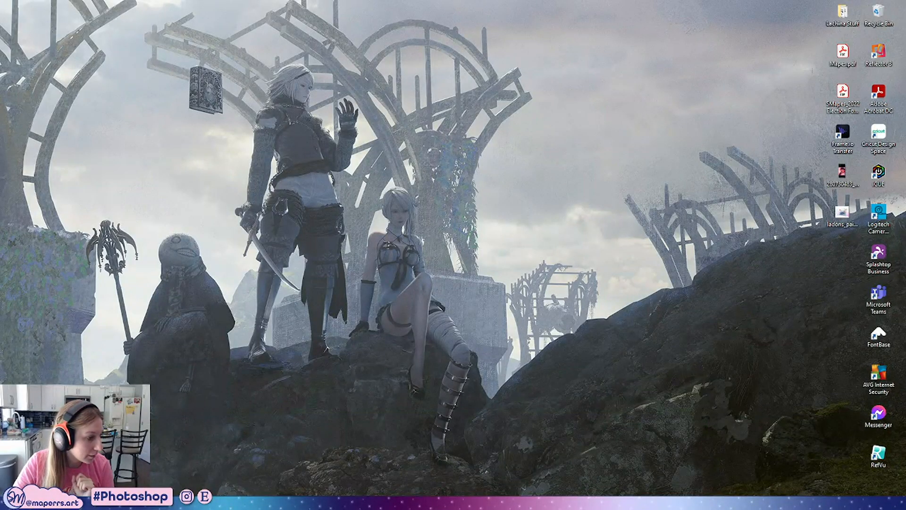
# Switch to Illustrator and examine the existing unicorn sticker artboards up close
pyautogui.hotkey('alt', 'Tab')
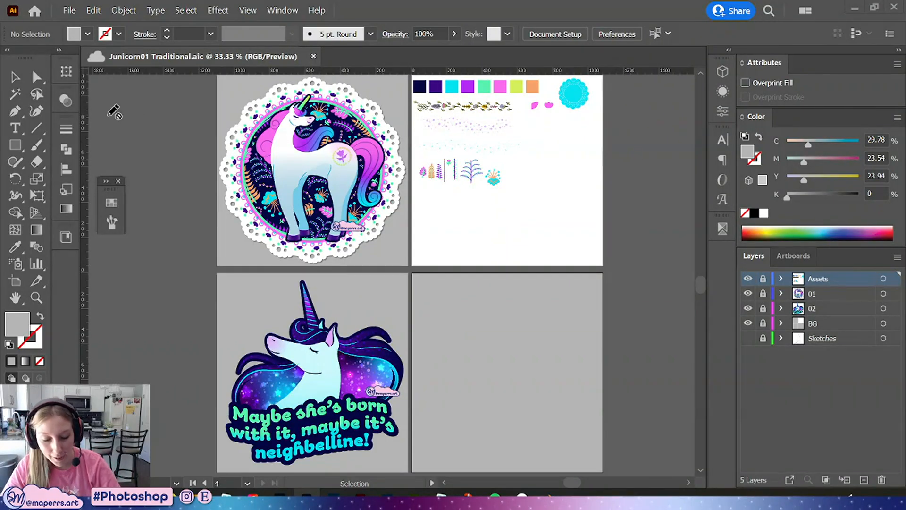
pyautogui.hotkey('ctrl', '=')
pyautogui.hotkey('ctrl', '=')
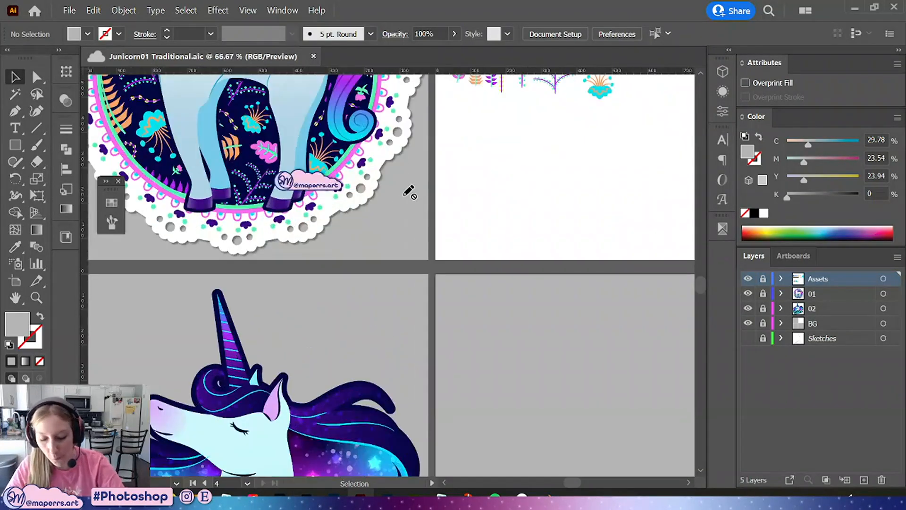
pyautogui.moveTo(405, 195); pyautogui.dragTo(532, 409)
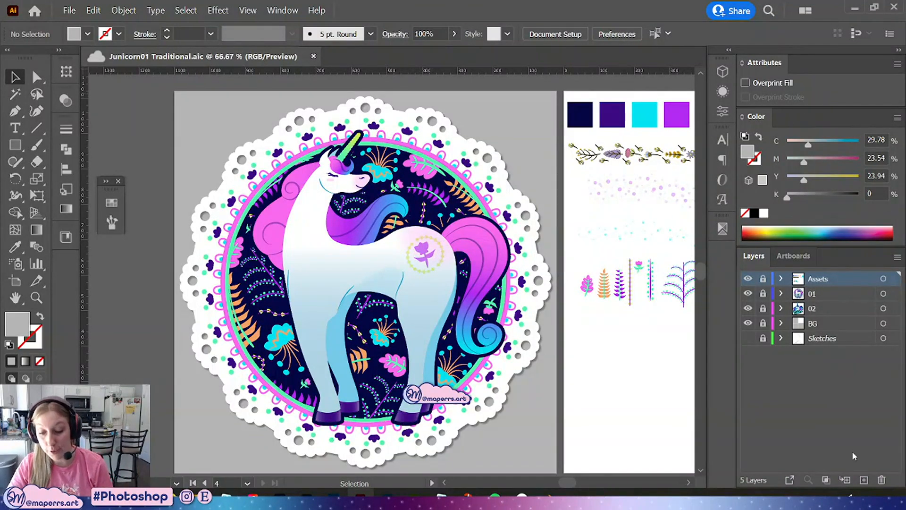
pyautogui.scroll(-4, 573, 170)
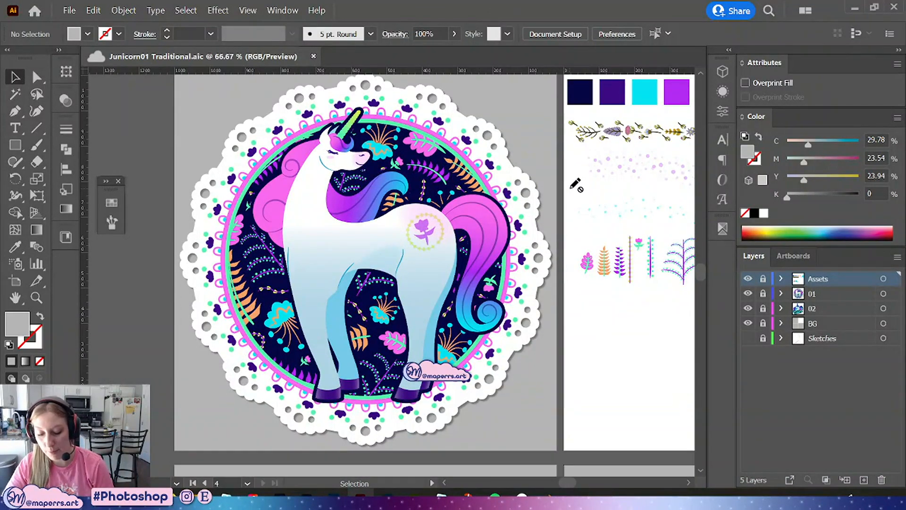
pyautogui.scroll(-14, 573, 171)
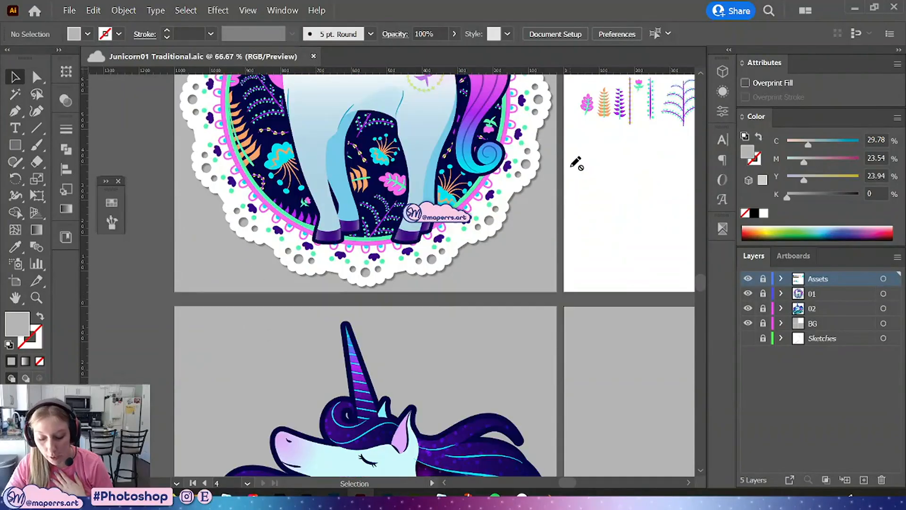
pyautogui.scroll(-5, 584, 175)
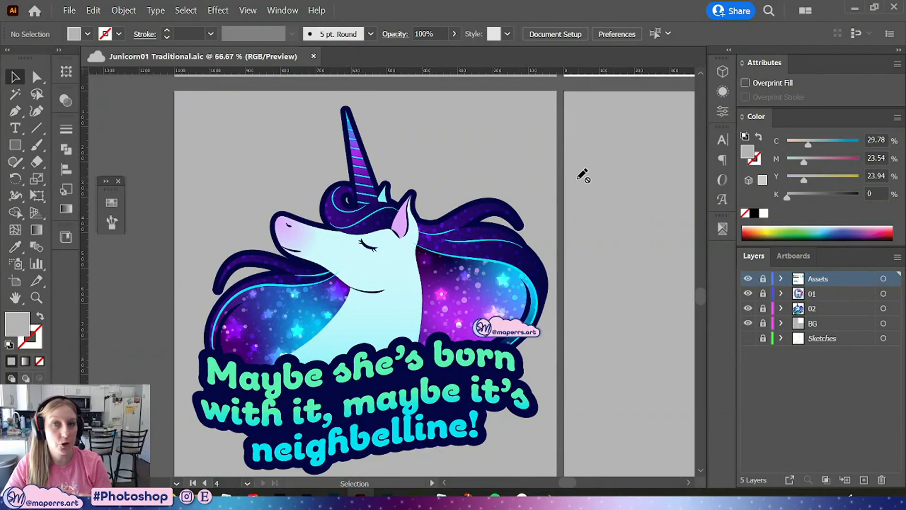
pyautogui.scroll(-1, 564, 199)
pyautogui.scroll(-3, 585, 217)
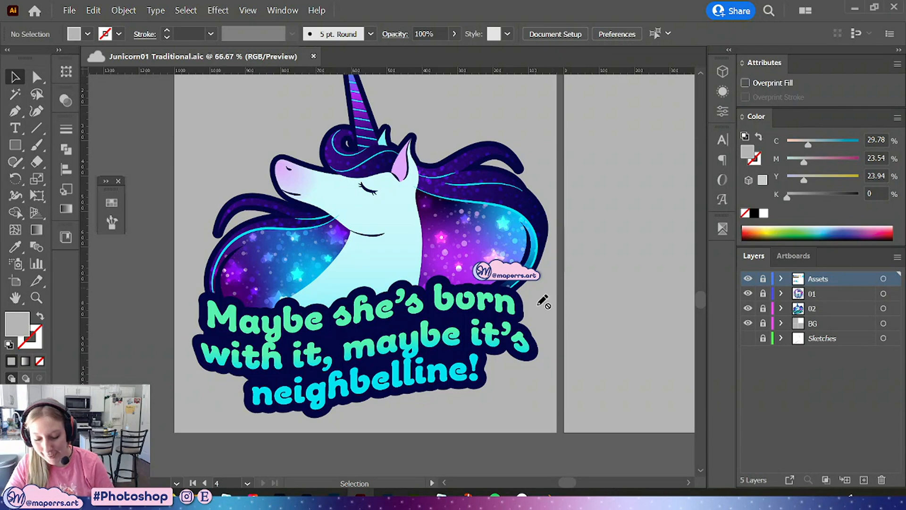
pyautogui.hotkey('ctrl', '=')
pyautogui.hotkey('ctrl', '=')
pyautogui.moveTo(340, 188)
pyautogui.mouseDown()
pyautogui.moveTo(337, 312)
pyautogui.moveTo(248, 343)
pyautogui.mouseUp()
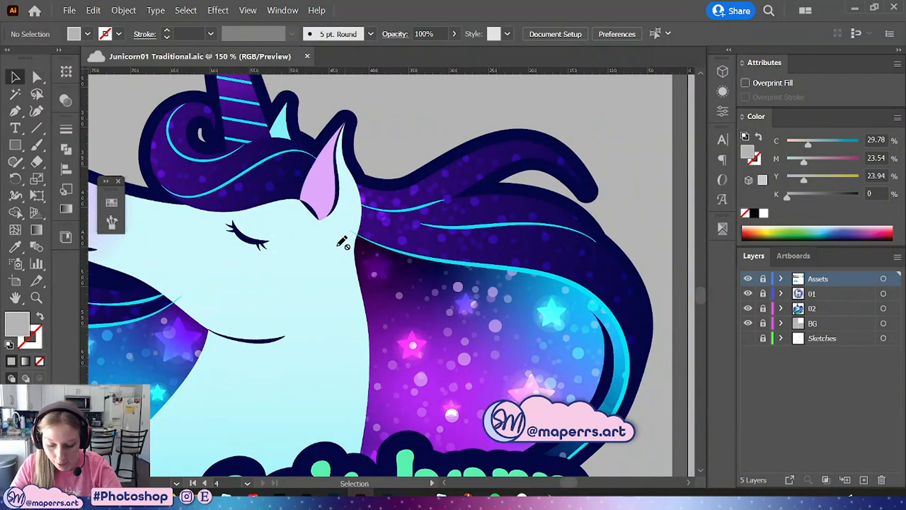
pyautogui.hotkey('ctrl', '-')
pyautogui.hotkey('ctrl', '-')
pyautogui.hotkey('ctrl', '-')
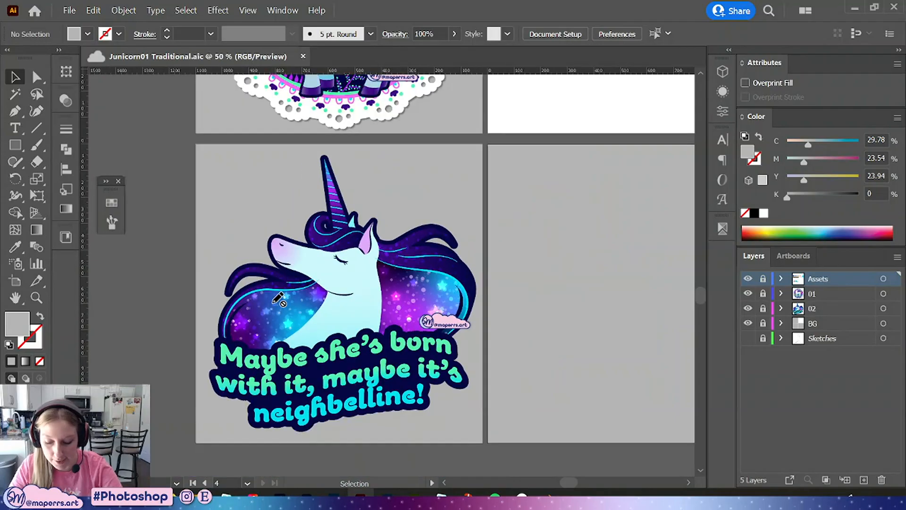
pyautogui.moveTo(468, 317); pyautogui.dragTo(378, 278)
pyautogui.hotkey('ctrl', '-')
pyautogui.moveTo(519, 239); pyautogui.dragTo(453, 267)
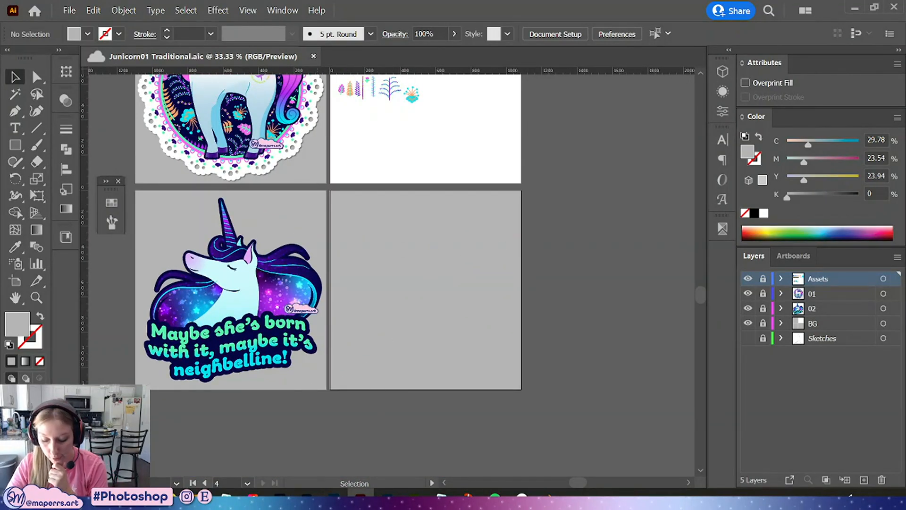
pyautogui.moveTo(387, 498)
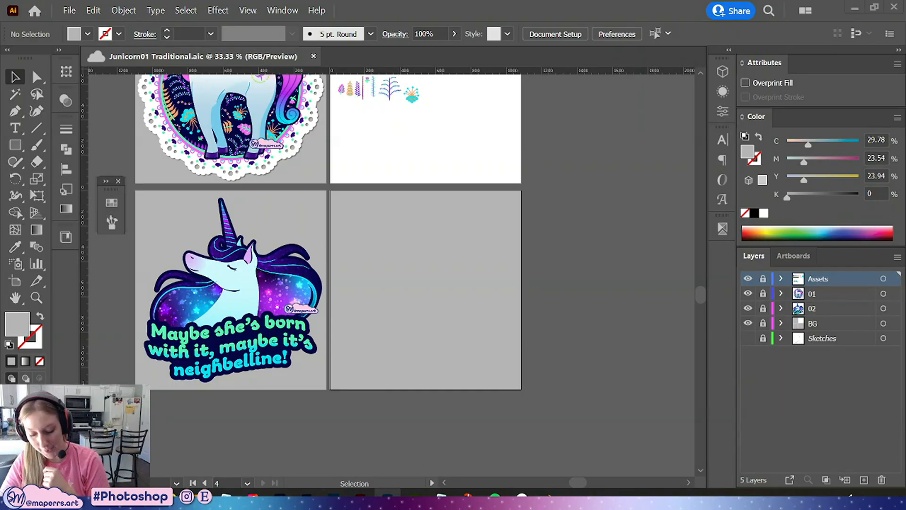
# Switch to Photoshop and create a new 1080 × 1080 px document at 300 ppi
pyautogui.click(387, 495)
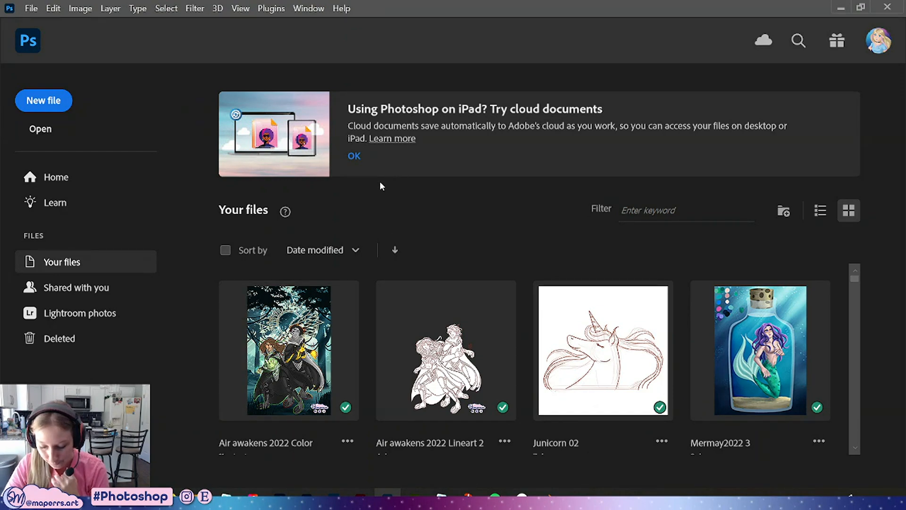
pyautogui.click(47, 102)
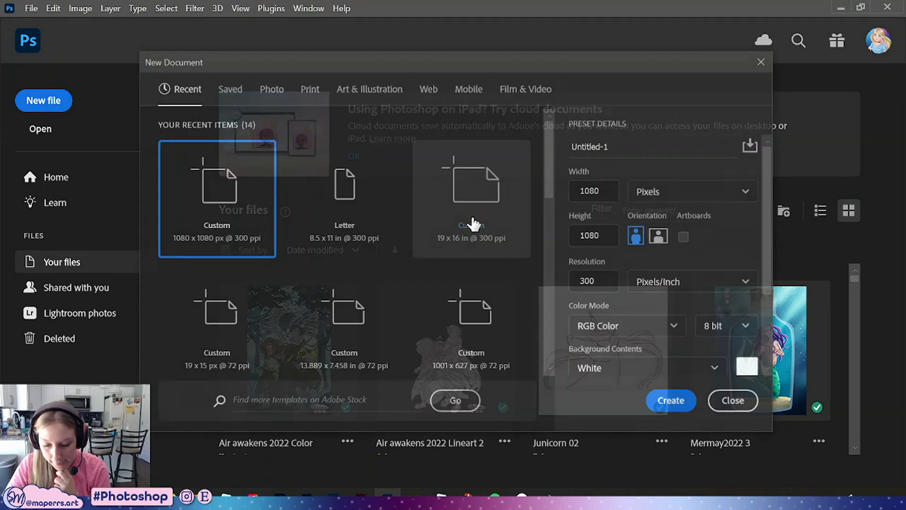
pyautogui.click(677, 403)
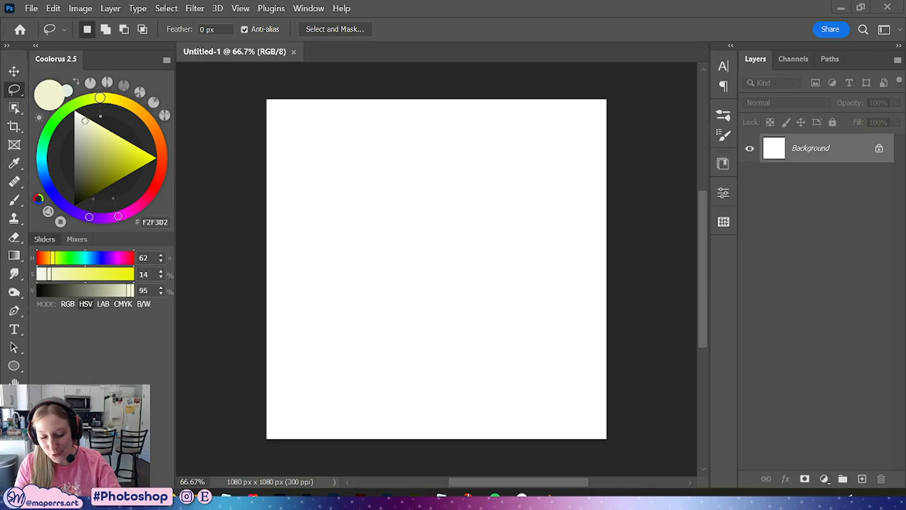
# Activate the Brush tool, search the brushes for "clean" and pick the Clean Sketch brush
pyautogui.press('b')
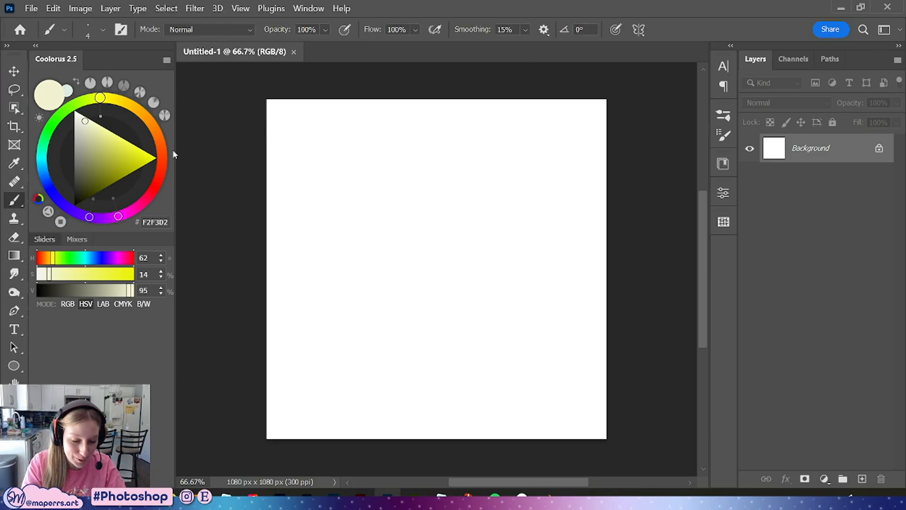
pyautogui.click(723, 114)
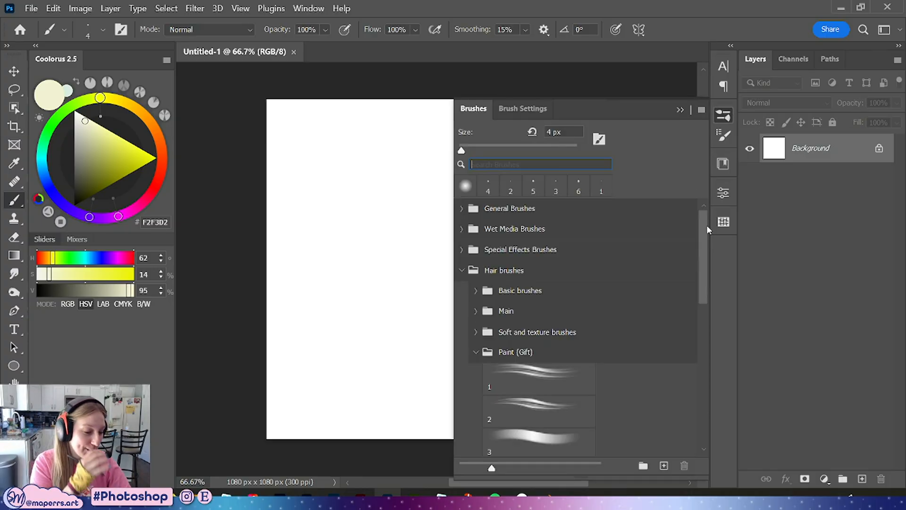
pyautogui.write('clean')
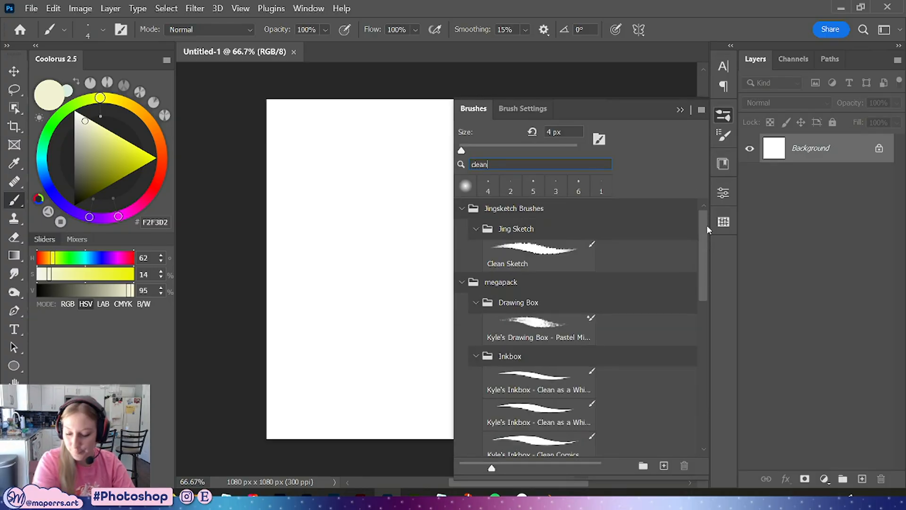
pyautogui.click(532, 258)
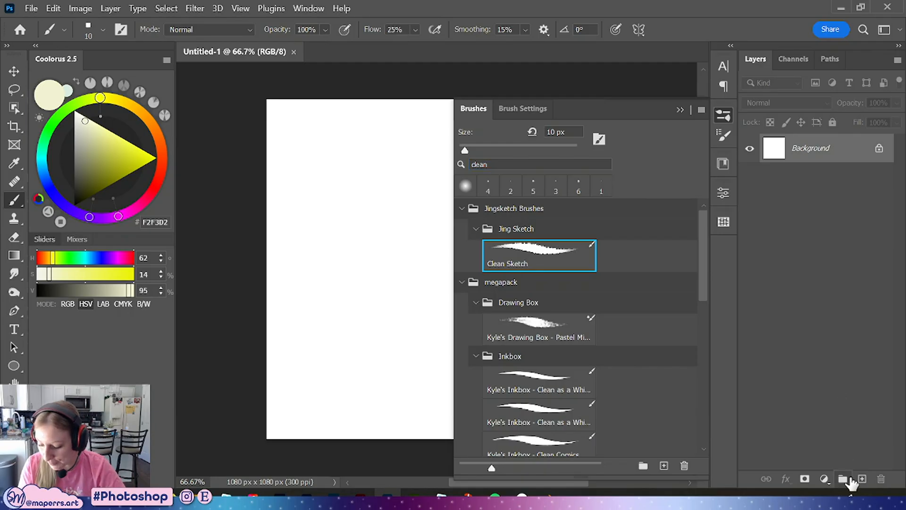
# Add a new layer and unlock the background so it becomes a regular layer
pyautogui.click(862, 478)
pyautogui.click(879, 177)
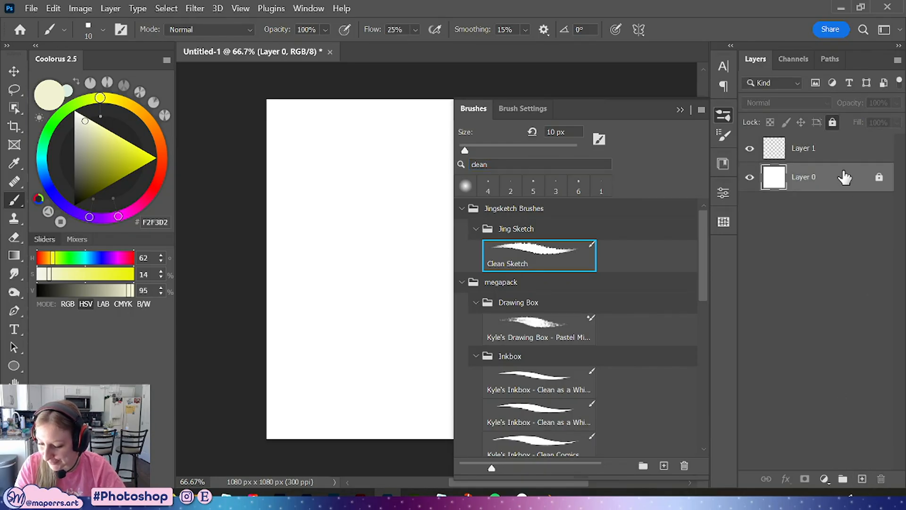
pyautogui.click(723, 115)
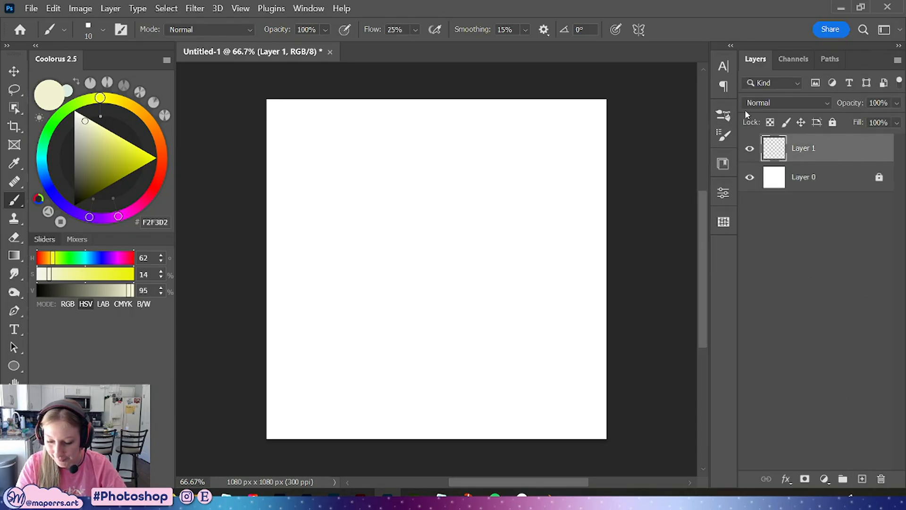
# Pick a reddish-brown colour, draw a test stroke and undo it
pyautogui.moveTo(160, 150); pyautogui.dragTo(162, 156)
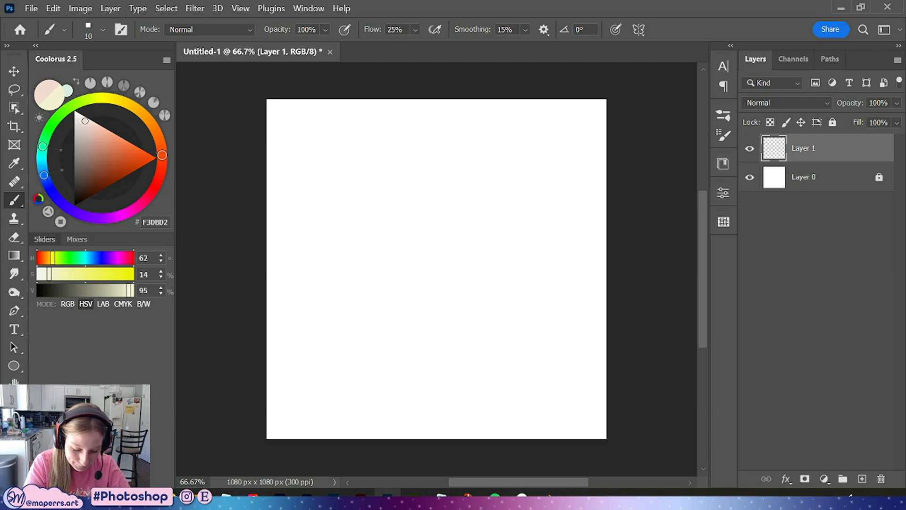
pyautogui.moveTo(103, 150)
pyautogui.mouseDown()
pyautogui.moveTo(110, 159)
pyautogui.moveTo(162, 161)
pyautogui.moveTo(108, 155)
pyautogui.mouseUp()
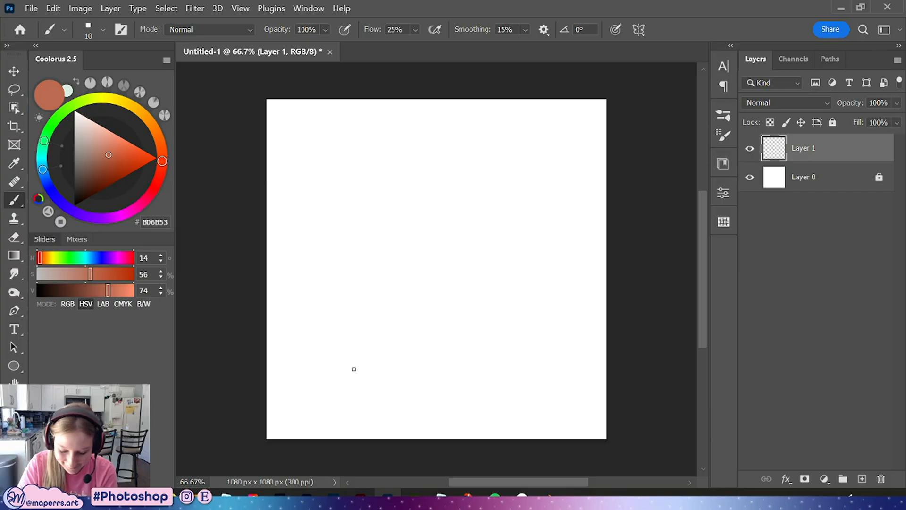
pyautogui.moveTo(327, 364)
pyautogui.mouseDown()
pyautogui.moveTo(473, 236)
pyautogui.moveTo(507, 188)
pyautogui.mouseUp()
pyautogui.hotkey('ctrl', 'z')
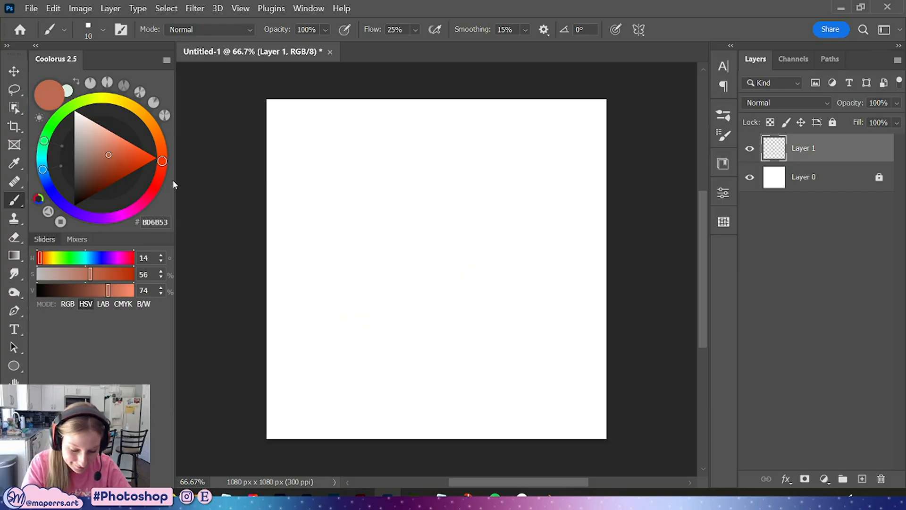
# Adjust the sketch colour to A5604C, draw test zigzag strokes and undo them
pyautogui.moveTo(107, 156); pyautogui.dragTo(103, 161)
pyautogui.moveTo(347, 397); pyautogui.dragTo(390, 308)
pyautogui.moveTo(389, 269)
pyautogui.mouseDown()
pyautogui.moveTo(432, 205)
pyautogui.moveTo(550, 264)
pyautogui.mouseUp()
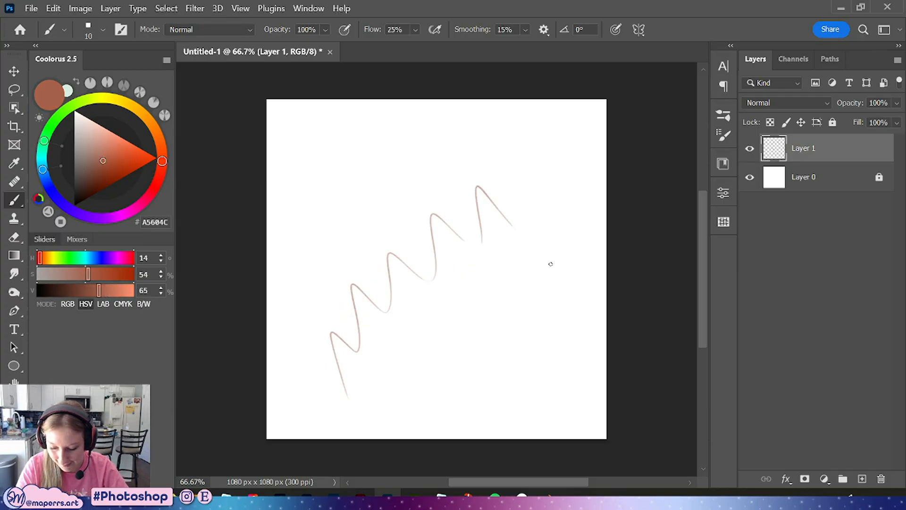
pyautogui.hotkey('ctrl', 'z')
pyautogui.hotkey('ctrl', 'z')
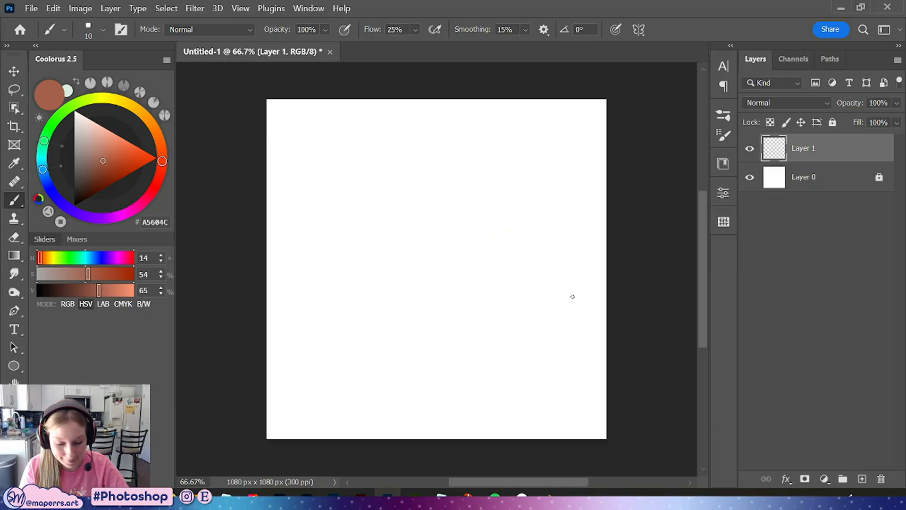
# Save the document to the computer as Junicorn 03.psd in the Sketches folder
pyautogui.hotkey('ctrl', 'o')
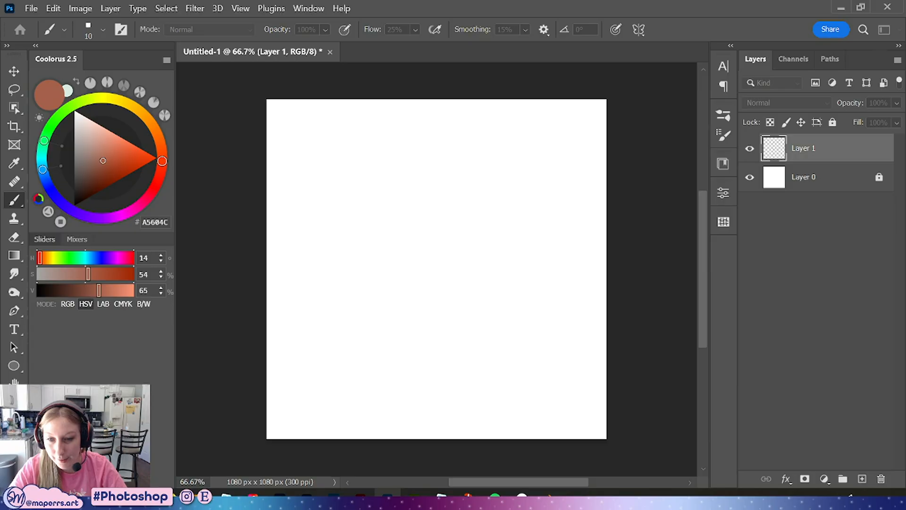
pyautogui.hotkey('ctrl', 's')
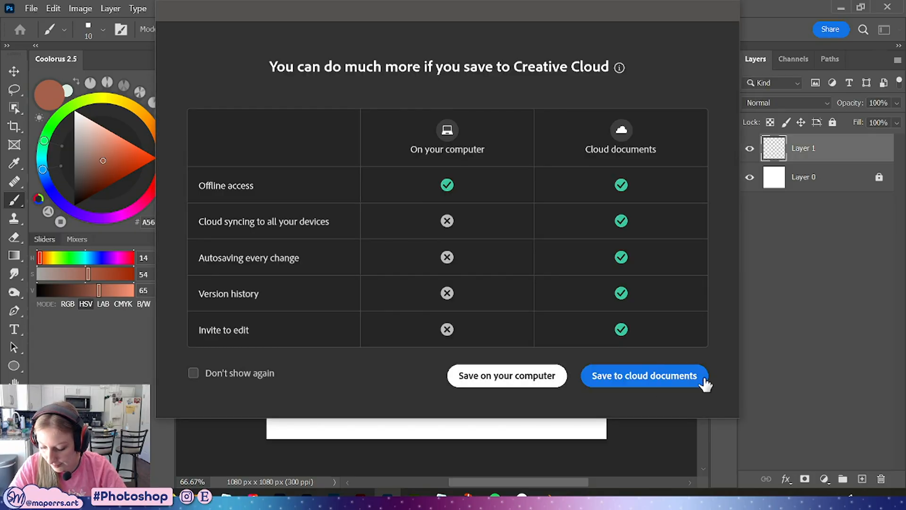
pyautogui.click(561, 377)
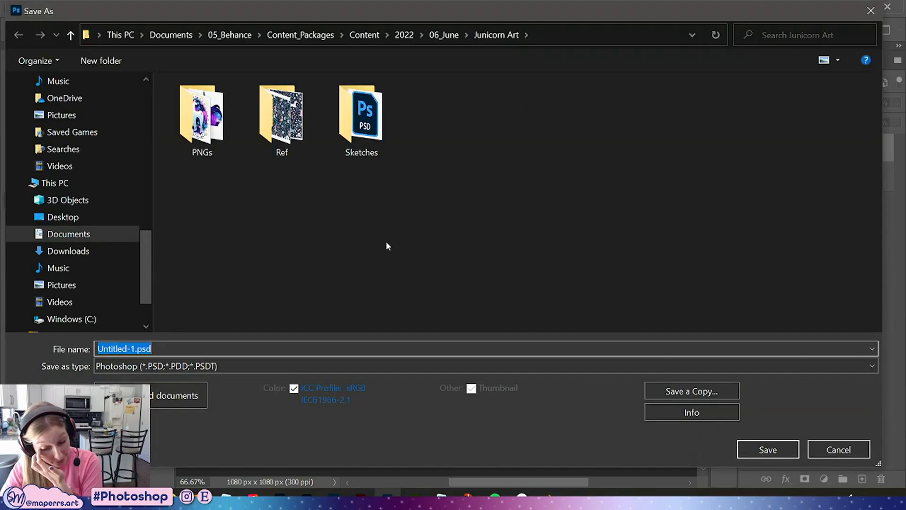
pyautogui.click(386, 242)
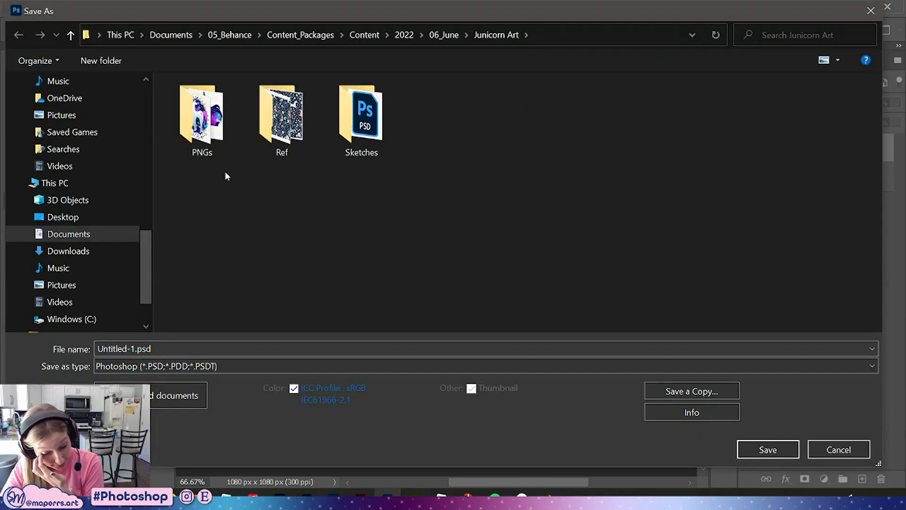
pyautogui.doubleClick(362, 117)
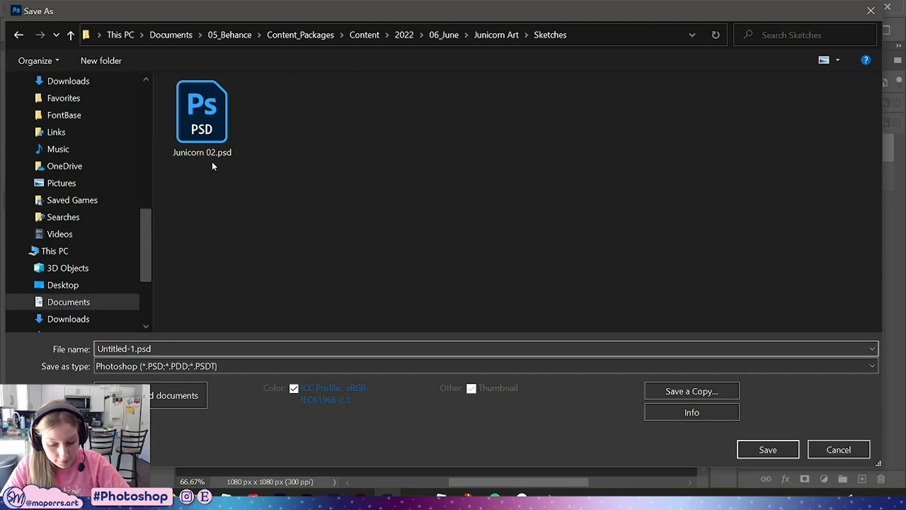
pyautogui.click(209, 110)
pyautogui.click(140, 348)
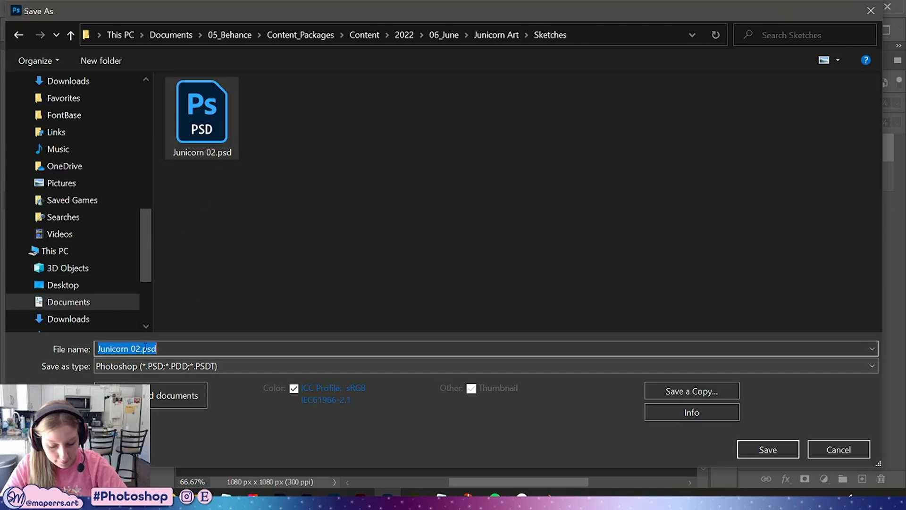
pyautogui.click(140, 348)
pyautogui.press('BackSpace')
pyautogui.write('3')
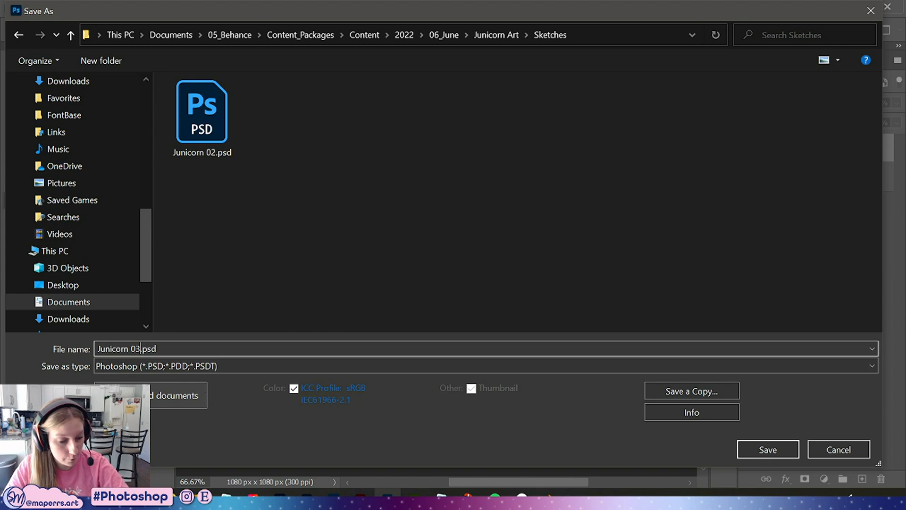
pyautogui.click(768, 449)
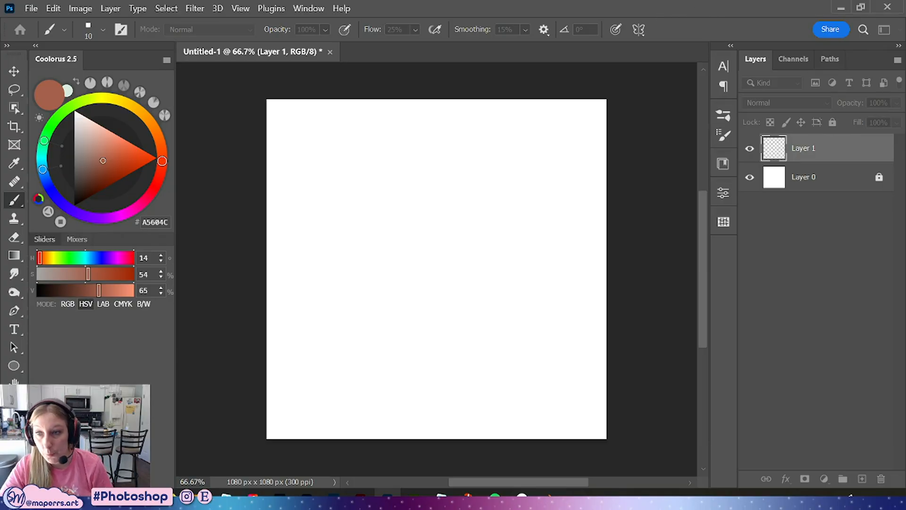
pyautogui.click(585, 217)
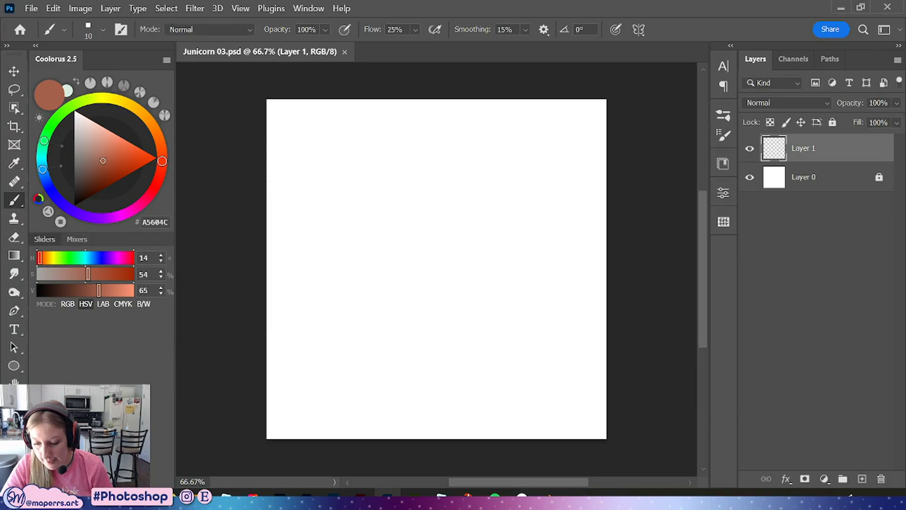
pyautogui.hotkey('alt', 'Tab')
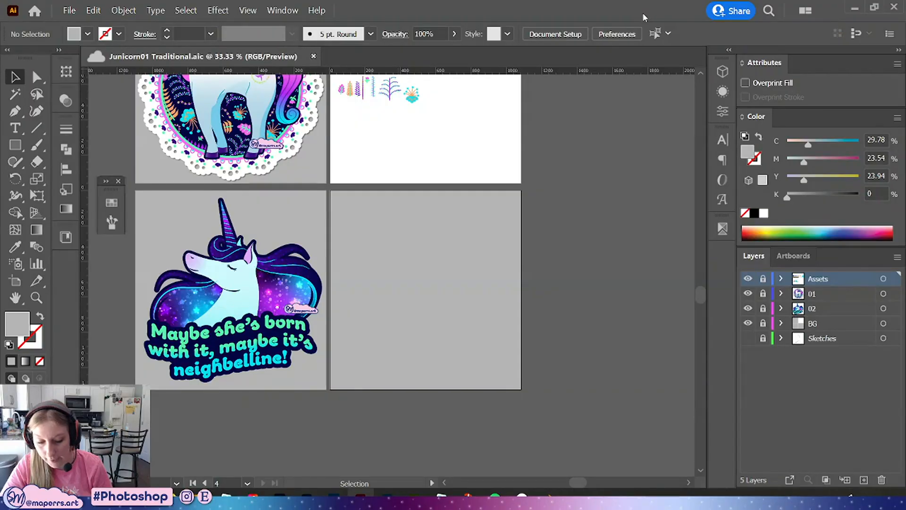
pyautogui.hotkey('alt', 'Tab')
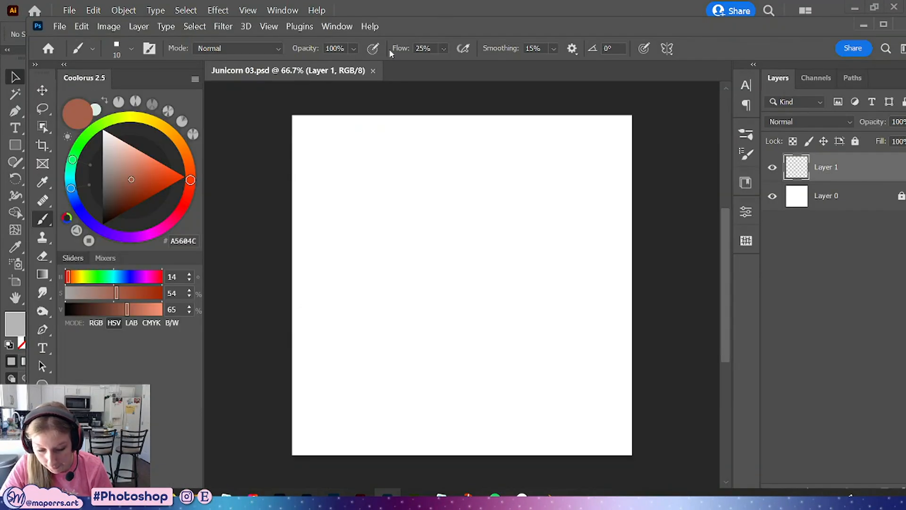
# Minimize Illustrator, maximize the Photoshop window and reduce the brush size to 9 px
pyautogui.click(854, 8)
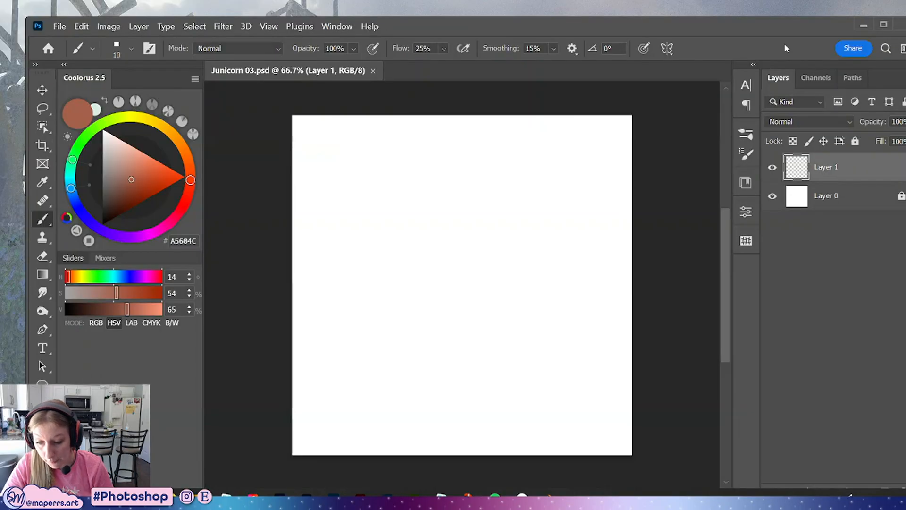
pyautogui.doubleClick(623, 31)
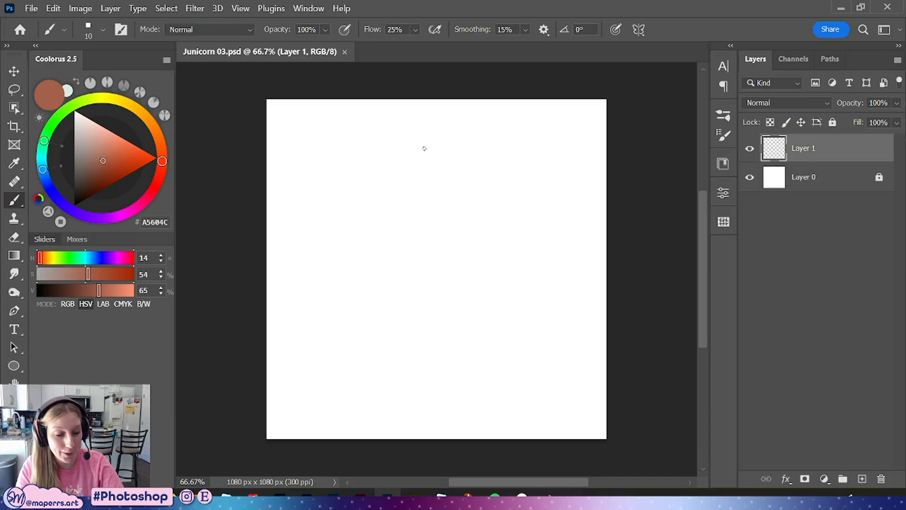
pyautogui.press('[')
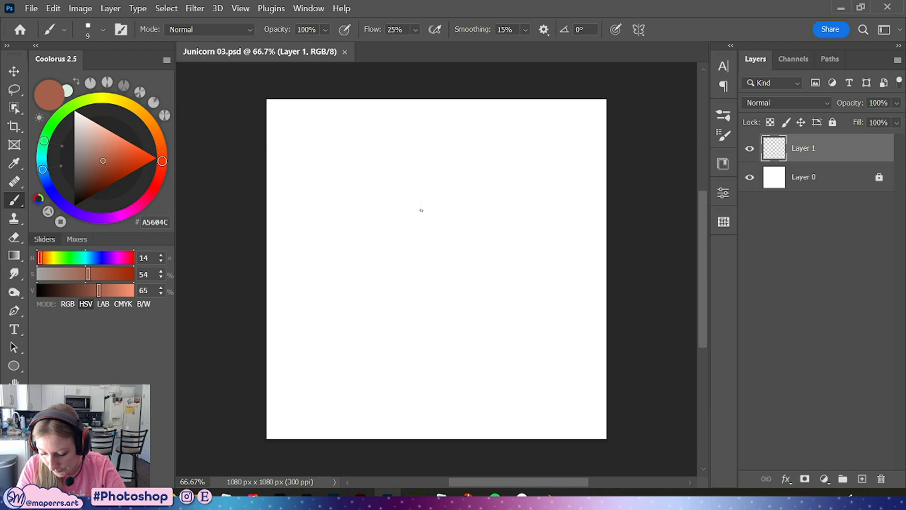
# Sketch the rear back curve and a circle for the hindquarters with light brush strokes
pyautogui.moveTo(421, 199)
pyautogui.mouseDown()
pyautogui.moveTo(464, 274)
pyautogui.moveTo(434, 240)
pyautogui.moveTo(465, 259)
pyautogui.moveTo(446, 254)
pyautogui.moveTo(427, 226)
pyautogui.moveTo(473, 256)
pyautogui.mouseUp()
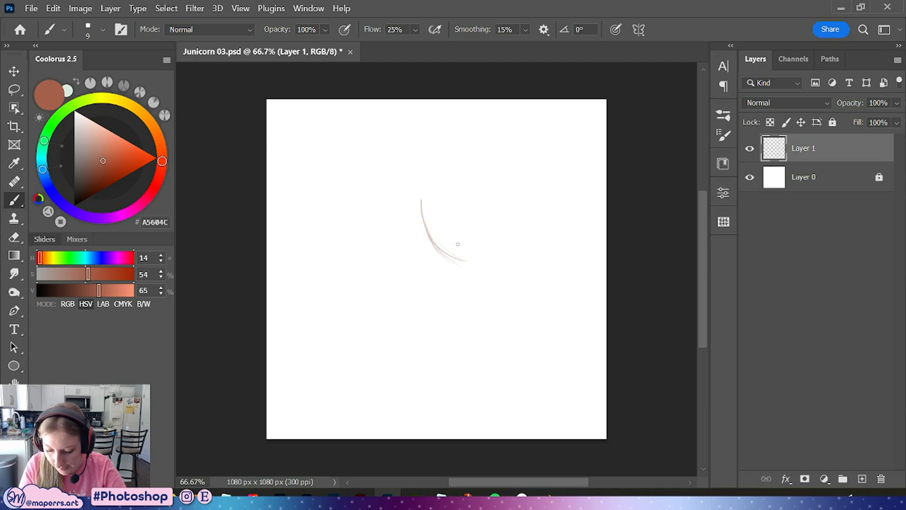
pyautogui.moveTo(456, 253); pyautogui.dragTo(477, 273)
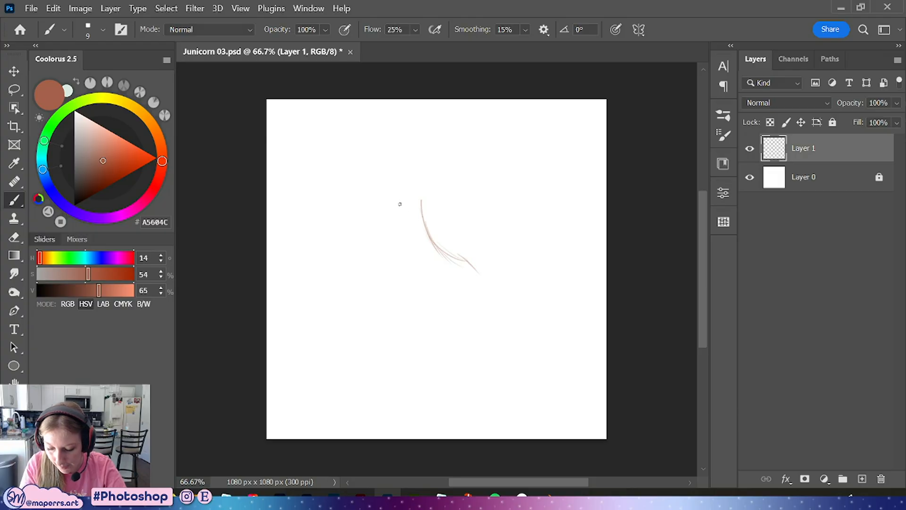
pyautogui.moveTo(409, 206); pyautogui.dragTo(427, 195)
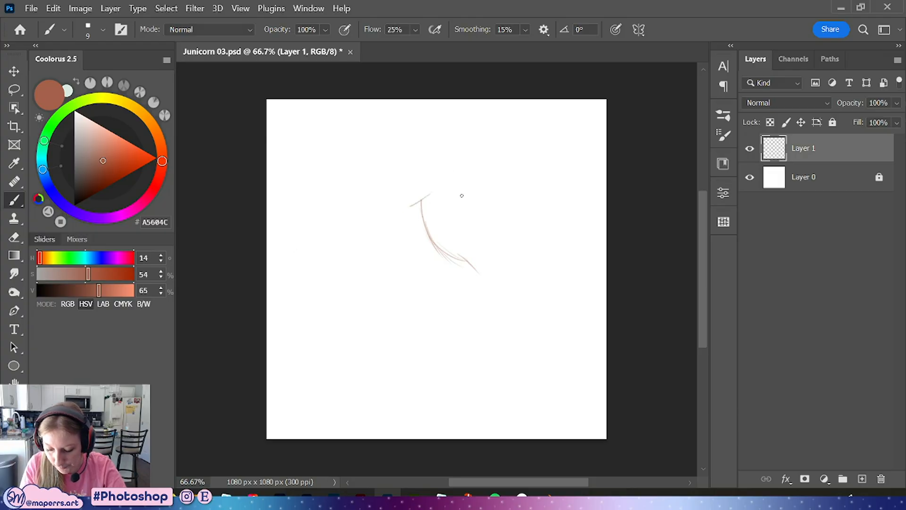
pyautogui.moveTo(478, 267)
pyautogui.mouseDown()
pyautogui.moveTo(436, 276)
pyautogui.moveTo(469, 257)
pyautogui.moveTo(477, 316)
pyautogui.moveTo(437, 298)
pyautogui.mouseUp()
pyautogui.moveTo(483, 262)
pyautogui.mouseDown()
pyautogui.moveTo(449, 301)
pyautogui.moveTo(486, 299)
pyautogui.moveTo(456, 259)
pyautogui.moveTo(491, 286)
pyautogui.mouseUp()
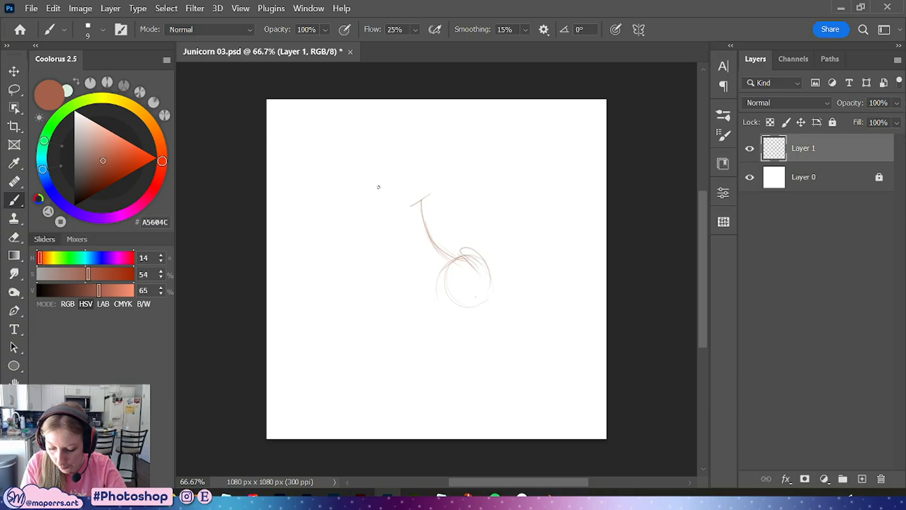
pyautogui.moveTo(414, 198)
pyautogui.mouseDown()
pyautogui.moveTo(376, 230)
pyautogui.moveTo(395, 232)
pyautogui.moveTo(419, 203)
pyautogui.mouseUp()
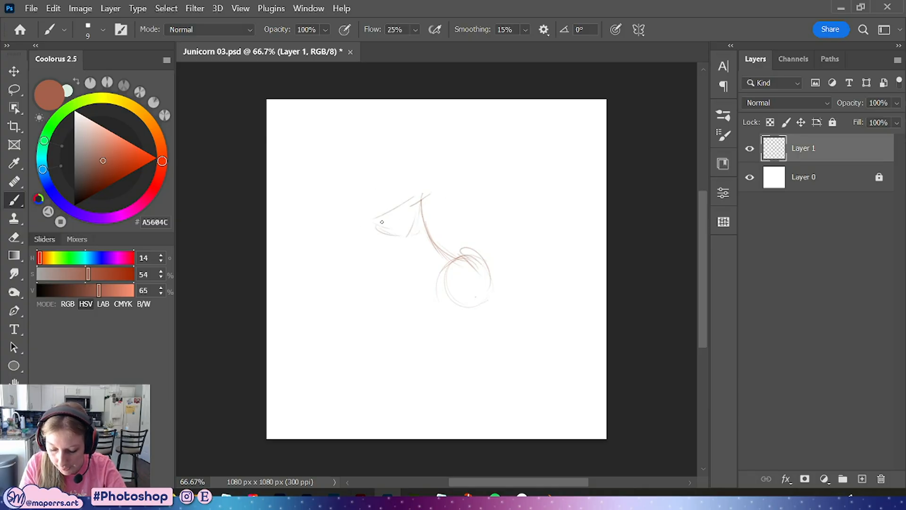
# Sketch the belly and haunch lines connecting the chest area to the hindquarter circle
pyautogui.moveTo(392, 232); pyautogui.dragTo(420, 285)
pyautogui.moveTo(391, 240)
pyautogui.mouseDown()
pyautogui.moveTo(438, 285)
pyautogui.moveTo(398, 270)
pyautogui.moveTo(443, 292)
pyautogui.mouseUp()
pyautogui.moveTo(446, 286); pyautogui.dragTo(393, 239)
pyautogui.moveTo(421, 199); pyautogui.dragTo(463, 243)
pyautogui.moveTo(433, 215); pyautogui.dragTo(478, 247)
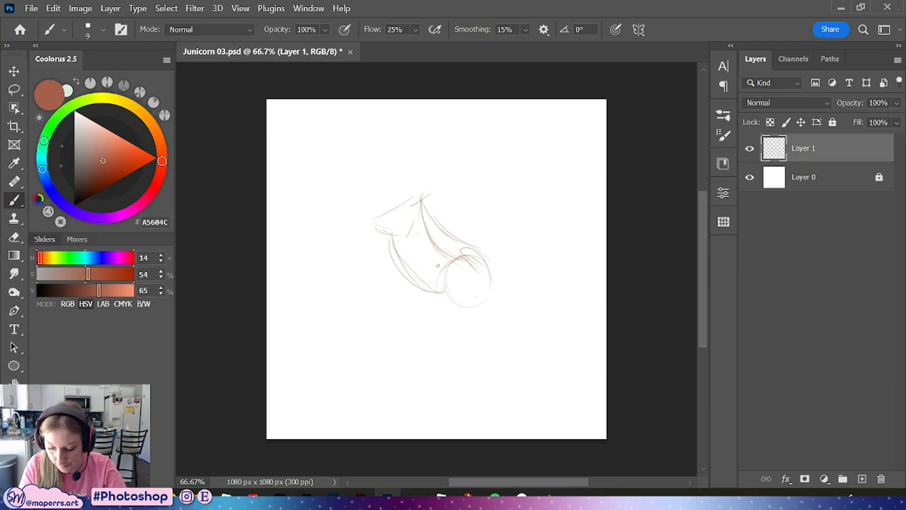
pyautogui.moveTo(438, 284); pyautogui.dragTo(486, 325)
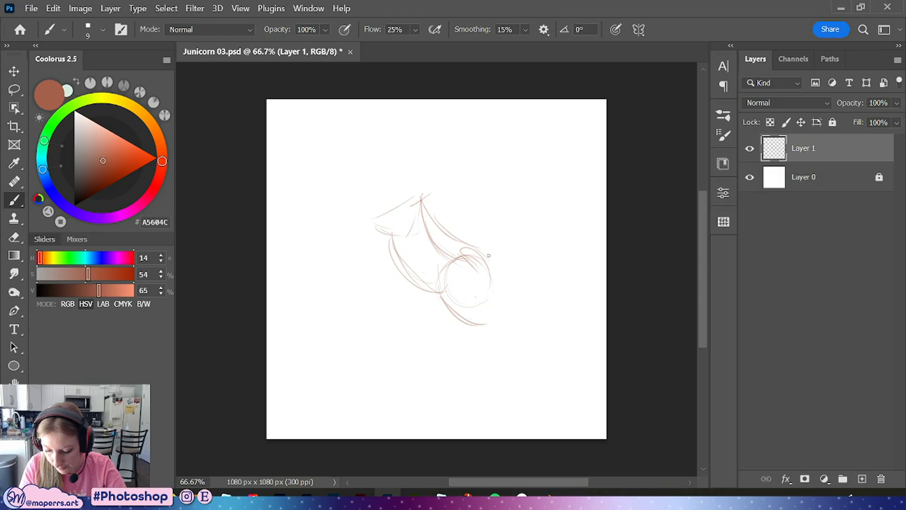
# Draw the standing hind leg down to the hoof and reinforce the rump outline
pyautogui.moveTo(489, 256)
pyautogui.mouseDown()
pyautogui.moveTo(515, 311)
pyautogui.moveTo(484, 413)
pyautogui.mouseUp()
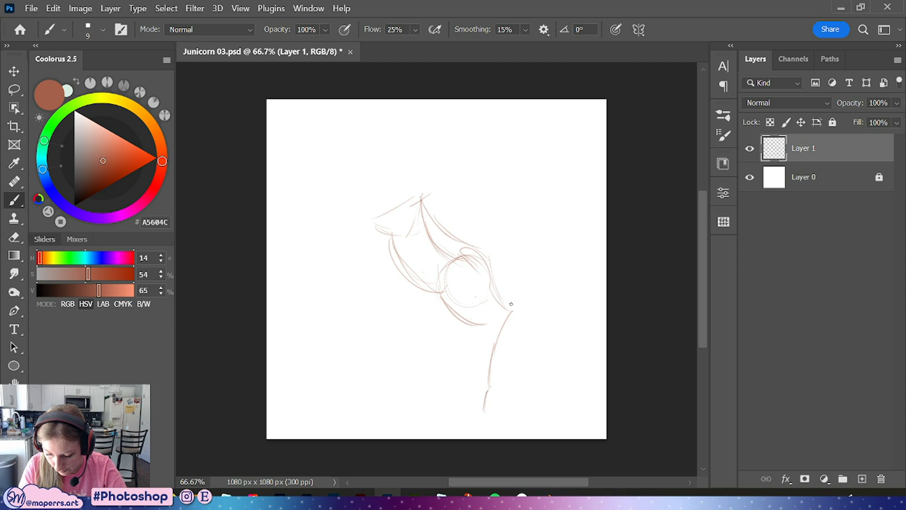
pyautogui.moveTo(483, 311)
pyautogui.mouseDown()
pyautogui.moveTo(483, 386)
pyautogui.moveTo(466, 417)
pyautogui.moveTo(487, 412)
pyautogui.moveTo(468, 411)
pyautogui.mouseUp()
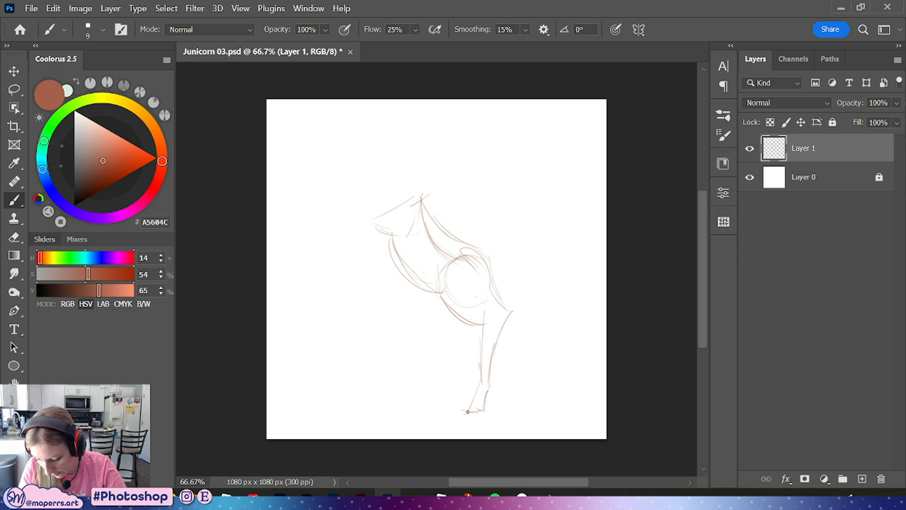
pyautogui.moveTo(491, 279); pyautogui.dragTo(508, 308)
pyautogui.moveTo(470, 238)
pyautogui.mouseDown()
pyautogui.moveTo(507, 286)
pyautogui.moveTo(501, 299)
pyautogui.mouseUp()
pyautogui.moveTo(489, 258); pyautogui.dragTo(502, 285)
pyautogui.moveTo(471, 238); pyautogui.dragTo(493, 260)
pyautogui.moveTo(409, 267); pyautogui.dragTo(445, 290)
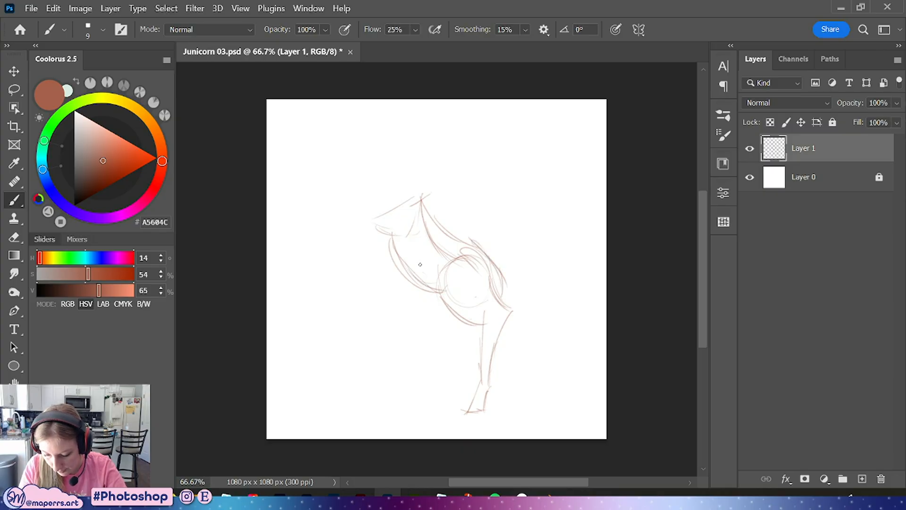
pyautogui.moveTo(437, 257); pyautogui.dragTo(440, 293)
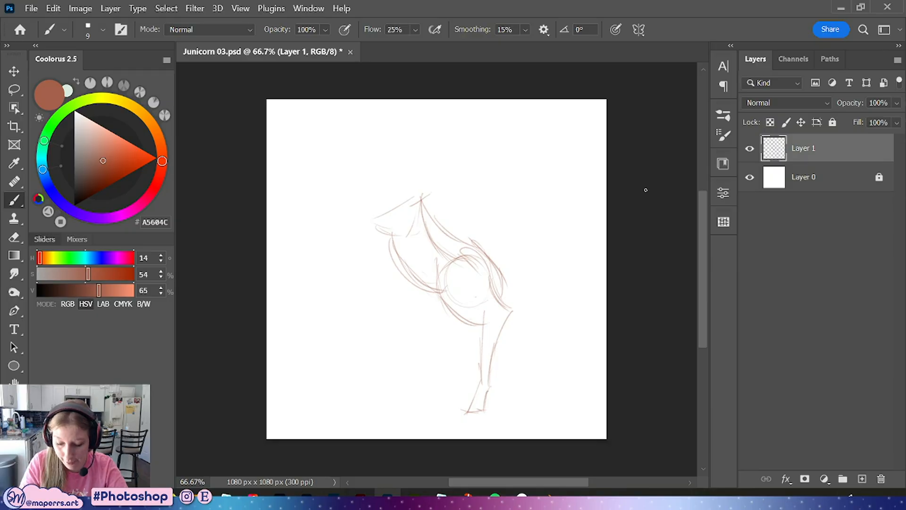
# Sketch the raised front legs bent forward from the chest
pyautogui.rightClick(407, 217)
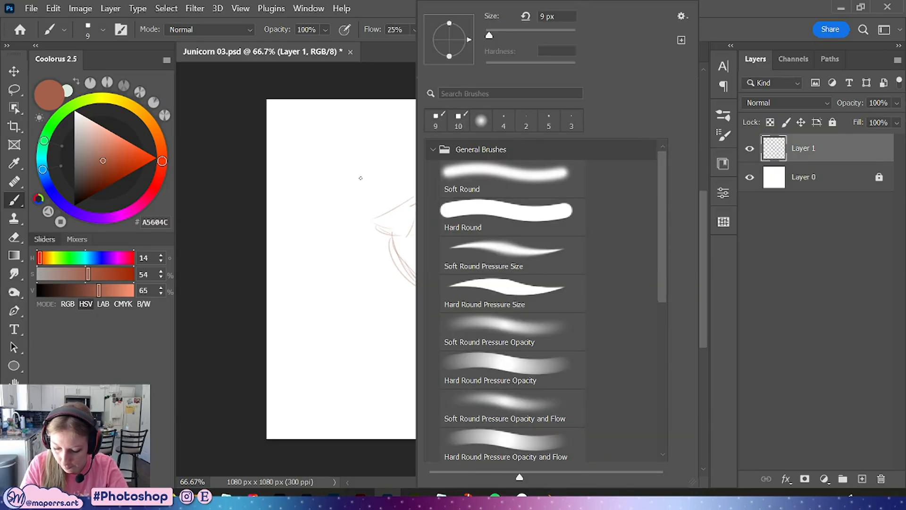
pyautogui.click(380, 85)
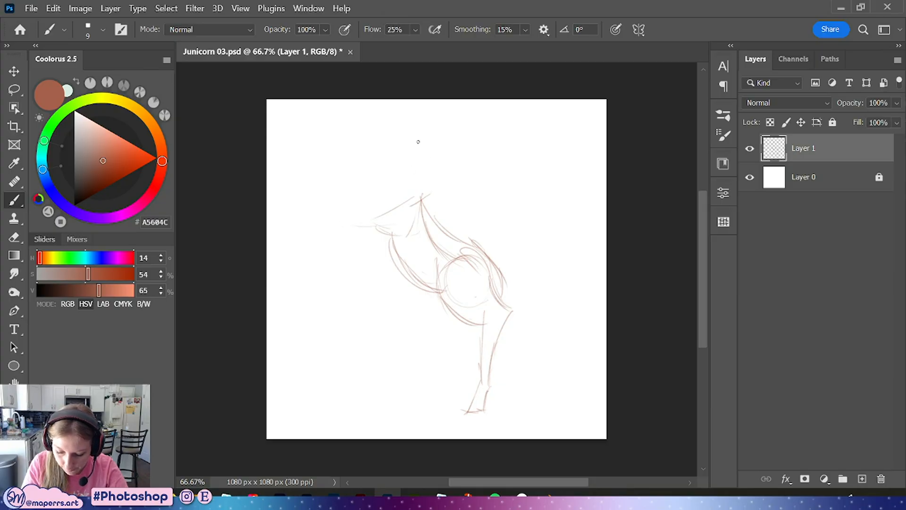
pyautogui.moveTo(335, 215); pyautogui.dragTo(394, 225)
pyautogui.moveTo(342, 249)
pyautogui.mouseDown()
pyautogui.moveTo(349, 229)
pyautogui.moveTo(364, 283)
pyautogui.moveTo(346, 259)
pyautogui.moveTo(370, 273)
pyautogui.mouseUp()
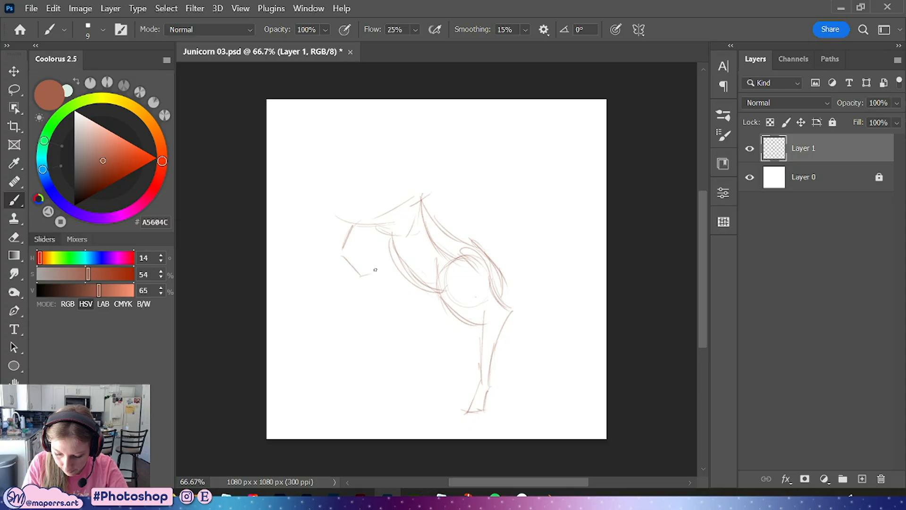
pyautogui.moveTo(350, 223)
pyautogui.mouseDown()
pyautogui.moveTo(343, 237)
pyautogui.moveTo(408, 206)
pyautogui.mouseUp()
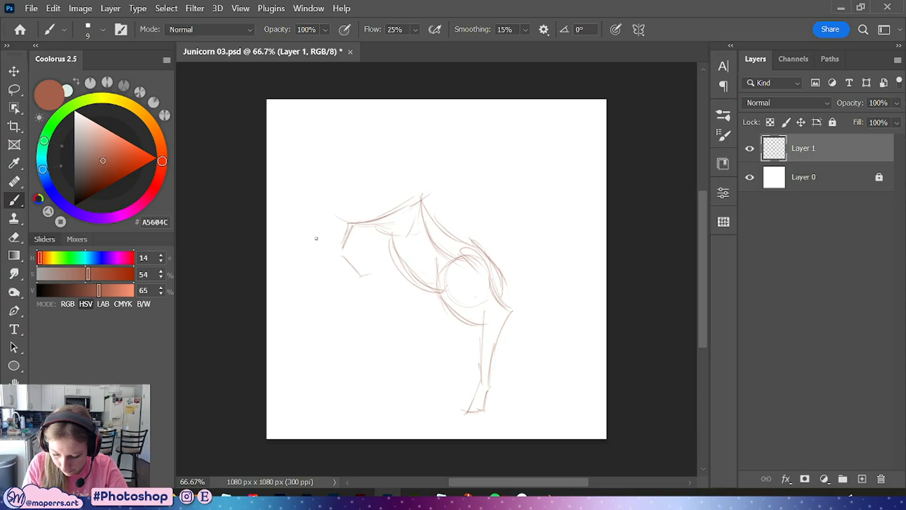
pyautogui.moveTo(395, 249)
pyautogui.mouseDown()
pyautogui.moveTo(401, 258)
pyautogui.moveTo(378, 272)
pyautogui.mouseUp()
pyautogui.moveTo(337, 248); pyautogui.dragTo(337, 250)
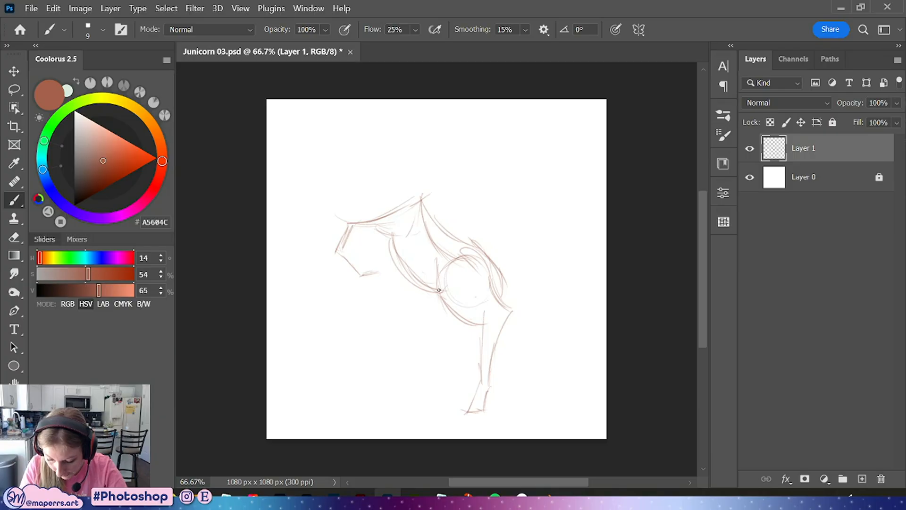
# Sketch the second hind leg and add inner lines to both hind legs
pyautogui.moveTo(437, 288)
pyautogui.mouseDown()
pyautogui.moveTo(448, 334)
pyautogui.moveTo(470, 320)
pyautogui.moveTo(460, 365)
pyautogui.mouseUp()
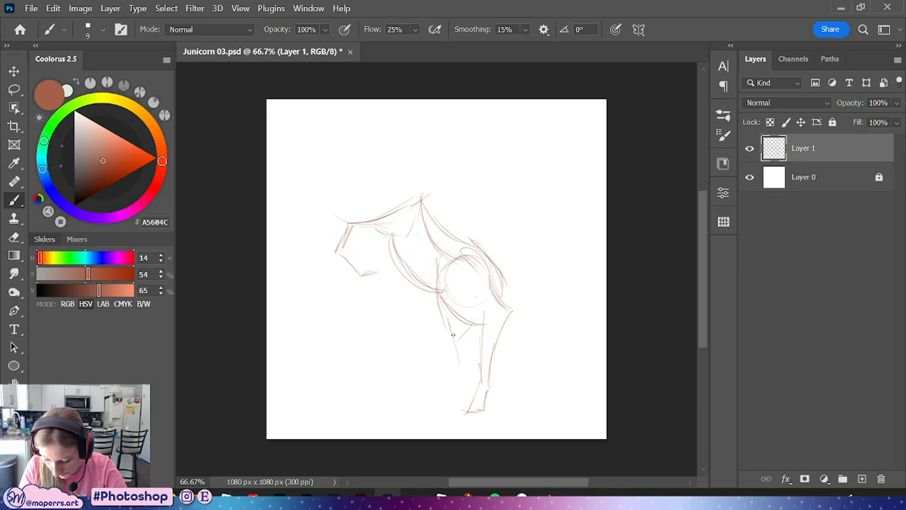
pyautogui.moveTo(449, 323)
pyautogui.mouseDown()
pyautogui.moveTo(460, 369)
pyautogui.moveTo(461, 349)
pyautogui.moveTo(451, 383)
pyautogui.moveTo(473, 364)
pyautogui.moveTo(450, 393)
pyautogui.moveTo(449, 385)
pyautogui.moveTo(441, 401)
pyautogui.moveTo(456, 415)
pyautogui.mouseUp()
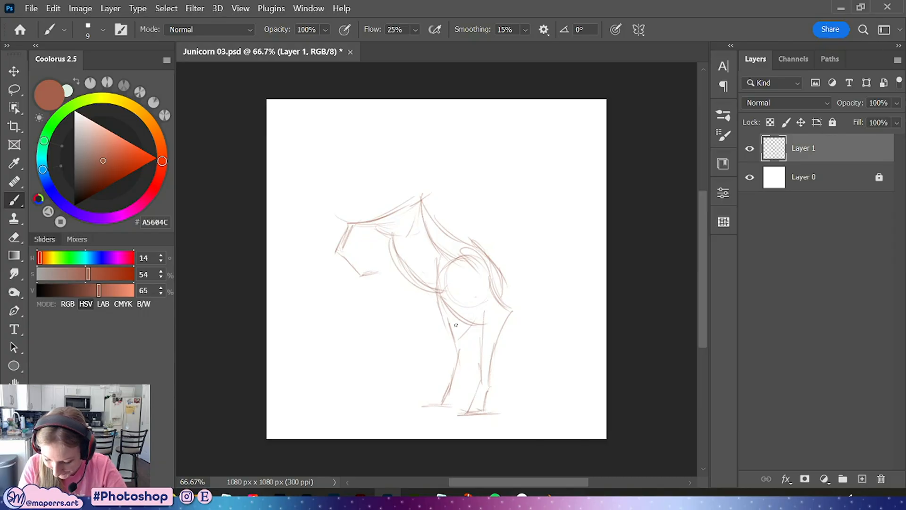
pyautogui.moveTo(455, 322)
pyautogui.mouseDown()
pyautogui.moveTo(463, 353)
pyautogui.moveTo(446, 391)
pyautogui.moveTo(451, 378)
pyautogui.mouseUp()
pyautogui.moveTo(446, 405)
pyautogui.mouseDown()
pyautogui.moveTo(443, 377)
pyautogui.moveTo(426, 403)
pyautogui.moveTo(448, 396)
pyautogui.moveTo(453, 351)
pyautogui.moveTo(439, 380)
pyautogui.moveTo(451, 351)
pyautogui.mouseUp()
pyautogui.moveTo(437, 304)
pyautogui.mouseDown()
pyautogui.moveTo(446, 334)
pyautogui.moveTo(468, 350)
pyautogui.mouseUp()
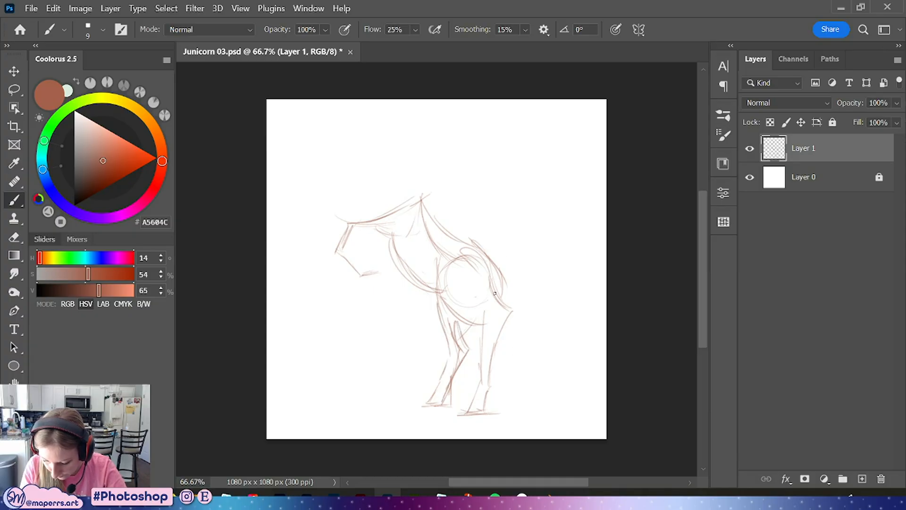
pyautogui.moveTo(491, 282)
pyautogui.mouseDown()
pyautogui.moveTo(511, 338)
pyautogui.moveTo(503, 329)
pyautogui.moveTo(509, 347)
pyautogui.moveTo(504, 337)
pyautogui.moveTo(490, 387)
pyautogui.mouseUp()
pyautogui.moveTo(460, 308)
pyautogui.mouseDown()
pyautogui.moveTo(489, 363)
pyautogui.moveTo(482, 337)
pyautogui.moveTo(479, 393)
pyautogui.moveTo(479, 382)
pyautogui.moveTo(463, 412)
pyautogui.moveTo(500, 410)
pyautogui.moveTo(491, 386)
pyautogui.moveTo(470, 409)
pyautogui.mouseUp()
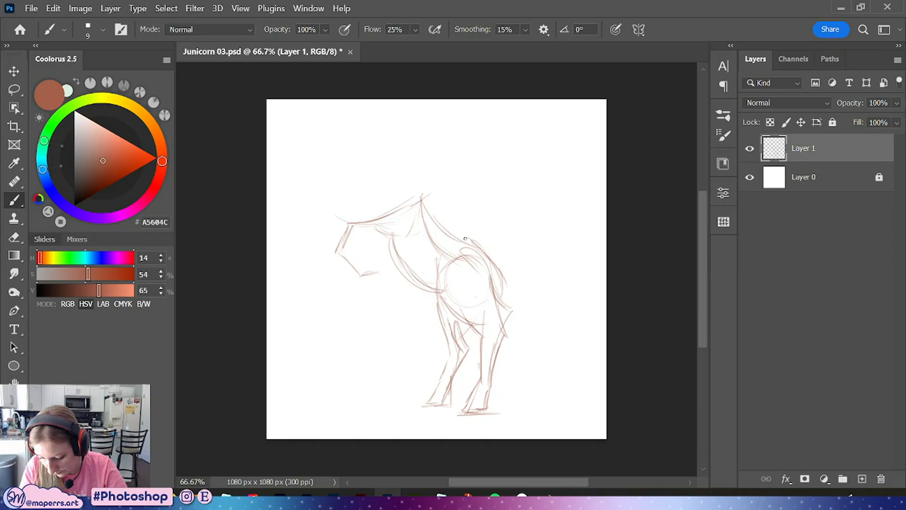
# Refine the rump outline and sketch the neck rising from the shoulders
pyautogui.moveTo(465, 238); pyautogui.dragTo(507, 287)
pyautogui.moveTo(491, 254)
pyautogui.mouseDown()
pyautogui.moveTo(509, 305)
pyautogui.moveTo(510, 293)
pyautogui.mouseUp()
pyautogui.moveTo(421, 273); pyautogui.dragTo(442, 291)
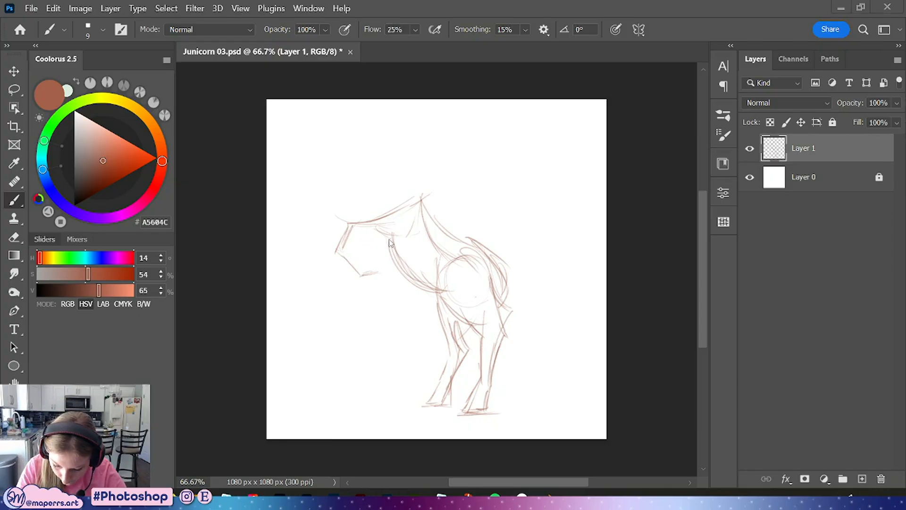
pyautogui.moveTo(404, 237)
pyautogui.mouseDown()
pyautogui.moveTo(409, 218)
pyautogui.moveTo(422, 222)
pyautogui.moveTo(413, 207)
pyautogui.moveTo(377, 221)
pyautogui.moveTo(398, 201)
pyautogui.moveTo(374, 225)
pyautogui.moveTo(413, 195)
pyautogui.mouseUp()
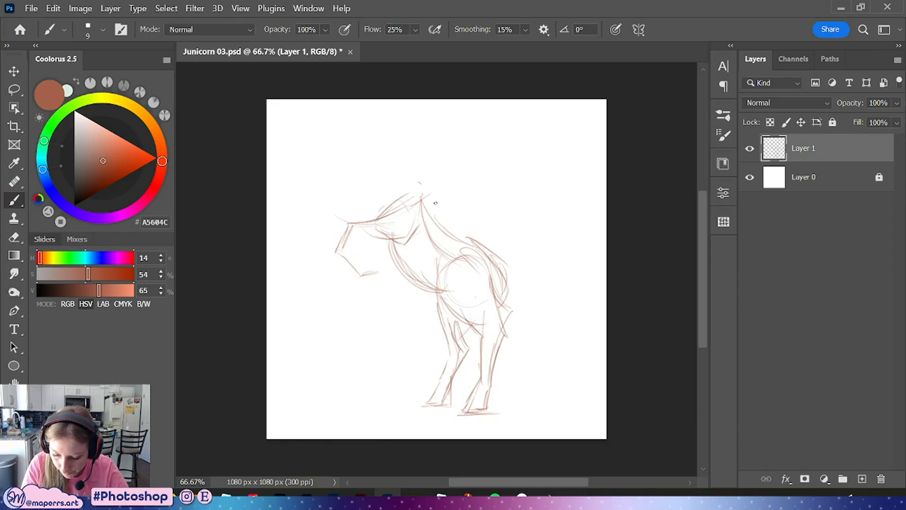
pyautogui.moveTo(435, 203); pyautogui.dragTo(444, 225)
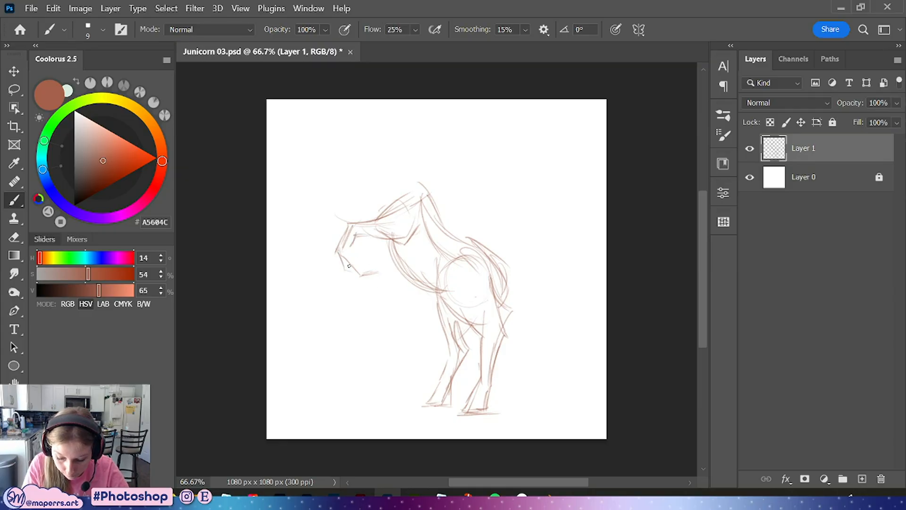
# Refine the front hooves and the upper edge of the raised forelegs
pyautogui.moveTo(354, 251)
pyautogui.mouseDown()
pyautogui.moveTo(358, 272)
pyautogui.moveTo(343, 259)
pyautogui.moveTo(354, 279)
pyautogui.moveTo(363, 274)
pyautogui.moveTo(354, 251)
pyautogui.moveTo(370, 267)
pyautogui.mouseUp()
pyautogui.moveTo(354, 248); pyautogui.dragTo(371, 261)
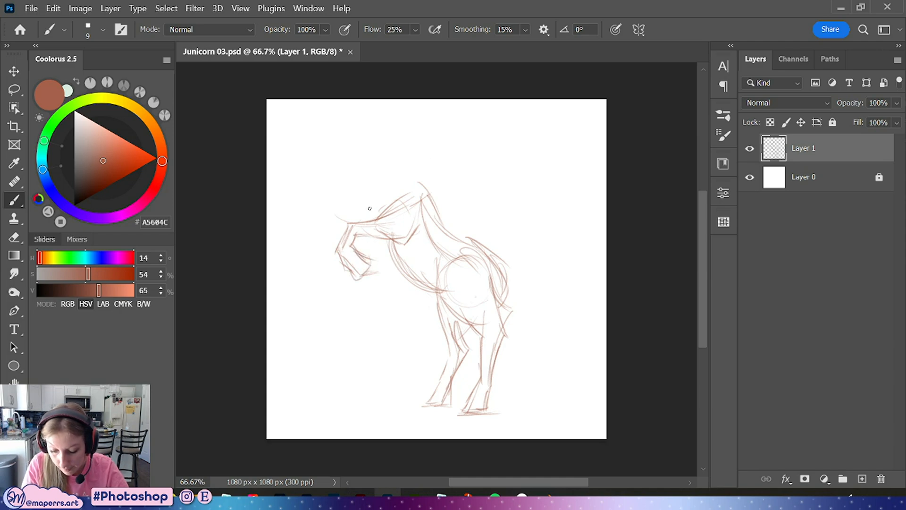
pyautogui.moveTo(352, 220); pyautogui.dragTo(374, 214)
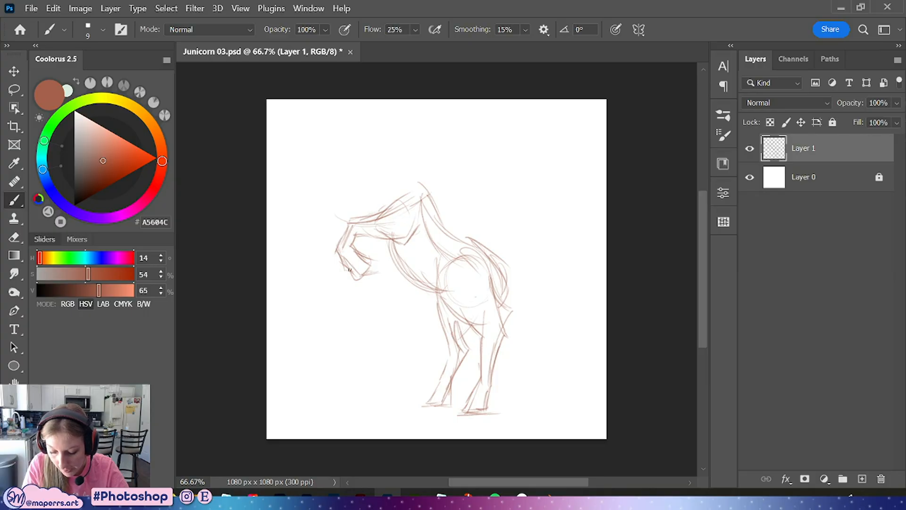
pyautogui.moveTo(335, 253); pyautogui.dragTo(349, 277)
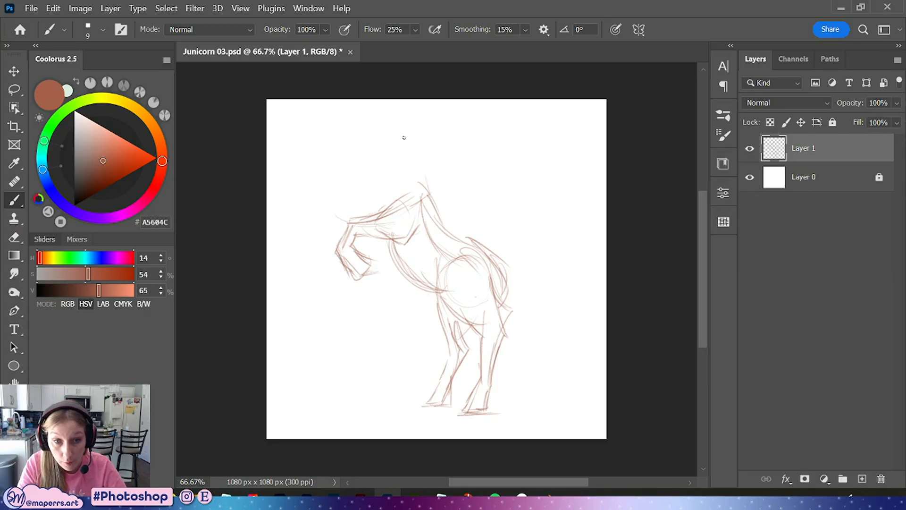
# Sketch the arched neck, the head outline and the muzzle of the rearing unicorn
pyautogui.moveTo(389, 137)
pyautogui.mouseDown()
pyautogui.moveTo(432, 195)
pyautogui.moveTo(426, 159)
pyautogui.moveTo(433, 200)
pyautogui.mouseUp()
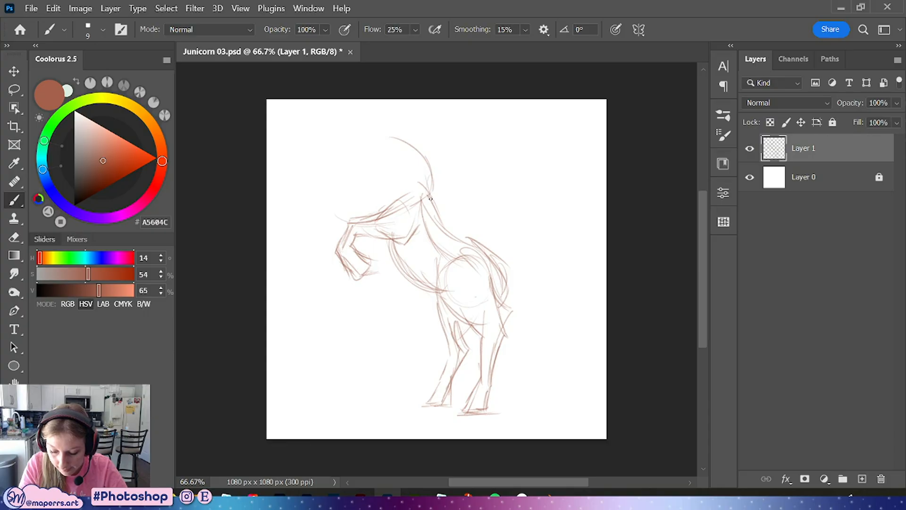
pyautogui.moveTo(413, 147)
pyautogui.mouseDown()
pyautogui.moveTo(431, 182)
pyautogui.moveTo(413, 127)
pyautogui.moveTo(433, 185)
pyautogui.mouseUp()
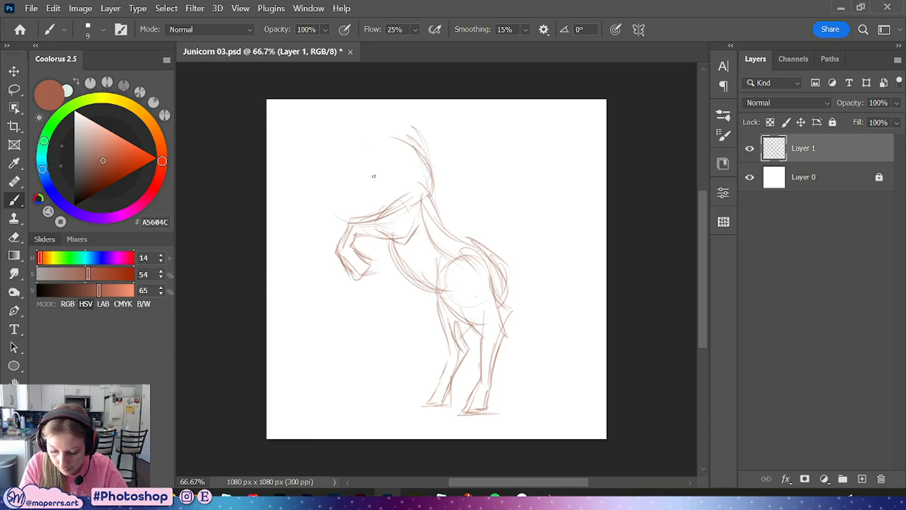
pyautogui.moveTo(378, 166)
pyautogui.mouseDown()
pyautogui.moveTo(389, 205)
pyautogui.moveTo(387, 195)
pyautogui.mouseUp()
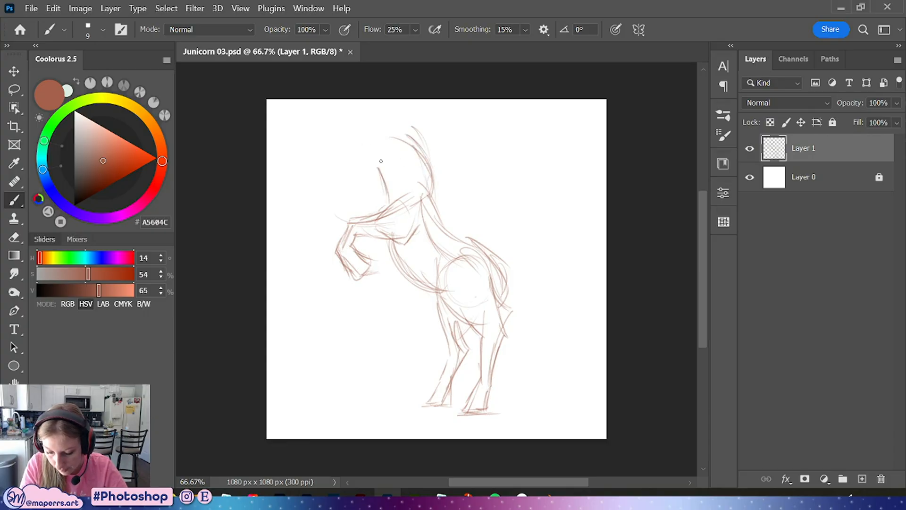
pyautogui.moveTo(389, 145)
pyautogui.mouseDown()
pyautogui.moveTo(395, 125)
pyautogui.moveTo(405, 150)
pyautogui.moveTo(400, 118)
pyautogui.mouseUp()
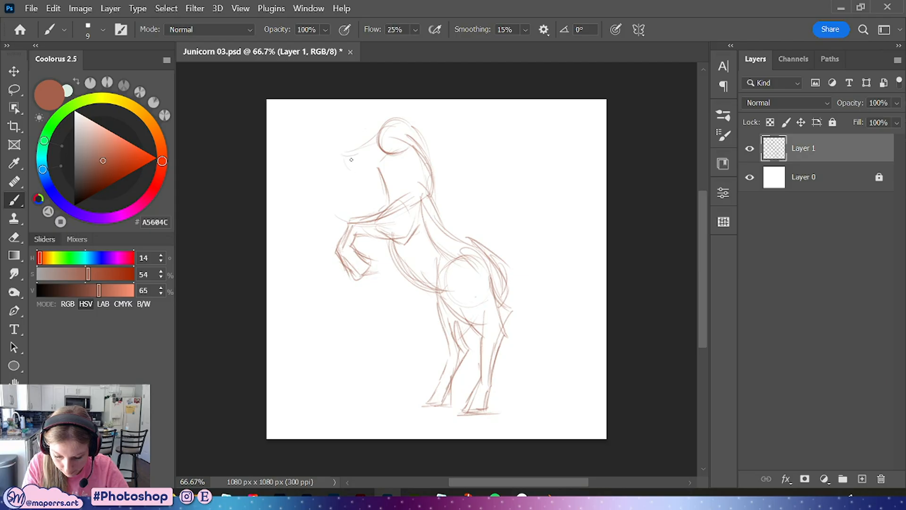
pyautogui.moveTo(351, 160)
pyautogui.mouseDown()
pyautogui.moveTo(415, 150)
pyautogui.moveTo(352, 171)
pyautogui.moveTo(405, 153)
pyautogui.mouseUp()
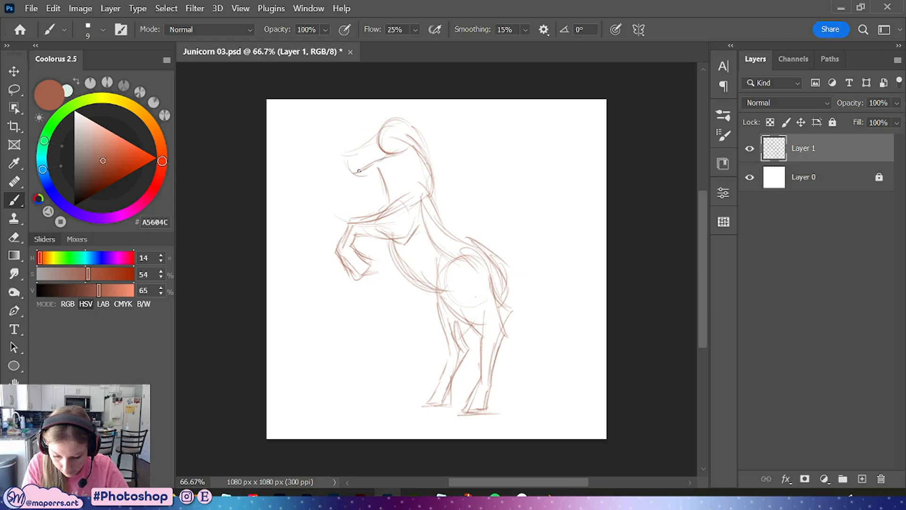
pyautogui.moveTo(353, 167); pyautogui.dragTo(389, 159)
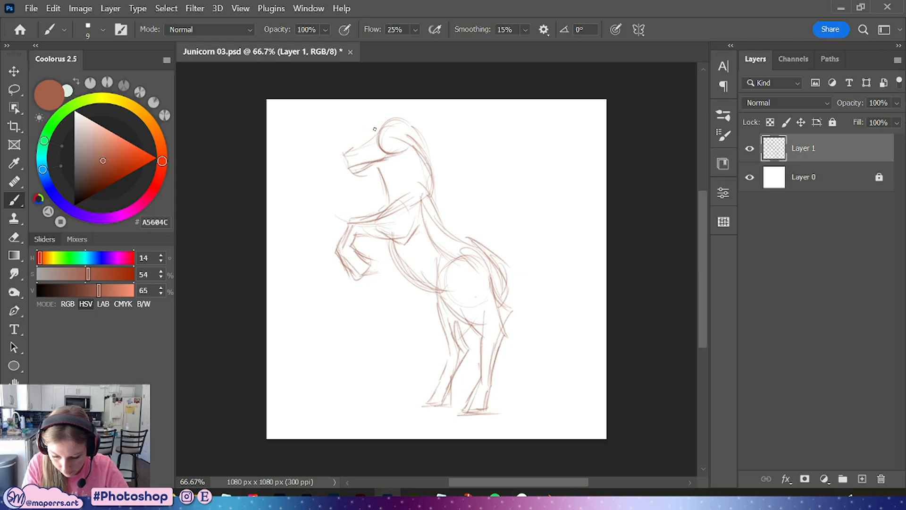
# Refine the head, jaw and arched neck lines of the rearing unicorn
pyautogui.moveTo(375, 129)
pyautogui.mouseDown()
pyautogui.moveTo(342, 153)
pyautogui.moveTo(379, 127)
pyautogui.moveTo(420, 130)
pyautogui.moveTo(431, 174)
pyautogui.mouseUp()
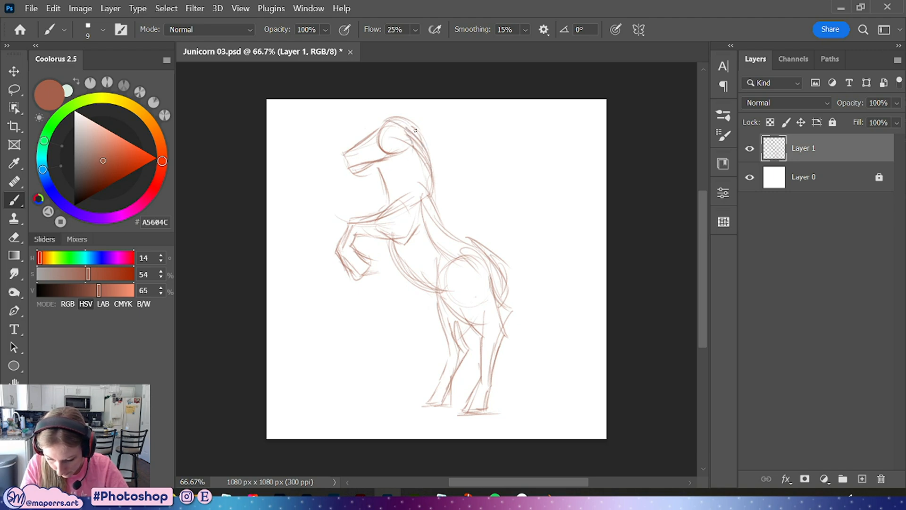
pyautogui.moveTo(409, 122); pyautogui.dragTo(426, 182)
pyautogui.moveTo(421, 142); pyautogui.dragTo(428, 191)
pyautogui.moveTo(377, 162); pyautogui.dragTo(383, 221)
pyautogui.moveTo(385, 209); pyautogui.dragTo(425, 295)
pyautogui.moveTo(366, 125); pyautogui.dragTo(426, 171)
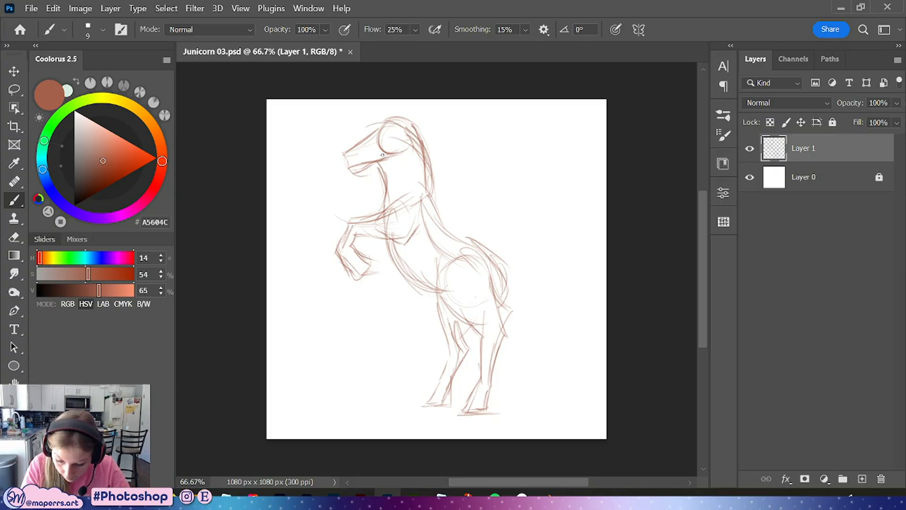
pyautogui.moveTo(388, 157)
pyautogui.mouseDown()
pyautogui.moveTo(383, 190)
pyautogui.moveTo(395, 161)
pyautogui.moveTo(382, 220)
pyautogui.mouseUp()
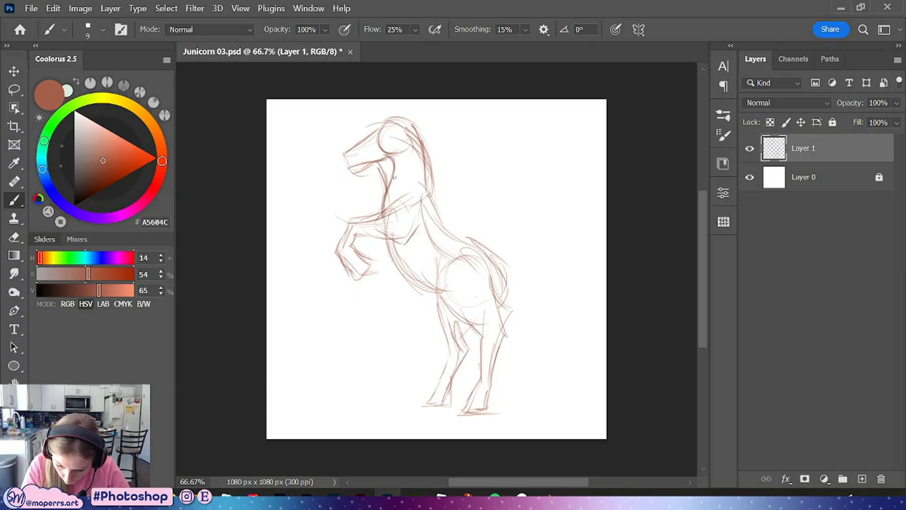
pyautogui.moveTo(401, 125); pyautogui.dragTo(421, 159)
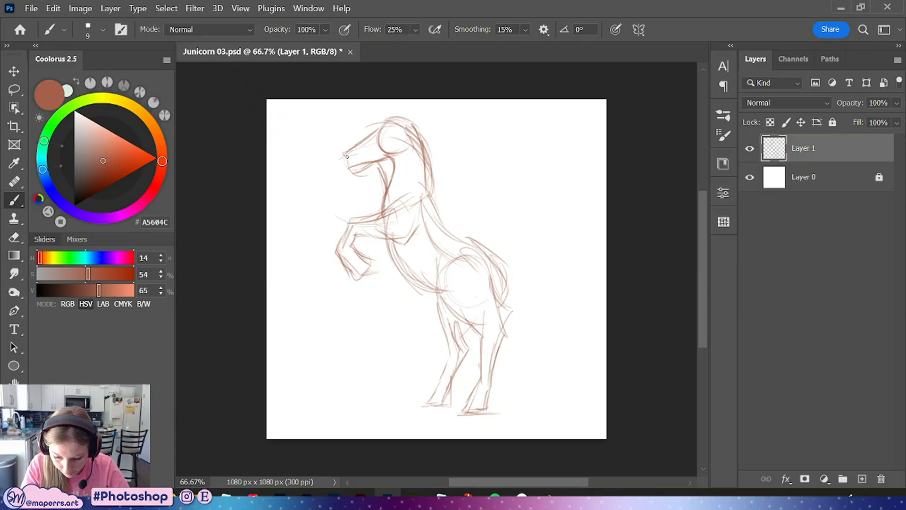
pyautogui.moveTo(348, 168)
pyautogui.mouseDown()
pyautogui.moveTo(364, 166)
pyautogui.moveTo(365, 145)
pyautogui.moveTo(402, 119)
pyautogui.mouseUp()
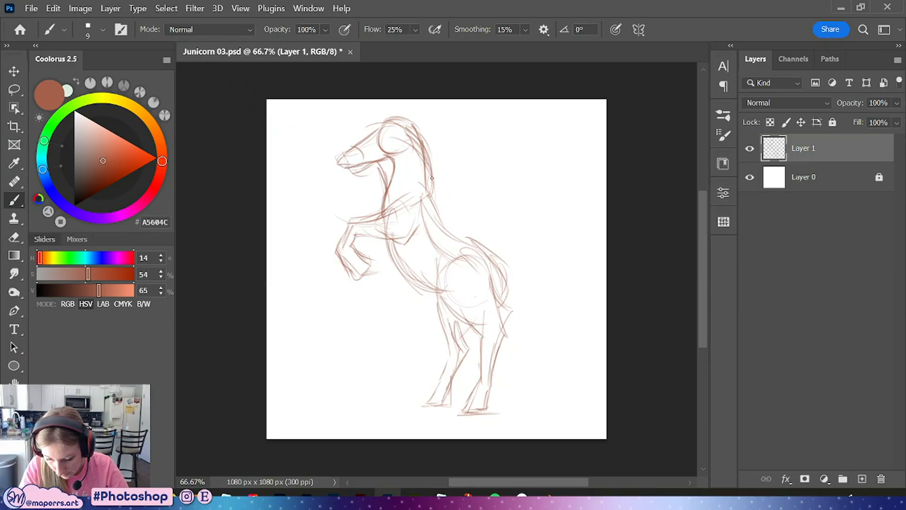
pyautogui.moveTo(386, 246); pyautogui.dragTo(410, 276)
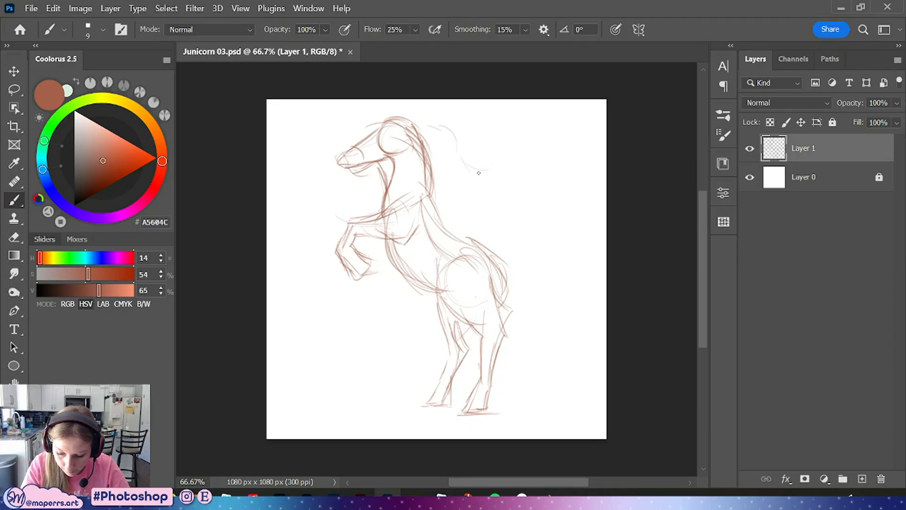
# Sketch flowing mane strands streaming back from the neck
pyautogui.moveTo(425, 176)
pyautogui.mouseDown()
pyautogui.moveTo(447, 198)
pyautogui.moveTo(474, 185)
pyautogui.moveTo(492, 193)
pyautogui.mouseUp()
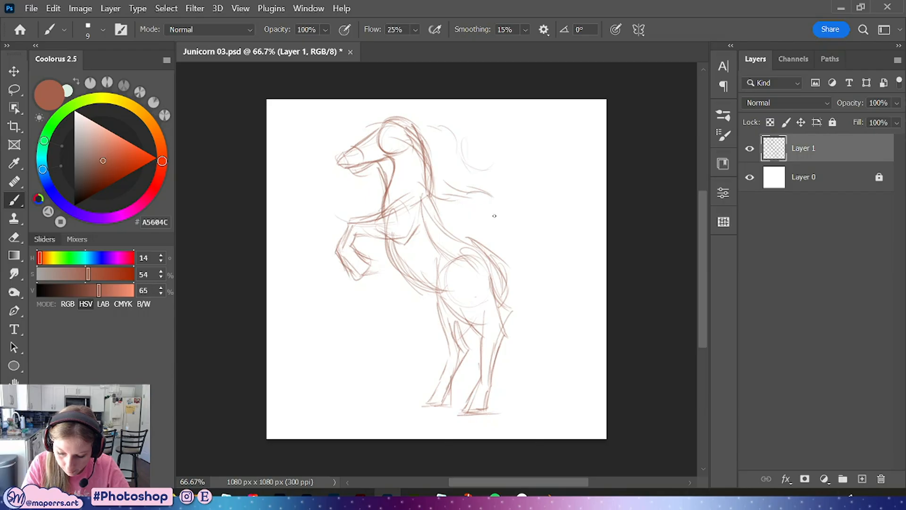
pyautogui.moveTo(465, 167)
pyautogui.mouseDown()
pyautogui.moveTo(495, 163)
pyautogui.moveTo(518, 169)
pyautogui.mouseUp()
pyautogui.moveTo(457, 178)
pyautogui.mouseDown()
pyautogui.moveTo(514, 168)
pyautogui.moveTo(521, 191)
pyautogui.mouseUp()
pyautogui.moveTo(478, 156); pyautogui.dragTo(511, 166)
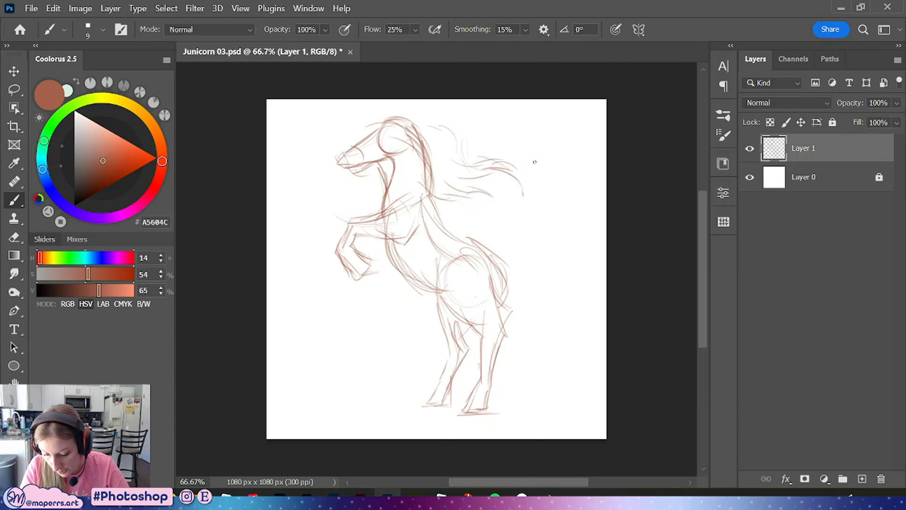
# Move the whole sketch lower on the canvas with Free Transform and commit it
pyautogui.hotkey('ctrl', 't')
pyautogui.moveTo(527, 110); pyautogui.dragTo(505, 143)
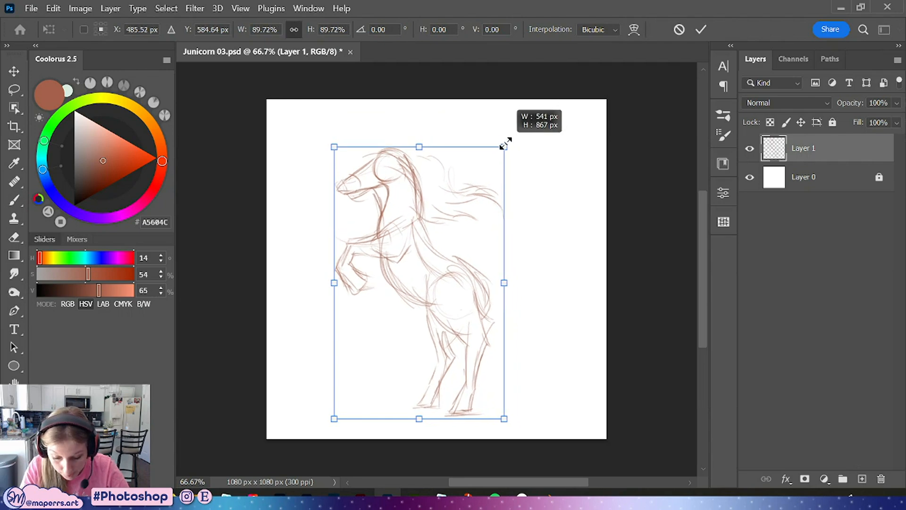
pyautogui.click(701, 29)
# Add strokes to the chest and shoulder area between the forelegs and the body
pyautogui.hotkey('ctrl', '+')
pyautogui.moveTo(544, 261); pyautogui.dragTo(492, 130)
pyautogui.moveTo(418, 121)
pyautogui.mouseDown()
pyautogui.moveTo(456, 198)
pyautogui.moveTo(457, 176)
pyautogui.mouseUp()
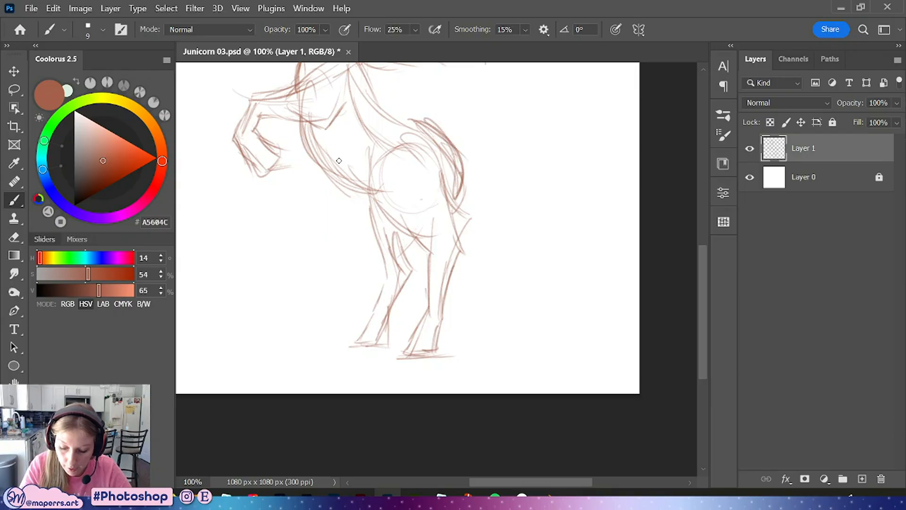
pyautogui.moveTo(339, 160); pyautogui.dragTo(392, 191)
pyautogui.moveTo(370, 151)
pyautogui.mouseDown()
pyautogui.moveTo(372, 199)
pyautogui.moveTo(418, 236)
pyautogui.mouseUp()
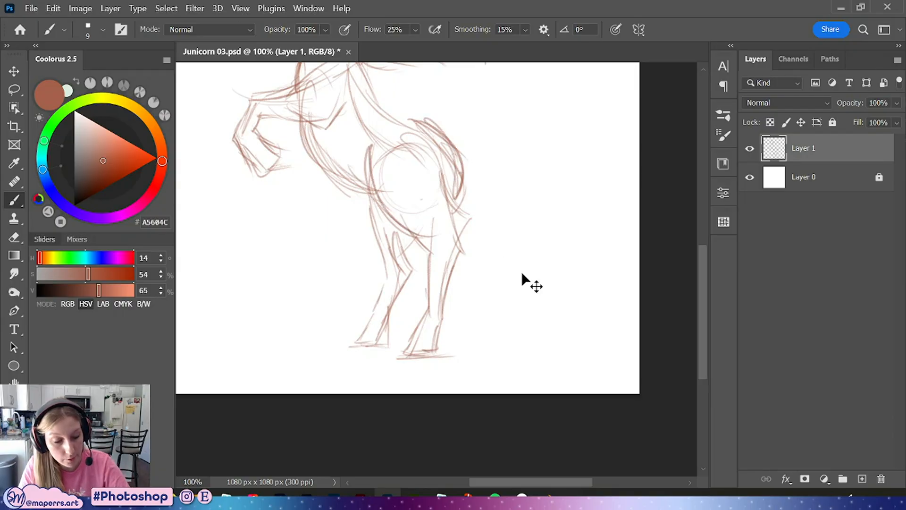
pyautogui.hotkey('ctrl', '-')
pyautogui.moveTo(480, 208); pyautogui.dragTo(475, 192)
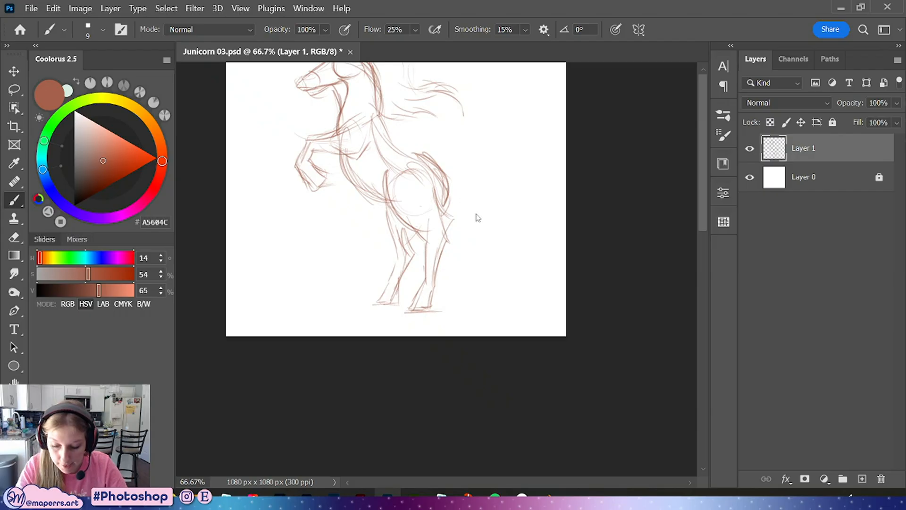
# Save the document
pyautogui.click(838, 174)
pyautogui.click(835, 148)
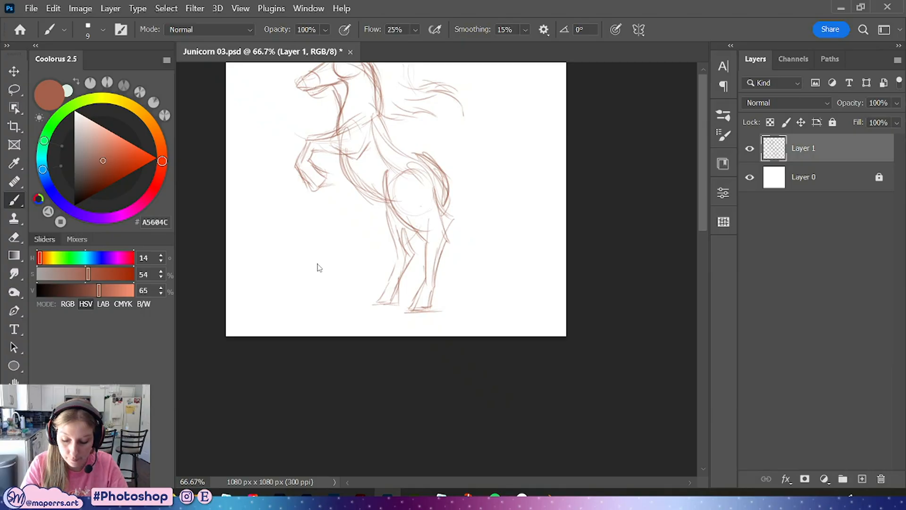
pyautogui.hotkey('ctrl', 's')
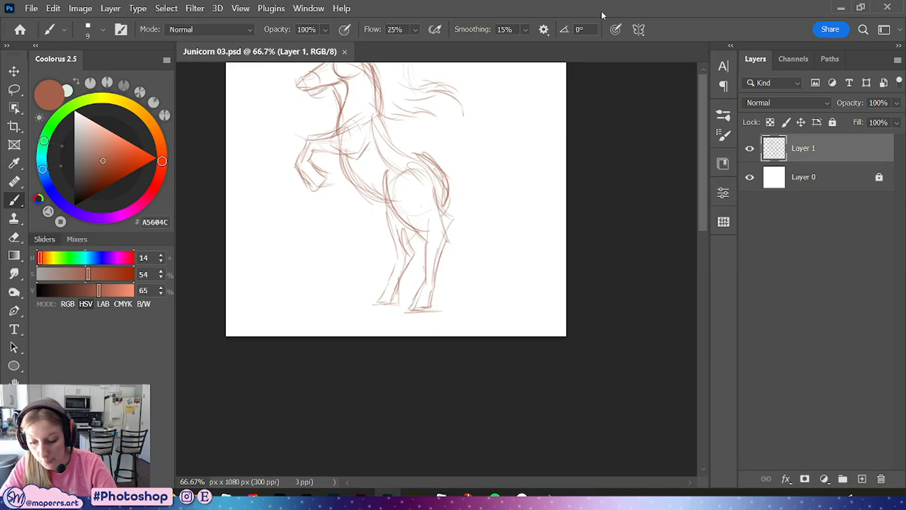
# Close the Junicorn 03 document and reopen it from the home screen
pyautogui.click(14, 72)
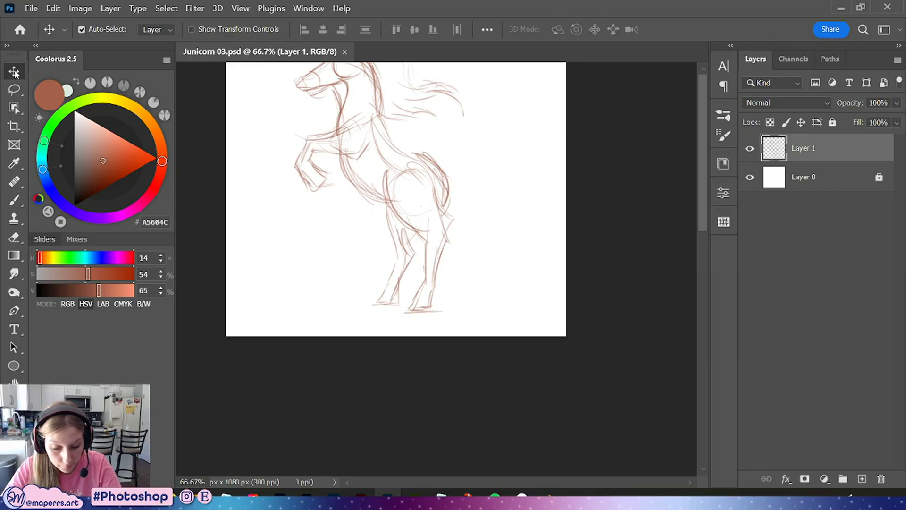
pyautogui.click(14, 381)
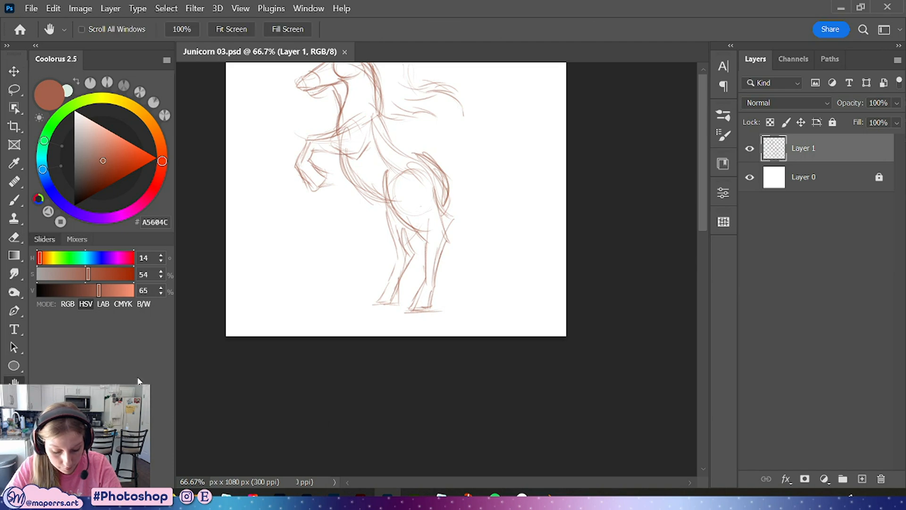
pyautogui.doubleClick(437, 11)
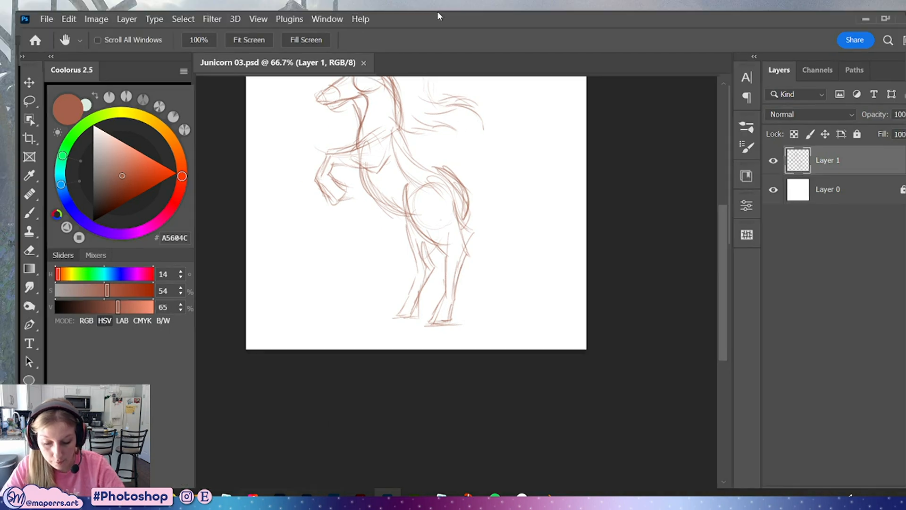
pyautogui.doubleClick(352, 41)
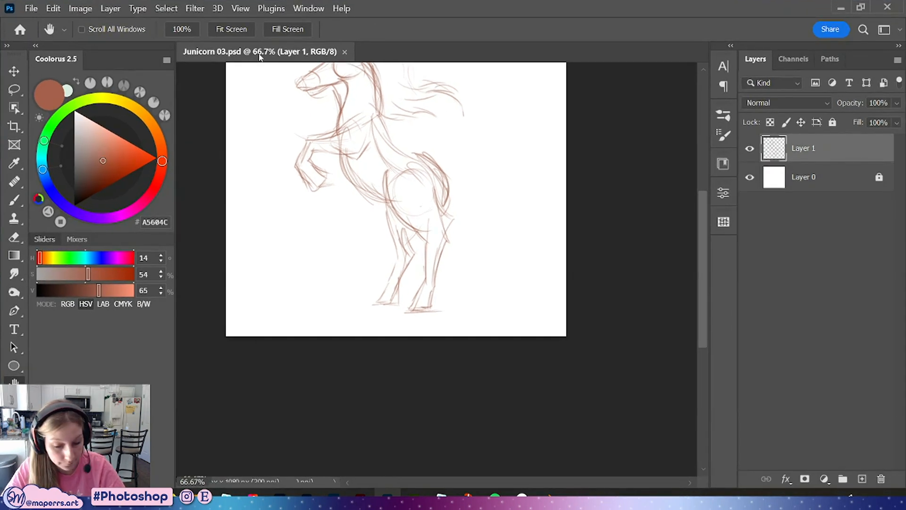
pyautogui.click(33, 10)
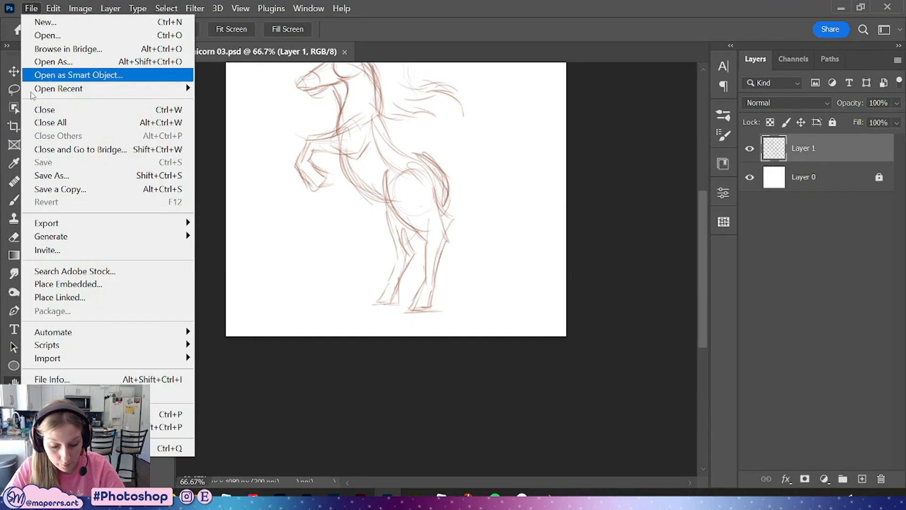
pyautogui.click(345, 51)
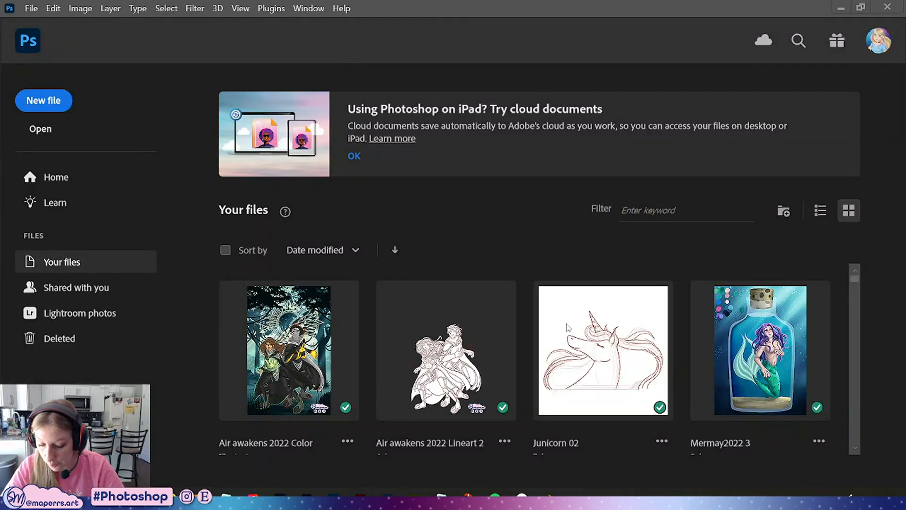
pyautogui.click(80, 171)
pyautogui.click(289, 467)
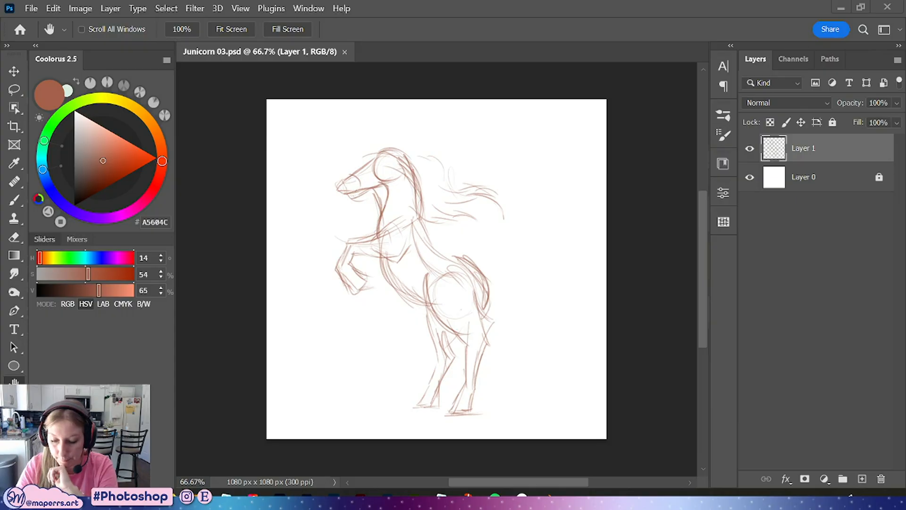
# Draw the long unicorn horn rising from the forehead
pyautogui.press('b')
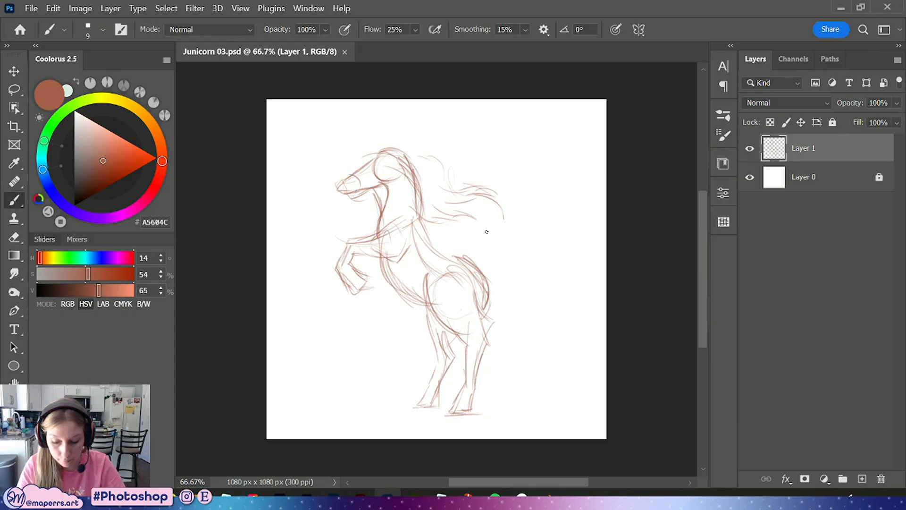
pyautogui.hotkey('ctrl', '+')
pyautogui.moveTo(456, 148); pyautogui.dragTo(449, 254)
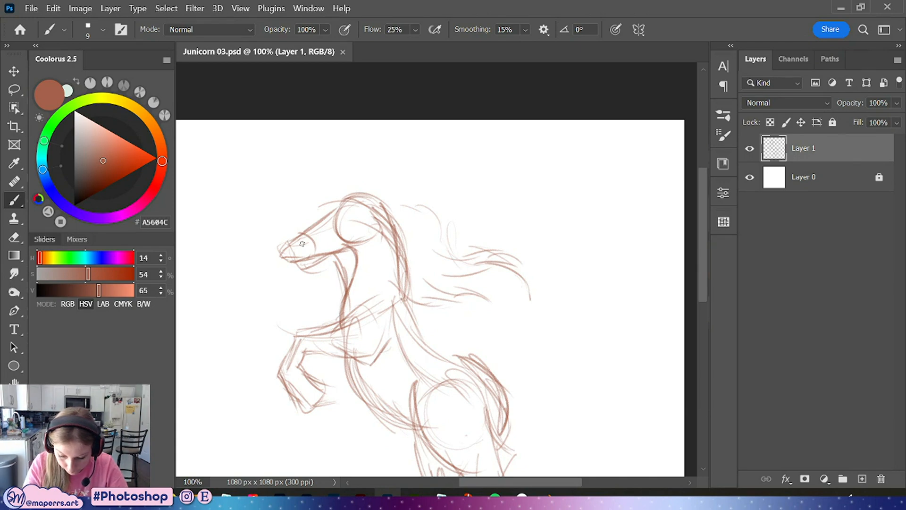
pyautogui.moveTo(285, 261); pyautogui.dragTo(329, 255)
pyautogui.moveTo(337, 206)
pyautogui.mouseDown()
pyautogui.moveTo(294, 143)
pyautogui.moveTo(347, 198)
pyautogui.mouseUp()
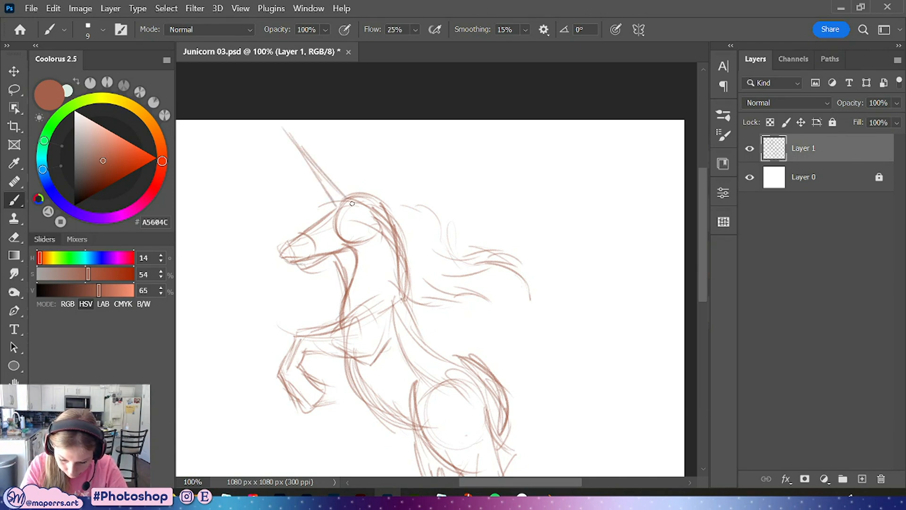
pyautogui.moveTo(303, 154)
pyautogui.mouseDown()
pyautogui.moveTo(340, 188)
pyautogui.moveTo(332, 201)
pyautogui.mouseUp()
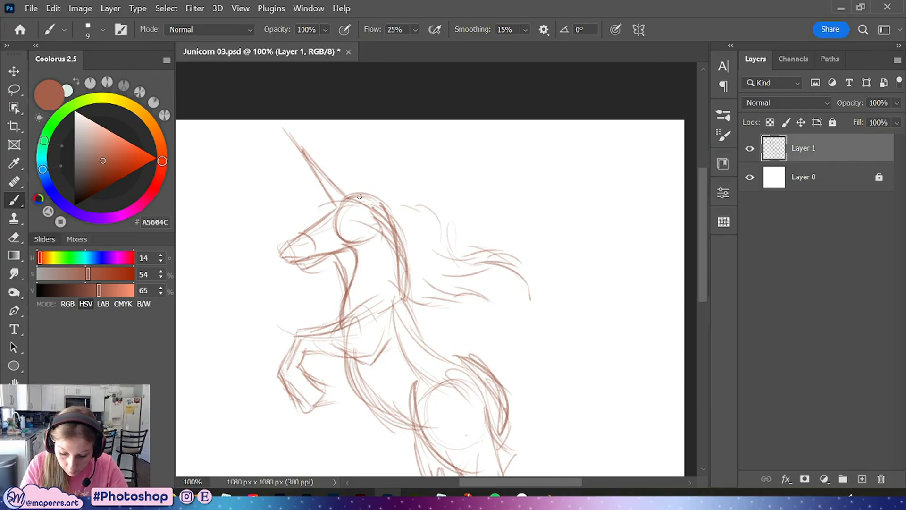
# Sketch the pointed ear behind the horn, undoing one extra stroke
pyautogui.moveTo(359, 196)
pyautogui.mouseDown()
pyautogui.moveTo(379, 169)
pyautogui.moveTo(388, 188)
pyautogui.moveTo(370, 195)
pyautogui.moveTo(386, 181)
pyautogui.mouseUp()
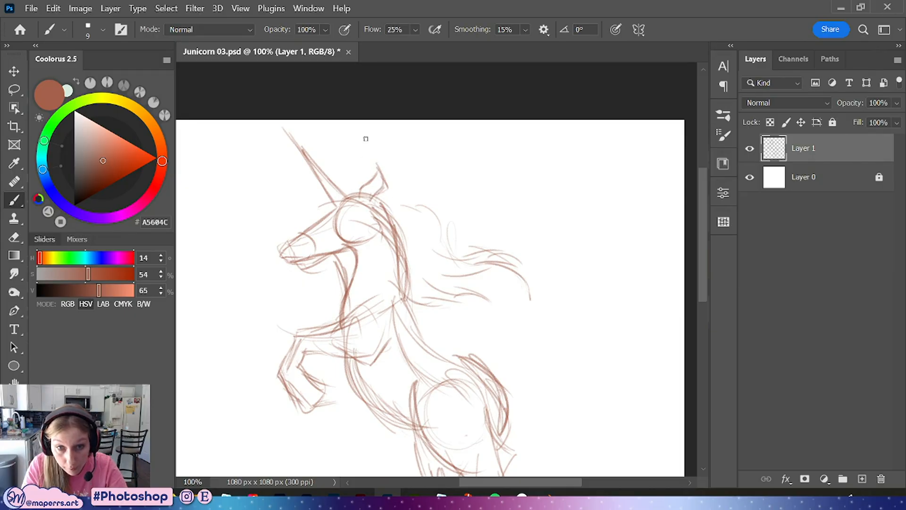
pyautogui.moveTo(372, 180)
pyautogui.mouseDown()
pyautogui.moveTo(377, 165)
pyautogui.moveTo(391, 166)
pyautogui.moveTo(387, 175)
pyautogui.moveTo(379, 164)
pyautogui.mouseUp()
pyautogui.hotkey('ctrl', 'z')
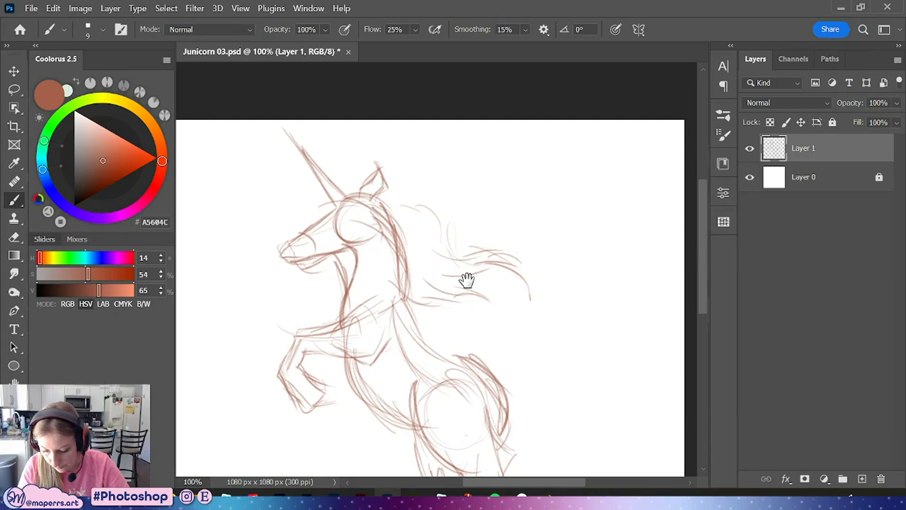
# Refine the chest line and the raised forelegs with additional strokes
pyautogui.moveTo(467, 281); pyautogui.dragTo(429, 192)
pyautogui.hotkey('ctrl', '-')
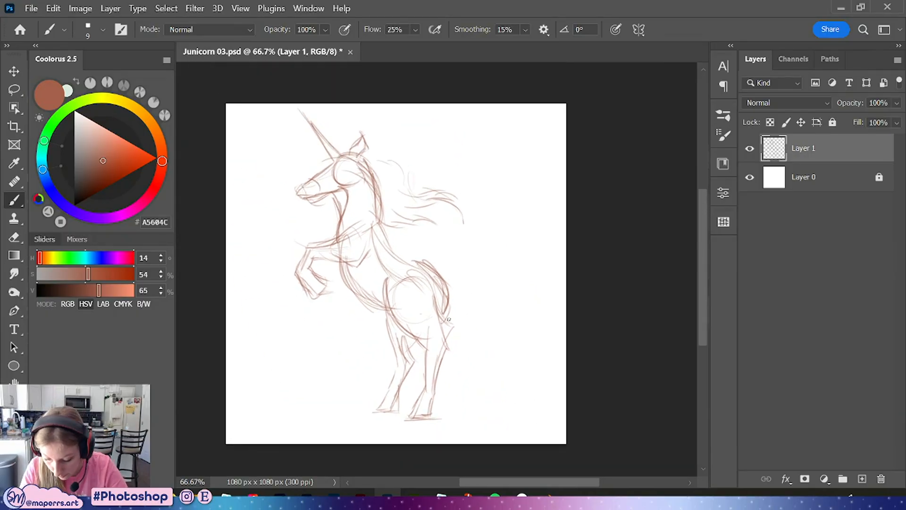
pyautogui.moveTo(445, 361)
pyautogui.mouseDown()
pyautogui.moveTo(434, 391)
pyautogui.moveTo(451, 339)
pyautogui.mouseUp()
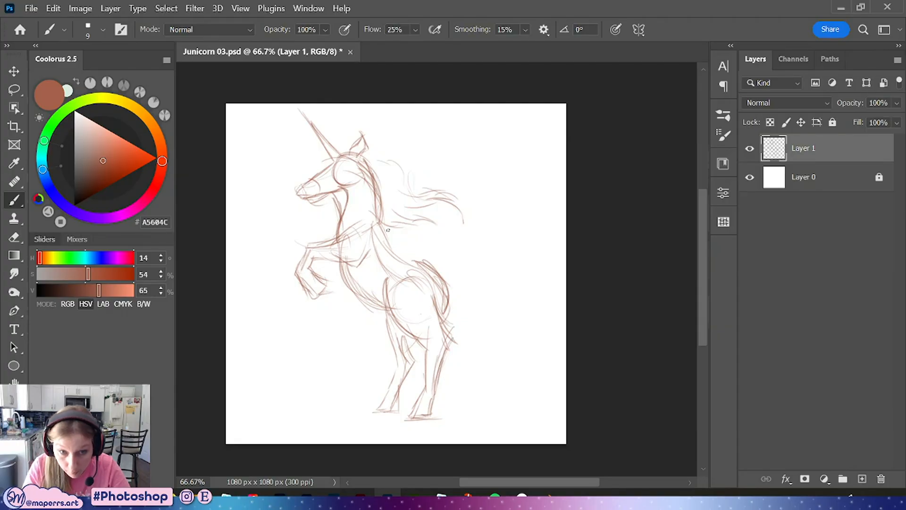
pyautogui.moveTo(387, 230); pyautogui.dragTo(392, 301)
pyautogui.moveTo(333, 247)
pyautogui.mouseDown()
pyautogui.moveTo(345, 252)
pyautogui.moveTo(303, 269)
pyautogui.moveTo(305, 293)
pyautogui.mouseUp()
pyautogui.moveTo(332, 262)
pyautogui.mouseDown()
pyautogui.moveTo(360, 268)
pyautogui.moveTo(328, 255)
pyautogui.moveTo(334, 264)
pyautogui.moveTo(319, 291)
pyautogui.mouseUp()
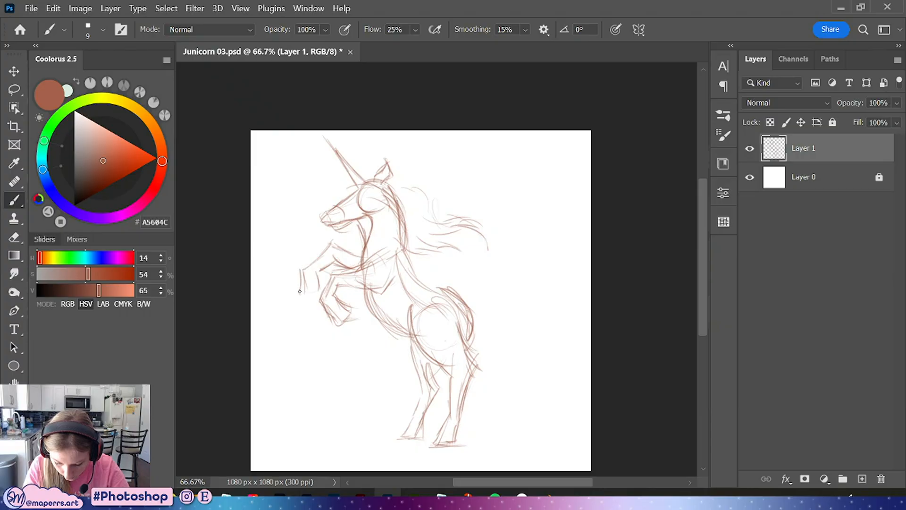
pyautogui.moveTo(320, 253)
pyautogui.mouseDown()
pyautogui.moveTo(301, 268)
pyautogui.moveTo(308, 295)
pyautogui.mouseUp()
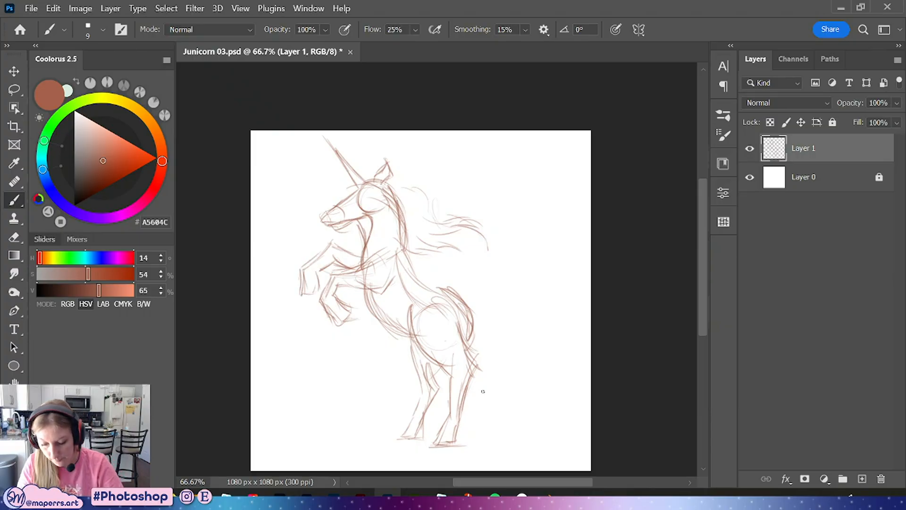
pyautogui.moveTo(340, 249)
pyautogui.mouseDown()
pyautogui.moveTo(370, 249)
pyautogui.moveTo(336, 244)
pyautogui.mouseUp()
pyautogui.moveTo(383, 264); pyautogui.dragTo(346, 271)
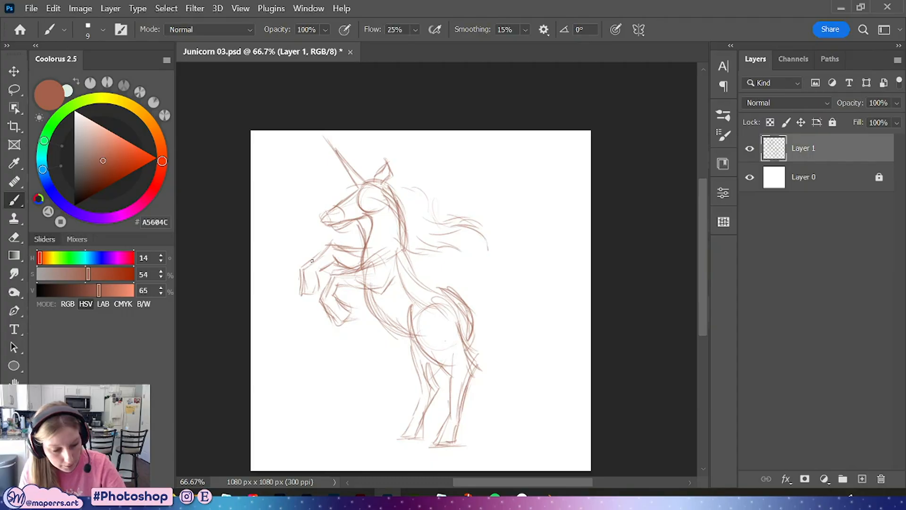
# Add curling strands to the end of the flowing mane
pyautogui.hotkey('ctrl', '+')
pyautogui.moveTo(481, 251); pyautogui.dragTo(471, 223)
pyautogui.moveTo(461, 177); pyautogui.dragTo(505, 211)
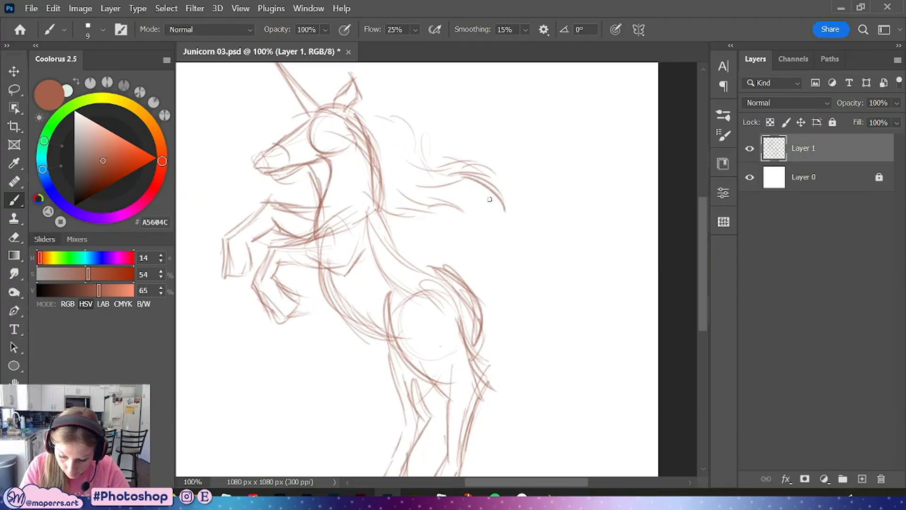
pyautogui.moveTo(465, 159)
pyautogui.mouseDown()
pyautogui.moveTo(508, 214)
pyautogui.moveTo(436, 171)
pyautogui.moveTo(471, 210)
pyautogui.moveTo(458, 240)
pyautogui.mouseUp()
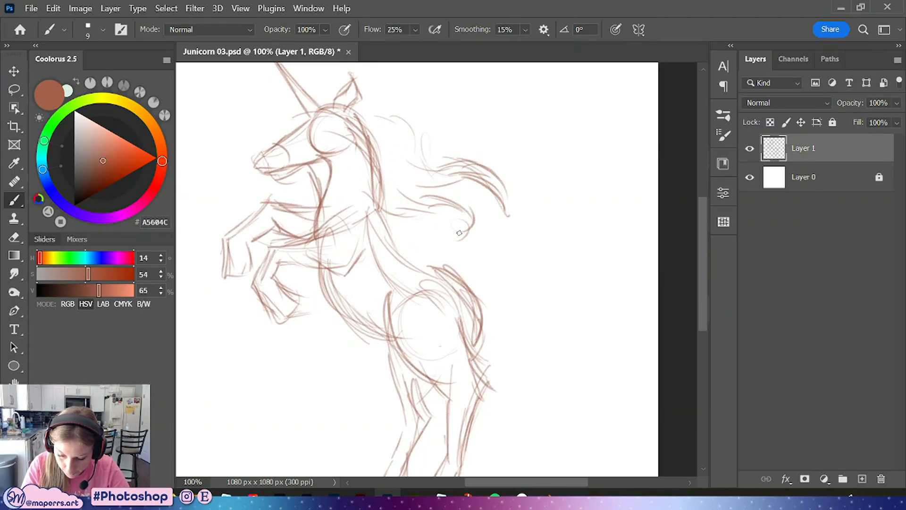
pyautogui.moveTo(437, 206)
pyautogui.mouseDown()
pyautogui.moveTo(468, 230)
pyautogui.moveTo(449, 236)
pyautogui.mouseUp()
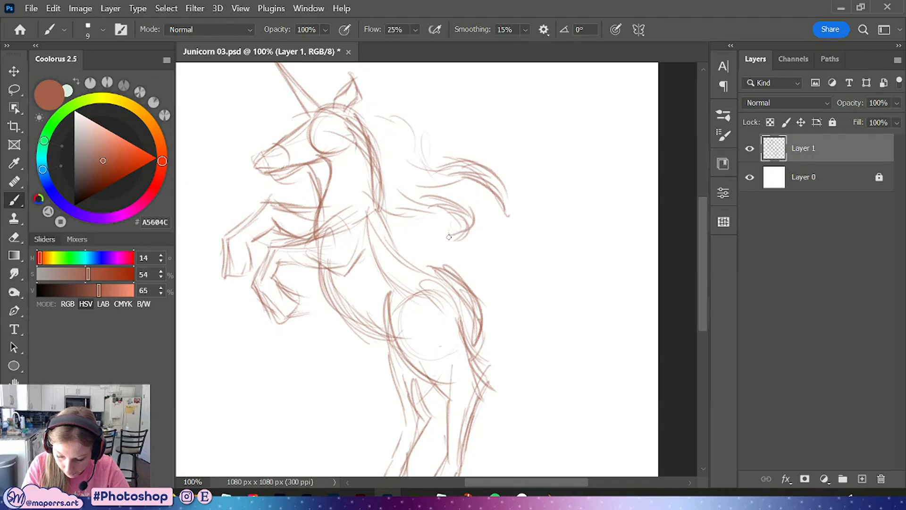
# Add spiral curls at the tip of the mane and on top of the head
pyautogui.moveTo(498, 181)
pyautogui.mouseDown()
pyautogui.moveTo(512, 222)
pyautogui.moveTo(527, 203)
pyautogui.mouseUp()
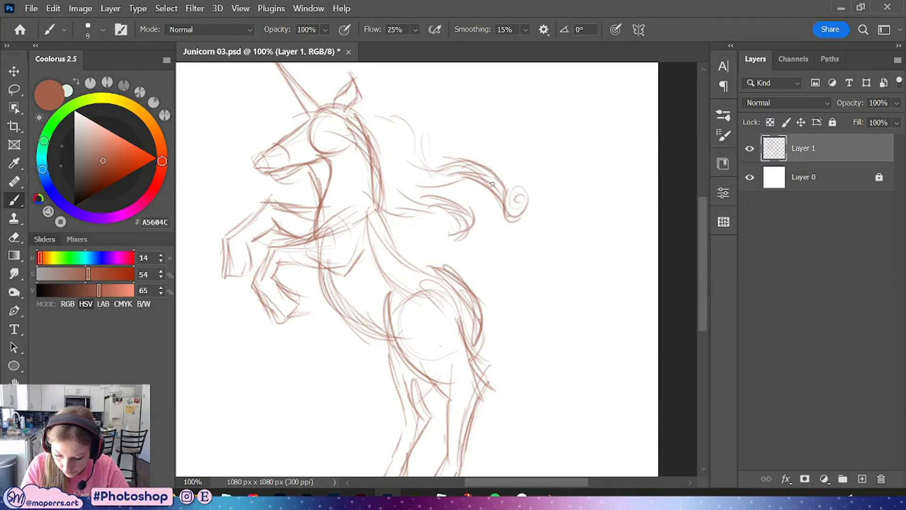
pyautogui.moveTo(343, 108)
pyautogui.mouseDown()
pyautogui.moveTo(425, 112)
pyautogui.moveTo(429, 101)
pyautogui.moveTo(428, 141)
pyautogui.moveTo(400, 134)
pyautogui.mouseUp()
pyautogui.moveTo(402, 138)
pyautogui.mouseDown()
pyautogui.moveTo(430, 140)
pyautogui.moveTo(424, 103)
pyautogui.mouseUp()
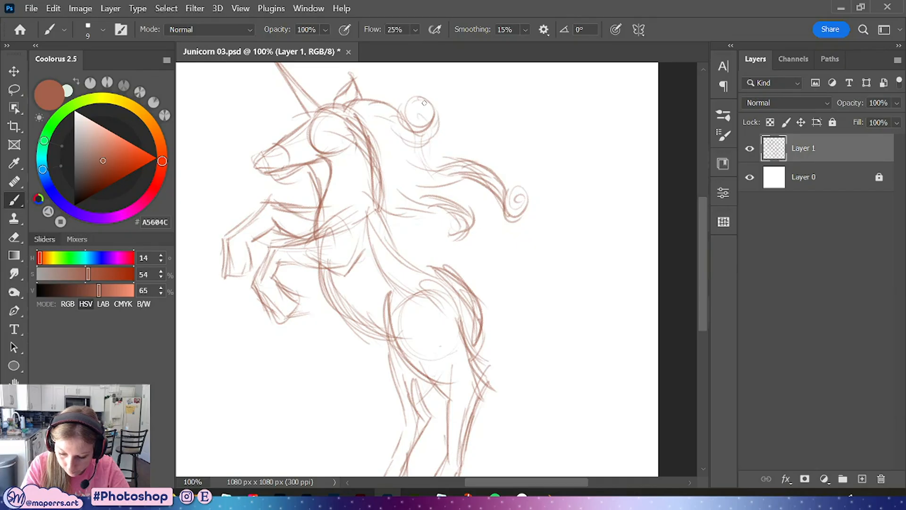
# Sketch the long tail sweeping from the rump in a wide loop down toward the ground
pyautogui.moveTo(389, 157); pyautogui.dragTo(420, 248)
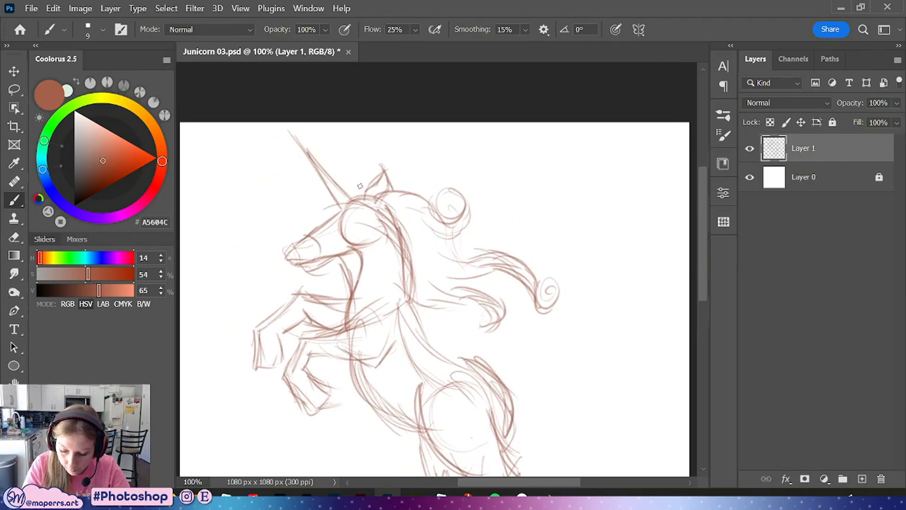
pyautogui.moveTo(359, 184)
pyautogui.mouseDown()
pyautogui.moveTo(316, 193)
pyautogui.moveTo(332, 172)
pyautogui.moveTo(318, 210)
pyautogui.moveTo(358, 204)
pyautogui.moveTo(344, 186)
pyautogui.mouseUp()
pyautogui.moveTo(533, 369)
pyautogui.mouseDown()
pyautogui.moveTo(491, 228)
pyautogui.moveTo(497, 234)
pyautogui.mouseUp()
pyautogui.moveTo(520, 317); pyautogui.dragTo(491, 216)
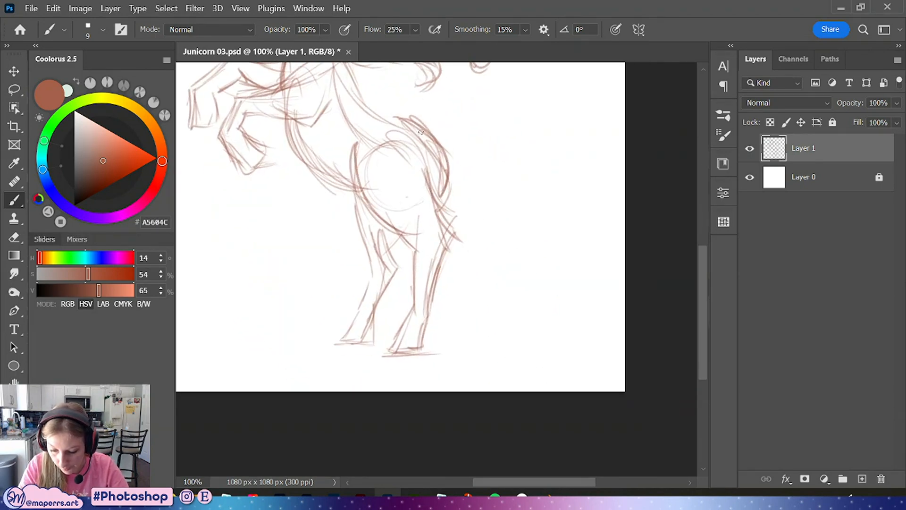
pyautogui.moveTo(413, 121); pyautogui.dragTo(514, 195)
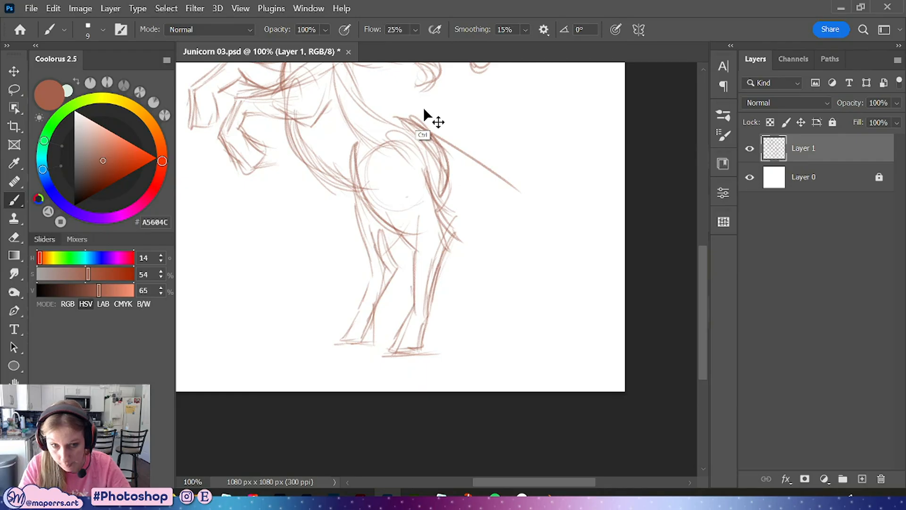
pyautogui.hotkey('ctrl', 'z')
pyautogui.moveTo(351, 64)
pyautogui.mouseDown()
pyautogui.moveTo(402, 118)
pyautogui.moveTo(453, 212)
pyautogui.mouseUp()
pyautogui.moveTo(420, 129)
pyautogui.mouseDown()
pyautogui.moveTo(562, 231)
pyautogui.moveTo(355, 257)
pyautogui.mouseUp()
pyautogui.moveTo(434, 289); pyautogui.dragTo(246, 296)
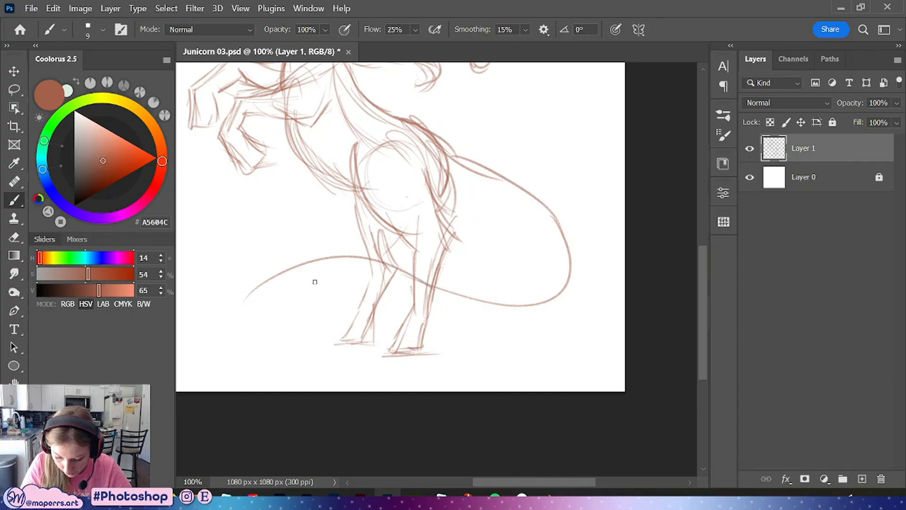
# Add flowing hair strands to the tail's end curling along the ground behind the legs
pyautogui.moveTo(283, 273); pyautogui.dragTo(245, 332)
pyautogui.moveTo(355, 255); pyautogui.dragTo(292, 311)
pyautogui.moveTo(351, 255); pyautogui.dragTo(252, 316)
pyautogui.moveTo(289, 258); pyautogui.dragTo(243, 326)
pyautogui.moveTo(253, 291)
pyautogui.mouseDown()
pyautogui.moveTo(240, 316)
pyautogui.moveTo(249, 311)
pyautogui.moveTo(265, 344)
pyautogui.mouseUp()
pyautogui.moveTo(319, 256)
pyautogui.mouseDown()
pyautogui.moveTo(289, 311)
pyautogui.moveTo(298, 330)
pyautogui.mouseUp()
pyautogui.moveTo(295, 292); pyautogui.dragTo(321, 327)
pyautogui.moveTo(297, 269)
pyautogui.mouseDown()
pyautogui.moveTo(294, 352)
pyautogui.moveTo(271, 351)
pyautogui.mouseUp()
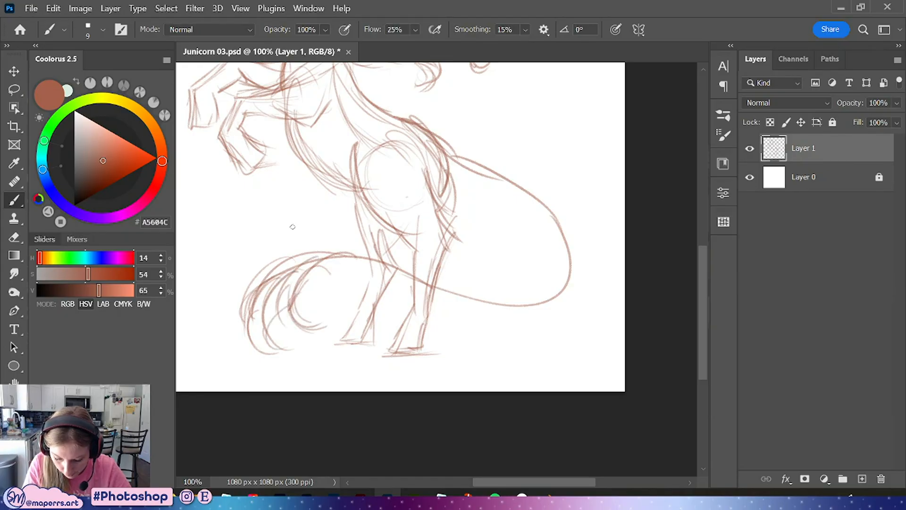
pyautogui.moveTo(325, 257); pyautogui.dragTo(229, 321)
pyautogui.moveTo(260, 285); pyautogui.dragTo(226, 339)
pyautogui.moveTo(265, 287); pyautogui.dragTo(231, 337)
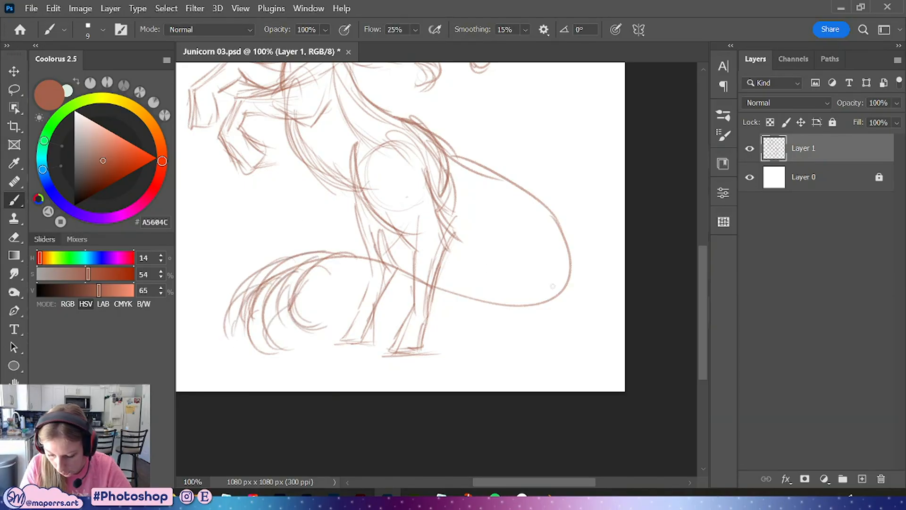
# Reinforce the tail loop outline and sketch the hind hooves
pyautogui.moveTo(553, 286); pyautogui.dragTo(571, 385)
pyautogui.moveTo(448, 225)
pyautogui.mouseDown()
pyautogui.moveTo(580, 363)
pyautogui.moveTo(590, 390)
pyautogui.moveTo(572, 401)
pyautogui.mouseUp()
pyautogui.moveTo(577, 336)
pyautogui.mouseDown()
pyautogui.moveTo(586, 397)
pyautogui.moveTo(510, 403)
pyautogui.mouseUp()
pyautogui.moveTo(371, 353)
pyautogui.mouseDown()
pyautogui.moveTo(320, 375)
pyautogui.moveTo(302, 412)
pyautogui.mouseUp()
pyautogui.moveTo(245, 249)
pyautogui.mouseDown()
pyautogui.moveTo(268, 271)
pyautogui.moveTo(285, 267)
pyautogui.mouseUp()
pyautogui.moveTo(382, 404); pyautogui.dragTo(364, 441)
pyautogui.moveTo(364, 441); pyautogui.dragTo(385, 443)
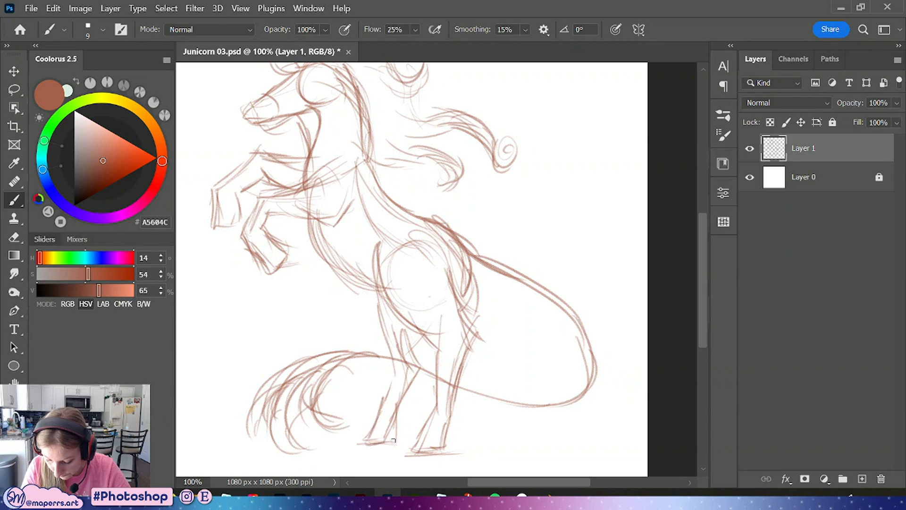
pyautogui.moveTo(468, 397)
pyautogui.mouseDown()
pyautogui.moveTo(467, 303)
pyautogui.moveTo(438, 396)
pyautogui.mouseUp()
# Scale the whole sketch down to about 88% with Free Transform and commit it
pyautogui.hotkey('ctrl', '-')
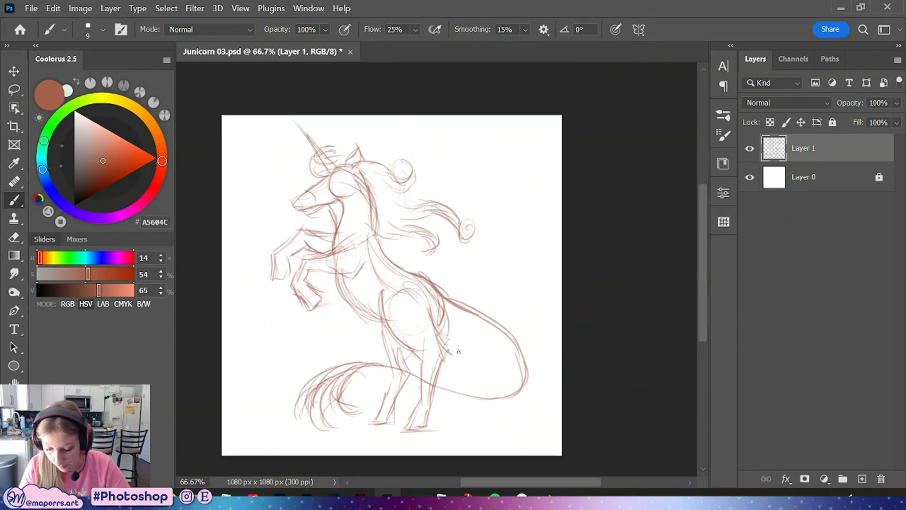
pyautogui.moveTo(459, 352); pyautogui.dragTo(477, 334)
pyautogui.hotkey('ctrl', 't')
pyautogui.moveTo(529, 94); pyautogui.dragTo(504, 127)
pyautogui.moveTo(418, 276); pyautogui.dragTo(432, 250)
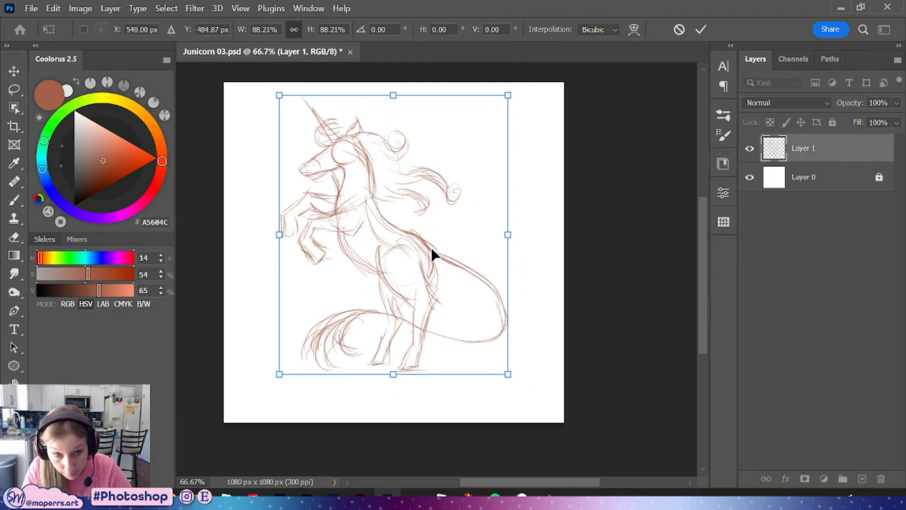
pyautogui.click(701, 29)
# Try to move the hind legs using a lasso selection and Free Transform
pyautogui.click(15, 96)
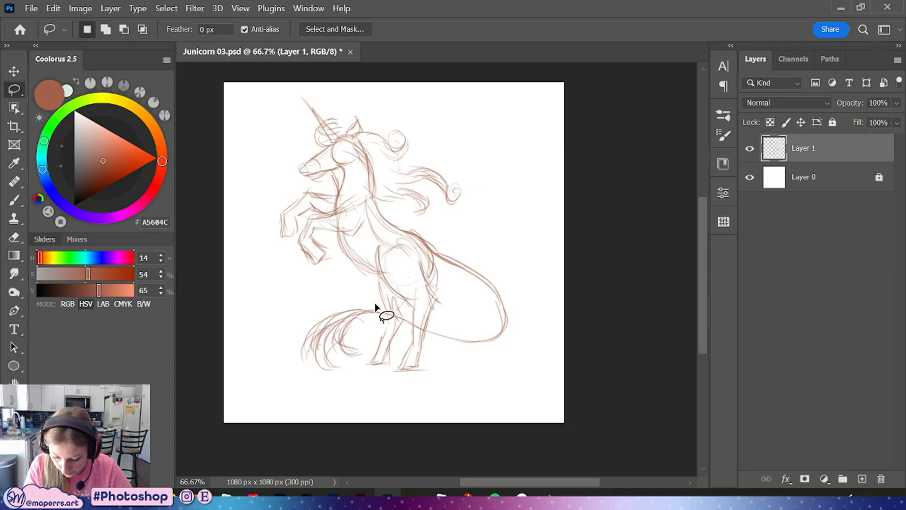
pyautogui.moveTo(399, 309)
pyautogui.mouseDown()
pyautogui.moveTo(452, 298)
pyautogui.moveTo(464, 330)
pyautogui.moveTo(445, 377)
pyautogui.mouseUp()
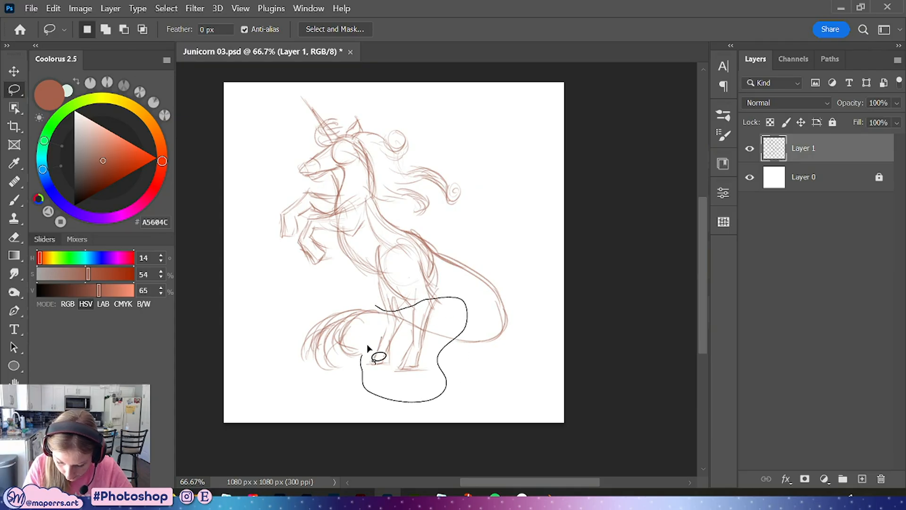
pyautogui.moveTo(366, 343); pyautogui.dragTo(416, 371)
pyautogui.hotkey('ctrl', 't')
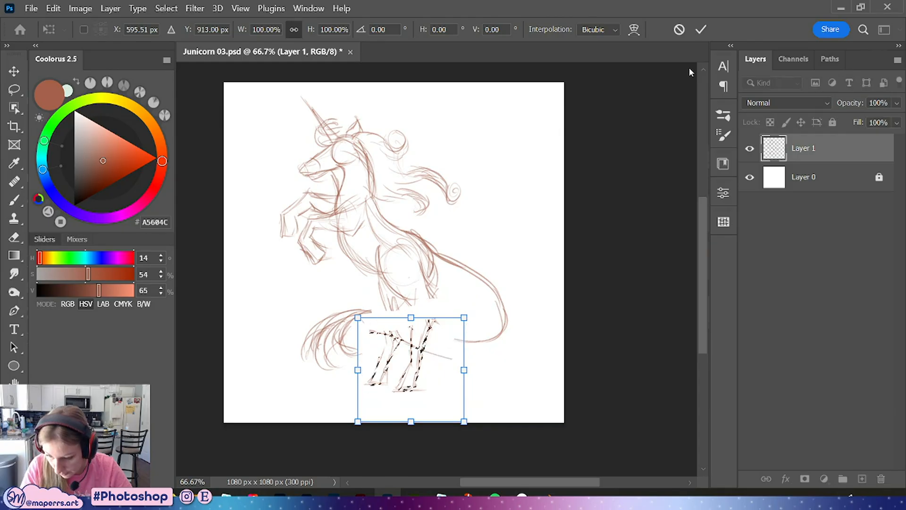
pyautogui.click(700, 29)
pyautogui.hotkey('ctrl', 'd')
pyautogui.press('b')
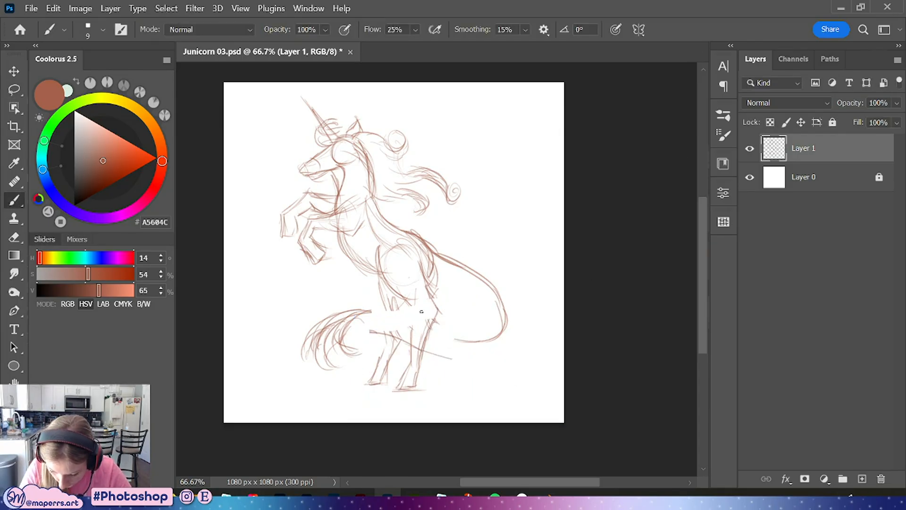
# Try redrawing the hind legs with several strokes, undoing all of them
pyautogui.moveTo(419, 313); pyautogui.dragTo(414, 359)
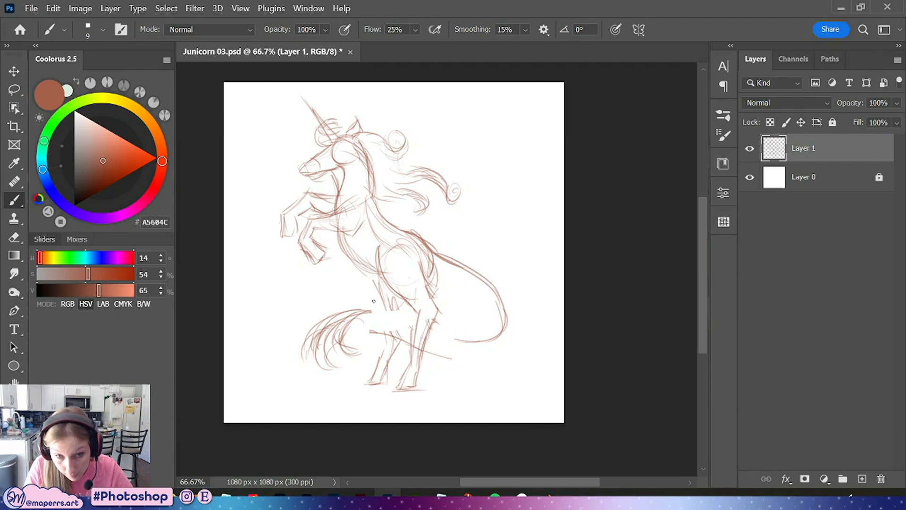
pyautogui.moveTo(379, 281)
pyautogui.mouseDown()
pyautogui.moveTo(399, 309)
pyautogui.moveTo(388, 303)
pyautogui.moveTo(374, 369)
pyautogui.mouseUp()
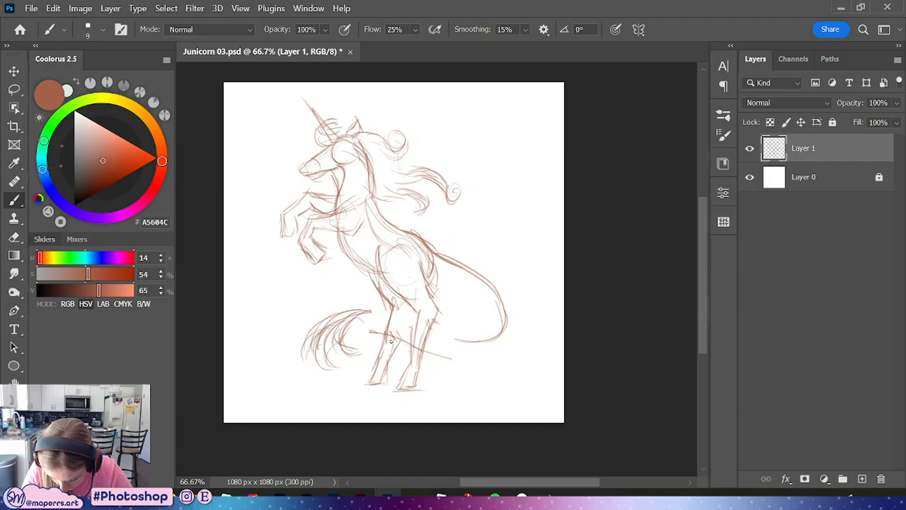
pyautogui.hotkey('ctrl', 'z')
pyautogui.hotkey('ctrl', 'z')
pyautogui.hotkey('ctrl', 'z')
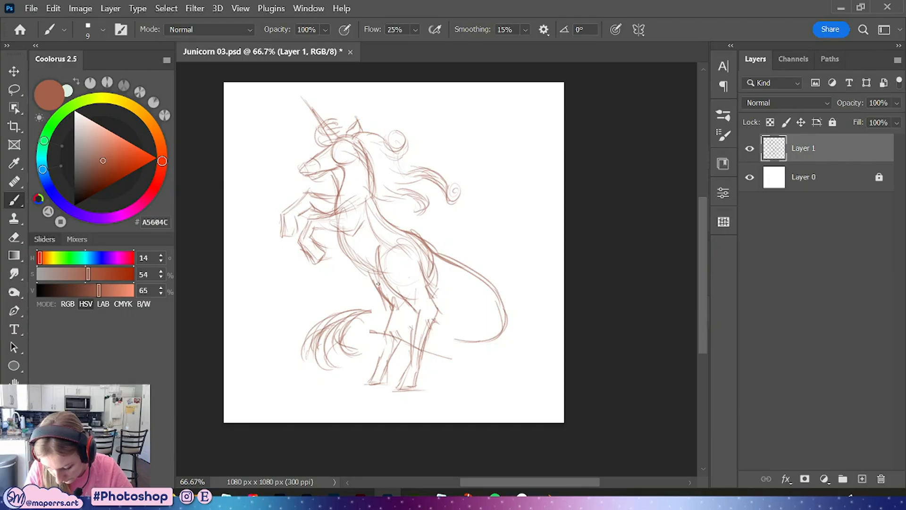
pyautogui.moveTo(392, 298); pyautogui.dragTo(388, 328)
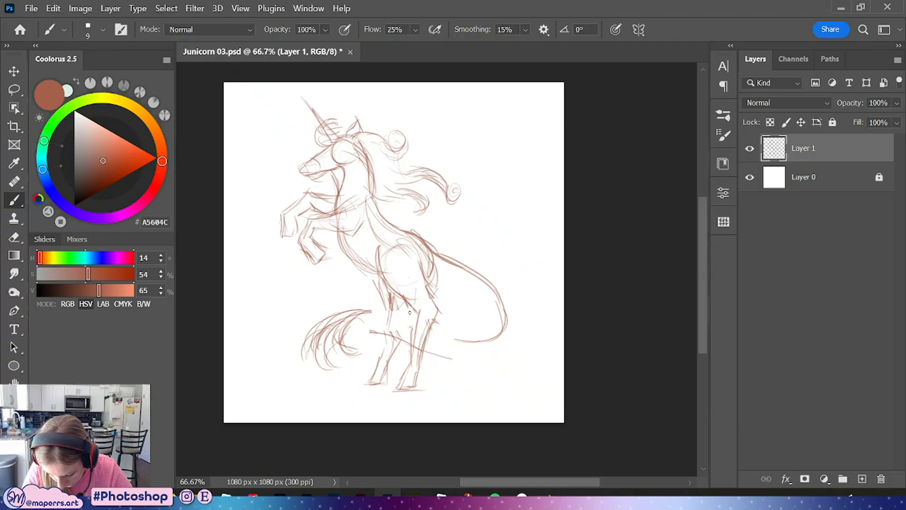
pyautogui.moveTo(408, 321); pyautogui.dragTo(386, 363)
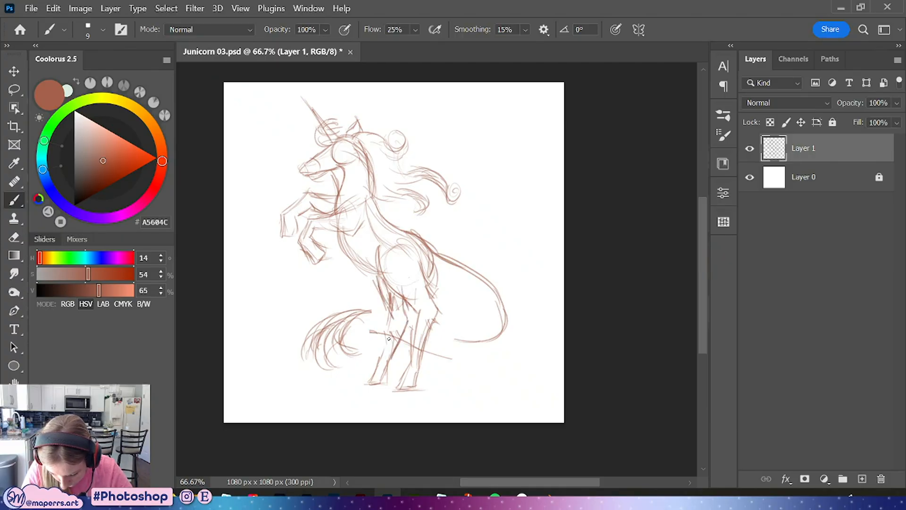
pyautogui.moveTo(393, 325); pyautogui.dragTo(377, 359)
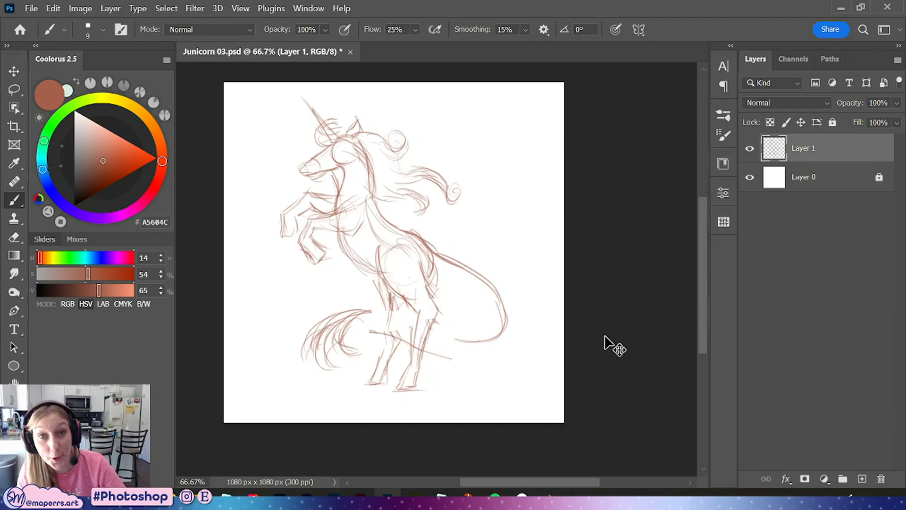
pyautogui.hotkey('ctrl', 'z')
pyautogui.hotkey('ctrl', 'z')
pyautogui.hotkey('ctrl', 'z')
pyautogui.hotkey('ctrl', 'z')
pyautogui.hotkey('ctrl', 'z')
pyautogui.hotkey('ctrl', 'z')
pyautogui.hotkey('ctrl', 'z')
pyautogui.hotkey('ctrl', 'z')
pyautogui.hotkey('ctrl', 'z')
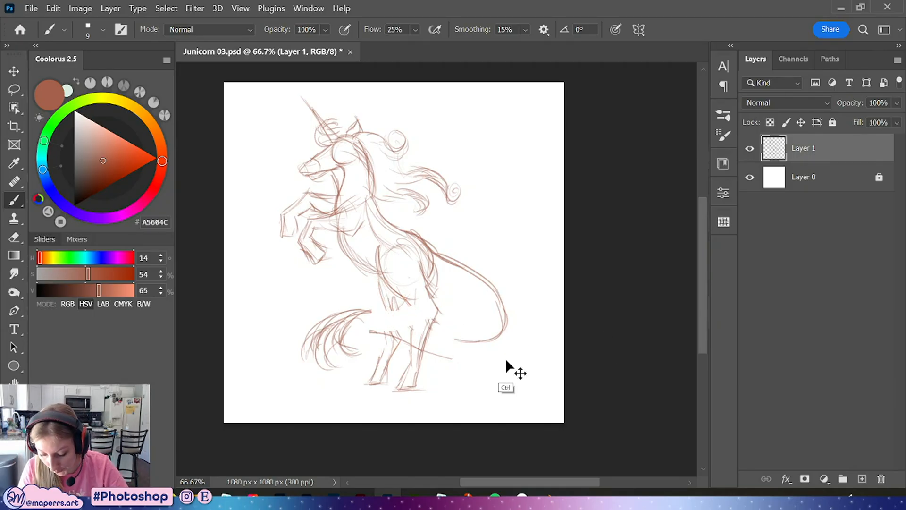
pyautogui.hotkey('ctrl', 'z')
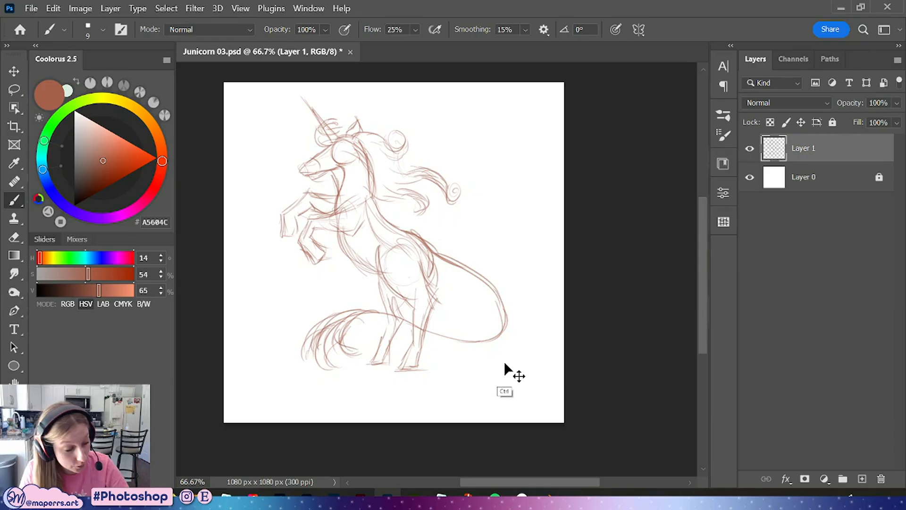
# Lasso the hind leg and rotate it about -8° with Free Transform, then deselect
pyautogui.hotkey('ctrl', '+')
pyautogui.moveTo(481, 253)
pyautogui.mouseDown()
pyautogui.moveTo(504, 321)
pyautogui.moveTo(488, 265)
pyautogui.mouseUp()
pyautogui.click(10, 91)
pyautogui.moveTo(474, 363); pyautogui.dragTo(466, 306)
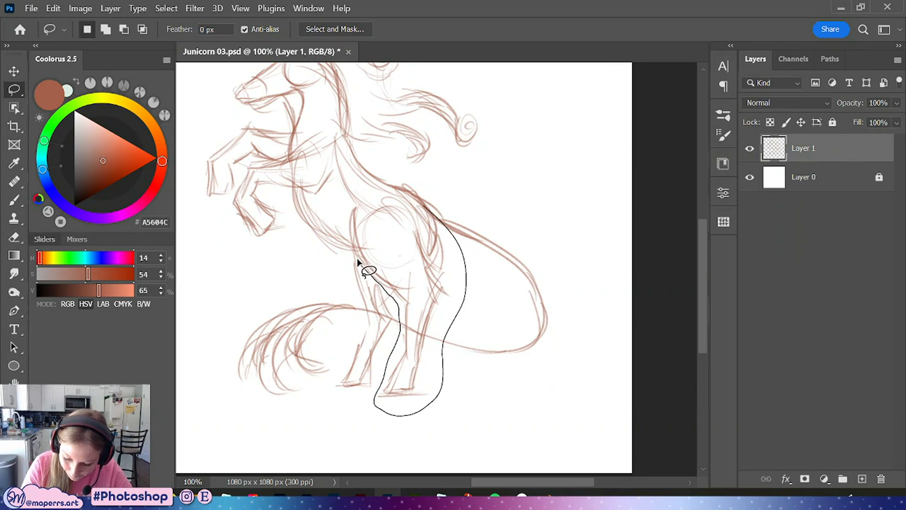
pyautogui.moveTo(413, 215); pyautogui.dragTo(408, 207)
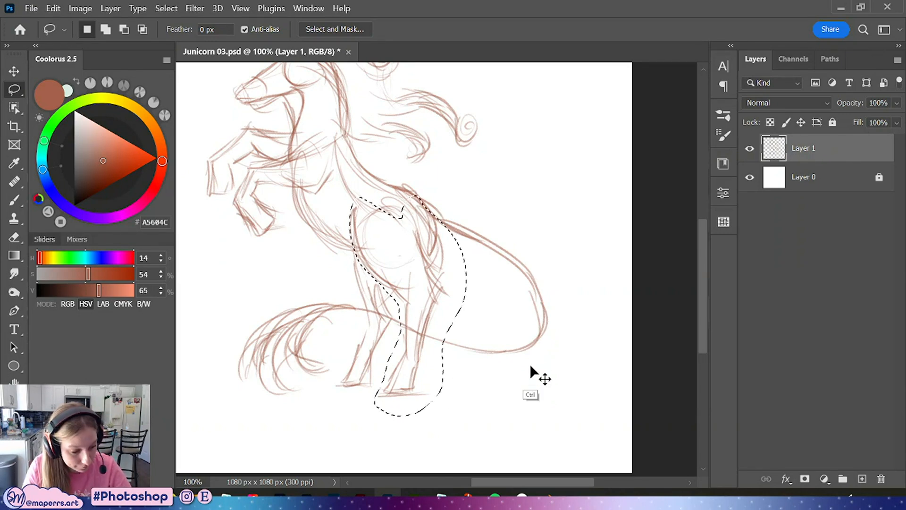
pyautogui.hotkey('ctrl', 't')
pyautogui.moveTo(477, 187); pyautogui.dragTo(464, 180)
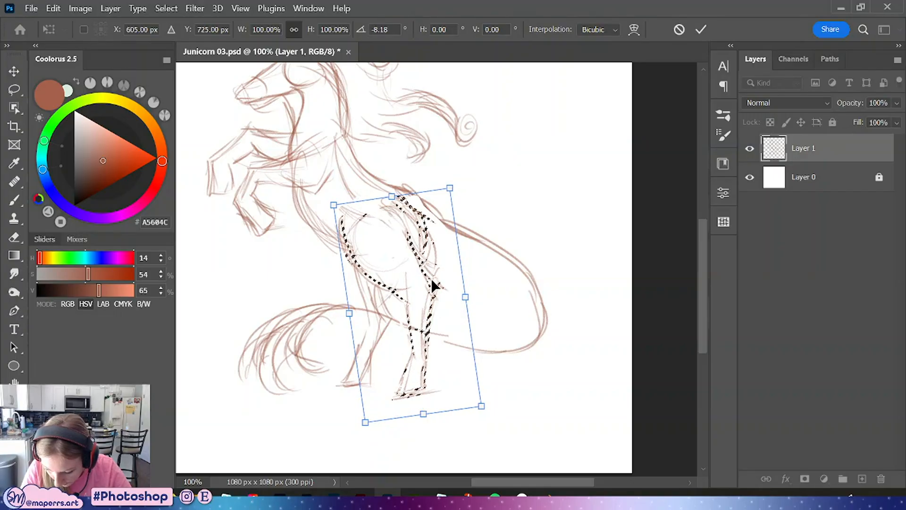
pyautogui.moveTo(431, 278); pyautogui.dragTo(448, 275)
pyautogui.press('Return')
pyautogui.hotkey('ctrl', 'd')
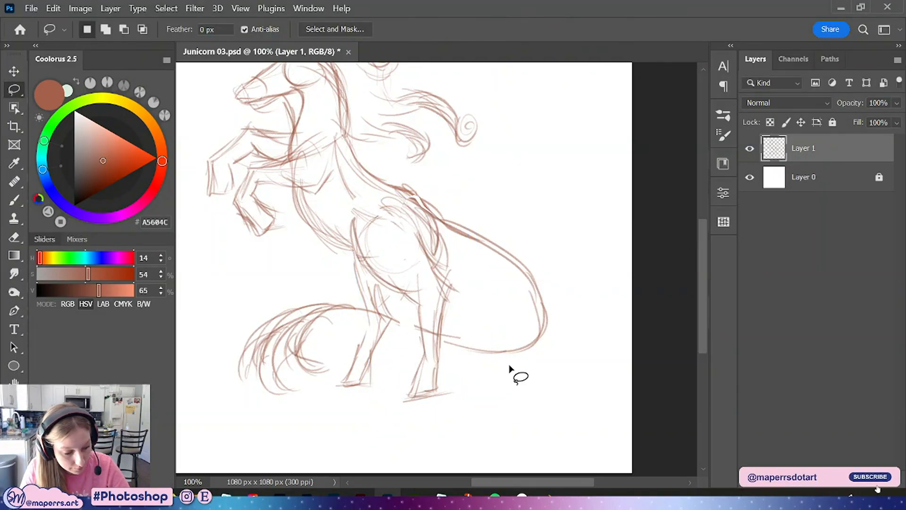
# Lasso the lower part of the rear hind leg and shift it slightly with Free Transform
pyautogui.press('b')
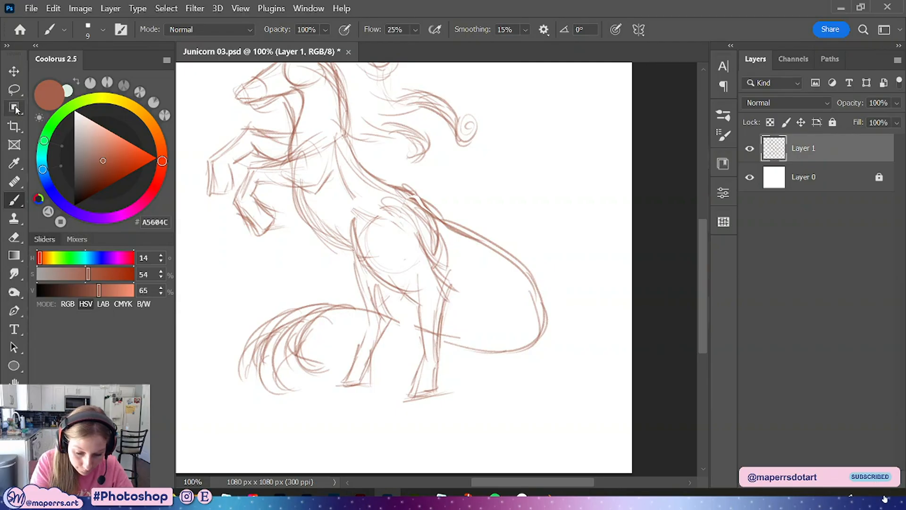
pyautogui.press('l')
pyautogui.moveTo(433, 284)
pyautogui.mouseDown()
pyautogui.moveTo(421, 338)
pyautogui.moveTo(439, 417)
pyautogui.moveTo(464, 305)
pyautogui.moveTo(448, 276)
pyautogui.moveTo(499, 265)
pyautogui.mouseUp()
pyautogui.hotkey('ctrl', 't')
pyautogui.moveTo(442, 338); pyautogui.dragTo(430, 336)
pyautogui.press('Return')
pyautogui.hotkey('ctrl', 'd')
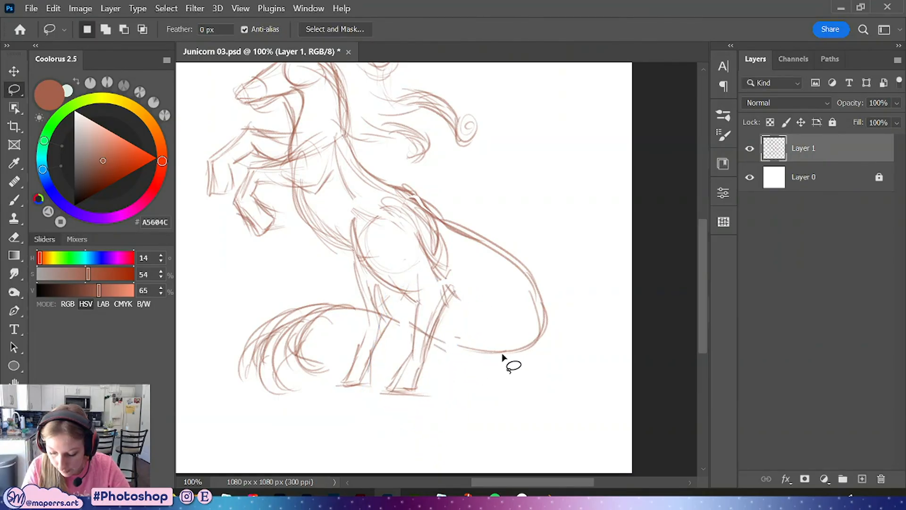
# Redraw the hind legs with stronger strokes from hip to hoof
pyautogui.press('b')
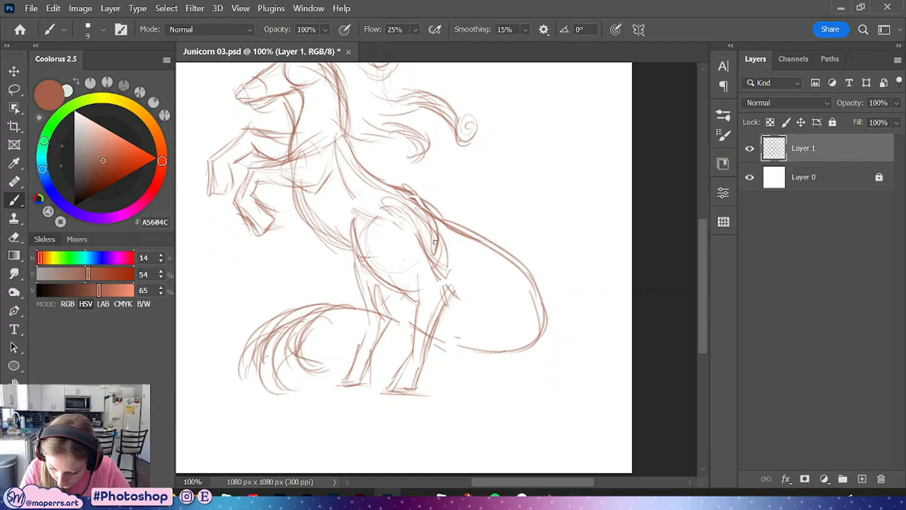
pyautogui.moveTo(435, 243)
pyautogui.mouseDown()
pyautogui.moveTo(455, 290)
pyautogui.moveTo(431, 343)
pyautogui.mouseUp()
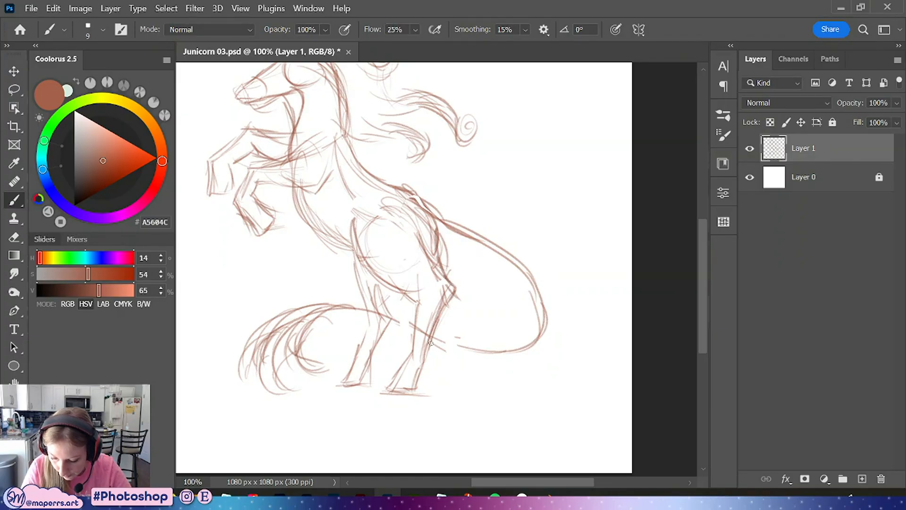
pyautogui.moveTo(438, 307); pyautogui.dragTo(432, 332)
pyautogui.moveTo(437, 236); pyautogui.dragTo(449, 305)
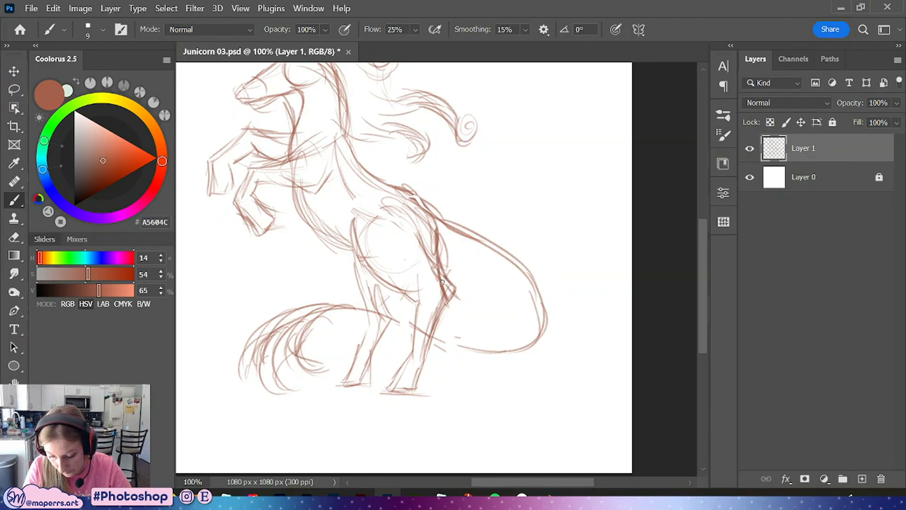
pyautogui.moveTo(437, 251)
pyautogui.mouseDown()
pyautogui.moveTo(444, 289)
pyautogui.moveTo(416, 394)
pyautogui.mouseUp()
pyautogui.moveTo(409, 354)
pyautogui.mouseDown()
pyautogui.moveTo(390, 393)
pyautogui.moveTo(416, 395)
pyautogui.moveTo(393, 386)
pyautogui.moveTo(413, 359)
pyautogui.moveTo(415, 311)
pyautogui.moveTo(411, 361)
pyautogui.mouseUp()
pyautogui.moveTo(417, 284)
pyautogui.mouseDown()
pyautogui.moveTo(411, 360)
pyautogui.moveTo(415, 317)
pyautogui.moveTo(364, 222)
pyautogui.moveTo(418, 294)
pyautogui.mouseUp()
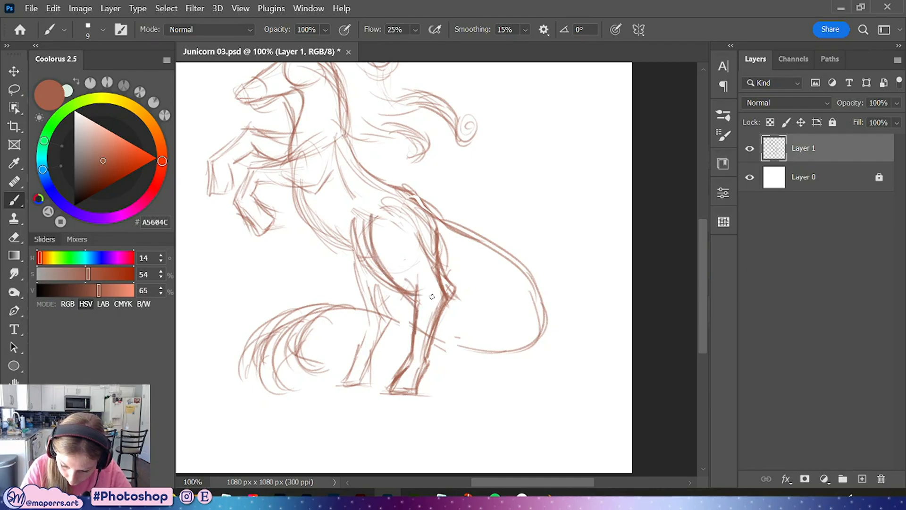
pyautogui.moveTo(380, 236); pyautogui.dragTo(422, 298)
# Touch up the raised front hoof with a short stroke
pyautogui.press('space')
pyautogui.moveTo(364, 165); pyautogui.dragTo(398, 247)
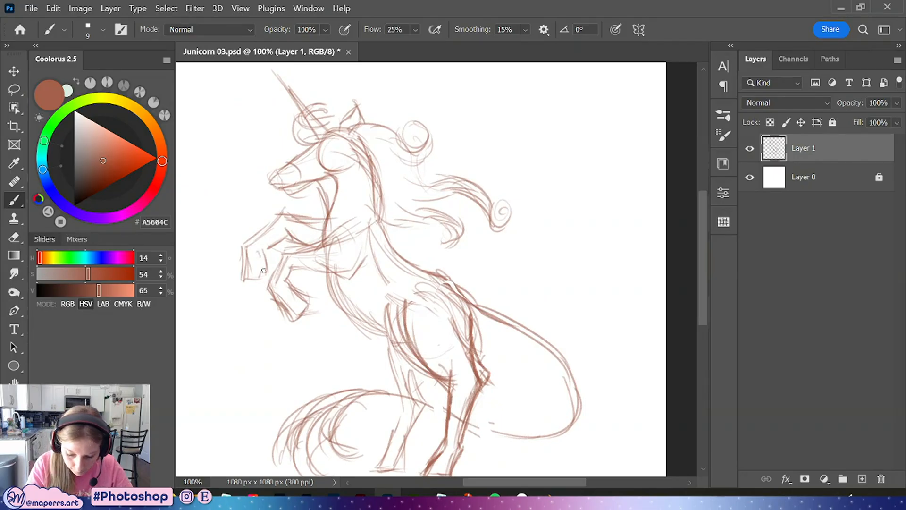
pyautogui.moveTo(263, 257); pyautogui.dragTo(265, 275)
pyautogui.moveTo(265, 275)
pyautogui.mouseDown()
pyautogui.moveTo(244, 277)
pyautogui.moveTo(272, 225)
pyautogui.mouseUp()
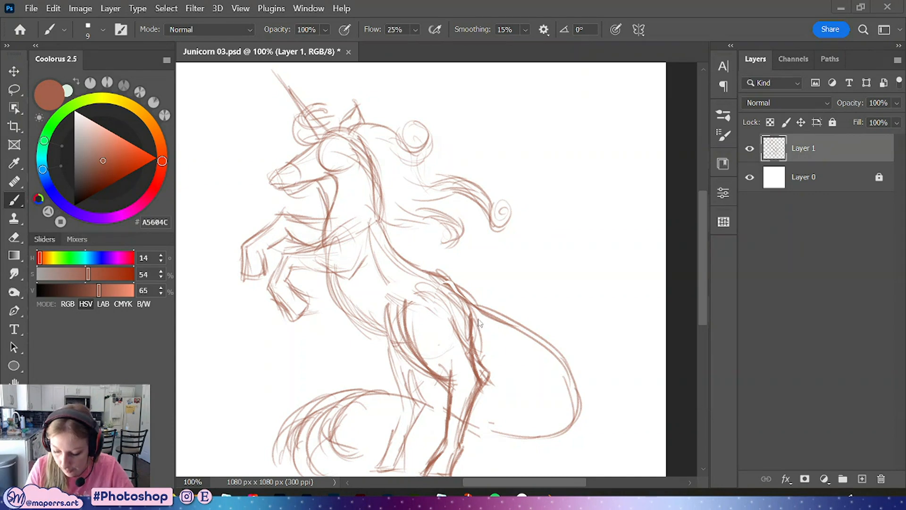
# Add stronger strokes to the hind legs and the base of the tail
pyautogui.moveTo(485, 333); pyautogui.dragTo(470, 214)
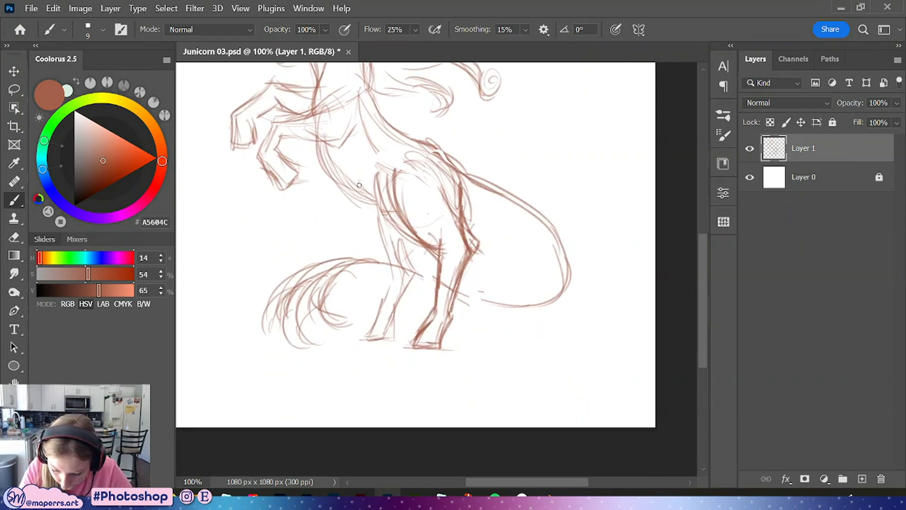
pyautogui.moveTo(321, 140); pyautogui.dragTo(395, 216)
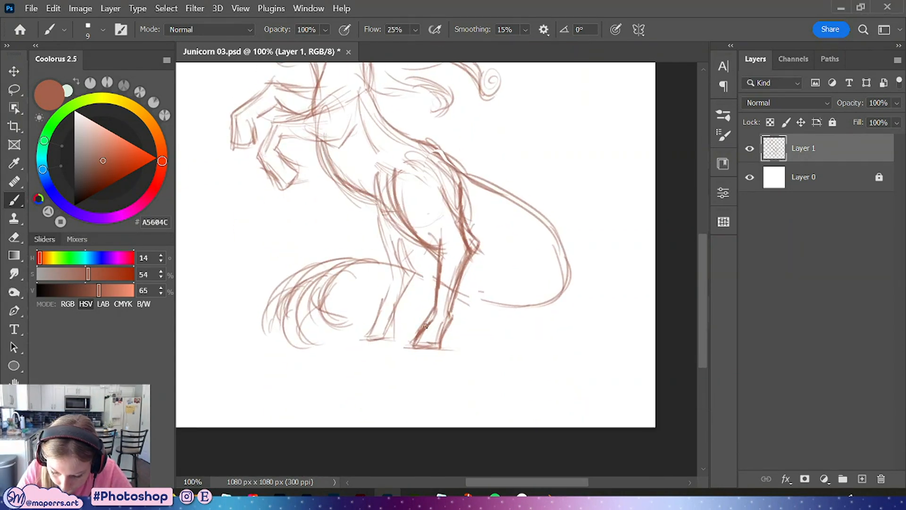
pyautogui.moveTo(321, 142)
pyautogui.mouseDown()
pyautogui.moveTo(351, 188)
pyautogui.moveTo(381, 202)
pyautogui.mouseUp()
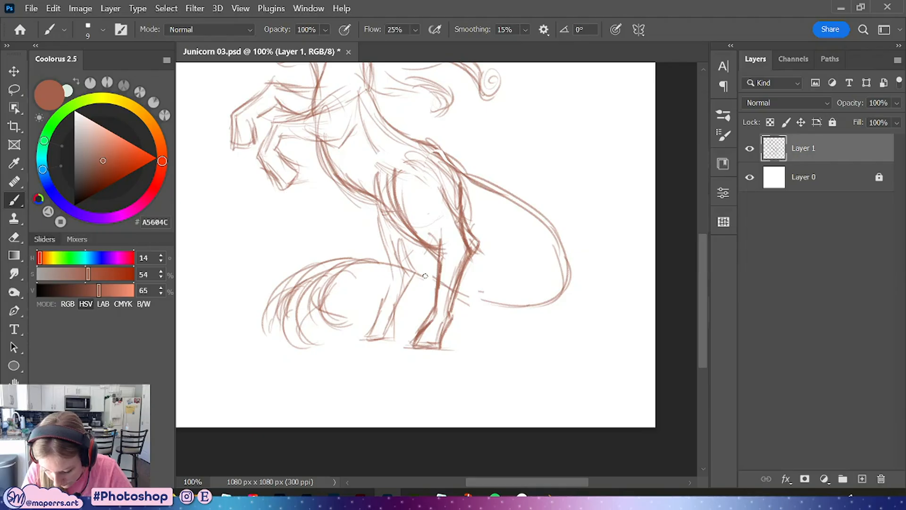
pyautogui.moveTo(415, 268); pyautogui.dragTo(414, 235)
pyautogui.moveTo(375, 208)
pyautogui.mouseDown()
pyautogui.moveTo(401, 271)
pyautogui.moveTo(366, 338)
pyautogui.moveTo(391, 335)
pyautogui.mouseUp()
pyautogui.moveTo(418, 271)
pyautogui.mouseDown()
pyautogui.moveTo(391, 329)
pyautogui.moveTo(363, 337)
pyautogui.mouseUp()
pyautogui.moveTo(512, 295); pyautogui.dragTo(492, 361)
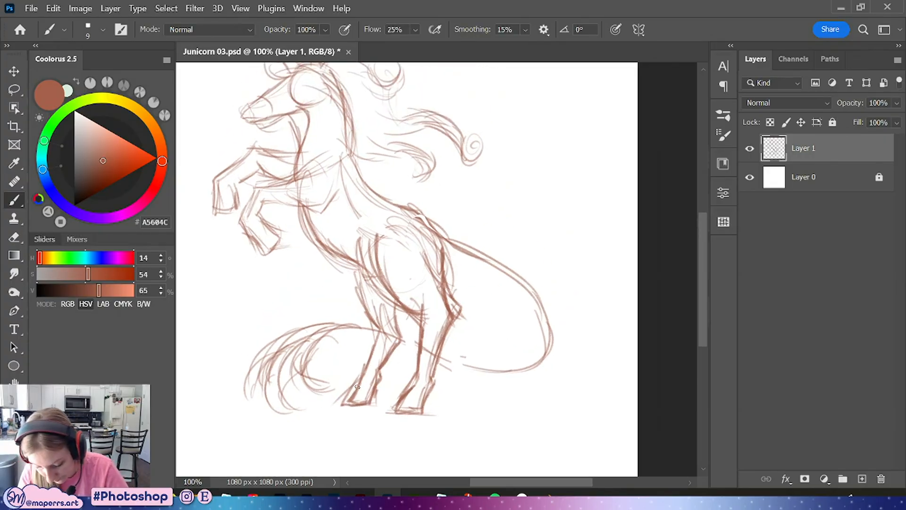
# Sketch additional strokes along the chest, back, belly and tail
pyautogui.hotkey('ctrl', '-')
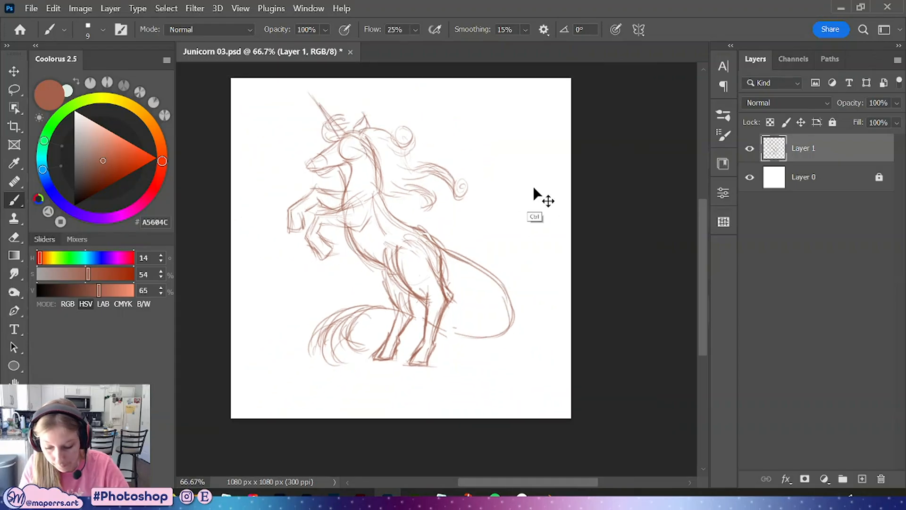
pyautogui.moveTo(539, 196); pyautogui.dragTo(515, 251)
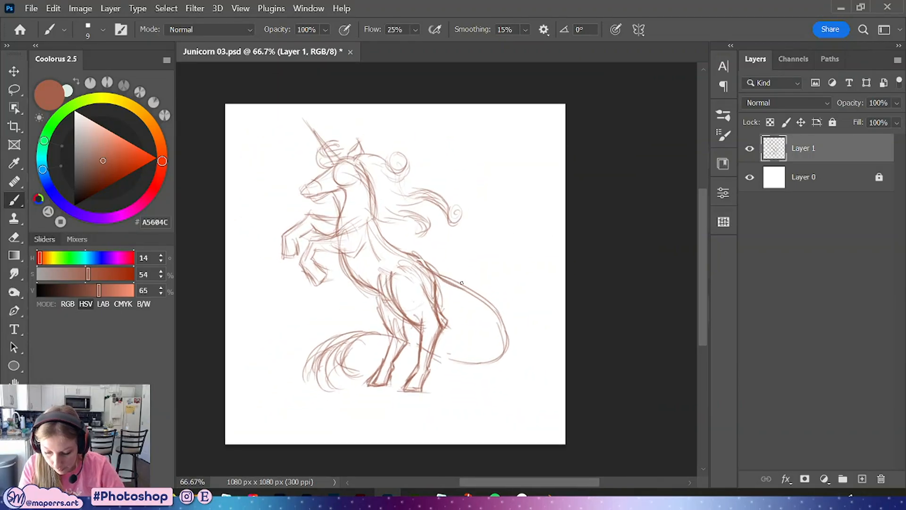
pyautogui.moveTo(421, 261); pyautogui.dragTo(489, 298)
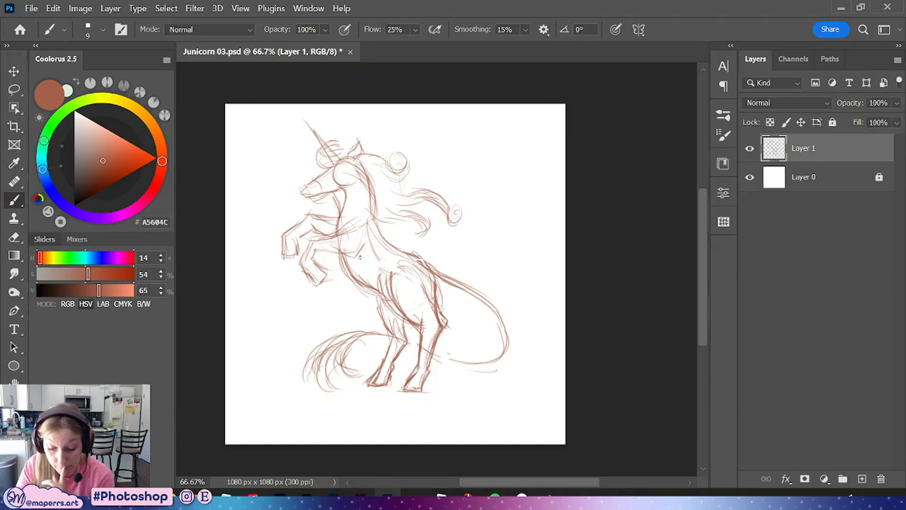
pyautogui.moveTo(340, 222)
pyautogui.mouseDown()
pyautogui.moveTo(353, 274)
pyautogui.moveTo(362, 277)
pyautogui.mouseUp()
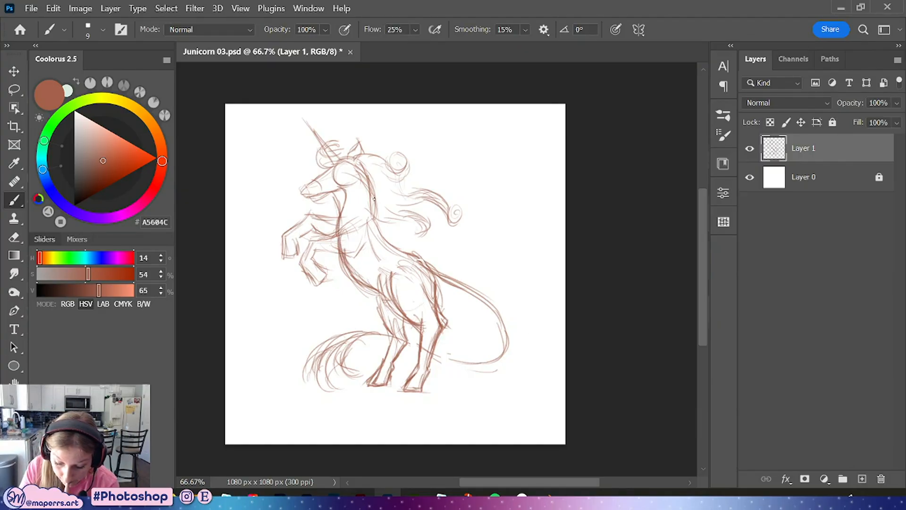
pyautogui.moveTo(373, 196); pyautogui.dragTo(439, 291)
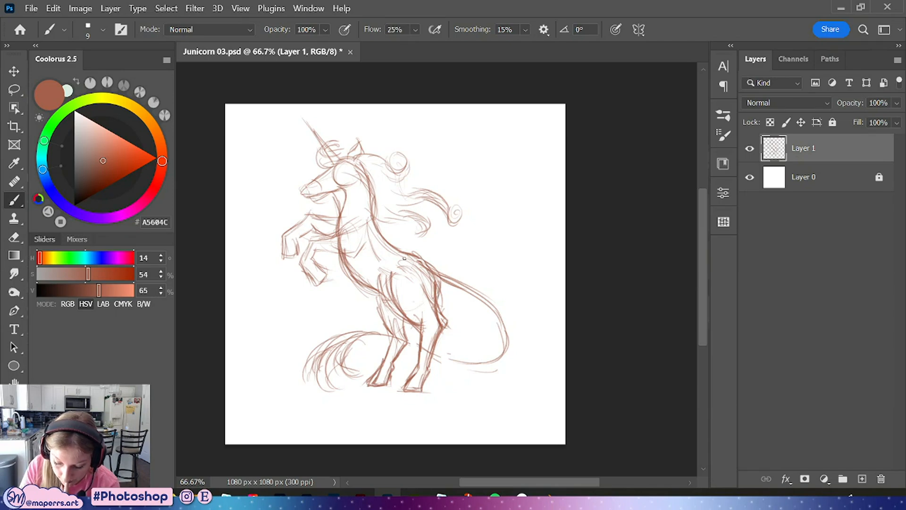
pyautogui.moveTo(435, 263); pyautogui.dragTo(499, 326)
pyautogui.moveTo(497, 362)
pyautogui.mouseDown()
pyautogui.moveTo(411, 345)
pyautogui.moveTo(437, 357)
pyautogui.mouseUp()
# Lasso the tail and hind hooves and nudge them slightly down with Free Transform, then deselect
pyautogui.moveTo(495, 496)
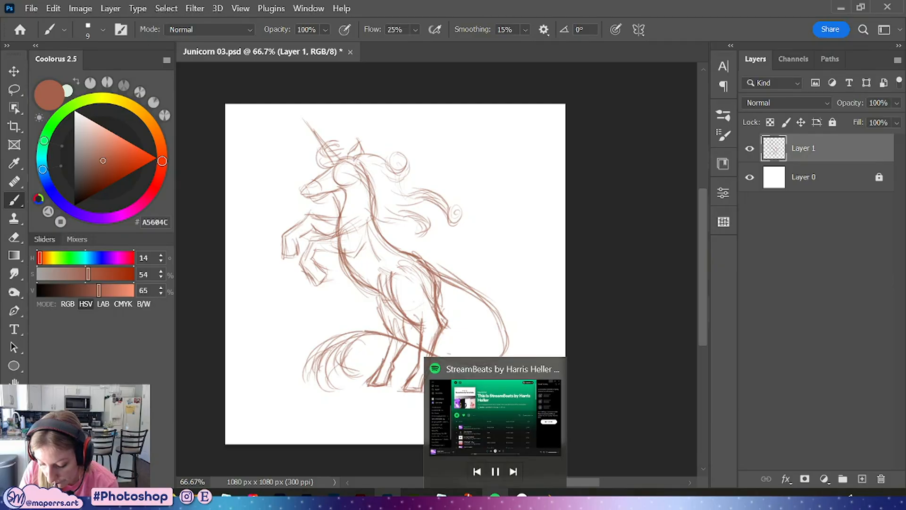
pyautogui.press('l')
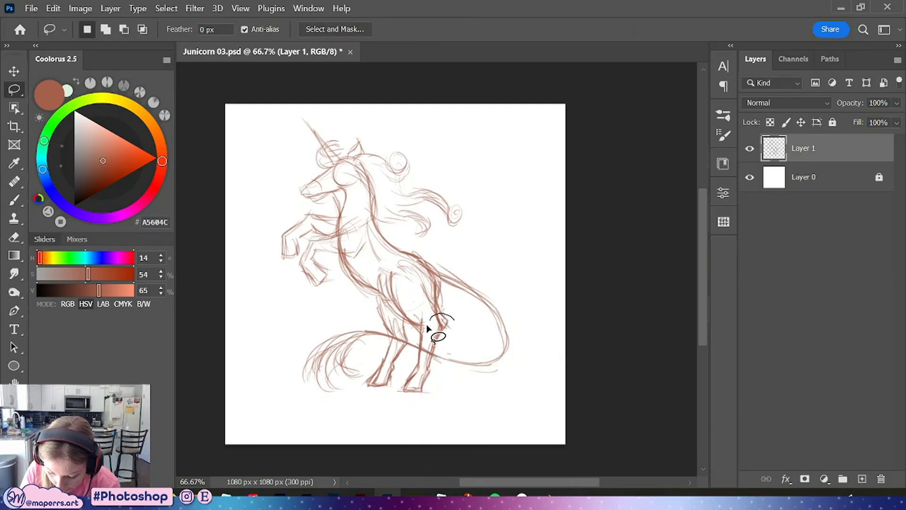
pyautogui.moveTo(368, 333)
pyautogui.mouseDown()
pyautogui.moveTo(405, 437)
pyautogui.moveTo(466, 360)
pyautogui.moveTo(452, 319)
pyautogui.mouseUp()
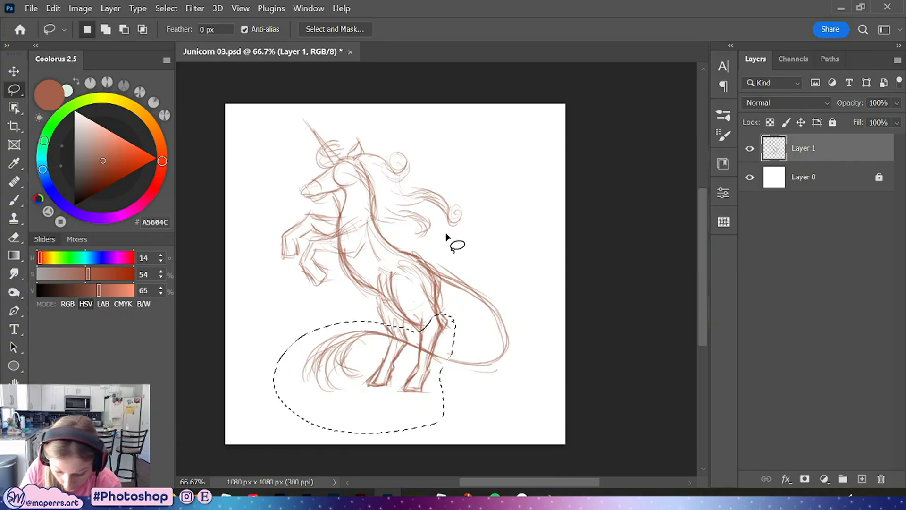
pyautogui.hotkey('ctrl', 't')
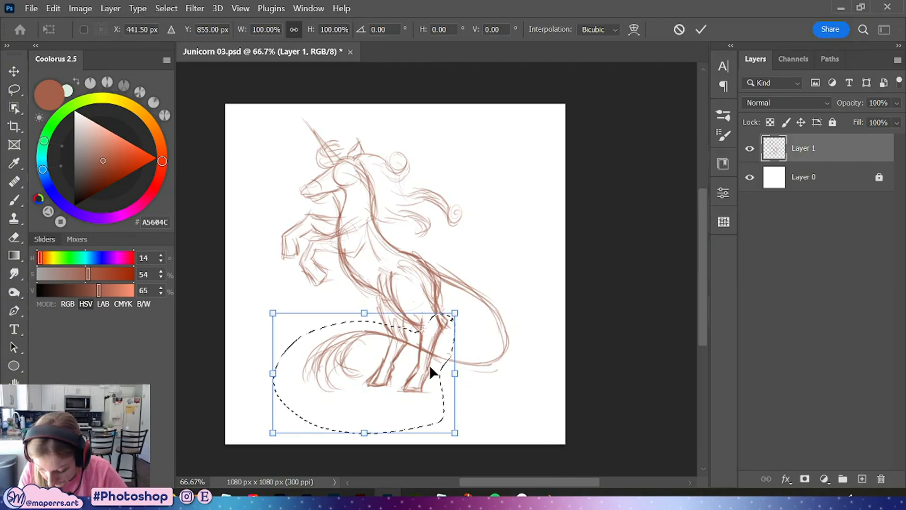
pyautogui.moveTo(427, 360); pyautogui.dragTo(430, 369)
pyautogui.press('Return')
pyautogui.hotkey('ctrl', 'd')
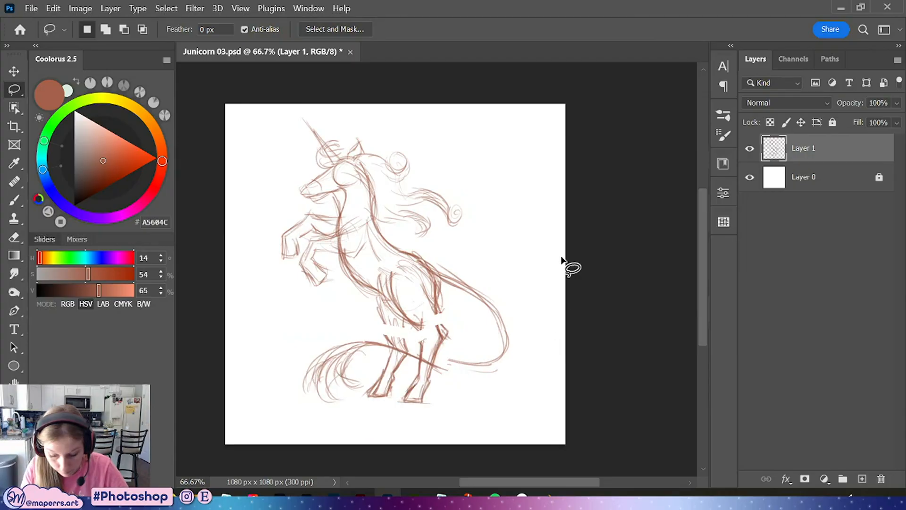
# Sketch strokes on the hind legs, then undo the last three strokes
pyautogui.press('b')
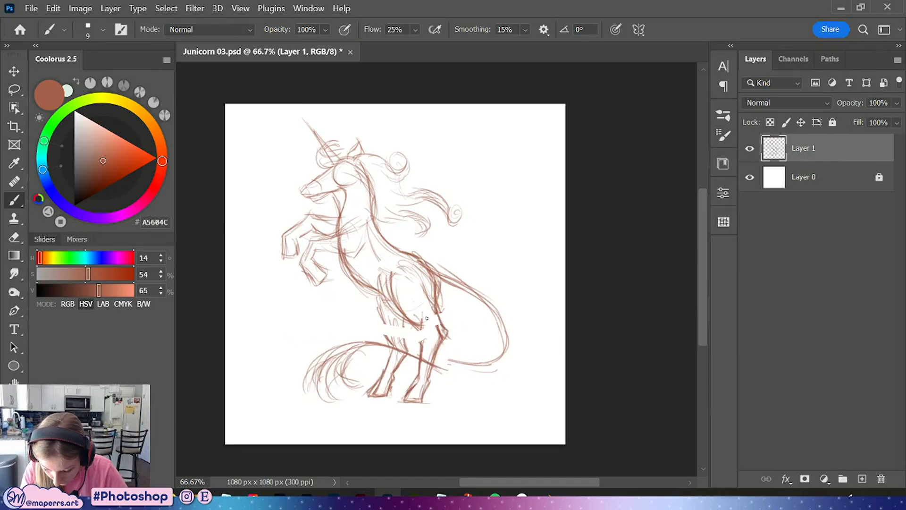
pyautogui.moveTo(415, 322)
pyautogui.mouseDown()
pyautogui.moveTo(425, 337)
pyautogui.moveTo(419, 368)
pyautogui.mouseUp()
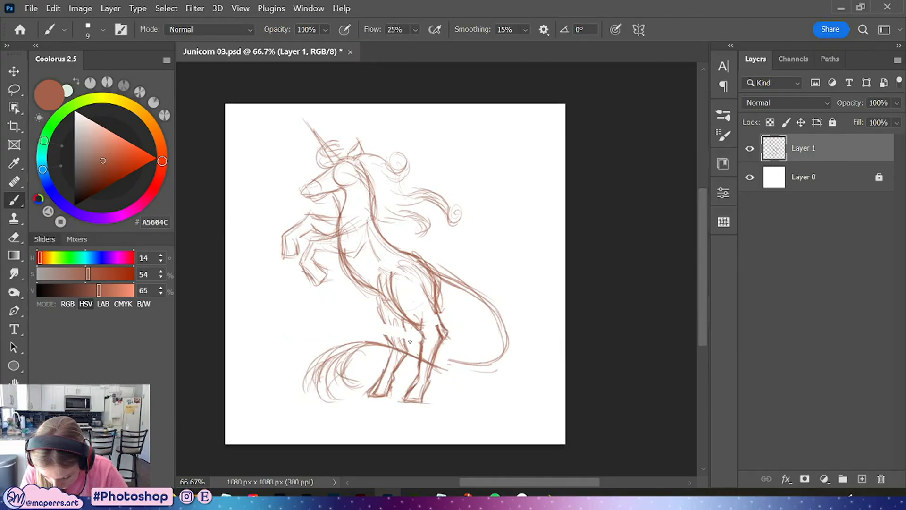
pyautogui.moveTo(385, 332); pyautogui.dragTo(380, 315)
pyautogui.moveTo(380, 296); pyautogui.dragTo(374, 336)
pyautogui.moveTo(377, 287); pyautogui.dragTo(372, 307)
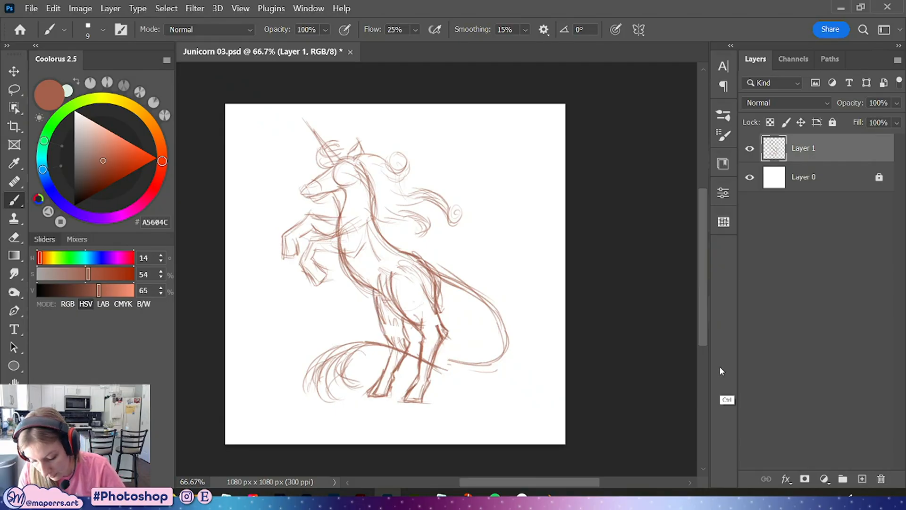
pyautogui.hotkey('ctrl', 'z')
pyautogui.hotkey('ctrl', 'z')
pyautogui.hotkey('ctrl', 'z')
pyautogui.hotkey('ctrl', 'z')
pyautogui.hotkey('ctrl', 'z')
pyautogui.hotkey('ctrl', 'z')
pyautogui.hotkey('ctrl', 'z')
pyautogui.hotkey('ctrl', 'z')
pyautogui.hotkey('ctrl', 'd')
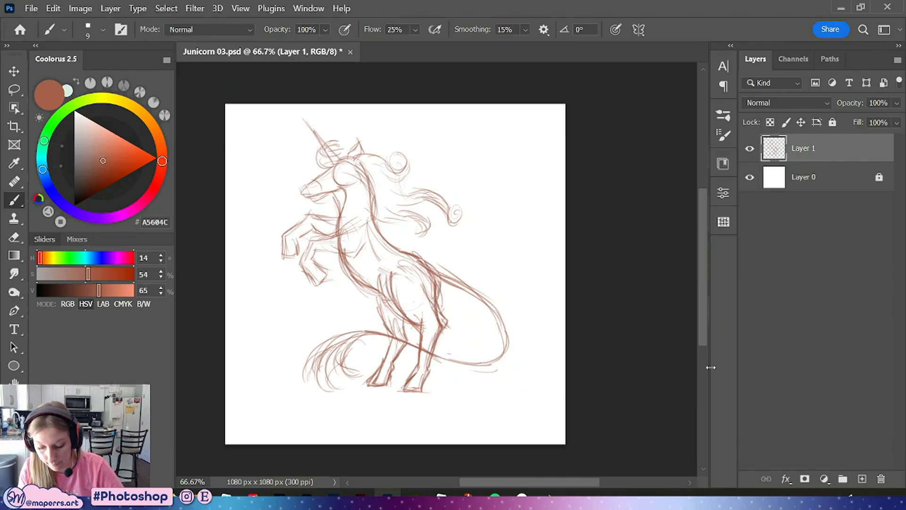
# Save the file and set the sketch layer's opacity to 30%
pyautogui.hotkey('ctrl', 's')
pyautogui.click(833, 123)
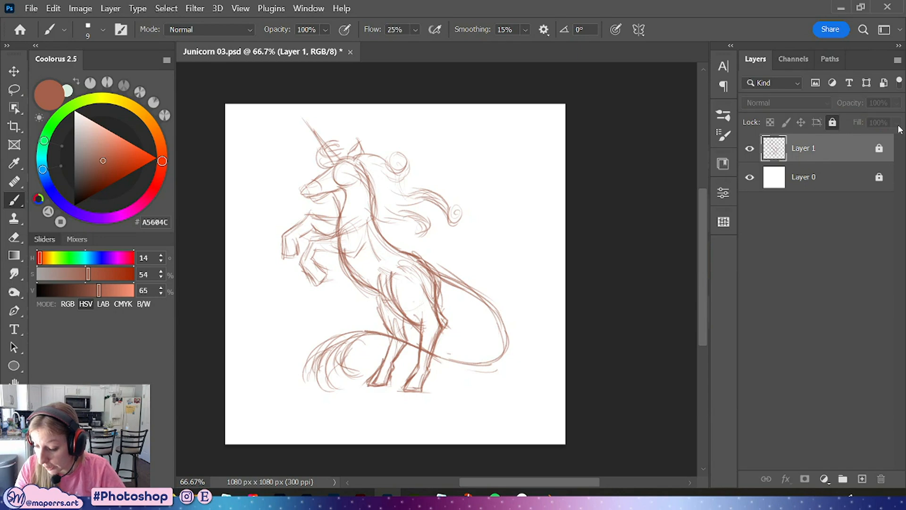
pyautogui.click(832, 122)
pyautogui.click(896, 103)
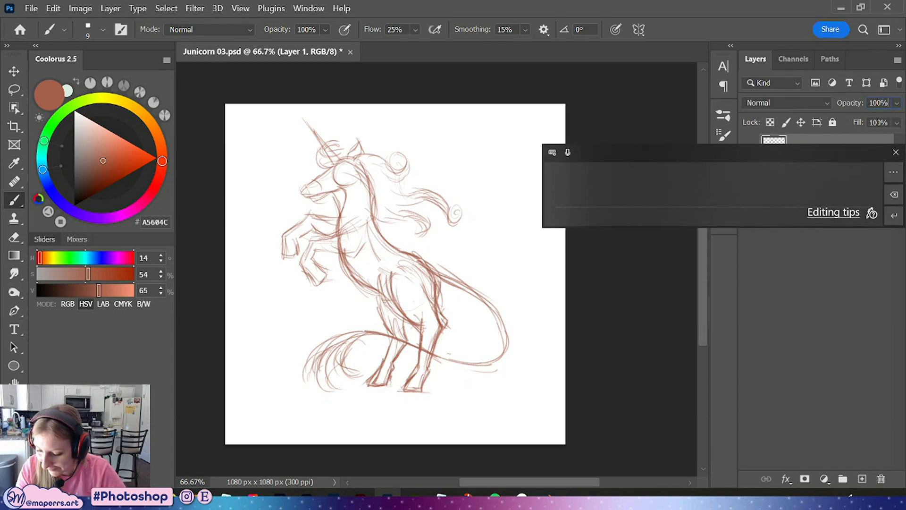
pyautogui.click(896, 103)
pyautogui.click(853, 83)
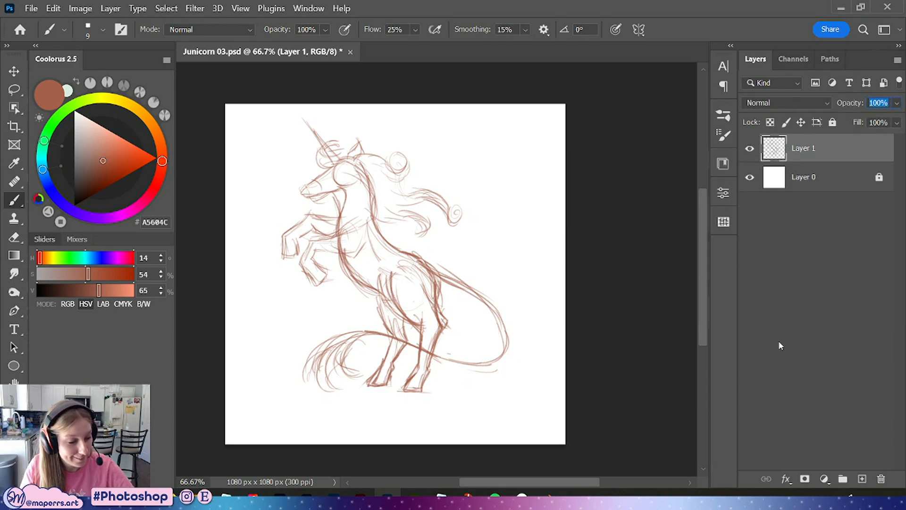
pyautogui.write('30')
# Add a new layer above the sketch, lock the sketch layer, and save the file
pyautogui.click(862, 479)
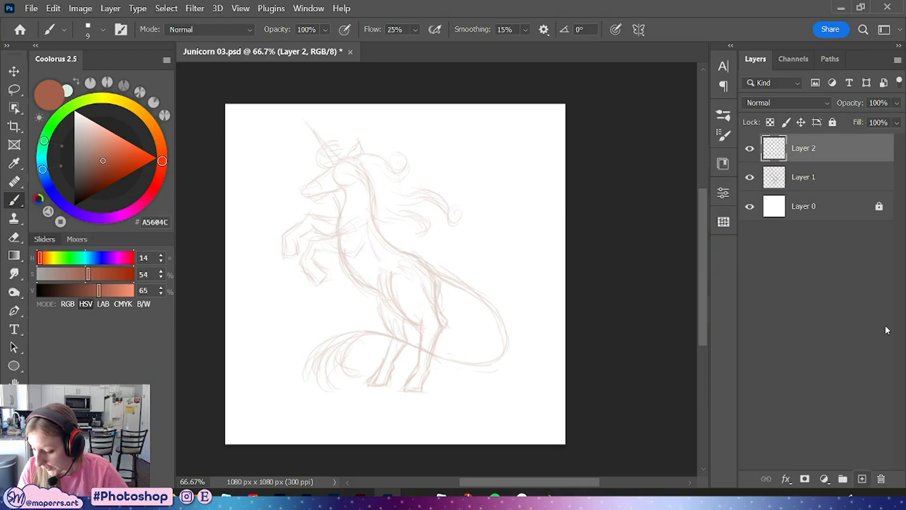
pyautogui.click(852, 177)
pyautogui.click(832, 122)
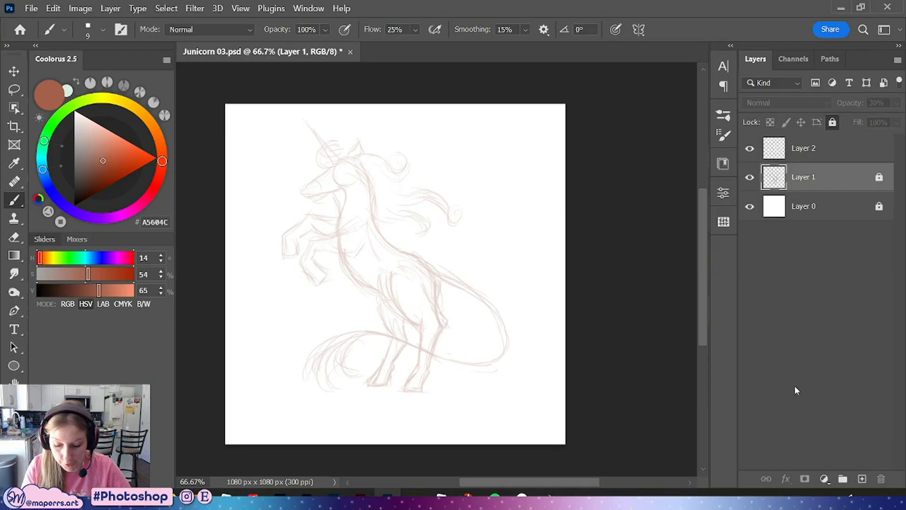
pyautogui.hotkey('ctrl', 's')
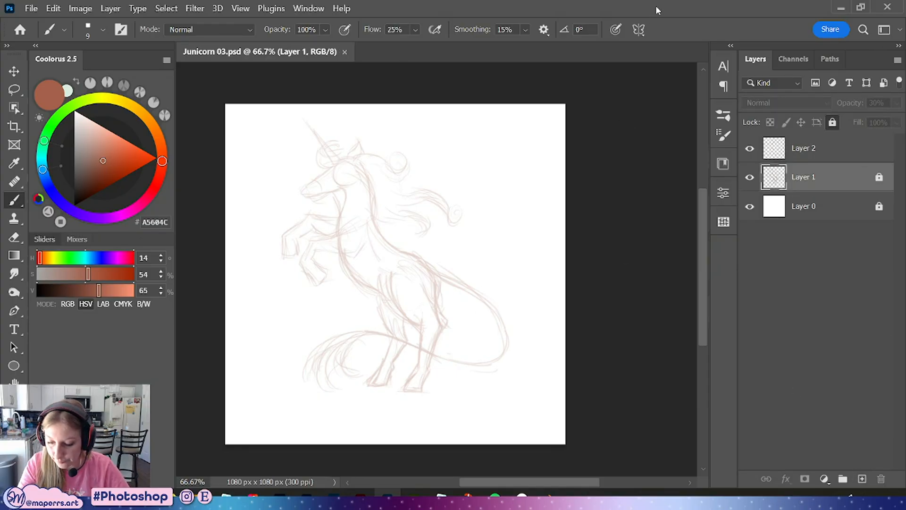
pyautogui.click(836, 150)
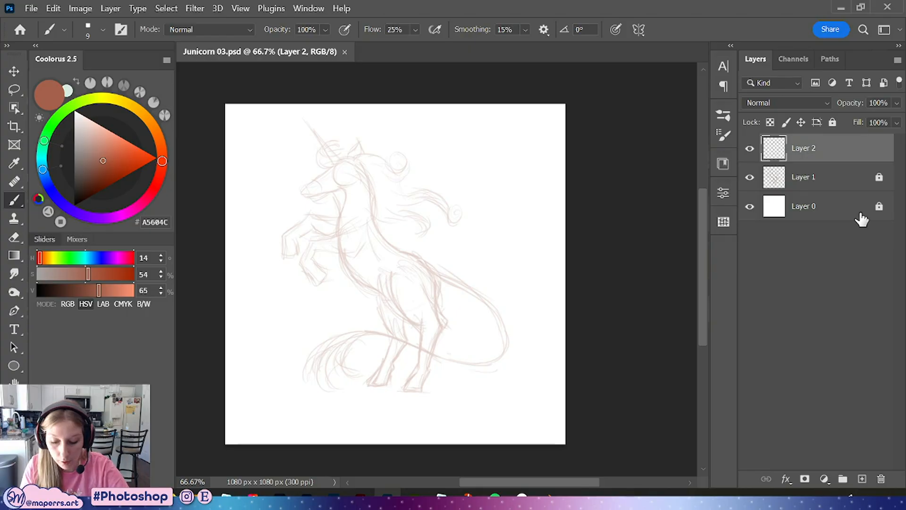
# Switch to a size 6 brush and start lining the unicorn's muzzle and jaw on the new layer
pyautogui.hotkey('ctrl', '+')
pyautogui.hotkey('ctrl', '+')
pyautogui.moveTo(332, 178); pyautogui.dragTo(522, 355)
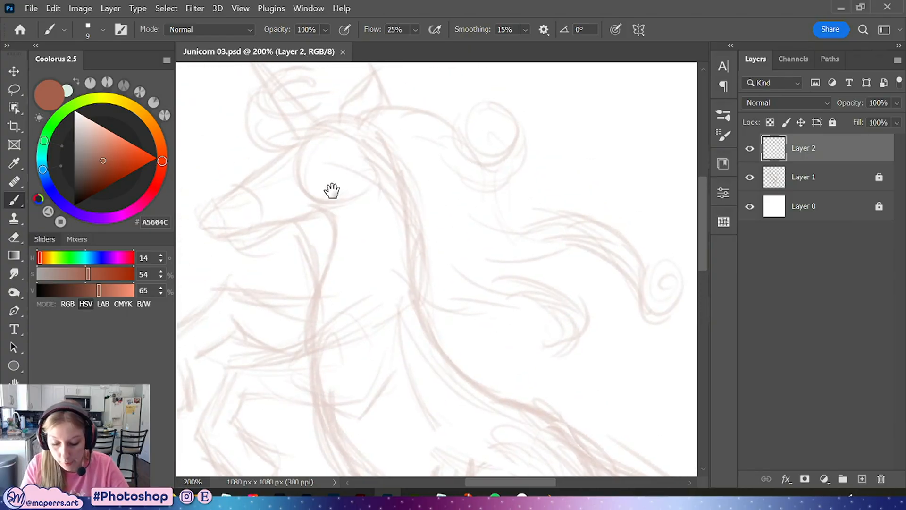
pyautogui.moveTo(329, 190); pyautogui.dragTo(441, 287)
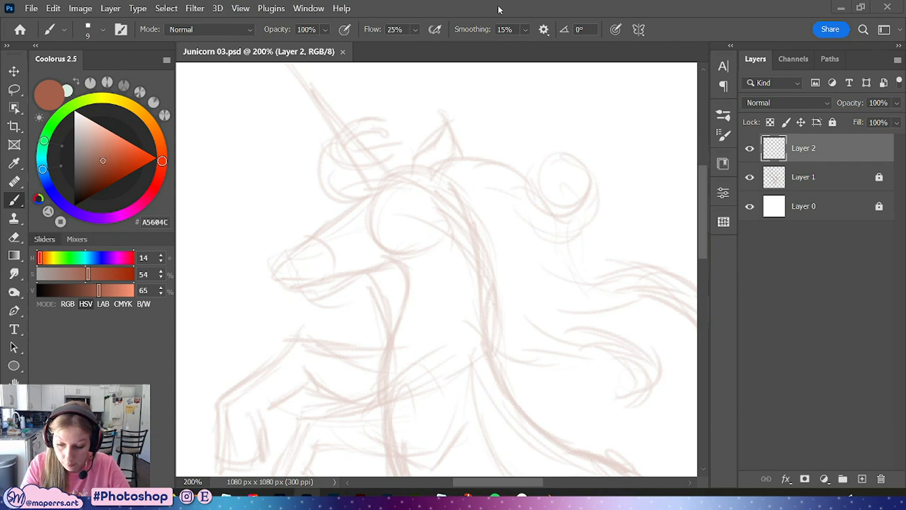
pyautogui.press('v')
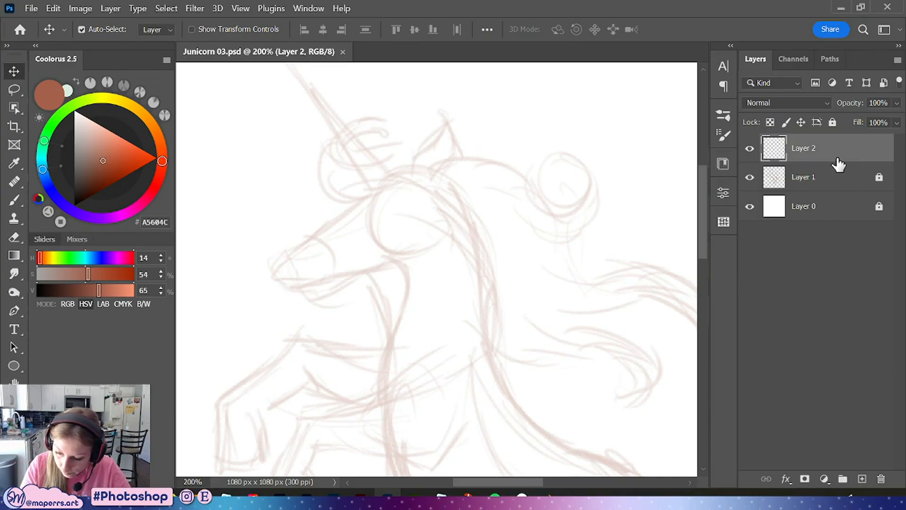
pyautogui.press('b')
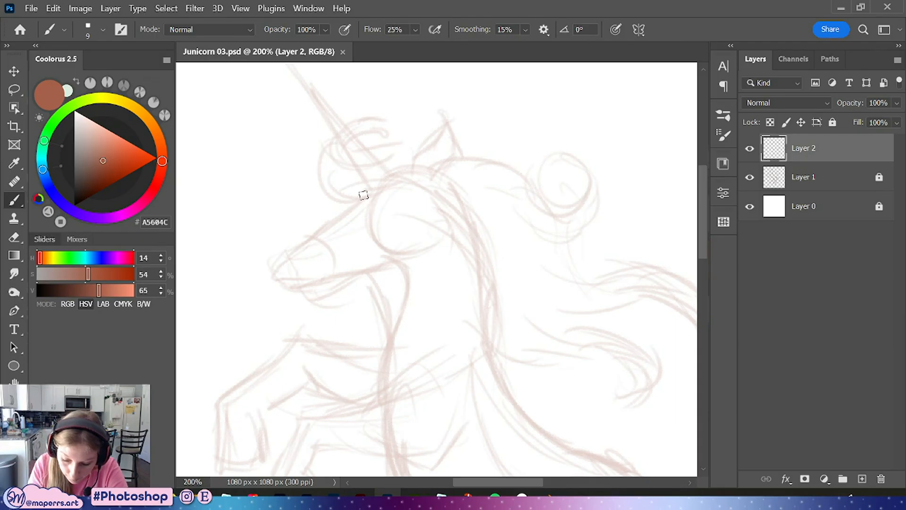
pyautogui.press('[')
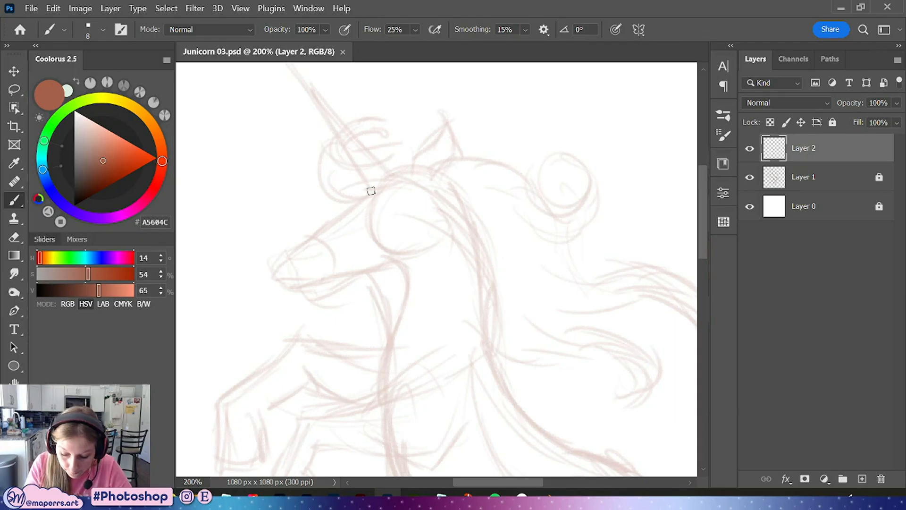
pyautogui.moveTo(369, 192); pyautogui.dragTo(293, 248)
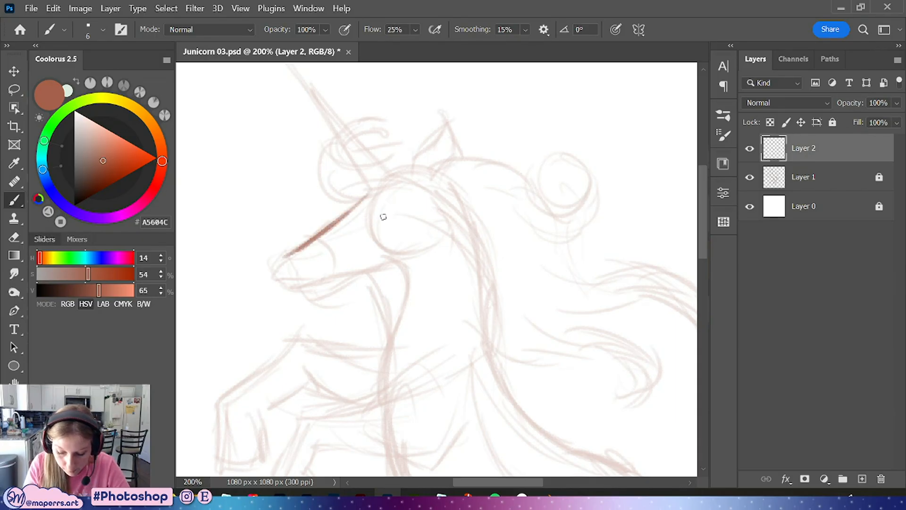
pyautogui.press('[')
pyautogui.press('[')
pyautogui.hotkey('ctrl', 'z')
pyautogui.moveTo(370, 193)
pyautogui.mouseDown()
pyautogui.moveTo(271, 273)
pyautogui.moveTo(302, 292)
pyautogui.moveTo(427, 248)
pyautogui.moveTo(410, 257)
pyautogui.moveTo(429, 230)
pyautogui.moveTo(366, 264)
pyautogui.moveTo(411, 257)
pyautogui.mouseUp()
pyautogui.moveTo(354, 208)
pyautogui.mouseDown()
pyautogui.moveTo(391, 171)
pyautogui.moveTo(431, 163)
pyautogui.moveTo(467, 203)
pyautogui.mouseUp()
pyautogui.moveTo(421, 161)
pyautogui.mouseDown()
pyautogui.moveTo(469, 211)
pyautogui.moveTo(493, 274)
pyautogui.moveTo(353, 200)
pyautogui.mouseUp()
# Line the top of the head and the back of the neck with clean strokes
pyautogui.hotkey('ctrl', '-')
pyautogui.moveTo(505, 299); pyautogui.dragTo(440, 208)
pyautogui.hotkey('ctrl', '+')
pyautogui.moveTo(420, 165); pyautogui.dragTo(527, 307)
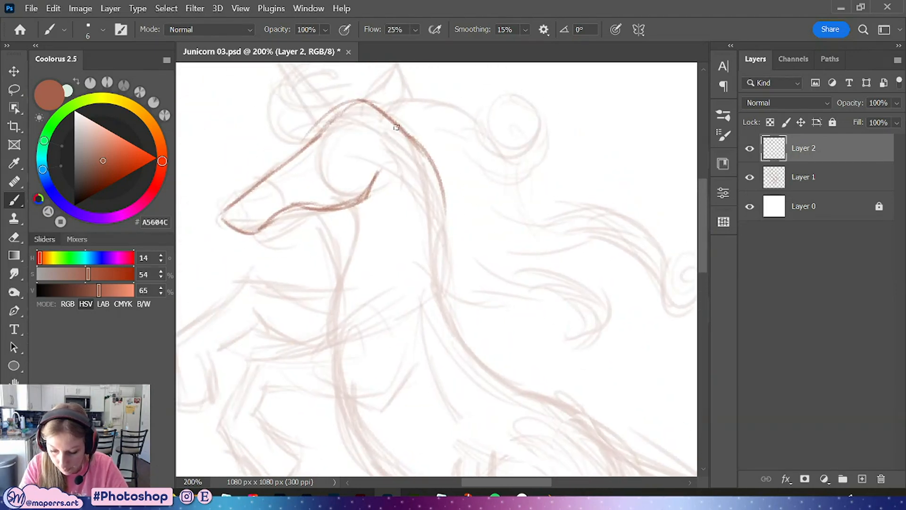
pyautogui.moveTo(397, 127); pyautogui.dragTo(451, 234)
pyautogui.moveTo(429, 156); pyautogui.dragTo(432, 283)
pyautogui.moveTo(444, 191); pyautogui.dragTo(482, 351)
pyautogui.moveTo(436, 238); pyautogui.dragTo(526, 392)
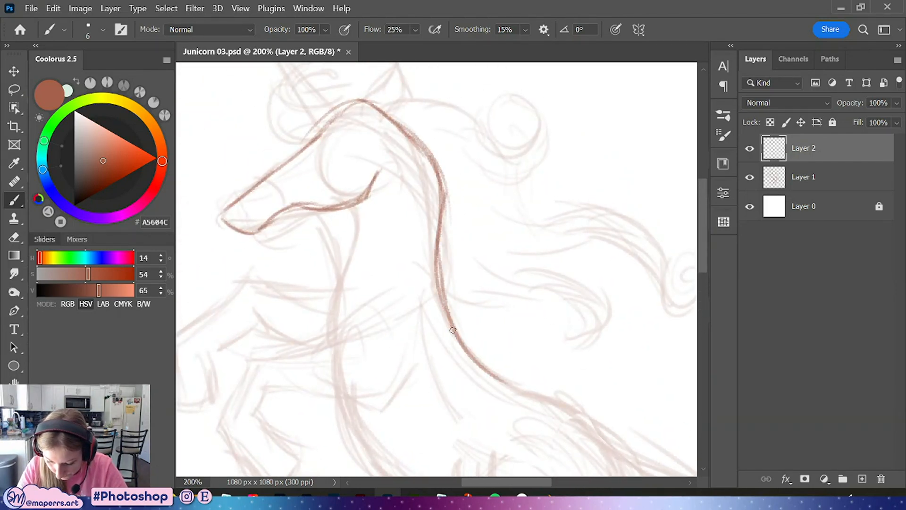
# Draw the front of the neck and refine the forehead and crest lines
pyautogui.moveTo(453, 330); pyautogui.dragTo(538, 390)
pyautogui.moveTo(351, 204)
pyautogui.mouseDown()
pyautogui.moveTo(332, 265)
pyautogui.moveTo(334, 335)
pyautogui.mouseUp()
pyautogui.moveTo(356, 232); pyautogui.dragTo(355, 193)
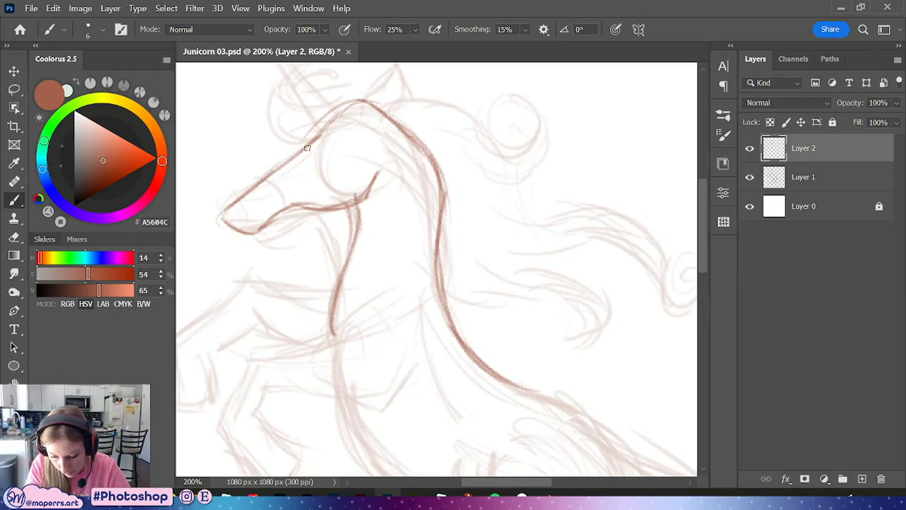
pyautogui.moveTo(306, 148); pyautogui.dragTo(358, 101)
pyautogui.moveTo(318, 132); pyautogui.dragTo(356, 108)
pyautogui.moveTo(404, 173); pyautogui.dragTo(471, 270)
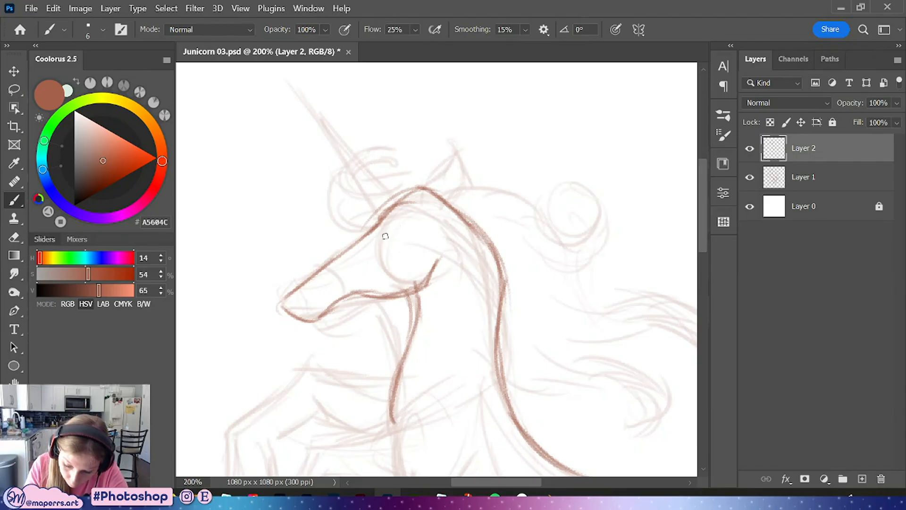
# Add the closed eye lines and the nostril to the unicorn's face
pyautogui.moveTo(390, 239); pyautogui.dragTo(407, 235)
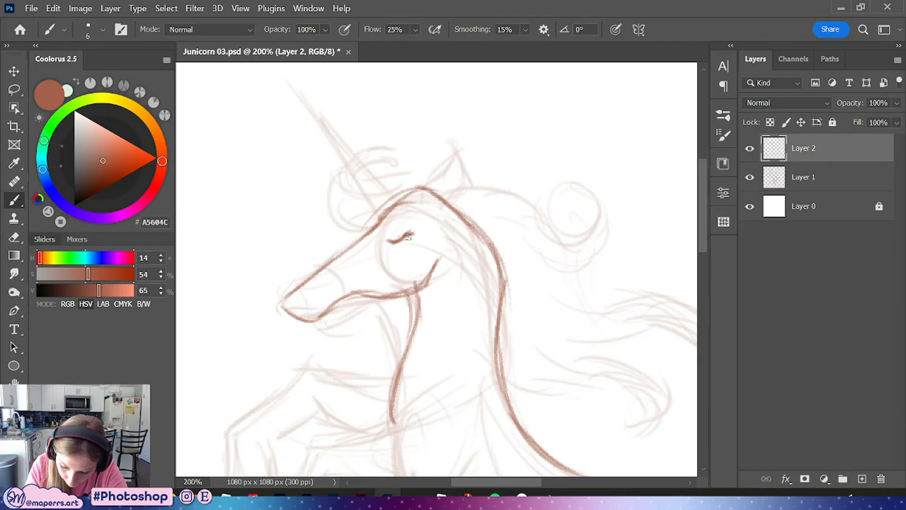
pyautogui.moveTo(386, 243); pyautogui.dragTo(389, 240)
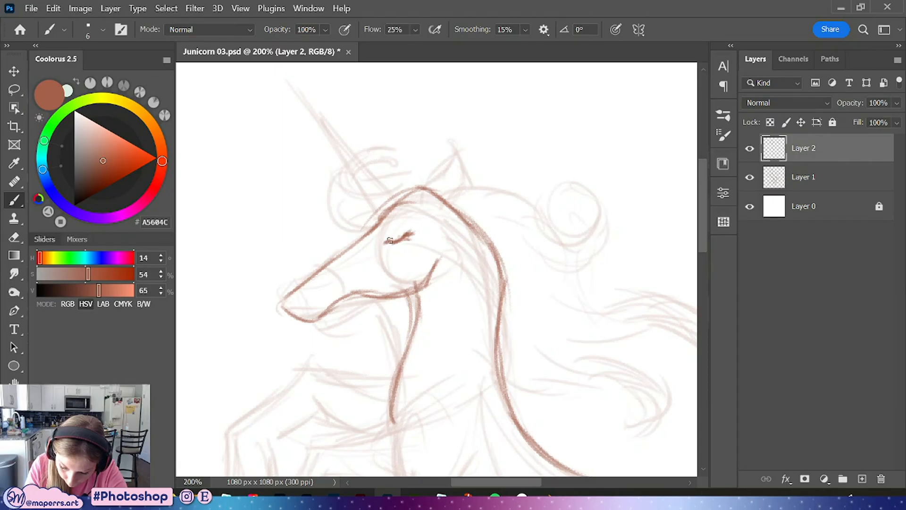
pyautogui.moveTo(294, 302); pyautogui.dragTo(304, 297)
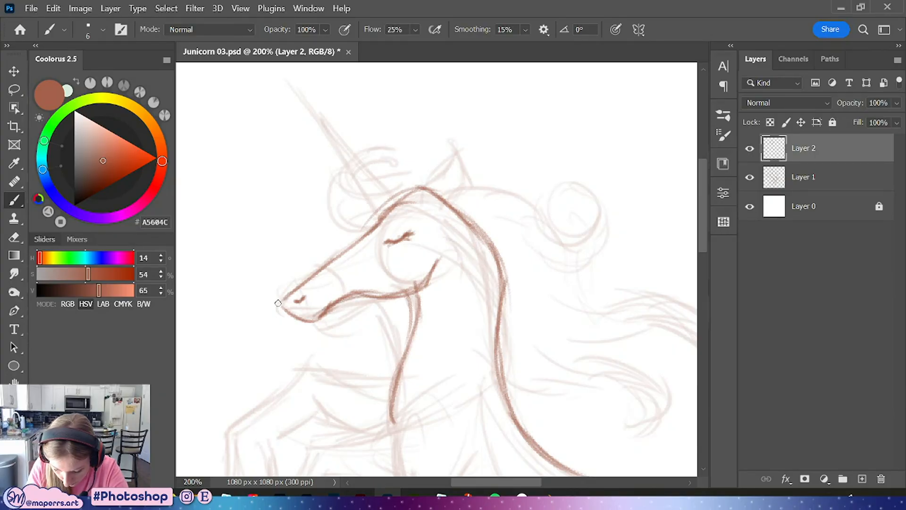
# Line the long pointed horn with two tapering strokes
pyautogui.moveTo(383, 191); pyautogui.dragTo(348, 237)
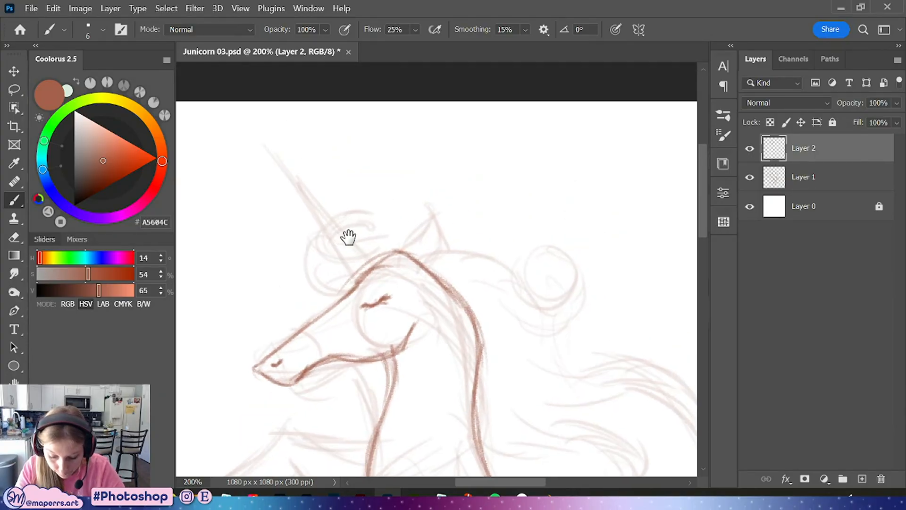
pyautogui.moveTo(265, 142); pyautogui.dragTo(325, 229)
pyautogui.moveTo(285, 171); pyautogui.dragTo(354, 282)
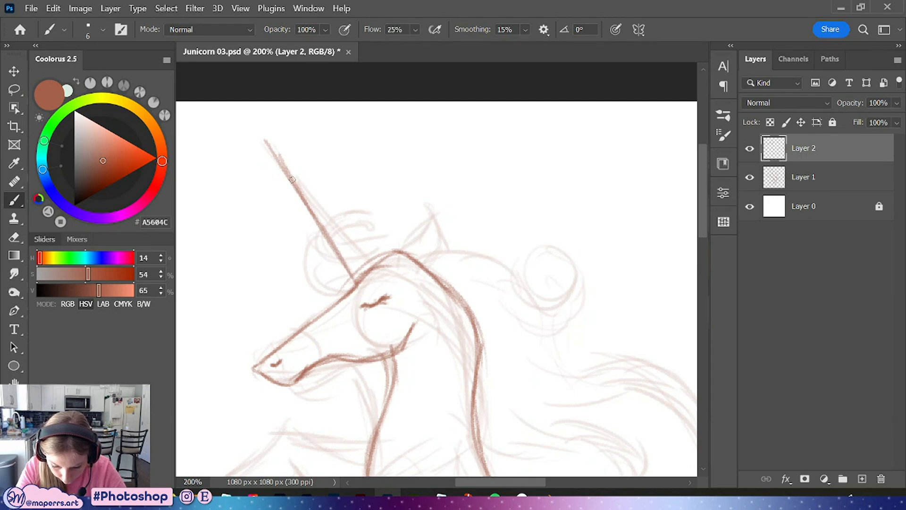
pyautogui.moveTo(261, 131)
pyautogui.mouseDown()
pyautogui.moveTo(297, 176)
pyautogui.moveTo(257, 125)
pyautogui.moveTo(357, 254)
pyautogui.mouseUp()
pyautogui.moveTo(291, 163); pyautogui.dragTo(375, 268)
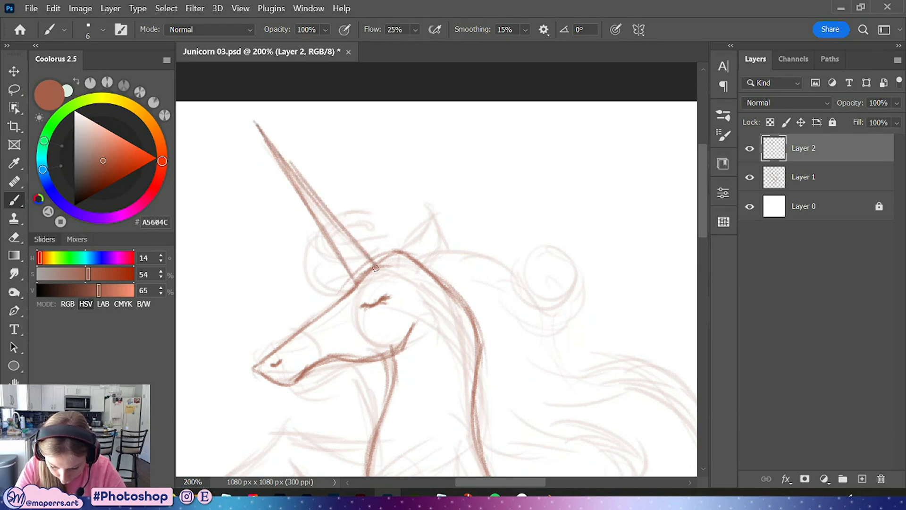
# Line the chest front and the back down toward the hindquarters
pyautogui.moveTo(512, 392)
pyautogui.mouseDown()
pyautogui.moveTo(475, 208)
pyautogui.moveTo(441, 106)
pyautogui.mouseUp()
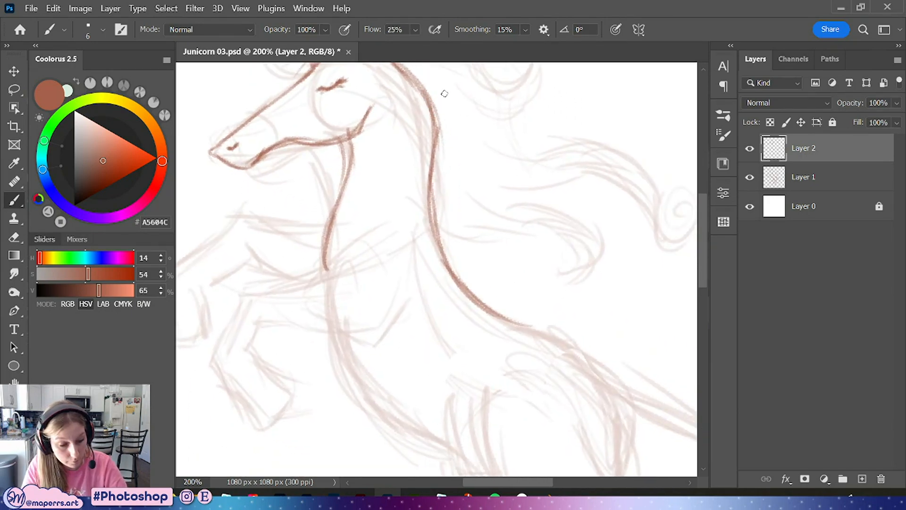
pyautogui.hotkey('ctrl', '-')
pyautogui.moveTo(472, 307); pyautogui.dragTo(405, 277)
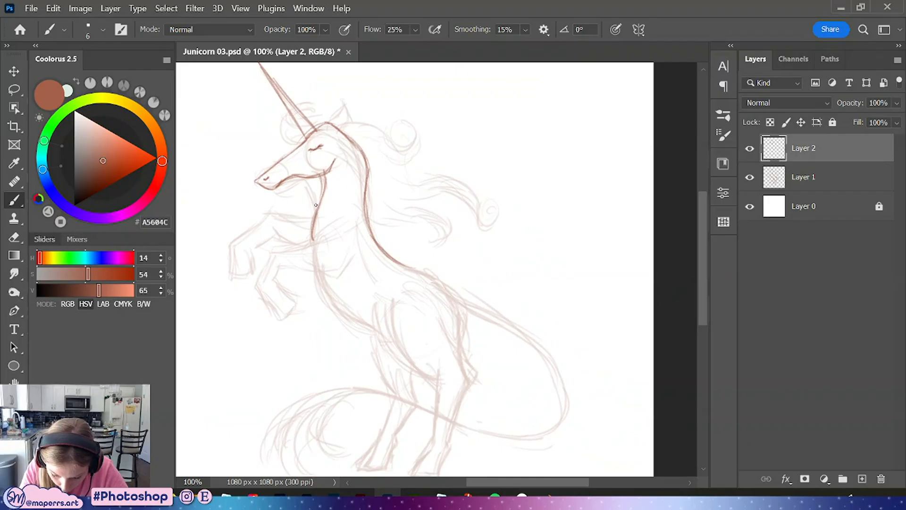
pyautogui.moveTo(315, 205)
pyautogui.mouseDown()
pyautogui.moveTo(314, 265)
pyautogui.moveTo(311, 242)
pyautogui.moveTo(348, 312)
pyautogui.moveTo(307, 234)
pyautogui.moveTo(334, 295)
pyautogui.moveTo(320, 282)
pyautogui.moveTo(370, 325)
pyautogui.mouseUp()
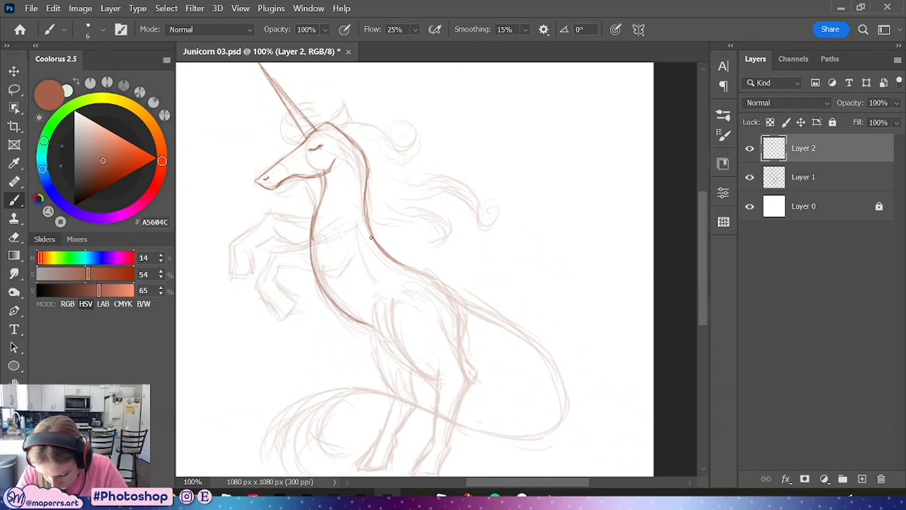
pyautogui.moveTo(371, 237); pyautogui.dragTo(464, 298)
pyautogui.moveTo(427, 267)
pyautogui.mouseDown()
pyautogui.moveTo(467, 325)
pyautogui.moveTo(459, 291)
pyautogui.moveTo(465, 313)
pyautogui.mouseUp()
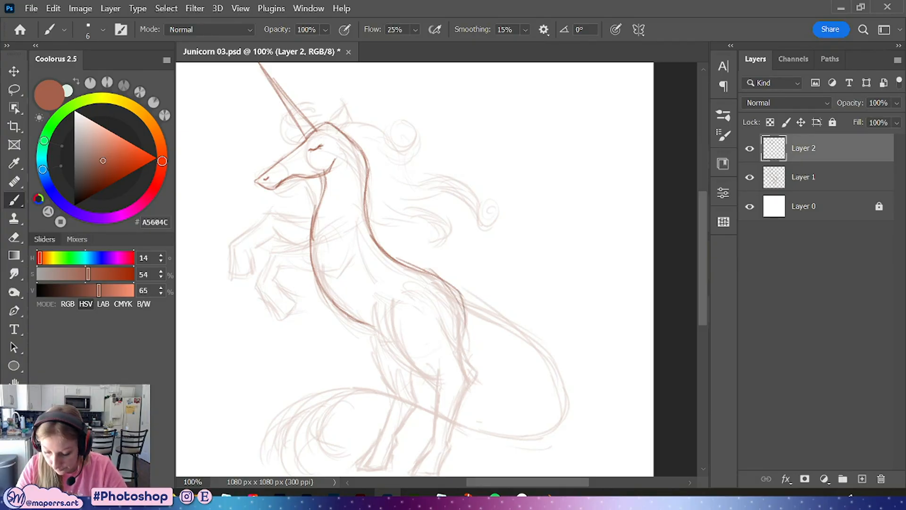
pyautogui.moveTo(433, 274)
pyautogui.mouseDown()
pyautogui.moveTo(452, 285)
pyautogui.moveTo(462, 329)
pyautogui.moveTo(410, 292)
pyautogui.mouseUp()
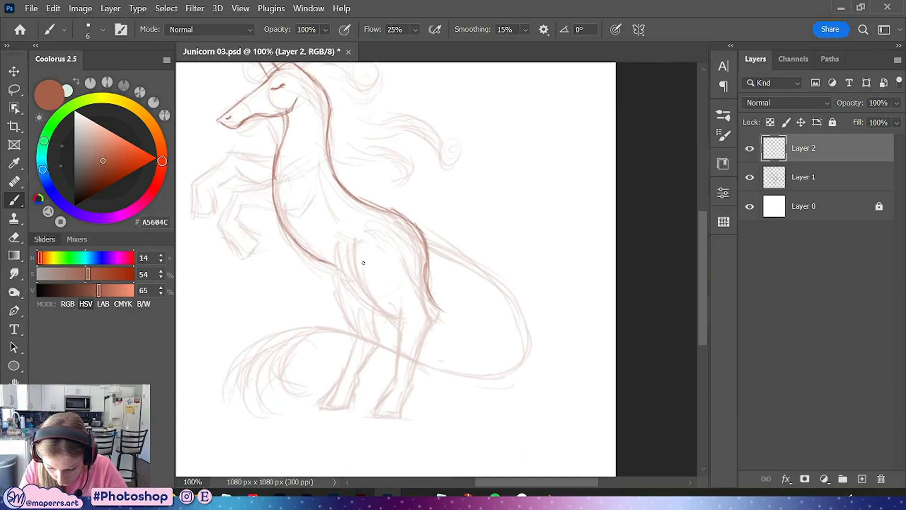
pyautogui.moveTo(361, 251); pyautogui.dragTo(400, 312)
pyautogui.moveTo(366, 272); pyautogui.dragTo(393, 305)
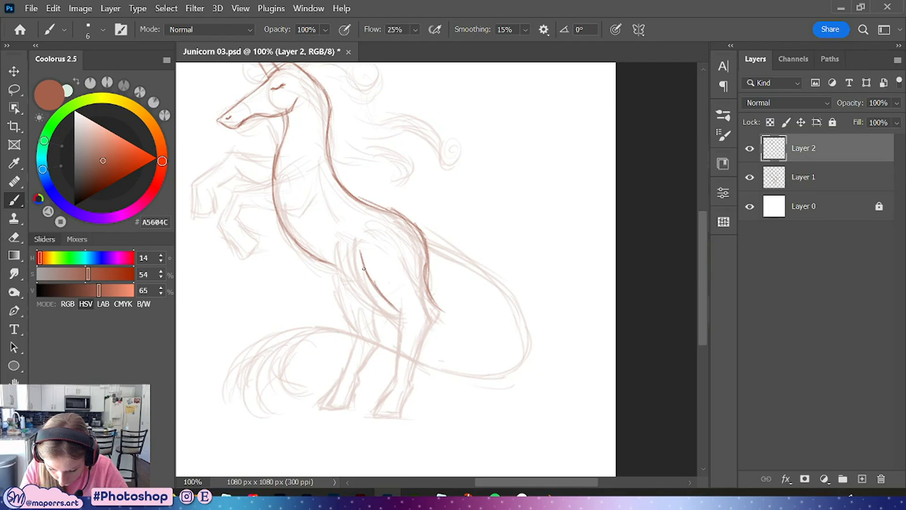
pyautogui.hotkey('ctrl', 'z')
pyautogui.hotkey('ctrl', 'z')
pyautogui.hotkey('ctrl', 'z')
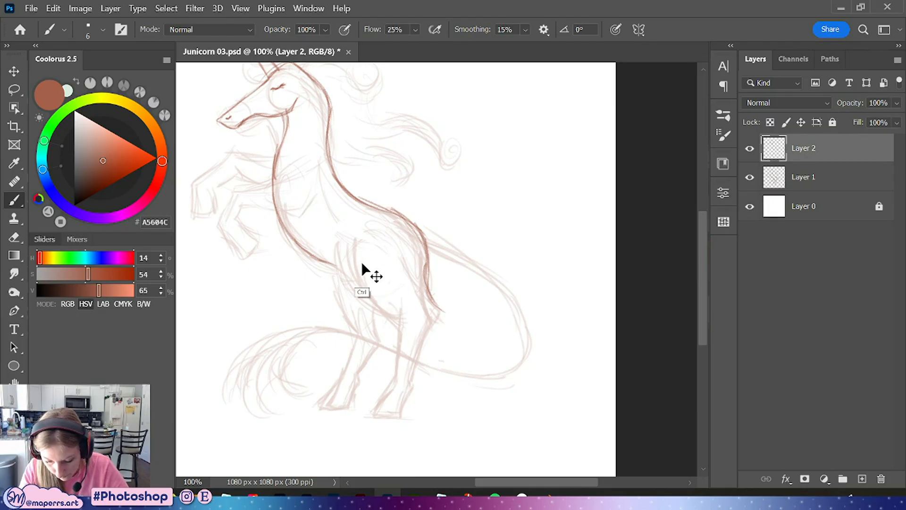
# Line the near hind leg's front and back edges down to the hock
pyautogui.moveTo(357, 235)
pyautogui.mouseDown()
pyautogui.moveTo(361, 268)
pyautogui.moveTo(411, 314)
pyautogui.moveTo(401, 325)
pyautogui.moveTo(375, 289)
pyautogui.moveTo(390, 303)
pyautogui.moveTo(417, 272)
pyautogui.moveTo(395, 326)
pyautogui.moveTo(397, 314)
pyautogui.moveTo(399, 378)
pyautogui.mouseUp()
pyautogui.moveTo(422, 286)
pyautogui.mouseDown()
pyautogui.moveTo(430, 312)
pyautogui.moveTo(412, 357)
pyautogui.mouseUp()
pyautogui.moveTo(427, 287)
pyautogui.mouseDown()
pyautogui.moveTo(436, 309)
pyautogui.moveTo(408, 381)
pyautogui.mouseUp()
pyautogui.hotkey('ctrl', '+')
pyautogui.moveTo(425, 344); pyautogui.dragTo(460, 198)
pyautogui.moveTo(399, 269)
pyautogui.mouseDown()
pyautogui.moveTo(394, 319)
pyautogui.moveTo(426, 320)
pyautogui.moveTo(410, 371)
pyautogui.mouseUp()
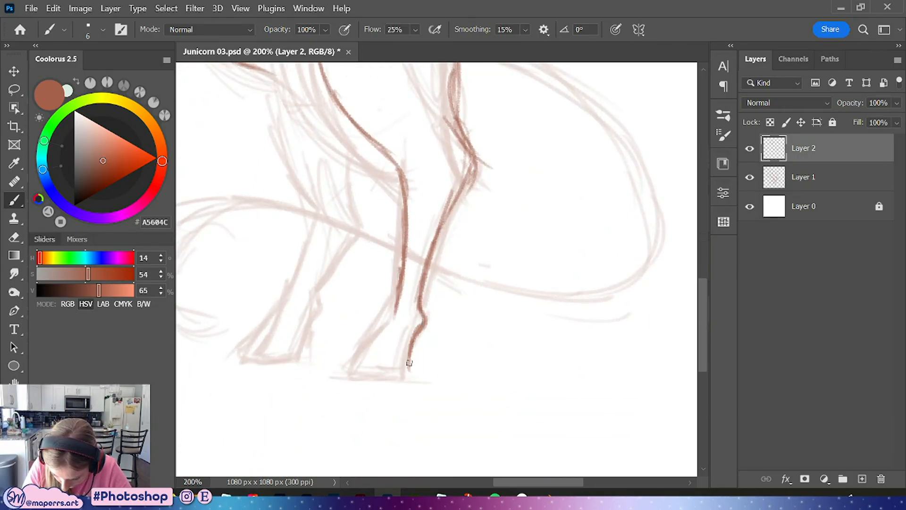
# Draw the near hind hoof and the lower leg above it
pyautogui.moveTo(396, 304); pyautogui.dragTo(368, 355)
pyautogui.moveTo(386, 325)
pyautogui.mouseDown()
pyautogui.moveTo(362, 372)
pyautogui.moveTo(402, 376)
pyautogui.moveTo(409, 369)
pyautogui.moveTo(370, 379)
pyautogui.moveTo(409, 373)
pyautogui.moveTo(409, 346)
pyautogui.mouseUp()
pyautogui.moveTo(406, 274); pyautogui.dragTo(399, 300)
pyautogui.moveTo(406, 173); pyautogui.dragTo(399, 288)
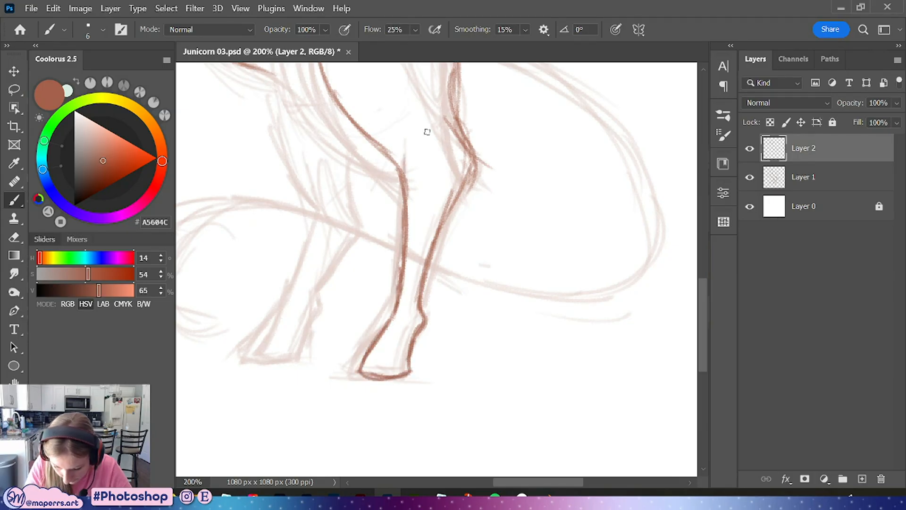
# Refine the upper hind leg and the belly line where they meet
pyautogui.moveTo(393, 221); pyautogui.dragTo(447, 362)
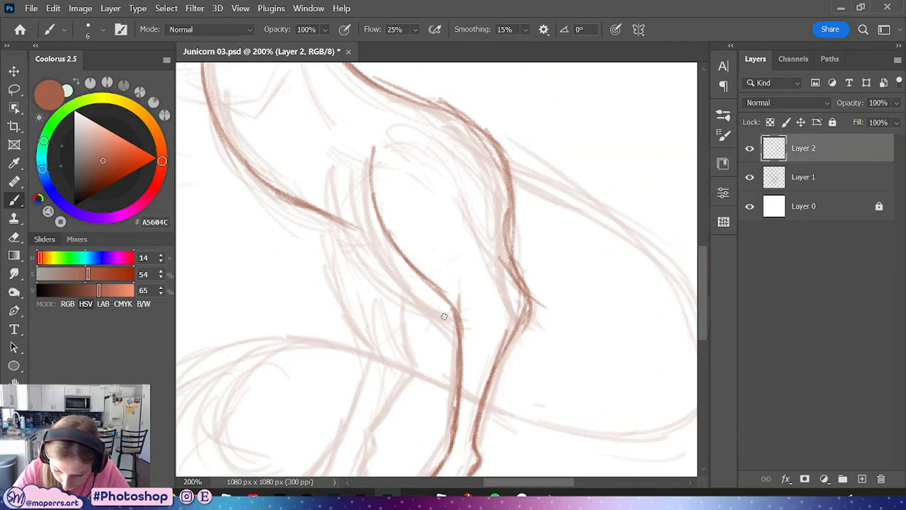
pyautogui.moveTo(486, 214); pyautogui.dragTo(482, 292)
pyautogui.hotkey('ctrl', '-')
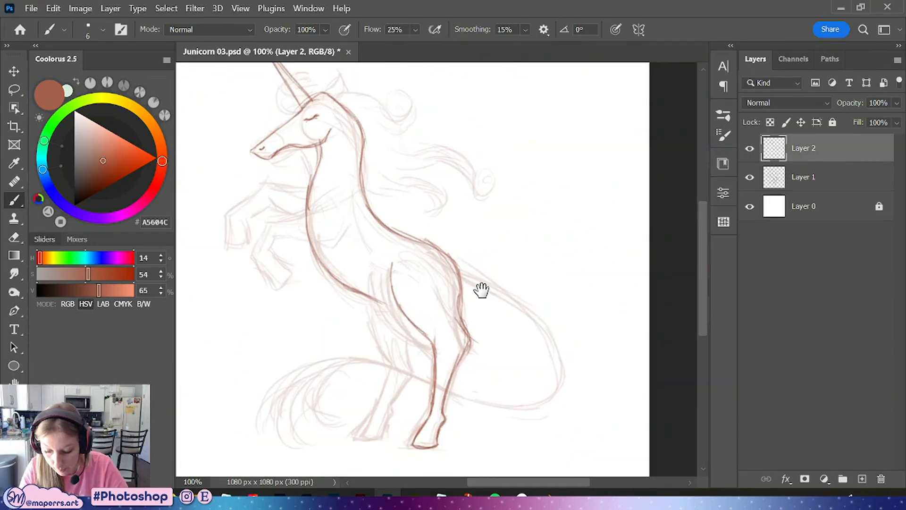
pyautogui.moveTo(416, 324)
pyautogui.mouseDown()
pyautogui.moveTo(437, 345)
pyautogui.moveTo(435, 405)
pyautogui.mouseUp()
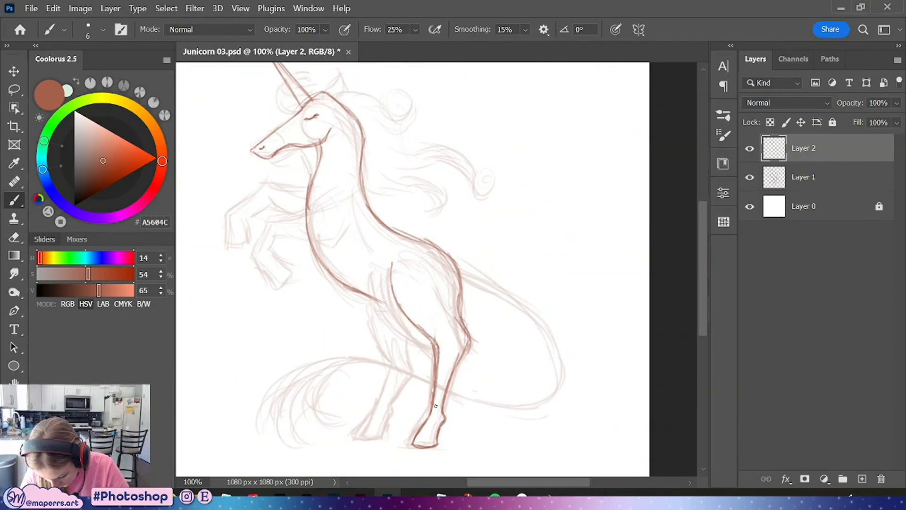
pyautogui.moveTo(355, 202); pyautogui.dragTo(458, 271)
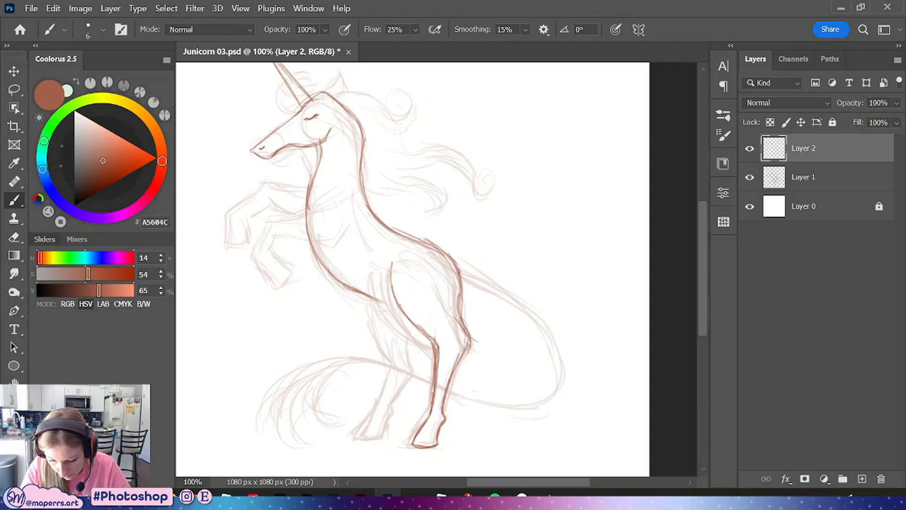
pyautogui.moveTo(377, 297); pyautogui.dragTo(430, 335)
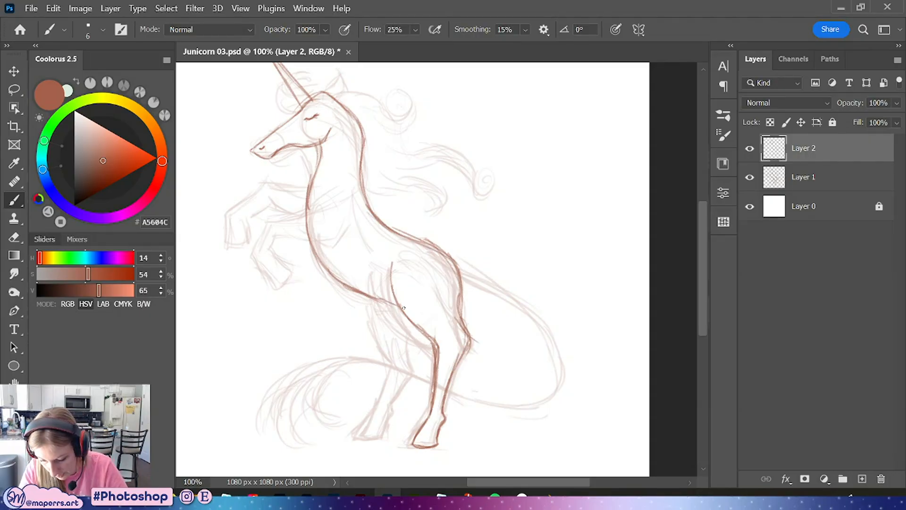
# Line the far hind leg down to its pastern
pyautogui.scroll(-3, 424, 327)
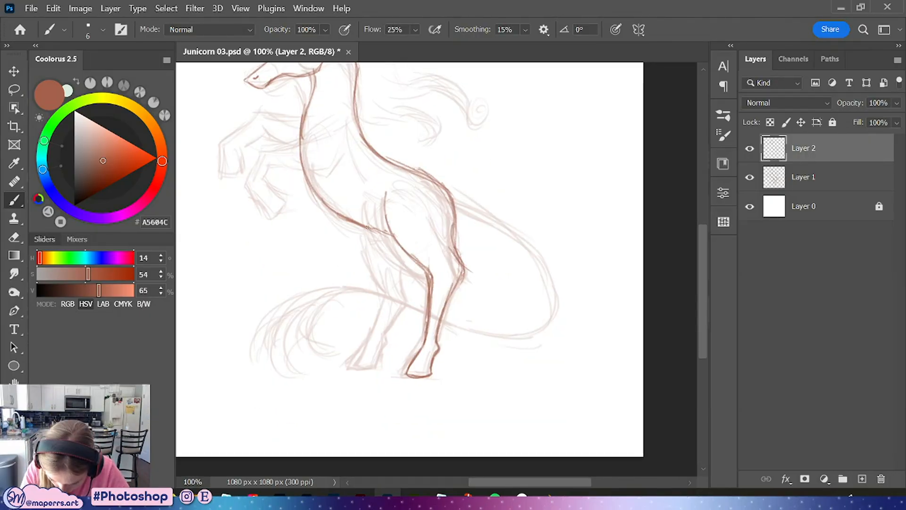
pyautogui.moveTo(364, 228); pyautogui.dragTo(386, 283)
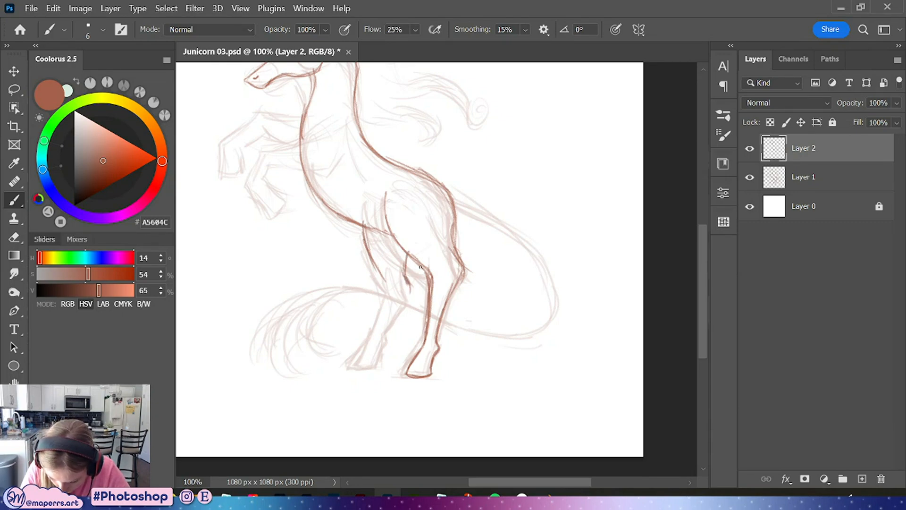
pyautogui.moveTo(407, 292); pyautogui.dragTo(385, 330)
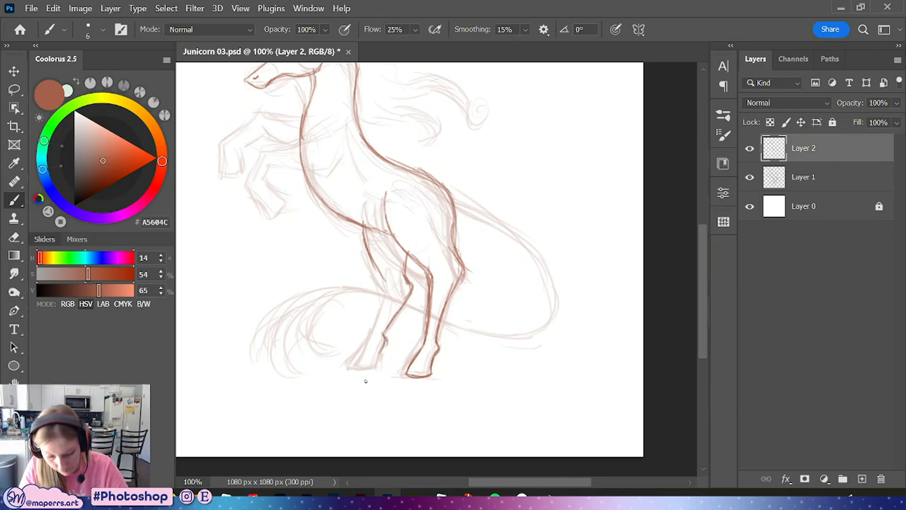
pyautogui.hotkey('ctrl', '+')
pyautogui.moveTo(398, 357); pyautogui.dragTo(451, 251)
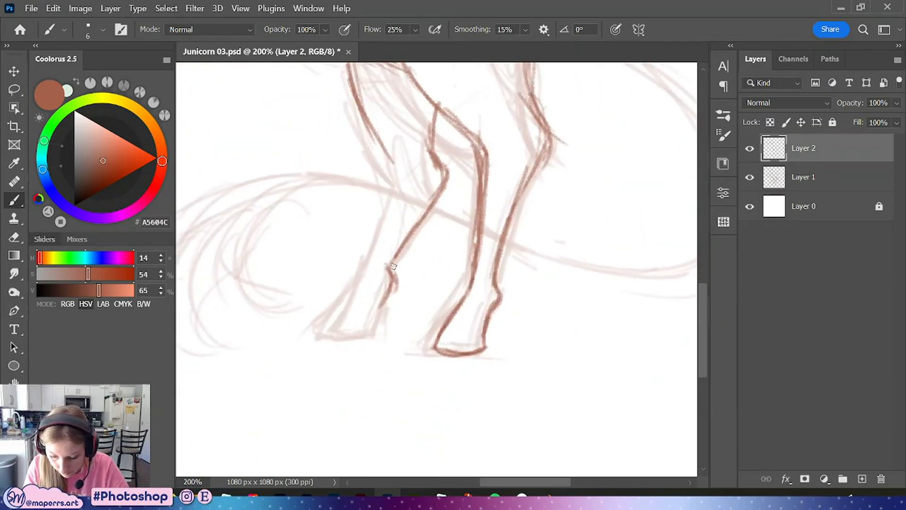
pyautogui.moveTo(390, 264); pyautogui.dragTo(376, 330)
pyautogui.moveTo(384, 298); pyautogui.dragTo(376, 335)
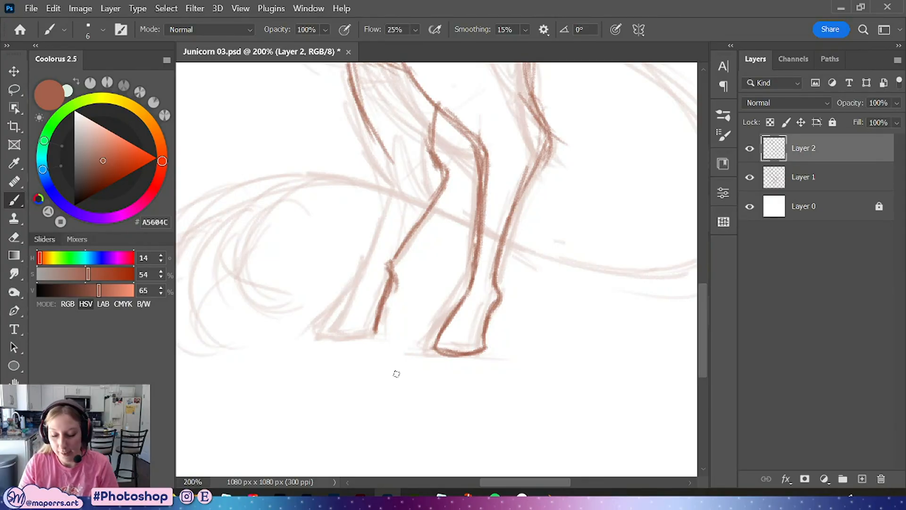
# Finish the far hind leg's lower section and draw its hoof
pyautogui.moveTo(370, 124)
pyautogui.mouseDown()
pyautogui.moveTo(399, 169)
pyautogui.moveTo(369, 248)
pyautogui.mouseUp()
pyautogui.moveTo(402, 173); pyautogui.dragTo(370, 265)
pyautogui.moveTo(395, 194); pyautogui.dragTo(362, 283)
pyautogui.moveTo(376, 252); pyautogui.dragTo(340, 320)
pyautogui.moveTo(361, 286)
pyautogui.mouseDown()
pyautogui.moveTo(321, 339)
pyautogui.moveTo(374, 339)
pyautogui.moveTo(384, 318)
pyautogui.mouseUp()
pyautogui.moveTo(333, 338); pyautogui.dragTo(325, 344)
pyautogui.moveTo(340, 308); pyautogui.dragTo(322, 336)
pyautogui.moveTo(337, 343); pyautogui.dragTo(366, 342)
# Refine the hoof bottoms and the back edge of the near hind leg
pyautogui.moveTo(432, 347); pyautogui.dragTo(490, 349)
pyautogui.moveTo(382, 304); pyautogui.dragTo(375, 337)
pyautogui.moveTo(366, 280); pyautogui.dragTo(348, 304)
pyautogui.moveTo(347, 309); pyautogui.dragTo(376, 313)
pyautogui.moveTo(448, 325); pyautogui.dragTo(481, 332)
pyautogui.moveTo(529, 246)
pyautogui.mouseDown()
pyautogui.moveTo(507, 374)
pyautogui.moveTo(504, 347)
pyautogui.mouseUp()
pyautogui.hotkey('ctrl', '-')
pyautogui.moveTo(495, 219); pyautogui.dragTo(540, 361)
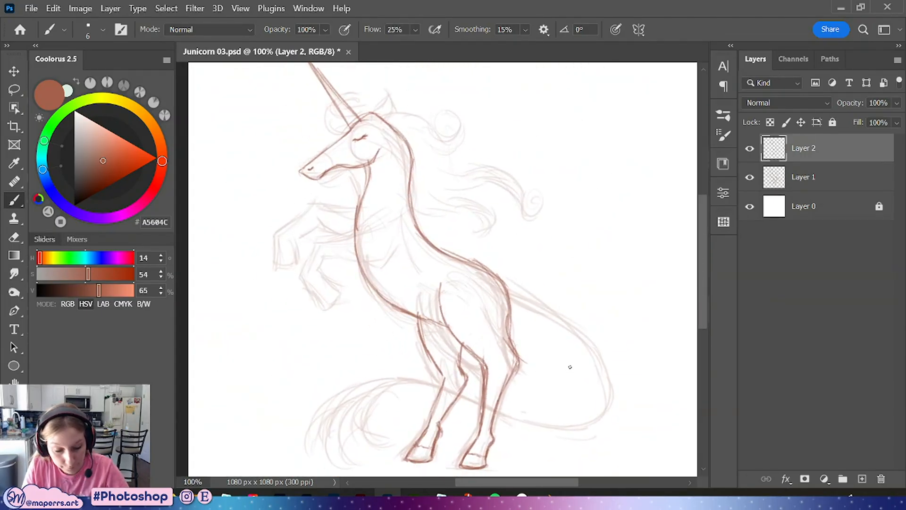
# Line the raised near foreleg with its bent knee and hoof
pyautogui.hotkey('ctrl', '+')
pyautogui.moveTo(476, 294); pyautogui.dragTo(542, 291)
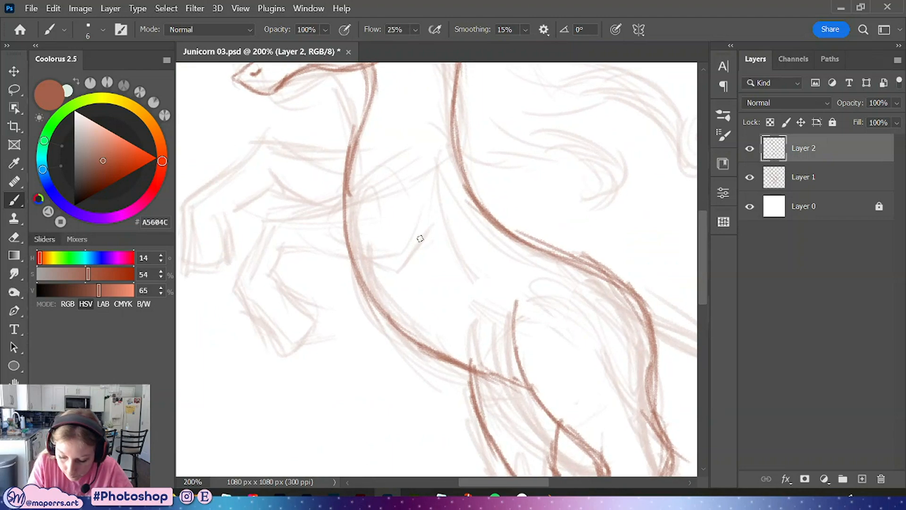
pyautogui.moveTo(436, 214)
pyautogui.mouseDown()
pyautogui.moveTo(385, 262)
pyautogui.moveTo(414, 261)
pyautogui.moveTo(406, 265)
pyautogui.moveTo(294, 249)
pyautogui.moveTo(280, 284)
pyautogui.mouseUp()
pyautogui.moveTo(297, 246); pyautogui.dragTo(361, 251)
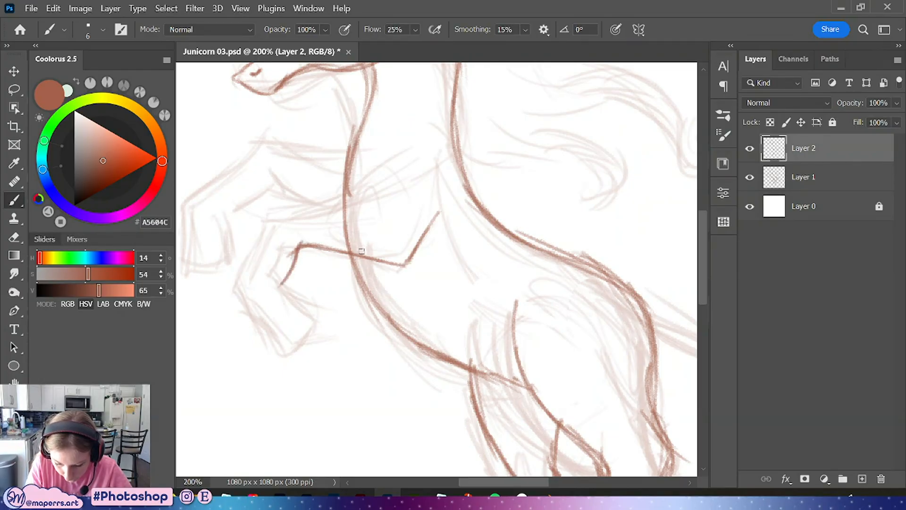
pyautogui.moveTo(300, 213)
pyautogui.mouseDown()
pyautogui.moveTo(368, 222)
pyautogui.moveTo(324, 220)
pyautogui.moveTo(389, 214)
pyautogui.moveTo(361, 222)
pyautogui.moveTo(387, 200)
pyautogui.moveTo(377, 215)
pyautogui.moveTo(380, 194)
pyautogui.moveTo(375, 217)
pyautogui.mouseUp()
pyautogui.moveTo(311, 221)
pyautogui.mouseDown()
pyautogui.moveTo(272, 218)
pyautogui.moveTo(278, 229)
pyautogui.moveTo(249, 282)
pyautogui.moveTo(264, 342)
pyautogui.mouseUp()
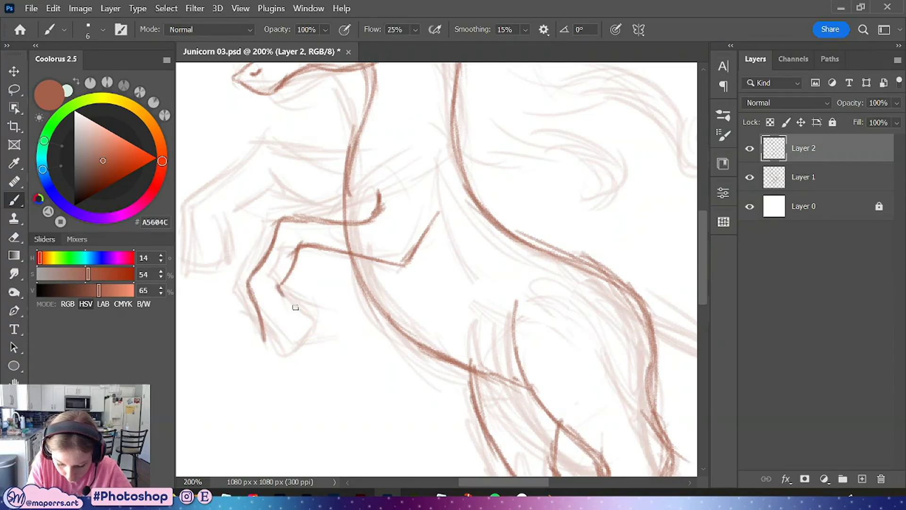
pyautogui.moveTo(291, 298)
pyautogui.mouseDown()
pyautogui.moveTo(300, 321)
pyautogui.moveTo(290, 295)
pyautogui.moveTo(265, 341)
pyautogui.moveTo(315, 326)
pyautogui.moveTo(280, 341)
pyautogui.moveTo(303, 319)
pyautogui.moveTo(292, 299)
pyautogui.moveTo(303, 325)
pyautogui.moveTo(267, 341)
pyautogui.moveTo(276, 340)
pyautogui.moveTo(283, 306)
pyautogui.mouseUp()
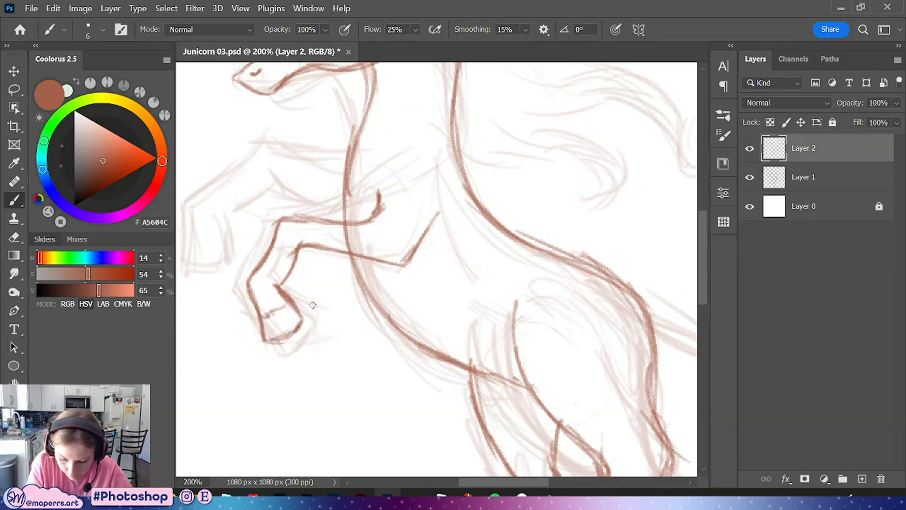
# Refine the raised foreleg's outline and the chest lines below it
pyautogui.moveTo(257, 266)
pyautogui.mouseDown()
pyautogui.moveTo(279, 219)
pyautogui.moveTo(359, 225)
pyautogui.mouseUp()
pyautogui.moveTo(379, 189); pyautogui.dragTo(382, 210)
pyautogui.moveTo(437, 226)
pyautogui.mouseDown()
pyautogui.moveTo(409, 252)
pyautogui.moveTo(418, 239)
pyautogui.moveTo(354, 256)
pyautogui.moveTo(307, 246)
pyautogui.mouseUp()
pyautogui.moveTo(414, 310); pyautogui.dragTo(429, 426)
pyautogui.moveTo(488, 316)
pyautogui.mouseDown()
pyautogui.moveTo(495, 357)
pyautogui.moveTo(501, 295)
pyautogui.moveTo(470, 386)
pyautogui.mouseUp()
# Line the two ears and touch up the corner of the mouth
pyautogui.moveTo(377, 161)
pyautogui.mouseDown()
pyautogui.moveTo(411, 97)
pyautogui.moveTo(397, 162)
pyautogui.moveTo(393, 145)
pyautogui.moveTo(376, 140)
pyautogui.moveTo(376, 161)
pyautogui.moveTo(373, 147)
pyautogui.moveTo(397, 151)
pyautogui.moveTo(404, 142)
pyautogui.moveTo(407, 95)
pyautogui.moveTo(391, 145)
pyautogui.moveTo(408, 111)
pyautogui.moveTo(370, 137)
pyautogui.moveTo(367, 151)
pyautogui.moveTo(399, 100)
pyautogui.moveTo(371, 126)
pyautogui.moveTo(386, 106)
pyautogui.moveTo(384, 134)
pyautogui.moveTo(361, 147)
pyautogui.mouseUp()
pyautogui.moveTo(376, 126); pyautogui.dragTo(370, 133)
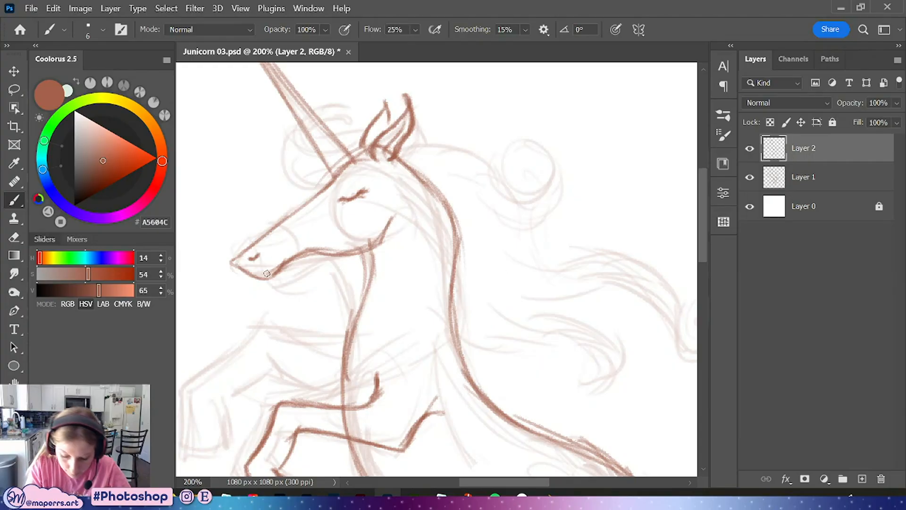
pyautogui.moveTo(250, 275); pyautogui.dragTo(268, 276)
# Line the far raised foreleg and its hoof behind the near one
pyautogui.moveTo(398, 349)
pyautogui.mouseDown()
pyautogui.moveTo(465, 190)
pyautogui.moveTo(471, 199)
pyautogui.mouseUp()
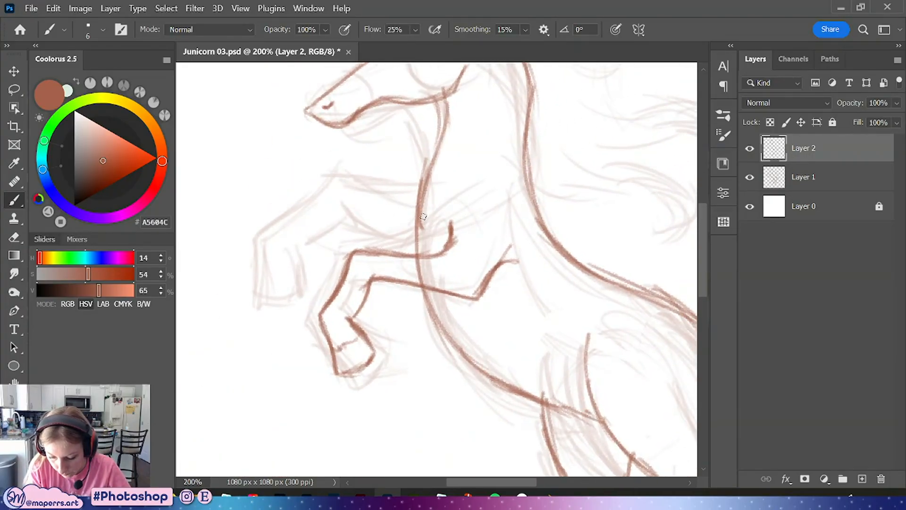
pyautogui.moveTo(415, 215)
pyautogui.mouseDown()
pyautogui.moveTo(372, 200)
pyautogui.moveTo(427, 207)
pyautogui.moveTo(408, 217)
pyautogui.moveTo(361, 185)
pyautogui.moveTo(282, 254)
pyautogui.mouseUp()
pyautogui.moveTo(330, 216); pyautogui.dragTo(293, 248)
pyautogui.moveTo(349, 190); pyautogui.dragTo(281, 285)
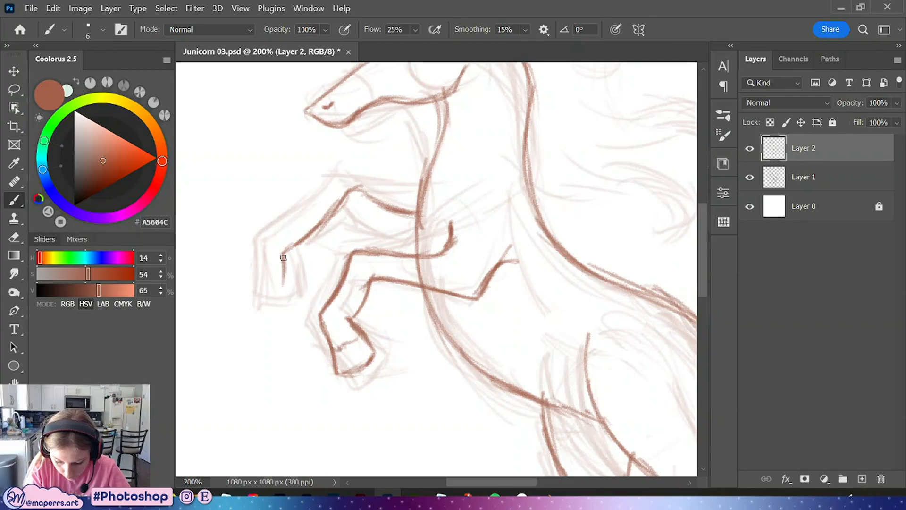
pyautogui.moveTo(284, 252); pyautogui.dragTo(277, 301)
pyautogui.moveTo(331, 258)
pyautogui.mouseDown()
pyautogui.moveTo(345, 243)
pyautogui.moveTo(310, 270)
pyautogui.moveTo(311, 296)
pyautogui.mouseUp()
pyautogui.moveTo(283, 259)
pyautogui.mouseDown()
pyautogui.moveTo(274, 309)
pyautogui.moveTo(307, 305)
pyautogui.moveTo(314, 285)
pyautogui.moveTo(269, 294)
pyautogui.moveTo(309, 275)
pyautogui.moveTo(360, 224)
pyautogui.moveTo(409, 250)
pyautogui.mouseUp()
pyautogui.moveTo(356, 187)
pyautogui.mouseDown()
pyautogui.moveTo(415, 212)
pyautogui.moveTo(384, 217)
pyautogui.moveTo(398, 237)
pyautogui.mouseUp()
# Erase overlapping bits on the far foreleg and return to the brush
pyautogui.press('e')
pyautogui.moveTo(331, 226)
pyautogui.mouseDown()
pyautogui.moveTo(312, 254)
pyautogui.moveTo(334, 230)
pyautogui.moveTo(354, 230)
pyautogui.mouseUp()
pyautogui.press('b')
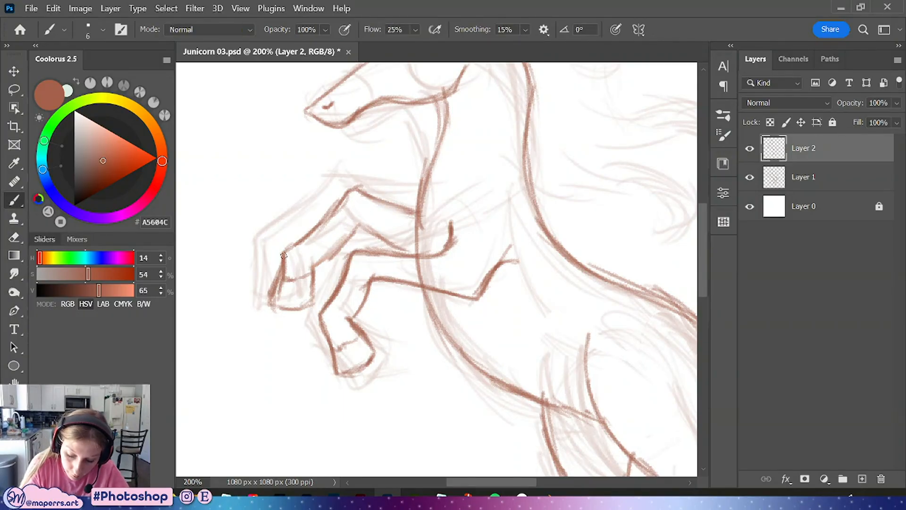
pyautogui.press('e')
pyautogui.moveTo(293, 263)
pyautogui.mouseDown()
pyautogui.moveTo(285, 295)
pyautogui.moveTo(283, 267)
pyautogui.moveTo(298, 260)
pyautogui.moveTo(301, 289)
pyautogui.mouseUp()
pyautogui.press('b')
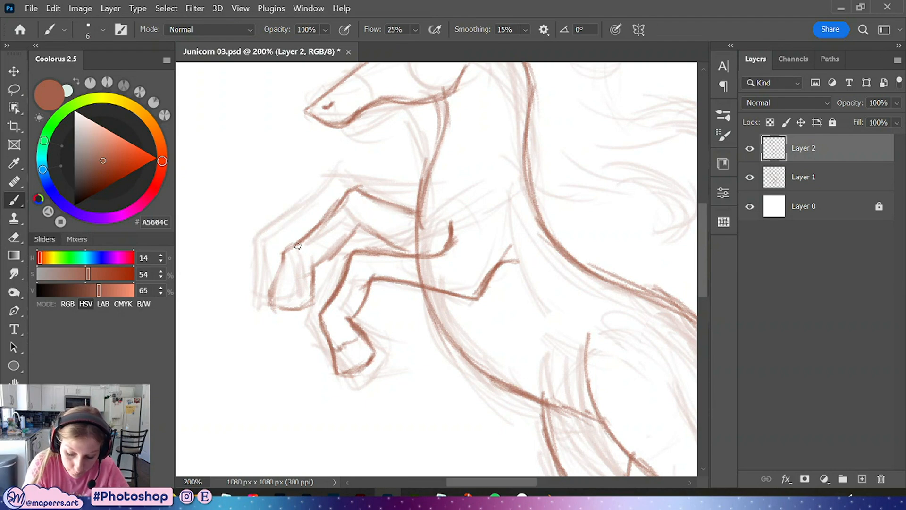
# Redraw the near raised foreleg's outline and hoof, then save the file
pyautogui.moveTo(298, 246)
pyautogui.mouseDown()
pyautogui.moveTo(279, 259)
pyautogui.moveTo(270, 307)
pyautogui.moveTo(301, 307)
pyautogui.moveTo(307, 263)
pyautogui.moveTo(362, 225)
pyautogui.moveTo(409, 250)
pyautogui.moveTo(401, 250)
pyautogui.mouseUp()
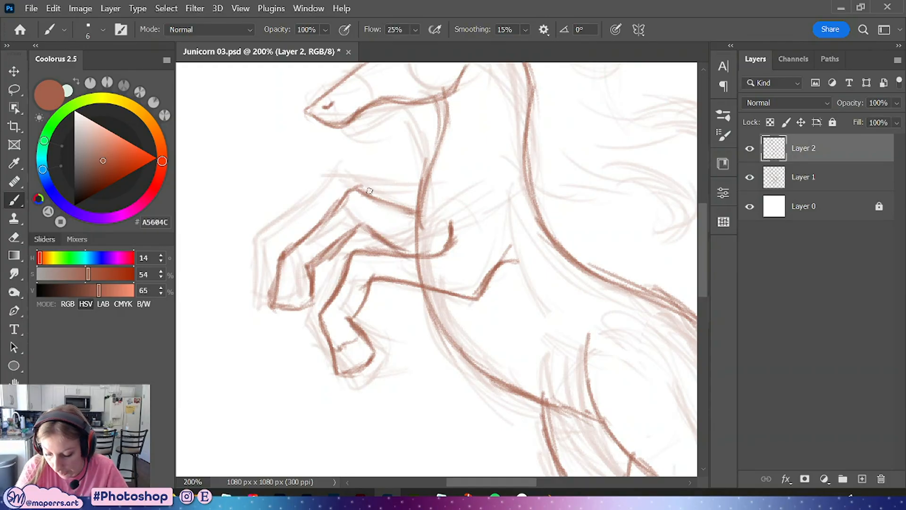
pyautogui.moveTo(369, 191)
pyautogui.mouseDown()
pyautogui.moveTo(414, 212)
pyautogui.moveTo(302, 236)
pyautogui.moveTo(279, 255)
pyautogui.moveTo(270, 308)
pyautogui.moveTo(296, 307)
pyautogui.mouseUp()
pyautogui.moveTo(278, 275); pyautogui.dragTo(305, 271)
pyautogui.moveTo(342, 351); pyautogui.dragTo(357, 339)
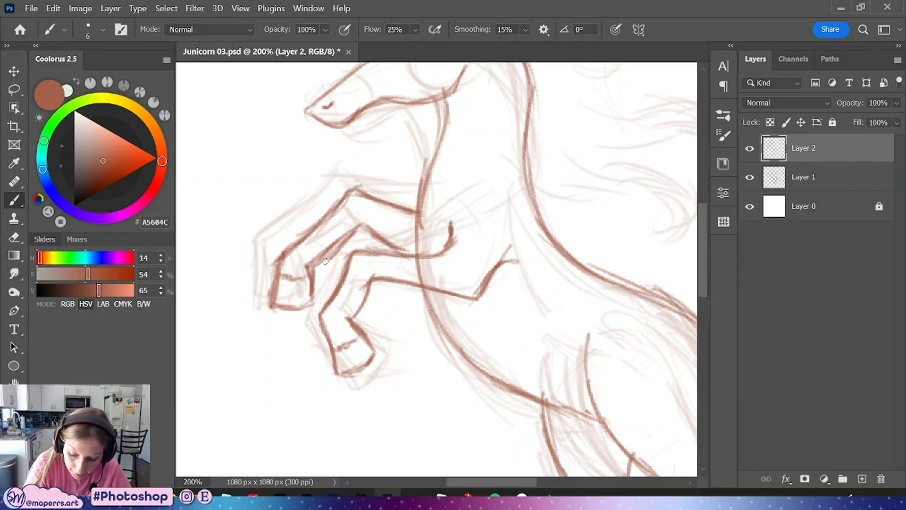
pyautogui.hotkey('ctrl', '-')
pyautogui.moveTo(543, 271); pyautogui.dragTo(440, 265)
pyautogui.hotkey('ctrl', 's')
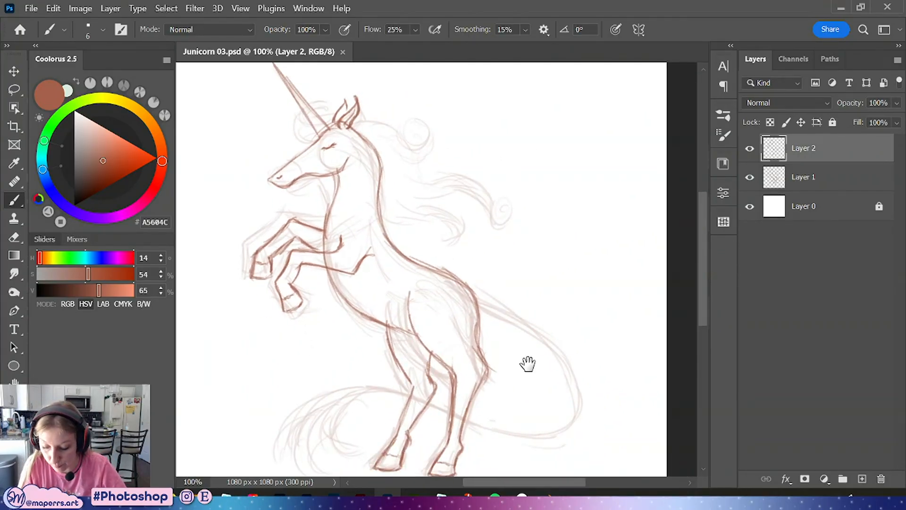
# Touch up the outlines of the standing hind legs
pyautogui.moveTo(527, 364); pyautogui.dragTo(514, 266)
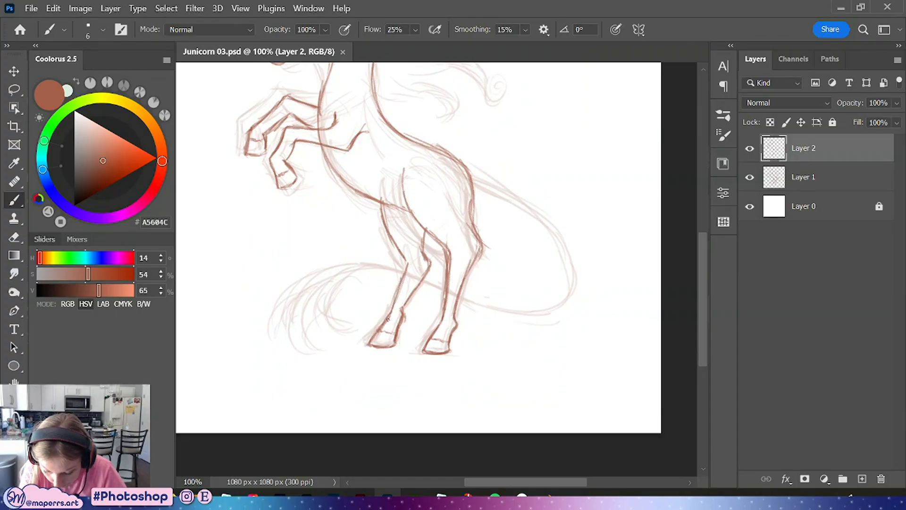
pyautogui.moveTo(402, 281); pyautogui.dragTo(383, 329)
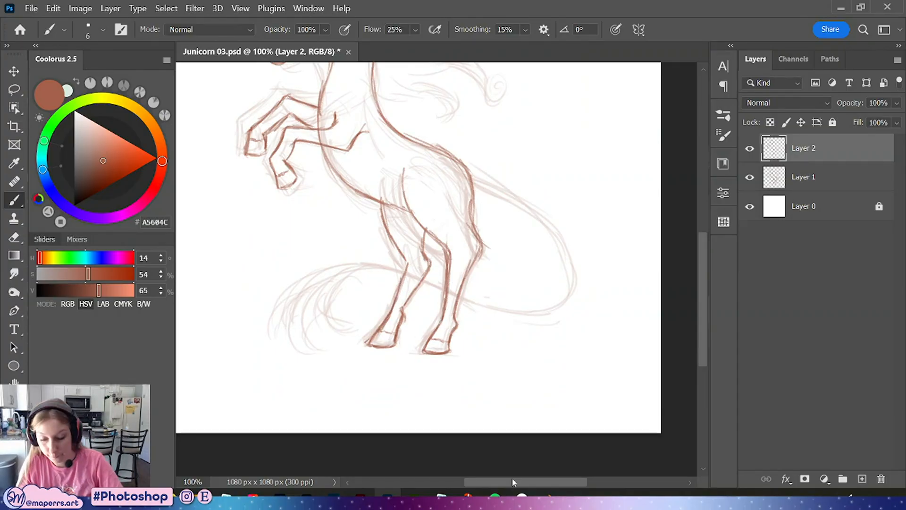
pyautogui.moveTo(507, 294)
pyautogui.mouseDown()
pyautogui.moveTo(504, 358)
pyautogui.moveTo(530, 391)
pyautogui.mouseUp()
pyautogui.moveTo(454, 207)
pyautogui.mouseDown()
pyautogui.moveTo(457, 247)
pyautogui.moveTo(451, 168)
pyautogui.moveTo(439, 228)
pyautogui.mouseUp()
pyautogui.moveTo(318, 272); pyautogui.dragTo(369, 315)
pyautogui.moveTo(374, 236); pyautogui.dragTo(419, 259)
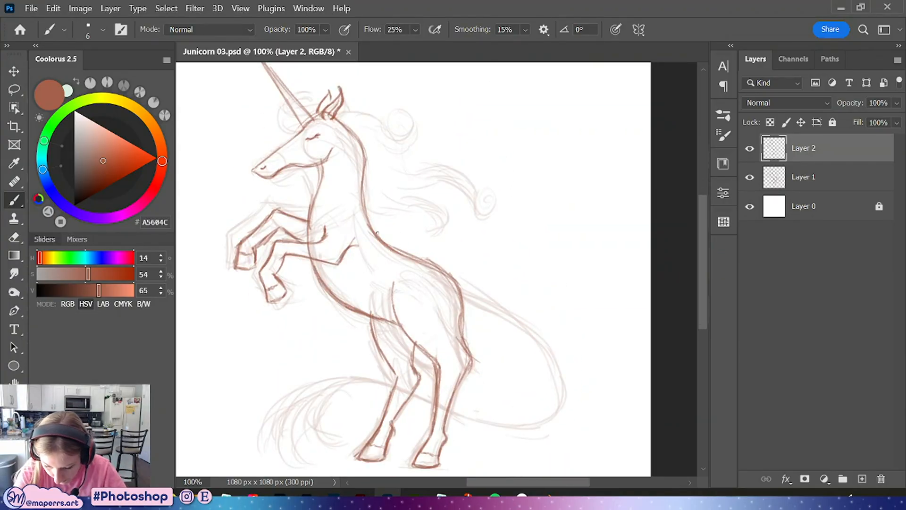
# Line the back curve from behind the mane down to the rump
pyautogui.moveTo(362, 176)
pyautogui.mouseDown()
pyautogui.moveTo(377, 238)
pyautogui.moveTo(456, 277)
pyautogui.moveTo(463, 313)
pyautogui.mouseUp()
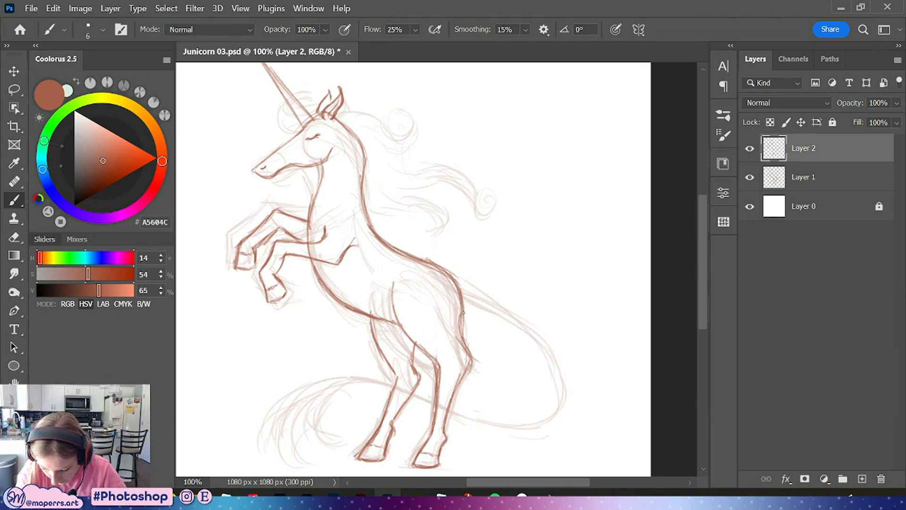
pyautogui.moveTo(435, 257); pyautogui.dragTo(461, 278)
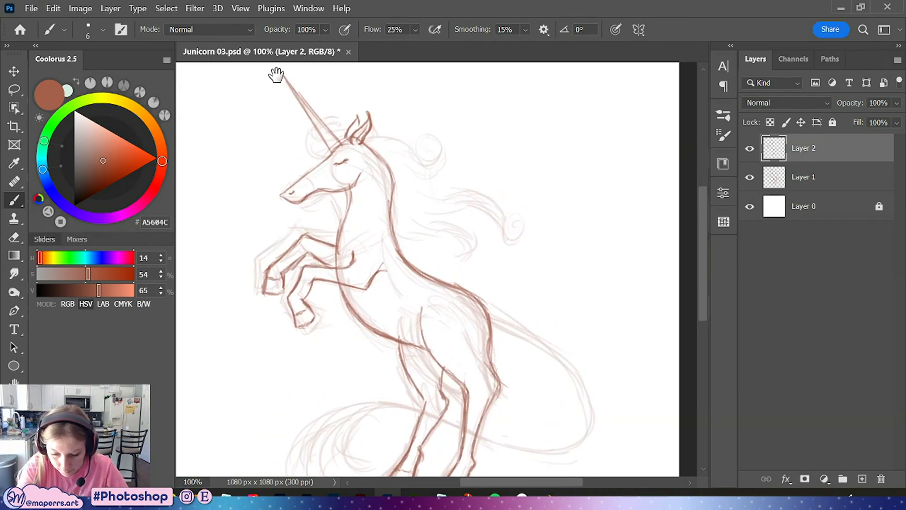
pyautogui.moveTo(314, 117); pyautogui.dragTo(338, 190)
pyautogui.moveTo(302, 144)
pyautogui.mouseDown()
pyautogui.moveTo(351, 218)
pyautogui.moveTo(427, 214)
pyautogui.moveTo(452, 231)
pyautogui.moveTo(471, 230)
pyautogui.moveTo(451, 251)
pyautogui.moveTo(467, 239)
pyautogui.mouseUp()
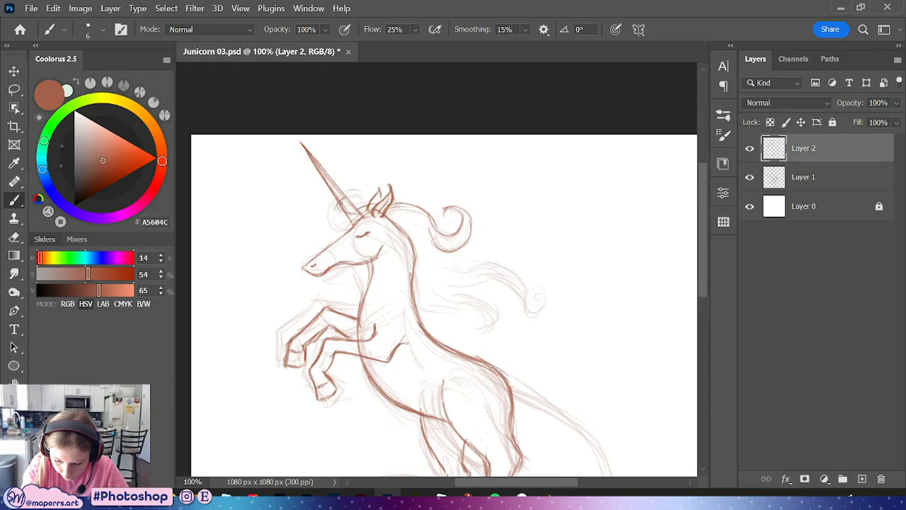
# Line the flowing mane strands behind the neck, undoing the last stroke
pyautogui.moveTo(341, 195); pyautogui.dragTo(355, 227)
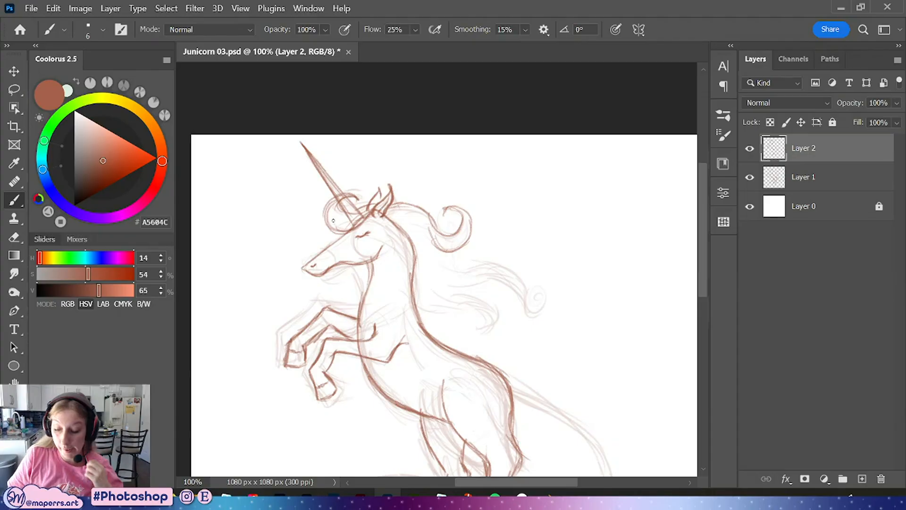
pyautogui.moveTo(508, 320); pyautogui.dragTo(418, 285)
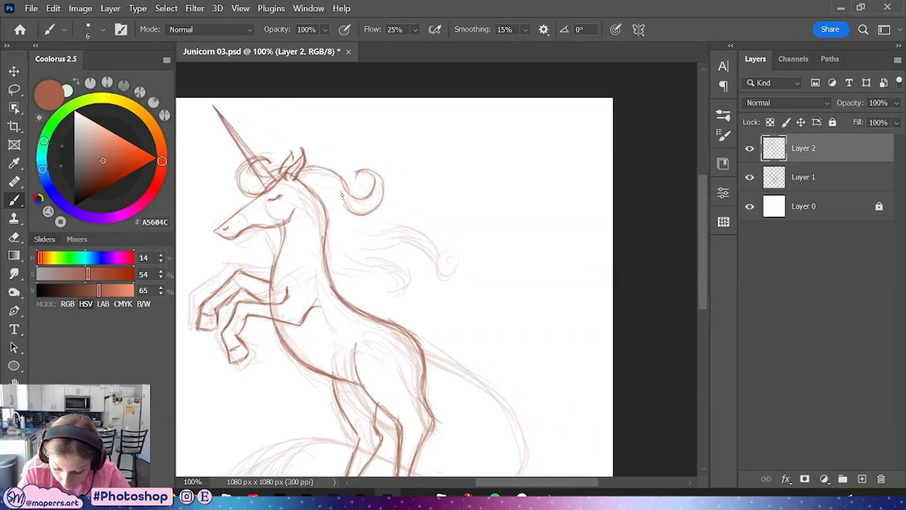
pyautogui.moveTo(361, 216)
pyautogui.mouseDown()
pyautogui.moveTo(408, 204)
pyautogui.moveTo(432, 220)
pyautogui.moveTo(426, 239)
pyautogui.mouseUp()
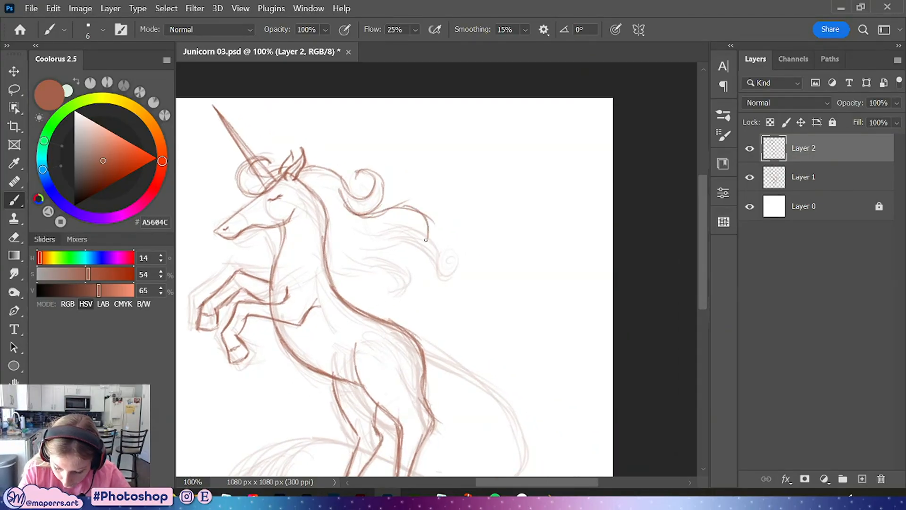
pyautogui.moveTo(310, 186)
pyautogui.mouseDown()
pyautogui.moveTo(325, 269)
pyautogui.moveTo(388, 269)
pyautogui.mouseUp()
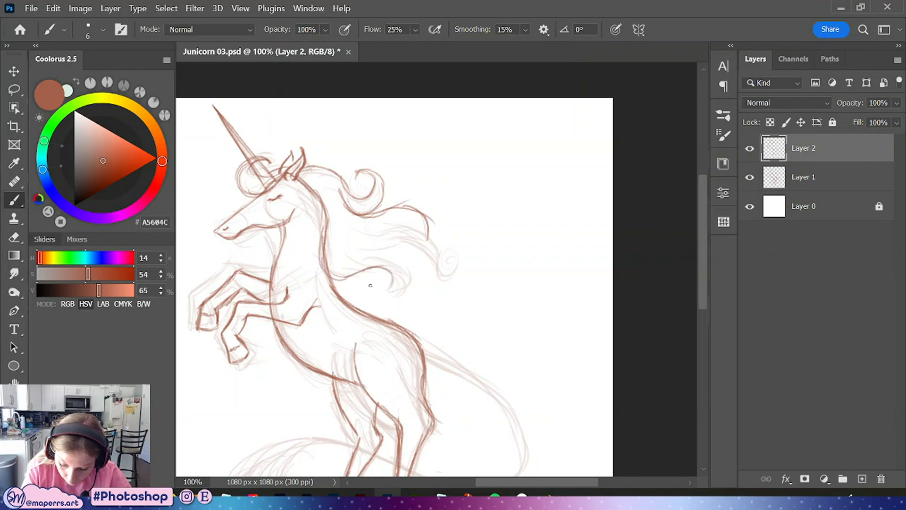
pyautogui.moveTo(346, 243)
pyautogui.mouseDown()
pyautogui.moveTo(395, 252)
pyautogui.moveTo(414, 271)
pyautogui.moveTo(390, 287)
pyautogui.mouseUp()
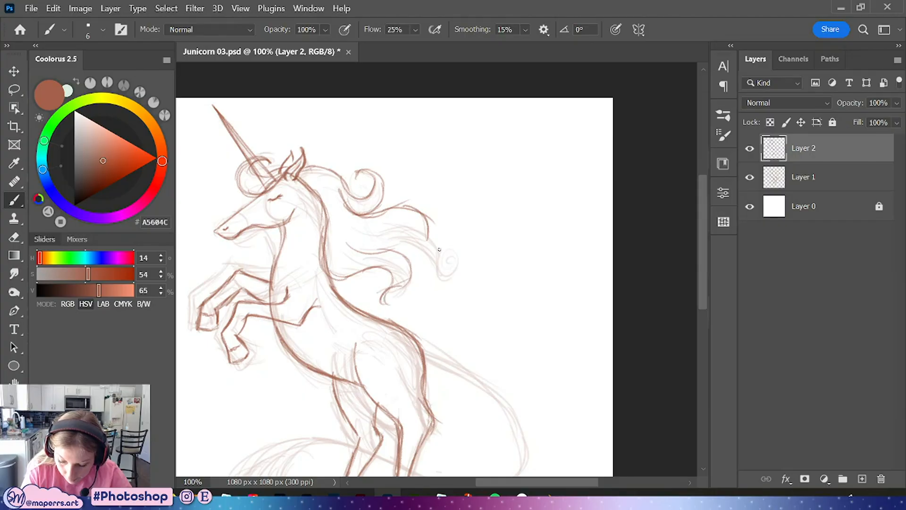
pyautogui.moveTo(375, 233); pyautogui.dragTo(418, 222)
pyautogui.moveTo(369, 238)
pyautogui.mouseDown()
pyautogui.moveTo(428, 235)
pyautogui.moveTo(438, 277)
pyautogui.mouseUp()
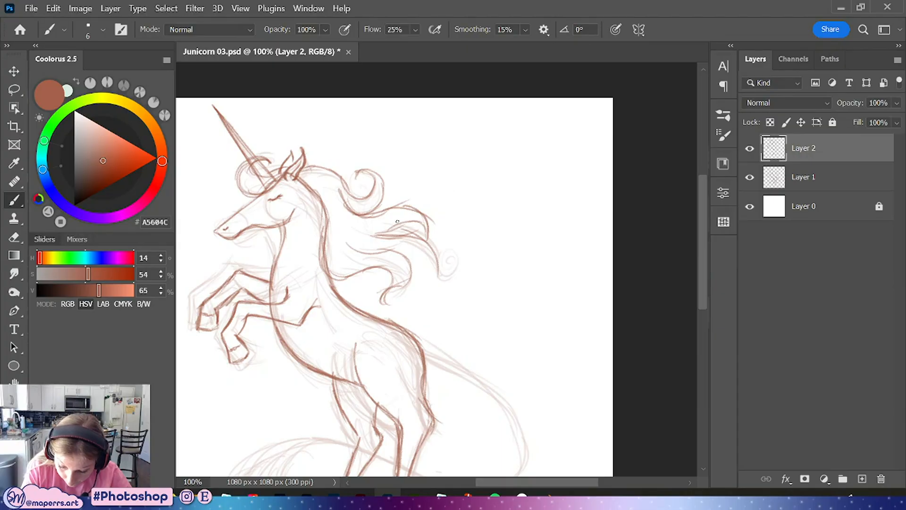
pyautogui.moveTo(401, 229)
pyautogui.mouseDown()
pyautogui.moveTo(442, 207)
pyautogui.moveTo(389, 235)
pyautogui.moveTo(422, 244)
pyautogui.moveTo(425, 260)
pyautogui.mouseUp()
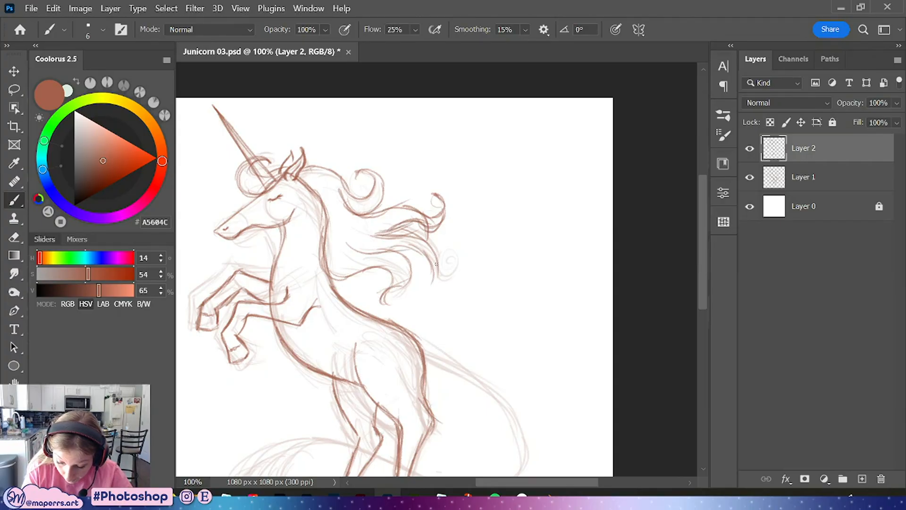
pyautogui.moveTo(418, 298); pyautogui.dragTo(443, 288)
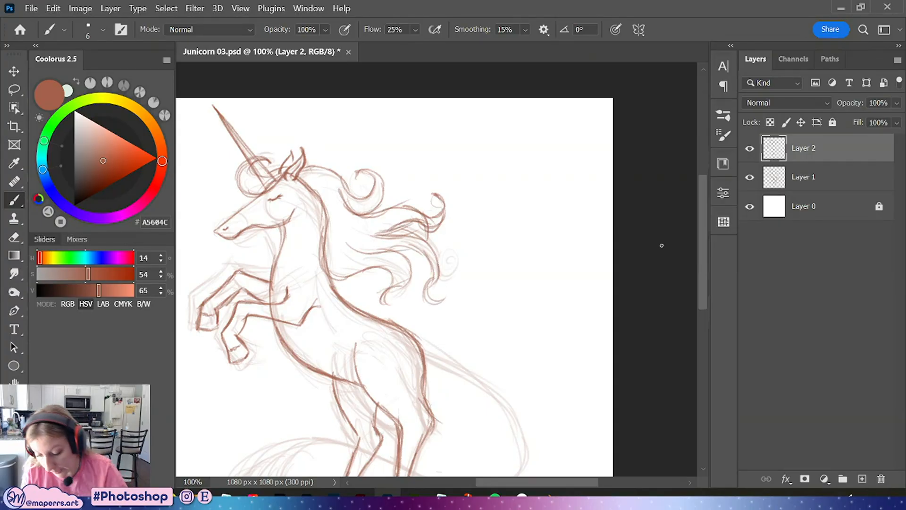
pyautogui.hotkey('ctrl', 'z')
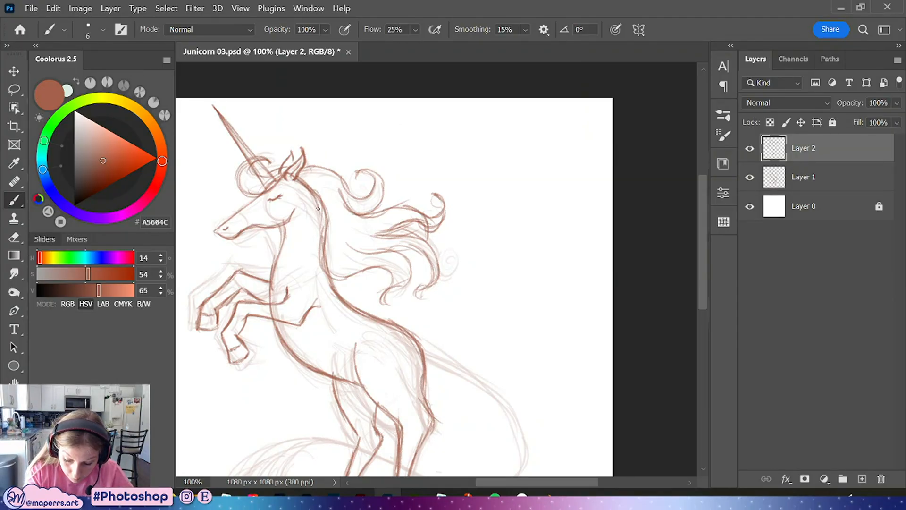
# Strengthen the neck line and the back down to the hindquarters
pyautogui.moveTo(311, 188); pyautogui.dragTo(326, 243)
pyautogui.hotkey('ctrl', '-')
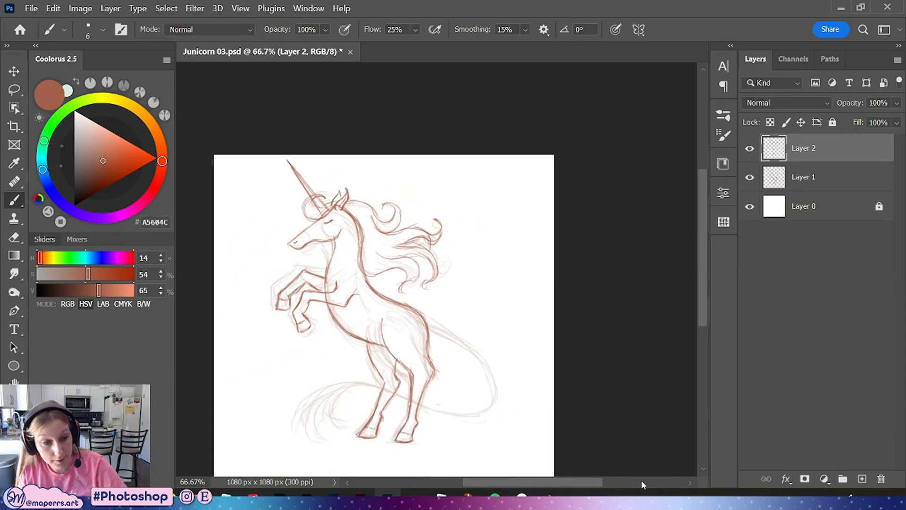
pyautogui.moveTo(483, 334); pyautogui.dragTo(523, 277)
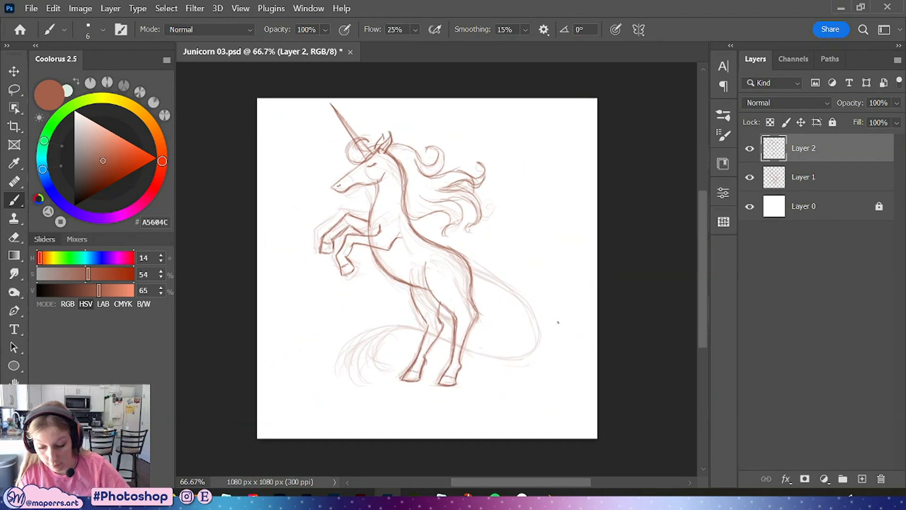
pyautogui.hotkey('ctrl', '+')
pyautogui.hotkey('ctrl', '+')
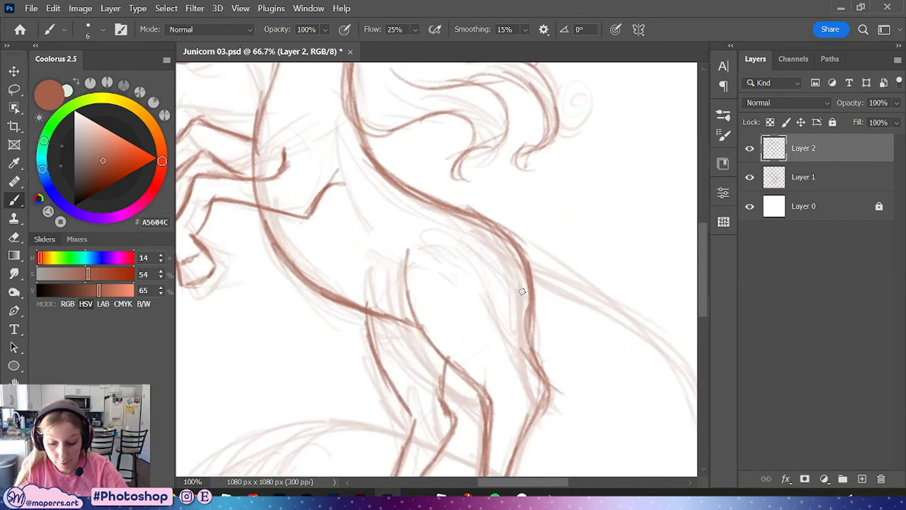
pyautogui.moveTo(365, 158); pyautogui.dragTo(520, 417)
pyautogui.moveTo(364, 213)
pyautogui.mouseDown()
pyautogui.moveTo(332, 188)
pyautogui.moveTo(332, 150)
pyautogui.moveTo(388, 144)
pyautogui.mouseUp()
# Line the long tail sweeping around behind the hind legs
pyautogui.hotkey('ctrl', '-')
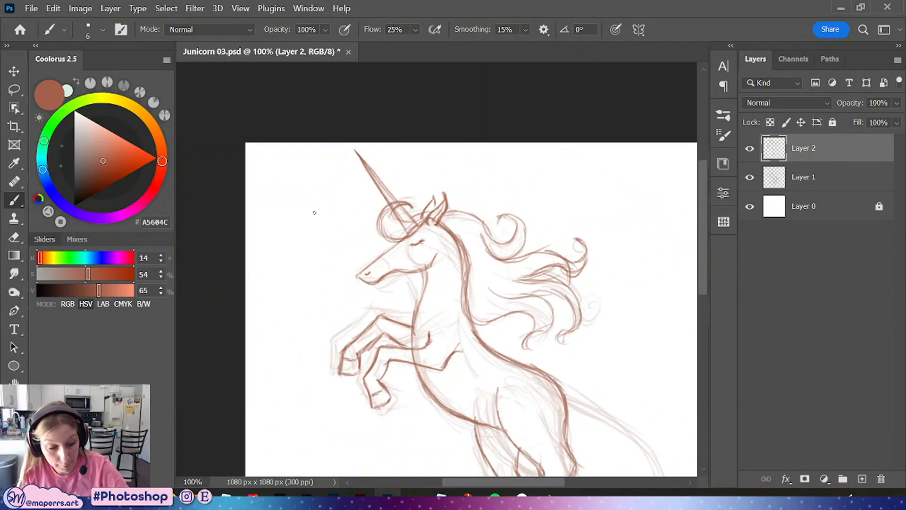
pyautogui.hotkey('ctrl', '-')
pyautogui.hotkey('ctrl', '0')
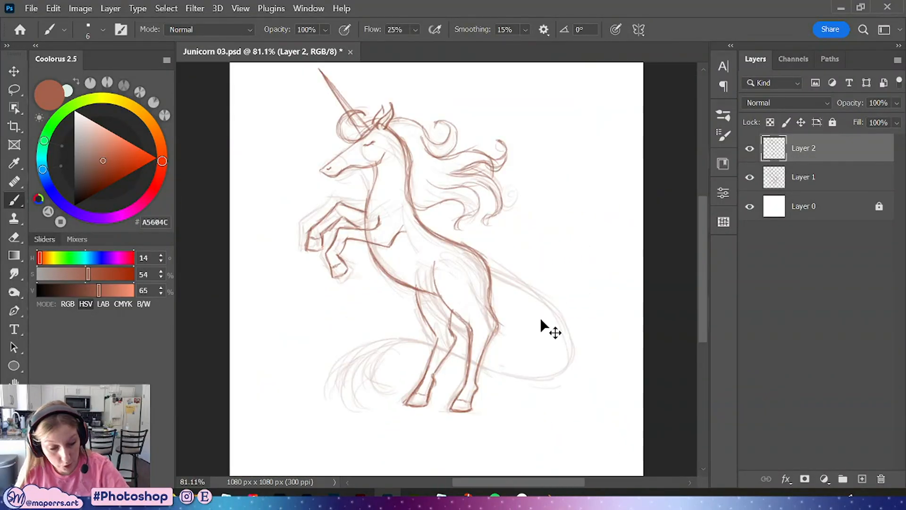
pyautogui.hotkey('ctrl', '+')
pyautogui.moveTo(574, 376); pyautogui.dragTo(524, 324)
pyautogui.moveTo(433, 191)
pyautogui.mouseDown()
pyautogui.moveTo(528, 253)
pyautogui.moveTo(559, 314)
pyautogui.moveTo(541, 339)
pyautogui.mouseUp()
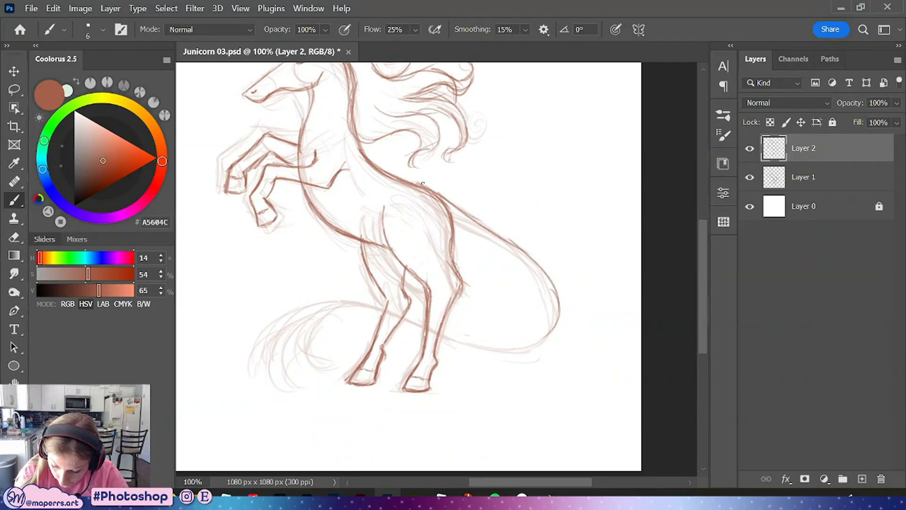
pyautogui.moveTo(422, 183)
pyautogui.mouseDown()
pyautogui.moveTo(482, 233)
pyautogui.moveTo(466, 227)
pyautogui.moveTo(541, 273)
pyautogui.moveTo(498, 243)
pyautogui.moveTo(544, 303)
pyautogui.mouseUp()
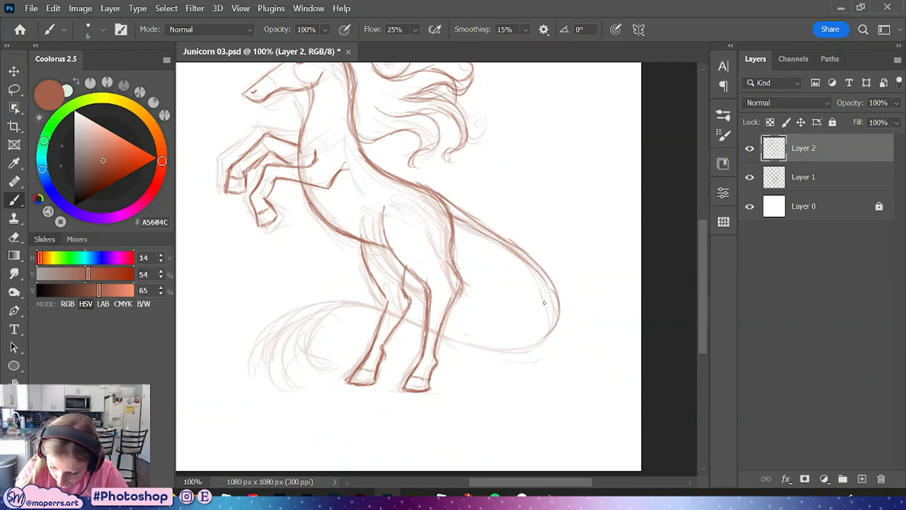
pyautogui.moveTo(538, 267)
pyautogui.mouseDown()
pyautogui.moveTo(555, 311)
pyautogui.moveTo(540, 340)
pyautogui.moveTo(516, 350)
pyautogui.moveTo(439, 336)
pyautogui.moveTo(351, 303)
pyautogui.moveTo(292, 300)
pyautogui.moveTo(300, 304)
pyautogui.moveTo(274, 352)
pyautogui.moveTo(295, 372)
pyautogui.mouseUp()
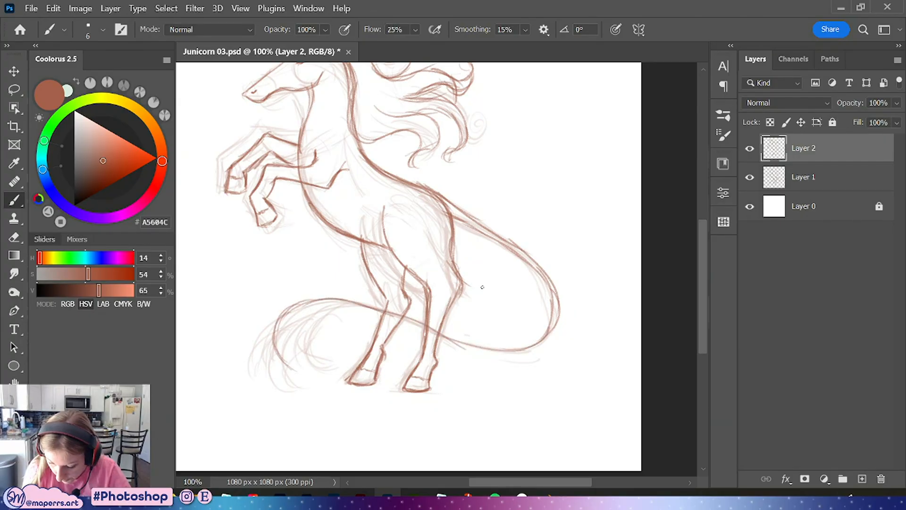
pyautogui.moveTo(553, 299)
pyautogui.mouseDown()
pyautogui.moveTo(540, 340)
pyautogui.moveTo(524, 345)
pyautogui.moveTo(307, 298)
pyautogui.moveTo(383, 305)
pyautogui.moveTo(515, 345)
pyautogui.mouseUp()
pyautogui.moveTo(356, 296)
pyautogui.mouseDown()
pyautogui.moveTo(283, 306)
pyautogui.moveTo(258, 350)
pyautogui.mouseUp()
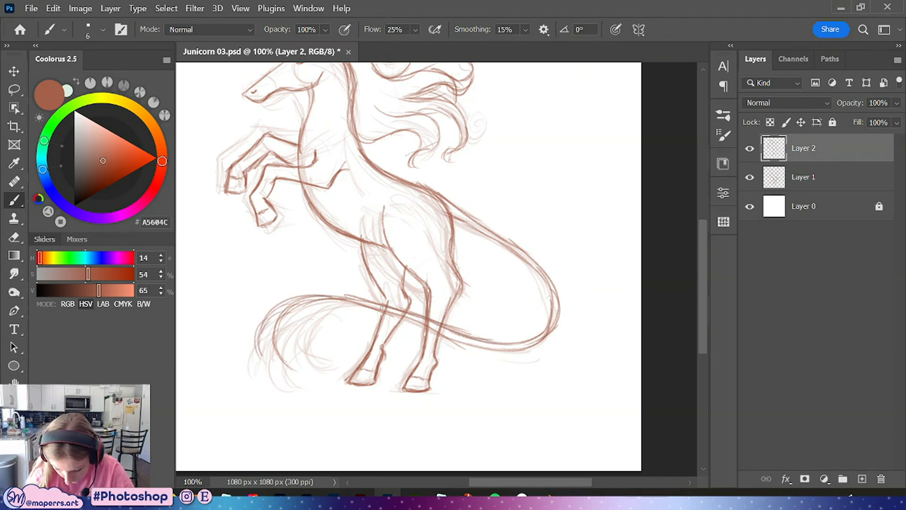
# Line the wispy strands at the tail's end near the ground and save the file
pyautogui.moveTo(369, 313)
pyautogui.mouseDown()
pyautogui.moveTo(354, 341)
pyautogui.moveTo(295, 268)
pyautogui.moveTo(298, 296)
pyautogui.moveTo(309, 296)
pyautogui.moveTo(300, 267)
pyautogui.mouseUp()
pyautogui.moveTo(363, 305)
pyautogui.mouseDown()
pyautogui.moveTo(327, 341)
pyautogui.moveTo(336, 355)
pyautogui.moveTo(326, 382)
pyautogui.mouseUp()
pyautogui.moveTo(271, 349)
pyautogui.mouseDown()
pyautogui.moveTo(306, 372)
pyautogui.moveTo(298, 391)
pyautogui.moveTo(326, 370)
pyautogui.mouseUp()
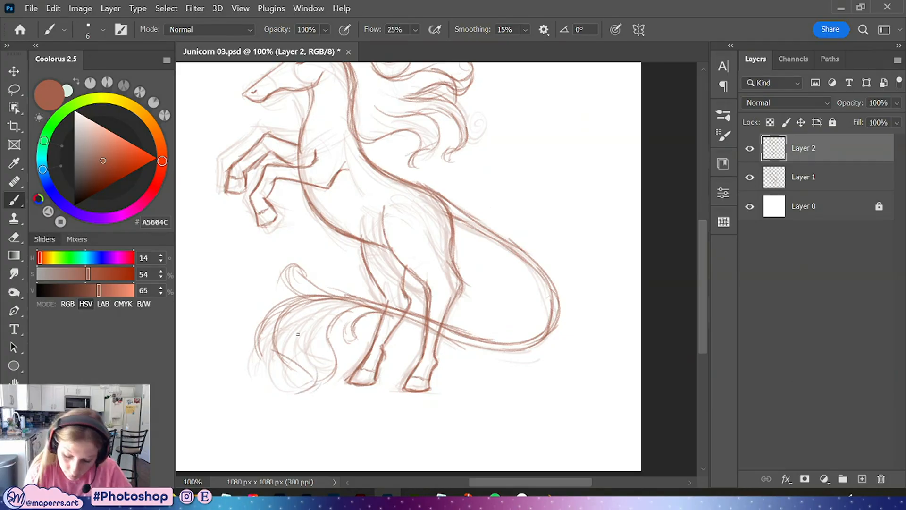
pyautogui.moveTo(259, 335)
pyautogui.mouseDown()
pyautogui.moveTo(278, 377)
pyautogui.moveTo(279, 324)
pyautogui.moveTo(277, 352)
pyautogui.moveTo(309, 380)
pyautogui.moveTo(290, 326)
pyautogui.moveTo(289, 346)
pyautogui.mouseUp()
pyautogui.moveTo(307, 316)
pyautogui.mouseDown()
pyautogui.moveTo(290, 350)
pyautogui.moveTo(306, 360)
pyautogui.mouseUp()
pyautogui.moveTo(316, 313)
pyautogui.mouseDown()
pyautogui.moveTo(310, 351)
pyautogui.moveTo(319, 337)
pyautogui.mouseUp()
pyautogui.moveTo(323, 345)
pyautogui.mouseDown()
pyautogui.moveTo(280, 382)
pyautogui.moveTo(326, 347)
pyautogui.moveTo(300, 388)
pyautogui.mouseUp()
pyautogui.moveTo(373, 309); pyautogui.dragTo(340, 345)
pyautogui.moveTo(360, 313); pyautogui.dragTo(346, 331)
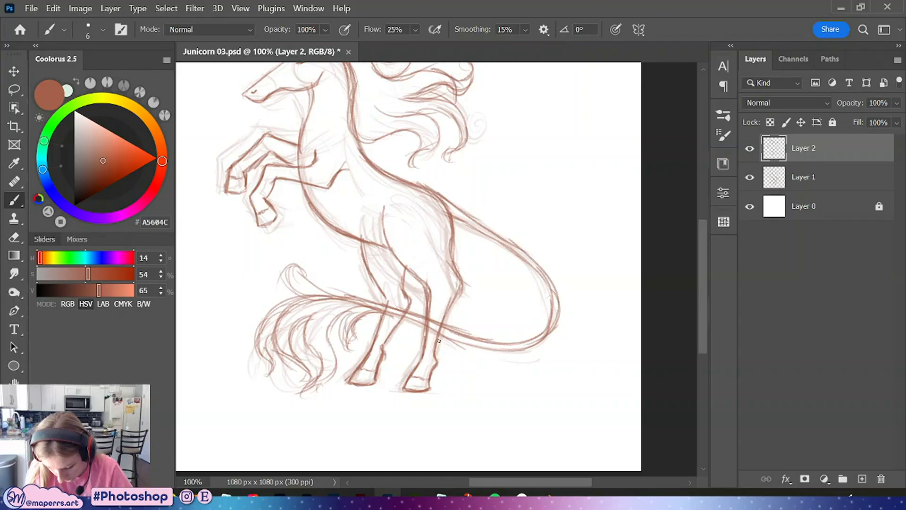
pyautogui.hotkey('ctrl', '-')
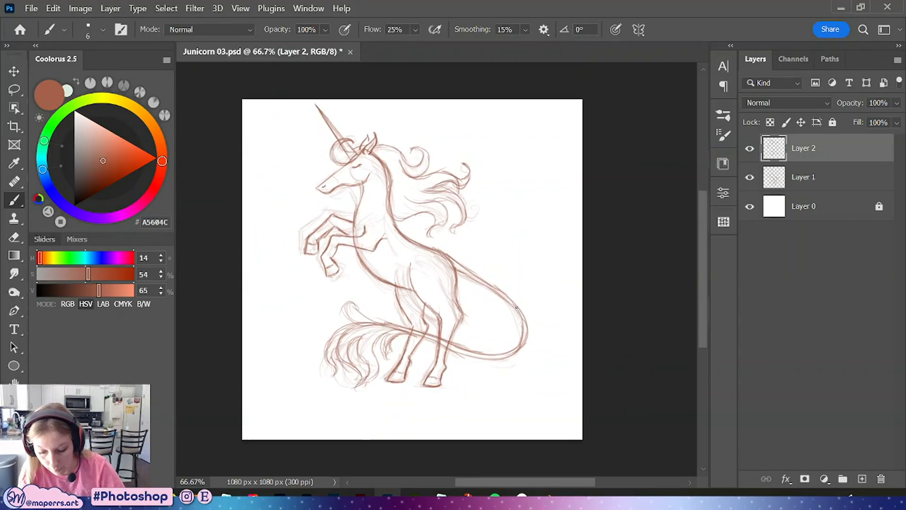
pyautogui.hotkey('ctrl', 's')
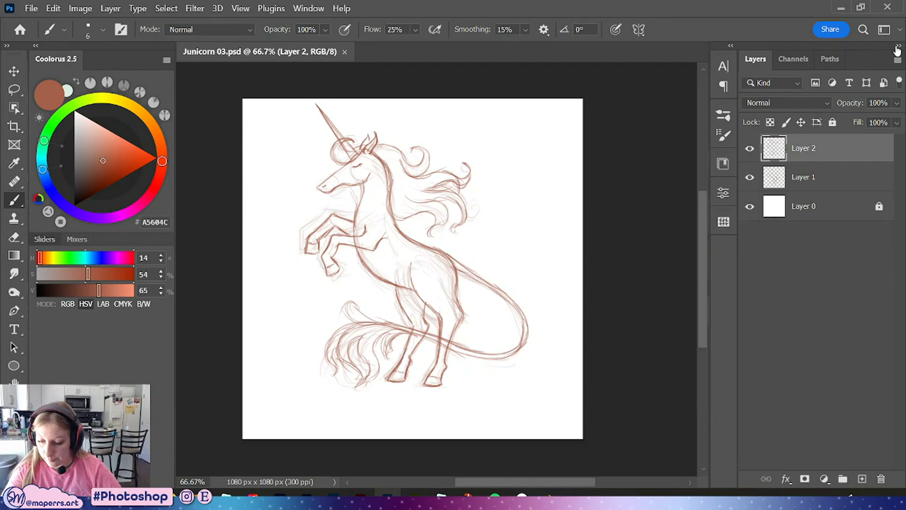
pyautogui.hotkey('ctrl', 't')
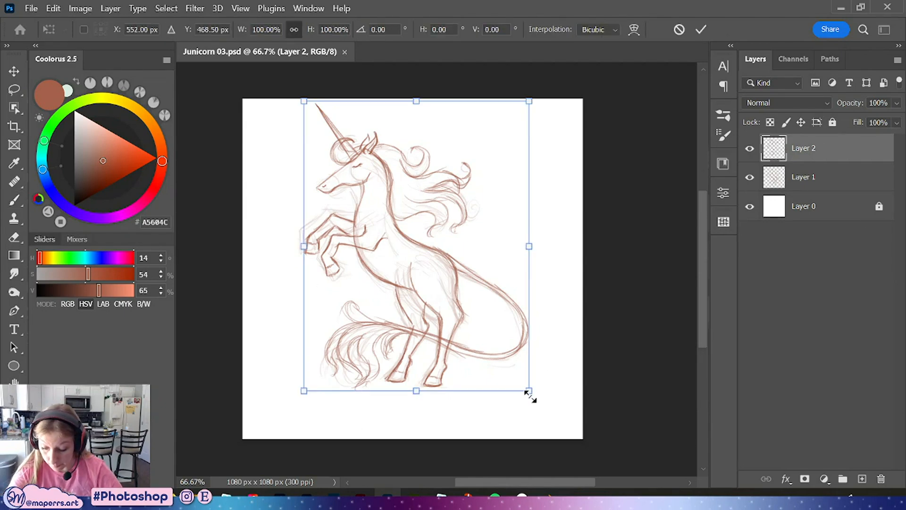
pyautogui.moveTo(530, 393); pyautogui.dragTo(540, 414)
pyautogui.hotkey('ctrl', 'z')
# Group both sketch layers, then scale the group up slightly and nudge it into place
pyautogui.keyDown('shift'); pyautogui.click(819, 178); pyautogui.keyUp('shift')
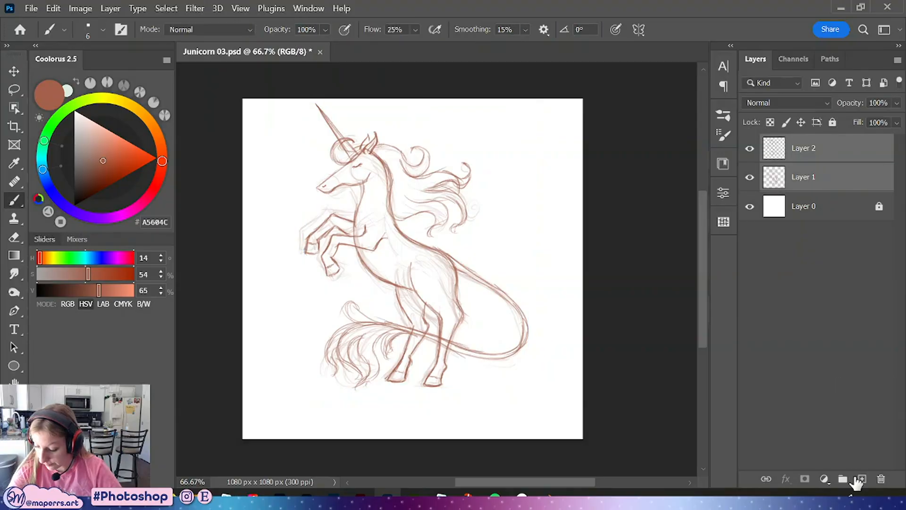
pyautogui.click(842, 478)
pyautogui.hotkey('ctrl', 't')
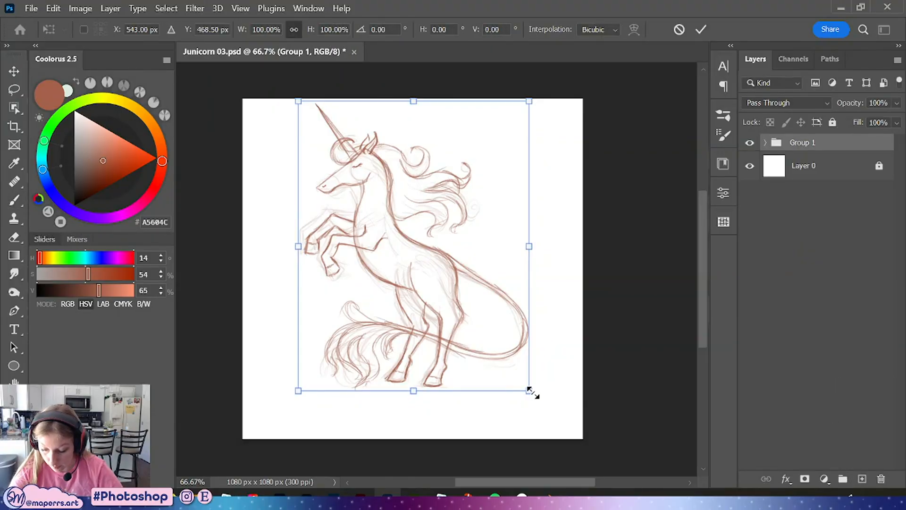
pyautogui.moveTo(529, 393); pyautogui.dragTo(552, 435)
pyautogui.moveTo(475, 296); pyautogui.dragTo(463, 299)
pyautogui.click(700, 31)
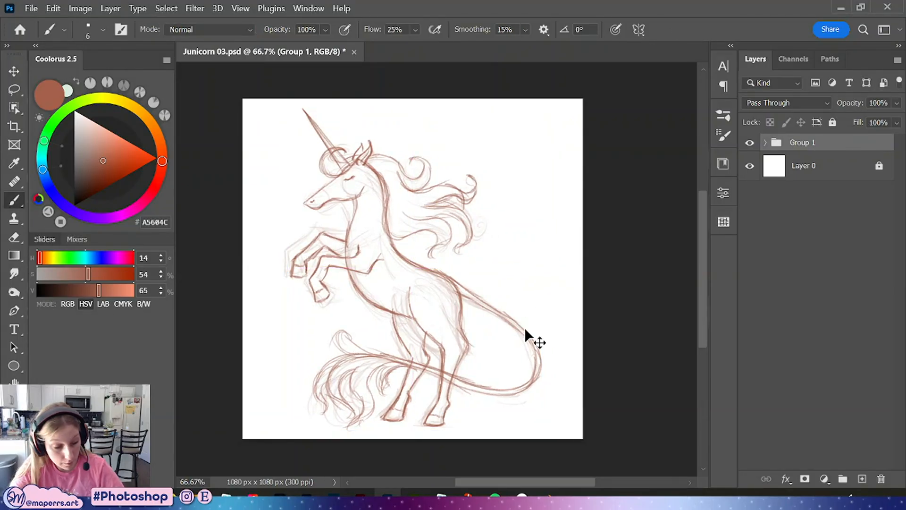
# Save the file and quick-export it as Junicorn 03.png into the Sketches folder inside Junicorn Art
pyautogui.hotkey('ctrl', 's')
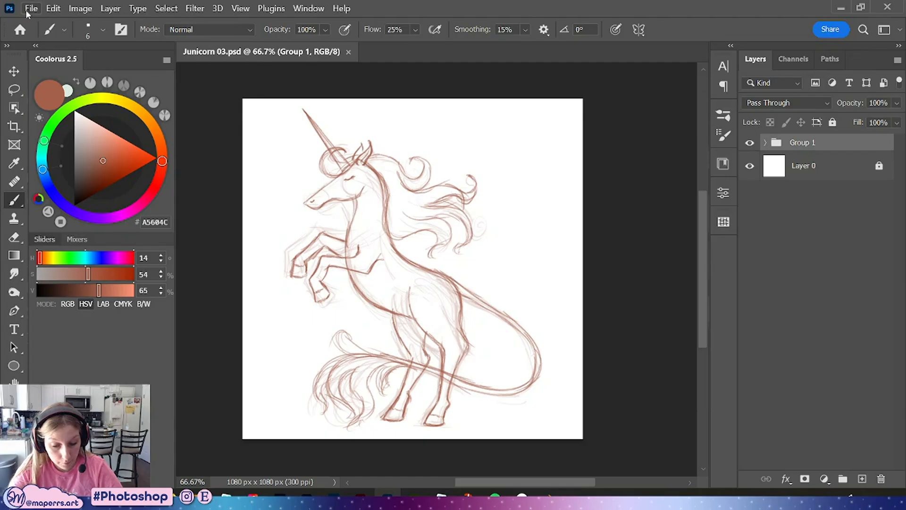
pyautogui.click(32, 9)
pyautogui.moveTo(52, 223)
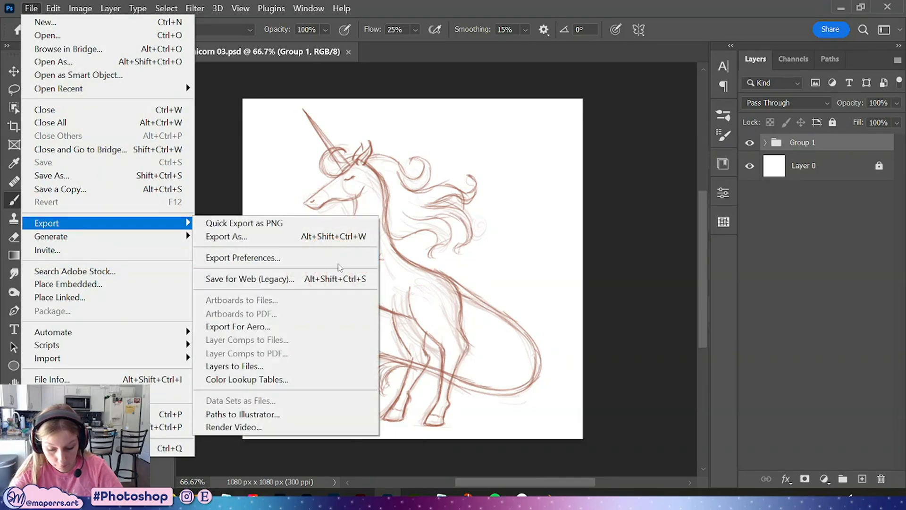
pyautogui.click(212, 222)
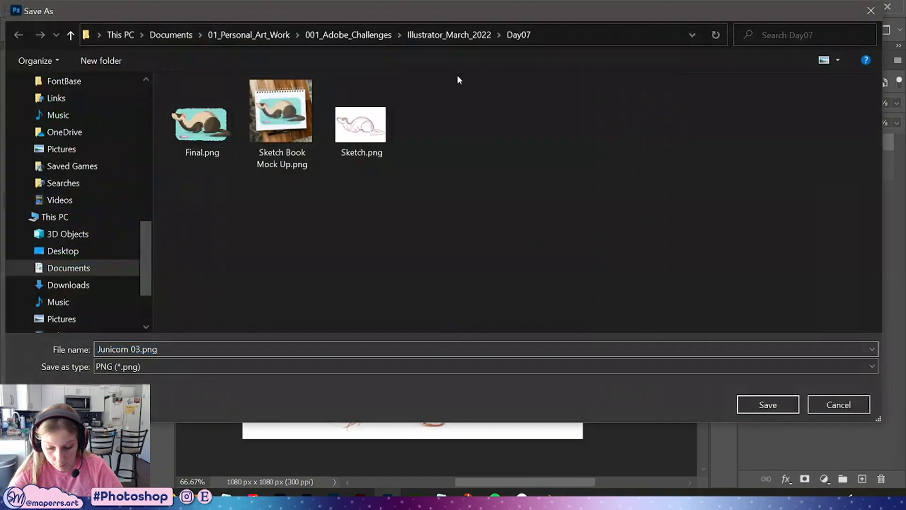
pyautogui.click(263, 36)
pyautogui.click(171, 34)
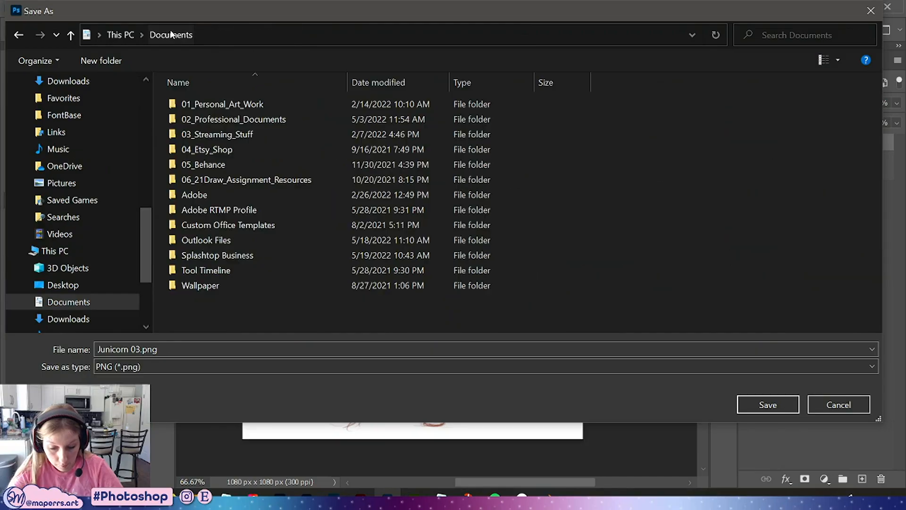
pyautogui.doubleClick(198, 165)
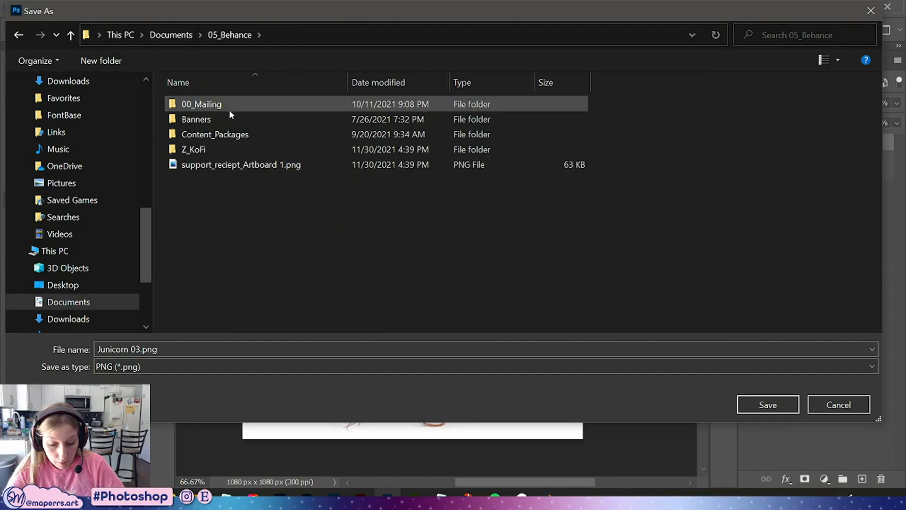
pyautogui.doubleClick(213, 134)
pyautogui.doubleClick(202, 105)
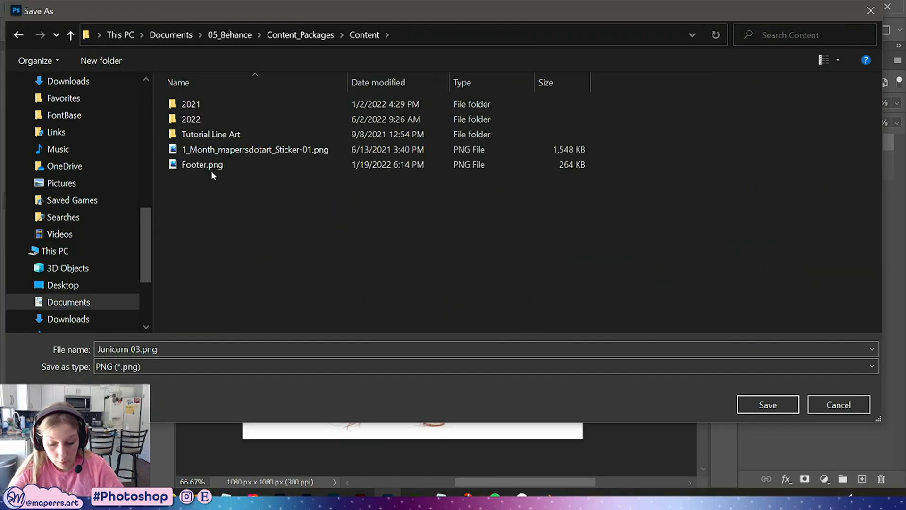
pyautogui.click(205, 120)
pyautogui.doubleClick(205, 120)
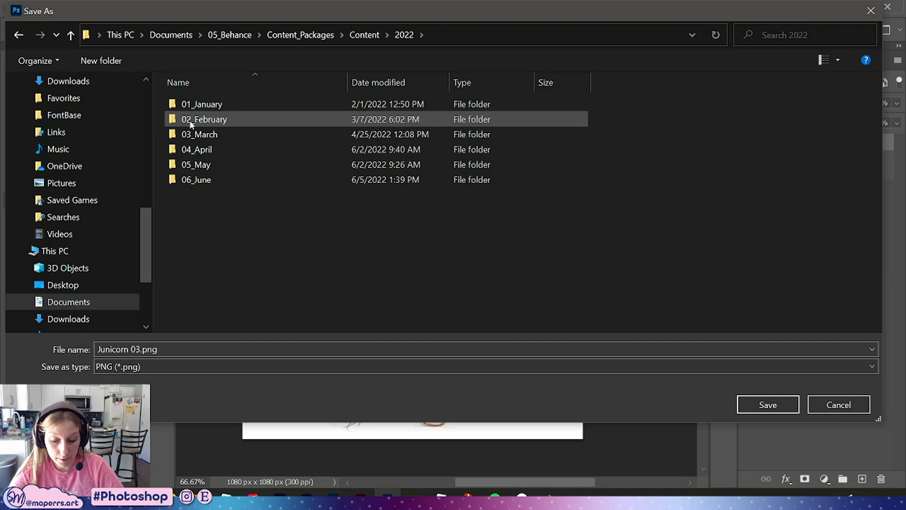
pyautogui.click(208, 149)
pyautogui.doubleClick(211, 179)
pyautogui.click(220, 107)
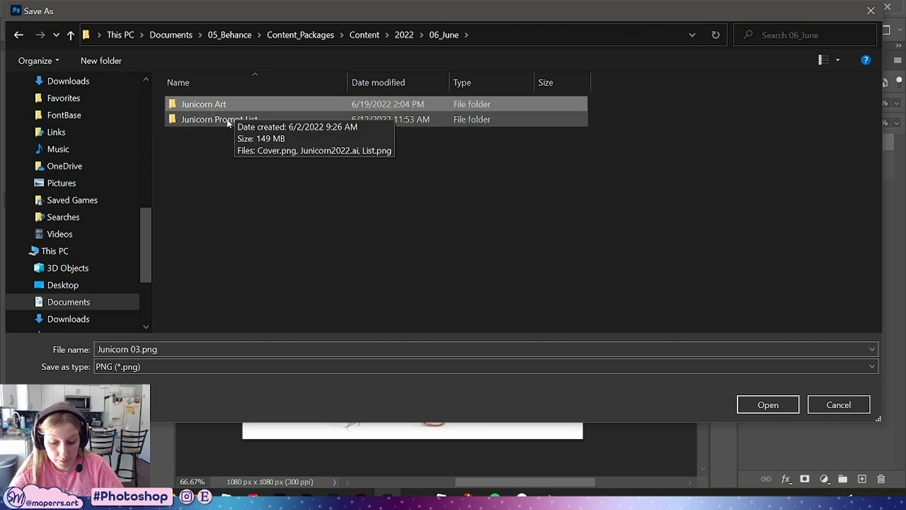
pyautogui.doubleClick(226, 104)
pyautogui.click(236, 121)
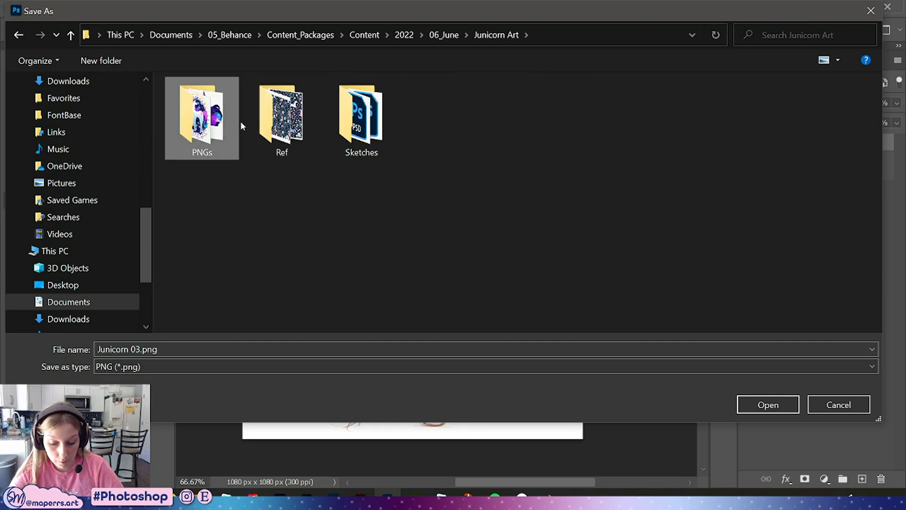
pyautogui.doubleClick(361, 118)
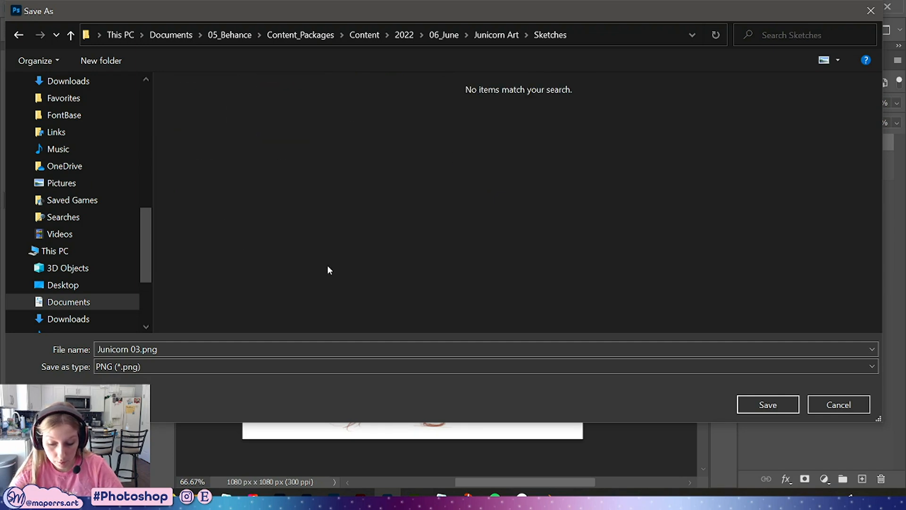
pyautogui.click(767, 404)
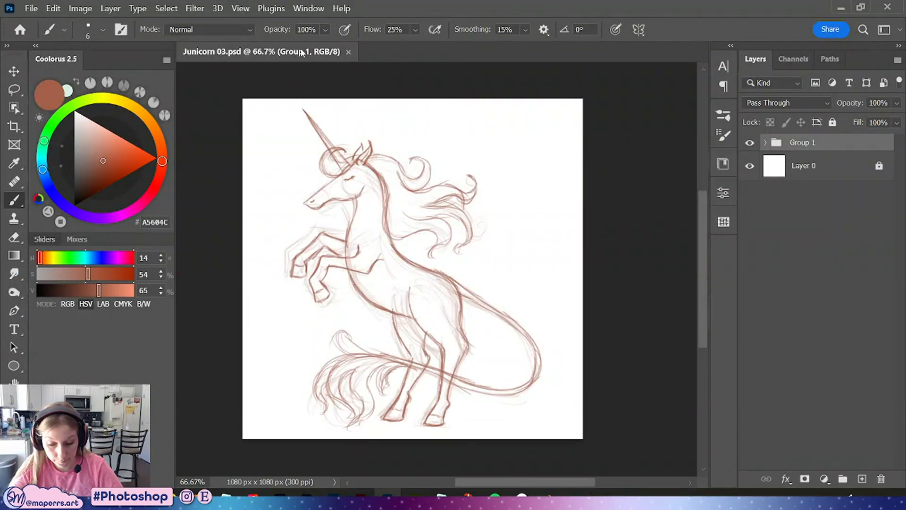
# Close the document and switch to Illustrator's Junicorn01 Traditional file, maximizing its window
pyautogui.hotkey('ctrl', 'w')
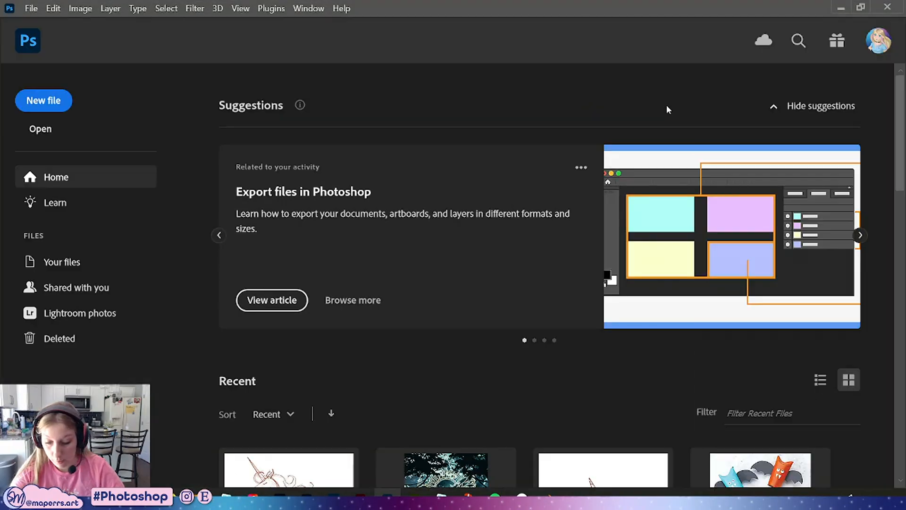
pyautogui.click(841, 8)
pyautogui.click(360, 495)
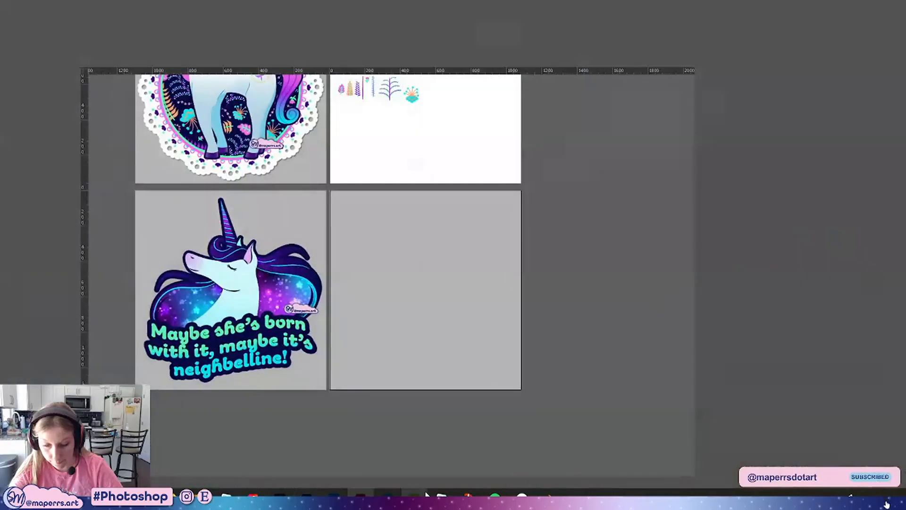
pyautogui.doubleClick(511, 17)
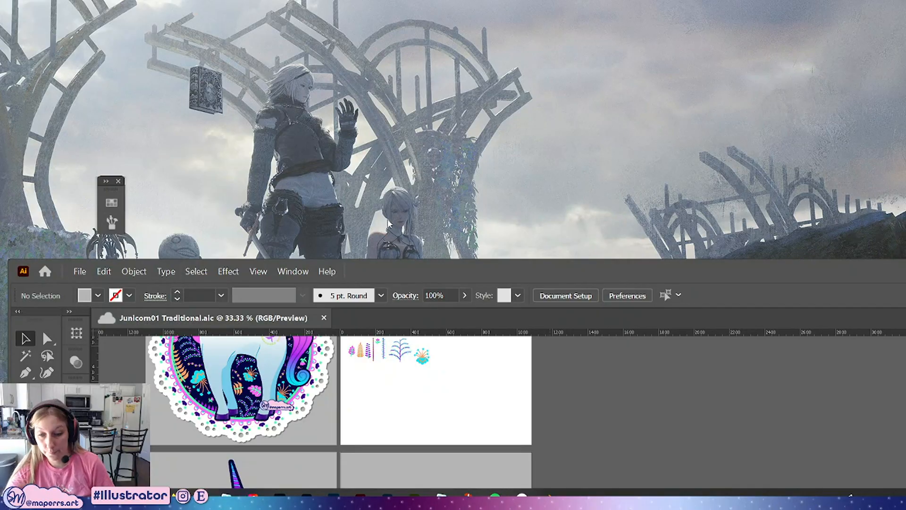
pyautogui.doubleClick(541, 271)
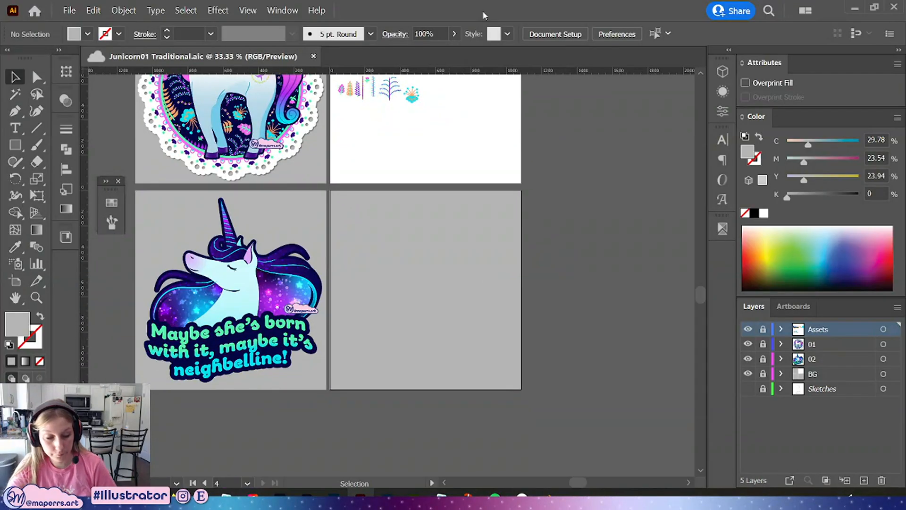
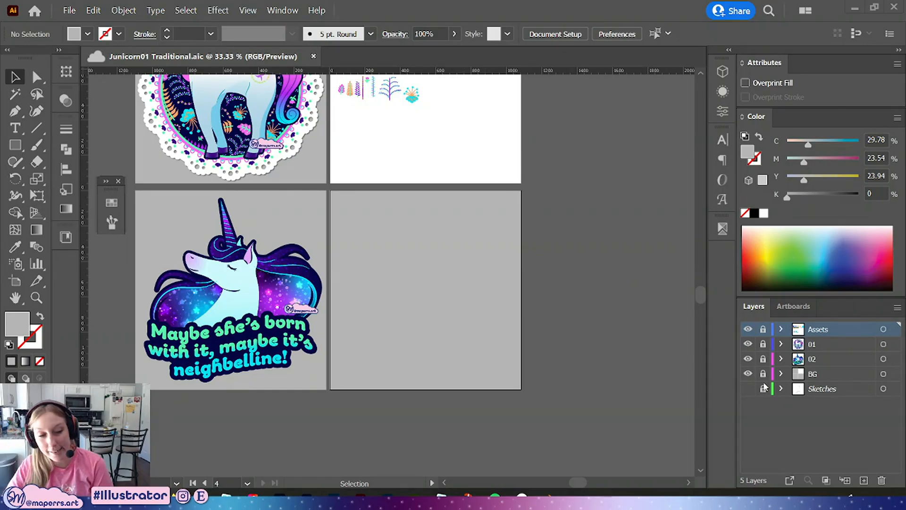
# Hide the BG layer, show the Sketches layer, and save the file
pyautogui.click(748, 374)
pyautogui.click(782, 389)
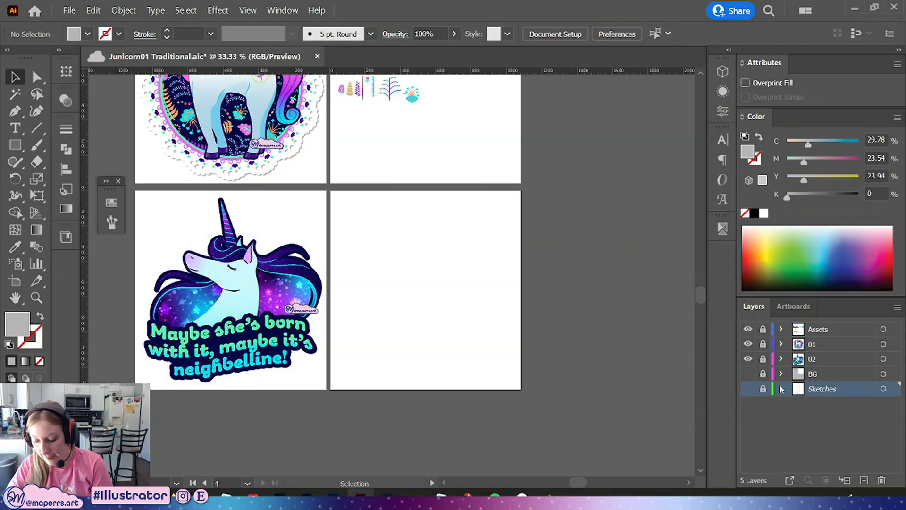
pyautogui.click(747, 389)
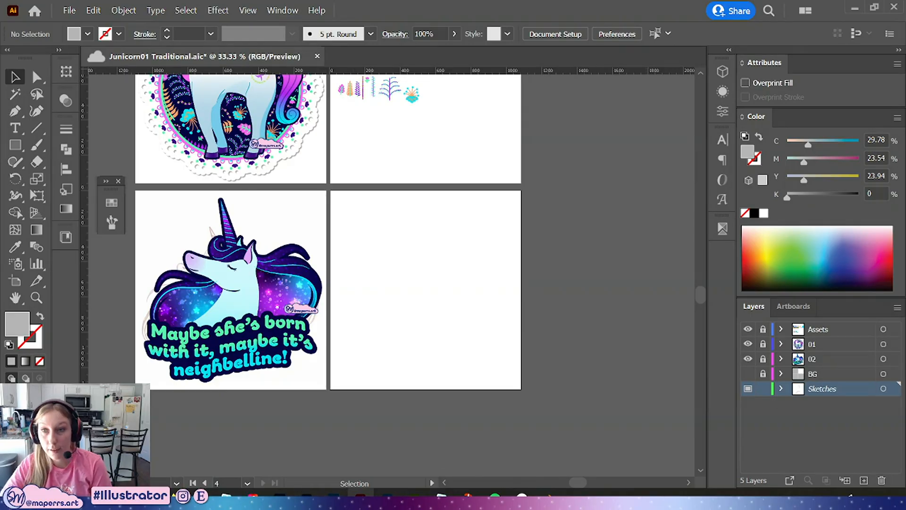
pyautogui.hotkey('ctrl', 's')
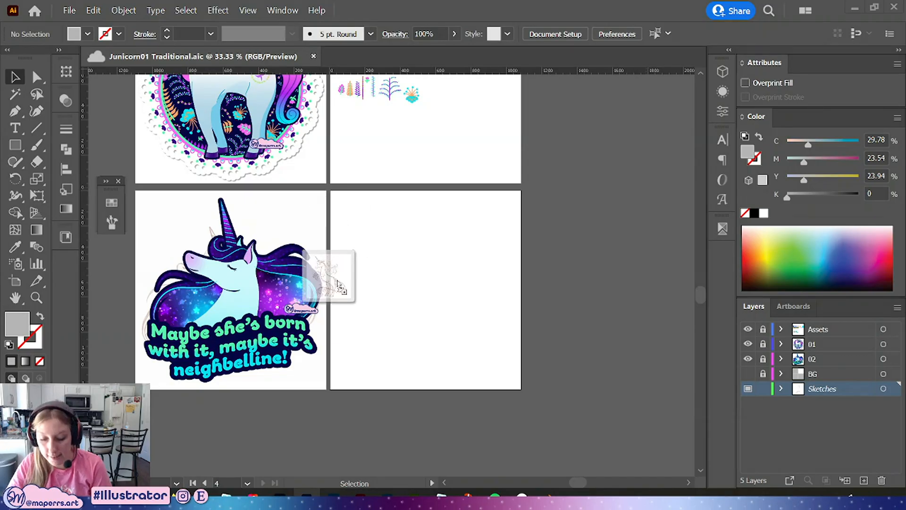
# Place Junicorn 03.png on the empty fourth artboard and center it horizontally and vertically
pyautogui.moveTo(329, 277); pyautogui.dragTo(439, 279)
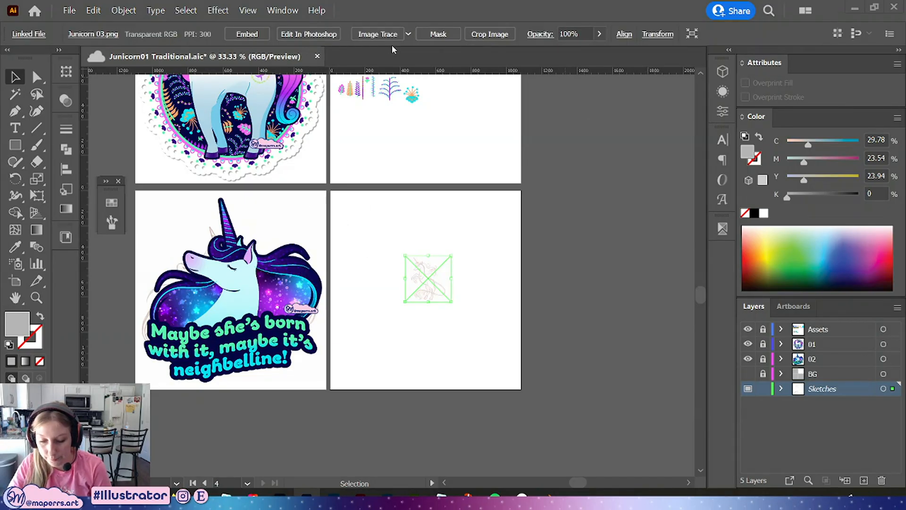
pyautogui.click(624, 34)
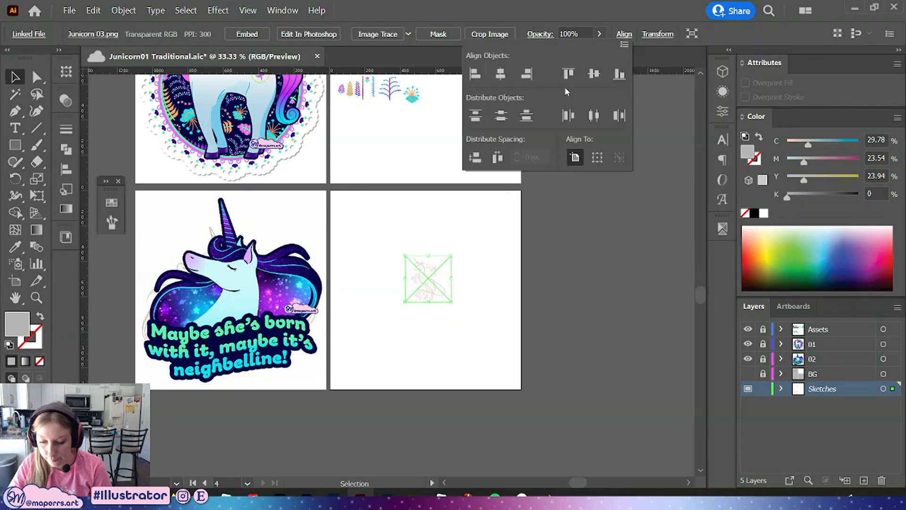
pyautogui.click(500, 73)
pyautogui.click(594, 73)
pyautogui.click(612, 6)
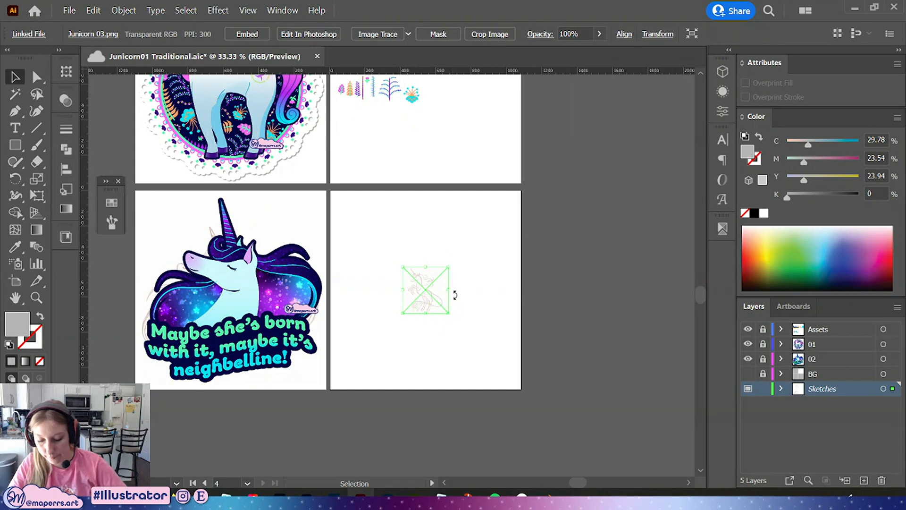
# Scale the placed sketch up to fill the fourth artboard, re-center it, and save
pyautogui.moveTo(451, 291); pyautogui.dragTo(522, 286)
pyautogui.click(602, 77)
pyautogui.click(488, 288)
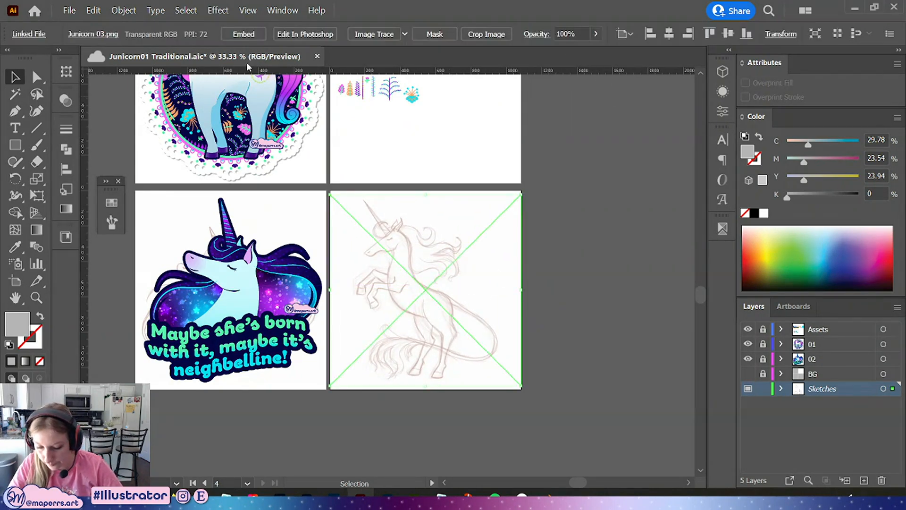
pyautogui.click(597, 246)
pyautogui.hotkey('ctrl', 's')
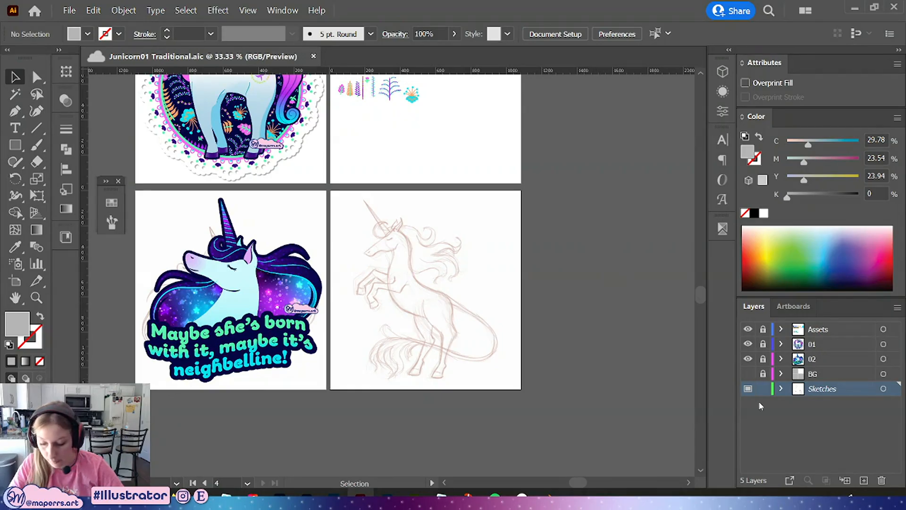
# Lock the Sketches layer, add a new layer above BG named 03, and save
pyautogui.click(761, 388)
pyautogui.click(816, 371)
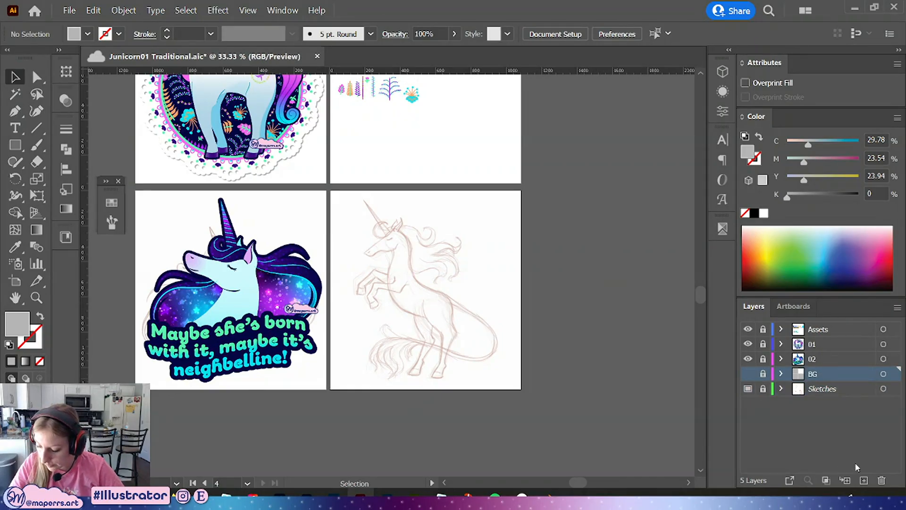
pyautogui.click(864, 479)
pyautogui.write('03')
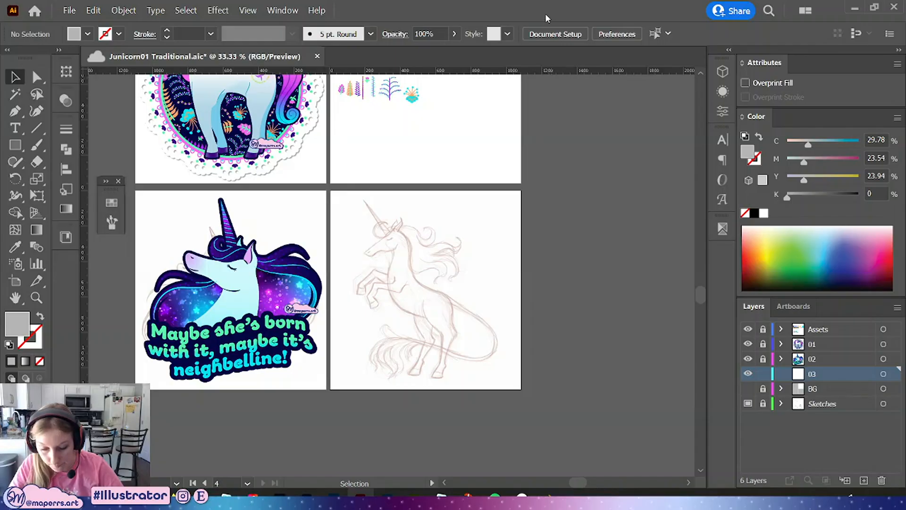
pyautogui.hotkey('ctrl', 's')
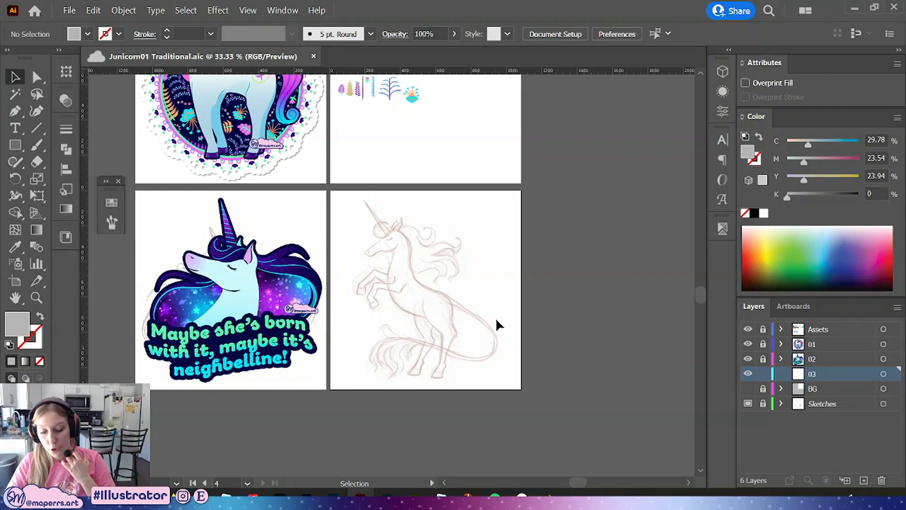
# Add another new layer and move it beneath layer 03
pyautogui.scroll(5, 517, 309)
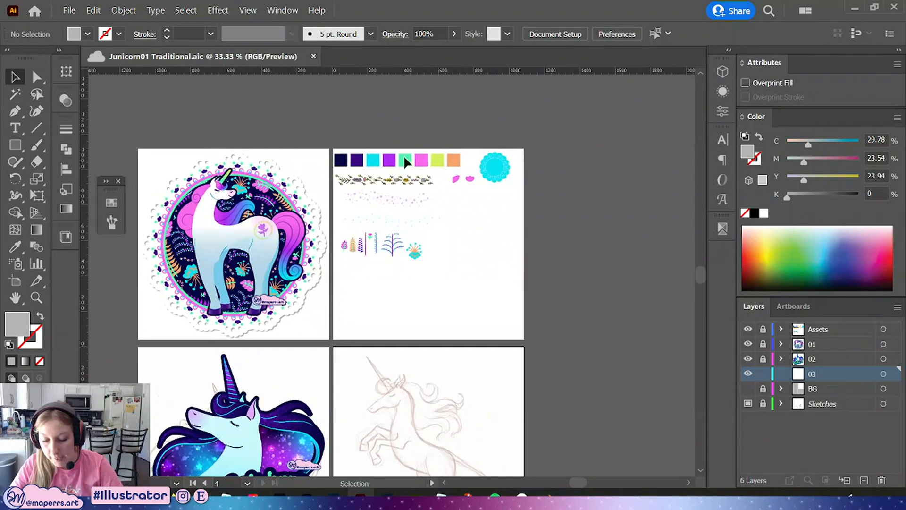
pyautogui.moveTo(556, 324); pyautogui.dragTo(585, 245)
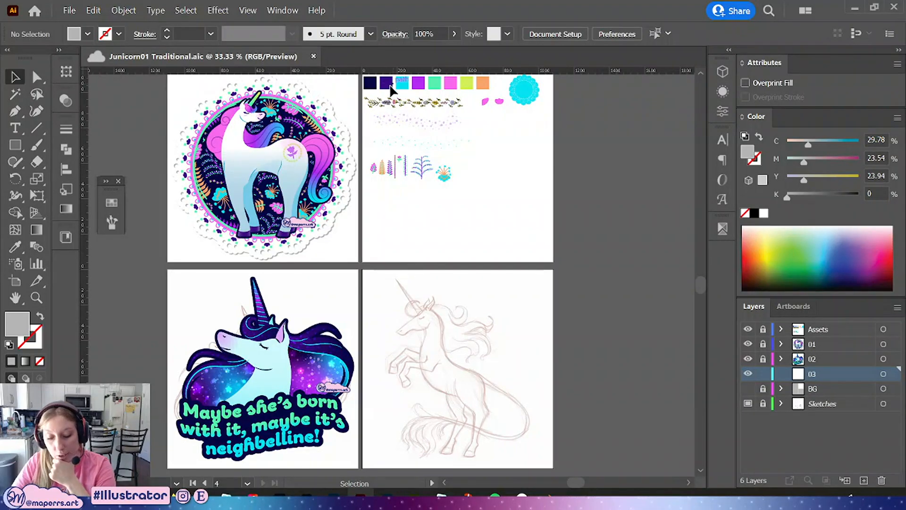
pyautogui.scroll(-3, 506, 313)
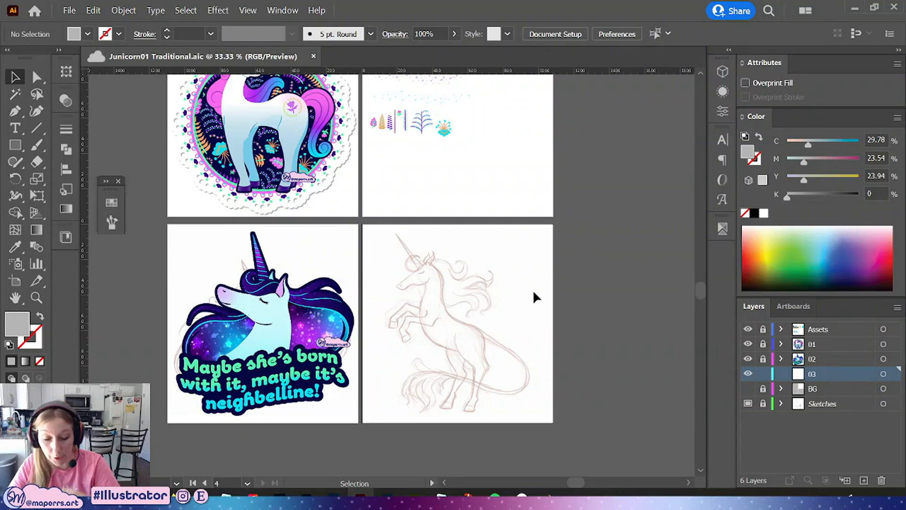
pyautogui.hotkey('ctrl', '+')
pyautogui.moveTo(633, 367); pyautogui.dragTo(557, 270)
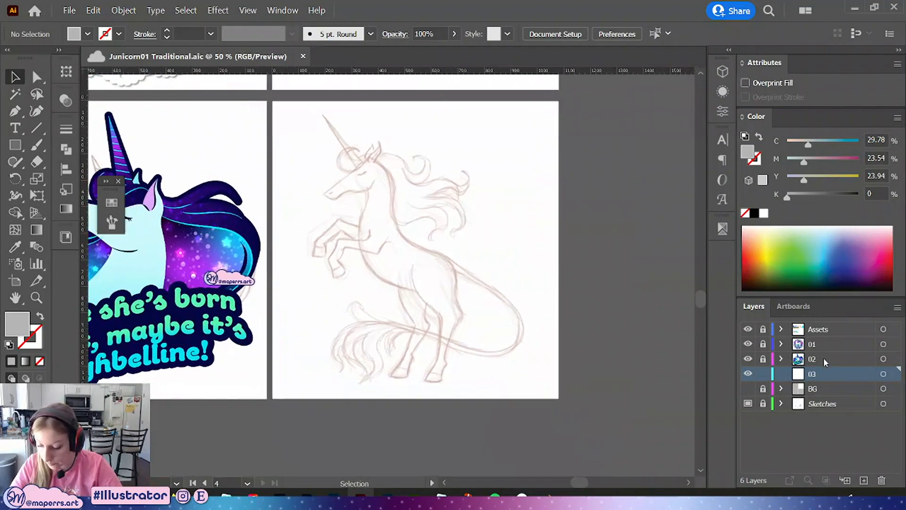
pyautogui.click(863, 480)
pyautogui.moveTo(837, 374); pyautogui.dragTo(839, 396)
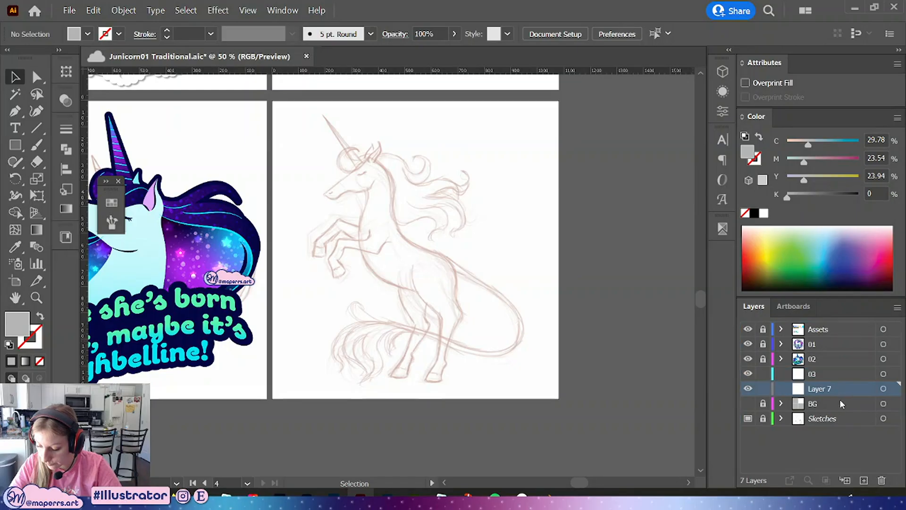
# Draw a circle over the unicorn sketch with the Ellipse tool on the new layer
pyautogui.moveTo(15, 145); pyautogui.dragTo(71, 178)
pyautogui.moveTo(315, 129)
pyautogui.mouseDown()
pyautogui.moveTo(433, 265)
pyautogui.moveTo(384, 228)
pyautogui.moveTo(414, 228)
pyautogui.mouseUp()
pyautogui.click(14, 77)
pyautogui.moveTo(308, 133); pyautogui.dragTo(409, 255)
# Center the circle on the artboard and enlarge it to fill the artboard's height
pyautogui.click(558, 34)
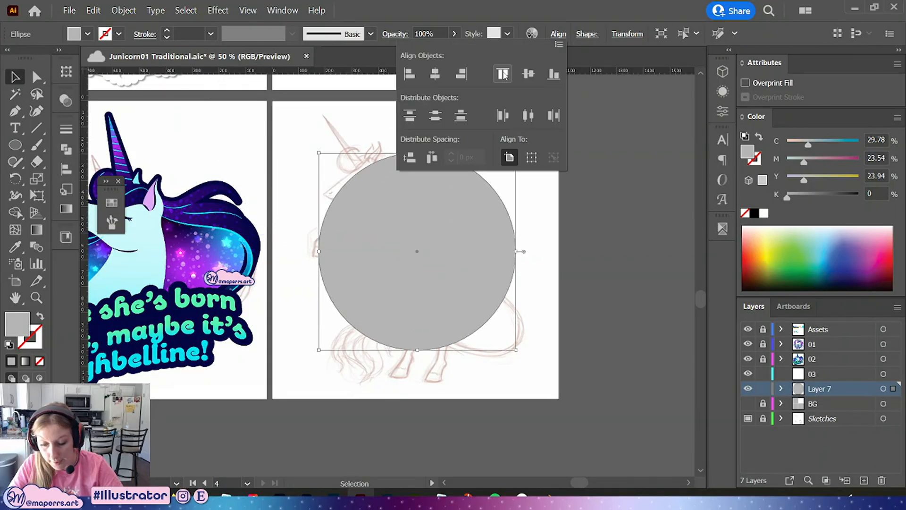
pyautogui.click(528, 73)
pyautogui.click(434, 73)
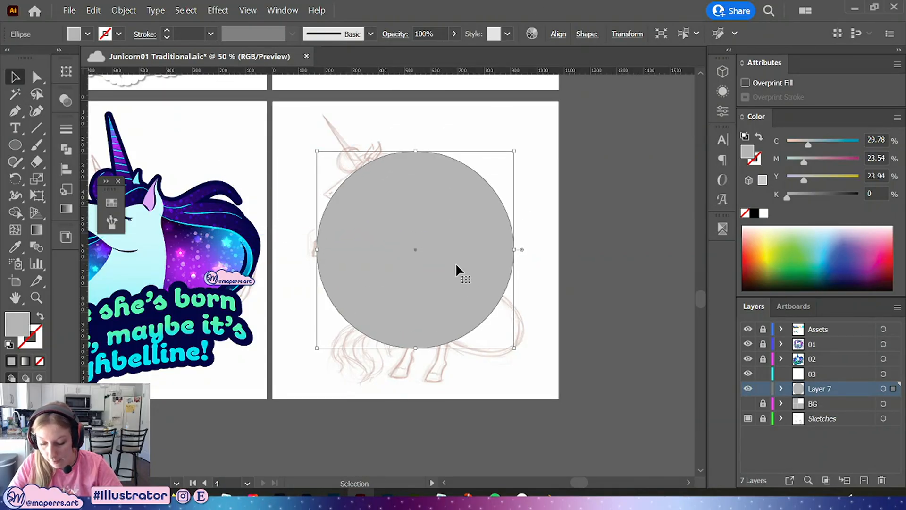
pyautogui.moveTo(415, 347); pyautogui.dragTo(421, 390)
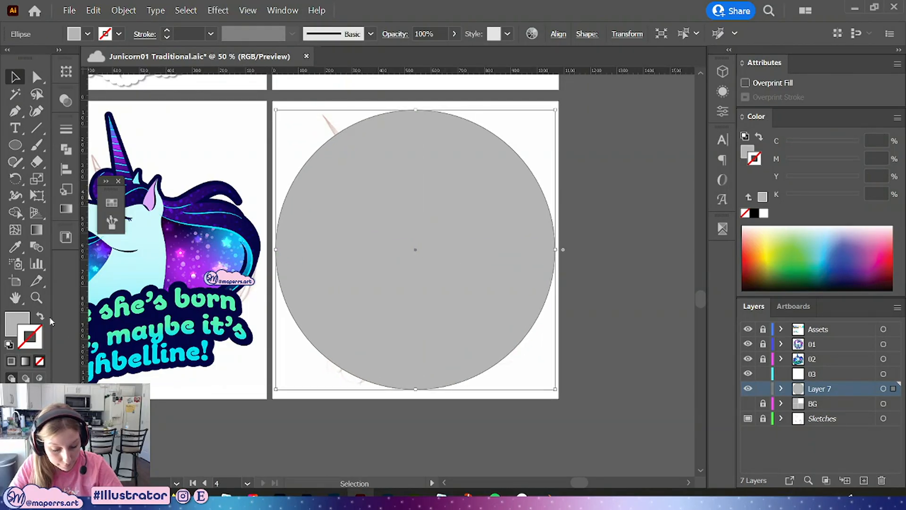
# Fill the circle with the dark navy swatch
pyautogui.click(112, 202)
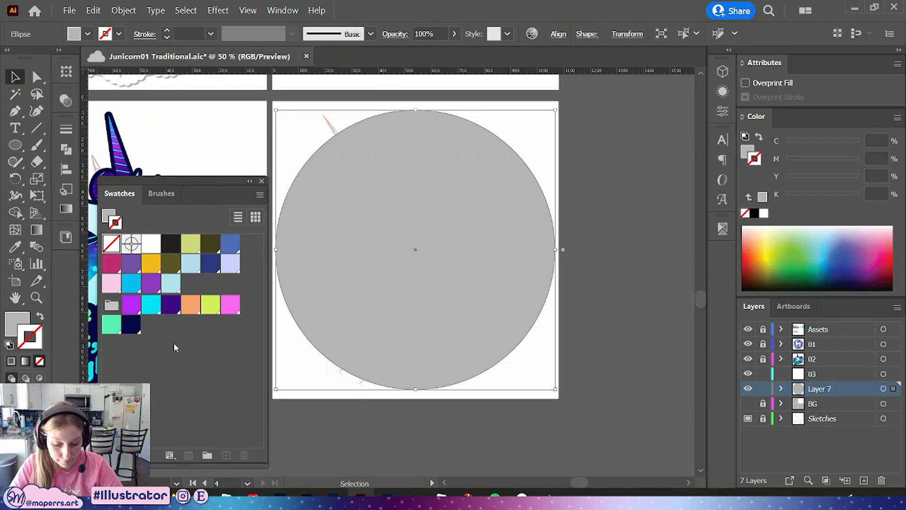
pyautogui.click(23, 323)
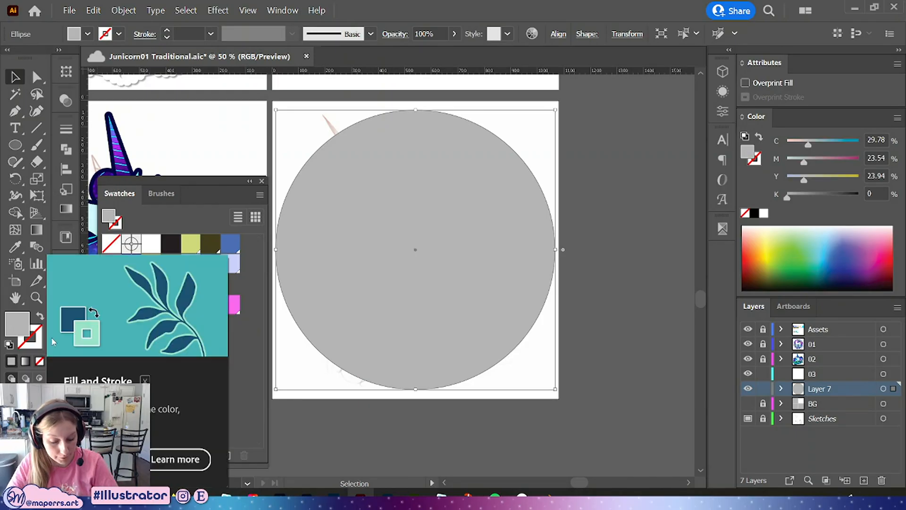
pyautogui.click(129, 326)
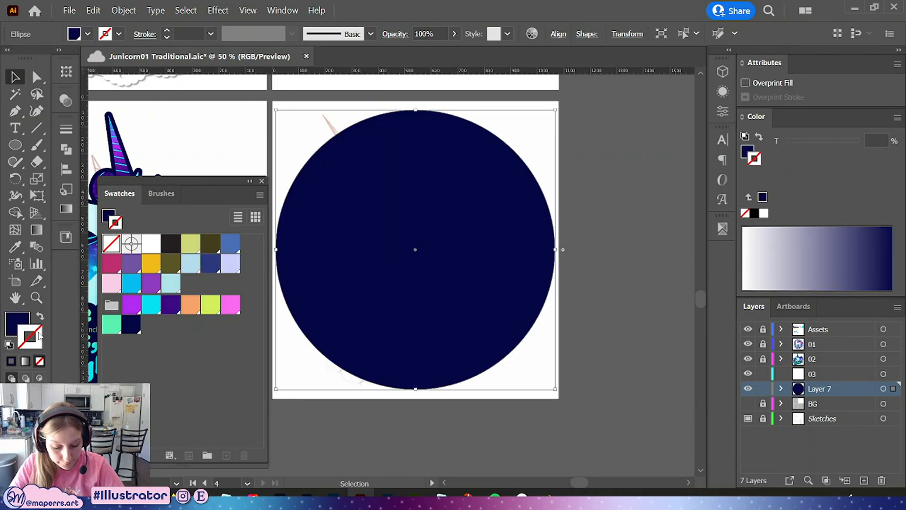
# Give the circle a cyan stroke of 10 pt
pyautogui.press('x')
pyautogui.click(152, 307)
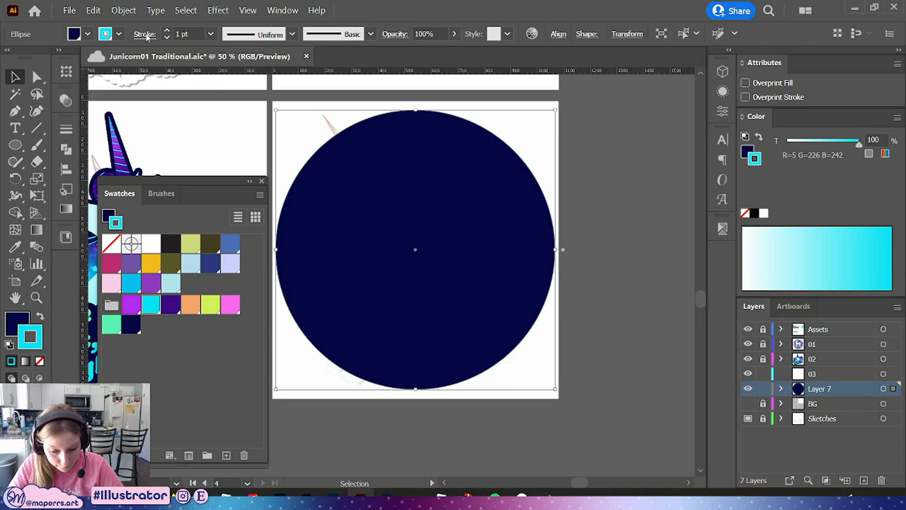
pyautogui.click(188, 34)
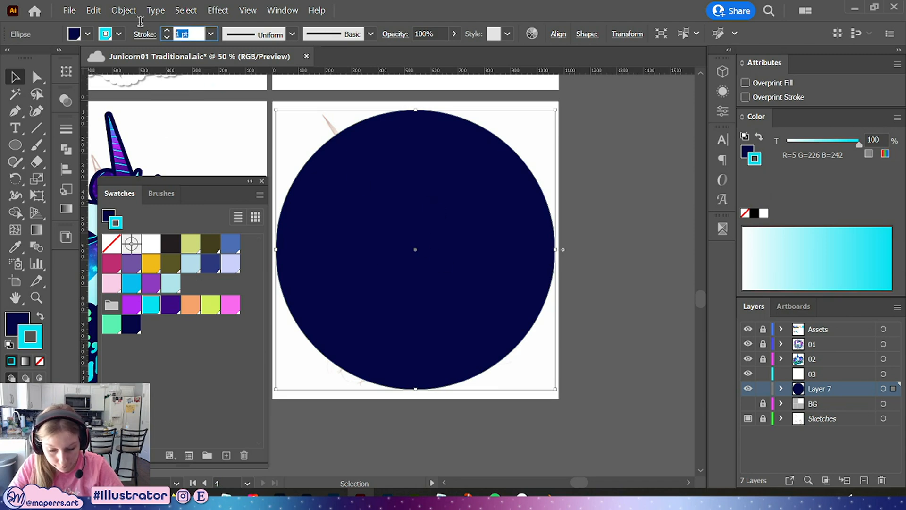
pyautogui.write('10')
pyautogui.press('Return')
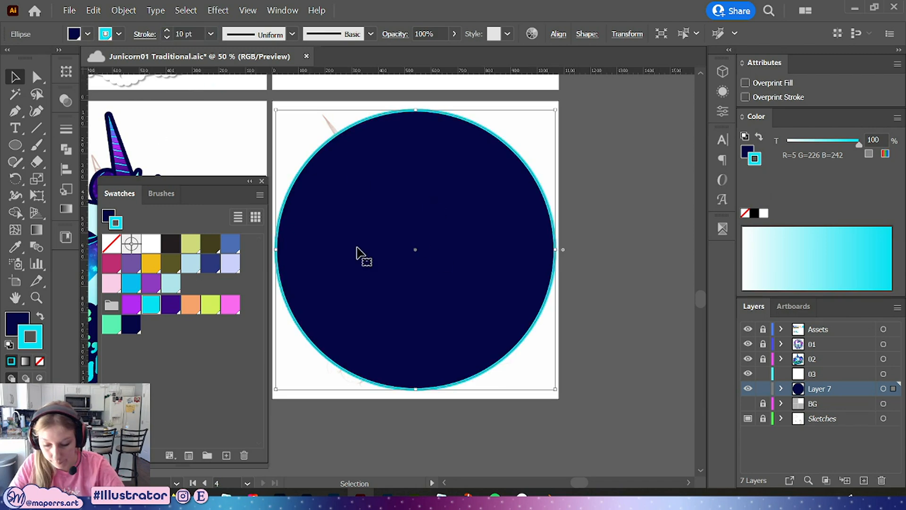
# Make a second circle narrowed from its left edge inside the first, offset toward the right
pyautogui.click(606, 220)
pyautogui.click(250, 182)
pyautogui.click(441, 243)
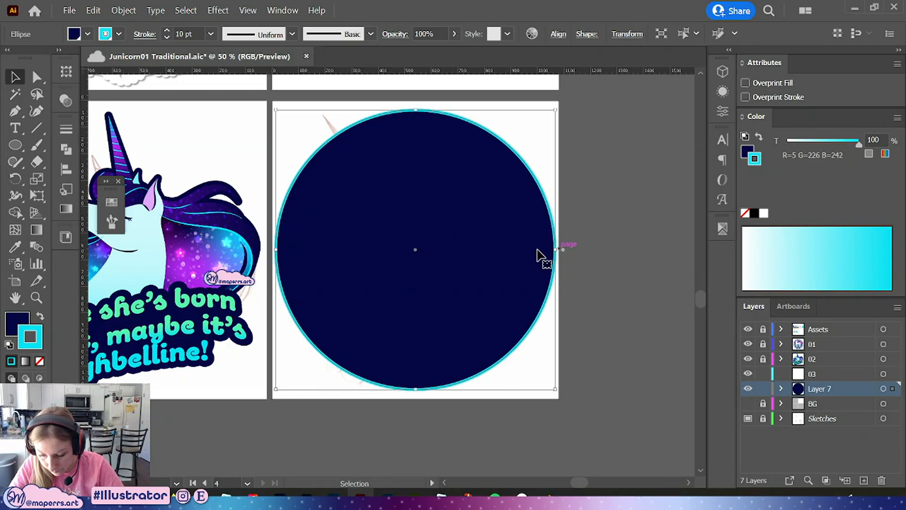
pyautogui.moveTo(276, 250)
pyautogui.mouseDown()
pyautogui.moveTo(301, 250)
pyautogui.moveTo(293, 249)
pyautogui.mouseUp()
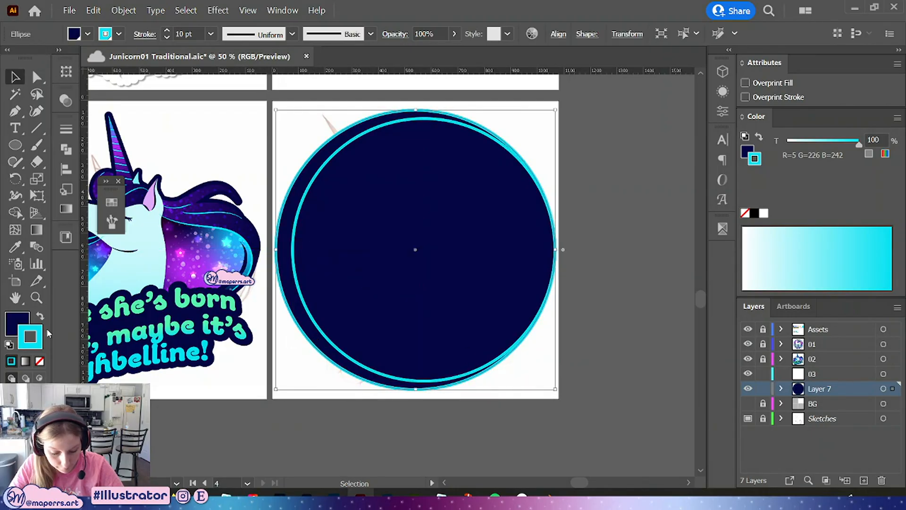
pyautogui.click(31, 320)
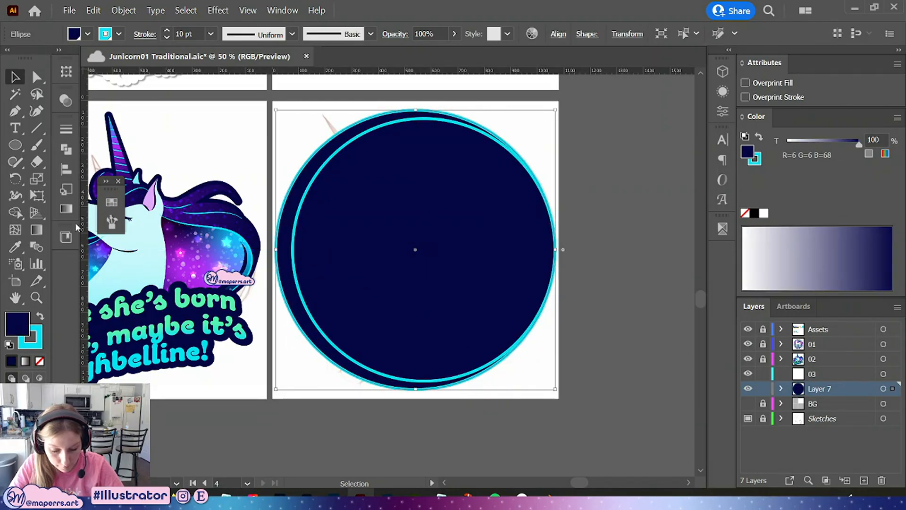
pyautogui.click(111, 202)
pyautogui.click(179, 306)
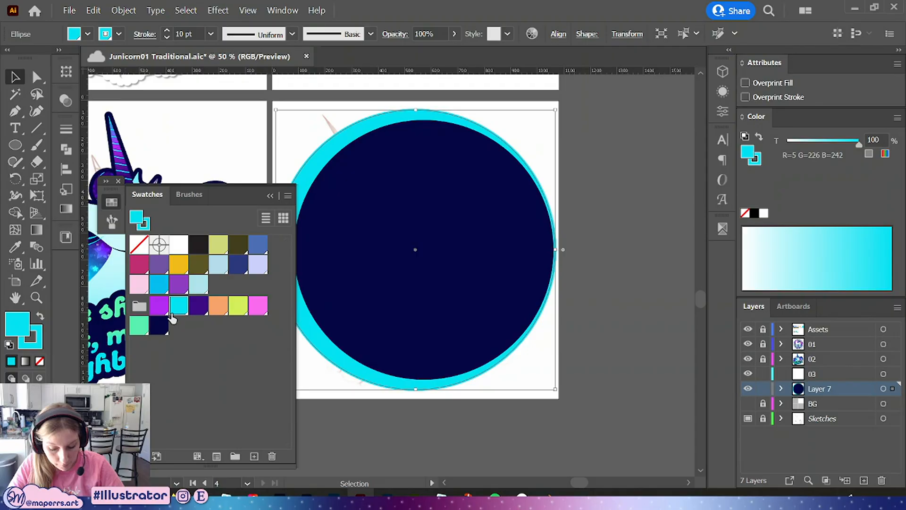
pyautogui.click(410, 423)
pyautogui.click(317, 174)
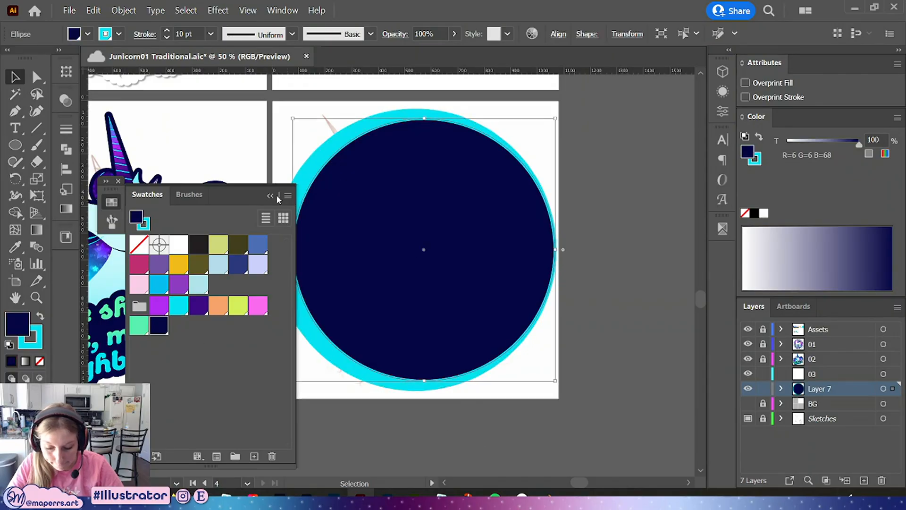
pyautogui.click(303, 180)
pyautogui.click(159, 326)
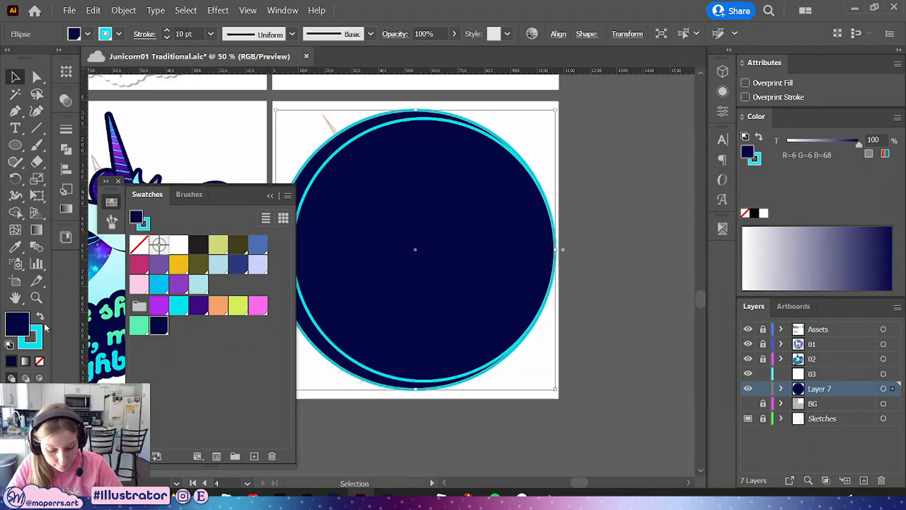
# Swap the outer circle's colors to a cyan fill with a navy stroke, forming a crescent behind the inner circle
pyautogui.click(40, 316)
pyautogui.click(269, 196)
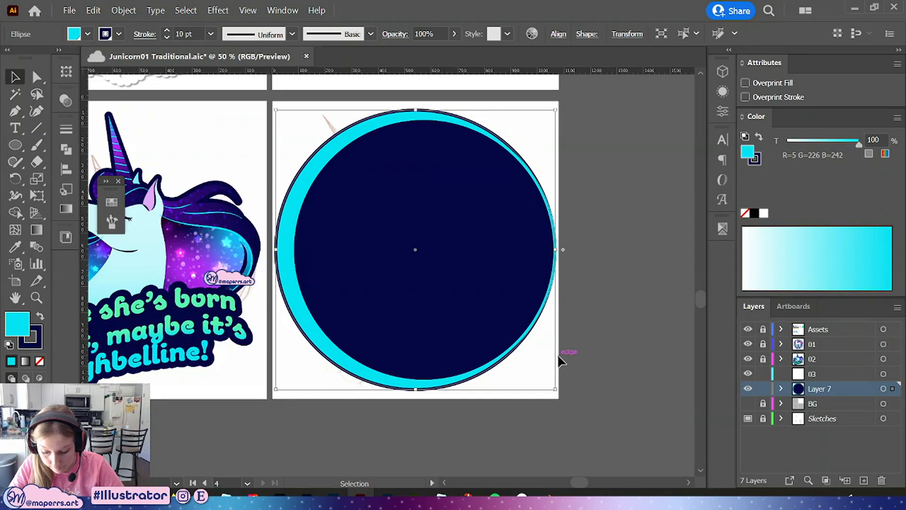
pyautogui.click(556, 352)
pyautogui.click(469, 276)
pyautogui.click(359, 375)
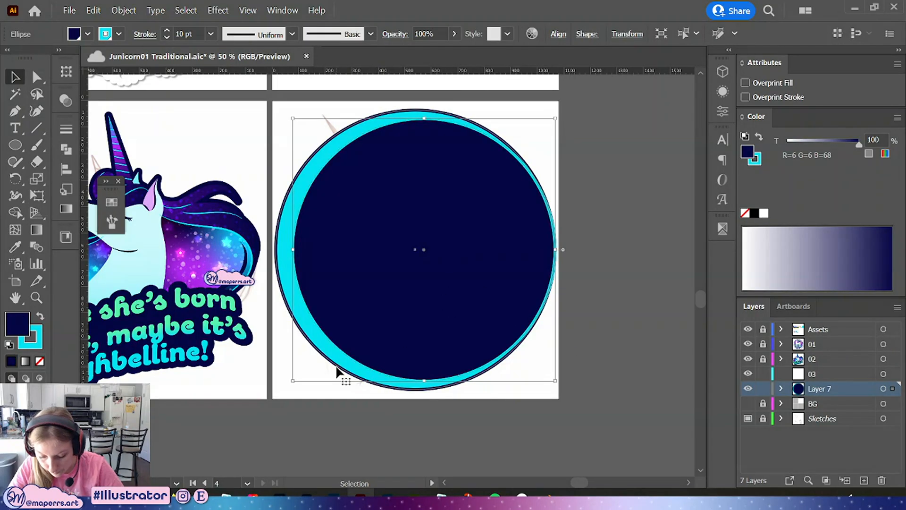
pyautogui.hotkey('shift', 'x')
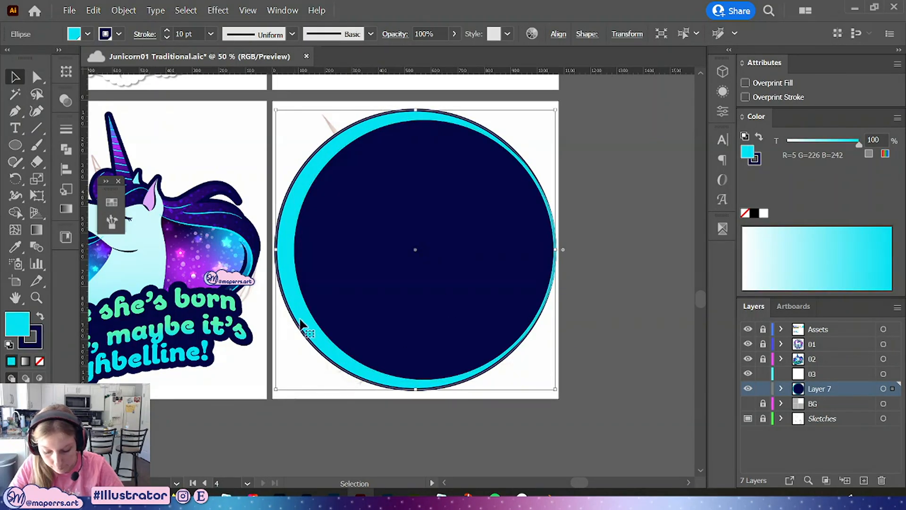
pyautogui.keyDown('shift'); pyautogui.click(463, 267); pyautogui.keyUp('shift')
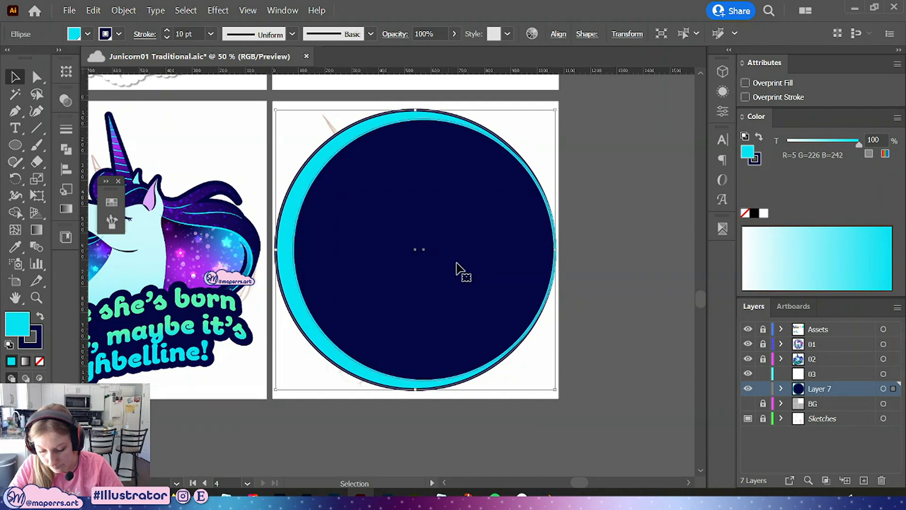
# Pull the inner circle's right edge in slightly, then swap the copied circle to cyan fill with navy stroke and send it to the back
pyautogui.moveTo(555, 250); pyautogui.dragTo(542, 252)
pyautogui.click(461, 284)
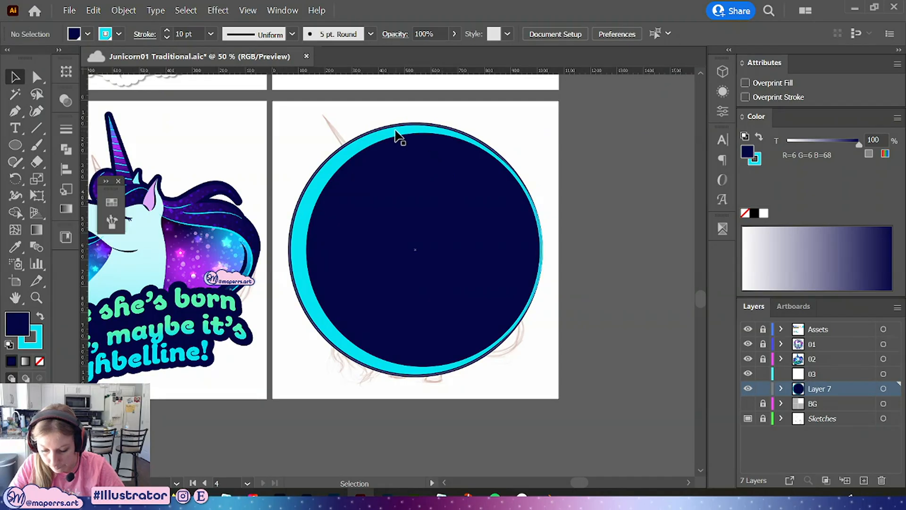
pyautogui.hotkey('shift', 'x')
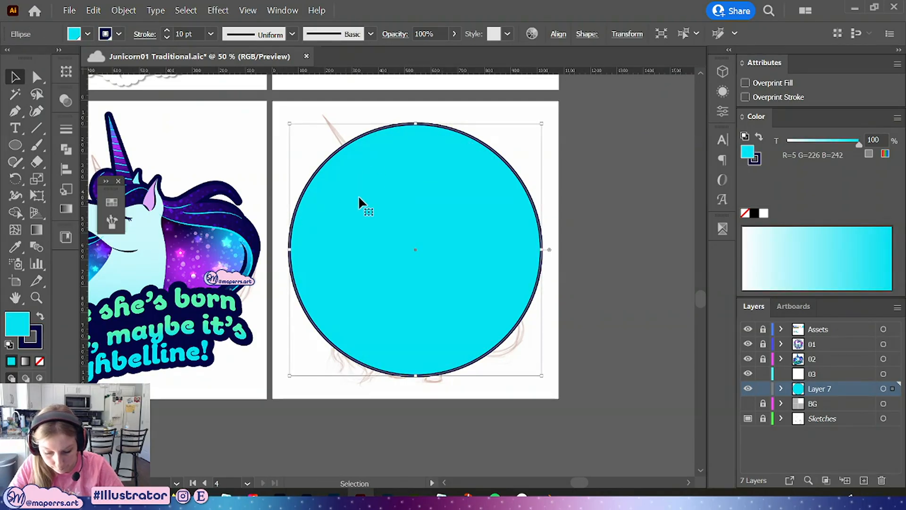
pyautogui.rightClick(372, 188)
pyautogui.moveTo(409, 423)
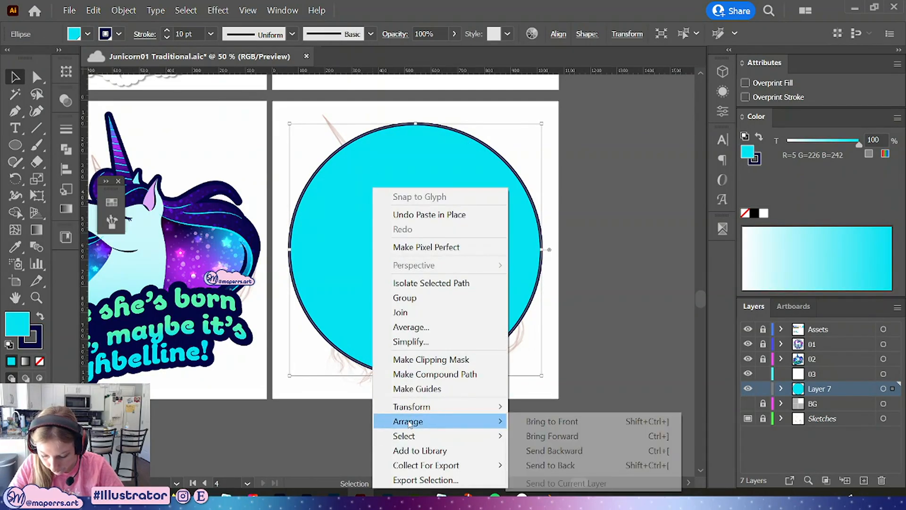
pyautogui.click(542, 466)
pyautogui.hotkey('ctrl', 'shift', 'a')
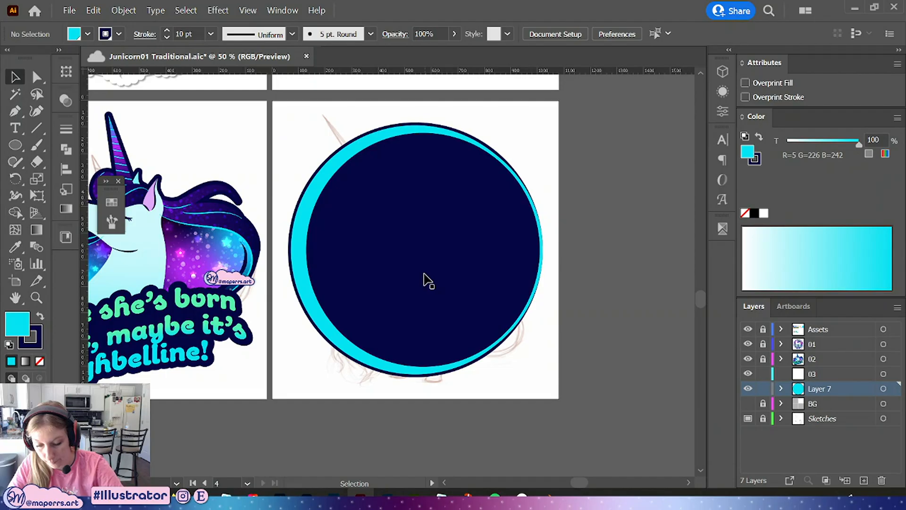
# Add a second stroke to the outer circle, move it below the fill, and color it cyan
pyautogui.click(305, 195)
pyautogui.click(722, 91)
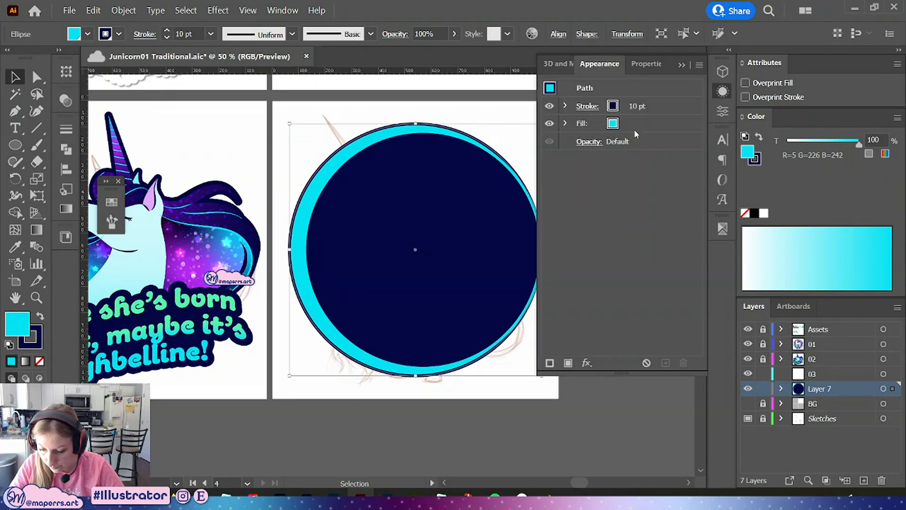
pyautogui.click(550, 363)
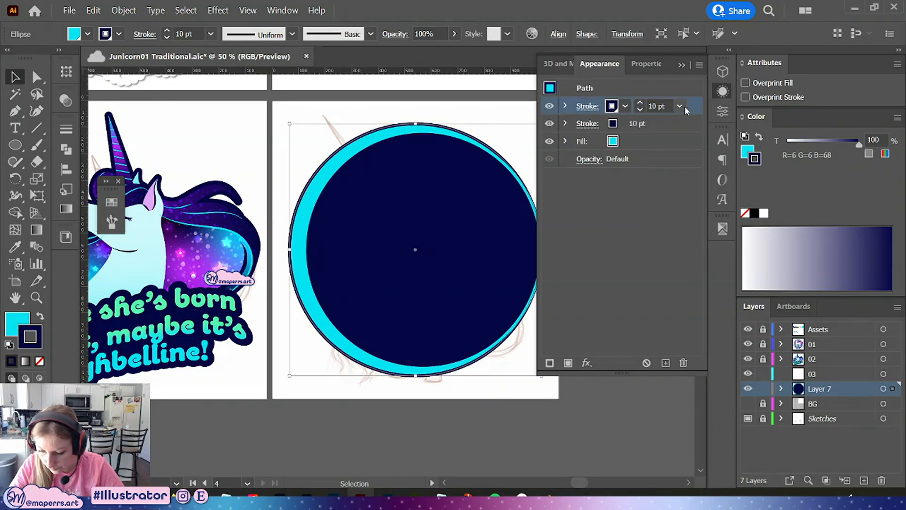
pyautogui.moveTo(692, 108); pyautogui.dragTo(673, 151)
pyautogui.click(612, 141)
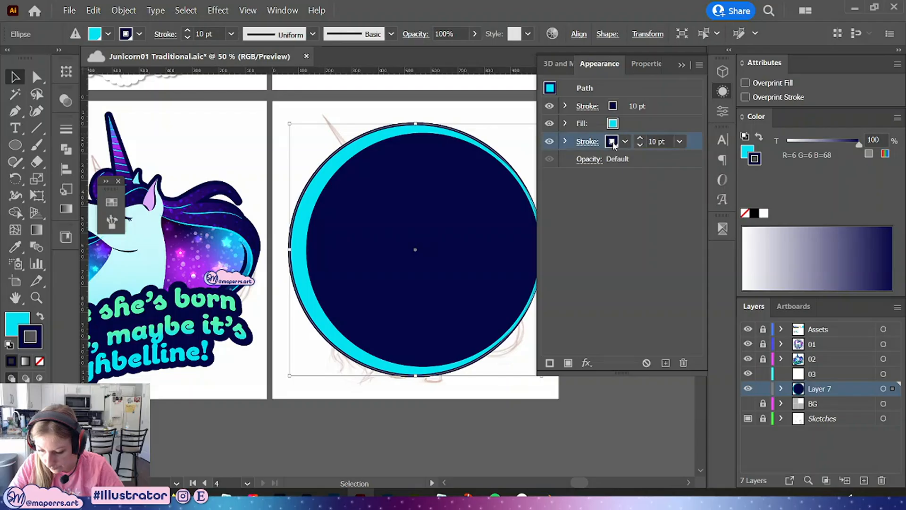
pyautogui.click(612, 142)
pyautogui.click(500, 187)
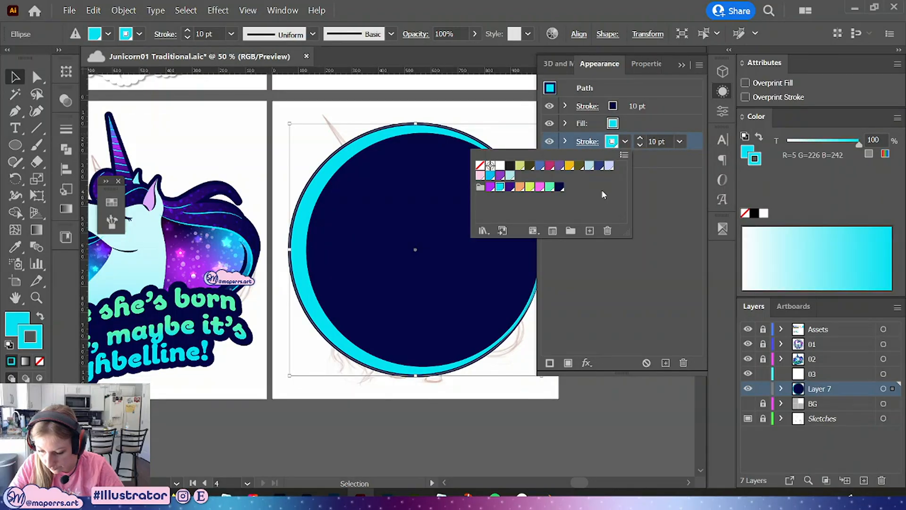
pyautogui.click(674, 179)
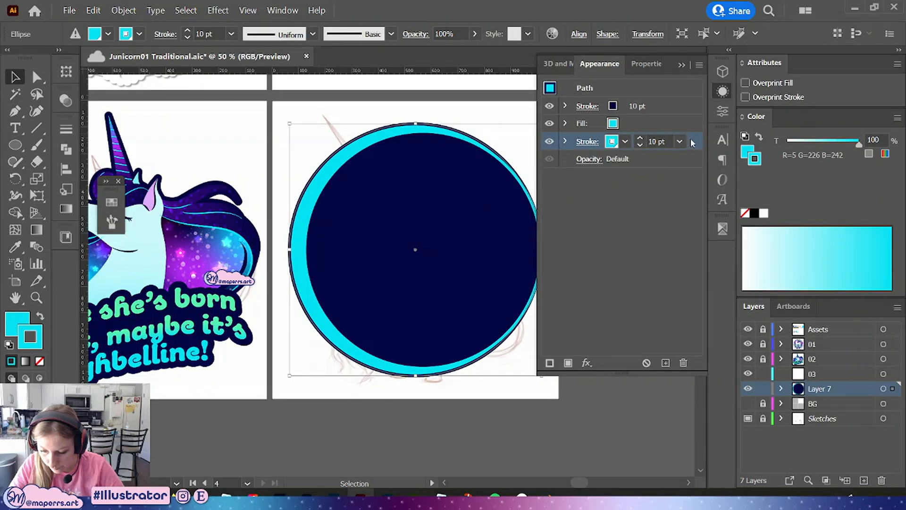
# Set the new cyan stroke's weight to 30 pt
pyautogui.click(660, 142)
pyautogui.write('15')
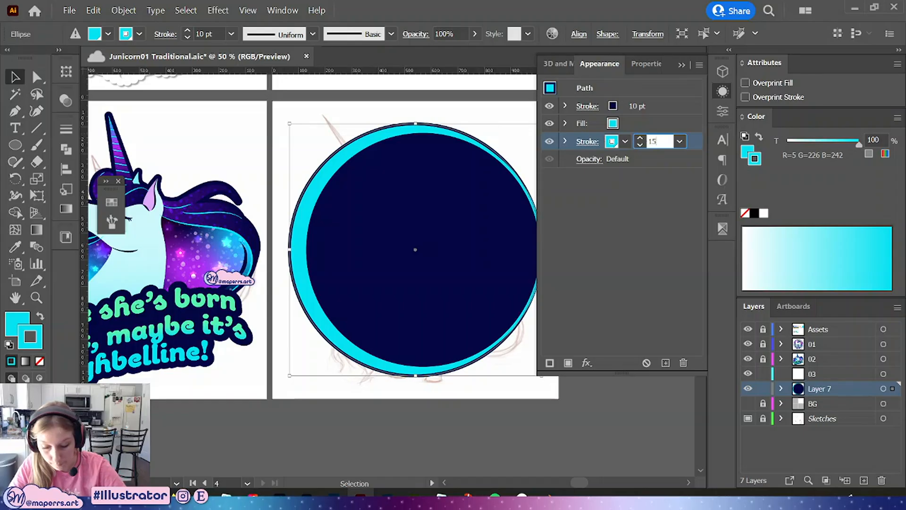
pyautogui.press('Return')
pyautogui.click(659, 141)
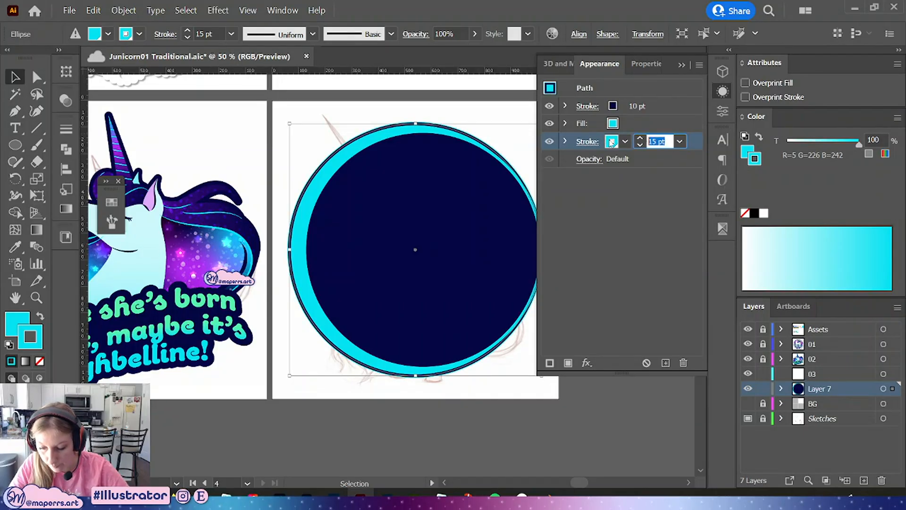
pyautogui.write('25')
pyautogui.press('Return')
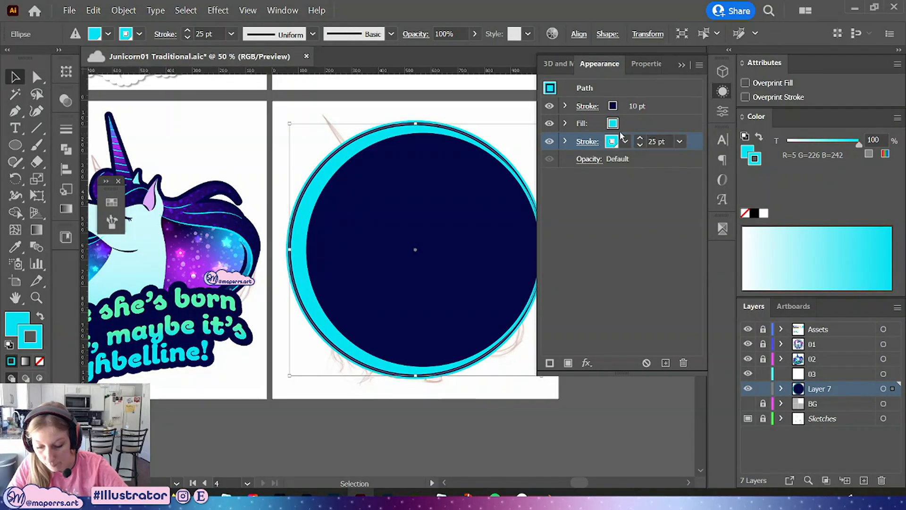
pyautogui.click(664, 141)
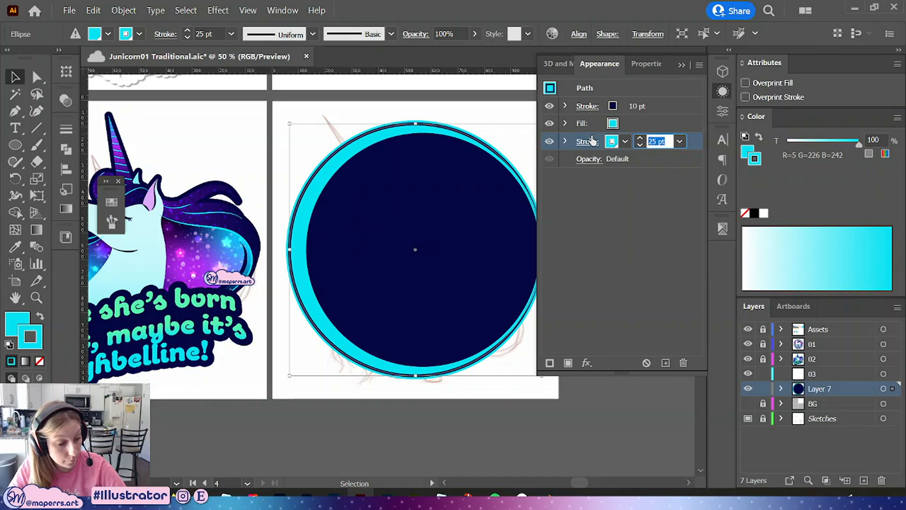
pyautogui.write('30')
pyautogui.press('Return')
pyautogui.click(723, 91)
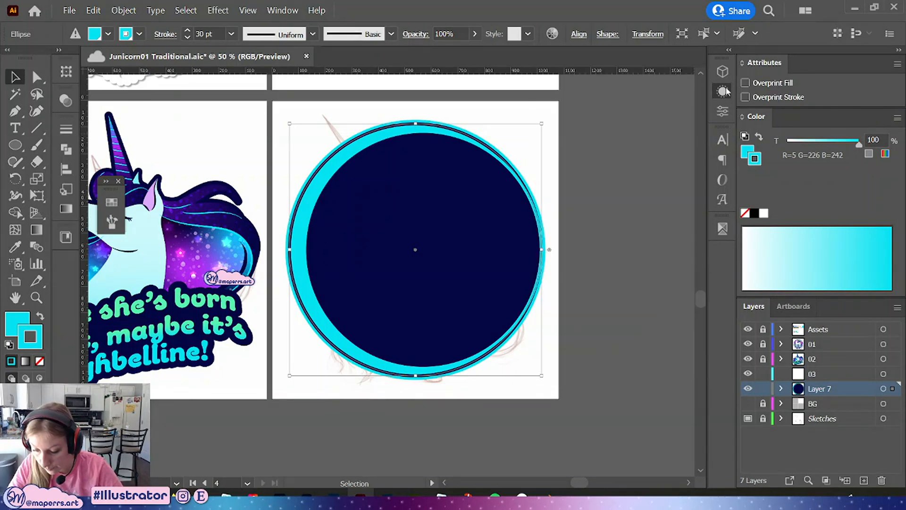
# Select both circles and stretch them slightly wider from their left and right sides
pyautogui.click(662, 159)
pyautogui.moveTo(538, 174); pyautogui.dragTo(388, 280)
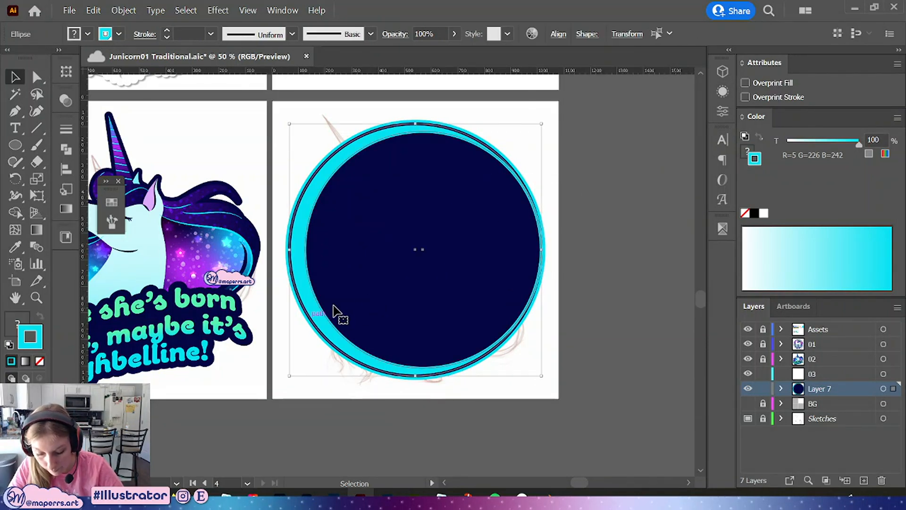
pyautogui.click(590, 302)
pyautogui.moveTo(598, 200); pyautogui.dragTo(280, 307)
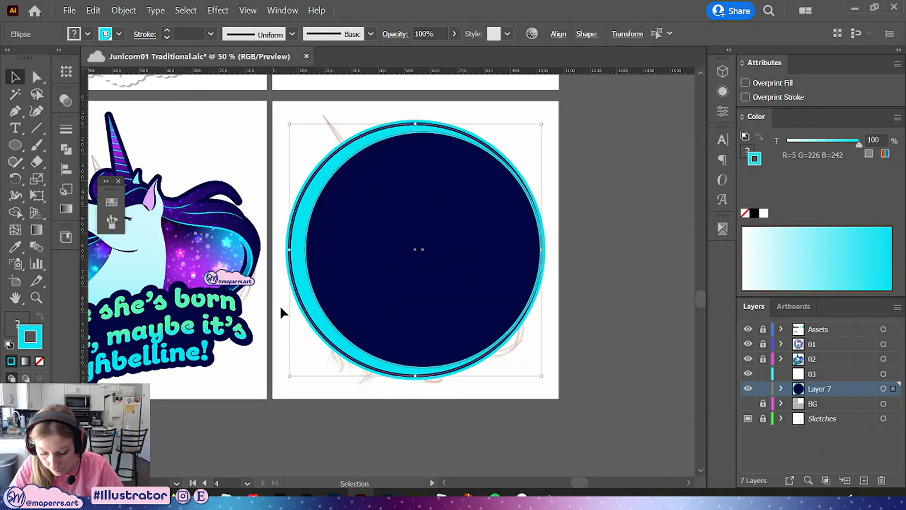
pyautogui.moveTo(293, 247); pyautogui.dragTo(282, 249)
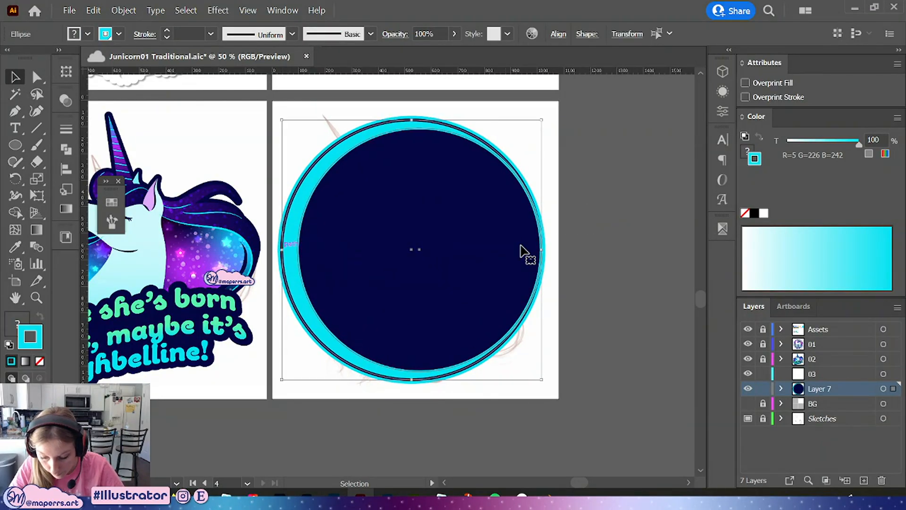
pyautogui.moveTo(544, 250); pyautogui.dragTo(550, 250)
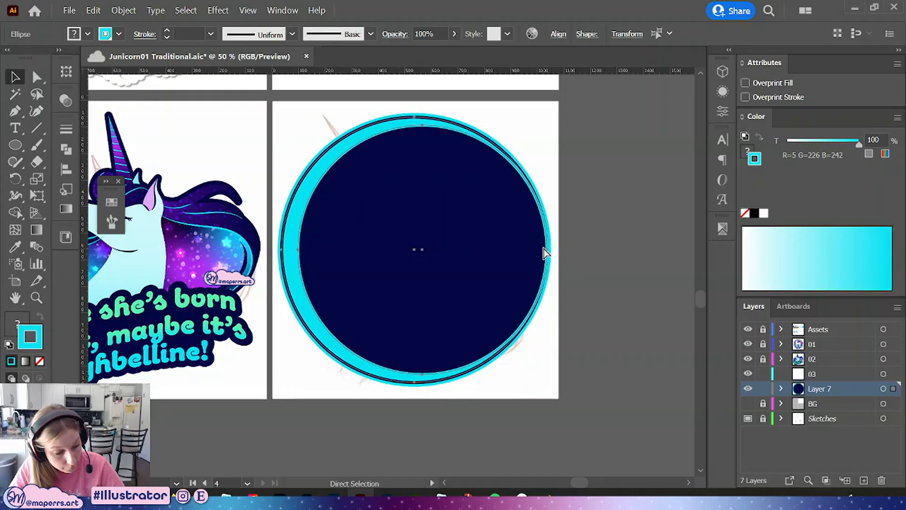
# Align the two circles on their vertical centers
pyautogui.click(558, 34)
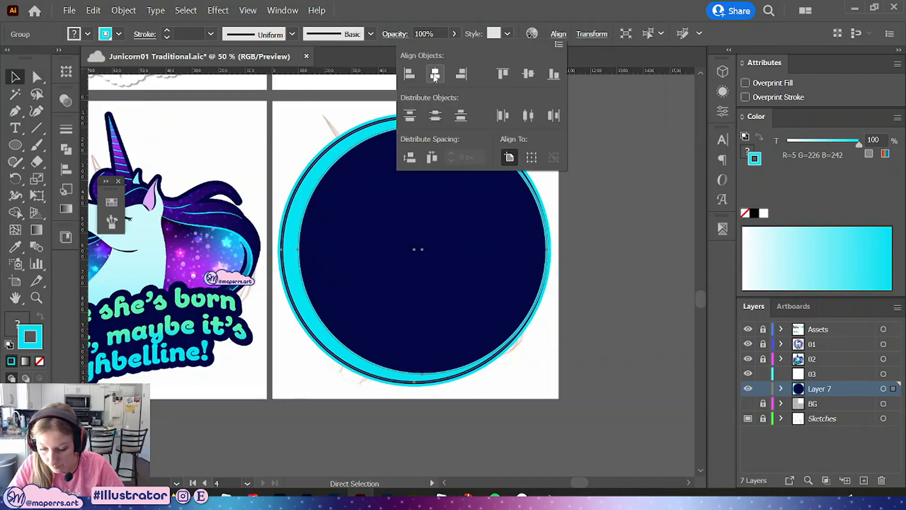
pyautogui.click(526, 76)
pyautogui.click(635, 244)
# Shrink the circles from the right side so the moon fits within the unicorn sketch
pyautogui.click(552, 251)
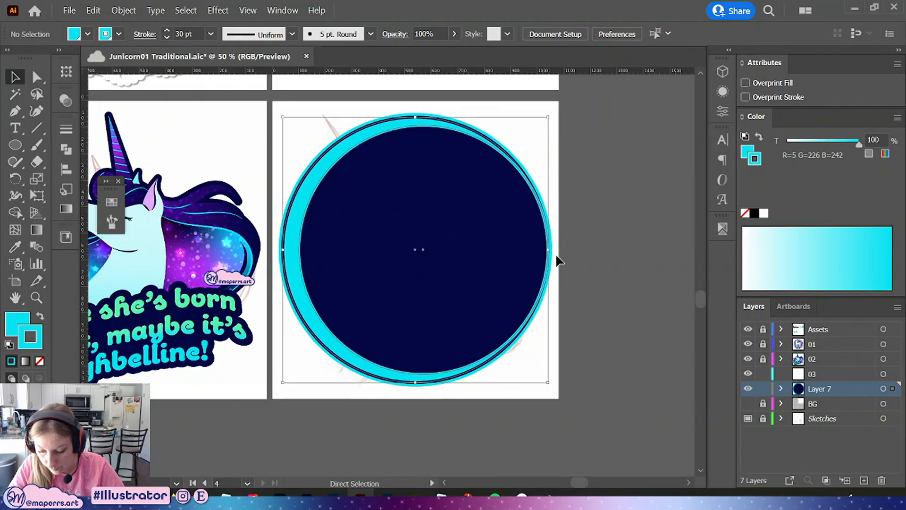
pyautogui.moveTo(550, 253); pyautogui.dragTo(515, 252)
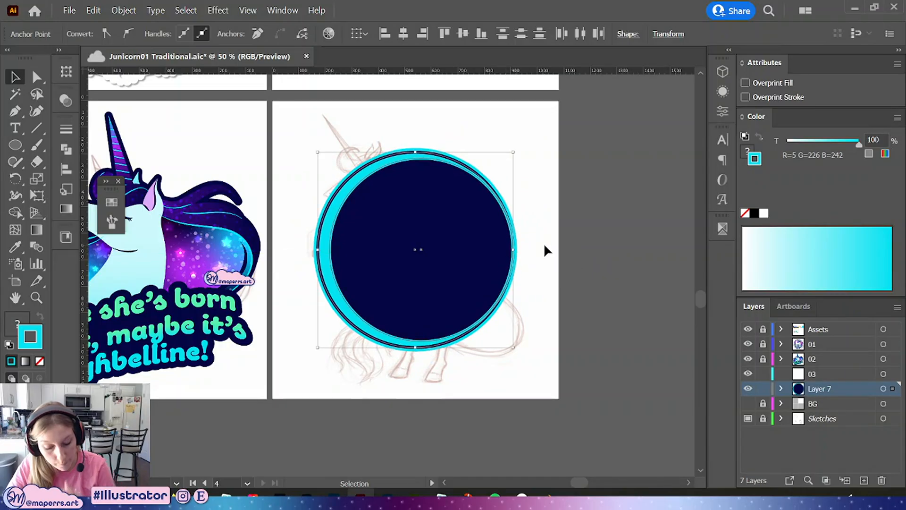
pyautogui.click(544, 243)
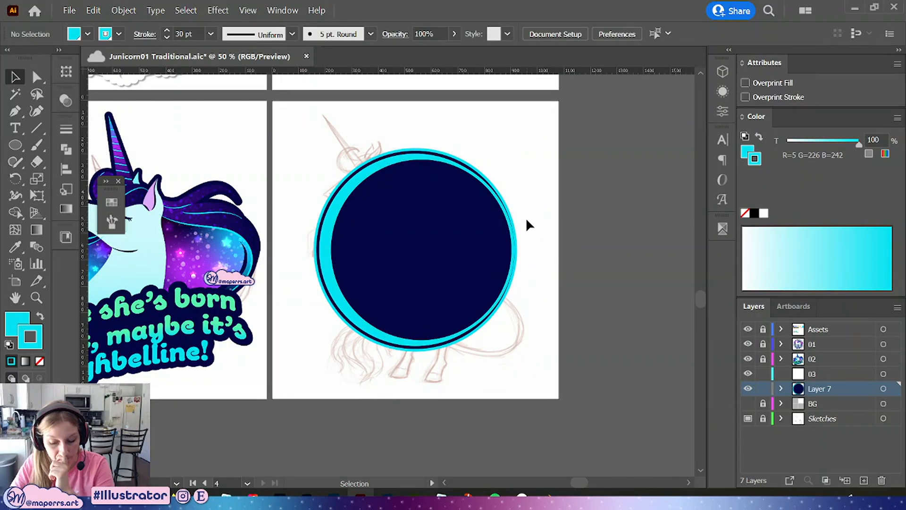
# Check the circle group's selection and save the document
pyautogui.click(459, 210)
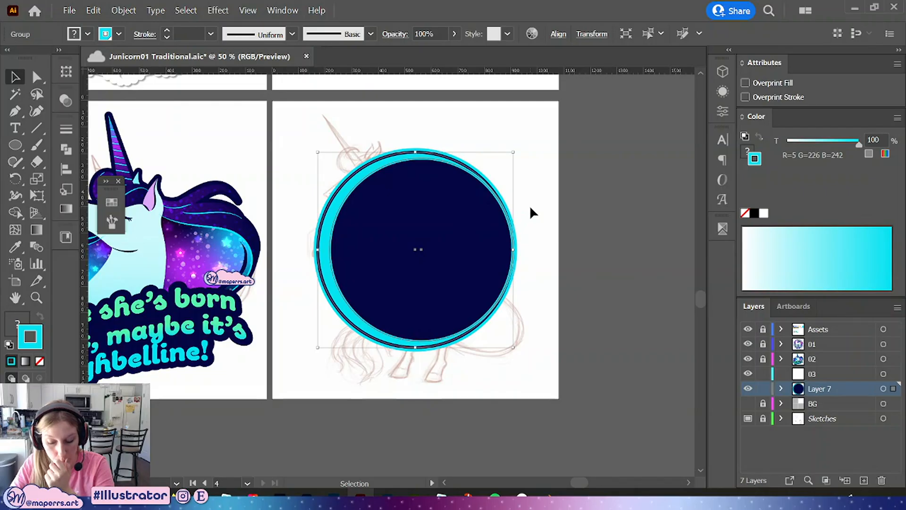
pyautogui.click(567, 212)
pyautogui.click(463, 210)
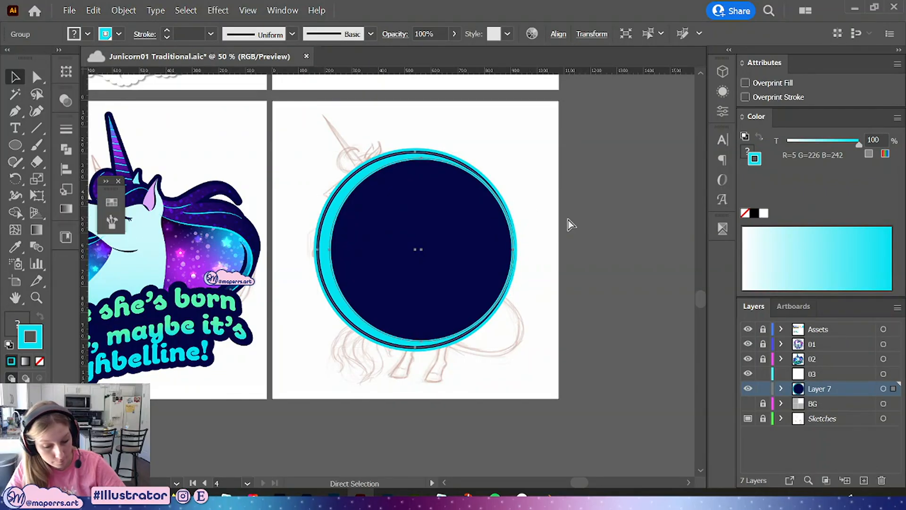
pyautogui.click(568, 220)
pyautogui.hotkey('ctrl', 's')
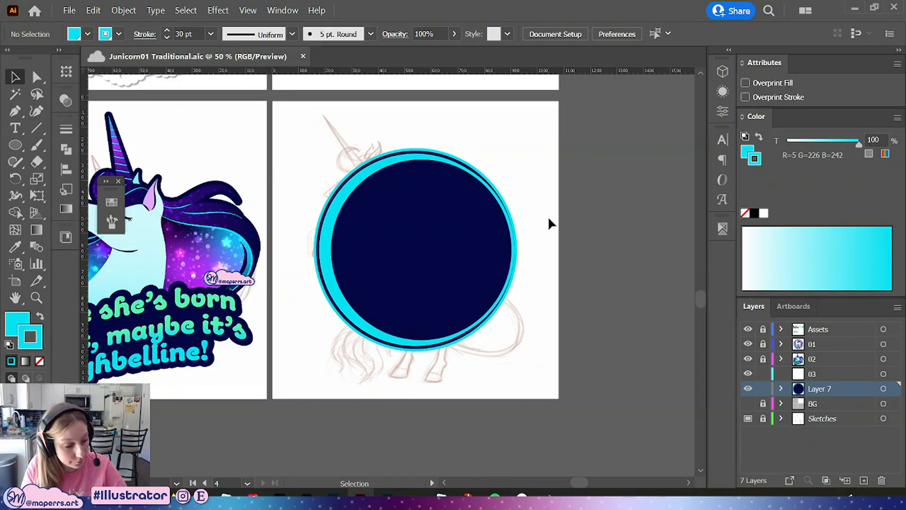
# Draw a narrow vertical rectangle rising from the top of the circle with the Rectangle tool
pyautogui.press('s')
pyautogui.moveTo(543, 224); pyautogui.dragTo(530, 241)
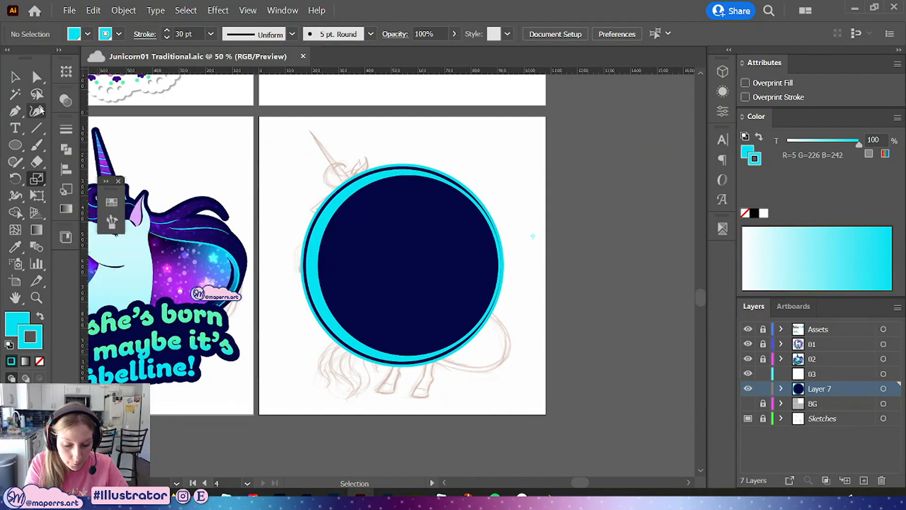
pyautogui.moveTo(16, 145); pyautogui.dragTo(66, 146)
pyautogui.moveTo(399, 128); pyautogui.dragTo(411, 200)
# Copy the inner circle's navy fill and cyan stroke onto the rectangle with the Eyedropper
pyautogui.press('i')
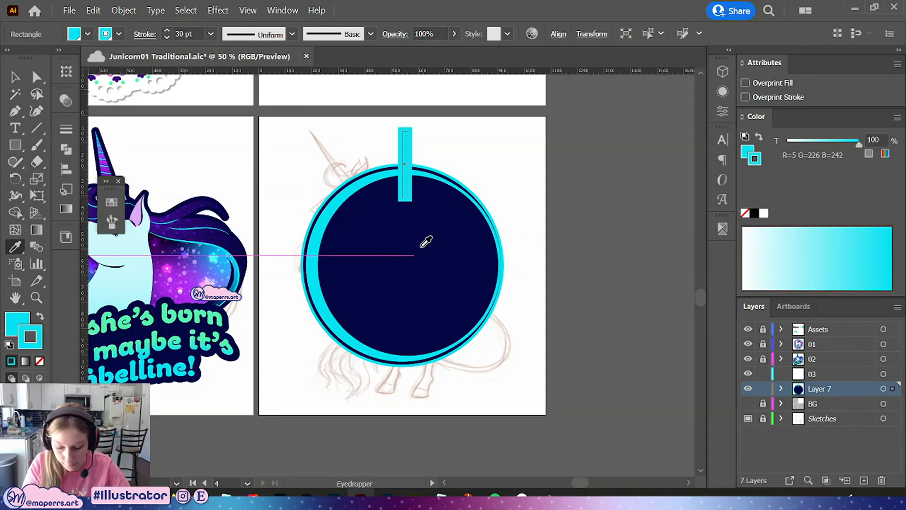
pyautogui.click(426, 242)
pyautogui.click(22, 77)
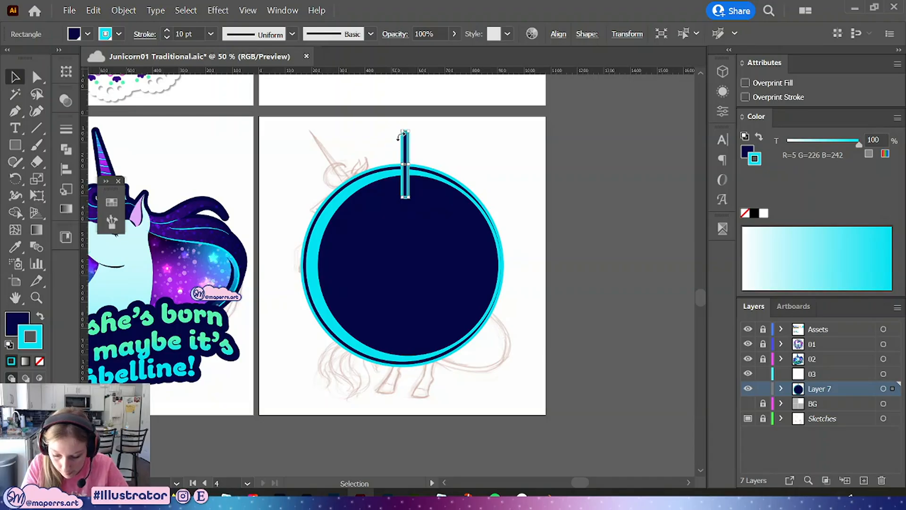
# Extend the rectangle's top edge upward and send the rectangle behind the circles
pyautogui.press('a')
pyautogui.moveTo(406, 137); pyautogui.dragTo(405, 133)
pyautogui.click(14, 77)
pyautogui.rightClick(420, 134)
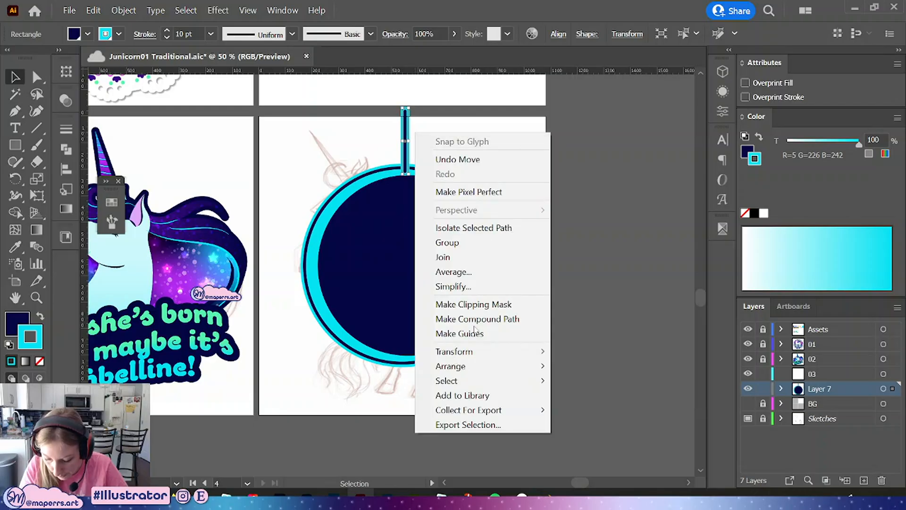
pyautogui.moveTo(477, 365)
pyautogui.click(588, 409)
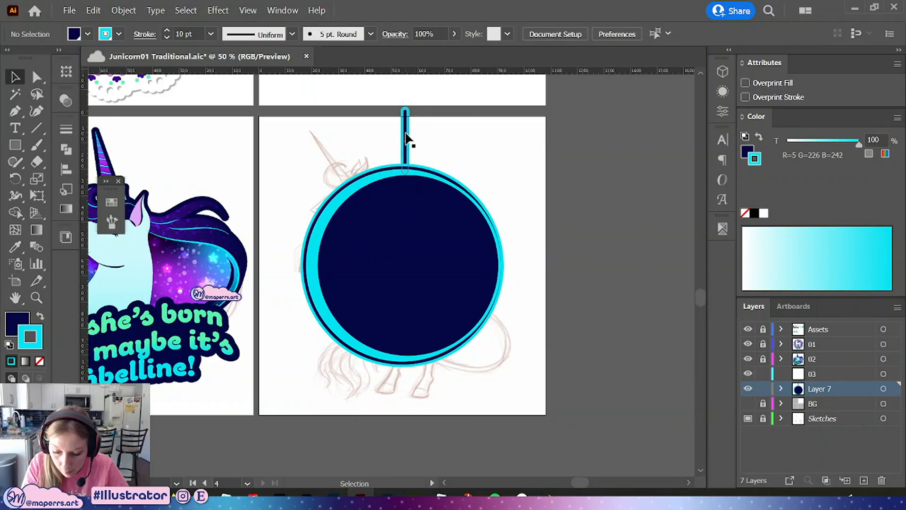
# Align the rectangle's stroke to the outside
pyautogui.click(66, 129)
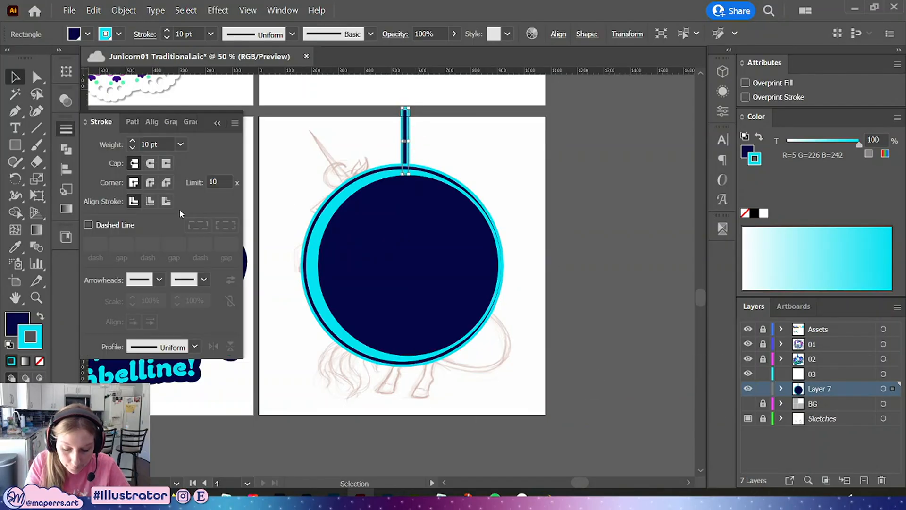
pyautogui.click(166, 201)
pyautogui.click(520, 182)
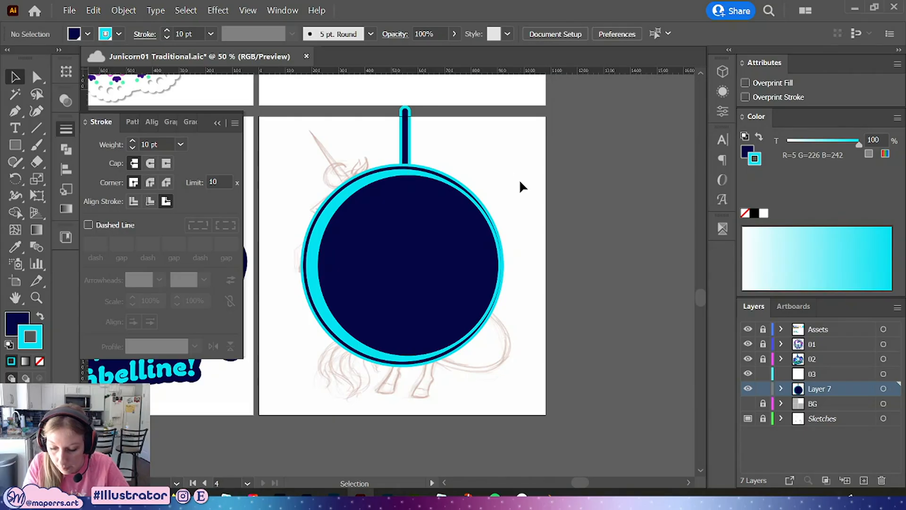
# Select all the shapes and center them horizontally, then reselect the rectangle
pyautogui.hotkey('ctrl', 'a')
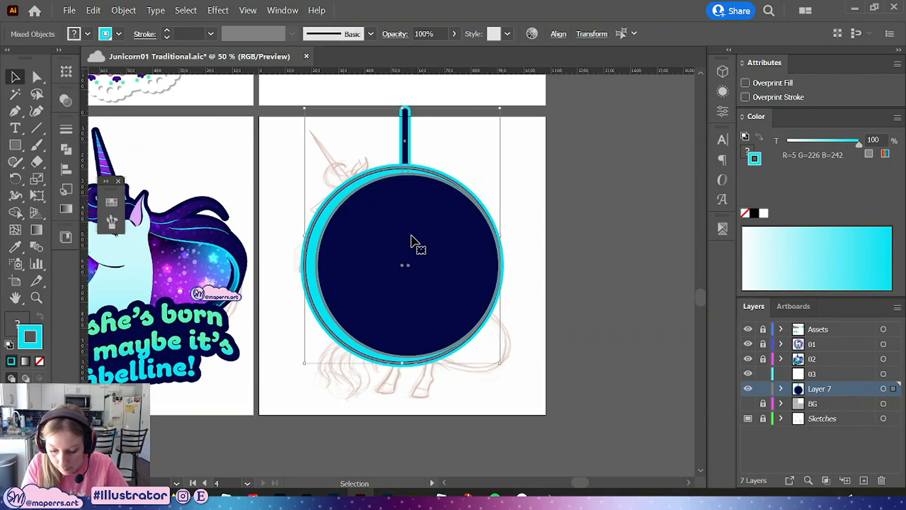
pyautogui.click(558, 34)
pyautogui.click(435, 73)
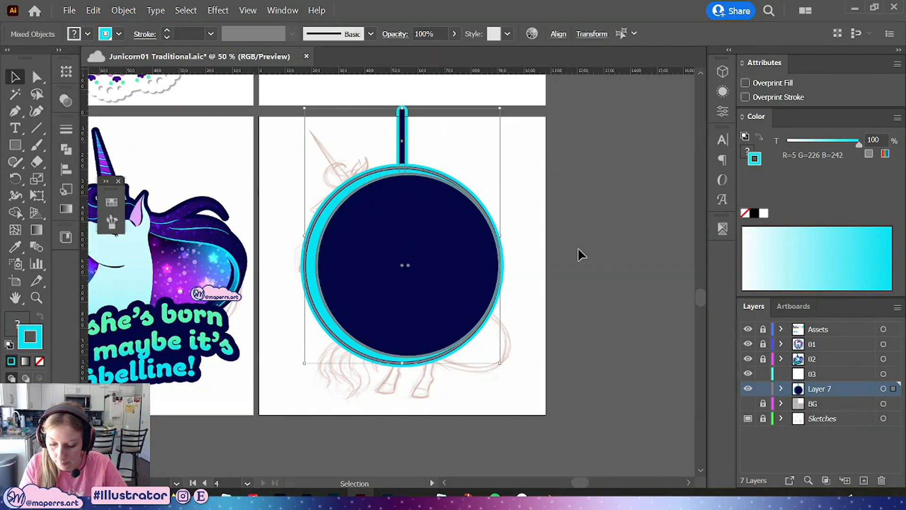
pyautogui.click(464, 140)
pyautogui.click(407, 134)
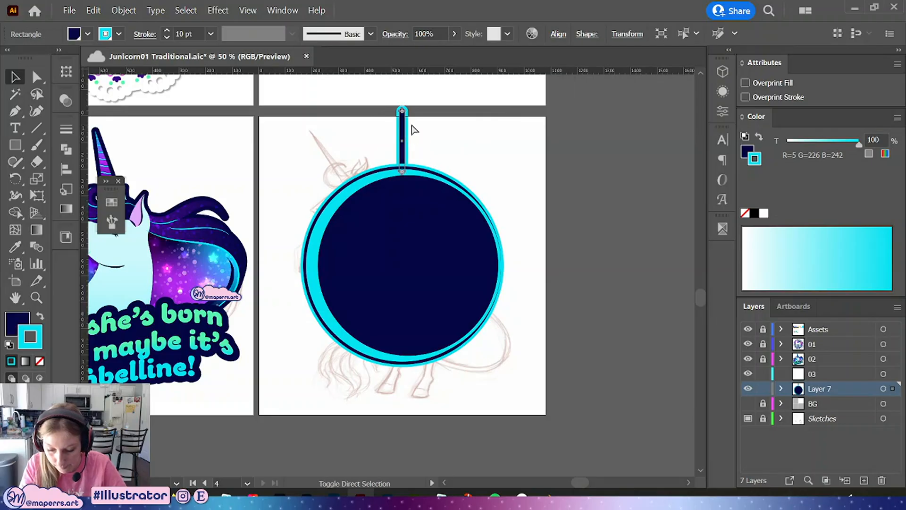
# Duplicate the vertical bar down to the bottom of the circle and send the copy to the back
pyautogui.moveTo(401, 128); pyautogui.dragTo(420, 378)
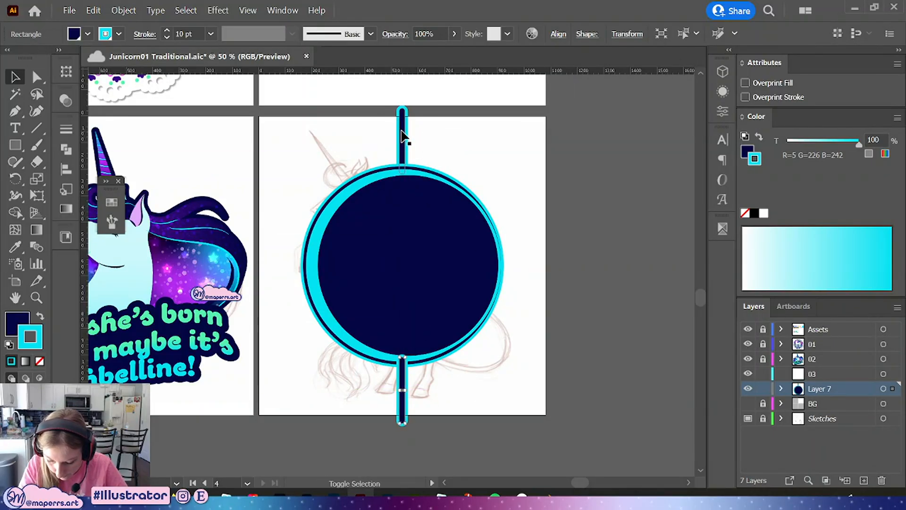
pyautogui.rightClick(430, 385)
pyautogui.moveTo(472, 318)
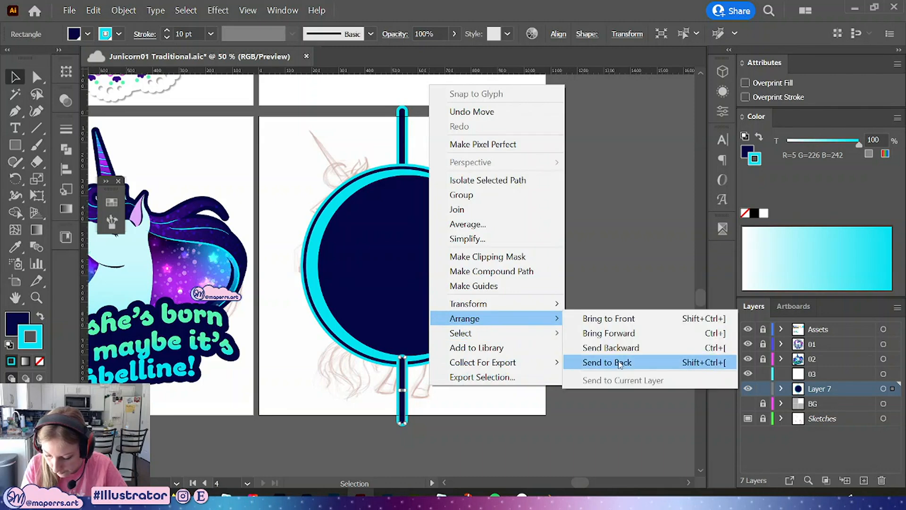
pyautogui.click(611, 362)
# Create rotated copies of the bar to form horizontal and diagonal rays around the circle
pyautogui.press('a')
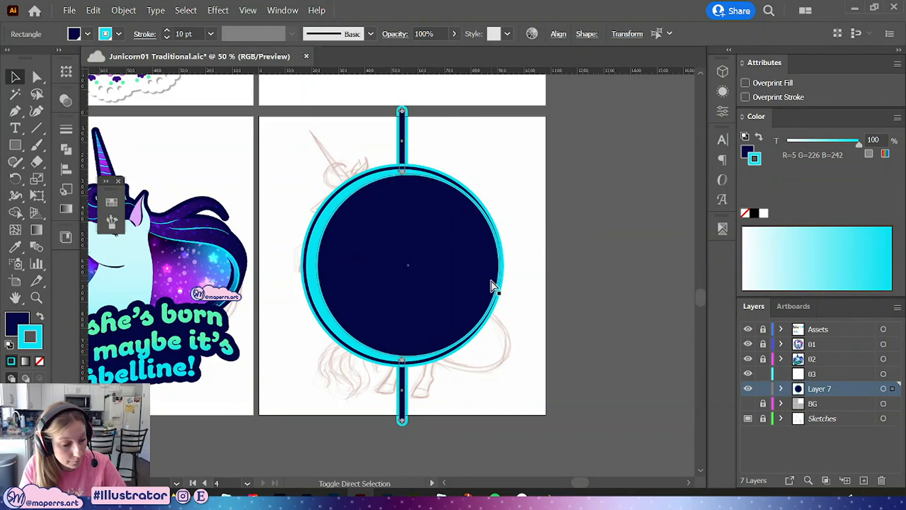
pyautogui.hotkey('ctrl', 'shift', ']')
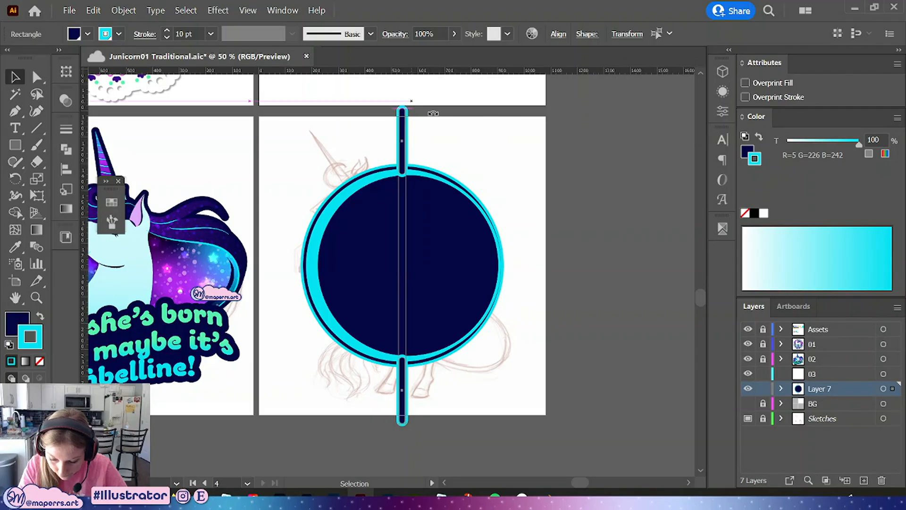
pyautogui.moveTo(410, 104); pyautogui.dragTo(538, 278)
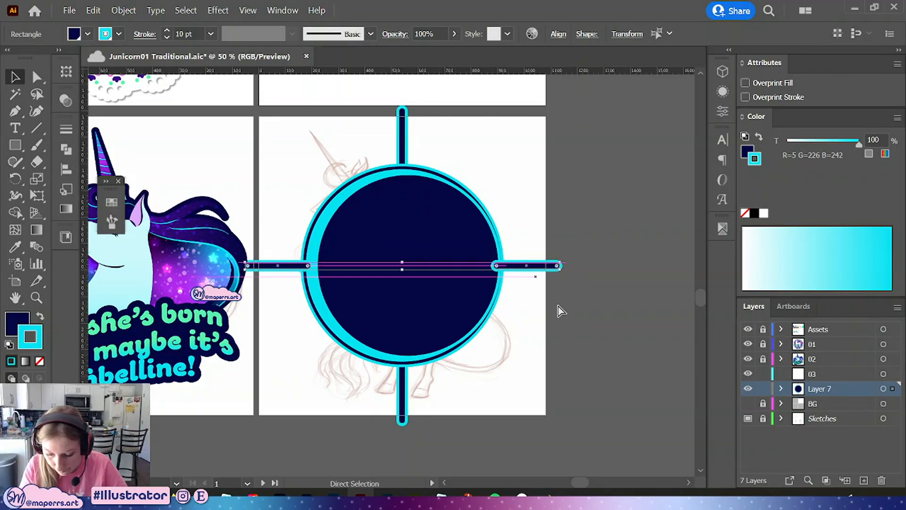
pyautogui.click(565, 258)
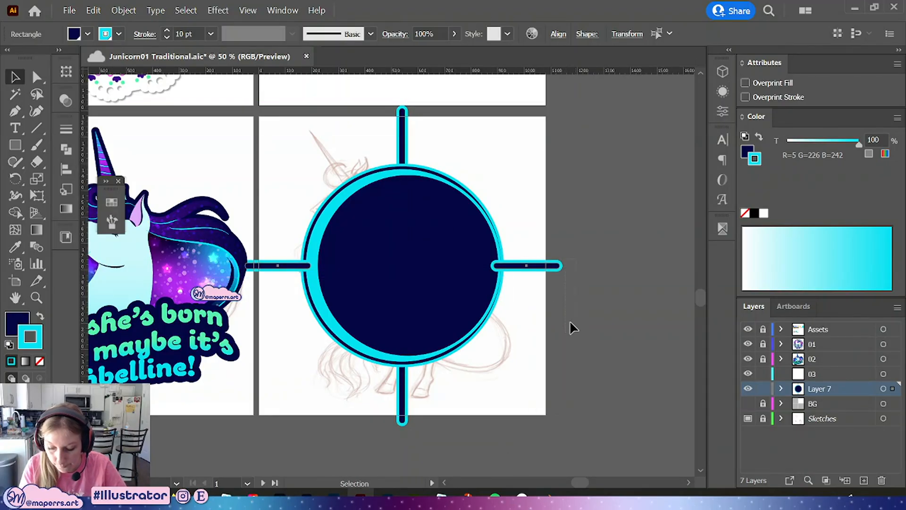
pyautogui.click(559, 265)
pyautogui.moveTo(563, 262); pyautogui.dragTo(278, 411)
pyautogui.click(568, 182)
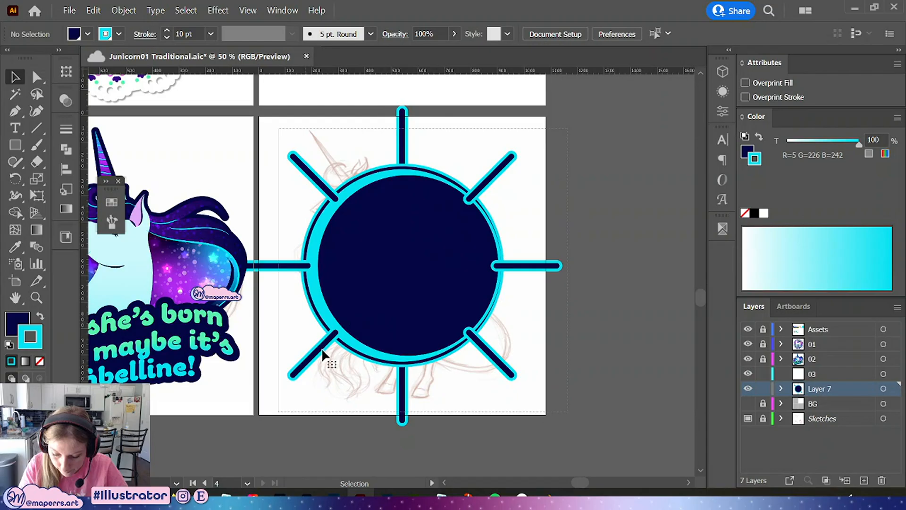
# Group the rays and circles together and send the group to the back
pyautogui.keyDown('shift'); pyautogui.click(376, 227); pyautogui.keyUp('shift')
pyautogui.hotkey('ctrl', 'g')
pyautogui.rightClick(528, 170)
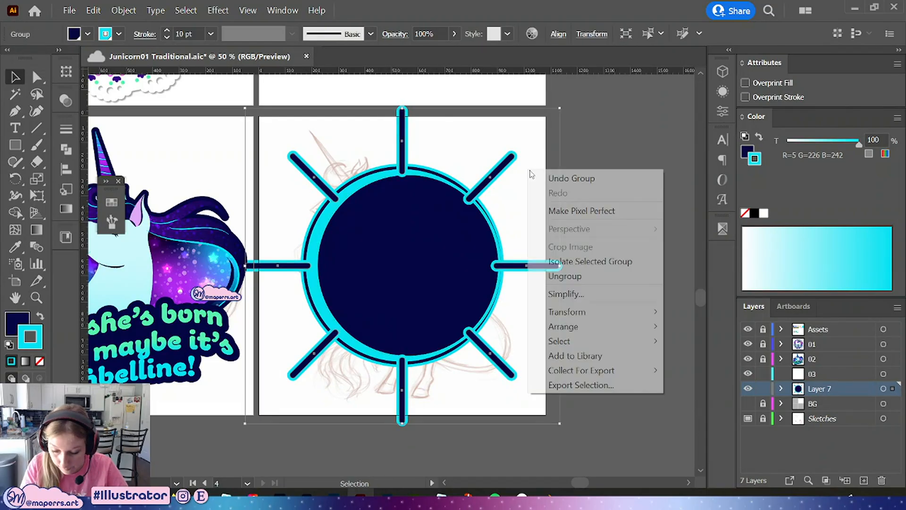
pyautogui.moveTo(590, 331)
pyautogui.click(694, 369)
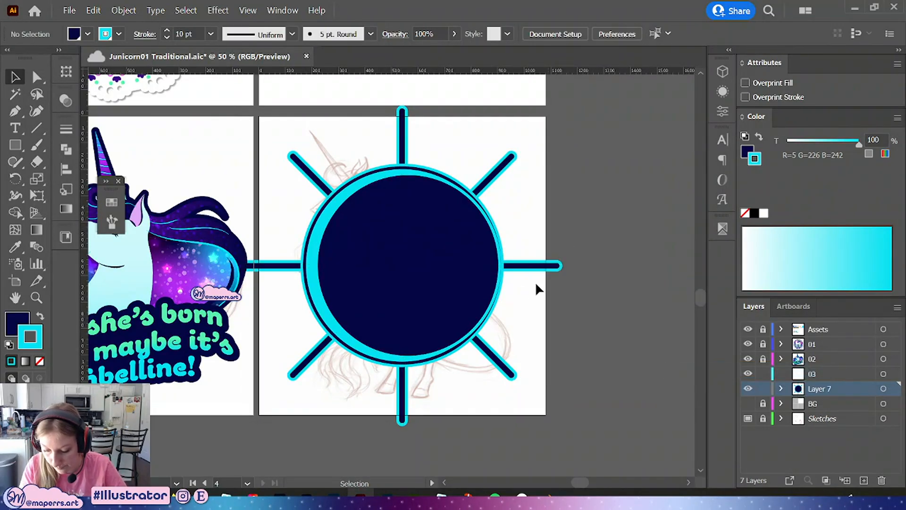
# Inside the group, group the rays and add rotated copies between them to make sixteen rays
pyautogui.doubleClick(525, 268)
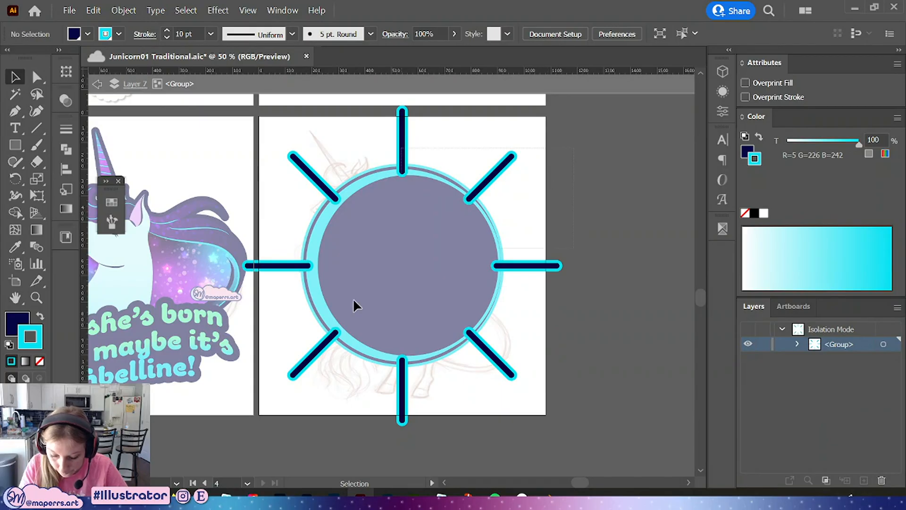
pyautogui.hotkey('ctrl', 'a')
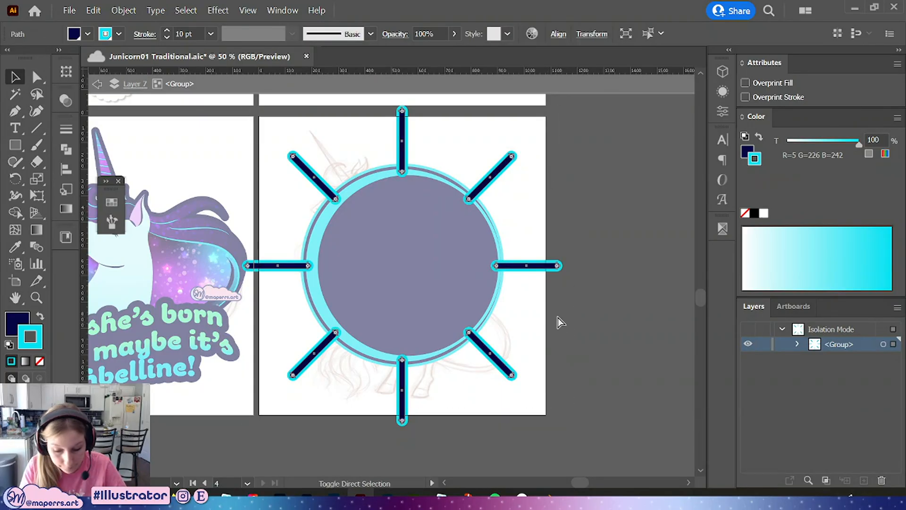
pyautogui.hotkey('ctrl', 'g')
pyautogui.moveTo(403, 110); pyautogui.dragTo(403, 118)
pyautogui.moveTo(553, 117); pyautogui.dragTo(568, 187)
pyautogui.moveTo(538, 129); pyautogui.dragTo(528, 142)
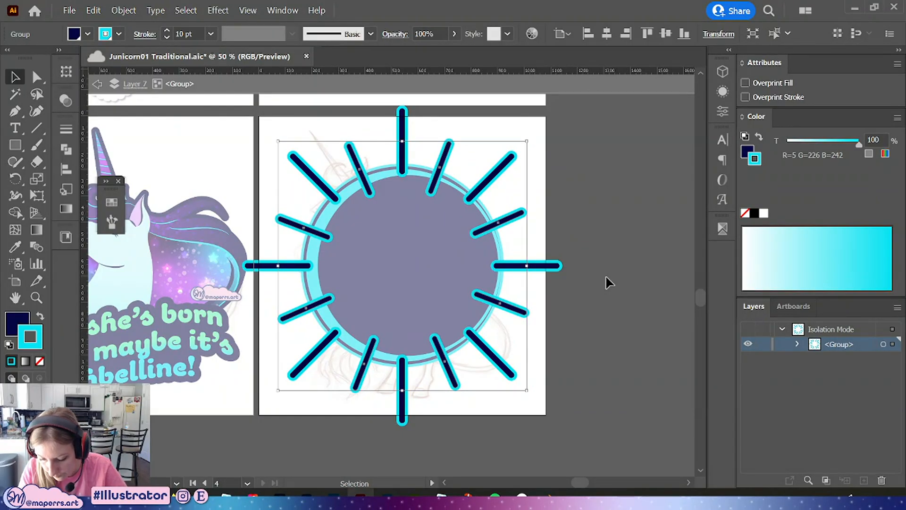
pyautogui.click(135, 84)
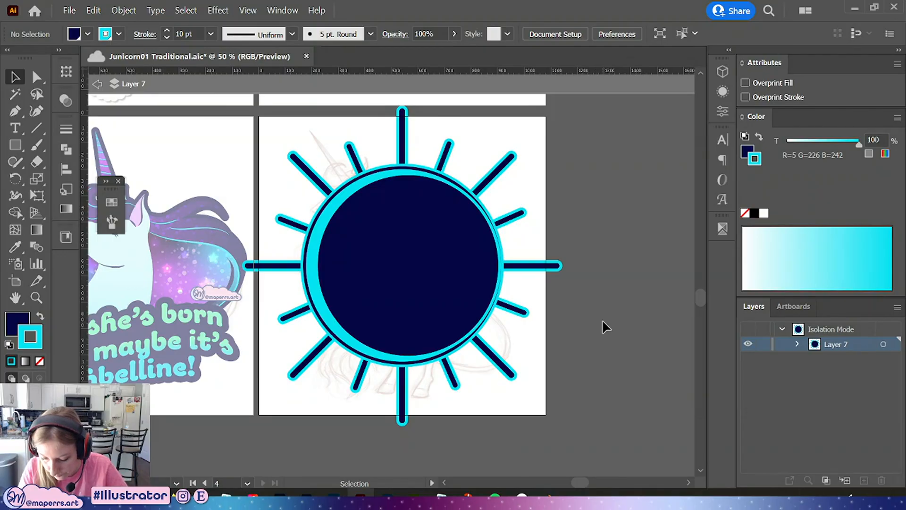
# Select all the sunburst parts and scale them down to fit inside the artboard, then exit isolation
pyautogui.click(464, 297)
pyautogui.moveTo(596, 178); pyautogui.dragTo(286, 401)
pyautogui.moveTo(561, 269); pyautogui.dragTo(541, 268)
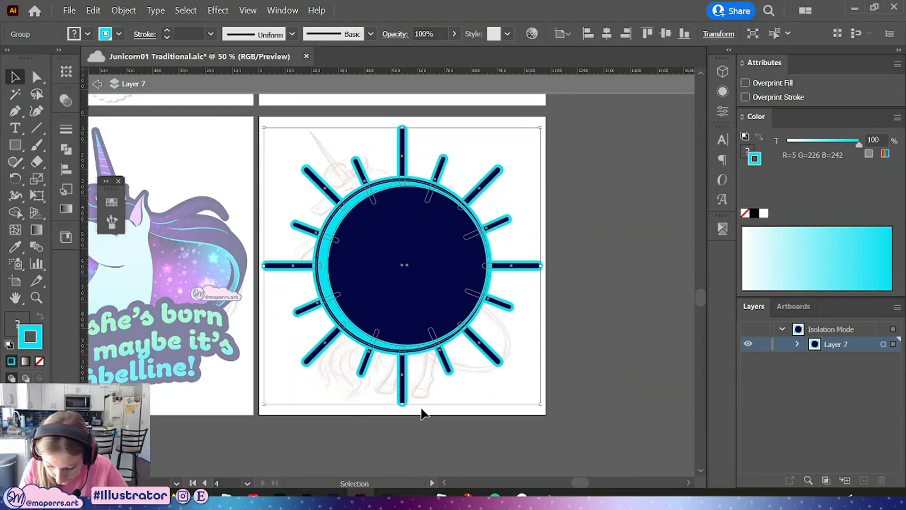
pyautogui.click(595, 280)
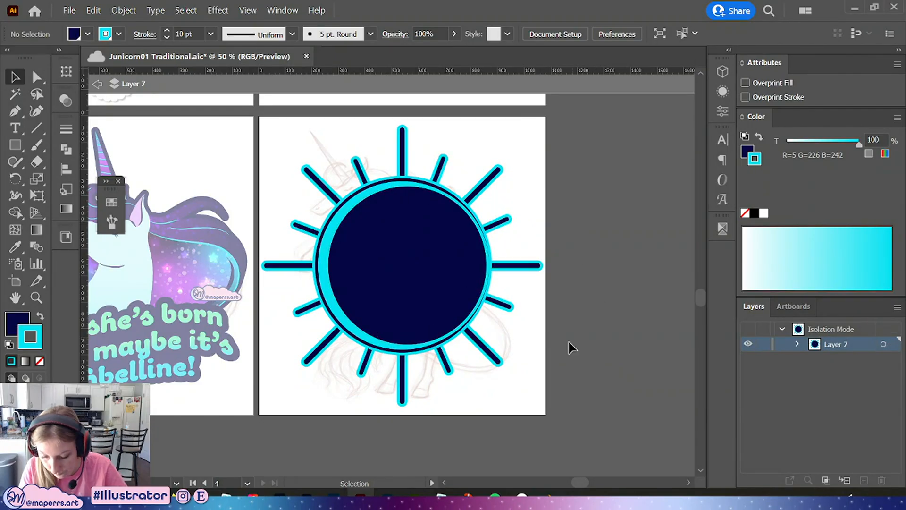
pyautogui.doubleClick(530, 384)
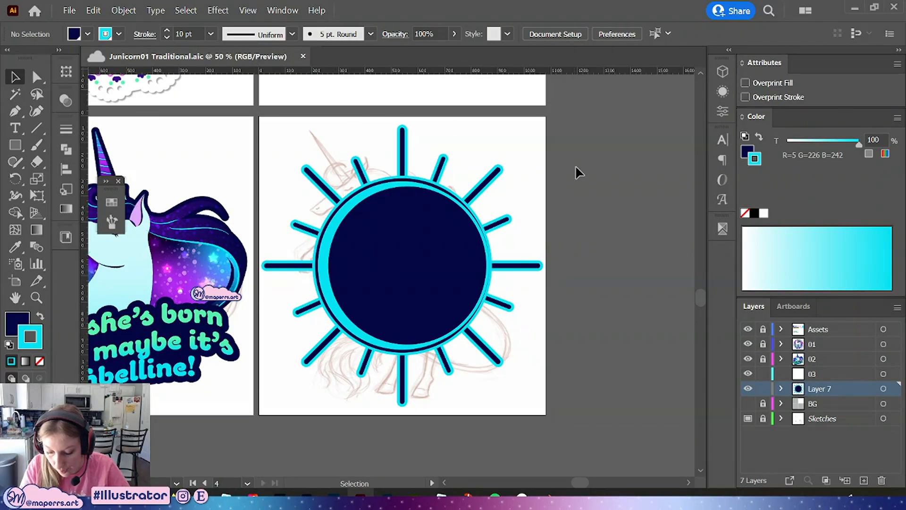
pyautogui.click(474, 299)
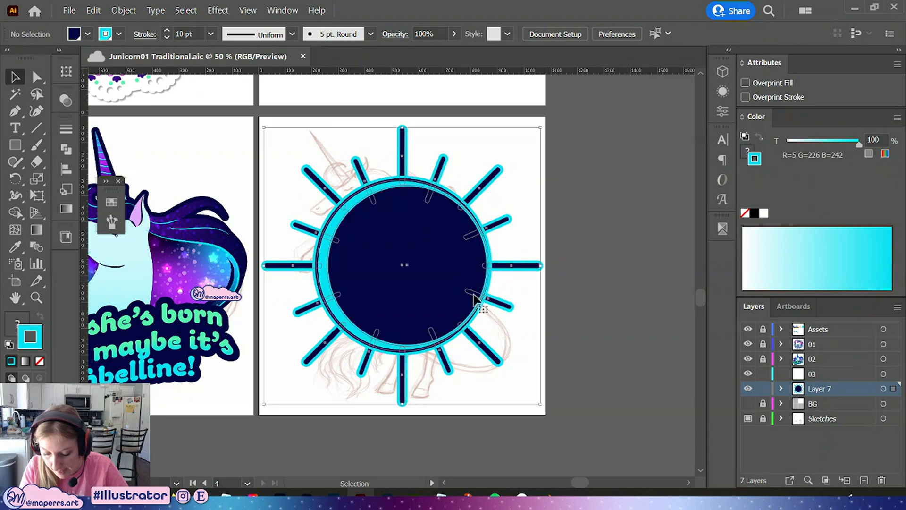
pyautogui.moveTo(465, 296); pyautogui.dragTo(463, 294)
pyautogui.hotkey('ctrl', 'z')
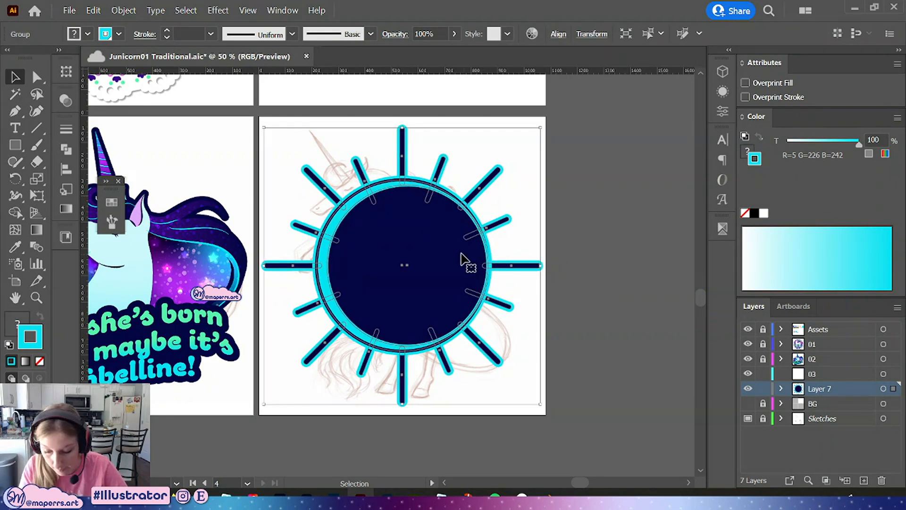
pyautogui.doubleClick(462, 266)
pyautogui.hotkey('ctrl', '+')
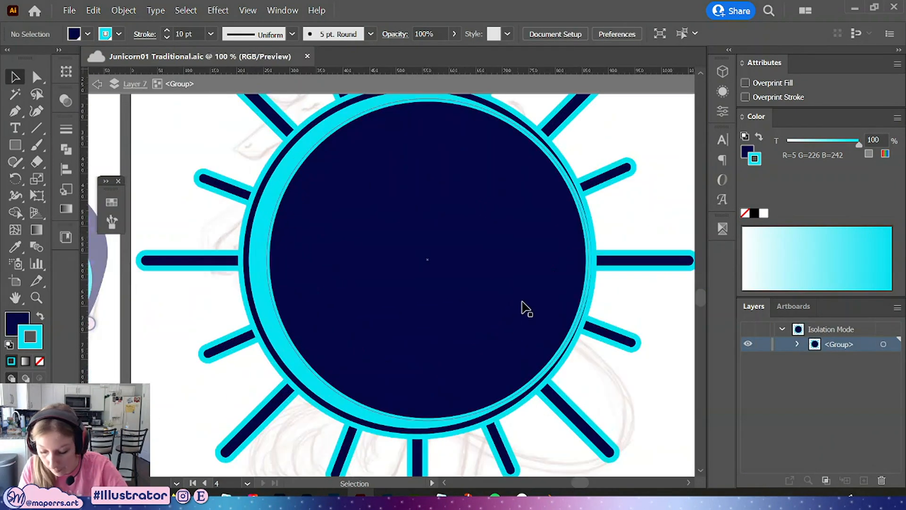
pyautogui.press('space')
pyautogui.moveTo(572, 314); pyautogui.dragTo(507, 299)
pyautogui.click(525, 225)
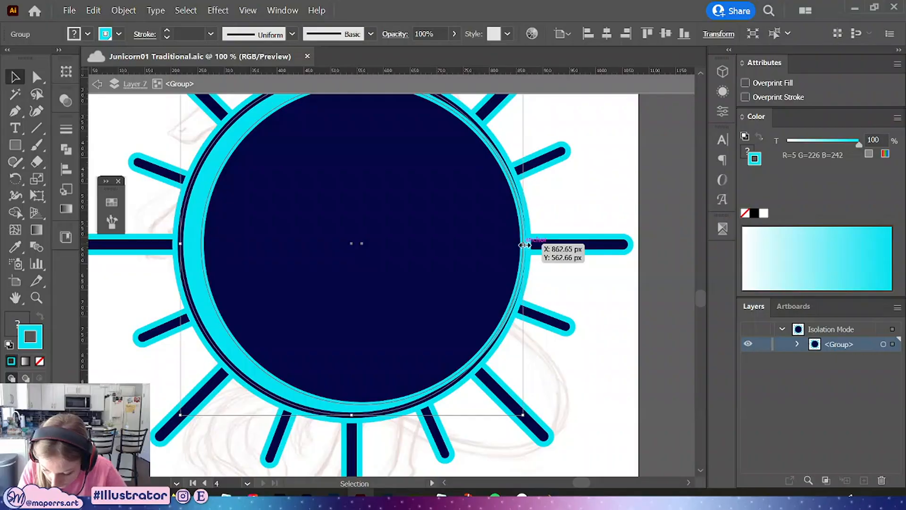
pyautogui.moveTo(525, 245); pyautogui.dragTo(524, 245)
pyautogui.hotkey('ctrl', 'z')
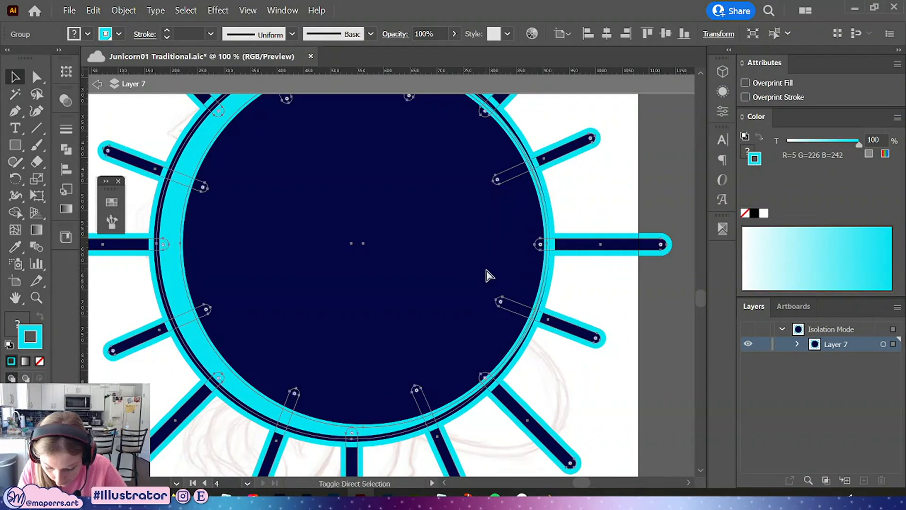
pyautogui.hotkey('ctrl', 'z')
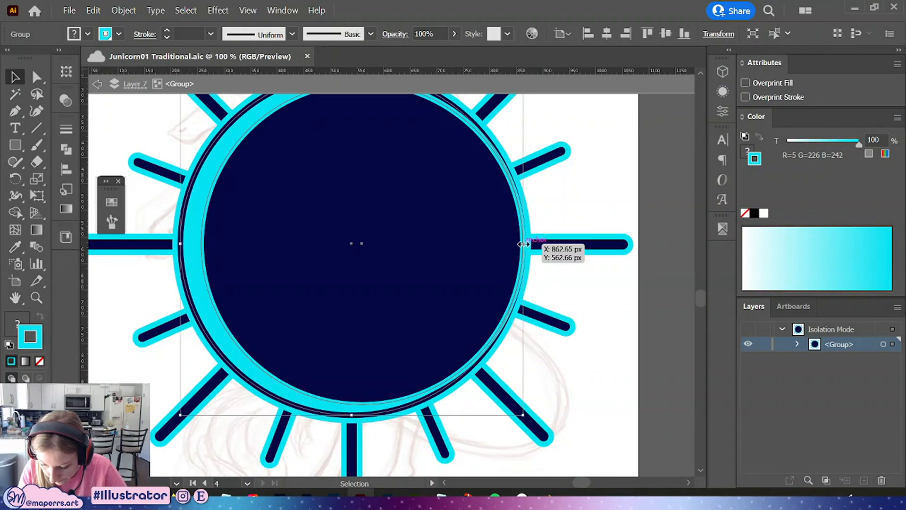
pyautogui.hotkey('ctrl', 'shift', 'z')
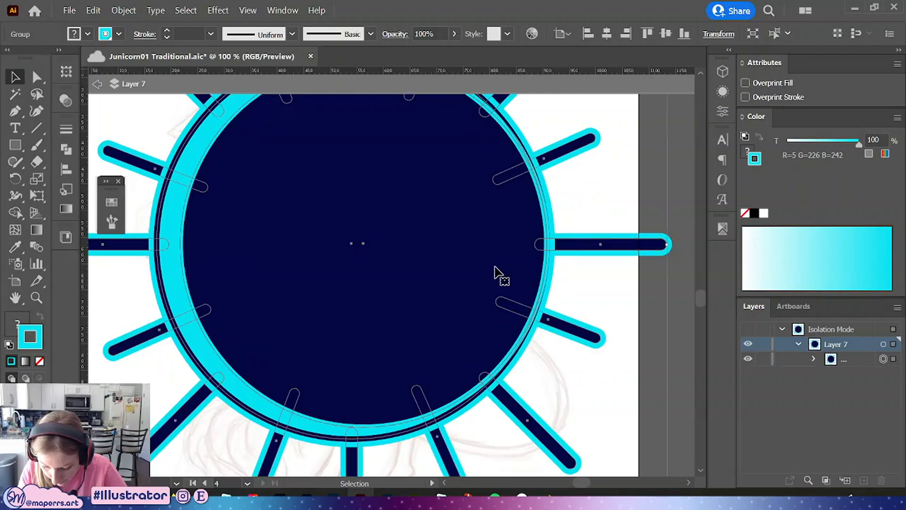
pyautogui.hotkey('ctrl', 'z')
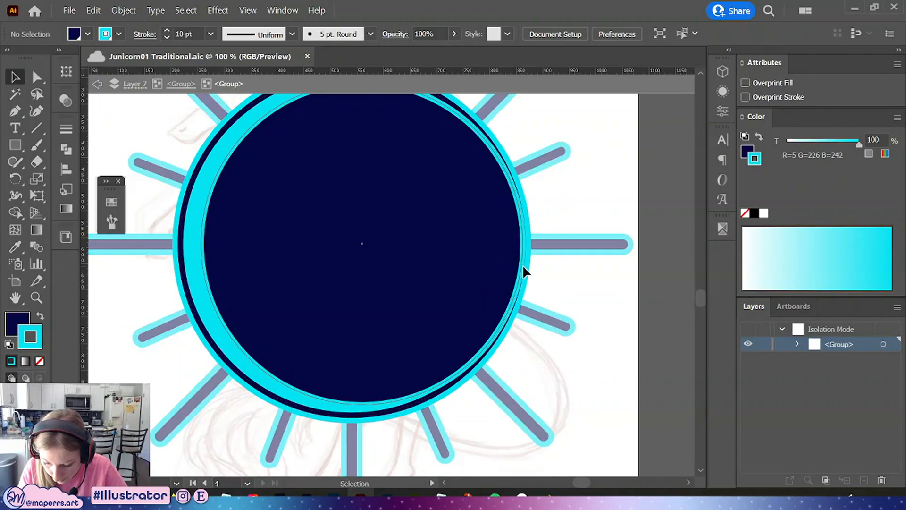
# Stretch the inner circle slightly wider inside the nested group, then exit isolation mode
pyautogui.click(525, 254)
pyautogui.moveTo(524, 243); pyautogui.dragTo(532, 243)
pyautogui.press('space')
pyautogui.moveTo(587, 220); pyautogui.dragTo(586, 250)
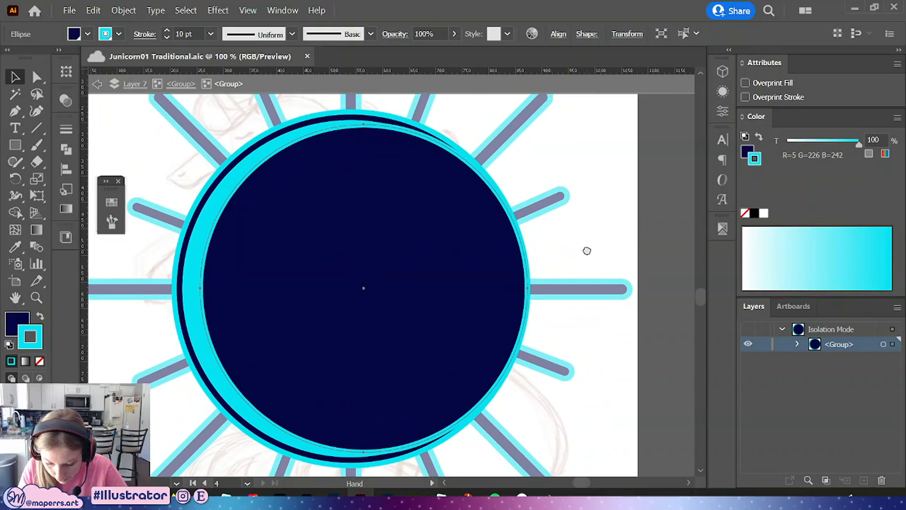
pyautogui.moveTo(199, 289); pyautogui.dragTo(200, 288)
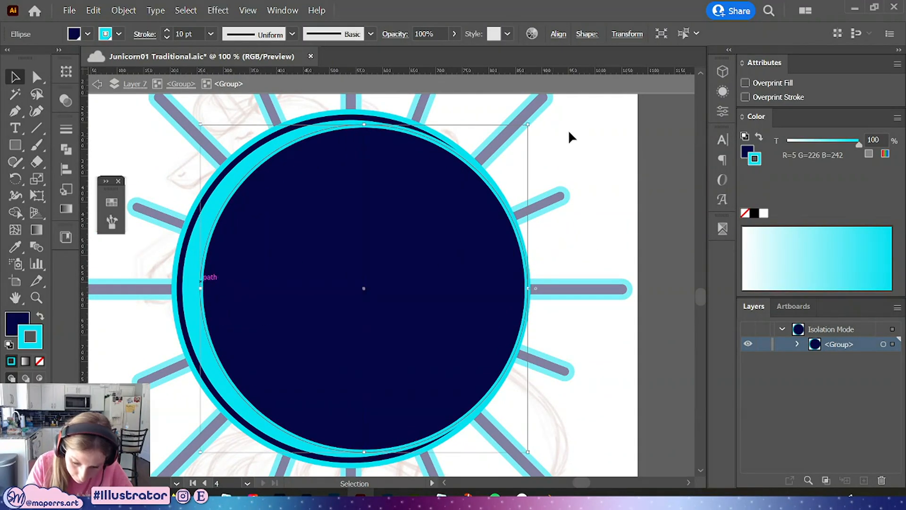
pyautogui.click(595, 242)
pyautogui.doubleClick(597, 214)
# Zoom out and save the document
pyautogui.hotkey('ctrl', '-')
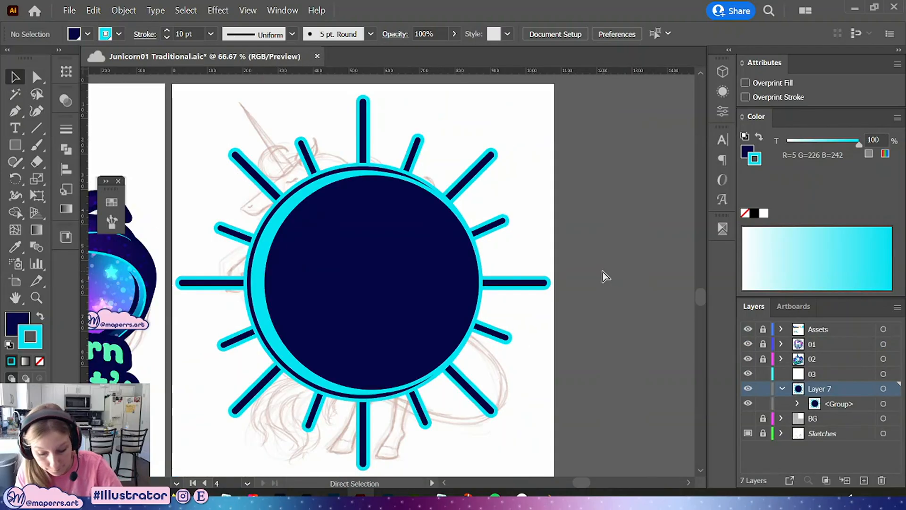
pyautogui.hotkey('ctrl', '-')
pyautogui.hotkey('ctrl', '-')
pyautogui.moveTo(528, 311); pyautogui.dragTo(559, 298)
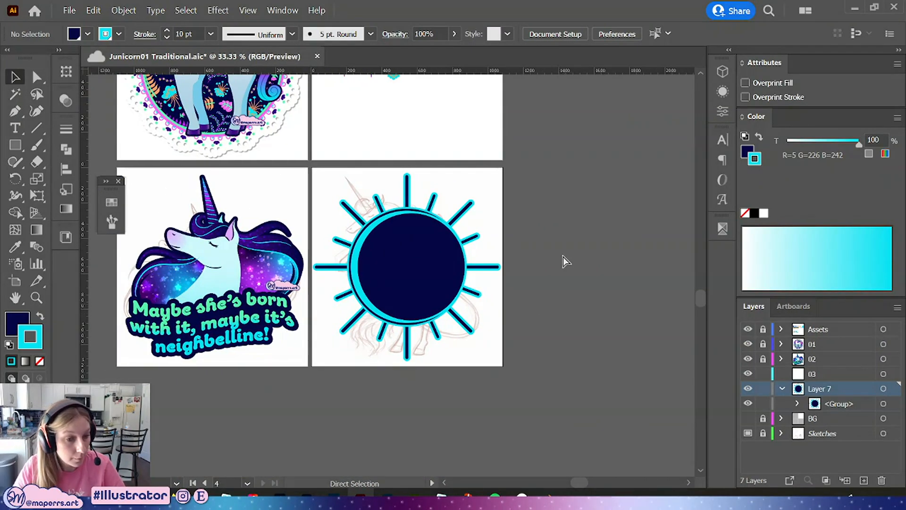
pyautogui.hotkey('ctrl', 's')
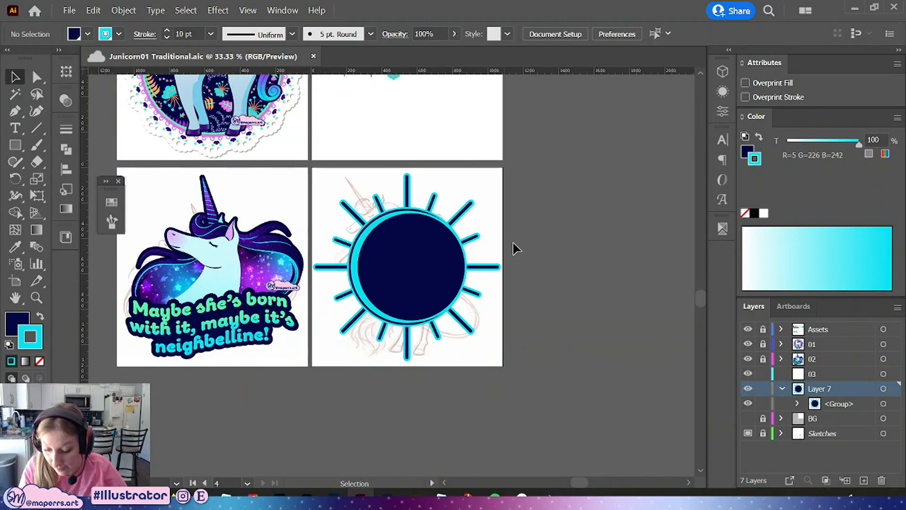
# Inspect the sunburst design and the neighbouring unicorn sticker at closer zoom
pyautogui.hotkey('ctrl', '+')
pyautogui.moveTo(568, 243); pyautogui.dragTo(555, 246)
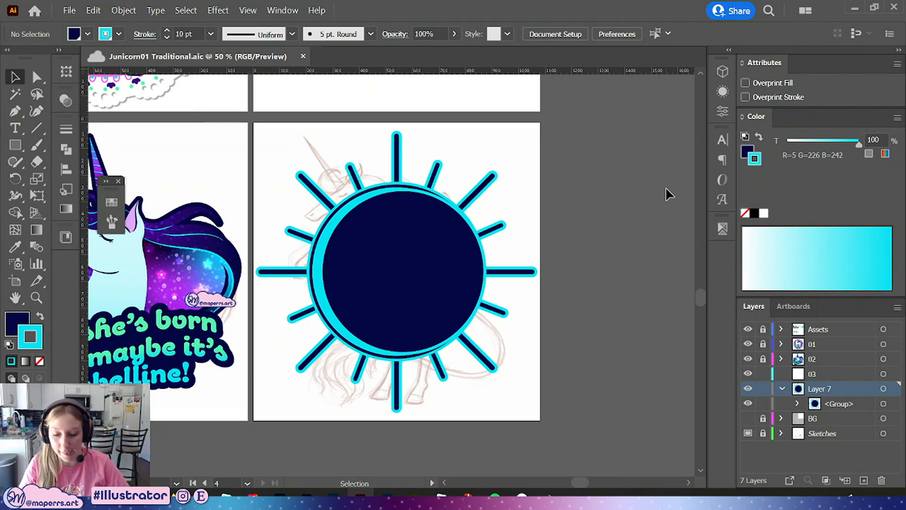
pyautogui.click(451, 302)
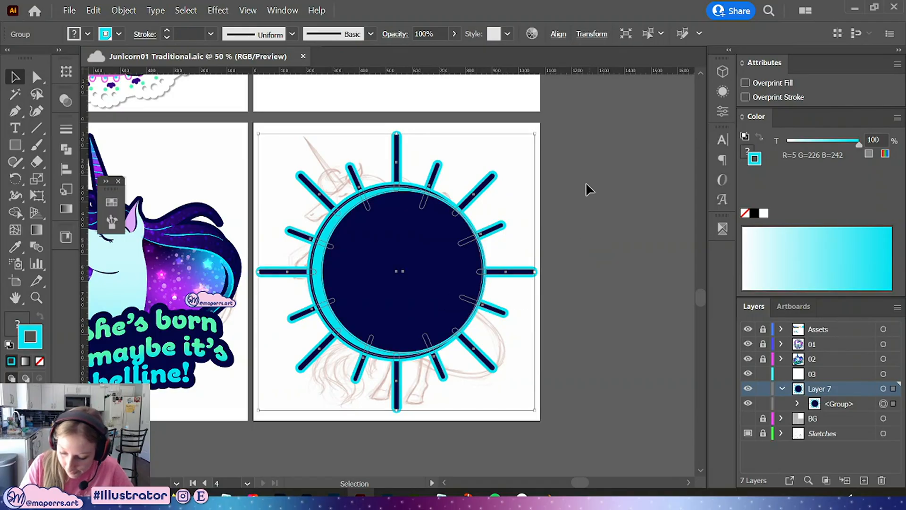
pyautogui.moveTo(535, 271); pyautogui.dragTo(534, 272)
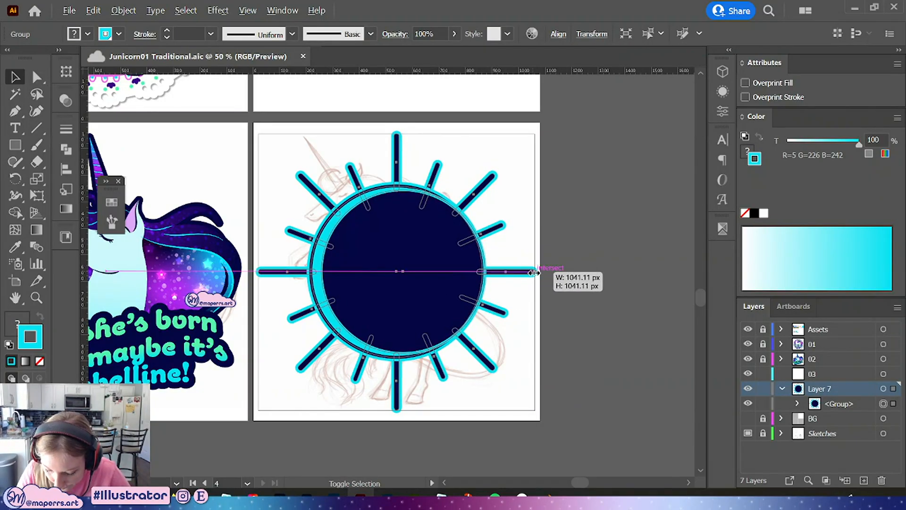
pyautogui.click(593, 303)
pyautogui.moveTo(589, 281); pyautogui.dragTo(644, 268)
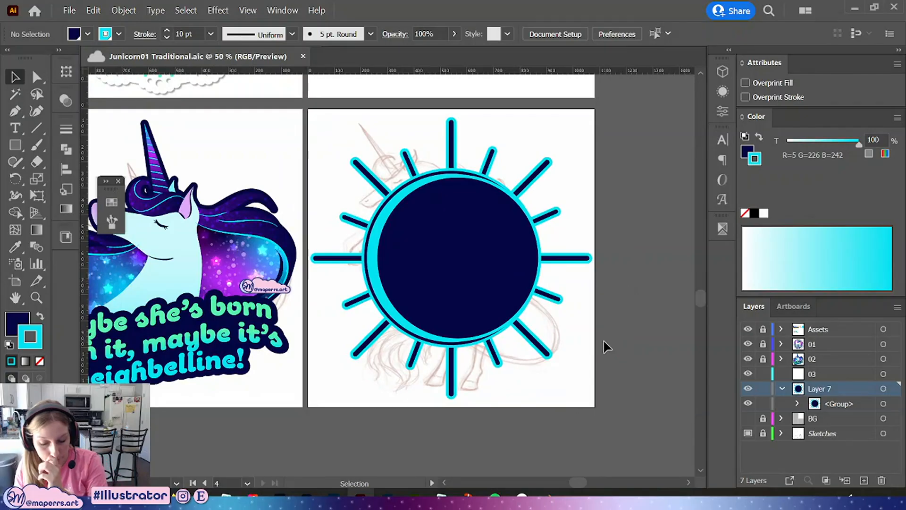
pyautogui.moveTo(473, 277); pyautogui.dragTo(427, 323)
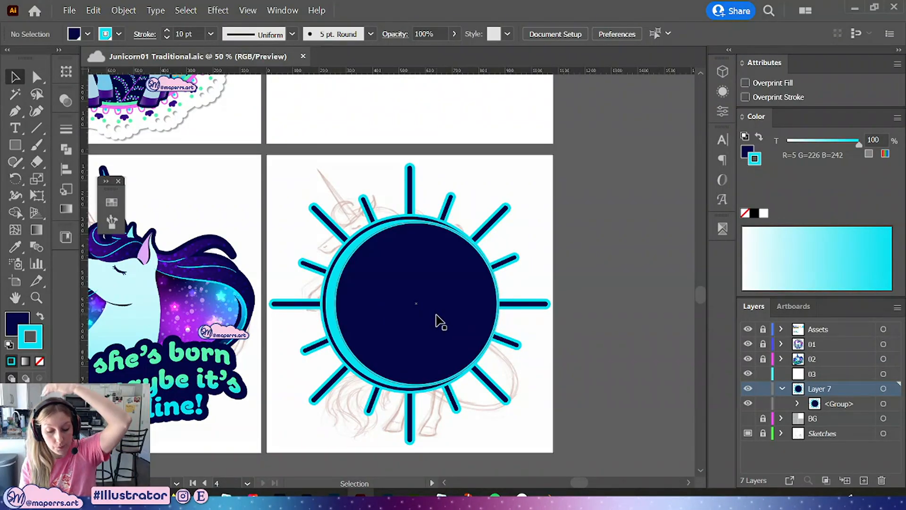
pyautogui.moveTo(286, 265); pyautogui.dragTo(435, 312)
pyautogui.hotkey('ctrl', '=')
pyautogui.hotkey('ctrl', '=')
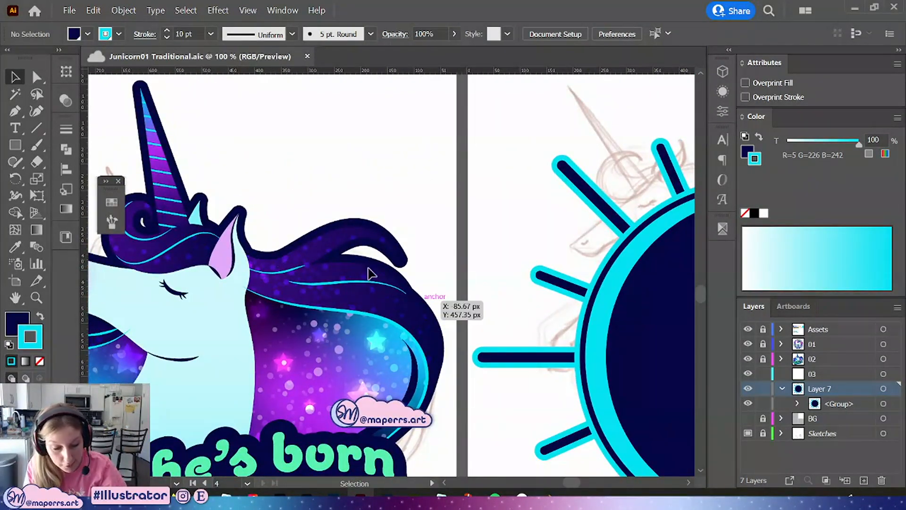
# Enter the sunburst group and paint a diagonal stroke with the Heavy Snow brush across the moon circle
pyautogui.hotkey('ctrl', '-')
pyautogui.moveTo(446, 239); pyautogui.dragTo(295, 189)
pyautogui.moveTo(636, 202); pyautogui.dragTo(582, 205)
pyautogui.click(459, 307)
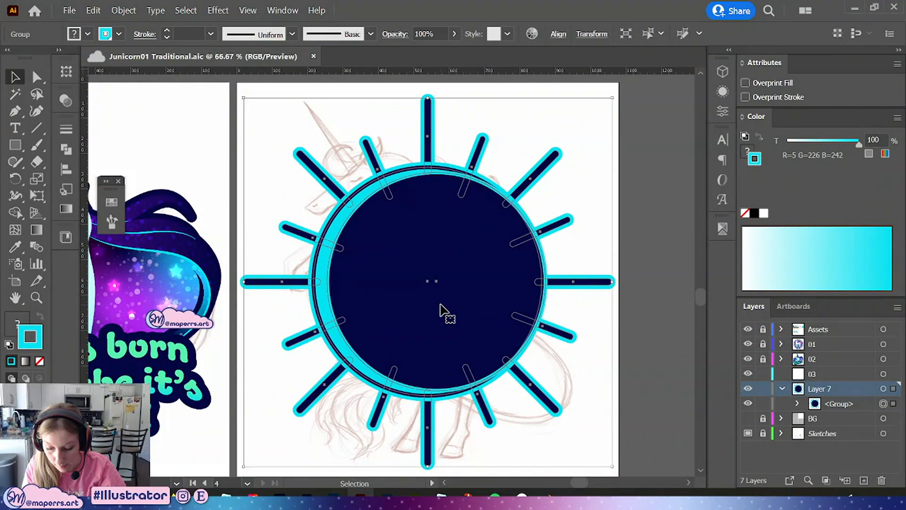
pyautogui.doubleClick(441, 311)
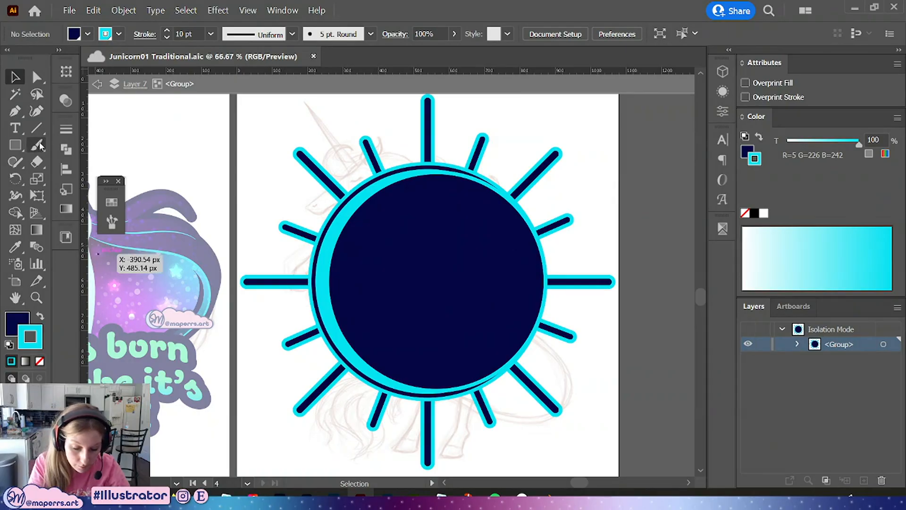
pyautogui.click(40, 147)
pyautogui.click(112, 202)
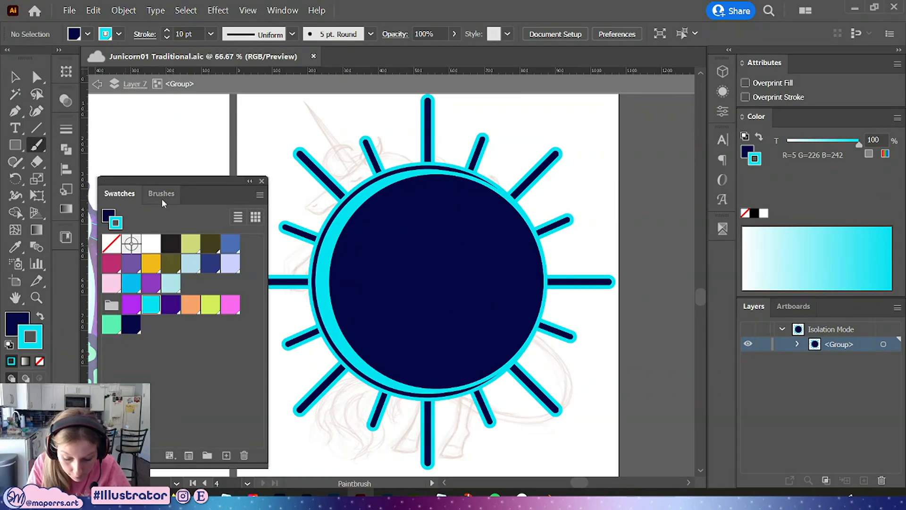
pyautogui.click(162, 195)
pyautogui.click(136, 268)
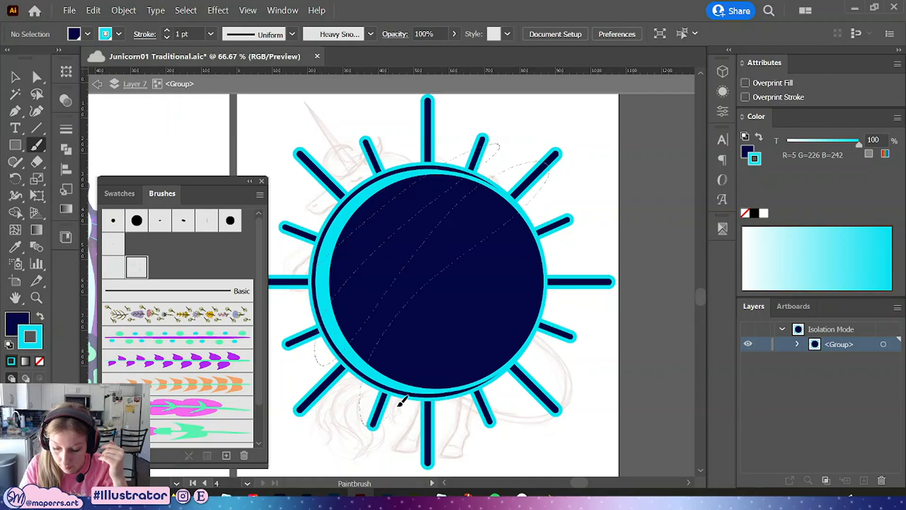
pyautogui.moveTo(465, 414); pyautogui.dragTo(585, 291)
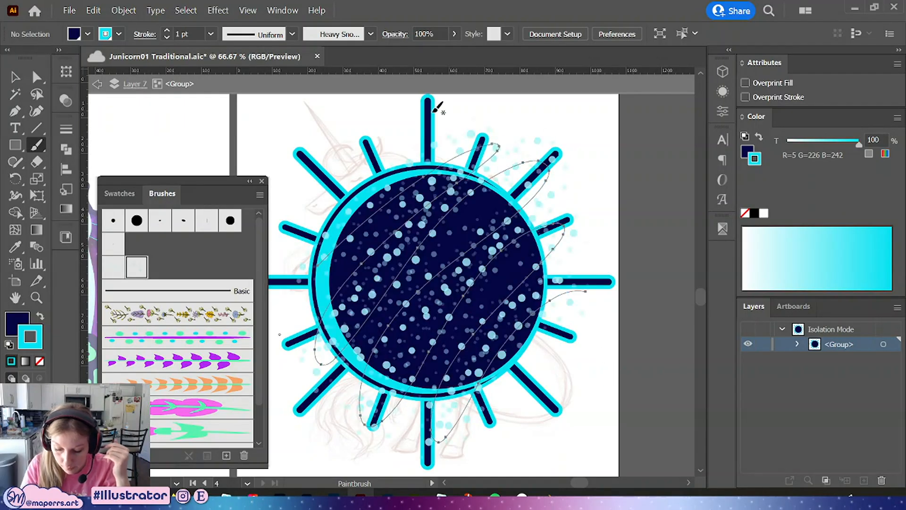
# Set the snow stroke's blending mode to Overlay
pyautogui.click(14, 76)
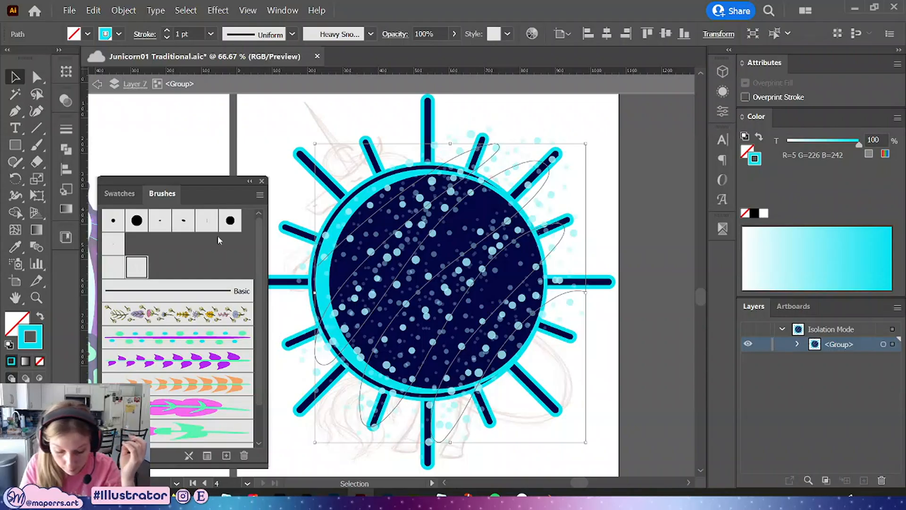
pyautogui.click(118, 193)
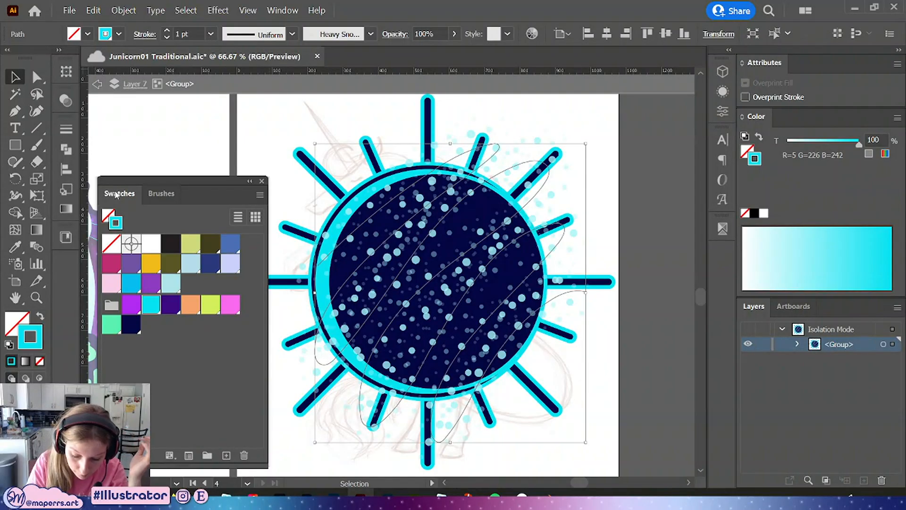
pyautogui.click(393, 34)
pyautogui.click(294, 58)
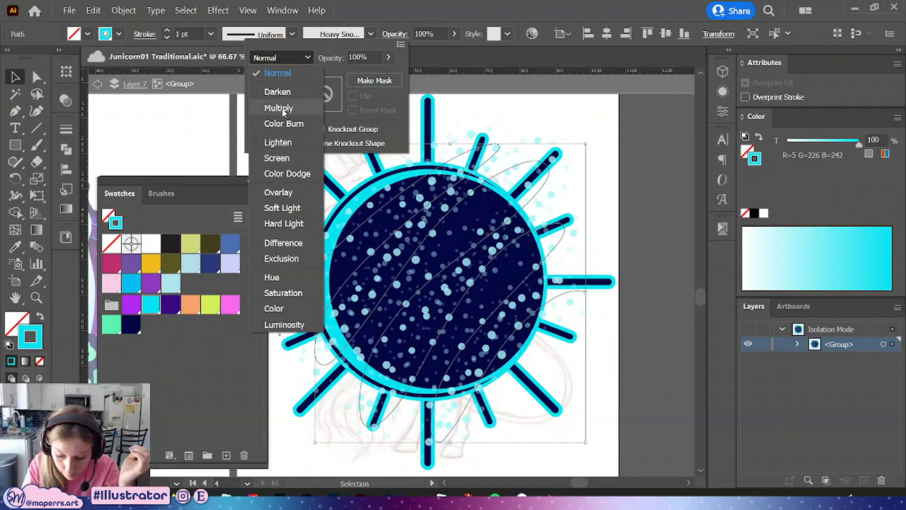
pyautogui.click(287, 193)
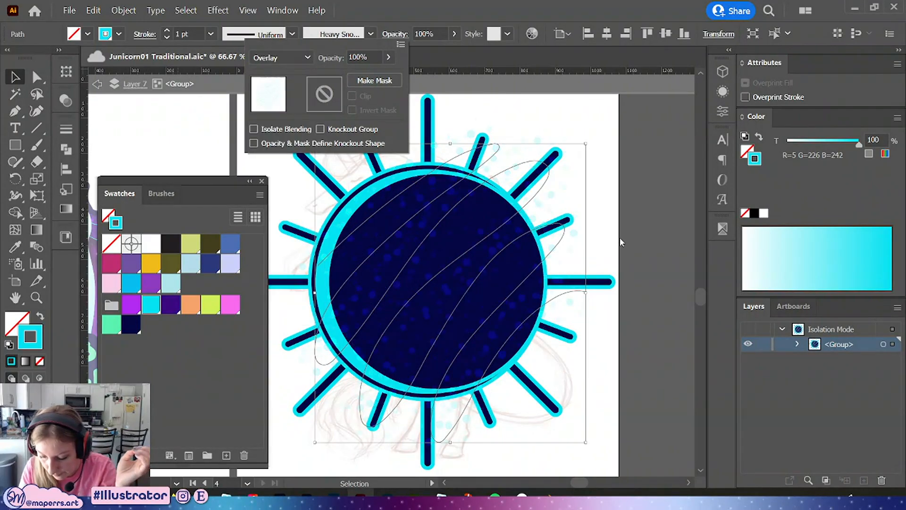
# Fill the inner moon circle with a radial gradient and give its outer stop the navy swatch
pyautogui.click(619, 237)
pyautogui.click(584, 359)
pyautogui.click(532, 231)
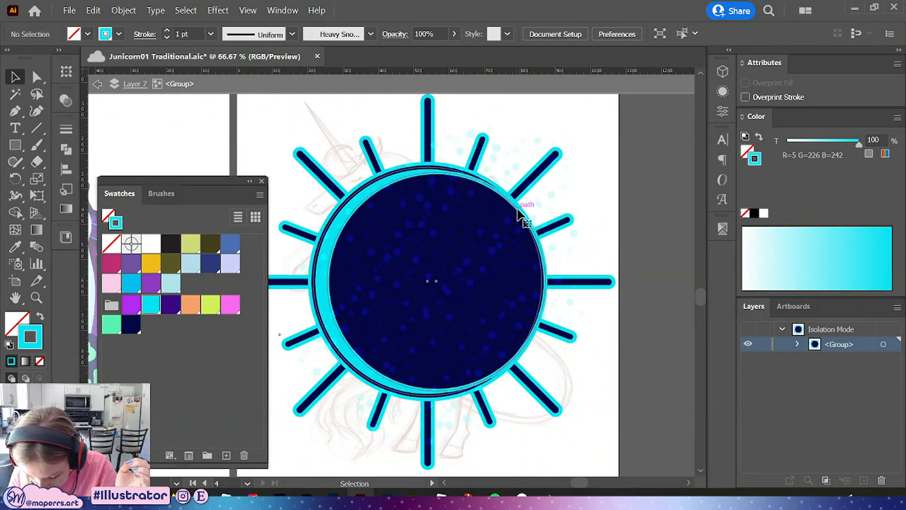
pyautogui.doubleClick(337, 285)
pyautogui.click(372, 289)
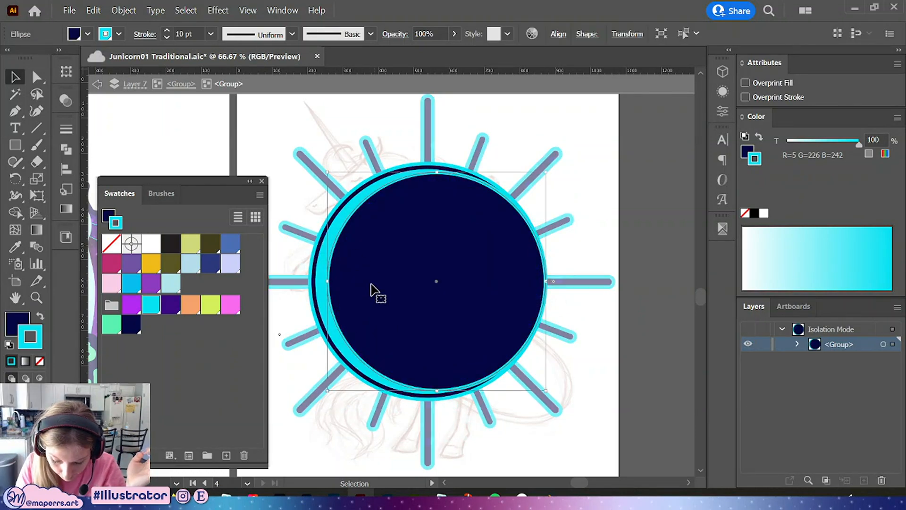
pyautogui.click(66, 208)
pyautogui.press('x')
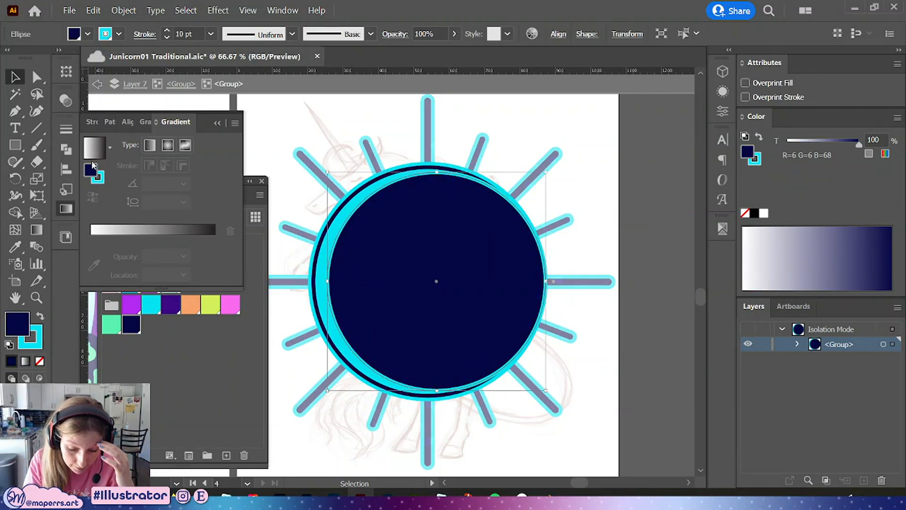
pyautogui.click(168, 146)
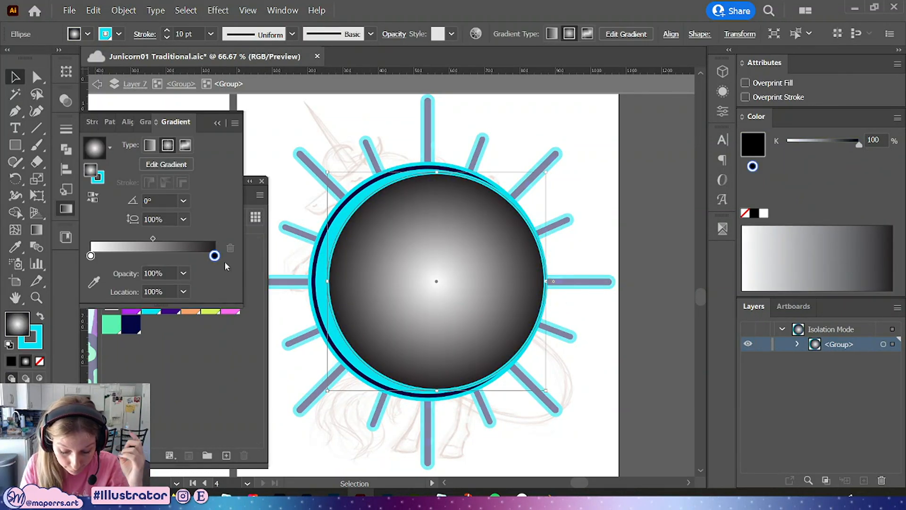
pyautogui.click(131, 326)
pyautogui.moveTo(211, 178); pyautogui.dragTo(421, 138)
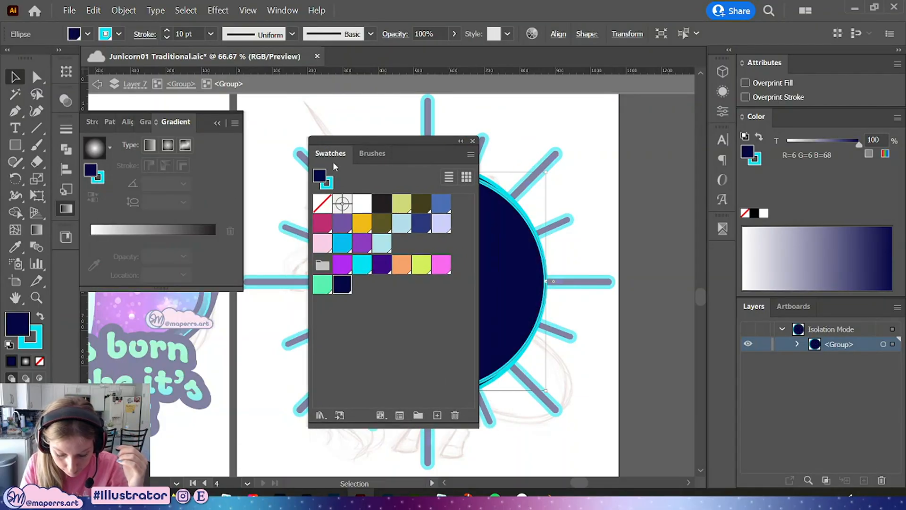
pyautogui.click(168, 144)
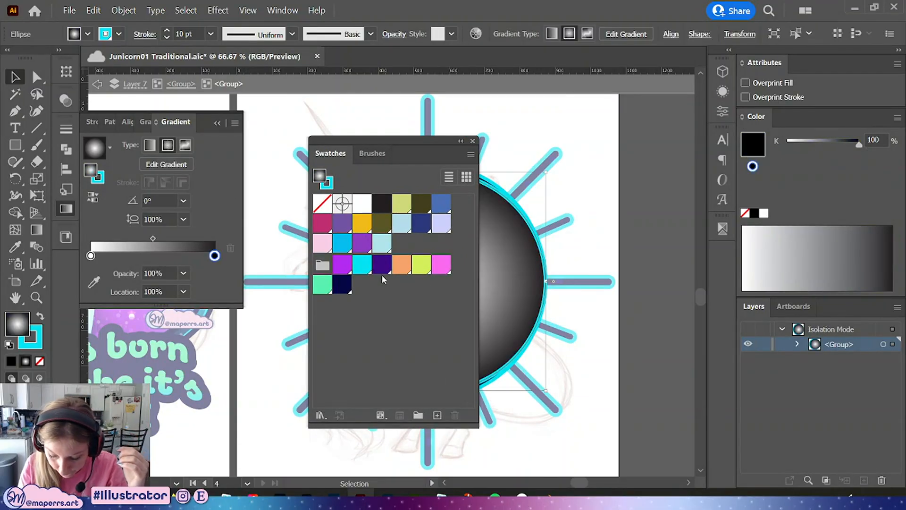
pyautogui.doubleClick(214, 255)
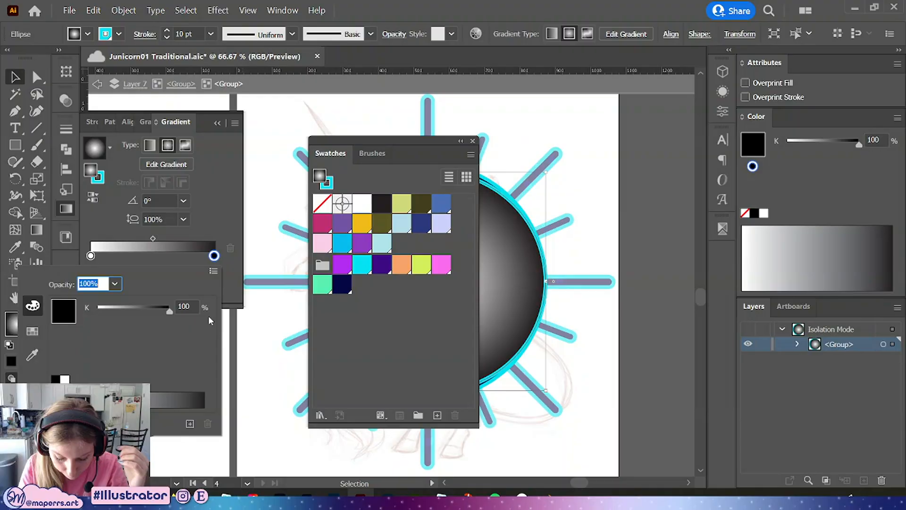
pyautogui.click(32, 331)
pyautogui.click(132, 311)
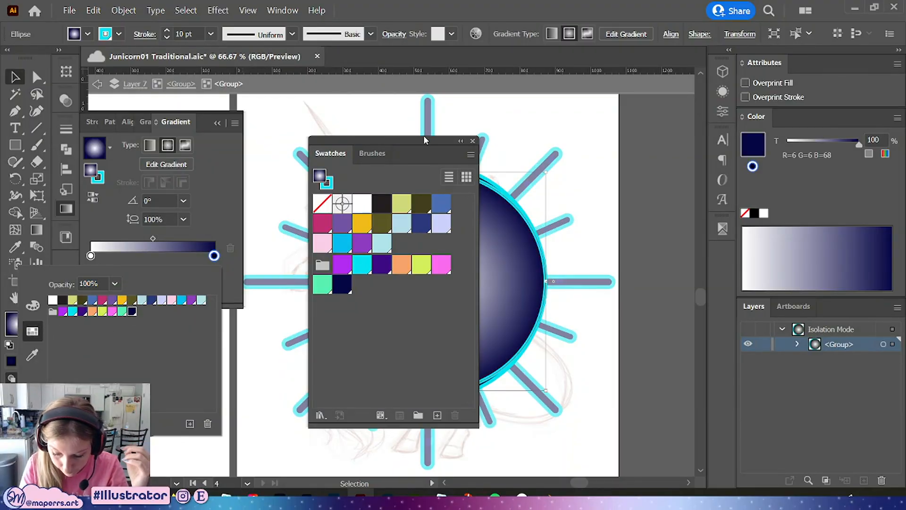
# Set the gradient's centre stop to a blue of R 32, G 30, B 173
pyautogui.click(461, 141)
pyautogui.click(460, 141)
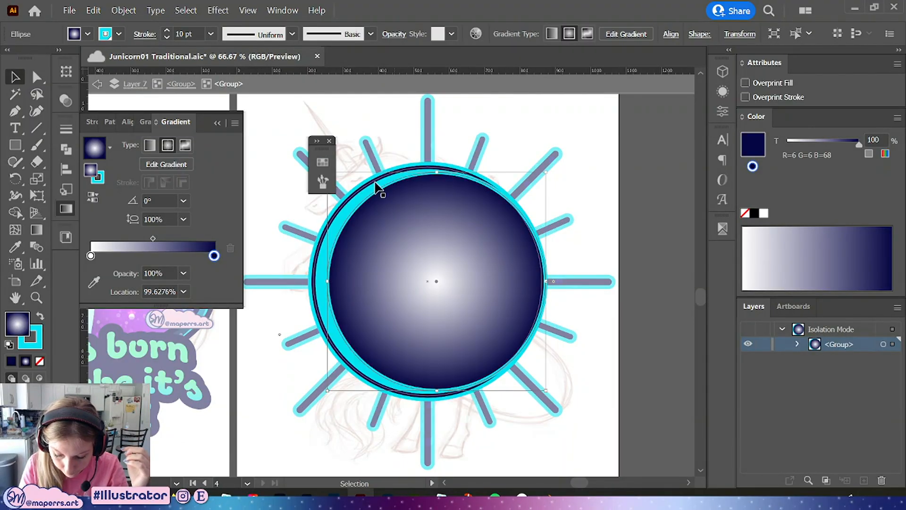
pyautogui.moveTo(320, 152); pyautogui.dragTo(114, 360)
pyautogui.doubleClick(91, 255)
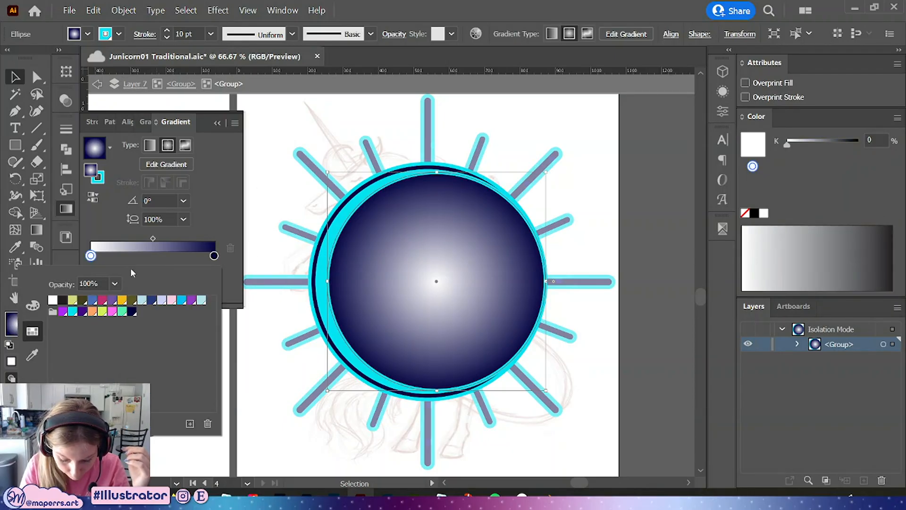
pyautogui.click(83, 311)
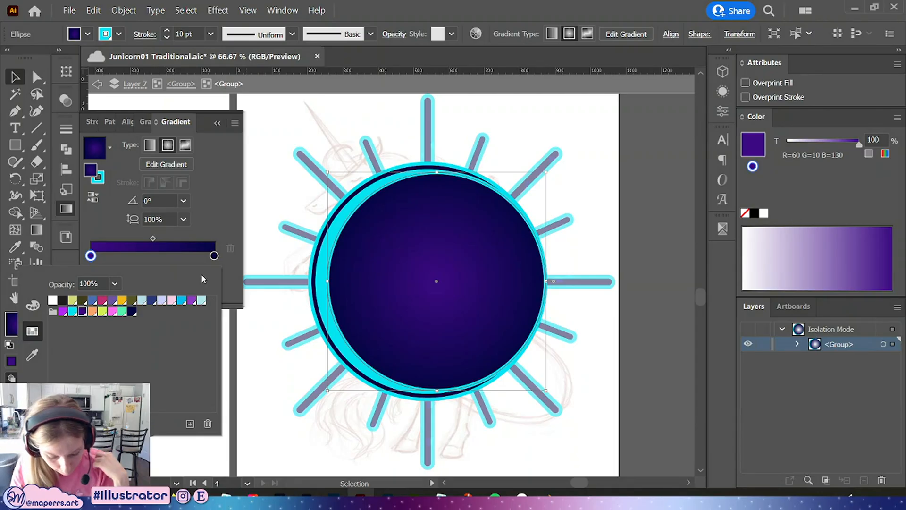
pyautogui.click(91, 255)
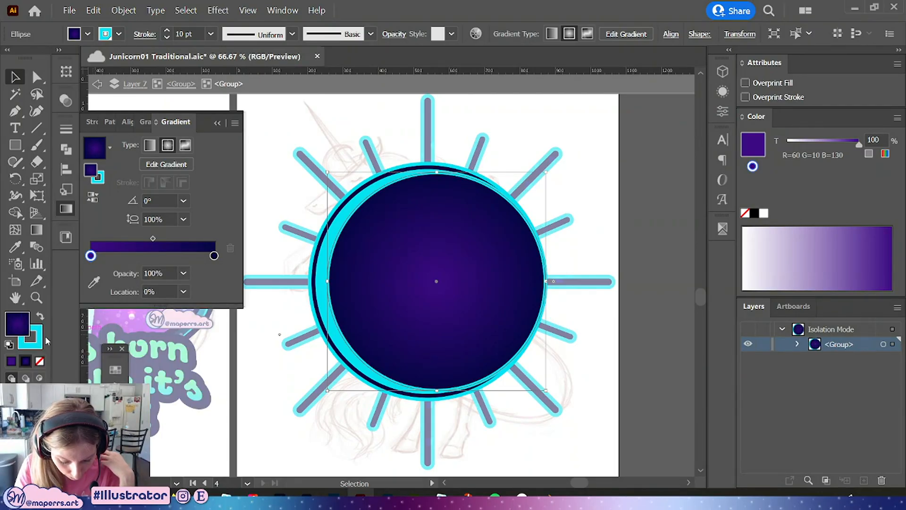
pyautogui.doubleClick(91, 256)
pyautogui.click(32, 306)
pyautogui.click(196, 320)
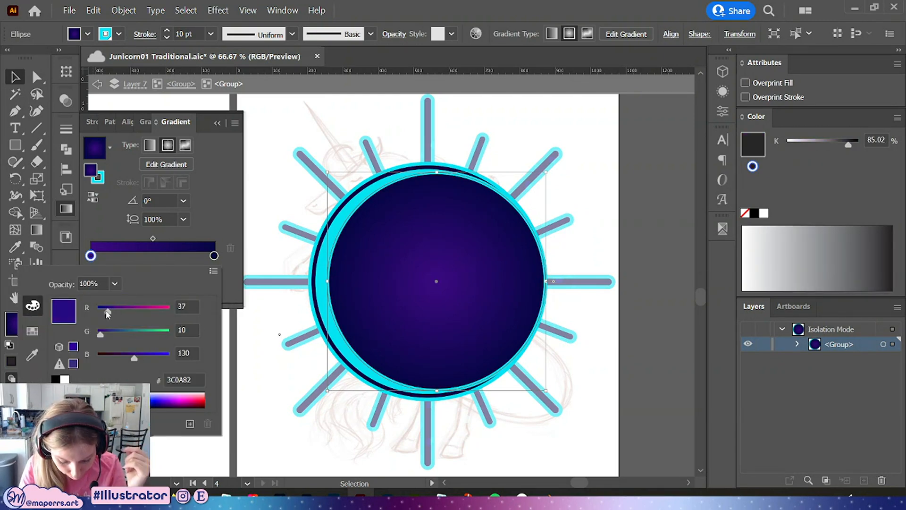
pyautogui.moveTo(107, 315); pyautogui.dragTo(106, 313)
pyautogui.moveTo(134, 358); pyautogui.dragTo(146, 358)
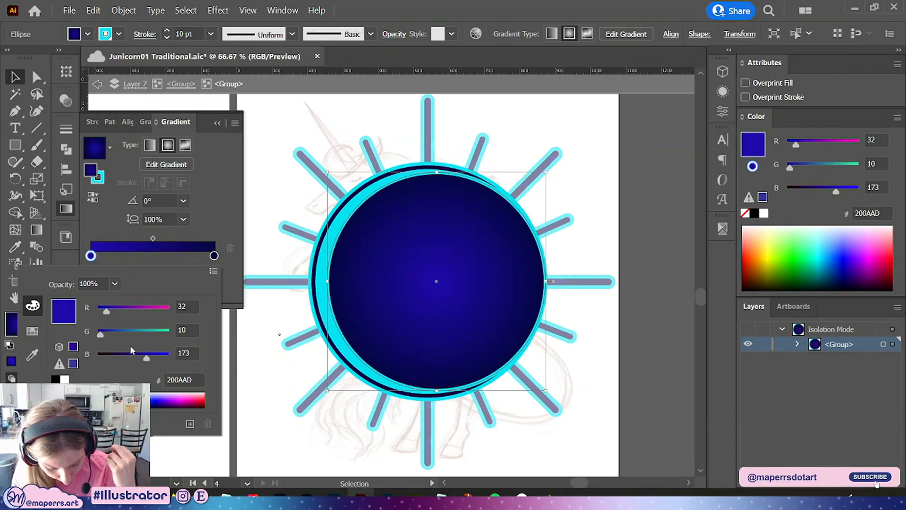
pyautogui.moveTo(107, 335); pyautogui.dragTo(107, 339)
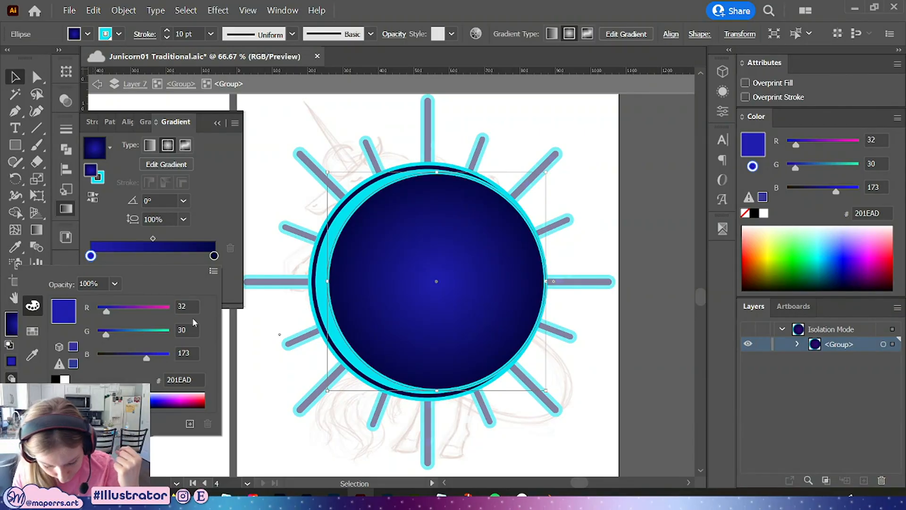
# Exit the nested group and zoom out to compare the sunburst with the other stickers, then zoom back in
pyautogui.click(180, 88)
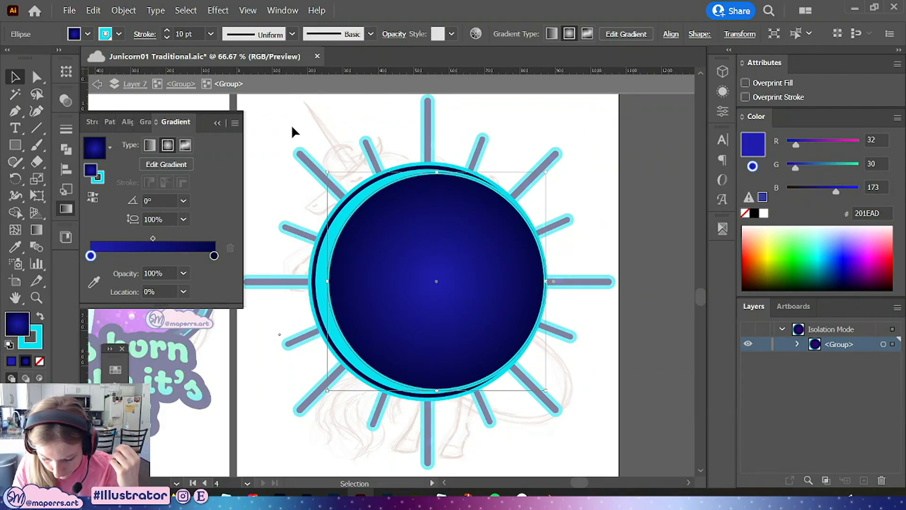
pyautogui.click(180, 83)
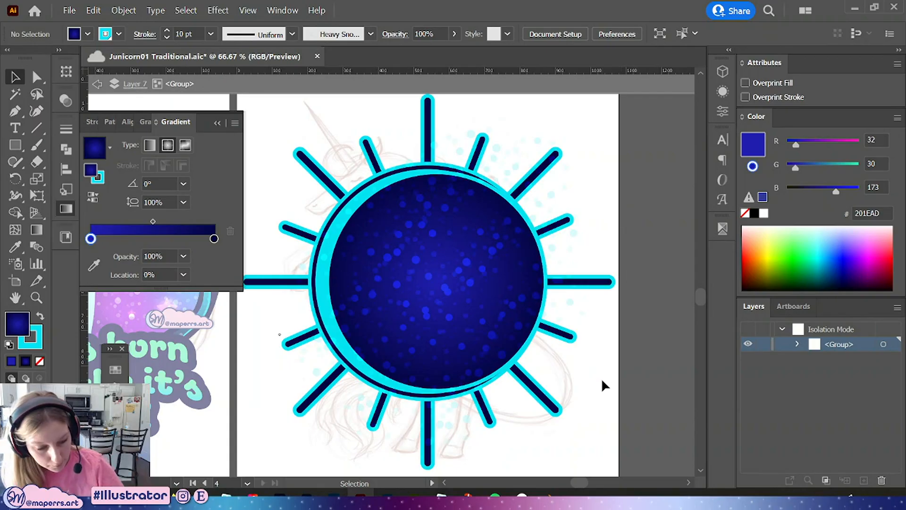
pyautogui.hotkey('ctrl', '-')
pyautogui.hotkey('ctrl', '-')
pyautogui.hotkey('ctrl', '-')
pyautogui.click(219, 123)
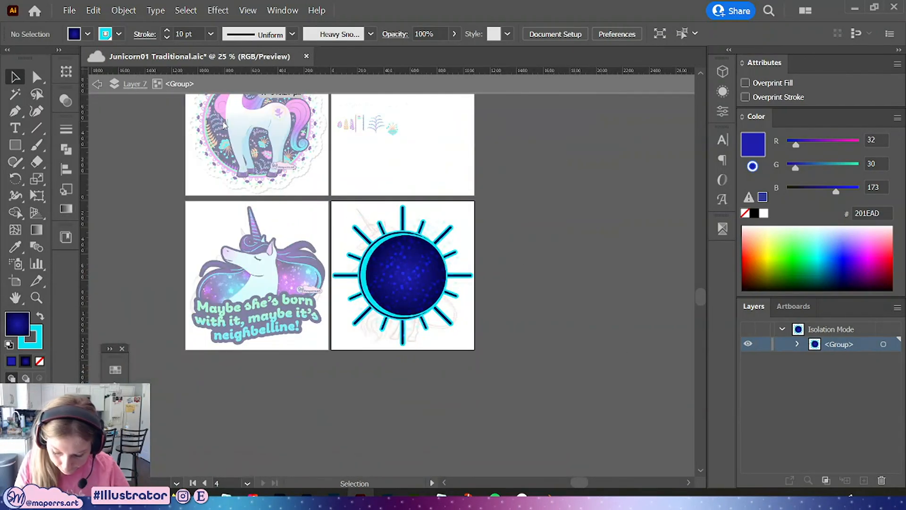
pyautogui.hotkey('ctrl', '+')
pyautogui.hotkey('ctrl', '+')
pyautogui.hotkey('ctrl', '+')
pyautogui.hotkey('ctrl', '+')
pyautogui.click(584, 213)
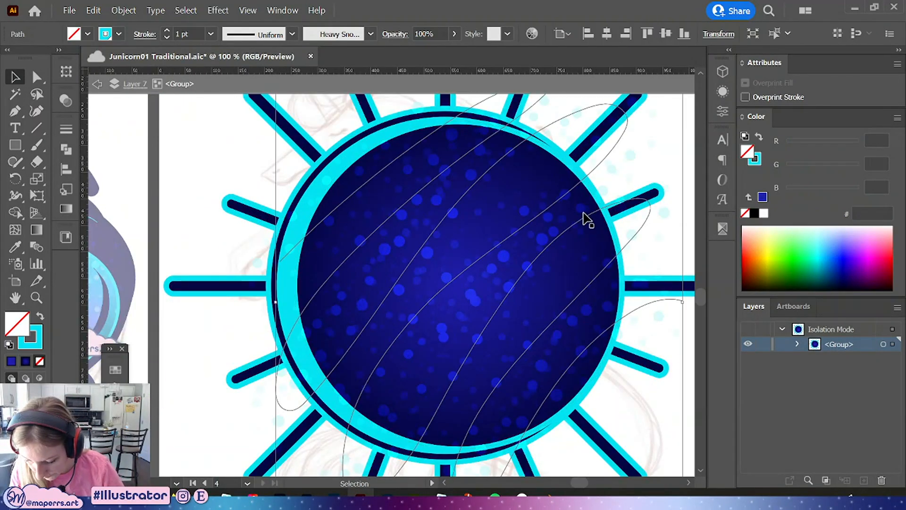
# Clip the snow stroke to the moon circle with a clipping mask
pyautogui.doubleClick(588, 199)
pyautogui.click(597, 210)
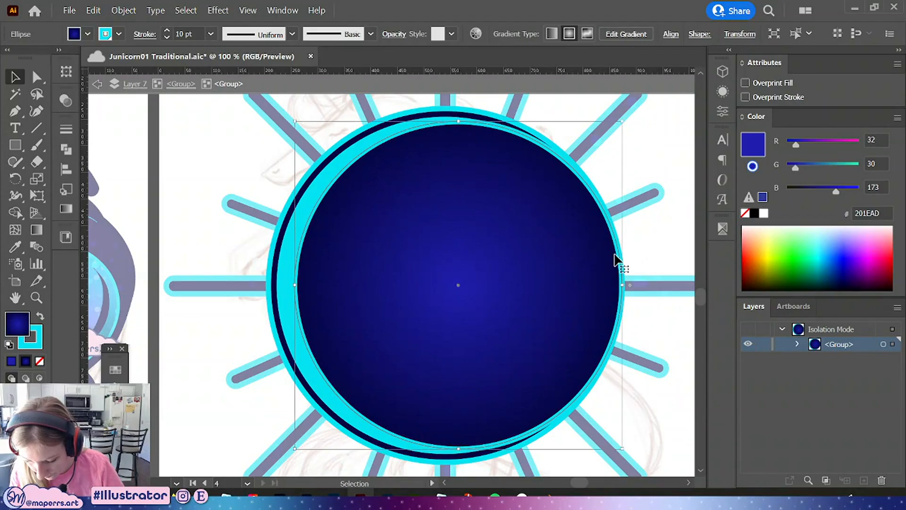
pyautogui.press('ctrl')
pyautogui.click(180, 84)
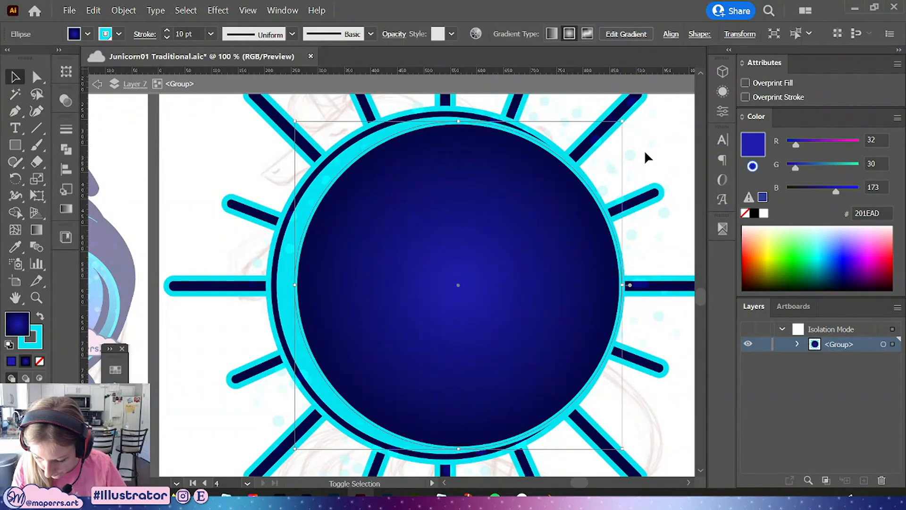
pyautogui.moveTo(672, 141); pyautogui.dragTo(635, 175)
pyautogui.hotkey('ctrl', 'z')
pyautogui.rightClick(598, 229)
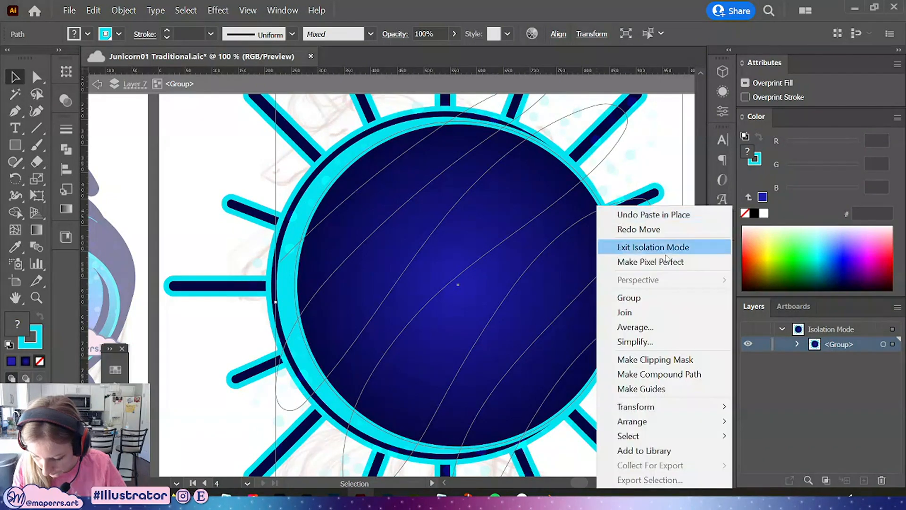
pyautogui.click(655, 359)
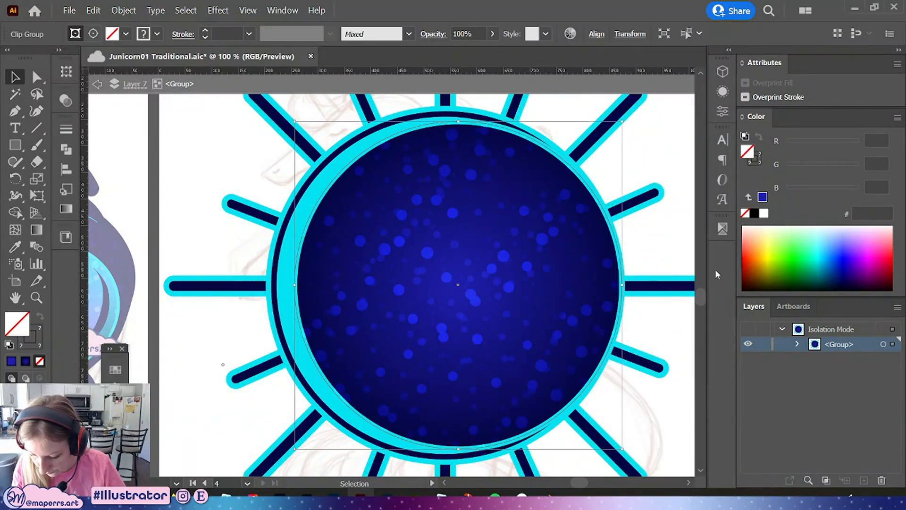
# Select the clipped snow group and undo the last two actions
pyautogui.moveTo(637, 183); pyautogui.dragTo(544, 151)
pyautogui.click(635, 188)
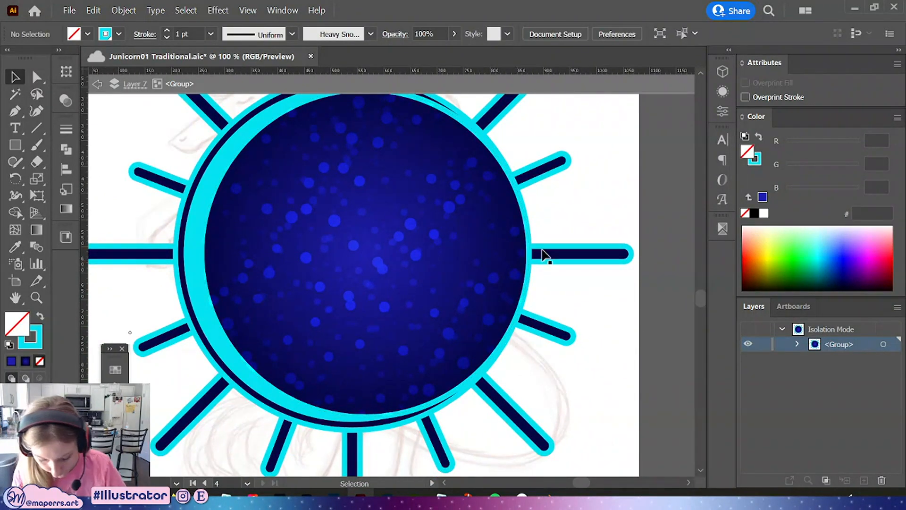
pyautogui.click(391, 243)
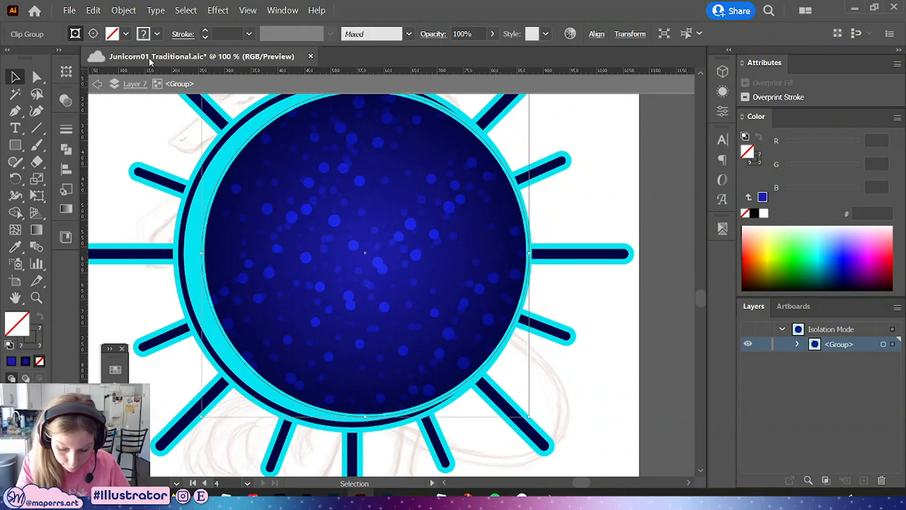
pyautogui.click(613, 208)
pyautogui.hotkey('ctrl', 'z')
pyautogui.hotkey('ctrl', 'z')
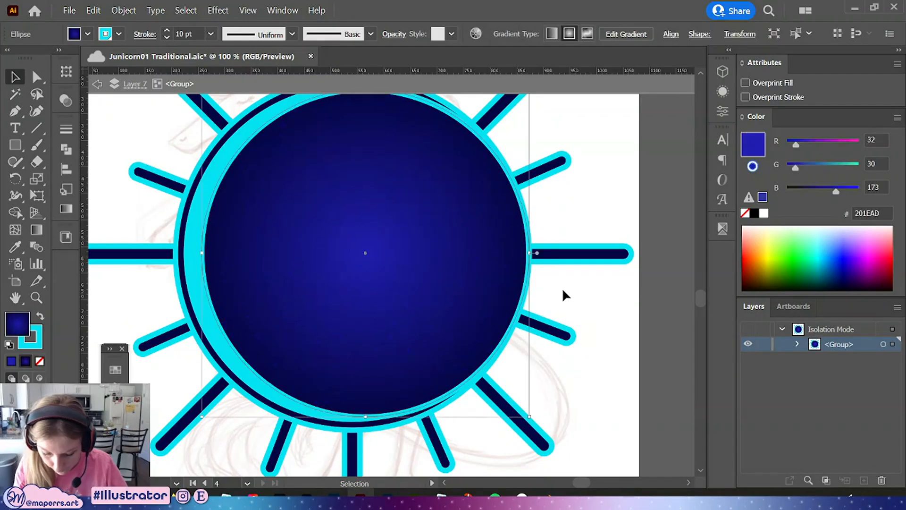
# Redo the snow clipping mask on the moon circle and reselect the clipped group
pyautogui.hotkey('ctrl', 'shift', 'z')
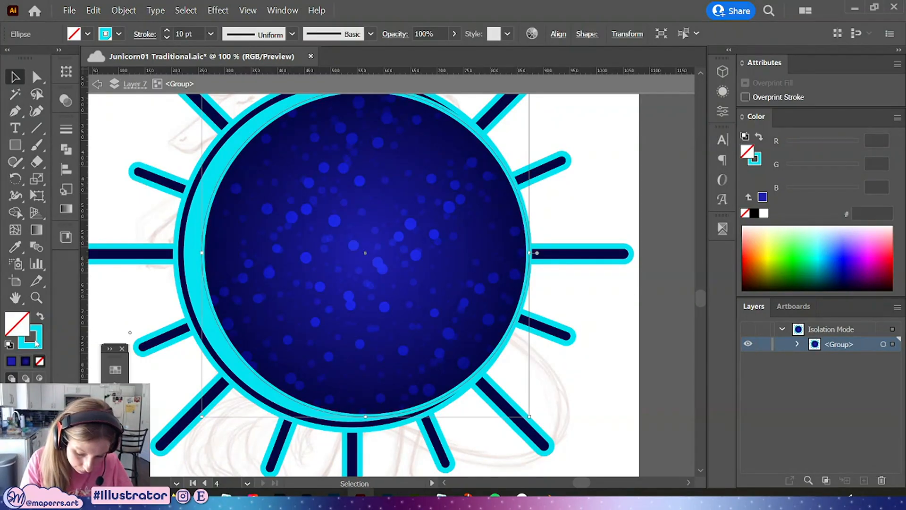
pyautogui.press('x')
pyautogui.click(602, 186)
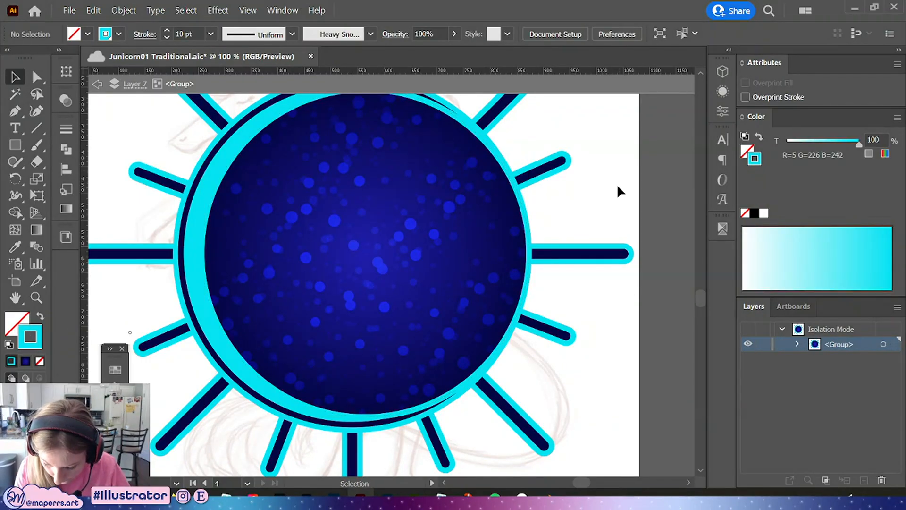
pyautogui.click(432, 243)
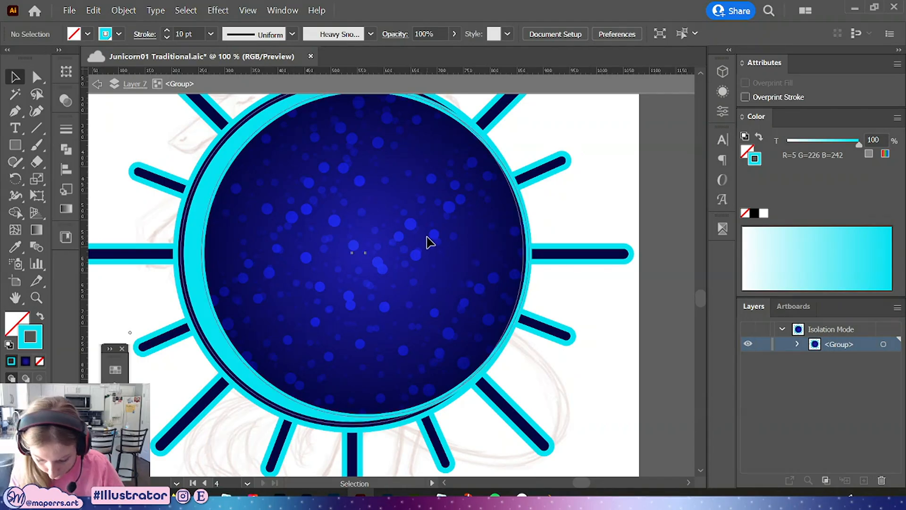
pyautogui.click(526, 225)
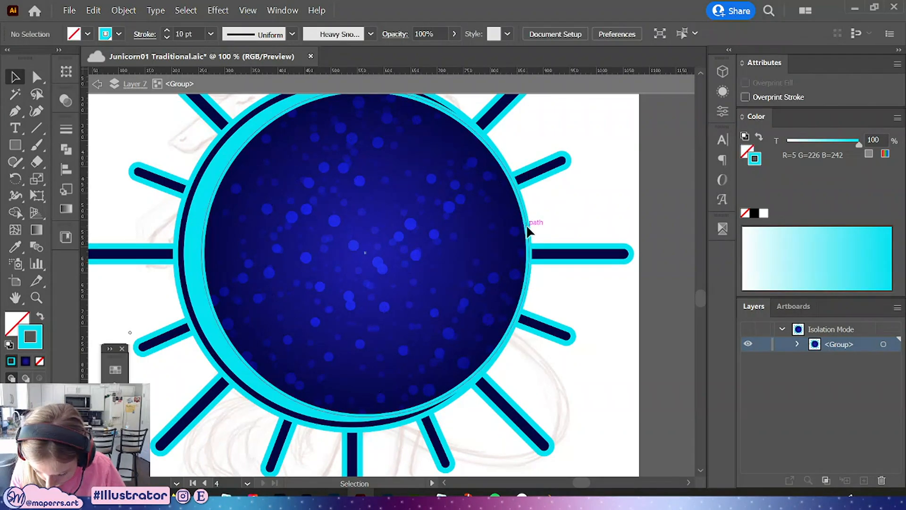
pyautogui.keyDown('shift'); pyautogui.click(428, 243); pyautogui.keyUp('shift')
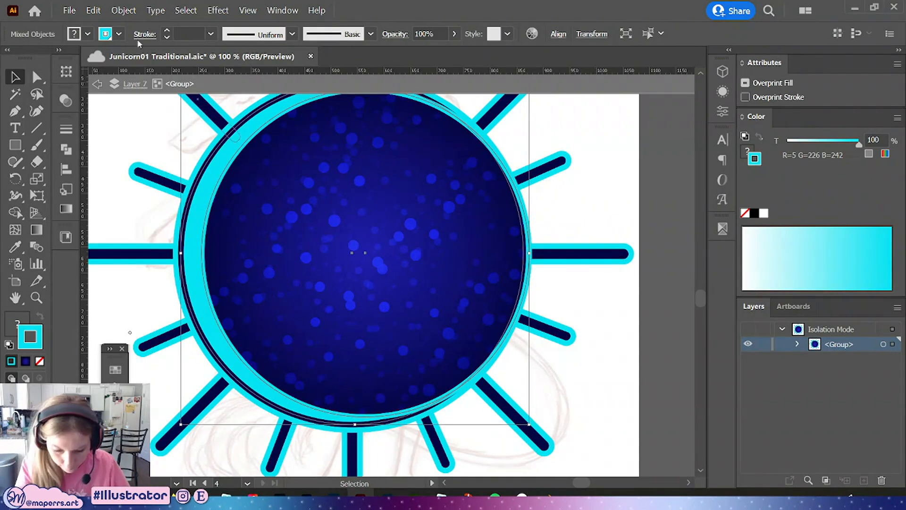
pyautogui.click(124, 10)
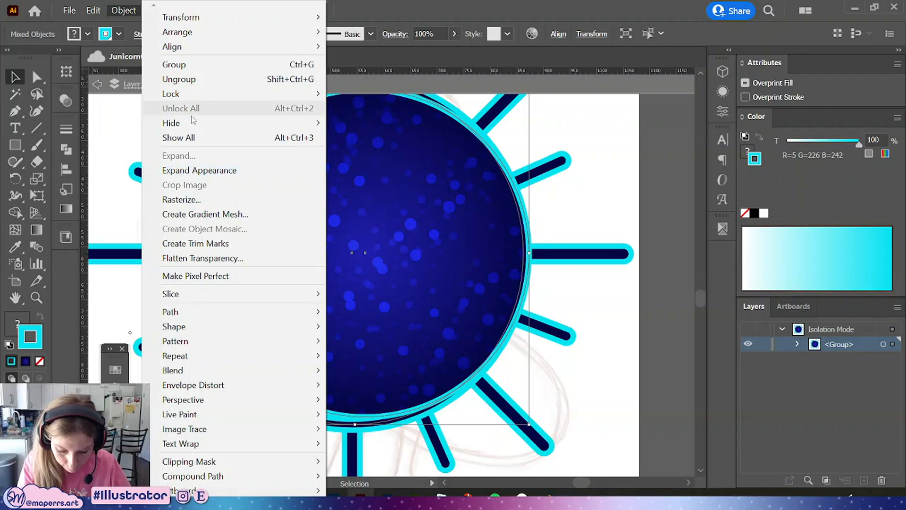
pyautogui.moveTo(302, 123)
pyautogui.click(364, 122)
pyautogui.hotkey('ctrl', 'z')
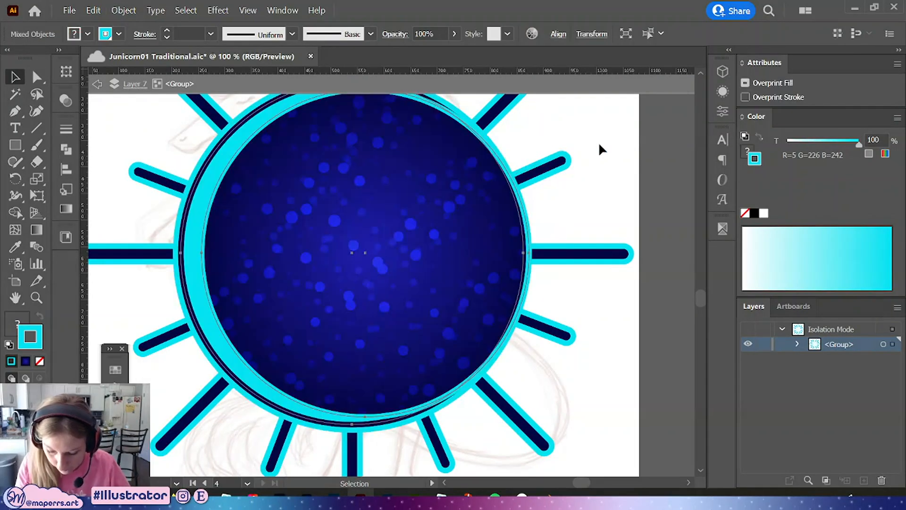
# Select and copy the moon circle path inside the sunburst group
pyautogui.click(598, 143)
pyautogui.click(483, 262)
pyautogui.click(531, 211)
pyautogui.click(526, 215)
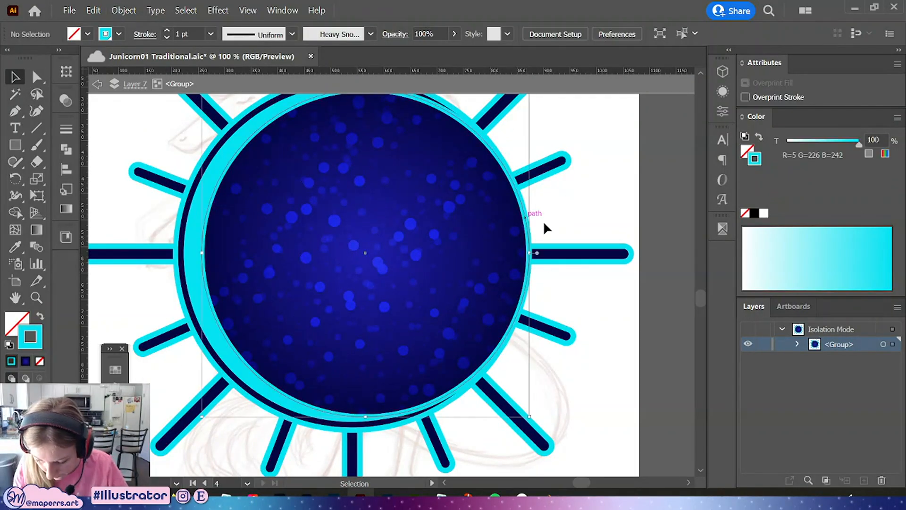
pyautogui.hotkey('ctrl', 'c')
pyautogui.click(562, 268)
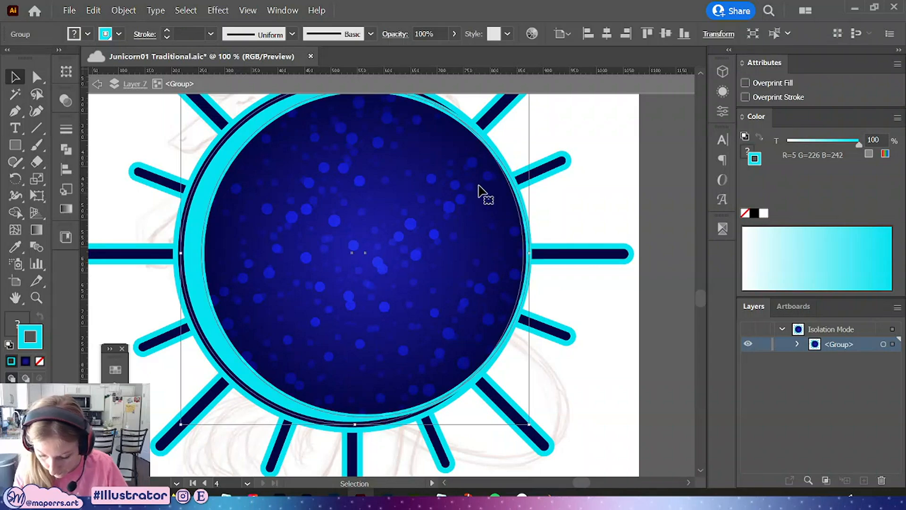
pyautogui.doubleClick(502, 172)
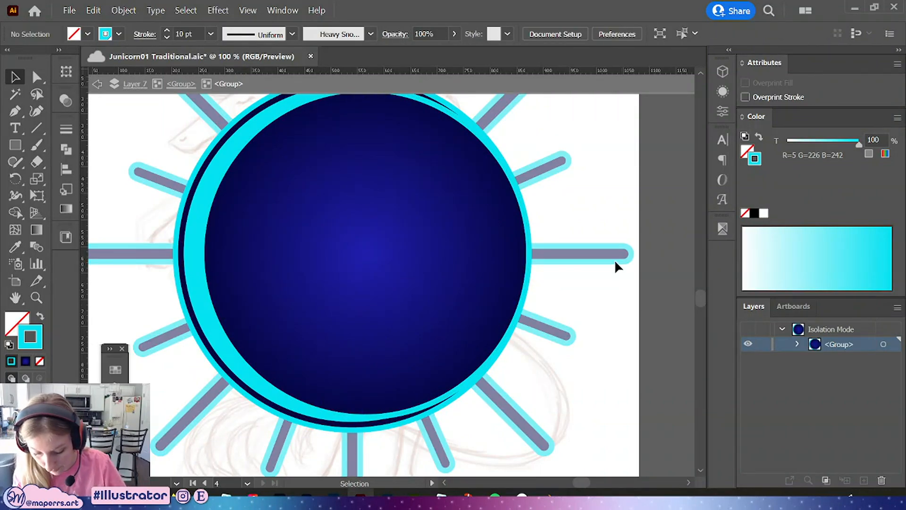
pyautogui.click(173, 85)
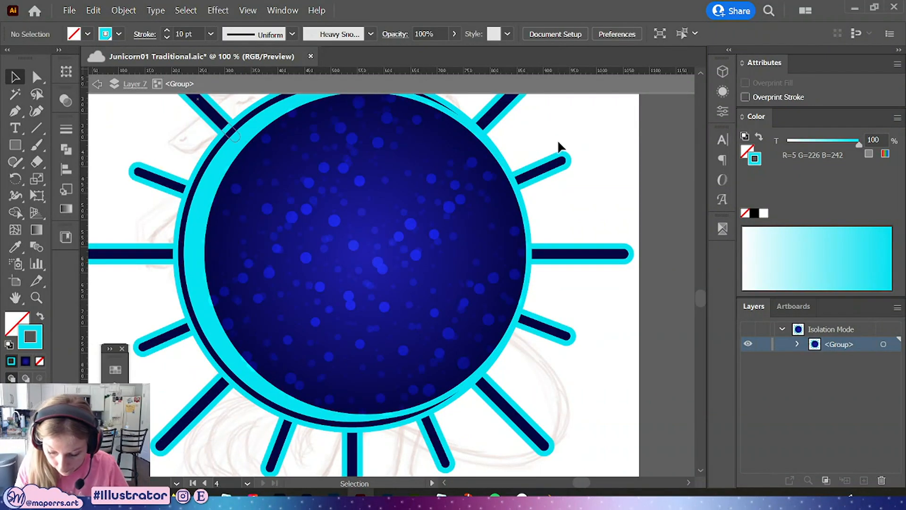
pyautogui.click(478, 140)
pyautogui.press('Escape')
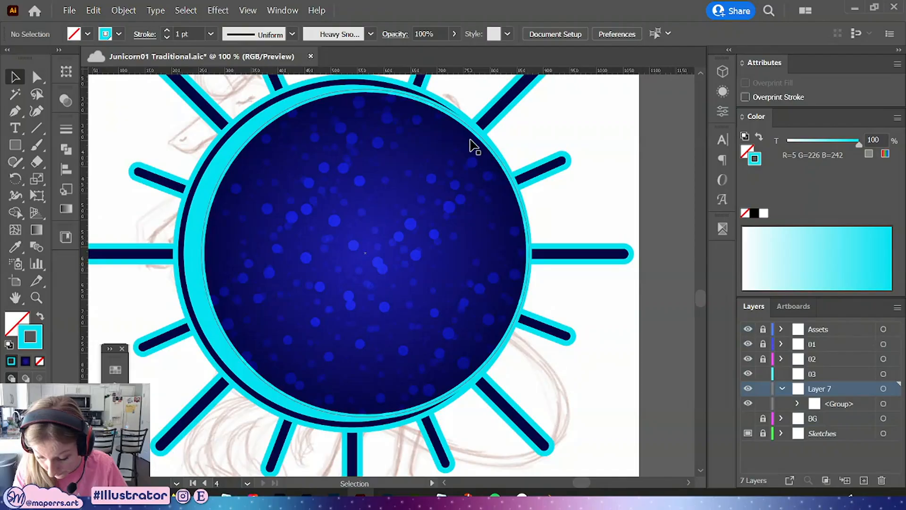
# Try removing the moon circle's fill inside the nested group, then undo it
pyautogui.doubleClick(473, 144)
pyautogui.click(473, 142)
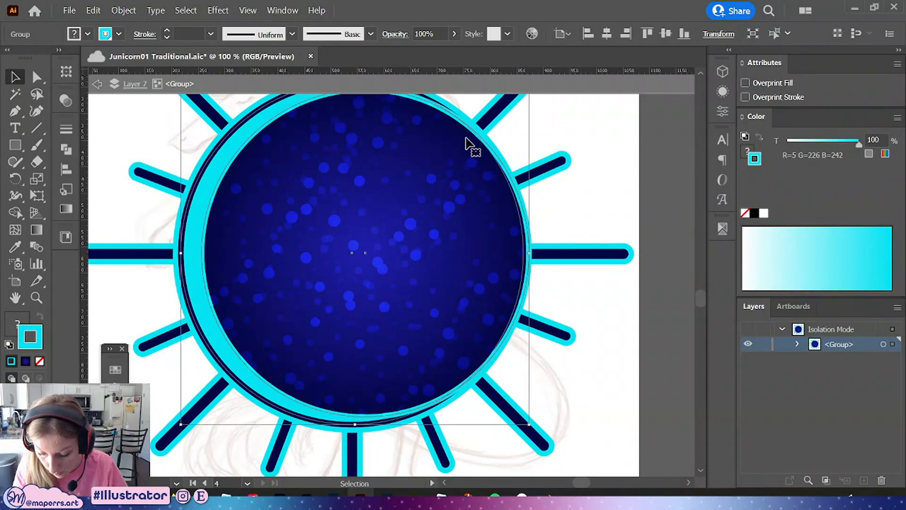
pyautogui.doubleClick(467, 141)
pyautogui.click(366, 147)
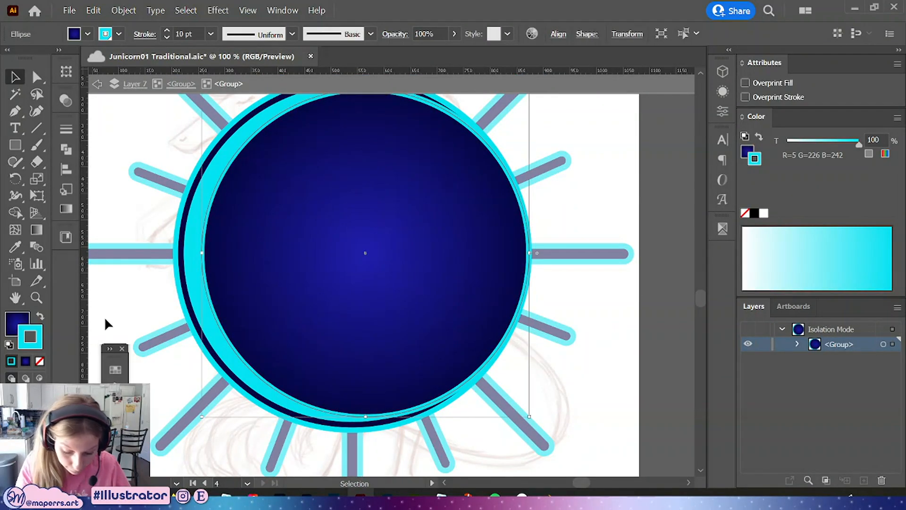
pyautogui.click(39, 361)
pyautogui.click(181, 84)
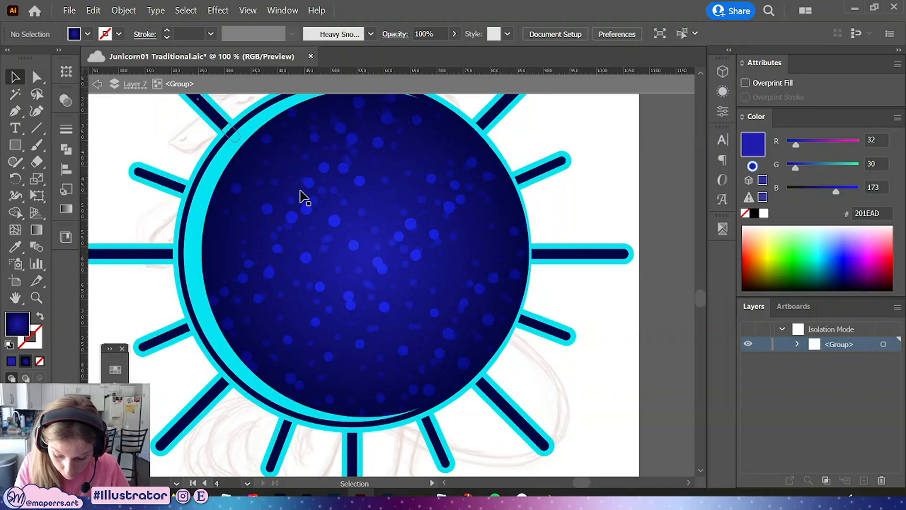
pyautogui.hotkey('ctrl', 'z')
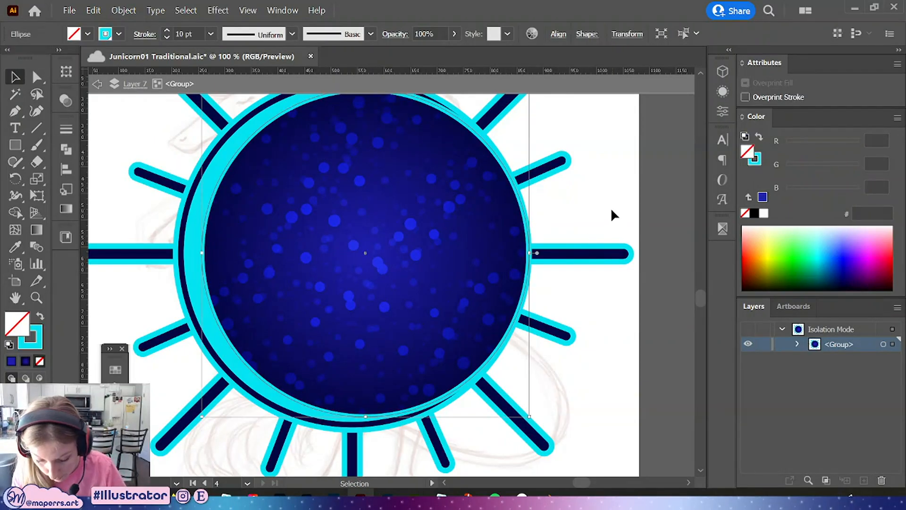
# Zoom out to review the sticker against the others and save the document
pyautogui.doubleClick(596, 192)
pyautogui.hotkey('ctrl', '-')
pyautogui.hotkey('ctrl', '-')
pyautogui.hotkey('ctrl', '-')
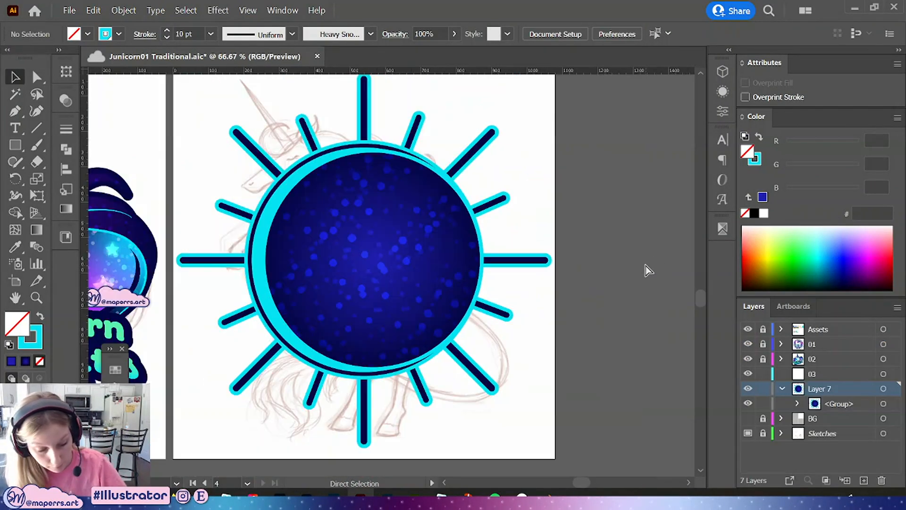
pyautogui.moveTo(391, 280); pyautogui.dragTo(401, 225)
pyautogui.hotkey('ctrl', 'z')
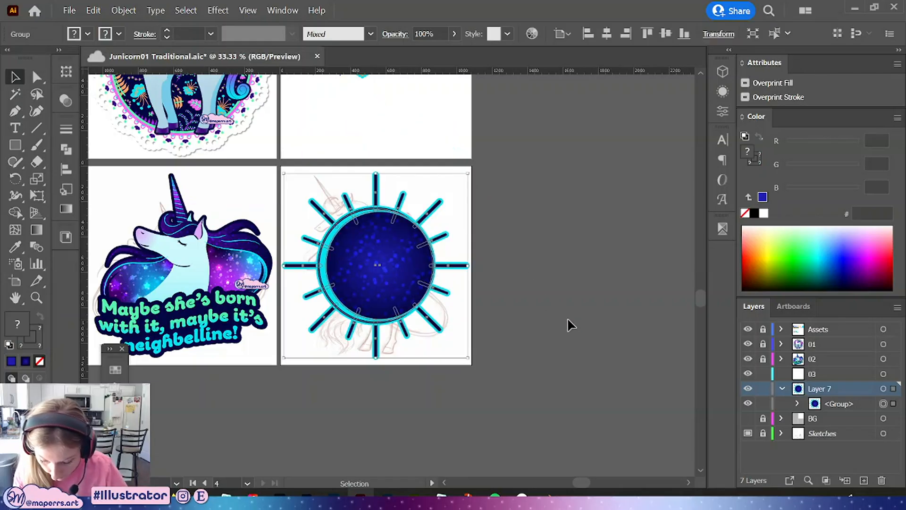
pyautogui.click(566, 321)
pyautogui.hotkey('ctrl', '+')
pyautogui.moveTo(551, 263); pyautogui.dragTo(582, 260)
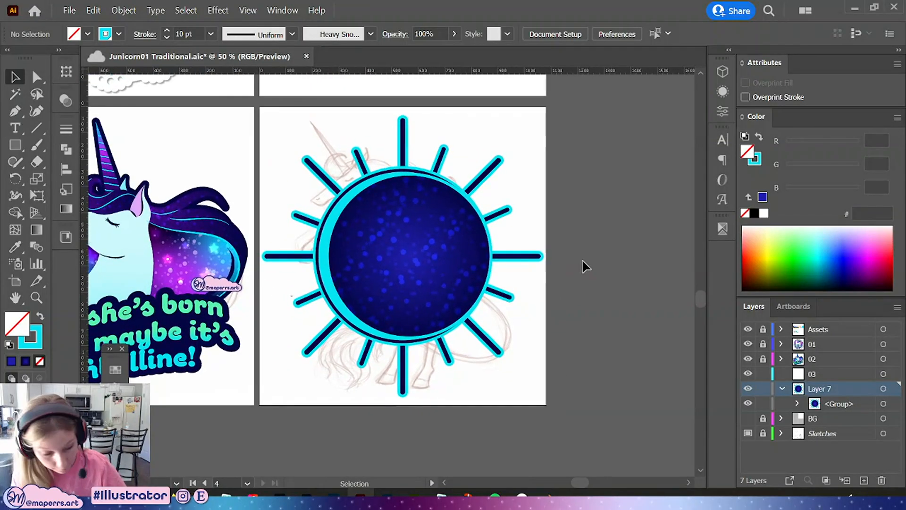
pyautogui.hotkey('ctrl', 's')
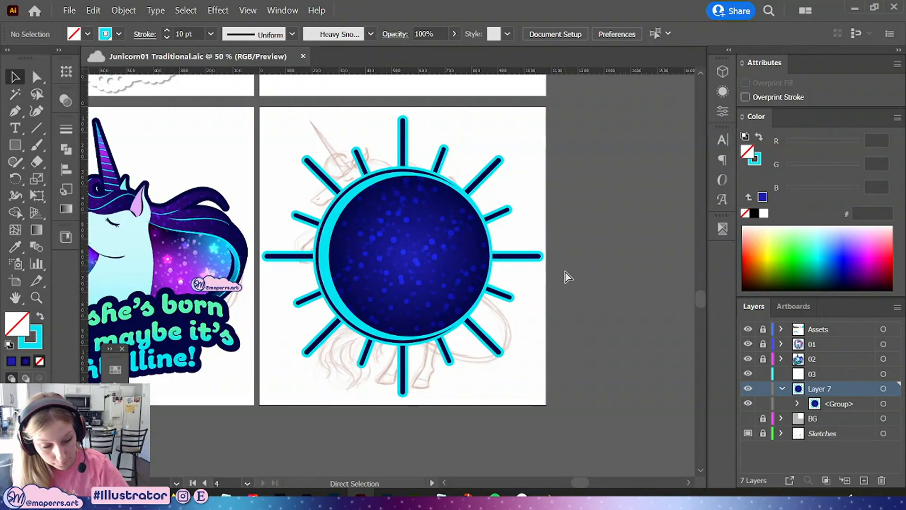
pyautogui.hotkey('ctrl', '+')
pyautogui.moveTo(589, 293); pyautogui.dragTo(587, 270)
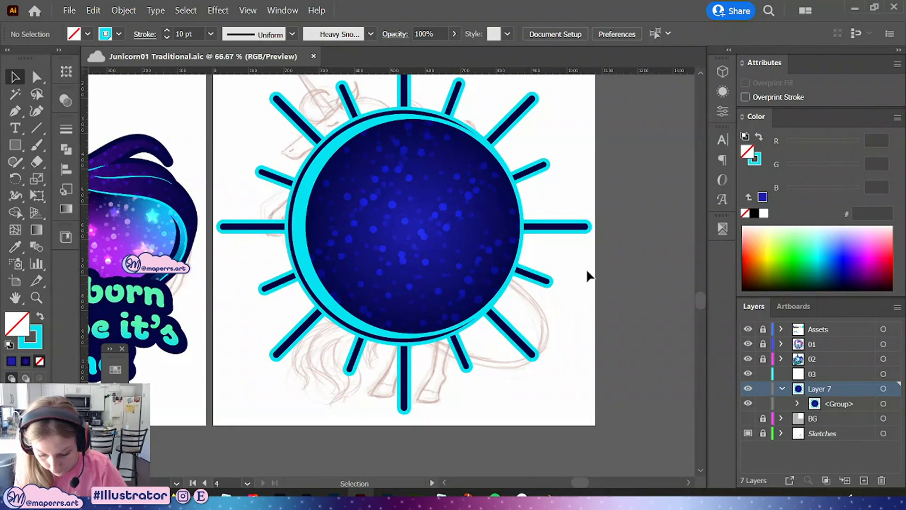
# Inside the group, draw a small circle on the pasteboard beside the artboard
pyautogui.doubleClick(423, 157)
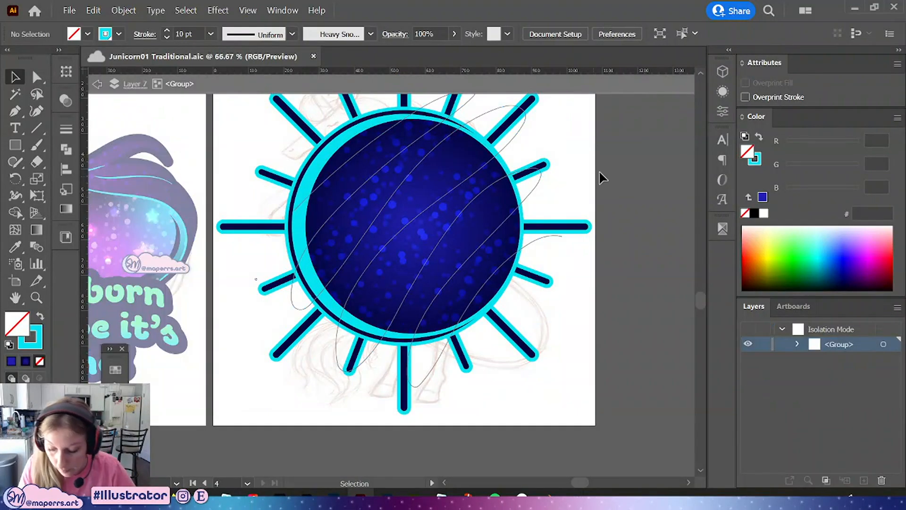
pyautogui.hotkey('ctrl', '+')
pyautogui.moveTo(625, 202); pyautogui.dragTo(398, 297)
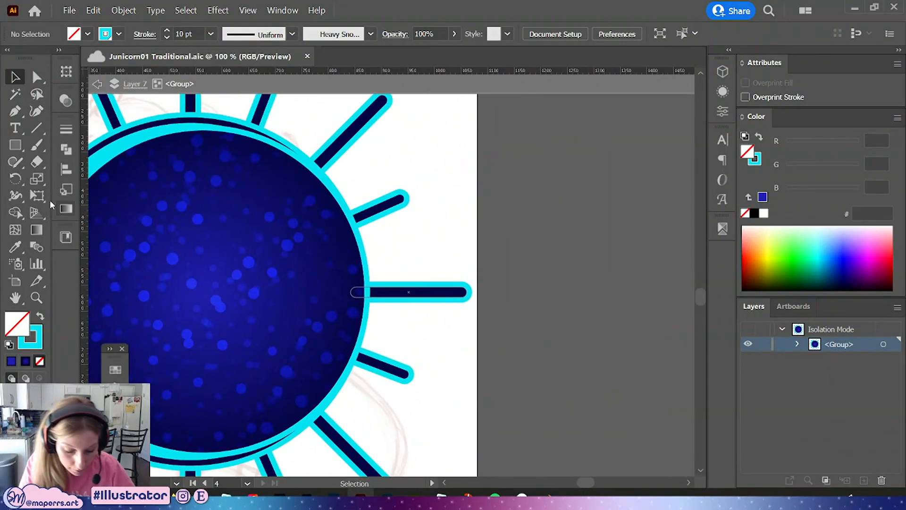
pyautogui.moveTo(15, 145); pyautogui.dragTo(53, 176)
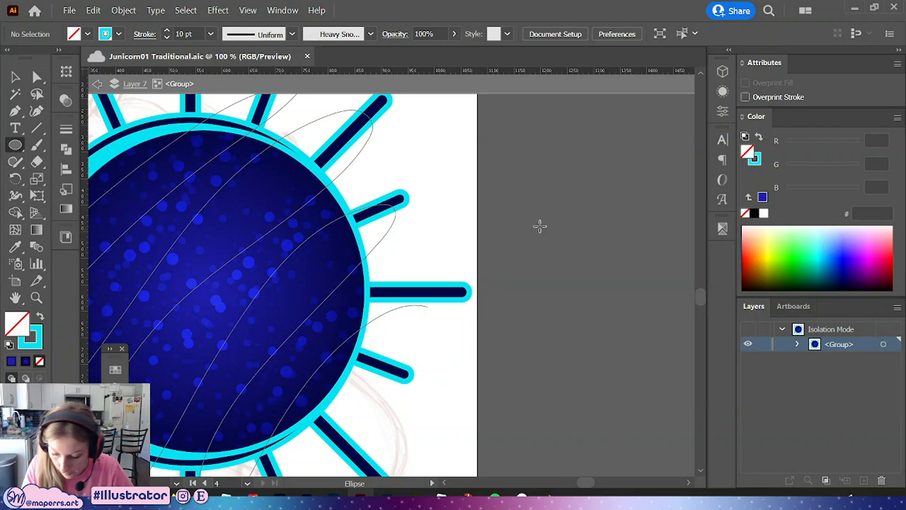
pyautogui.moveTo(539, 226); pyautogui.dragTo(577, 258)
pyautogui.click(15, 76)
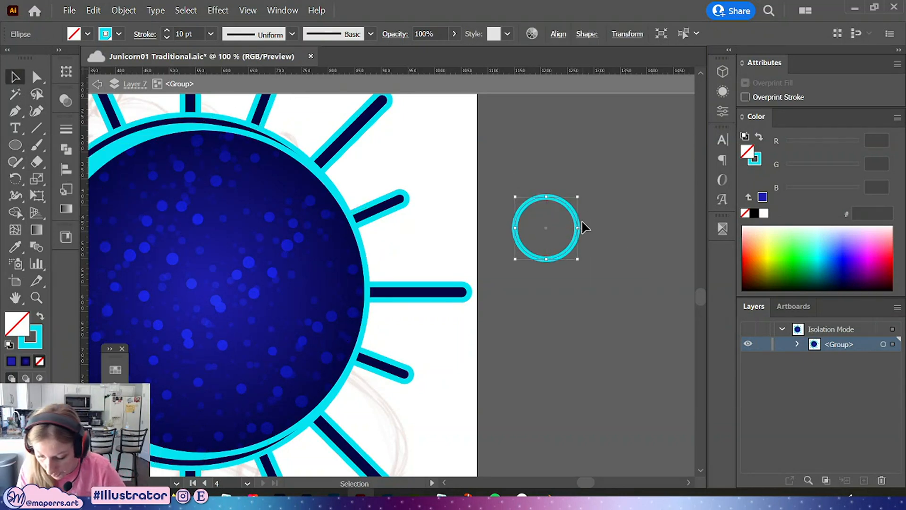
pyautogui.click(572, 220)
pyautogui.click(578, 226)
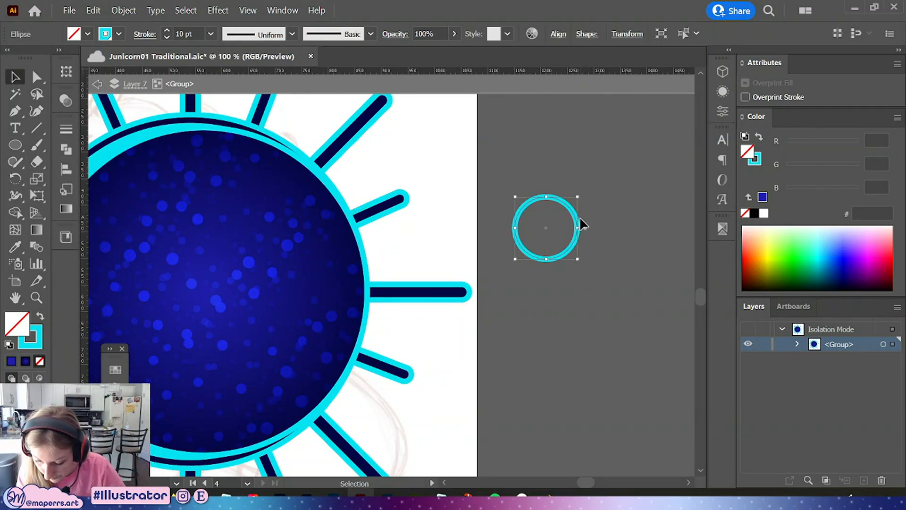
# Fill the circle cyan and overlap it with an offset white copy
pyautogui.hotkey('shift', 'x')
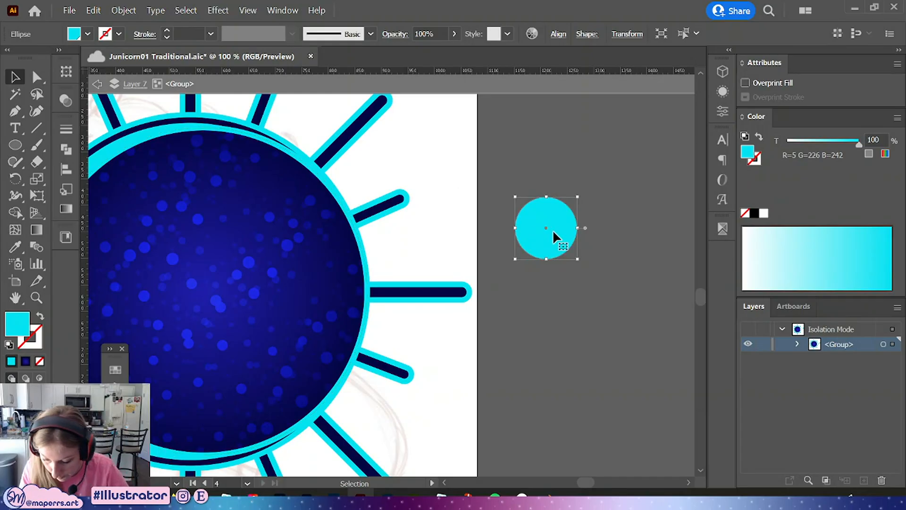
pyautogui.click(763, 213)
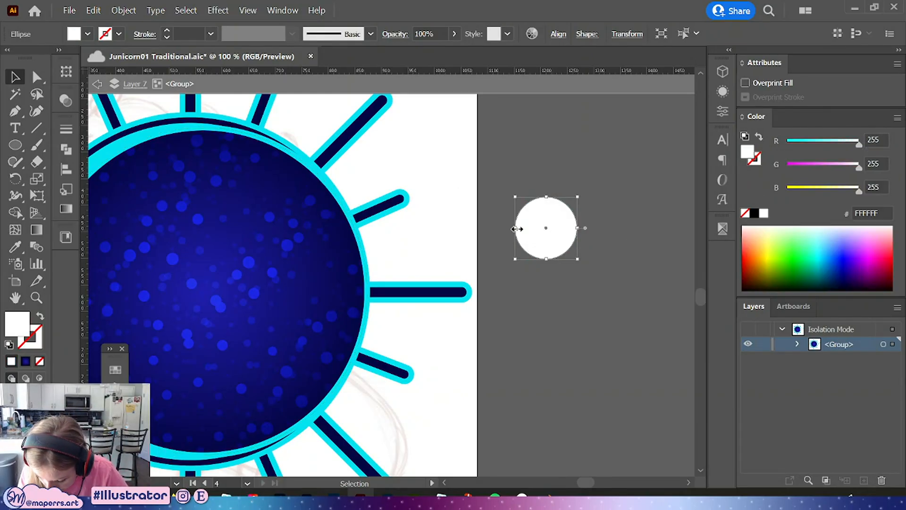
pyautogui.moveTo(517, 229); pyautogui.dragTo(567, 227)
pyautogui.hotkey('ctrl', 'z')
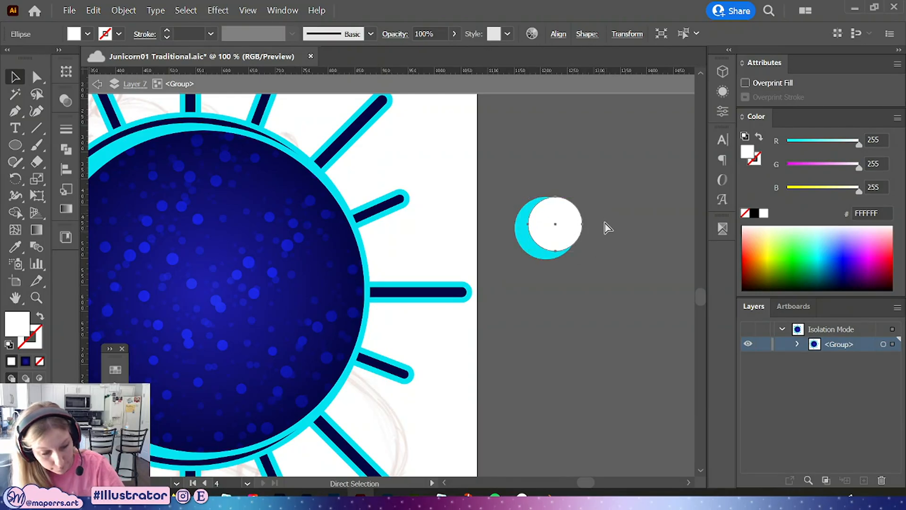
# Subtract the white circle from the cyan one with Pathfinder Minus Front to form a crescent moon
pyautogui.scroll(2, 605, 223)
pyautogui.hscroll(-2, 528, 273)
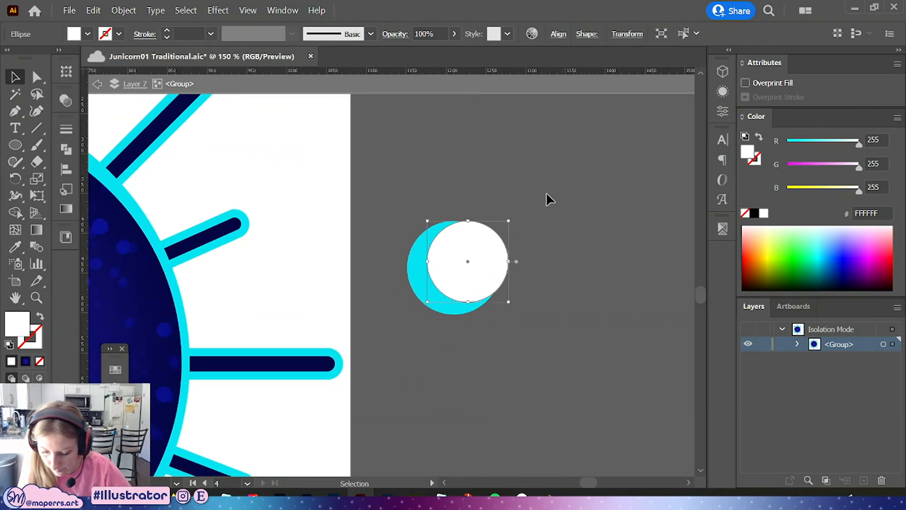
pyautogui.hotkey('ctrl', 'a')
pyautogui.click(66, 149)
pyautogui.click(119, 161)
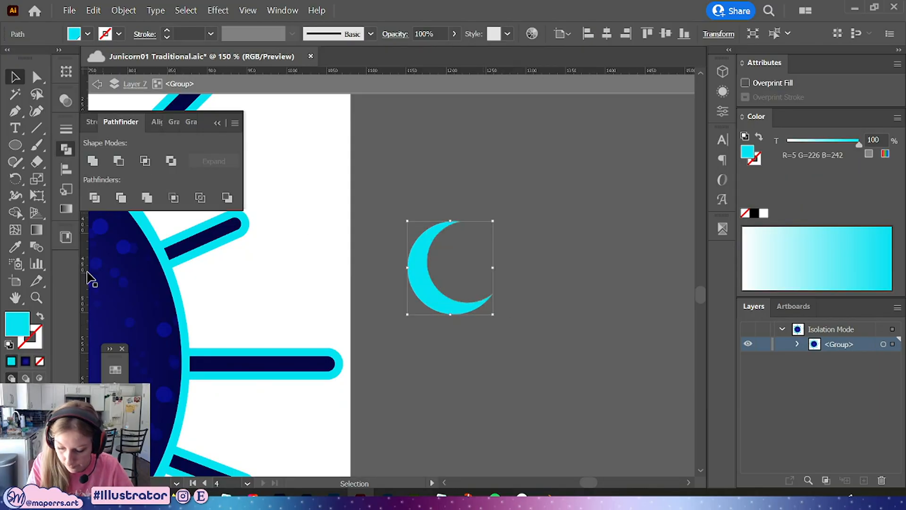
pyautogui.click(217, 123)
pyautogui.click(576, 332)
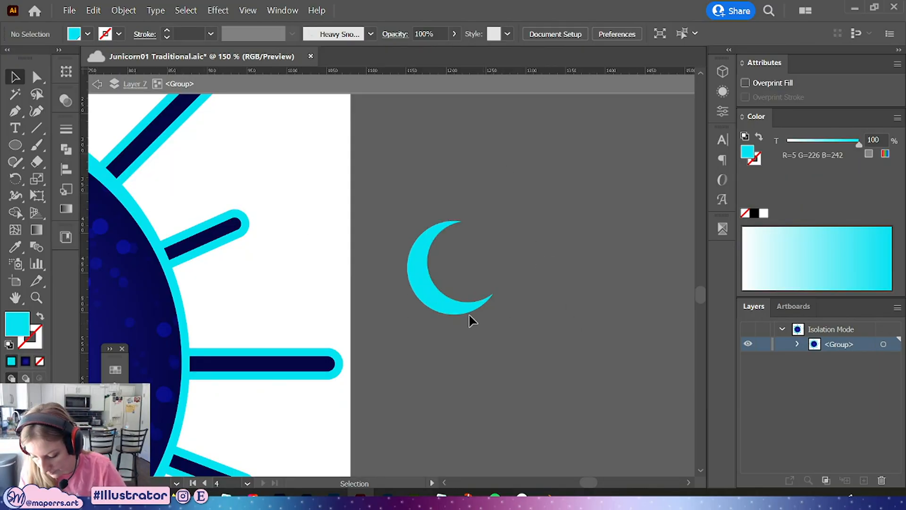
# Draw a larger cyan circle over the crescent and send it to the back
pyautogui.press('l')
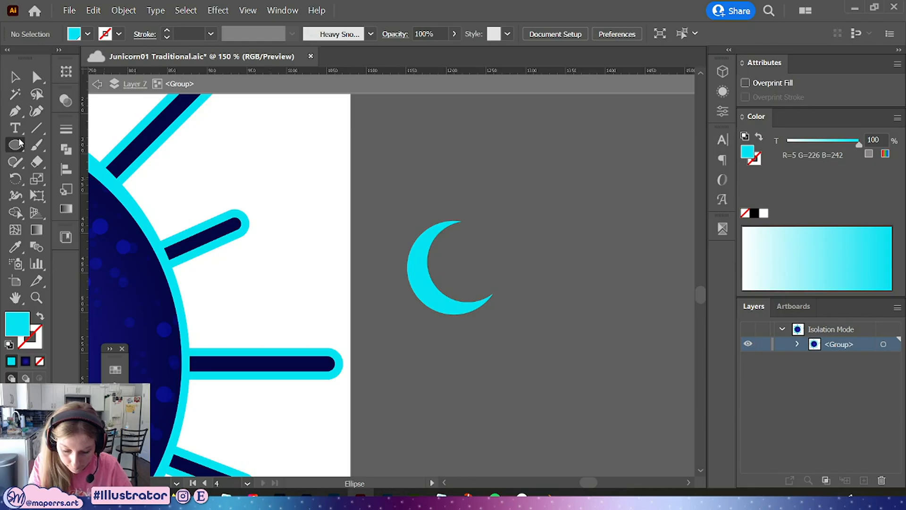
pyautogui.moveTo(451, 269); pyautogui.dragTo(520, 222)
pyautogui.rightClick(484, 259)
pyautogui.moveTo(519, 420)
pyautogui.click(642, 466)
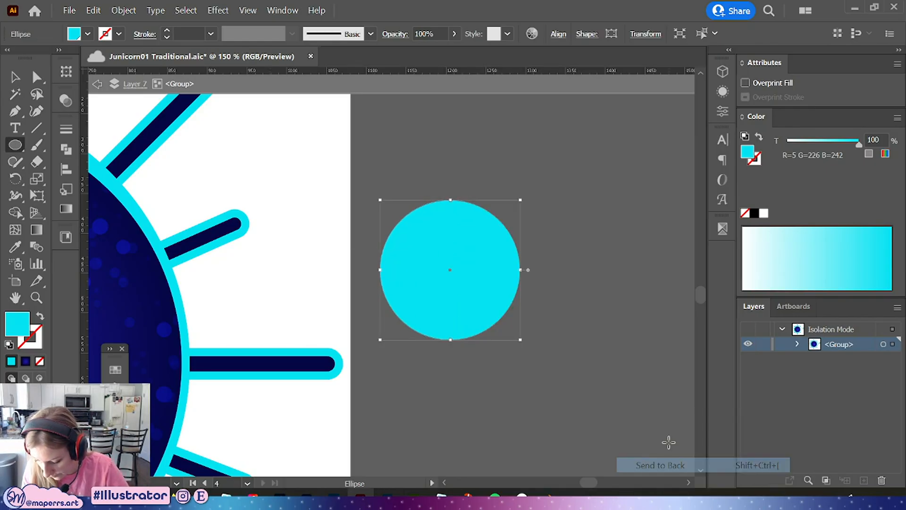
pyautogui.click(8, 82)
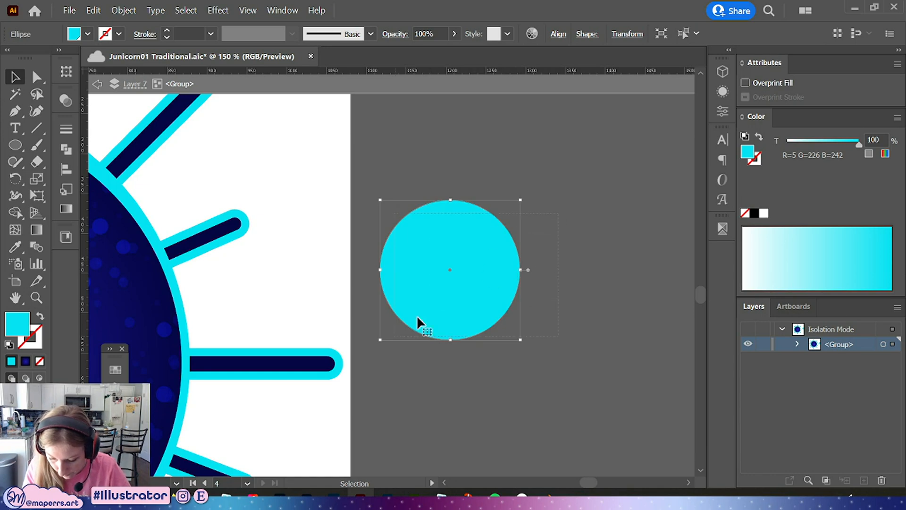
pyautogui.moveTo(558, 213); pyautogui.dragTo(395, 336)
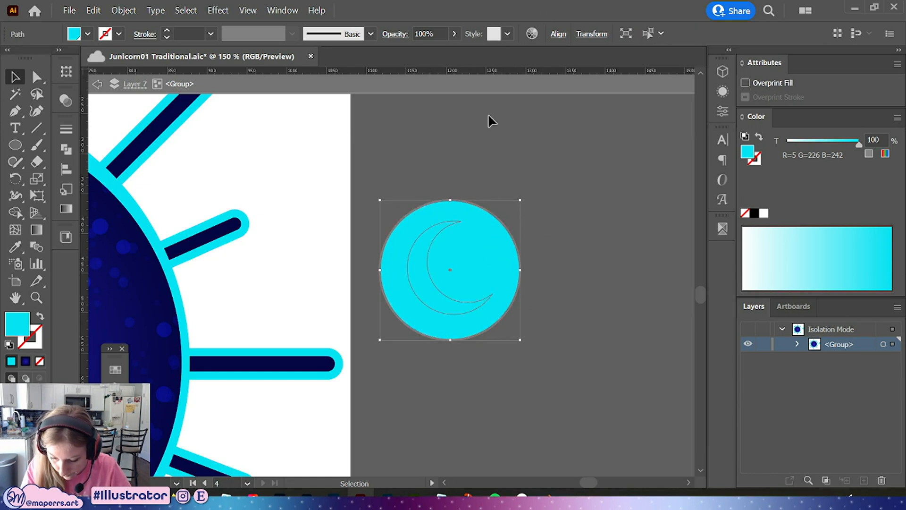
pyautogui.click(564, 38)
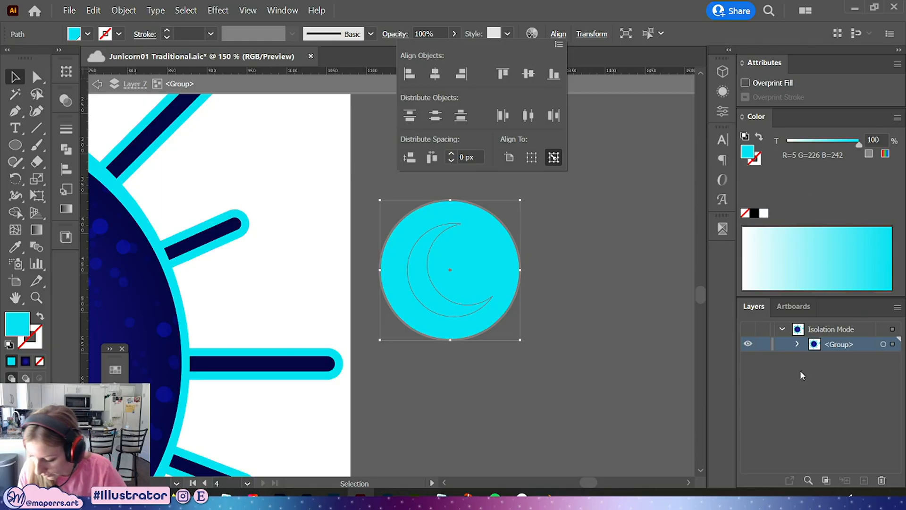
pyautogui.click(546, 250)
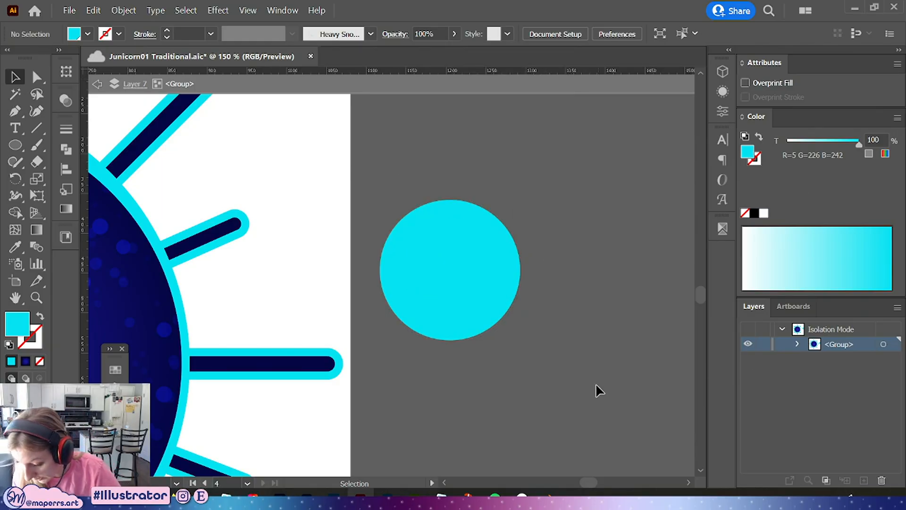
# Exit isolation mode and set Layer 7's layer color to Magenta
pyautogui.click(97, 84)
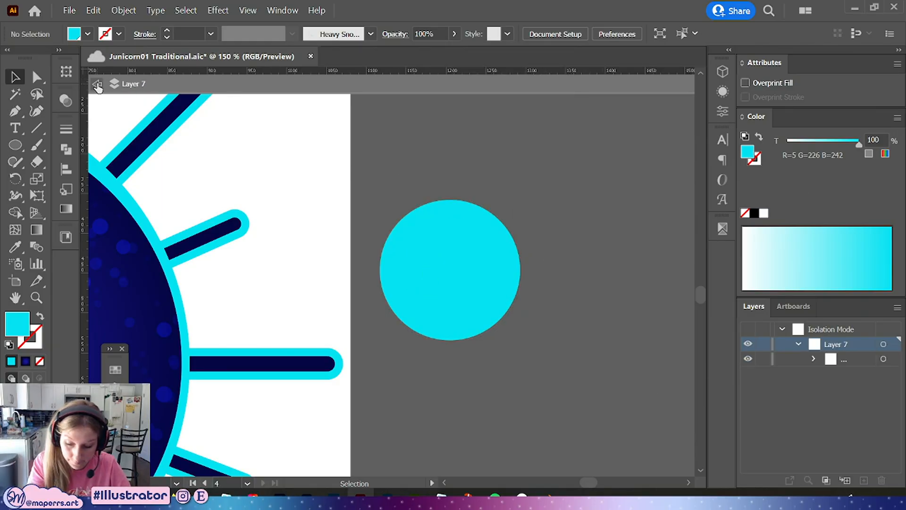
pyautogui.click(98, 85)
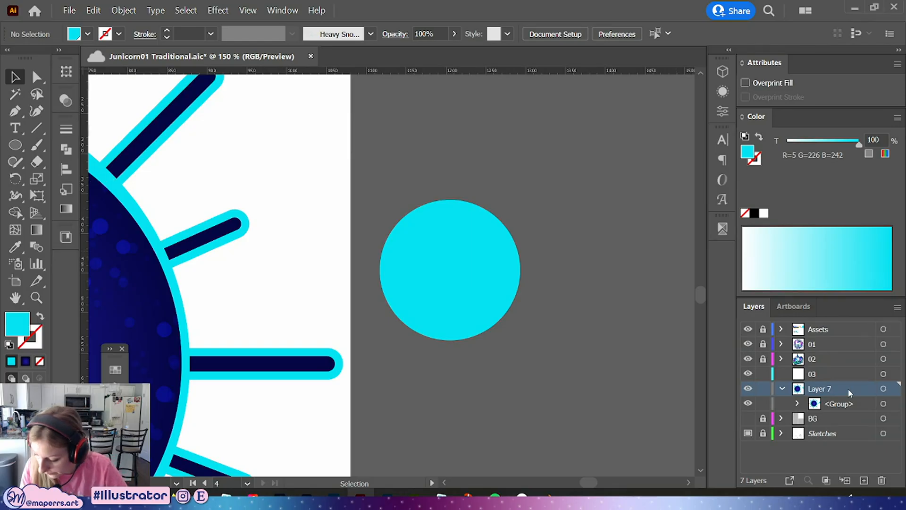
pyautogui.doubleClick(852, 390)
pyautogui.click(476, 215)
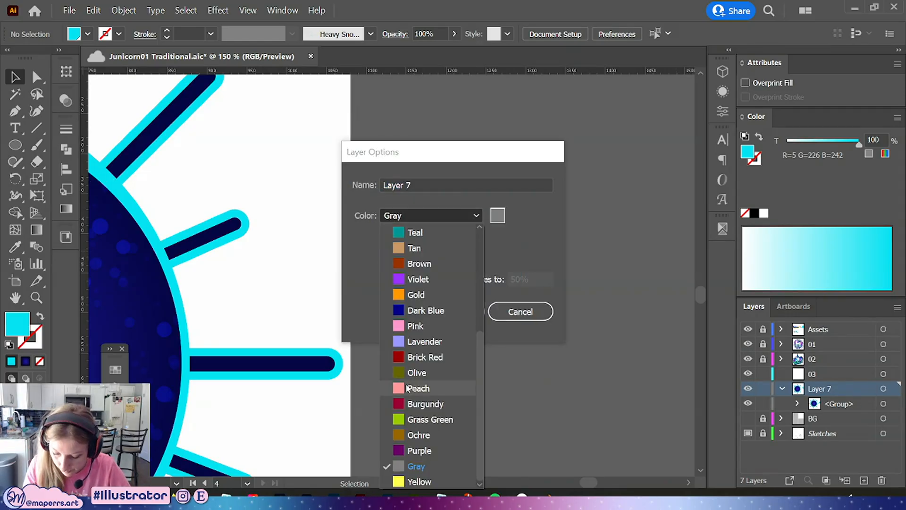
pyautogui.scroll(1, 477, 342)
pyautogui.moveTo(477, 341); pyautogui.dragTo(473, 254)
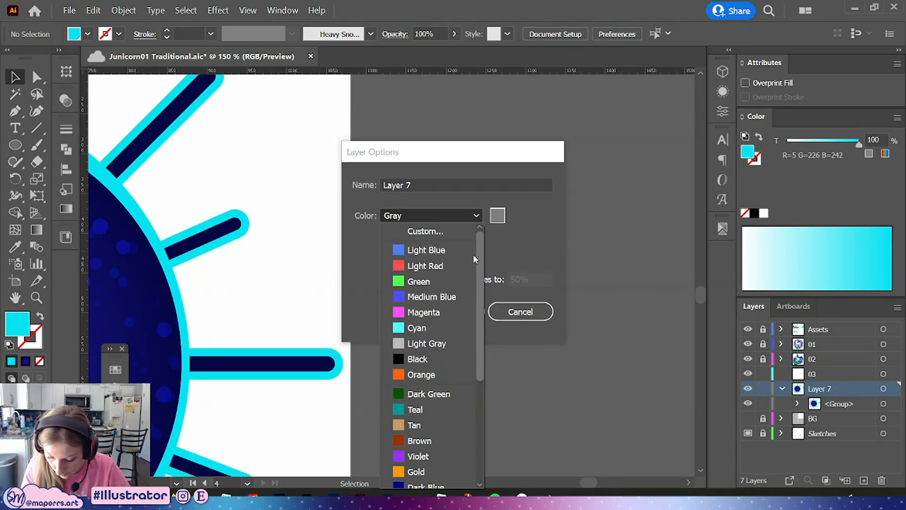
pyautogui.click(415, 314)
pyautogui.click(452, 311)
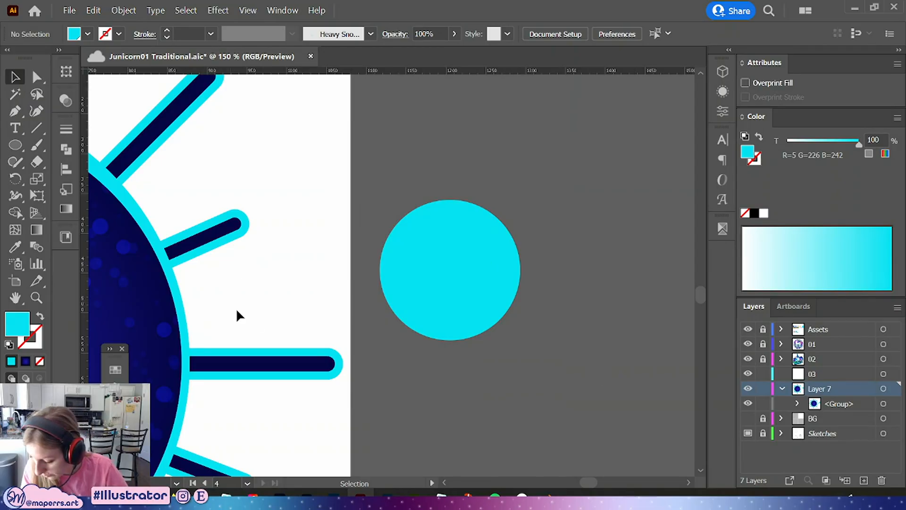
# Re-enter the group and set the large circle behind the crescent to 50% opacity
pyautogui.click(483, 279)
pyautogui.doubleClick(482, 274)
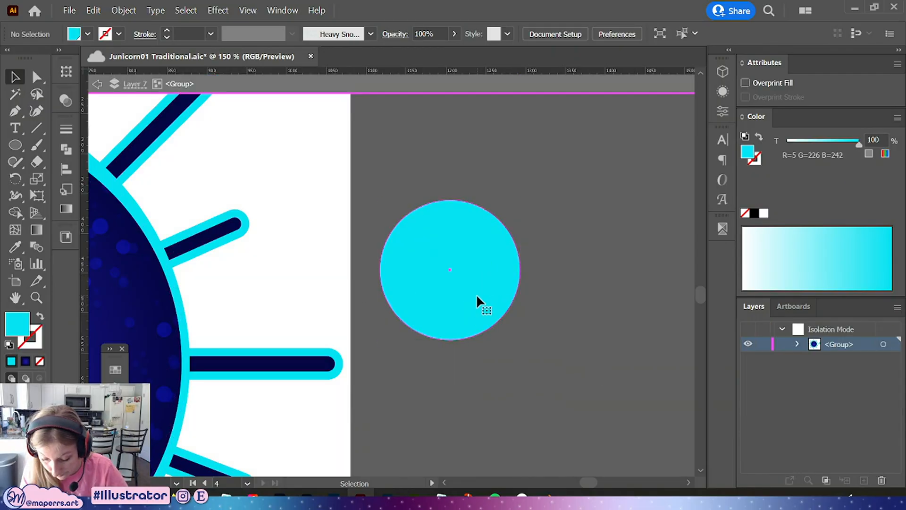
pyautogui.click(476, 295)
pyautogui.click(535, 283)
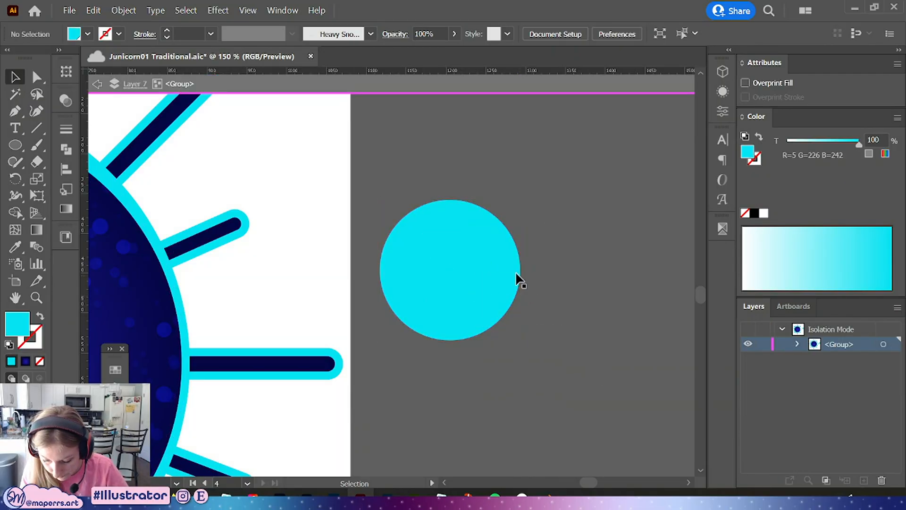
pyautogui.click(517, 278)
pyautogui.click(394, 34)
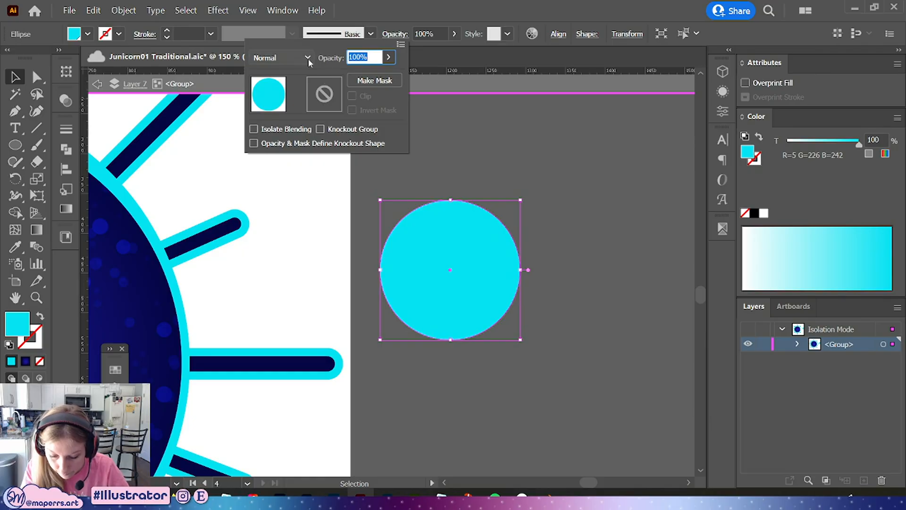
pyautogui.click(430, 34)
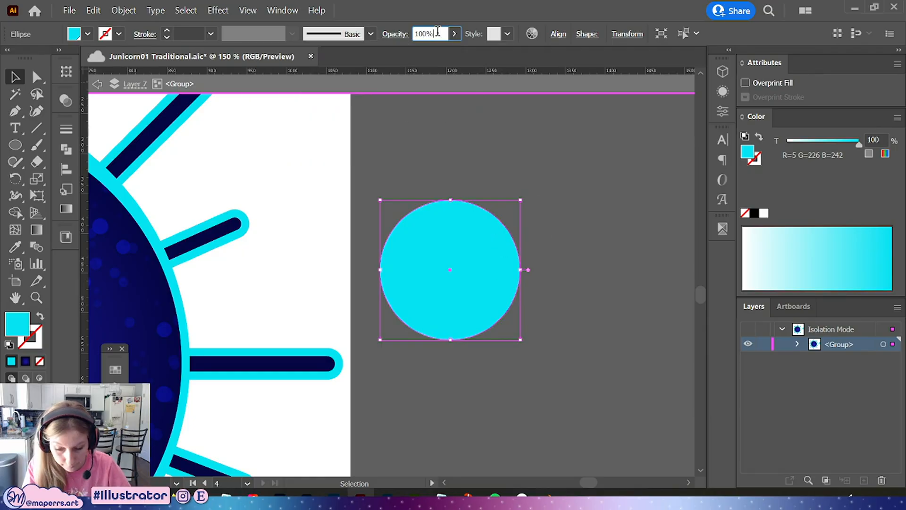
pyautogui.write('50')
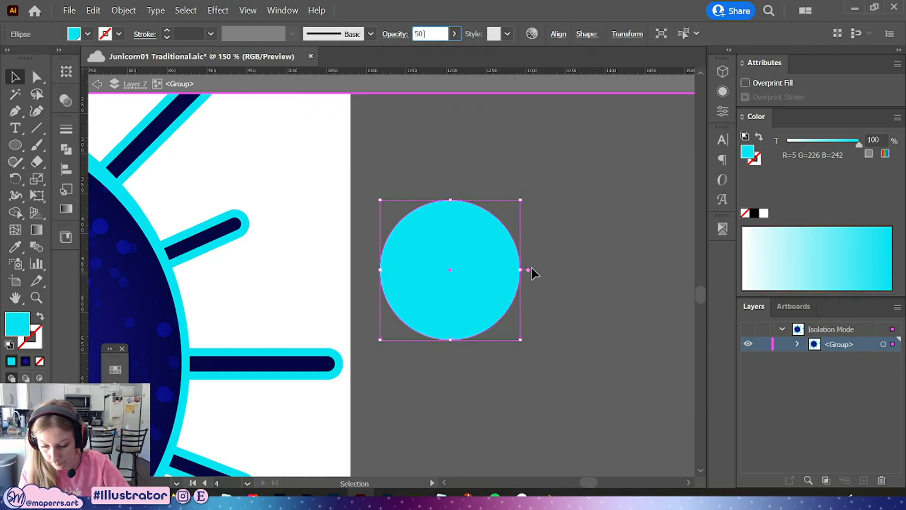
pyautogui.press('Return')
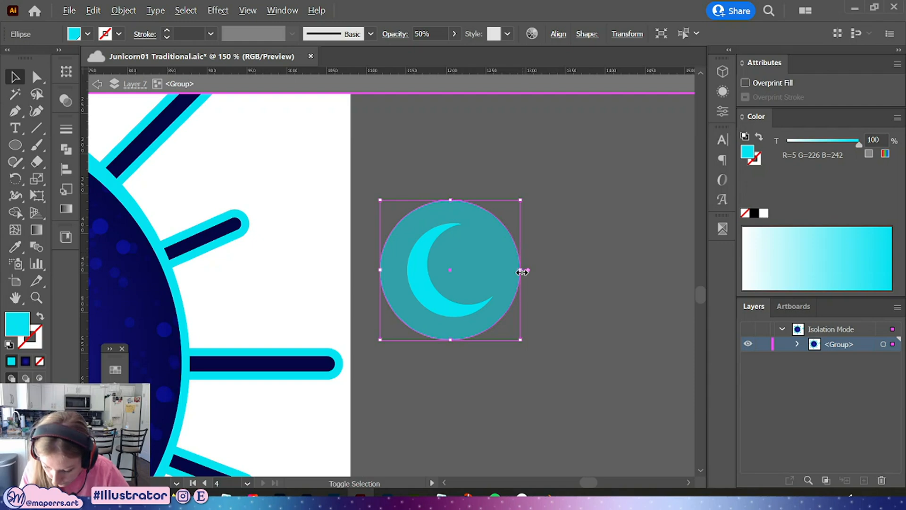
# Resize the translucent circle to fit more snugly around the crescent moon
pyautogui.moveTo(521, 269); pyautogui.dragTo(508, 272)
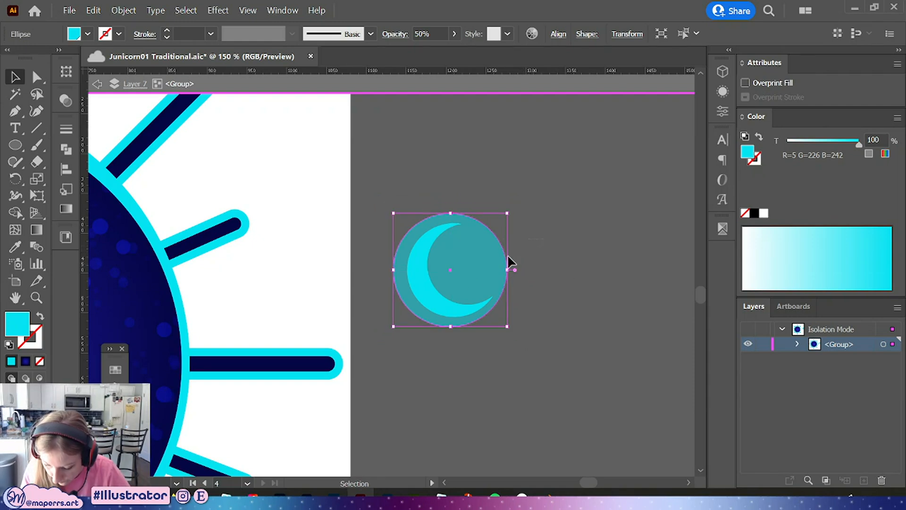
pyautogui.click(438, 292)
pyautogui.click(558, 34)
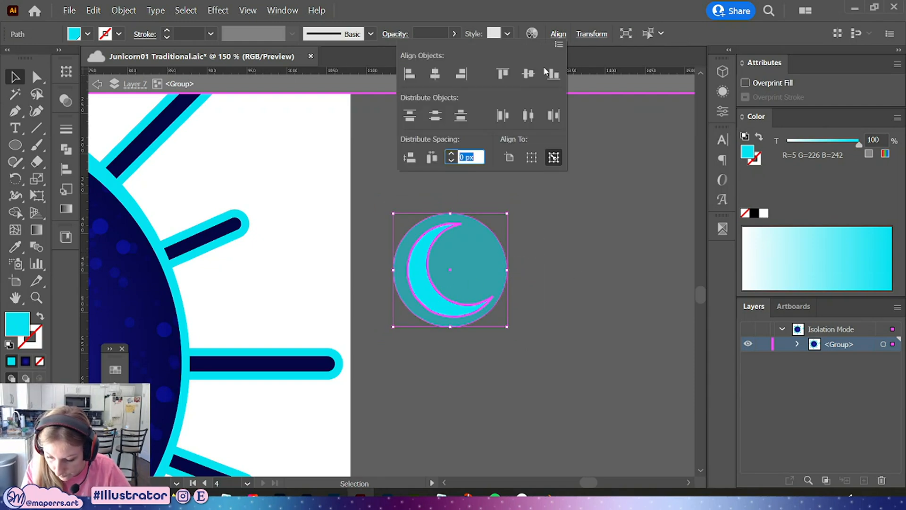
pyautogui.click(571, 293)
pyautogui.click(508, 264)
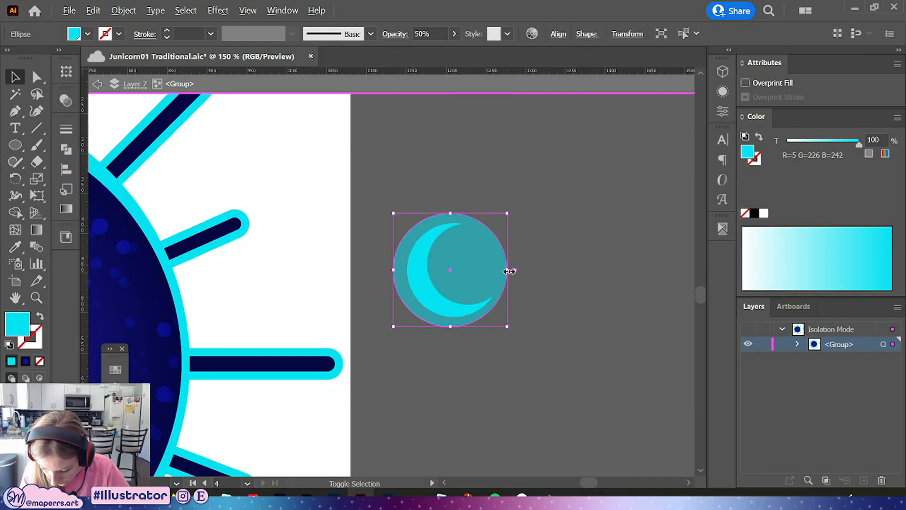
pyautogui.moveTo(507, 270)
pyautogui.mouseDown()
pyautogui.moveTo(483, 267)
pyautogui.moveTo(516, 269)
pyautogui.mouseUp()
# Duplicate the circle in front, send the copy to the back and set its opacity to 25%
pyautogui.hotkey('ctrl', 'c')
pyautogui.hotkey('ctrl', 'f')
pyautogui.rightClick(528, 238)
pyautogui.moveTo(580, 426)
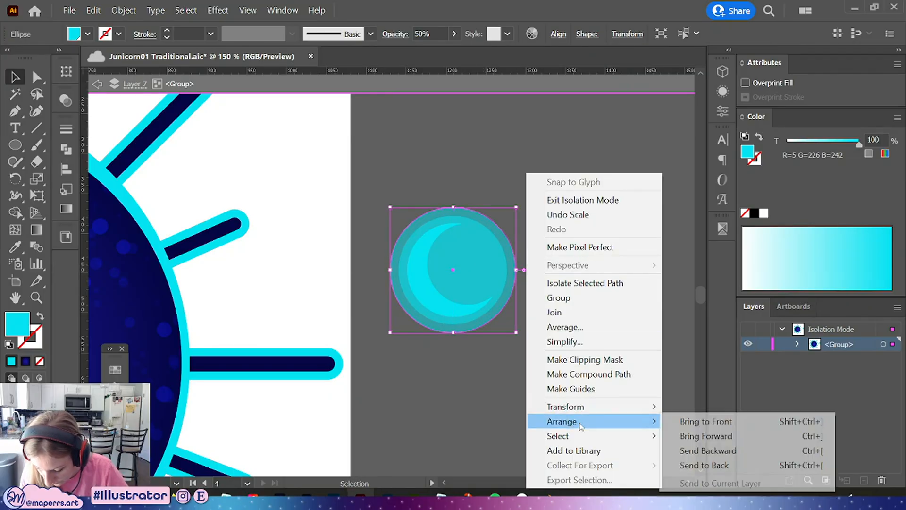
pyautogui.click(704, 465)
pyautogui.click(425, 34)
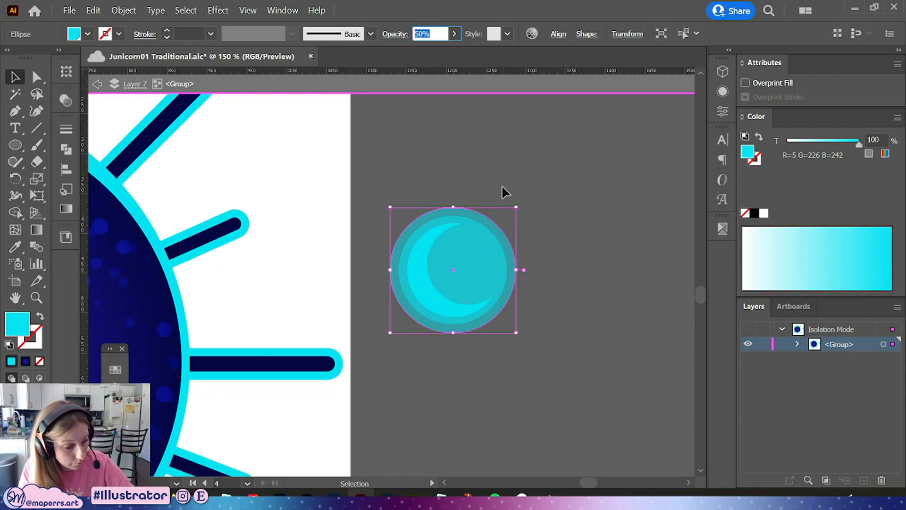
pyautogui.write('25')
pyautogui.press('Return')
pyautogui.click(553, 254)
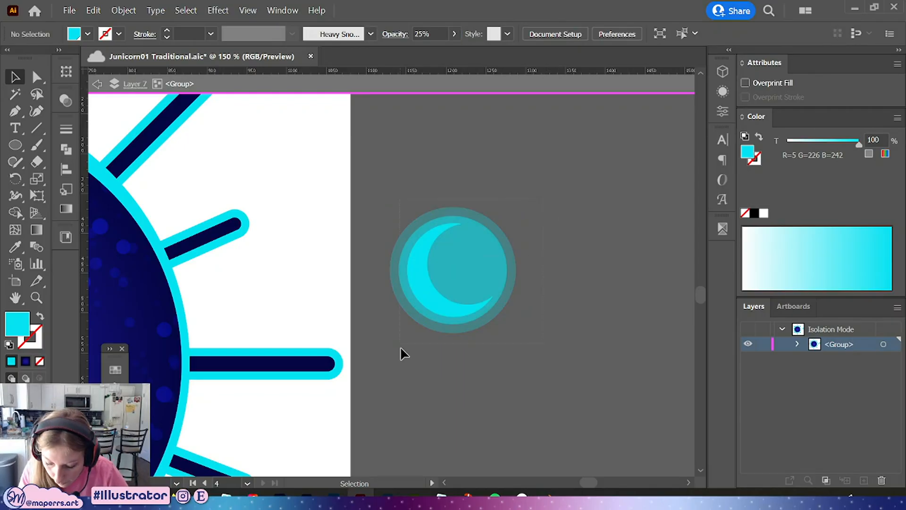
# Group the crescent together with its surrounding circles
pyautogui.moveTo(400, 347); pyautogui.dragTo(400, 350)
pyautogui.hotkey('ctrl', 'g')
pyautogui.press('Escape')
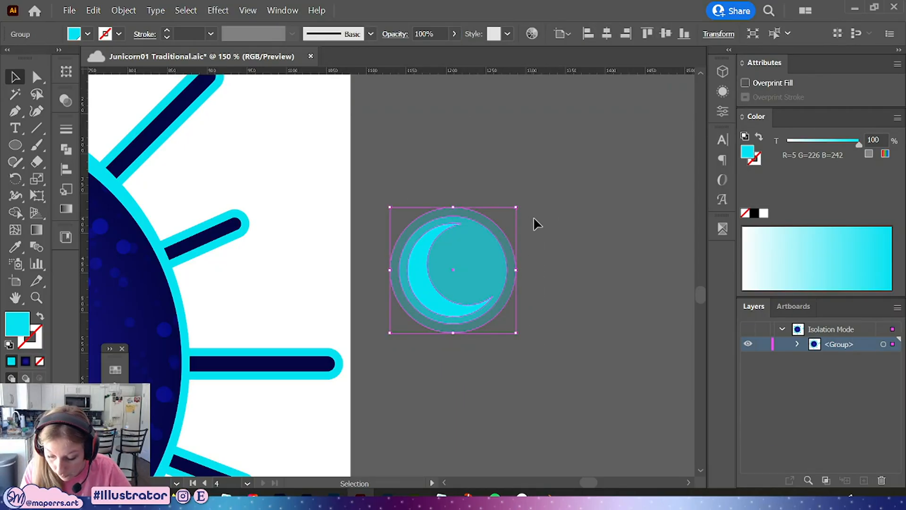
# Move the moon group slightly left on the pasteboard beside the artboard
pyautogui.click(534, 217)
pyautogui.hotkey('ctrl', '-')
pyautogui.moveTo(473, 365); pyautogui.dragTo(571, 327)
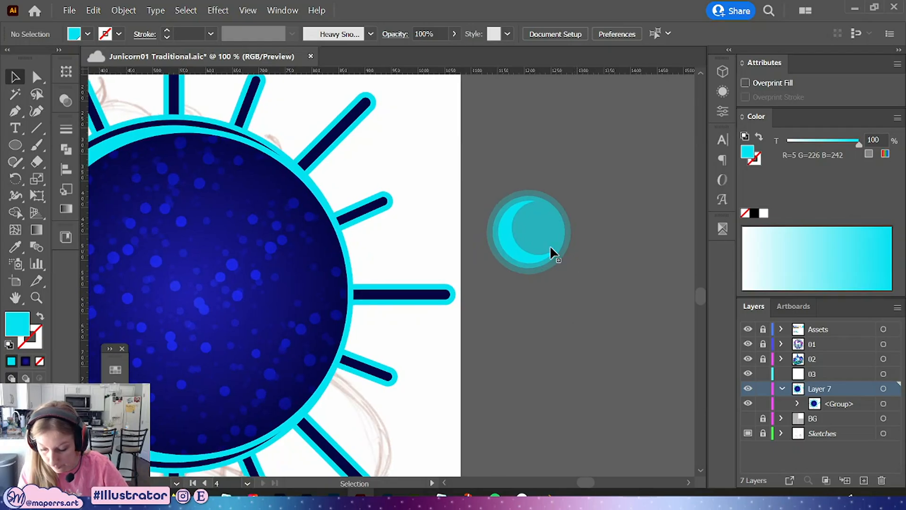
pyautogui.hotkey('ctrl', 'a')
pyautogui.doubleClick(514, 246)
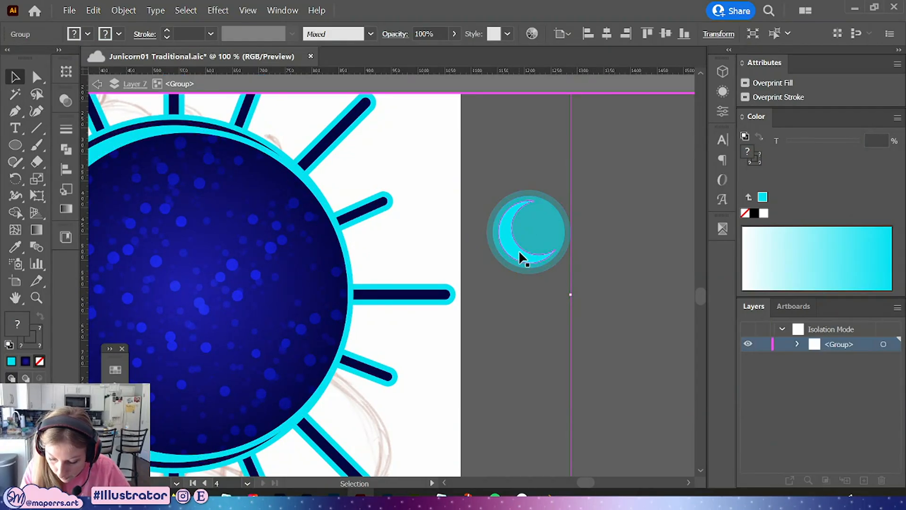
pyautogui.click(519, 250)
pyautogui.moveTo(570, 234); pyautogui.dragTo(527, 235)
pyautogui.click(400, 36)
pyautogui.click(289, 57)
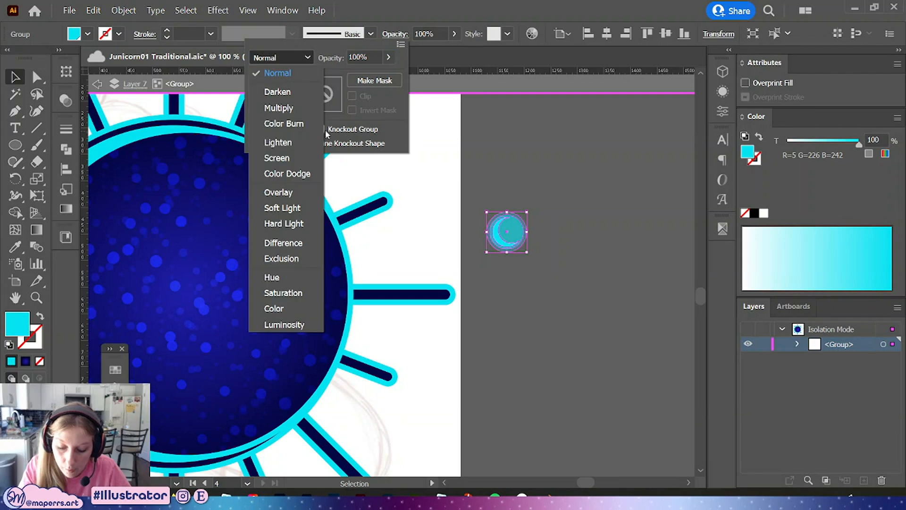
pyautogui.click(548, 255)
pyautogui.click(557, 256)
# Enter the moon group and delete the translucent circles around the crescent
pyautogui.hotkey('ctrl', '=')
pyautogui.hotkey('ctrl', '=')
pyautogui.hotkey('ctrl', '=')
pyautogui.hotkey('ctrl', '=')
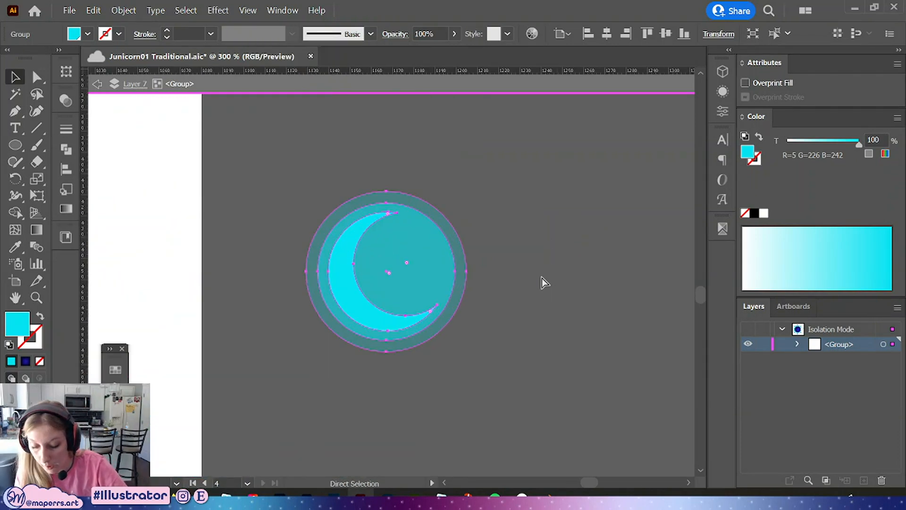
pyautogui.moveTo(501, 346); pyautogui.dragTo(524, 353)
pyautogui.doubleClick(468, 276)
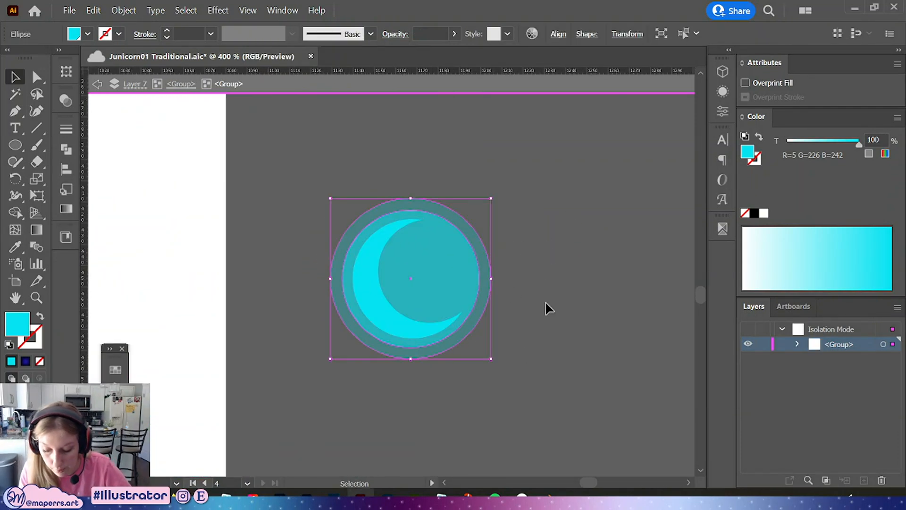
pyautogui.press('Delete')
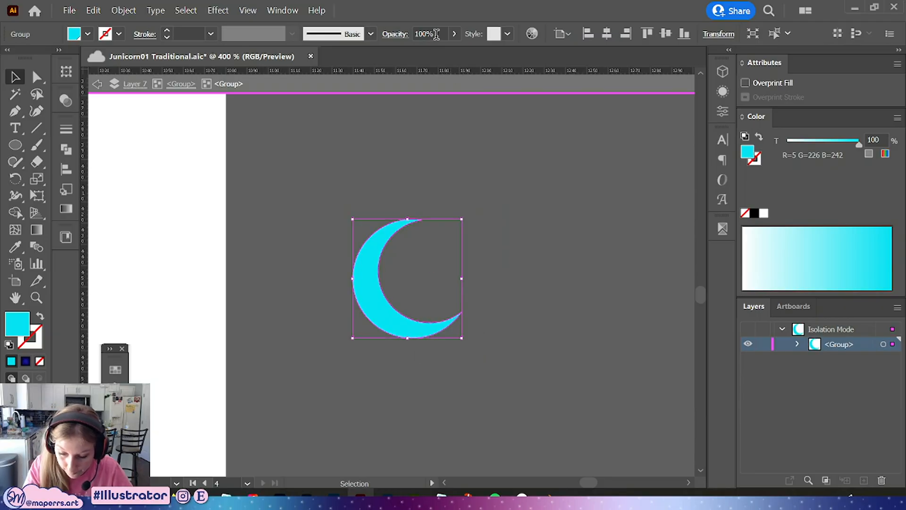
# Set the crescent group's opacity to 50%
pyautogui.rightClick(409, 324)
pyautogui.click(585, 164)
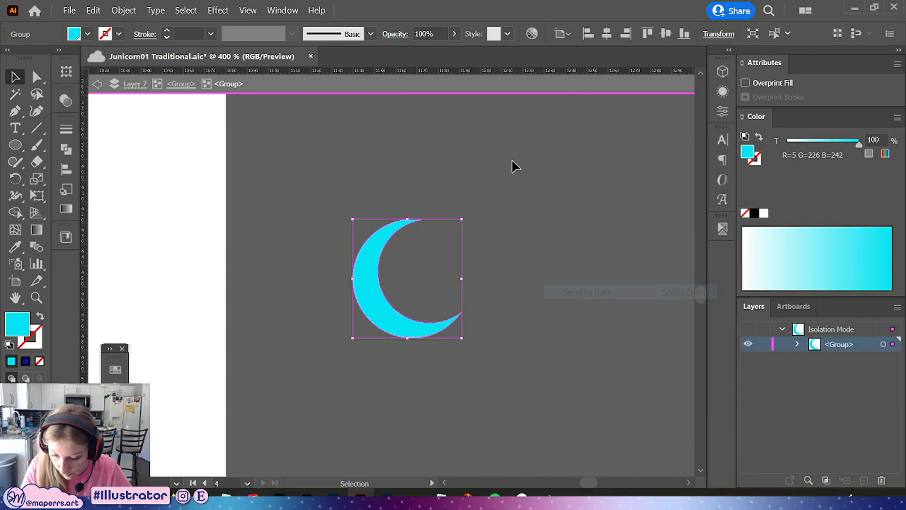
pyautogui.write('50')
pyautogui.press('Return')
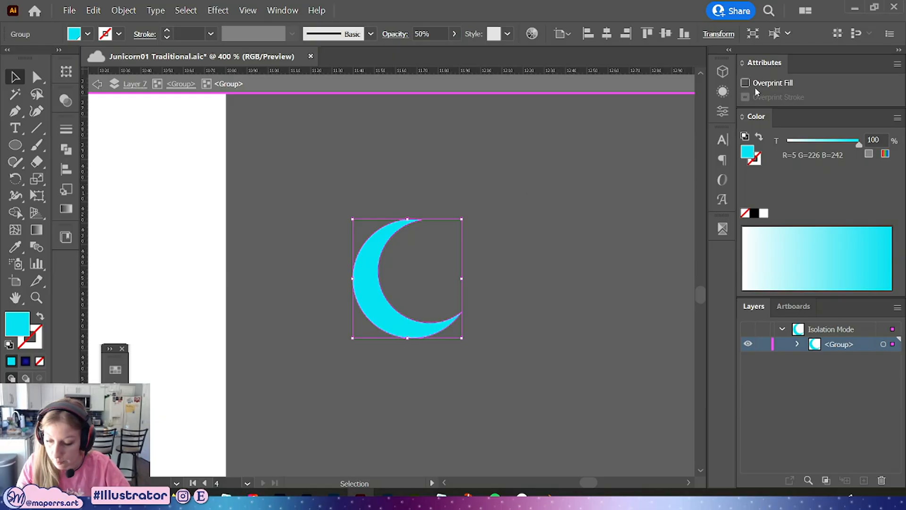
# Apply an Offset Path effect with a small offset to the crescent group to create a translucent halo
pyautogui.click(723, 91)
pyautogui.click(585, 363)
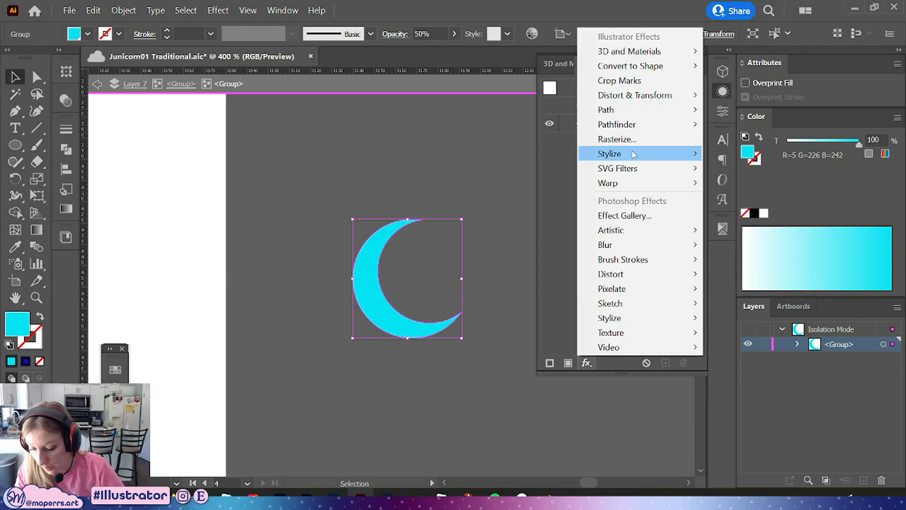
pyautogui.moveTo(681, 112)
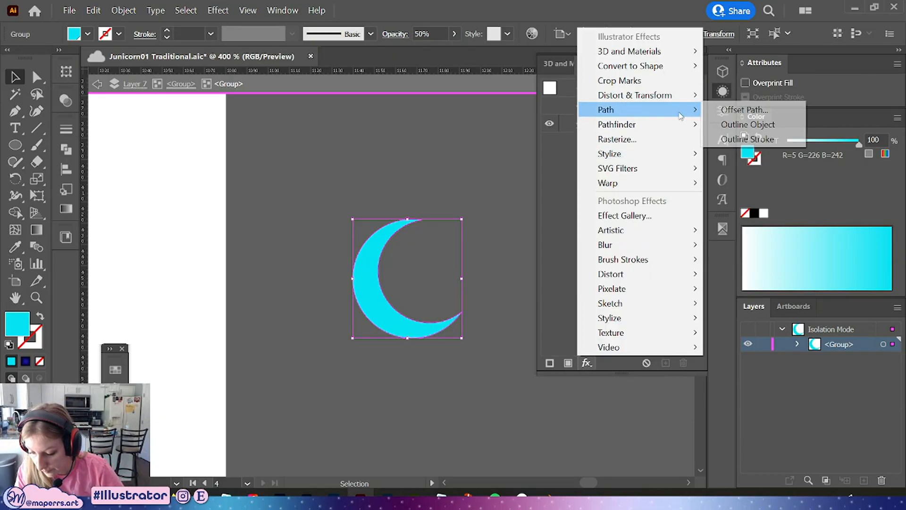
pyautogui.click(745, 109)
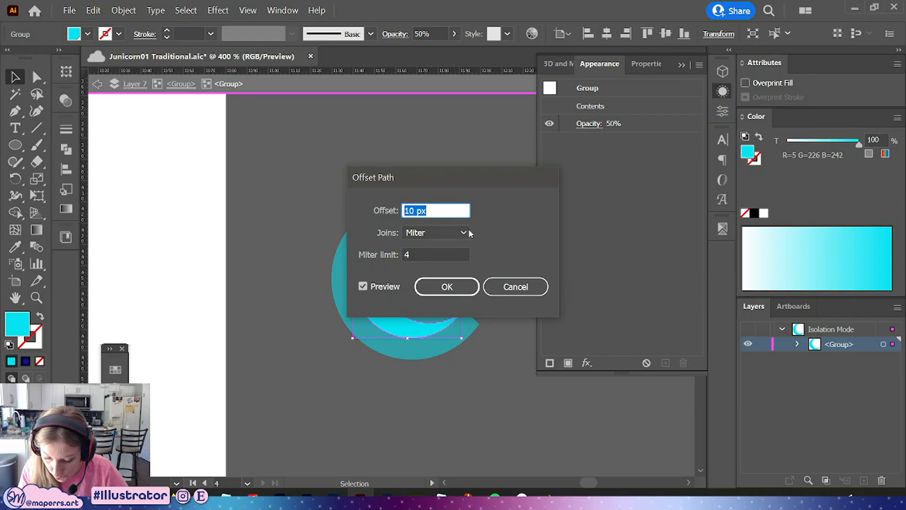
pyautogui.moveTo(467, 174); pyautogui.dragTo(605, 143)
pyautogui.press('Down')
pyautogui.press('Down')
pyautogui.press('Down')
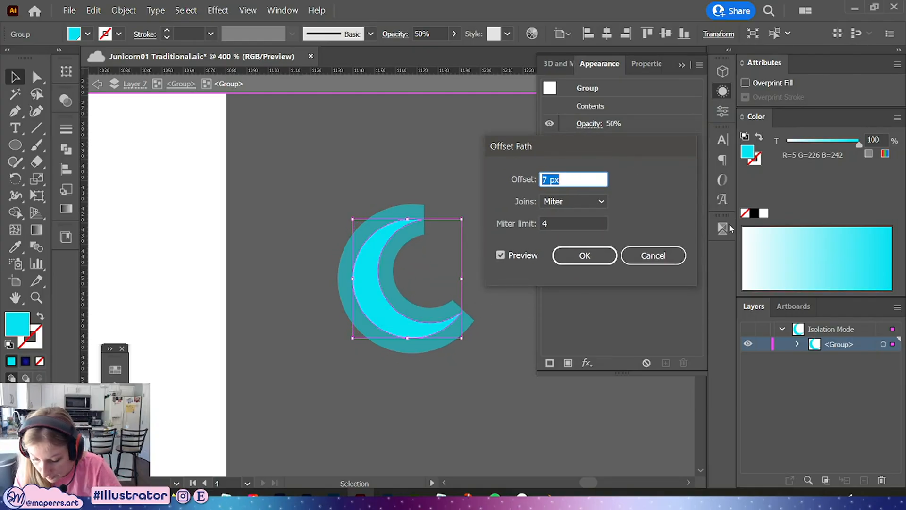
pyautogui.press('Down')
pyautogui.click(584, 256)
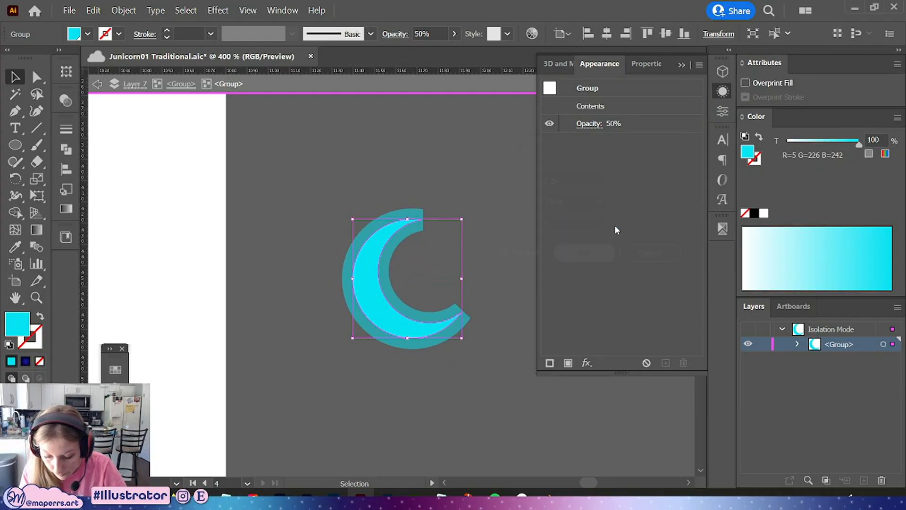
# Remove the Offset Path effect from the crescent group
pyautogui.click(66, 128)
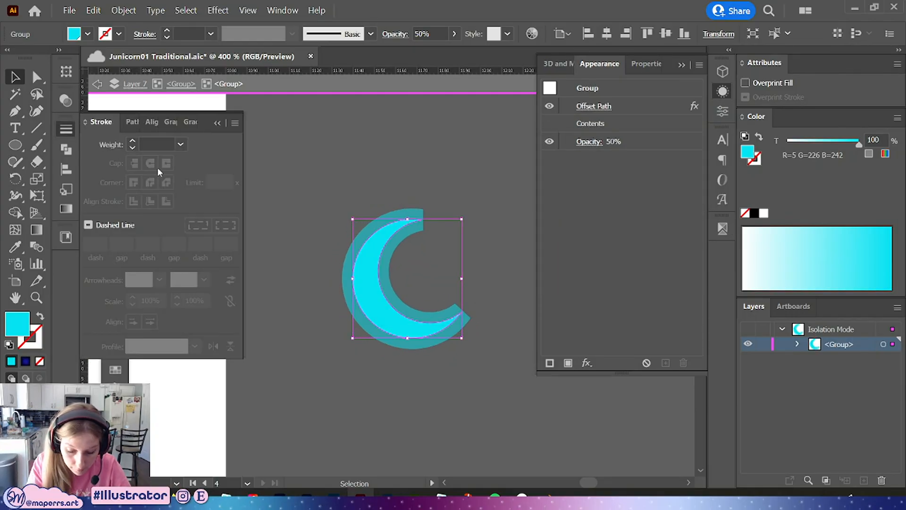
pyautogui.click(464, 198)
pyautogui.click(462, 322)
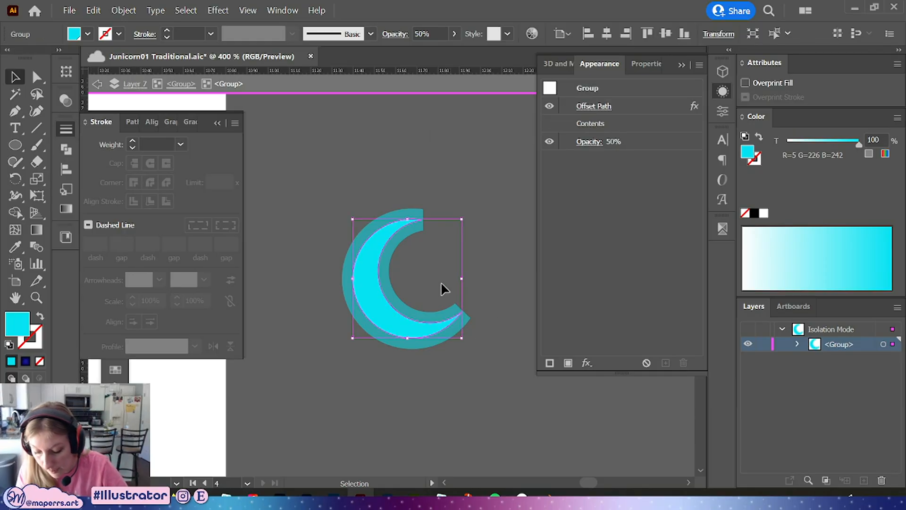
pyautogui.hotkey('ctrl', 'z')
pyautogui.click(473, 282)
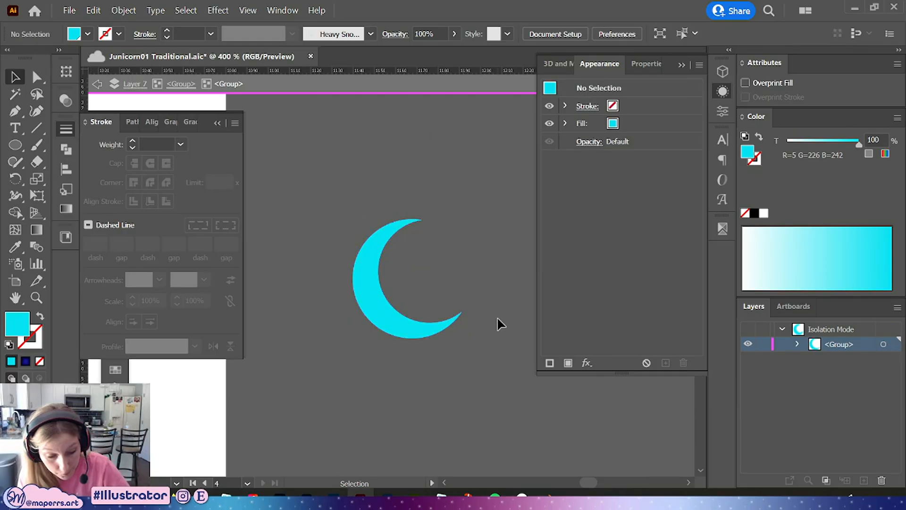
pyautogui.click(723, 92)
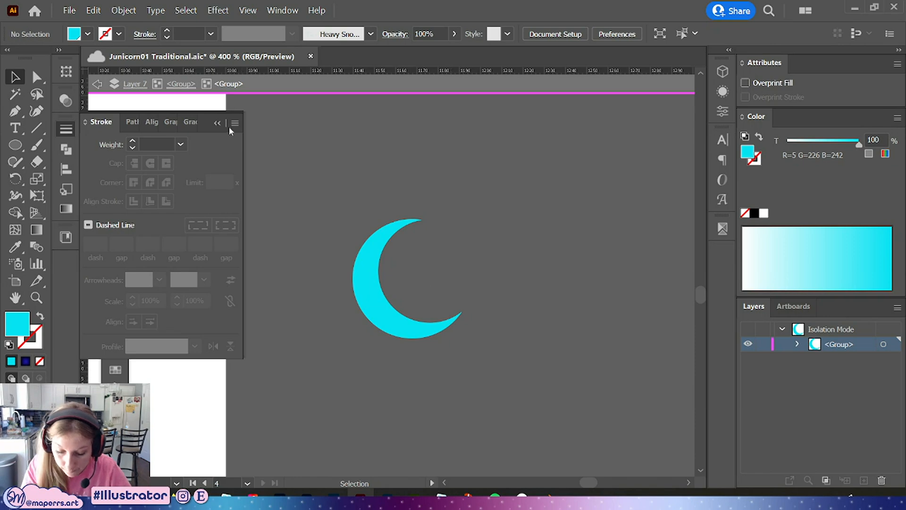
pyautogui.click(216, 123)
pyautogui.moveTo(418, 323); pyautogui.dragTo(491, 278)
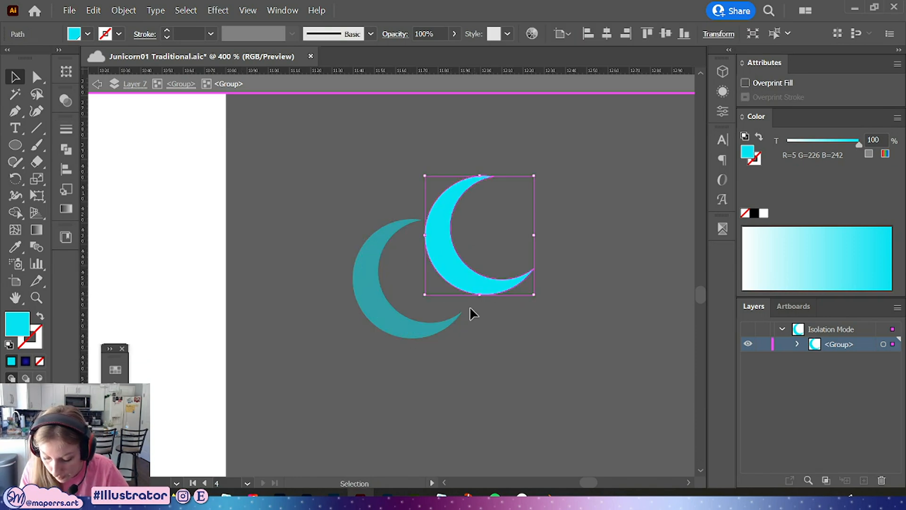
pyautogui.hotkey('ctrl', 'z')
# Reapply an Offset Path effect to the crescent group with a 5 px offset
pyautogui.click(376, 299)
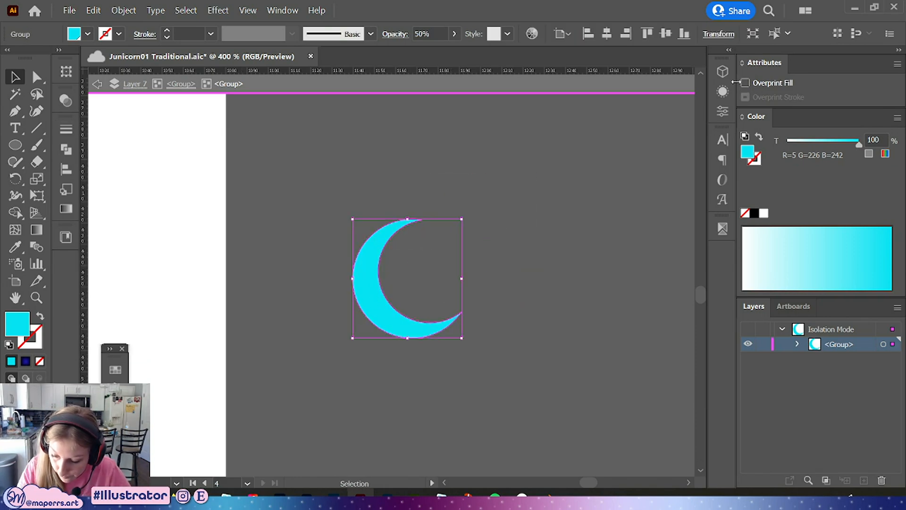
pyautogui.click(723, 91)
pyautogui.click(587, 363)
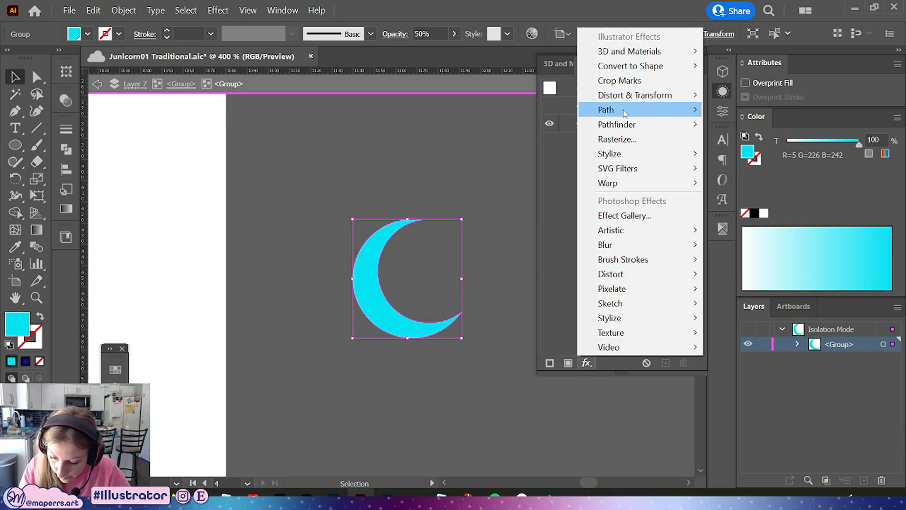
pyautogui.moveTo(628, 108)
pyautogui.click(750, 108)
pyautogui.click(585, 255)
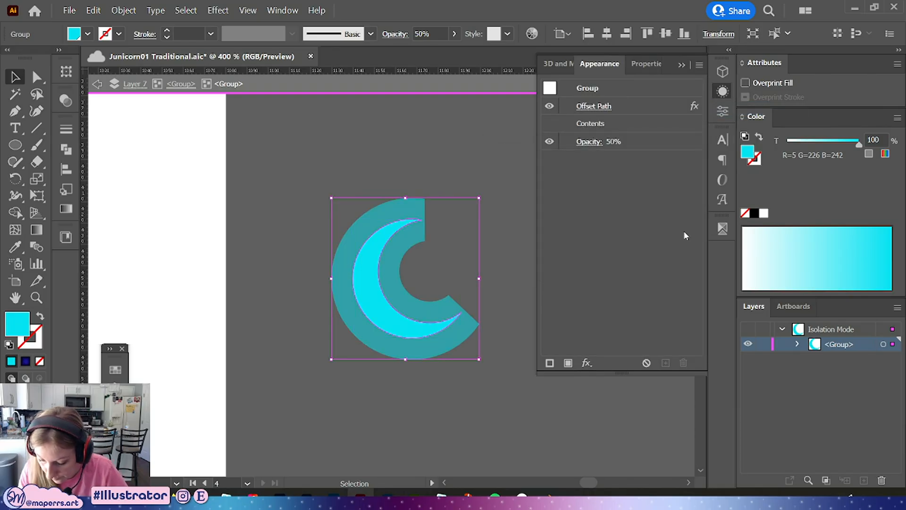
pyautogui.click(622, 111)
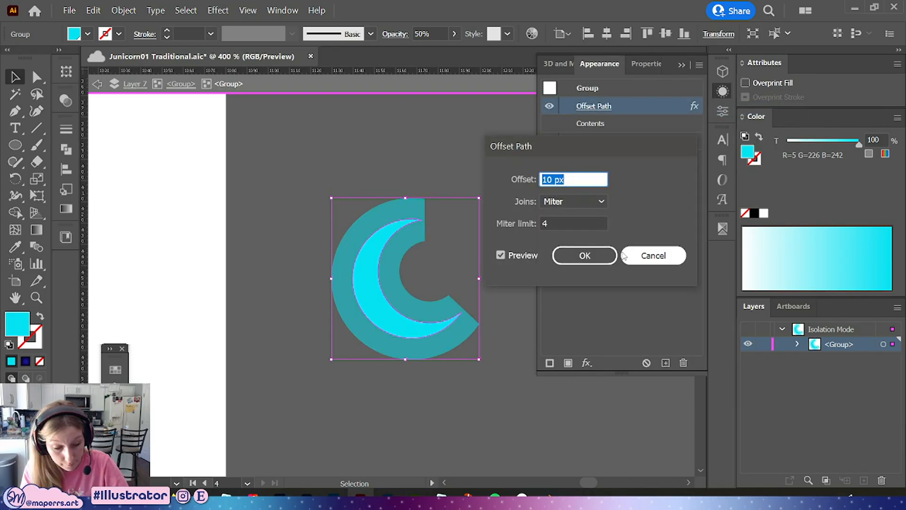
pyautogui.press('Down')
pyautogui.press('Down')
pyautogui.click(593, 250)
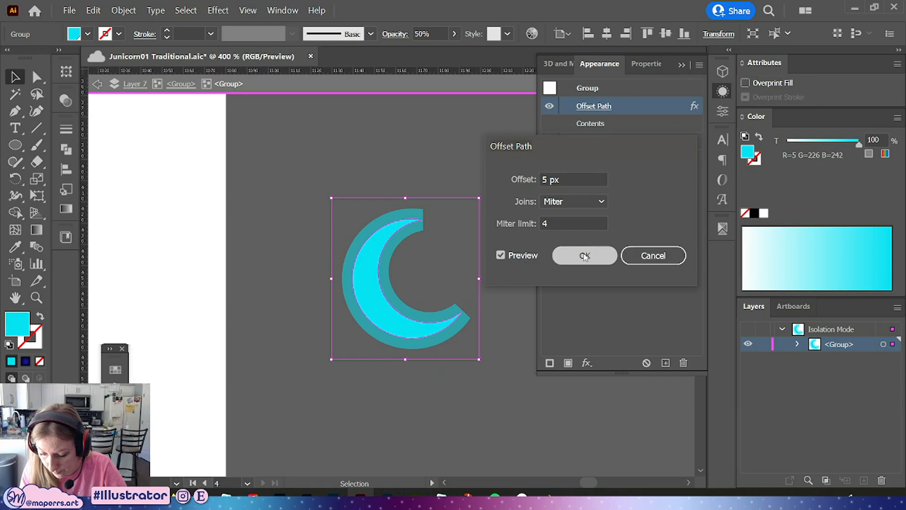
# Expand the crescent group's appearance into editable paths
pyautogui.click(123, 10)
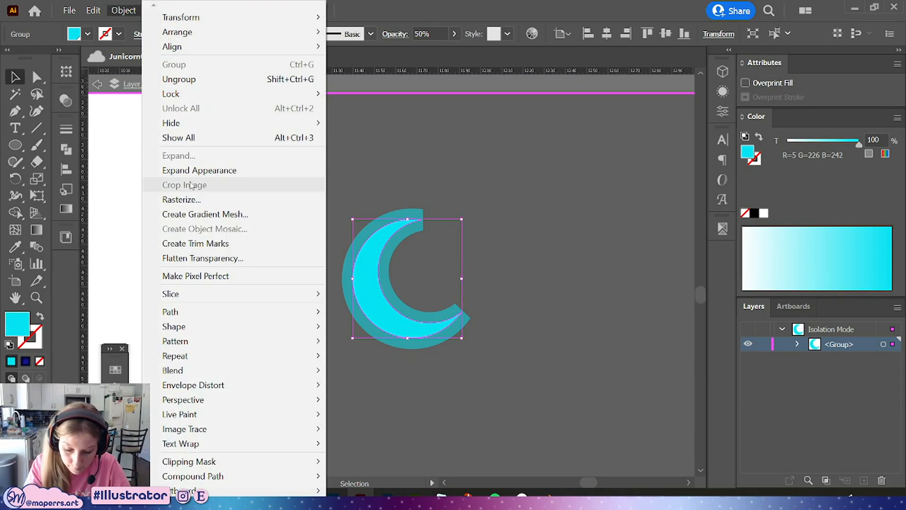
pyautogui.click(233, 170)
pyautogui.press('a')
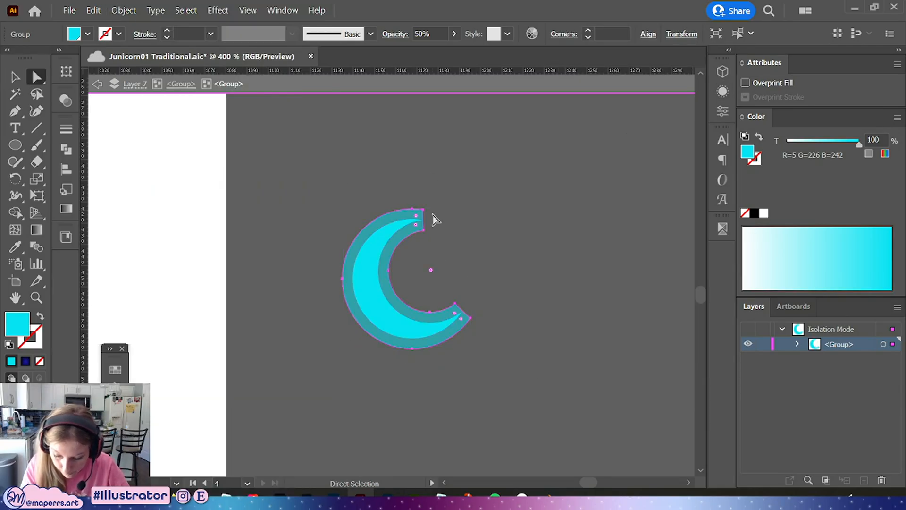
pyautogui.click(423, 211)
pyautogui.moveTo(425, 231); pyautogui.dragTo(415, 220)
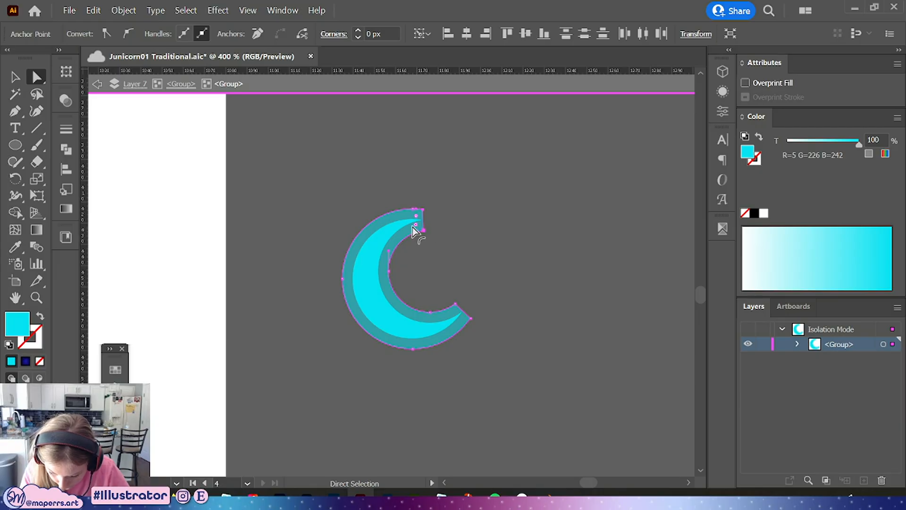
pyautogui.click(511, 298)
pyautogui.scroll(5, 513, 298)
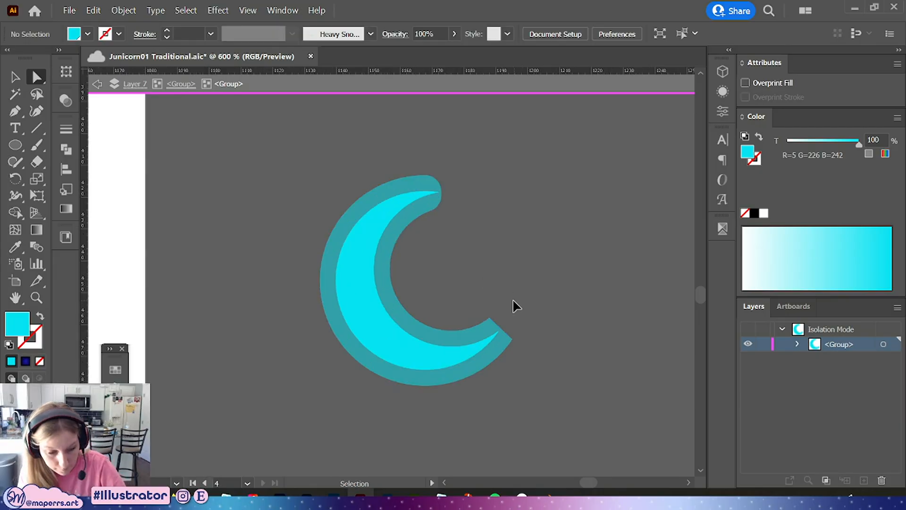
pyautogui.hotkey('ctrl', 'z')
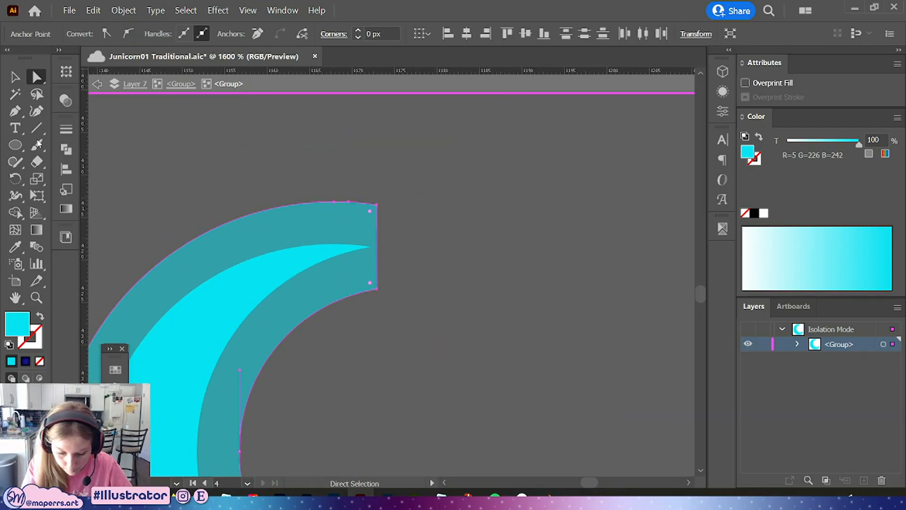
# Add an anchor at the halo's upper end and round that end into a smooth curve
pyautogui.press('p')
pyautogui.click(377, 246)
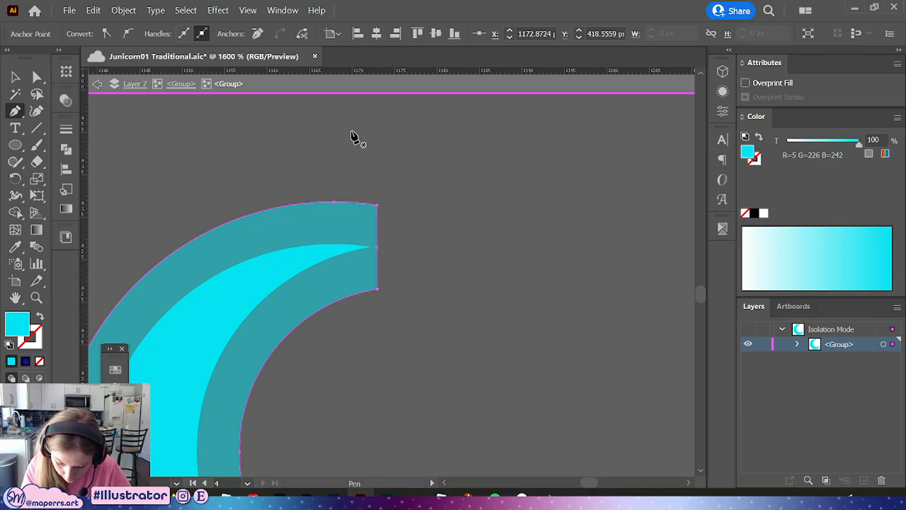
pyautogui.press('a')
pyautogui.moveTo(377, 247); pyautogui.dragTo(462, 248)
pyautogui.moveTo(374, 279); pyautogui.dragTo(358, 151)
pyautogui.click(470, 238)
pyautogui.moveTo(462, 248); pyautogui.dragTo(396, 250)
pyautogui.press('p')
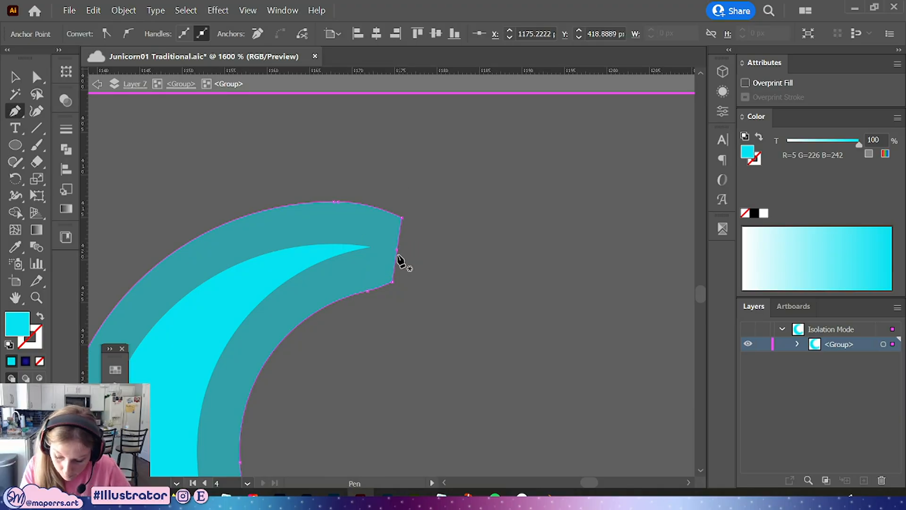
pyautogui.press('a')
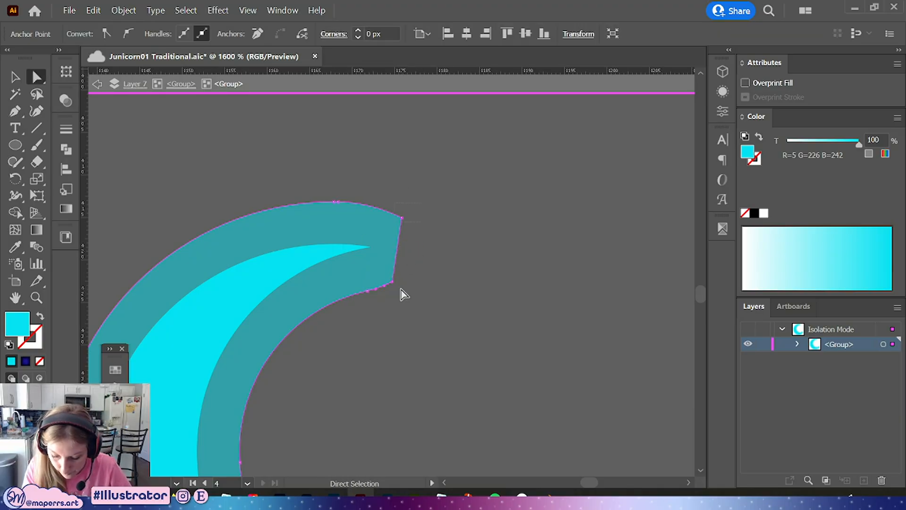
pyautogui.keyDown('shift'); pyautogui.click(394, 283); pyautogui.keyUp('shift')
pyautogui.moveTo(394, 225); pyautogui.dragTo(335, 247)
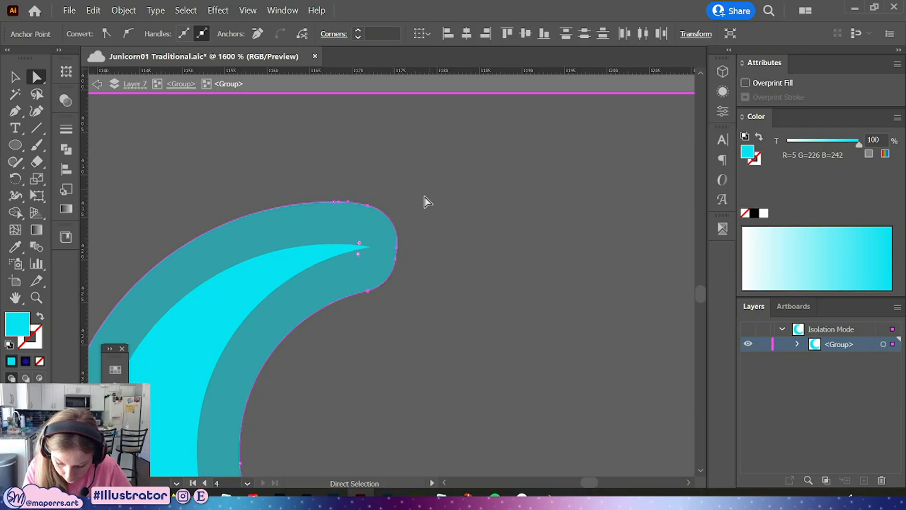
pyautogui.click(437, 262)
# Add an anchor at the halo's lower end and round that end into a smooth curve
pyautogui.hotkey('ctrl', '-')
pyautogui.hotkey('ctrl', '-')
pyautogui.hotkey('ctrl', '-')
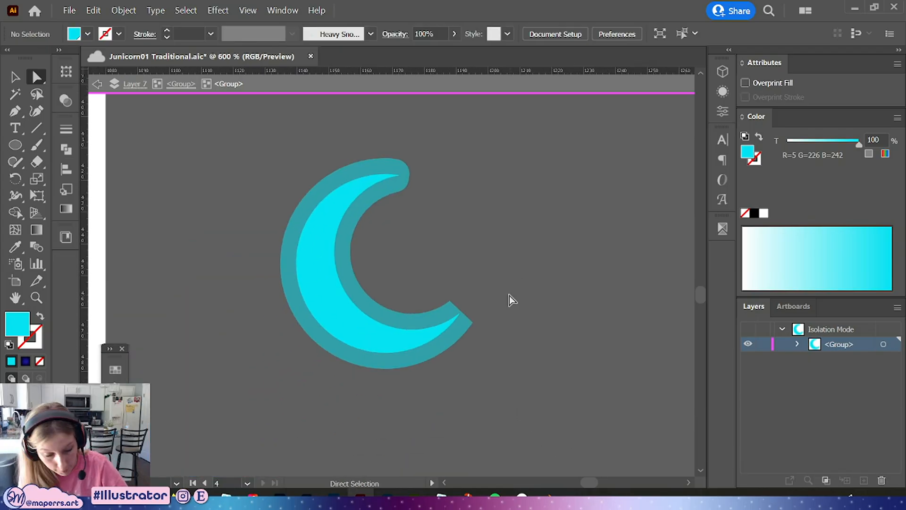
pyautogui.hotkey('ctrl', '+')
pyautogui.hotkey('ctrl', '+')
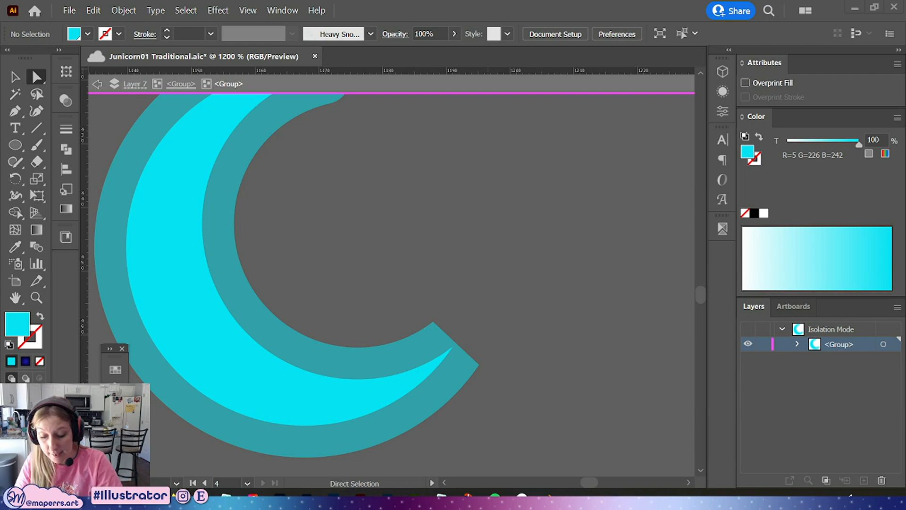
pyautogui.click(435, 339)
pyautogui.press('p')
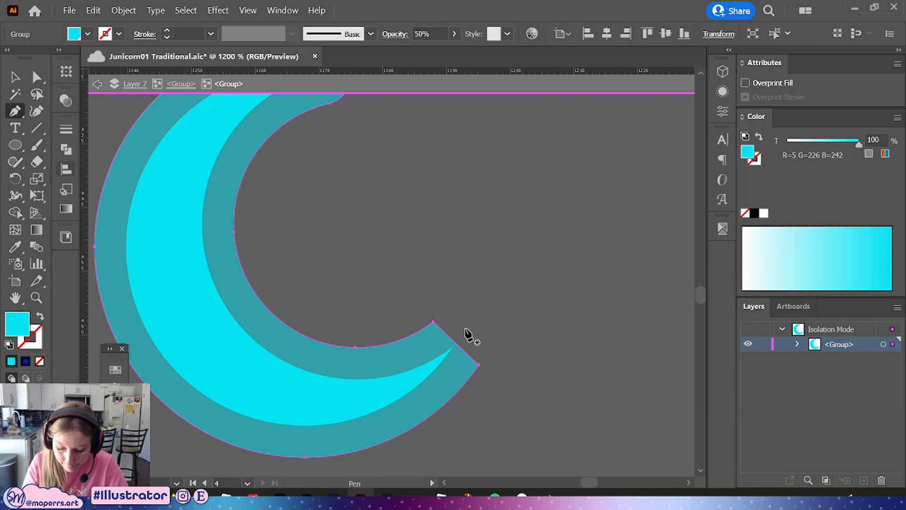
pyautogui.click(457, 347)
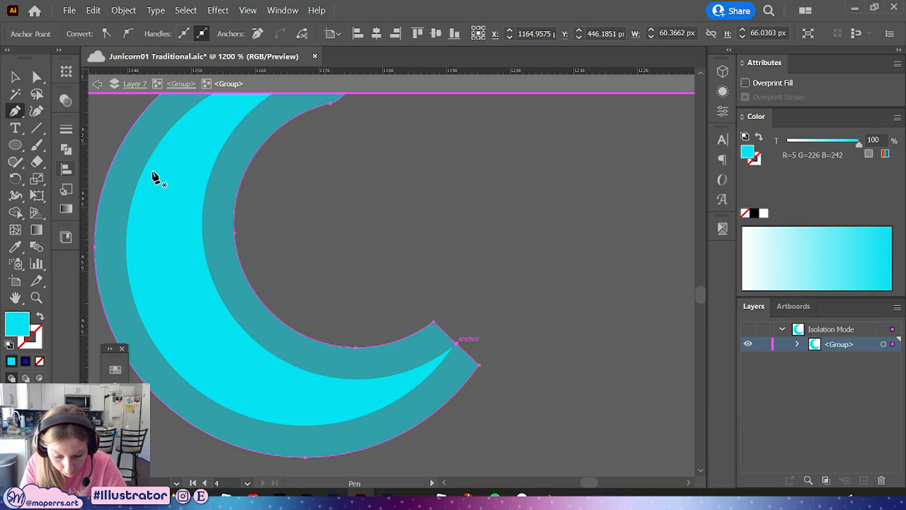
pyautogui.press('a')
pyautogui.moveTo(456, 343); pyautogui.dragTo(488, 306)
pyautogui.click(435, 322)
pyautogui.keyDown('shift'); pyautogui.click(480, 365); pyautogui.keyUp('shift')
pyautogui.moveTo(473, 360); pyautogui.dragTo(442, 356)
pyautogui.hotkey('ctrl', 'z')
pyautogui.click(514, 335)
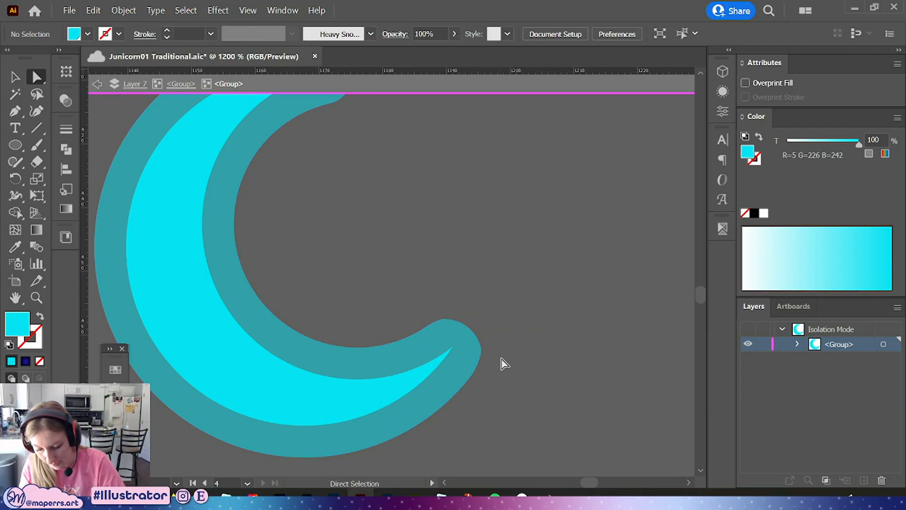
pyautogui.hotkey('ctrl', 'z')
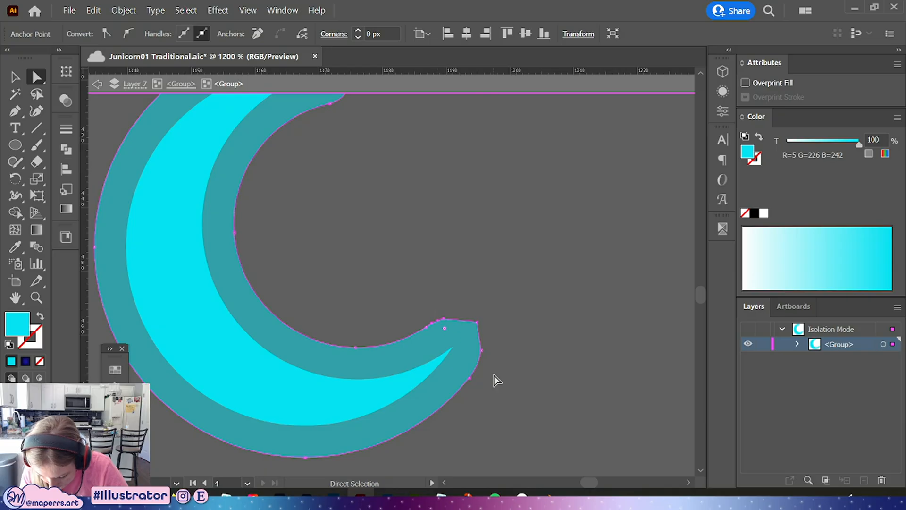
pyautogui.moveTo(496, 364); pyautogui.dragTo(417, 359)
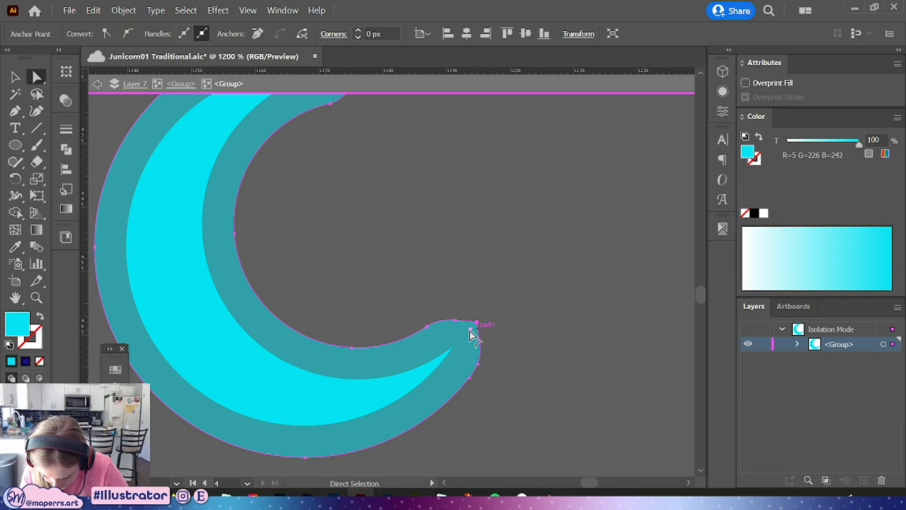
pyautogui.moveTo(471, 334); pyautogui.dragTo(435, 370)
pyautogui.click(511, 338)
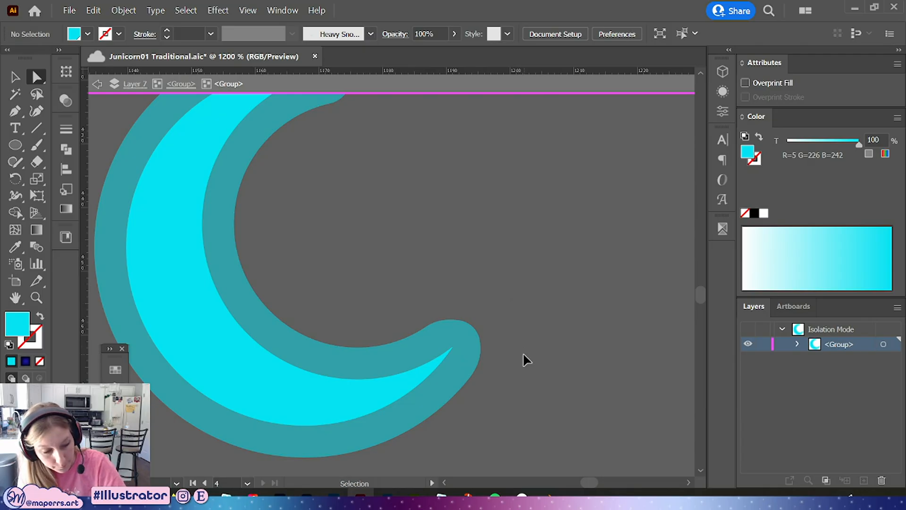
# Re-enter the moon group and move the crescent group slightly down and to the right
pyautogui.scroll(-3, 522, 352)
pyautogui.doubleClick(439, 289)
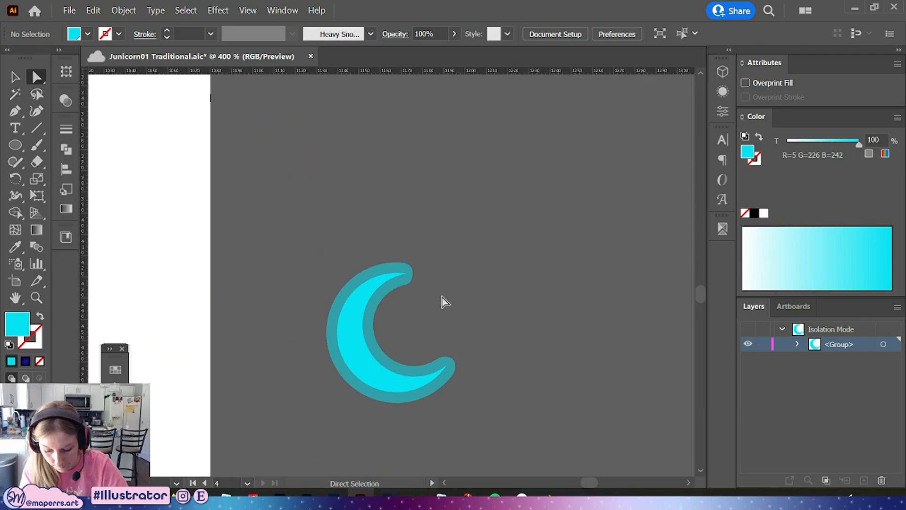
pyautogui.press('v')
pyautogui.scroll(-2, 476, 321)
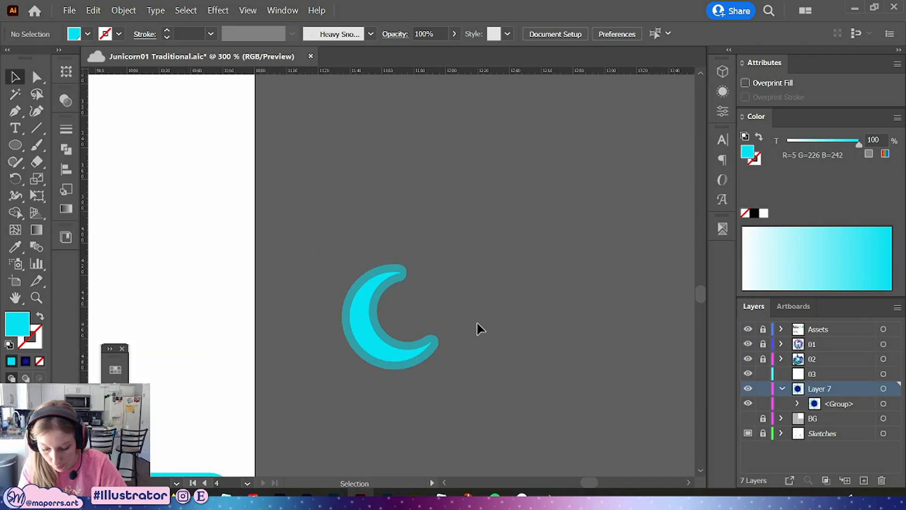
pyautogui.scroll(-3, 510, 283)
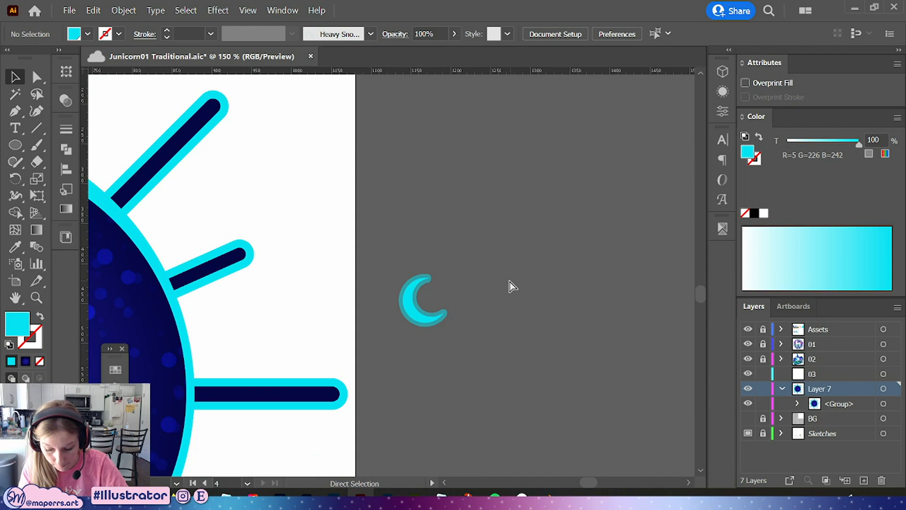
pyautogui.click(445, 291)
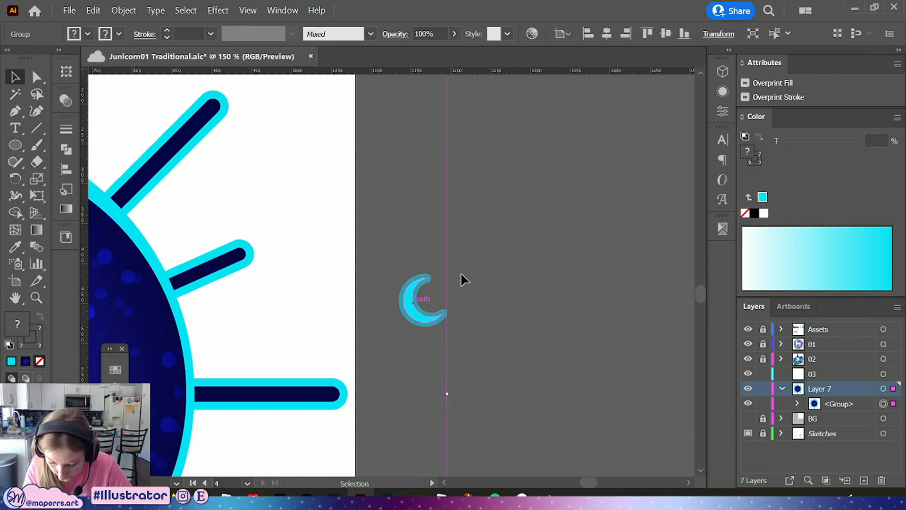
pyautogui.doubleClick(415, 307)
pyautogui.click(415, 298)
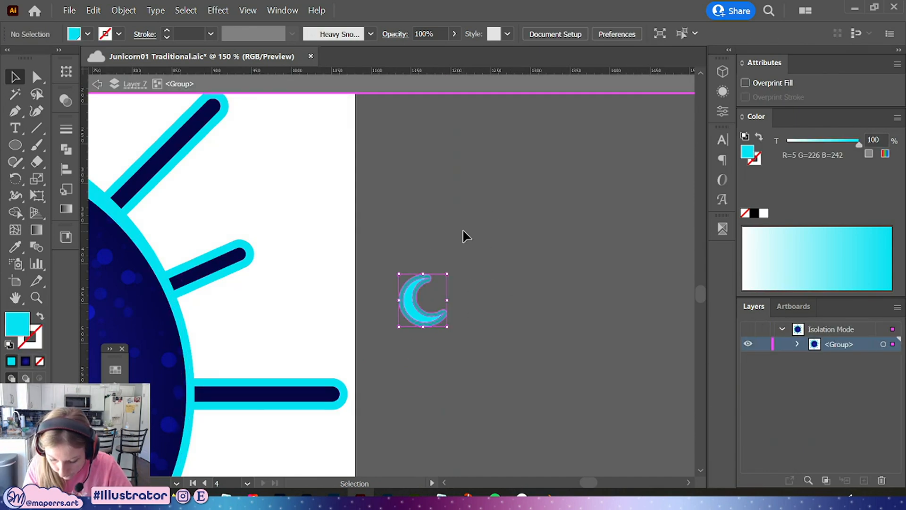
pyautogui.click(396, 33)
pyautogui.click(305, 58)
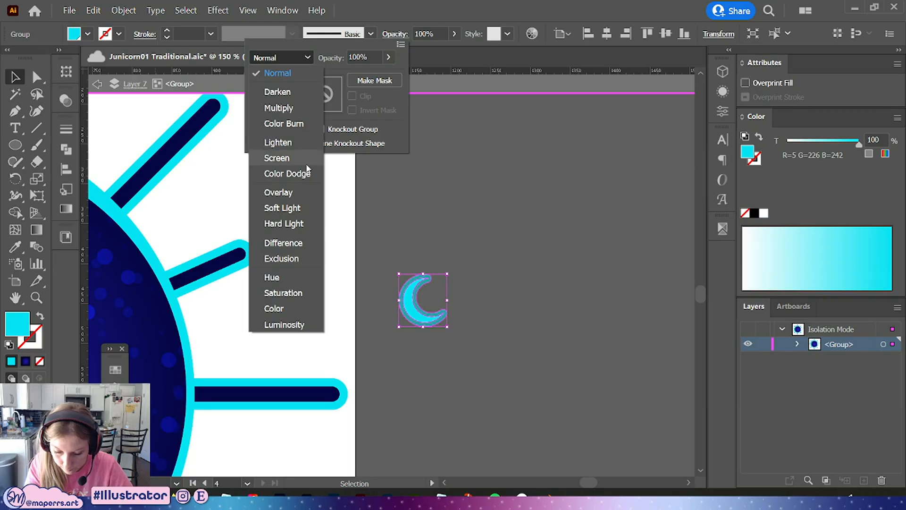
pyautogui.click(468, 268)
pyautogui.click(478, 276)
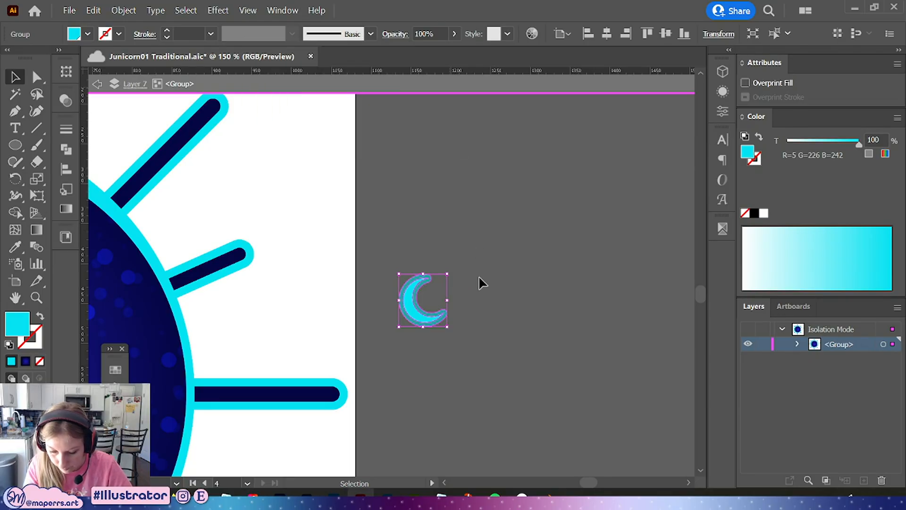
pyautogui.moveTo(418, 304)
pyautogui.mouseDown()
pyautogui.moveTo(416, 257)
pyautogui.moveTo(435, 256)
pyautogui.moveTo(426, 311)
pyautogui.mouseUp()
# Set the small crescent group's blending mode to Overlay and its opacity to 60%
pyautogui.click(440, 283)
pyautogui.click(396, 34)
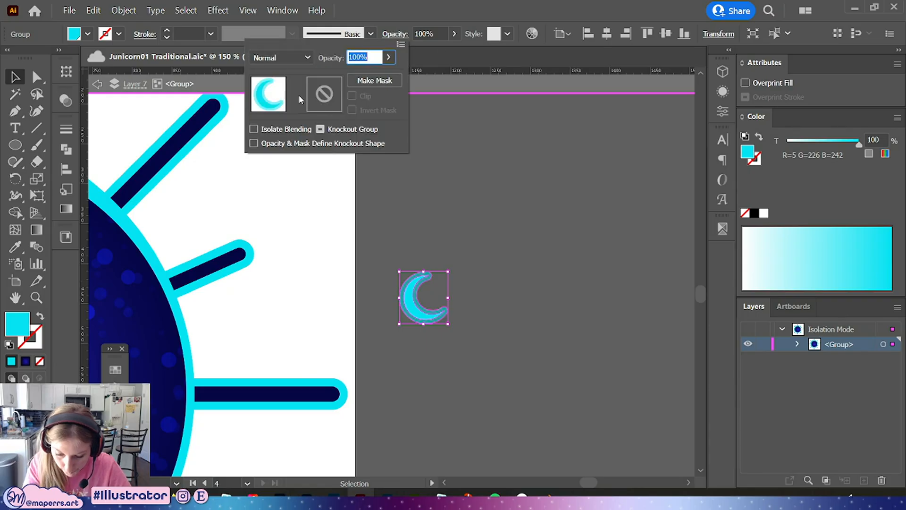
pyautogui.click(280, 57)
pyautogui.click(283, 123)
pyautogui.click(281, 58)
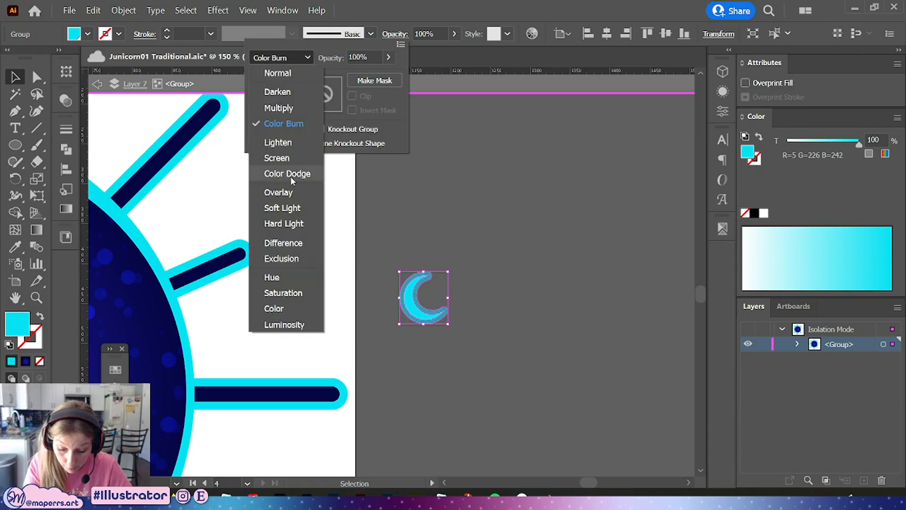
pyautogui.click(282, 192)
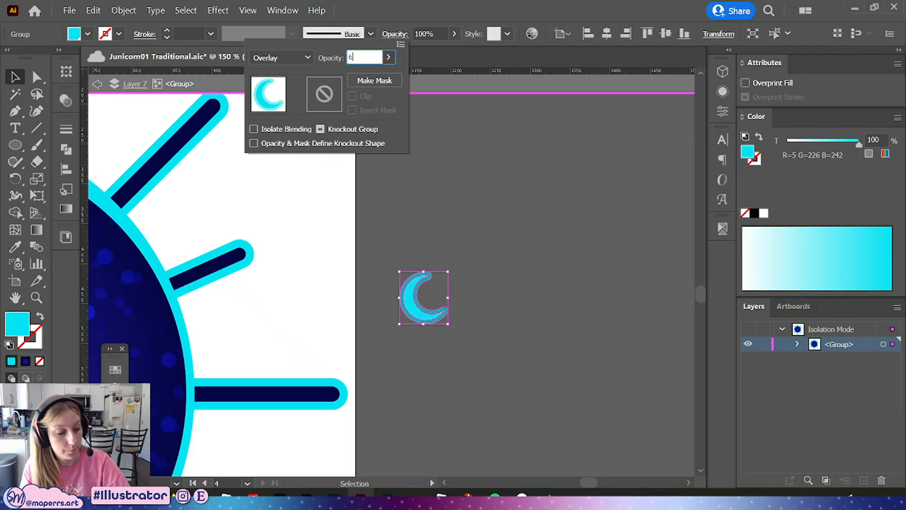
pyautogui.click(548, 311)
# Try a purple fill on the small crescent inside the moon
pyautogui.scroll(-3, 443, 372)
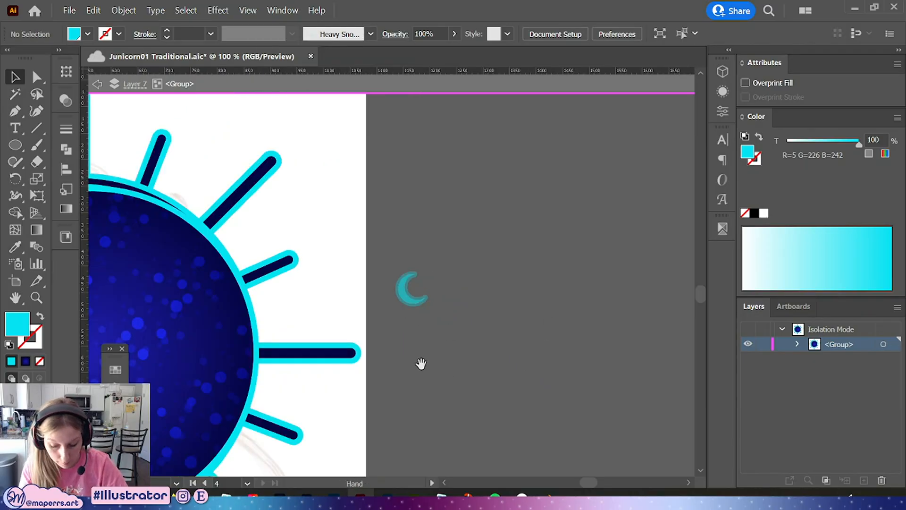
pyautogui.moveTo(583, 288); pyautogui.dragTo(289, 281)
pyautogui.moveTo(480, 297); pyautogui.dragTo(543, 264)
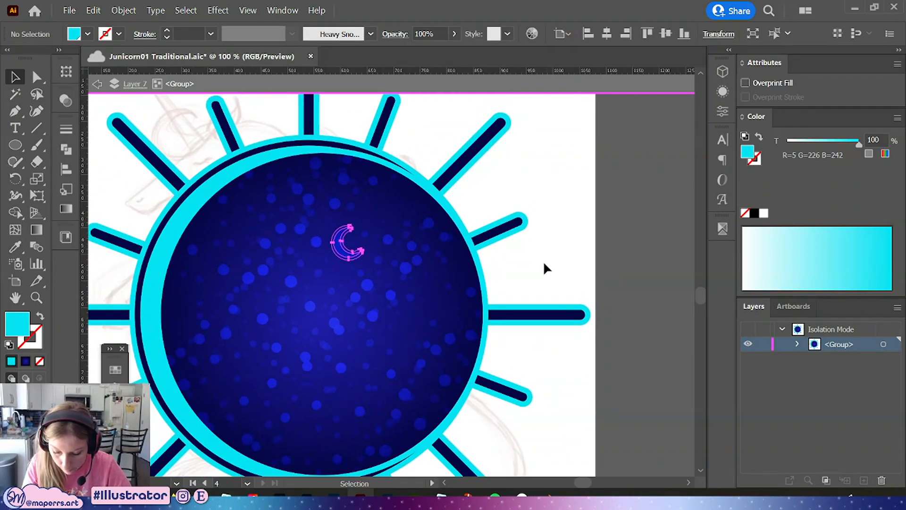
pyautogui.click(66, 236)
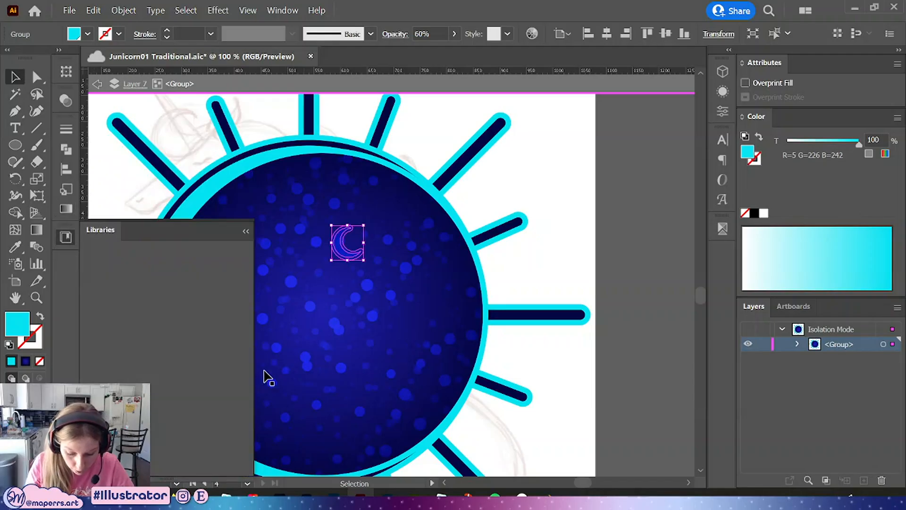
pyautogui.click(66, 209)
pyautogui.click(66, 236)
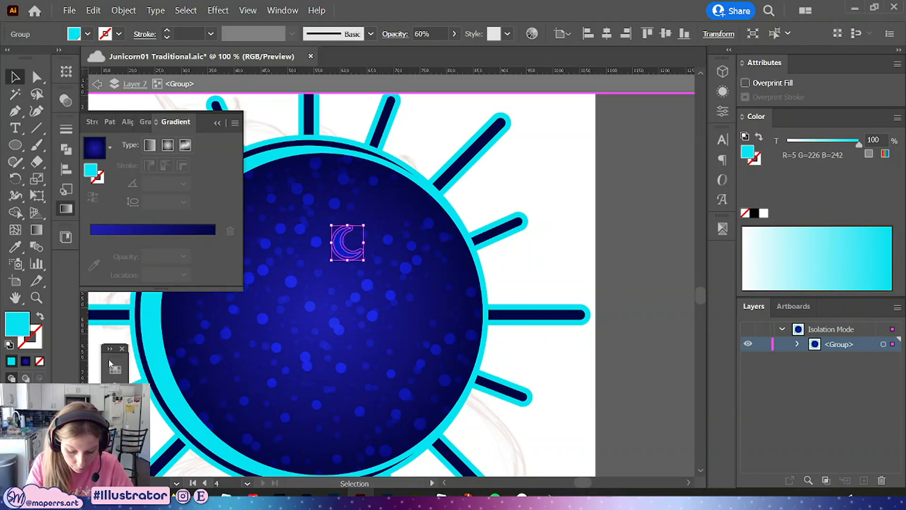
pyautogui.click(68, 191)
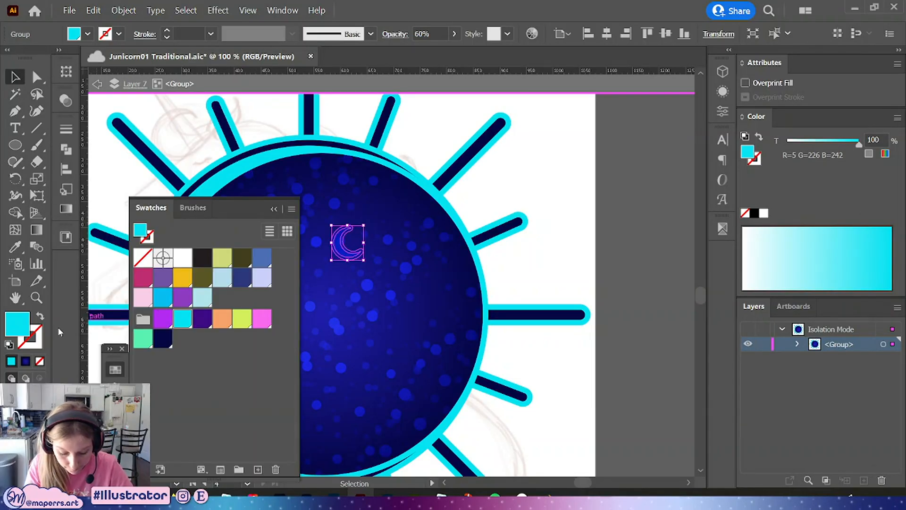
pyautogui.click(164, 321)
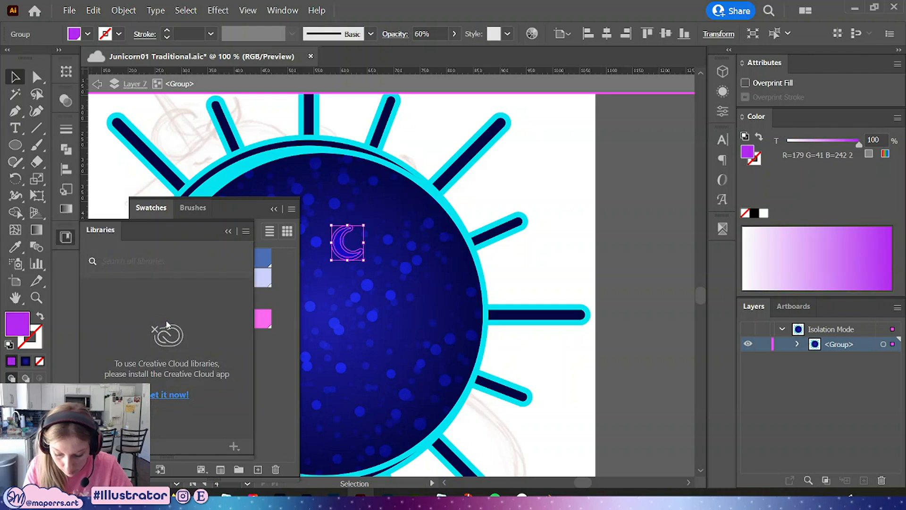
pyautogui.click(225, 230)
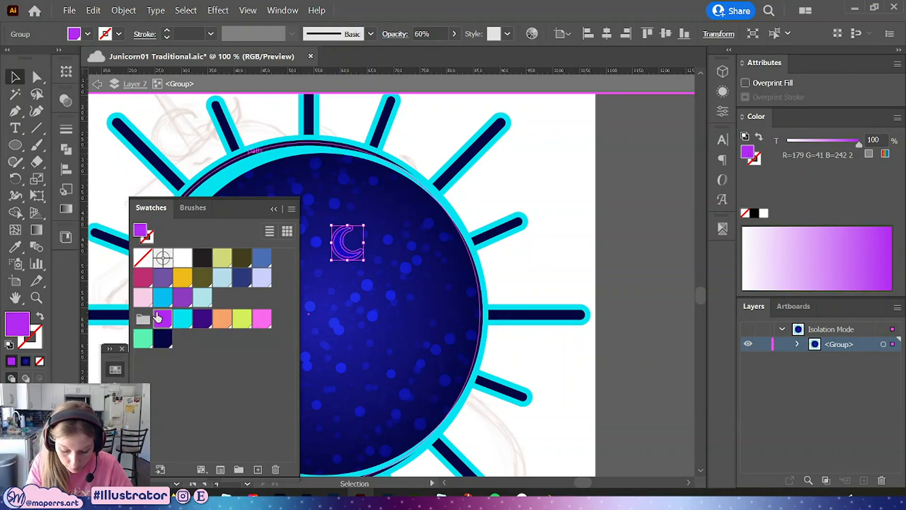
# Try a pink fill on the small crescent with 80% opacity
pyautogui.moveTo(538, 254); pyautogui.dragTo(580, 264)
pyautogui.hotkey('ctrl', '=')
pyautogui.hotkey('ctrl', '=')
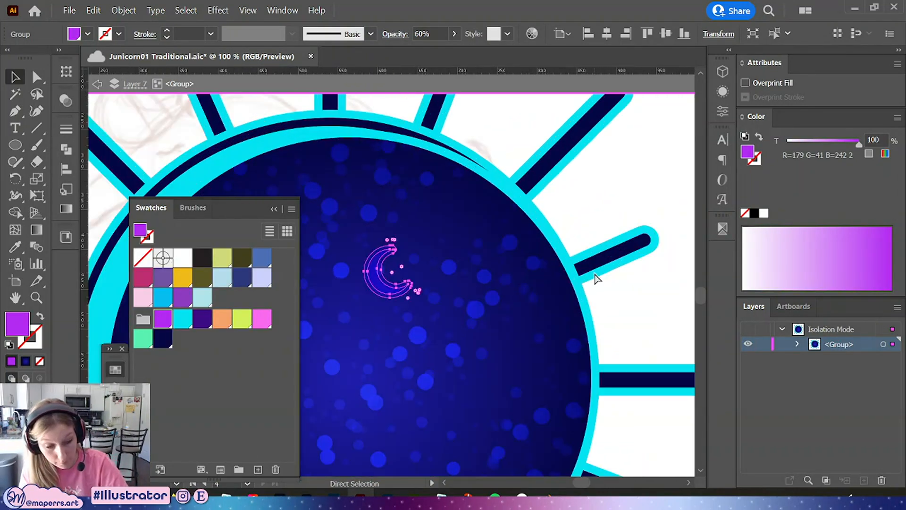
pyautogui.moveTo(603, 233); pyautogui.dragTo(571, 233)
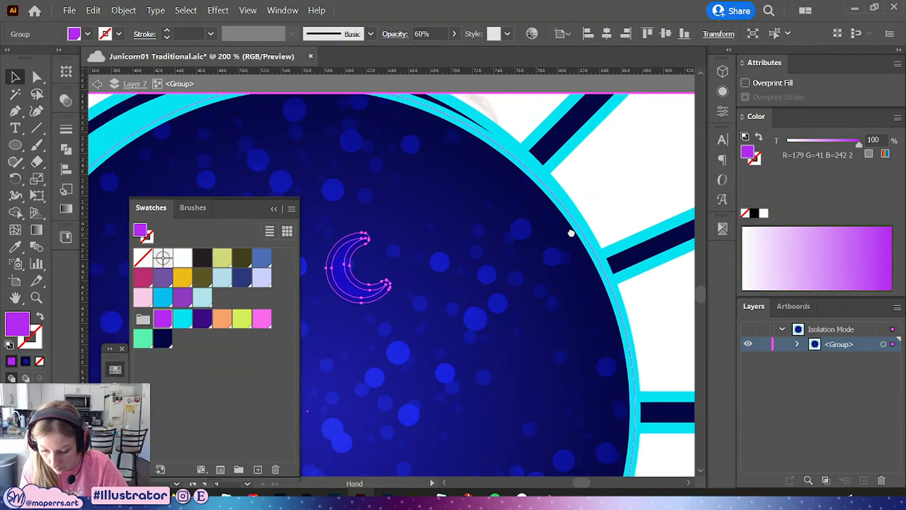
pyautogui.click(356, 298)
pyautogui.click(262, 319)
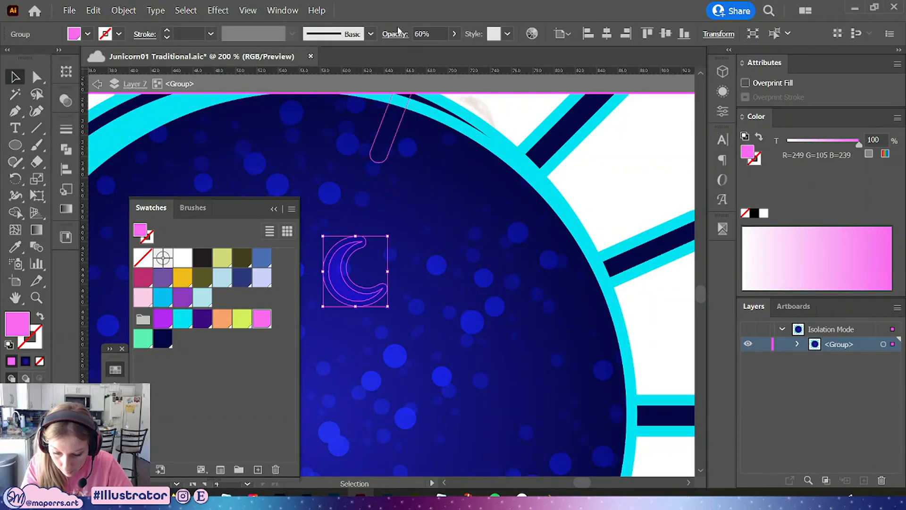
pyautogui.click(427, 33)
pyautogui.write('80')
pyautogui.press('Return')
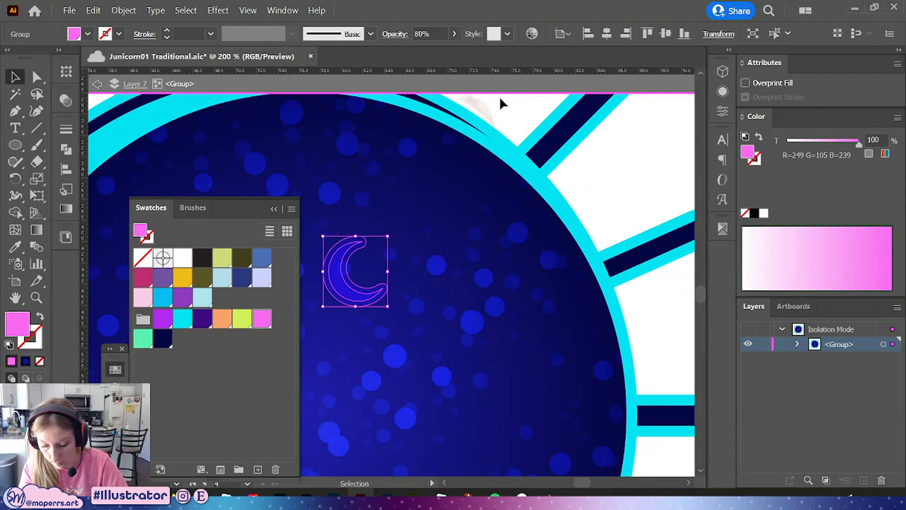
# Recolor the small crescent's fill to the mint green swatch
pyautogui.click(242, 319)
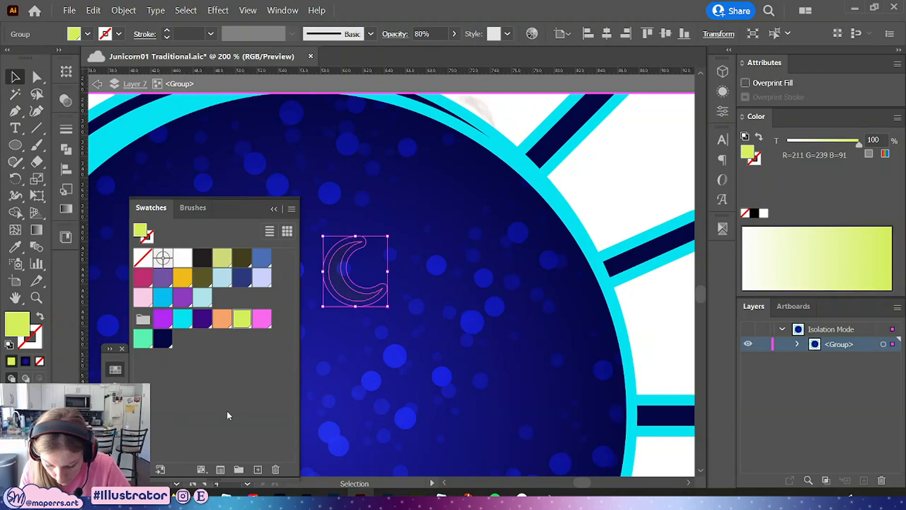
pyautogui.click(222, 318)
pyautogui.click(163, 318)
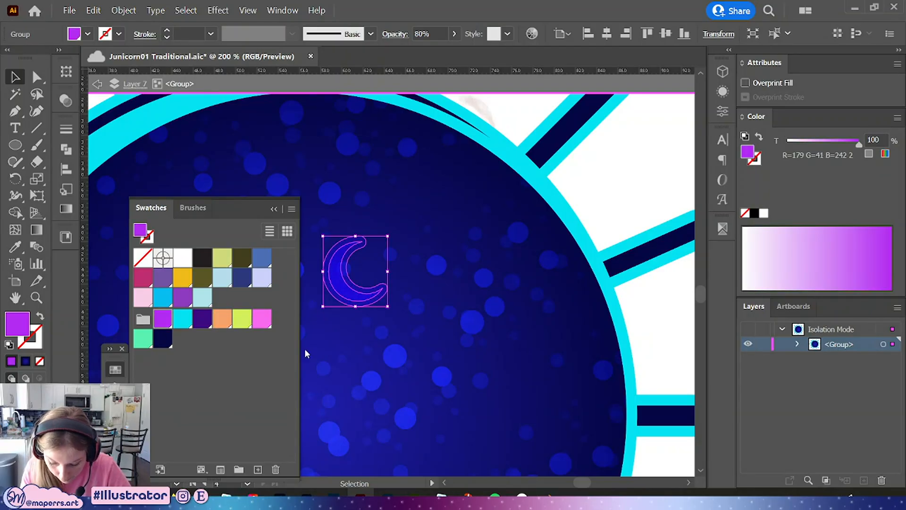
pyautogui.click(183, 319)
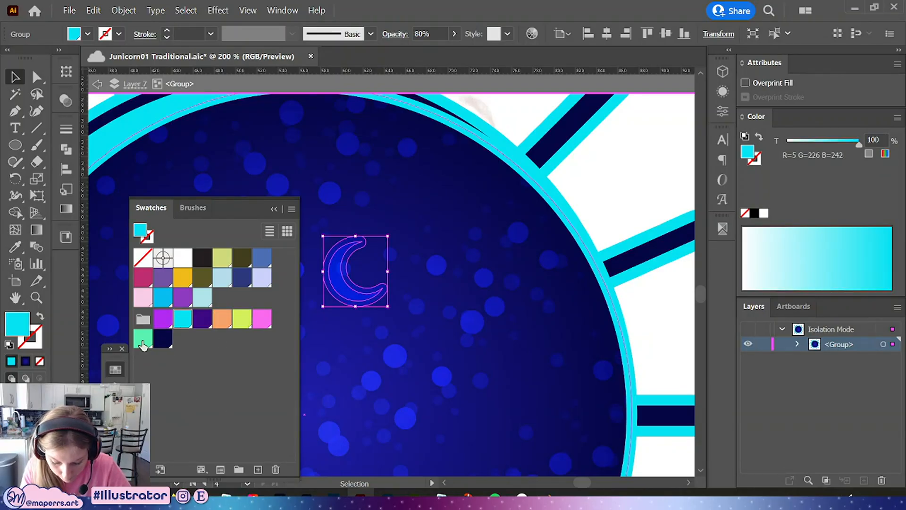
pyautogui.click(143, 339)
# Set the crescent's blending mode to Screen and opacity to 60%, and enlarge it slightly
pyautogui.click(393, 33)
pyautogui.click(281, 57)
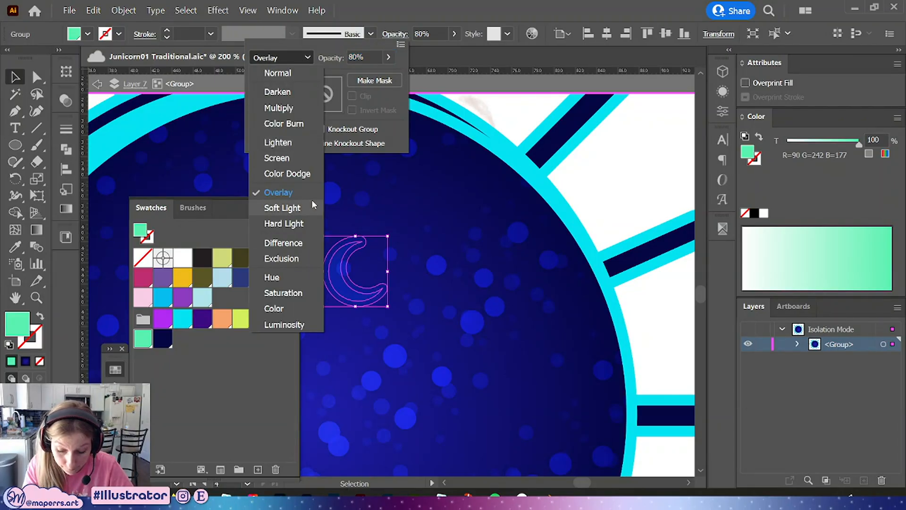
pyautogui.click(292, 160)
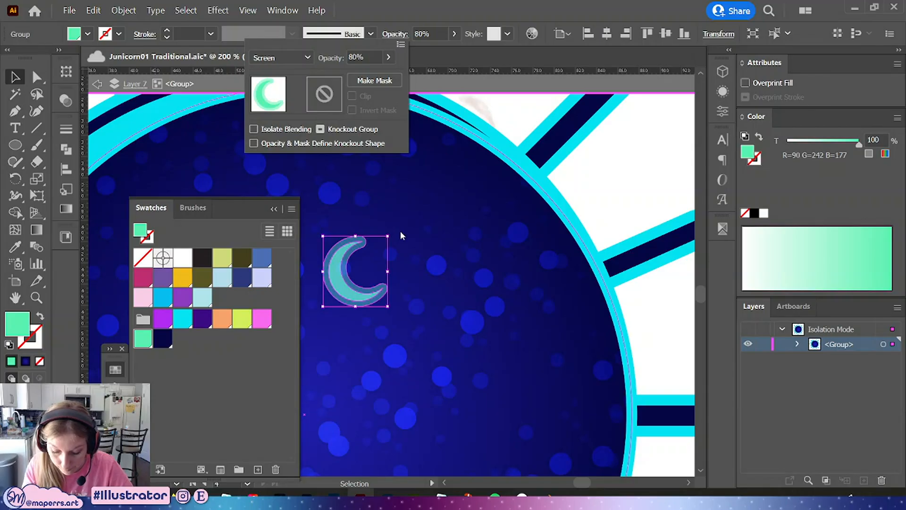
pyautogui.click(398, 30)
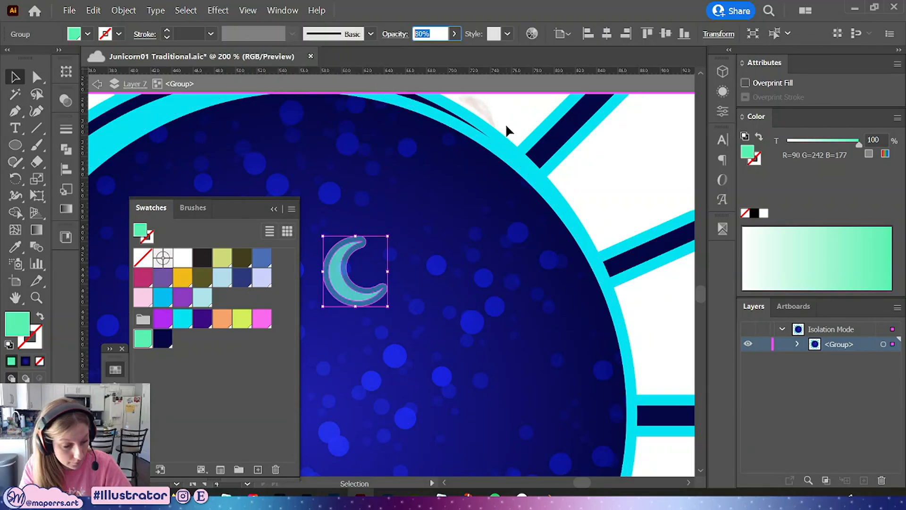
pyautogui.press('6')
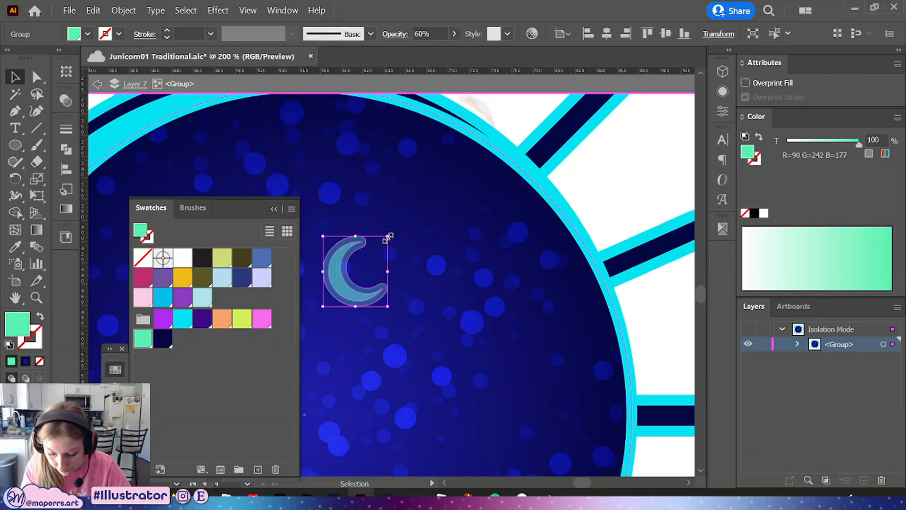
pyautogui.moveTo(388, 235); pyautogui.dragTo(395, 229)
pyautogui.click(616, 226)
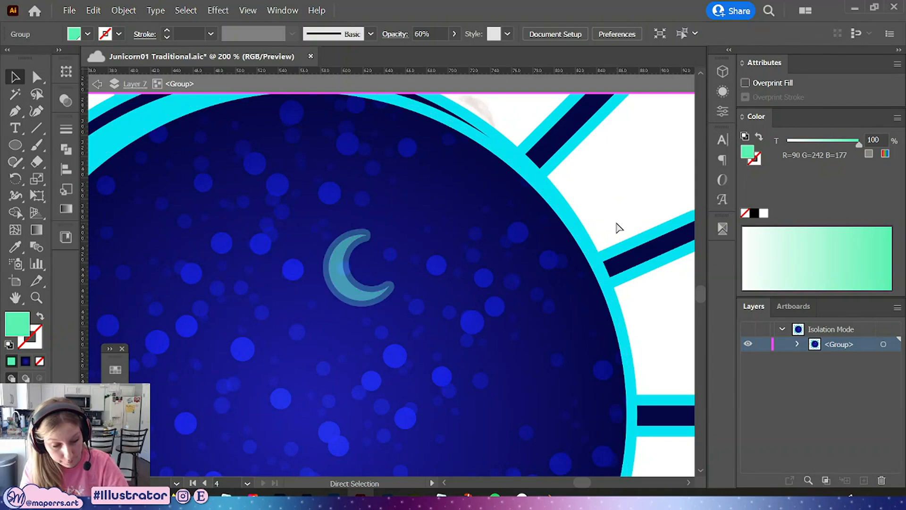
# Duplicate the small crescent into the moon's upper left area, then exit isolation and save the file
pyautogui.hotkey('ctrl', '-')
pyautogui.hotkey('ctrl', '-')
pyautogui.hotkey('ctrl', '-')
pyautogui.hotkey('ctrl', '+')
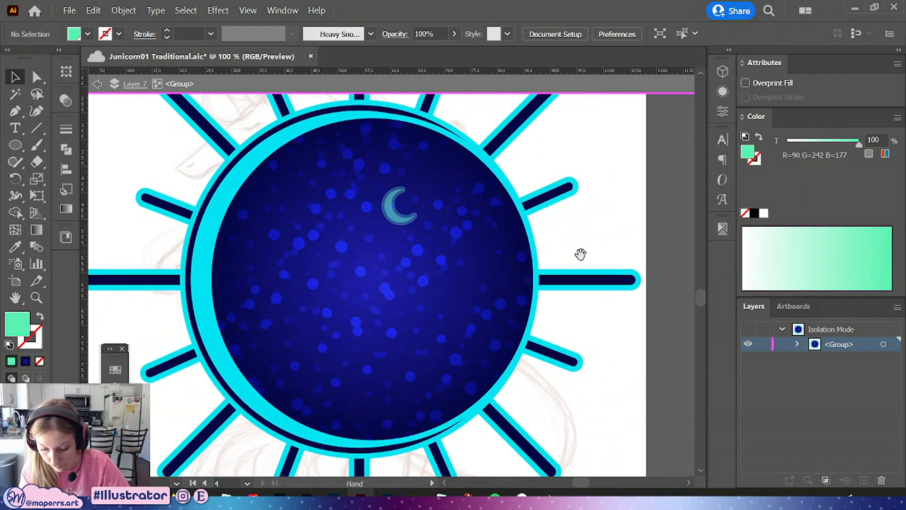
pyautogui.moveTo(406, 217); pyautogui.dragTo(293, 192)
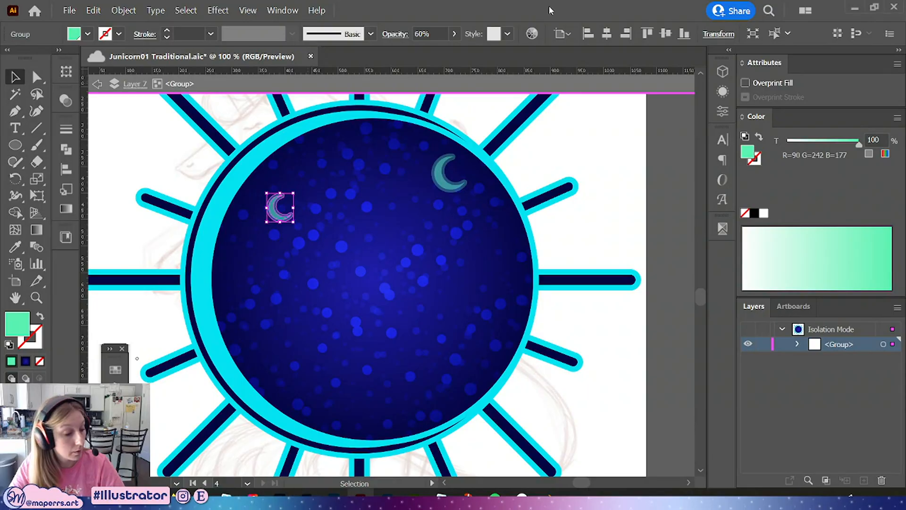
pyautogui.press('Escape')
pyautogui.hotkey('ctrl', 's')
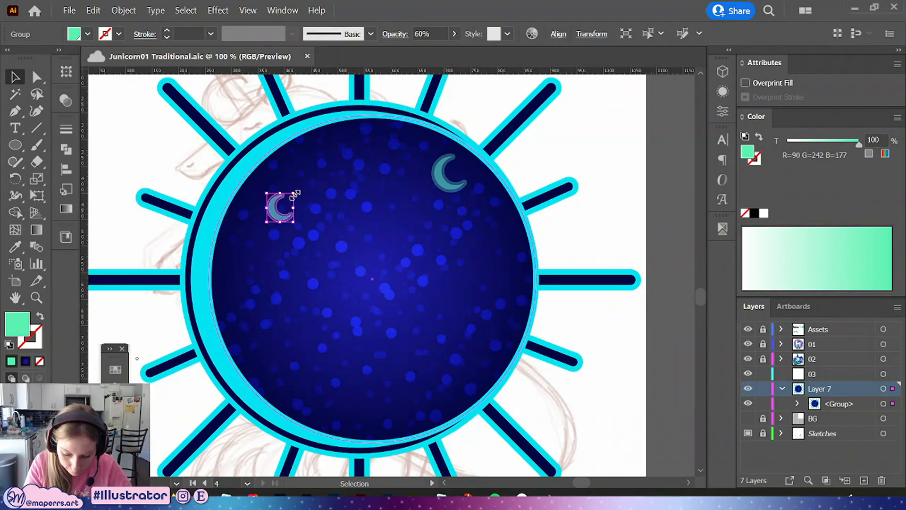
# Resize the upper-left crescent slightly and nudge the upper-right crescent a little upward
pyautogui.moveTo(293, 193); pyautogui.dragTo(300, 194)
pyautogui.moveTo(439, 184); pyautogui.dragTo(439, 183)
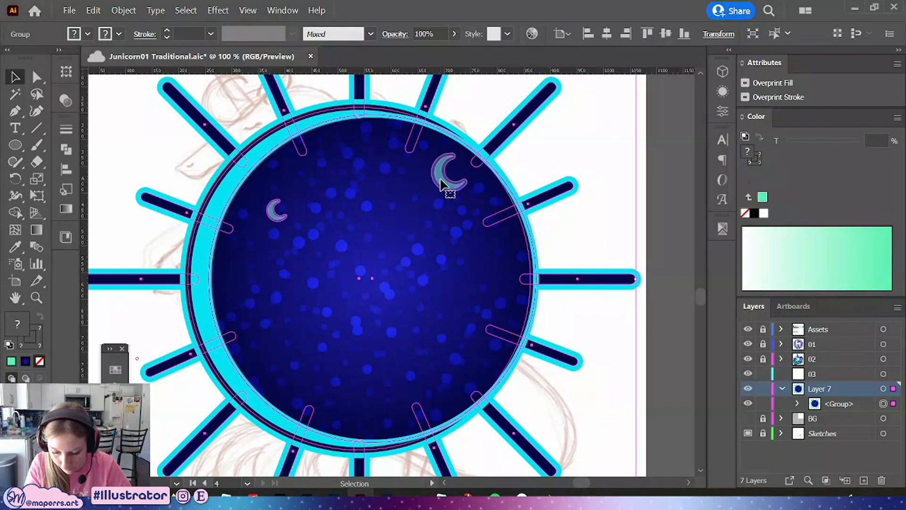
pyautogui.doubleClick(446, 188)
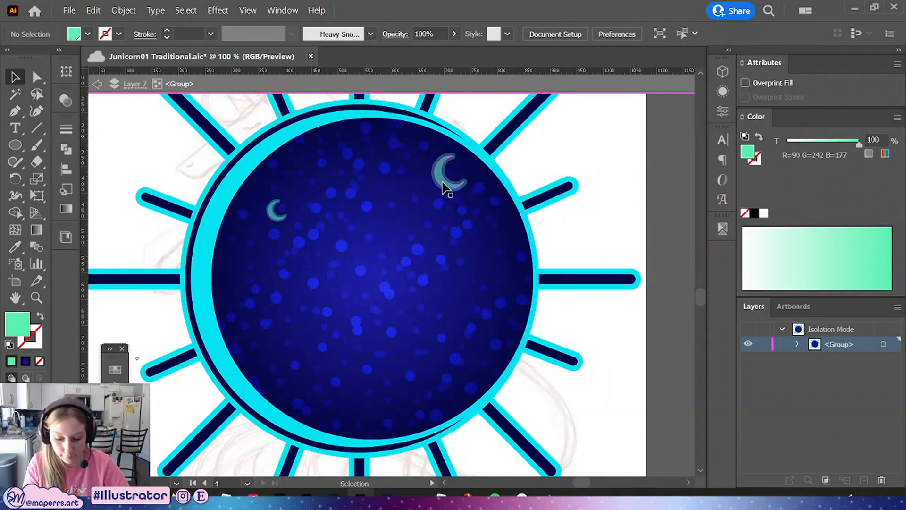
pyautogui.moveTo(441, 185)
pyautogui.mouseDown()
pyautogui.moveTo(435, 191)
pyautogui.moveTo(442, 179)
pyautogui.mouseUp()
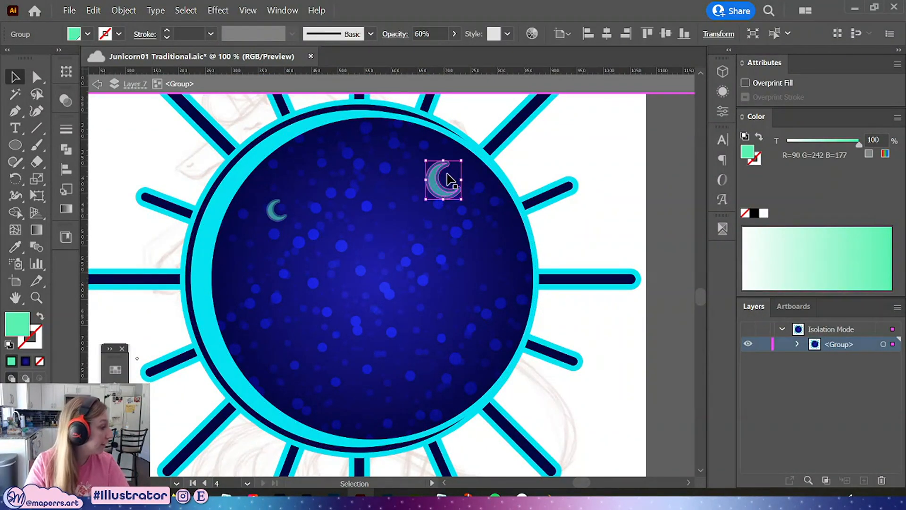
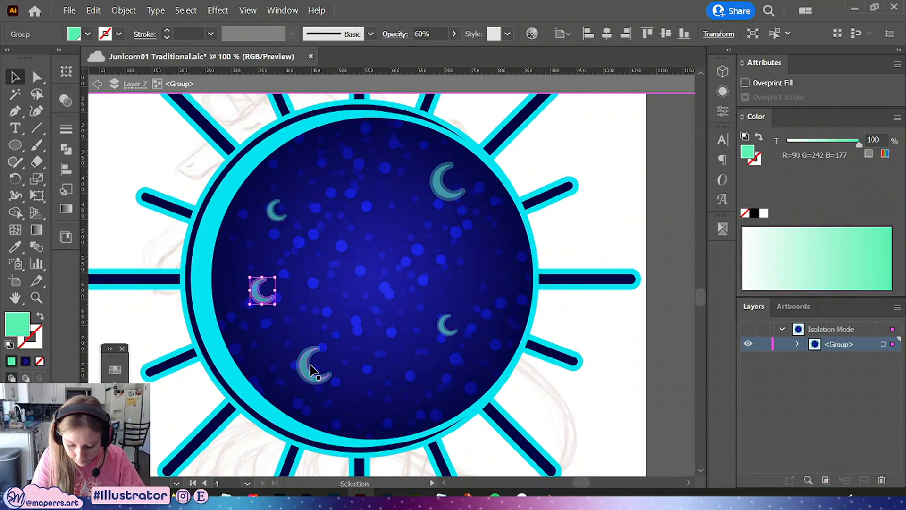
# Reposition several small crescents to new spots across the moon's face
pyautogui.moveTo(311, 370); pyautogui.dragTo(331, 392)
pyautogui.moveTo(448, 326); pyautogui.dragTo(468, 346)
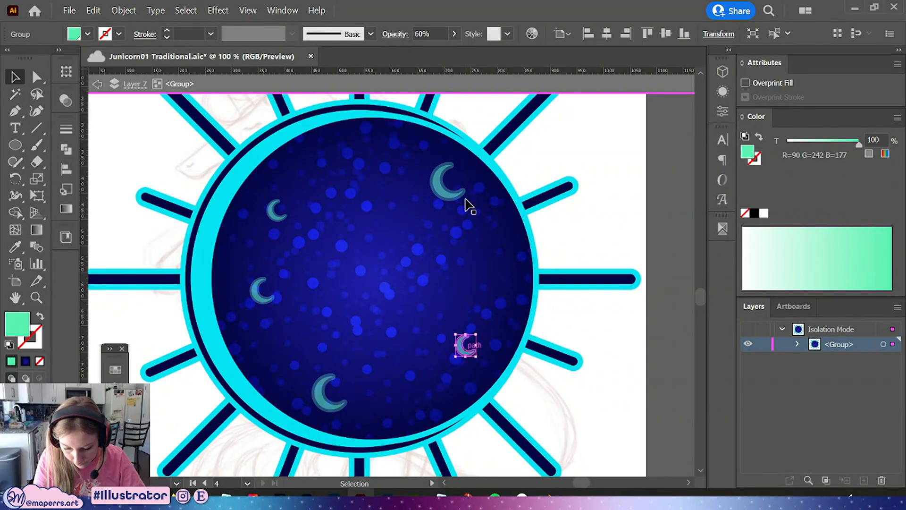
pyautogui.moveTo(465, 202); pyautogui.dragTo(486, 236)
pyautogui.moveTo(263, 303); pyautogui.dragTo(257, 332)
pyautogui.moveTo(281, 217); pyautogui.dragTo(282, 205)
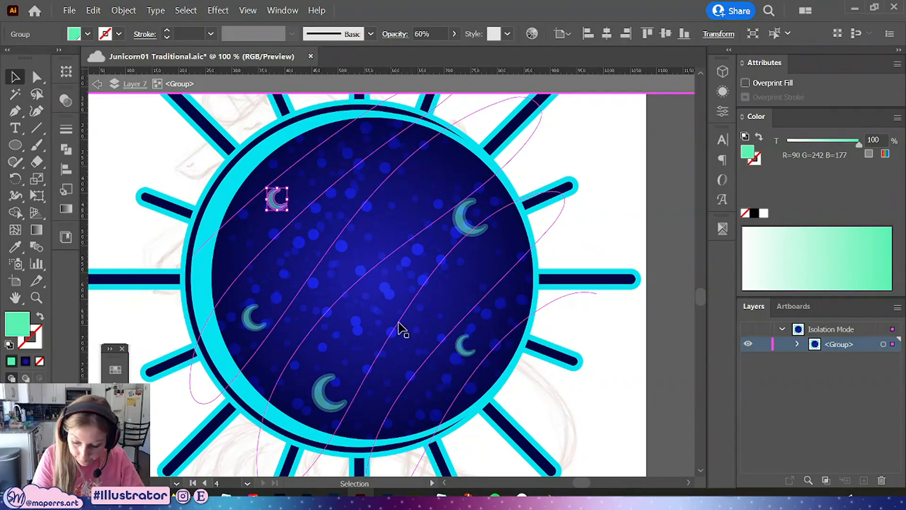
# Duplicate the small crescents to scatter extra copies over the upper, middle and lower parts of the moon
pyautogui.moveTo(251, 324); pyautogui.dragTo(386, 163)
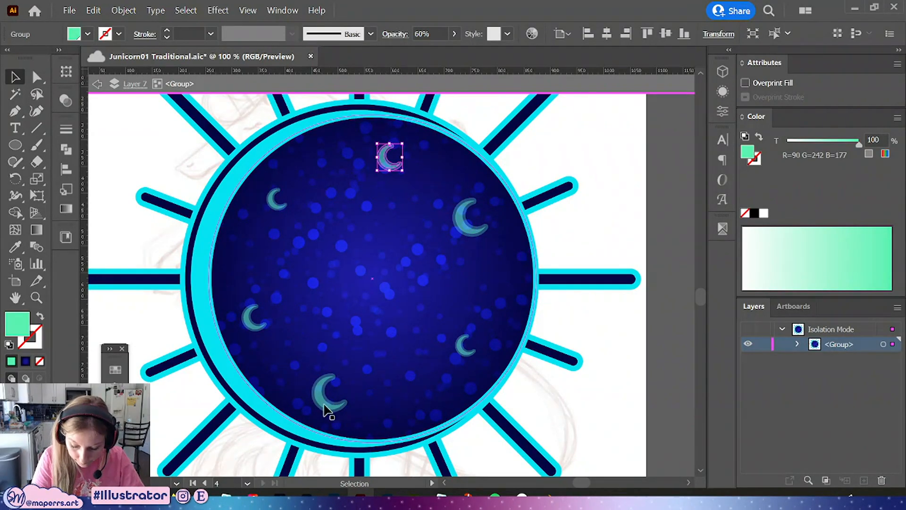
pyautogui.moveTo(325, 411); pyautogui.dragTo(291, 271)
pyautogui.moveTo(472, 355); pyautogui.dragTo(340, 209)
pyautogui.moveTo(296, 286); pyautogui.dragTo(388, 362)
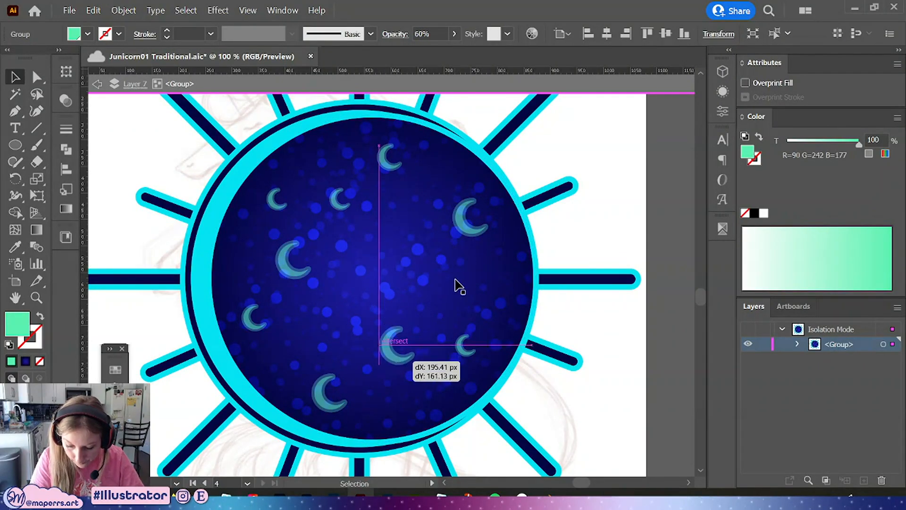
pyautogui.moveTo(340, 204); pyautogui.dragTo(352, 208)
pyautogui.moveTo(391, 166); pyautogui.dragTo(415, 152)
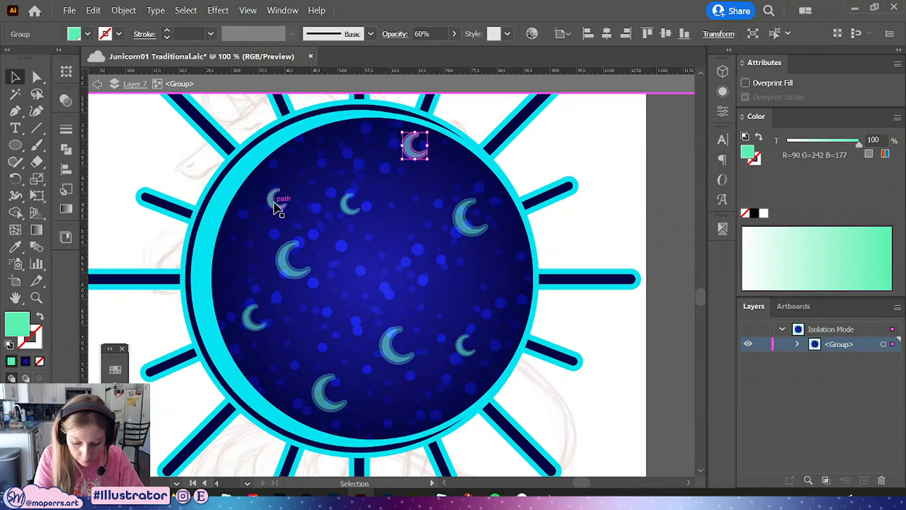
# Fine-tune crescent positions, moving one copy to the moon's center and another near the bottom edge
pyautogui.moveTo(278, 202); pyautogui.dragTo(267, 197)
pyautogui.moveTo(348, 205); pyautogui.dragTo(356, 187)
pyautogui.moveTo(284, 270); pyautogui.dragTo(299, 274)
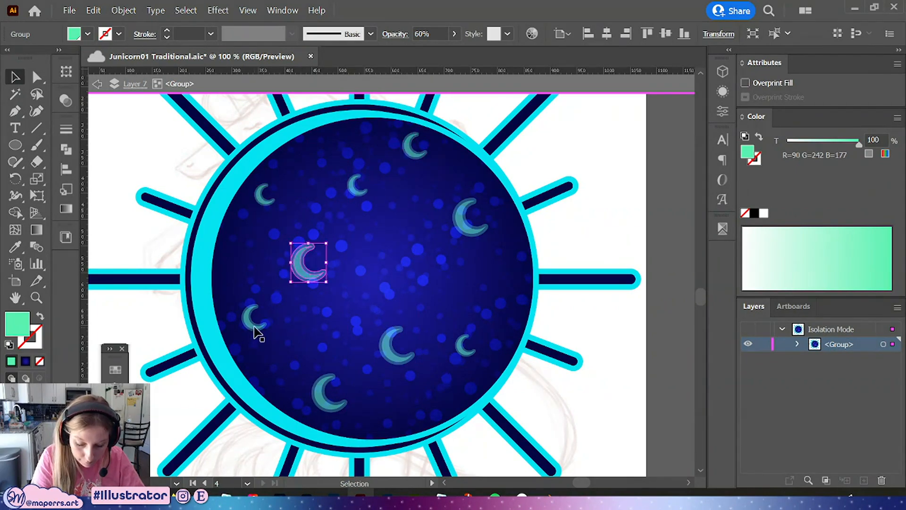
pyautogui.moveTo(254, 326); pyautogui.dragTo(245, 324)
pyautogui.moveTo(328, 404); pyautogui.dragTo(312, 403)
pyautogui.moveTo(397, 359); pyautogui.dragTo(386, 353)
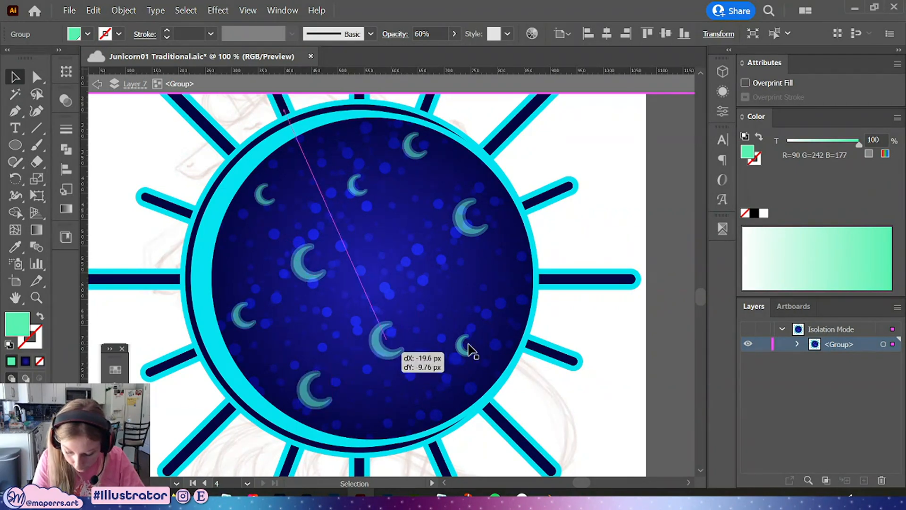
pyautogui.moveTo(469, 352); pyautogui.dragTo(406, 273)
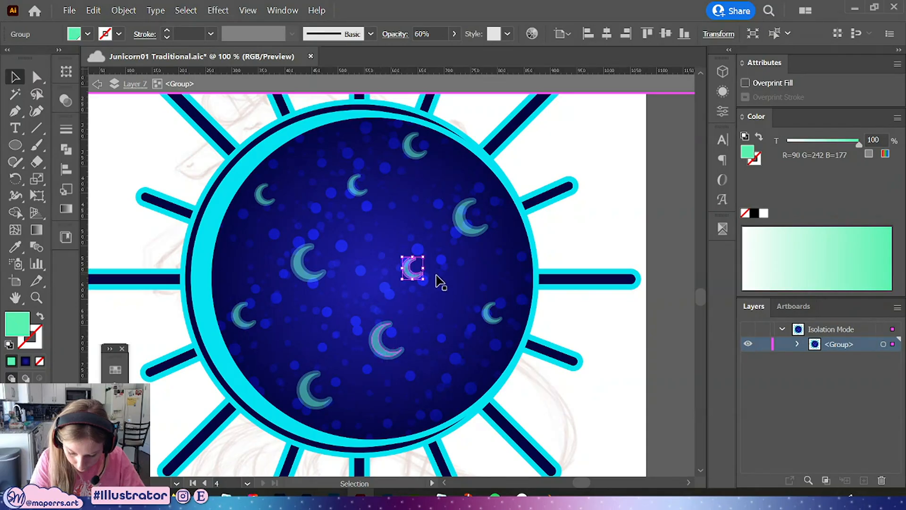
pyautogui.moveTo(414, 271); pyautogui.dragTo(415, 406)
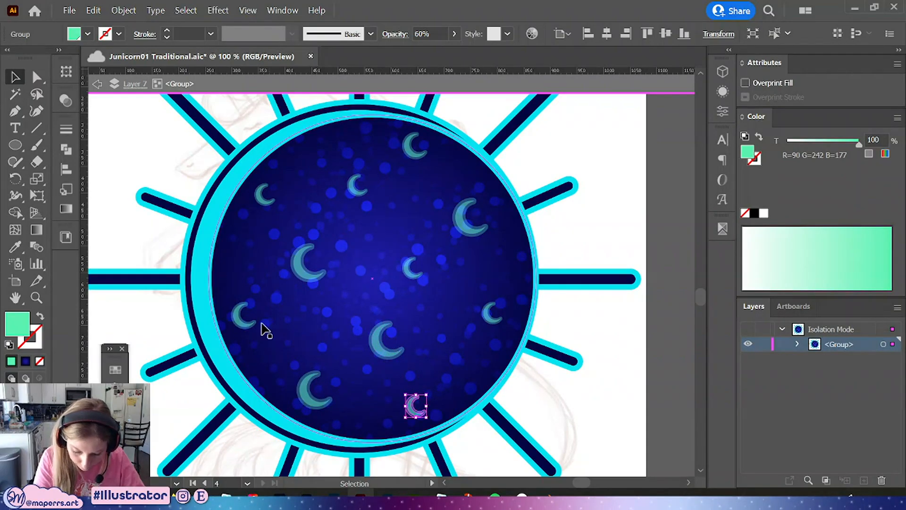
pyautogui.moveTo(258, 325); pyautogui.dragTo(298, 249)
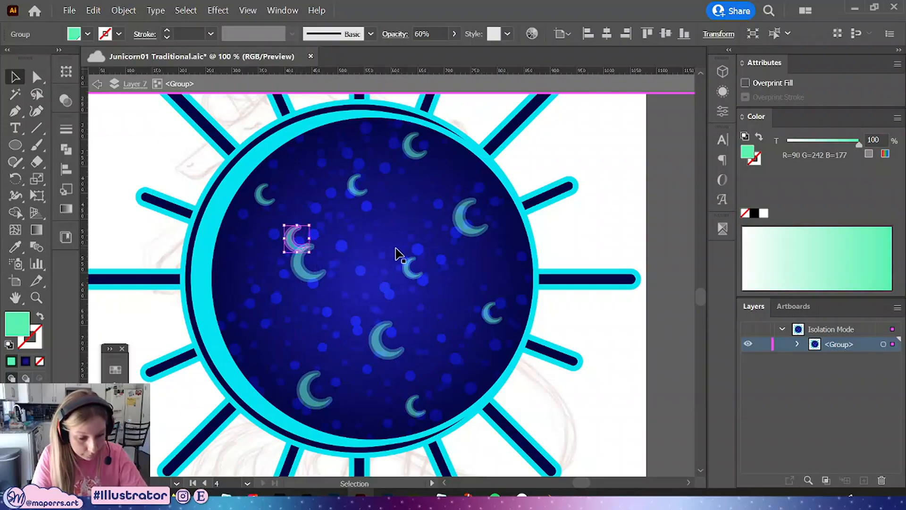
pyautogui.press('Delete')
pyautogui.moveTo(358, 189); pyautogui.dragTo(369, 220)
pyautogui.hotkey('ctrl', 'z')
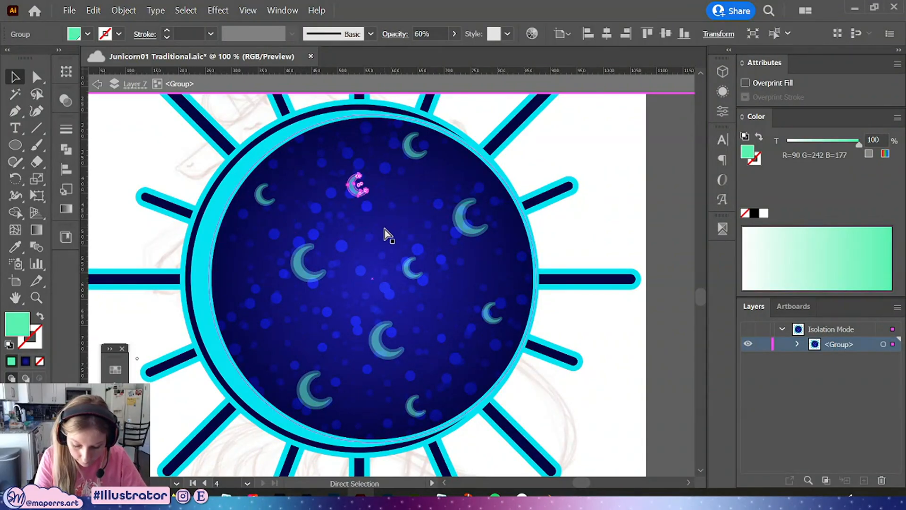
pyautogui.hotkey('ctrl', 'z')
pyautogui.hotkey('ctrl', 'z')
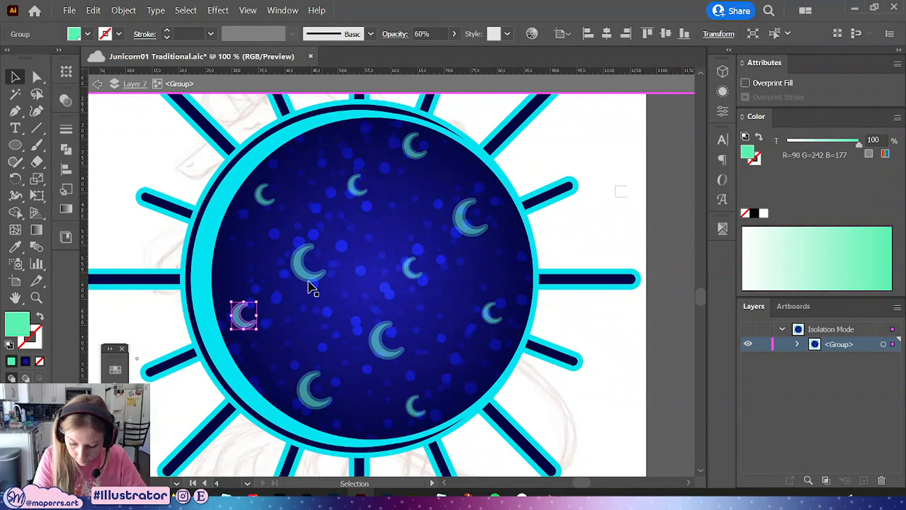
# Rearrange the crescents more evenly over the moon, moving several to new positions
pyautogui.moveTo(304, 262); pyautogui.dragTo(313, 295)
pyautogui.moveTo(357, 187); pyautogui.dragTo(364, 224)
pyautogui.moveTo(313, 298); pyautogui.dragTo(300, 270)
pyautogui.moveTo(367, 226); pyautogui.dragTo(331, 312)
pyautogui.moveTo(413, 271); pyautogui.dragTo(390, 225)
pyautogui.moveTo(377, 346); pyautogui.dragTo(406, 338)
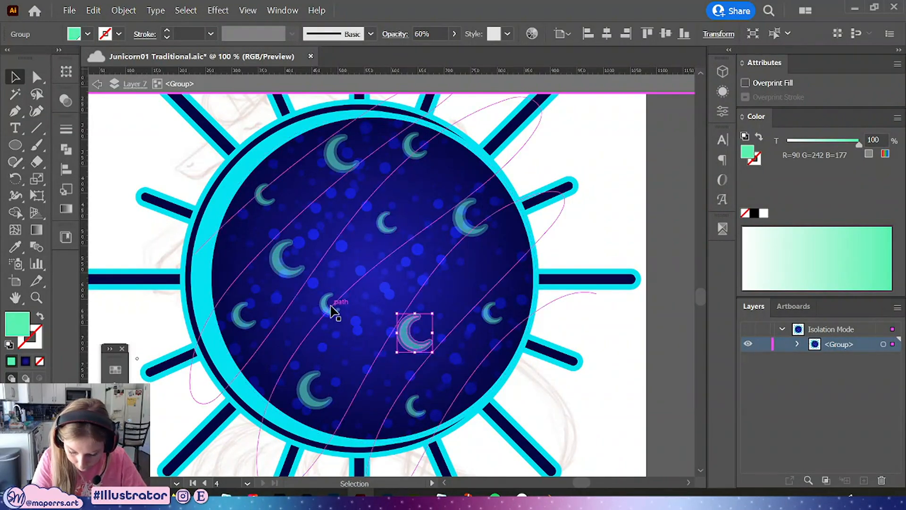
# Nudge a few crescents slightly to balance the spacing, then deselect
pyautogui.moveTo(332, 306); pyautogui.dragTo(335, 315)
pyautogui.moveTo(475, 232); pyautogui.dragTo(478, 248)
pyautogui.moveTo(390, 226); pyautogui.dragTo(399, 215)
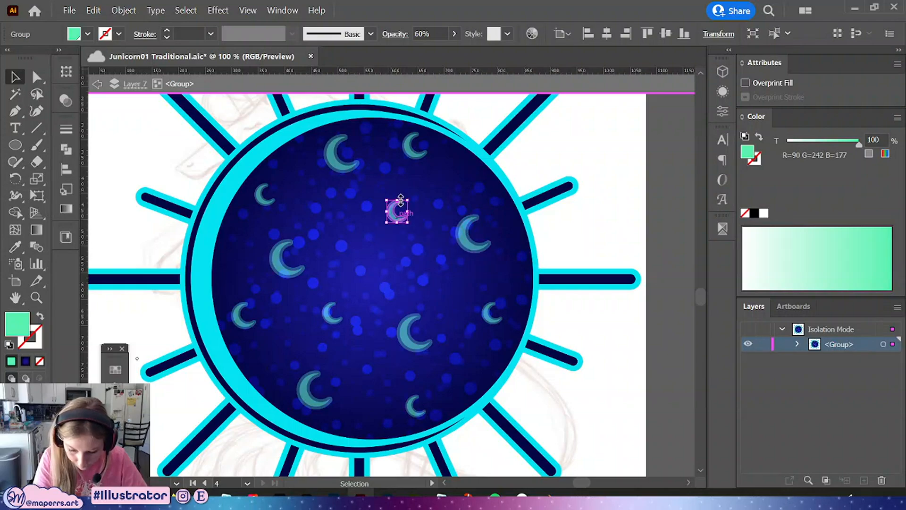
pyautogui.moveTo(334, 162); pyautogui.dragTo(335, 178)
pyautogui.moveTo(267, 200); pyautogui.dragTo(262, 202)
pyautogui.click(622, 208)
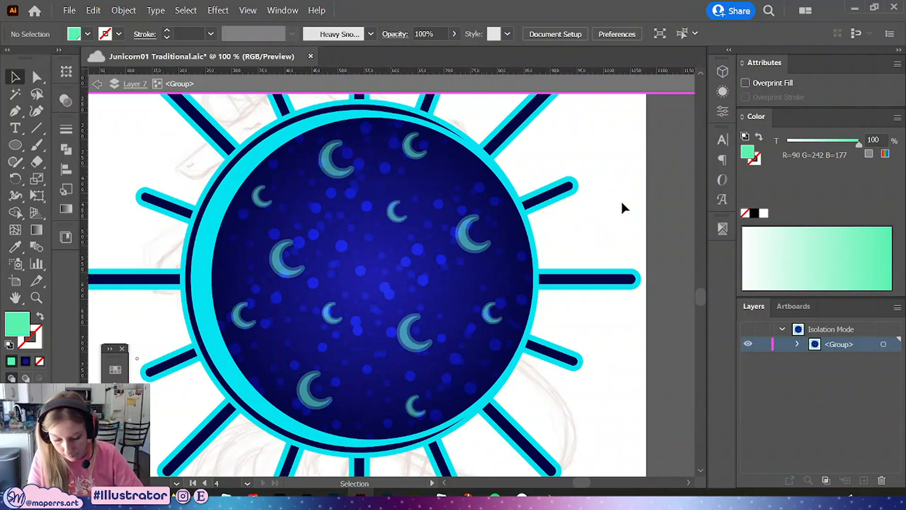
# Zoom out to the whole sticker, exit isolation mode and save the file
pyautogui.hotkey('ctrl', '-')
pyautogui.hotkey('ctrl', '-')
pyautogui.moveTo(521, 254); pyautogui.dragTo(552, 301)
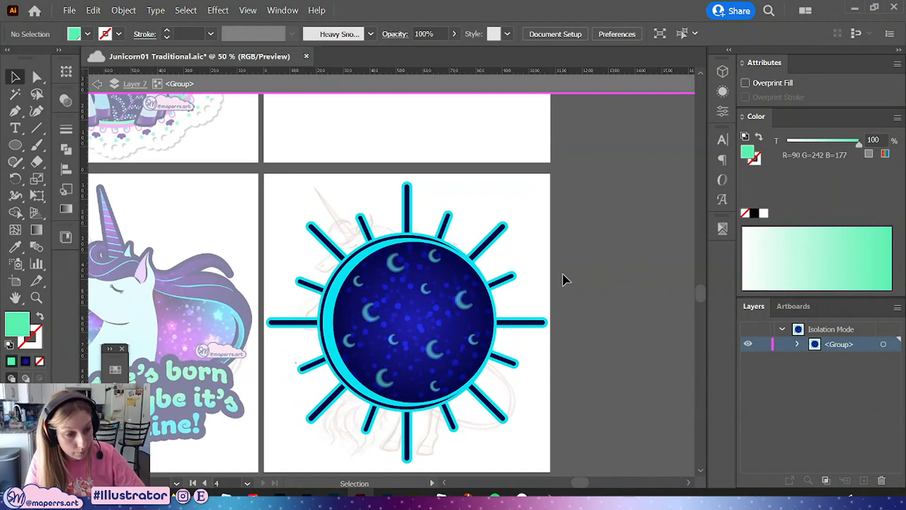
pyautogui.doubleClick(581, 296)
pyautogui.hotkey('ctrl', 's')
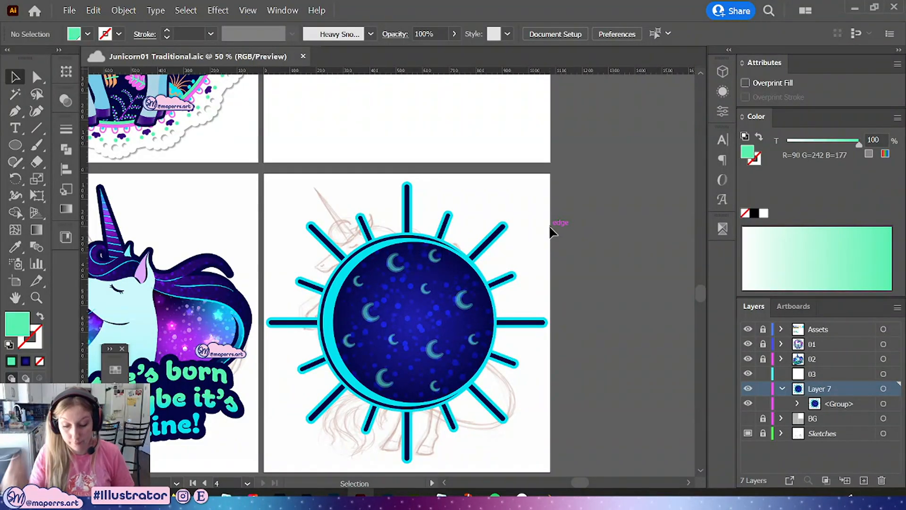
# Re-enter the moon group, nudge a few crescents slightly, then exit isolation and save the file
pyautogui.moveTo(375, 318); pyautogui.dragTo(375, 319)
pyautogui.click(595, 273)
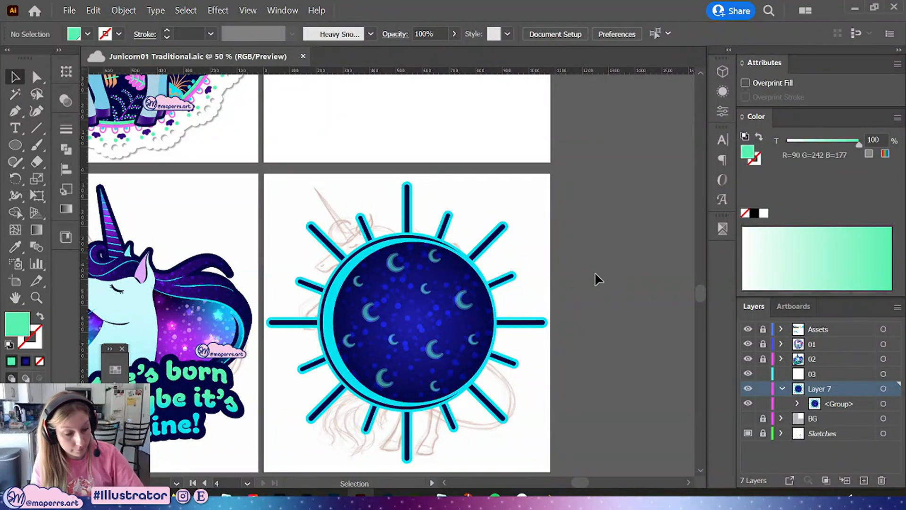
pyautogui.hotkey('ctrl', '+')
pyautogui.moveTo(594, 299); pyautogui.dragTo(568, 246)
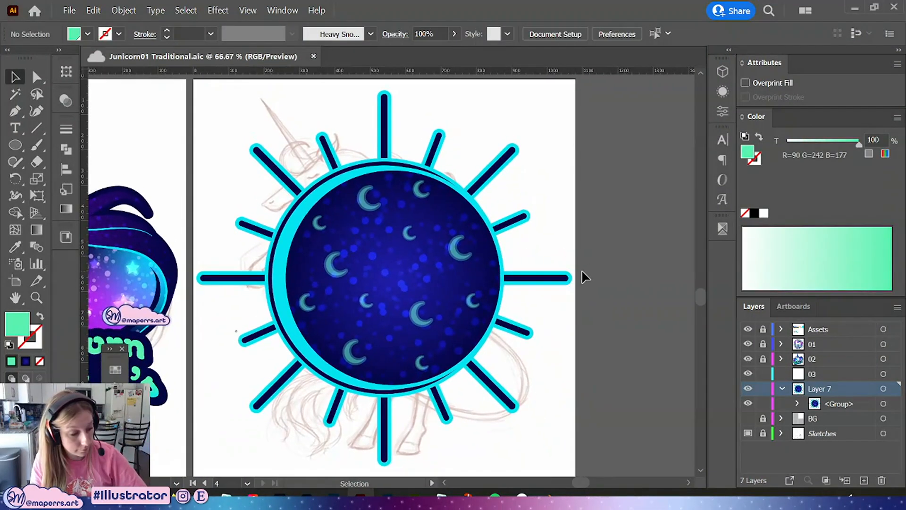
pyautogui.moveTo(583, 295); pyautogui.dragTo(608, 302)
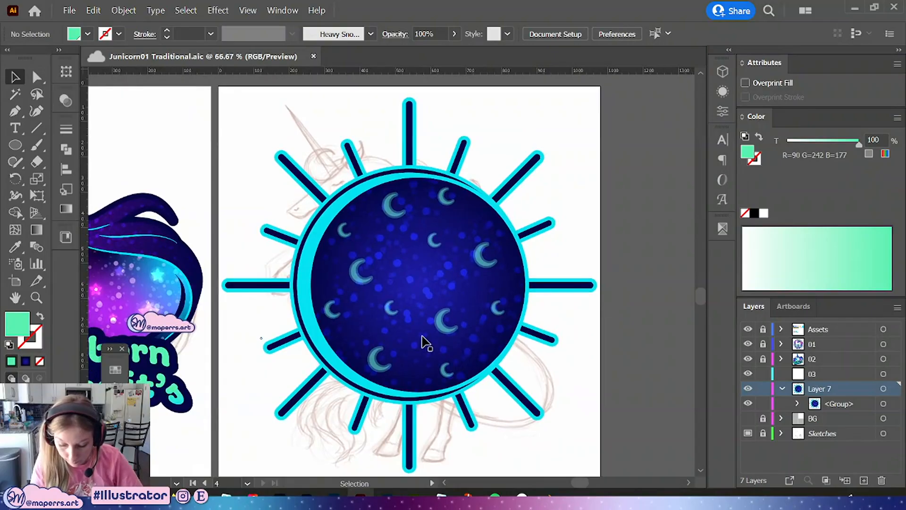
pyautogui.doubleClick(395, 311)
pyautogui.moveTo(395, 312); pyautogui.dragTo(402, 301)
pyautogui.moveTo(435, 245); pyautogui.dragTo(435, 254)
pyautogui.moveTo(361, 278); pyautogui.dragTo(359, 272)
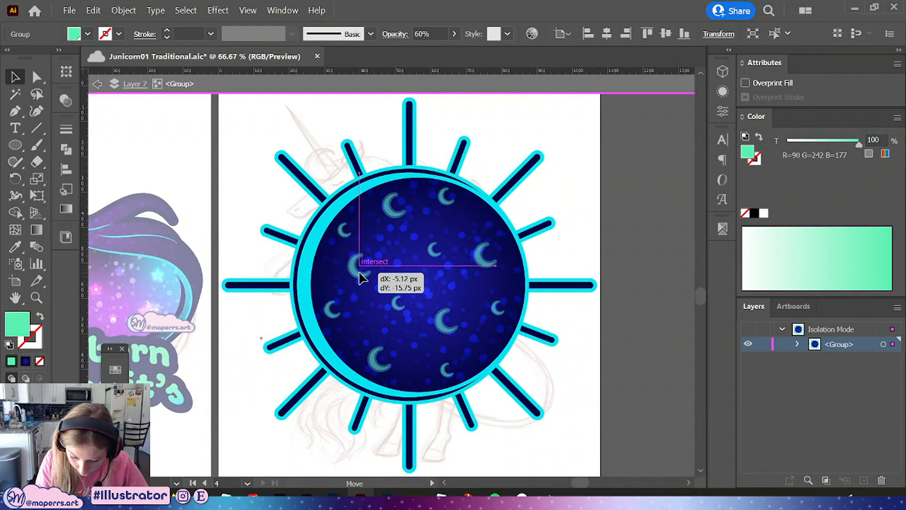
pyautogui.moveTo(446, 326); pyautogui.dragTo(447, 321)
pyautogui.click(613, 256)
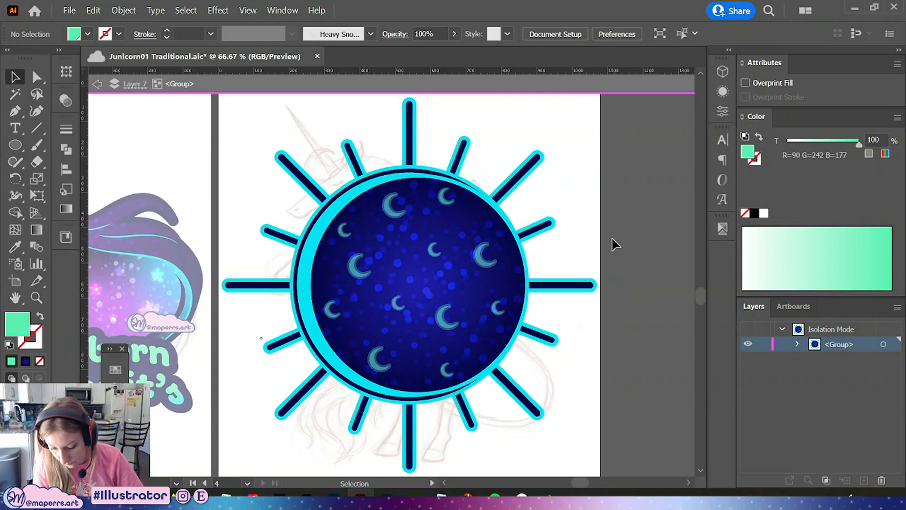
pyautogui.doubleClick(616, 266)
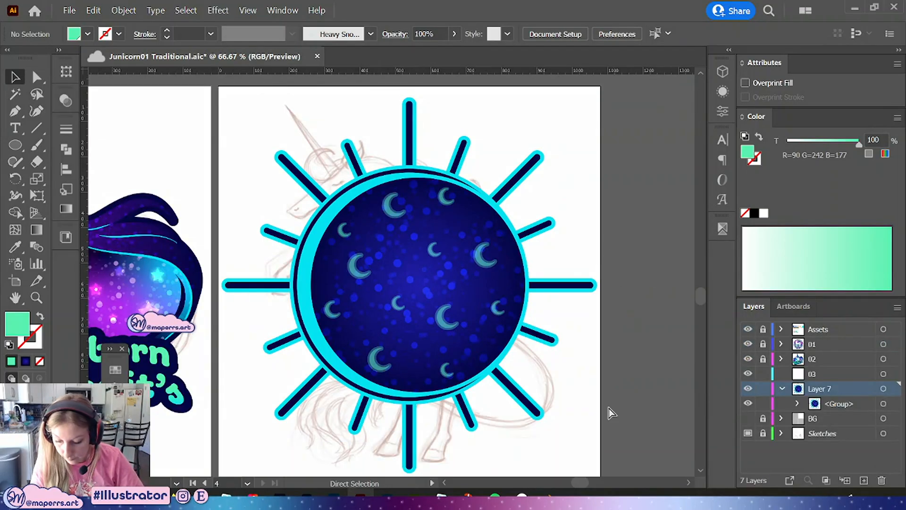
pyautogui.hotkey('ctrl', 's')
# Hide Layer 7, target layer 03, and set up the Pen tool with no fill and a black stroke
pyautogui.click(782, 388)
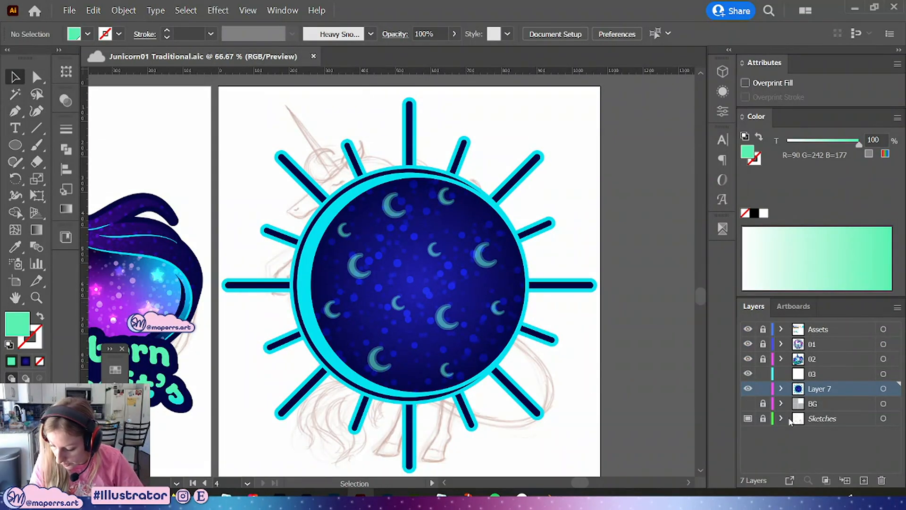
pyautogui.click(749, 388)
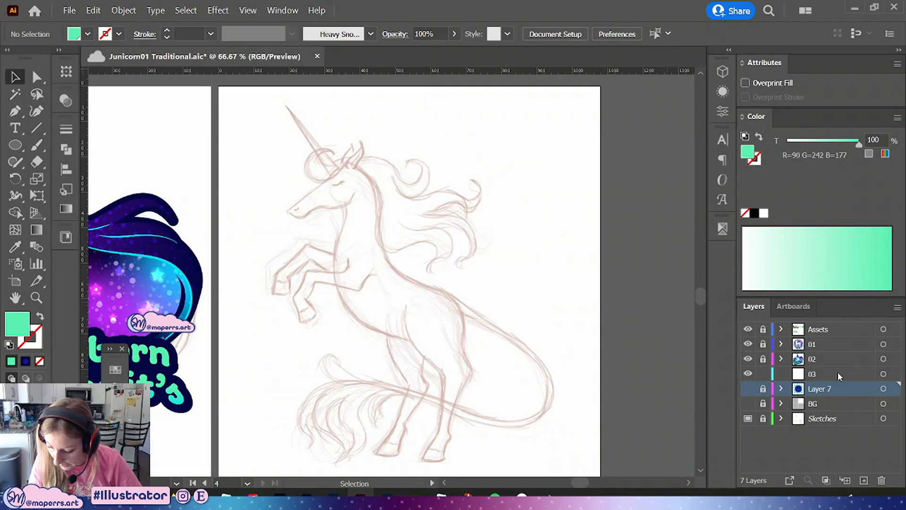
pyautogui.click(837, 372)
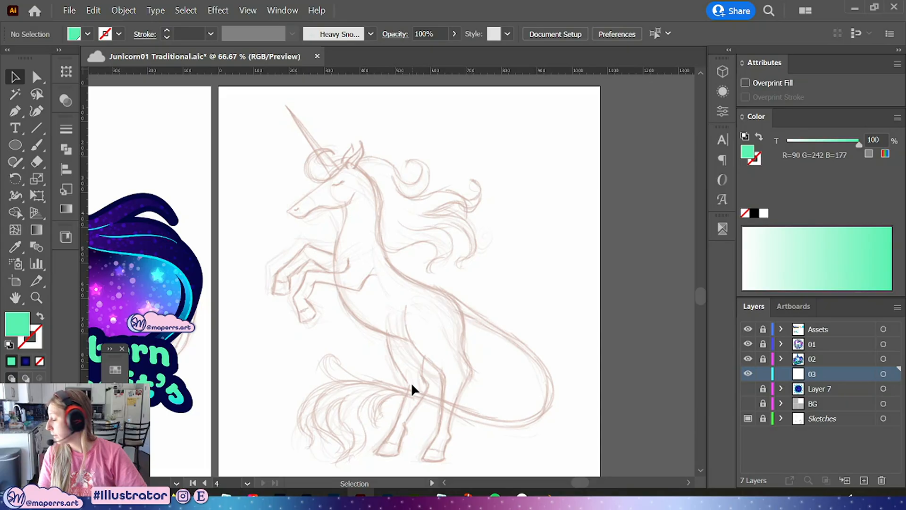
pyautogui.click(16, 113)
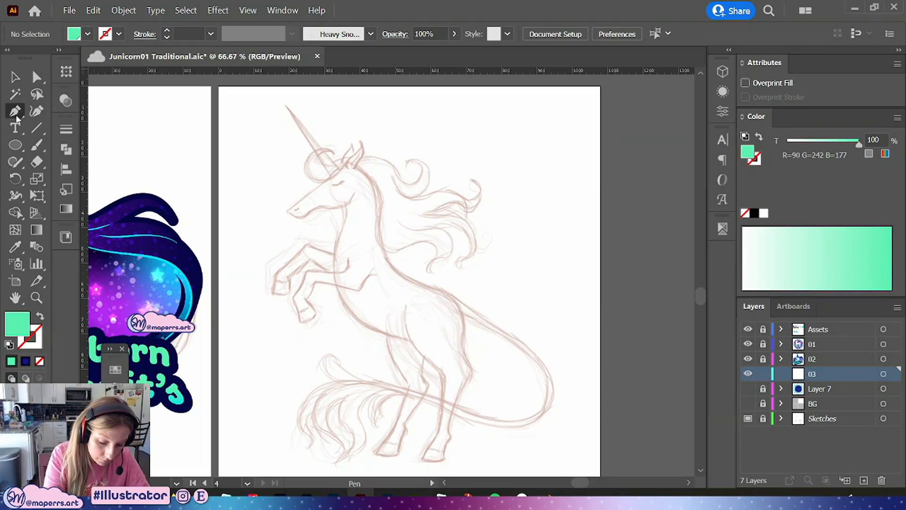
pyautogui.click(40, 317)
pyautogui.click(33, 341)
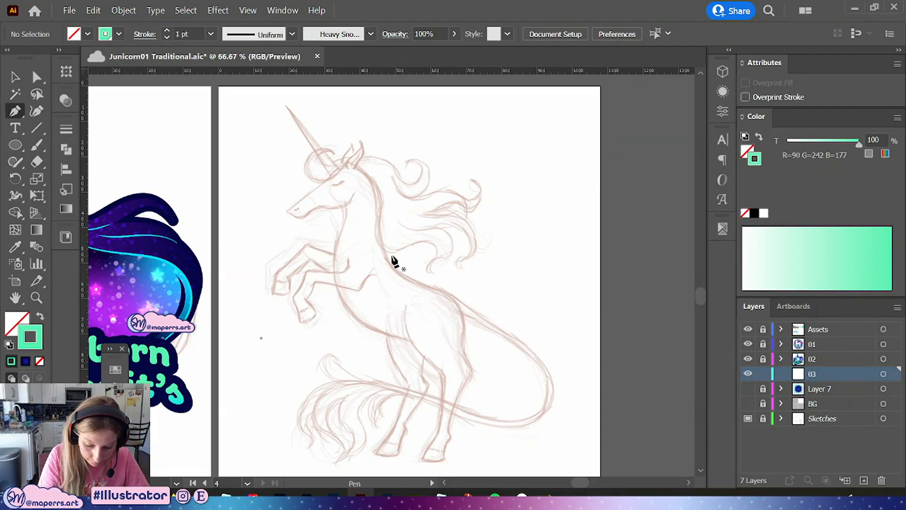
pyautogui.click(755, 213)
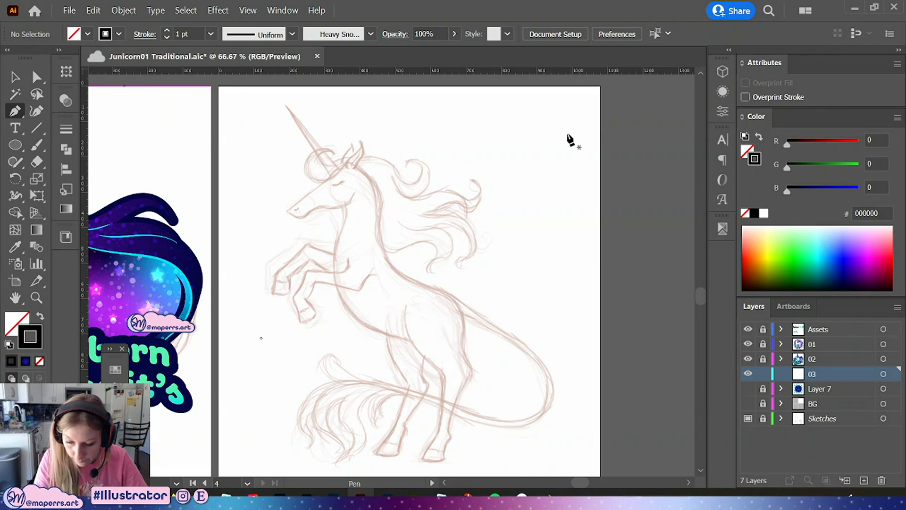
pyautogui.hotkey('ctrl', 's')
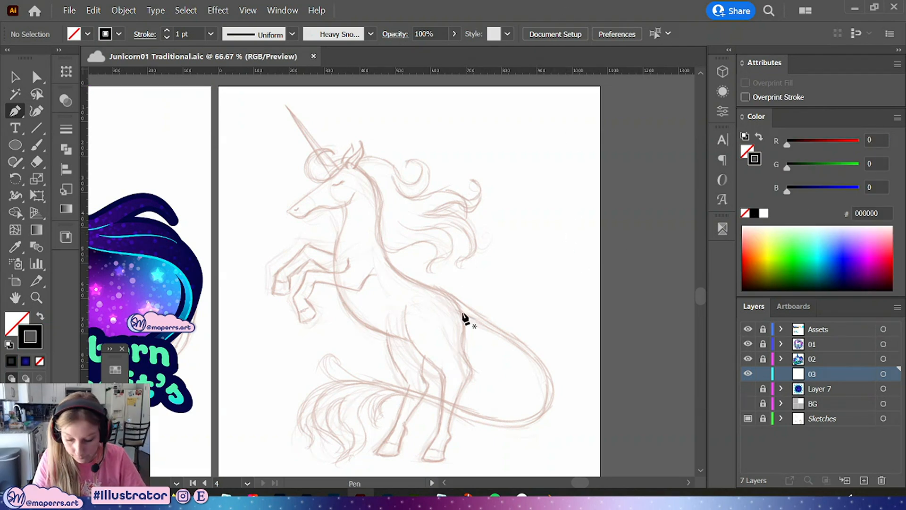
pyautogui.moveTo(482, 155); pyautogui.dragTo(481, 163)
pyautogui.moveTo(482, 241); pyautogui.dragTo(485, 252)
pyautogui.moveTo(509, 307); pyautogui.dragTo(514, 315)
pyautogui.click(495, 362)
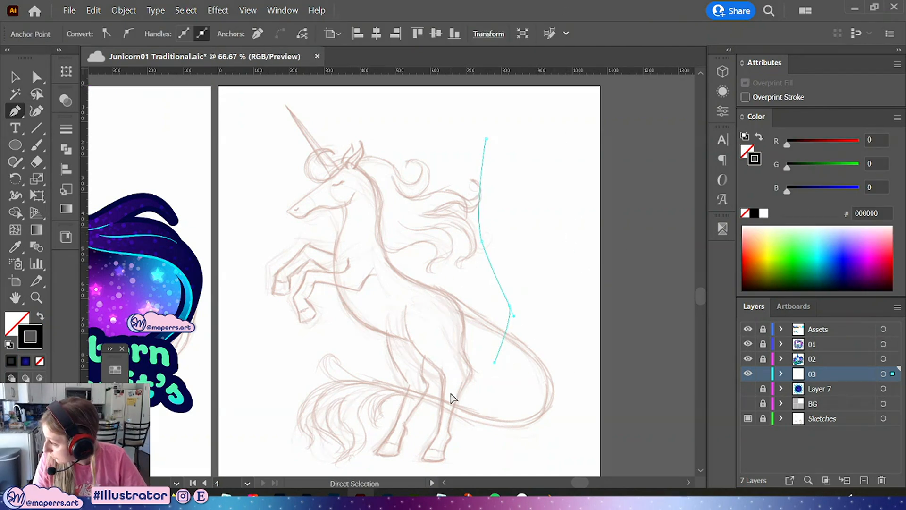
pyautogui.hotkey('ctrl', 'z')
pyautogui.hotkey('ctrl', 'z')
pyautogui.hotkey('ctrl', 'z')
pyautogui.hotkey('ctrl', 'z')
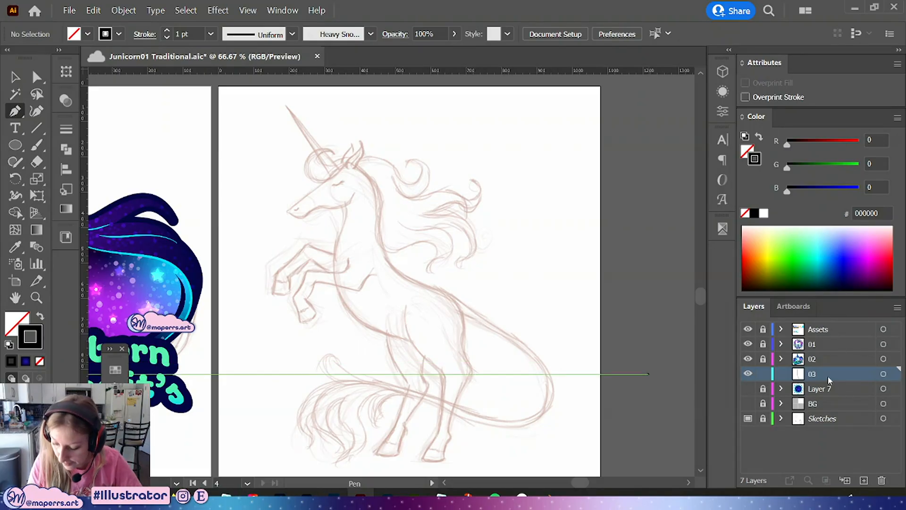
# Zoom in on the unicorn's head and start a Pen path at the muzzle, tracing up the face to the ear tip
pyautogui.moveTo(409, 156); pyautogui.dragTo(398, 196)
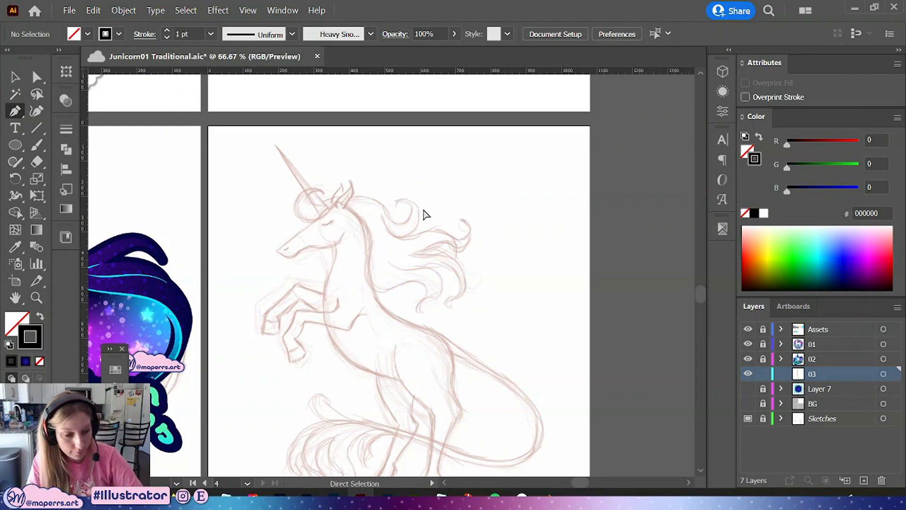
pyautogui.hotkey('ctrl', '=')
pyautogui.moveTo(445, 239); pyautogui.dragTo(486, 293)
pyautogui.hotkey('ctrl', '=')
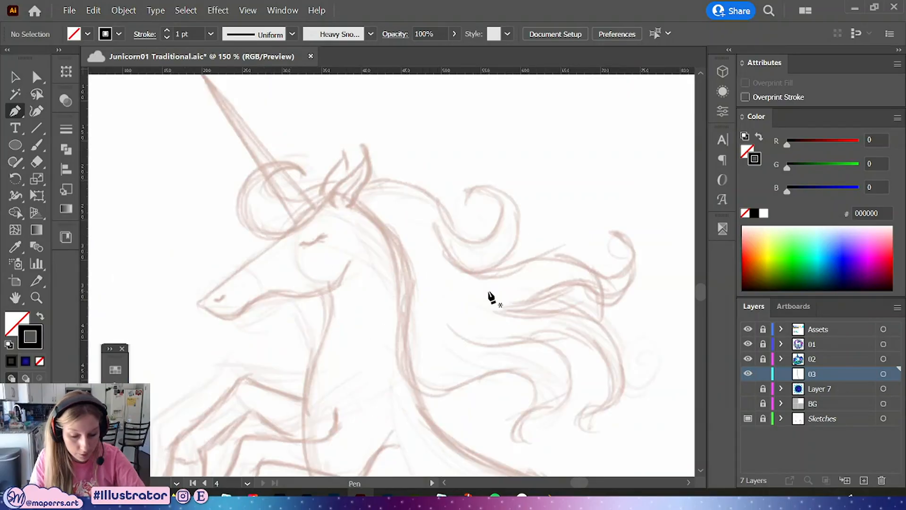
pyautogui.moveTo(398, 274); pyautogui.dragTo(429, 241)
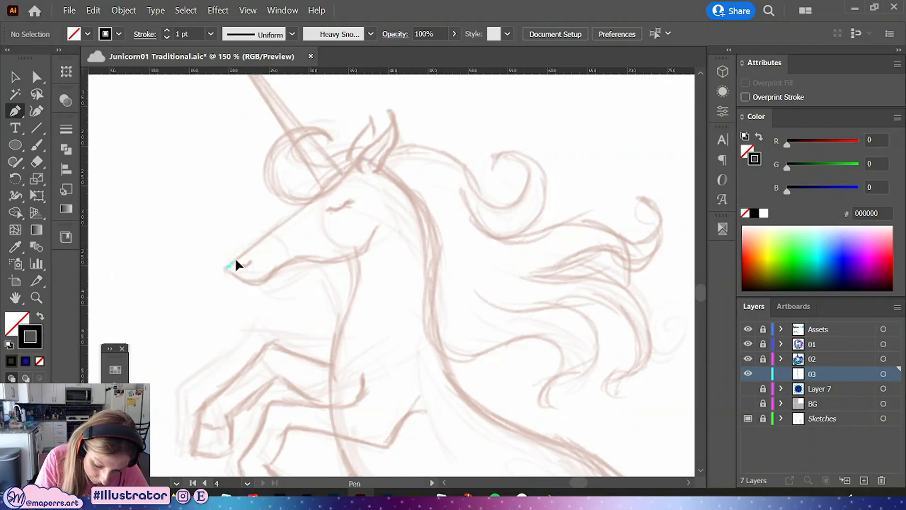
pyautogui.moveTo(236, 264); pyautogui.dragTo(319, 192)
pyautogui.moveTo(352, 166); pyautogui.dragTo(382, 169)
pyautogui.press('Escape')
pyautogui.hotkey('ctrl', 'z')
pyautogui.hotkey('ctrl', 'z')
pyautogui.click(353, 165)
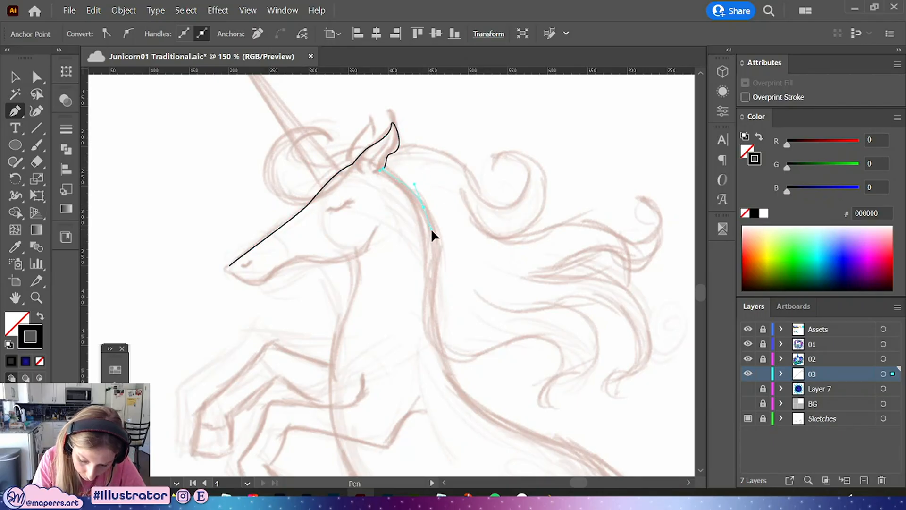
# Continue the path down the back of the neck and along the unicorn's back, undoing one misplaced anchor
pyautogui.moveTo(433, 240); pyautogui.dragTo(434, 241)
pyautogui.moveTo(433, 293); pyautogui.dragTo(431, 319)
pyautogui.moveTo(449, 348); pyautogui.dragTo(301, 140)
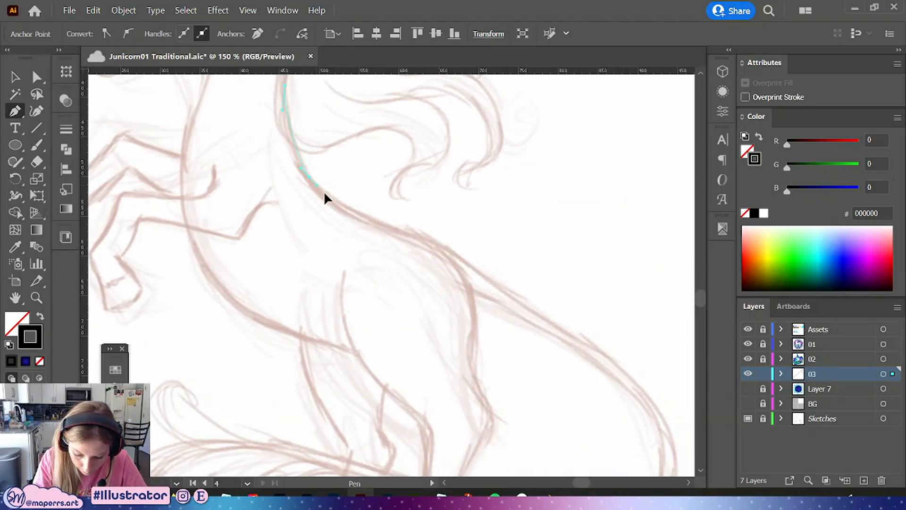
pyautogui.moveTo(333, 201); pyautogui.dragTo(332, 201)
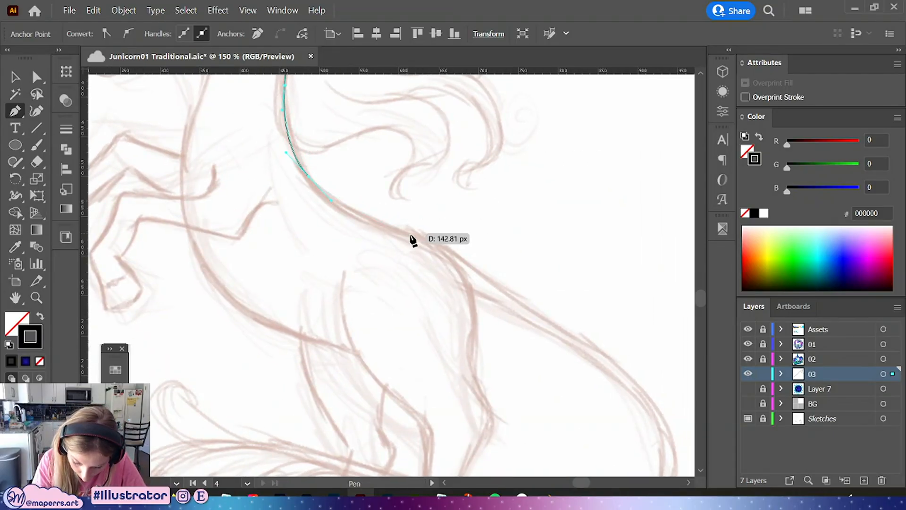
pyautogui.moveTo(461, 267); pyautogui.dragTo(466, 274)
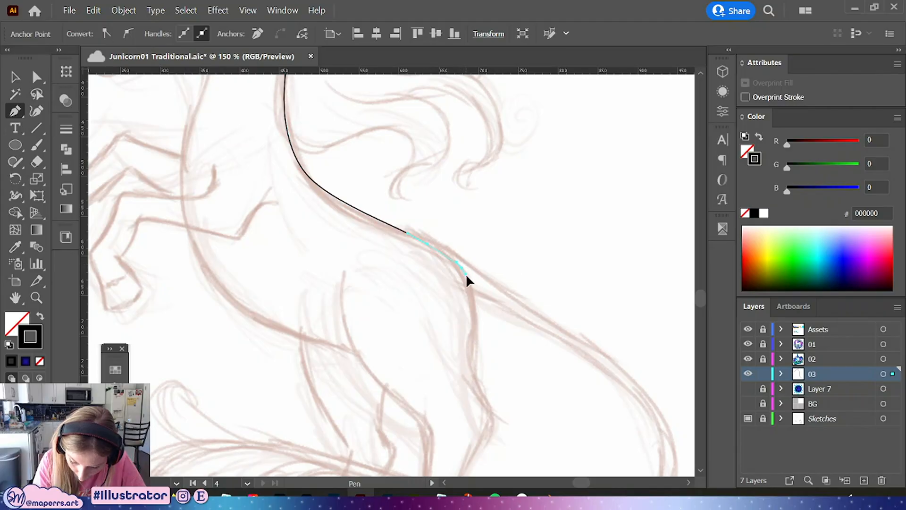
pyautogui.moveTo(490, 325); pyautogui.dragTo(528, 231)
pyautogui.hotkey('ctrl', 'z')
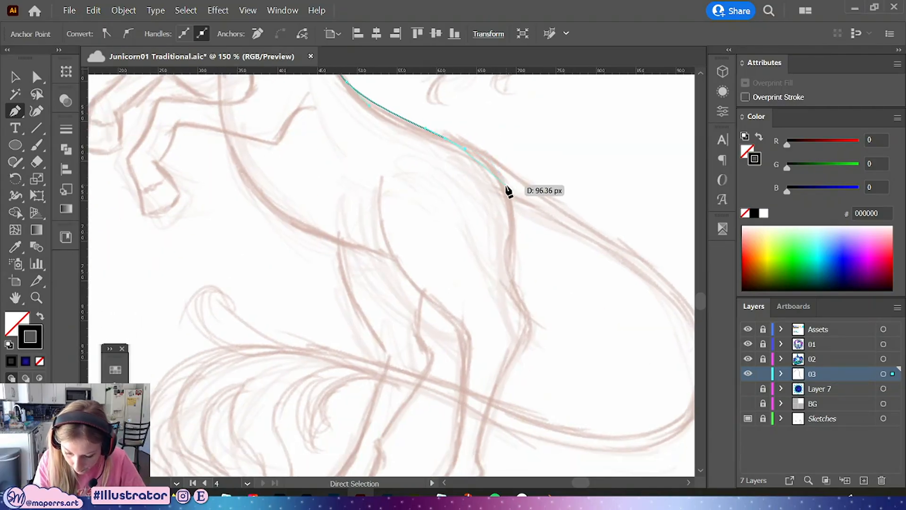
# Trace the path down the hind leg, around the hoof and back up the inner leg
pyautogui.moveTo(506, 185); pyautogui.dragTo(514, 208)
pyautogui.moveTo(515, 262); pyautogui.dragTo(528, 336)
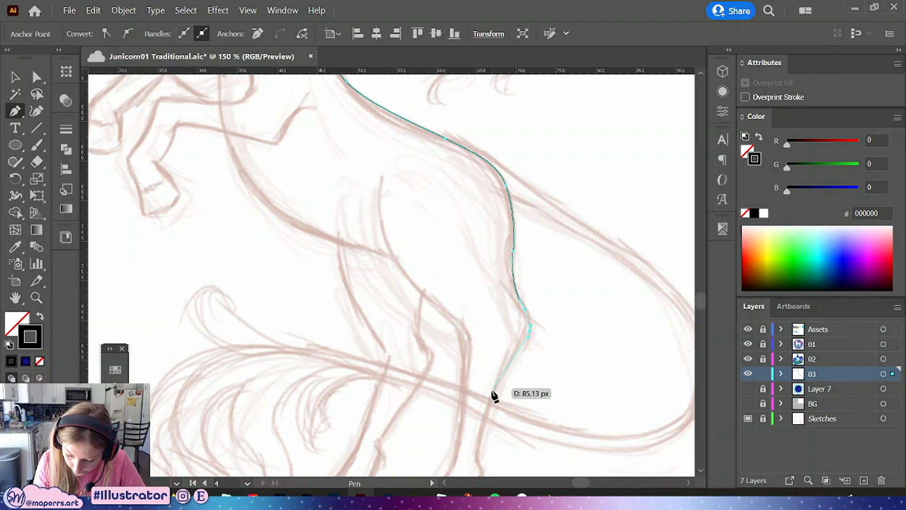
pyautogui.moveTo(490, 388); pyautogui.dragTo(498, 287)
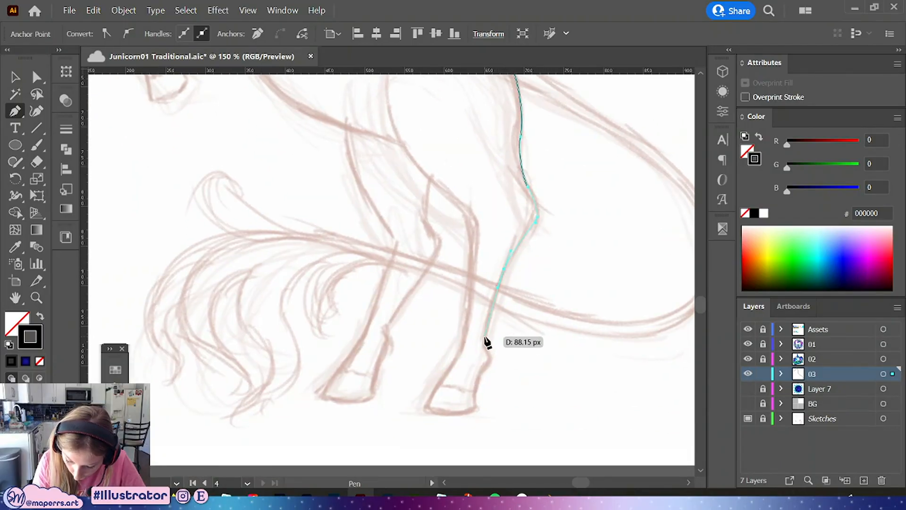
pyautogui.moveTo(485, 336)
pyautogui.mouseDown()
pyautogui.moveTo(485, 346)
pyautogui.moveTo(516, 304)
pyautogui.moveTo(505, 299)
pyautogui.moveTo(493, 327)
pyautogui.mouseUp()
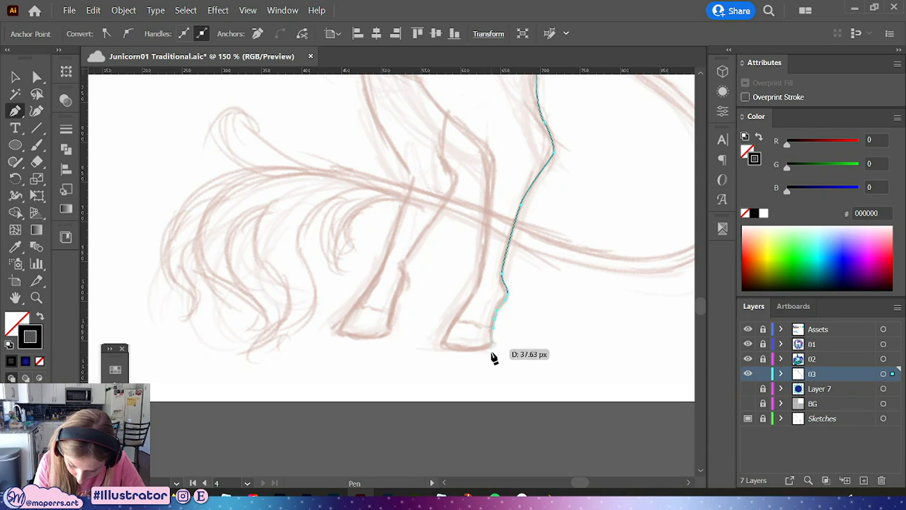
pyautogui.click(493, 345)
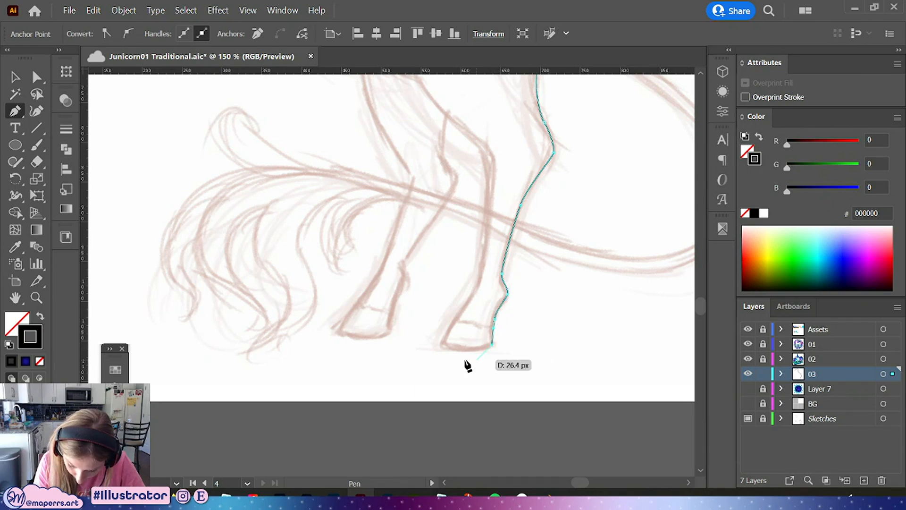
pyautogui.keyDown('shift'); pyautogui.click(442, 345); pyautogui.keyUp('shift')
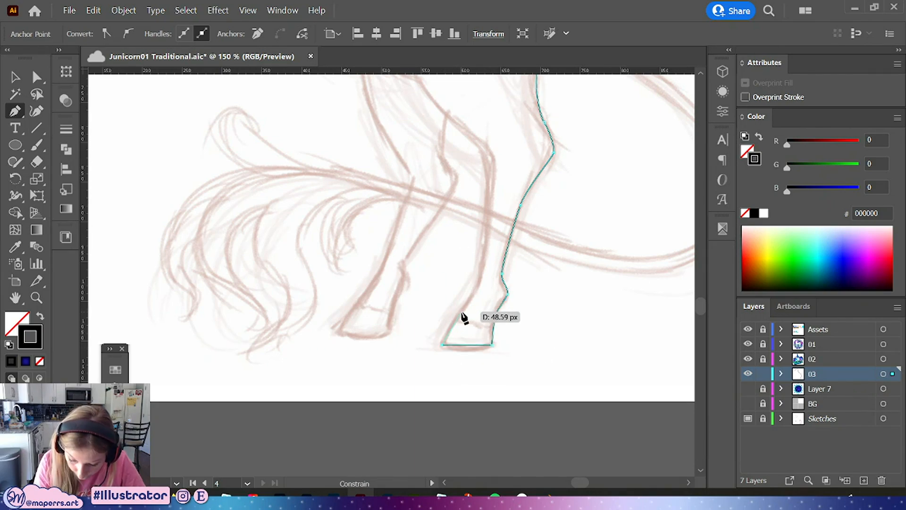
pyautogui.moveTo(465, 308); pyautogui.dragTo(484, 271)
pyautogui.moveTo(493, 197)
pyautogui.mouseDown()
pyautogui.moveTo(496, 182)
pyautogui.moveTo(472, 297)
pyautogui.moveTo(458, 263)
pyautogui.mouseUp()
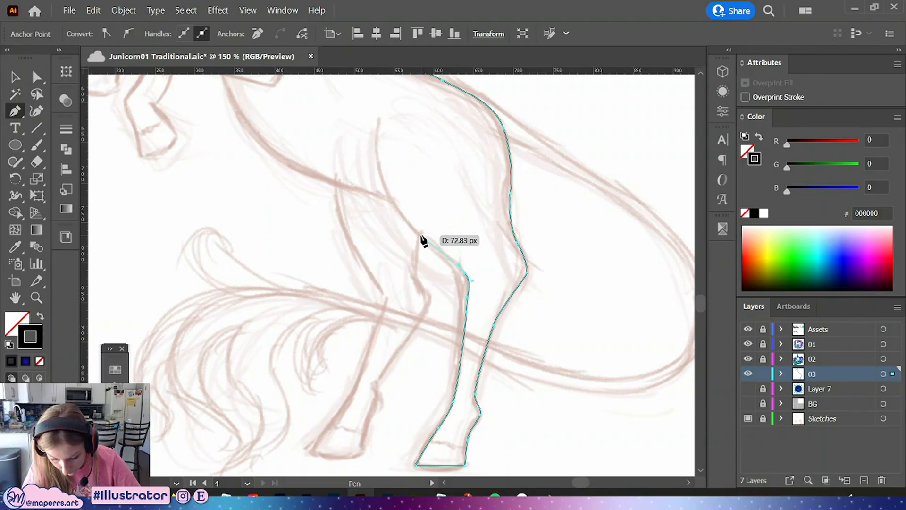
pyautogui.moveTo(421, 236); pyautogui.dragTo(419, 283)
# Continue the path along the belly up toward the front chest
pyautogui.press('space')
pyautogui.moveTo(343, 232); pyautogui.dragTo(333, 218)
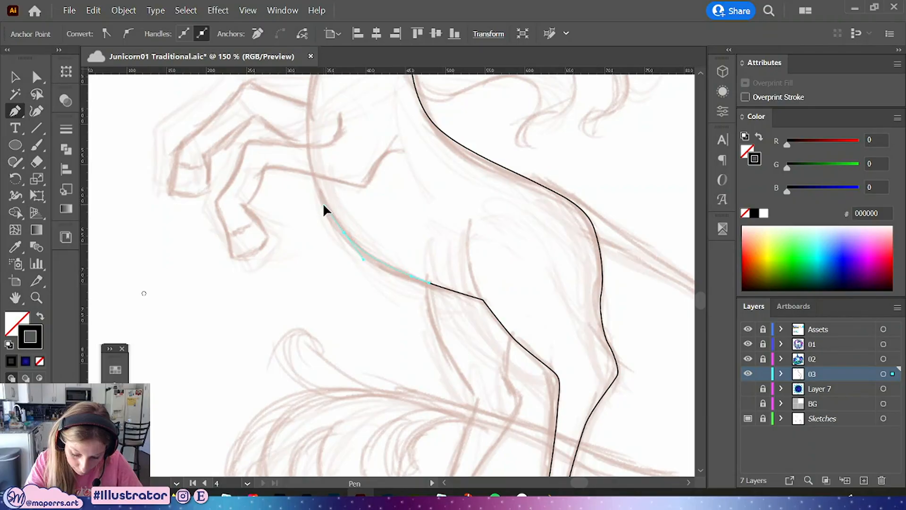
pyautogui.moveTo(314, 175); pyautogui.dragTo(336, 226)
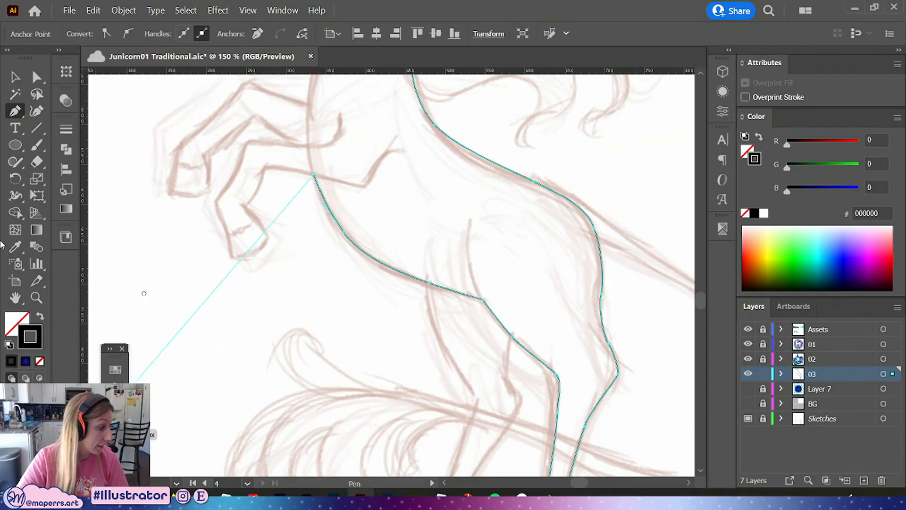
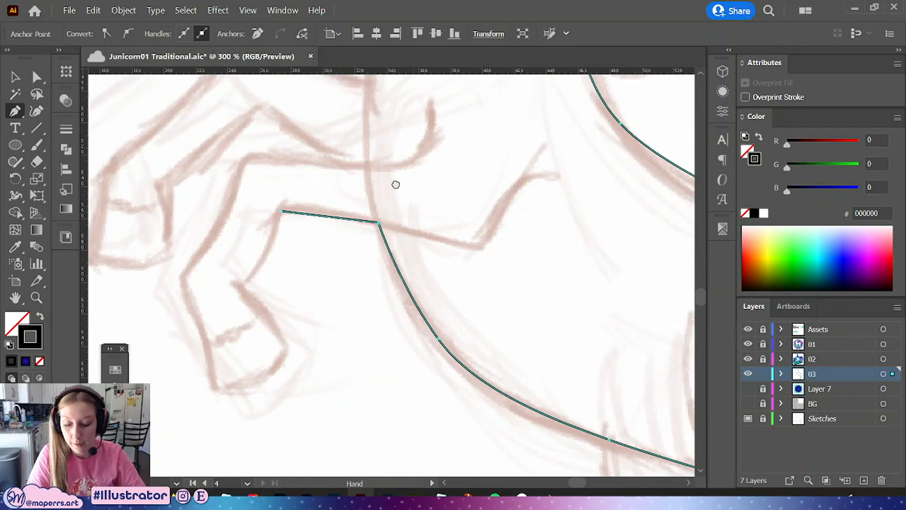
# Continue the Pen path down the front leg, around the hoof and back up with straight anchors
pyautogui.moveTo(234, 179); pyautogui.dragTo(231, 175)
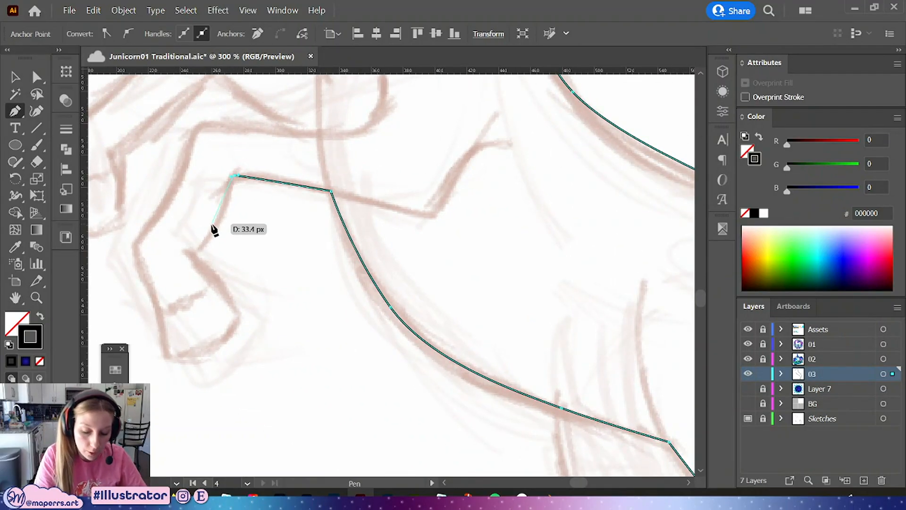
pyautogui.click(191, 248)
pyautogui.click(241, 315)
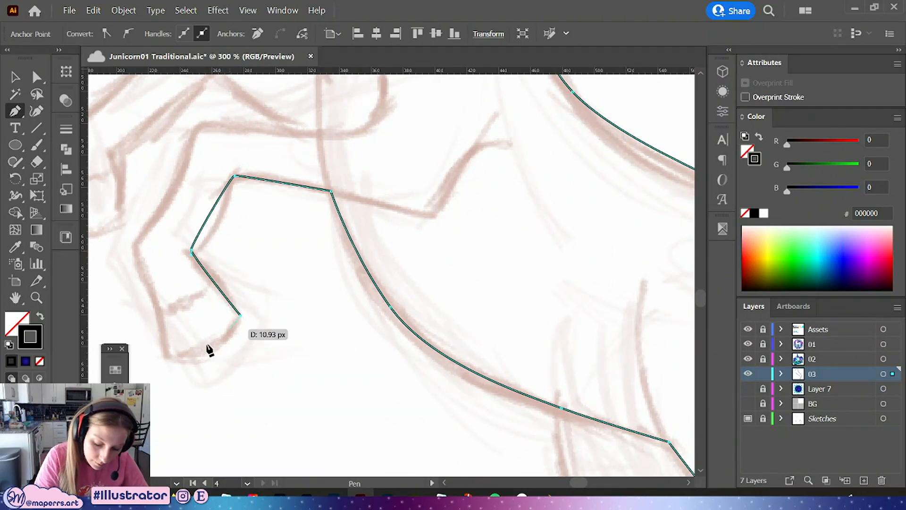
pyautogui.click(168, 358)
pyautogui.click(137, 251)
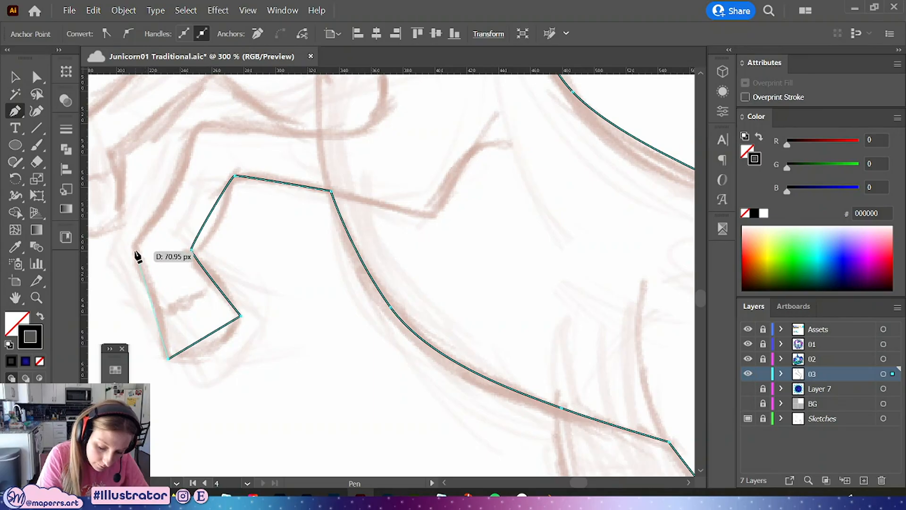
# Continue the path up the chest and throat to under the jaw, then close it at the muzzle
pyautogui.moveTo(206, 202); pyautogui.dragTo(178, 318)
pyautogui.click(180, 221)
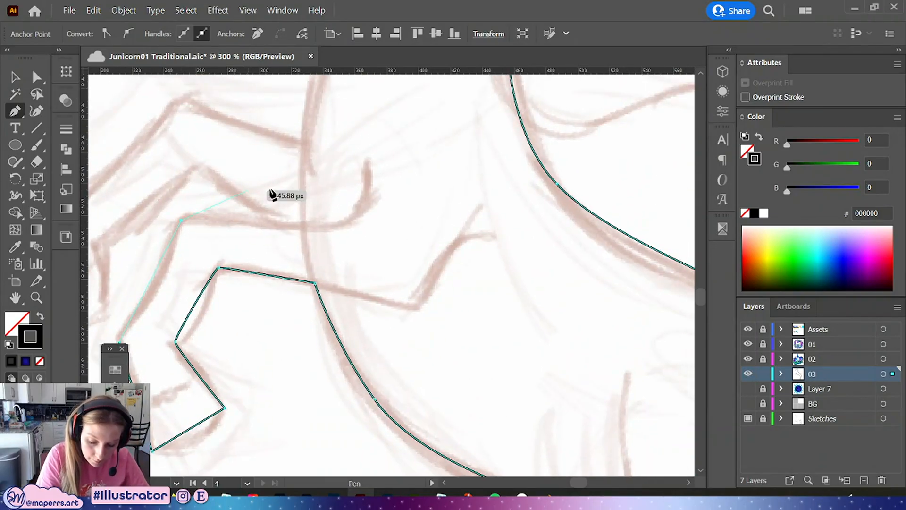
pyautogui.click(302, 225)
pyautogui.moveTo(314, 158); pyautogui.dragTo(299, 216)
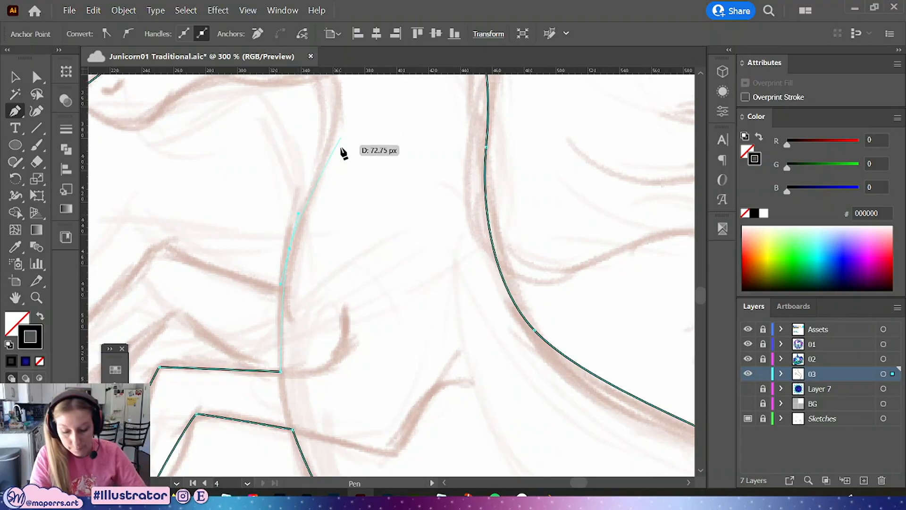
pyautogui.moveTo(344, 151); pyautogui.dragTo(303, 252)
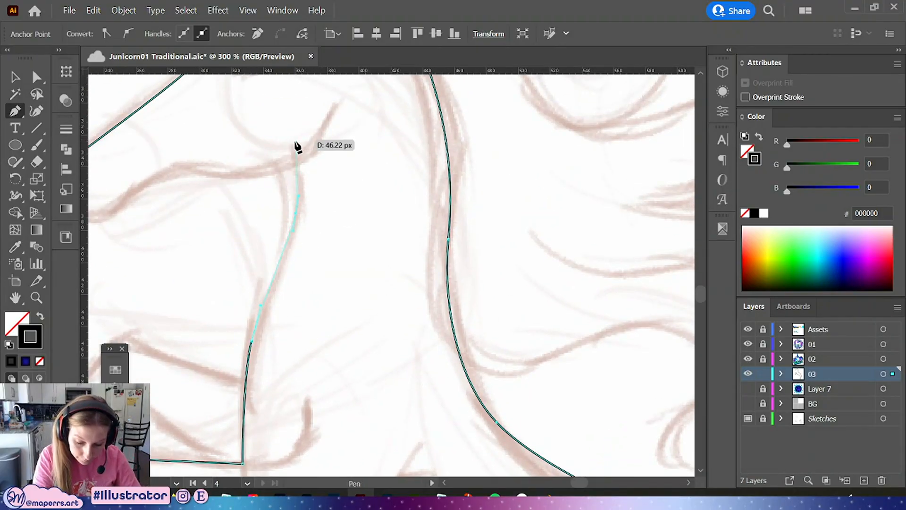
pyautogui.click(297, 162)
pyautogui.moveTo(244, 174); pyautogui.dragTo(220, 170)
pyautogui.moveTo(162, 191); pyautogui.dragTo(414, 189)
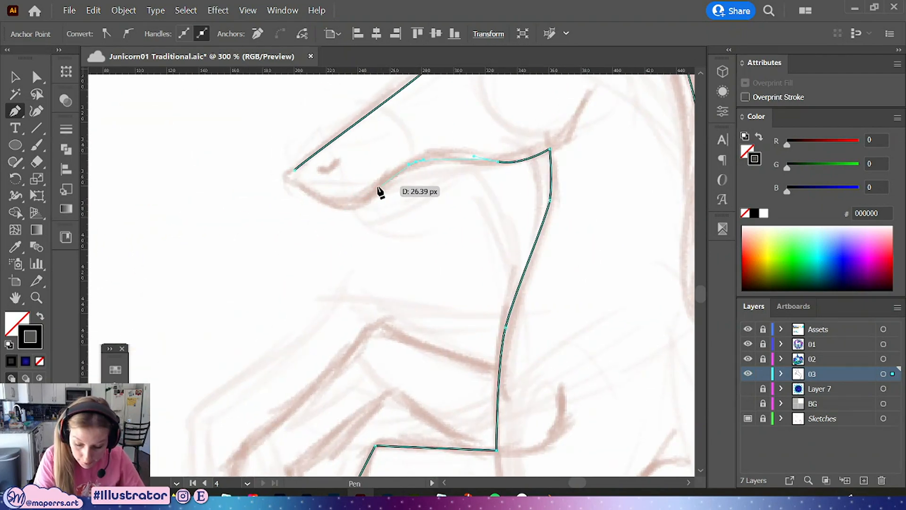
pyautogui.moveTo(372, 192); pyautogui.dragTo(295, 196)
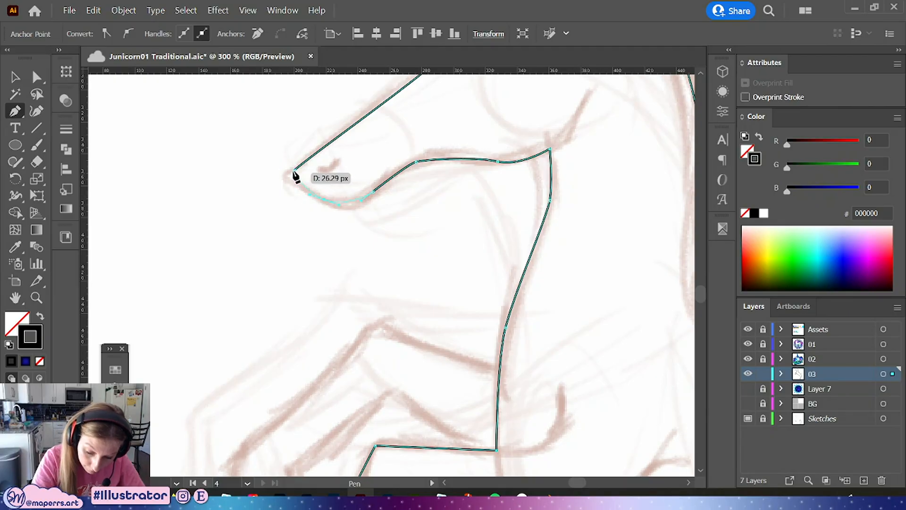
pyautogui.click(296, 169)
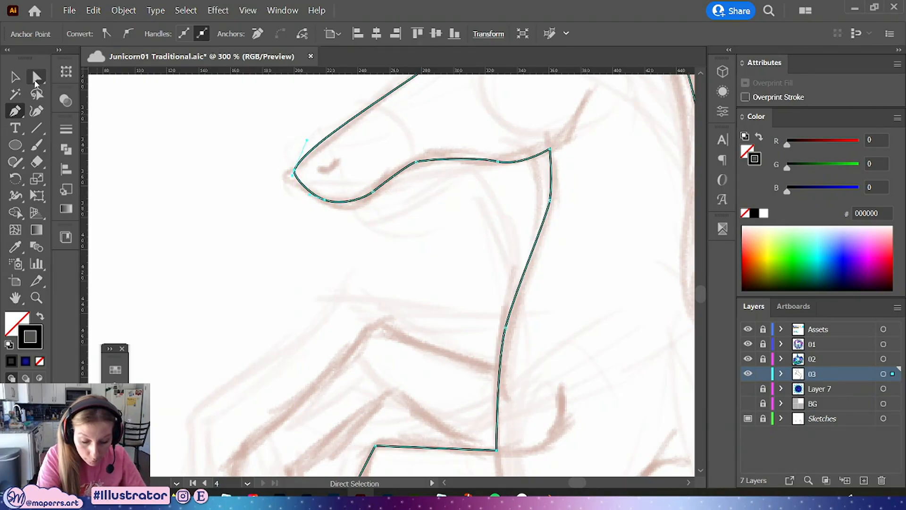
# Refine the muzzle and jaw curves with Direct Selection handles, deleting one extra anchor along the jaw
pyautogui.click(37, 78)
pyautogui.moveTo(397, 227); pyautogui.dragTo(310, 311)
pyautogui.moveTo(220, 224); pyautogui.dragTo(217, 222)
pyautogui.moveTo(206, 255); pyautogui.dragTo(203, 257)
pyautogui.moveTo(216, 226); pyautogui.dragTo(222, 224)
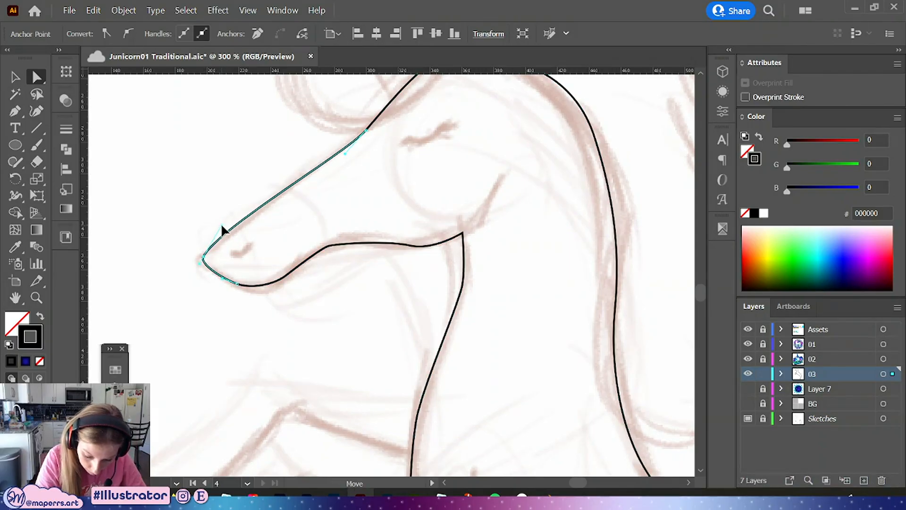
pyautogui.moveTo(366, 131); pyautogui.dragTo(363, 134)
pyautogui.moveTo(418, 173); pyautogui.dragTo(325, 270)
pyautogui.moveTo(270, 232); pyautogui.dragTo(265, 235)
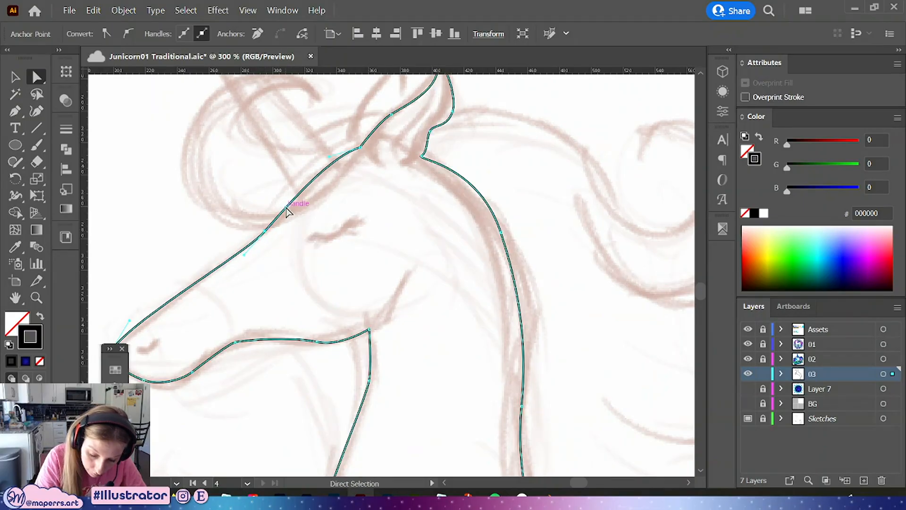
pyautogui.moveTo(428, 295); pyautogui.dragTo(431, 231)
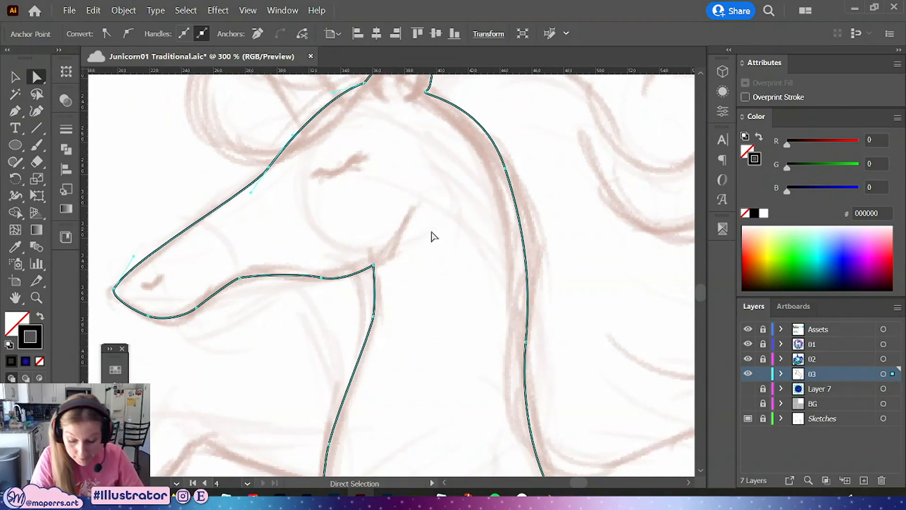
pyautogui.click(323, 278)
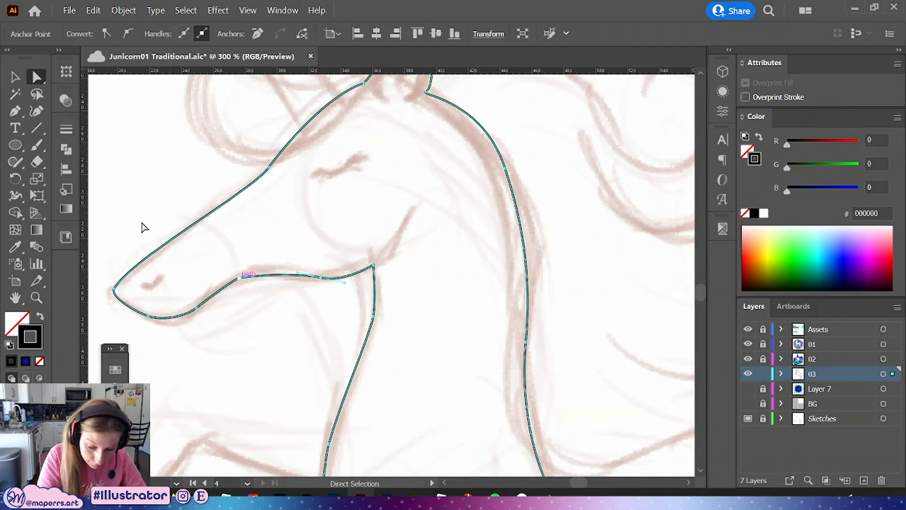
pyautogui.click(15, 112)
pyautogui.click(240, 279)
pyautogui.click(35, 79)
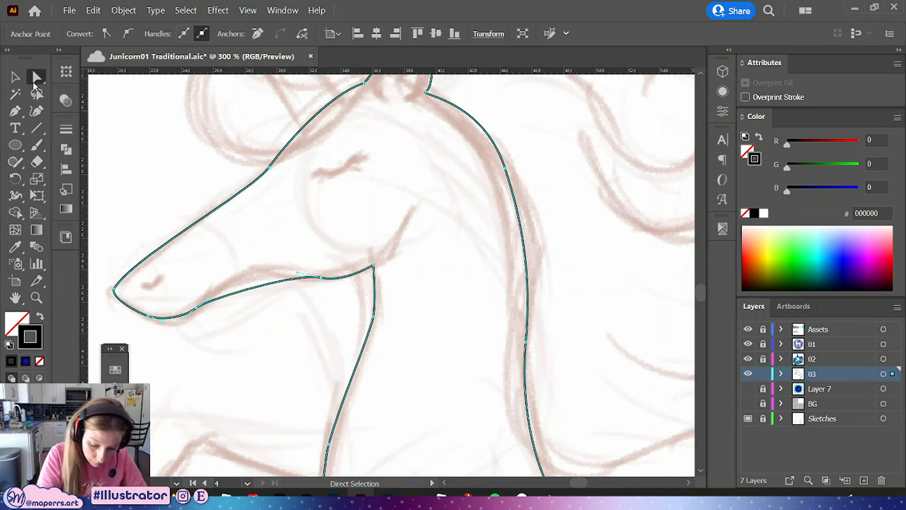
pyautogui.moveTo(208, 299); pyautogui.dragTo(217, 292)
pyautogui.click(292, 343)
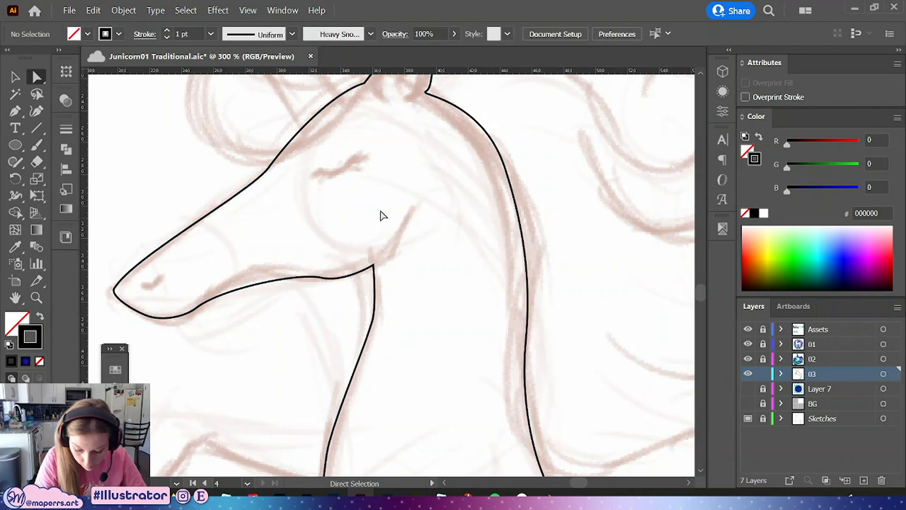
# Adjust the jaw line's curve handles near the throat corner
pyautogui.press('space')
pyautogui.moveTo(414, 217); pyautogui.dragTo(458, 195)
pyautogui.click(374, 255)
pyautogui.click(365, 254)
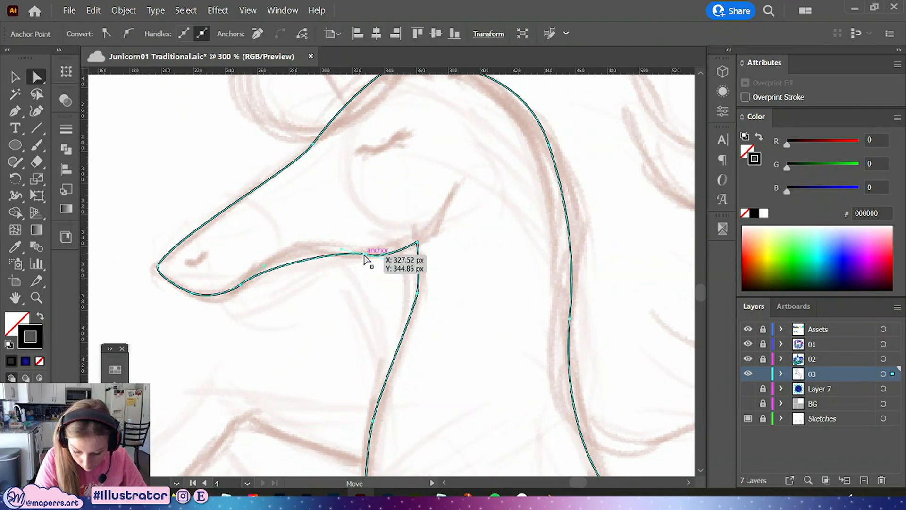
pyautogui.moveTo(341, 249); pyautogui.dragTo(321, 245)
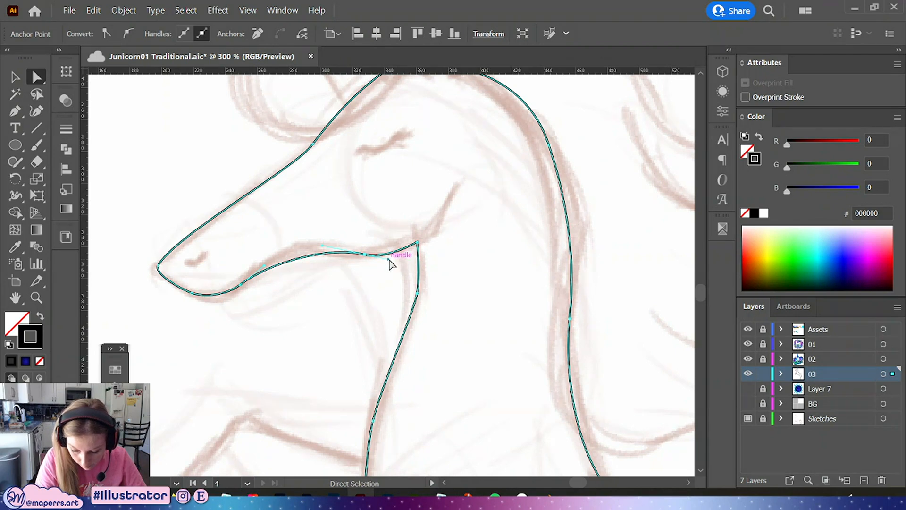
pyautogui.moveTo(388, 260); pyautogui.dragTo(400, 265)
pyautogui.click(456, 267)
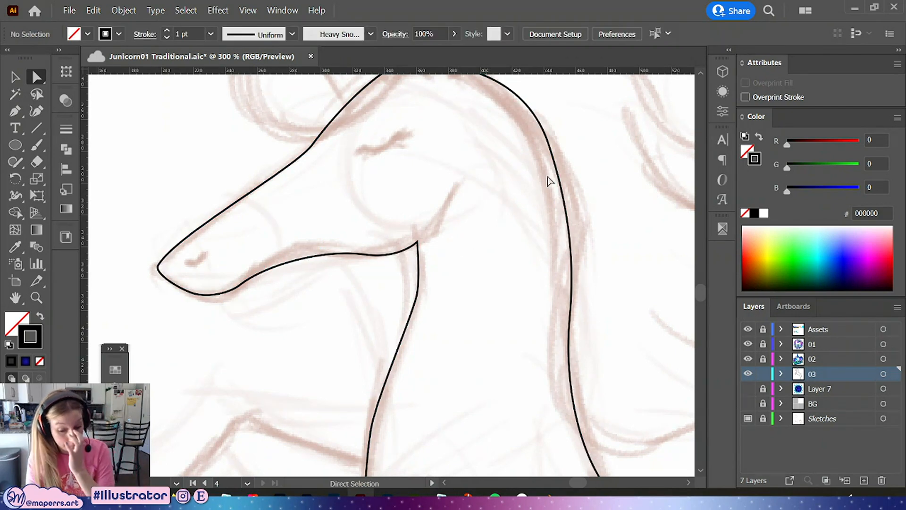
# Select all and set the stroke's corners to a round join
pyautogui.hotkey('ctrl', 'a')
pyautogui.click(66, 129)
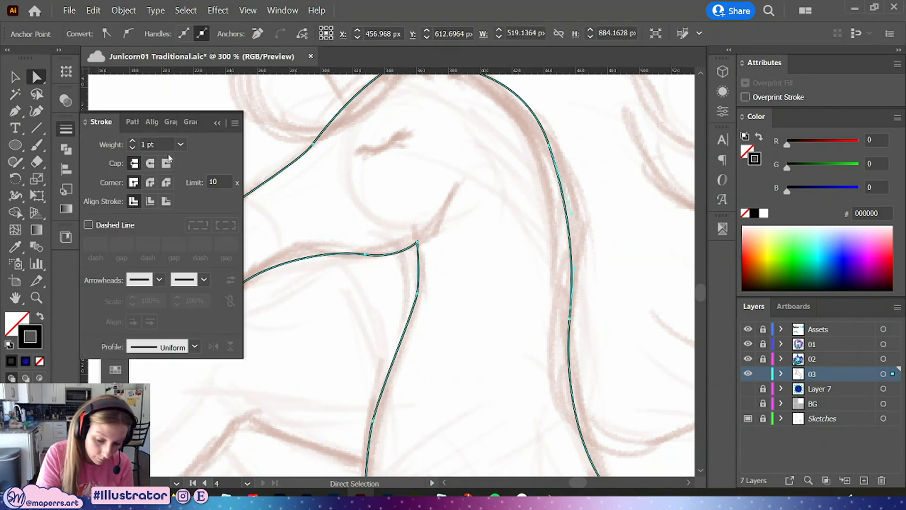
pyautogui.click(151, 183)
pyautogui.click(217, 123)
pyautogui.click(603, 239)
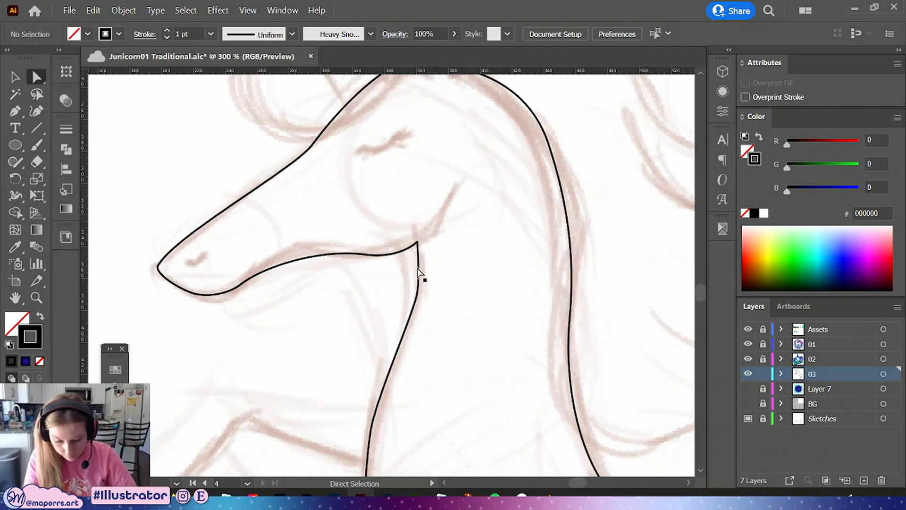
# Add an anchor to the front hoof's base, pull it into a rounded curve, and save the file
pyautogui.moveTo(461, 287); pyautogui.dragTo(443, 160)
pyautogui.scroll(-2, 437, 182)
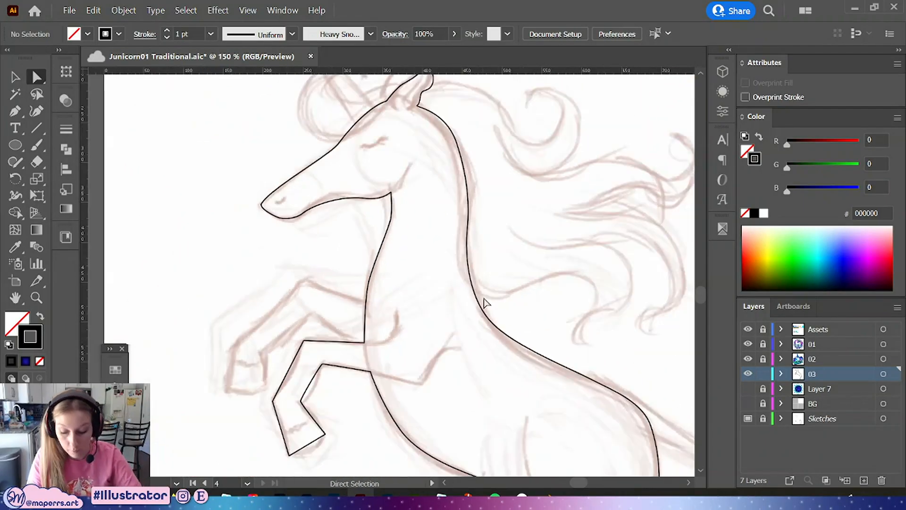
pyautogui.moveTo(491, 381); pyautogui.dragTo(505, 246)
pyautogui.hotkey('ctrl', '=')
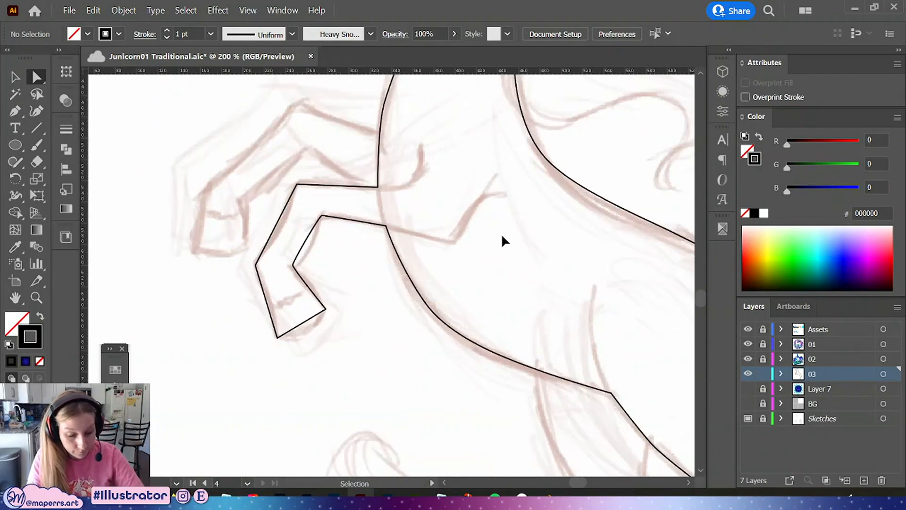
pyautogui.scroll(3, 503, 241)
pyautogui.click(305, 357)
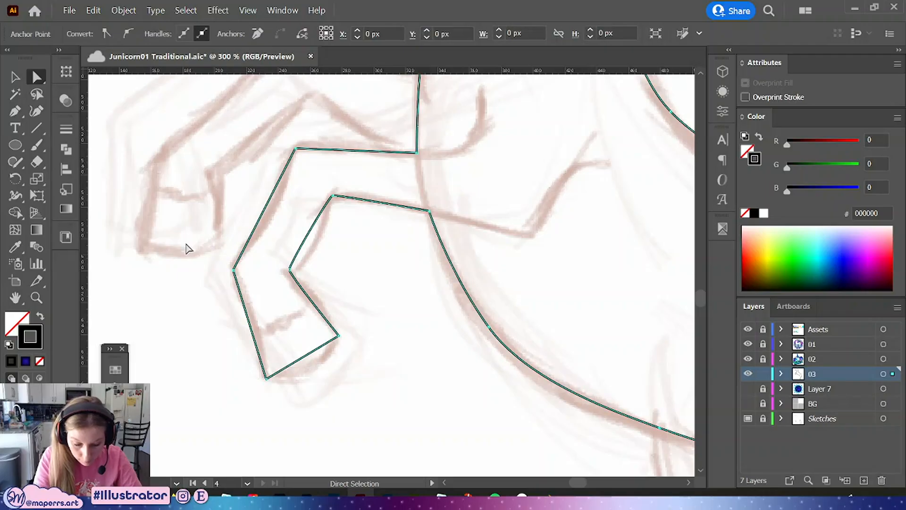
pyautogui.click(17, 111)
pyautogui.click(305, 356)
pyautogui.press('a')
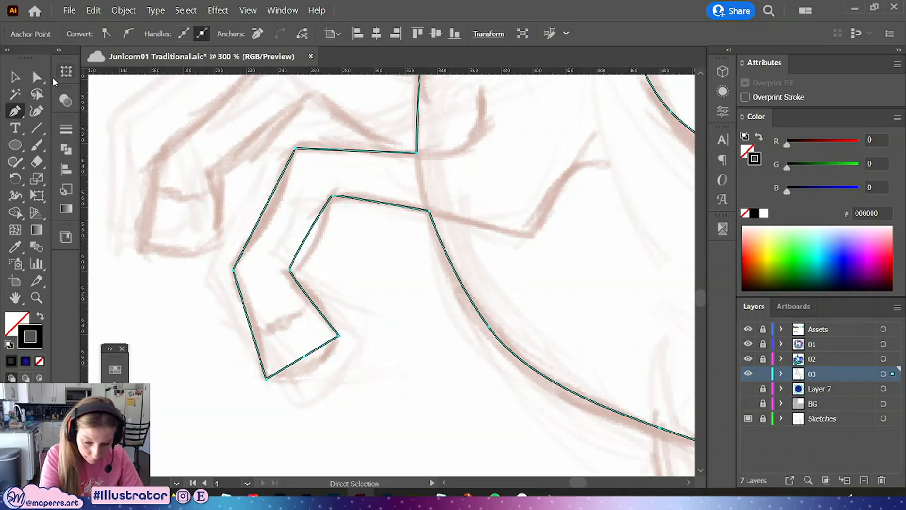
pyautogui.moveTo(305, 361)
pyautogui.mouseDown()
pyautogui.moveTo(308, 373)
pyautogui.moveTo(290, 385)
pyautogui.moveTo(312, 370)
pyautogui.mouseUp()
pyautogui.hotkey('ctrl', 's')
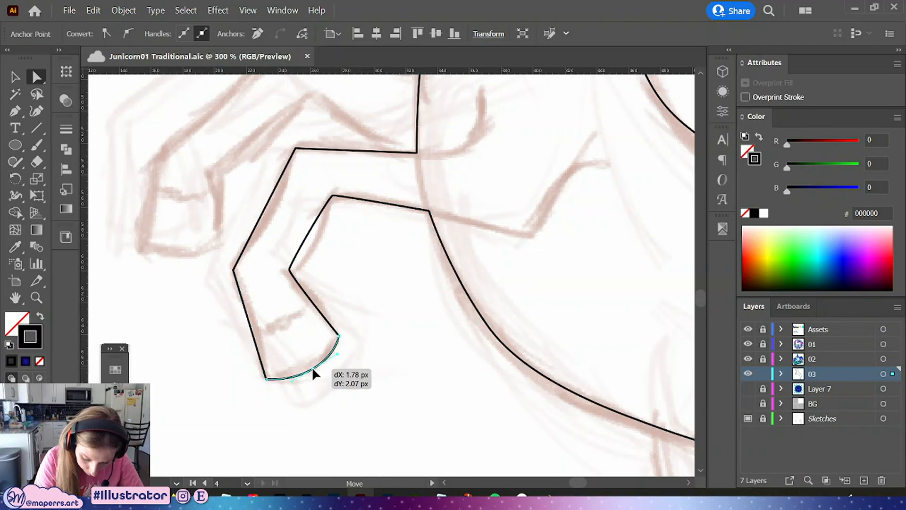
# Adjust the curve handle at the hoof's upper corner
pyautogui.click(266, 379)
pyautogui.keyDown('shift'); pyautogui.click(337, 337); pyautogui.keyUp('shift')
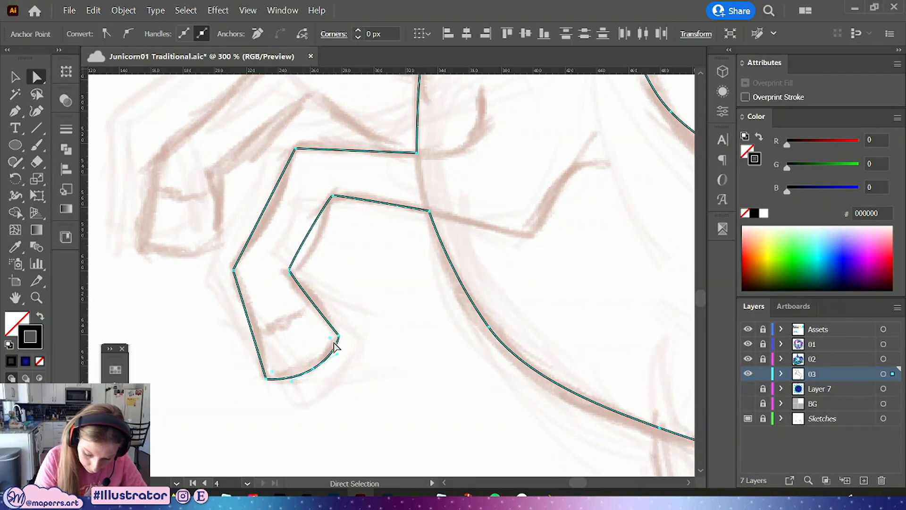
pyautogui.moveTo(331, 338); pyautogui.dragTo(327, 333)
pyautogui.click(338, 255)
# Reshape the inner front leg bend into a smoother curve by moving its anchor and segments
pyautogui.moveTo(338, 251); pyautogui.dragTo(332, 308)
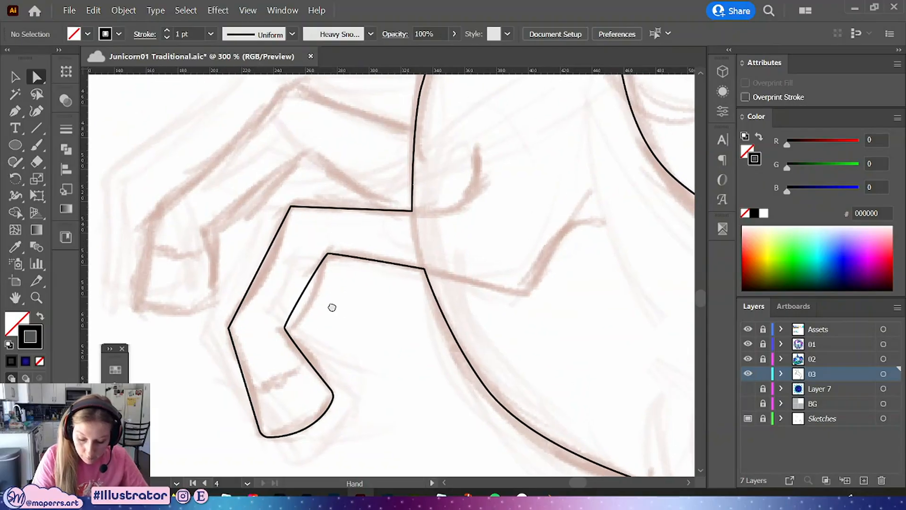
pyautogui.click(284, 328)
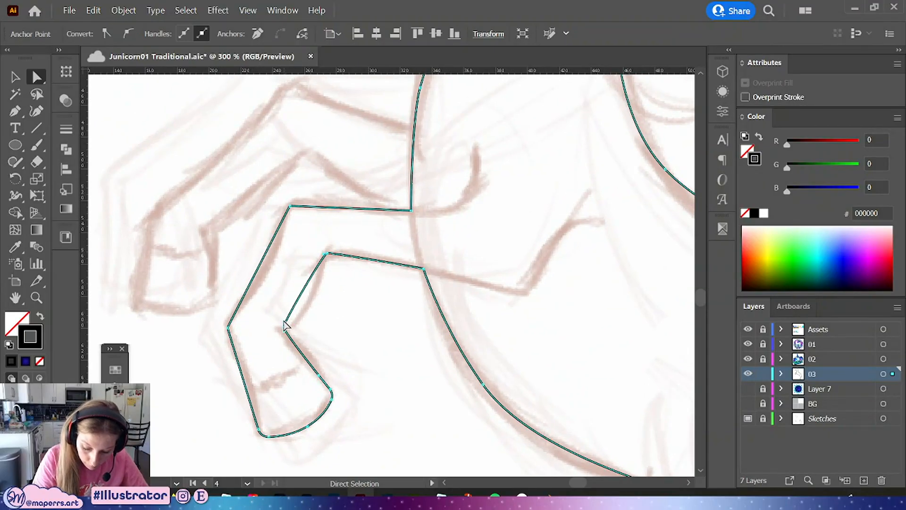
pyautogui.click(327, 254)
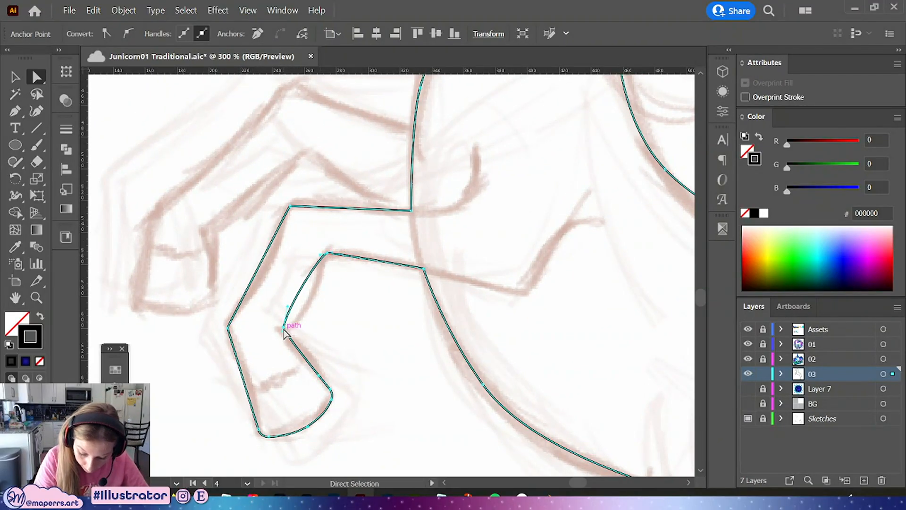
pyautogui.moveTo(284, 328); pyautogui.dragTo(281, 332)
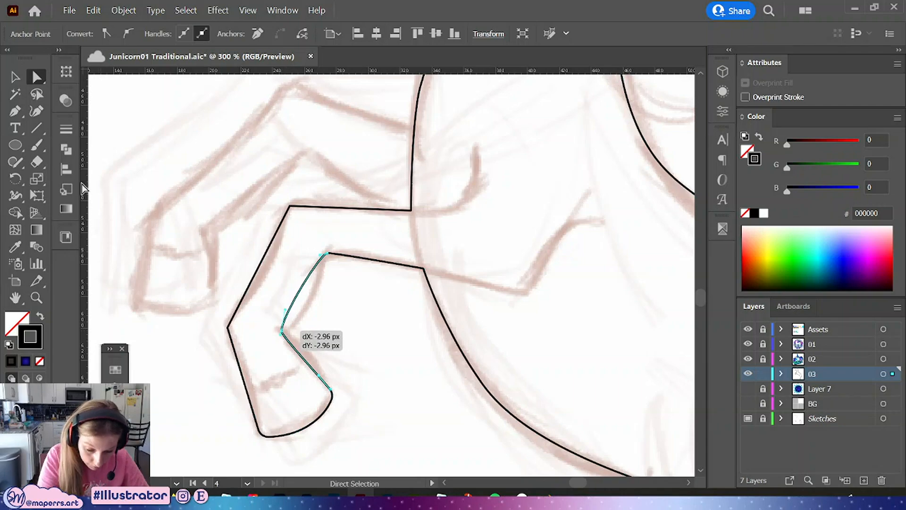
pyautogui.click(22, 111)
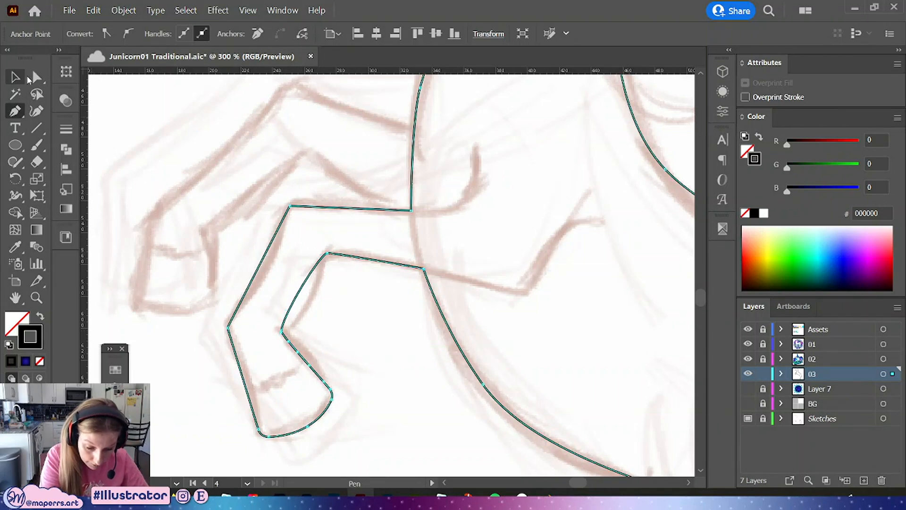
pyautogui.press('a')
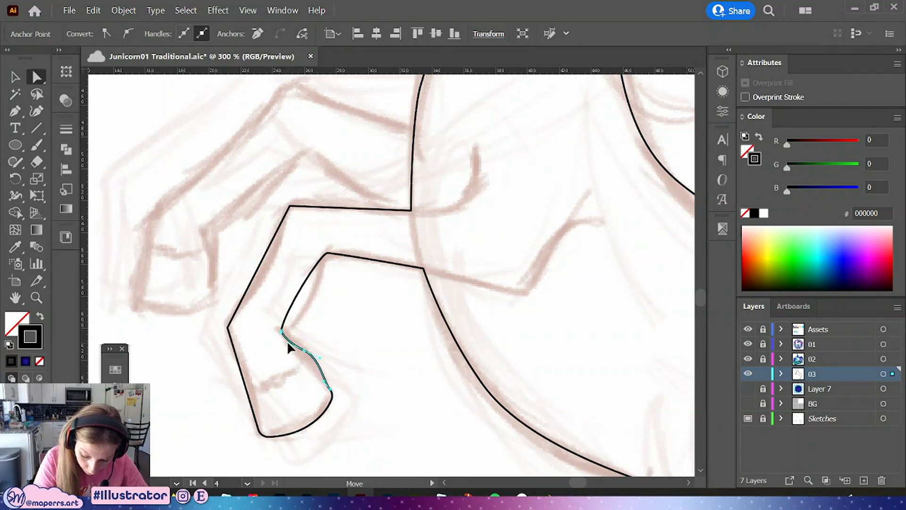
pyautogui.moveTo(304, 355)
pyautogui.mouseDown()
pyautogui.moveTo(295, 344)
pyautogui.moveTo(305, 348)
pyautogui.mouseUp()
pyautogui.moveTo(336, 384); pyautogui.dragTo(329, 403)
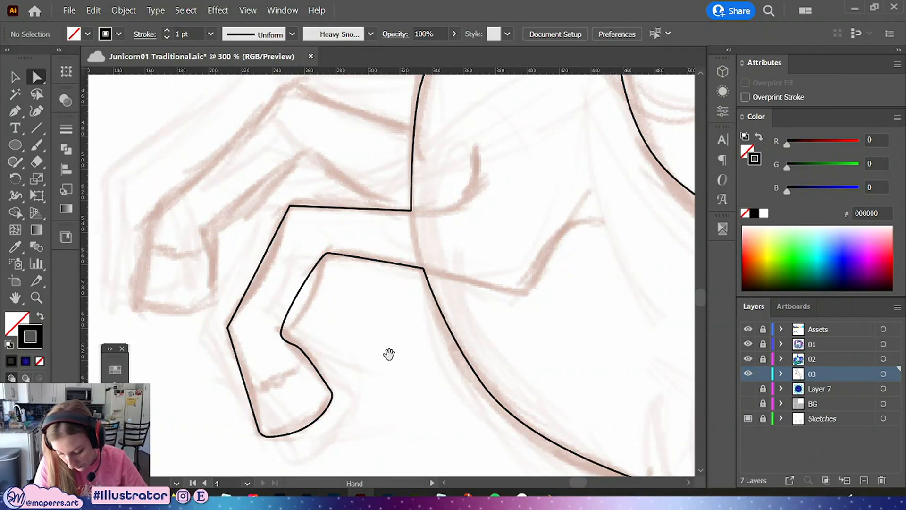
pyautogui.moveTo(388, 354); pyautogui.dragTo(358, 338)
# Undo the last three reshaping edits on the inner leg and reselect the path
pyautogui.hotkey('ctrl', 'z')
pyautogui.hotkey('ctrl', 'z')
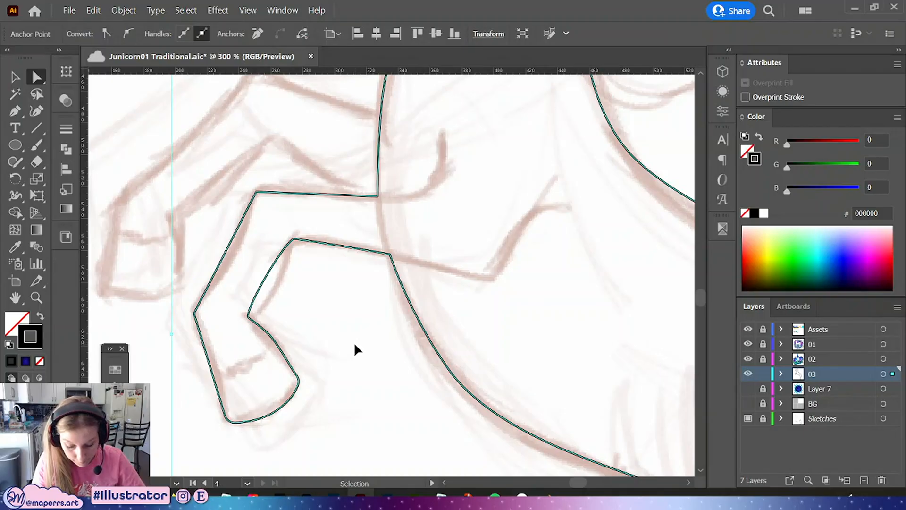
pyautogui.hotkey('ctrl', 'z')
pyautogui.click(262, 330)
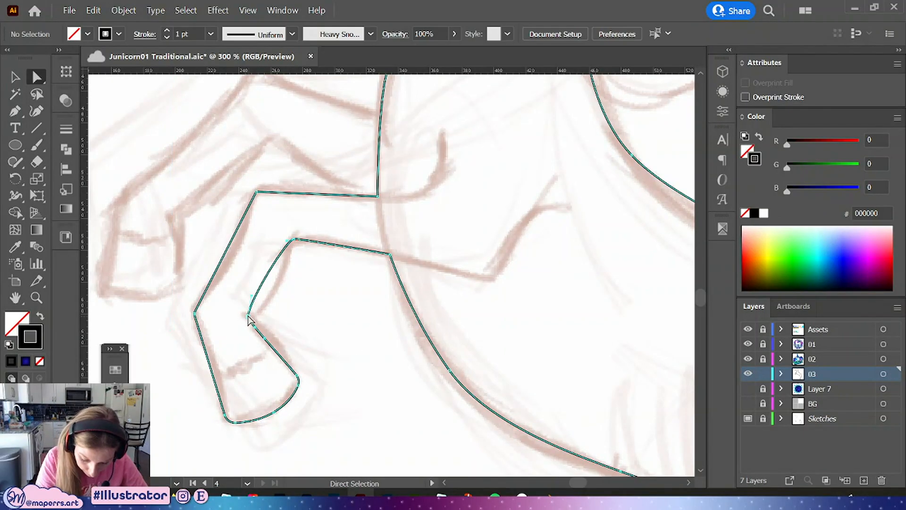
# Convert the outer front leg's lower bend anchor to a smooth point and adjust its handles
pyautogui.click(249, 317)
pyautogui.click(194, 313)
pyautogui.click(128, 33)
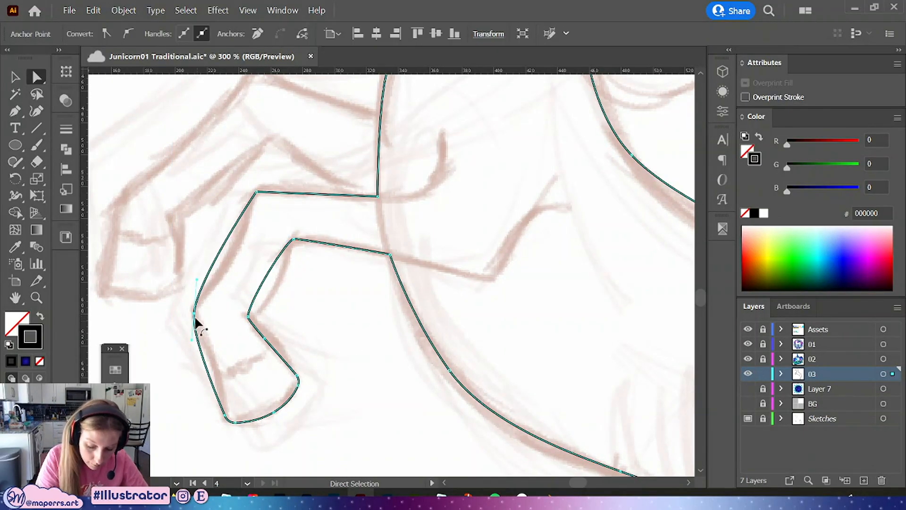
pyautogui.moveTo(195, 314); pyautogui.dragTo(206, 343)
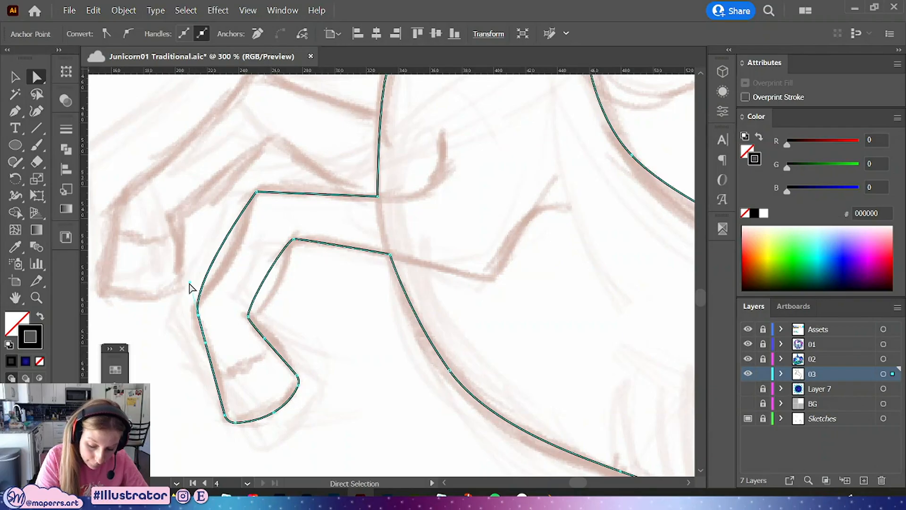
pyautogui.moveTo(190, 282); pyautogui.dragTo(192, 293)
# Convert the front leg's upper knee corner to a smooth point and reshape the segment between the two bends
pyautogui.moveTo(240, 203); pyautogui.dragTo(263, 171)
pyautogui.click(128, 33)
pyautogui.click(252, 226)
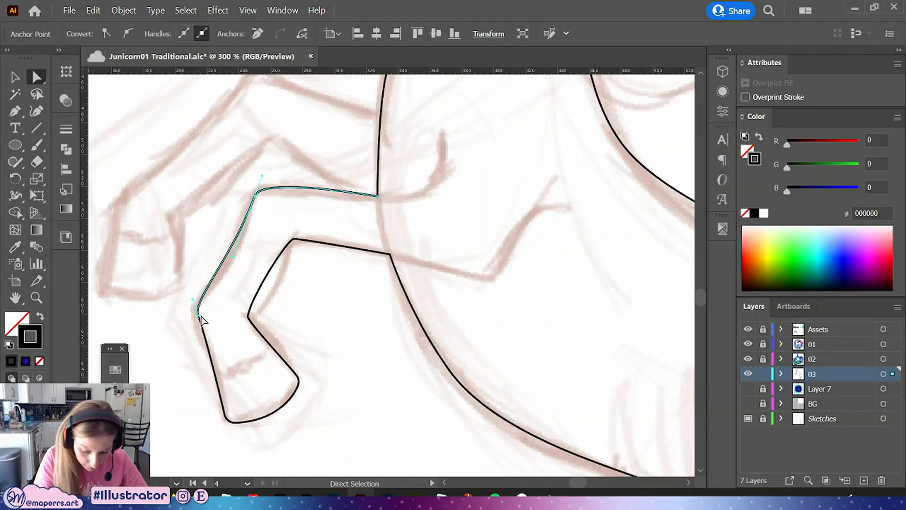
pyautogui.moveTo(198, 314); pyautogui.dragTo(198, 317)
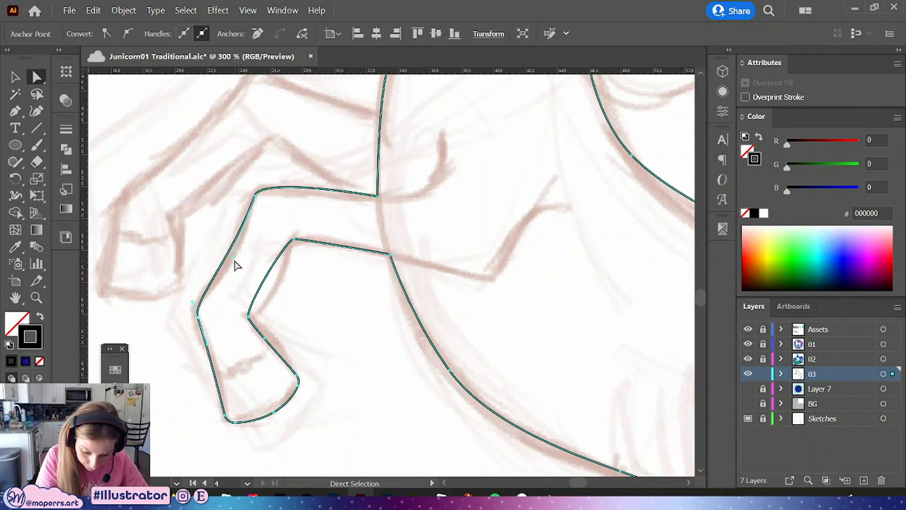
pyautogui.moveTo(235, 260); pyautogui.dragTo(234, 251)
pyautogui.click(340, 155)
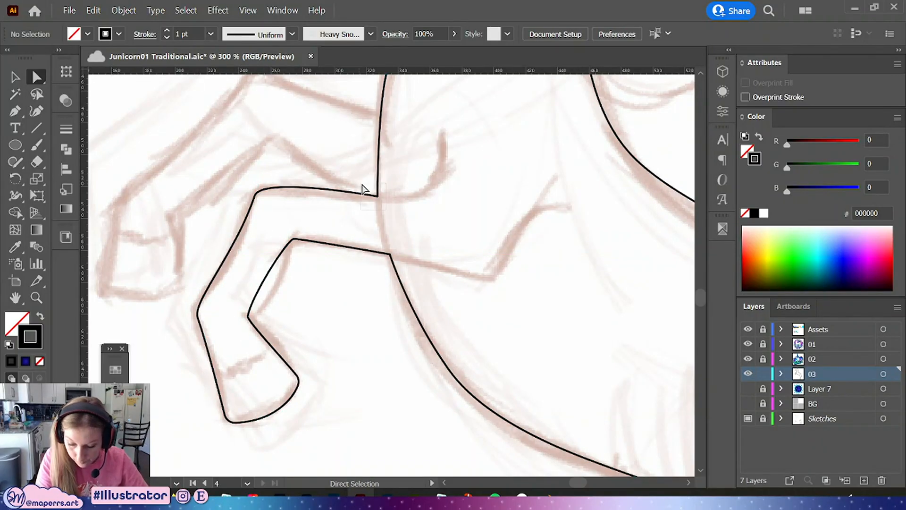
# Try to convert the anchor where the front leg meets the chest into a smooth point
pyautogui.moveTo(361, 184); pyautogui.dragTo(397, 200)
pyautogui.press('space')
pyautogui.moveTo(397, 197); pyautogui.dragTo(313, 299)
pyautogui.click(126, 37)
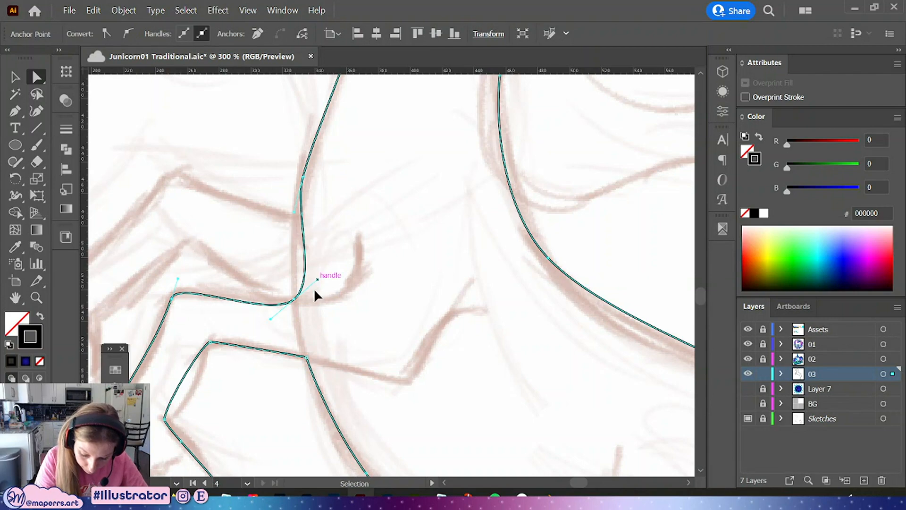
pyautogui.hotkey('ctrl', 'z')
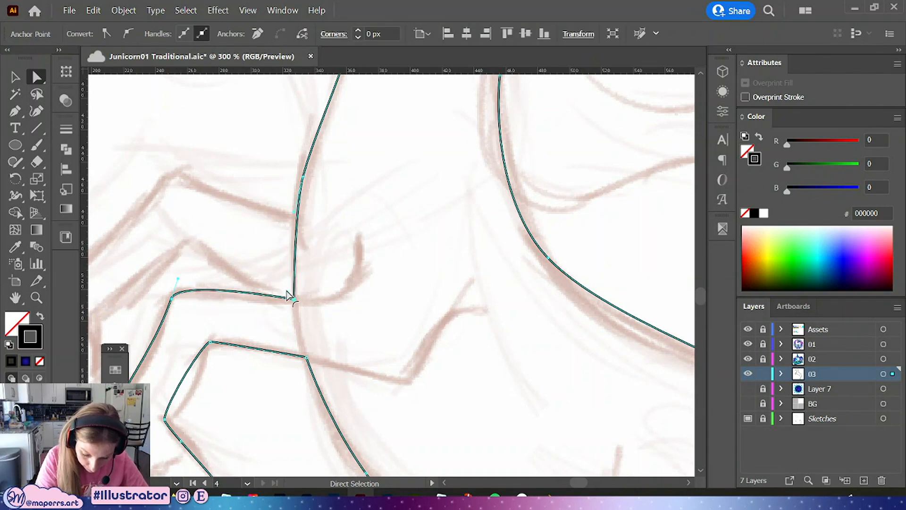
# Round the corner where the front leg meets the chest with a small corner radius
pyautogui.moveTo(287, 291); pyautogui.dragTo(289, 295)
pyautogui.click(310, 316)
pyautogui.press('space')
pyautogui.moveTo(333, 366); pyautogui.dragTo(306, 293)
pyautogui.click(352, 271)
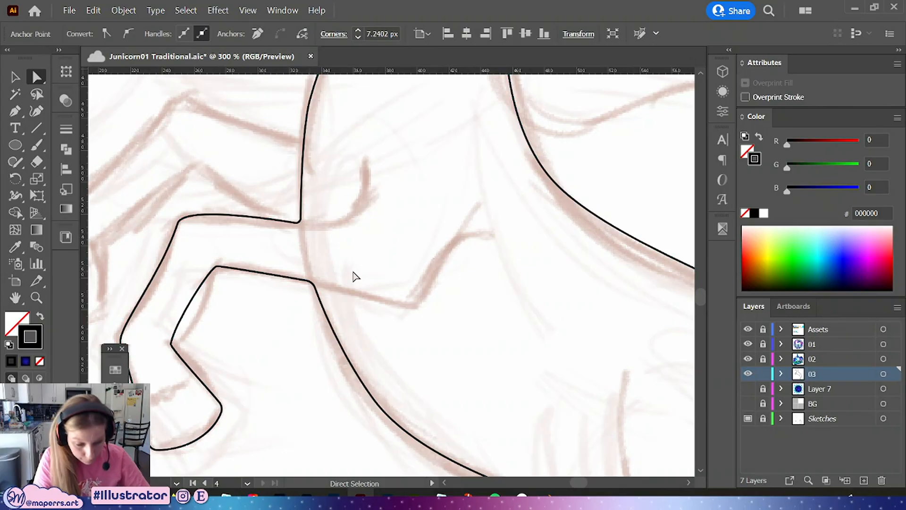
# Save the file
pyautogui.hotkey('ctrl', '-')
pyautogui.moveTo(395, 324); pyautogui.dragTo(339, 300)
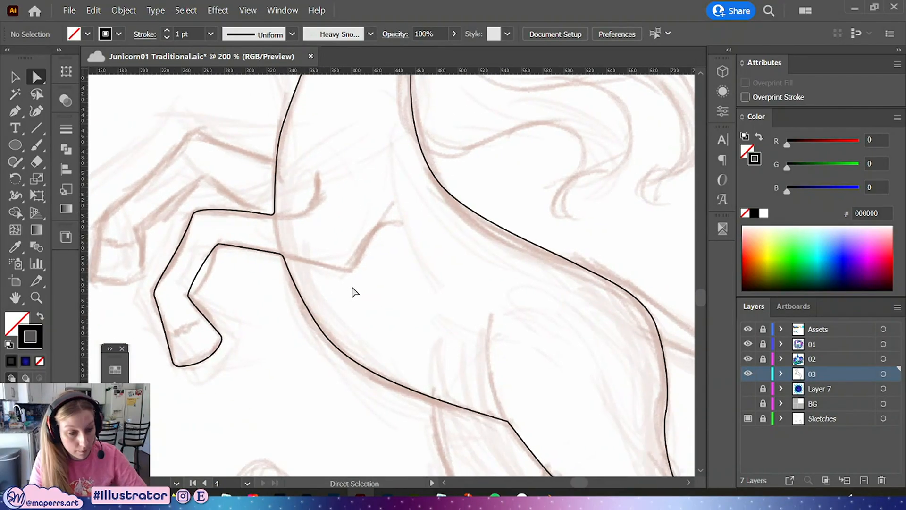
pyautogui.hotkey('ctrl', 's')
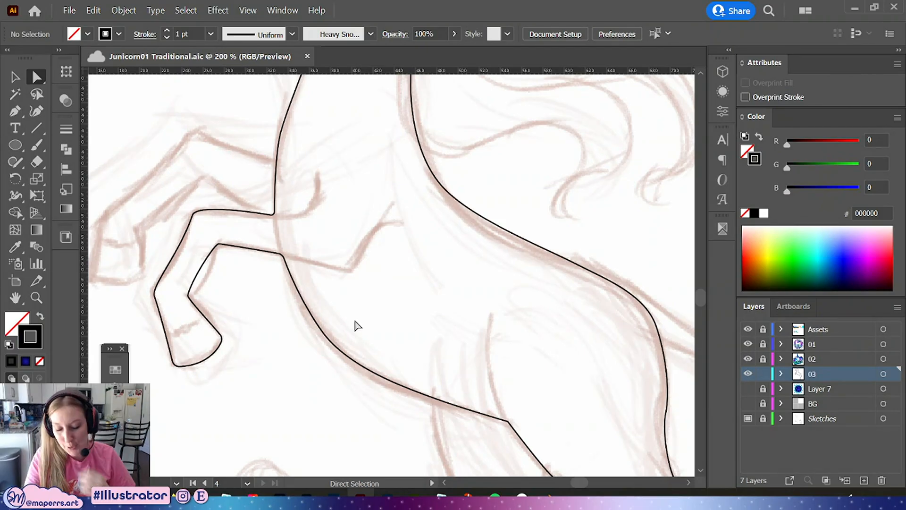
# Select the hind leg outline and reshape its front edge near the knee by adjusting segments and handles
pyautogui.moveTo(518, 380); pyautogui.dragTo(335, 133)
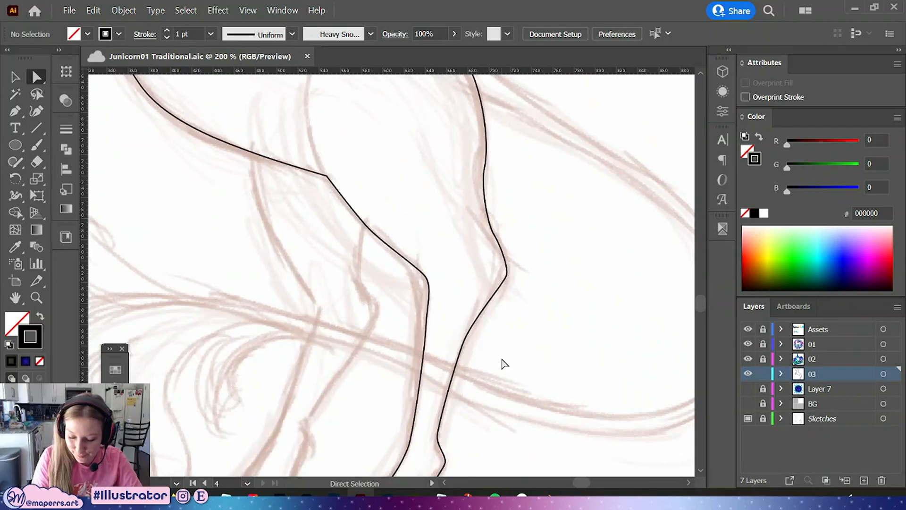
pyautogui.moveTo(515, 311); pyautogui.dragTo(461, 381)
pyautogui.click(446, 317)
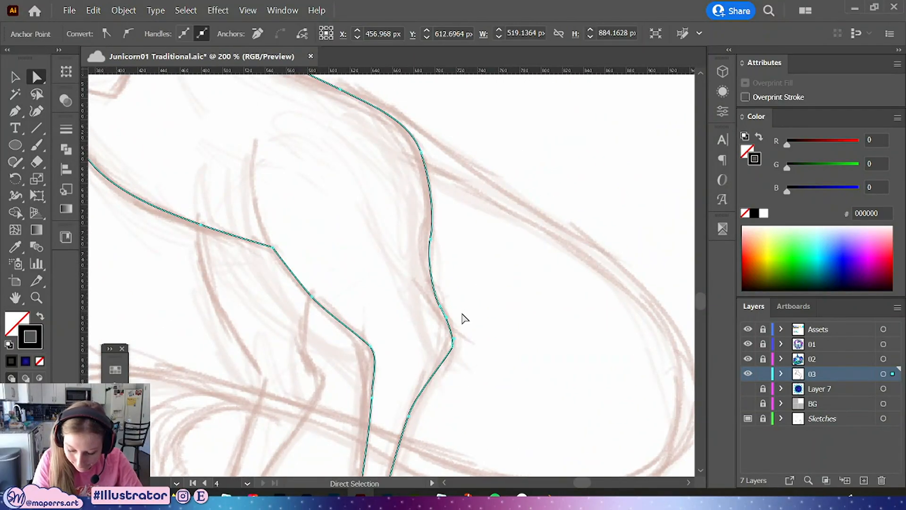
pyautogui.click(18, 111)
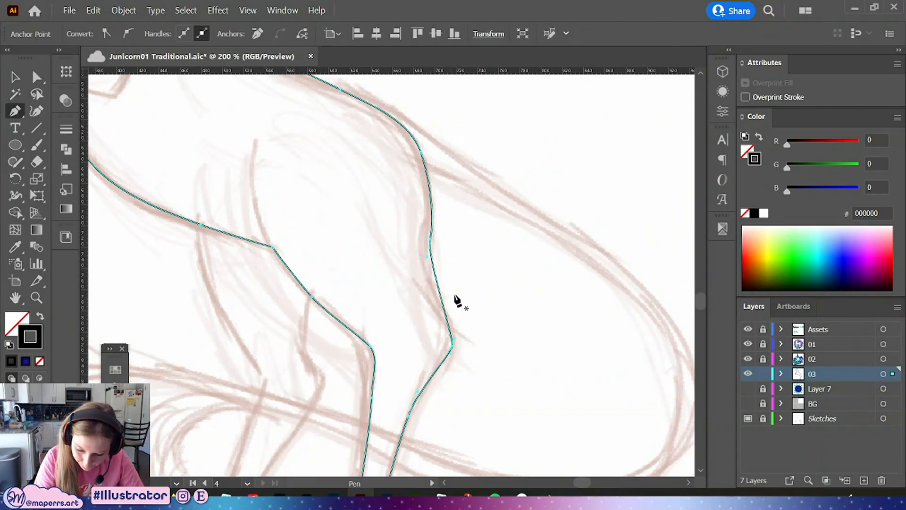
pyautogui.click(35, 76)
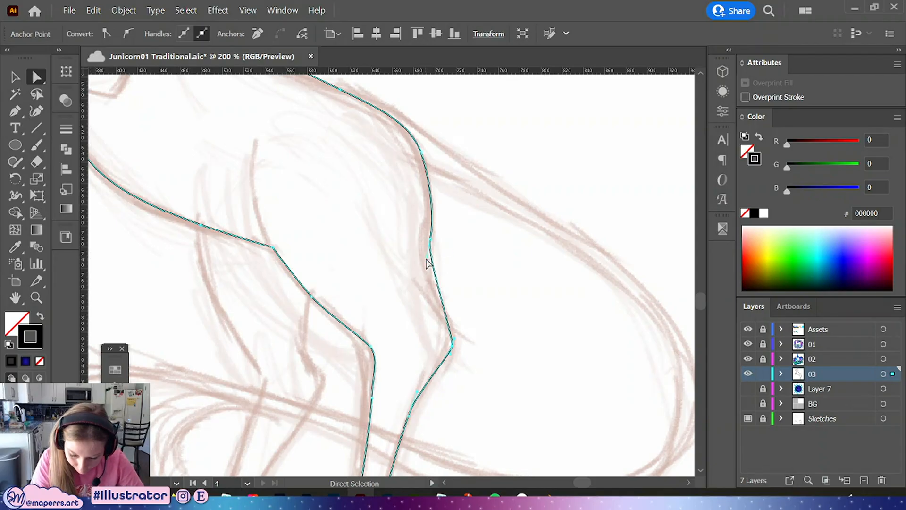
pyautogui.moveTo(426, 257); pyautogui.dragTo(419, 274)
pyautogui.moveTo(430, 239); pyautogui.dragTo(434, 203)
pyautogui.scroll(-3, 458, 273)
pyautogui.moveTo(453, 257); pyautogui.dragTo(451, 249)
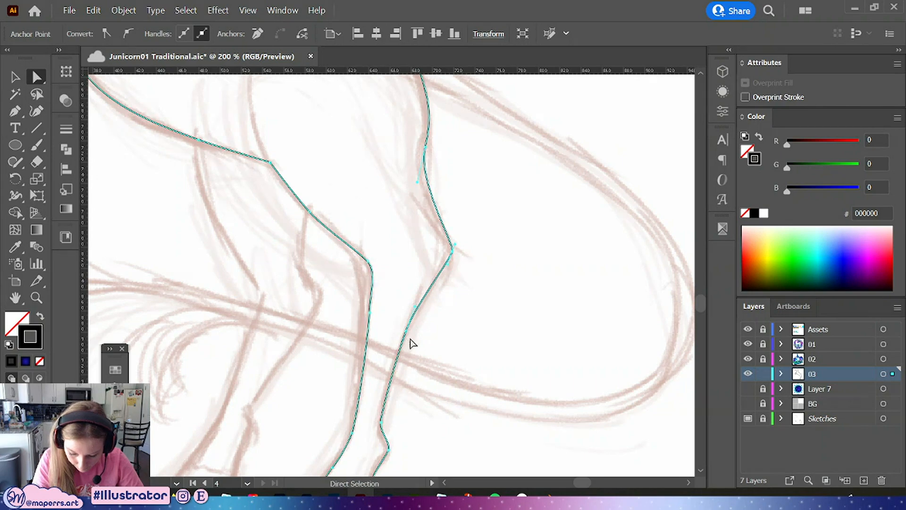
# Add an anchor on the hind leg's inner edge and raise it, reshaping the neighbouring segments
pyautogui.moveTo(411, 344); pyautogui.dragTo(441, 401)
pyautogui.moveTo(446, 349); pyautogui.dragTo(445, 366)
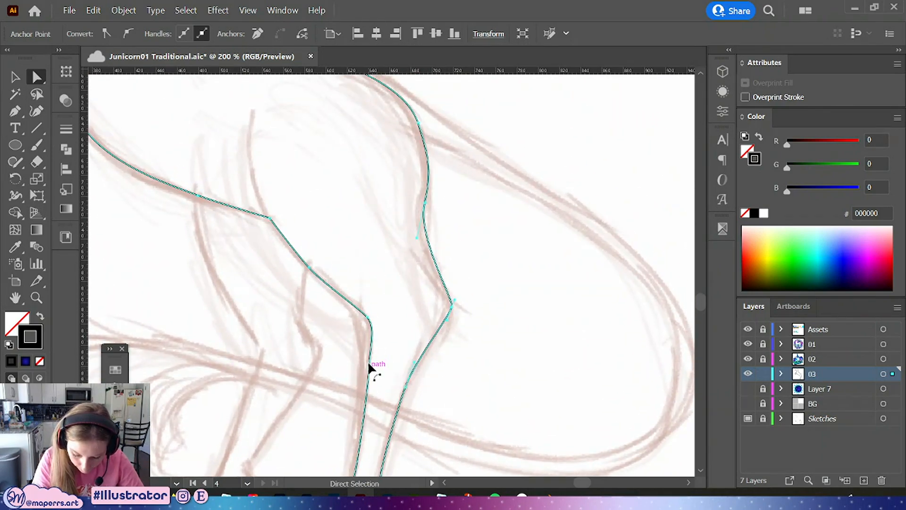
pyautogui.moveTo(369, 366); pyautogui.dragTo(378, 271)
pyautogui.press('p')
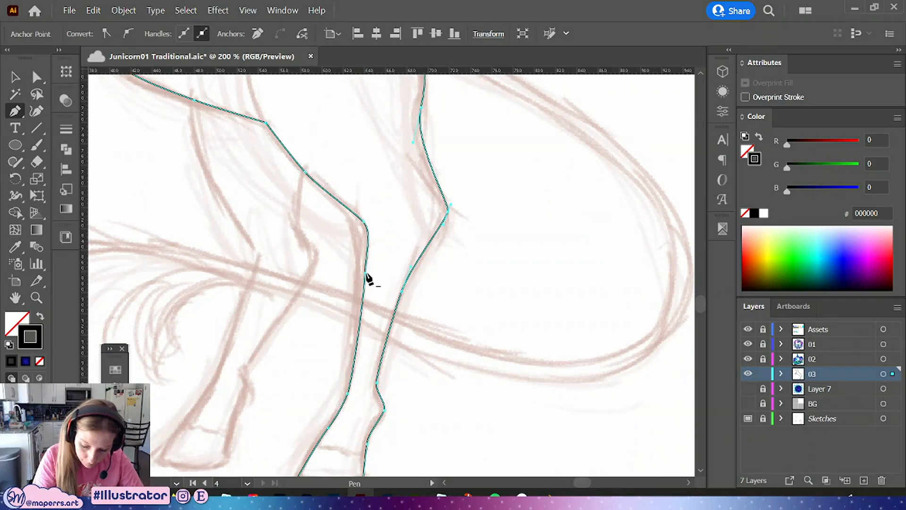
pyautogui.click(366, 274)
pyautogui.click(36, 78)
pyautogui.click(364, 221)
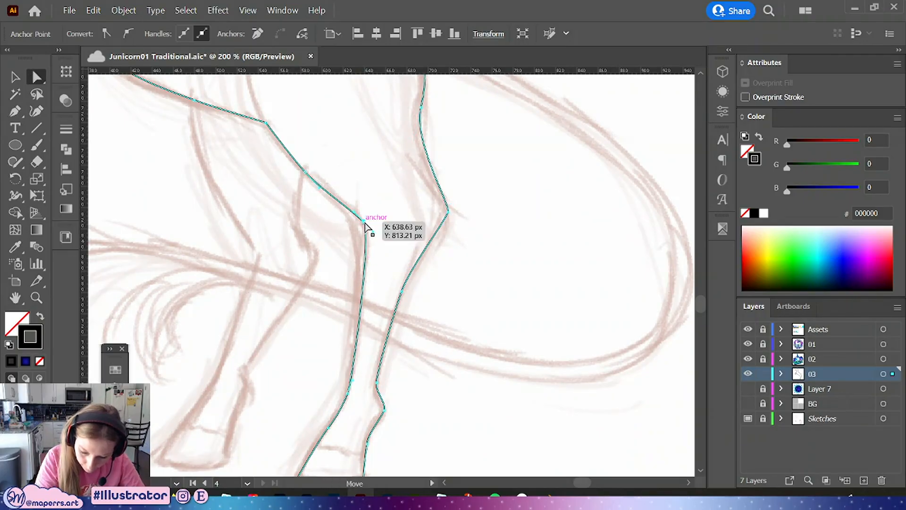
pyautogui.moveTo(365, 224)
pyautogui.mouseDown()
pyautogui.moveTo(375, 237)
pyautogui.moveTo(367, 210)
pyautogui.mouseUp()
# Adjust the curve of the hind leg's upper front edge and undo the last segment drag
pyautogui.moveTo(470, 168); pyautogui.dragTo(439, 339)
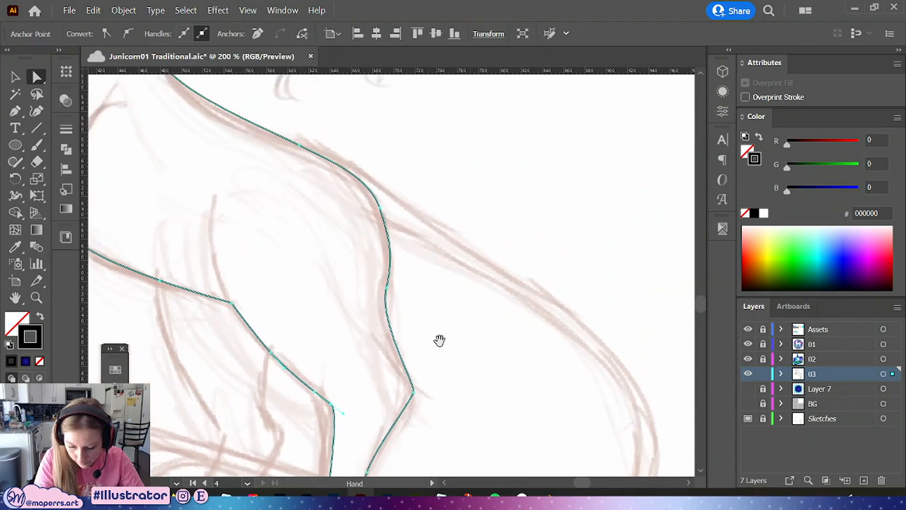
pyautogui.moveTo(419, 270); pyautogui.dragTo(426, 294)
pyautogui.click(399, 227)
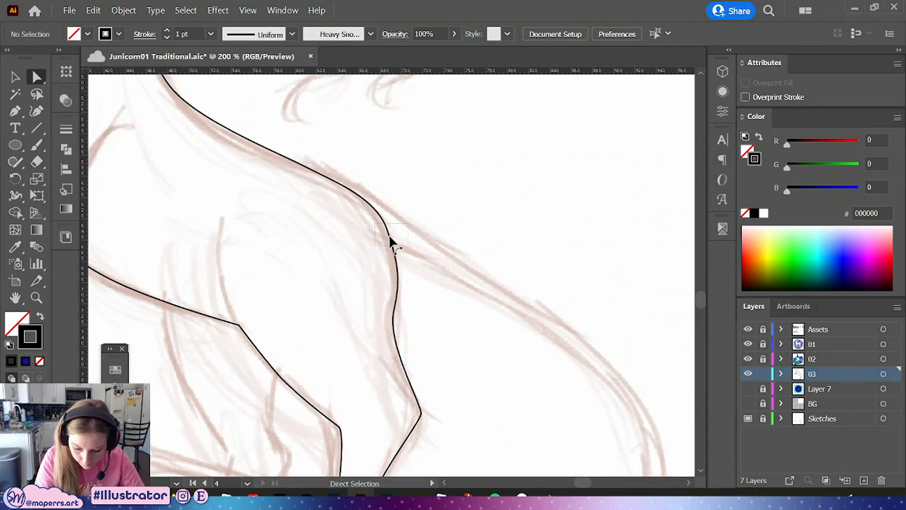
pyautogui.moveTo(408, 223); pyautogui.dragTo(390, 229)
pyautogui.click(394, 313)
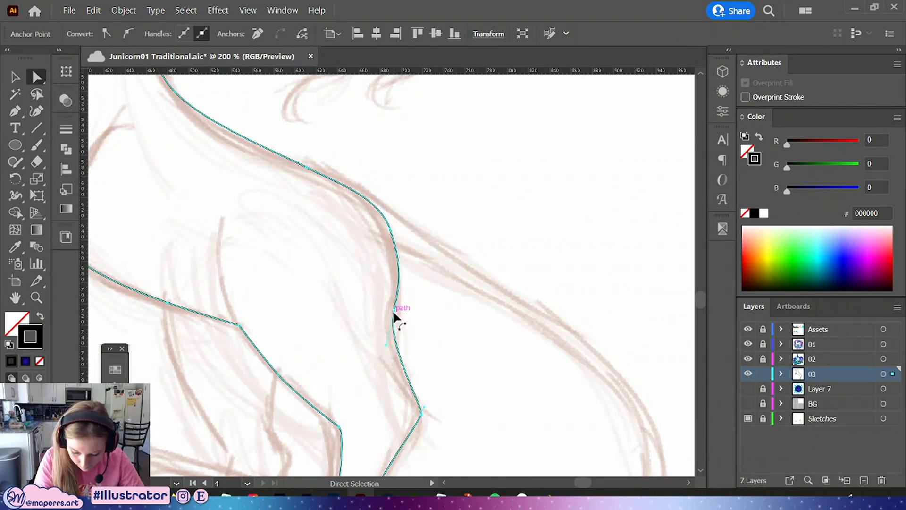
pyautogui.moveTo(393, 313); pyautogui.dragTo(397, 333)
pyautogui.hotkey('ctrl', 'z')
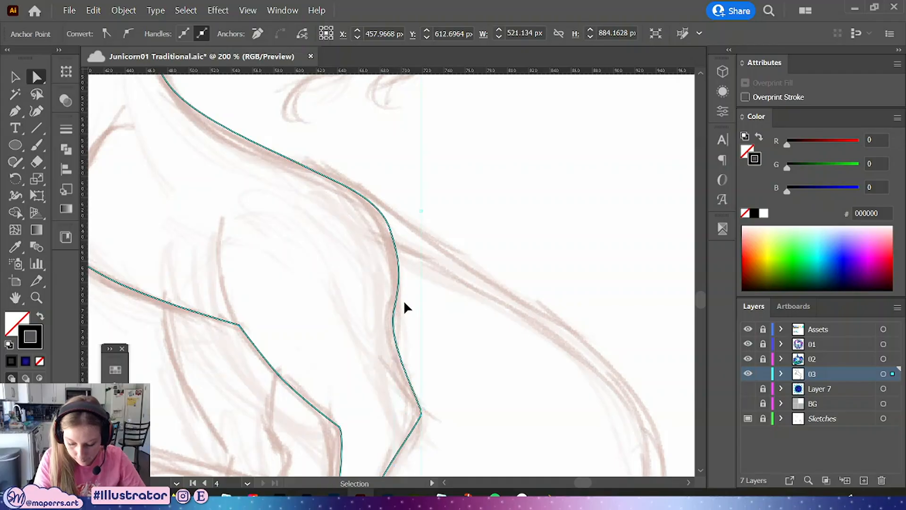
# Pull the hind thigh's front segment upward to smooth its curve
pyautogui.click(393, 324)
pyautogui.click(37, 83)
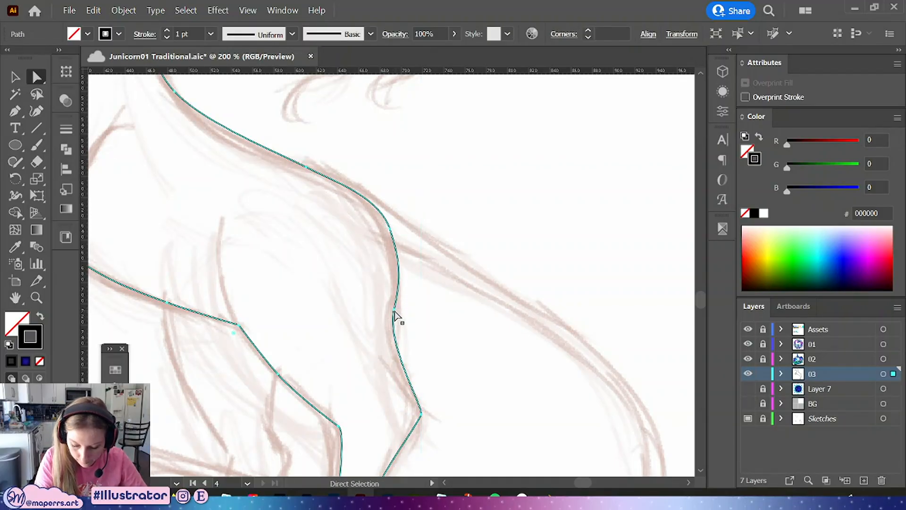
pyautogui.moveTo(397, 314); pyautogui.dragTo(402, 288)
pyautogui.click(407, 257)
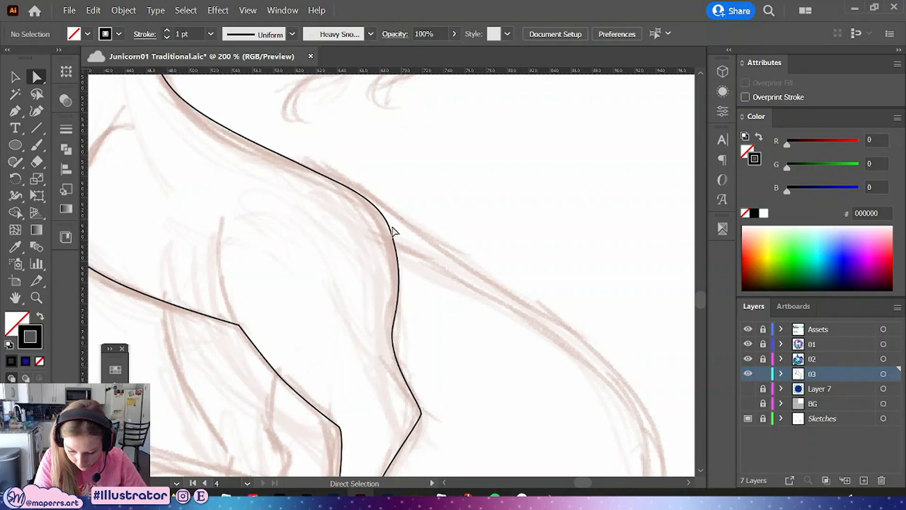
pyautogui.click(390, 228)
pyautogui.moveTo(404, 260); pyautogui.dragTo(405, 261)
pyautogui.click(428, 225)
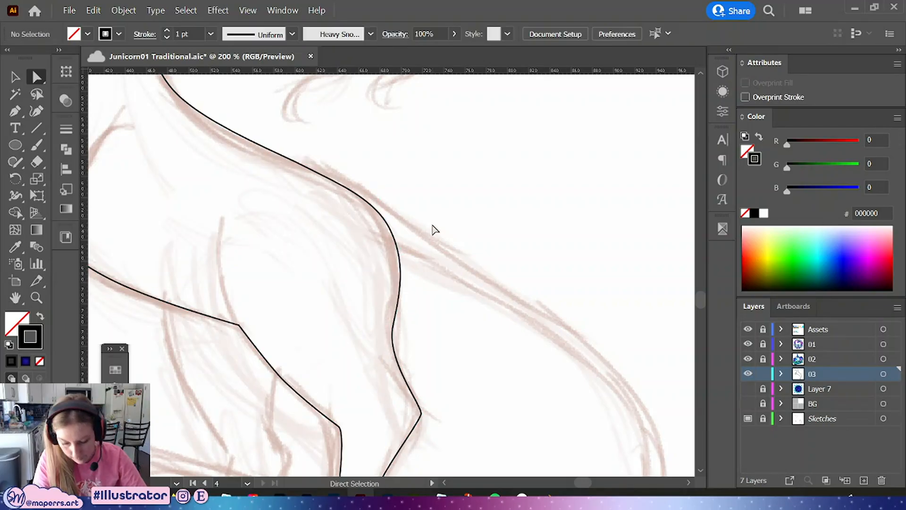
# Reshape the belly curve below the chest by moving its segment
pyautogui.press('space')
pyautogui.moveTo(372, 184); pyautogui.dragTo(475, 340)
pyautogui.click(409, 323)
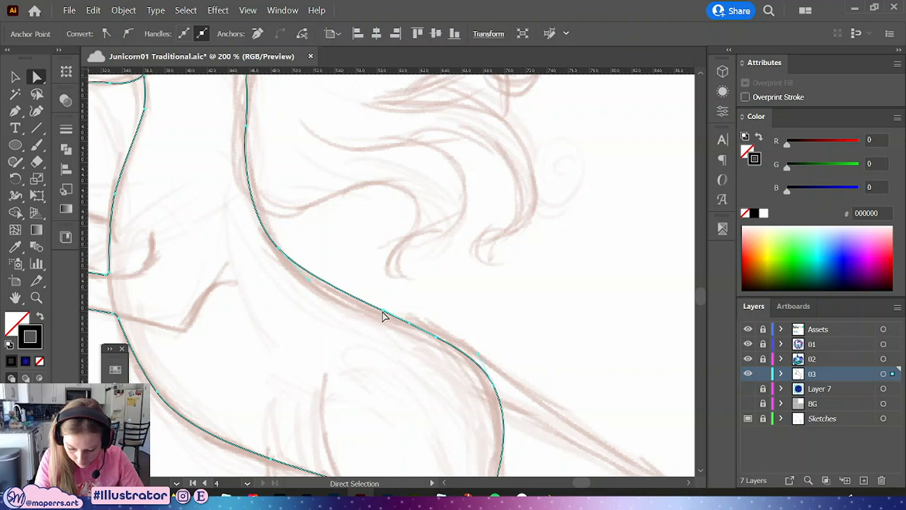
pyautogui.moveTo(384, 311); pyautogui.dragTo(343, 300)
pyautogui.press('space')
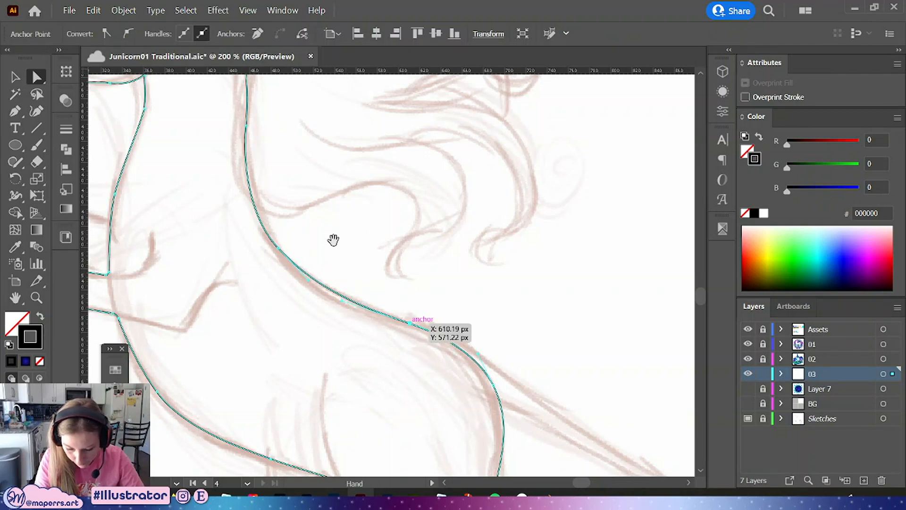
pyautogui.moveTo(312, 225); pyautogui.dragTo(437, 385)
pyautogui.click(427, 336)
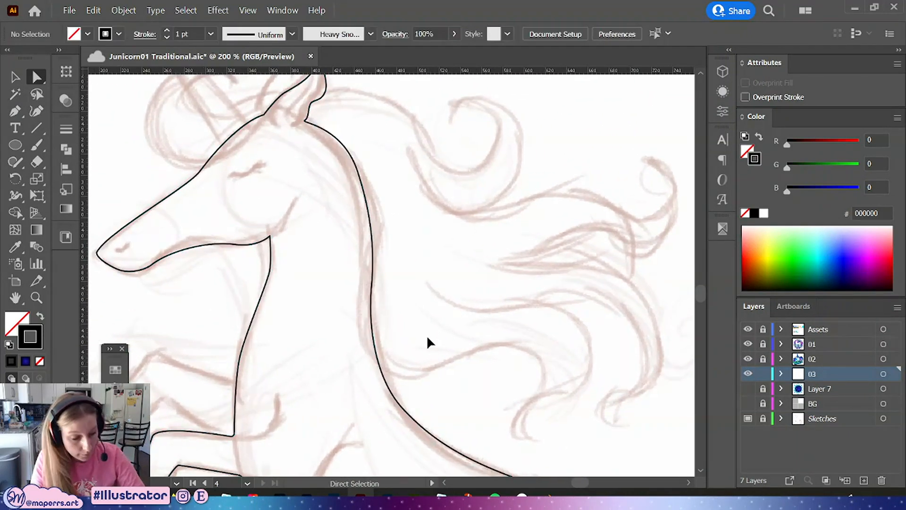
# Nudge the anchor at the hind leg's knee point slightly
pyautogui.hotkey('ctrl', '-')
pyautogui.hotkey('ctrl', '-')
pyautogui.hotkey('ctrl', '-')
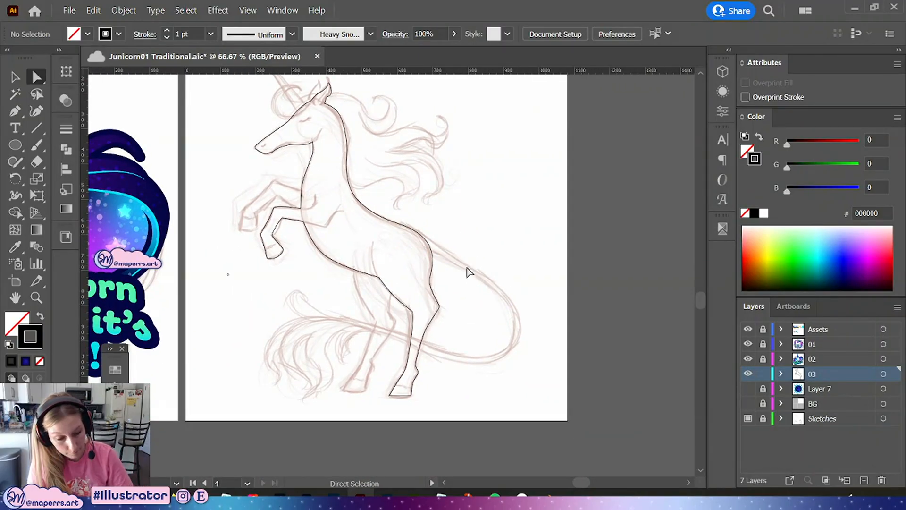
pyautogui.hotkey('ctrl', '+')
pyautogui.hotkey('ctrl', '+')
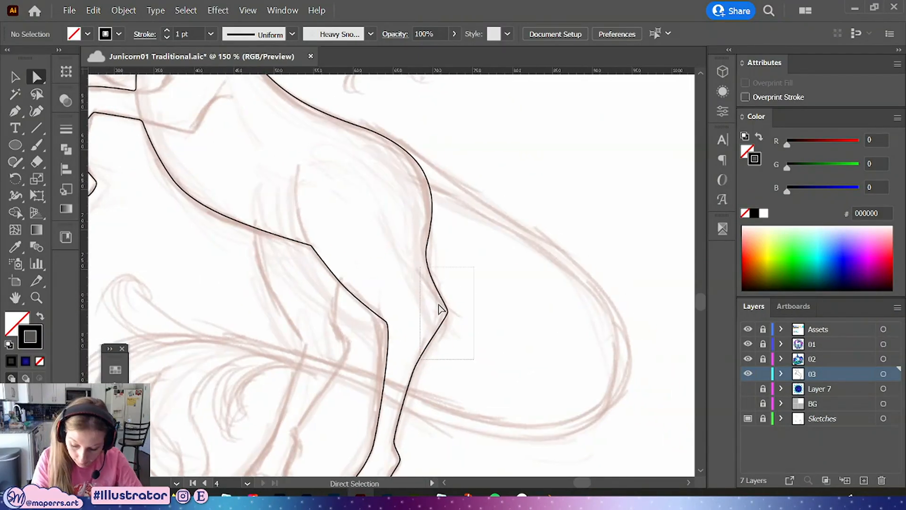
pyautogui.moveTo(474, 267); pyautogui.dragTo(420, 359)
pyautogui.moveTo(447, 311)
pyautogui.mouseDown()
pyautogui.moveTo(437, 313)
pyautogui.moveTo(440, 305)
pyautogui.mouseUp()
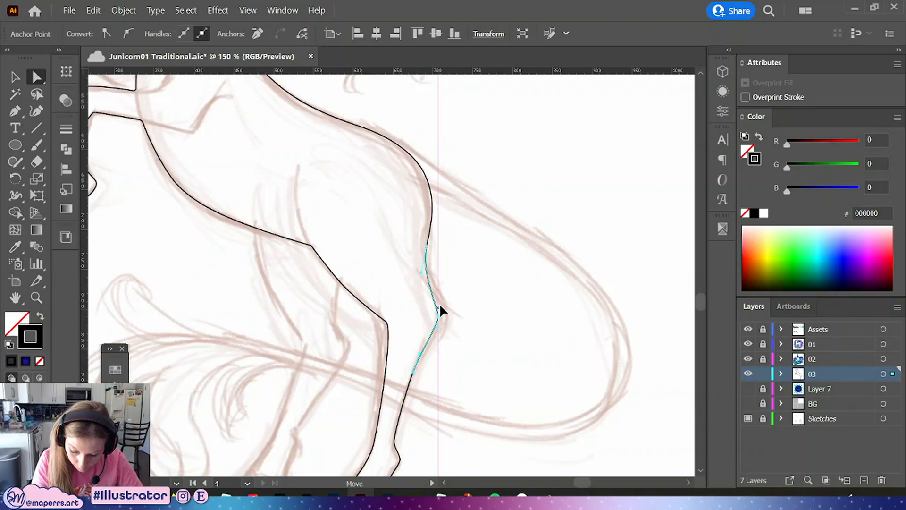
pyautogui.click(480, 319)
# Save the file
pyautogui.hotkey('ctrl', '-')
pyautogui.hotkey('ctrl', '-')
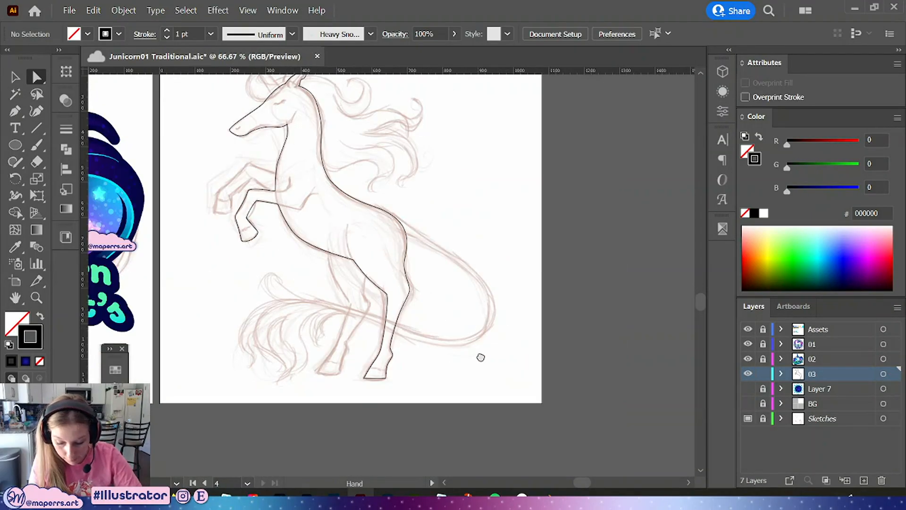
pyautogui.moveTo(481, 357)
pyautogui.mouseDown()
pyautogui.moveTo(488, 378)
pyautogui.moveTo(487, 321)
pyautogui.moveTo(489, 348)
pyautogui.mouseUp()
pyautogui.hotkey('ctrl', 's')
# Add an anchor to the hind hoof's flat base with the Pen and pull it down to round the hoof bottom
pyautogui.hotkey('ctrl', '+')
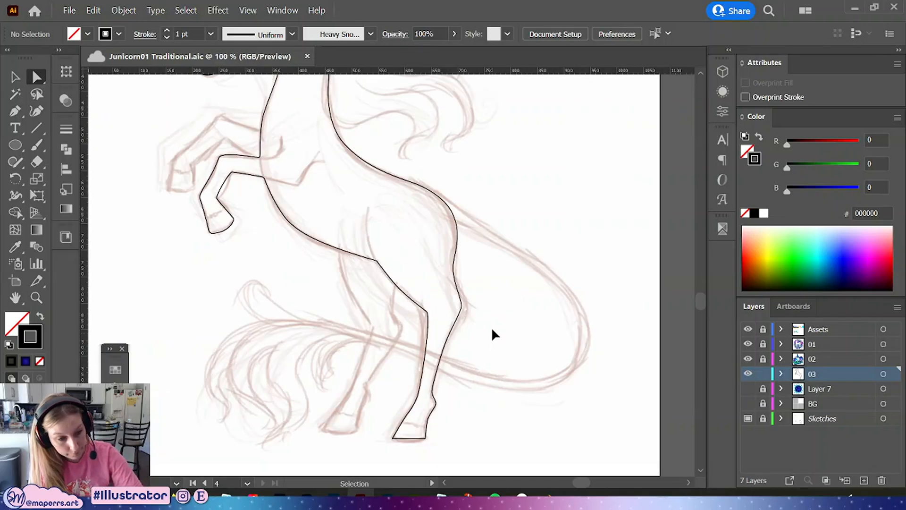
pyautogui.hotkey('ctrl', '+')
pyautogui.moveTo(499, 408); pyautogui.dragTo(454, 168)
pyautogui.click(381, 277)
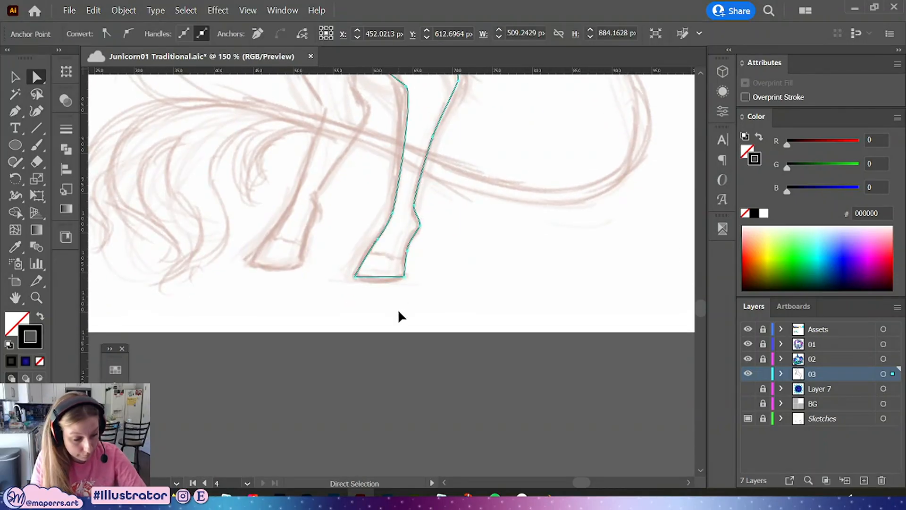
pyautogui.hotkey('ctrl', '+')
pyautogui.hotkey('ctrl', '+')
pyautogui.moveTo(500, 328); pyautogui.dragTo(493, 356)
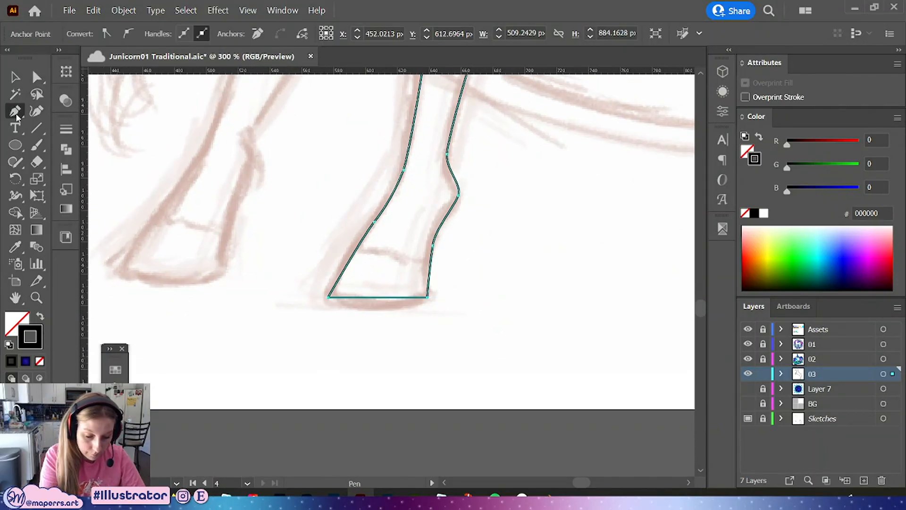
pyautogui.click(382, 297)
pyautogui.press('a')
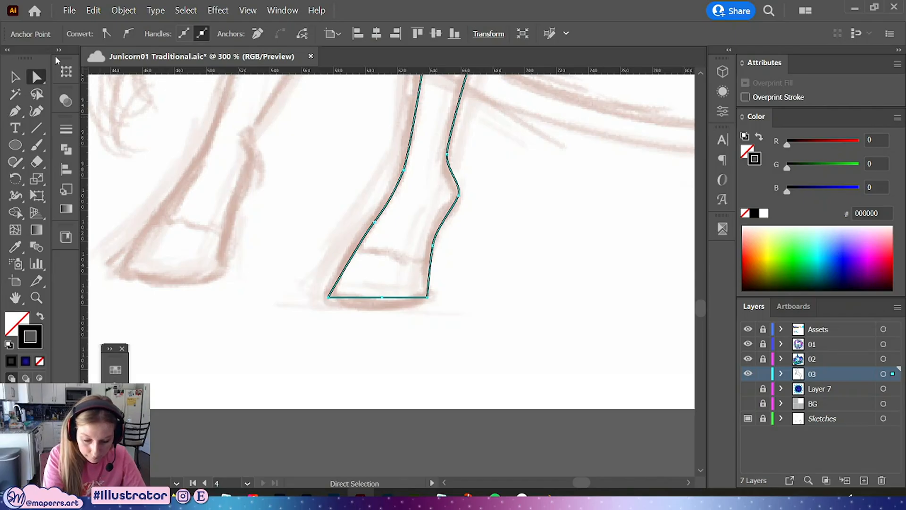
pyautogui.moveTo(382, 296)
pyautogui.mouseDown()
pyautogui.moveTo(384, 307)
pyautogui.moveTo(416, 304)
pyautogui.moveTo(352, 303)
pyautogui.moveTo(383, 309)
pyautogui.mouseUp()
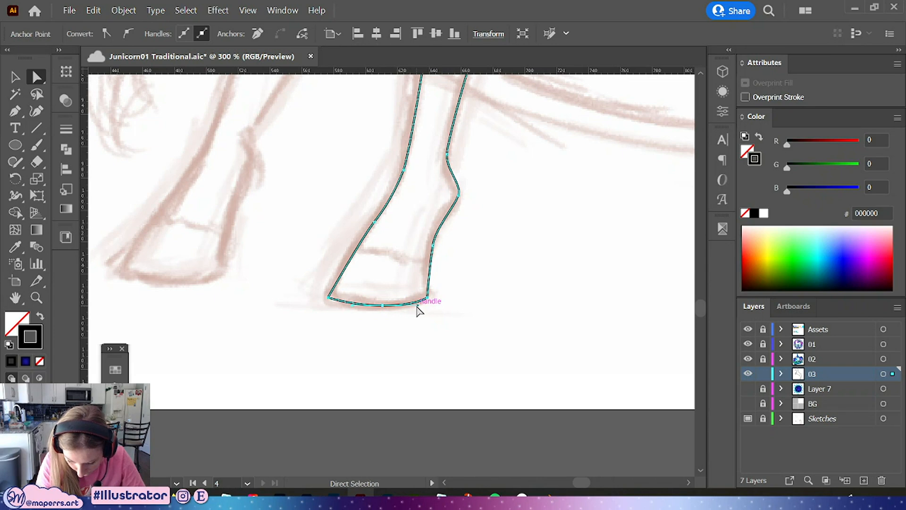
pyautogui.click(386, 305)
pyautogui.moveTo(421, 297); pyautogui.dragTo(418, 296)
pyautogui.click(469, 299)
# Nudge the anchor at the hind leg's fetlock slightly to soften its bump
pyautogui.scroll(5, 457, 366)
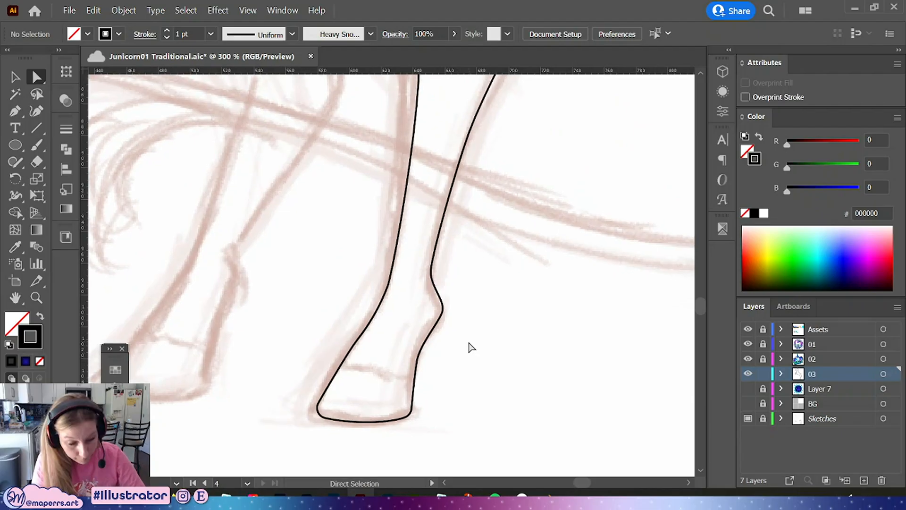
pyautogui.hotkey('ctrl', '-')
pyautogui.scroll(1, 461, 305)
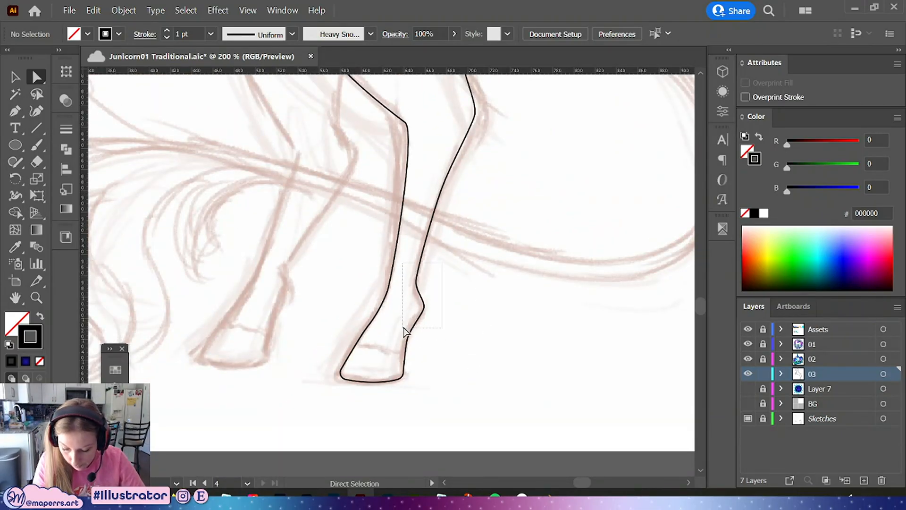
pyautogui.moveTo(403, 328)
pyautogui.mouseDown()
pyautogui.moveTo(420, 313)
pyautogui.moveTo(413, 322)
pyautogui.mouseUp()
pyautogui.click(435, 328)
# Duplicate the hind leg outline in place and move the copy left to form the far hind leg
pyautogui.press('space')
pyautogui.moveTo(458, 284); pyautogui.dragTo(452, 330)
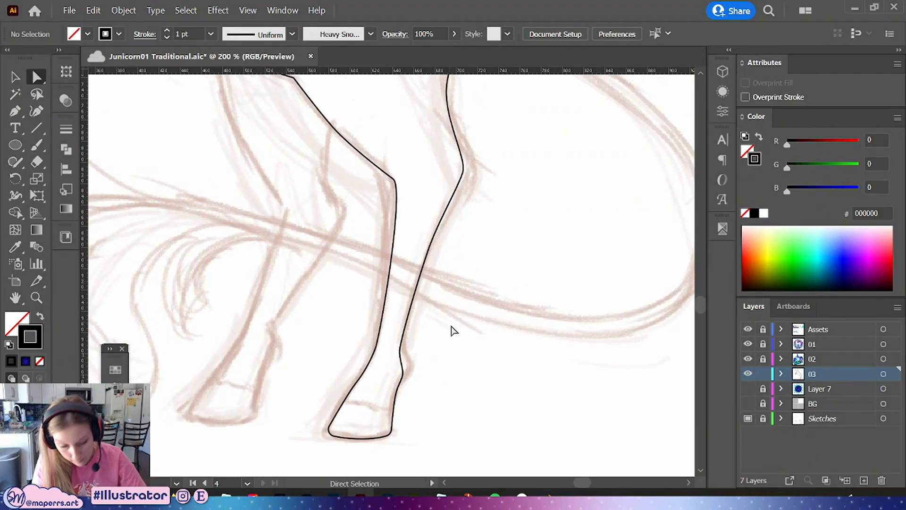
pyautogui.hotkey('ctrl', '-')
pyautogui.scroll(2, 476, 344)
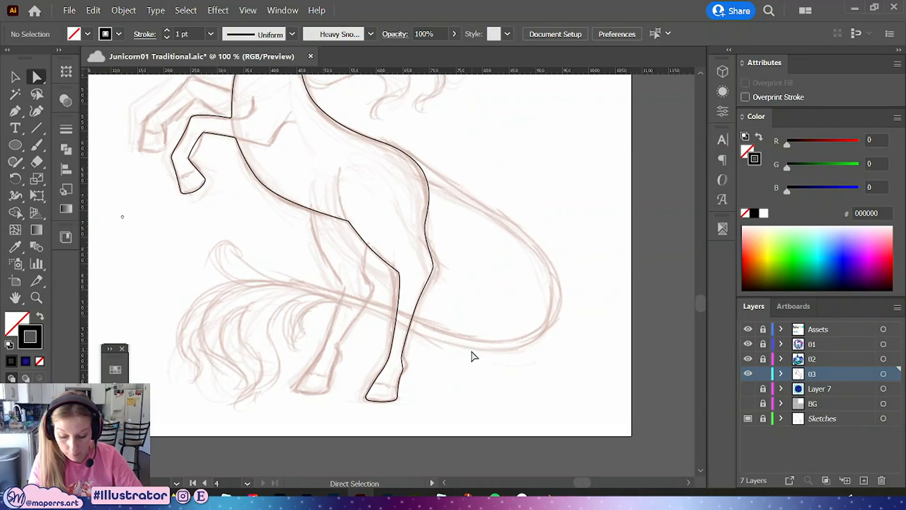
pyautogui.scroll(1, 474, 356)
pyautogui.moveTo(473, 352); pyautogui.dragTo(490, 316)
pyautogui.moveTo(466, 224); pyautogui.dragTo(361, 420)
pyautogui.hotkey('ctrl', 'c')
pyautogui.hotkey('ctrl', 'f')
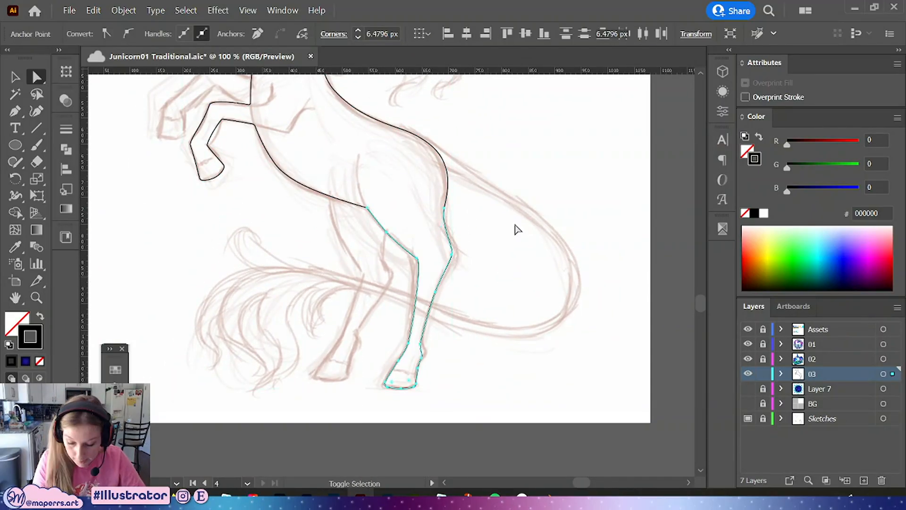
pyautogui.moveTo(448, 236); pyautogui.dragTo(396, 233)
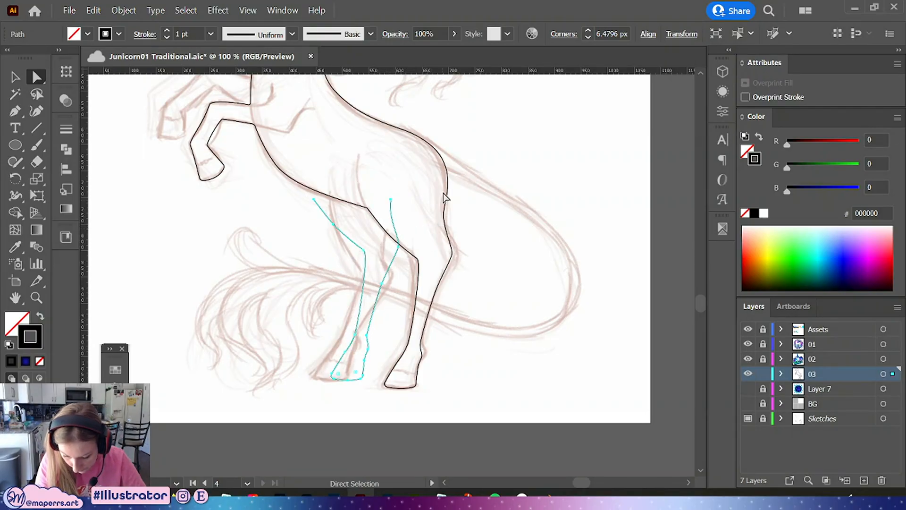
pyautogui.click(13, 77)
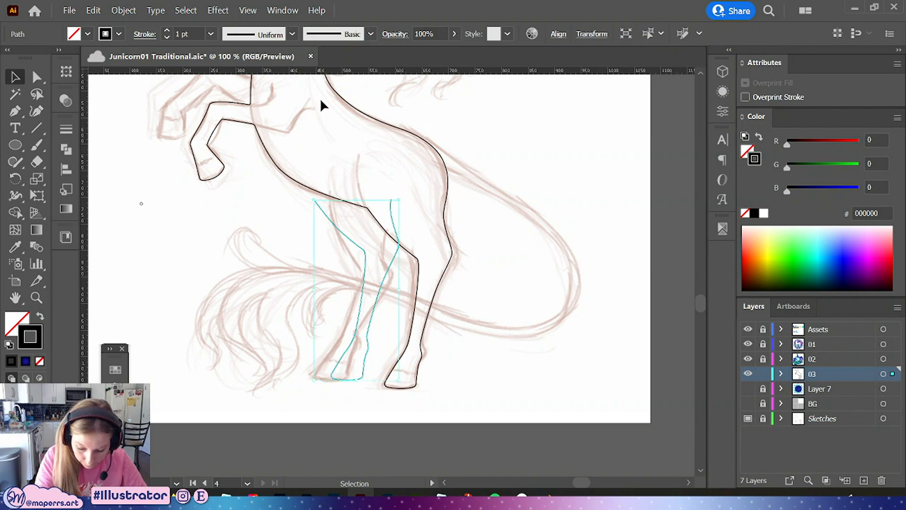
pyautogui.moveTo(381, 295); pyautogui.dragTo(385, 287)
pyautogui.hotkey('ctrl', 'z')
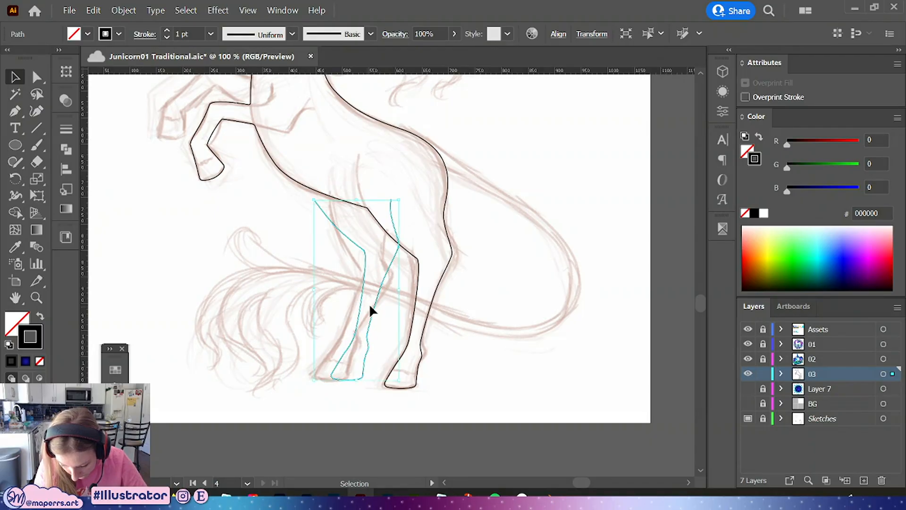
# Pull the copied hind leg's upper end anchor upward toward the belly line
pyautogui.click(475, 294)
pyautogui.press('a')
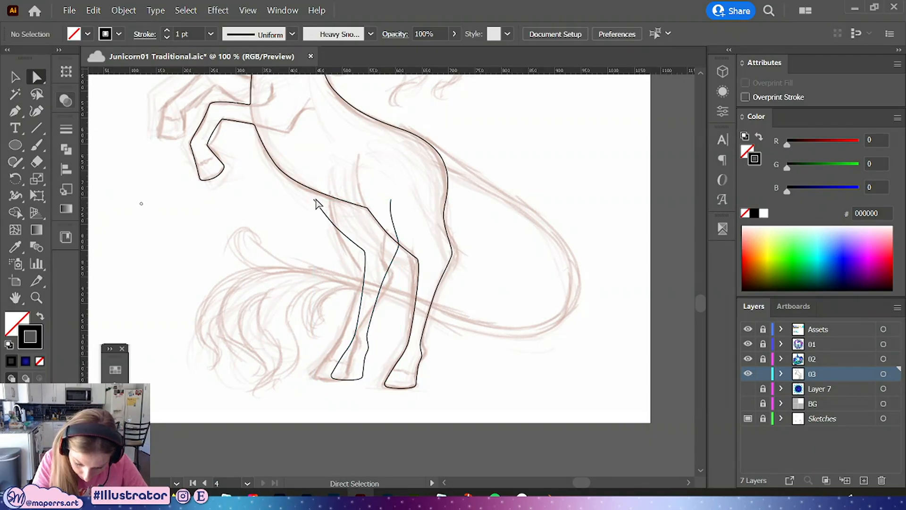
pyautogui.click(314, 202)
pyautogui.moveTo(314, 202); pyautogui.dragTo(314, 186)
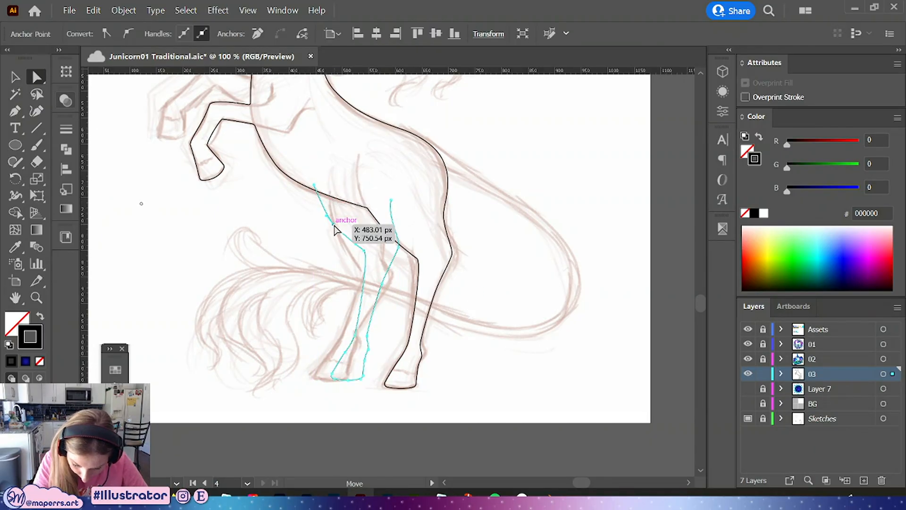
# Send the copied hind leg behind the other outlines using Arrange
pyautogui.click(477, 245)
pyautogui.click(391, 200)
pyautogui.keyDown('shift'); pyautogui.click(314, 185); pyautogui.keyUp('shift')
pyautogui.rightClick(322, 173)
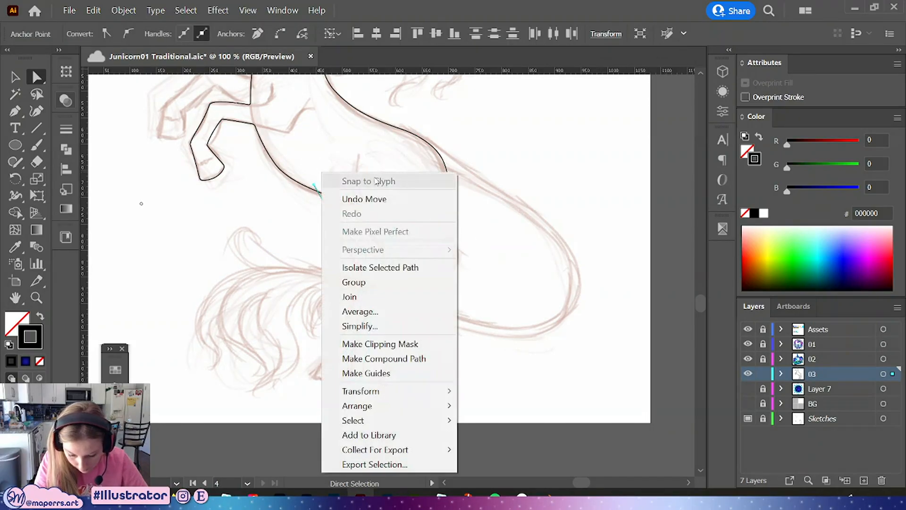
pyautogui.moveTo(377, 407)
pyautogui.click(500, 448)
pyautogui.click(556, 289)
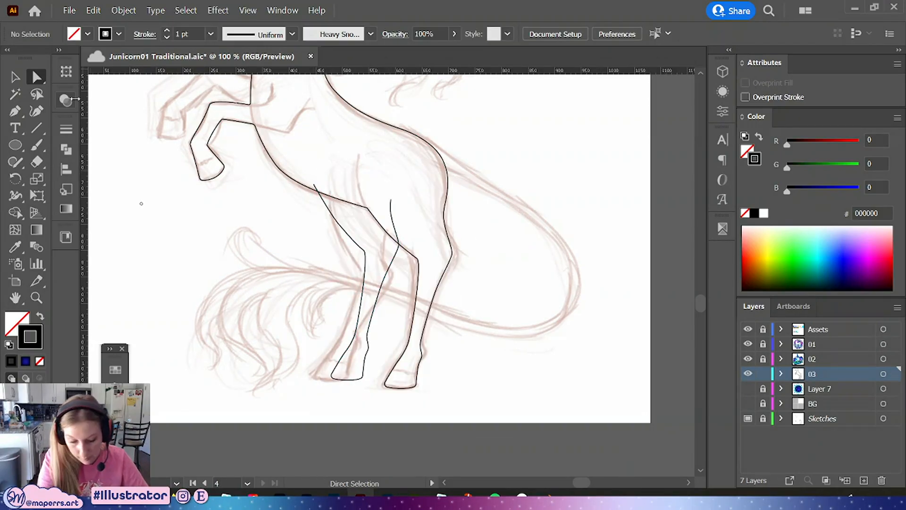
# Duplicate the front foreleg outline in place and rotate the copy upward to form the far foreleg
pyautogui.moveTo(490, 265); pyautogui.dragTo(483, 310)
pyautogui.moveTo(224, 222); pyautogui.dragTo(283, 277)
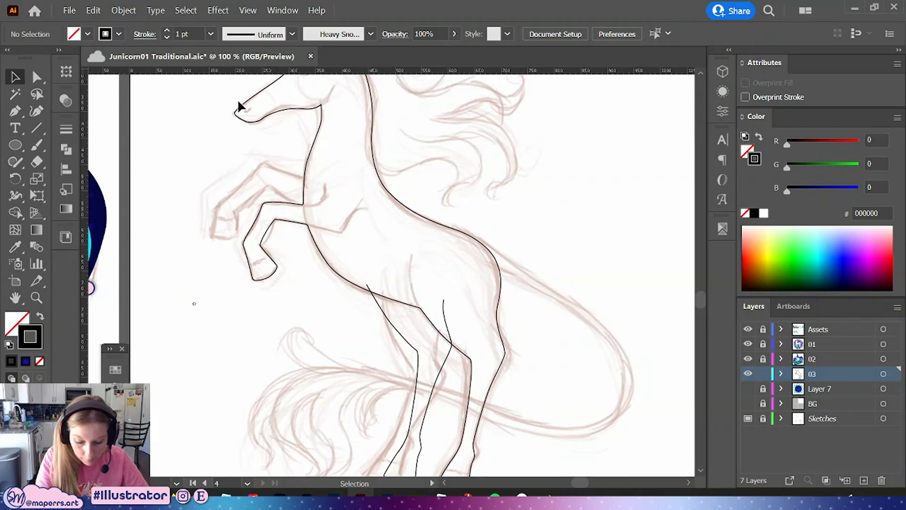
pyautogui.click(36, 74)
pyautogui.moveTo(203, 184); pyautogui.dragTo(293, 317)
pyautogui.hotkey('ctrl', 'c')
pyautogui.hotkey('ctrl', 'shift', 'v')
pyautogui.click(15, 76)
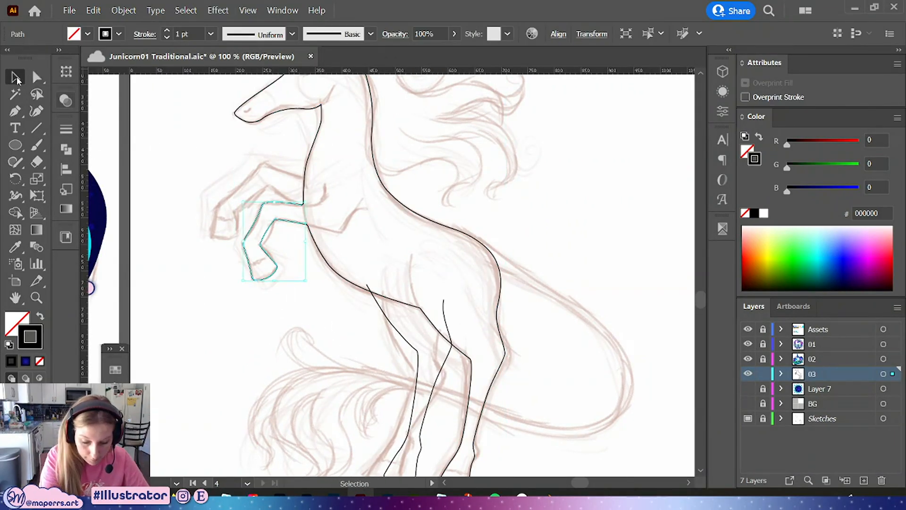
pyautogui.moveTo(311, 199)
pyautogui.mouseDown()
pyautogui.moveTo(299, 208)
pyautogui.moveTo(278, 174)
pyautogui.moveTo(304, 183)
pyautogui.mouseUp()
pyautogui.moveTo(252, 192); pyautogui.dragTo(247, 192)
pyautogui.hotkey('ctrl', '=')
pyautogui.hotkey('ctrl', '=')
pyautogui.moveTo(397, 182); pyautogui.dragTo(266, 189)
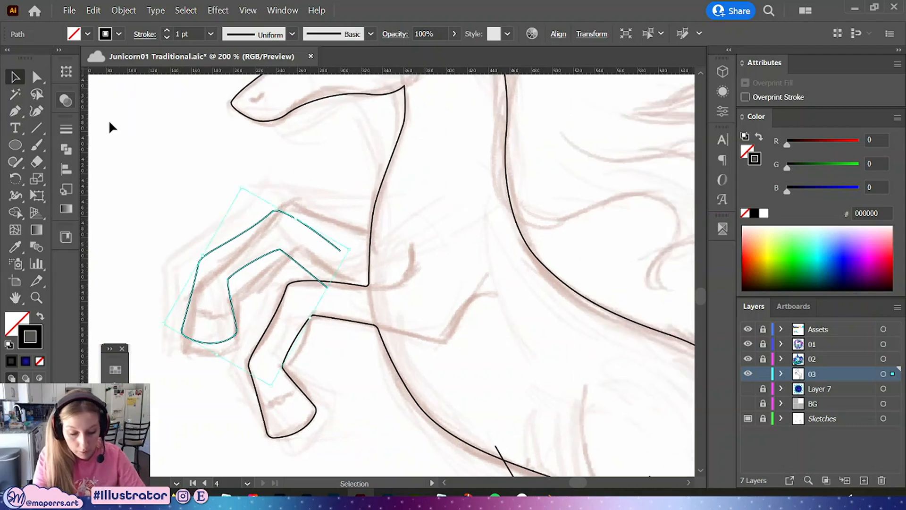
# Move the copied foreleg's two open end anchors against the chest and join them
pyautogui.press('a')
pyautogui.moveTo(342, 249); pyautogui.dragTo(378, 234)
pyautogui.moveTo(340, 285)
pyautogui.mouseDown()
pyautogui.moveTo(328, 289)
pyautogui.moveTo(381, 273)
pyautogui.moveTo(363, 289)
pyautogui.moveTo(345, 278)
pyautogui.mouseUp()
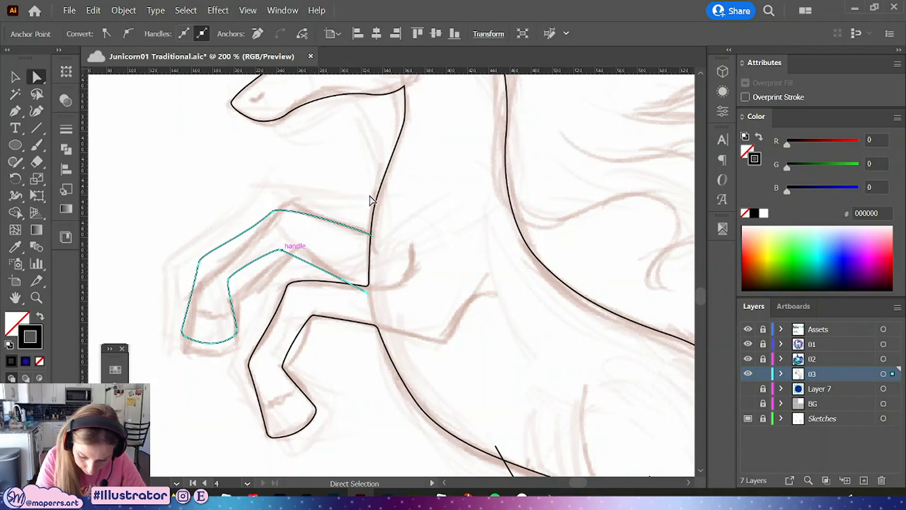
pyautogui.moveTo(372, 235); pyautogui.dragTo(377, 235)
pyautogui.keyDown('shift'); pyautogui.click(366, 291); pyautogui.keyUp('shift')
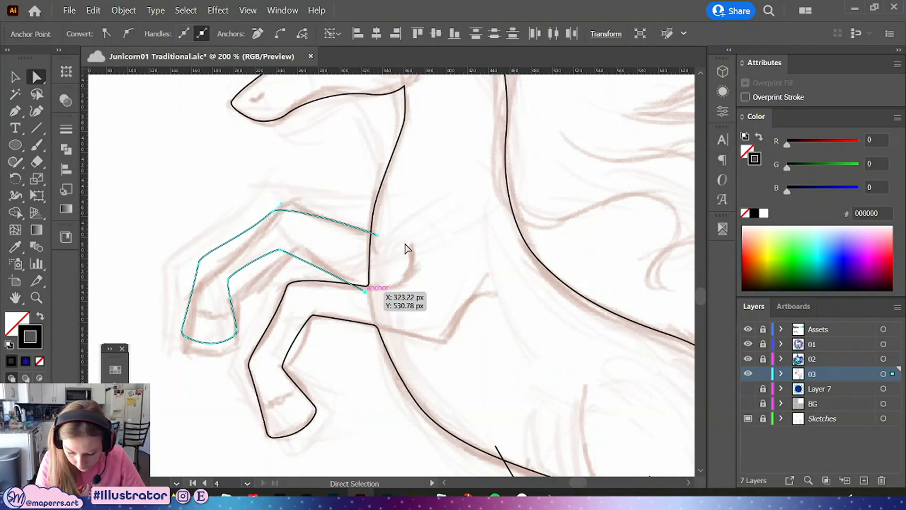
pyautogui.rightClick(404, 250)
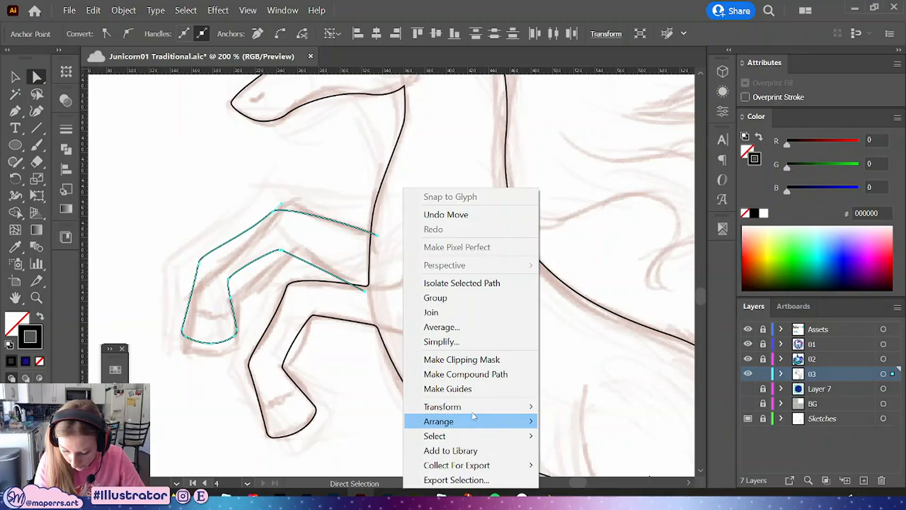
pyautogui.click(456, 311)
pyautogui.click(462, 292)
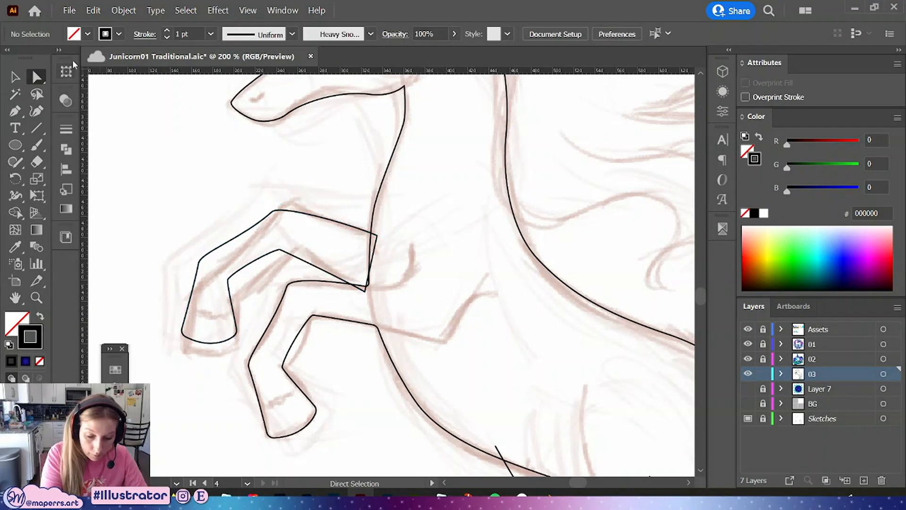
# Nudge the joined foreleg's top anchors slightly outward
pyautogui.click(364, 290)
pyautogui.moveTo(365, 290); pyautogui.dragTo(372, 292)
pyautogui.moveTo(377, 234); pyautogui.dragTo(382, 235)
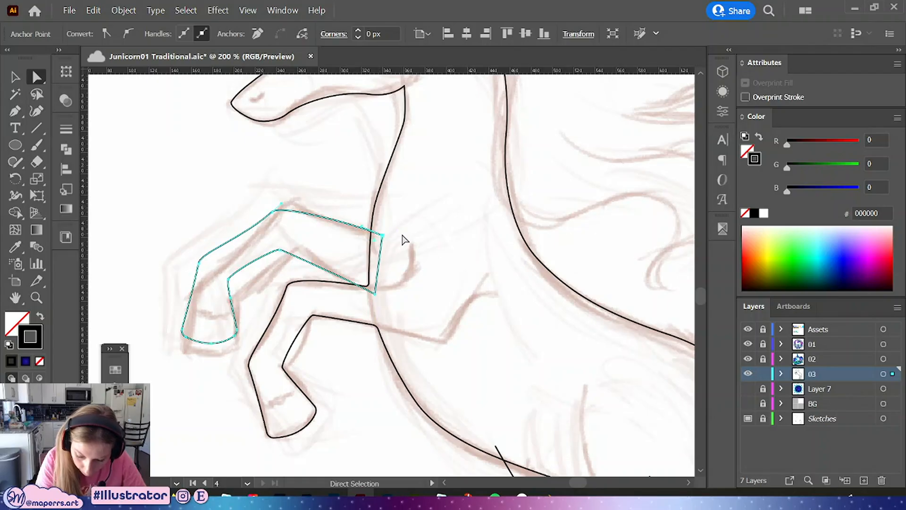
# Send the copied foreleg behind the body outline using Arrange
pyautogui.click(15, 77)
pyautogui.click(284, 155)
pyautogui.rightClick(305, 228)
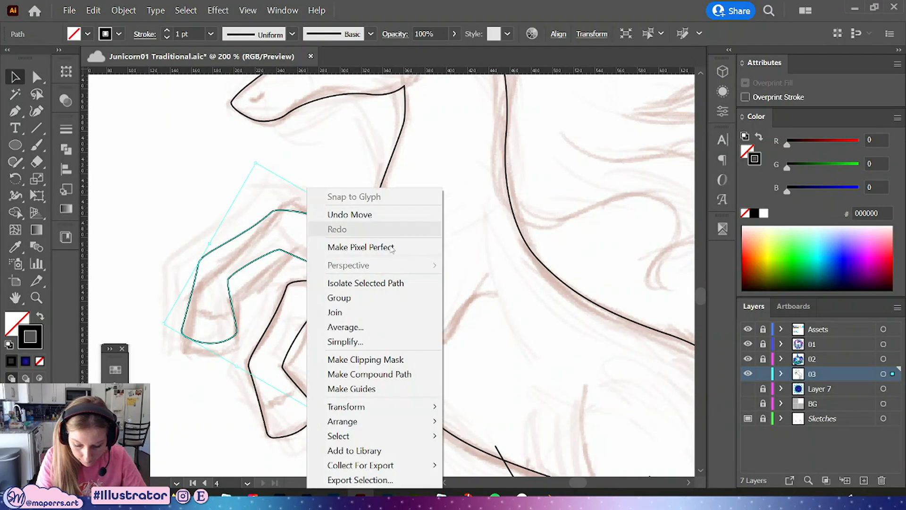
pyautogui.moveTo(354, 419)
pyautogui.click(476, 464)
pyautogui.click(440, 188)
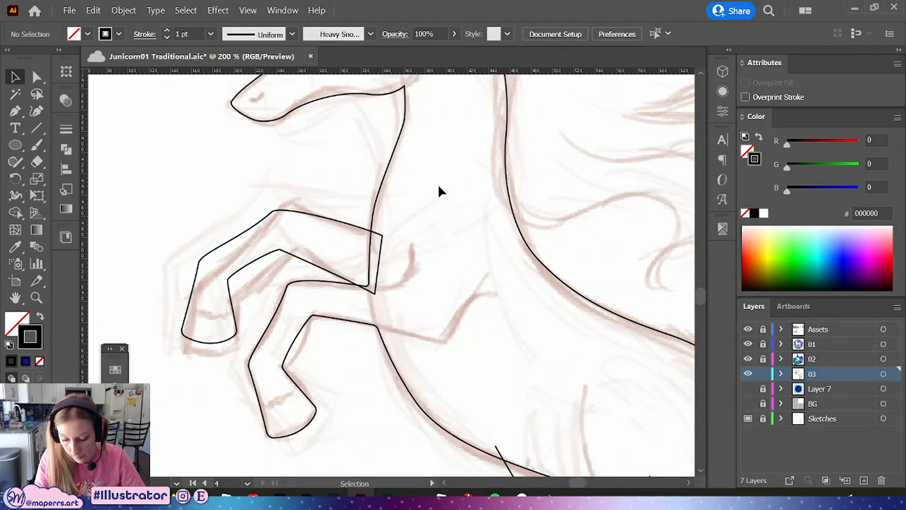
# Draw the tail with the Pen tool as an open curve from the rump, looping down and back to the left along the sketch
pyautogui.moveTo(580, 140); pyautogui.dragTo(514, 224)
pyautogui.hotkey('ctrl', '-')
pyautogui.hotkey('ctrl', '-')
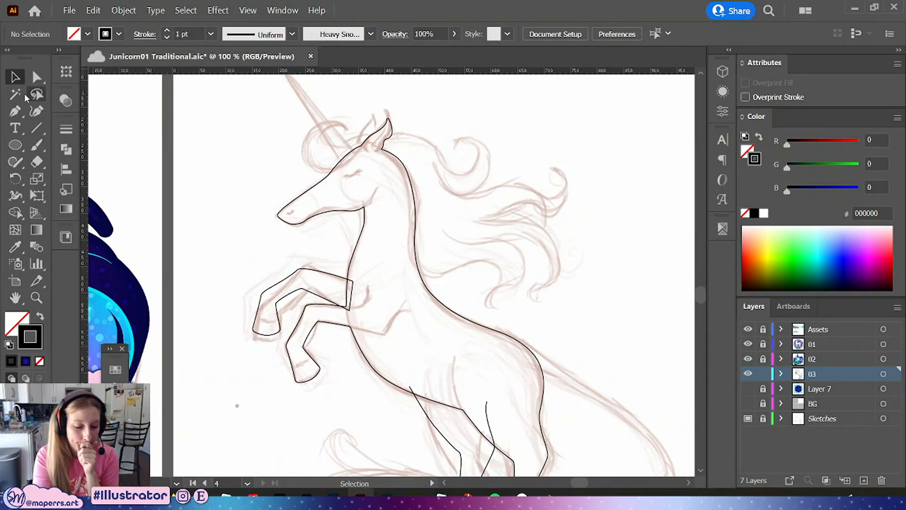
pyautogui.press('p')
pyautogui.moveTo(564, 344); pyautogui.dragTo(465, 149)
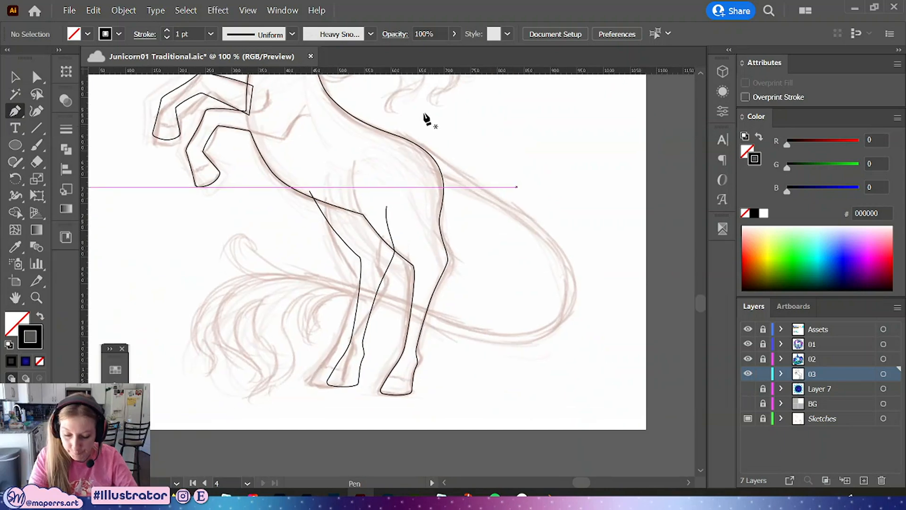
pyautogui.click(427, 151)
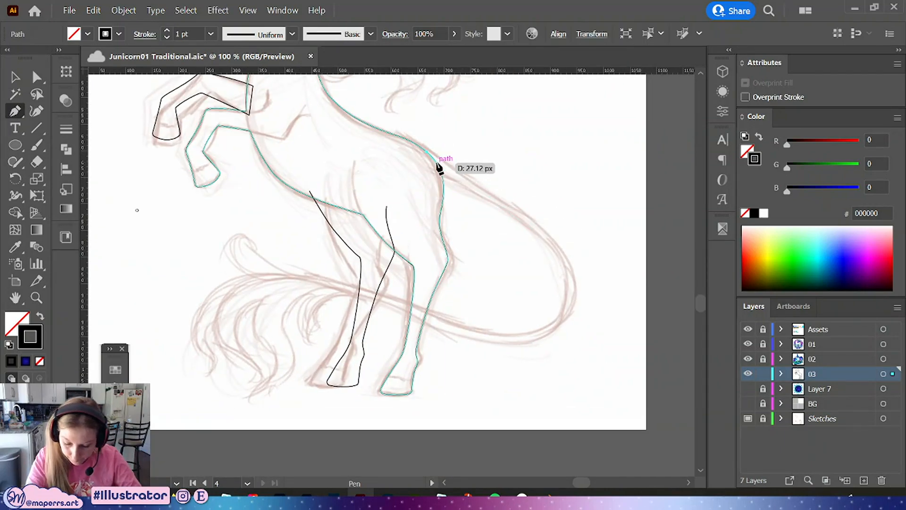
pyautogui.hotkey('ctrl', 'z')
pyautogui.click(429, 158)
pyautogui.click(503, 207)
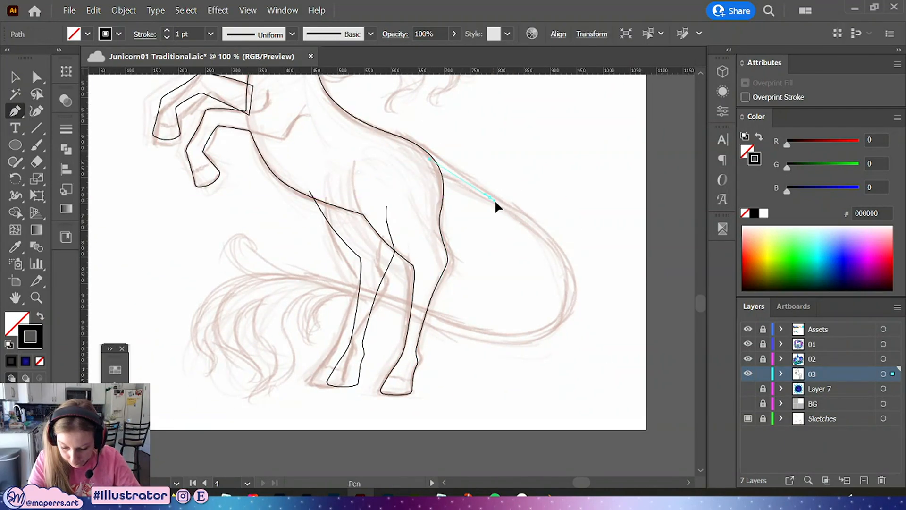
pyautogui.press('ctrl')
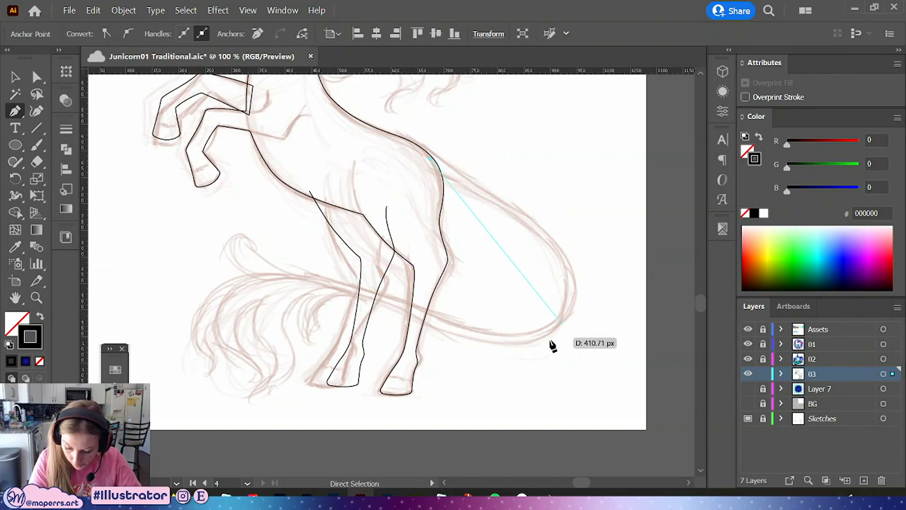
pyautogui.moveTo(542, 333); pyautogui.dragTo(421, 389)
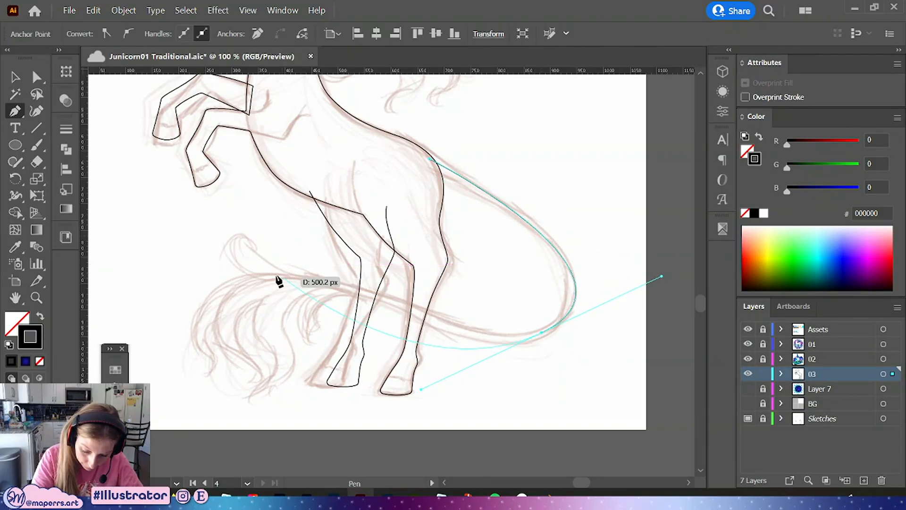
pyautogui.moveTo(301, 276); pyautogui.dragTo(249, 268)
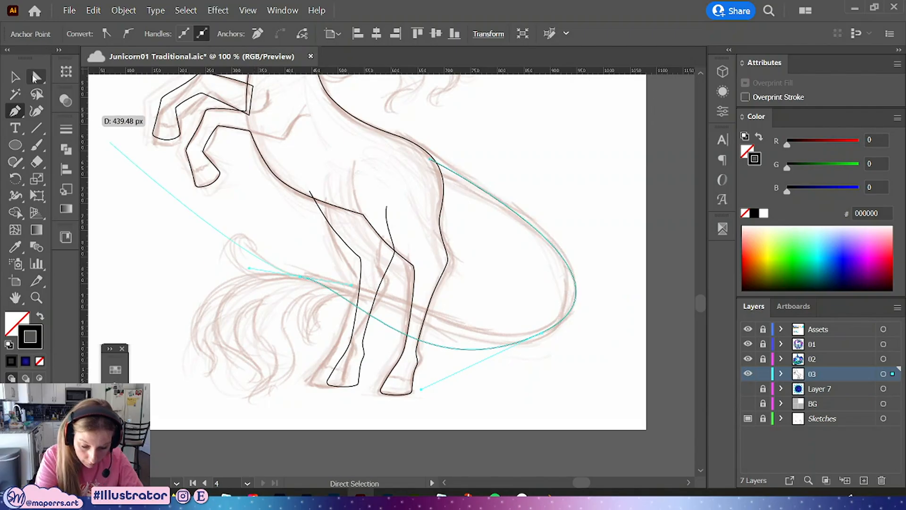
# Adjust the tail curve's handles and lower anchor with Direct Selection to follow the sketched loop
pyautogui.click(35, 77)
pyautogui.moveTo(421, 389); pyautogui.dragTo(452, 344)
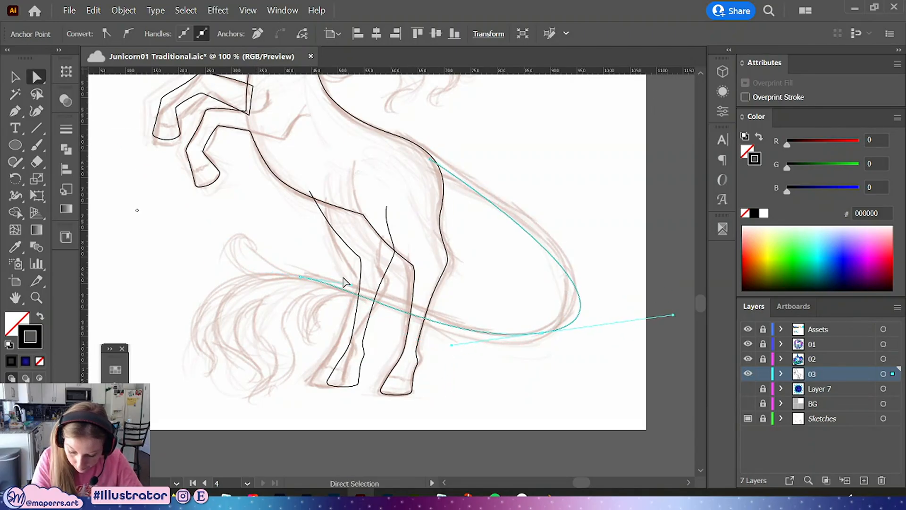
pyautogui.moveTo(345, 282); pyautogui.dragTo(392, 285)
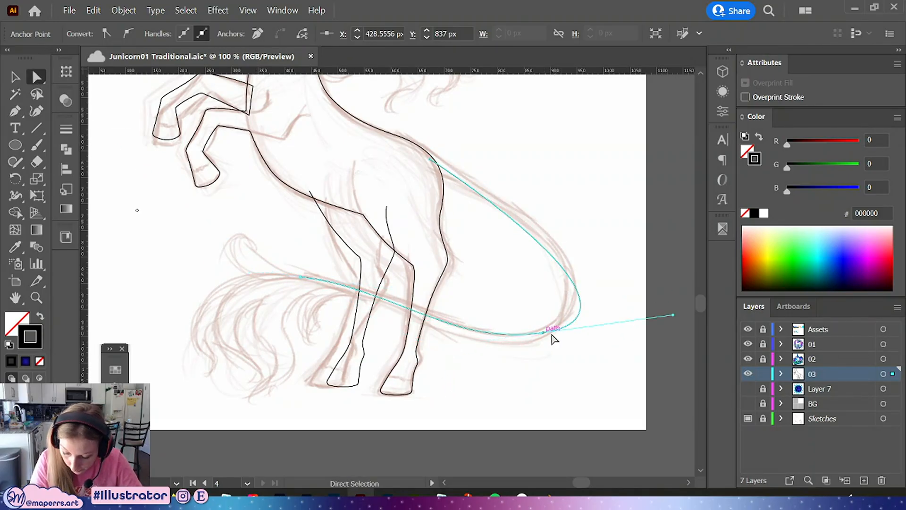
pyautogui.moveTo(673, 315); pyautogui.dragTo(650, 301)
pyautogui.moveTo(543, 332); pyautogui.dragTo(546, 329)
# Convert the tail's top anchor to smooth and refine its handles so the curve hugs the sketch
pyautogui.click(429, 159)
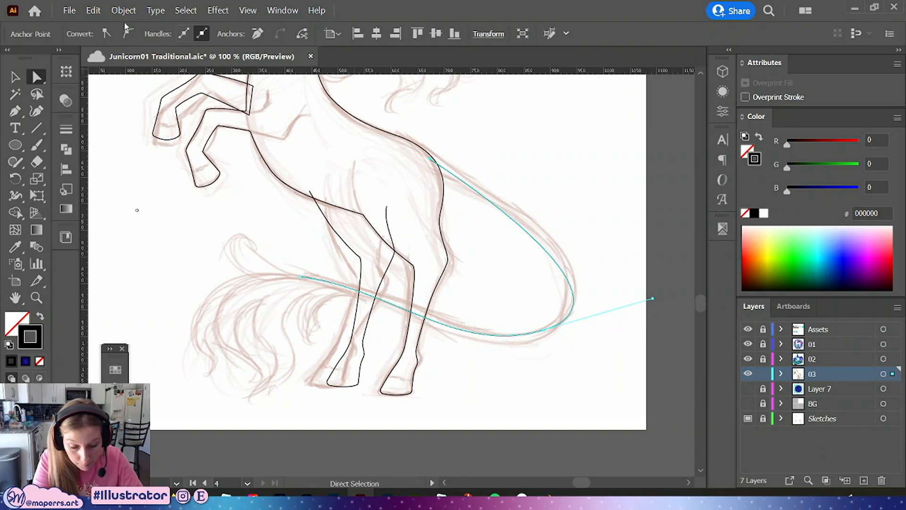
pyautogui.click(129, 33)
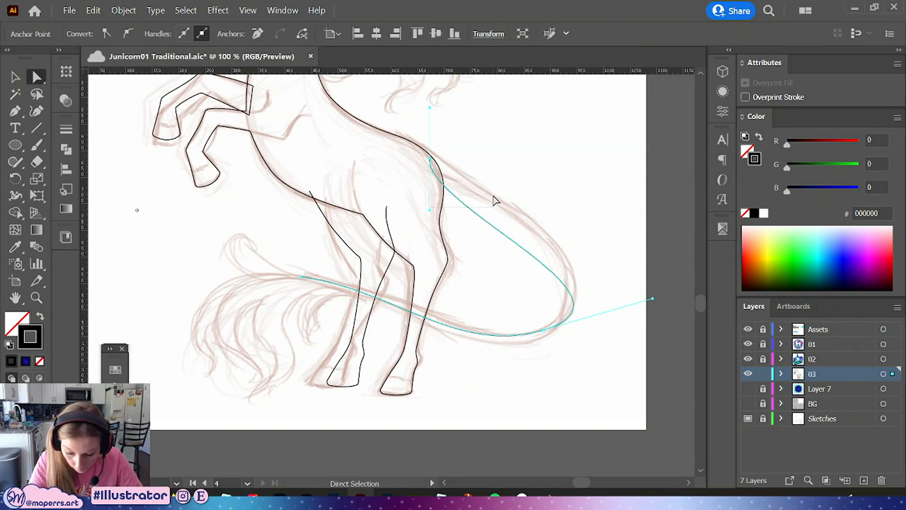
pyautogui.click(430, 159)
pyautogui.moveTo(429, 210); pyautogui.dragTo(507, 208)
pyautogui.moveTo(653, 299); pyautogui.dragTo(630, 292)
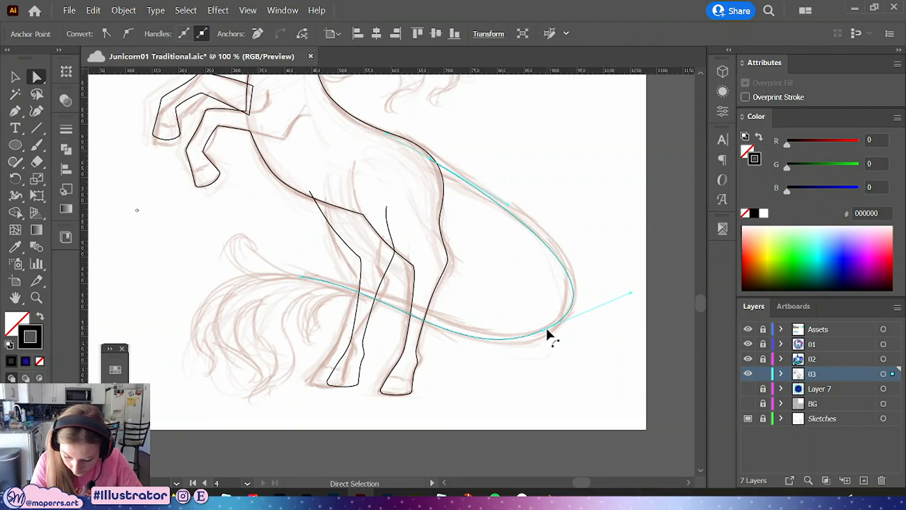
pyautogui.moveTo(544, 330); pyautogui.dragTo(549, 329)
pyautogui.moveTo(465, 364); pyautogui.dragTo(483, 363)
pyautogui.moveTo(631, 284); pyautogui.dragTo(645, 289)
pyautogui.moveTo(547, 332); pyautogui.dragTo(538, 333)
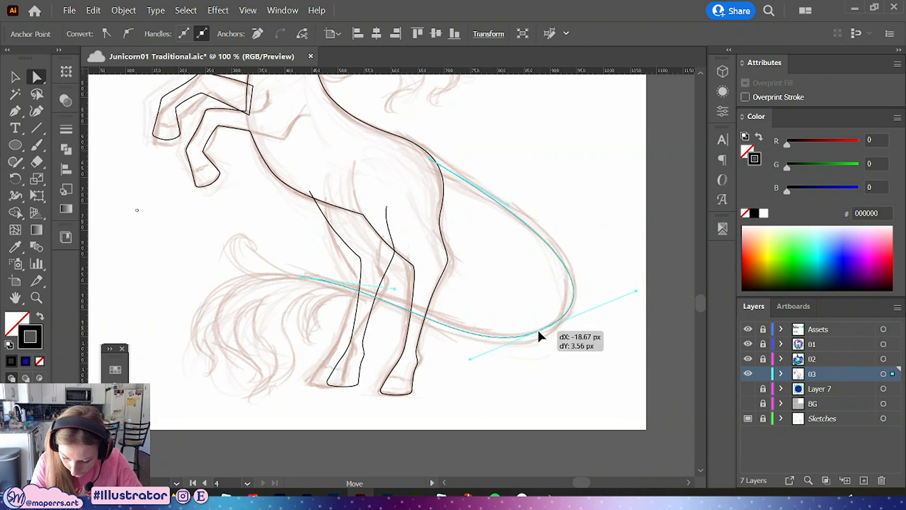
pyautogui.click(506, 376)
# Select the tail path and raise its stroke weight to 15 pt
pyautogui.scroll(2, 484, 337)
pyautogui.press('v')
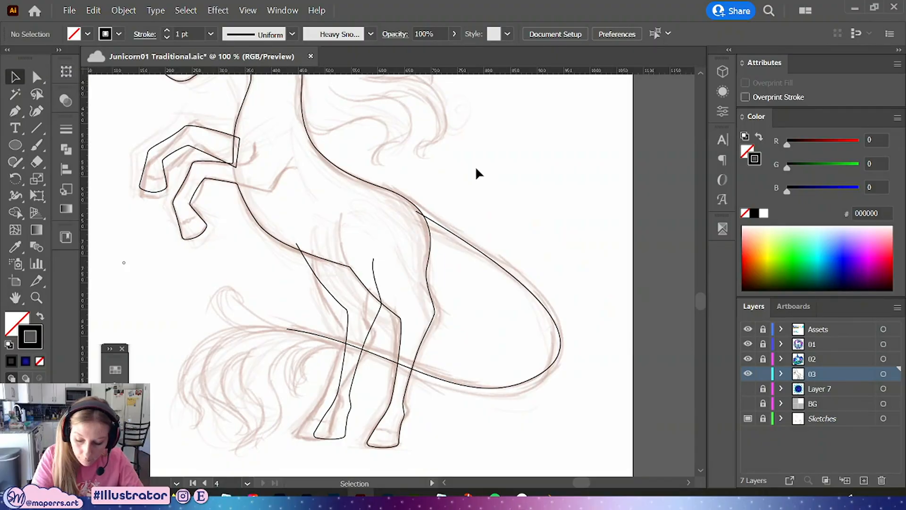
pyautogui.click(535, 264)
pyautogui.click(209, 35)
pyautogui.click(228, 111)
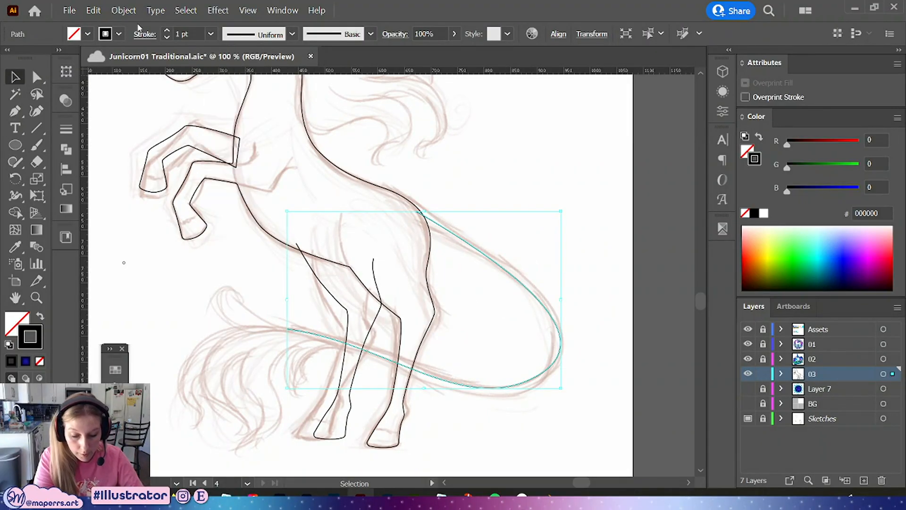
pyautogui.press('Up')
pyautogui.press('Up')
pyautogui.press('Up')
pyautogui.press('Up')
pyautogui.press('Up')
pyautogui.press('Up')
pyautogui.press('Up')
pyautogui.press('Up')
pyautogui.press('Up')
pyautogui.press('Up')
pyautogui.press('Up')
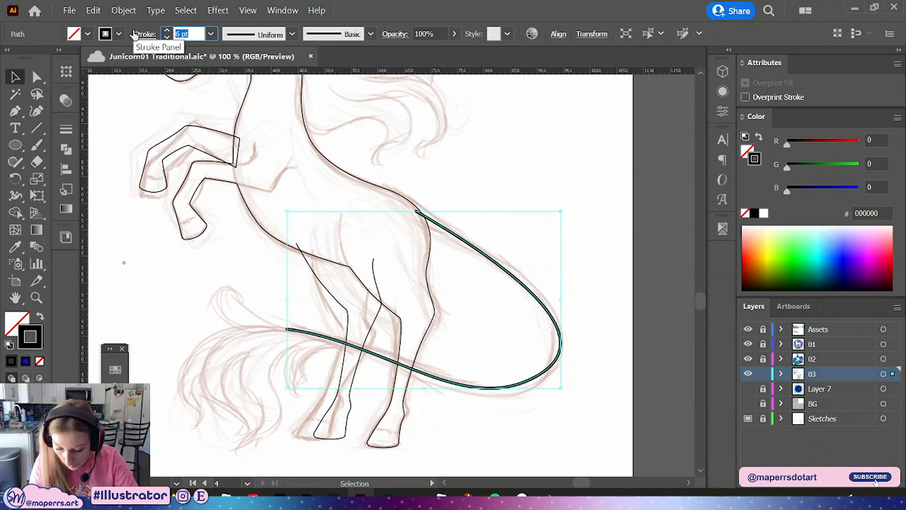
pyautogui.press('Up')
pyautogui.press('Up')
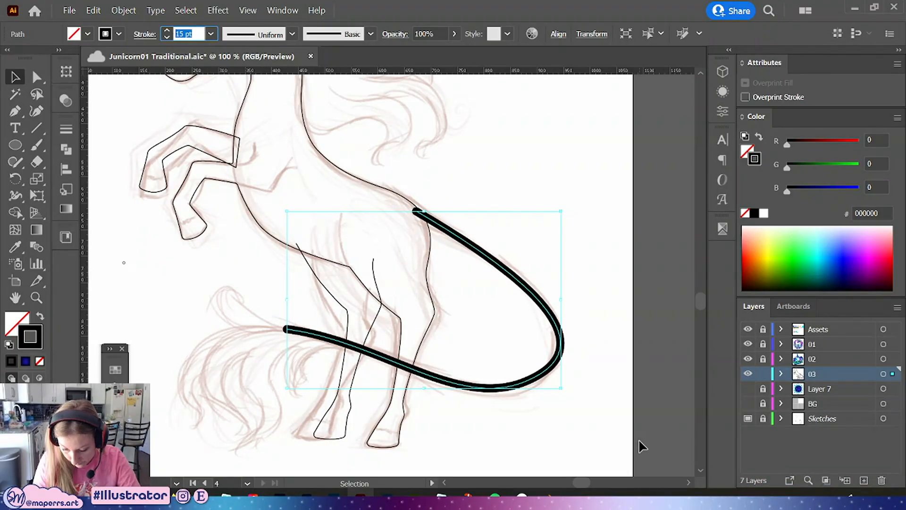
# Expand the tail stroke into a shape and swap its fill and stroke to show it as an outline
pyautogui.click(123, 10)
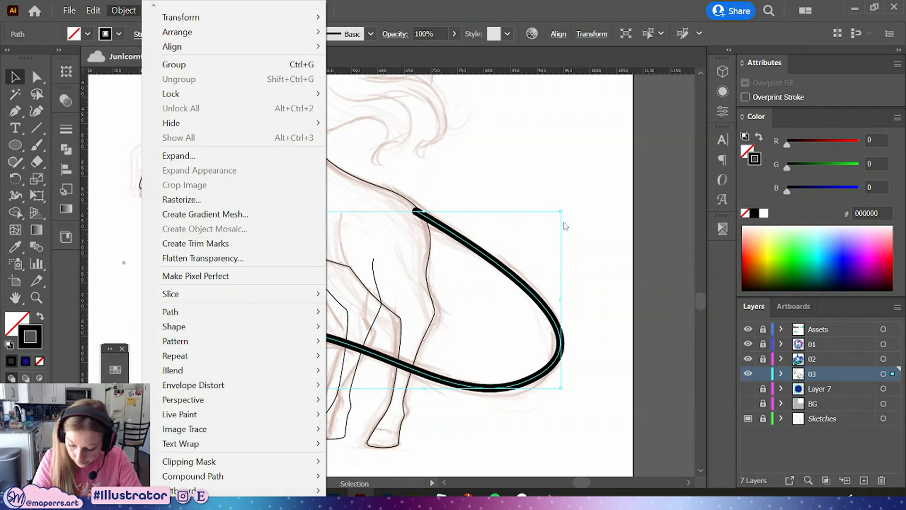
pyautogui.click(203, 155)
pyautogui.click(420, 329)
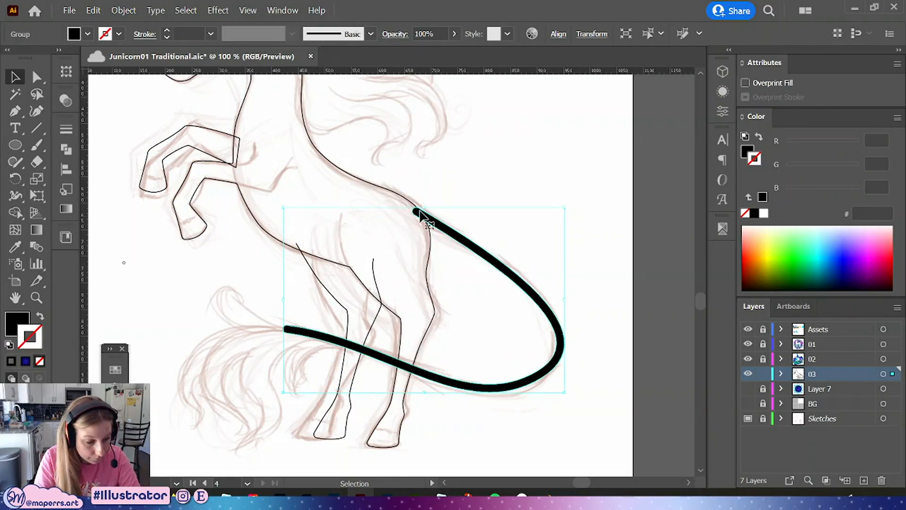
pyautogui.hotkey('shift', 'x')
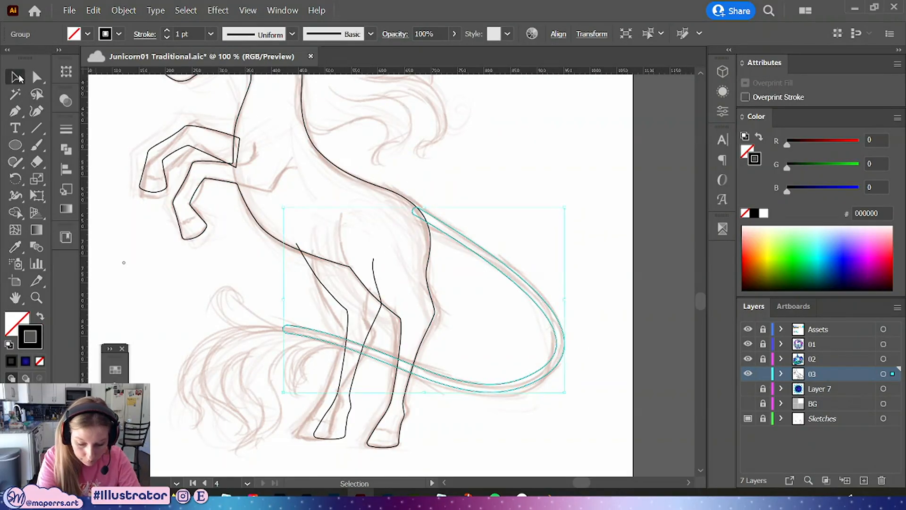
pyautogui.click(526, 224)
# Zoom in on where the tail meets the rump, select the tail outline, and save the document
pyautogui.hotkey('ctrl', '=')
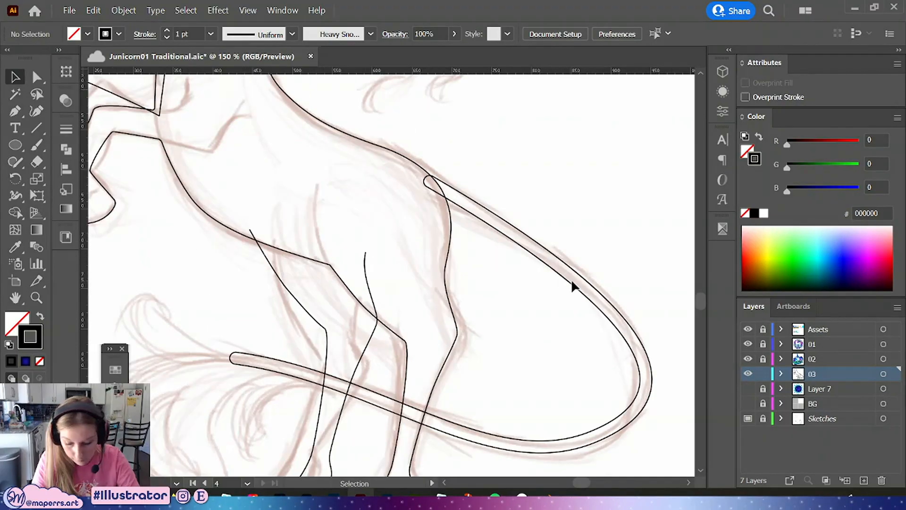
pyautogui.moveTo(572, 284); pyautogui.dragTo(486, 305)
pyautogui.hotkey('ctrl', '=')
pyautogui.moveTo(460, 210); pyautogui.dragTo(449, 237)
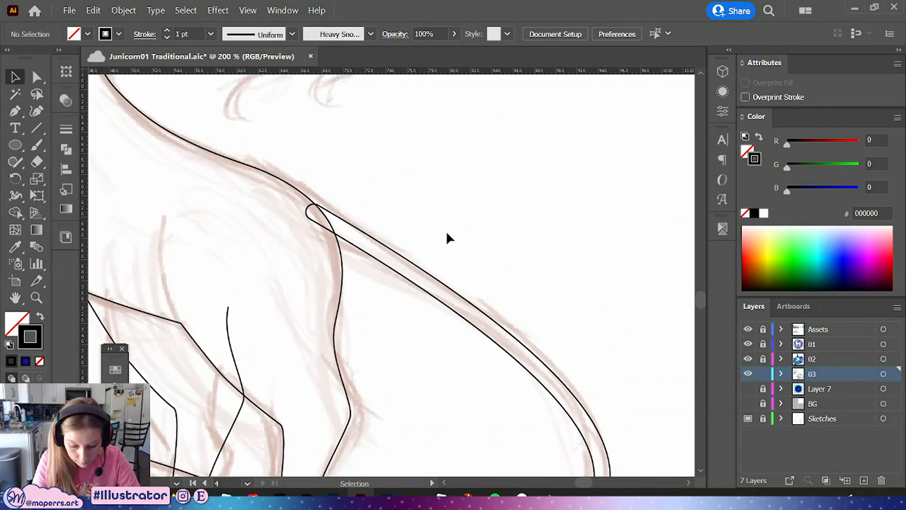
pyautogui.press('a')
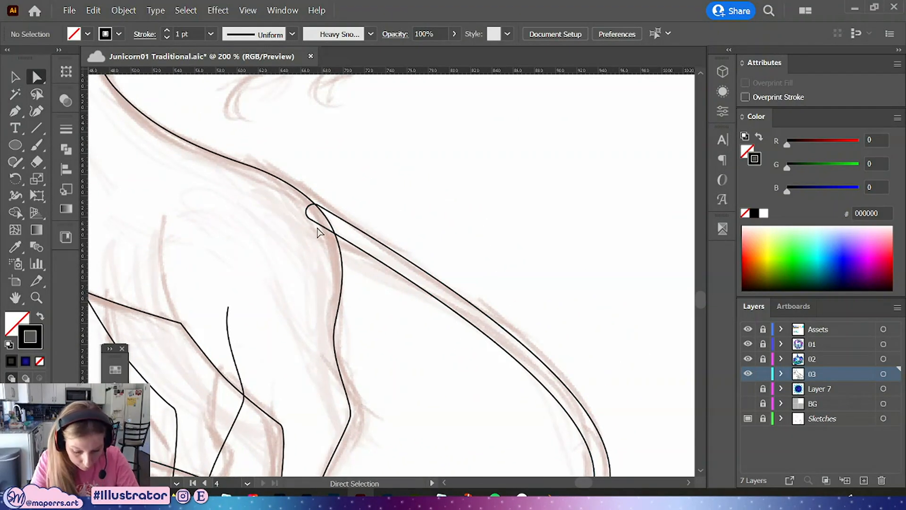
pyautogui.click(318, 231)
pyautogui.hotkey('ctrl', '=')
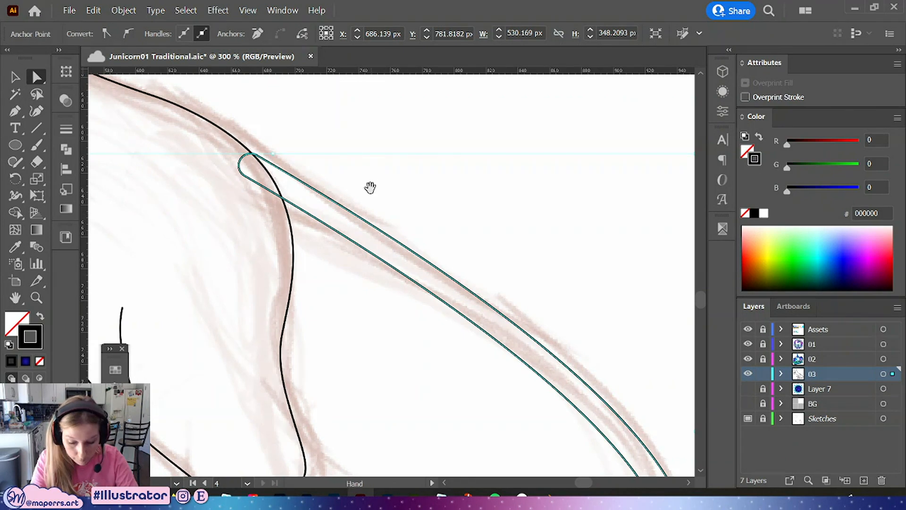
pyautogui.moveTo(373, 177); pyautogui.dragTo(371, 187)
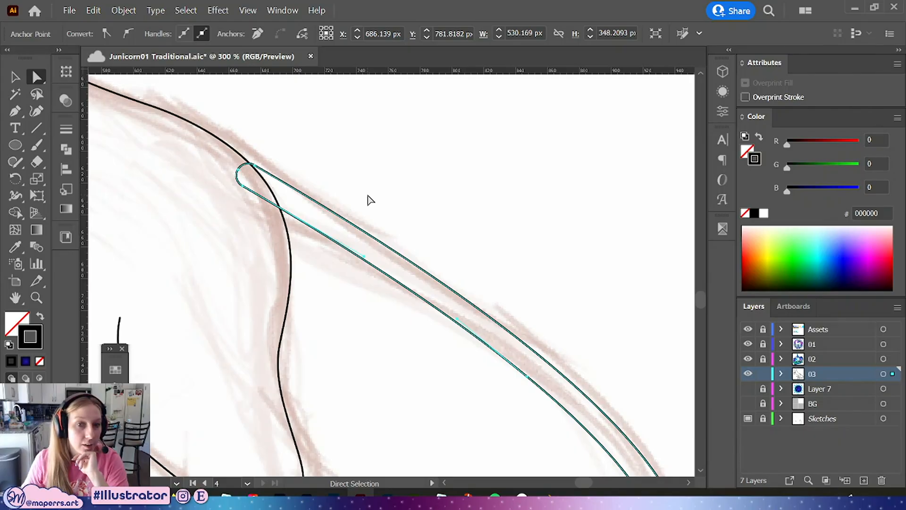
pyautogui.hotkey('ctrl', 's')
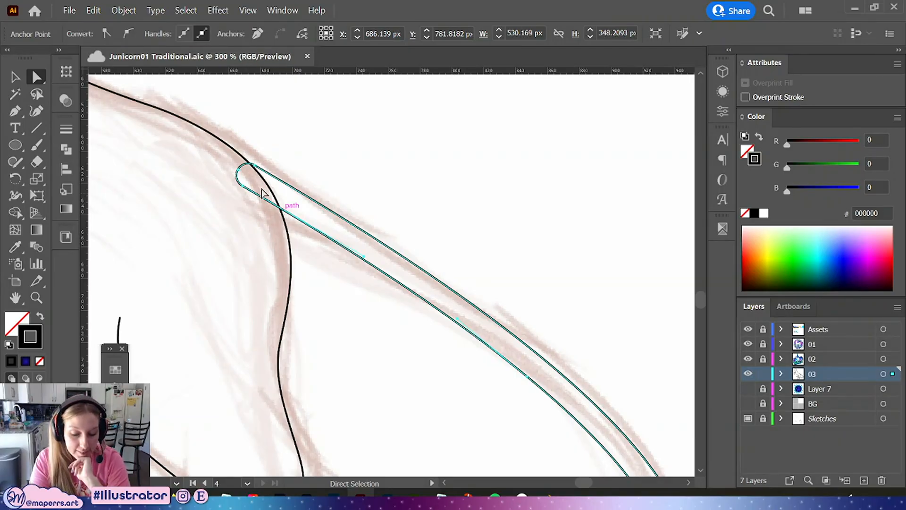
# Remove the rounded tip anchor at the tail base, add an anchor on the lower edge, and curve the base into the rump
pyautogui.click(15, 112)
pyautogui.click(239, 174)
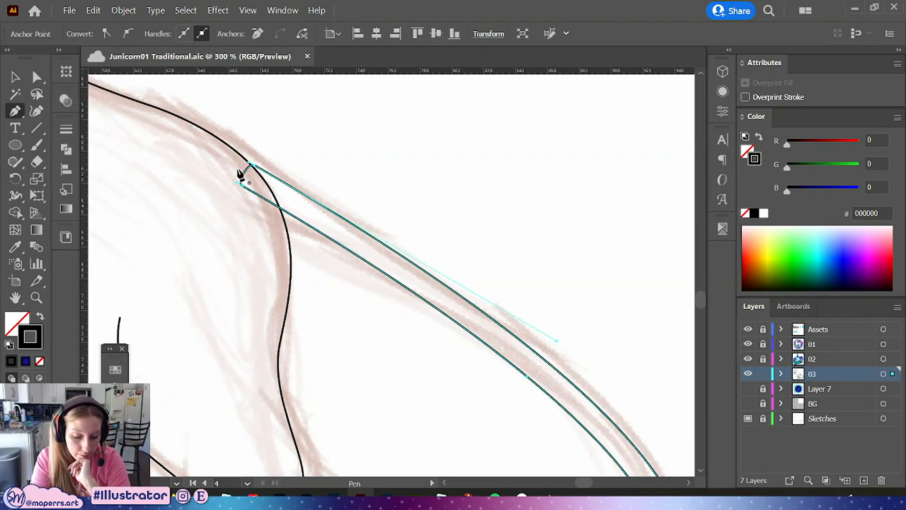
pyautogui.click(285, 214)
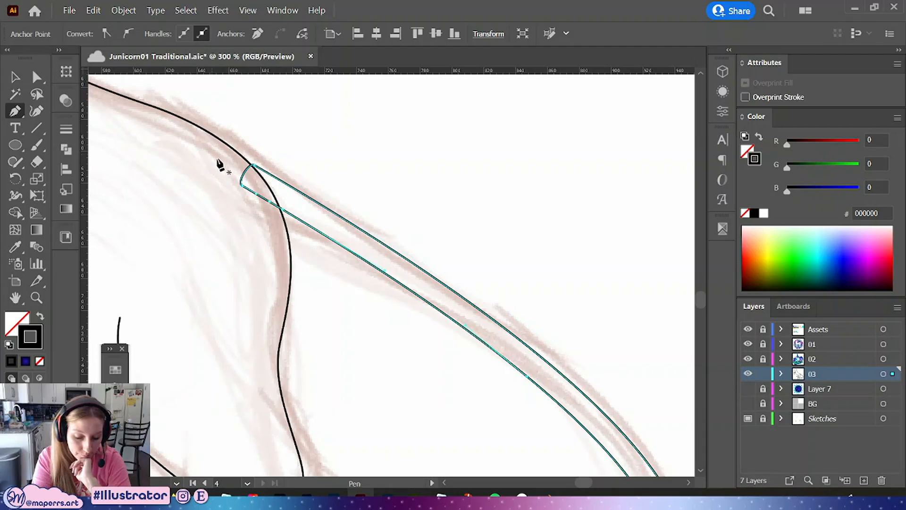
pyautogui.click(32, 76)
pyautogui.moveTo(285, 212); pyautogui.dragTo(281, 250)
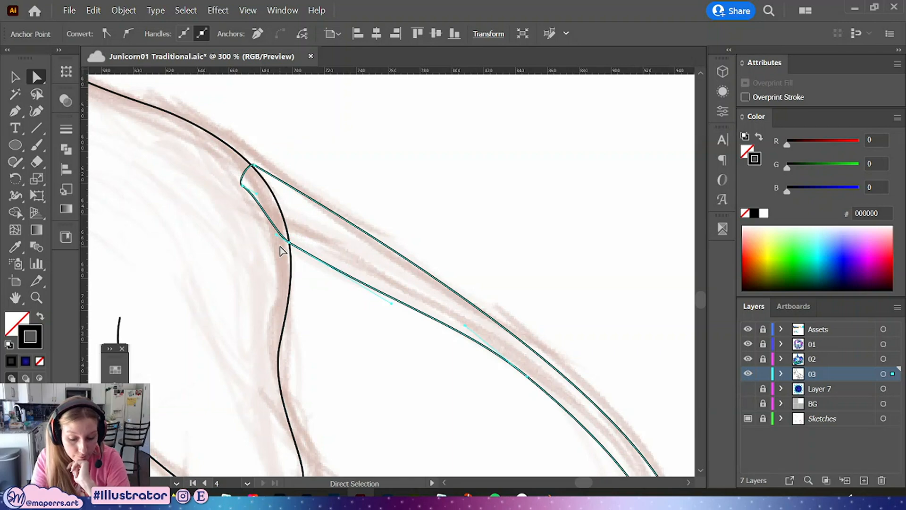
pyautogui.moveTo(265, 202); pyautogui.dragTo(224, 220)
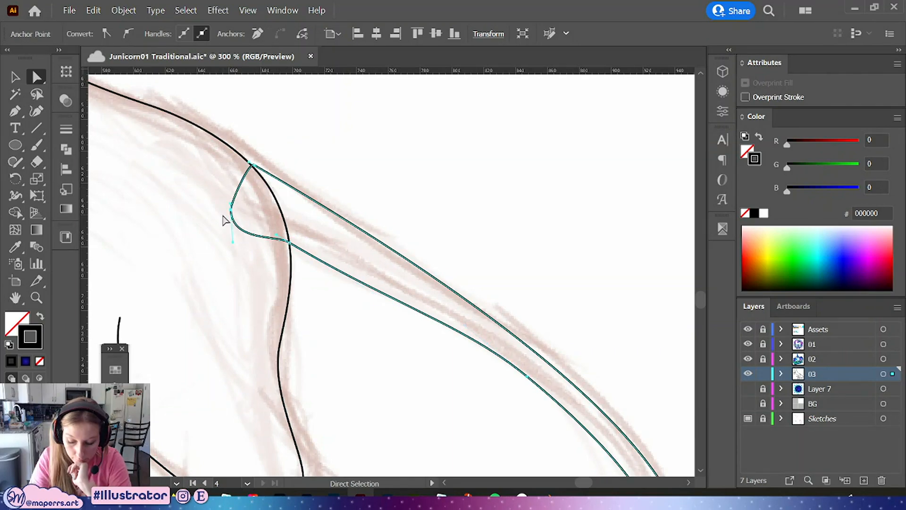
pyautogui.click(504, 250)
# Nudge the tail base's top and lower anchors so the tail tucks against the body outline
pyautogui.moveTo(258, 167); pyautogui.dragTo(240, 157)
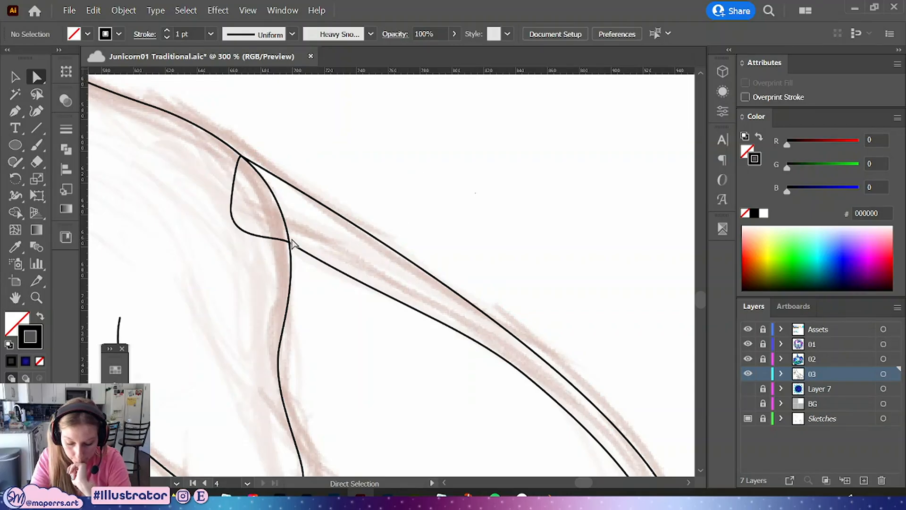
pyautogui.moveTo(289, 243); pyautogui.dragTo(290, 247)
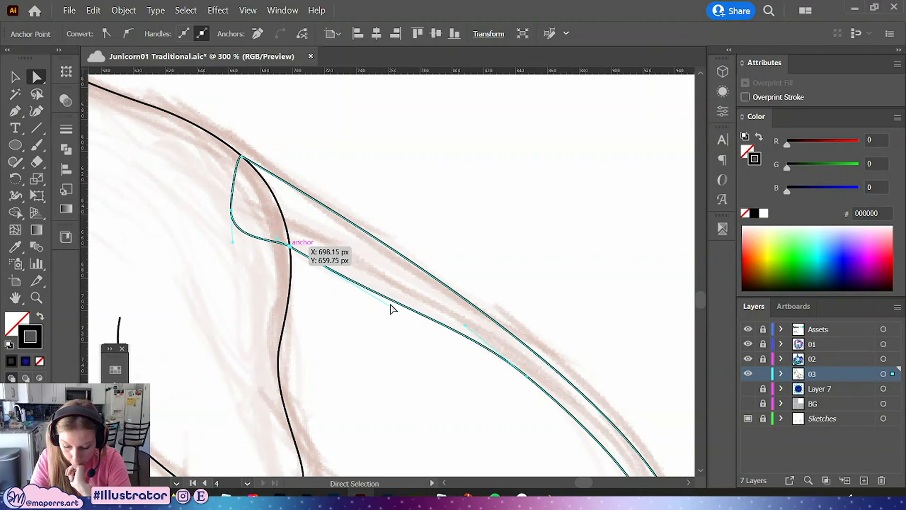
pyautogui.click(290, 245)
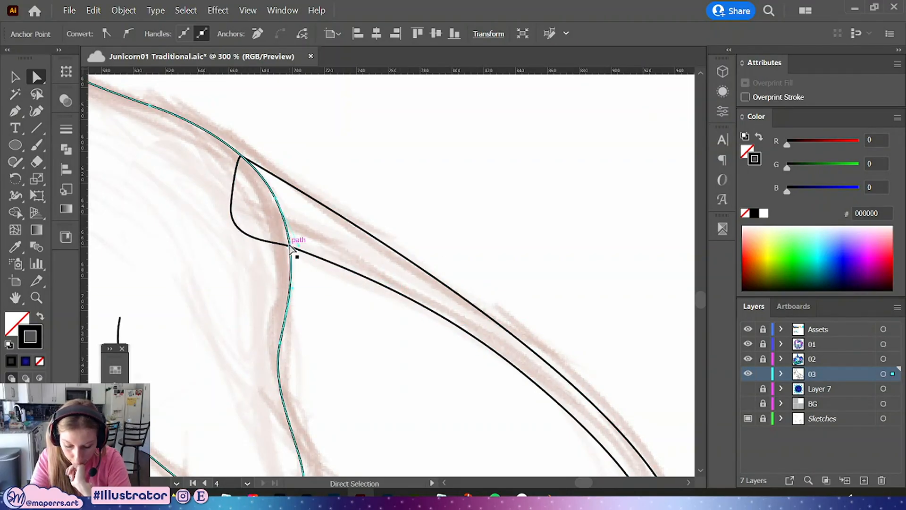
pyautogui.keyDown('ctrl'); pyautogui.click(316, 259); pyautogui.keyUp('ctrl')
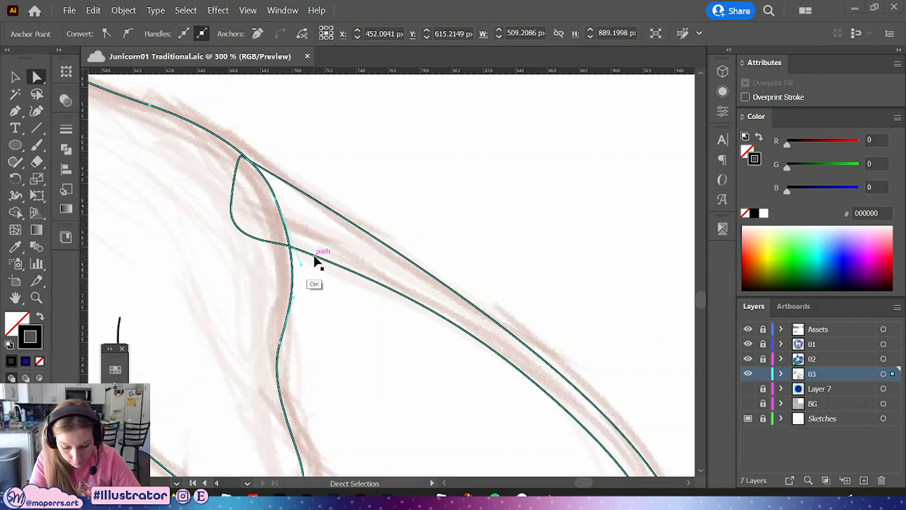
pyautogui.click(372, 217)
pyautogui.click(304, 257)
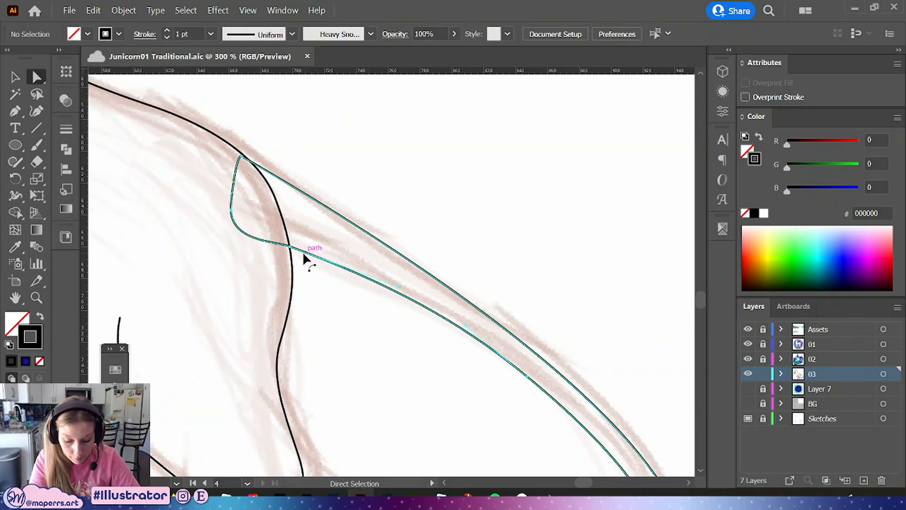
# Drag the tail base's lower anchor down slightly so the tail's lower edge curves into the rump
pyautogui.moveTo(290, 246); pyautogui.dragTo(291, 256)
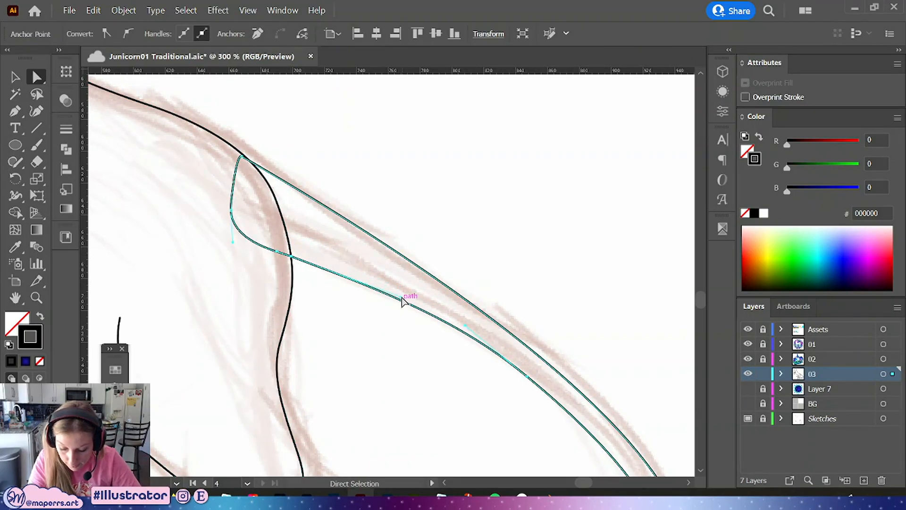
pyautogui.click(366, 283)
pyautogui.click(296, 256)
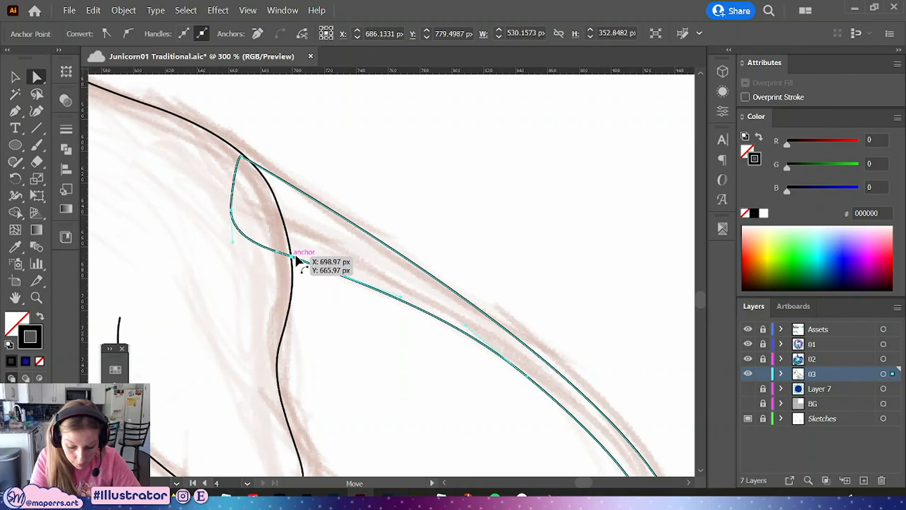
pyautogui.click(470, 242)
# Try to merge the tail outline with the body outline using the Shape Builder
pyautogui.hotkey('ctrl', '-')
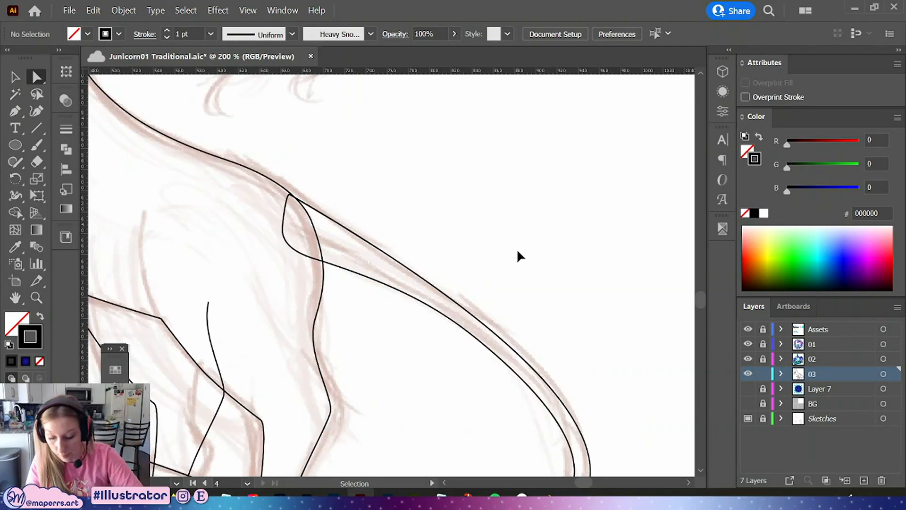
pyautogui.hotkey('ctrl', '-')
pyautogui.hotkey('ctrl', '-')
pyautogui.hotkey('ctrl', '-')
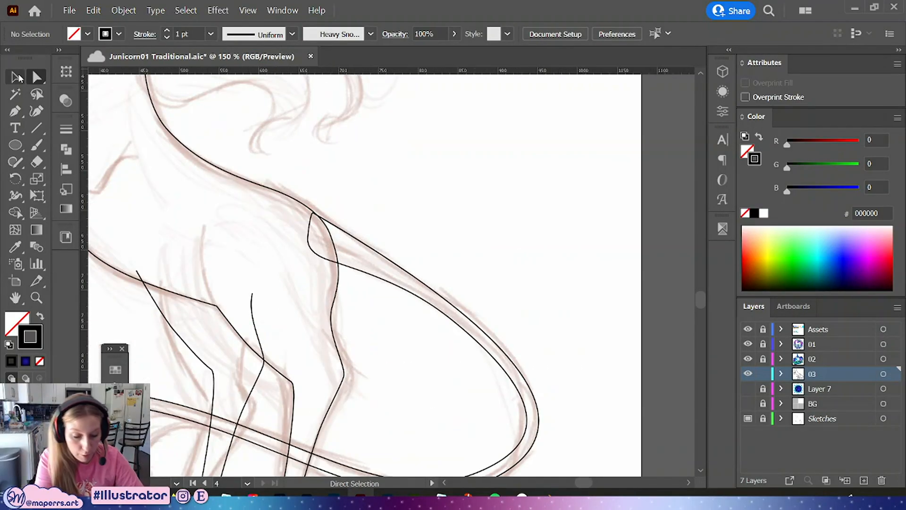
pyautogui.click(19, 78)
pyautogui.moveTo(375, 232); pyautogui.dragTo(386, 280)
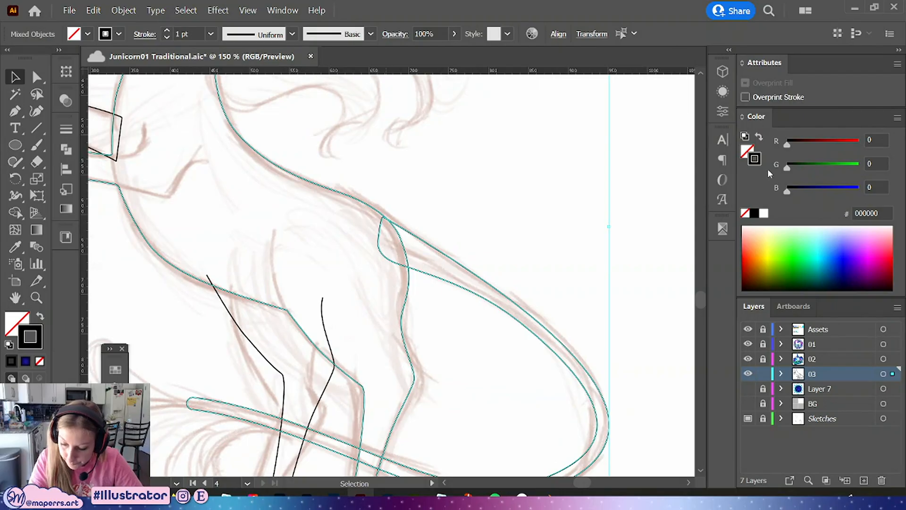
pyautogui.click(433, 230)
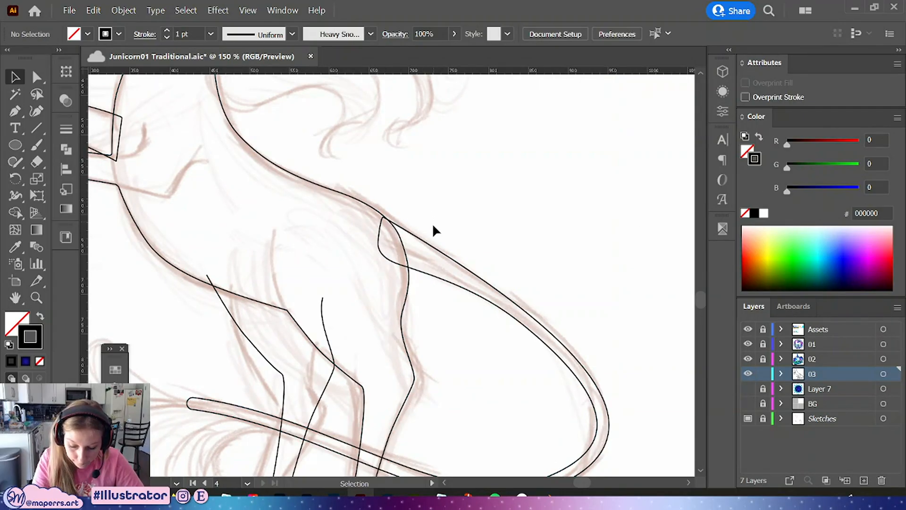
pyautogui.click(410, 283)
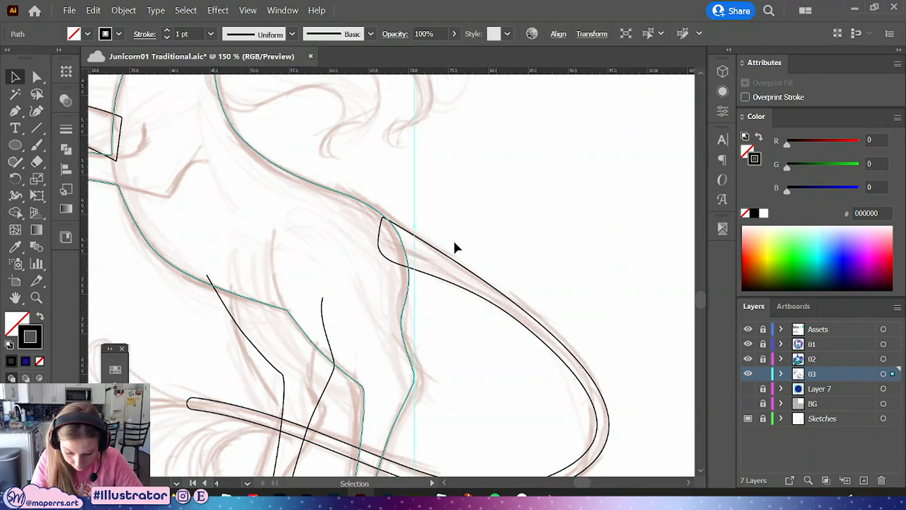
pyautogui.keyDown('shift'); pyautogui.click(397, 257); pyautogui.keyUp('shift')
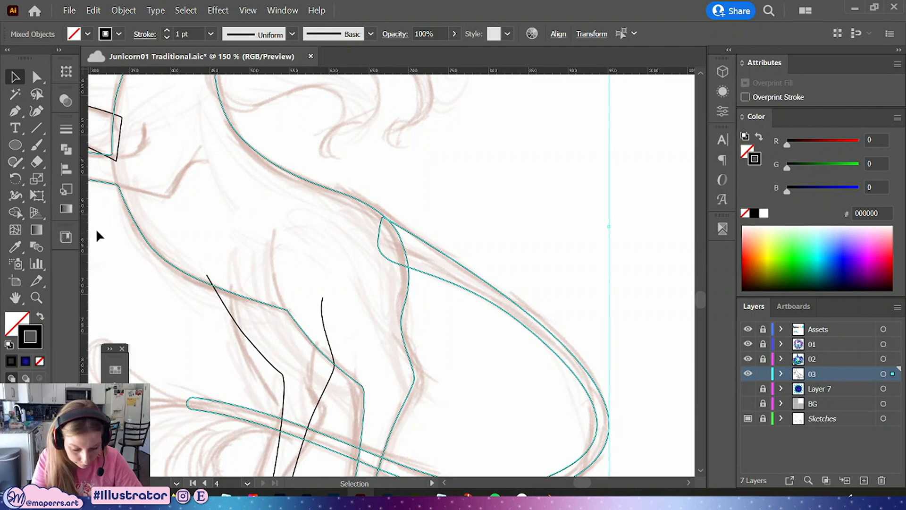
pyautogui.click(16, 212)
pyautogui.click(387, 235)
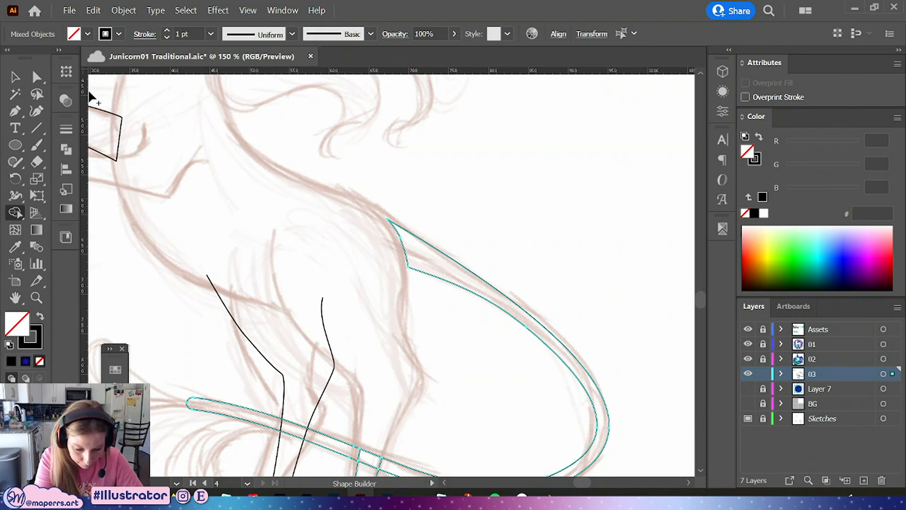
pyautogui.click(13, 77)
pyautogui.hotkey('ctrl', 'z')
pyautogui.click(518, 203)
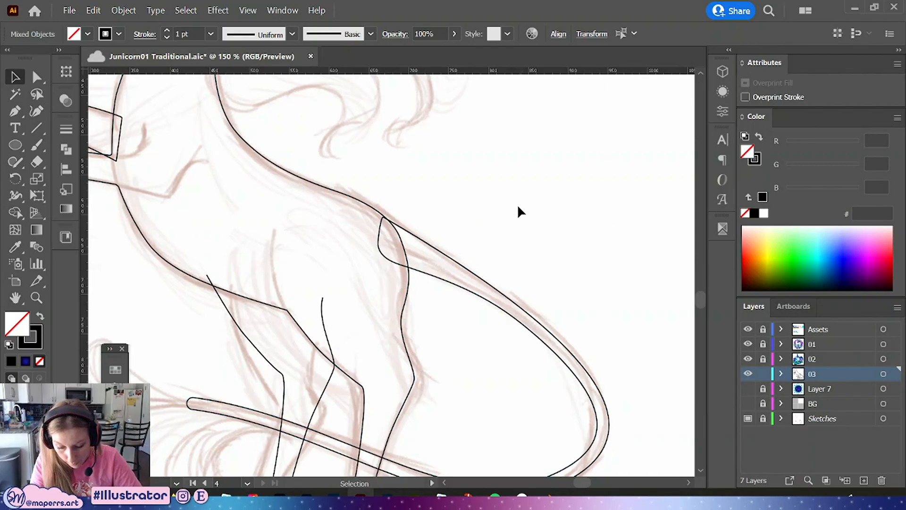
# Fill the selected body and tail outlines with white and merge the small overlap at the tail base into the tail with Shape Builder
pyautogui.moveTo(346, 221); pyautogui.dragTo(443, 269)
pyautogui.click(763, 214)
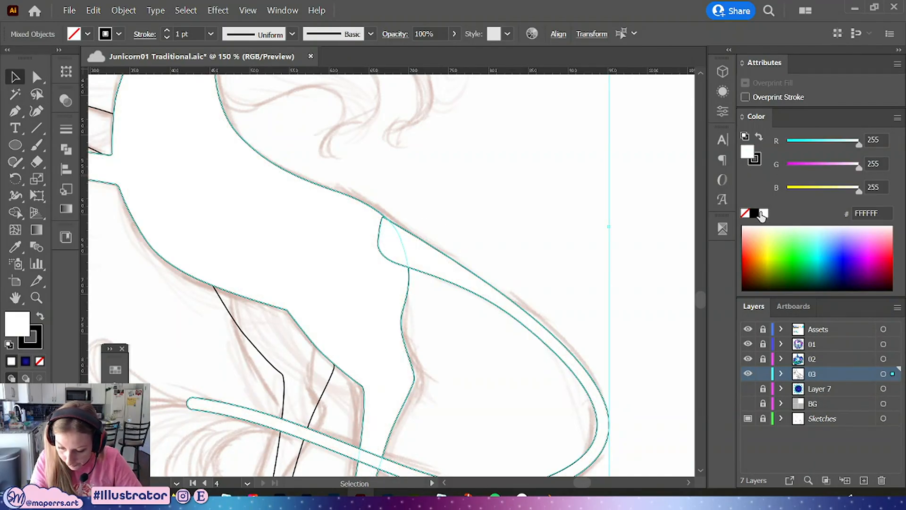
pyautogui.moveTo(445, 206); pyautogui.dragTo(380, 290)
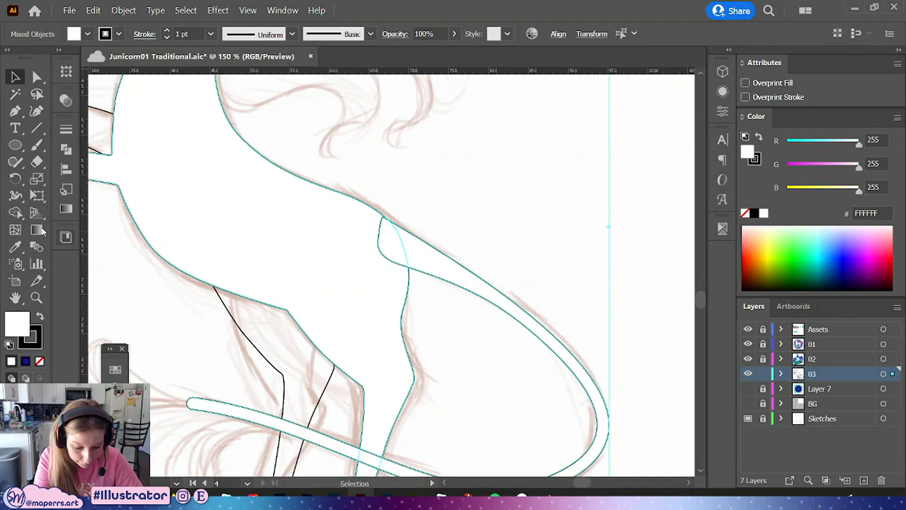
pyautogui.click(16, 213)
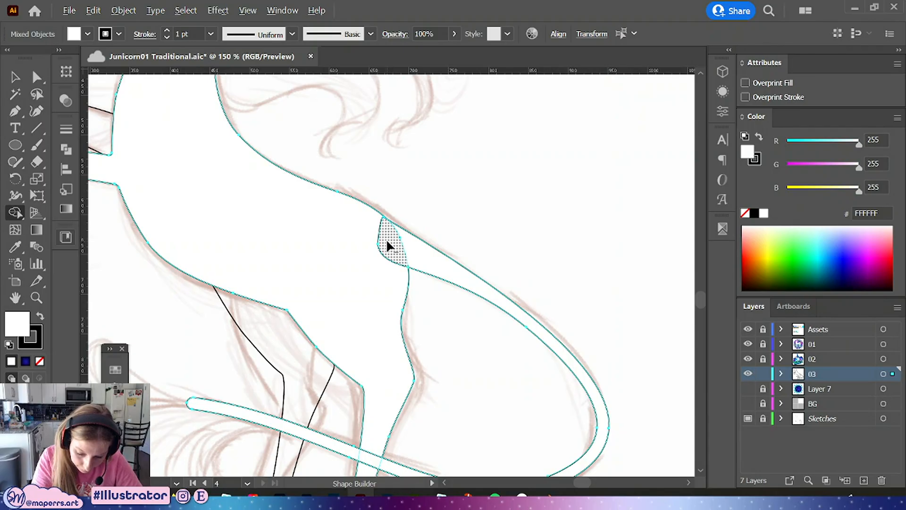
pyautogui.moveTo(386, 239); pyautogui.dragTo(439, 260)
# Cut the body outline and paste it in front so it sits above the tail
pyautogui.click(15, 77)
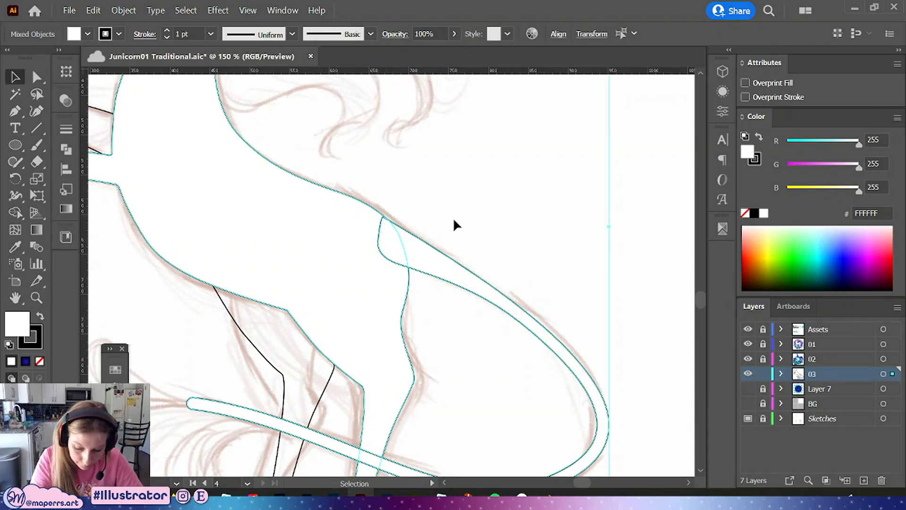
pyautogui.click(458, 236)
pyautogui.press('a')
pyautogui.hotkey('ctrl', 'a')
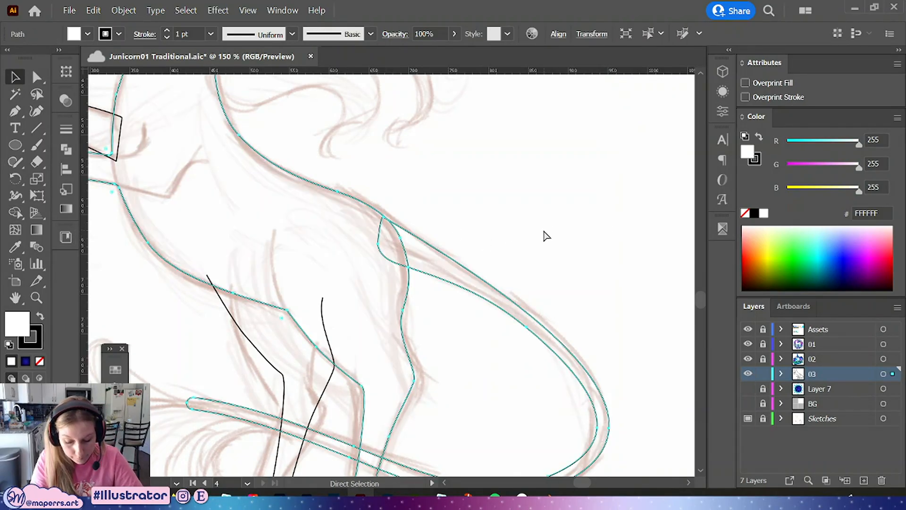
pyautogui.click(543, 234)
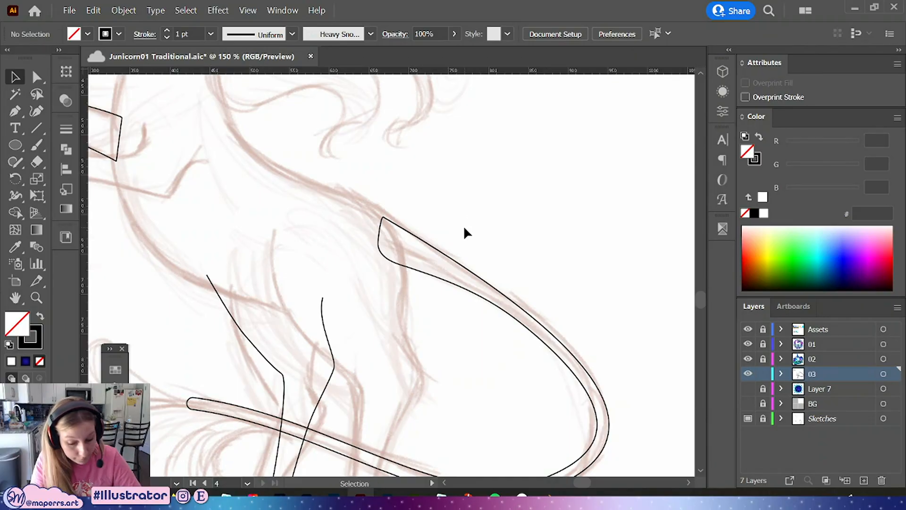
pyautogui.hotkey('ctrl', 'f')
pyautogui.hotkey('ctrl', 'z')
pyautogui.hotkey('ctrl', 'f')
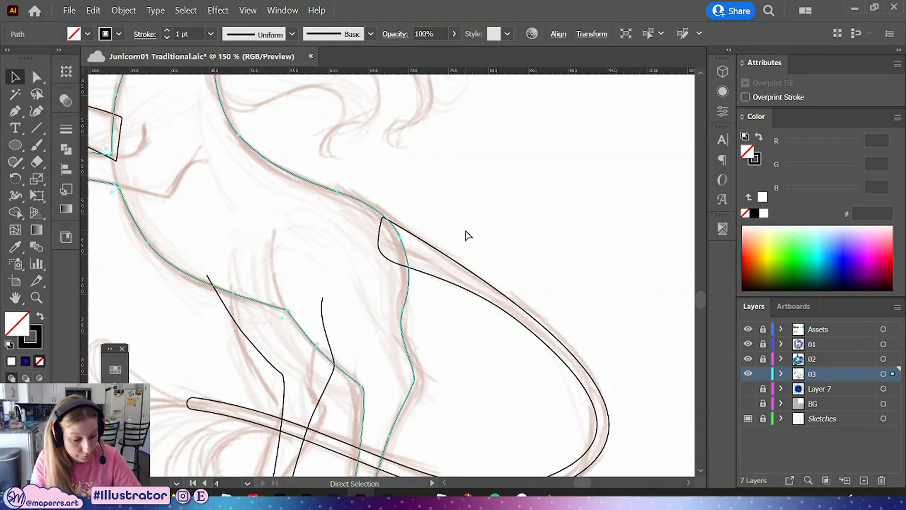
# Select everything and subtract the body from the tail with Pathfinder's Minus Front
pyautogui.hotkey('ctrl', 'a')
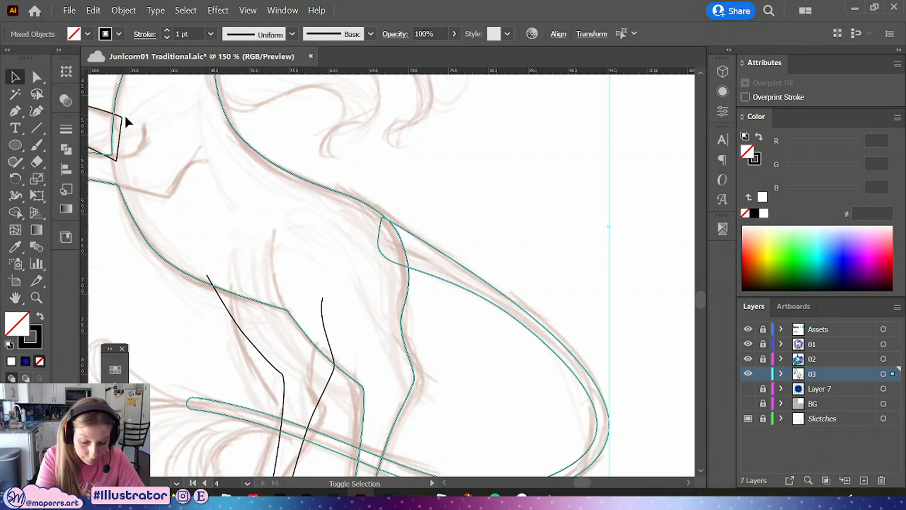
pyautogui.click(72, 149)
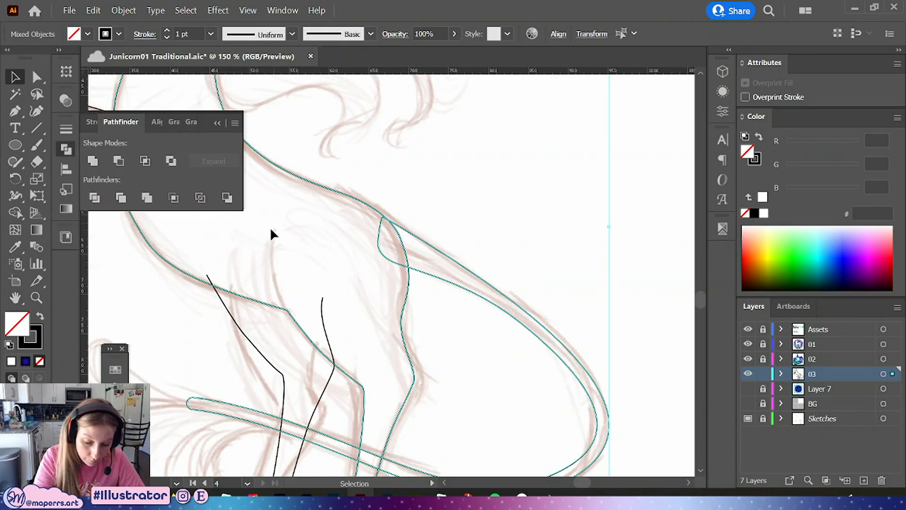
pyautogui.click(119, 162)
pyautogui.click(475, 198)
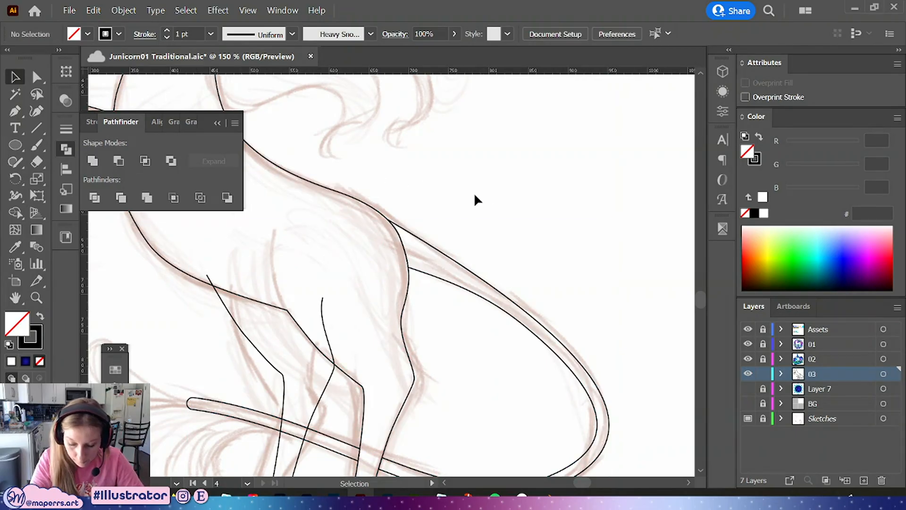
pyautogui.click(217, 123)
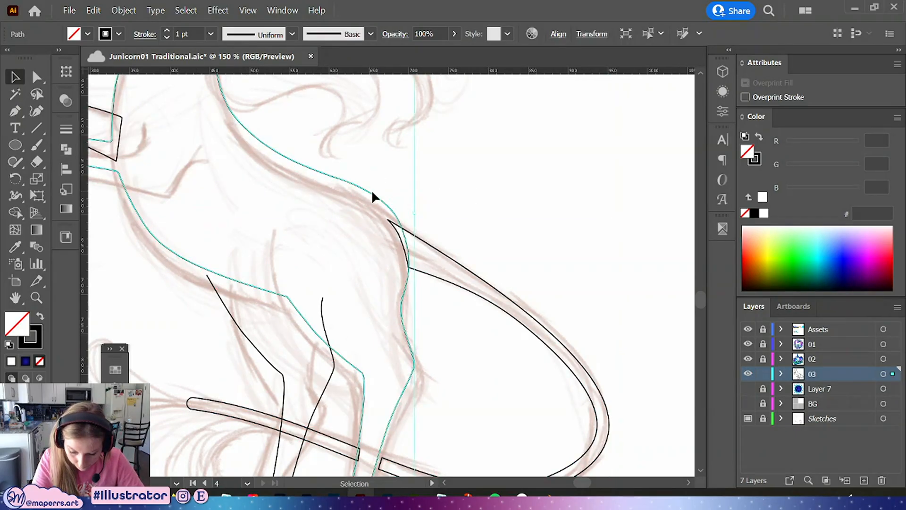
pyautogui.moveTo(476, 267); pyautogui.dragTo(480, 253)
pyautogui.hotkey('ctrl', 'z')
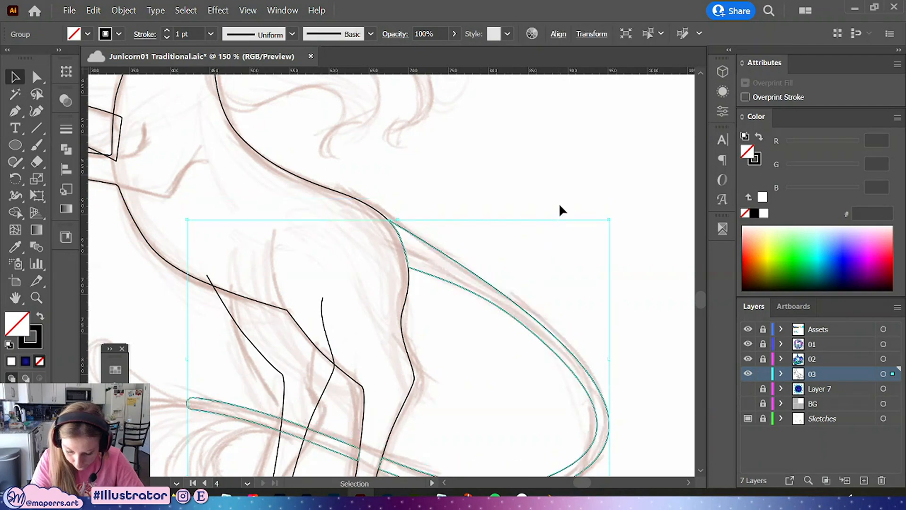
# Select the tail strip crossing the legs and move its tip anchor to taper the tip into a point
pyautogui.moveTo(485, 364); pyautogui.dragTo(562, 199)
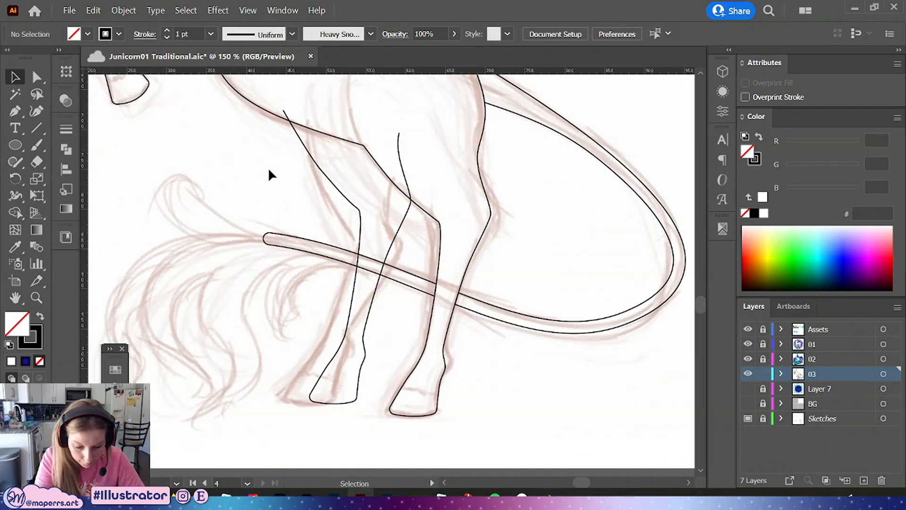
pyautogui.click(284, 245)
pyautogui.hotkey('ctrl', '=')
pyautogui.hotkey('ctrl', '=')
pyautogui.moveTo(226, 362); pyautogui.dragTo(409, 252)
pyautogui.press('a')
pyautogui.click(161, 260)
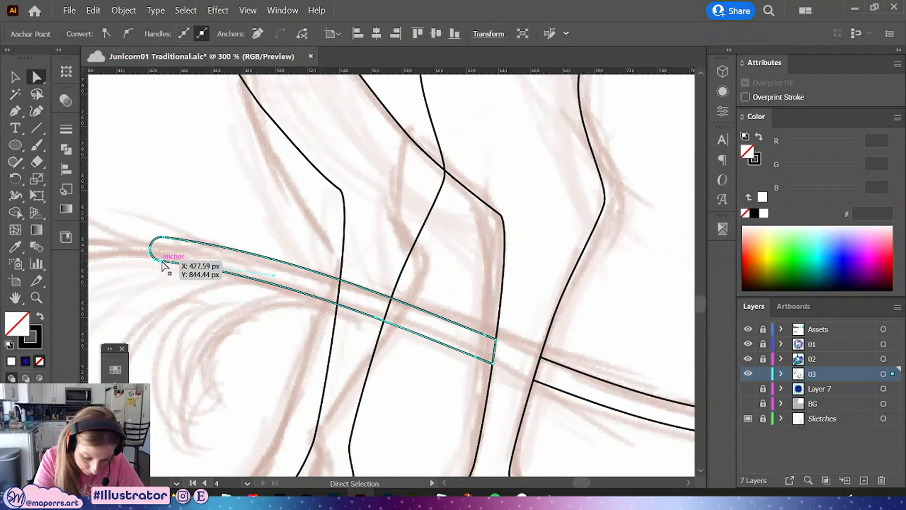
pyautogui.moveTo(161, 261); pyautogui.dragTo(154, 243)
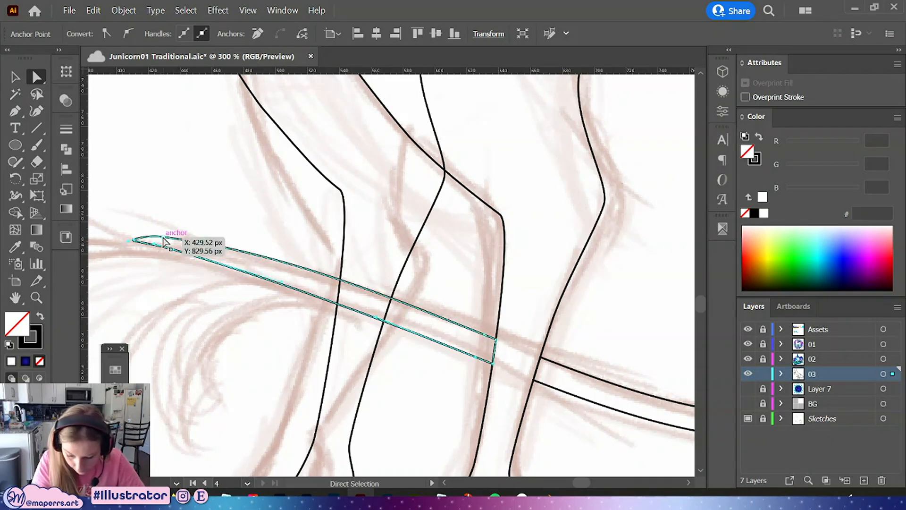
# Try to drag the strip's end anchor behind the leg over to meet the rear tail section
pyautogui.moveTo(573, 358); pyautogui.dragTo(458, 304)
pyautogui.click(482, 299)
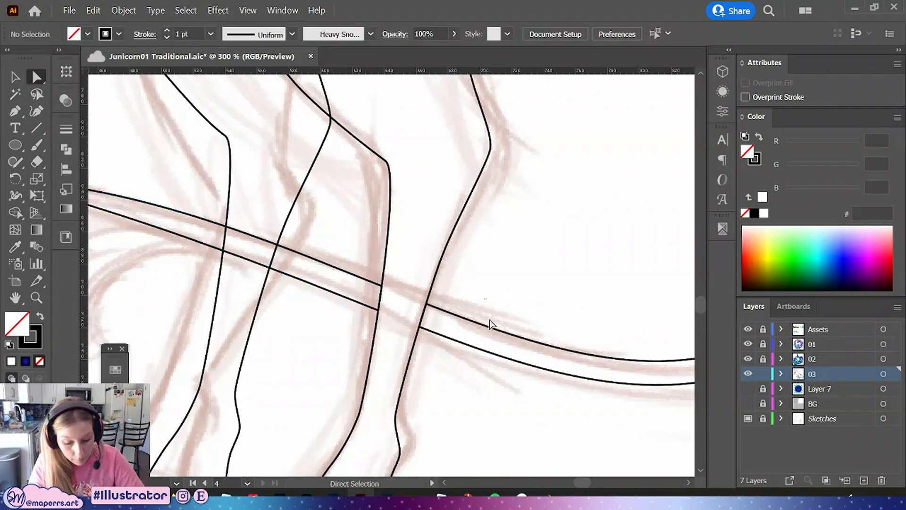
pyautogui.click(371, 286)
pyautogui.hotkey('ctrl', '-')
pyautogui.hotkey('ctrl', '-')
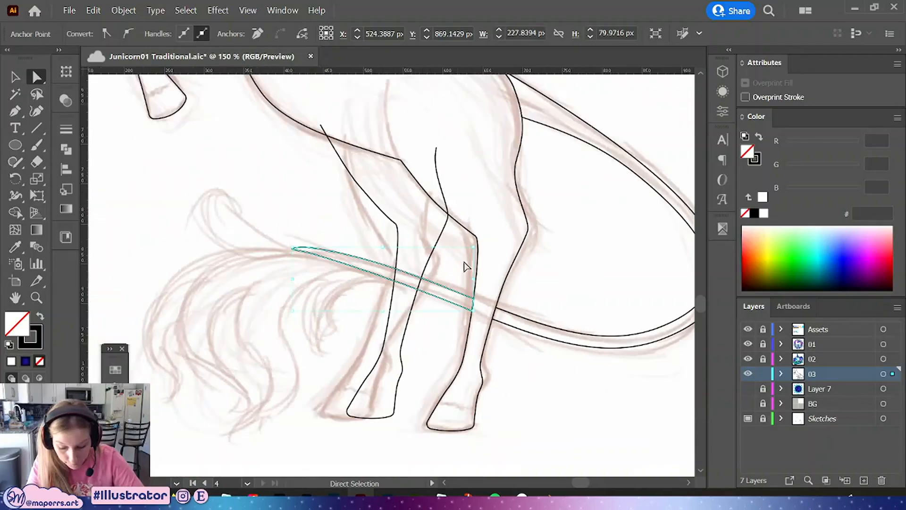
pyautogui.moveTo(525, 289); pyautogui.dragTo(426, 291)
pyautogui.click(446, 296)
pyautogui.hotkey('ctrl', '+')
pyautogui.moveTo(474, 309); pyautogui.dragTo(497, 275)
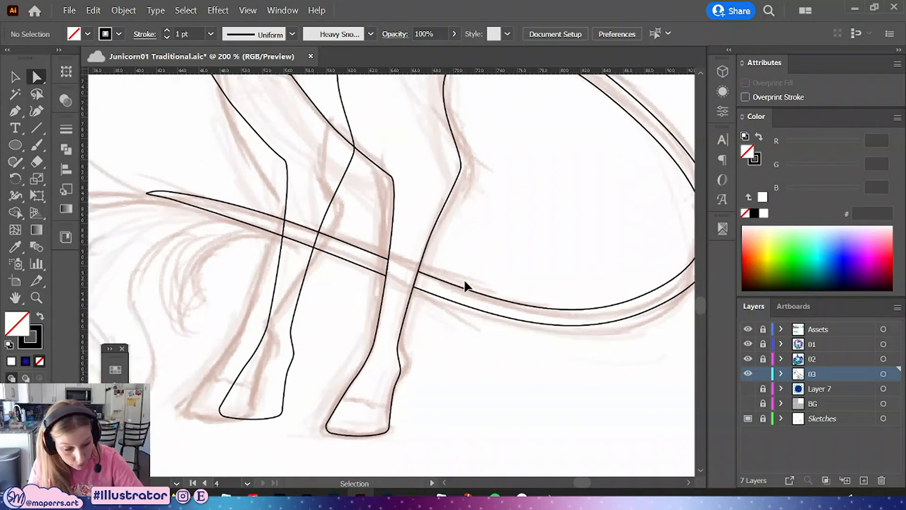
pyautogui.hotkey('ctrl', '+')
pyautogui.hotkey('ctrl', '+')
pyautogui.moveTo(388, 255); pyautogui.dragTo(356, 262)
pyautogui.click(355, 272)
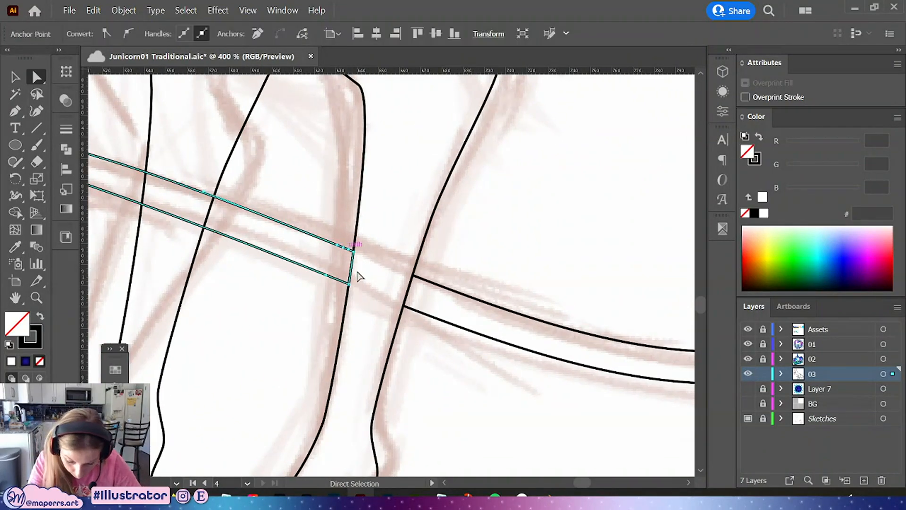
pyautogui.click(16, 113)
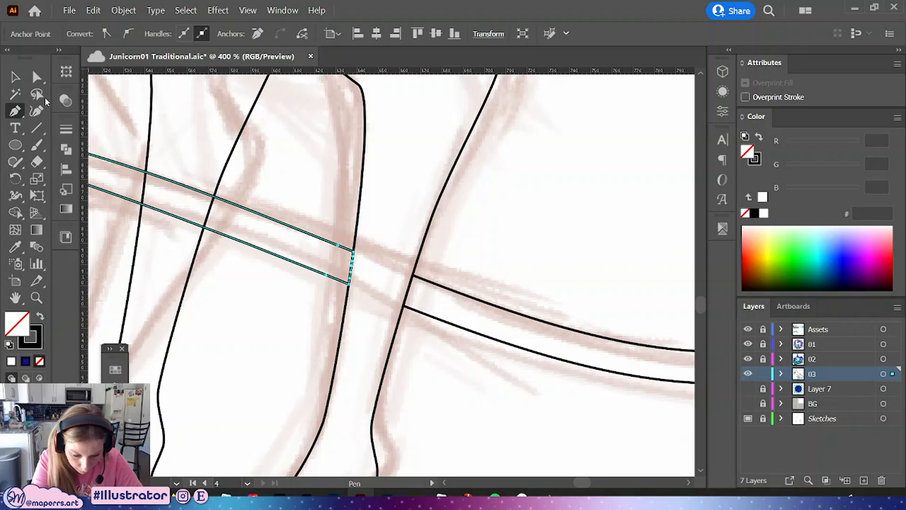
pyautogui.click(36, 77)
pyautogui.moveTo(354, 264); pyautogui.dragTo(419, 284)
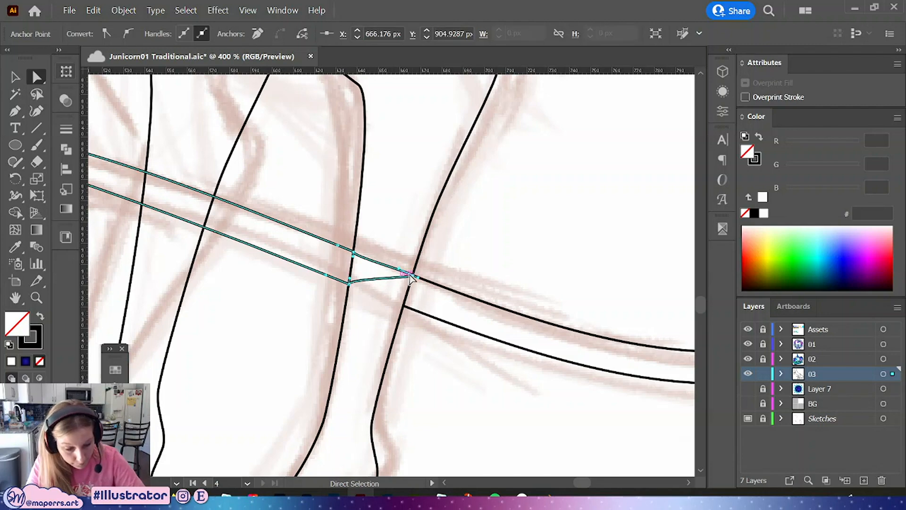
pyautogui.hotkey('ctrl', 'z')
# Delete the short closing segment at the leg end of the rear tail section to open its path
pyautogui.click(477, 274)
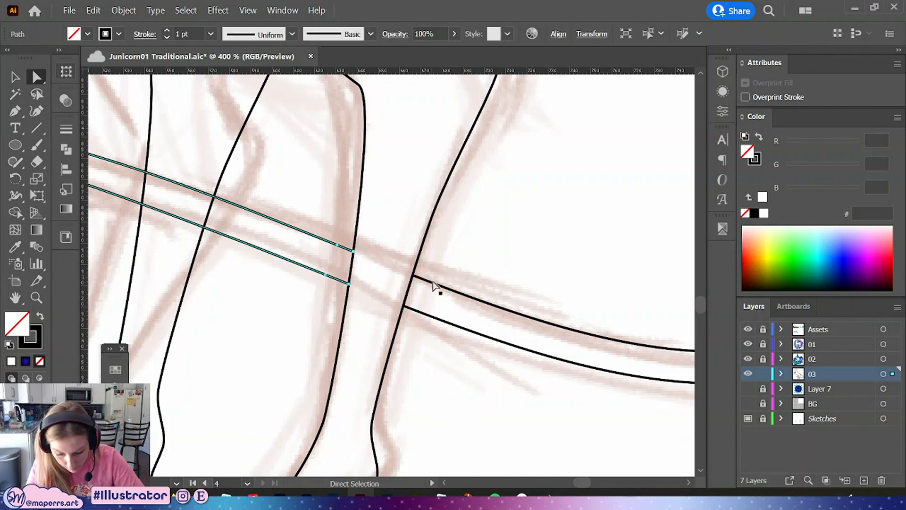
pyautogui.click(427, 288)
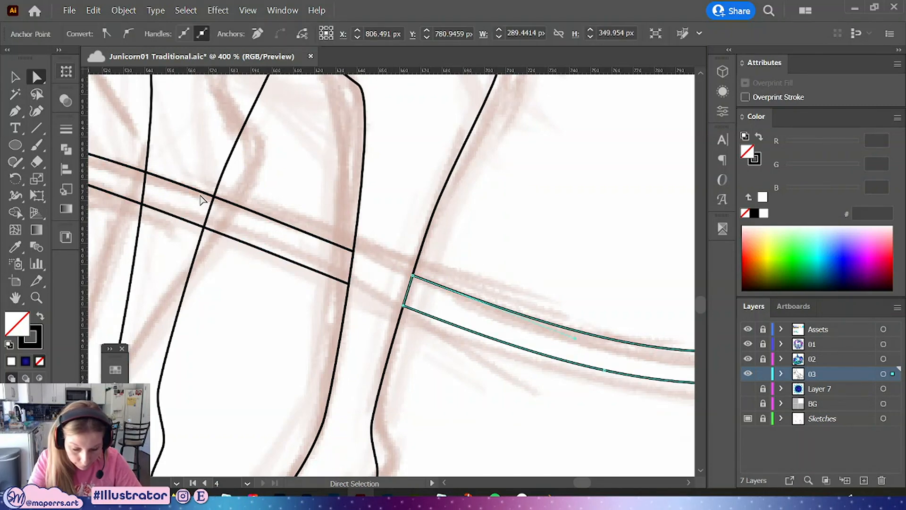
pyautogui.click(22, 110)
pyautogui.click(408, 288)
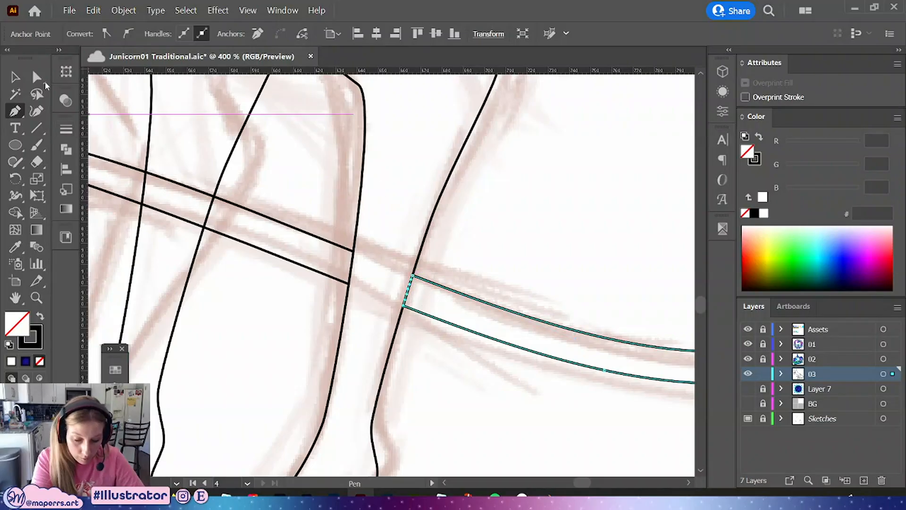
pyautogui.click(36, 77)
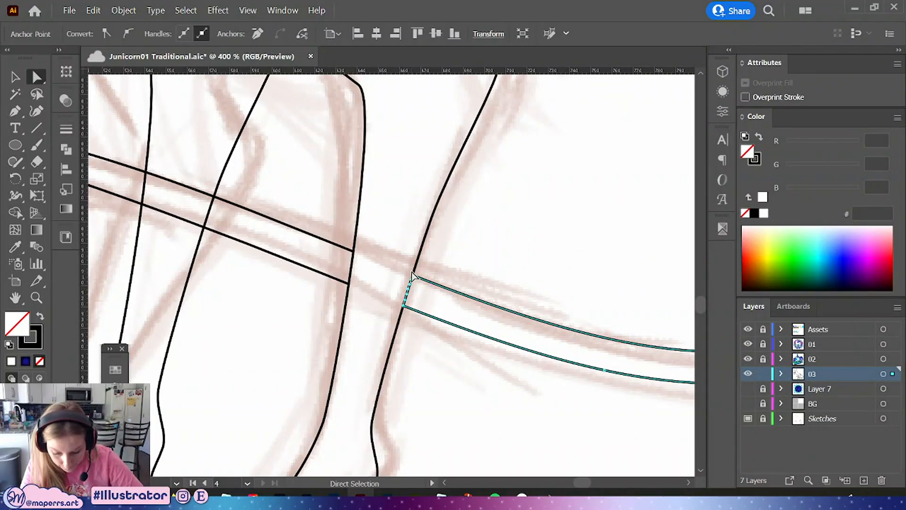
pyautogui.press('Delete')
# Join both ends of the front tail strip to the open rear tail section, then apply default white fill and black stroke
pyautogui.keyDown('shift'); pyautogui.click(351, 251); pyautogui.keyUp('shift')
pyautogui.rightClick(353, 252)
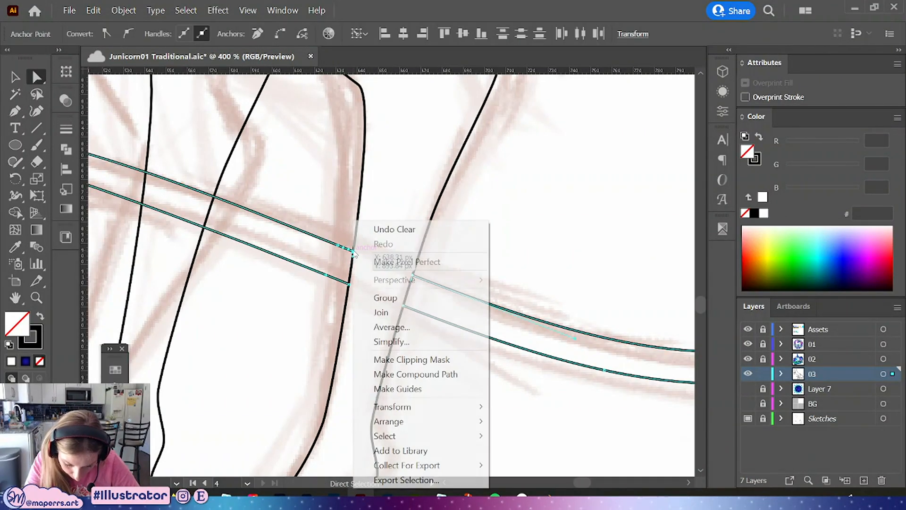
pyautogui.click(381, 312)
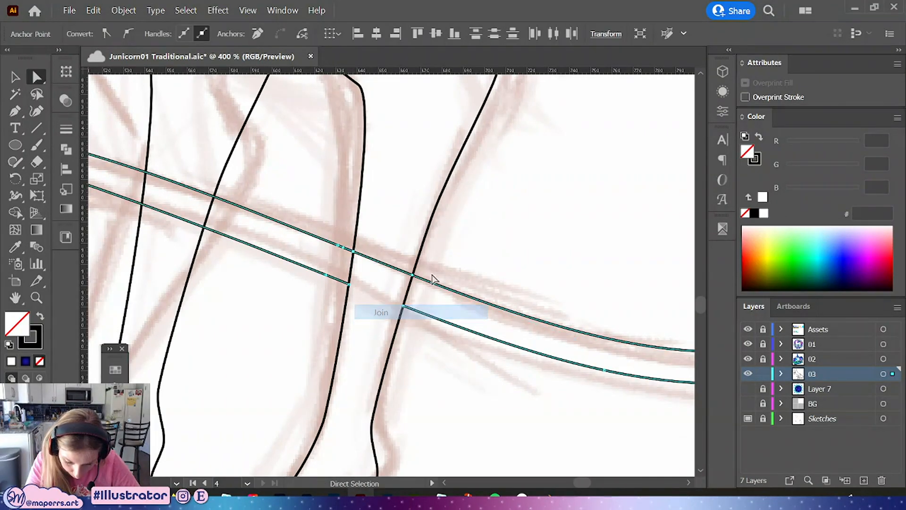
pyautogui.rightClick(409, 308)
pyautogui.click(448, 126)
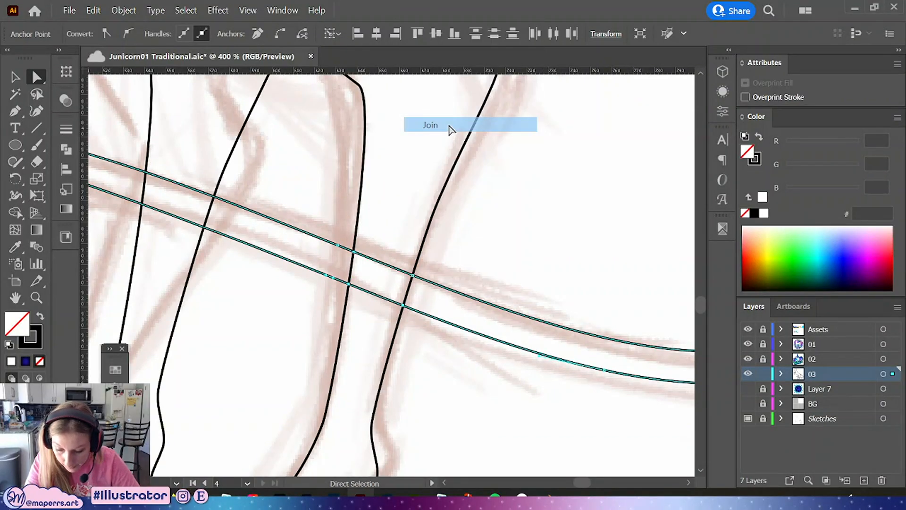
pyautogui.press('d')
pyautogui.click(450, 265)
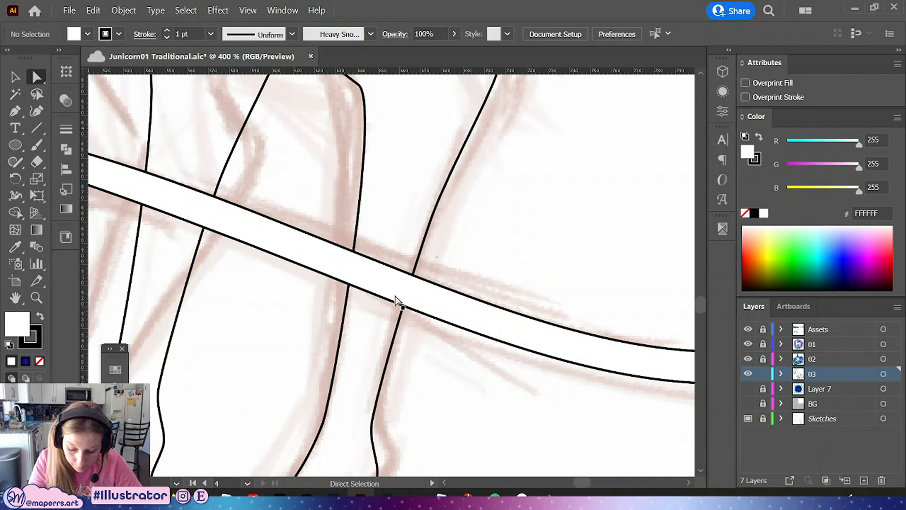
# Drag the tail's tip anchor further left to lengthen the pointed end
pyautogui.scroll(-3, 489, 240)
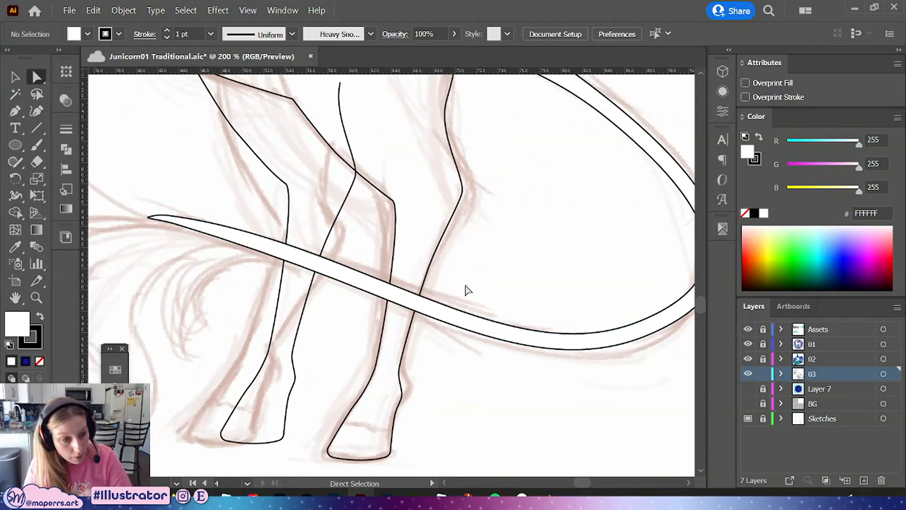
pyautogui.click(191, 229)
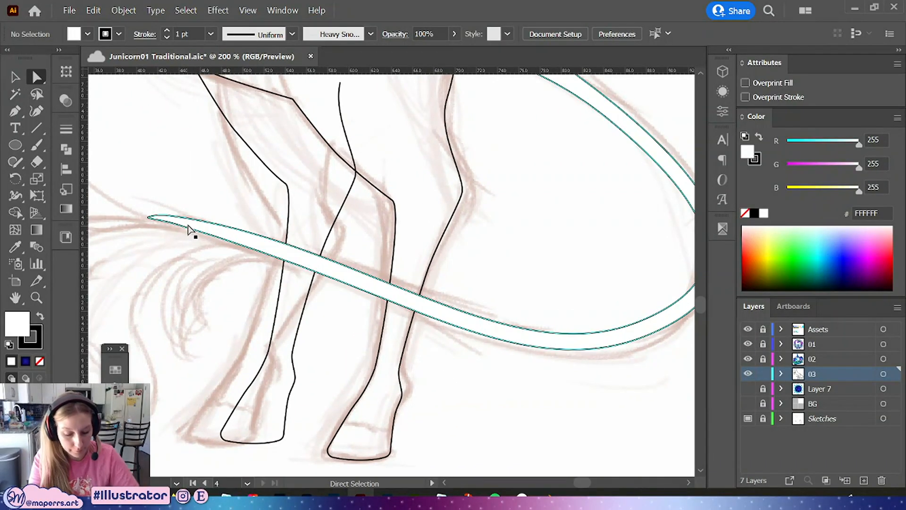
pyautogui.click(518, 253)
pyautogui.moveTo(502, 259); pyautogui.dragTo(537, 270)
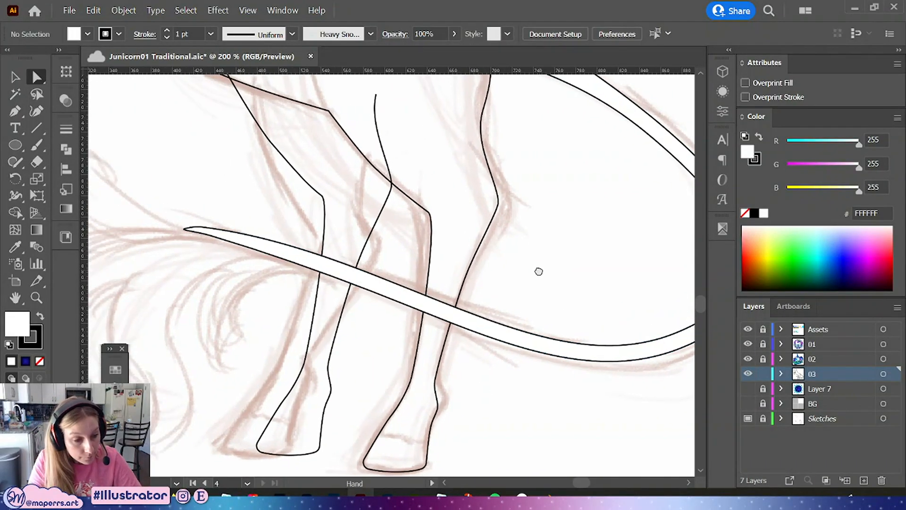
pyautogui.hotkey('ctrl', '+')
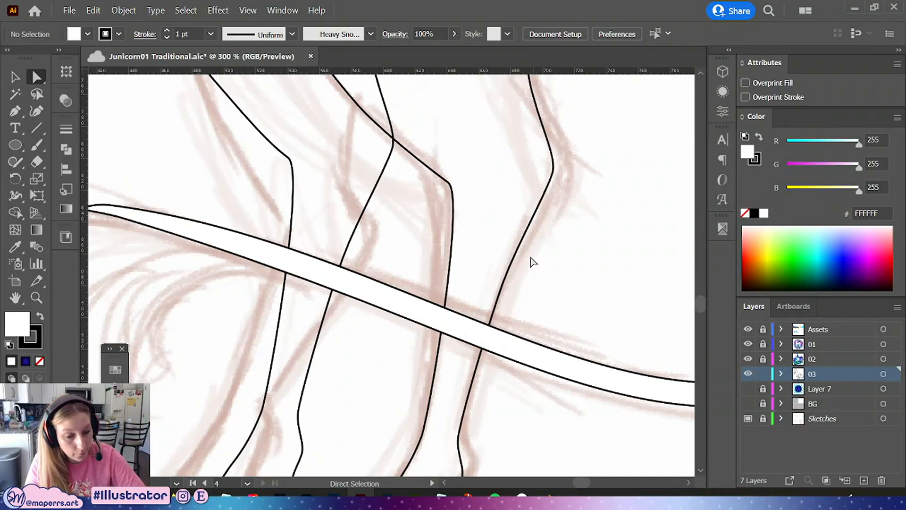
pyautogui.moveTo(180, 182); pyautogui.dragTo(301, 194)
pyautogui.click(251, 217)
pyautogui.moveTo(200, 217); pyautogui.dragTo(165, 210)
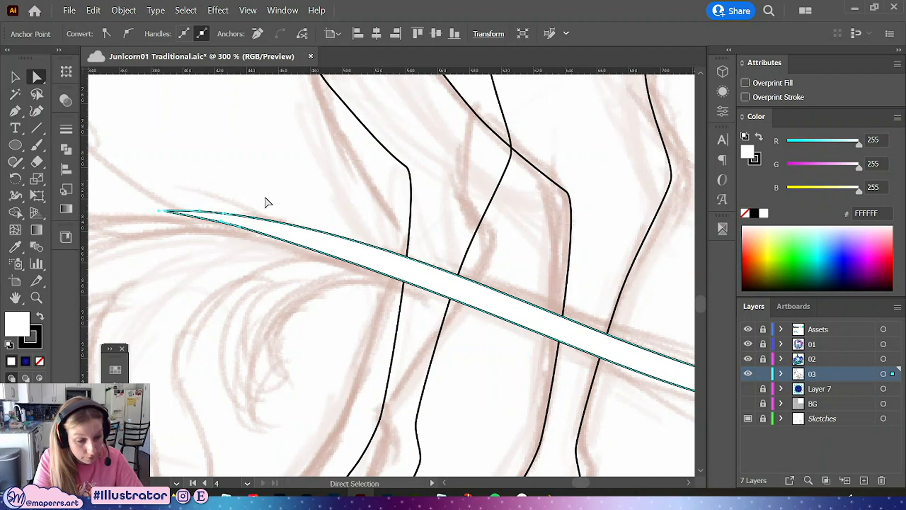
pyautogui.click(305, 211)
pyautogui.click(238, 228)
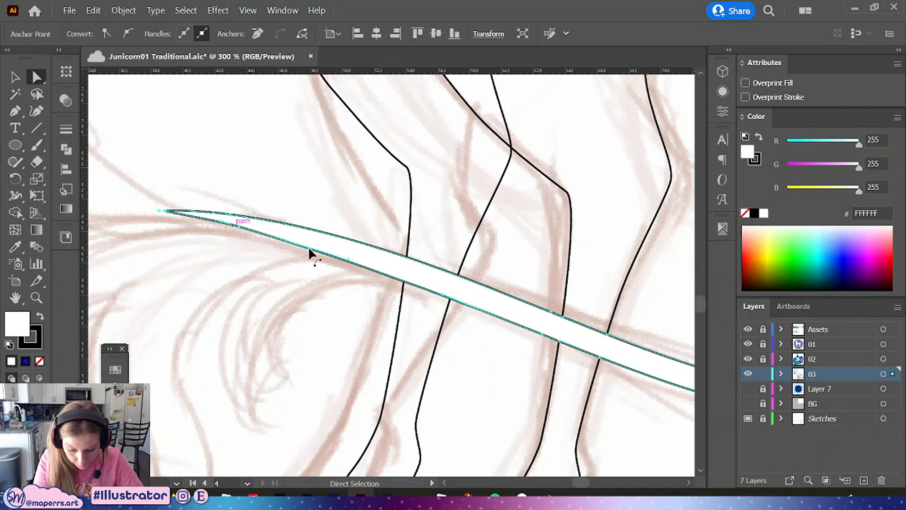
pyautogui.moveTo(347, 259); pyautogui.dragTo(357, 256)
pyautogui.hotkey('ctrl', 'z')
pyautogui.click(238, 227)
pyautogui.click(306, 196)
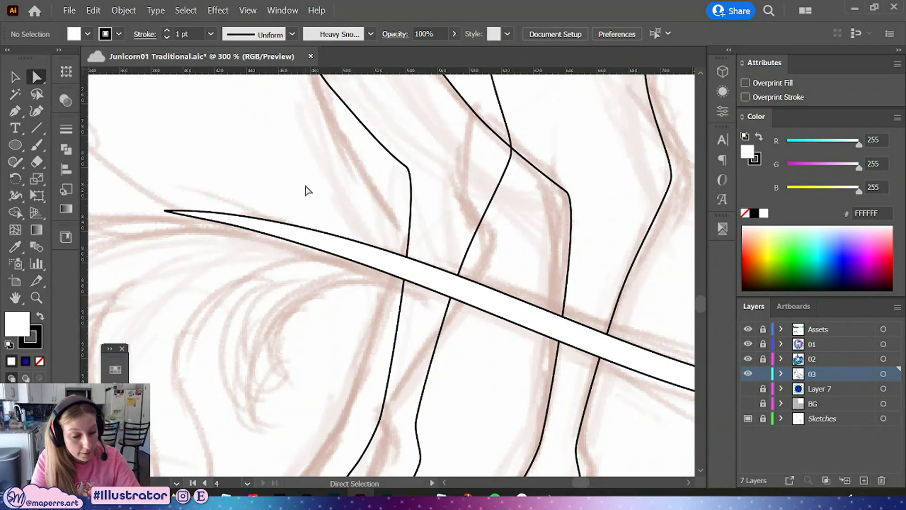
# Join the open back-leg path and send it to the back behind the tail
pyautogui.hotkey('ctrl', '1')
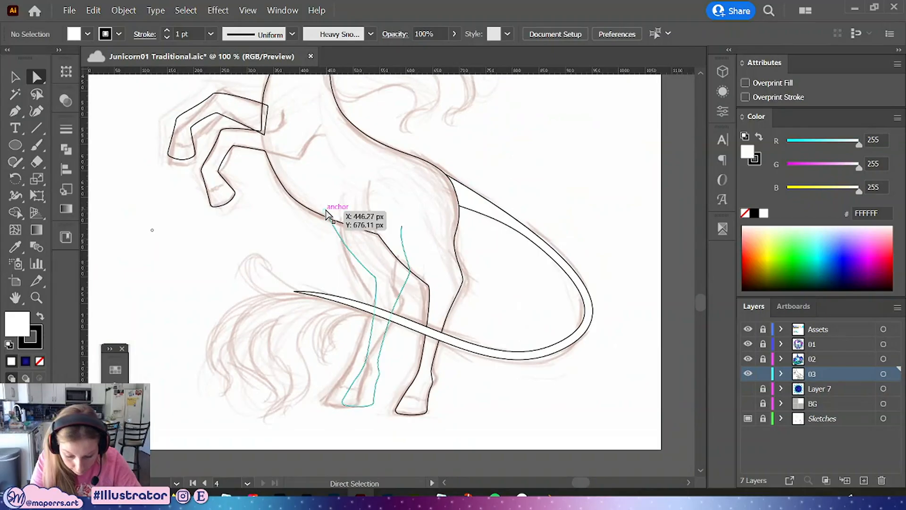
pyautogui.click(329, 213)
pyautogui.rightClick(403, 227)
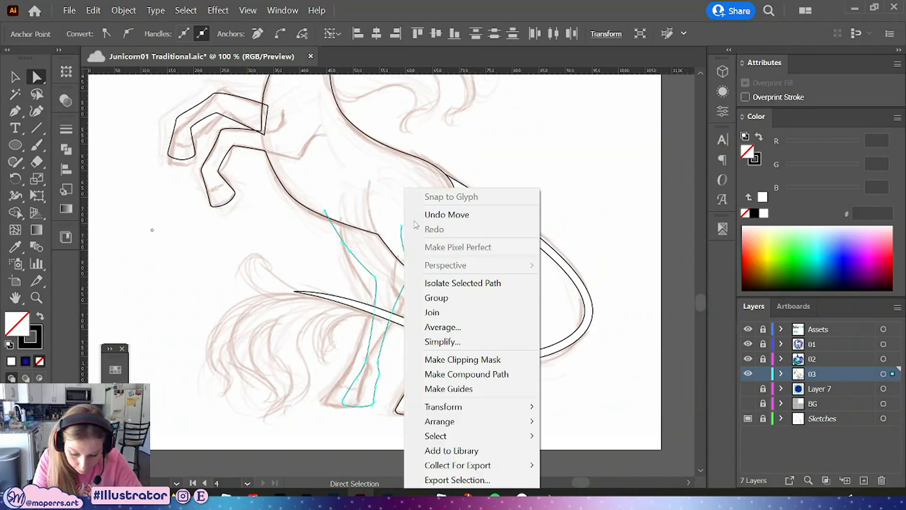
pyautogui.click(452, 339)
pyautogui.press('v')
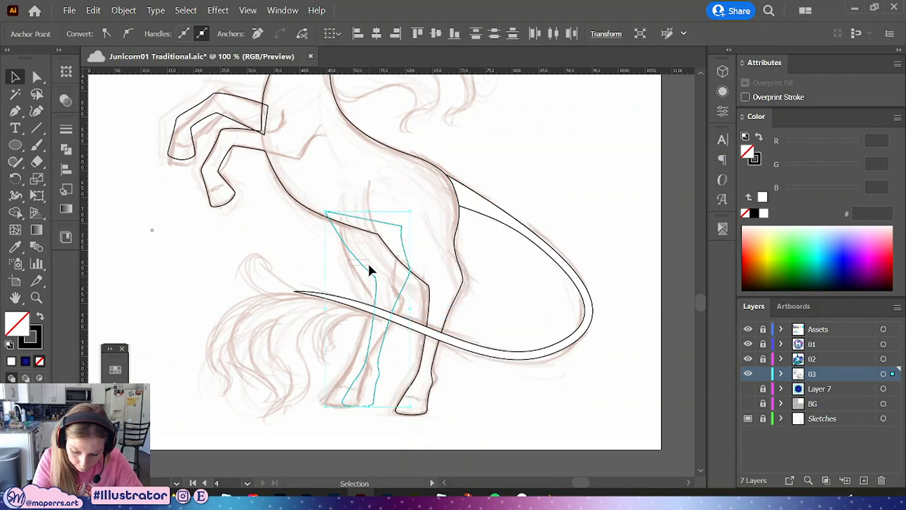
pyautogui.rightClick(373, 267)
pyautogui.moveTo(443, 420)
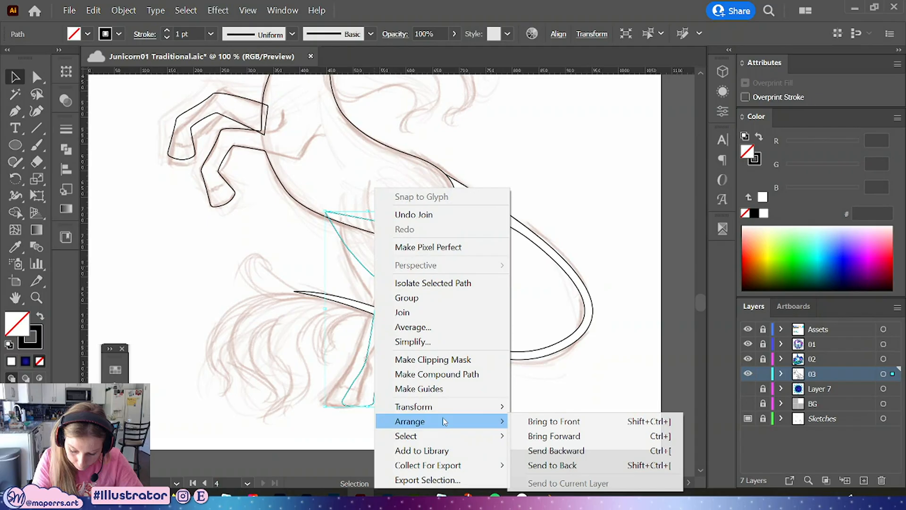
pyautogui.click(553, 465)
# Save the document
pyautogui.click(597, 214)
pyautogui.moveTo(596, 214); pyautogui.dragTo(549, 307)
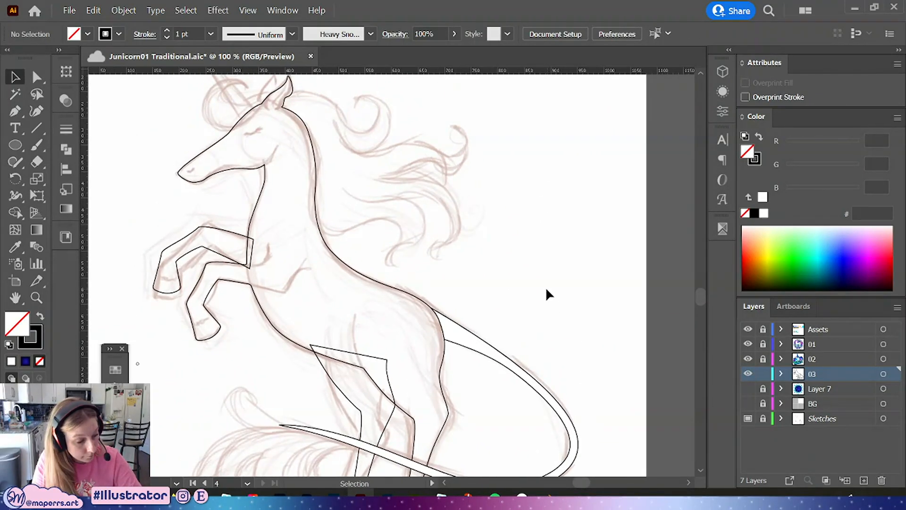
pyautogui.hotkey('ctrl', 's')
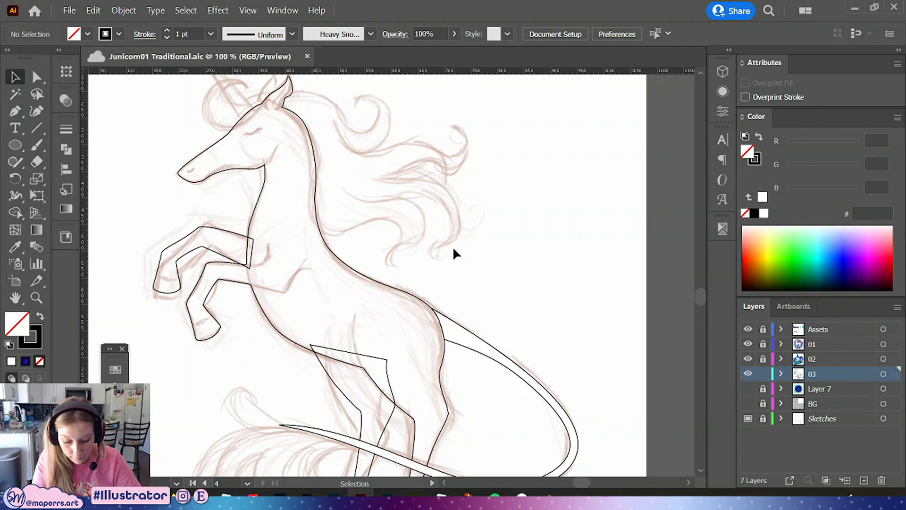
# Draw a curved line across the front hind hoof with the Pen tool and adjust its curve
pyautogui.moveTo(467, 225); pyautogui.dragTo(475, 163)
pyautogui.hotkey('ctrl', '=')
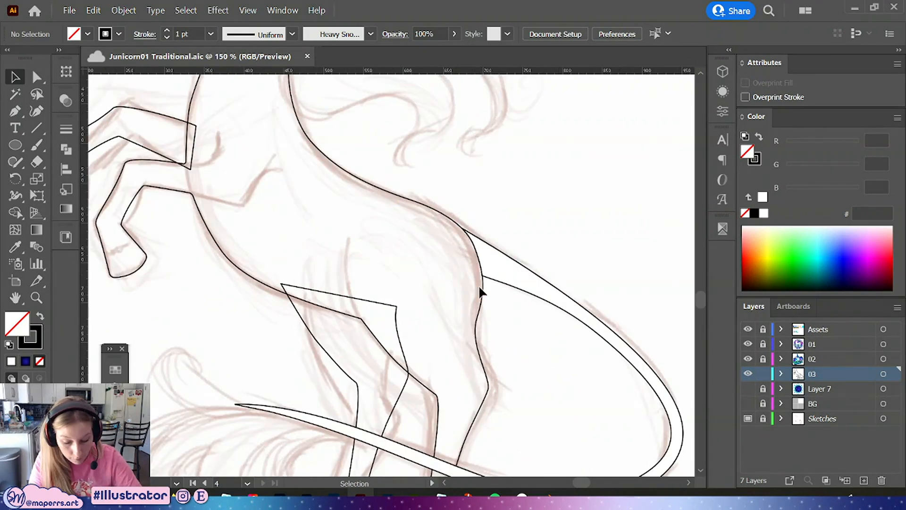
pyautogui.moveTo(477, 335); pyautogui.dragTo(496, 136)
pyautogui.hotkey('ctrl', '=')
pyautogui.moveTo(505, 388); pyautogui.dragTo(499, 350)
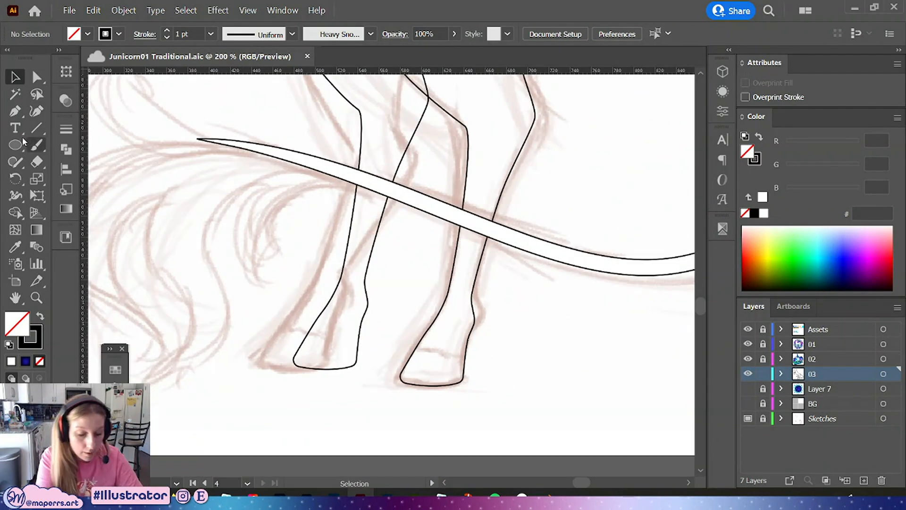
pyautogui.click(15, 114)
pyautogui.click(302, 331)
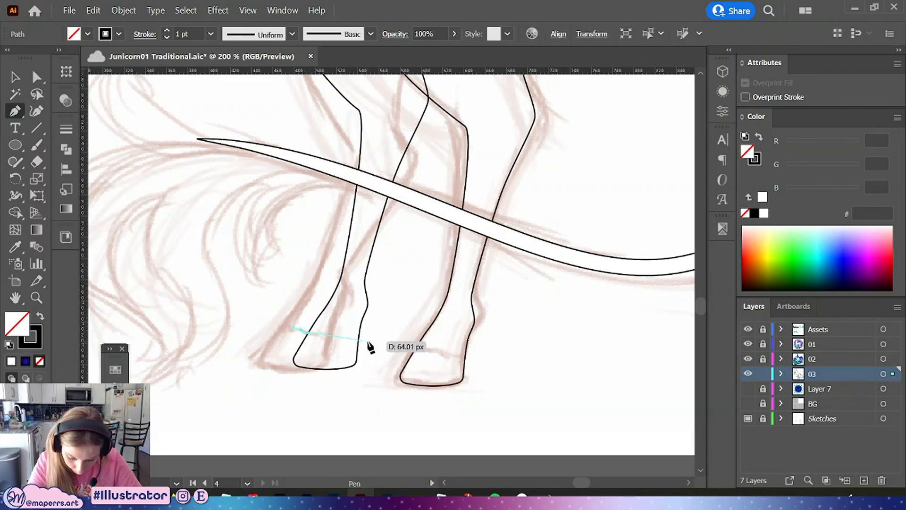
pyautogui.moveTo(389, 340); pyautogui.dragTo(393, 339)
pyautogui.click(36, 78)
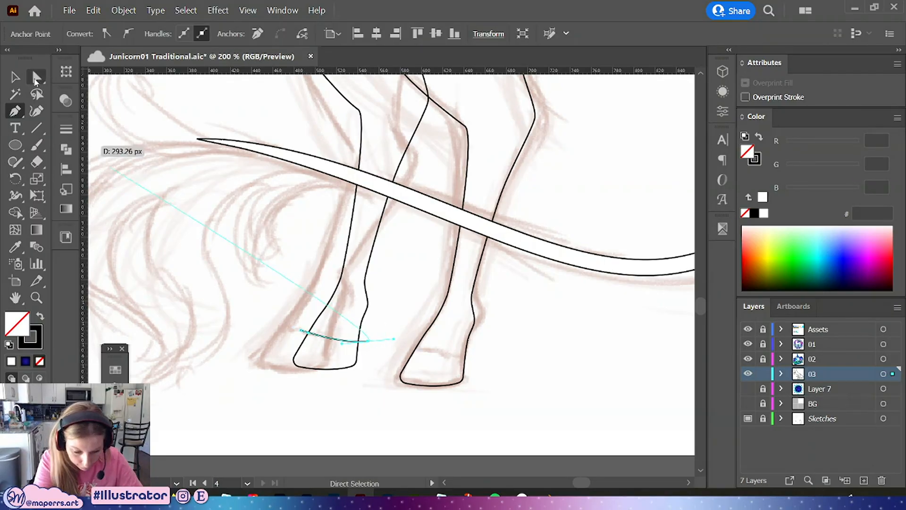
pyautogui.moveTo(312, 336); pyautogui.dragTo(341, 352)
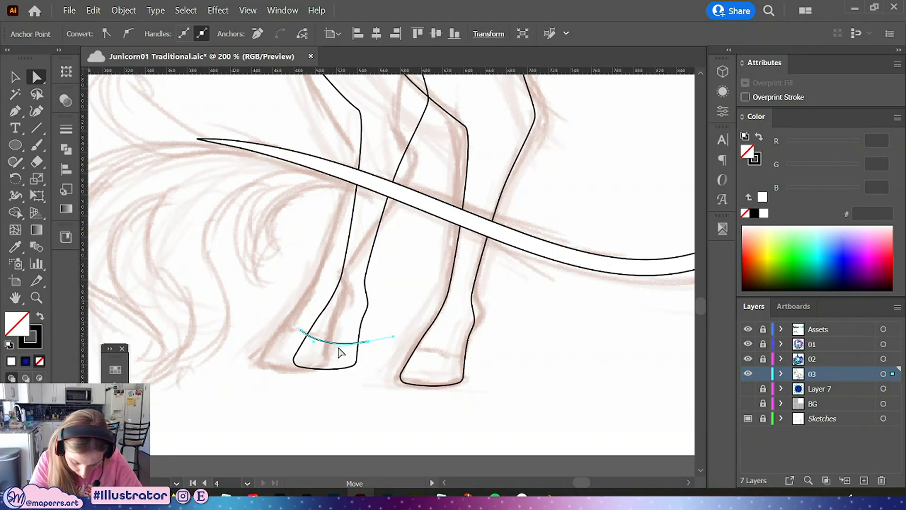
# Continue the path around below the hoof and close it into a hoof-shaped cutter
pyautogui.click(22, 117)
pyautogui.click(302, 332)
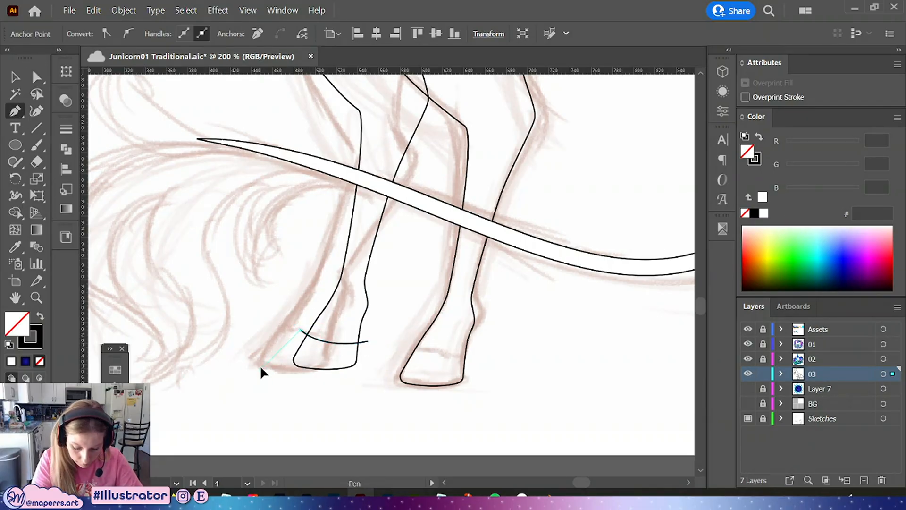
pyautogui.click(261, 369)
pyautogui.click(297, 399)
pyautogui.click(365, 391)
pyautogui.click(367, 342)
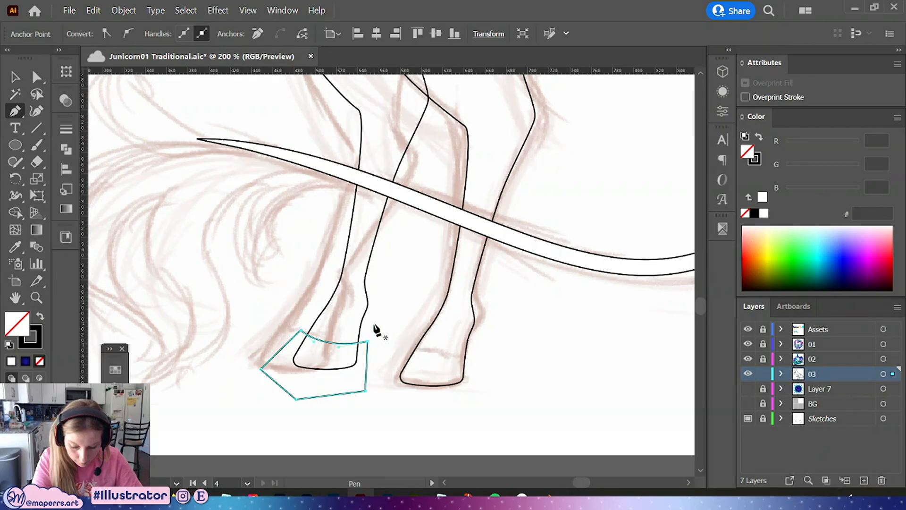
pyautogui.press('v')
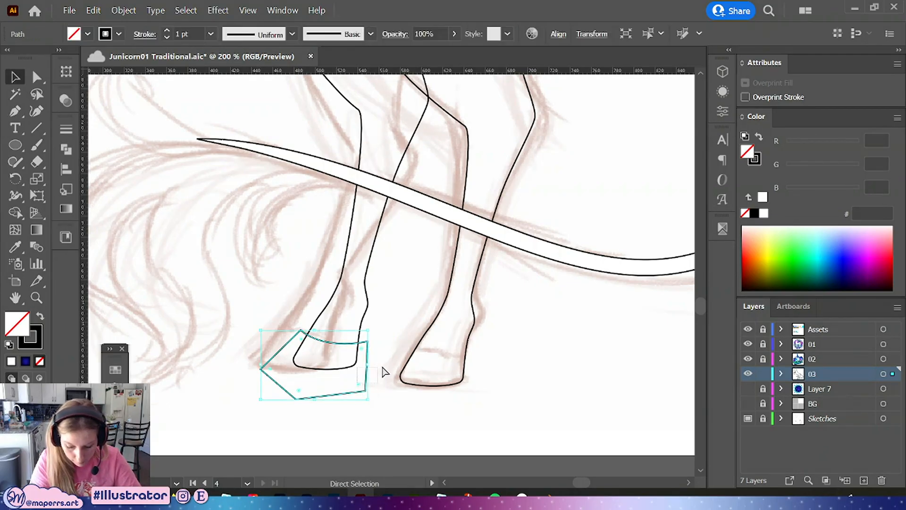
# Try to intersect the hoof shape with the hind leg using Pathfinder
pyautogui.keyDown('shift'); pyautogui.click(348, 360); pyautogui.keyUp('shift')
pyautogui.click(65, 151)
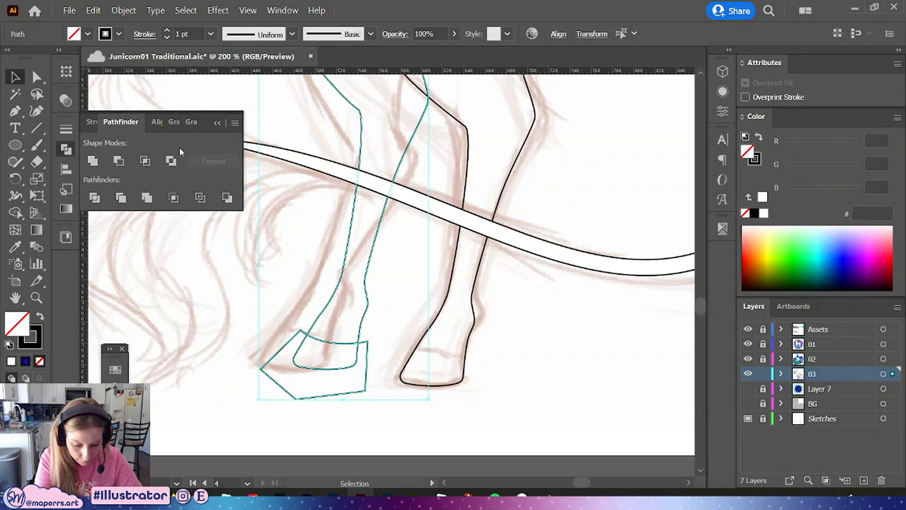
pyautogui.click(145, 161)
pyautogui.hotkey('ctrl', 'z')
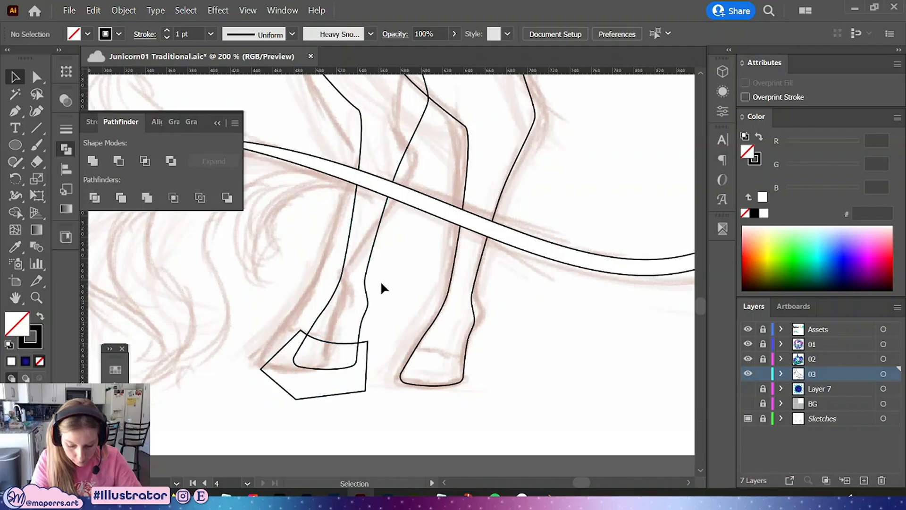
pyautogui.click(365, 283)
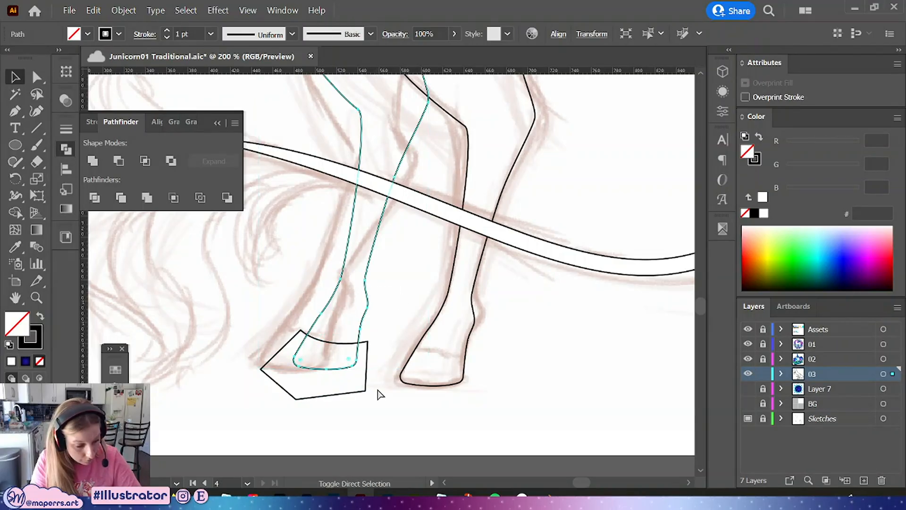
pyautogui.click(351, 375)
pyautogui.keyDown('shift'); pyautogui.click(368, 312); pyautogui.keyUp('shift')
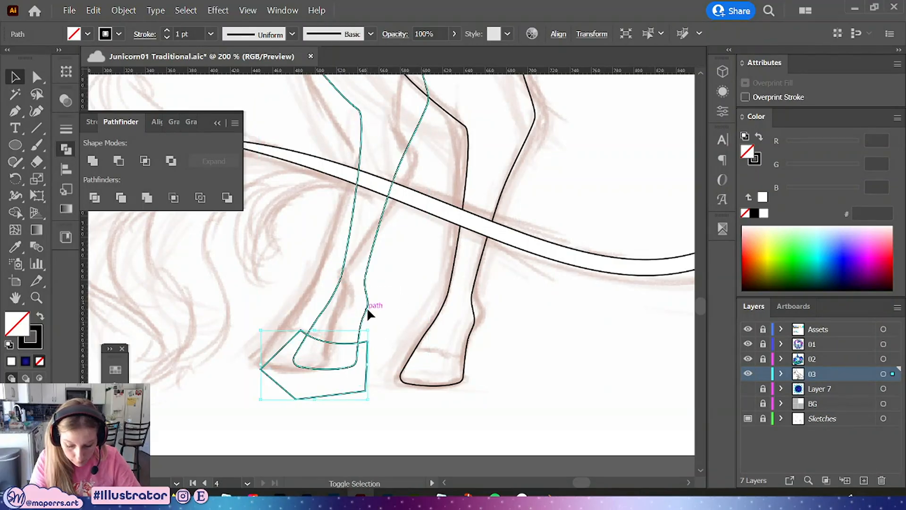
pyautogui.click(147, 161)
pyautogui.click(398, 316)
pyautogui.hotkey('ctrl', 'z')
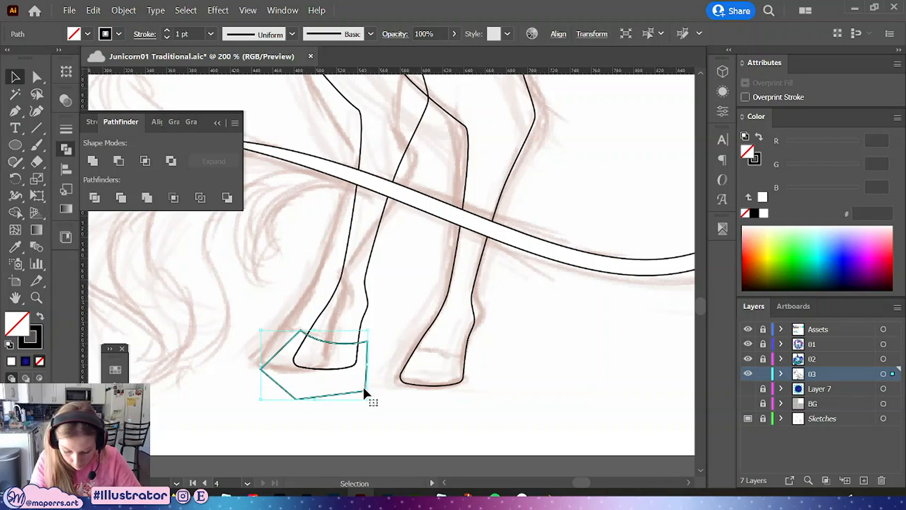
# Move the hoof cutter onto the back hind hoof and intersect it with that leg using Pathfinder
pyautogui.moveTo(366, 391); pyautogui.dragTo(471, 400)
pyautogui.keyDown('shift'); pyautogui.click(471, 328); pyautogui.keyUp('shift')
pyautogui.hotkey('ctrl', 'shift', ']')
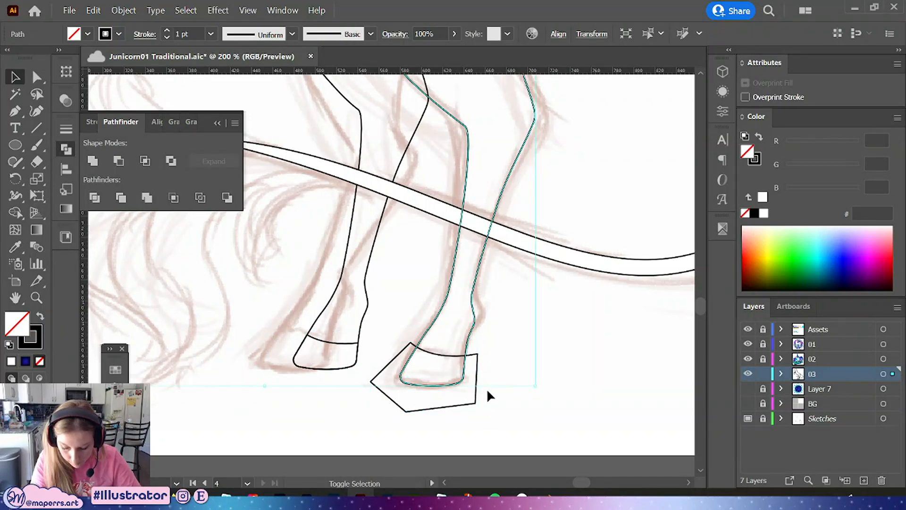
pyautogui.keyDown('shift'); pyautogui.click(465, 362); pyautogui.keyUp('shift')
pyautogui.click(144, 163)
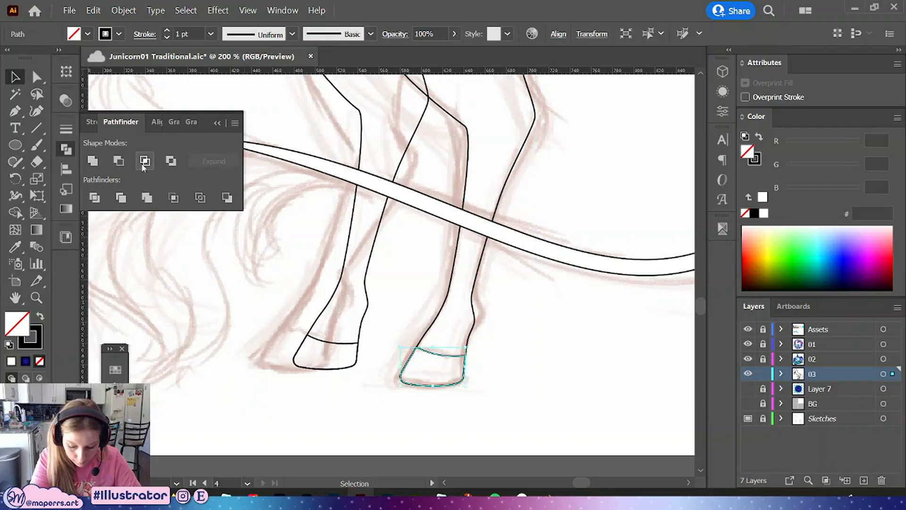
pyautogui.click(218, 123)
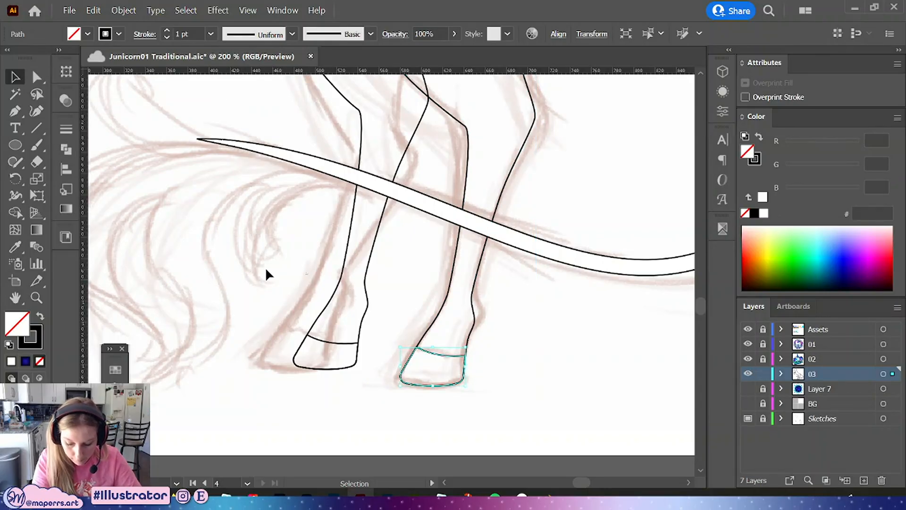
# Draw a curved line across the lower raised foreleg's hoof with the Pen tool and adjust its curve
pyautogui.click(302, 274)
pyautogui.moveTo(258, 269); pyautogui.dragTo(506, 390)
pyautogui.moveTo(356, 119); pyautogui.dragTo(310, 341)
pyautogui.click(15, 111)
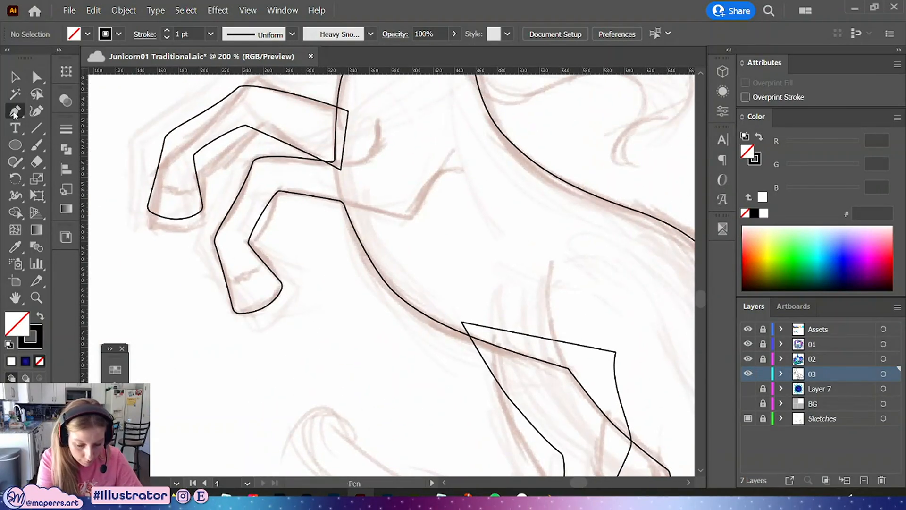
pyautogui.click(226, 293)
pyautogui.moveTo(276, 267); pyautogui.dragTo(297, 238)
pyautogui.press('a')
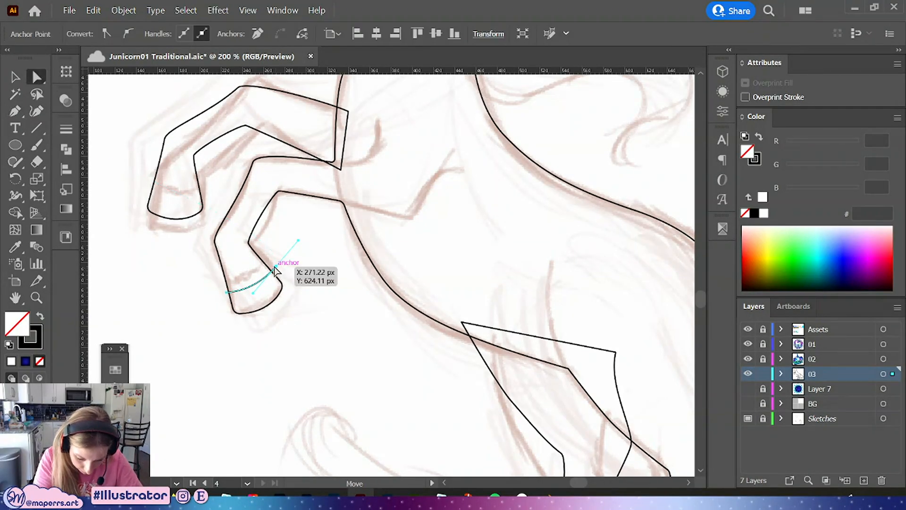
pyautogui.moveTo(275, 270); pyautogui.dragTo(265, 295)
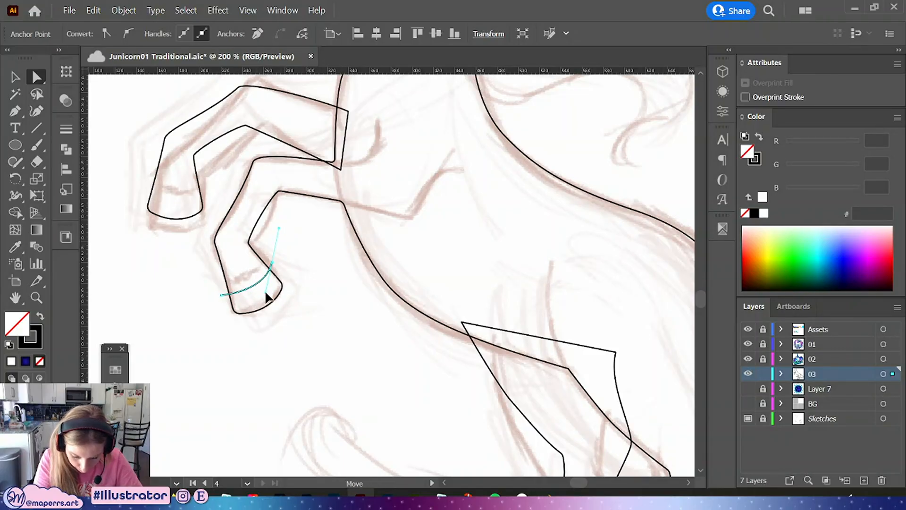
pyautogui.moveTo(271, 263); pyautogui.dragTo(269, 263)
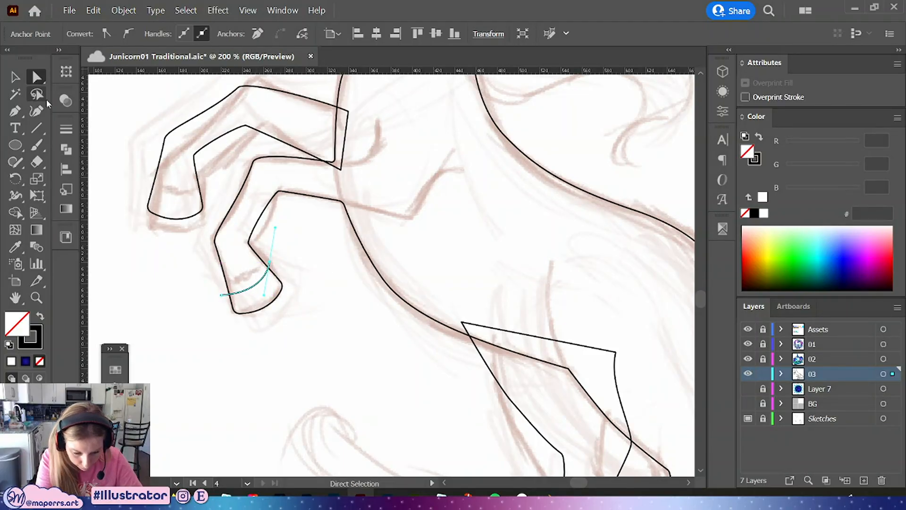
# Continue the path around below the hoof and close it into a hoof-shaped cutter
pyautogui.press('p')
pyautogui.click(221, 294)
pyautogui.click(234, 337)
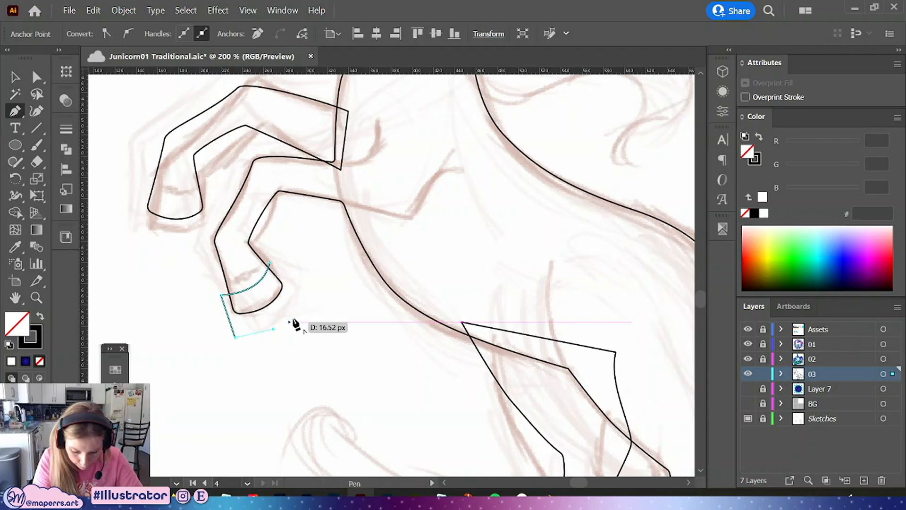
pyautogui.click(302, 313)
pyautogui.click(302, 281)
pyautogui.click(269, 263)
pyautogui.press('v')
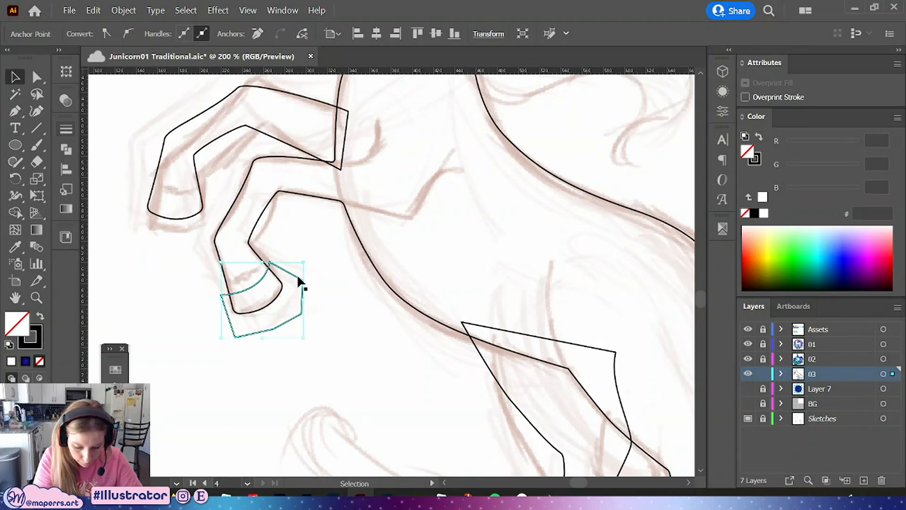
# Intersect the hoof cutter with the lower raised foreleg using Pathfinder
pyautogui.click(286, 193)
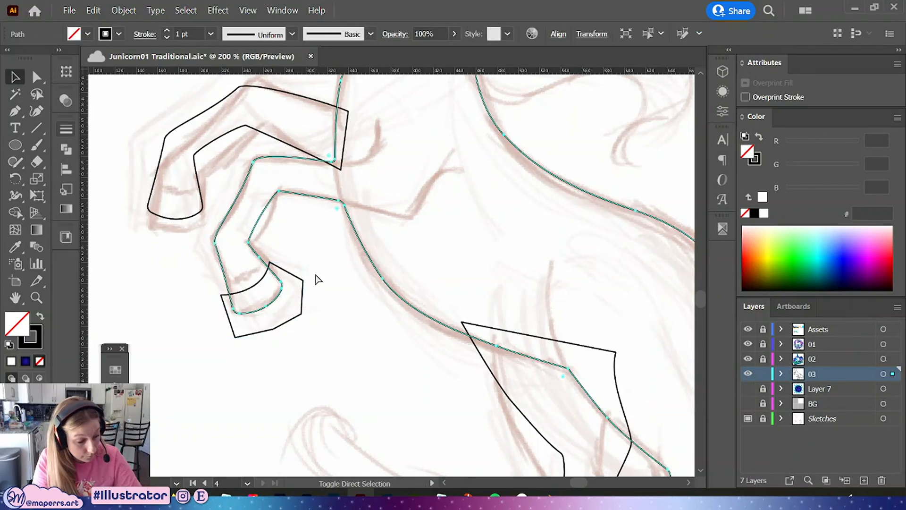
pyautogui.keyDown('shift'); pyautogui.click(302, 294); pyautogui.keyUp('shift')
pyautogui.click(66, 155)
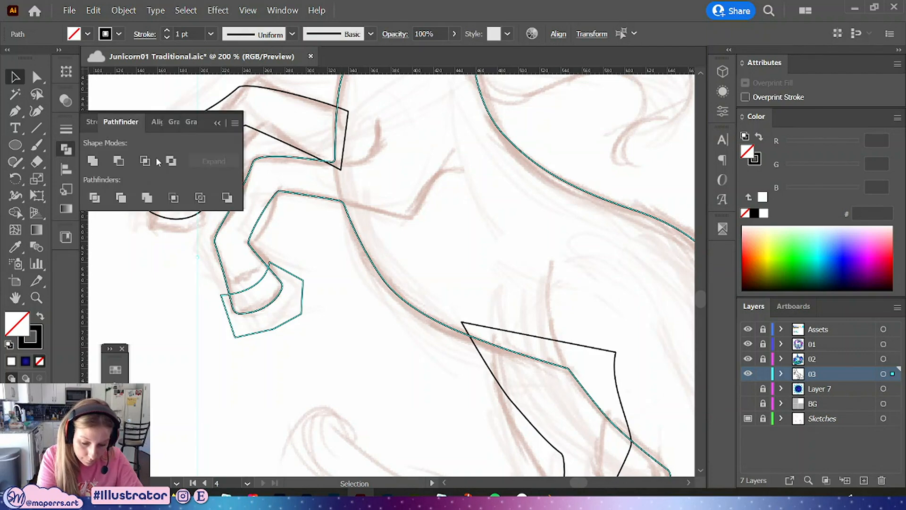
pyautogui.click(147, 160)
pyautogui.click(217, 124)
pyautogui.click(319, 293)
pyautogui.moveTo(320, 294); pyautogui.dragTo(330, 320)
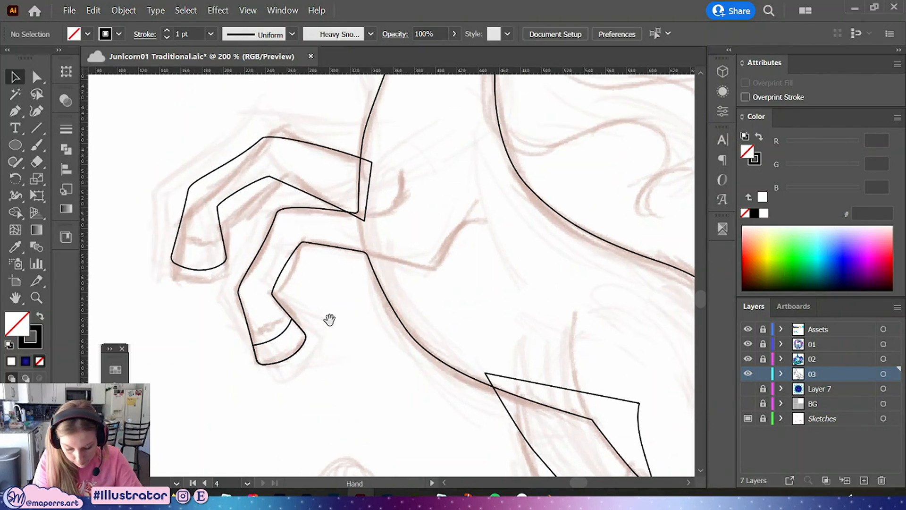
pyautogui.click(249, 319)
pyautogui.click(260, 306)
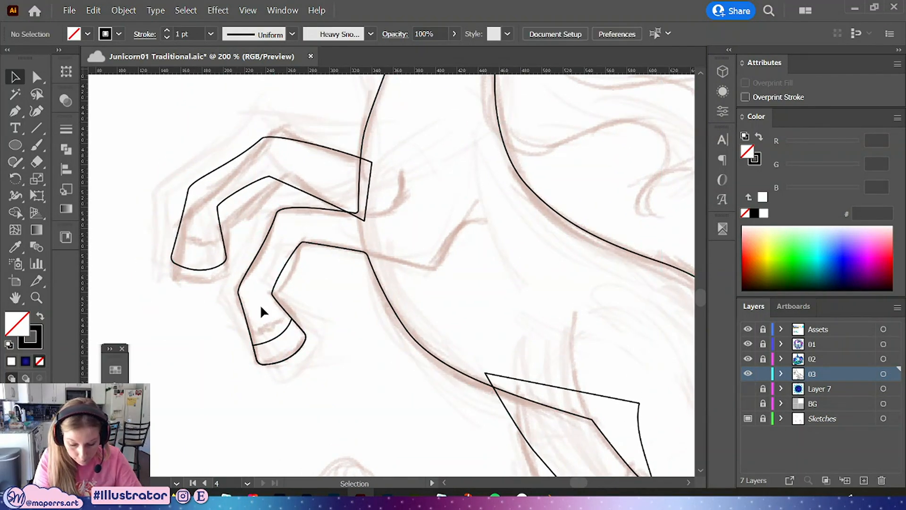
# Draw a curved line across the upper raised foreleg's hoof with the Pen tool and adjust its curve
pyautogui.click(17, 112)
pyautogui.click(174, 232)
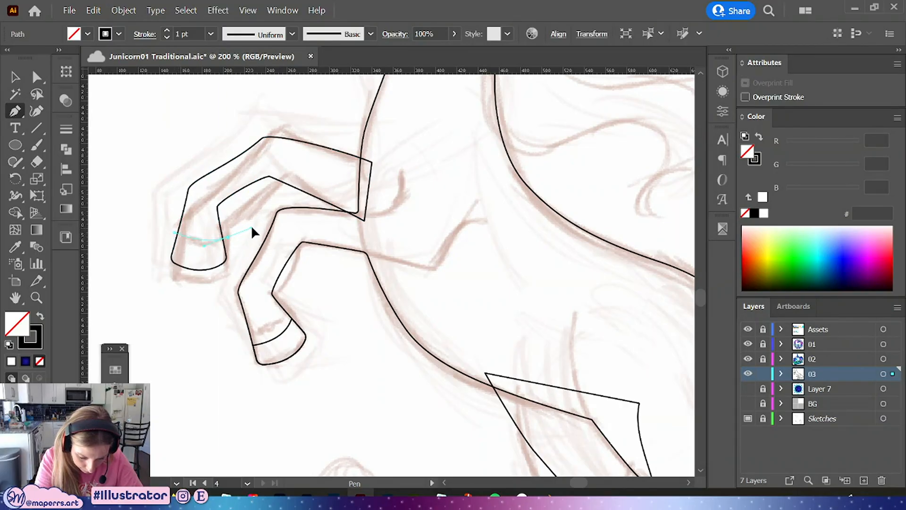
pyautogui.moveTo(252, 227); pyautogui.dragTo(255, 228)
pyautogui.press('a')
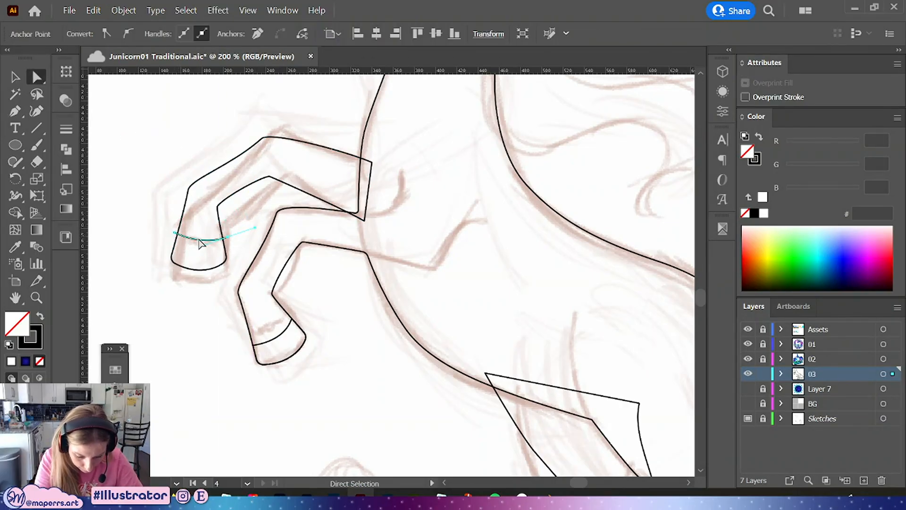
pyautogui.moveTo(201, 250); pyautogui.dragTo(197, 256)
pyautogui.moveTo(228, 237); pyautogui.dragTo(201, 254)
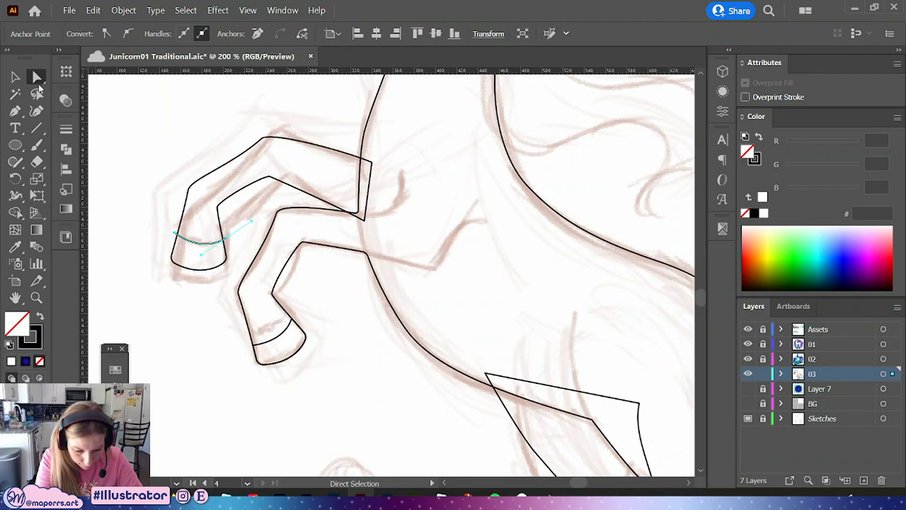
pyautogui.click(15, 77)
# Continue the path around below that hoof and close it into a hoof-shaped cutter
pyautogui.press('p')
pyautogui.click(175, 232)
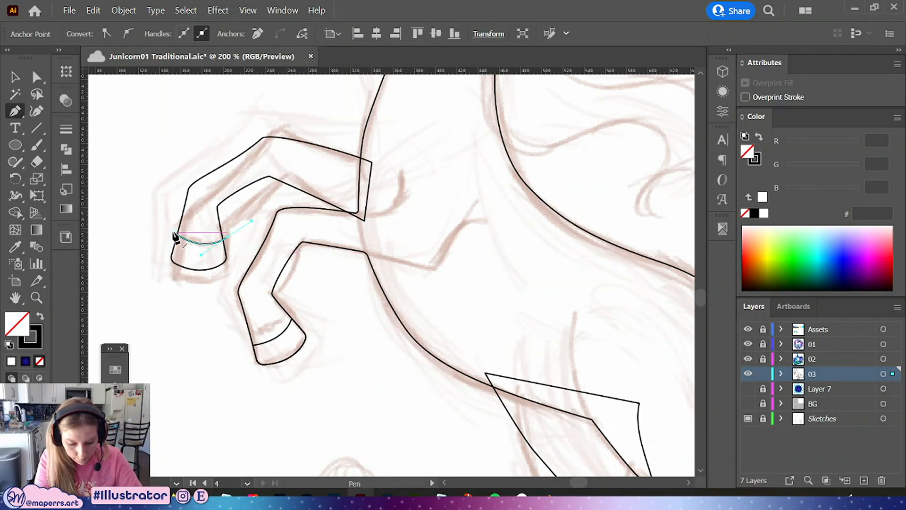
pyautogui.click(151, 265)
pyautogui.click(162, 291)
pyautogui.click(220, 282)
pyautogui.click(241, 263)
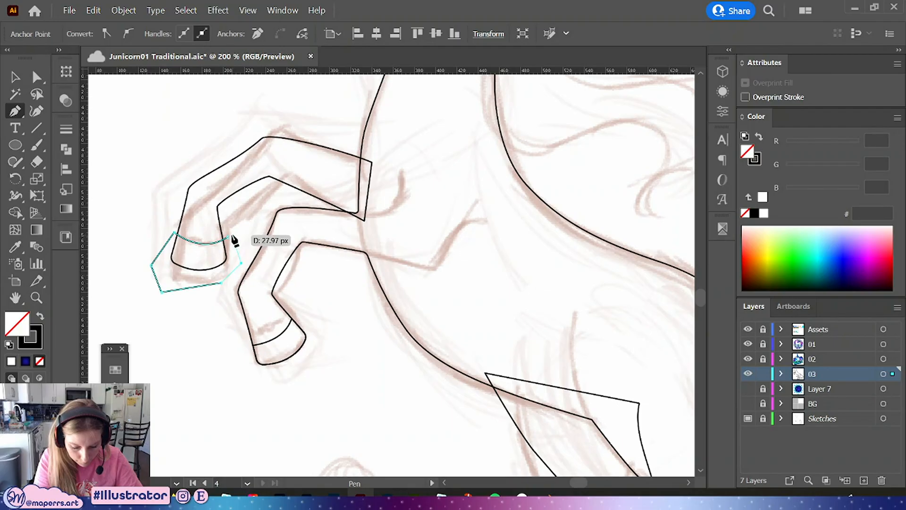
pyautogui.click(228, 237)
pyautogui.click(15, 77)
# Try to intersect the cutter with the upper foreleg, then undo the intersection
pyautogui.click(191, 197)
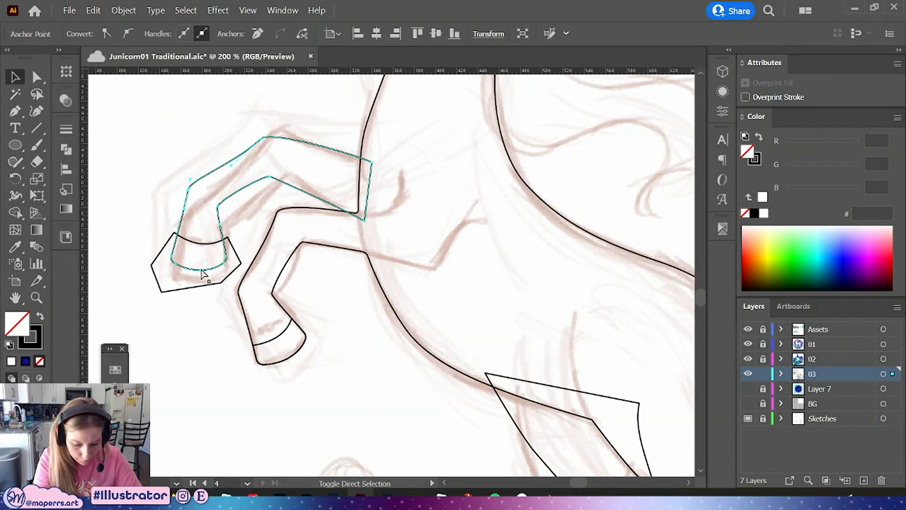
pyautogui.keyDown('shift'); pyautogui.click(152, 258); pyautogui.keyUp('shift')
pyautogui.click(65, 150)
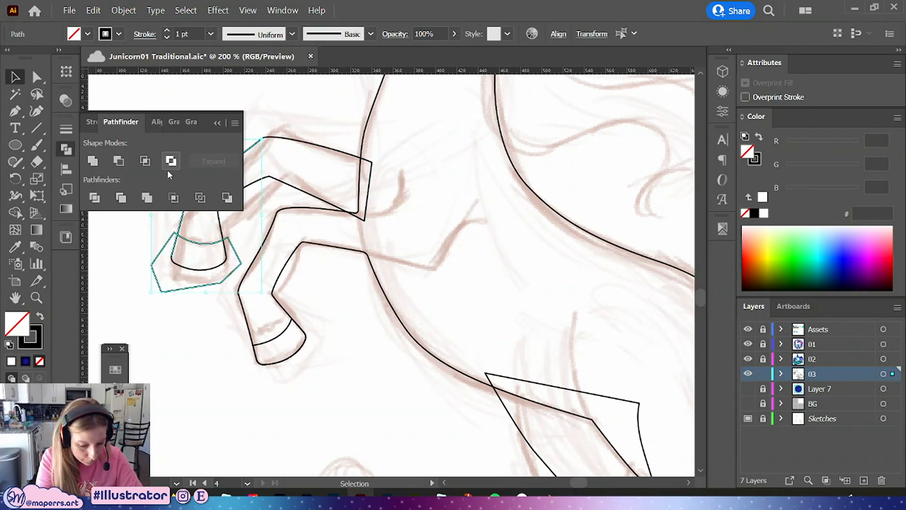
pyautogui.click(145, 161)
pyautogui.click(221, 122)
pyautogui.hotkey('ctrl', 'z')
# Delete the stray item beside the upper foreleg and intersect the hoof cutter with that leg using Pathfinder
pyautogui.click(124, 175)
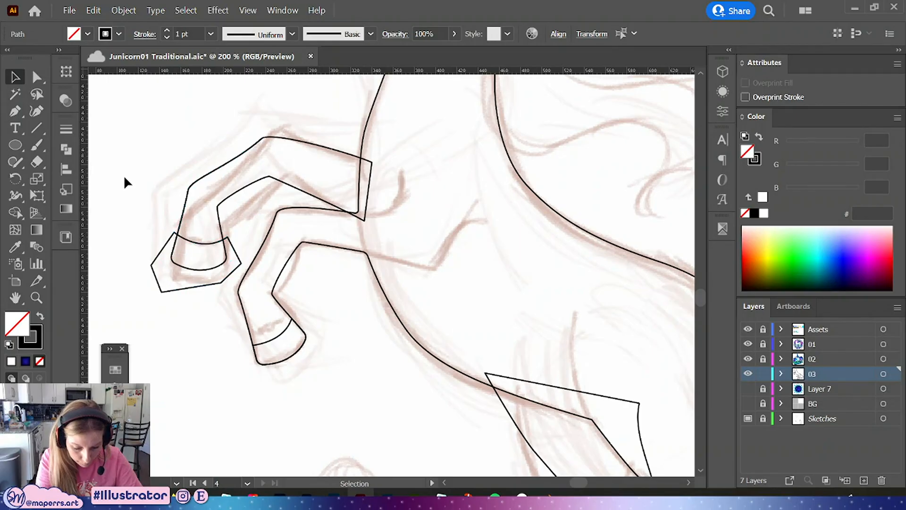
pyautogui.moveTo(183, 214); pyautogui.dragTo(139, 180)
pyautogui.press('Delete')
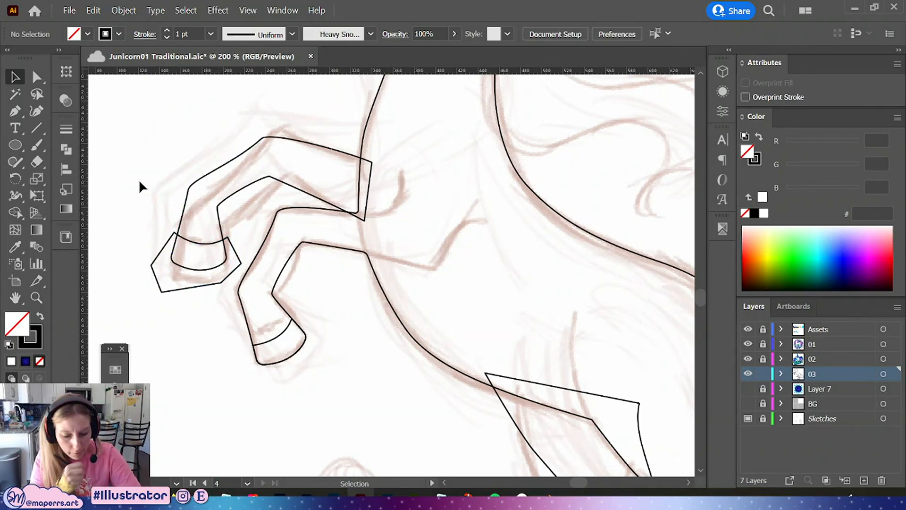
pyautogui.click(182, 222)
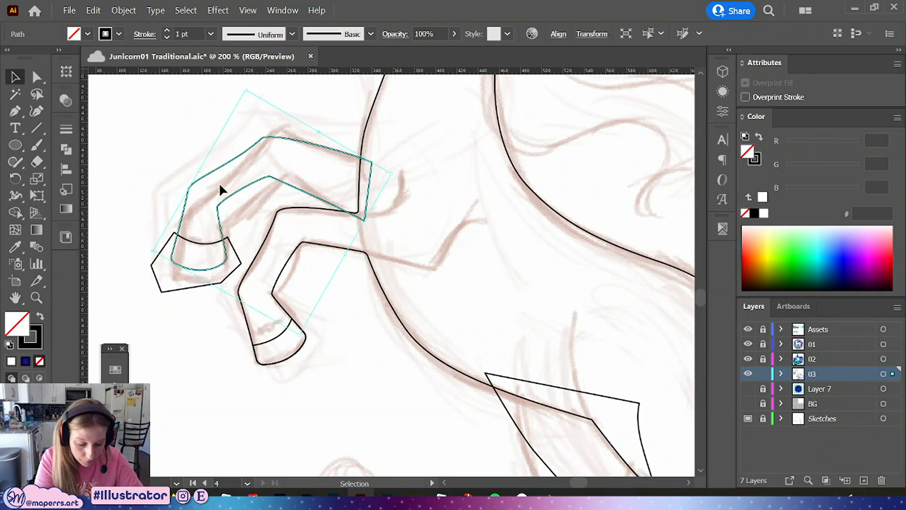
pyautogui.click(158, 254)
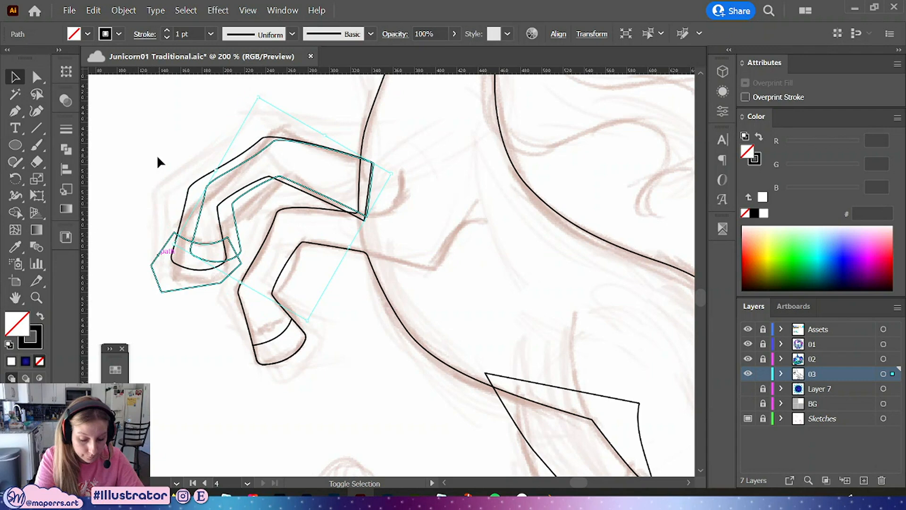
pyautogui.click(198, 181)
pyautogui.keyDown('shift'); pyautogui.click(151, 265); pyautogui.keyUp('shift')
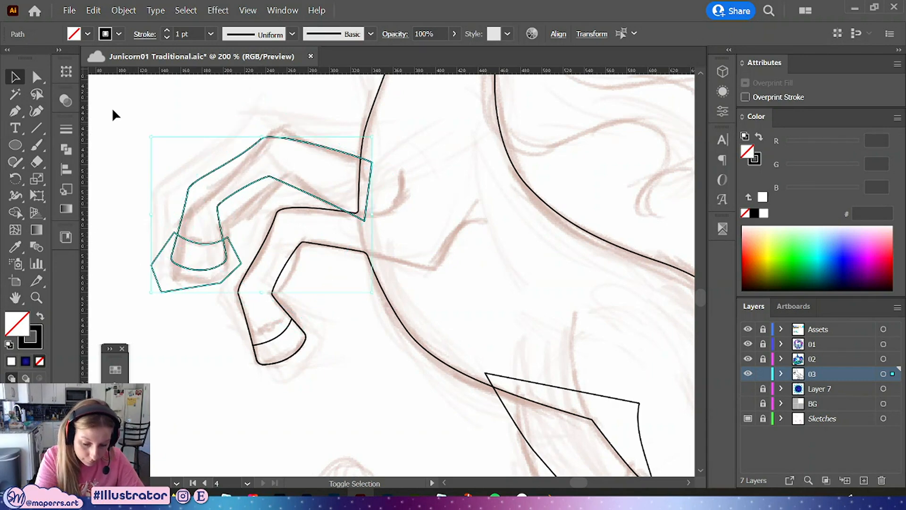
pyautogui.click(66, 149)
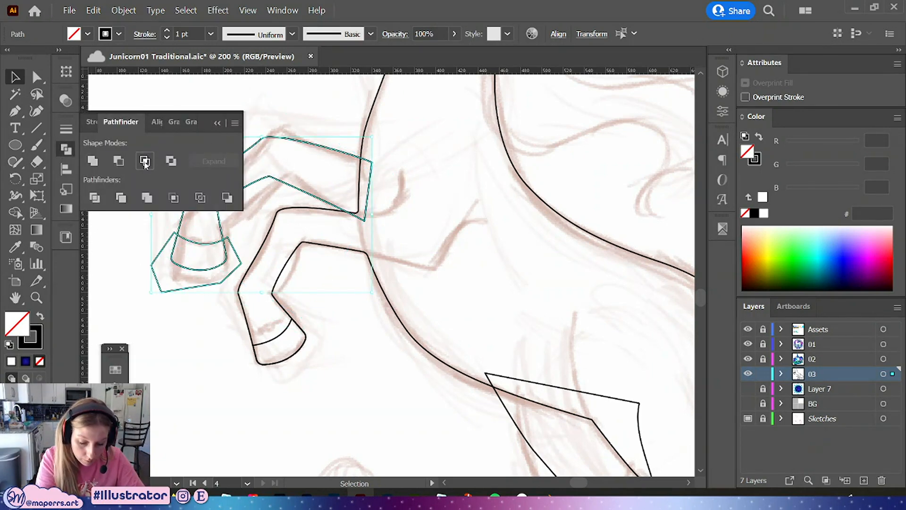
pyautogui.click(145, 161)
pyautogui.click(216, 123)
pyautogui.click(125, 165)
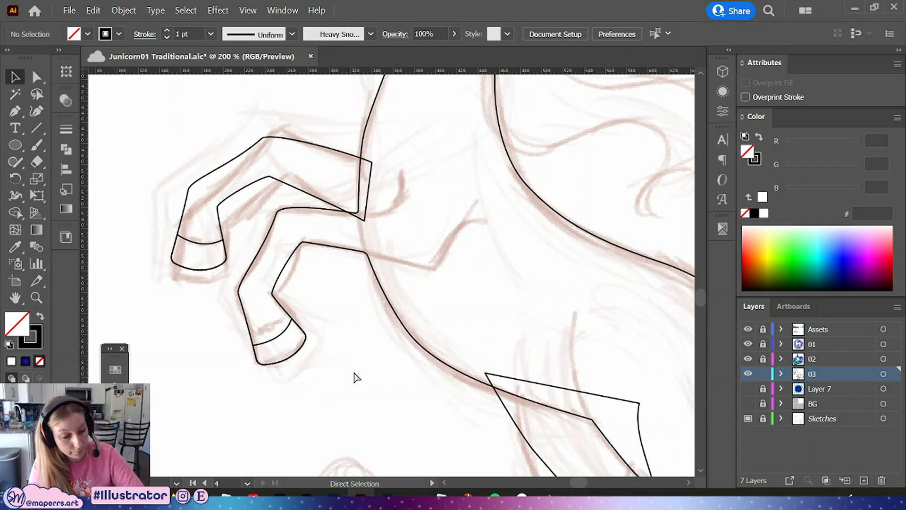
# Save the document
pyautogui.hotkey('ctrl', '-')
pyautogui.hotkey('ctrl', '-')
pyautogui.hotkey('ctrl', '-')
pyautogui.moveTo(548, 251); pyautogui.dragTo(502, 264)
pyautogui.press('a')
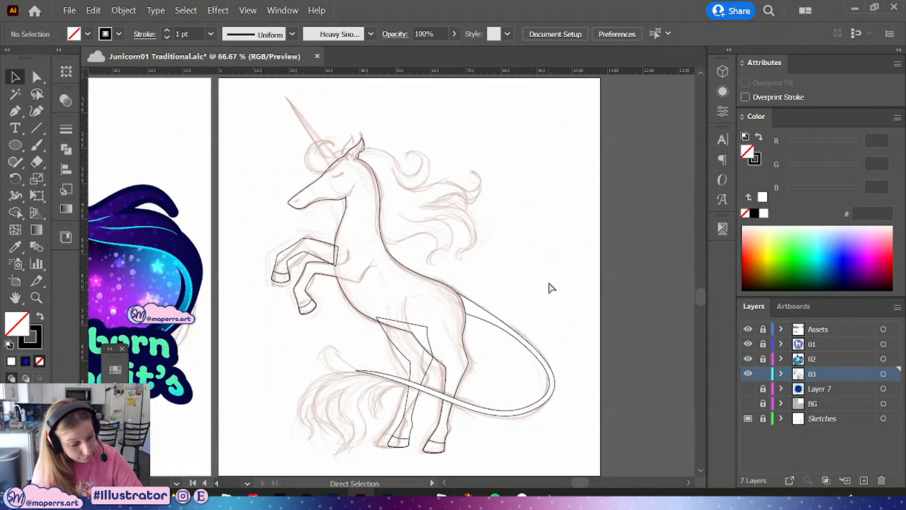
pyautogui.hotkey('ctrl', 's')
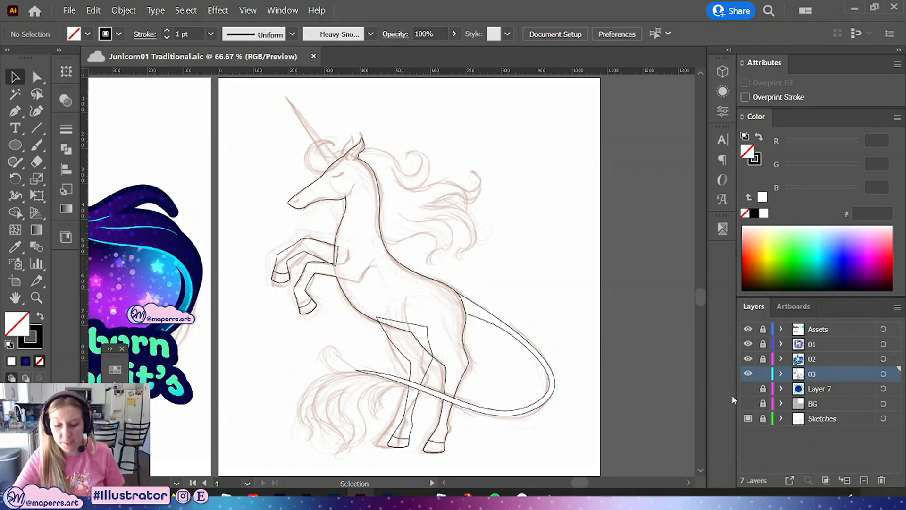
pyautogui.hotkey('ctrl', '-')
pyautogui.hotkey('ctrl', '-')
pyautogui.moveTo(523, 203); pyautogui.dragTo(609, 300)
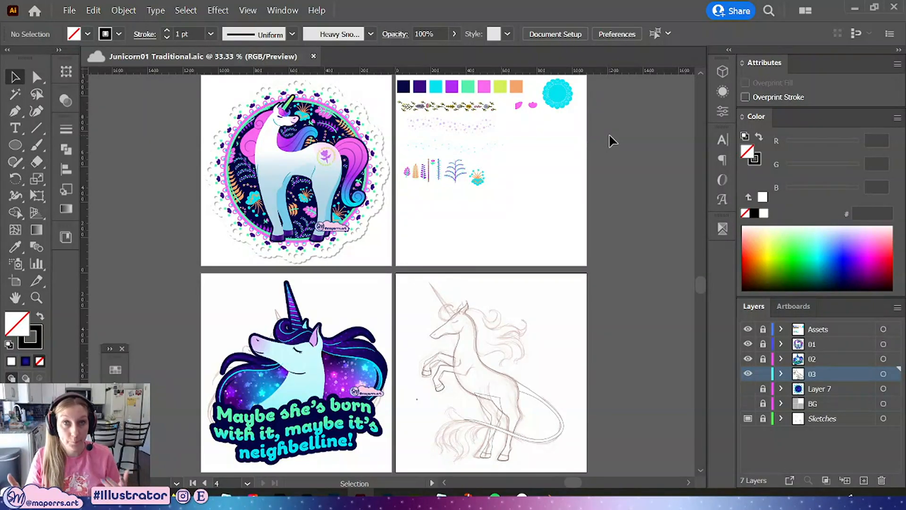
pyautogui.scroll(-1, 616, 169)
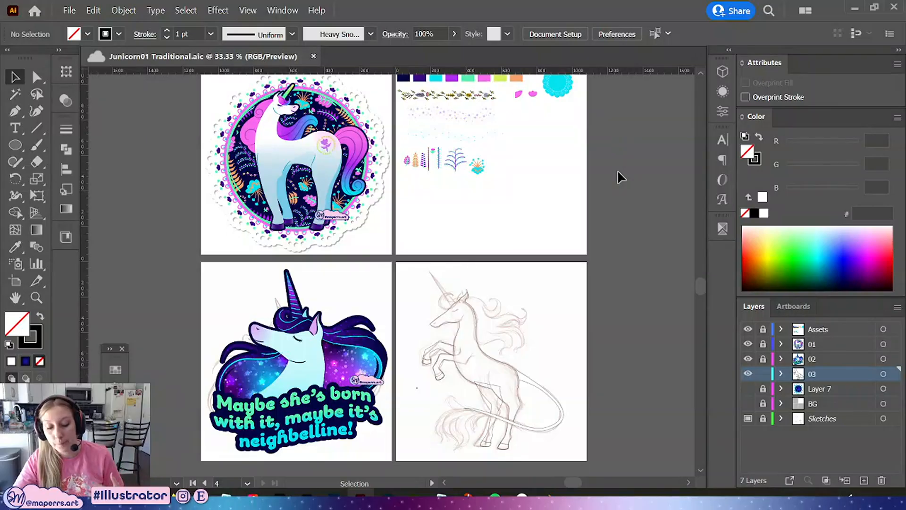
pyautogui.scroll(1, 615, 170)
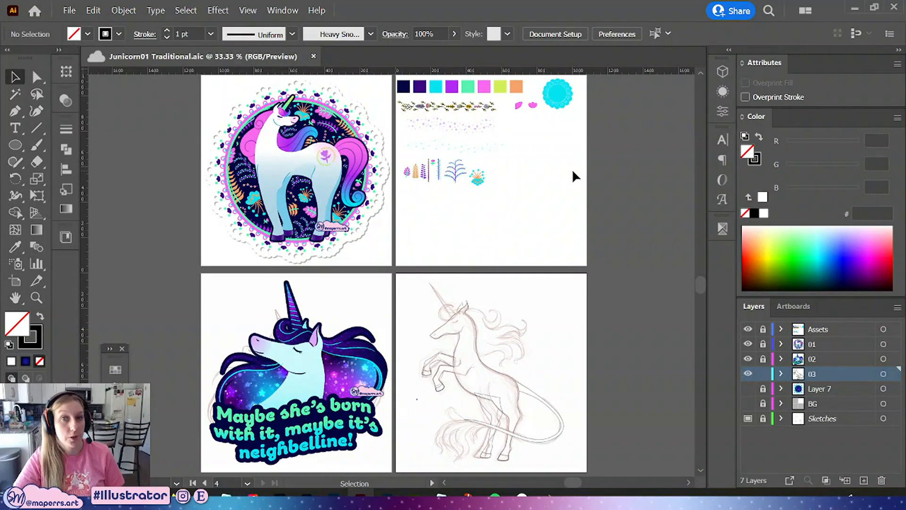
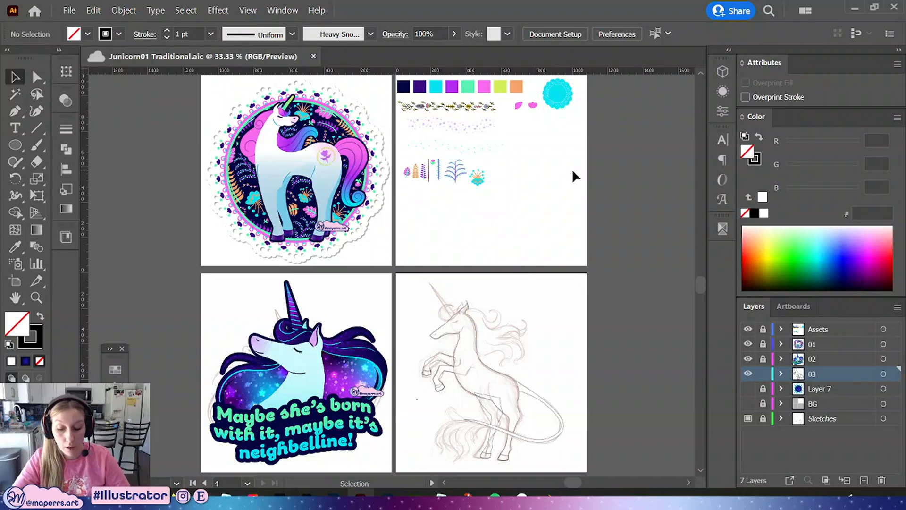
# Show Layer 7 to preview the moon artwork behind the unicorn line art on the fourth artboard
pyautogui.moveTo(624, 313); pyautogui.dragTo(611, 256)
pyautogui.moveTo(585, 188); pyautogui.dragTo(595, 258)
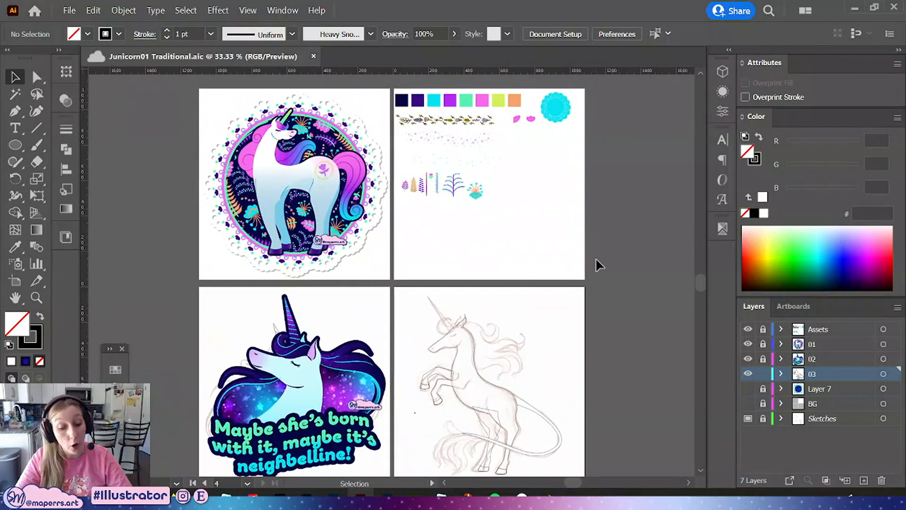
pyautogui.scroll(-2, 581, 251)
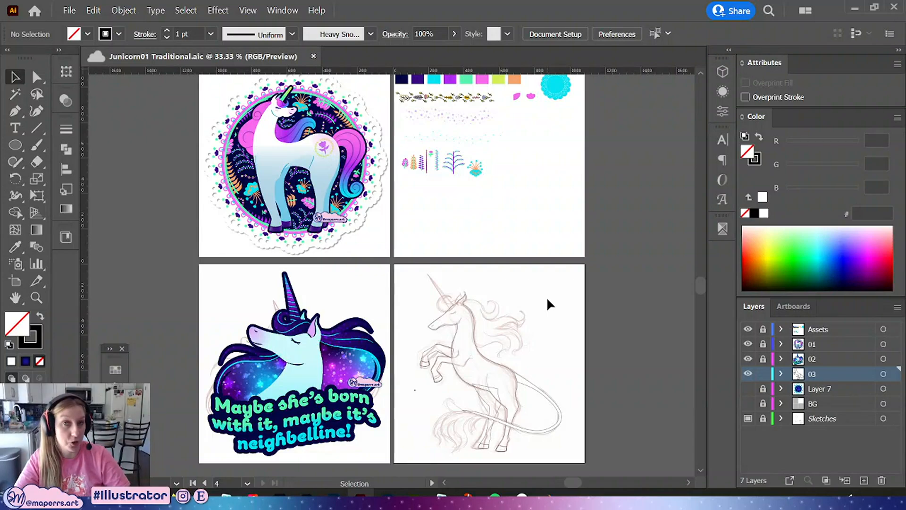
pyautogui.scroll(3, 543, 300)
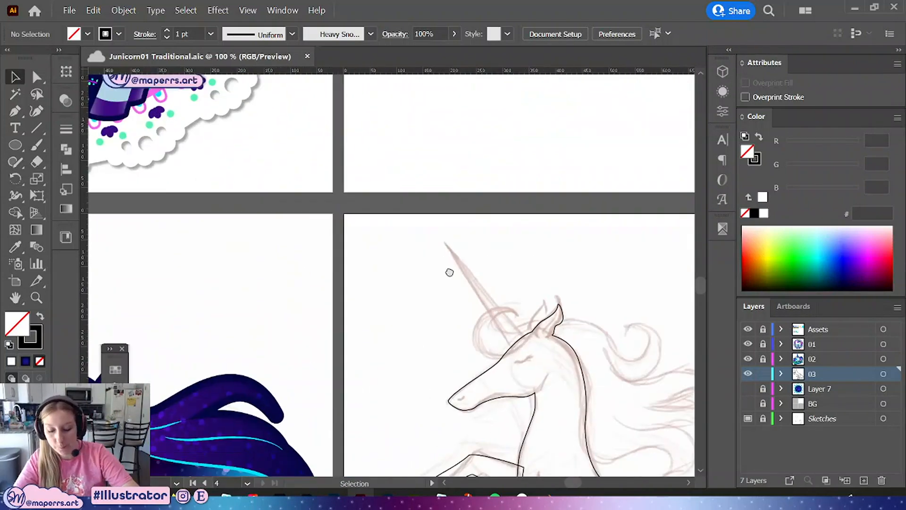
pyautogui.moveTo(538, 255); pyautogui.dragTo(528, 121)
pyautogui.click(748, 388)
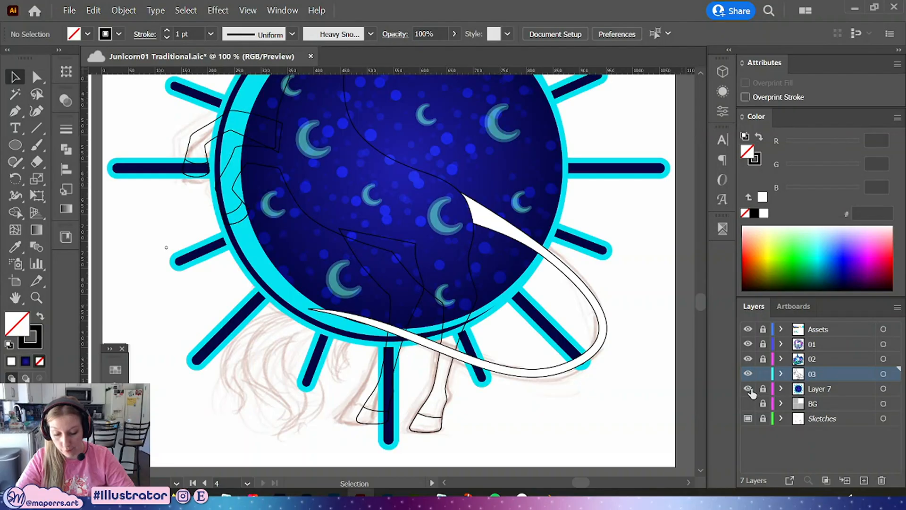
pyautogui.moveTo(639, 283); pyautogui.dragTo(621, 354)
pyautogui.hotkey('ctrl', '-')
pyautogui.hotkey('ctrl', '-')
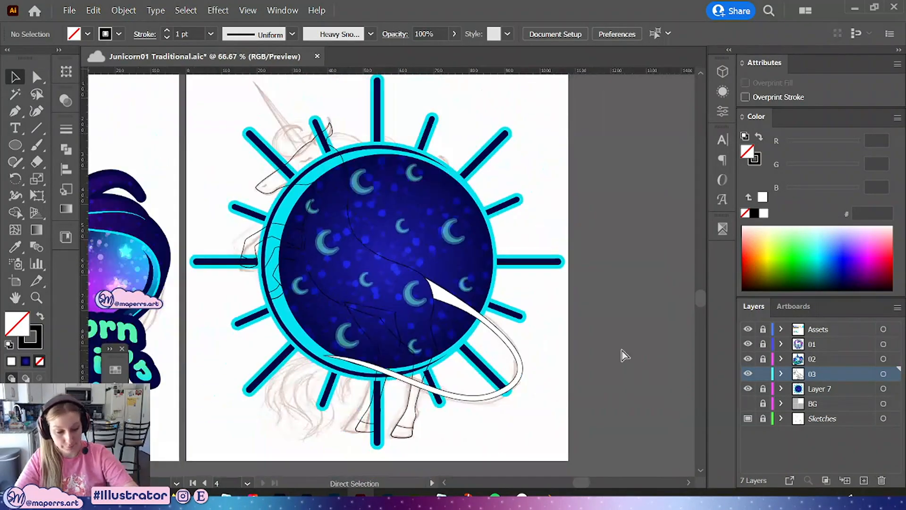
# Save the document and hide Layer 7 again
pyautogui.moveTo(573, 302); pyautogui.dragTo(585, 340)
pyautogui.hotkey('ctrl', 's')
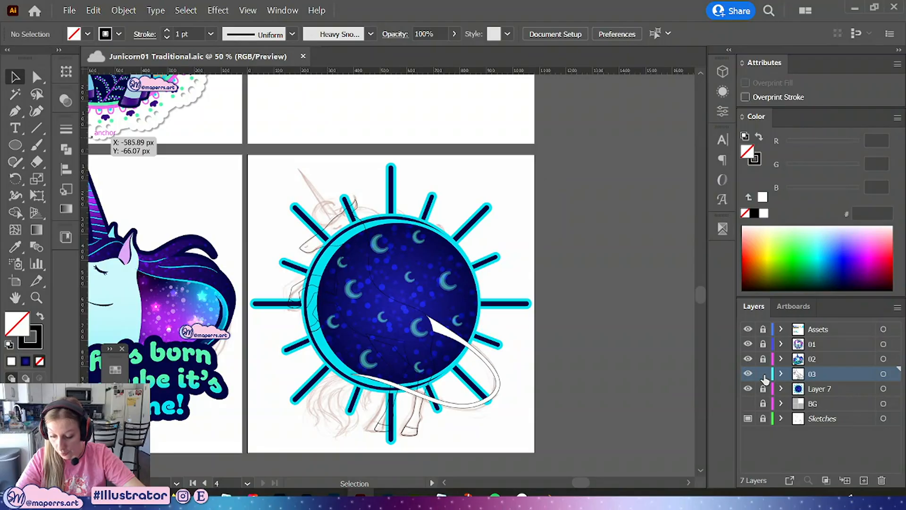
pyautogui.click(748, 389)
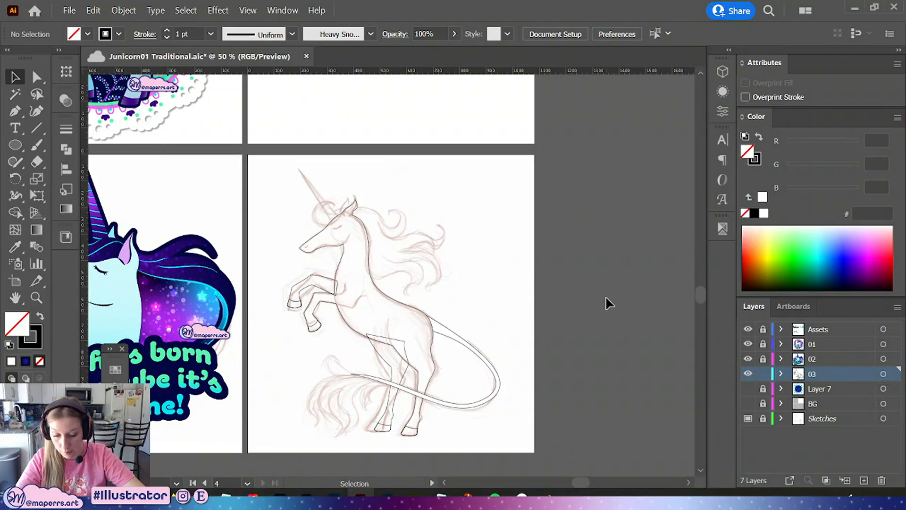
# Draw a short curved Pen line on the unicorn's body just above the front of the hind leg
pyautogui.press('a')
pyautogui.hotkey('ctrl', '+')
pyautogui.hotkey('ctrl', '+')
pyautogui.hotkey('ctrl', '+')
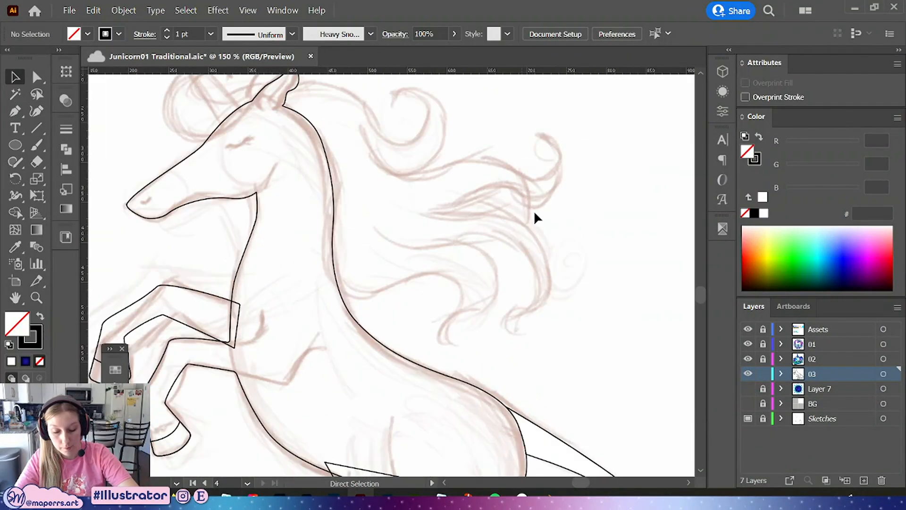
pyautogui.moveTo(552, 174); pyautogui.dragTo(554, 208)
pyautogui.moveTo(374, 335); pyautogui.dragTo(404, 165)
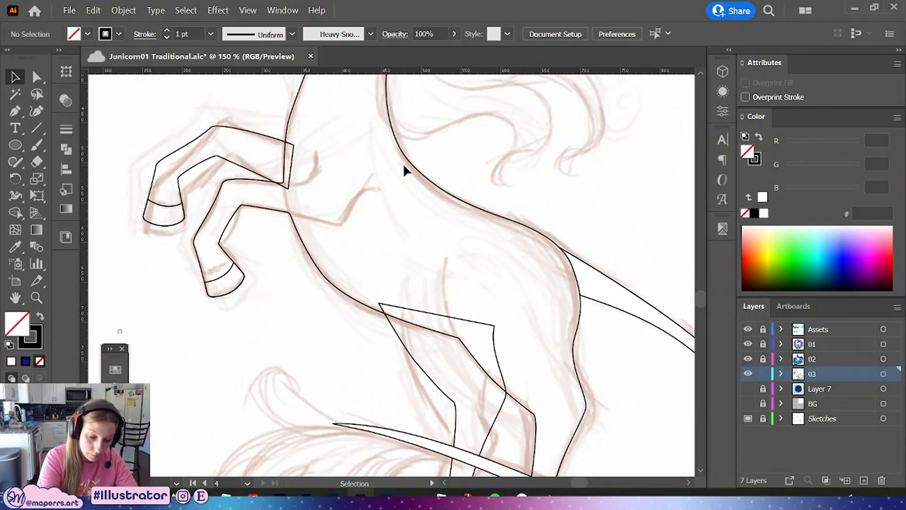
pyautogui.press('p')
pyautogui.hotkey('ctrl', '+')
pyautogui.moveTo(527, 325); pyautogui.dragTo(405, 373)
pyautogui.click(369, 399)
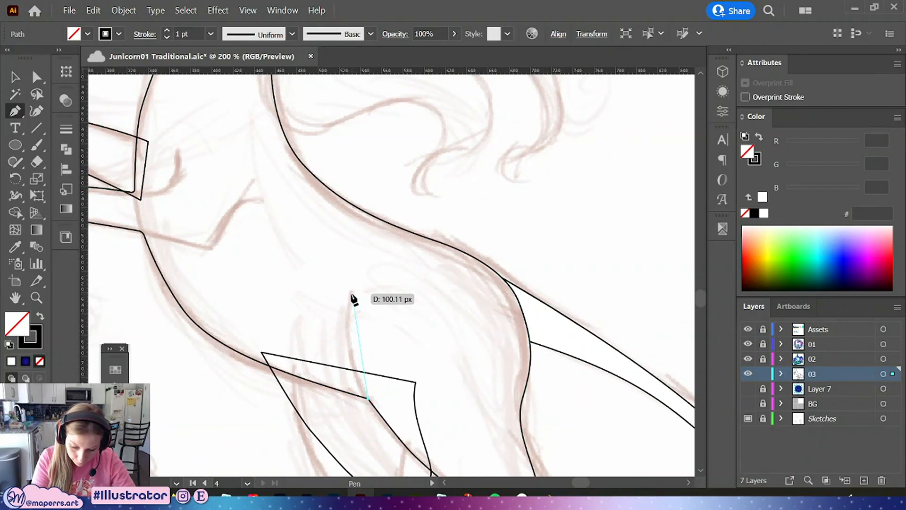
pyautogui.moveTo(351, 294); pyautogui.dragTo(354, 260)
pyautogui.moveTo(361, 213); pyautogui.dragTo(362, 222)
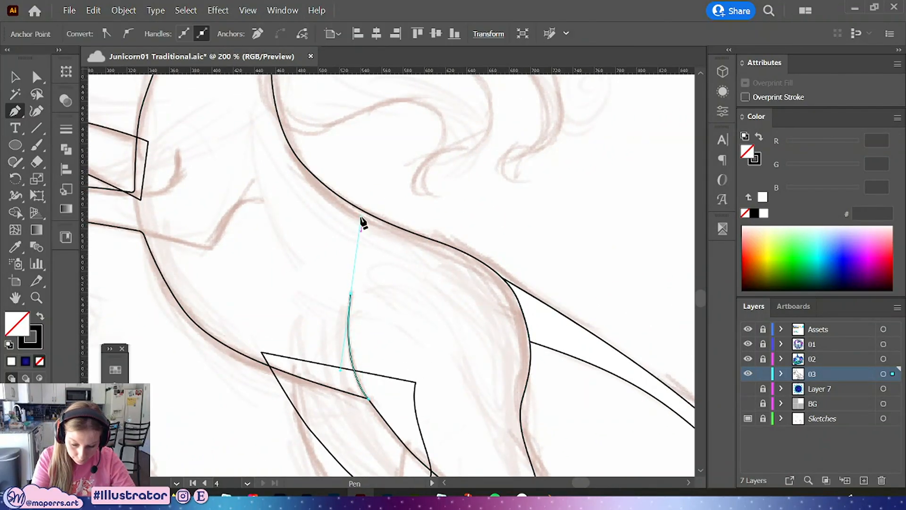
pyautogui.press('v')
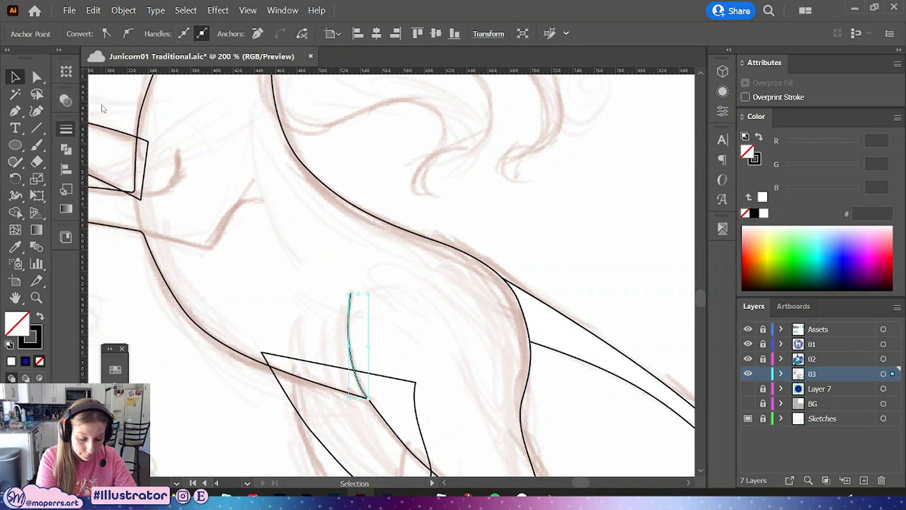
# Apply a tapered width profile to the new line's stroke
pyautogui.click(66, 128)
pyautogui.click(194, 346)
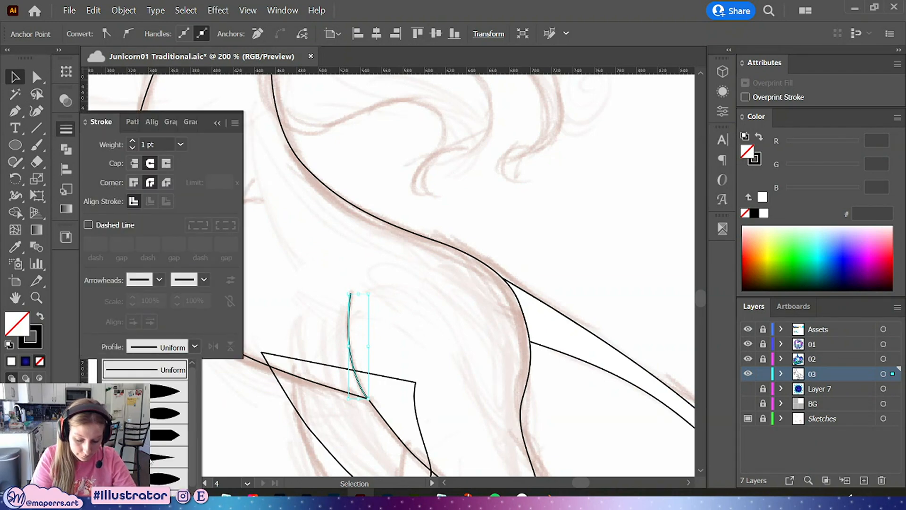
pyautogui.click(153, 479)
pyautogui.click(405, 312)
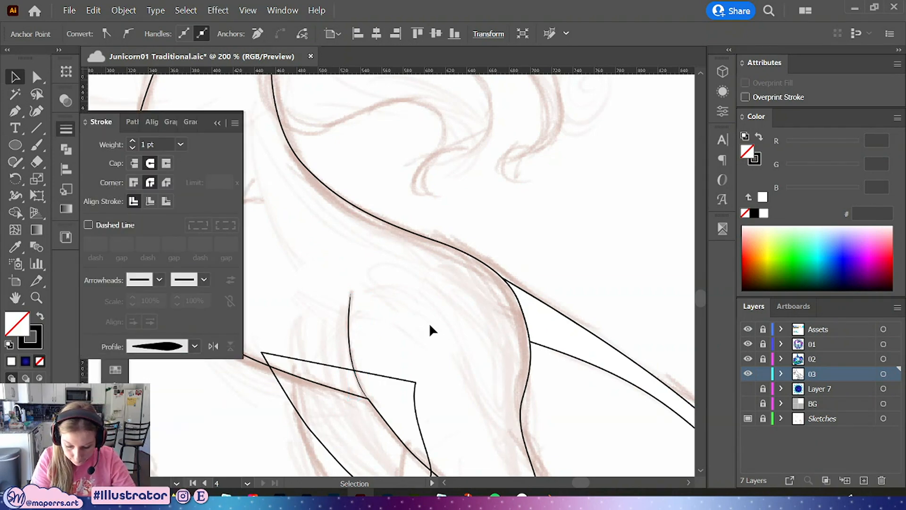
# Flip the tapered width profile along the body line
pyautogui.moveTo(368, 276)
pyautogui.mouseDown()
pyautogui.moveTo(509, 286)
pyautogui.moveTo(491, 293)
pyautogui.mouseUp()
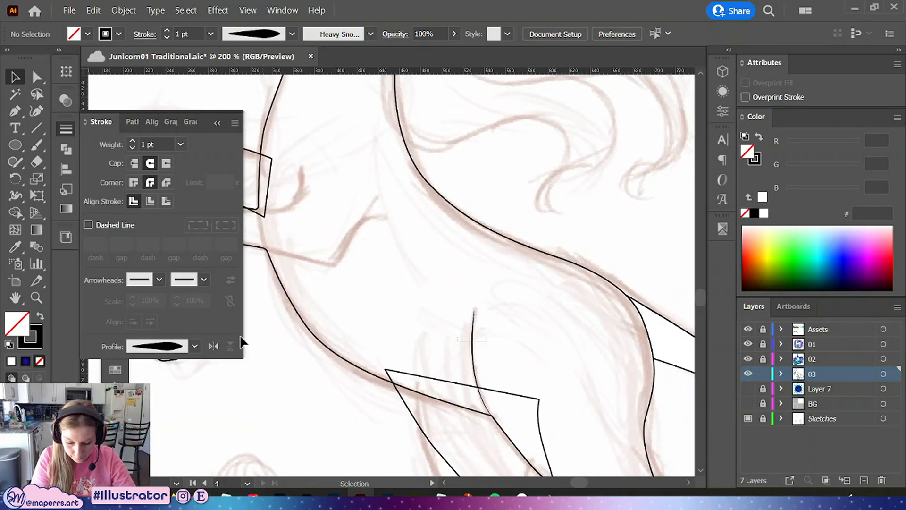
pyautogui.moveTo(486, 337); pyautogui.dragTo(458, 341)
pyautogui.click(213, 345)
pyautogui.click(555, 354)
pyautogui.moveTo(500, 303); pyautogui.dragTo(496, 326)
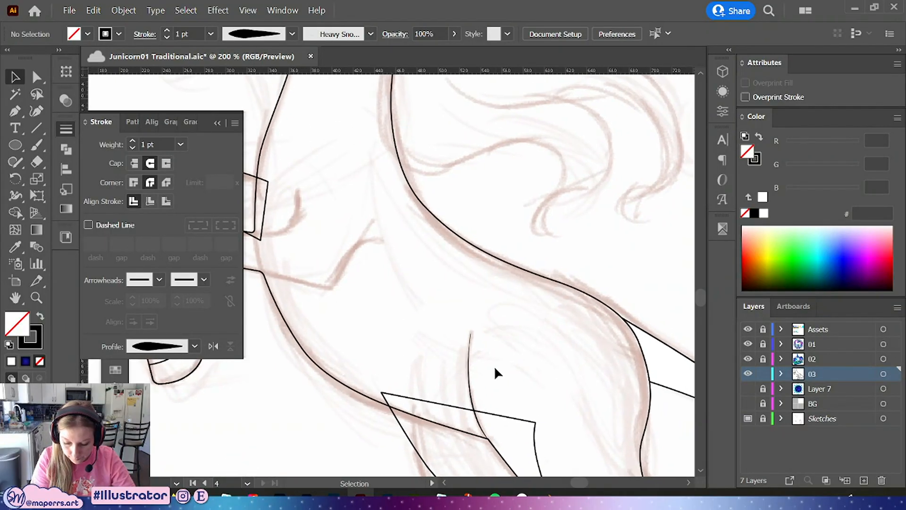
pyautogui.click(469, 368)
pyautogui.click(194, 346)
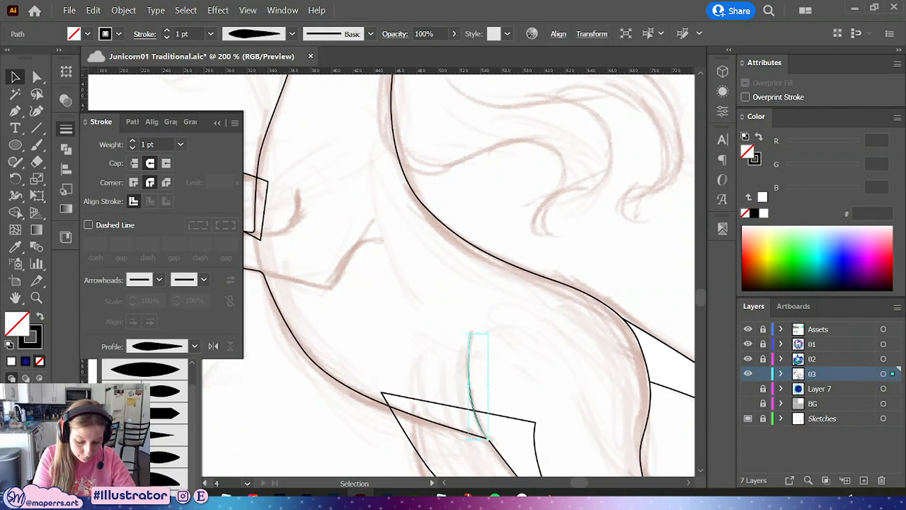
pyautogui.click(428, 303)
# Draw a Pen path from the front leg outline along the chest, ending in a curve upward
pyautogui.moveTo(324, 271); pyautogui.dragTo(388, 329)
pyautogui.click(17, 112)
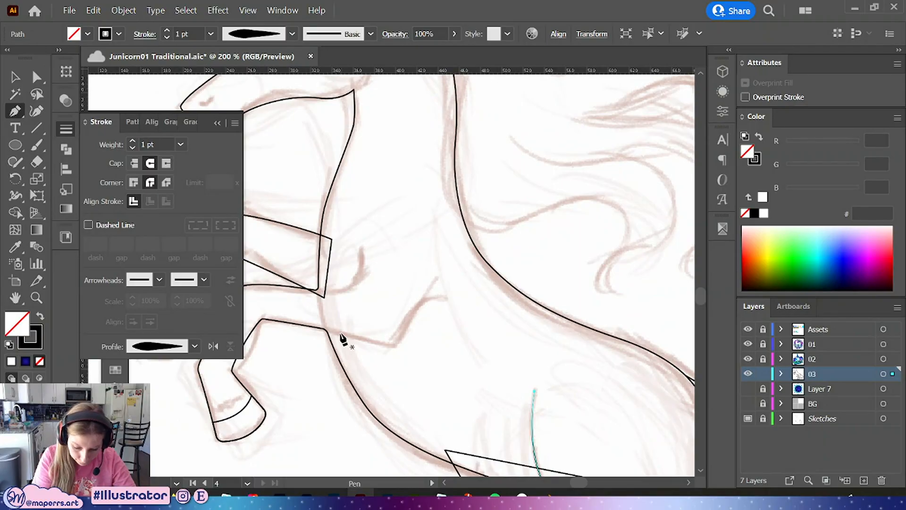
pyautogui.click(324, 328)
pyautogui.click(399, 347)
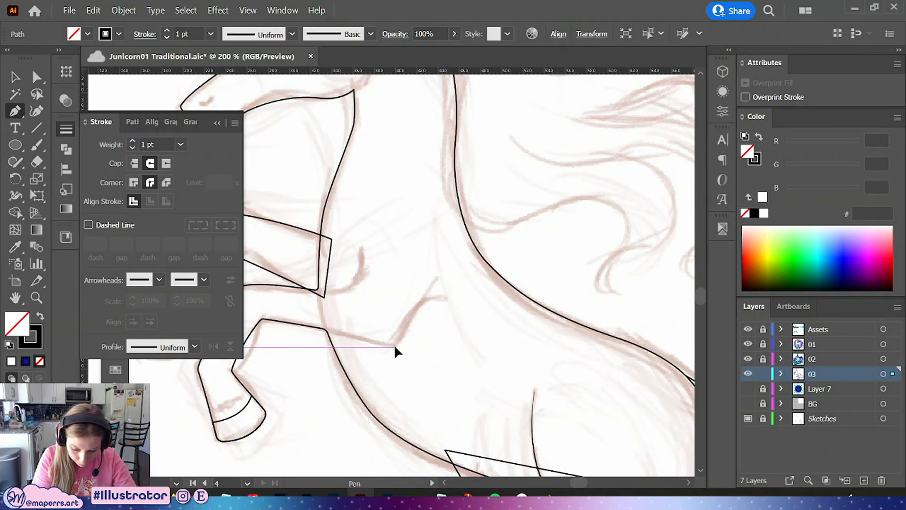
pyautogui.click(443, 296)
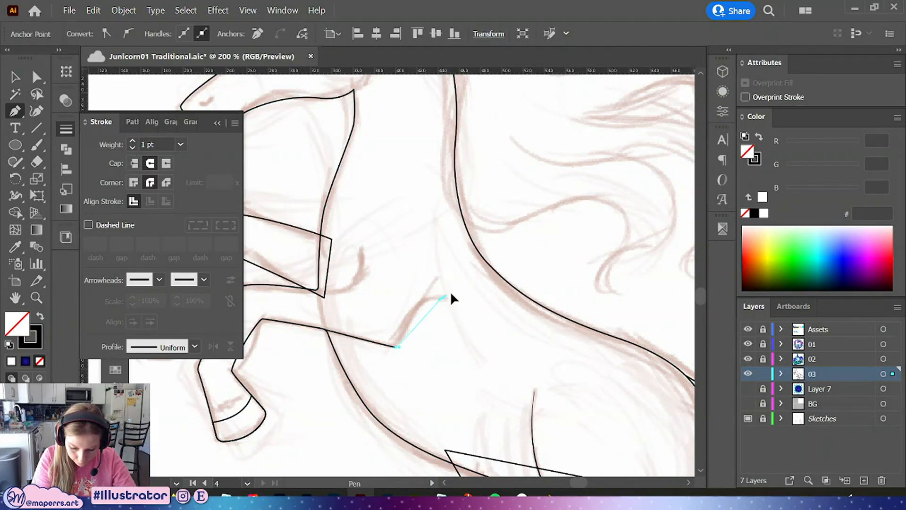
pyautogui.moveTo(478, 285); pyautogui.dragTo(472, 298)
# Nudge the chest path's corner anchor slightly with the Direct Selection tool
pyautogui.click(38, 77)
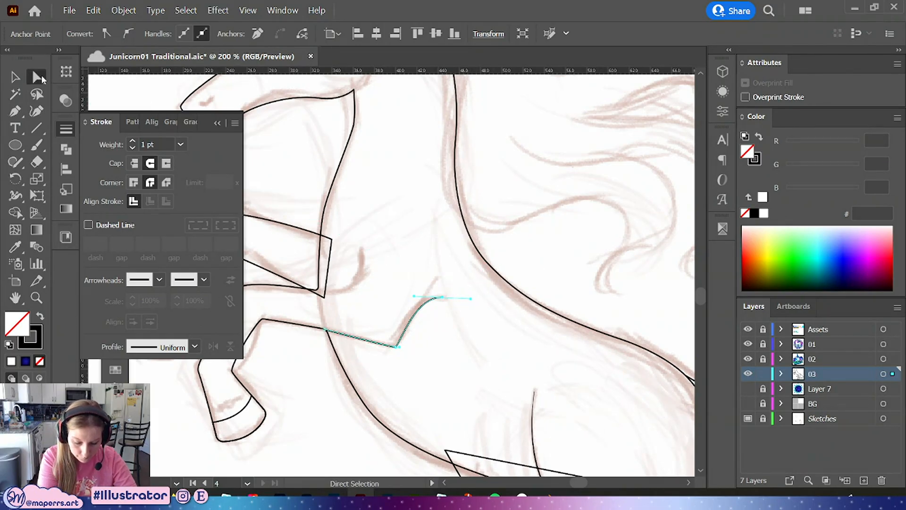
pyautogui.click(397, 346)
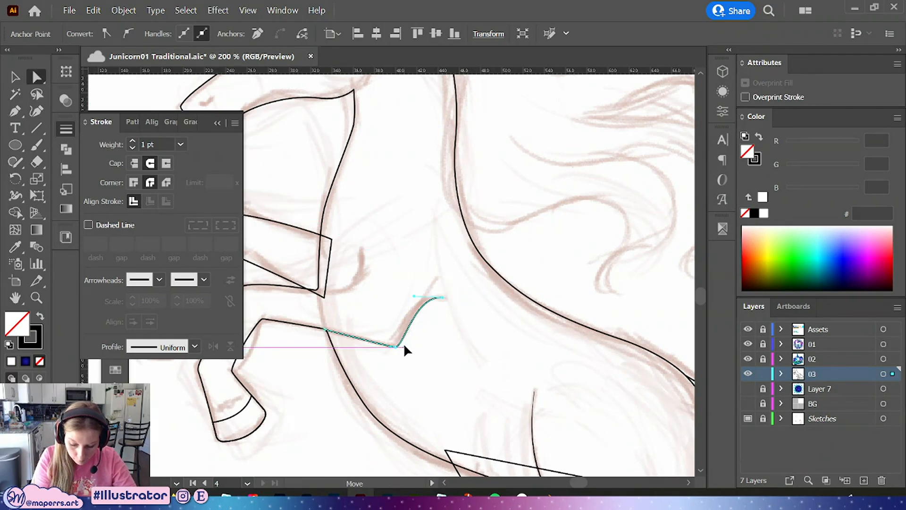
pyautogui.moveTo(390, 346); pyautogui.dragTo(399, 345)
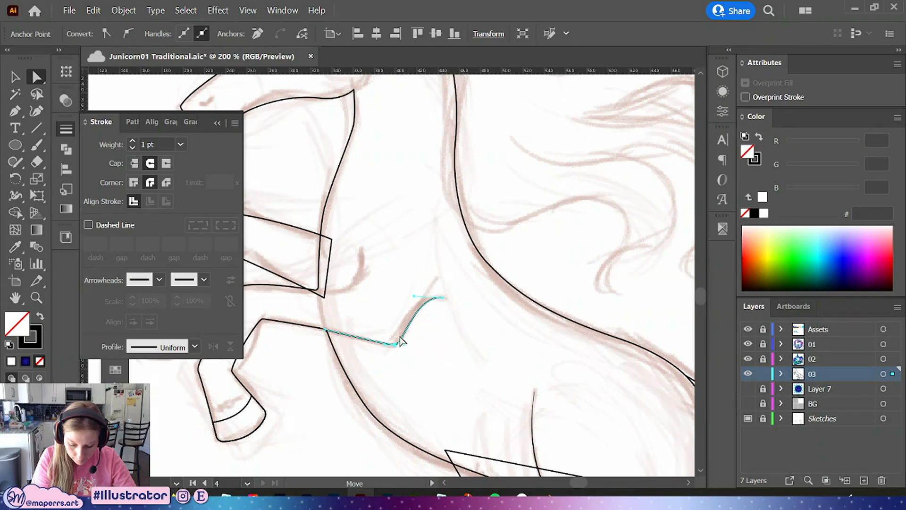
pyautogui.click(409, 293)
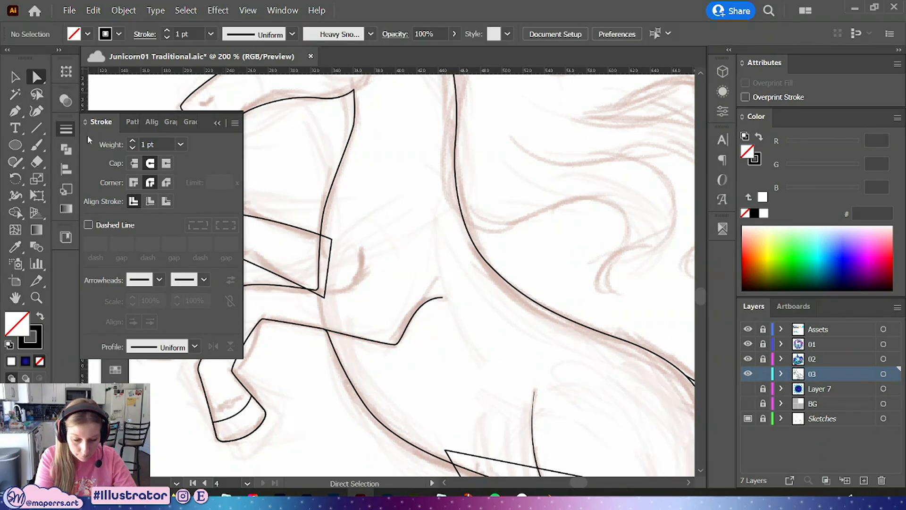
# Draw a curved line where the front leg meets the chest and adjust its upper endpoint
pyautogui.press('p')
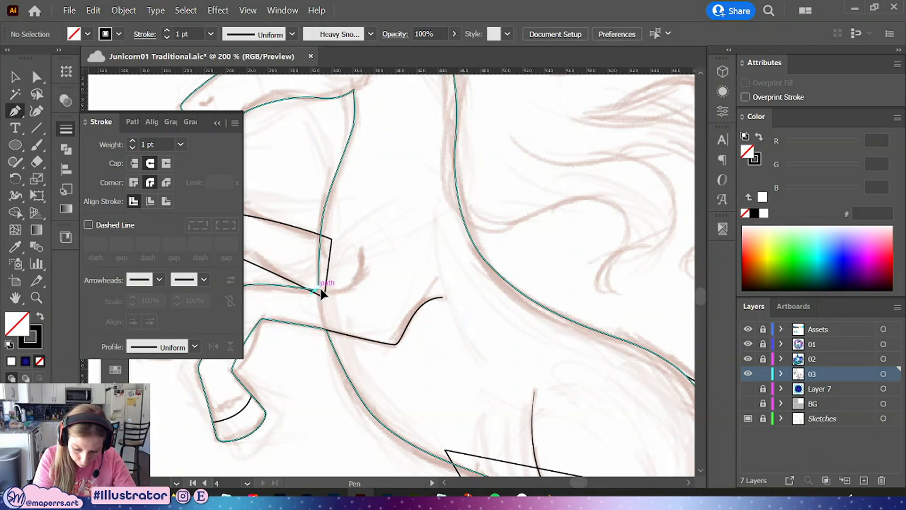
pyautogui.moveTo(324, 290); pyautogui.dragTo(361, 240)
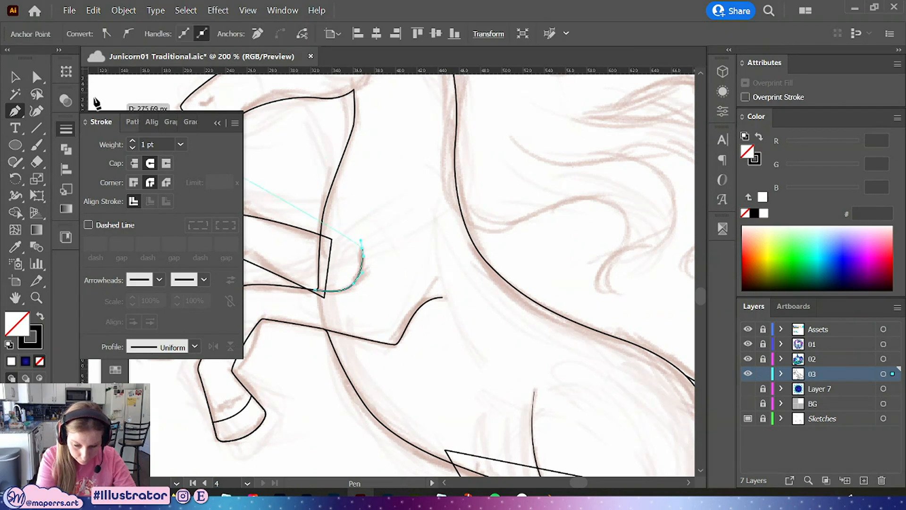
pyautogui.click(37, 76)
pyautogui.click(353, 283)
pyautogui.moveTo(362, 273); pyautogui.dragTo(362, 274)
pyautogui.click(409, 243)
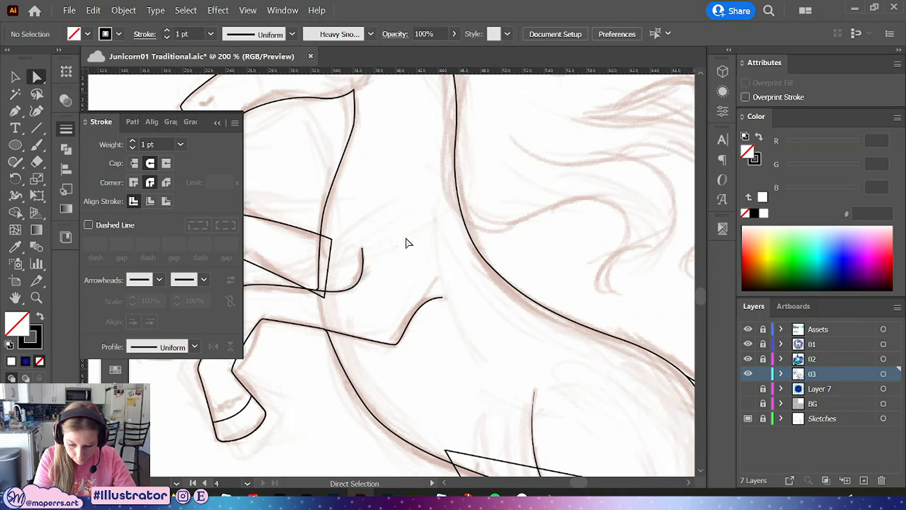
pyautogui.moveTo(362, 248); pyautogui.dragTo(368, 262)
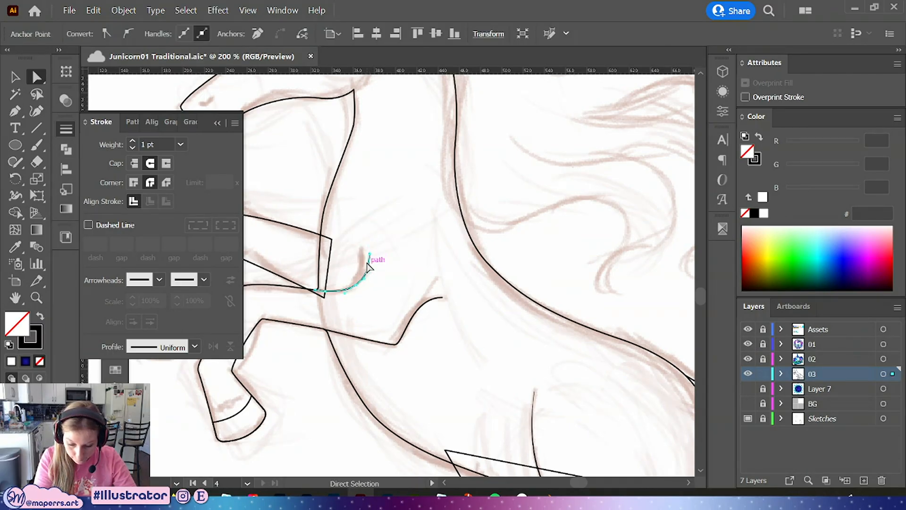
pyautogui.click(423, 241)
# Move the upper endpoint of the chest path slightly down
pyautogui.press('space')
pyautogui.moveTo(434, 218); pyautogui.dragTo(432, 231)
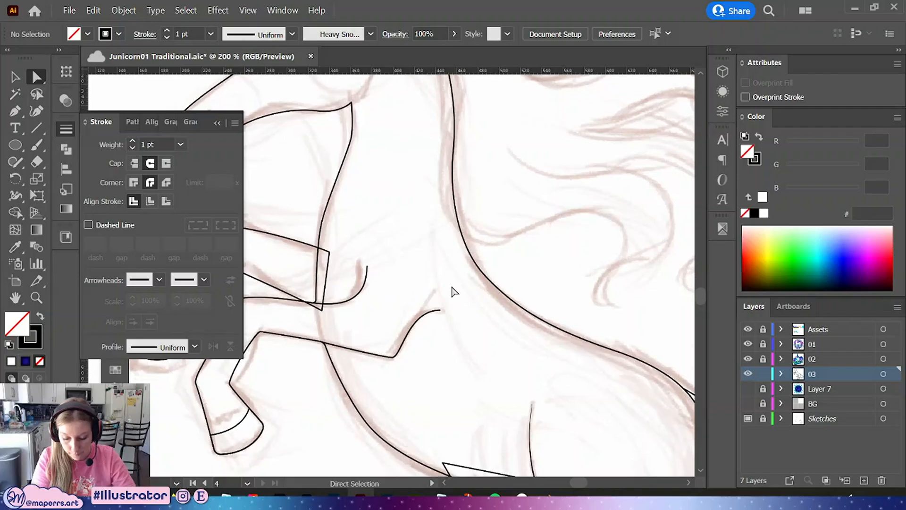
pyautogui.moveTo(454, 286); pyautogui.dragTo(388, 357)
pyautogui.click(445, 366)
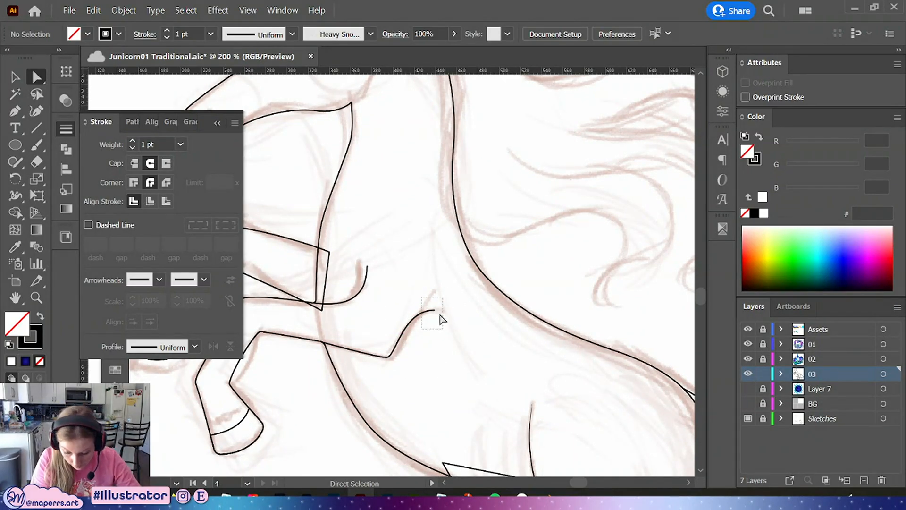
pyautogui.moveTo(435, 310); pyautogui.dragTo(439, 324)
pyautogui.click(470, 302)
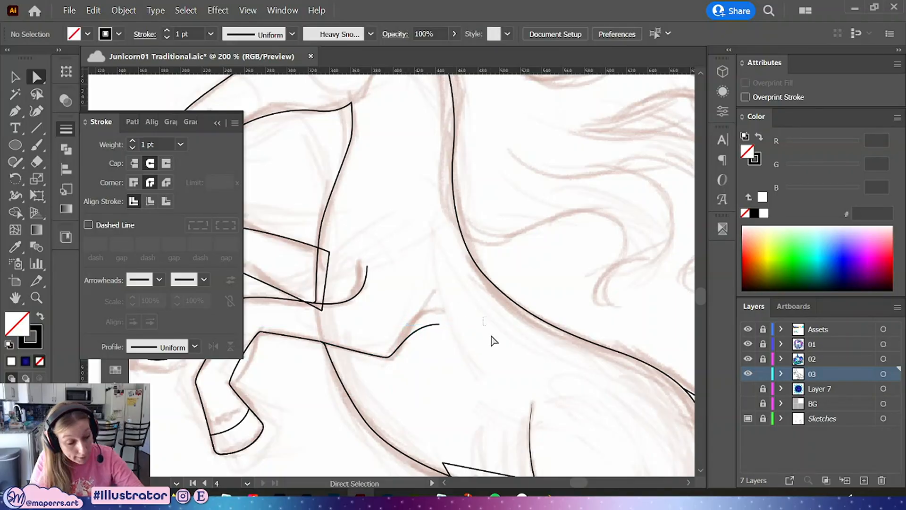
# Select the raised front legs and the rear hind leg paths and send them to the back
pyautogui.hotkey('ctrl', '-')
pyautogui.hotkey('ctrl', '-')
pyautogui.moveTo(549, 260)
pyautogui.mouseDown()
pyautogui.moveTo(555, 282)
pyautogui.moveTo(504, 137)
pyautogui.moveTo(505, 155)
pyautogui.mouseUp()
pyautogui.click(217, 122)
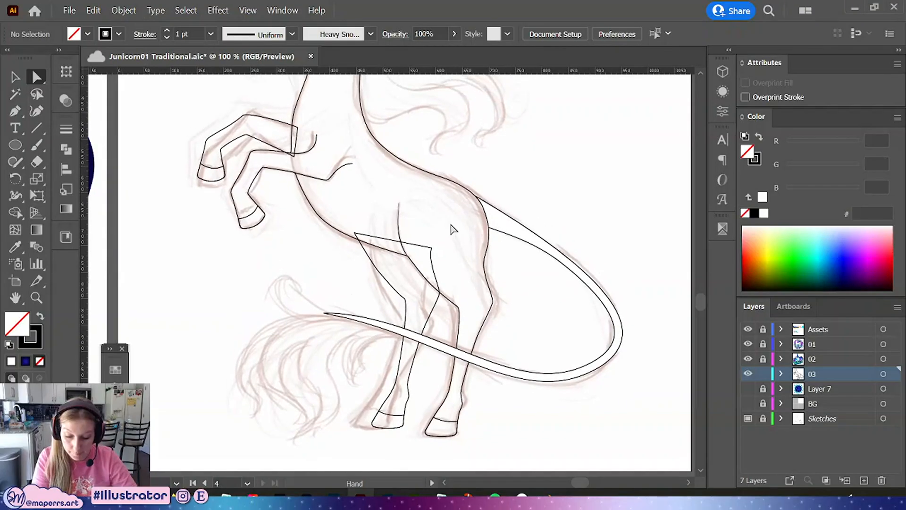
pyautogui.click(15, 78)
pyautogui.click(264, 125)
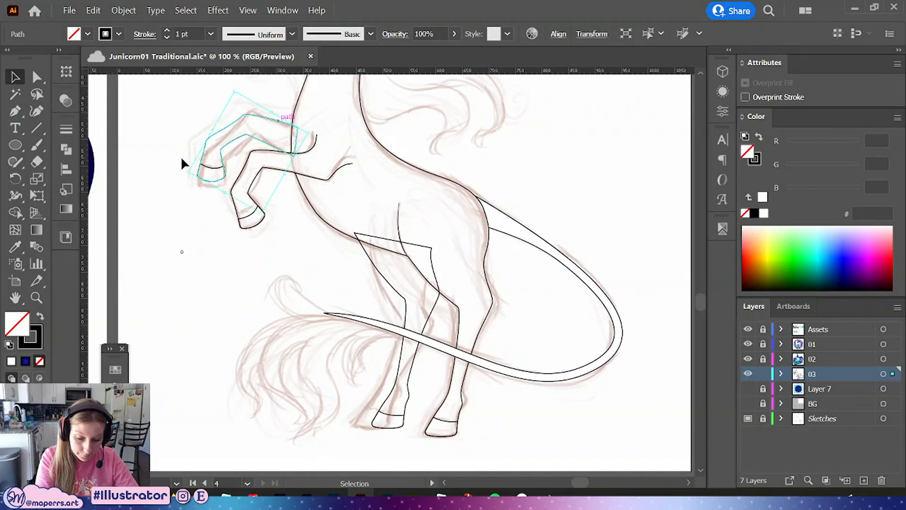
pyautogui.keyDown('shift'); pyautogui.click(409, 406); pyautogui.keyUp('shift')
pyautogui.rightClick(414, 410)
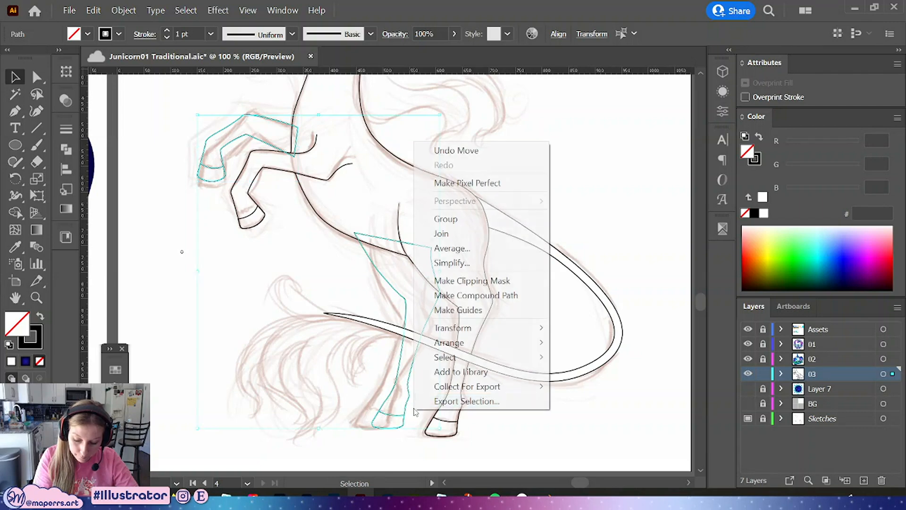
pyautogui.click(589, 386)
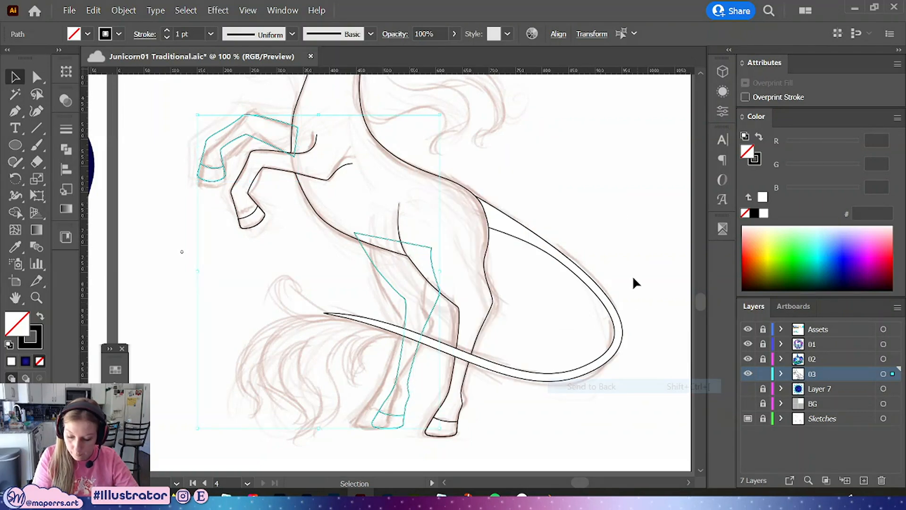
# Apply a tapered width profile to the short cheek curve rising from the throat
pyautogui.click(595, 160)
pyautogui.moveTo(571, 186); pyautogui.dragTo(581, 268)
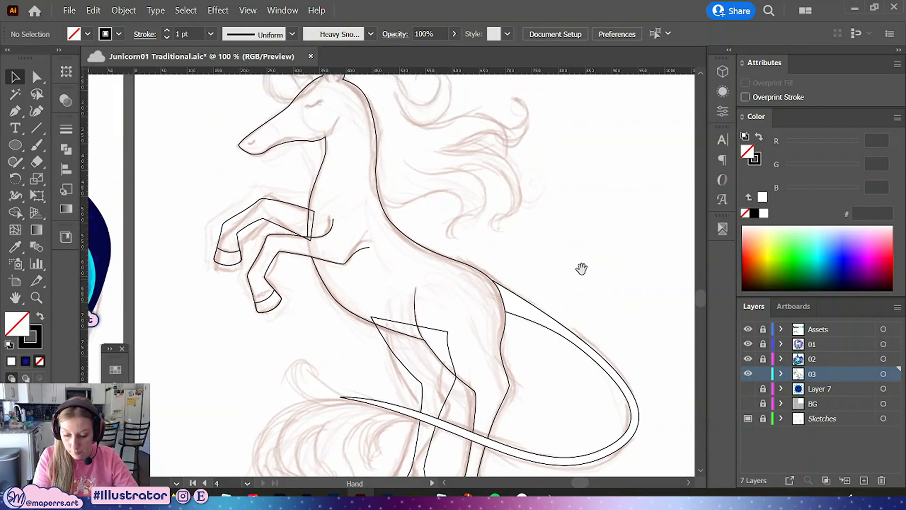
pyautogui.click(39, 76)
pyautogui.click(391, 222)
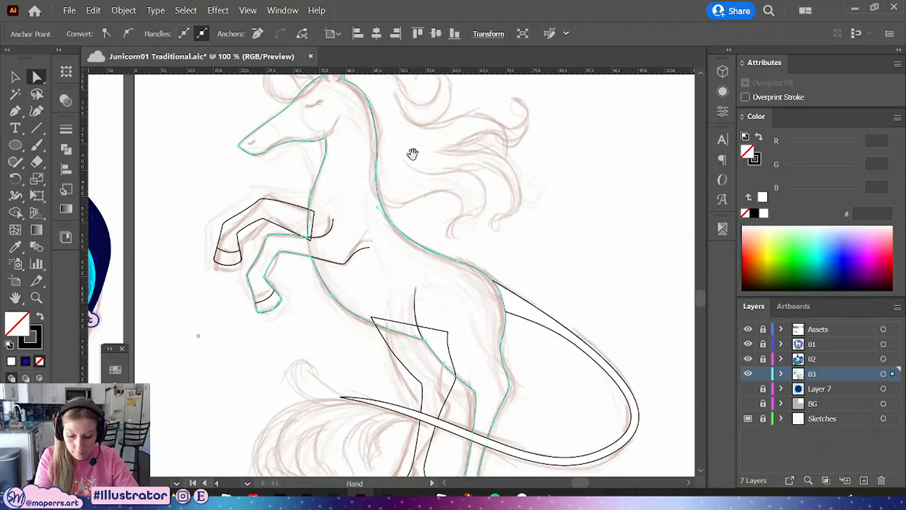
pyautogui.moveTo(413, 154); pyautogui.dragTo(449, 236)
pyautogui.click(458, 227)
pyautogui.hotkey('ctrl', '+')
pyautogui.hotkey('ctrl', '+')
pyautogui.hotkey('ctrl', '+')
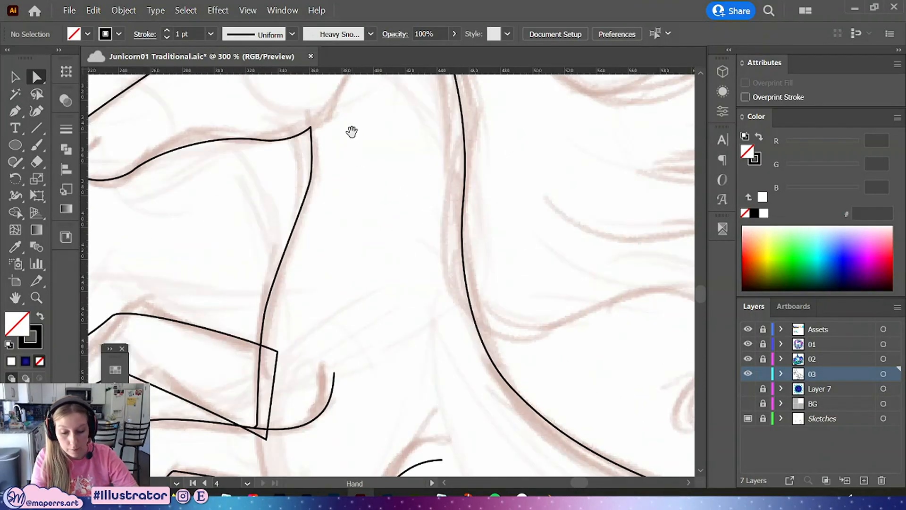
pyautogui.moveTo(352, 131)
pyautogui.mouseDown()
pyautogui.moveTo(365, 278)
pyautogui.moveTo(364, 229)
pyautogui.moveTo(352, 243)
pyautogui.moveTo(366, 192)
pyautogui.moveTo(255, 110)
pyautogui.mouseUp()
pyautogui.click(15, 111)
pyautogui.click(15, 76)
pyautogui.click(66, 129)
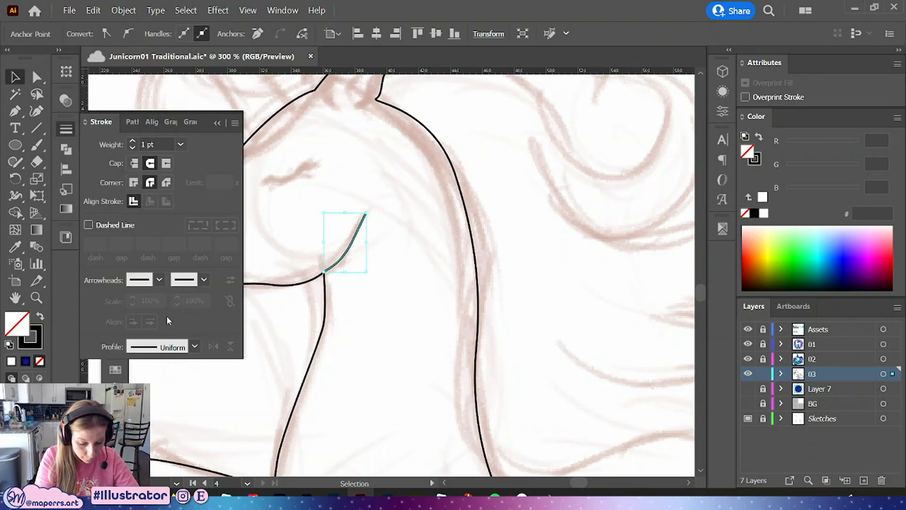
pyautogui.click(194, 346)
pyautogui.click(155, 474)
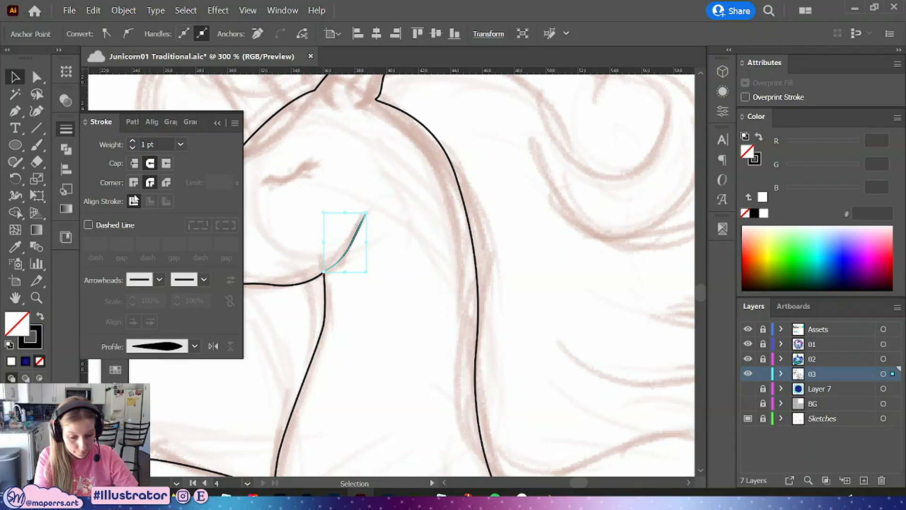
pyautogui.click(64, 132)
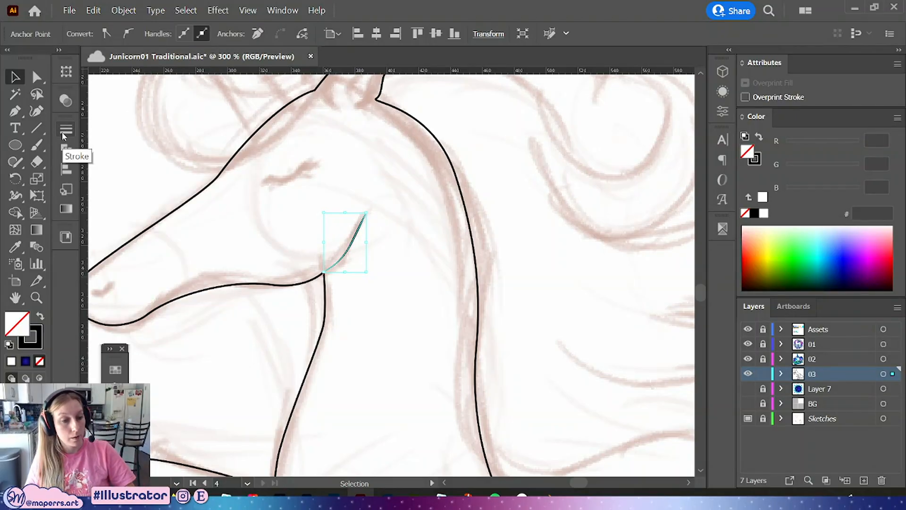
# Convert the cheek curve's middle anchor to smooth and reshape the curve by adjusting its handles and anchors
pyautogui.scroll(5, 360, 203)
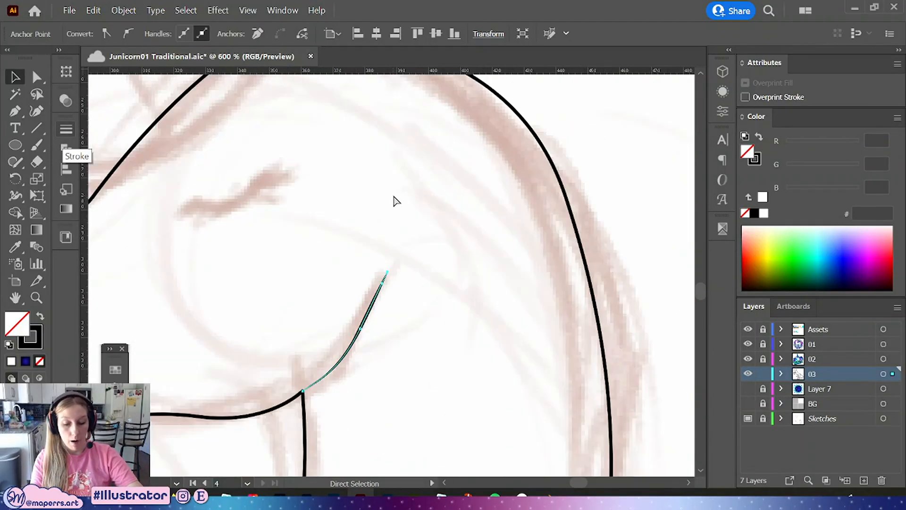
pyautogui.click(66, 130)
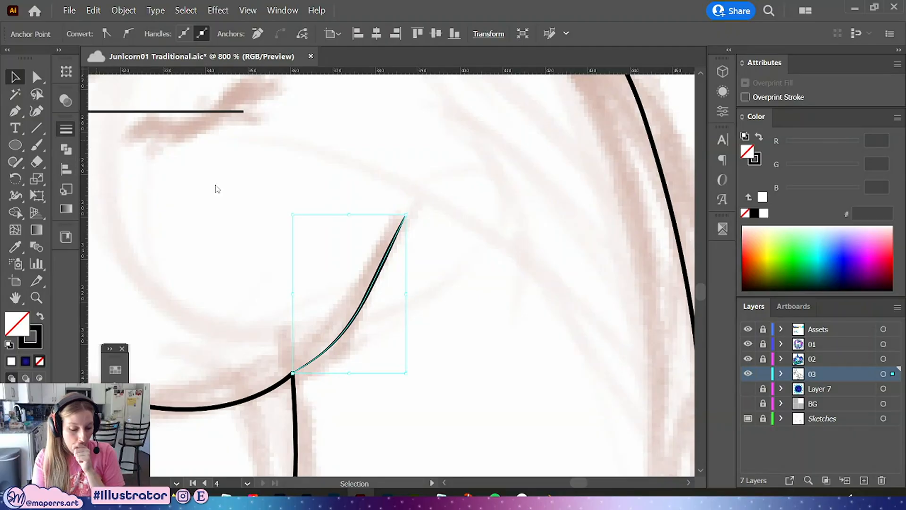
pyautogui.click(212, 347)
pyautogui.press('space')
pyautogui.moveTo(522, 269)
pyautogui.mouseDown()
pyautogui.moveTo(582, 275)
pyautogui.moveTo(605, 266)
pyautogui.mouseUp()
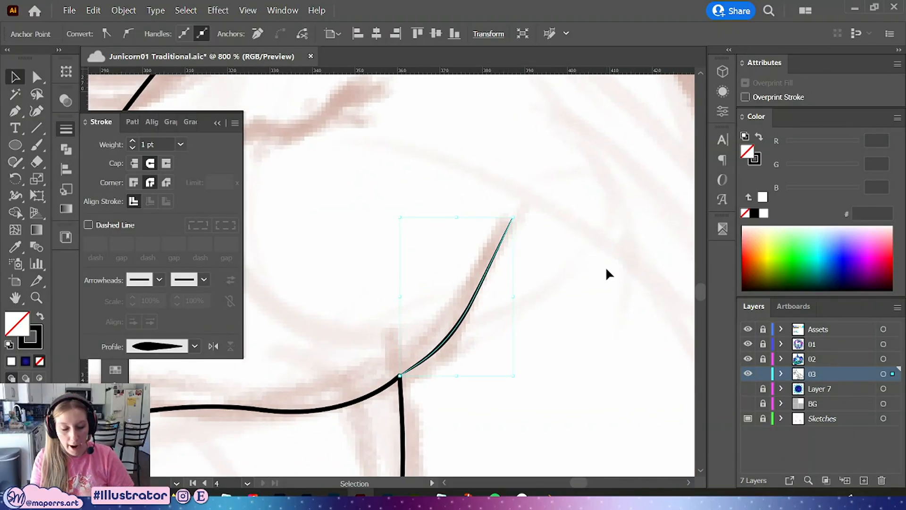
pyautogui.press('a')
pyautogui.moveTo(399, 376); pyautogui.dragTo(399, 376)
pyautogui.moveTo(475, 293); pyautogui.dragTo(472, 293)
pyautogui.moveTo(502, 235); pyautogui.dragTo(513, 217)
pyautogui.click(103, 33)
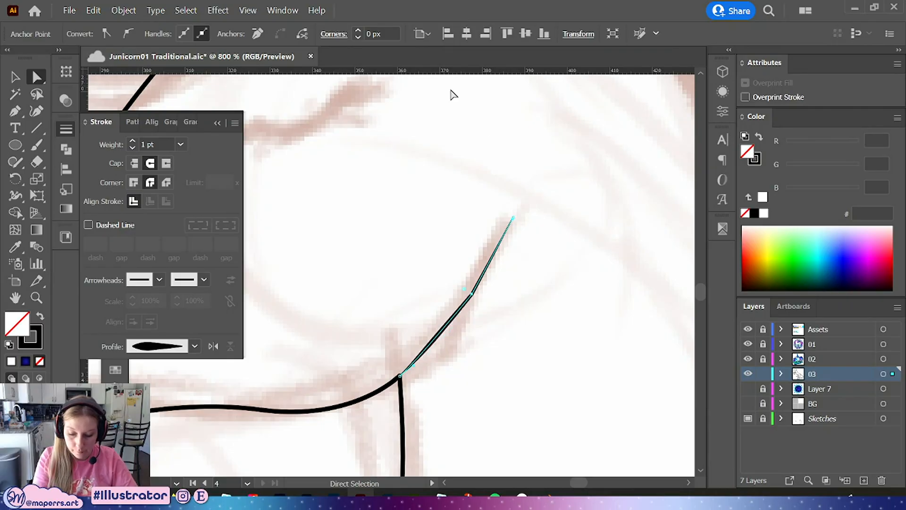
pyautogui.click(128, 34)
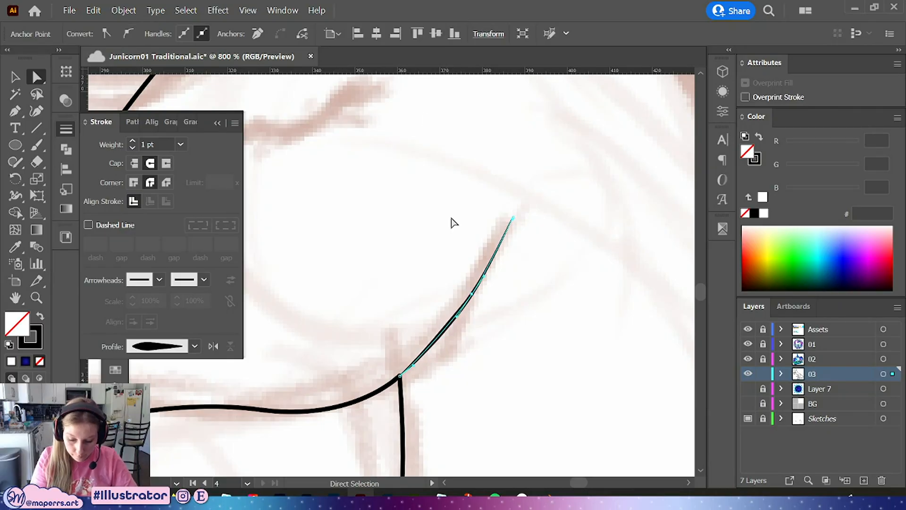
pyautogui.moveTo(458, 319); pyautogui.dragTo(460, 325)
pyautogui.moveTo(472, 294)
pyautogui.mouseDown()
pyautogui.moveTo(473, 301)
pyautogui.moveTo(481, 268)
pyautogui.moveTo(472, 300)
pyautogui.mouseUp()
pyautogui.hotkey('ctrl', 'z')
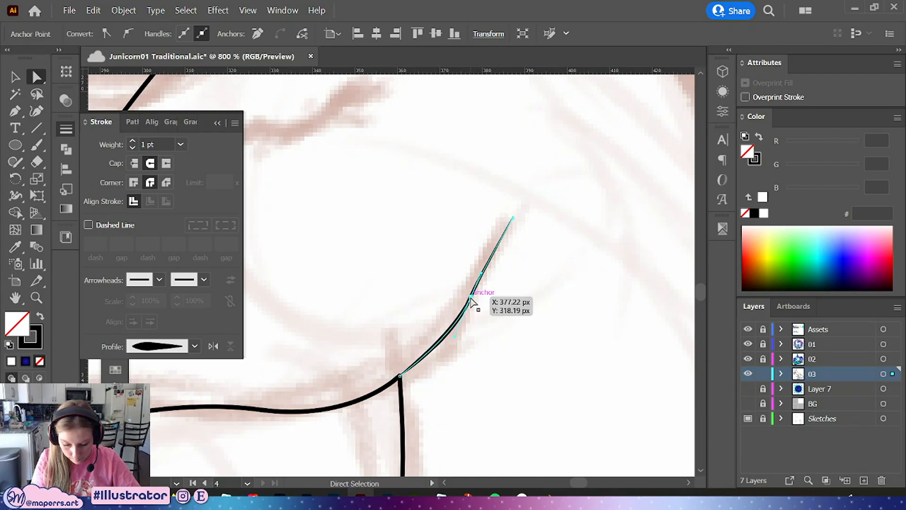
pyautogui.moveTo(454, 336); pyautogui.dragTo(450, 344)
pyautogui.moveTo(474, 302); pyautogui.dragTo(456, 342)
pyautogui.click(490, 343)
pyautogui.moveTo(506, 275); pyautogui.dragTo(503, 307)
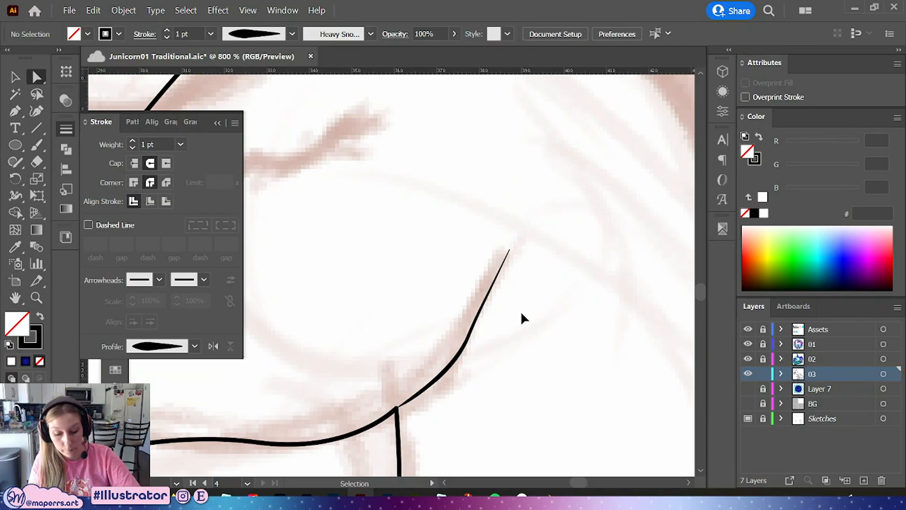
# Fine-tune the cheek curve's upper endpoint and handles so it follows the sketched jawline
pyautogui.scroll(-6, 520, 311)
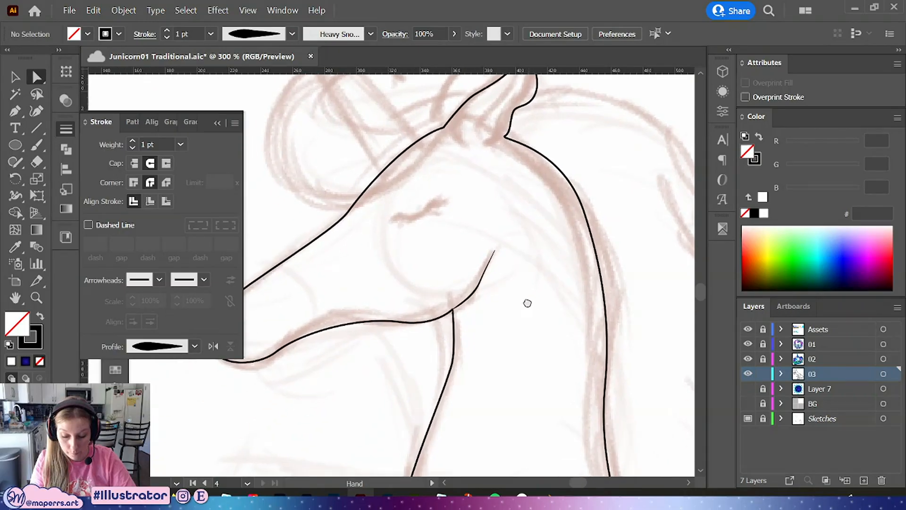
pyautogui.moveTo(527, 303); pyautogui.dragTo(496, 305)
pyautogui.moveTo(472, 256); pyautogui.dragTo(464, 258)
pyautogui.moveTo(449, 289); pyautogui.dragTo(444, 306)
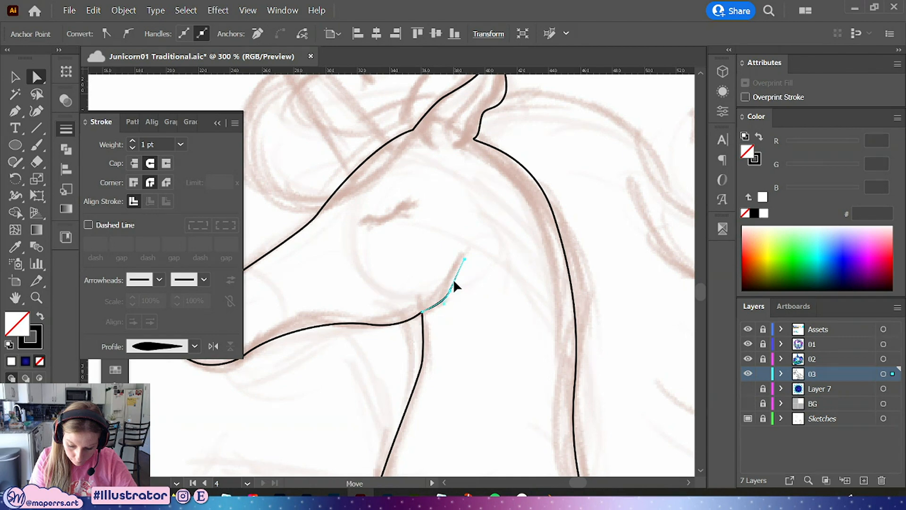
pyautogui.click(465, 299)
pyautogui.scroll(3, 489, 297)
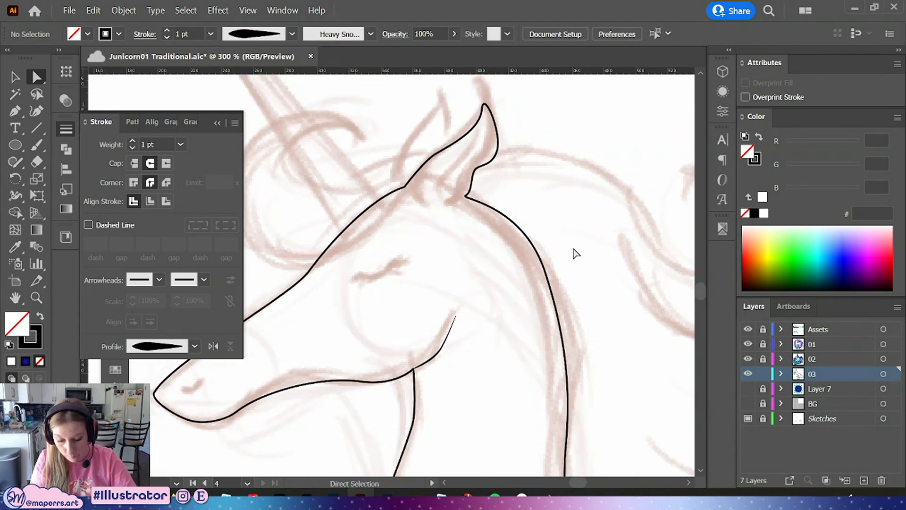
pyautogui.click(456, 315)
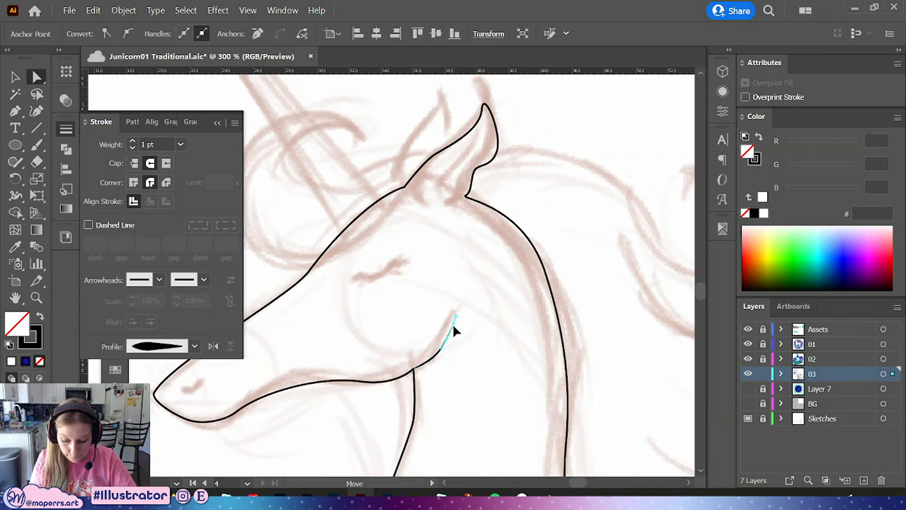
pyautogui.moveTo(456, 317); pyautogui.dragTo(456, 322)
pyautogui.click(464, 337)
pyautogui.click(442, 350)
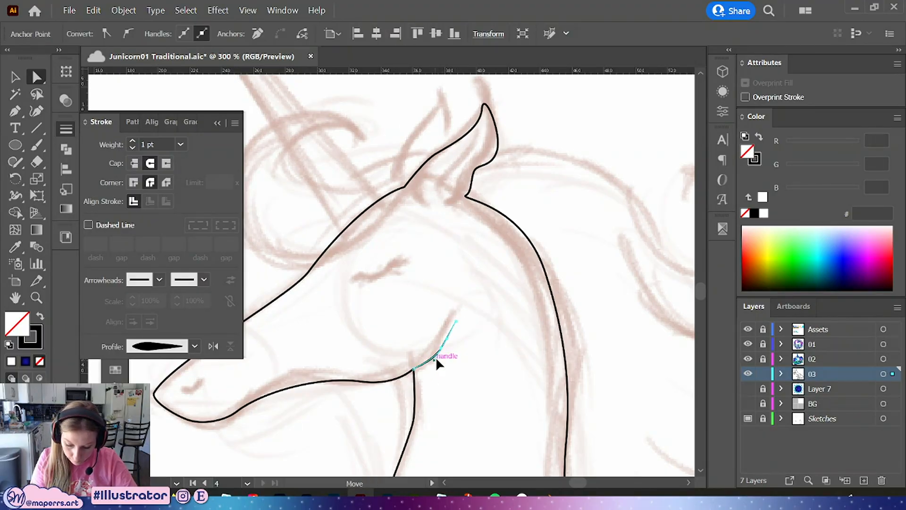
pyautogui.click(508, 333)
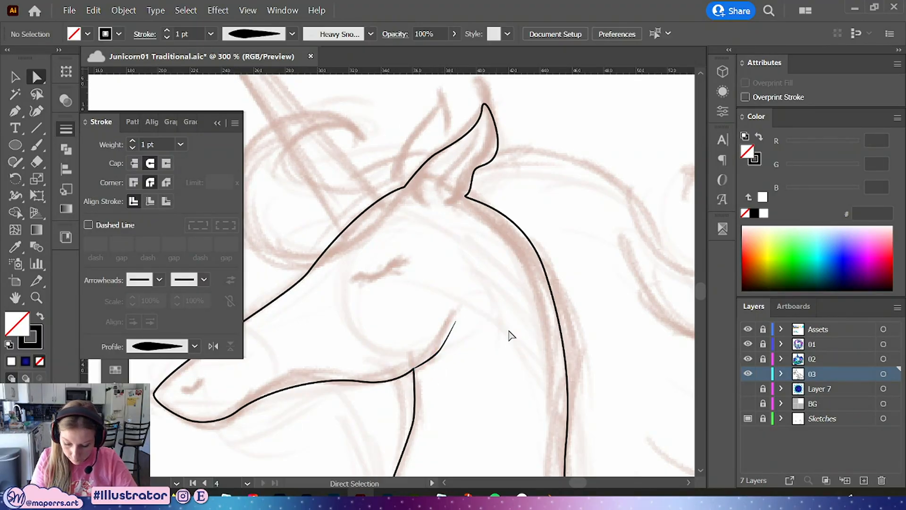
pyautogui.click(447, 351)
pyautogui.click(441, 351)
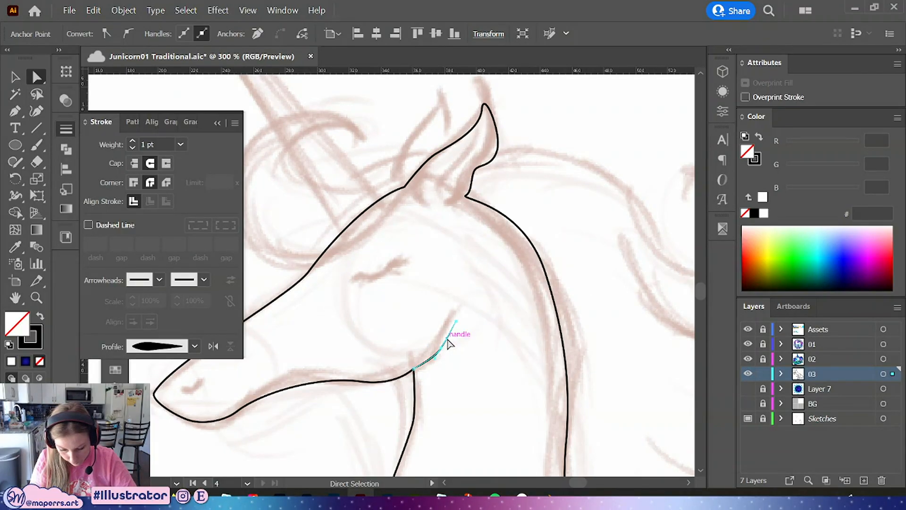
pyautogui.click(500, 343)
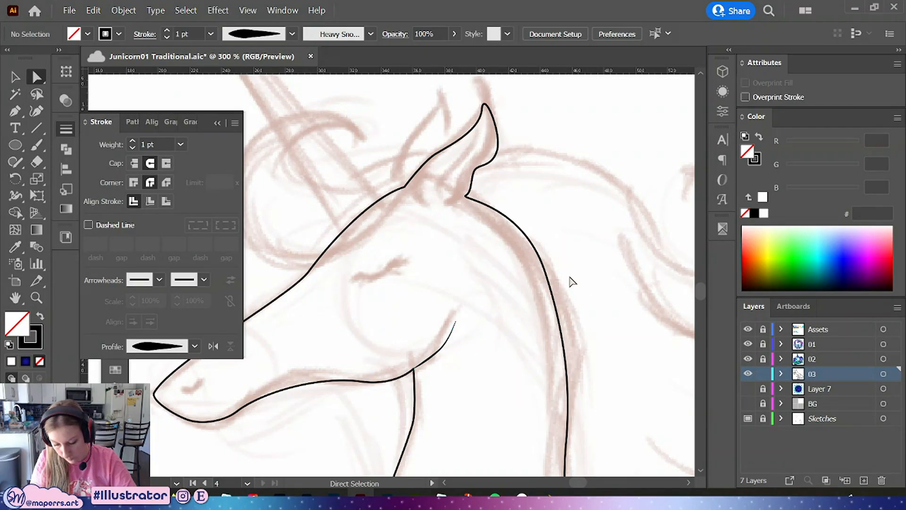
pyautogui.moveTo(439, 340); pyautogui.dragTo(433, 356)
pyautogui.moveTo(455, 321); pyautogui.dragTo(452, 321)
pyautogui.click(438, 347)
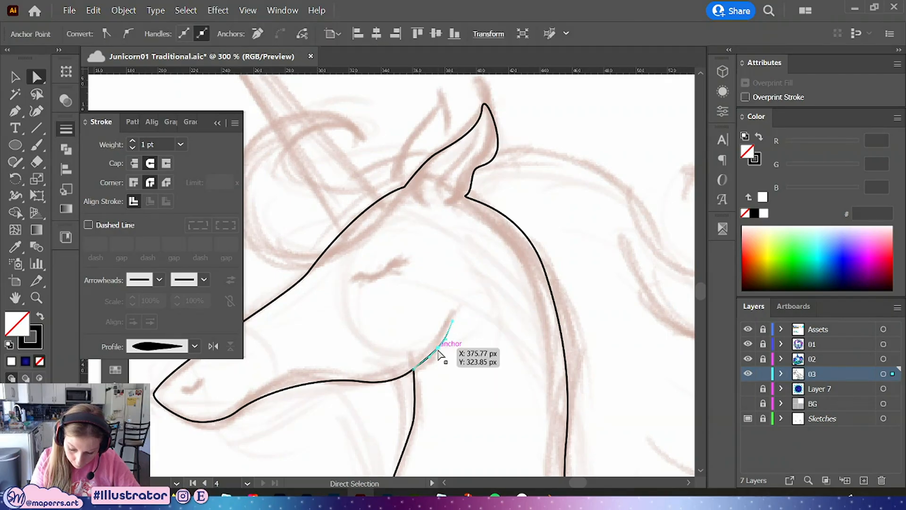
pyautogui.click(451, 367)
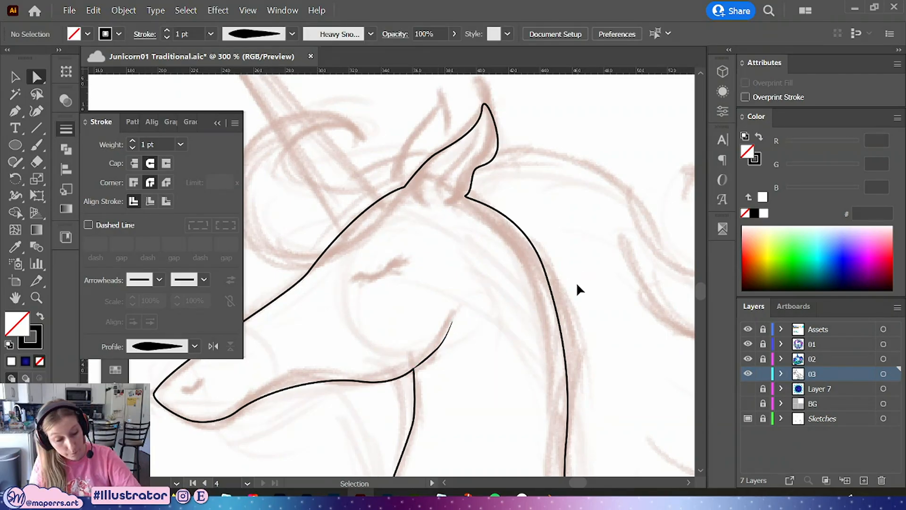
# Draw the closed-eye curve over the sketched eyelid with the Pen tool
pyautogui.hotkey('ctrl', '1')
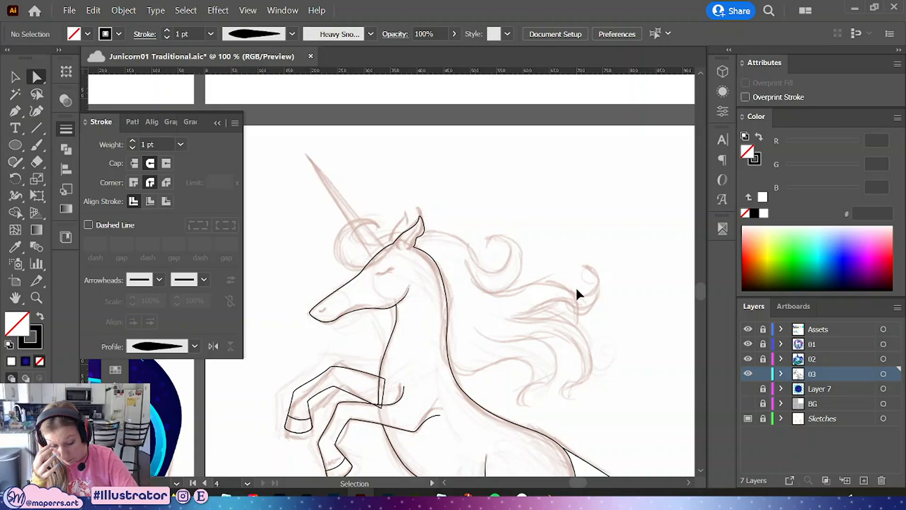
pyautogui.hotkey('ctrl', '=')
pyautogui.hotkey('ctrl', '=')
pyautogui.click(219, 123)
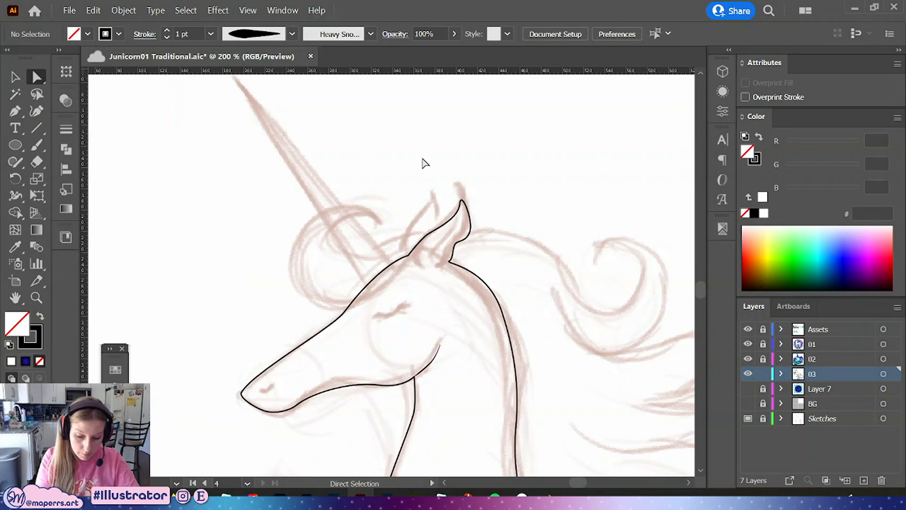
pyautogui.hotkey('ctrl', '=')
pyautogui.hotkey('ctrl', '=')
pyautogui.moveTo(427, 347); pyautogui.dragTo(396, 295)
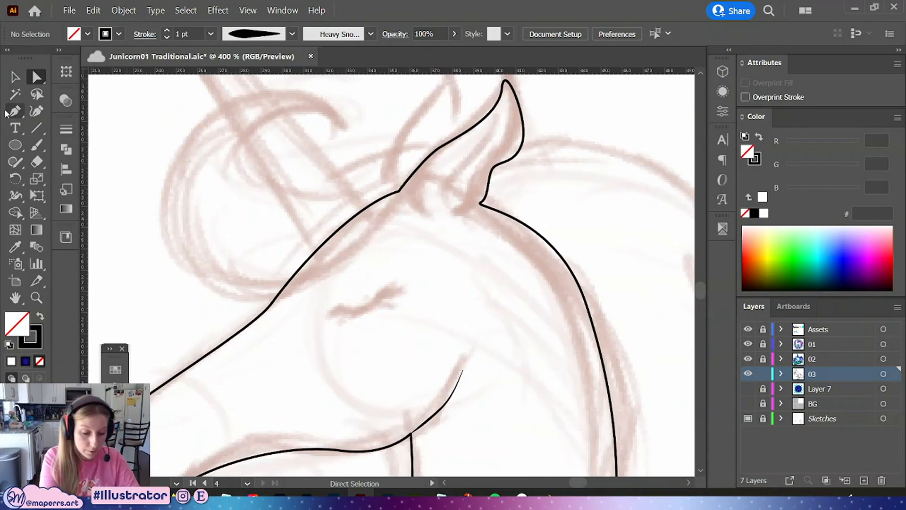
pyautogui.click(15, 112)
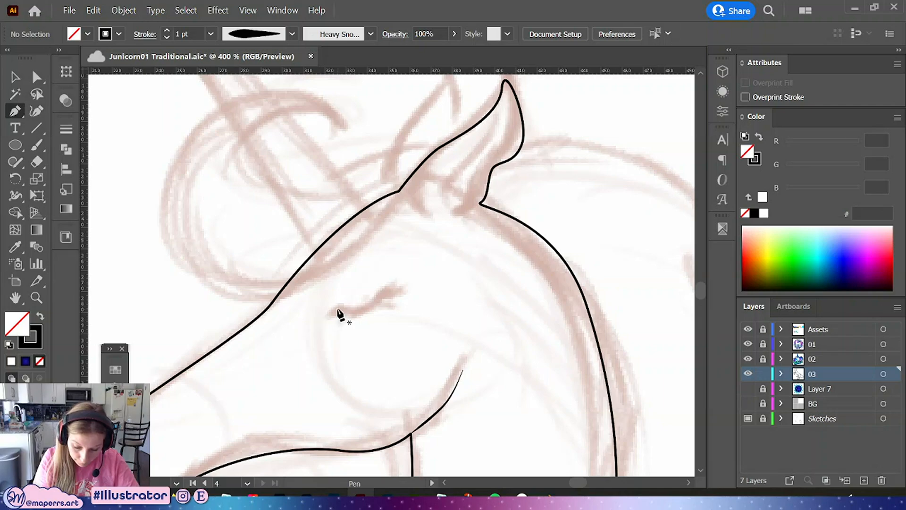
pyautogui.moveTo(344, 312); pyautogui.dragTo(400, 273)
# Adjust the eye curve's handles and endpoints to match the sketched eyelid
pyautogui.click(36, 77)
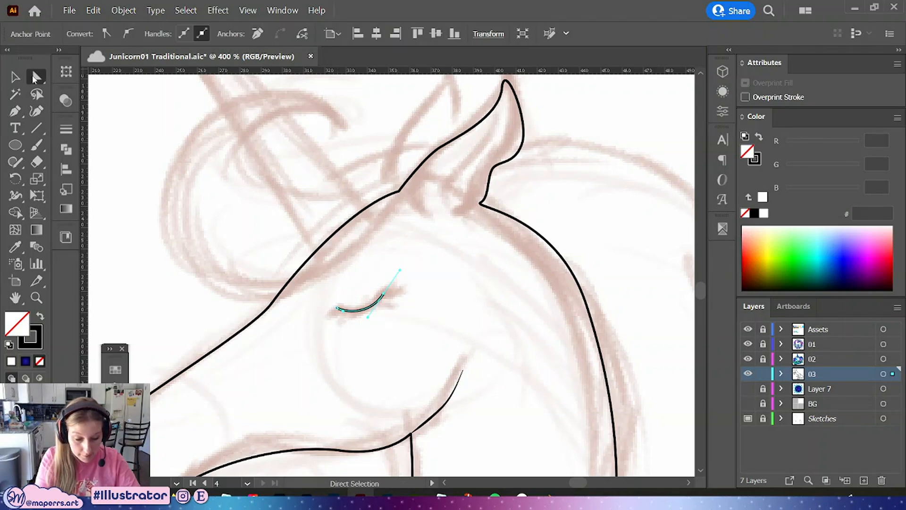
pyautogui.hotkey('ctrl', '=')
pyautogui.moveTo(366, 306); pyautogui.dragTo(341, 314)
pyautogui.click(379, 300)
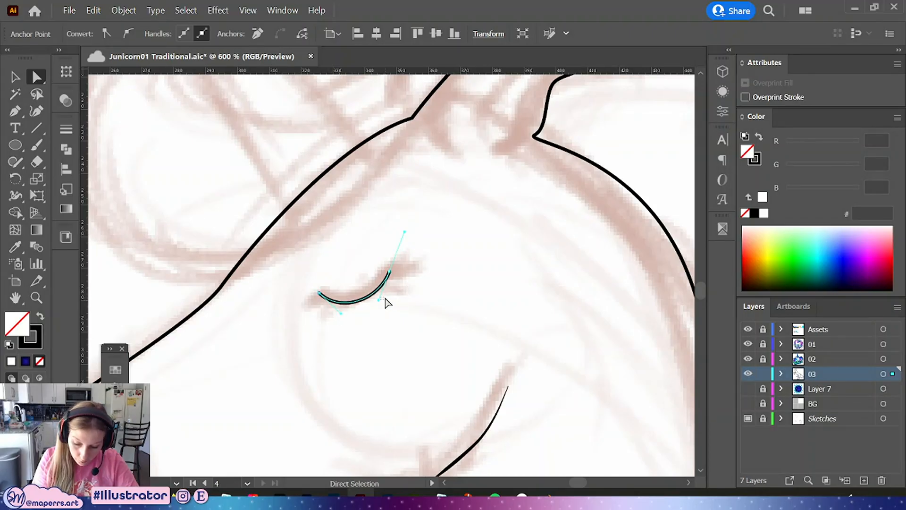
pyautogui.click(394, 271)
pyautogui.click(389, 272)
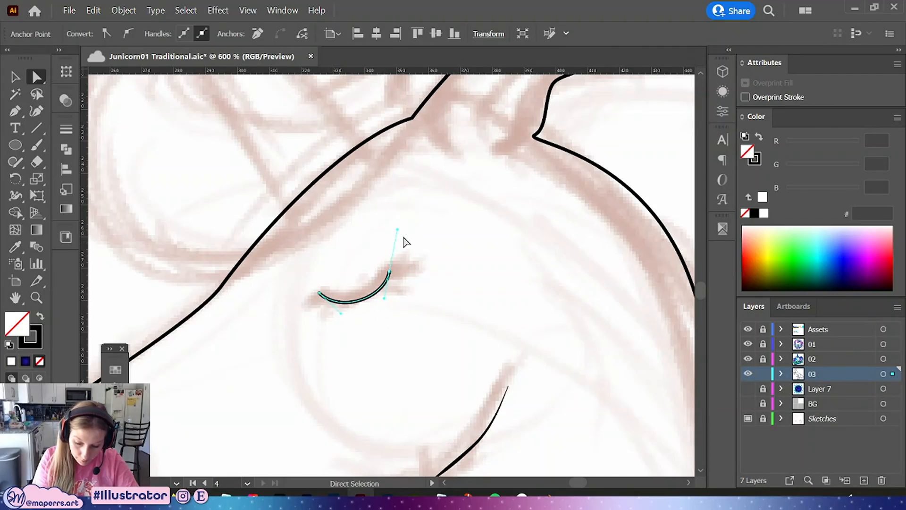
pyautogui.moveTo(405, 232); pyautogui.dragTo(390, 270)
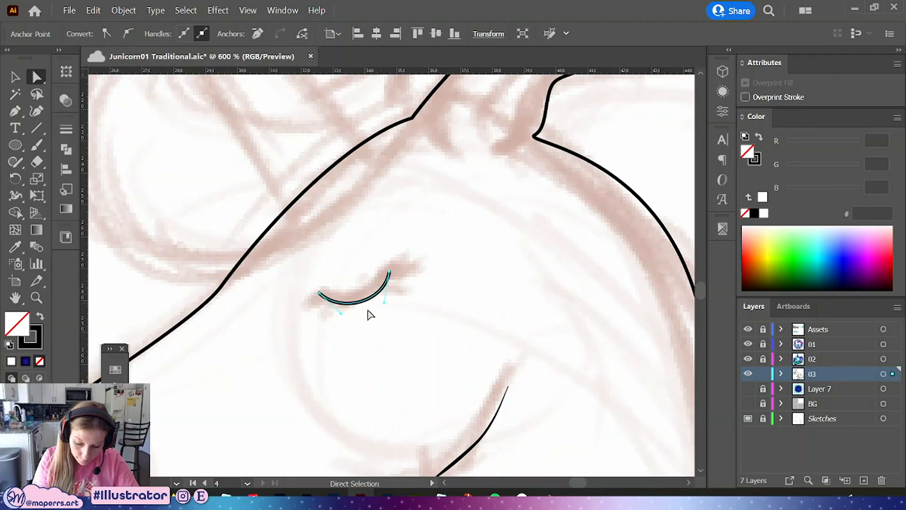
pyautogui.moveTo(341, 313)
pyautogui.mouseDown()
pyautogui.moveTo(386, 298)
pyautogui.moveTo(389, 269)
pyautogui.moveTo(338, 312)
pyautogui.mouseUp()
pyautogui.moveTo(387, 295); pyautogui.dragTo(390, 297)
pyautogui.click(239, 211)
# Give the eye curve a width profile tapered at both ends and a 4 pt stroke weight
pyautogui.click(377, 291)
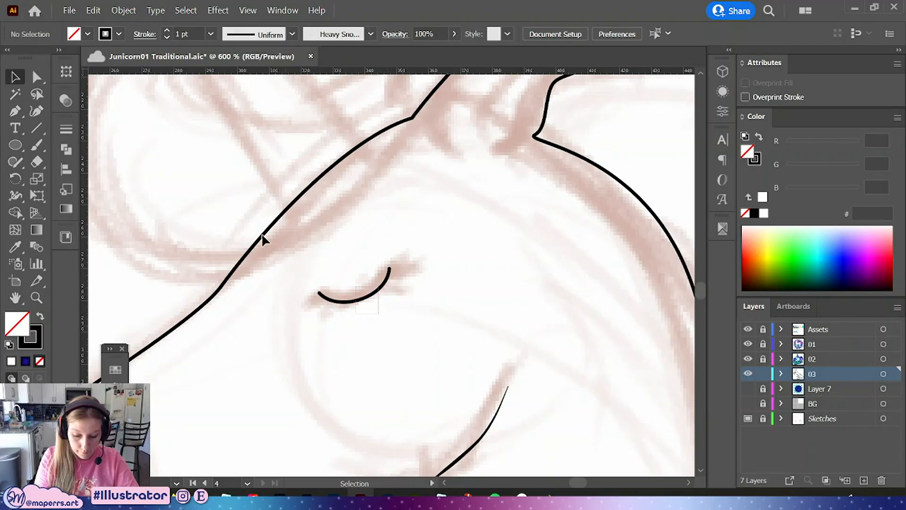
pyautogui.click(65, 129)
pyautogui.click(195, 347)
pyautogui.click(168, 391)
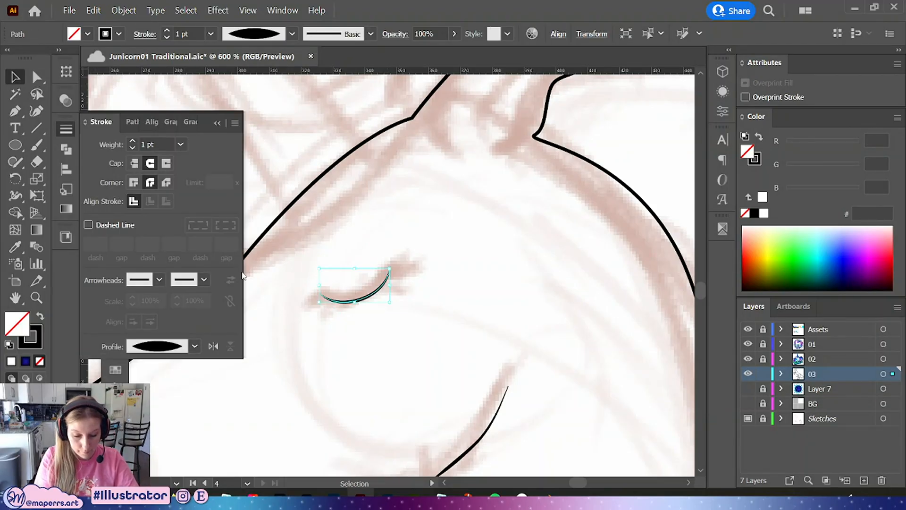
pyautogui.moveTo(161, 143); pyautogui.dragTo(98, 127)
pyautogui.press('Up')
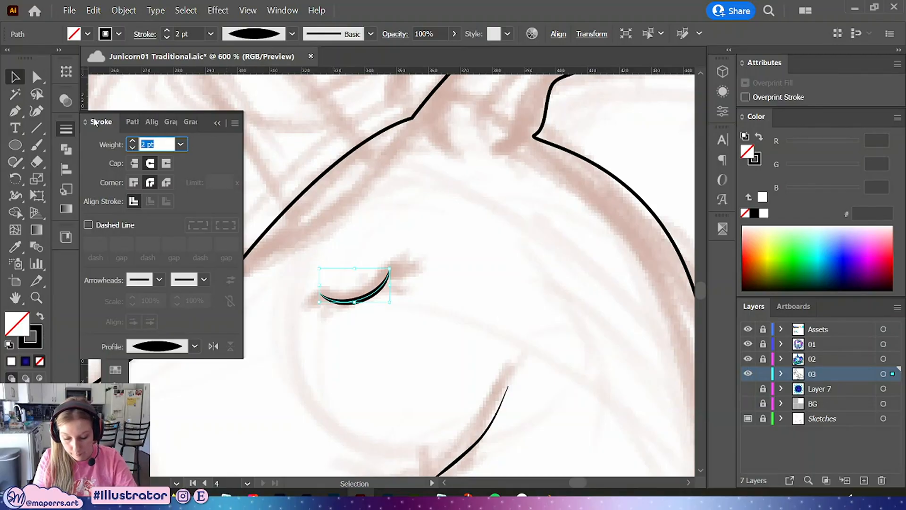
pyautogui.press('Up')
pyautogui.press('Up')
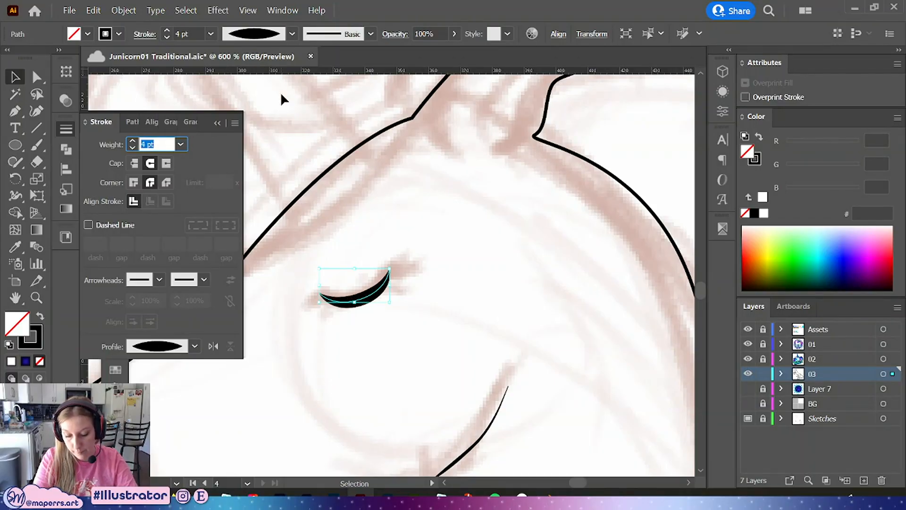
# Refine the eye curve's handles so it follows the sketched eyelid more closely
pyautogui.click(333, 259)
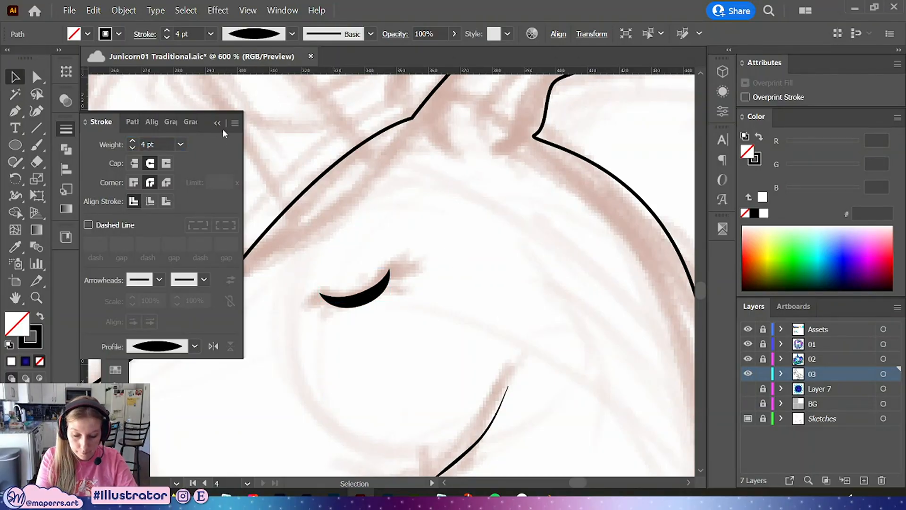
pyautogui.click(384, 279)
pyautogui.moveTo(390, 285); pyautogui.dragTo(342, 306)
pyautogui.press('a')
pyautogui.click(321, 293)
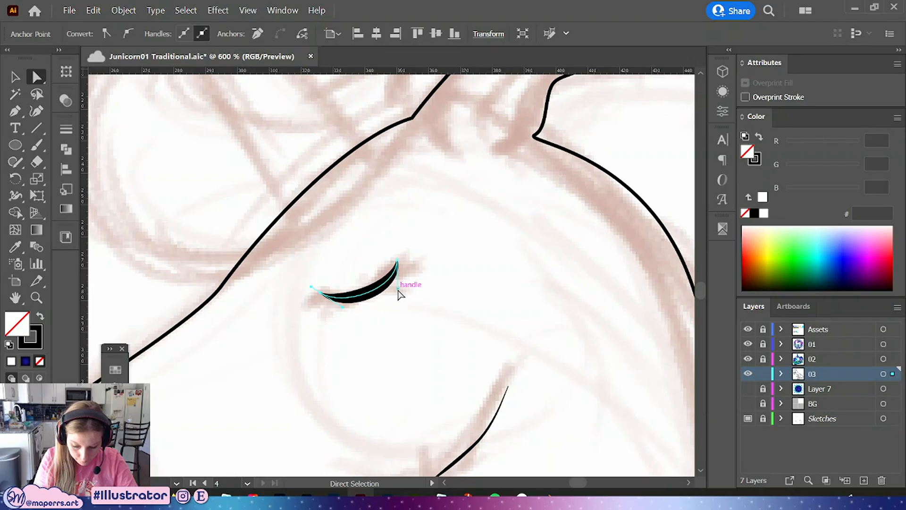
pyautogui.moveTo(398, 289); pyautogui.dragTo(392, 292)
pyautogui.moveTo(343, 307); pyautogui.dragTo(392, 293)
pyautogui.click(445, 289)
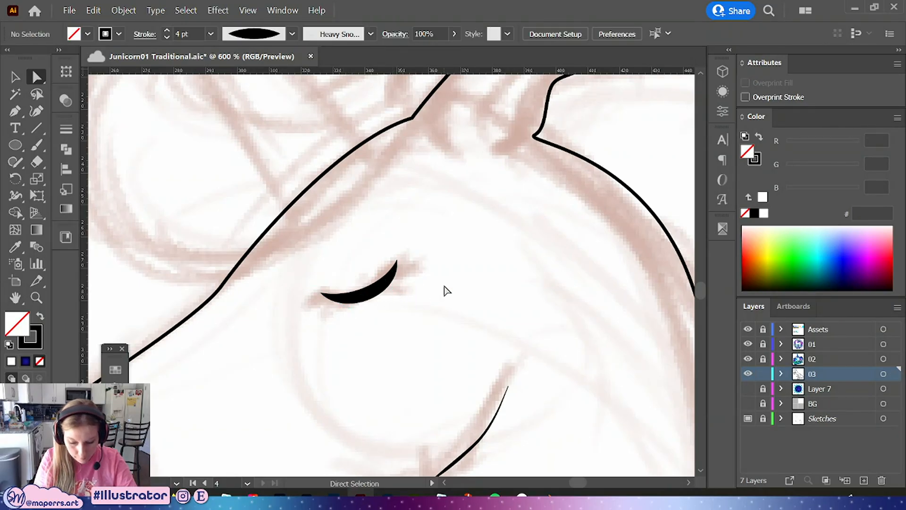
# Draw a short eyelash curve outward from the eye curve's outer end with the Pen tool
pyautogui.scroll(2, 438, 288)
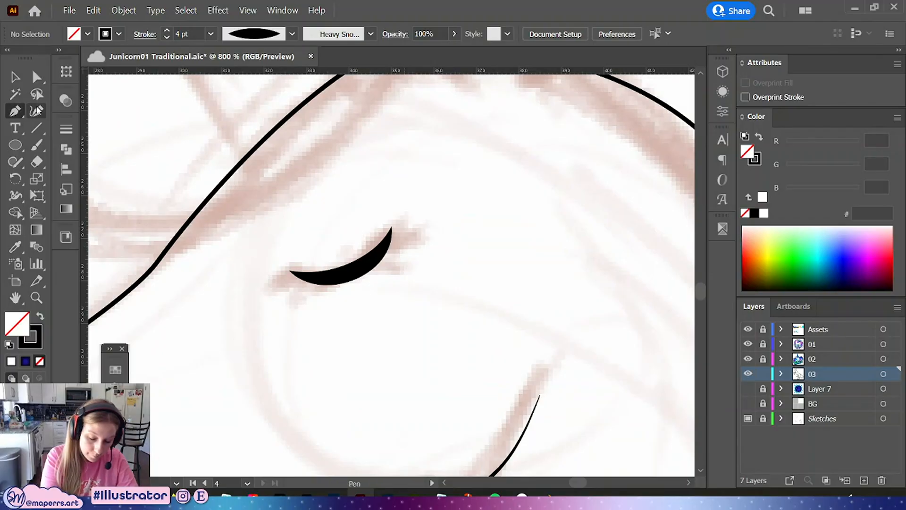
pyautogui.moveTo(390, 238); pyautogui.dragTo(424, 231)
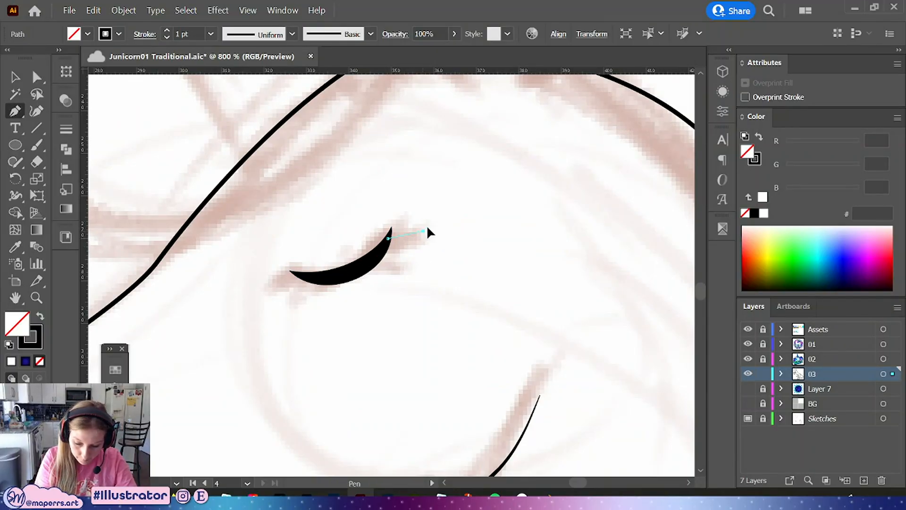
pyautogui.click(423, 231)
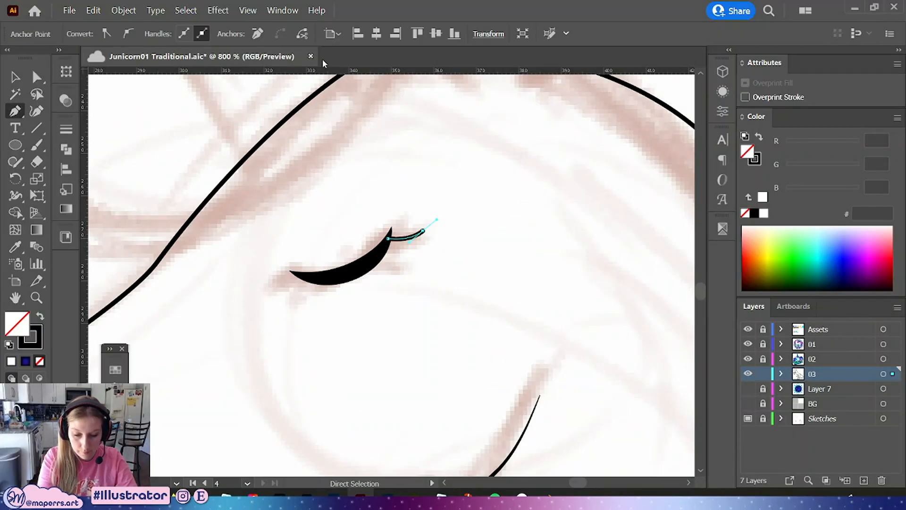
pyautogui.press('v')
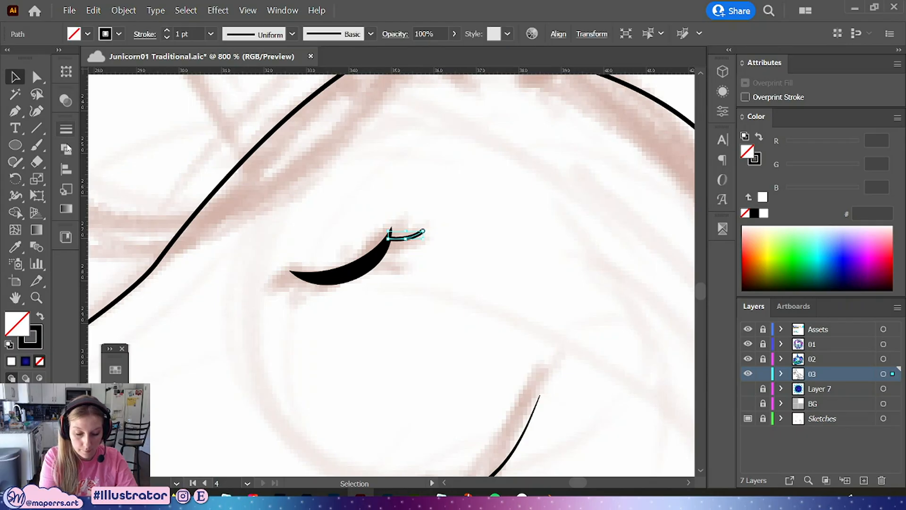
# Give the eyelash a tapered width profile, a 3 pt stroke weight and a butt cap
pyautogui.click(66, 129)
pyautogui.click(194, 346)
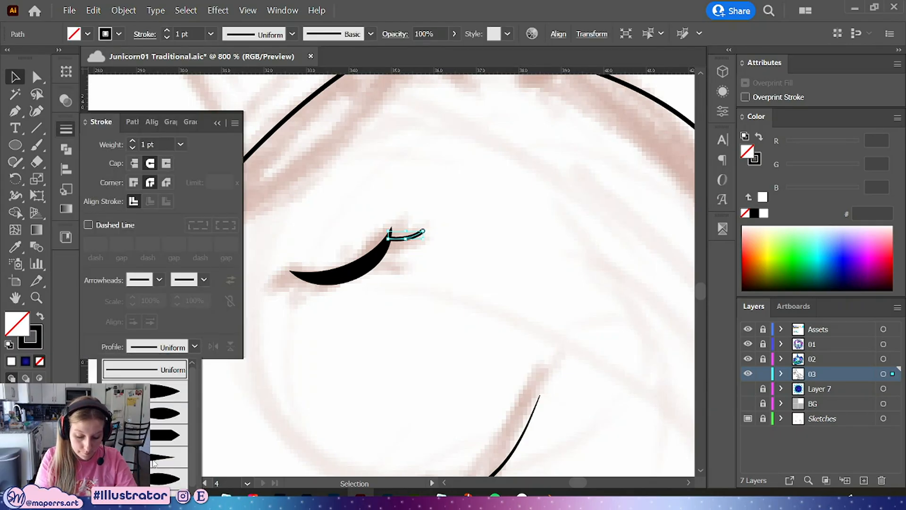
pyautogui.click(154, 460)
pyautogui.click(133, 140)
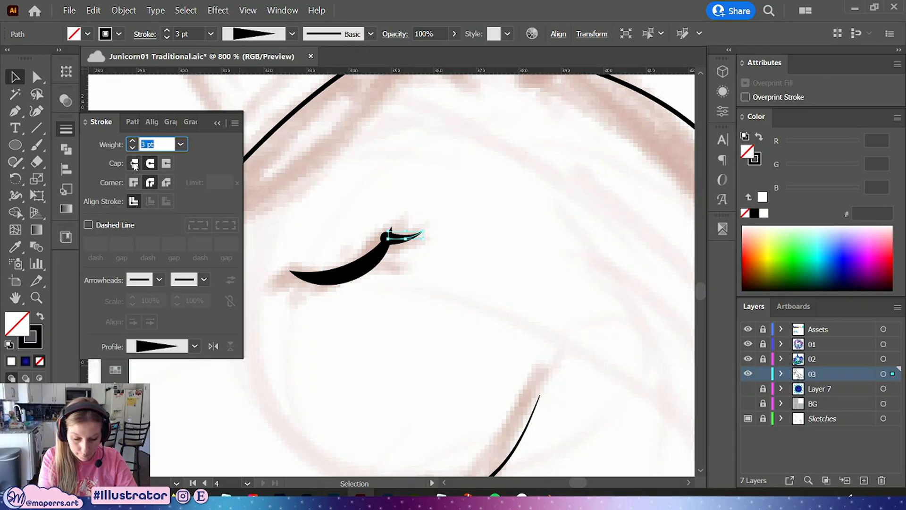
pyautogui.click(135, 164)
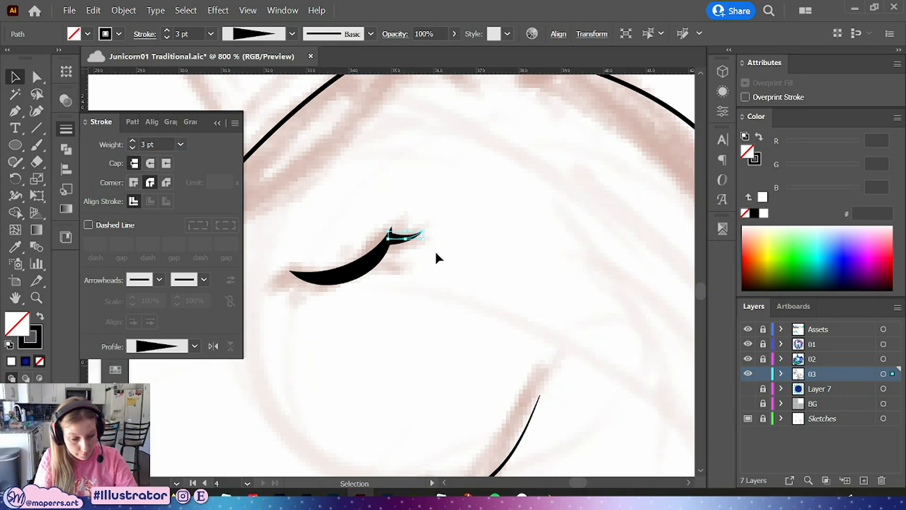
# Add a second eyelash just below the first at the eye's outer corner
pyautogui.hotkey('ctrl', '=')
pyautogui.hotkey('ctrl', '=')
pyautogui.press('Delete')
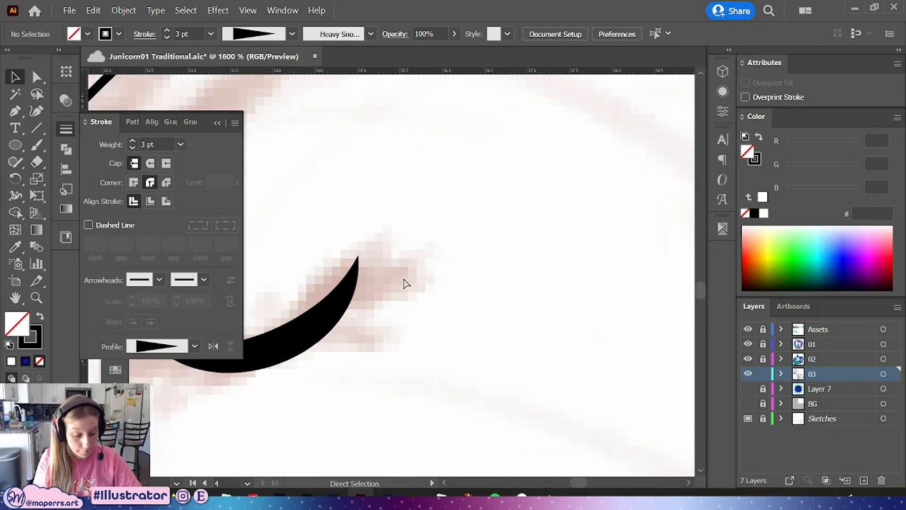
pyautogui.moveTo(350, 279)
pyautogui.mouseDown()
pyautogui.moveTo(419, 264)
pyautogui.moveTo(386, 306)
pyautogui.moveTo(430, 293)
pyautogui.moveTo(393, 306)
pyautogui.moveTo(406, 273)
pyautogui.mouseUp()
pyautogui.moveTo(395, 303); pyautogui.dragTo(397, 301)
pyautogui.moveTo(422, 327); pyautogui.dragTo(514, 295)
pyautogui.keyDown('shift'); pyautogui.click(515, 222); pyautogui.keyUp('shift')
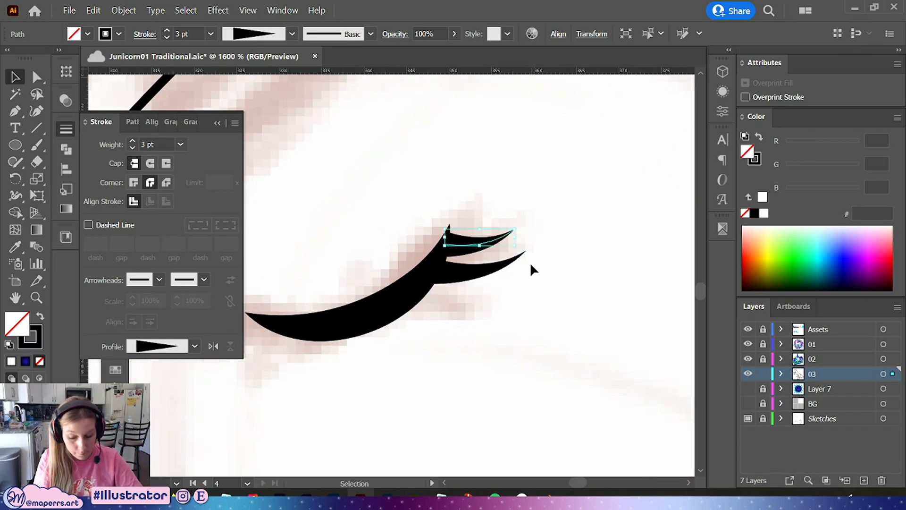
pyautogui.rightClick(527, 271)
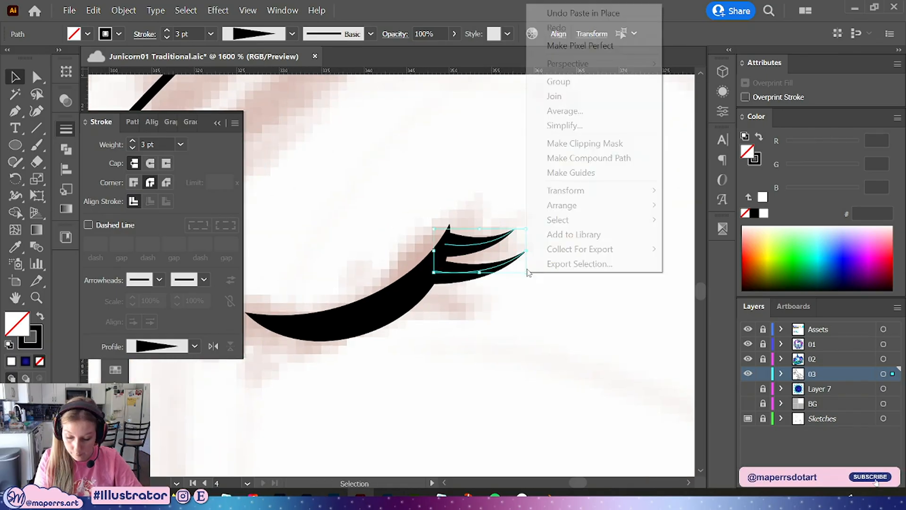
pyautogui.moveTo(646, 197)
pyautogui.click(695, 238)
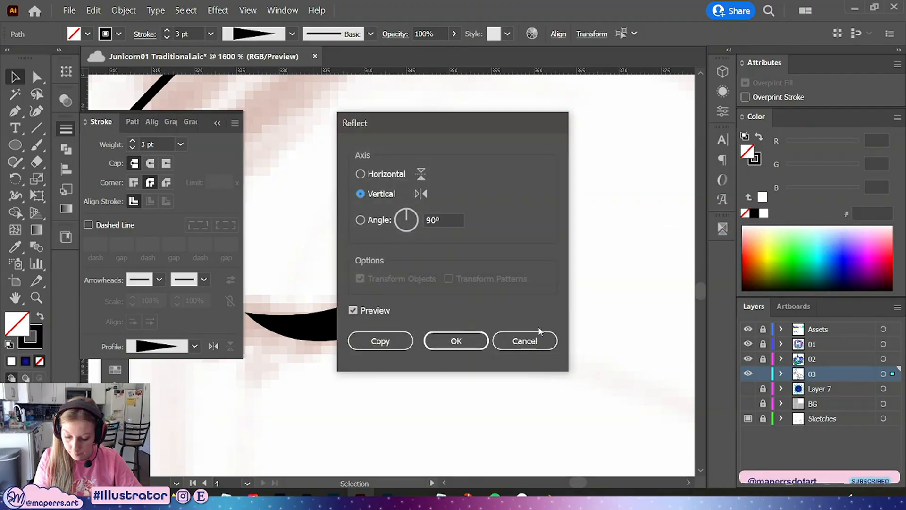
pyautogui.click(529, 334)
# Reflect the selected pair of eyelashes vertically
pyautogui.rightClick(500, 250)
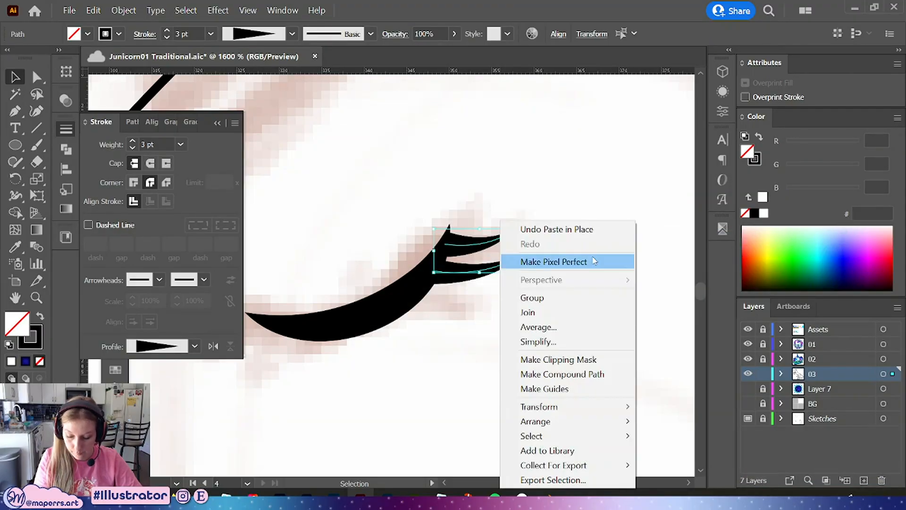
pyautogui.moveTo(566, 406)
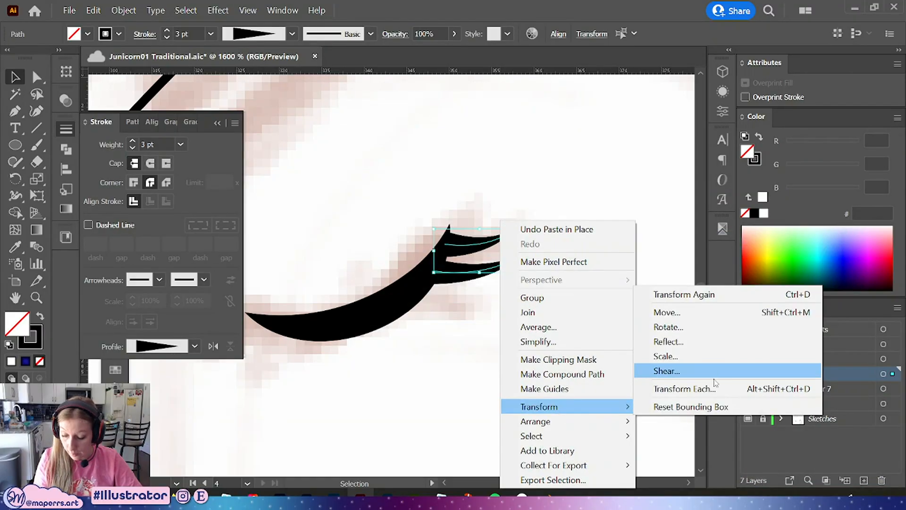
pyautogui.click(684, 341)
pyautogui.click(464, 340)
pyautogui.click(217, 125)
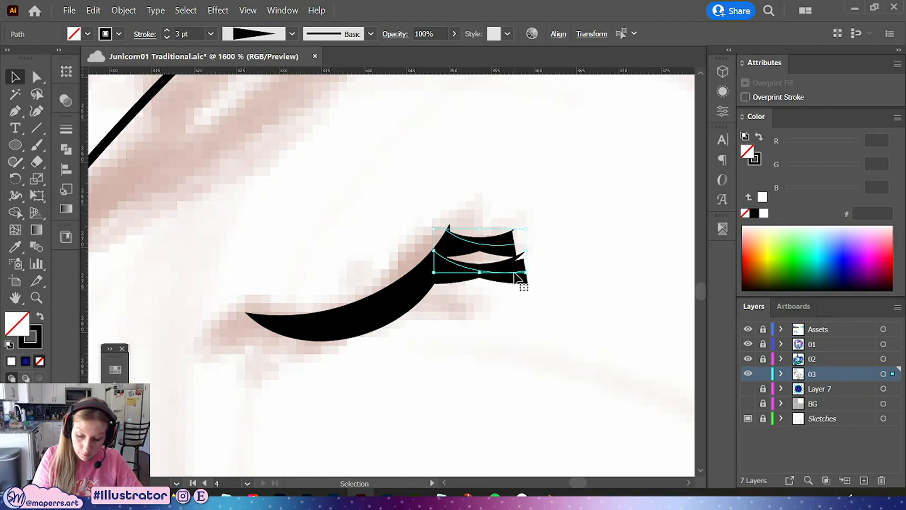
# Move and rotate the reflected eyelashes onto the eye curve's inner end
pyautogui.moveTo(522, 283)
pyautogui.mouseDown()
pyautogui.moveTo(457, 315)
pyautogui.moveTo(352, 420)
pyautogui.moveTo(313, 360)
pyautogui.mouseUp()
pyautogui.moveTo(304, 404); pyautogui.dragTo(304, 312)
pyautogui.click(366, 255)
pyautogui.click(362, 226)
pyautogui.click(275, 360)
pyautogui.hotkey('ctrl', 'z')
pyautogui.click(281, 363)
pyautogui.moveTo(279, 343); pyautogui.dragTo(284, 350)
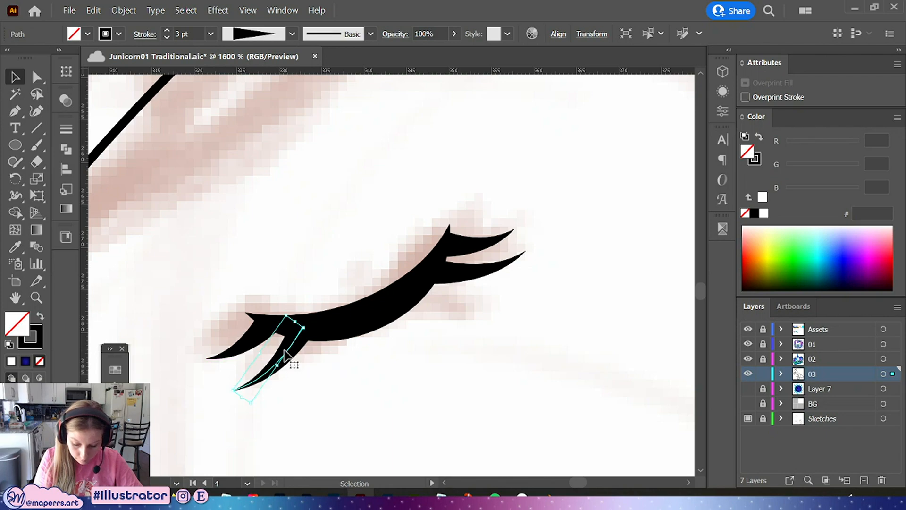
# Fine-tune the angle and position of the inner eyelashes along the eyelid
pyautogui.click(537, 204)
pyautogui.click(275, 370)
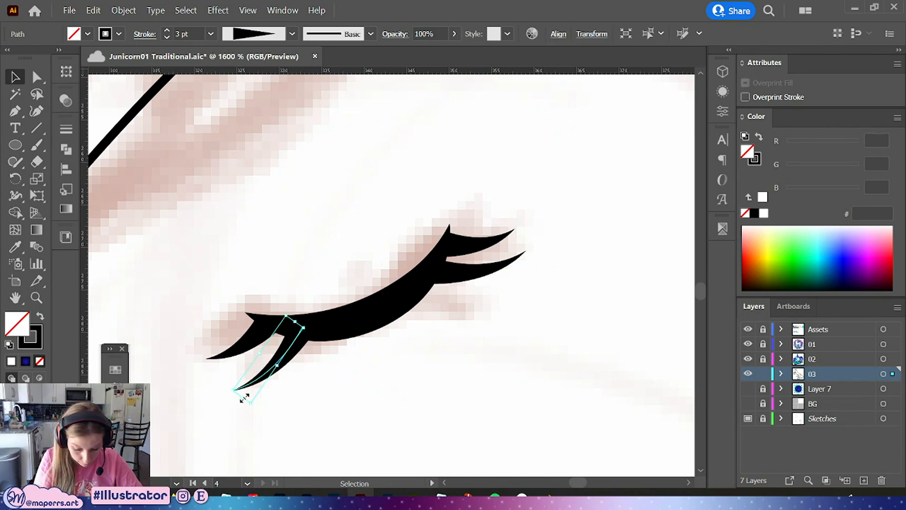
pyautogui.moveTo(244, 398); pyautogui.dragTo(220, 355)
pyautogui.click(372, 360)
pyautogui.click(228, 352)
pyautogui.click(396, 357)
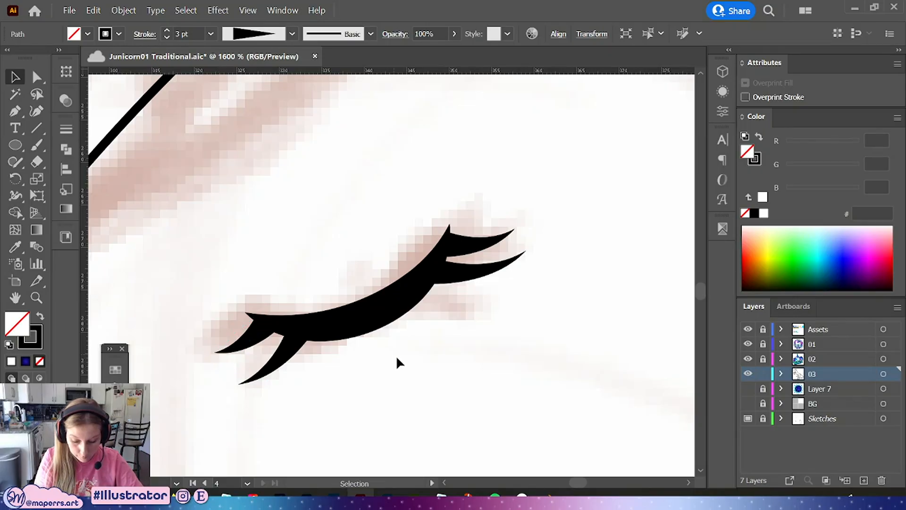
pyautogui.click(252, 339)
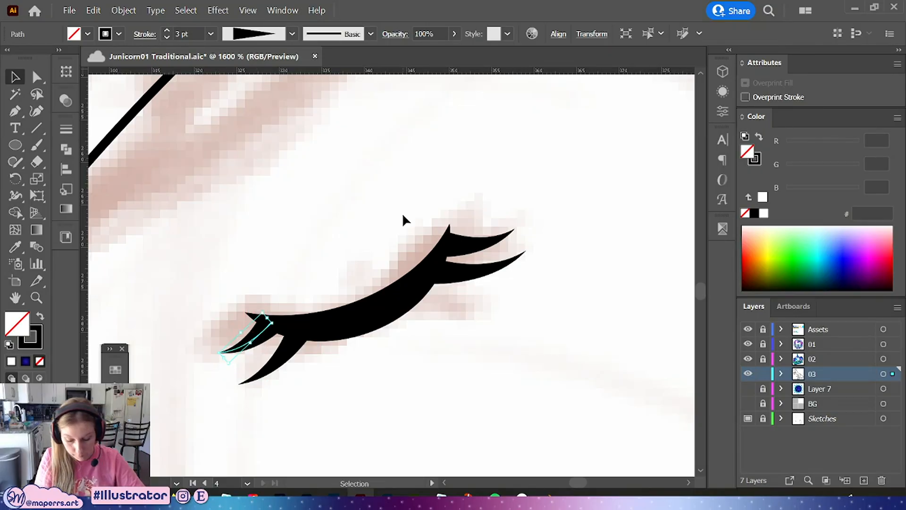
pyautogui.click(527, 193)
# Expand the appearance of the eye and eyelashes and unite them into a single shape
pyautogui.hotkey('ctrl', '-')
pyautogui.hotkey('ctrl', '-')
pyautogui.hotkey('ctrl', '-')
pyautogui.hotkey('ctrl', '-')
pyautogui.hotkey('ctrl', '-')
pyautogui.hotkey('ctrl', '-')
pyautogui.hotkey('ctrl', '-')
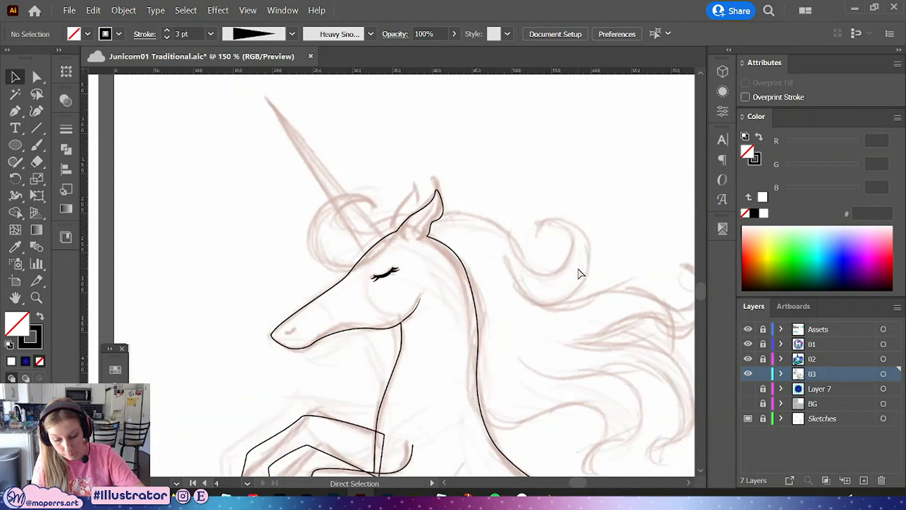
pyautogui.hotkey('ctrl', '+')
pyautogui.hotkey('ctrl', '+')
pyautogui.hotkey('ctrl', '+')
pyautogui.hotkey('ctrl', '+')
pyautogui.hotkey('ctrl', '+')
pyautogui.hotkey('ctrl', '+')
pyautogui.moveTo(474, 207); pyautogui.dragTo(244, 367)
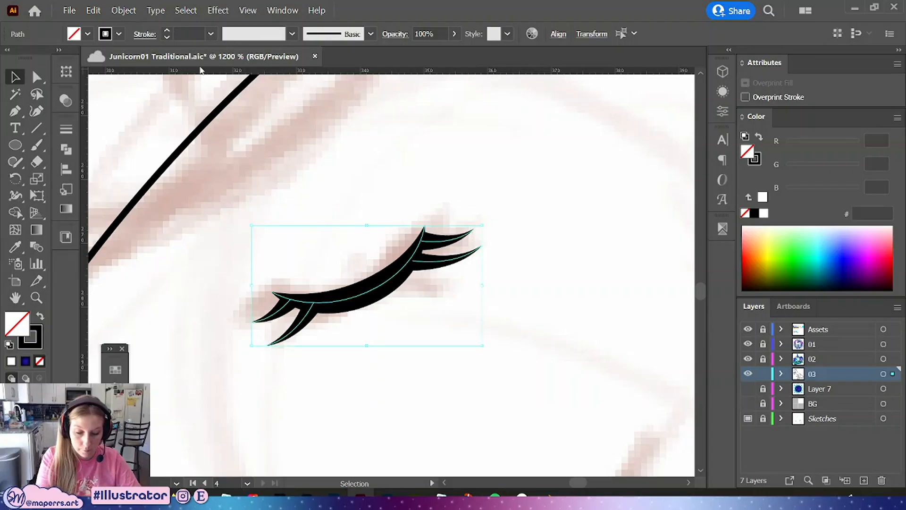
pyautogui.click(123, 10)
pyautogui.click(208, 170)
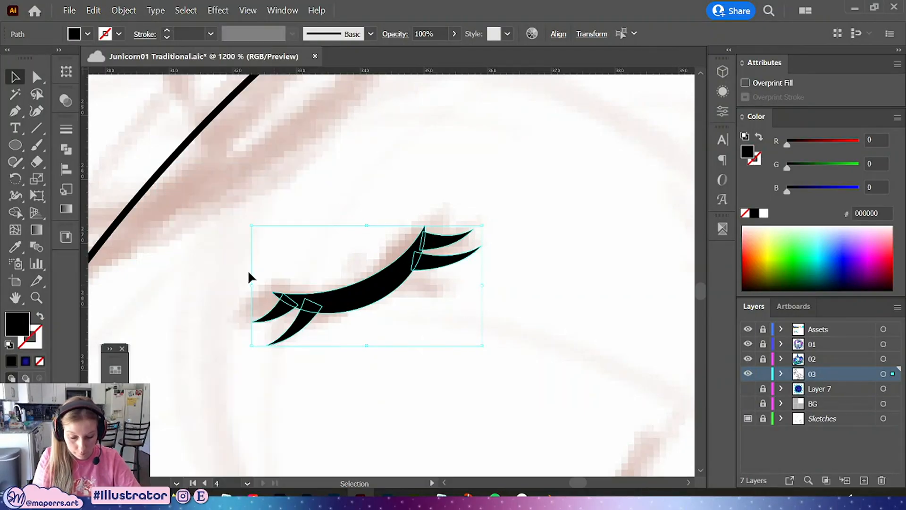
pyautogui.click(66, 149)
pyautogui.click(92, 159)
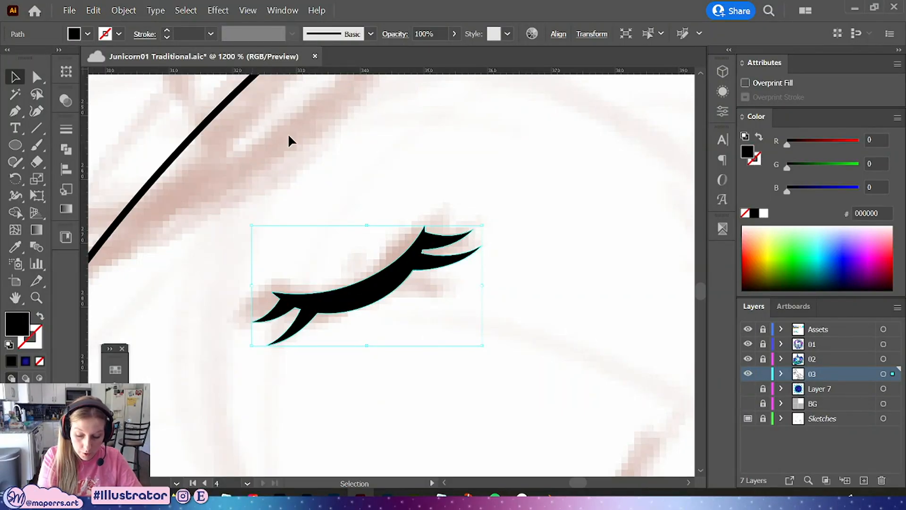
pyautogui.click(460, 176)
# Save the document
pyautogui.hotkey('ctrl', '-')
pyautogui.hotkey('ctrl', '-')
pyautogui.hotkey('ctrl', '-')
pyautogui.hotkey('ctrl', '-')
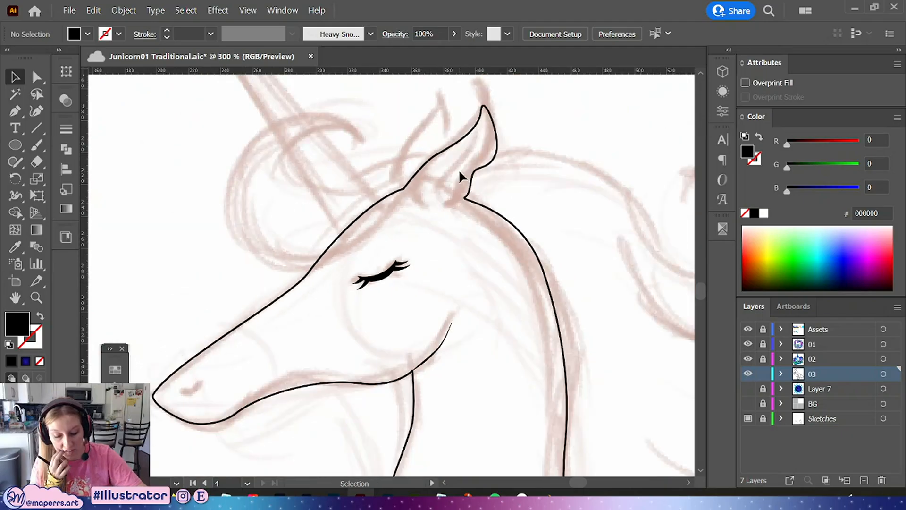
pyautogui.moveTo(474, 252); pyautogui.dragTo(429, 302)
pyautogui.hotkey('ctrl', 's')
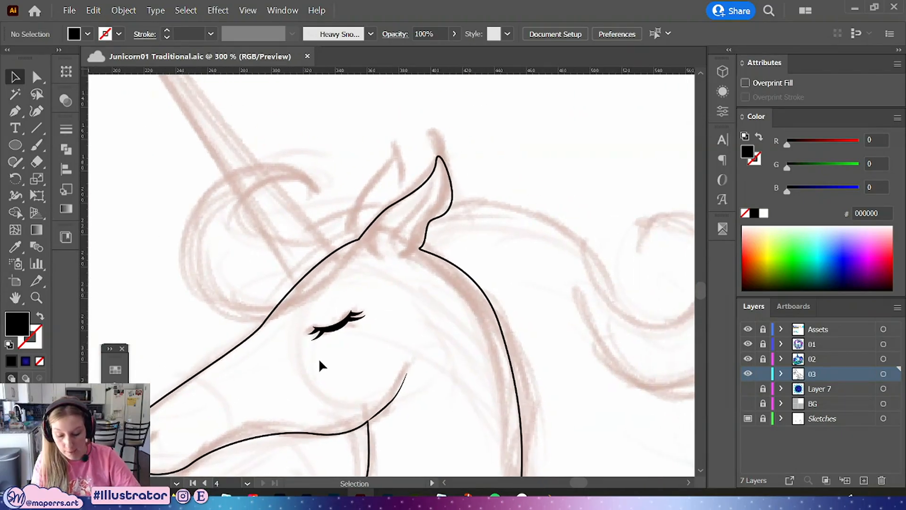
# Draw the nostril curve over the sketched nostril with the Pen tool
pyautogui.moveTo(310, 381); pyautogui.dragTo(445, 316)
pyautogui.hotkey('ctrl', '+')
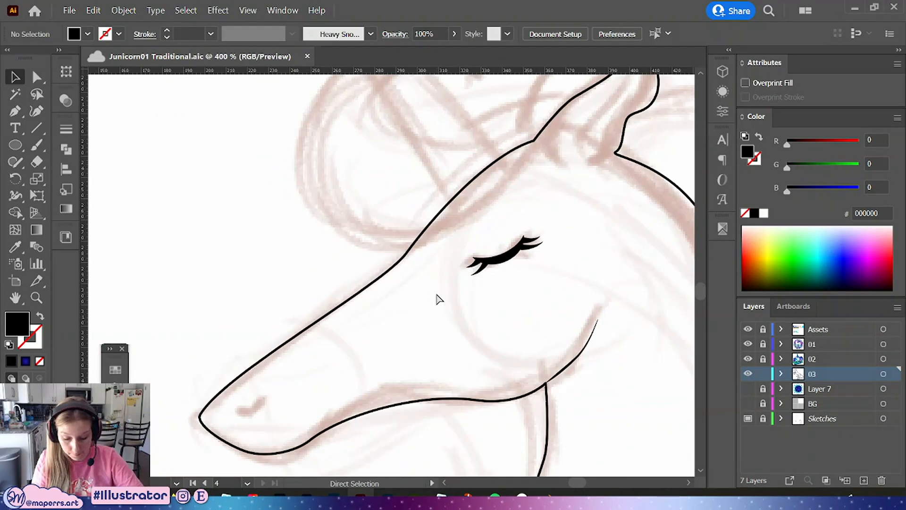
pyautogui.moveTo(345, 331); pyautogui.dragTo(340, 326)
pyautogui.click(17, 112)
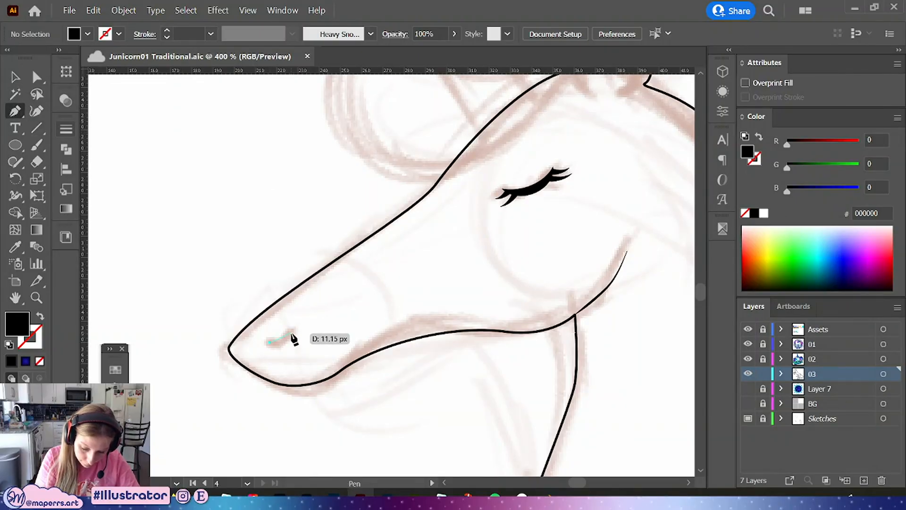
pyautogui.moveTo(292, 331); pyautogui.dragTo(319, 303)
pyautogui.click(16, 78)
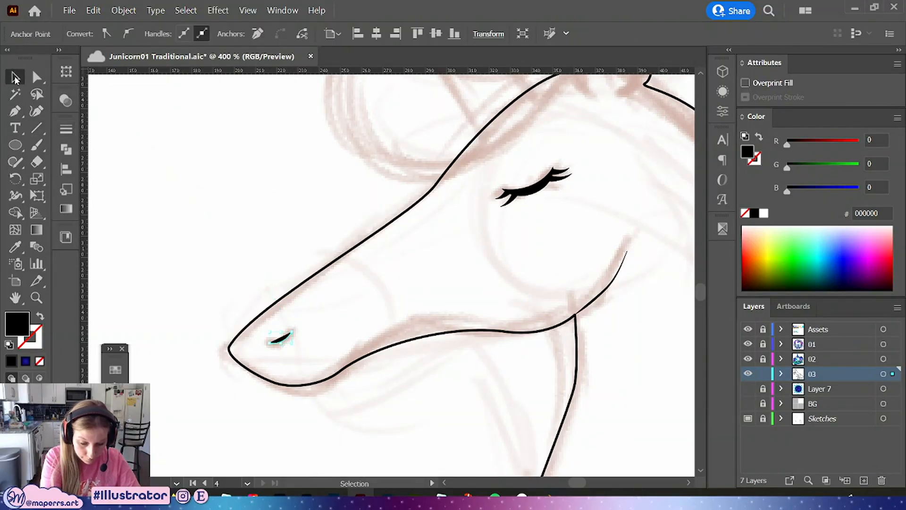
# Give the nostril a black stroke with no fill, a tapered width profile and a 2 pt weight
pyautogui.click(40, 319)
pyautogui.hotkey('ctrl', '+')
pyautogui.hotkey('ctrl', '+')
pyautogui.hotkey('ctrl', '+')
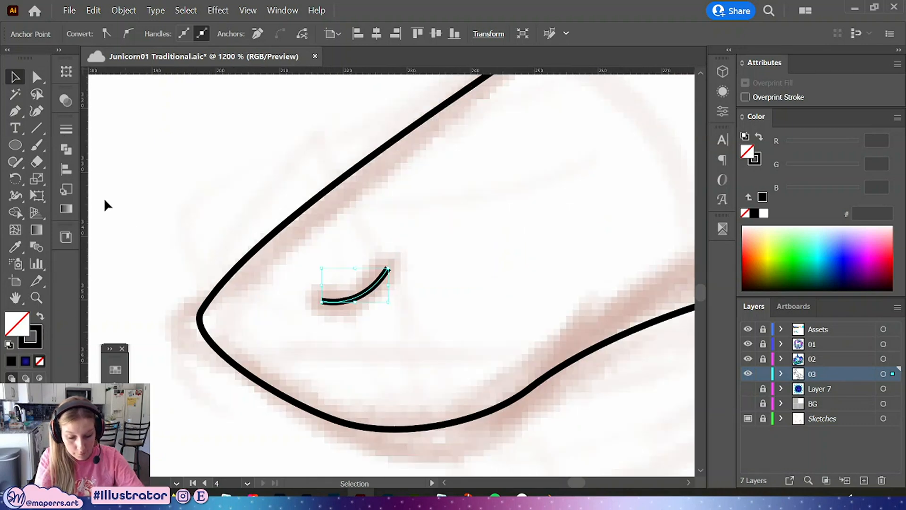
pyautogui.click(66, 128)
pyautogui.click(194, 344)
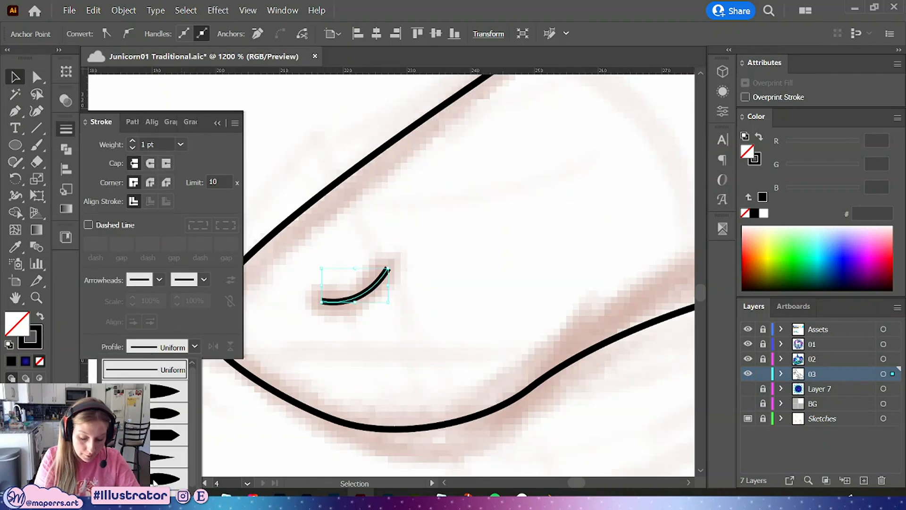
pyautogui.click(162, 474)
pyautogui.click(132, 141)
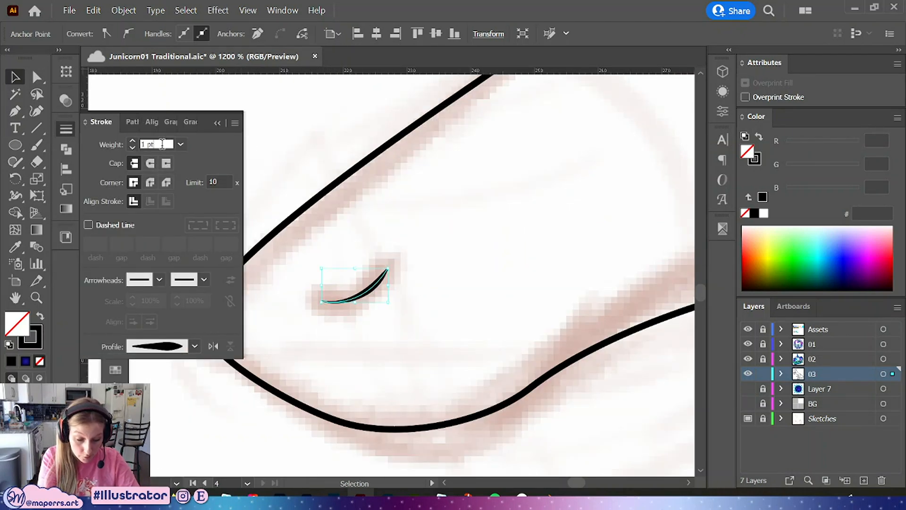
pyautogui.press('Up')
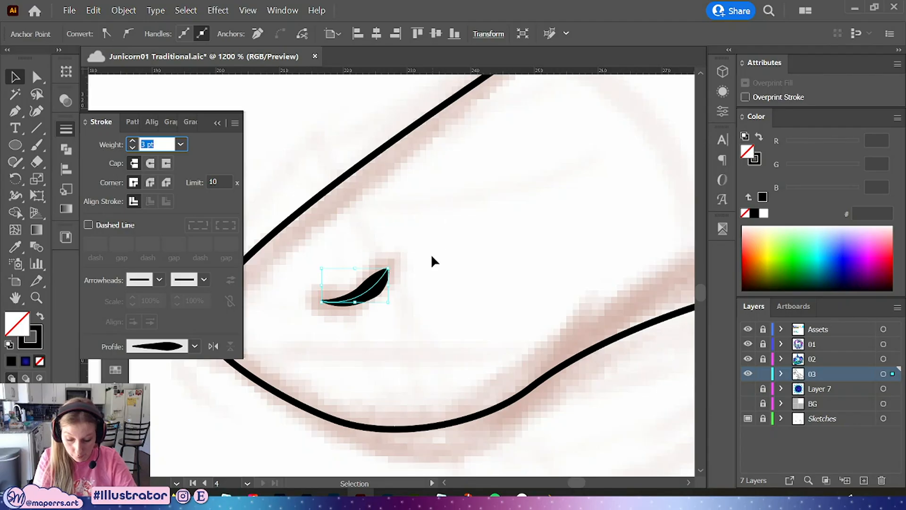
pyautogui.press('Down')
# Reshape the nostril curve by converting its end anchor to smooth and adjusting its handles
pyautogui.click(36, 74)
pyautogui.click(322, 301)
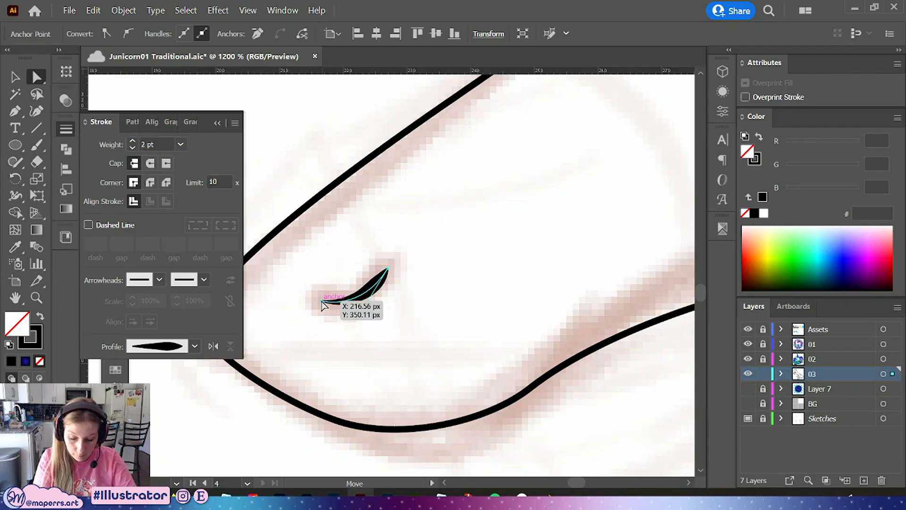
pyautogui.click(128, 34)
pyautogui.moveTo(321, 319); pyautogui.dragTo(342, 305)
pyautogui.moveTo(321, 301); pyautogui.dragTo(313, 299)
pyautogui.moveTo(364, 311); pyautogui.dragTo(369, 307)
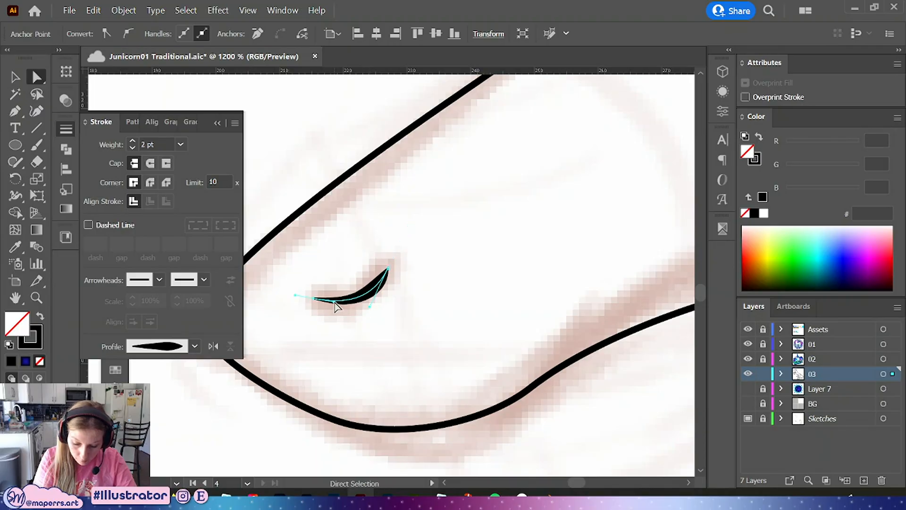
pyautogui.moveTo(387, 276)
pyautogui.mouseDown()
pyautogui.moveTo(388, 285)
pyautogui.moveTo(346, 294)
pyautogui.moveTo(367, 309)
pyautogui.mouseUp()
pyautogui.click(449, 300)
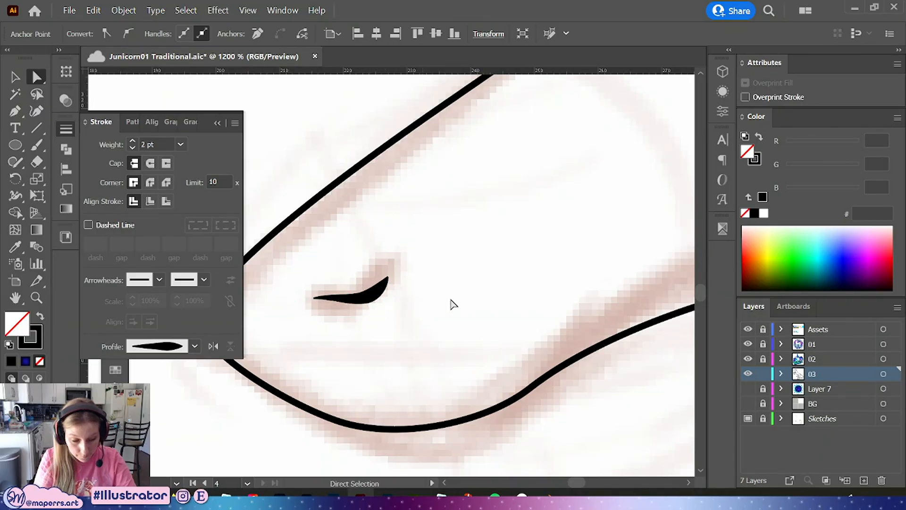
# Browse the other artboards and their finished unicorn illustrations
pyautogui.scroll(-4, 564, 275)
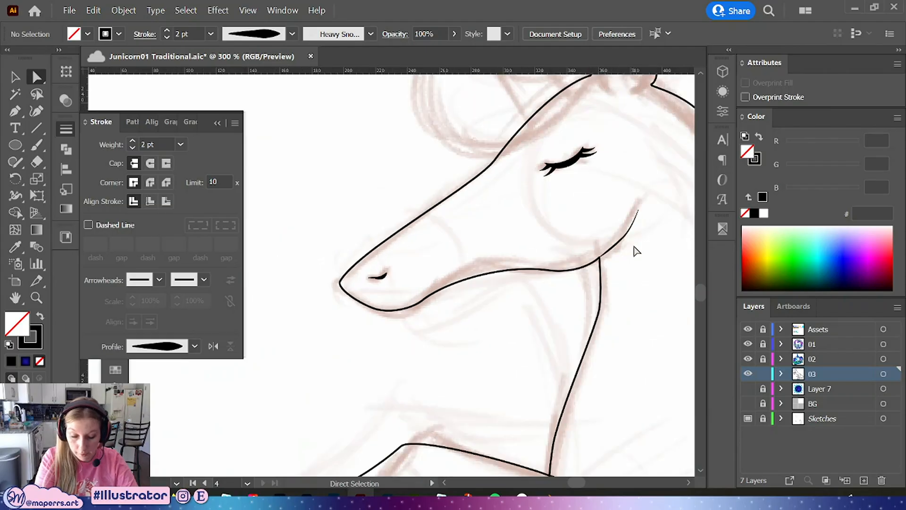
pyautogui.click(218, 122)
pyautogui.hscroll(5, 398, 241)
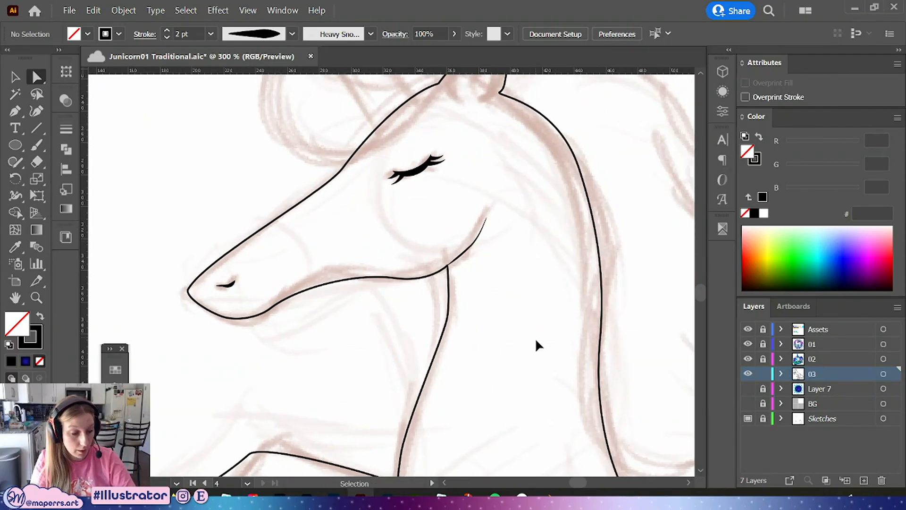
pyautogui.scroll(-4, 535, 337)
pyautogui.moveTo(531, 217); pyautogui.dragTo(668, 278)
pyautogui.moveTo(595, 206); pyautogui.dragTo(632, 219)
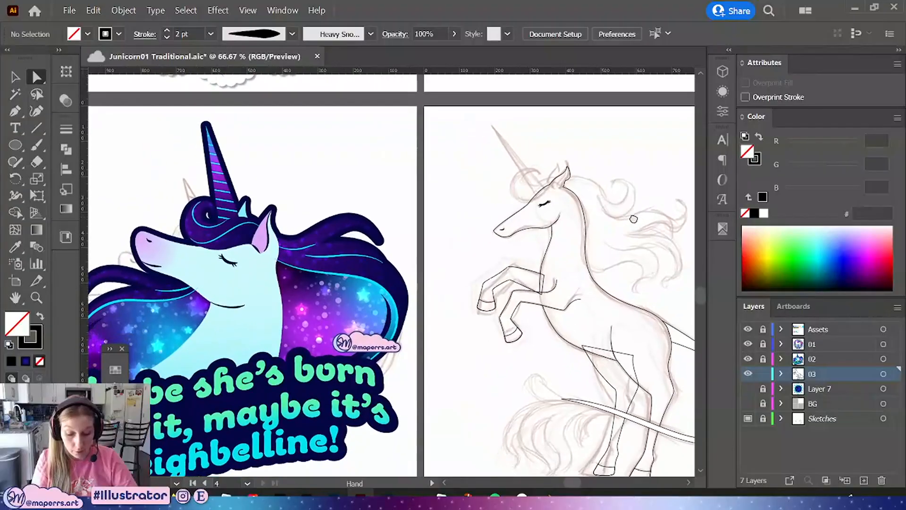
pyautogui.moveTo(458, 334); pyautogui.dragTo(490, 466)
pyautogui.moveTo(419, 327); pyautogui.dragTo(471, 281)
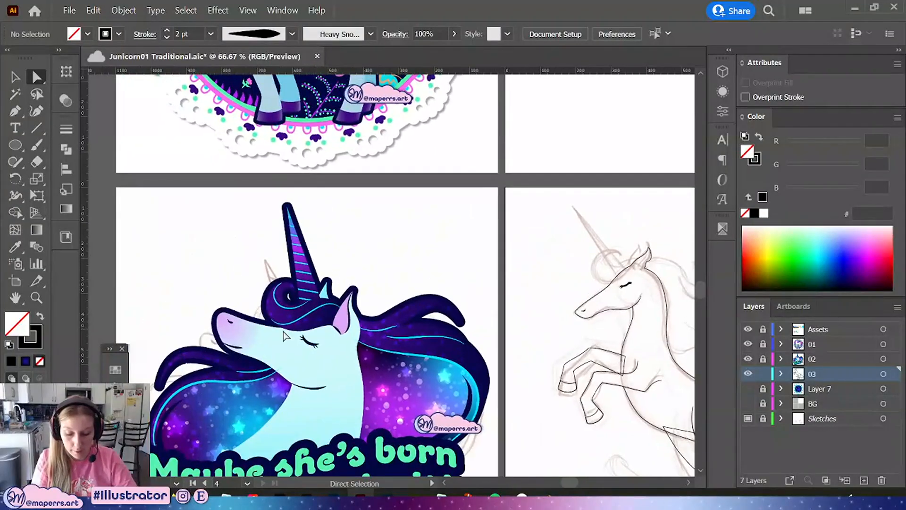
pyautogui.moveTo(415, 225); pyautogui.dragTo(409, 411)
pyautogui.moveTo(460, 296); pyautogui.dragTo(437, 397)
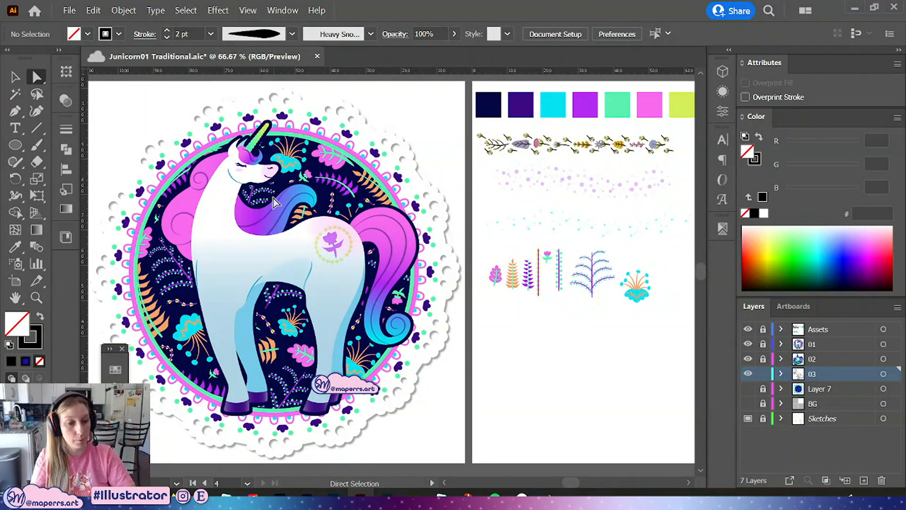
pyautogui.moveTo(554, 366); pyautogui.dragTo(369, 214)
pyautogui.moveTo(511, 344); pyautogui.dragTo(475, 218)
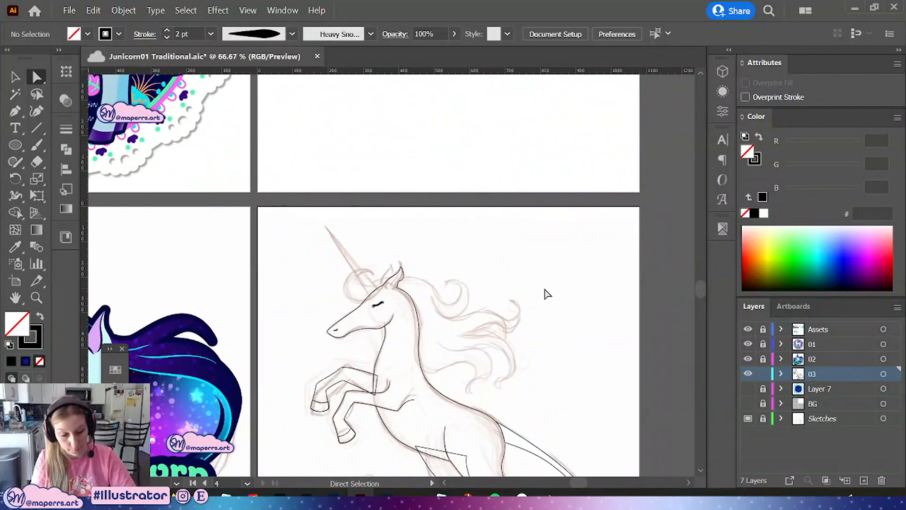
# Save the document
pyautogui.hotkey('ctrl', '+')
pyautogui.moveTo(547, 374); pyautogui.dragTo(476, 294)
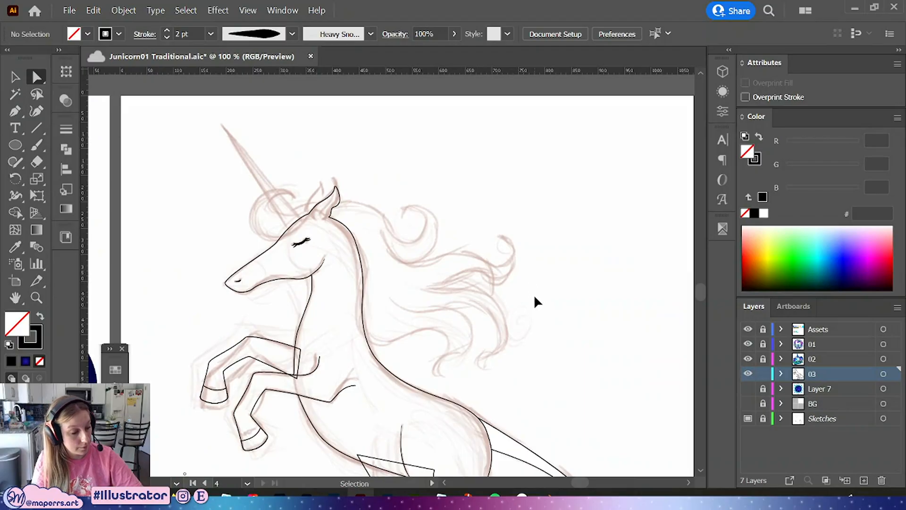
pyautogui.hotkey('ctrl', 's')
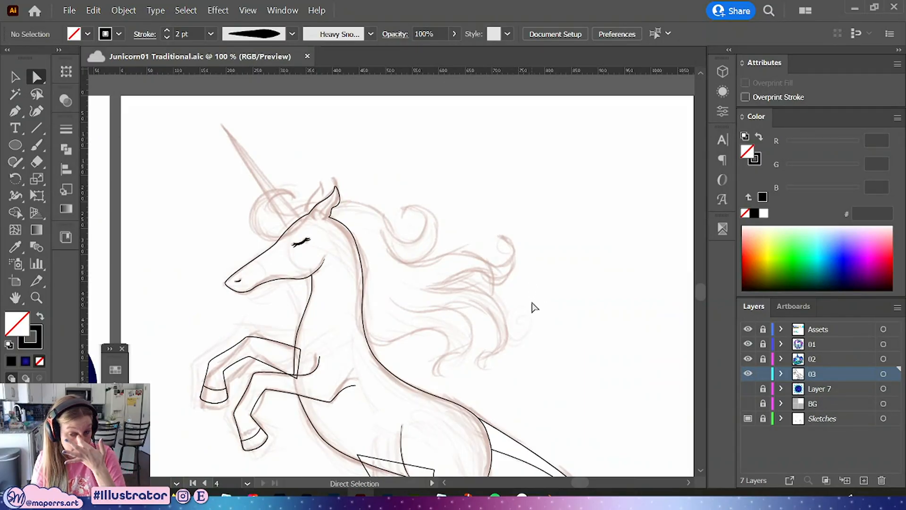
# Draw an inner ear curve inside the right ear with the Pen tool
pyautogui.moveTo(471, 281); pyautogui.dragTo(487, 327)
pyautogui.hotkey('ctrl', '+')
pyautogui.hotkey('ctrl', '+')
pyautogui.moveTo(360, 275); pyautogui.dragTo(443, 298)
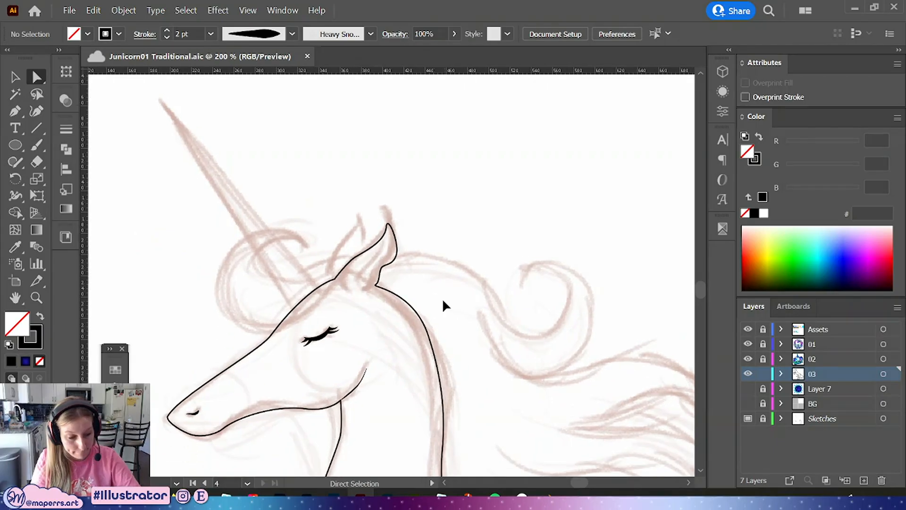
pyautogui.hotkey('ctrl', '+')
pyautogui.hotkey('ctrl', '+')
pyautogui.click(21, 112)
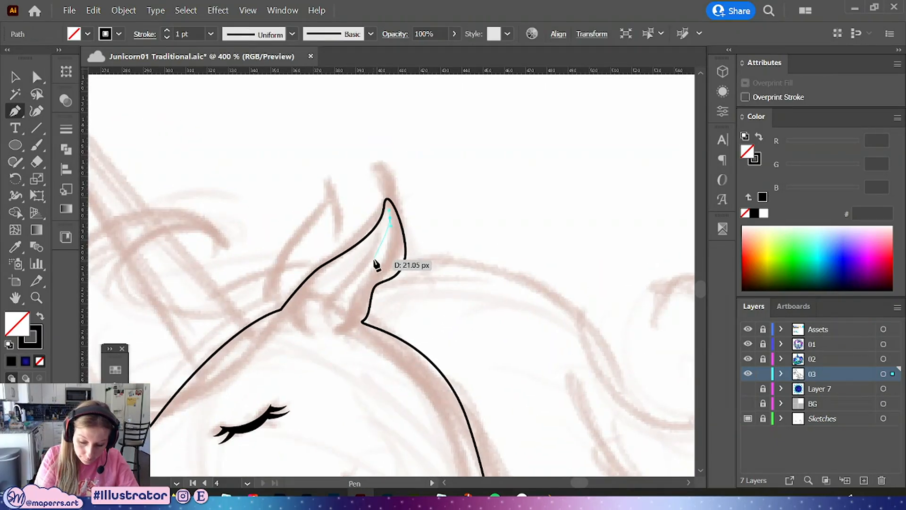
pyautogui.moveTo(374, 260); pyautogui.dragTo(358, 270)
pyautogui.moveTo(327, 306); pyautogui.dragTo(320, 360)
pyautogui.click(33, 76)
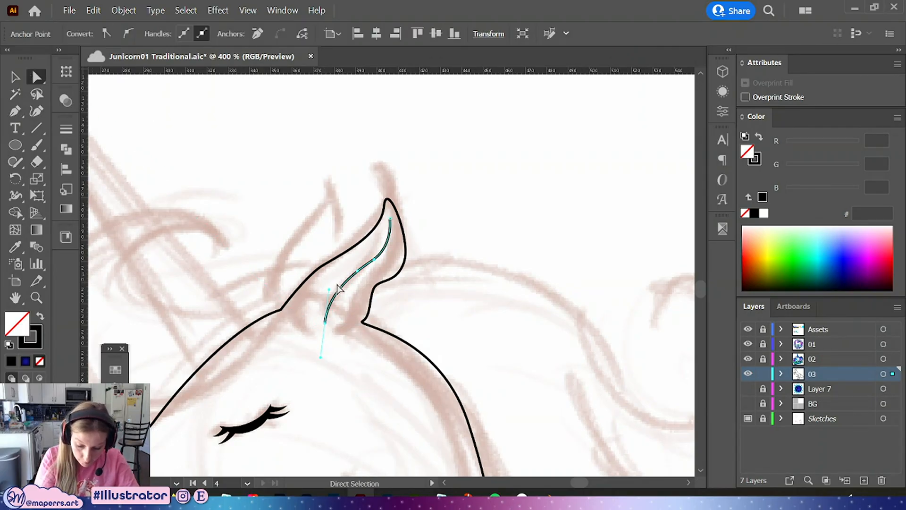
# Refine the inner ear curve's handle and move its top anchor up to the ear tip
pyautogui.moveTo(328, 289); pyautogui.dragTo(332, 282)
pyautogui.click(374, 259)
pyautogui.click(390, 219)
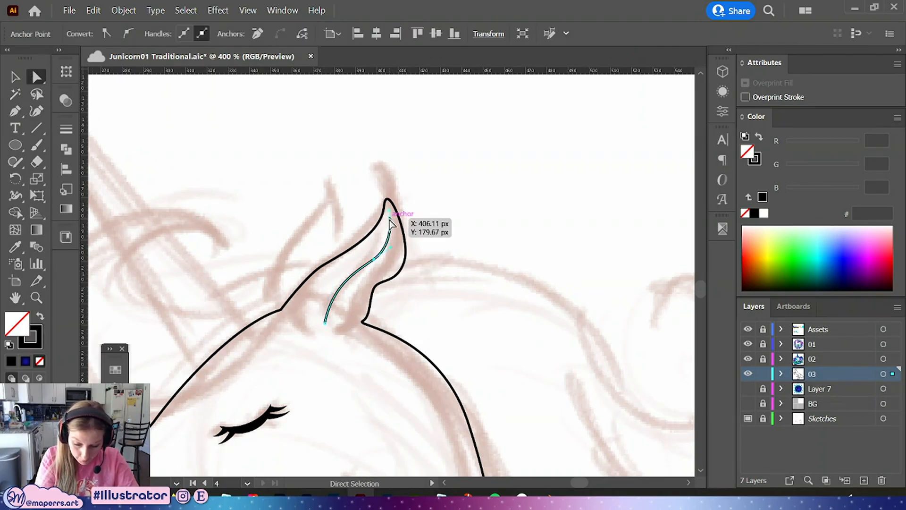
pyautogui.moveTo(390, 219); pyautogui.dragTo(390, 209)
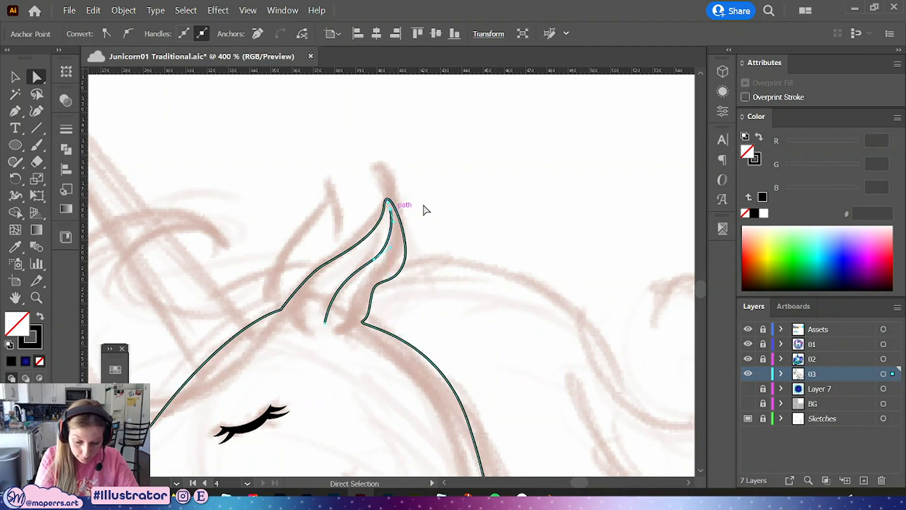
# Give the inner ear curve a tapered width profile at 1 pt weight
pyautogui.click(66, 128)
pyautogui.click(179, 145)
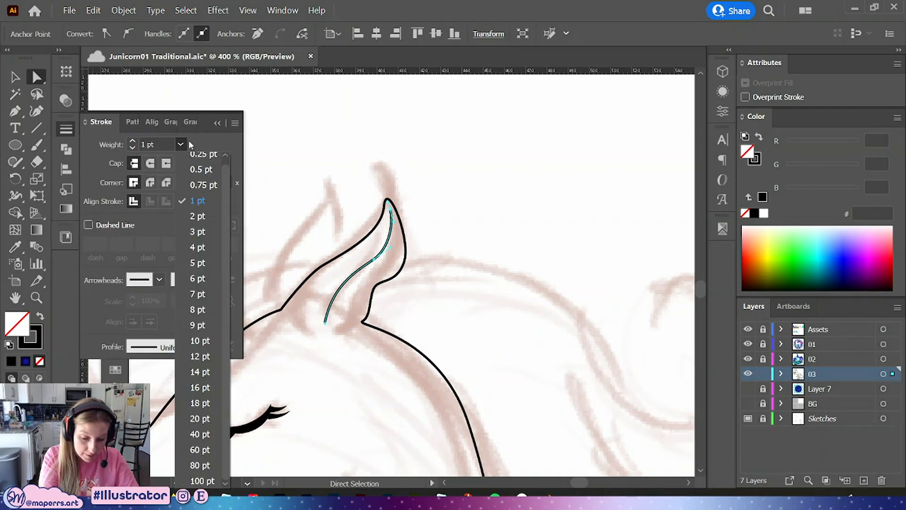
pyautogui.click(180, 144)
pyautogui.click(194, 346)
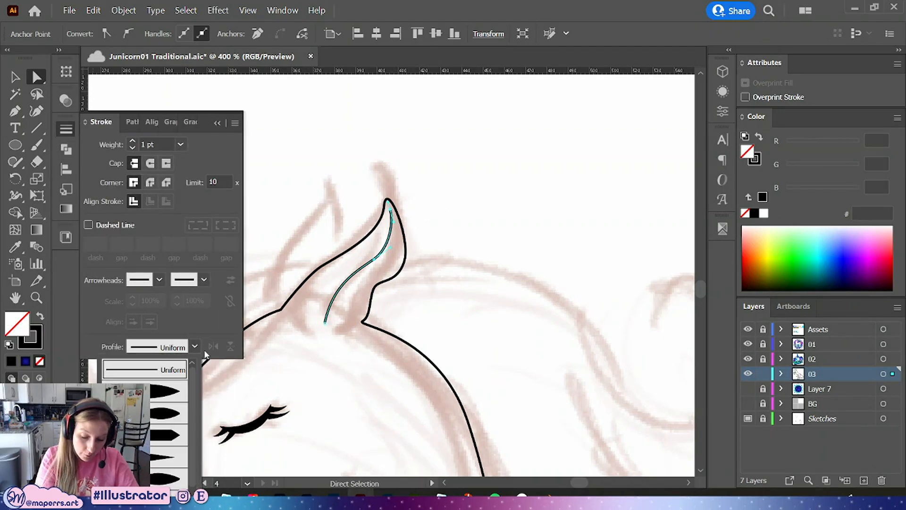
pyautogui.click(152, 478)
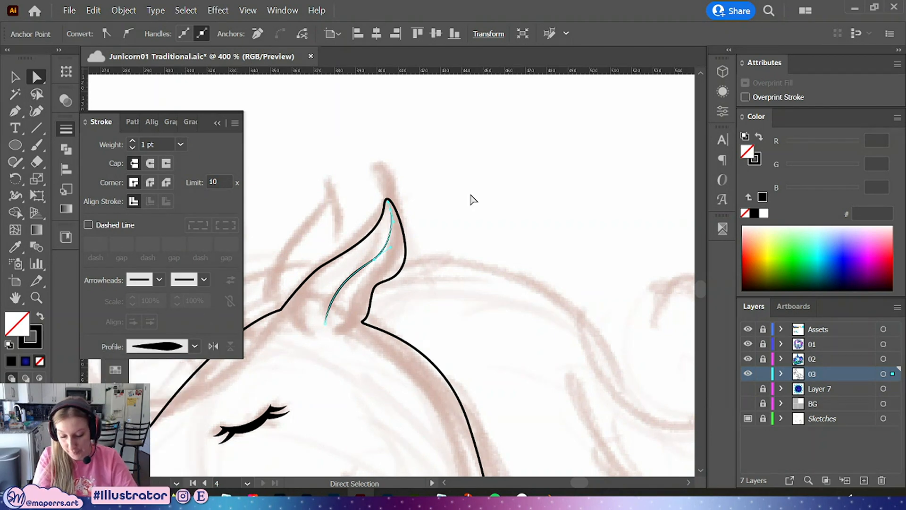
pyautogui.click(502, 284)
pyautogui.click(325, 322)
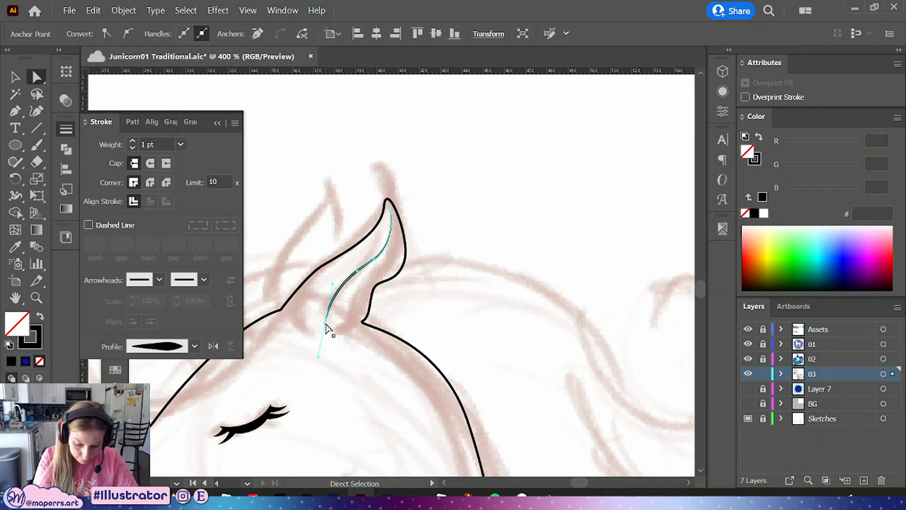
pyautogui.click(455, 209)
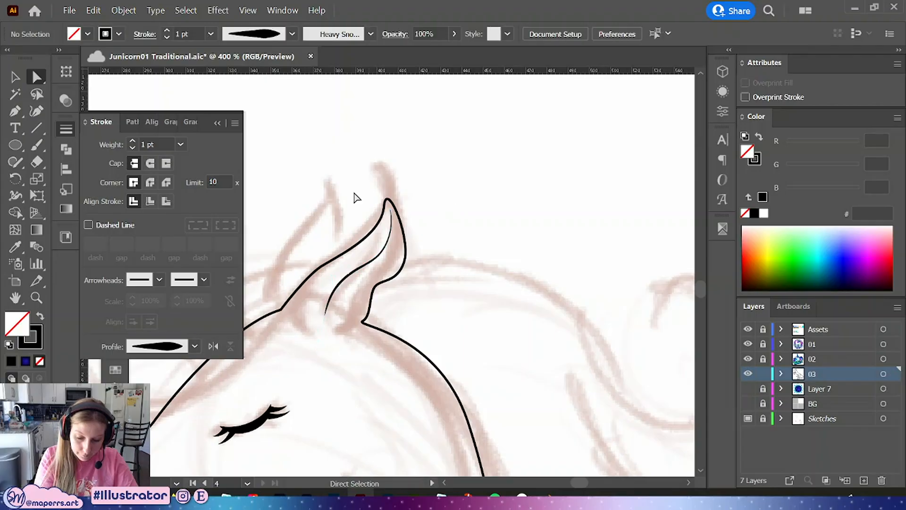
pyautogui.click(217, 123)
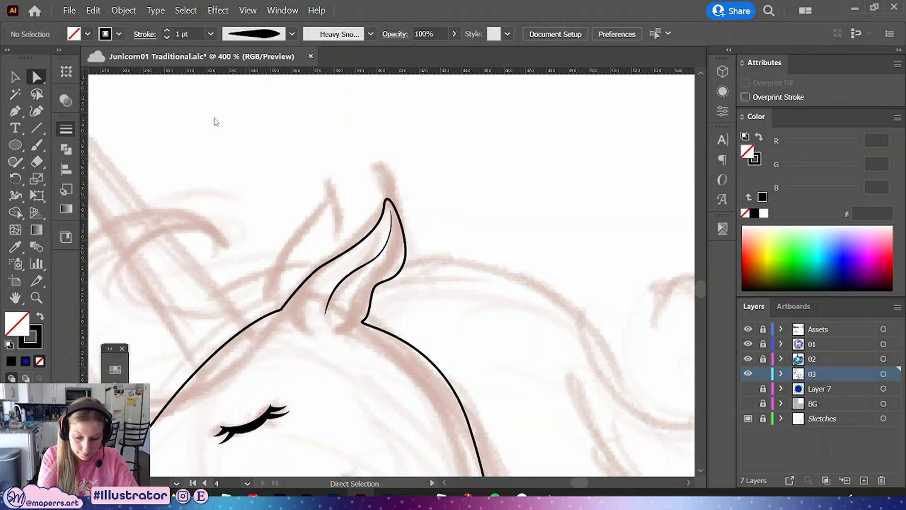
# Duplicate the right ear outline and move and rotate the copy into place as the left ear
pyautogui.click(396, 201)
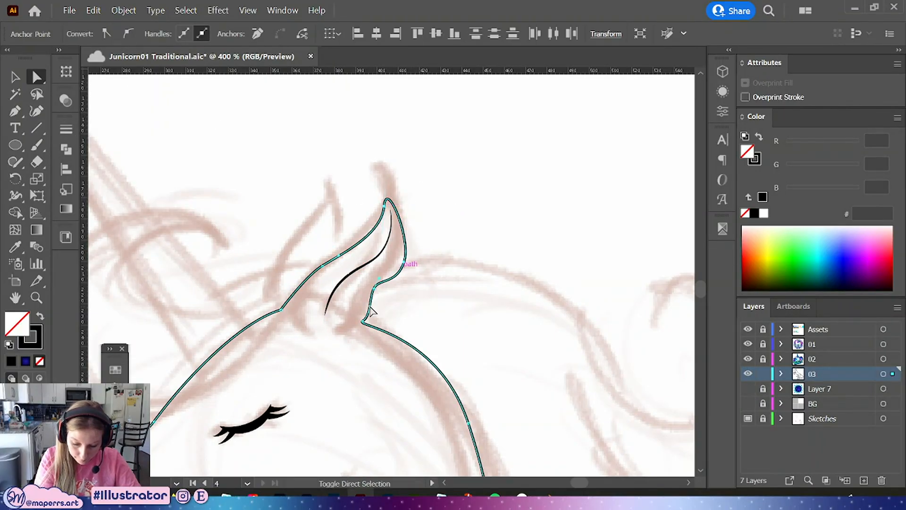
pyautogui.click(322, 267)
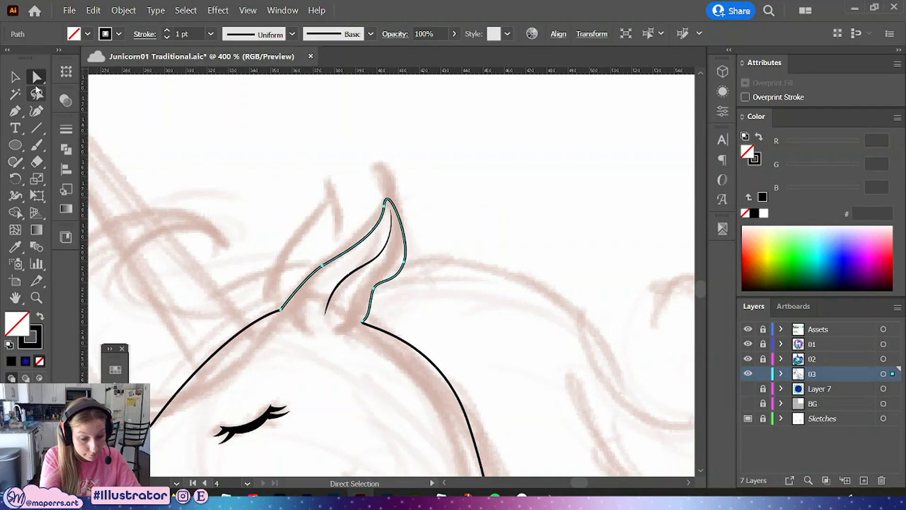
pyautogui.click(14, 77)
pyautogui.moveTo(402, 244); pyautogui.dragTo(345, 208)
pyautogui.moveTo(352, 157); pyautogui.dragTo(340, 207)
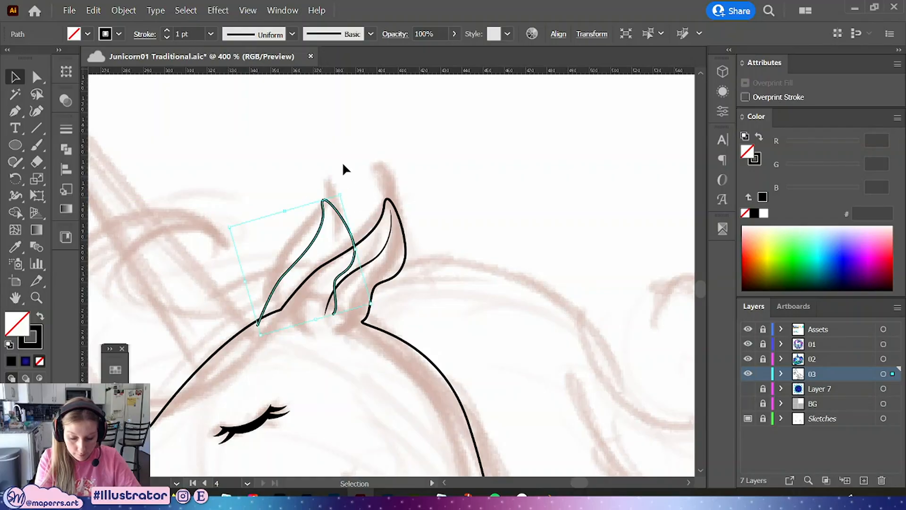
# Join the open end anchors of the left ear copy
pyautogui.click(37, 77)
pyautogui.click(258, 324)
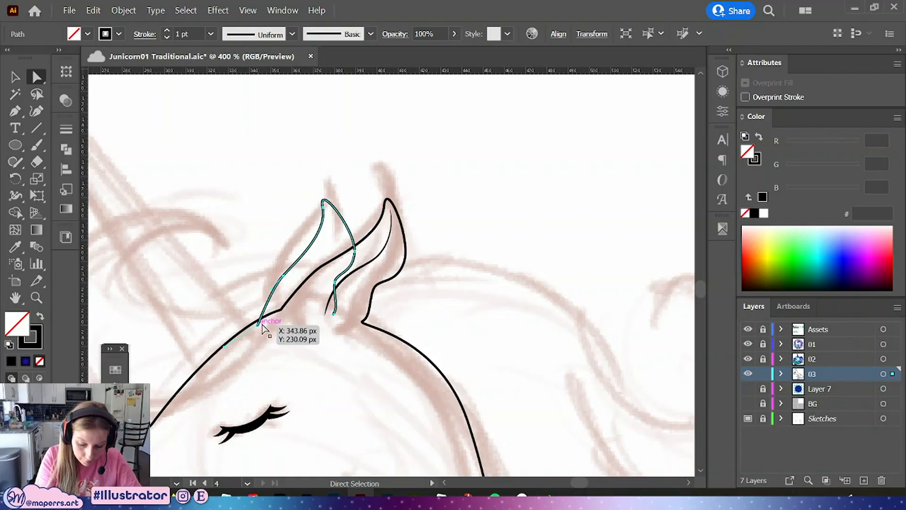
pyautogui.click(333, 315)
pyautogui.rightClick(333, 316)
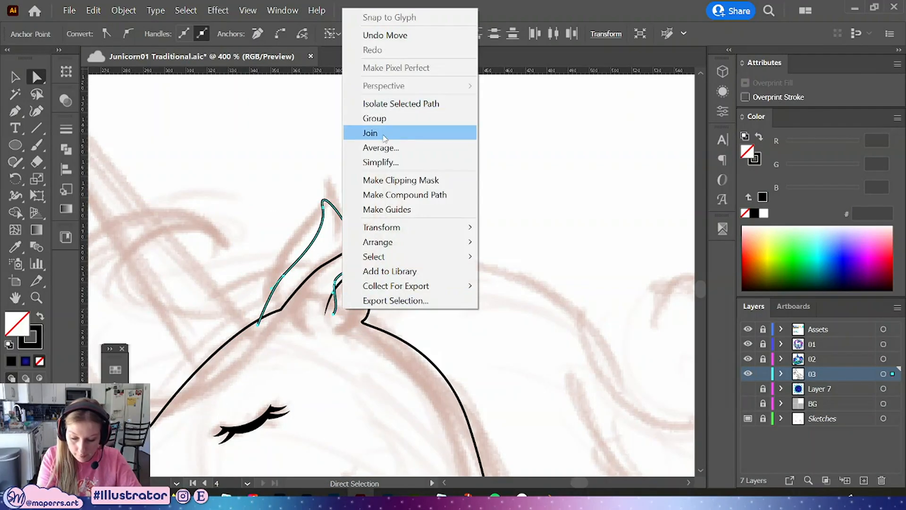
pyautogui.click(361, 129)
pyautogui.click(439, 208)
pyautogui.click(15, 77)
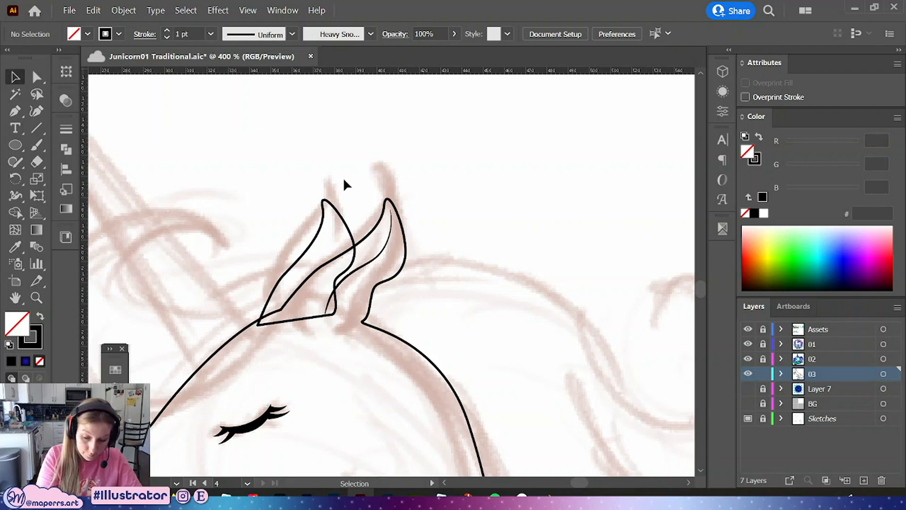
# Send the left ear to the back behind the other artwork
pyautogui.click(343, 219)
pyautogui.rightClick(358, 218)
pyautogui.moveTo(449, 420)
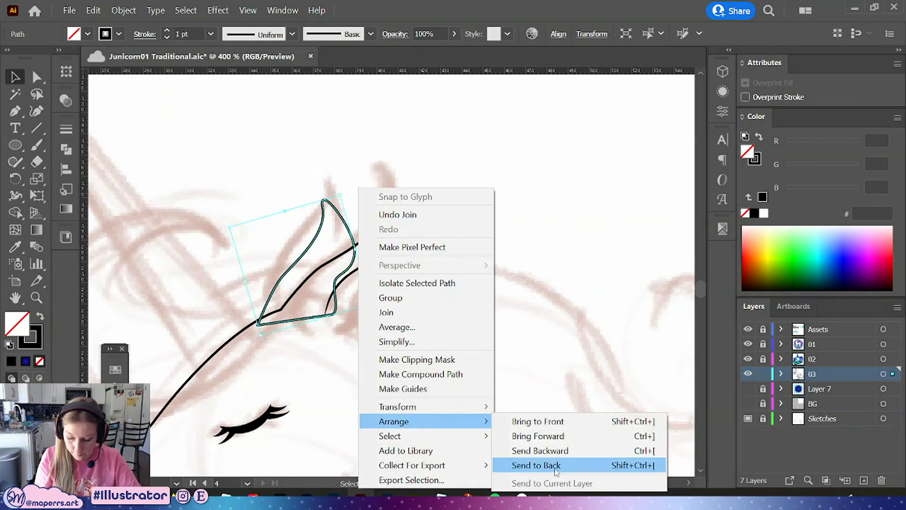
pyautogui.click(529, 462)
pyautogui.click(468, 212)
# Draw the unicorn's horn as a closed Pen path from the tip down to the forehead and back to the tip
pyautogui.scroll(-4, 469, 326)
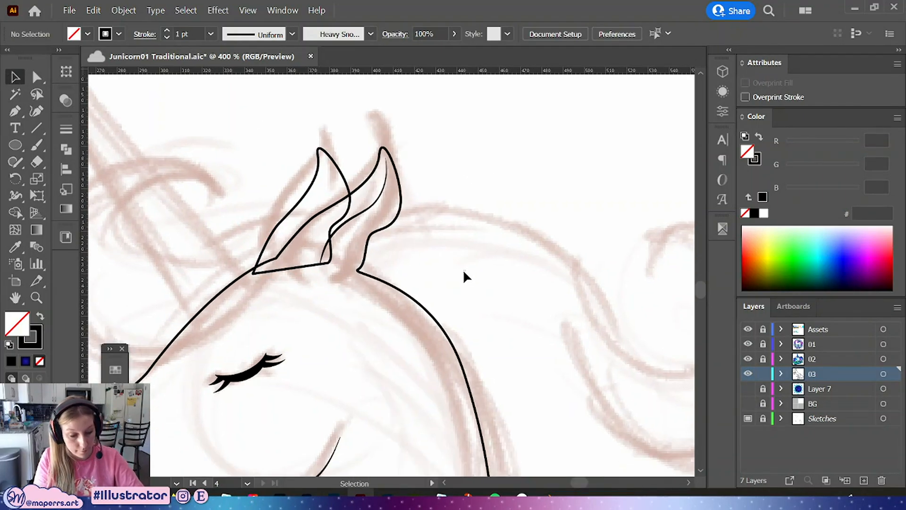
pyautogui.moveTo(501, 311); pyautogui.dragTo(481, 224)
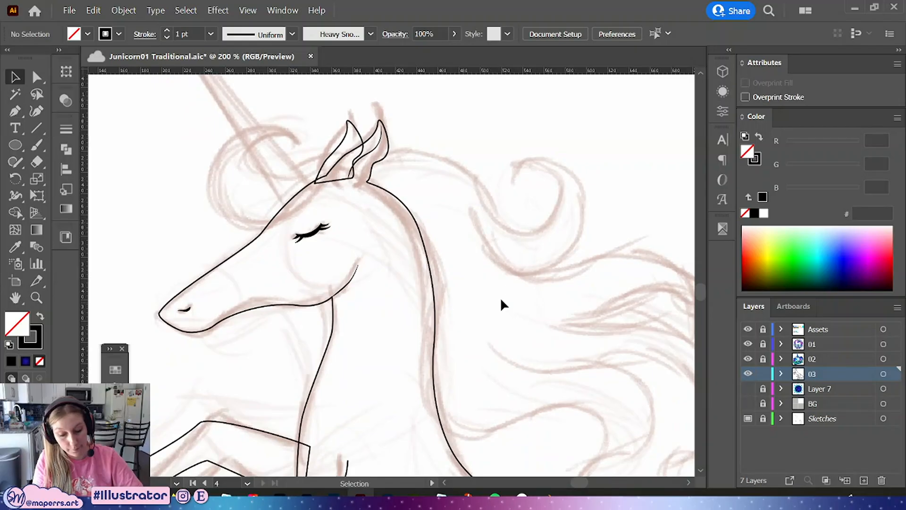
pyautogui.scroll(5, 500, 296)
pyautogui.scroll(2, 486, 313)
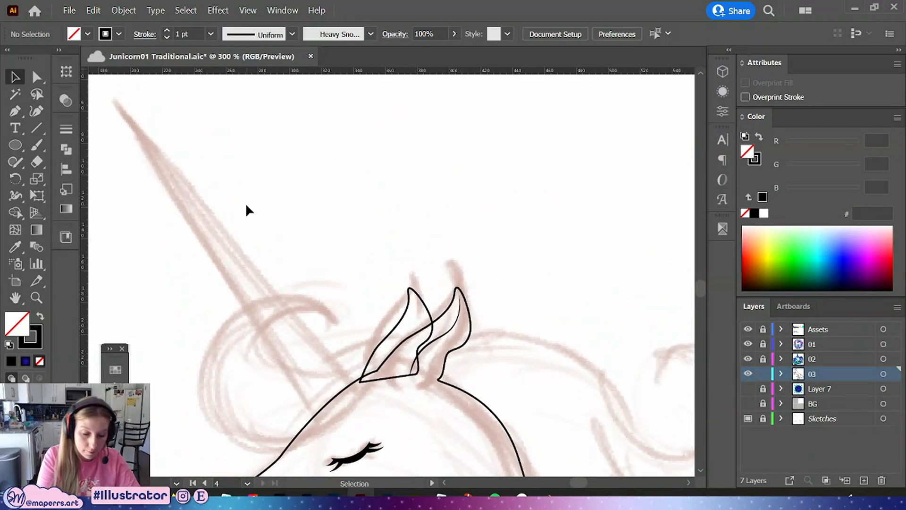
pyautogui.click(14, 111)
pyautogui.click(114, 99)
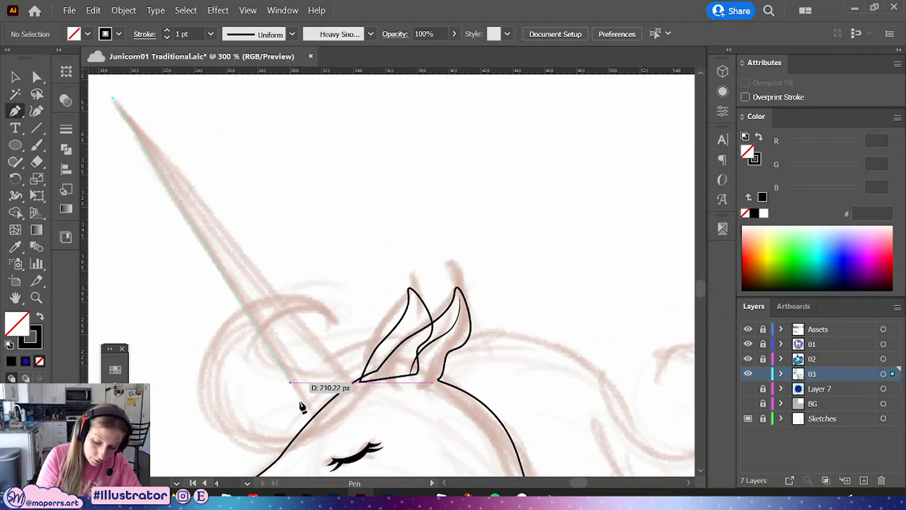
pyautogui.click(313, 416)
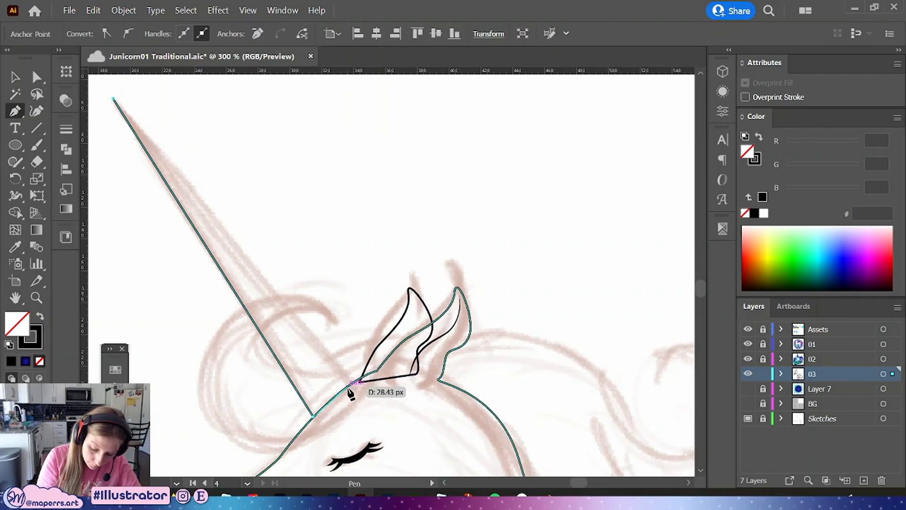
pyautogui.click(349, 410)
pyautogui.click(354, 382)
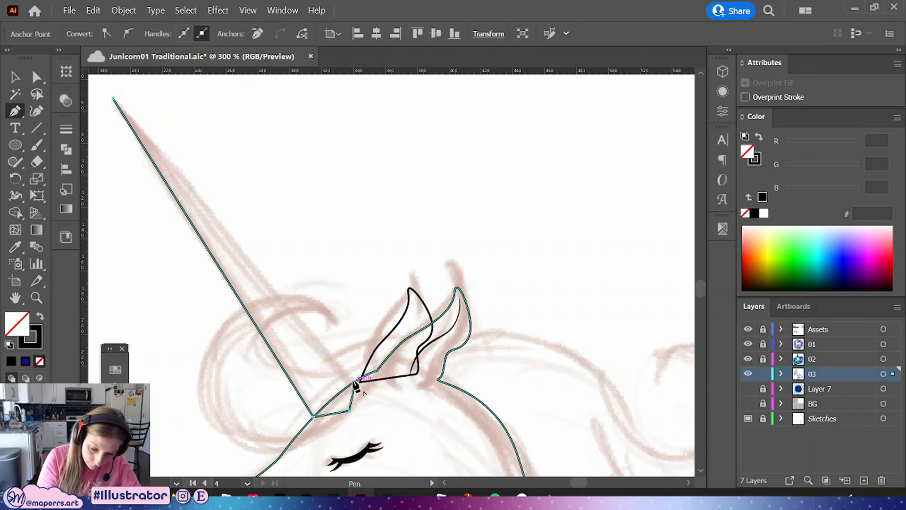
pyautogui.click(113, 99)
pyautogui.click(37, 78)
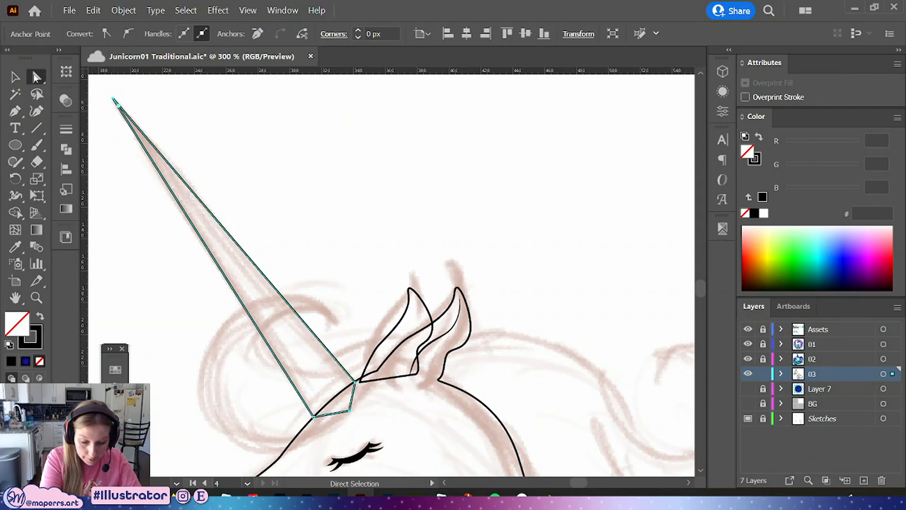
pyautogui.moveTo(104, 113); pyautogui.dragTo(104, 90)
pyautogui.press('space')
pyautogui.moveTo(306, 229); pyautogui.dragTo(309, 150)
# Fill the horn, head outline and left ear with white
pyautogui.click(17, 79)
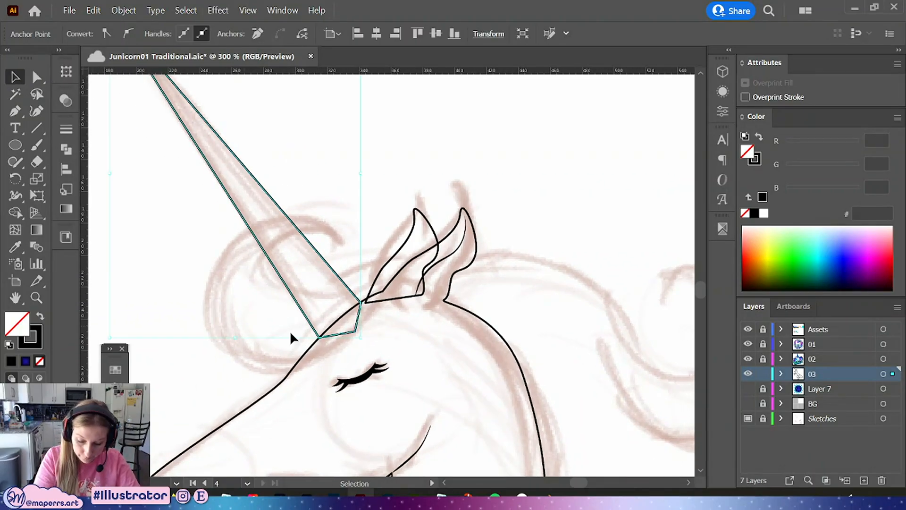
pyautogui.moveTo(289, 331); pyautogui.dragTo(348, 355)
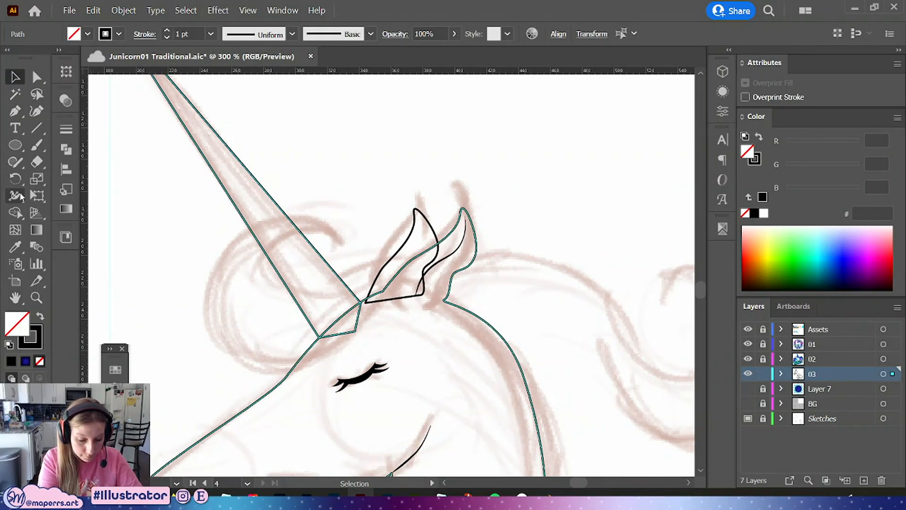
pyautogui.click(763, 213)
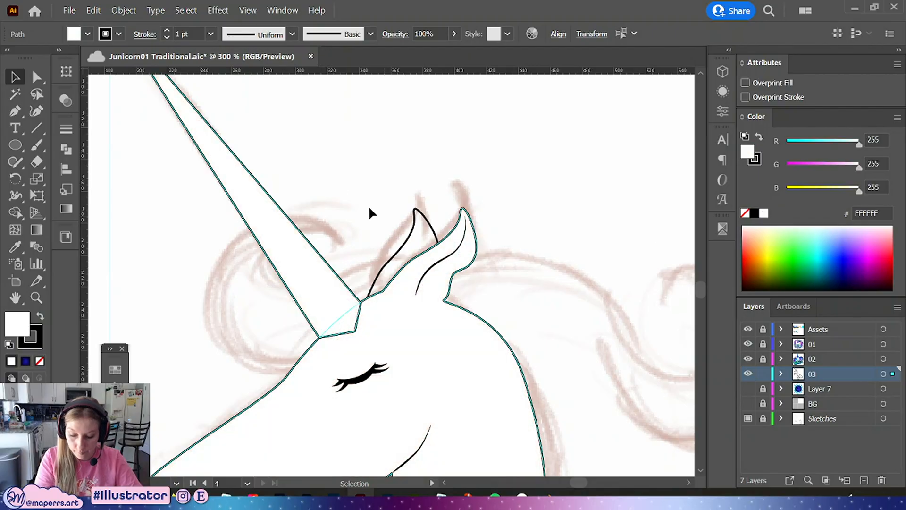
pyautogui.moveTo(397, 198); pyautogui.dragTo(419, 215)
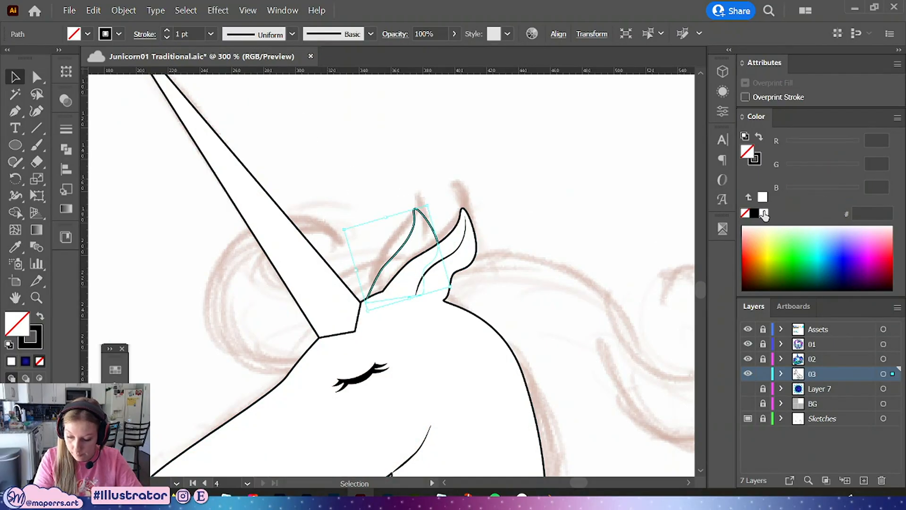
pyautogui.click(764, 213)
# Send the horn to the back behind the head
pyautogui.click(331, 309)
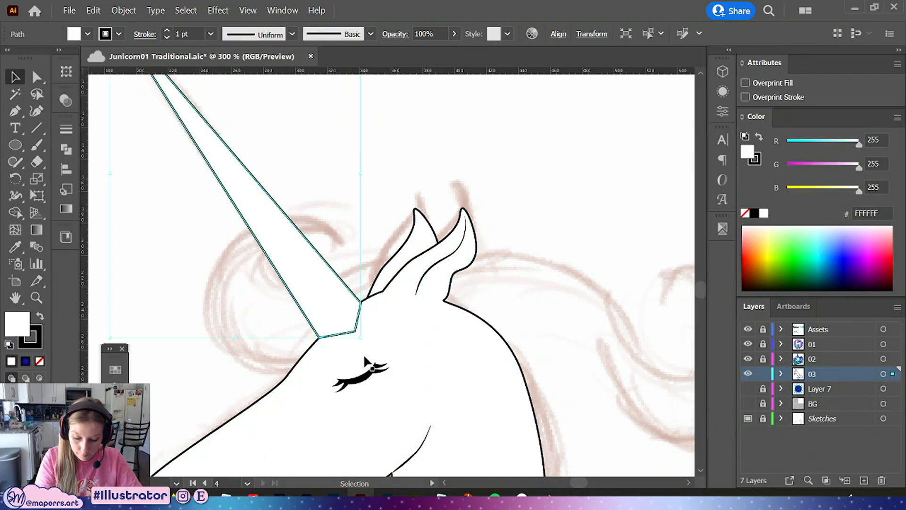
pyautogui.rightClick(349, 318)
pyautogui.moveTo(423, 247)
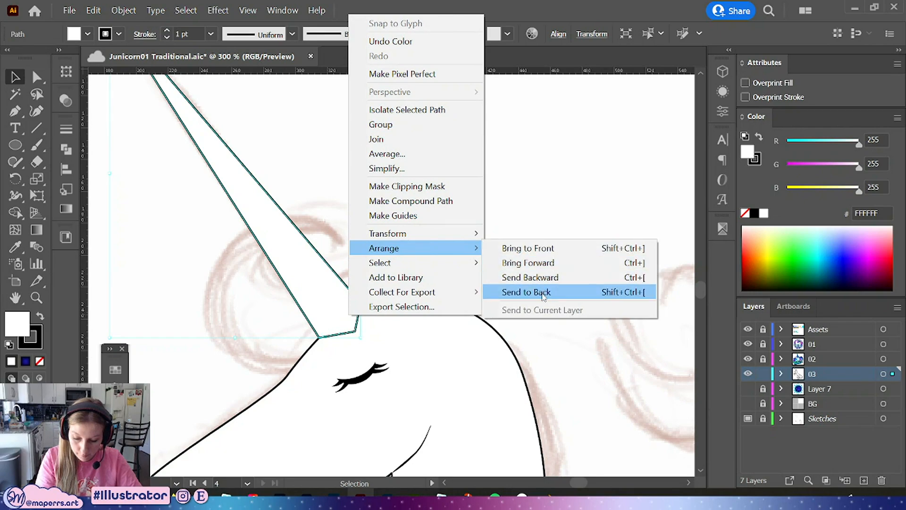
pyautogui.click(526, 291)
pyautogui.click(567, 274)
# Save the document
pyautogui.scroll(-2, 548, 274)
pyautogui.hotkey('ctrl', '-')
pyautogui.hotkey('ctrl', '-')
pyautogui.hotkey('ctrl', '-')
pyautogui.hotkey('ctrl', '-')
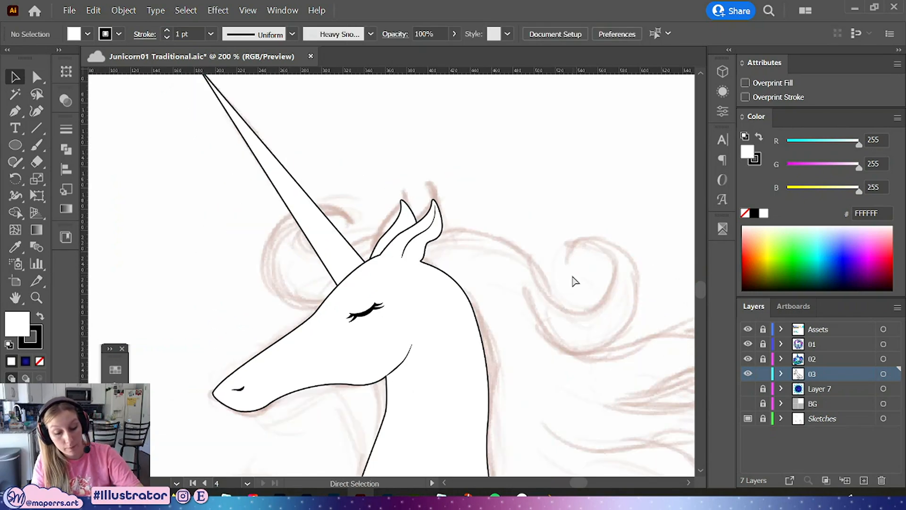
pyautogui.moveTo(520, 337); pyautogui.dragTo(506, 247)
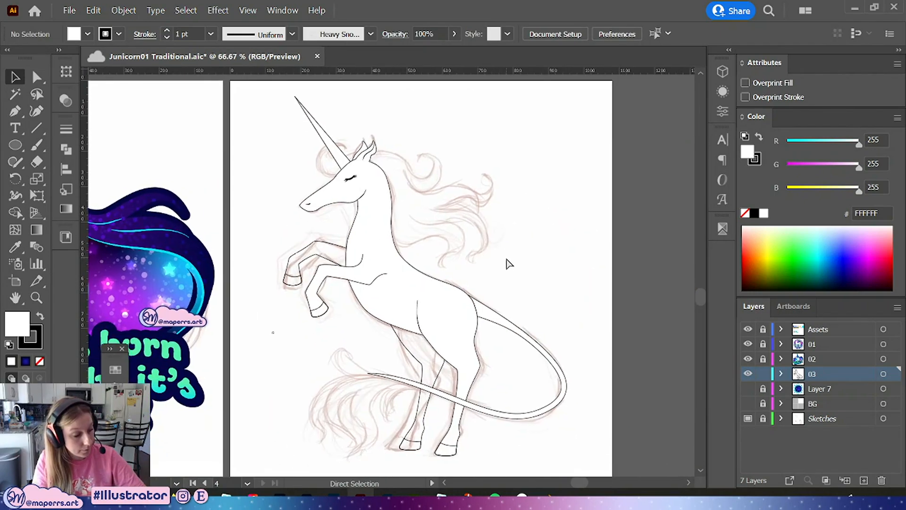
pyautogui.hotkey('ctrl', 's')
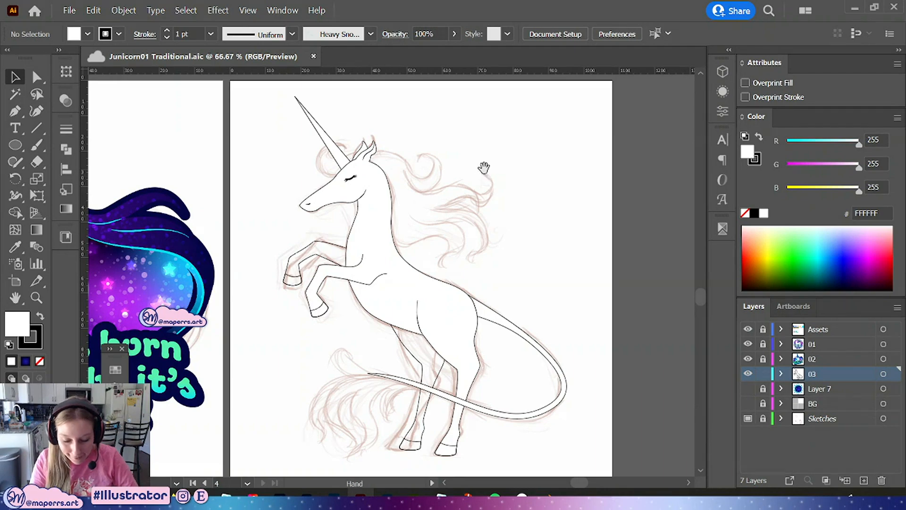
# Examine the cheek line and head outline anchors near the jaw
pyautogui.moveTo(483, 170); pyautogui.dragTo(514, 207)
pyautogui.hotkey('ctrl', '=')
pyautogui.hotkey('ctrl', '=')
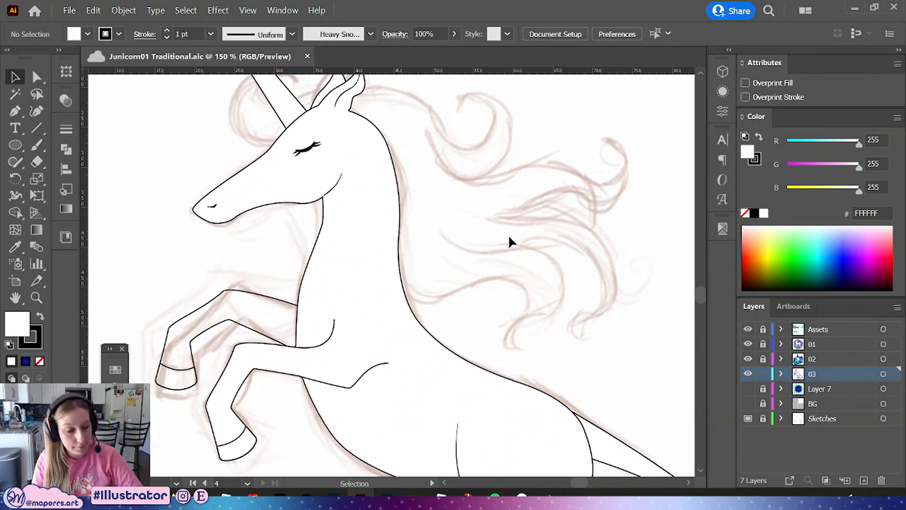
pyautogui.click(37, 77)
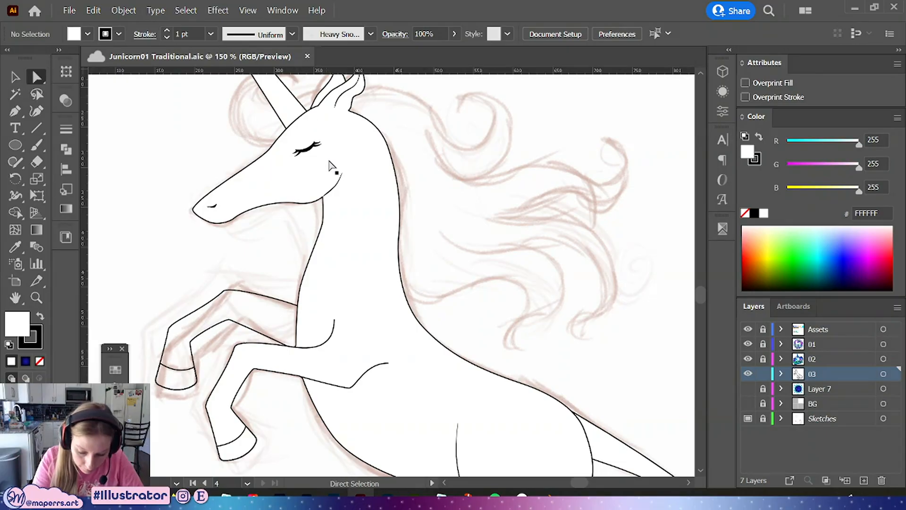
pyautogui.click(334, 186)
pyautogui.click(16, 112)
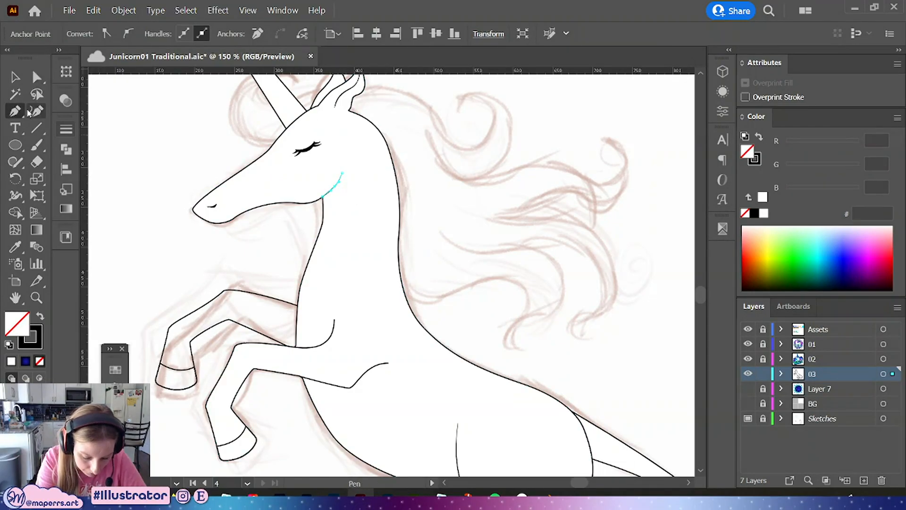
pyautogui.press('a')
pyautogui.click(307, 109)
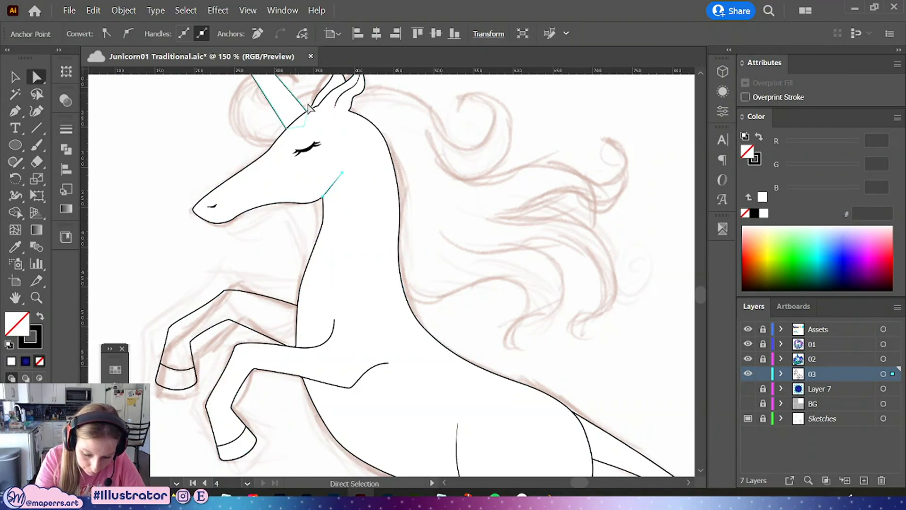
pyautogui.click(342, 173)
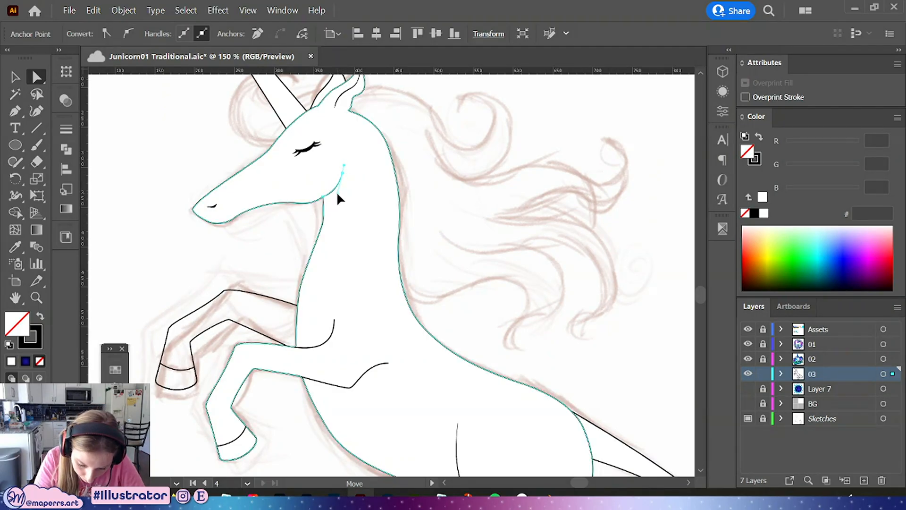
pyautogui.click(525, 233)
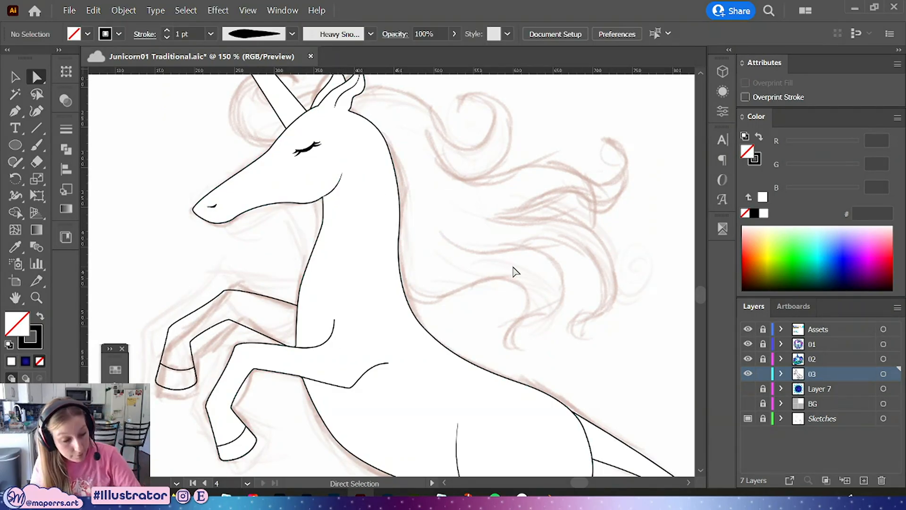
# Save the document again
pyautogui.hotkey('ctrl', '-')
pyautogui.hotkey('ctrl', '-')
pyautogui.hotkey('ctrl', '-')
pyautogui.scroll(-1, 526, 276)
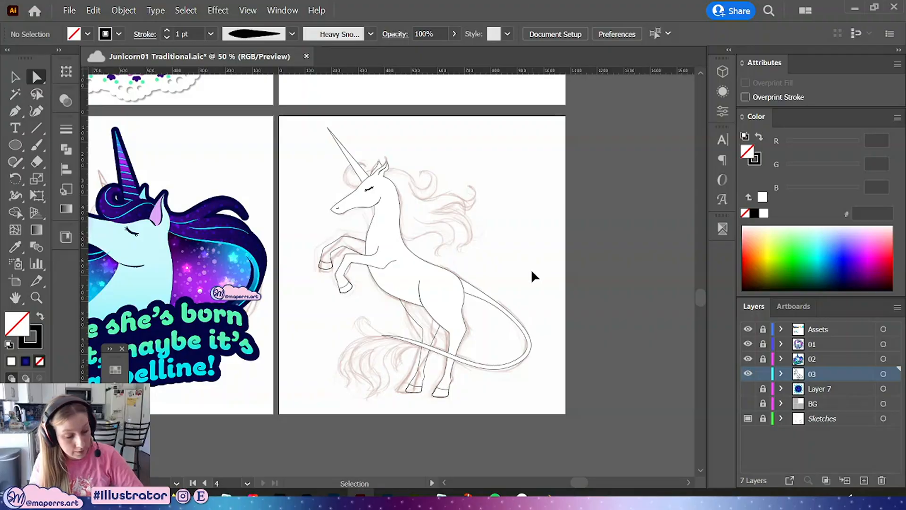
pyautogui.hotkey('ctrl', 's')
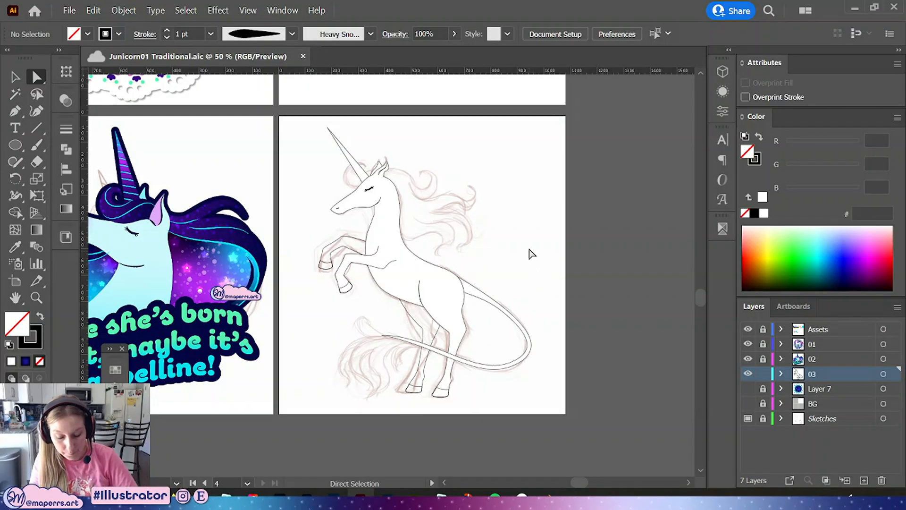
# Start a forelock mane curve with the Pen tool, running from behind the ears and curling left over the horn
pyautogui.moveTo(522, 253); pyautogui.dragTo(558, 284)
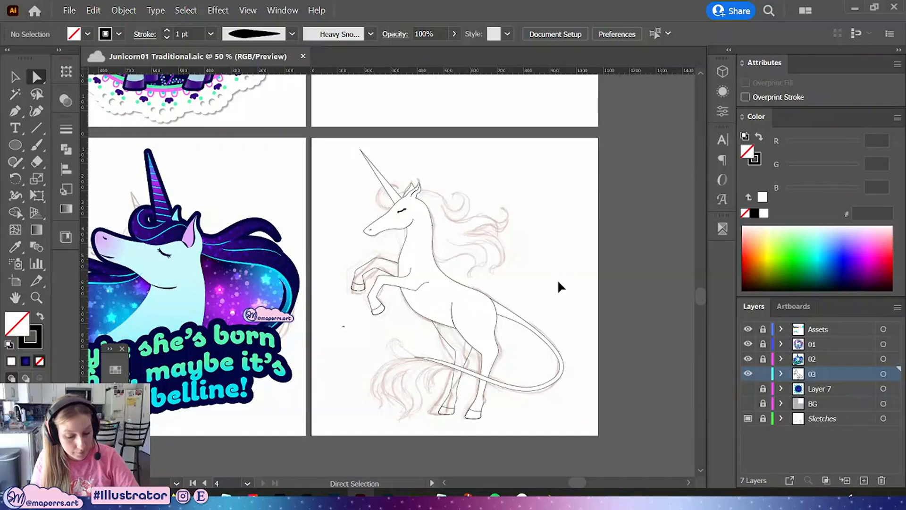
pyautogui.hotkey('ctrl', '+')
pyautogui.hotkey('ctrl', '+')
pyautogui.hotkey('ctrl', '+')
pyautogui.hotkey('ctrl', '+')
pyautogui.moveTo(598, 132); pyautogui.dragTo(430, 419)
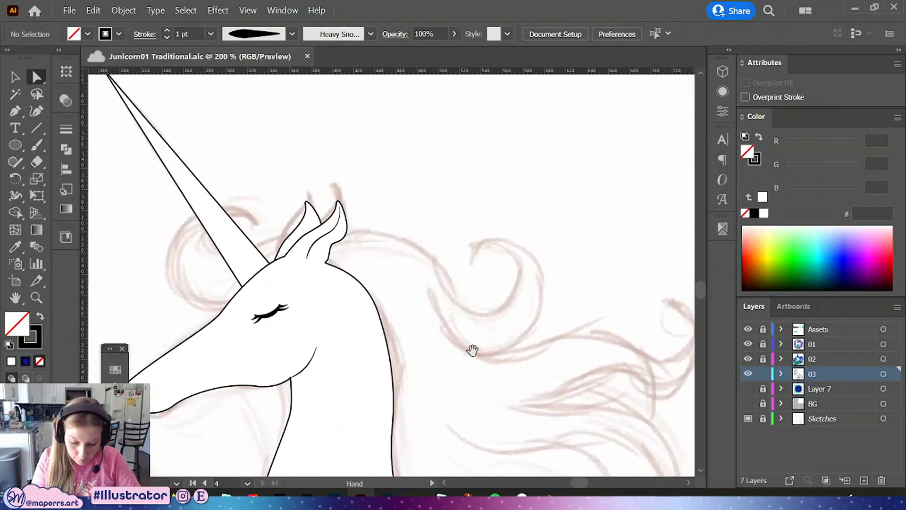
pyautogui.moveTo(472, 350)
pyautogui.mouseDown()
pyautogui.moveTo(486, 289)
pyautogui.moveTo(487, 320)
pyautogui.moveTo(554, 285)
pyautogui.moveTo(511, 236)
pyautogui.moveTo(417, 293)
pyautogui.moveTo(484, 291)
pyautogui.mouseUp()
pyautogui.click(15, 112)
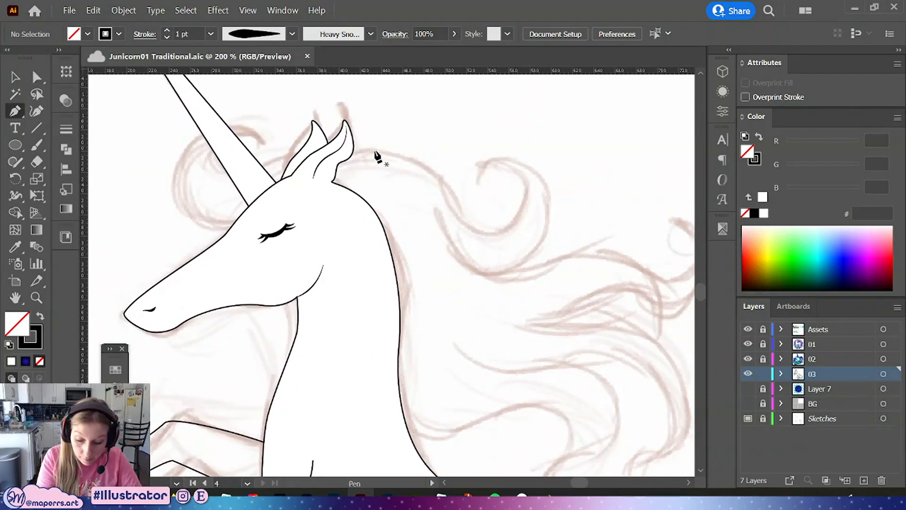
pyautogui.click(333, 163)
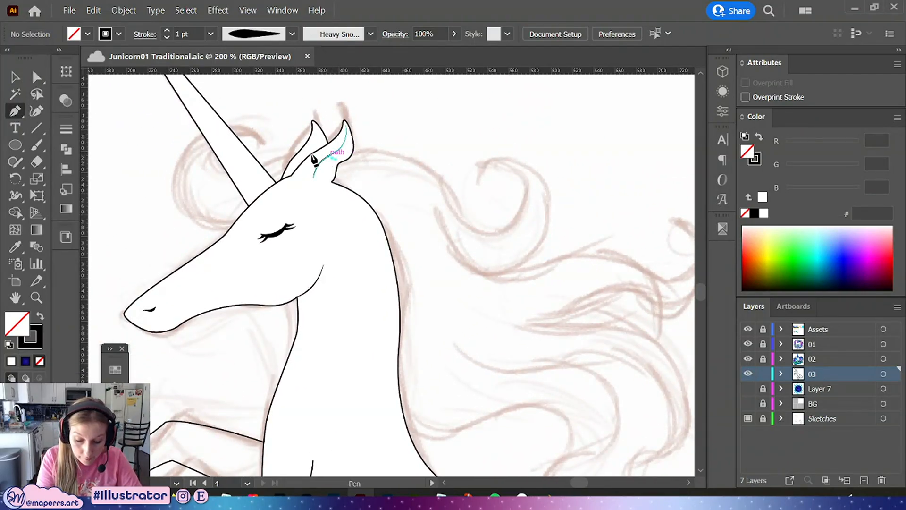
pyautogui.click(282, 160)
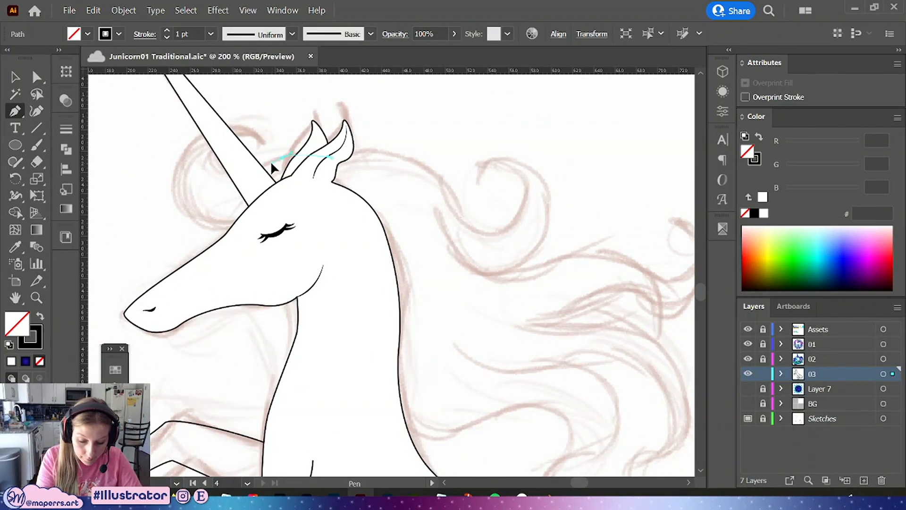
pyautogui.hotkey('ctrl', 'z')
pyautogui.click(213, 168)
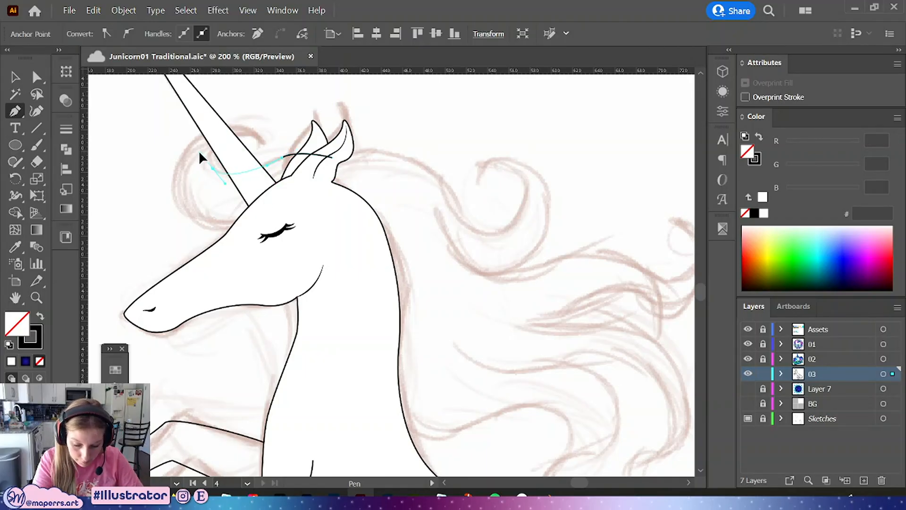
pyautogui.moveTo(199, 152); pyautogui.dragTo(200, 147)
pyautogui.moveTo(264, 142); pyautogui.dragTo(255, 178)
# Adjust the forelock curve's anchor and handles to smooth the curl
pyautogui.press('a')
pyautogui.click(282, 158)
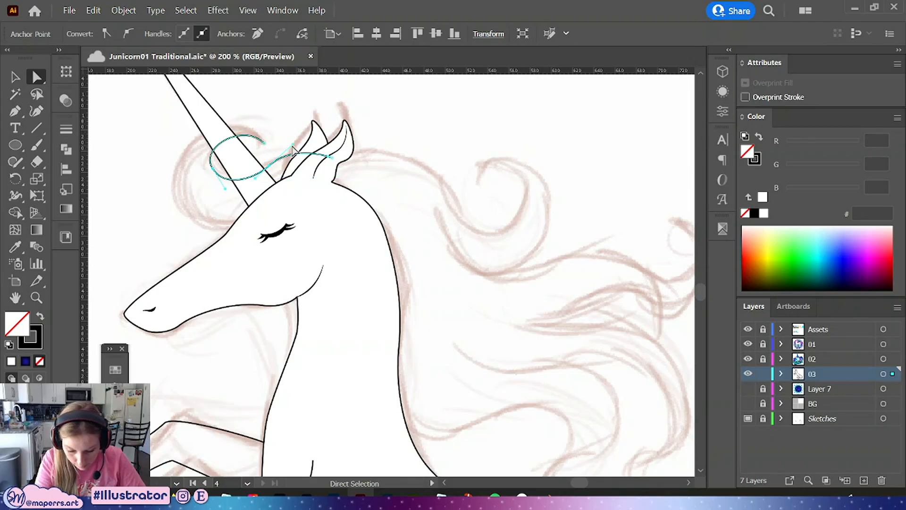
pyautogui.moveTo(294, 146); pyautogui.dragTo(321, 143)
pyautogui.moveTo(269, 167); pyautogui.dragTo(266, 168)
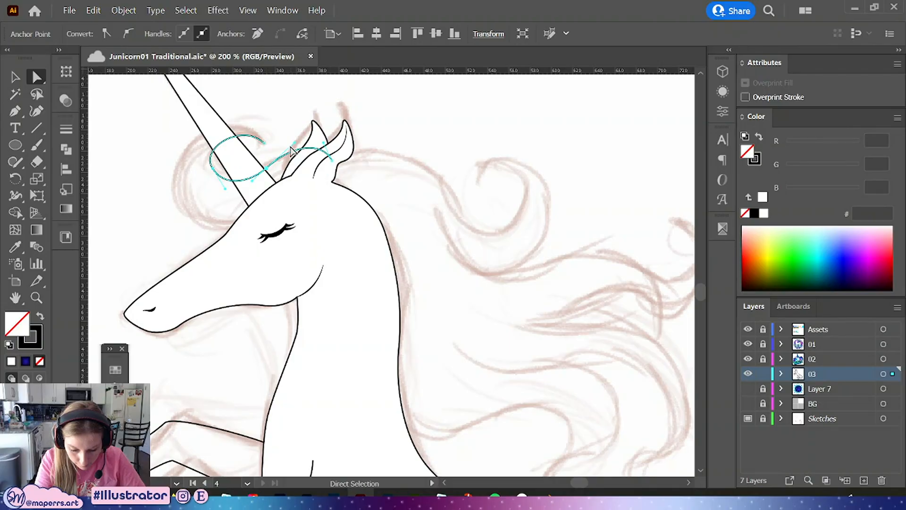
# Extend the forelock path with the Pen tool, looping left around the horn and back down toward the forehead
pyautogui.press('p')
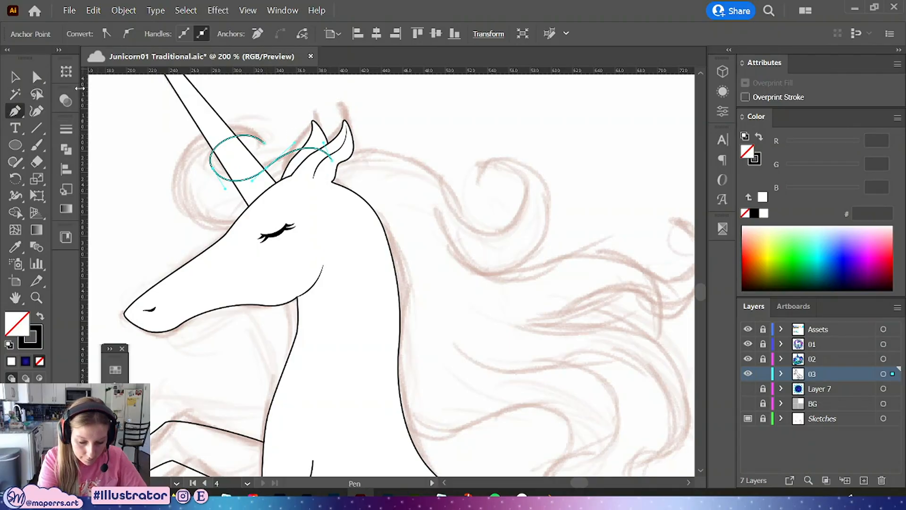
pyautogui.click(265, 142)
pyautogui.moveTo(190, 144); pyautogui.dragTo(168, 169)
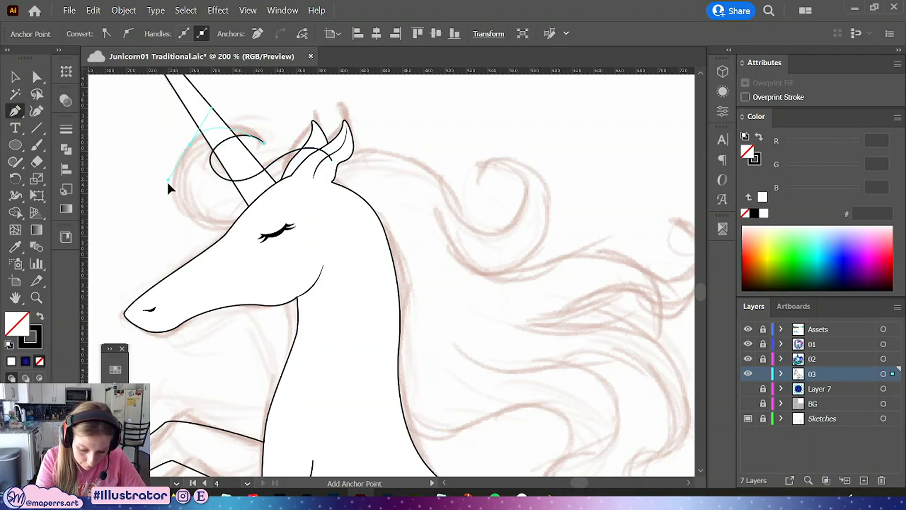
pyautogui.moveTo(232, 226); pyautogui.dragTo(293, 219)
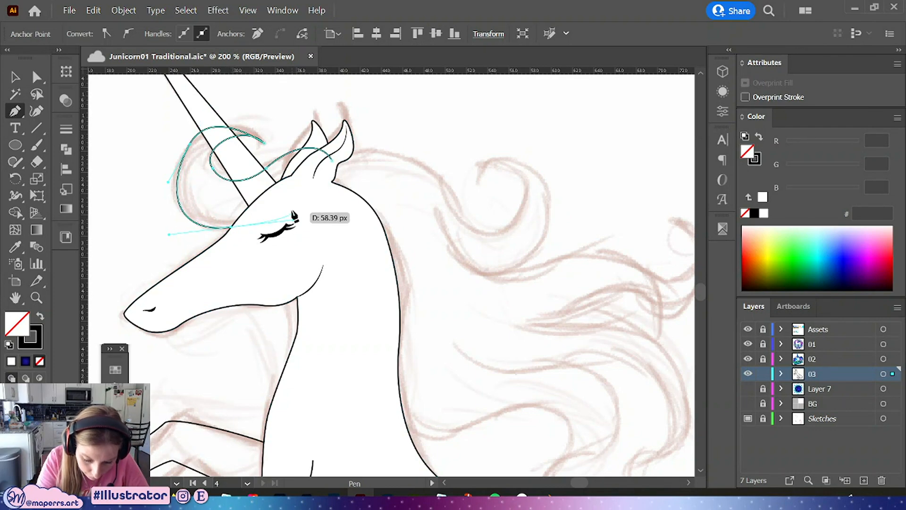
# Pull the handle of the loop's upper-left anchor upward to round the curl
pyautogui.click(37, 78)
pyautogui.click(190, 144)
pyautogui.moveTo(212, 126); pyautogui.dragTo(239, 102)
# Continue the forelock path along the forehead to the base of the ears and nudge a forehead anchor
pyautogui.click(16, 111)
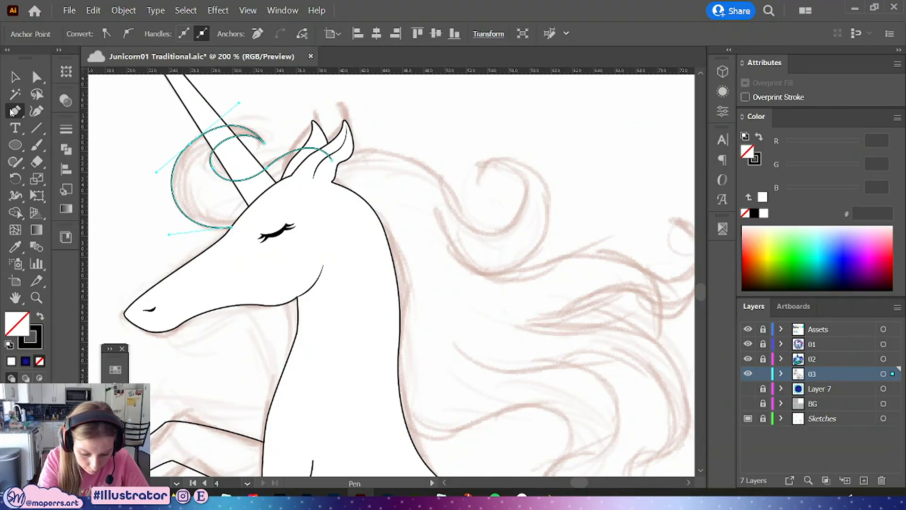
pyautogui.moveTo(230, 227); pyautogui.dragTo(289, 207)
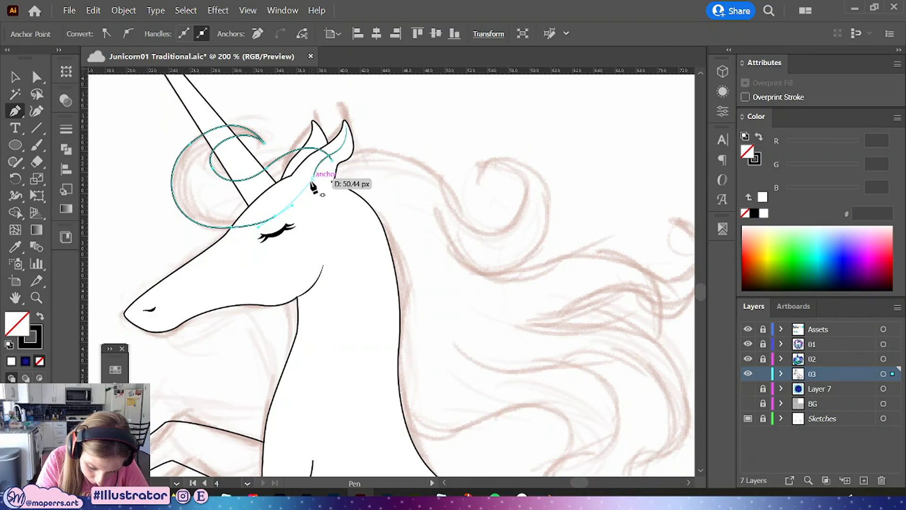
pyautogui.click(300, 165)
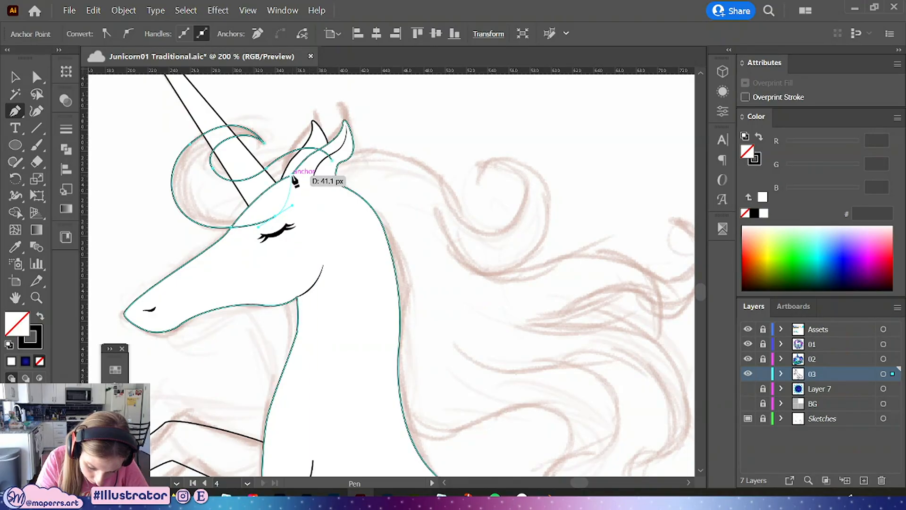
pyautogui.click(331, 162)
pyautogui.hotkey('ctrl', 'shift', 'a')
pyautogui.press('a')
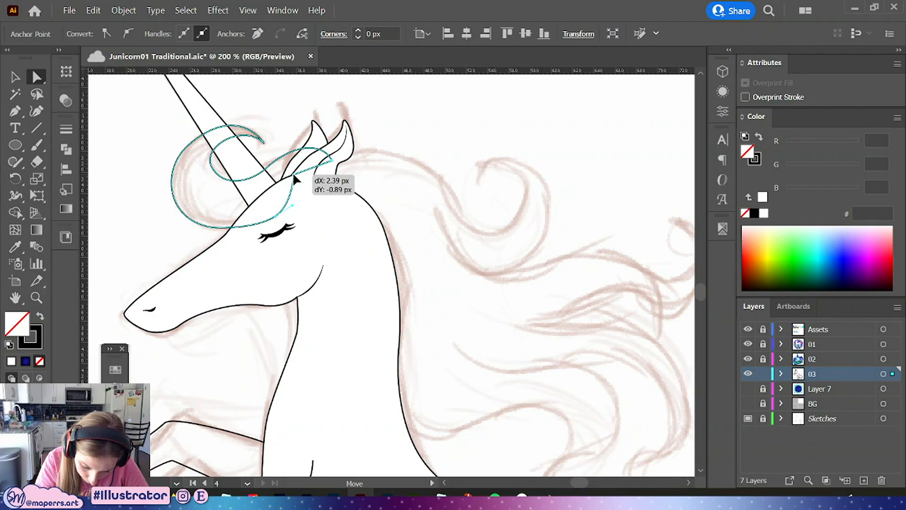
pyautogui.moveTo(275, 217); pyautogui.dragTo(275, 214)
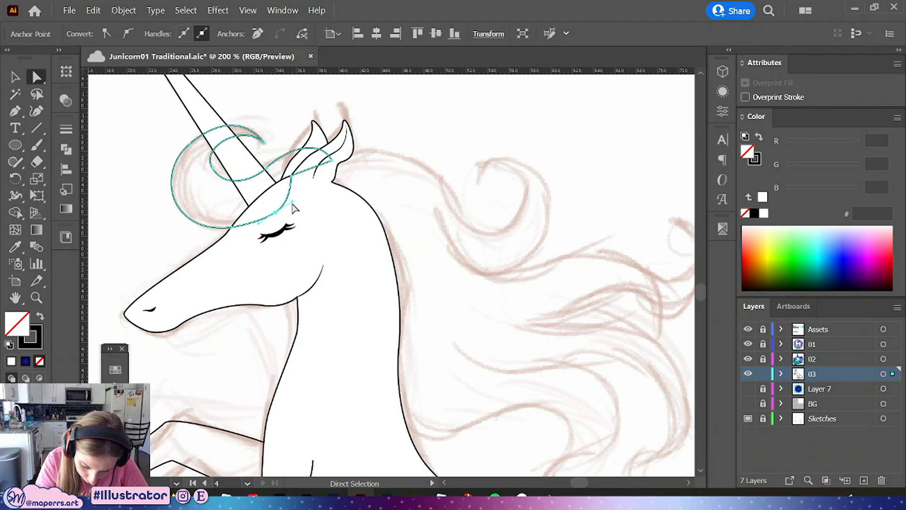
pyautogui.click(395, 150)
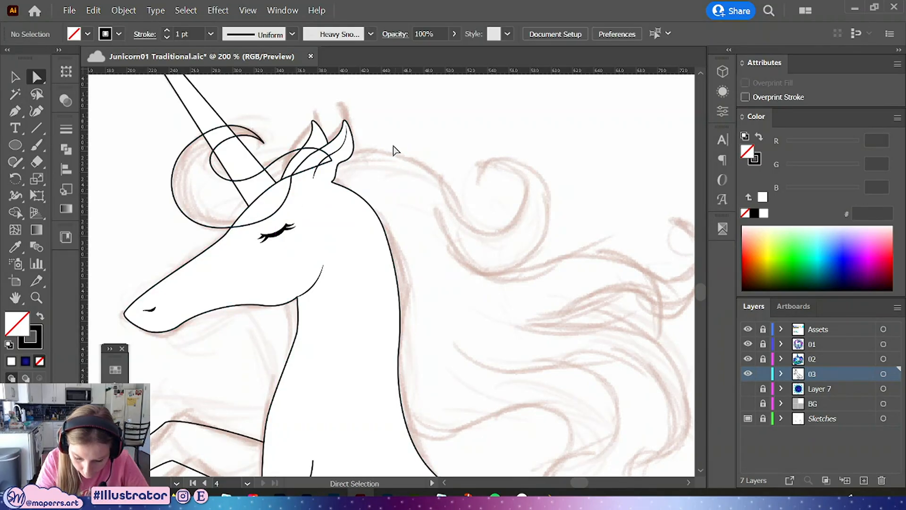
# Fill the forelock shape with white
pyautogui.press('v')
pyautogui.click(278, 155)
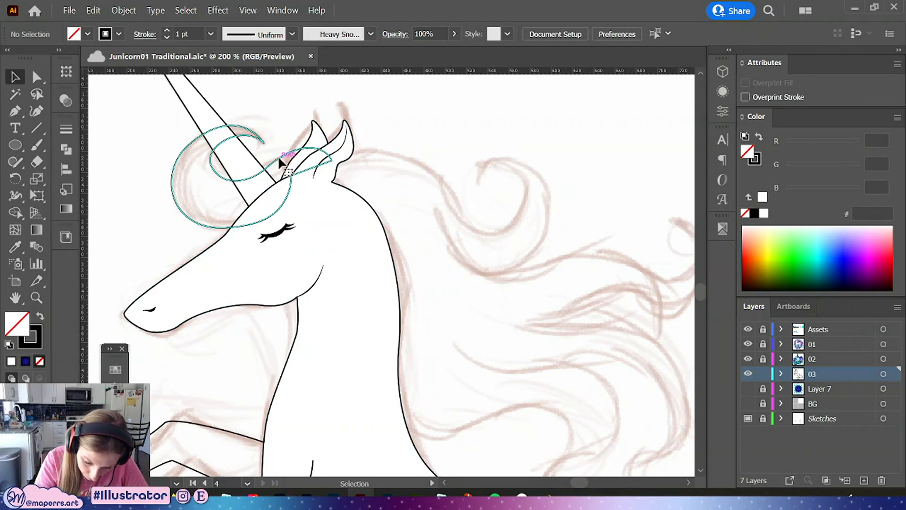
pyautogui.press('a')
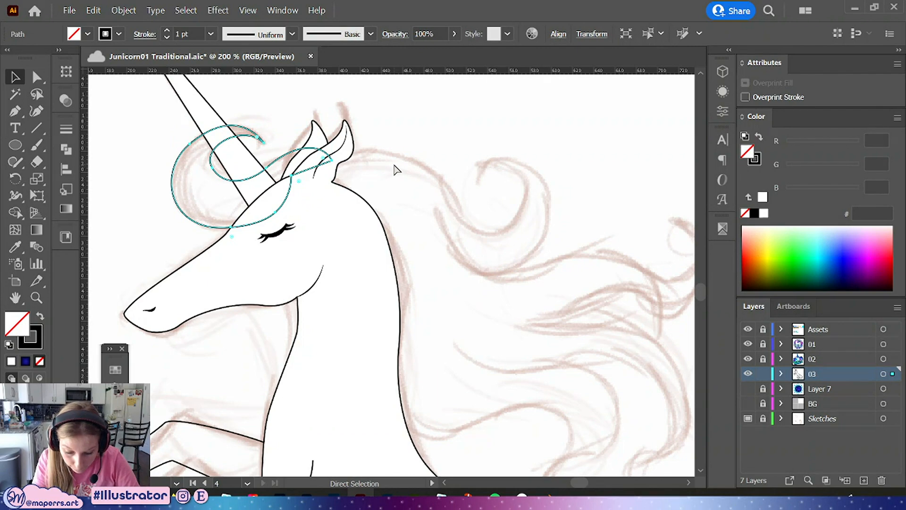
pyautogui.press('v')
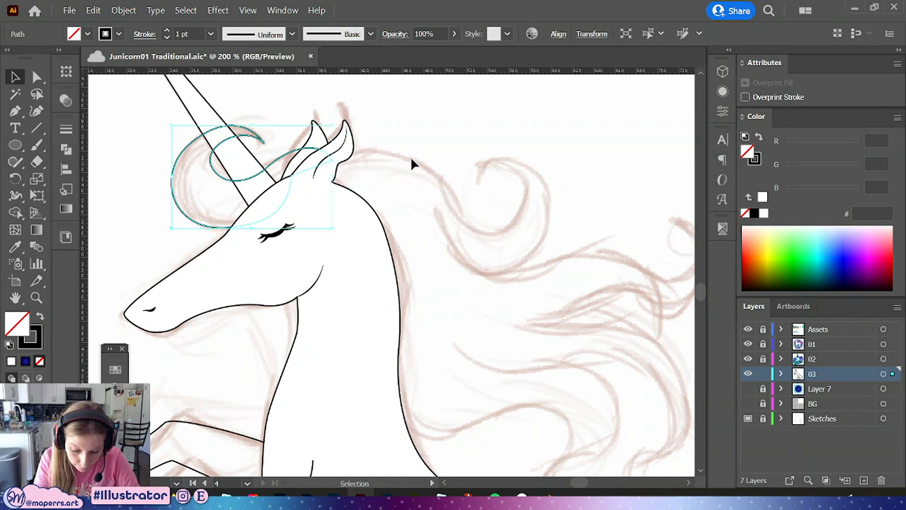
pyautogui.click(381, 146)
pyautogui.click(251, 131)
pyautogui.click(762, 196)
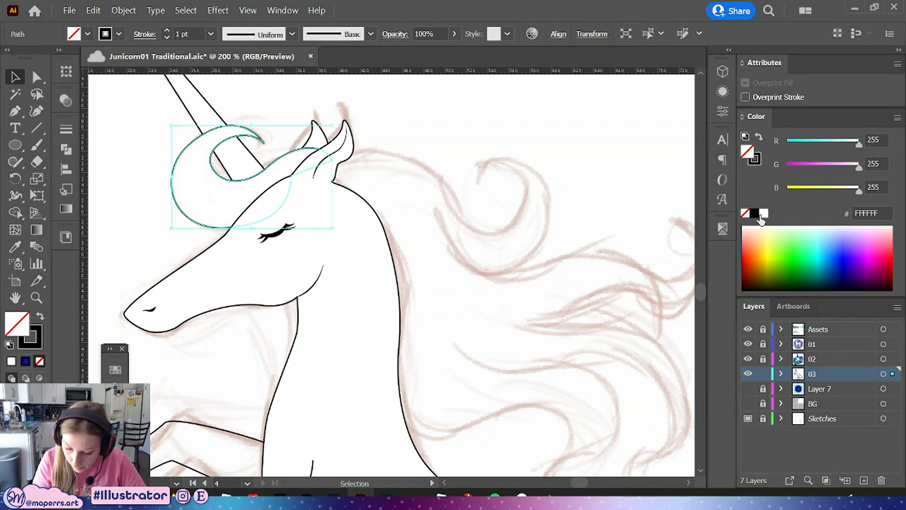
pyautogui.click(386, 172)
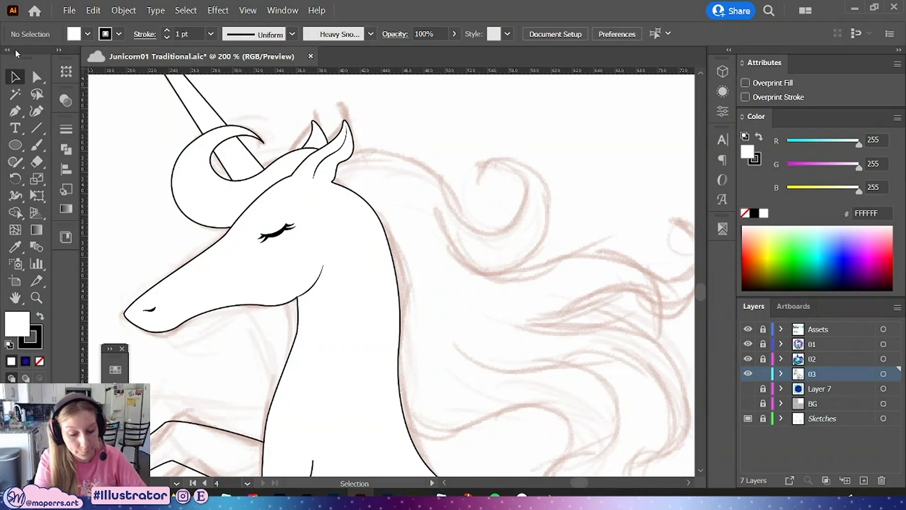
pyautogui.moveTo(431, 140); pyautogui.dragTo(457, 162)
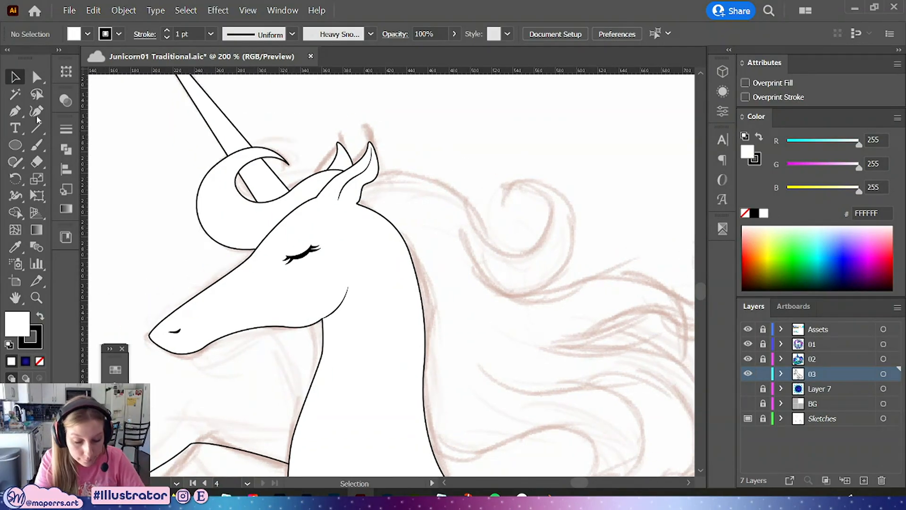
pyautogui.click(15, 111)
pyautogui.click(335, 175)
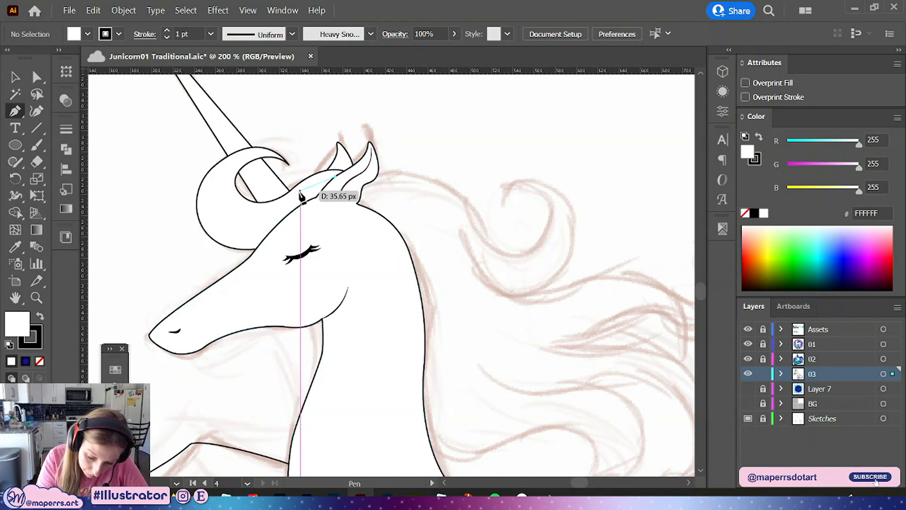
pyautogui.hotkey('ctrl', 'z')
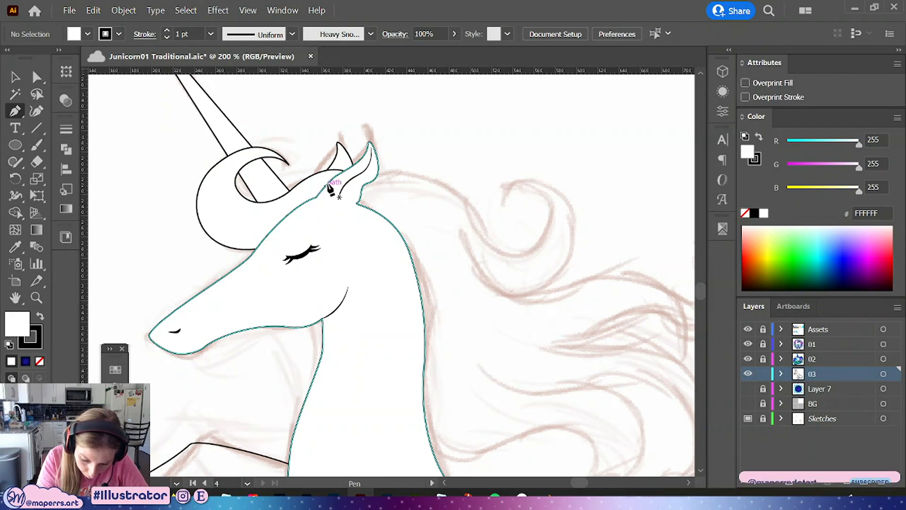
pyautogui.click(335, 176)
pyautogui.hotkey('ctrl', 'z')
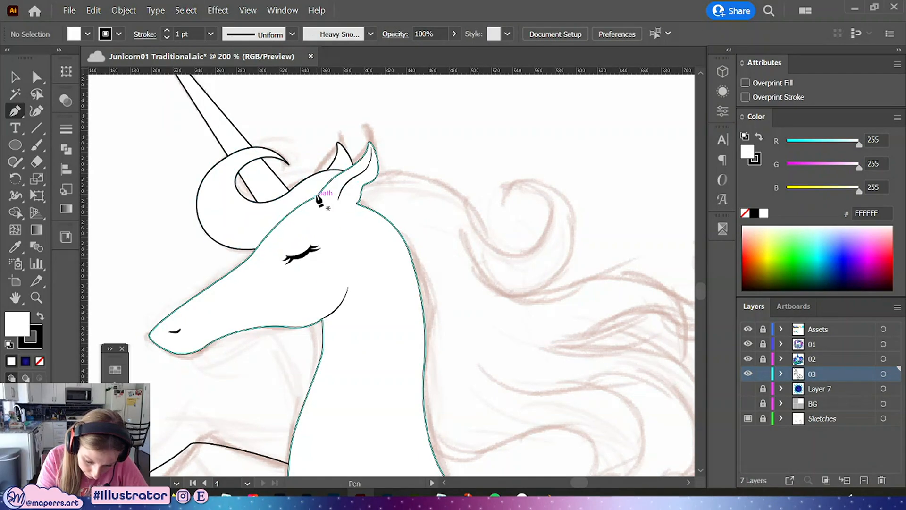
# Draw a second forelock lock with the Pen tool, from the ear base curling down over the forehead and back
pyautogui.click(311, 188)
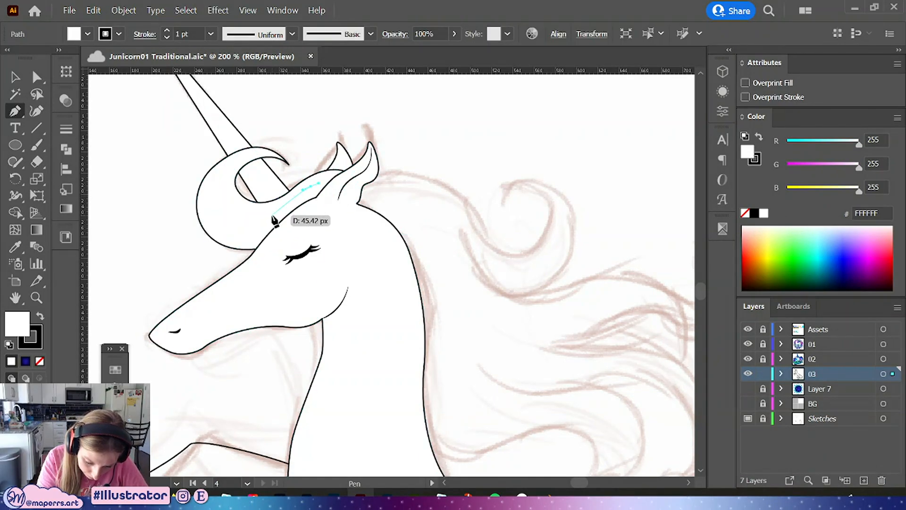
pyautogui.click(272, 214)
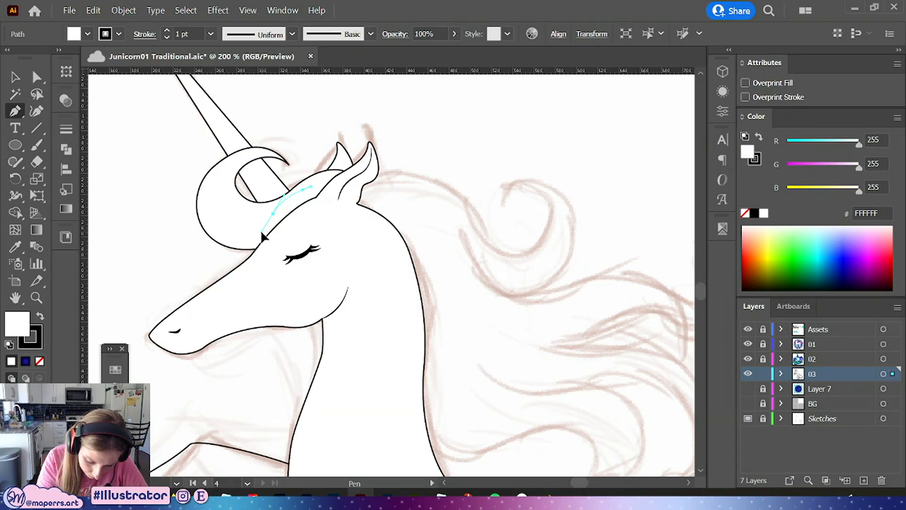
pyautogui.moveTo(261, 230); pyautogui.dragTo(225, 203)
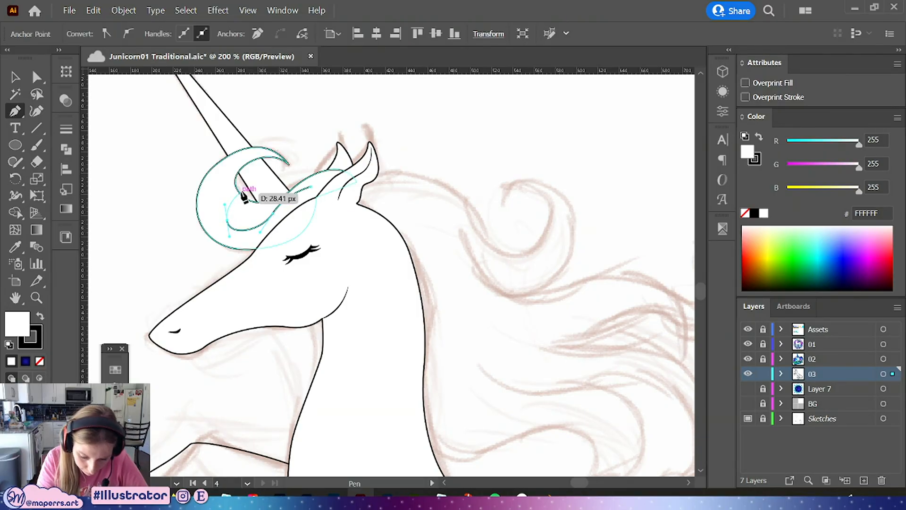
pyautogui.click(227, 220)
pyautogui.moveTo(237, 252); pyautogui.dragTo(310, 220)
pyautogui.hotkey('ctrl', 'z')
pyautogui.click(317, 198)
pyautogui.click(329, 183)
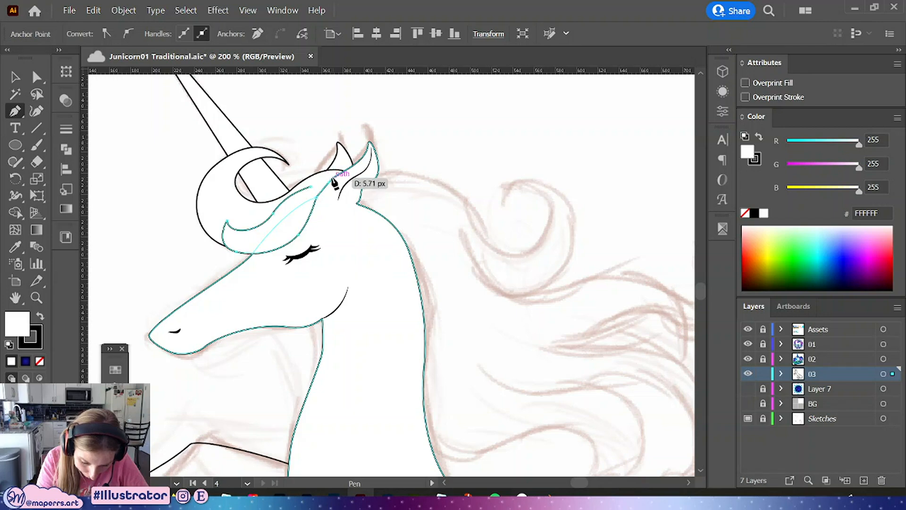
# Move the new lock's upper anchor toward the ear with the Direct Selection tool
pyautogui.click(37, 76)
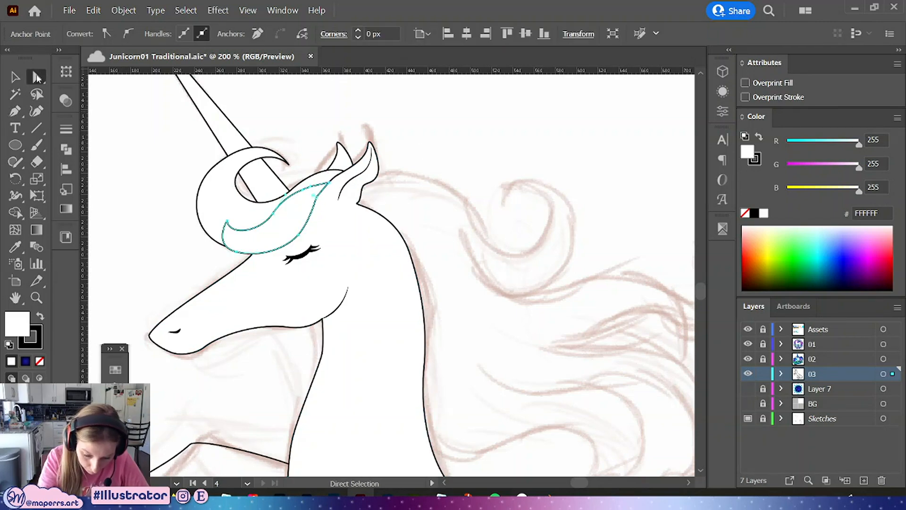
pyautogui.moveTo(312, 190); pyautogui.dragTo(328, 183)
pyautogui.click(278, 217)
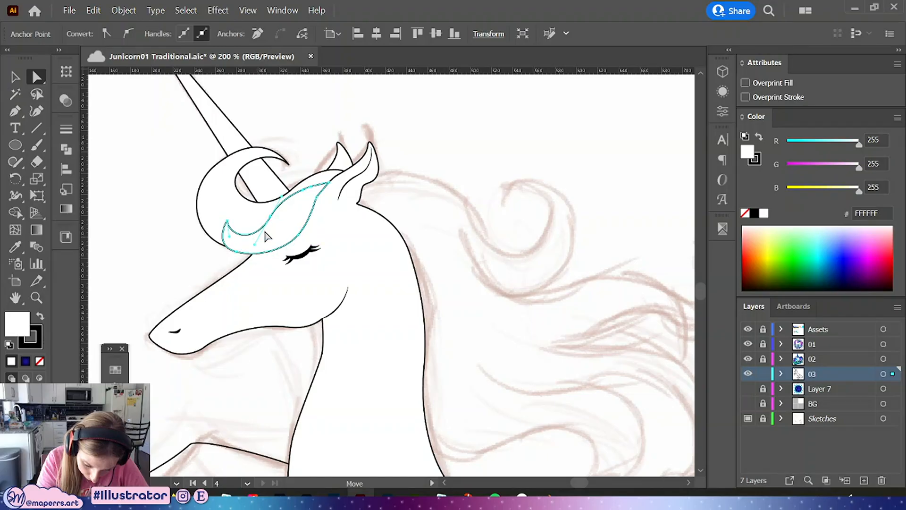
pyautogui.moveTo(284, 201); pyautogui.dragTo(290, 187)
pyautogui.hotkey('ctrl', 'z')
pyautogui.click(282, 205)
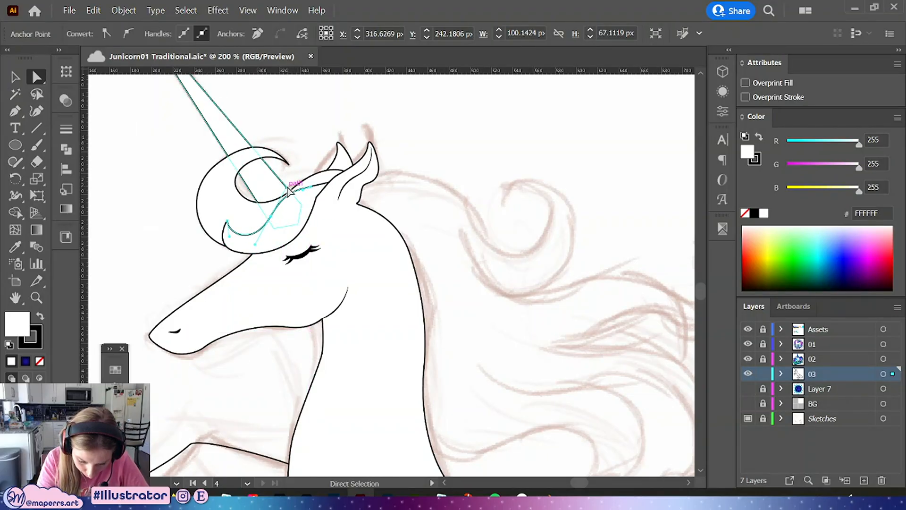
pyautogui.hotkey('ctrl', 'z')
# Refine the lock's anchors near the ear and the horn base
pyautogui.click(14, 113)
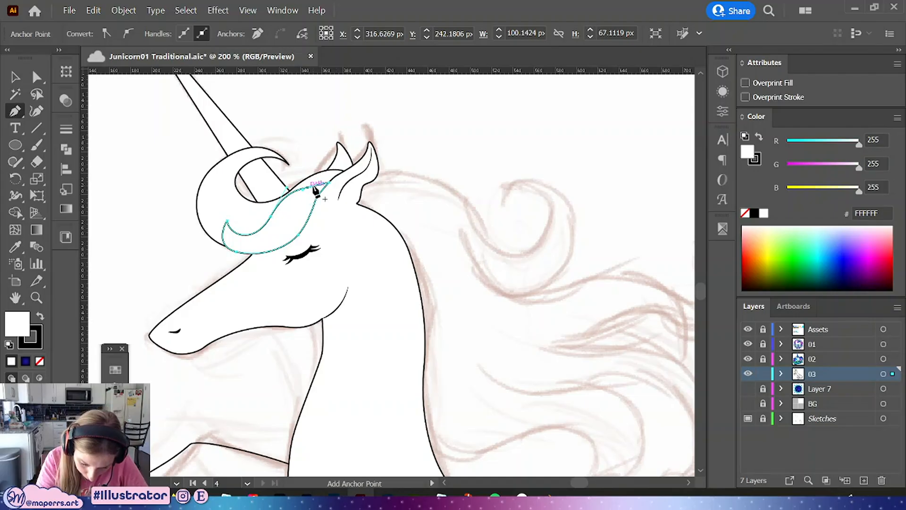
pyautogui.click(330, 183)
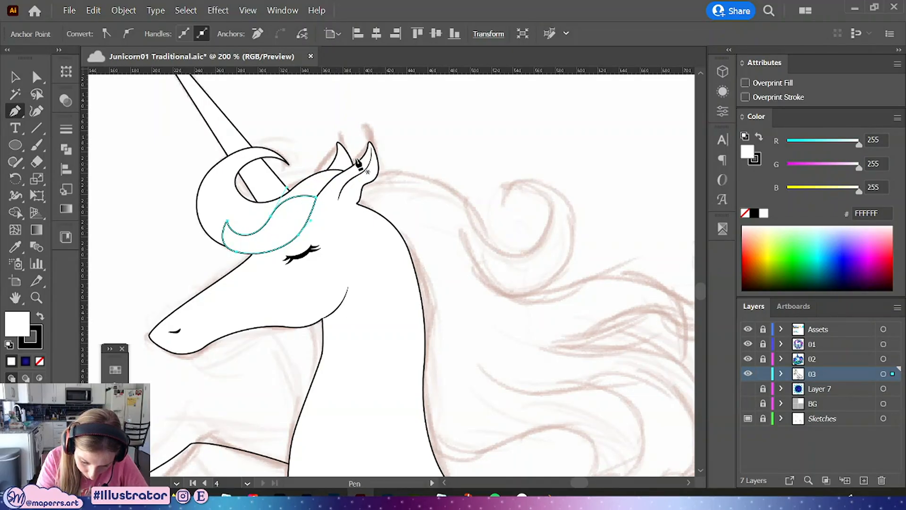
pyautogui.click(34, 77)
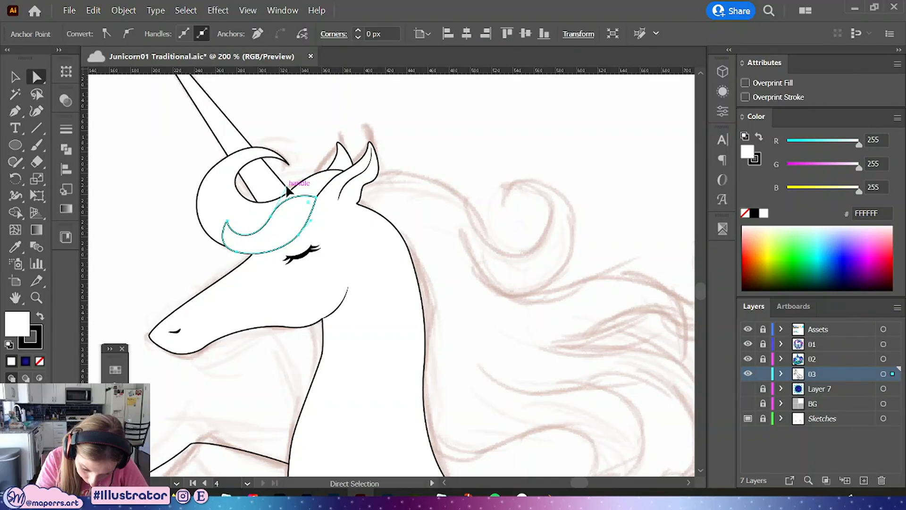
pyautogui.moveTo(287, 186); pyautogui.dragTo(291, 180)
pyautogui.click(329, 140)
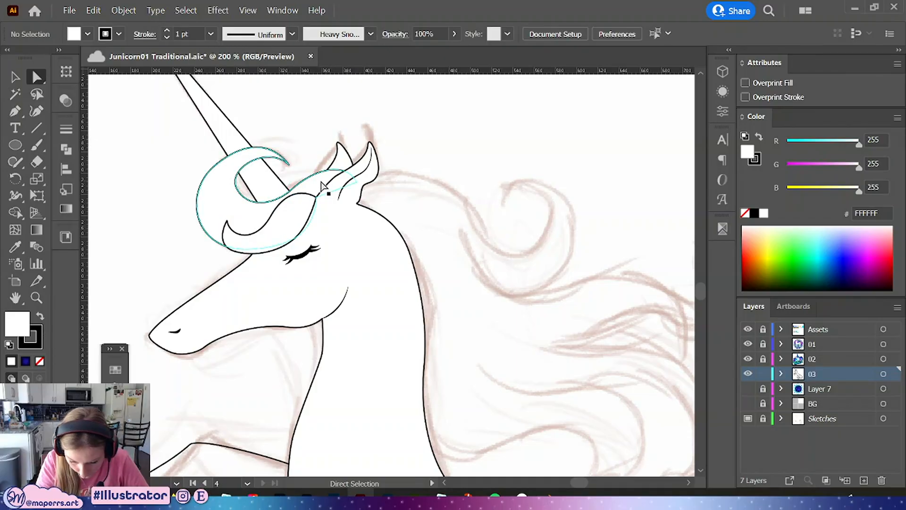
# Lower the anchor at the ear base slightly and save the document
pyautogui.moveTo(358, 187); pyautogui.dragTo(355, 198)
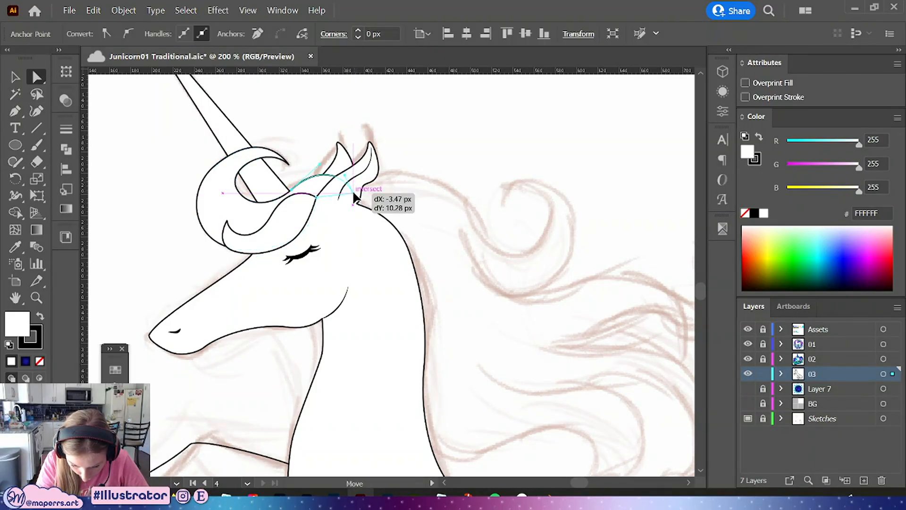
pyautogui.hotkey('ctrl', 's')
# Reshape the forelock loop's anchors and handles beside the horn
pyautogui.click(465, 200)
pyautogui.moveTo(445, 232); pyautogui.dragTo(460, 230)
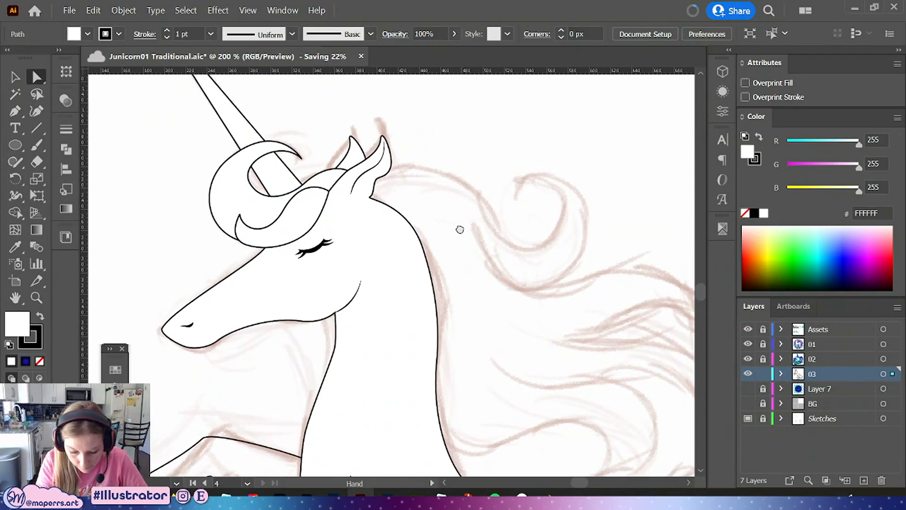
pyautogui.click(305, 185)
pyautogui.moveTo(304, 185); pyautogui.dragTo(285, 195)
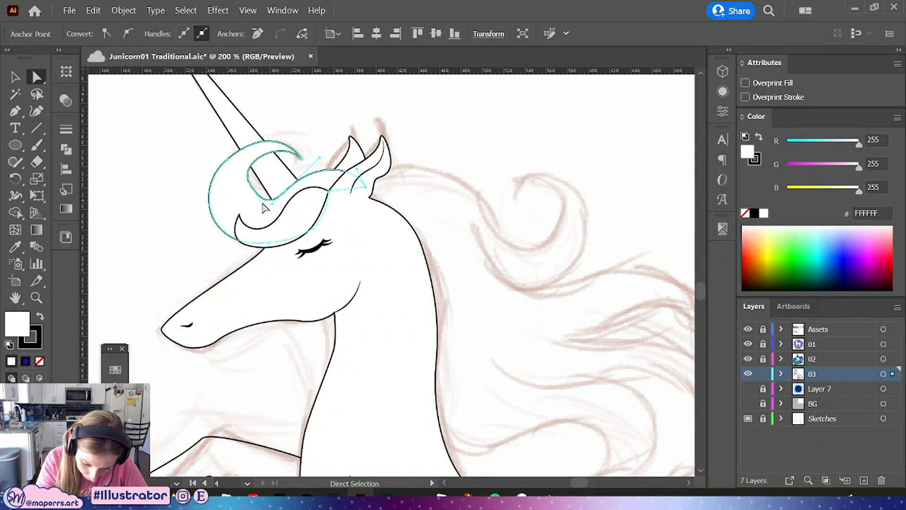
pyautogui.click(248, 197)
pyautogui.moveTo(238, 188); pyautogui.dragTo(279, 140)
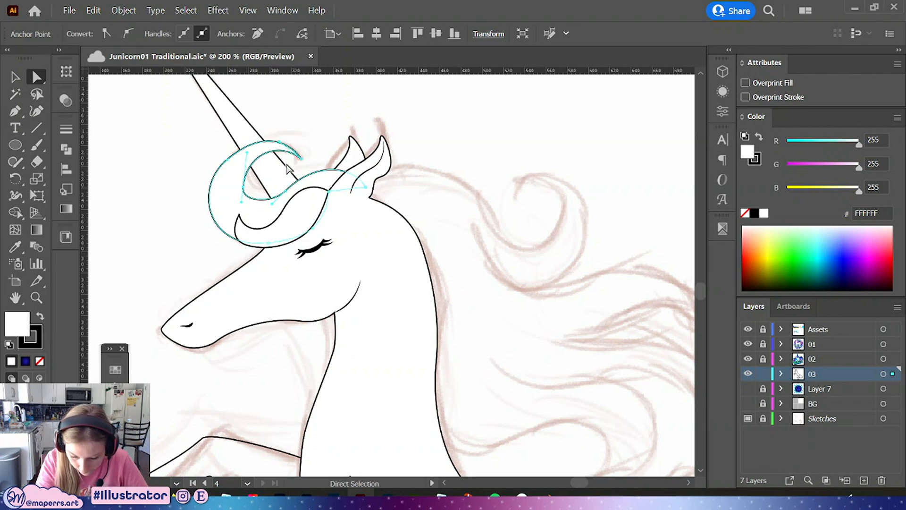
pyautogui.moveTo(243, 188); pyautogui.dragTo(248, 195)
pyautogui.hotkey('ctrl', 'z')
pyautogui.click(247, 188)
pyautogui.hotkey('ctrl', 'z')
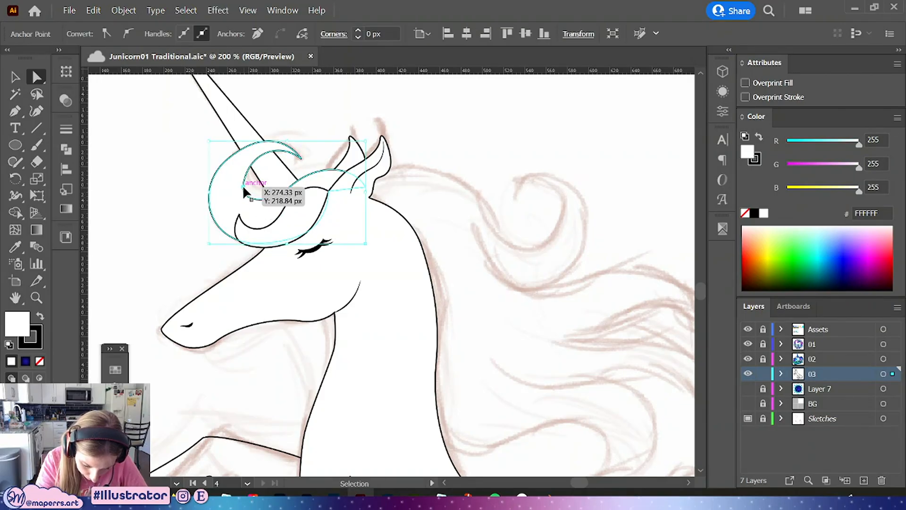
pyautogui.hotkey('ctrl', 'z')
pyautogui.click(243, 187)
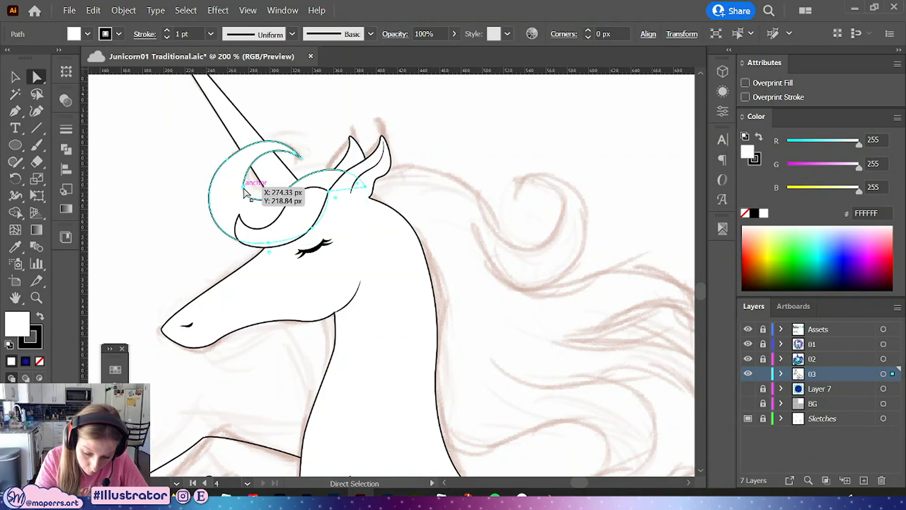
# Refine the inner forelock curve's anchors and handles around the horn base, then save the document
pyautogui.moveTo(255, 211); pyautogui.dragTo(242, 205)
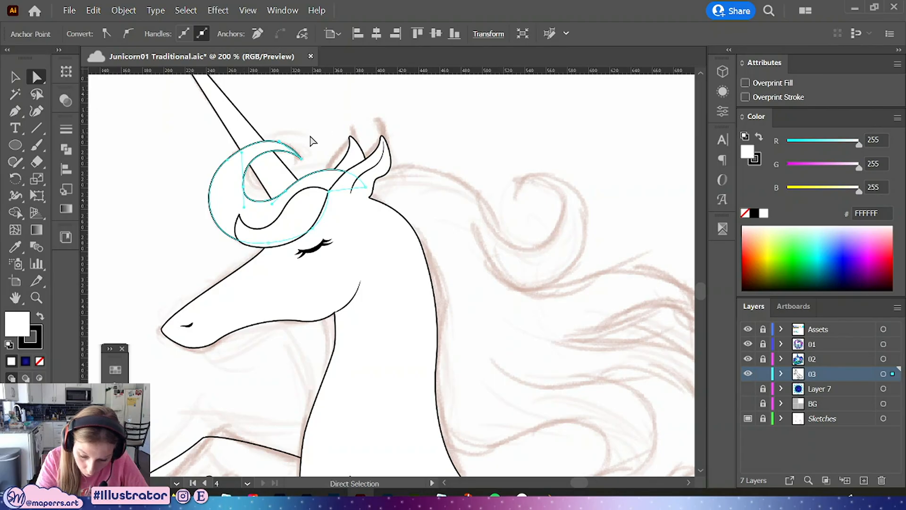
pyautogui.moveTo(226, 158); pyautogui.dragTo(222, 156)
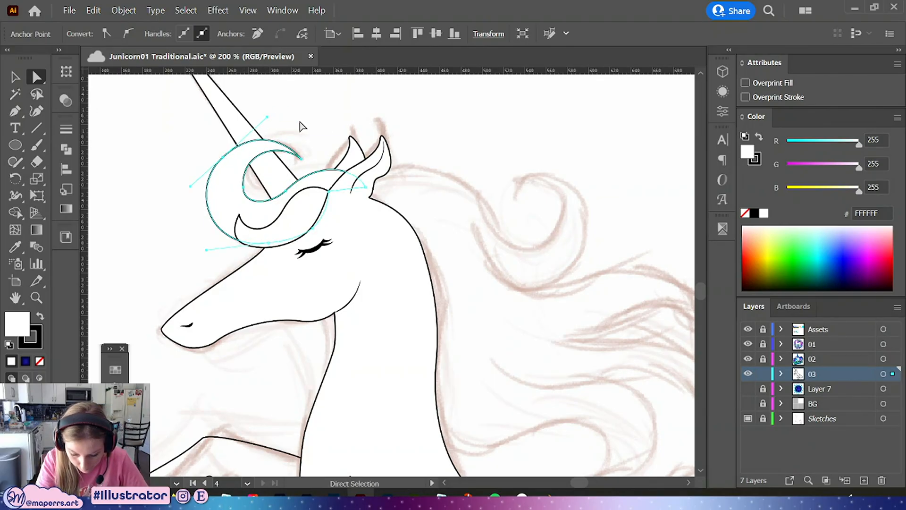
pyautogui.click(319, 134)
pyautogui.moveTo(239, 221); pyautogui.dragTo(237, 204)
pyautogui.click(222, 235)
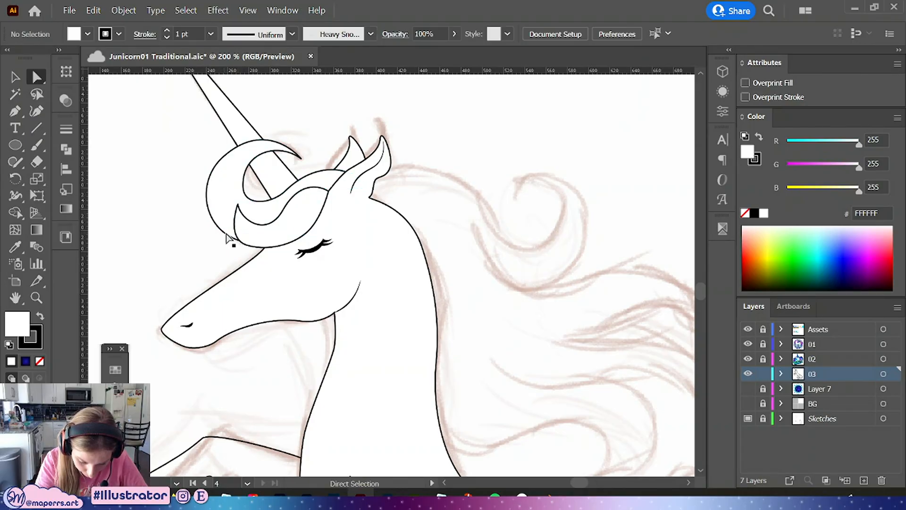
pyautogui.click(248, 245)
pyautogui.moveTo(226, 240)
pyautogui.mouseDown()
pyautogui.moveTo(217, 235)
pyautogui.moveTo(235, 221)
pyautogui.moveTo(231, 228)
pyautogui.moveTo(269, 232)
pyautogui.moveTo(231, 232)
pyautogui.mouseUp()
pyautogui.click(237, 204)
pyautogui.click(466, 113)
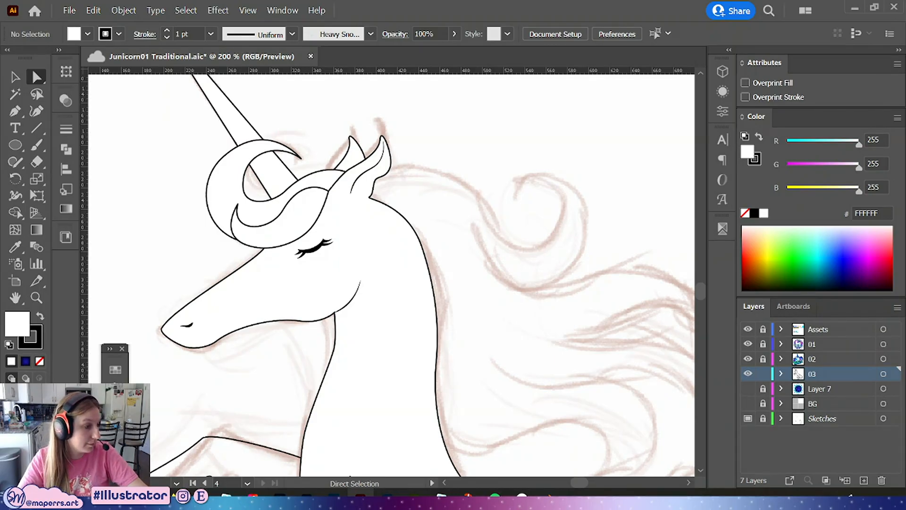
pyautogui.hotkey('ctrl', 's')
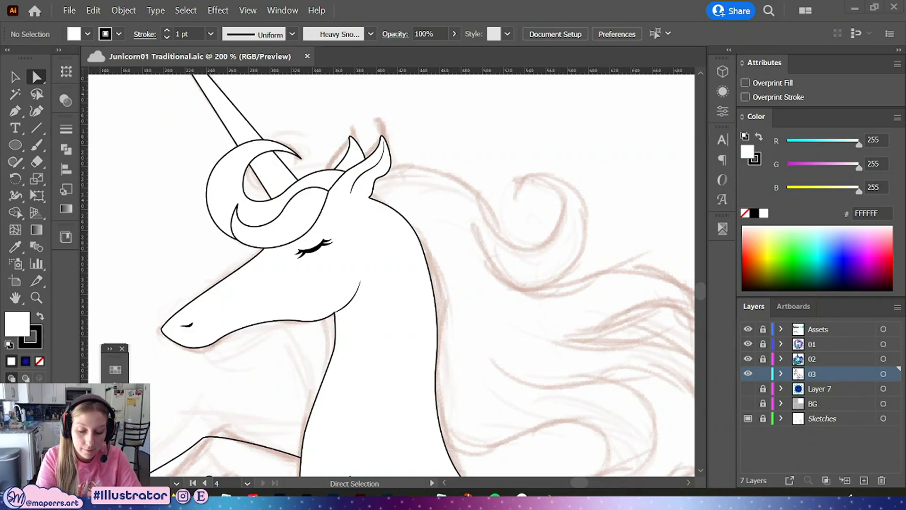
pyautogui.press('v')
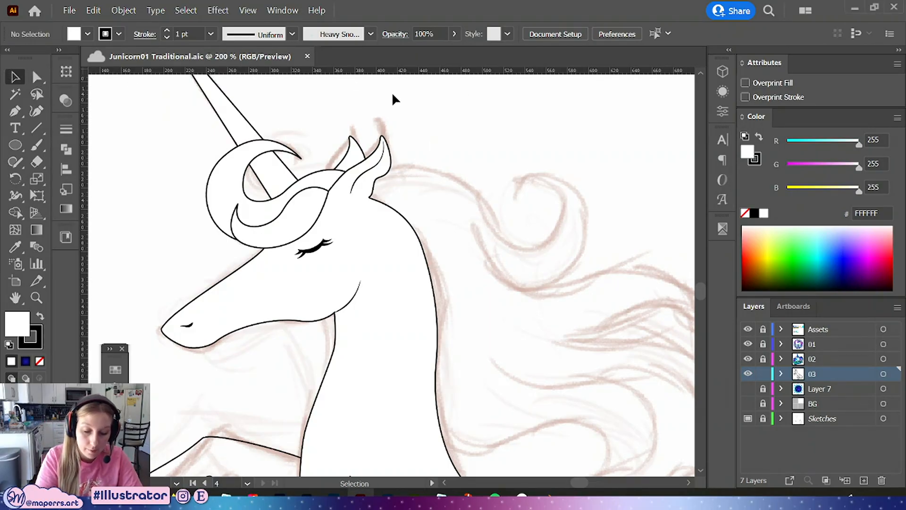
pyautogui.moveTo(447, 142); pyautogui.dragTo(386, 149)
pyautogui.click(230, 159)
pyautogui.scroll(2, 453, 184)
pyautogui.hotkey('ctrl', '-')
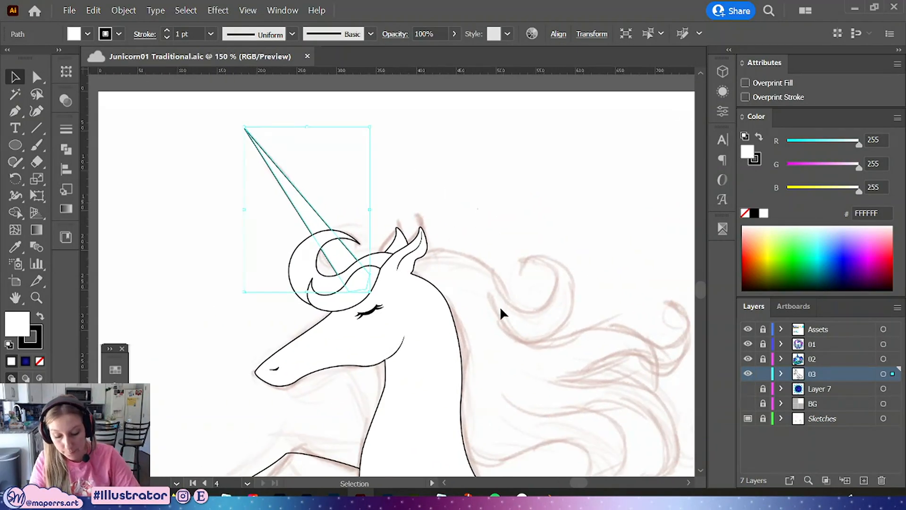
pyautogui.click(500, 304)
pyautogui.moveTo(501, 303); pyautogui.dragTo(466, 218)
pyautogui.moveTo(499, 302); pyautogui.dragTo(489, 322)
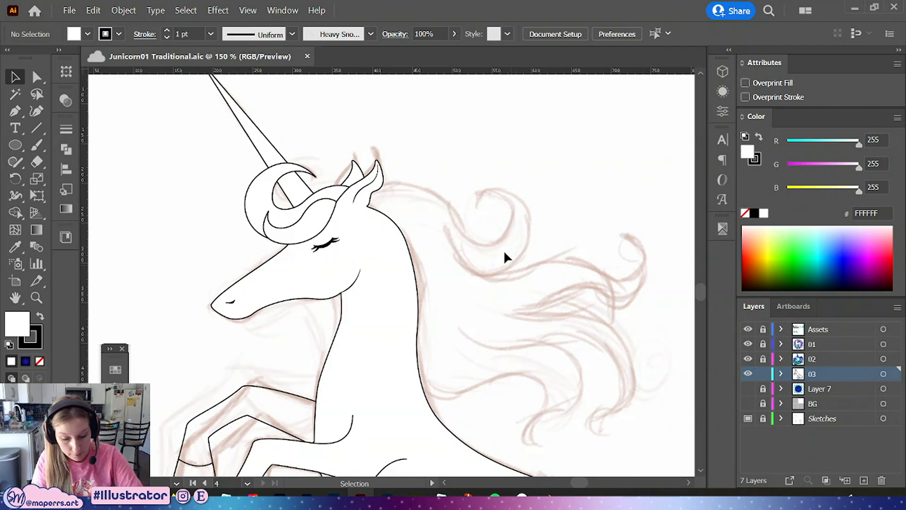
# Move the forelock's end anchor and handle down toward the base of the ear
pyautogui.click(37, 77)
pyautogui.click(303, 201)
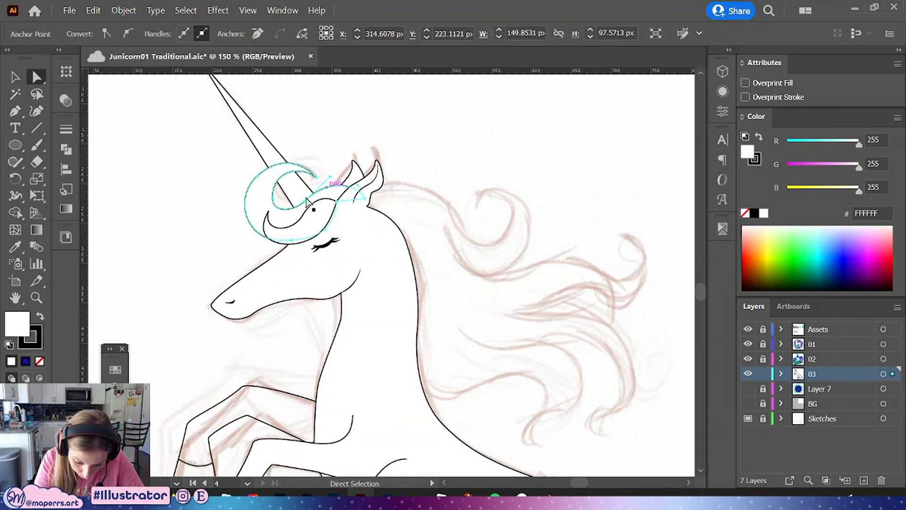
pyautogui.click(307, 203)
pyautogui.moveTo(307, 203); pyautogui.dragTo(333, 164)
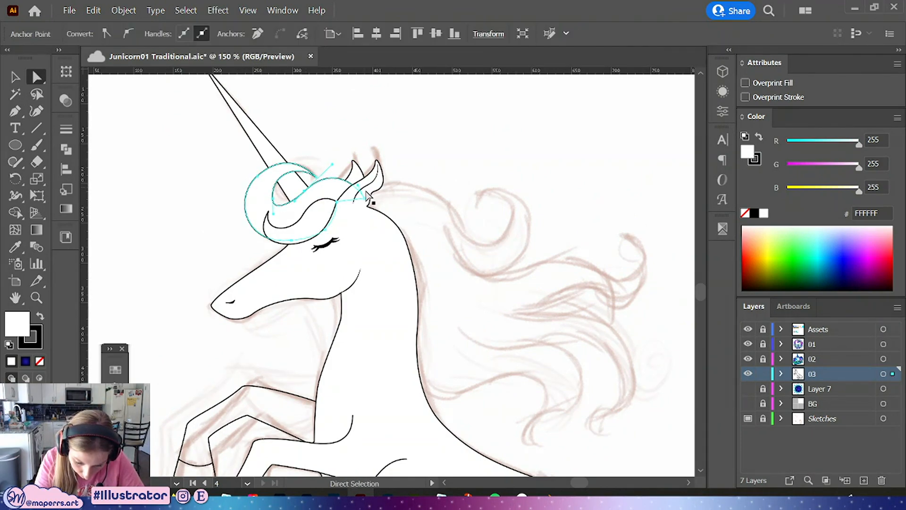
pyautogui.moveTo(364, 198); pyautogui.dragTo(337, 208)
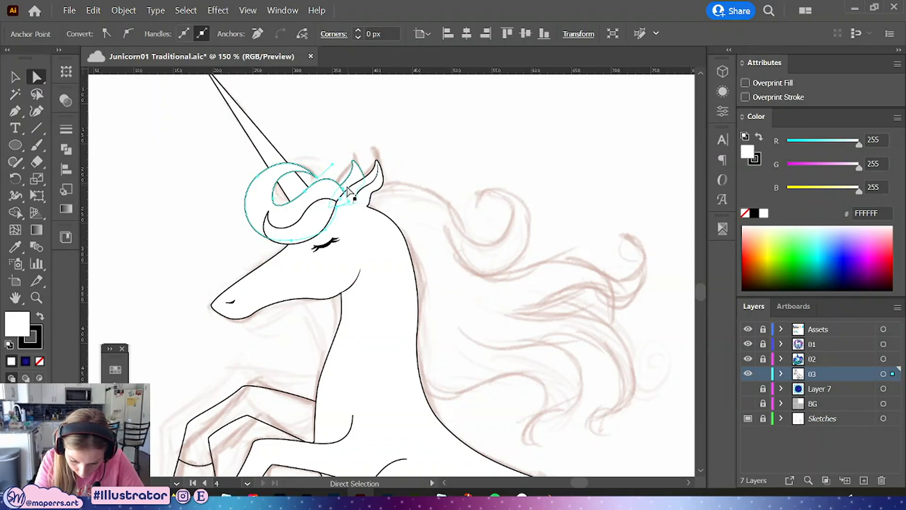
pyautogui.click(355, 189)
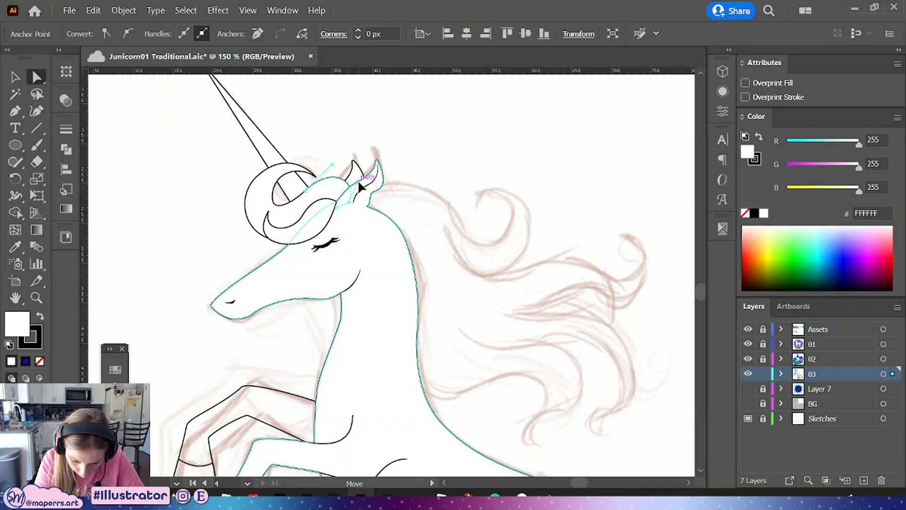
pyautogui.moveTo(358, 182); pyautogui.dragTo(357, 180)
pyautogui.click(489, 218)
# Adjust the forelock's lower handle above the eye and save the document
pyautogui.moveTo(500, 334); pyautogui.dragTo(502, 288)
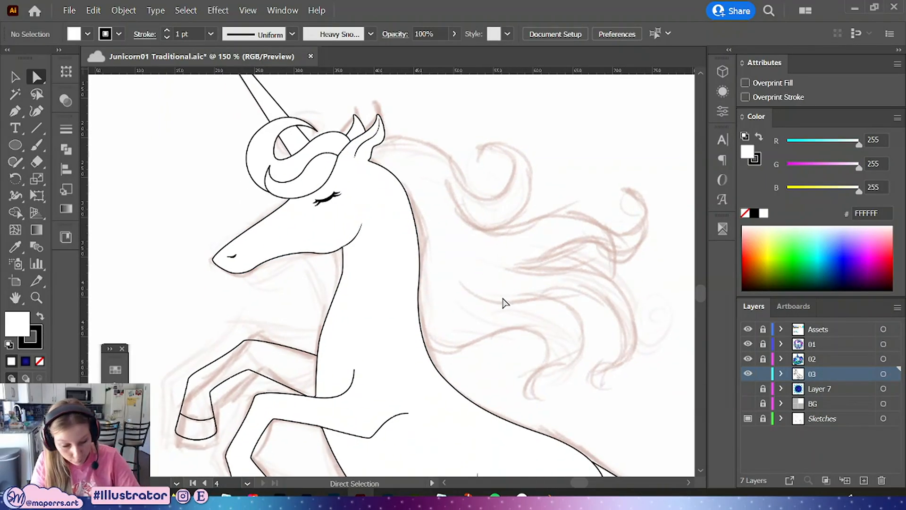
pyautogui.hotkey('ctrl', '-')
pyautogui.hotkey('ctrl', '-')
pyautogui.moveTo(524, 327); pyautogui.dragTo(543, 287)
pyautogui.hotkey('ctrl', '+')
pyautogui.hotkey('ctrl', '+')
pyautogui.hotkey('ctrl', '+')
pyautogui.hotkey('ctrl', '+')
pyautogui.moveTo(347, 147); pyautogui.dragTo(391, 449)
pyautogui.click(287, 228)
pyautogui.moveTo(284, 227); pyautogui.dragTo(316, 252)
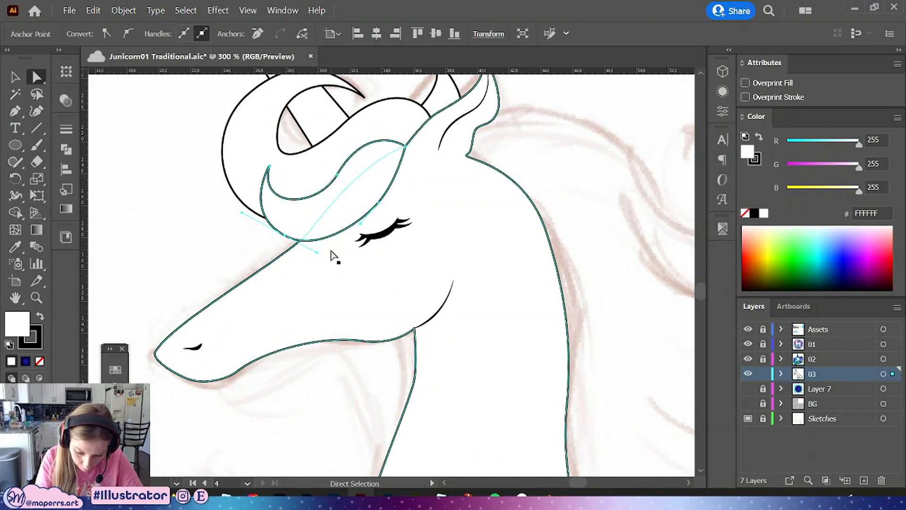
pyautogui.moveTo(596, 201); pyautogui.dragTo(506, 248)
pyautogui.click(516, 251)
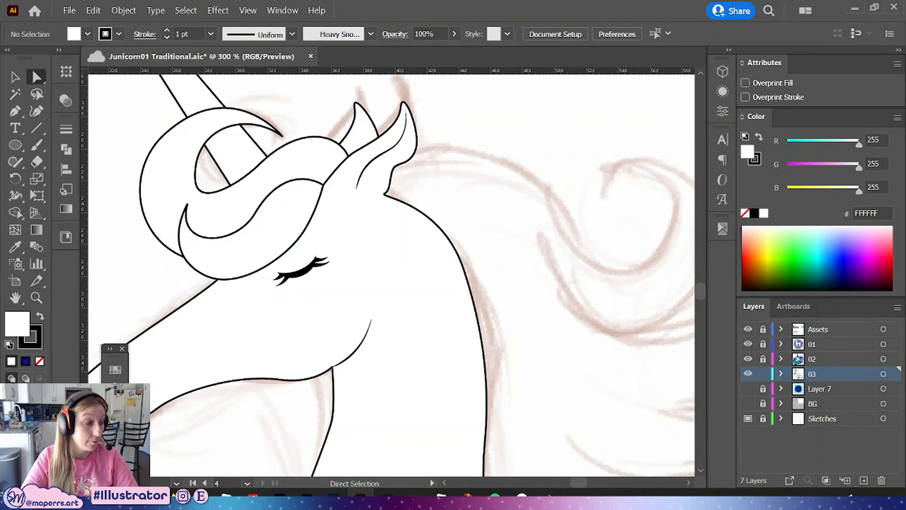
pyautogui.hotkey('ctrl', 's')
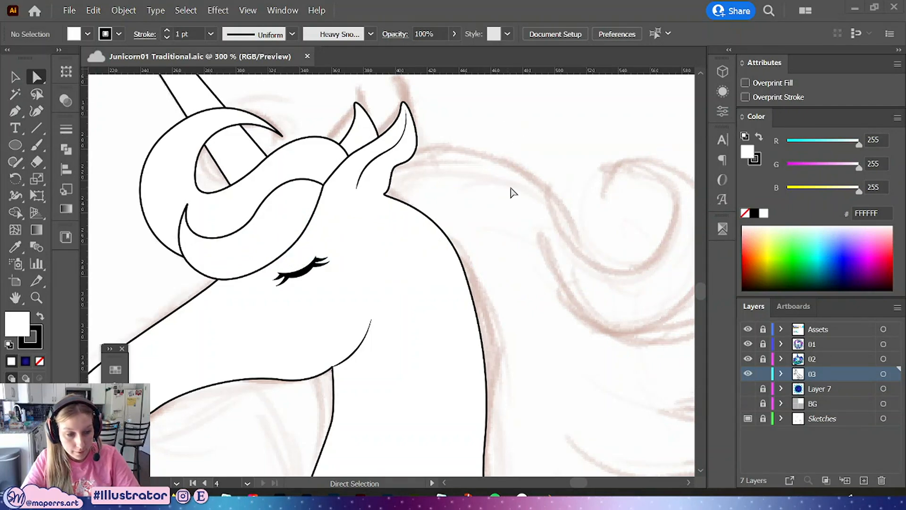
# Draw a new mane path with the Pen tool from behind the ear curling into a spiral, and remove its fill
pyautogui.hotkey('ctrl', '-')
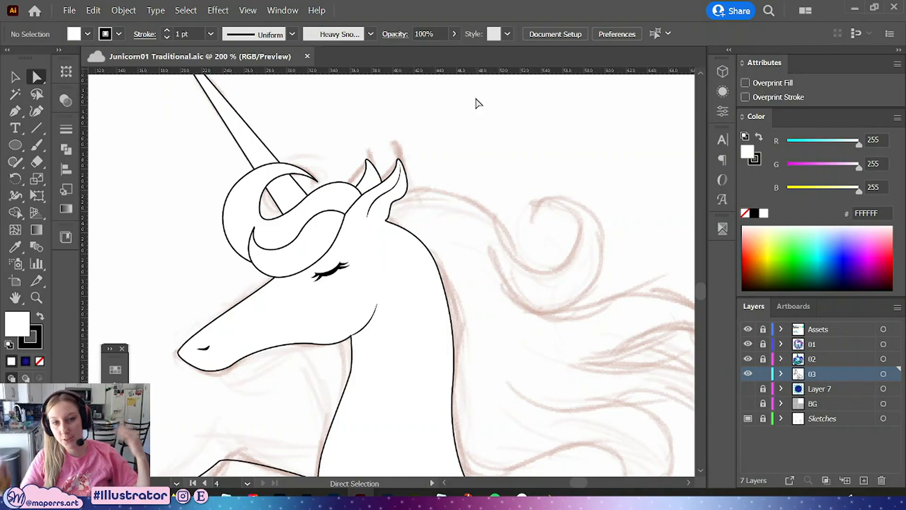
pyautogui.moveTo(457, 215); pyautogui.dragTo(390, 184)
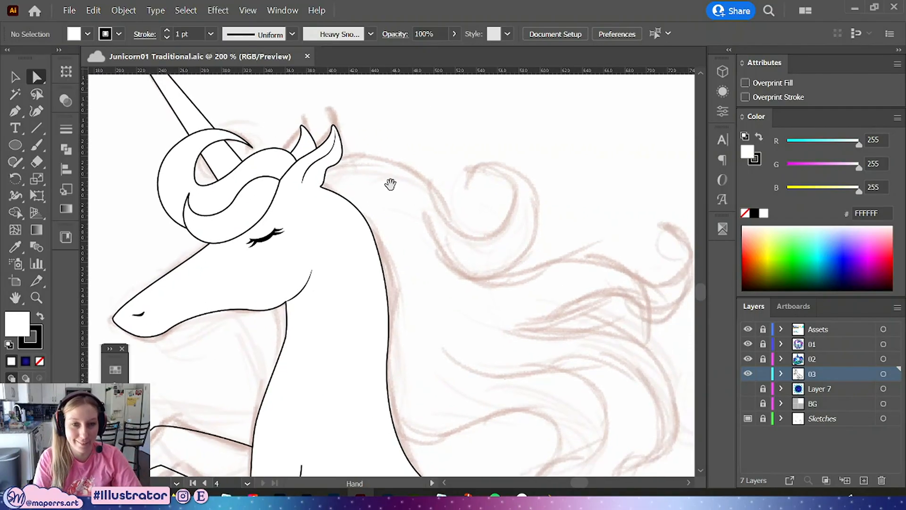
pyautogui.hotkey('ctrl', '-')
pyautogui.scroll(-2, 431, 193)
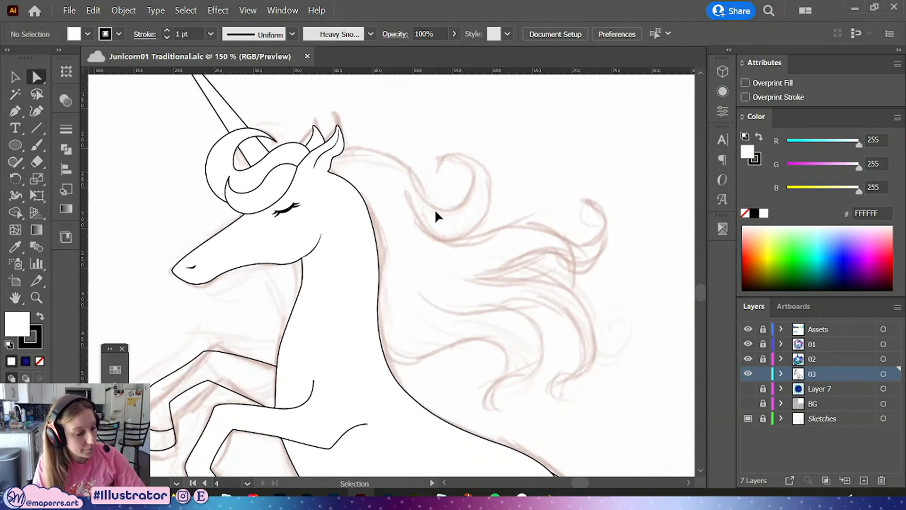
pyautogui.click(10, 116)
pyautogui.moveTo(328, 155); pyautogui.dragTo(442, 206)
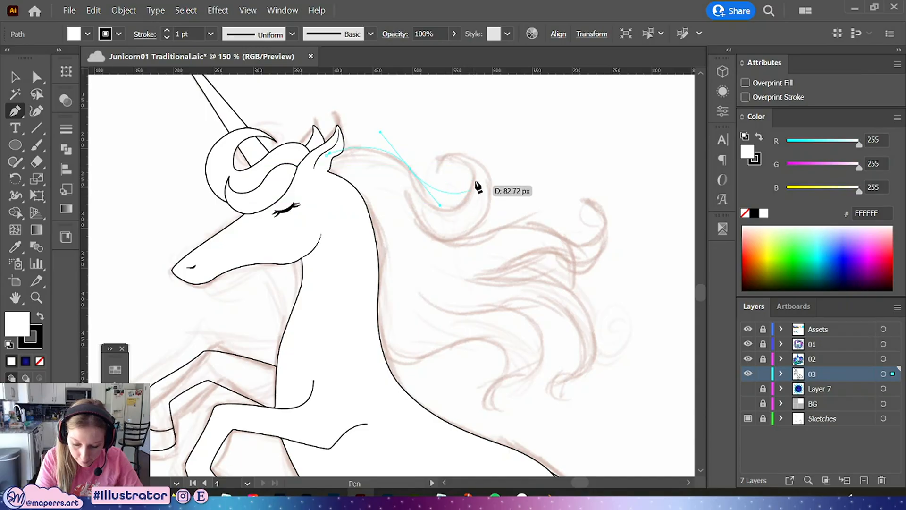
pyautogui.moveTo(450, 210); pyautogui.dragTo(490, 194)
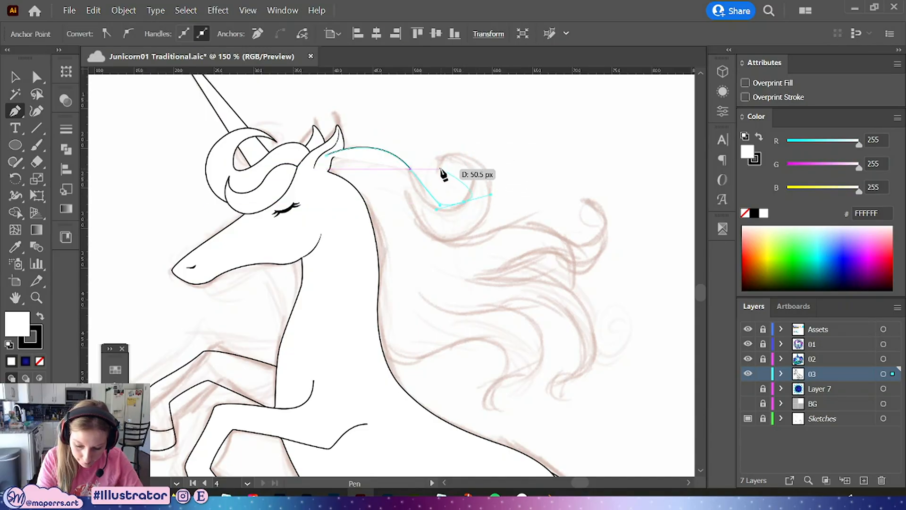
pyautogui.moveTo(439, 168); pyautogui.dragTo(418, 189)
pyautogui.press('a')
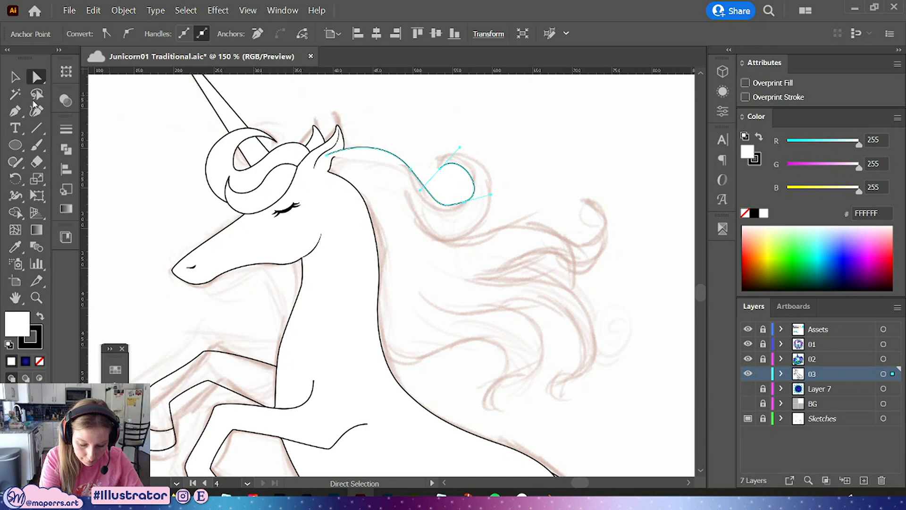
pyautogui.click(40, 360)
# Reshape the mane spiral's anchors and handles to follow the sketched curl
pyautogui.click(460, 205)
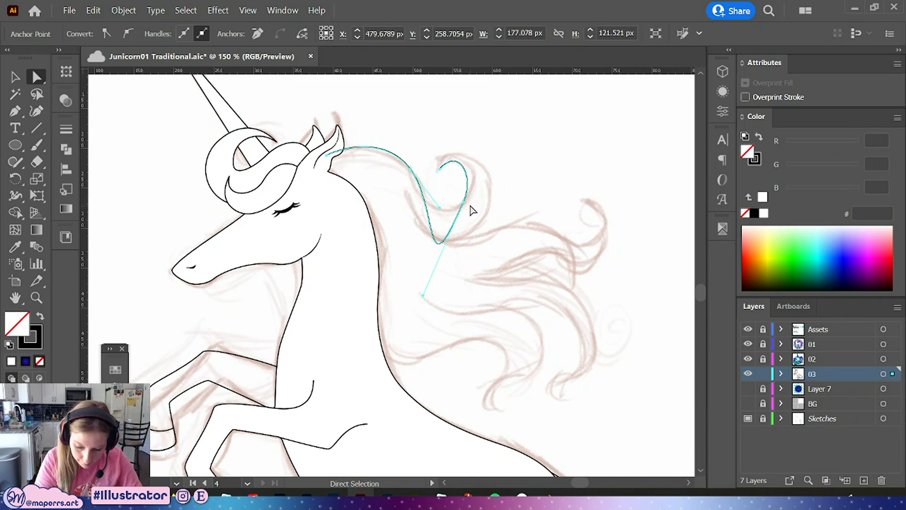
pyautogui.hotkey('ctrl', 'z')
pyautogui.moveTo(465, 200); pyautogui.dragTo(426, 200)
pyautogui.click(411, 169)
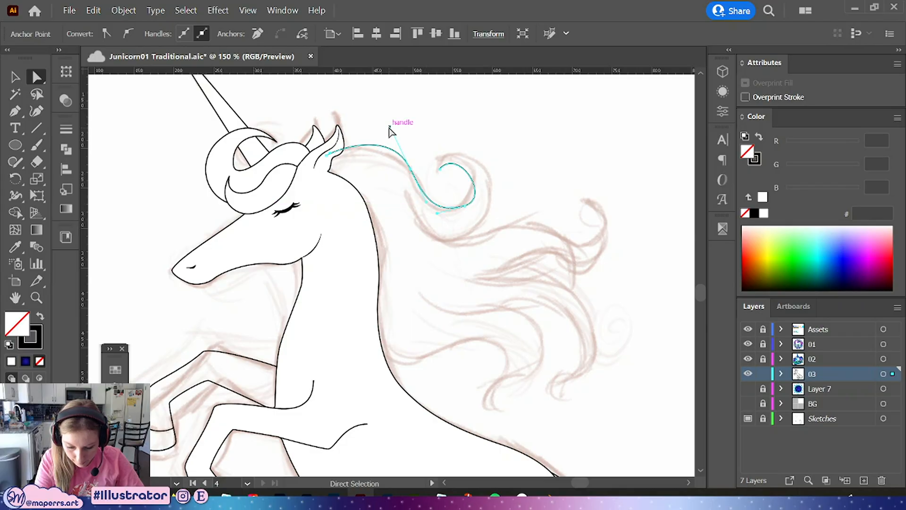
pyautogui.moveTo(391, 130); pyautogui.dragTo(396, 137)
pyautogui.moveTo(331, 154); pyautogui.dragTo(345, 137)
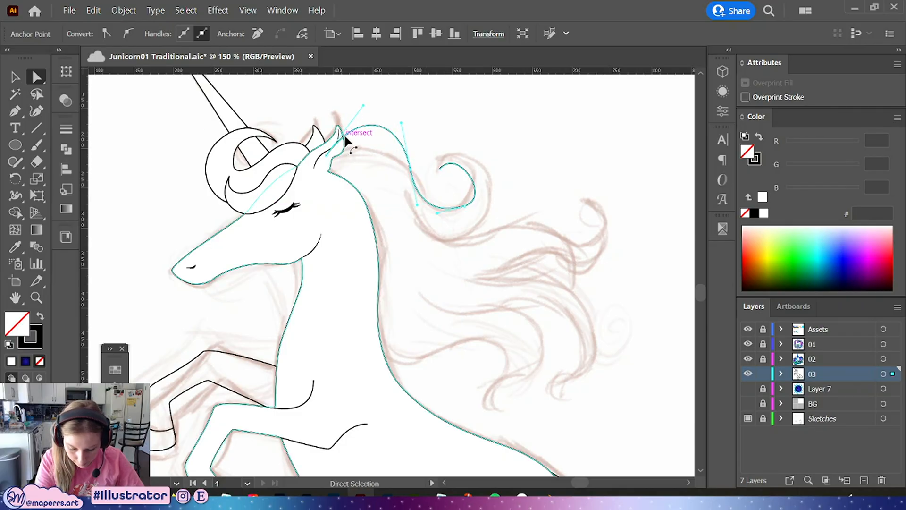
pyautogui.moveTo(401, 122); pyautogui.dragTo(406, 132)
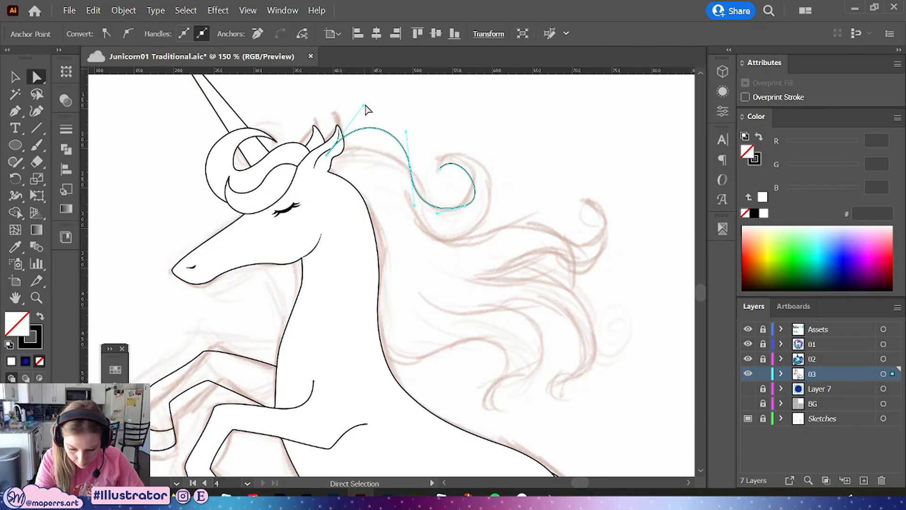
pyautogui.moveTo(364, 105); pyautogui.dragTo(360, 112)
pyautogui.click(410, 169)
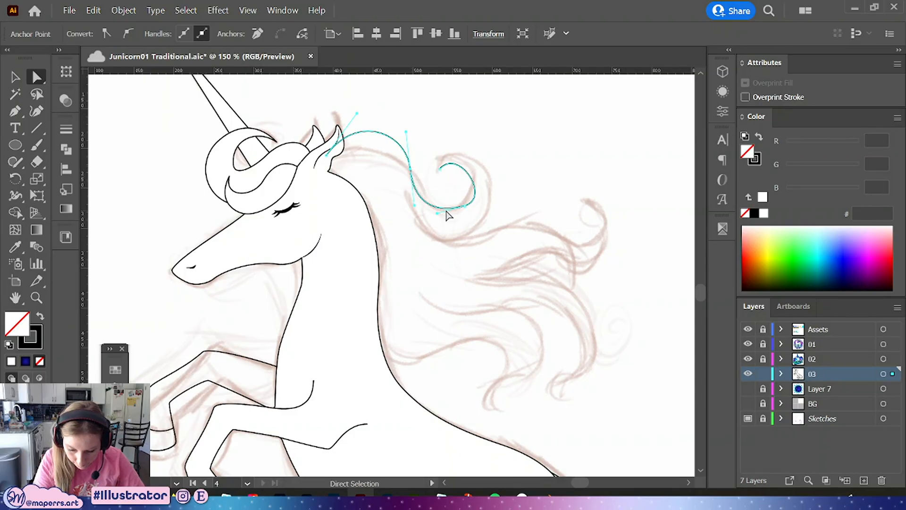
pyautogui.moveTo(445, 210)
pyautogui.mouseDown()
pyautogui.moveTo(448, 220)
pyautogui.moveTo(470, 200)
pyautogui.moveTo(451, 223)
pyautogui.mouseUp()
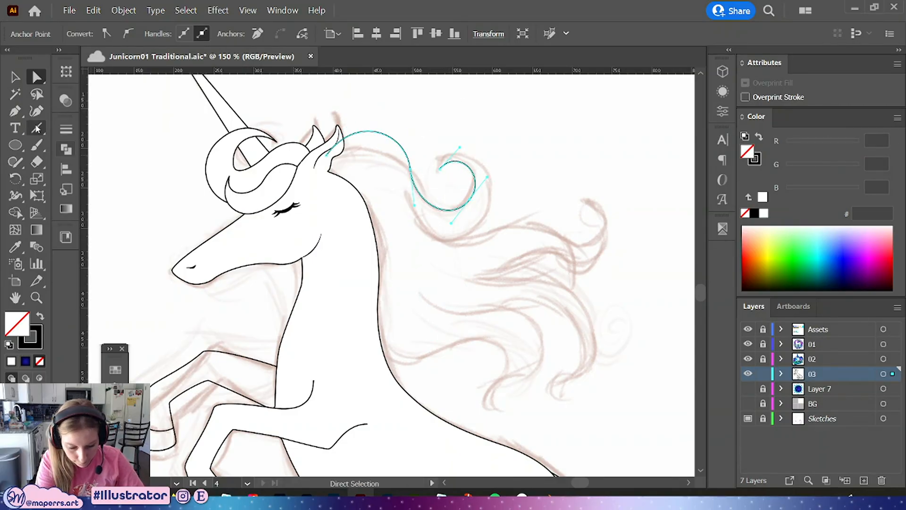
# Continue the mane path from the spiral's end into a long wave toward the right-hand strand
pyautogui.click(15, 111)
pyautogui.click(440, 168)
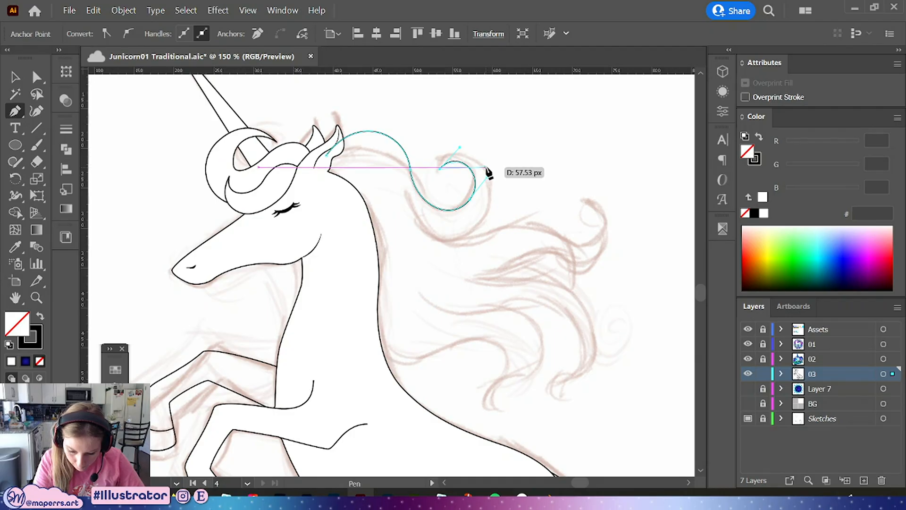
pyautogui.moveTo(486, 167); pyautogui.dragTo(505, 188)
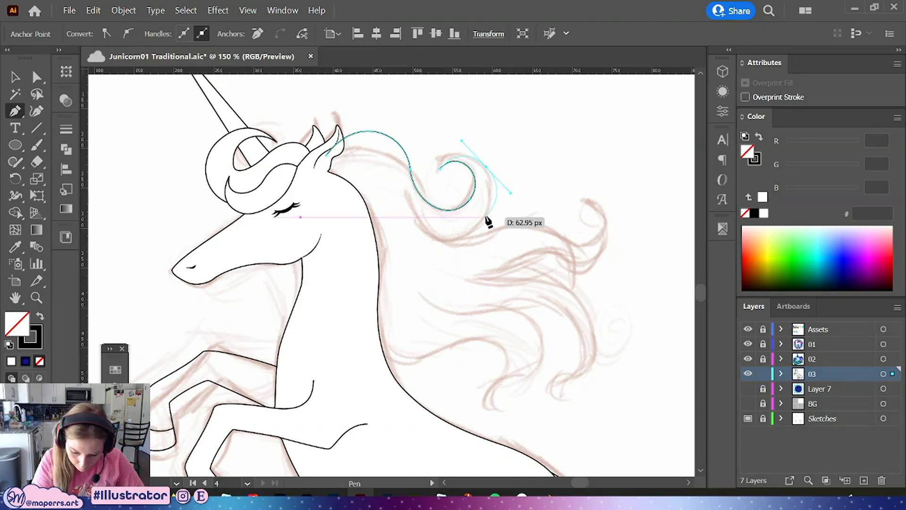
pyautogui.moveTo(460, 237); pyautogui.dragTo(604, 218)
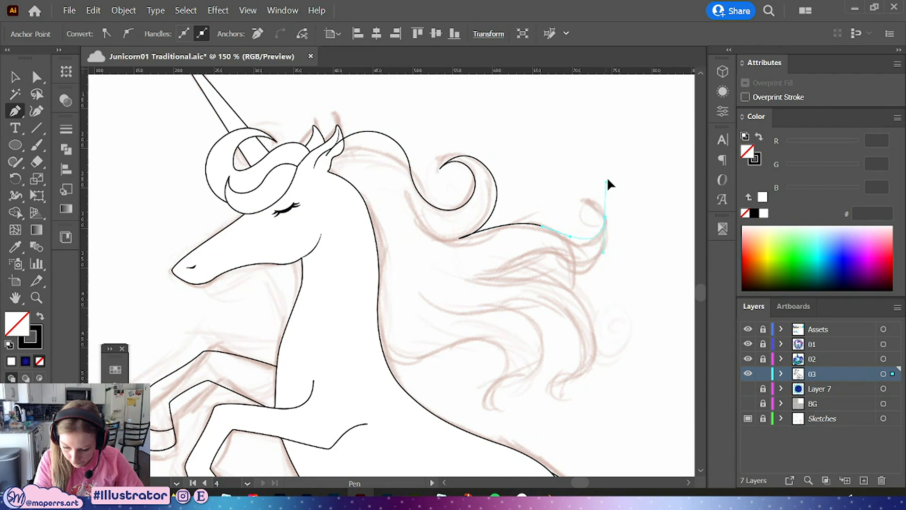
# Adjust the wave's anchors and handles to match the sketched strand
pyautogui.press('a')
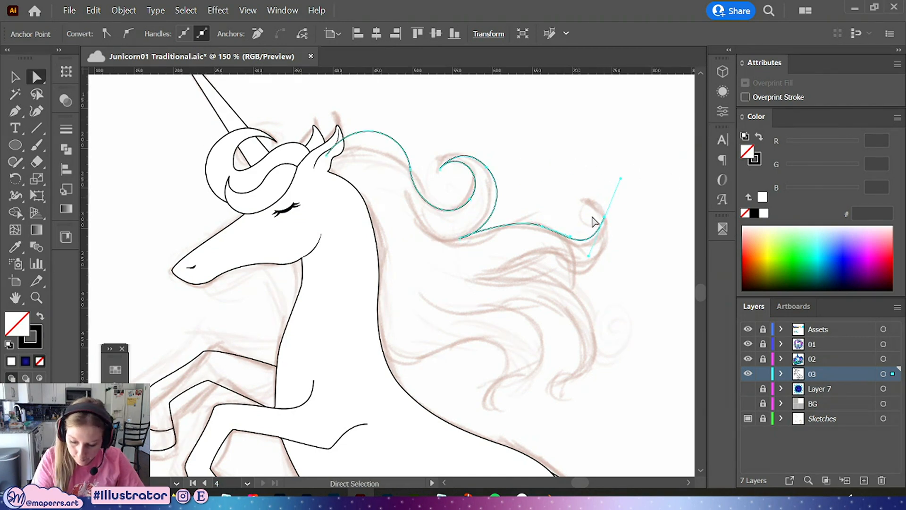
pyautogui.moveTo(588, 255)
pyautogui.mouseDown()
pyautogui.moveTo(602, 245)
pyautogui.moveTo(577, 245)
pyautogui.mouseUp()
pyautogui.click(523, 213)
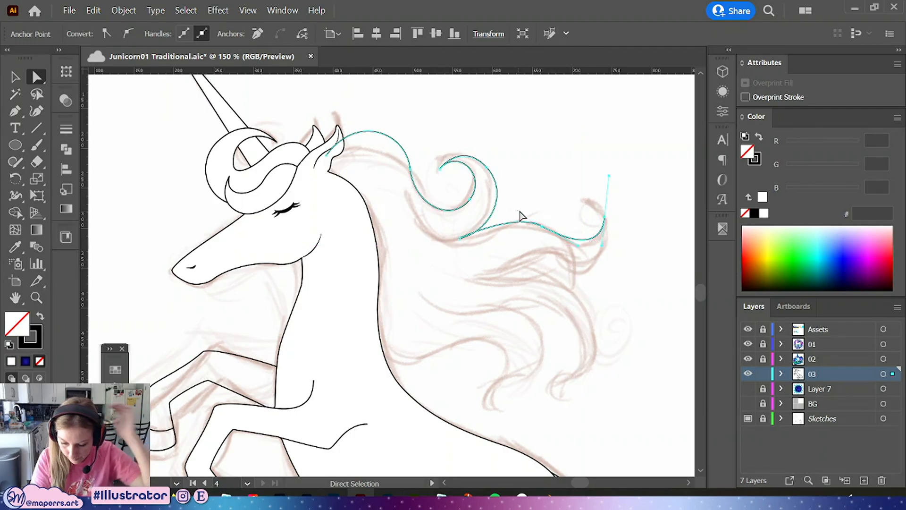
pyautogui.click(542, 227)
pyautogui.moveTo(541, 226); pyautogui.dragTo(514, 189)
pyautogui.click(460, 238)
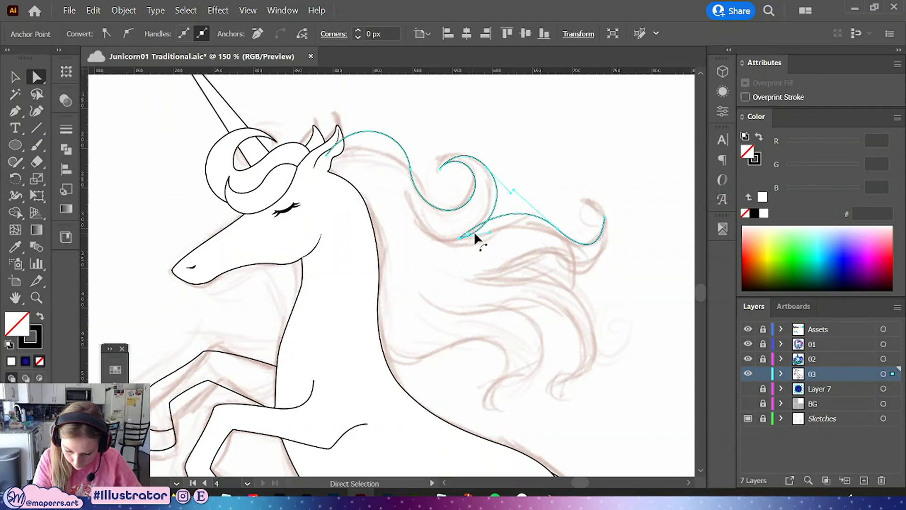
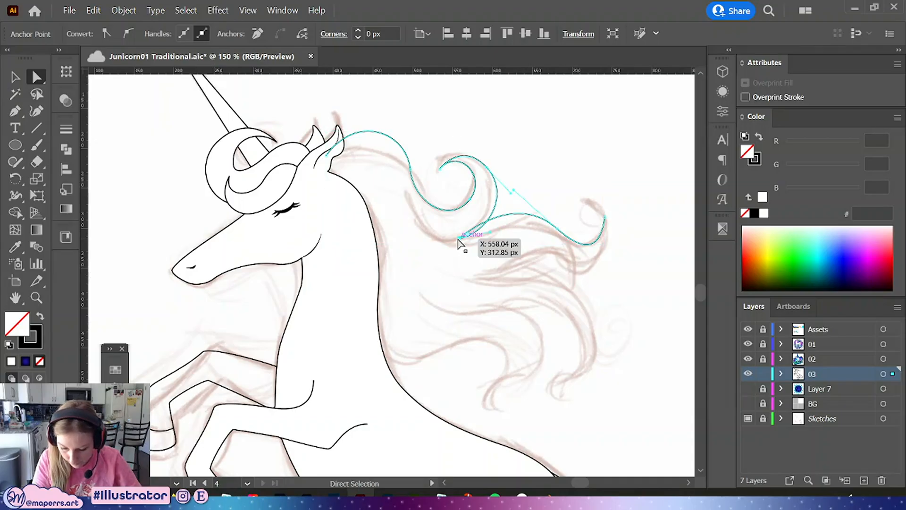
# Convert the anchor where the spiral meets the wave to smooth and adjust its handles to follow the sketch
pyautogui.click(127, 33)
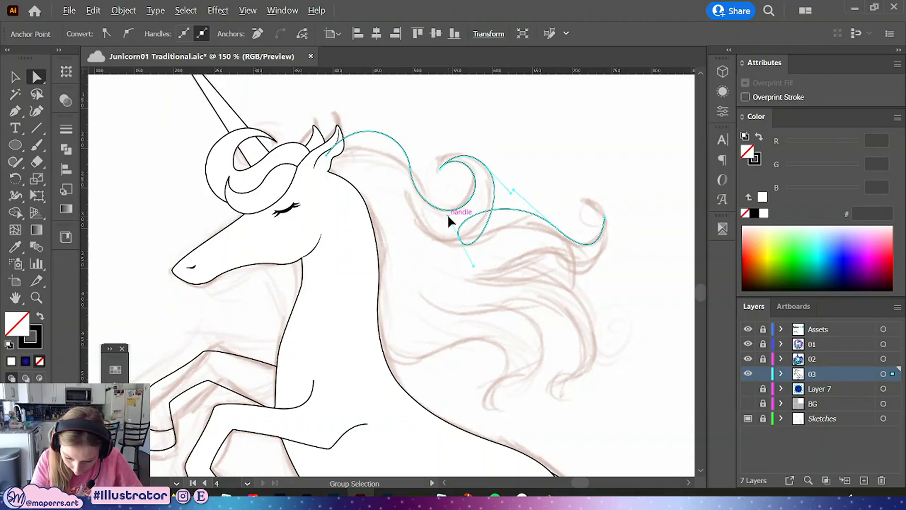
pyautogui.moveTo(448, 217); pyautogui.dragTo(490, 245)
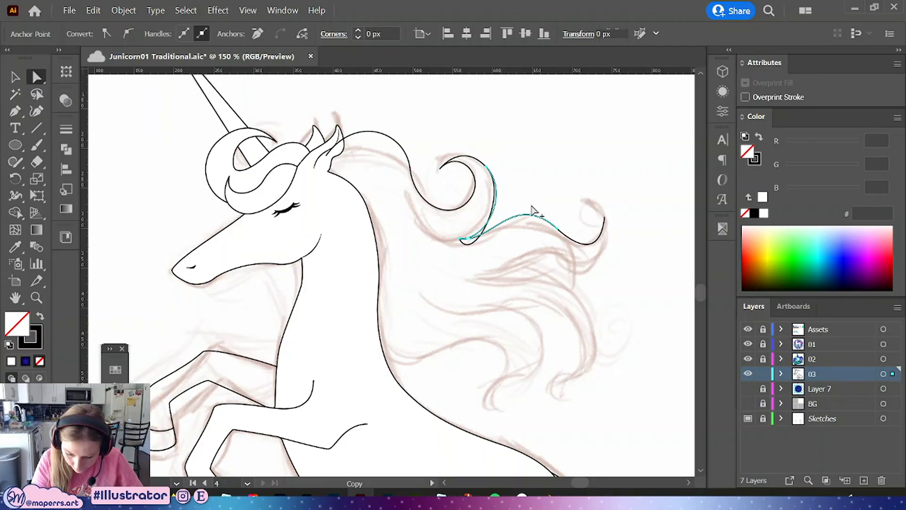
pyautogui.click(463, 241)
pyautogui.click(475, 262)
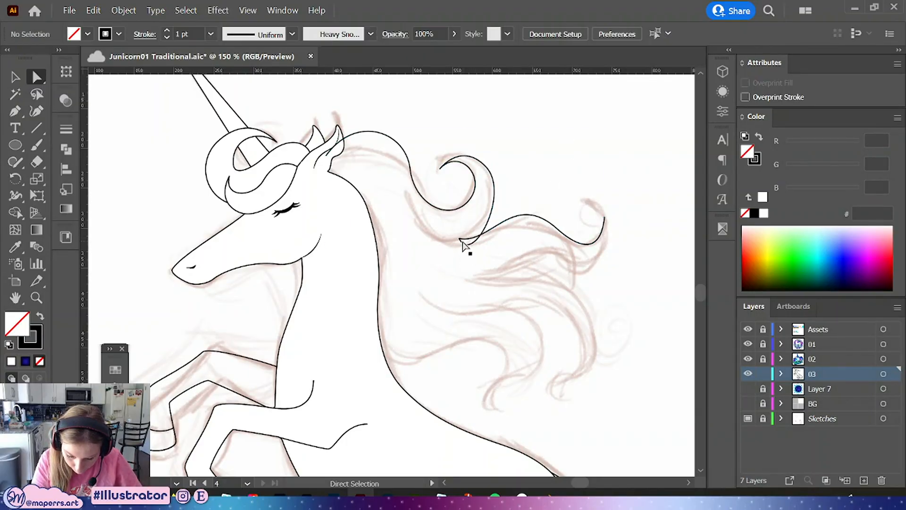
pyautogui.click(461, 238)
pyautogui.moveTo(474, 265); pyautogui.dragTo(486, 243)
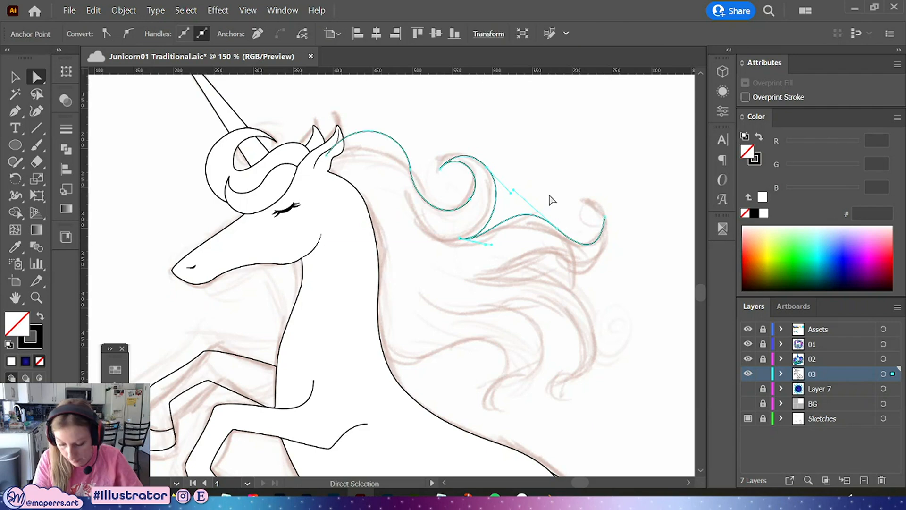
# Reshape the handles of the wave's curled tip anchor to match the sketched strand end
pyautogui.click(559, 194)
pyautogui.moveTo(575, 215); pyautogui.dragTo(508, 179)
pyautogui.hotkey('ctrl', 'z')
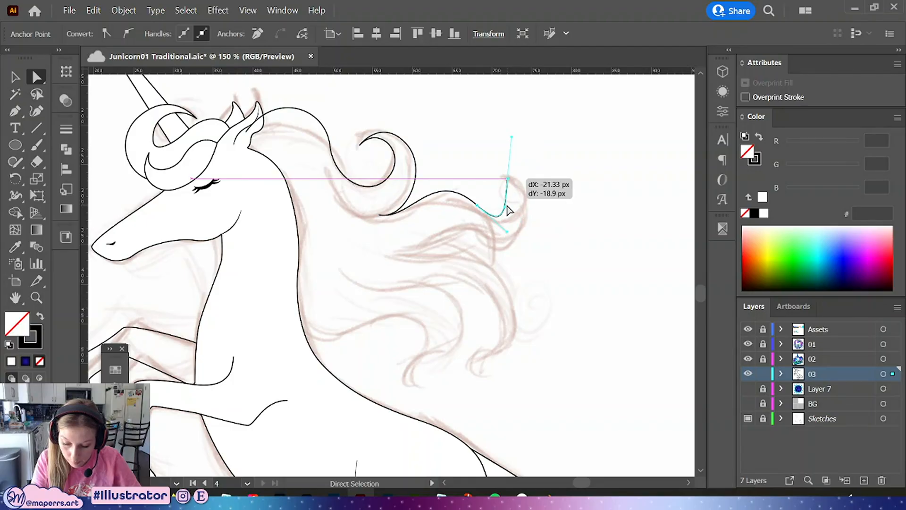
pyautogui.moveTo(508, 210); pyautogui.dragTo(537, 190)
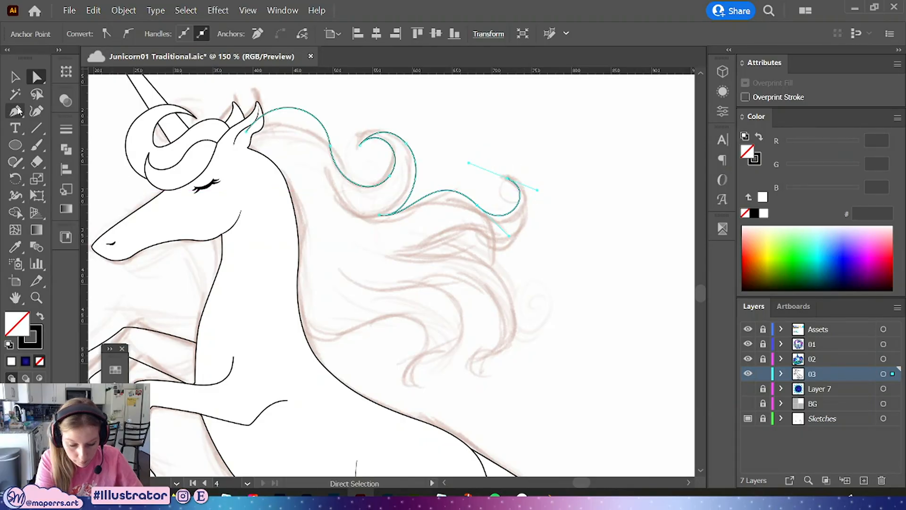
# Continue the mane path from the curled tip back left and down into a second strand ending near the lower sketch
pyautogui.click(508, 179)
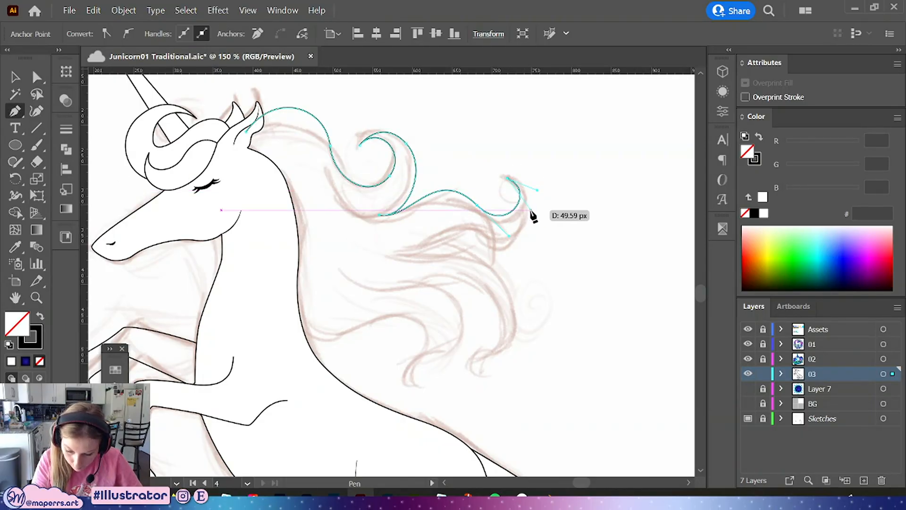
pyautogui.moveTo(531, 204); pyautogui.dragTo(414, 252)
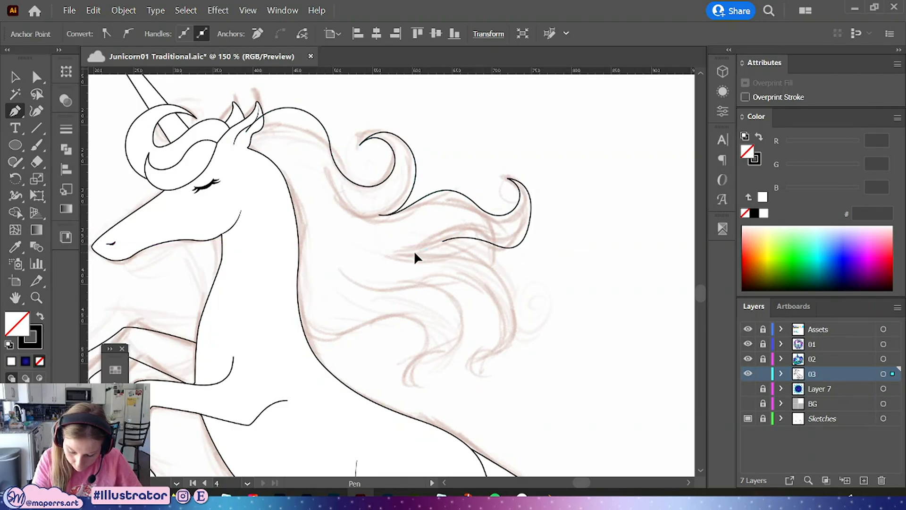
pyautogui.moveTo(492, 268); pyautogui.dragTo(532, 326)
pyautogui.hotkey('ctrl', 'z')
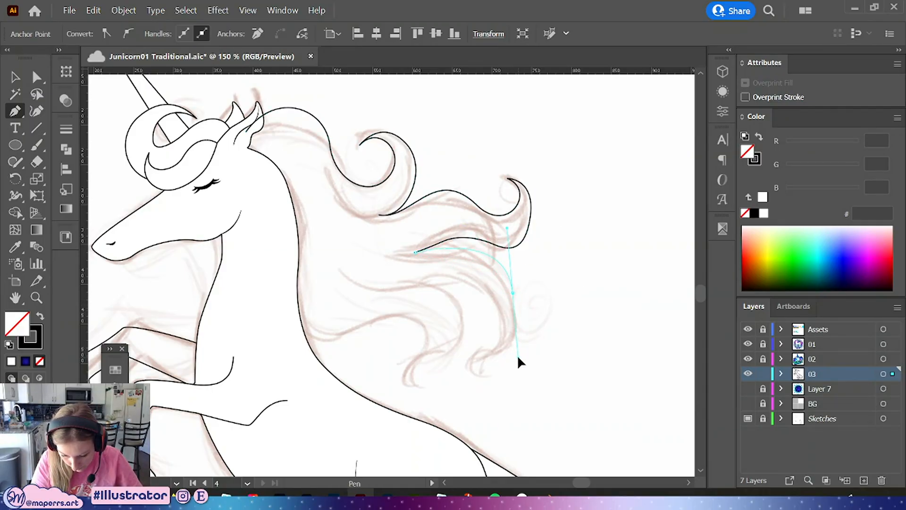
pyautogui.moveTo(517, 358); pyautogui.dragTo(516, 357)
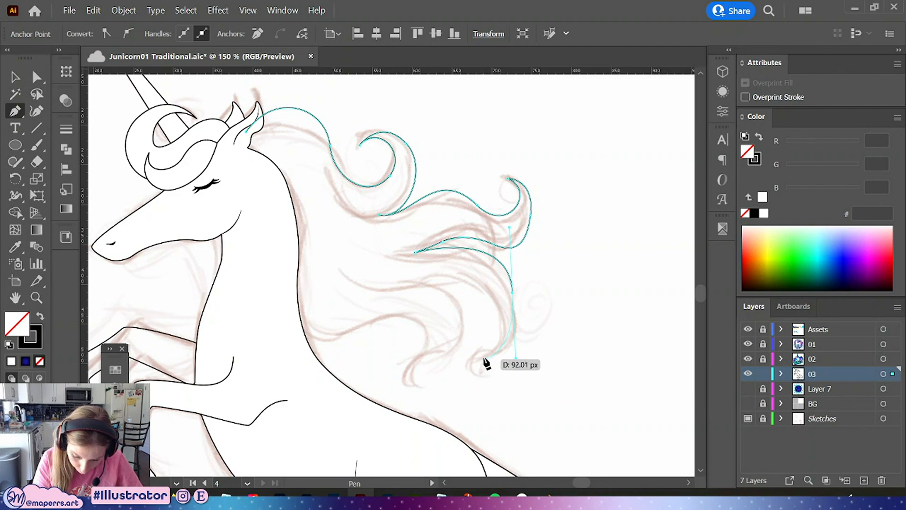
pyautogui.moveTo(481, 367); pyautogui.dragTo(483, 403)
# Refine the second strand's anchors and handles so the curve follows the sketched hair
pyautogui.click(39, 77)
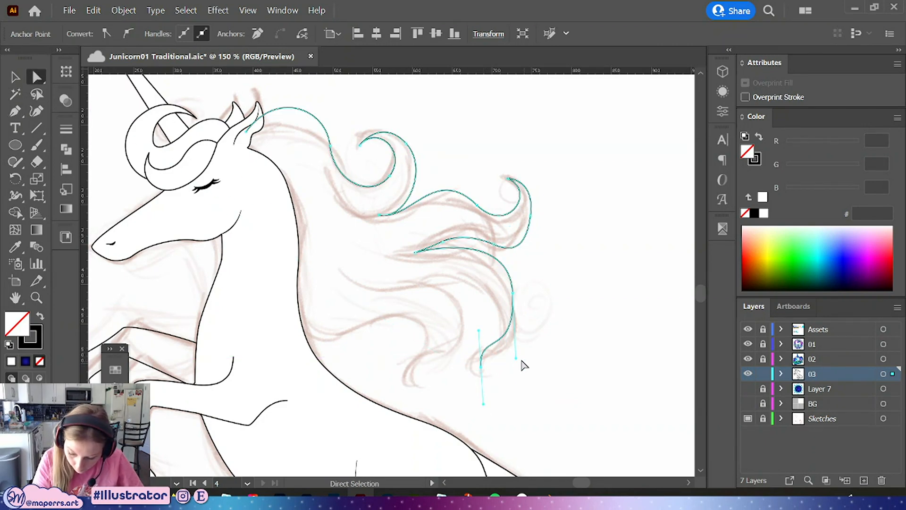
pyautogui.moveTo(516, 358); pyautogui.dragTo(531, 342)
pyautogui.moveTo(479, 330); pyautogui.dragTo(480, 320)
pyautogui.moveTo(481, 362); pyautogui.dragTo(487, 377)
pyautogui.moveTo(487, 327); pyautogui.dragTo(477, 339)
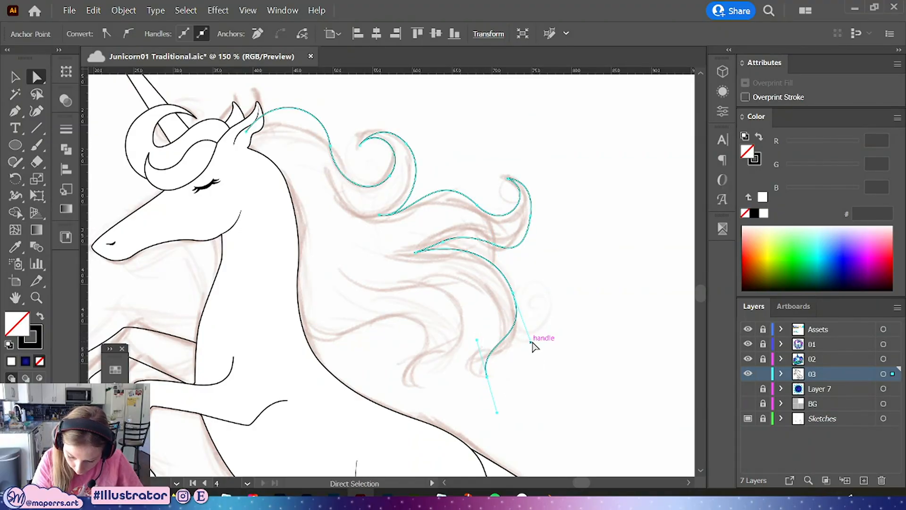
pyautogui.moveTo(531, 342); pyautogui.dragTo(531, 328)
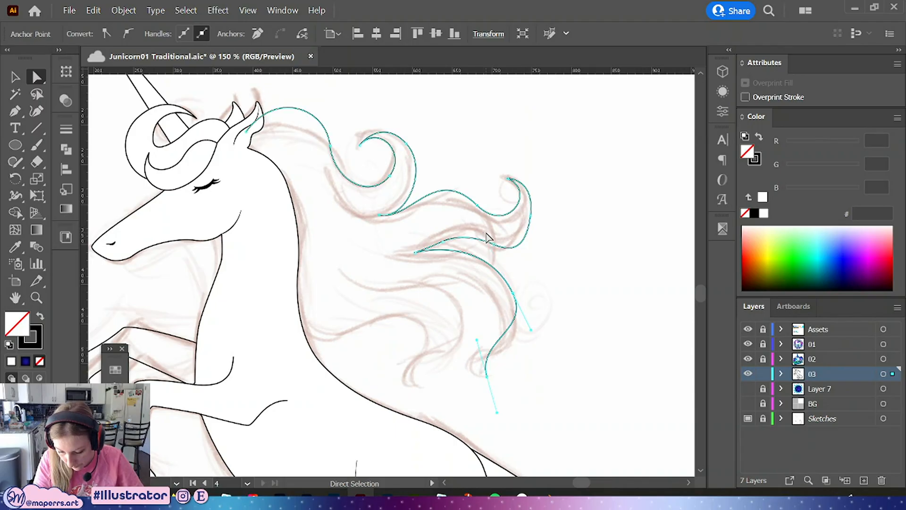
pyautogui.click(504, 257)
pyautogui.moveTo(515, 290); pyautogui.dragTo(518, 282)
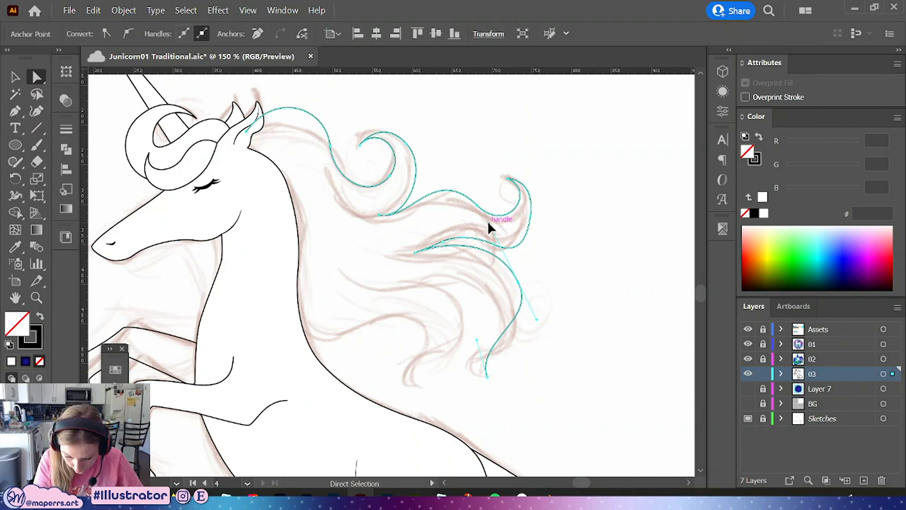
pyautogui.moveTo(491, 225); pyautogui.dragTo(491, 227)
pyautogui.moveTo(536, 319); pyautogui.dragTo(534, 315)
# Extend the path from the second strand's tip back up and to the left with two new anchors
pyautogui.click(13, 112)
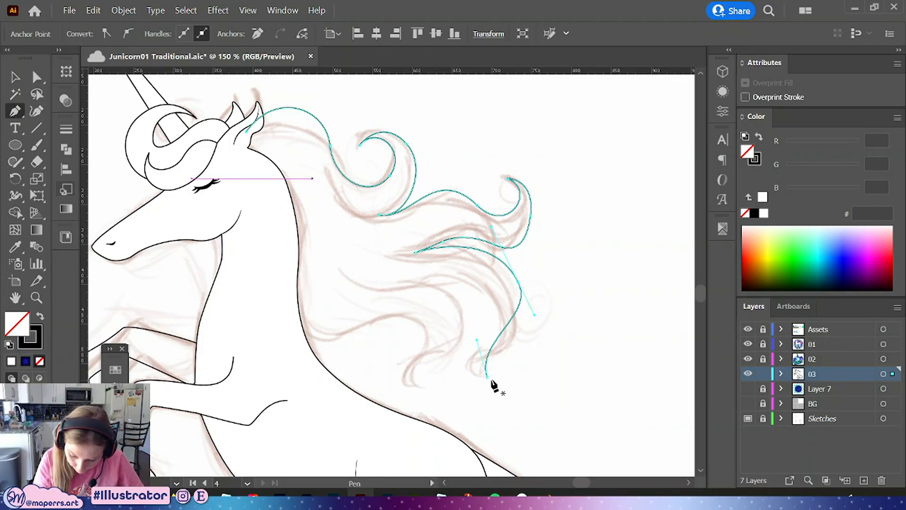
pyautogui.moveTo(487, 376); pyautogui.dragTo(495, 290)
pyautogui.moveTo(434, 282); pyautogui.dragTo(417, 288)
pyautogui.press('ctrl')
# Adjust the new anchors and handles to shape the inner curve of the next strand
pyautogui.click(36, 78)
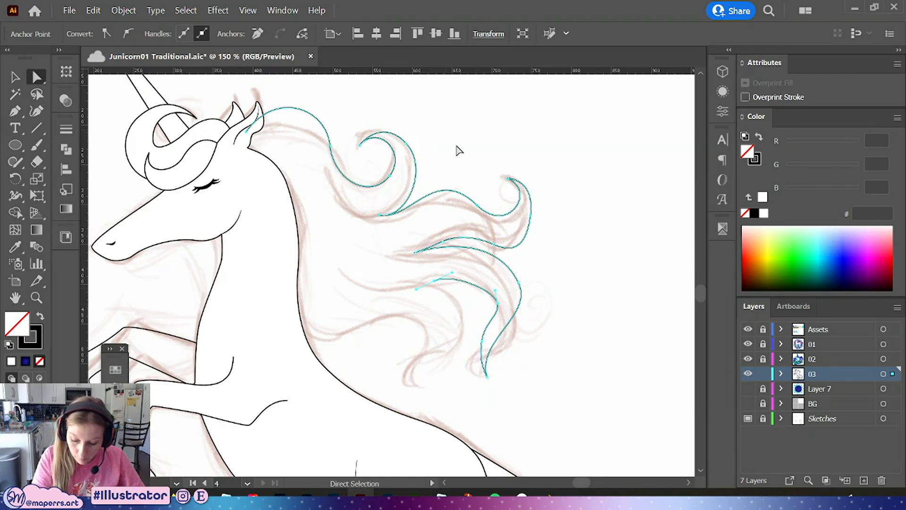
pyautogui.click(498, 303)
pyautogui.moveTo(495, 290)
pyautogui.mouseDown()
pyautogui.moveTo(500, 274)
pyautogui.moveTo(496, 301)
pyautogui.moveTo(500, 274)
pyautogui.moveTo(498, 302)
pyautogui.mouseUp()
pyautogui.click(434, 282)
pyautogui.moveTo(434, 282); pyautogui.dragTo(453, 277)
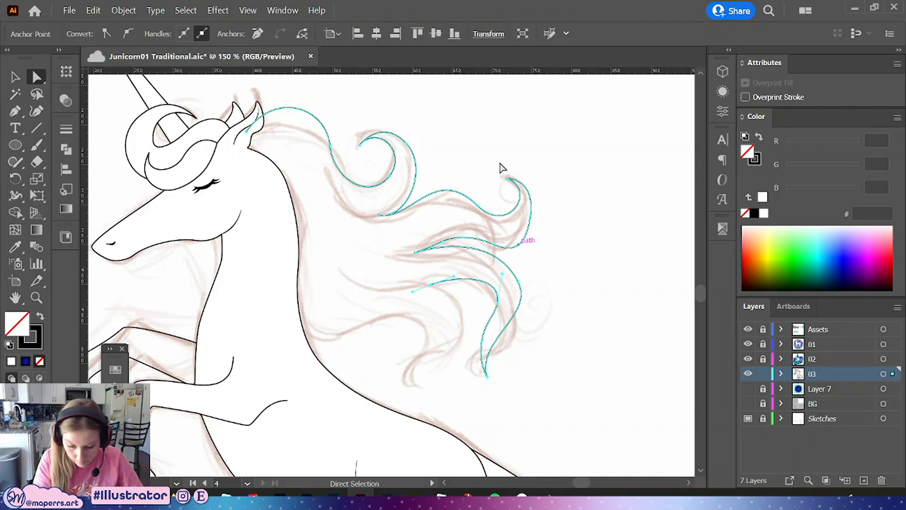
# Add an anchor forming the third strand's lower tip and adjust its handles
pyautogui.press('p')
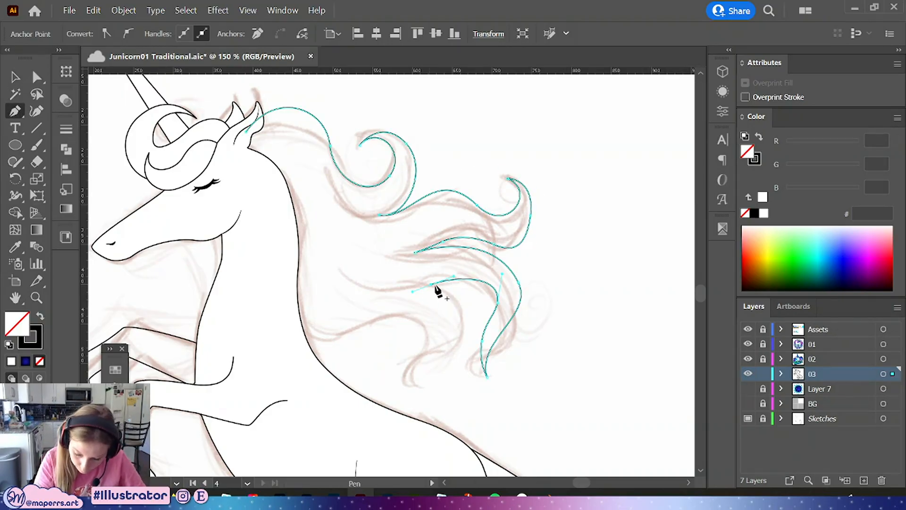
pyautogui.moveTo(465, 327); pyautogui.dragTo(426, 421)
pyautogui.click(36, 76)
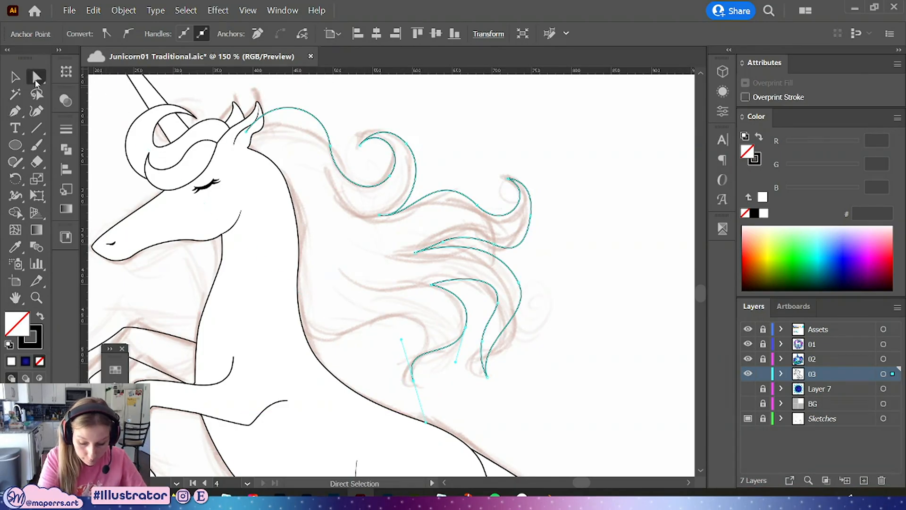
pyautogui.moveTo(401, 338); pyautogui.dragTo(402, 332)
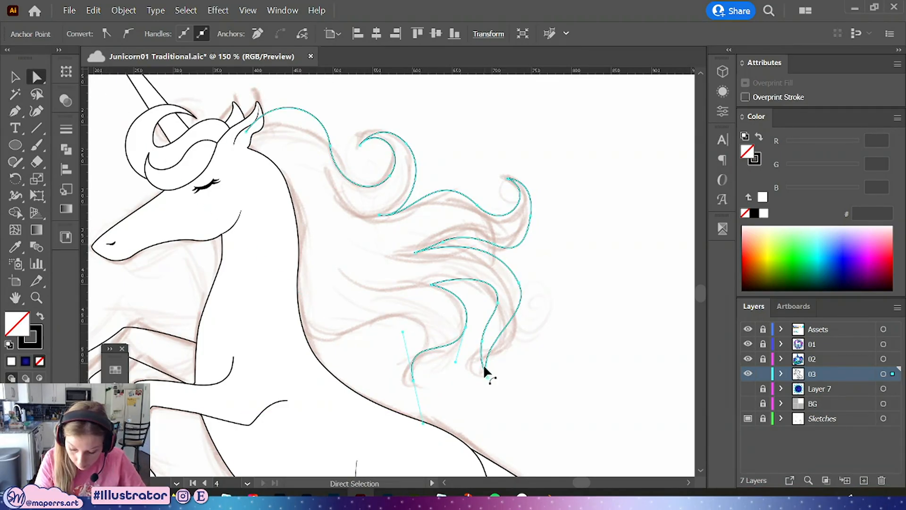
pyautogui.moveTo(455, 363); pyautogui.dragTo(470, 326)
# Continue the path from the third strand along the back of the neck up to the ear to close the mane shape
pyautogui.press('p')
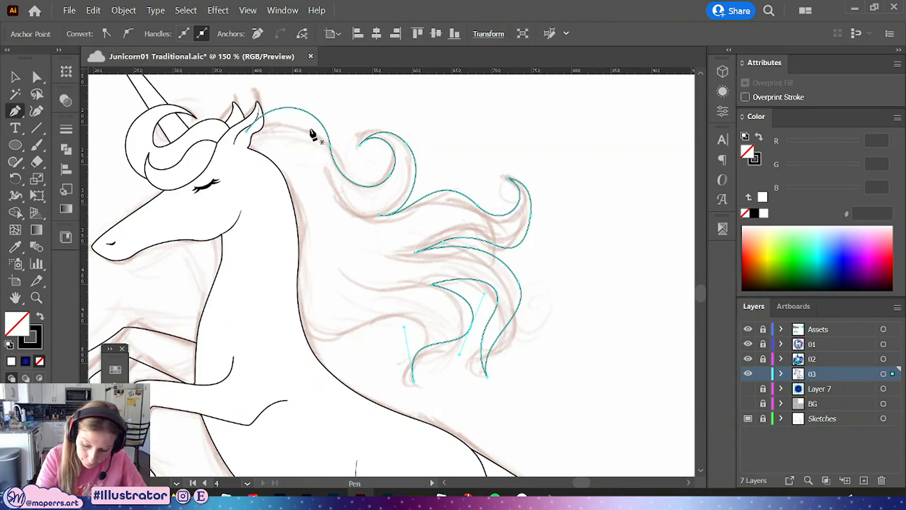
pyautogui.keyDown('ctrl'); pyautogui.click(416, 343); pyautogui.keyUp('ctrl')
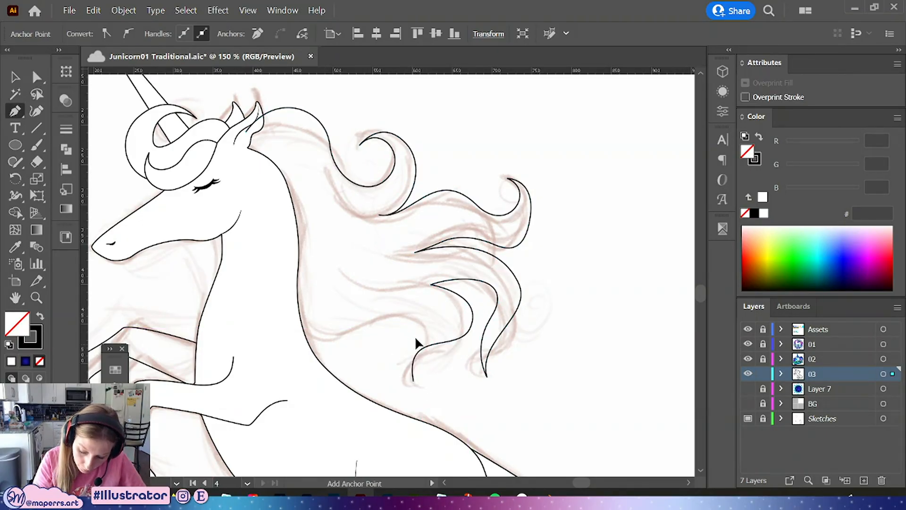
pyautogui.moveTo(422, 328); pyautogui.dragTo(397, 312)
pyautogui.moveTo(345, 332); pyautogui.dragTo(278, 312)
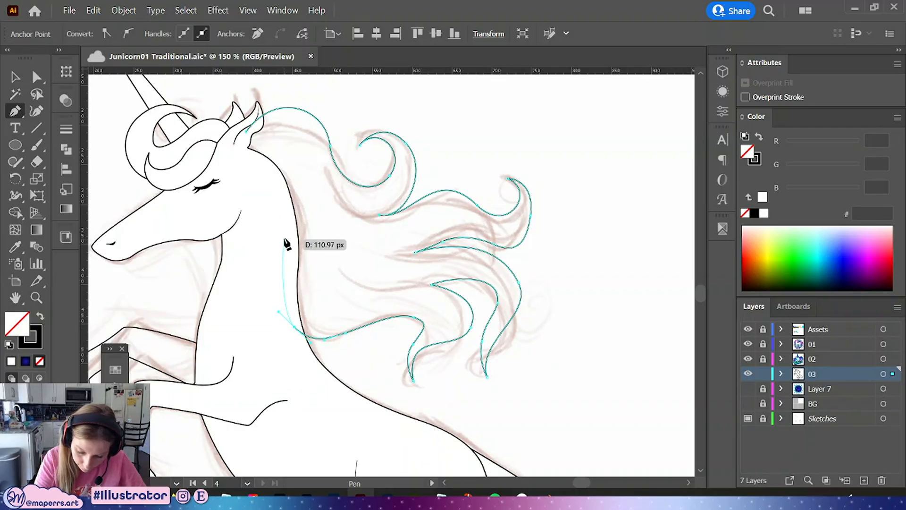
pyautogui.moveTo(284, 239); pyautogui.dragTo(280, 214)
pyautogui.moveTo(258, 171); pyautogui.dragTo(243, 160)
pyautogui.click(237, 149)
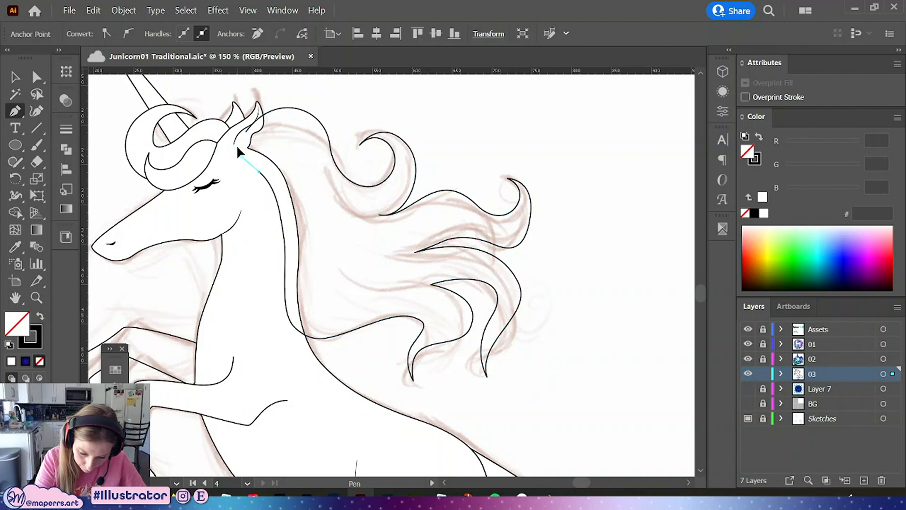
pyautogui.click(246, 131)
# Send the mane path to the back behind the head and body, then deselect it
pyautogui.click(37, 77)
pyautogui.press('v')
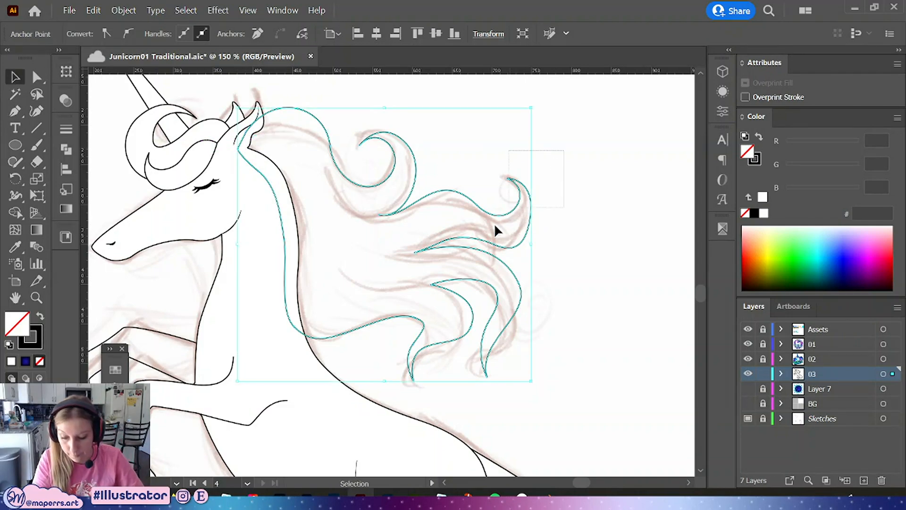
pyautogui.rightClick(538, 245)
pyautogui.moveTo(594, 421)
pyautogui.click(698, 464)
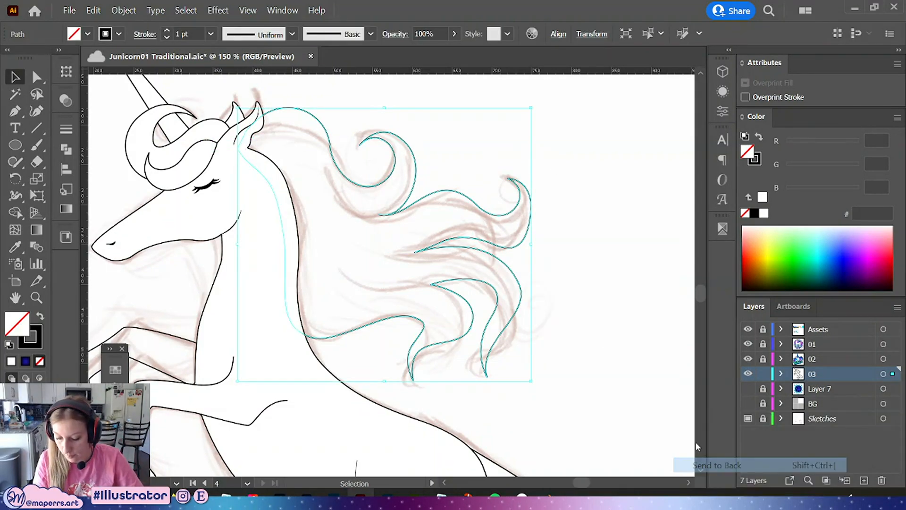
pyautogui.click(561, 297)
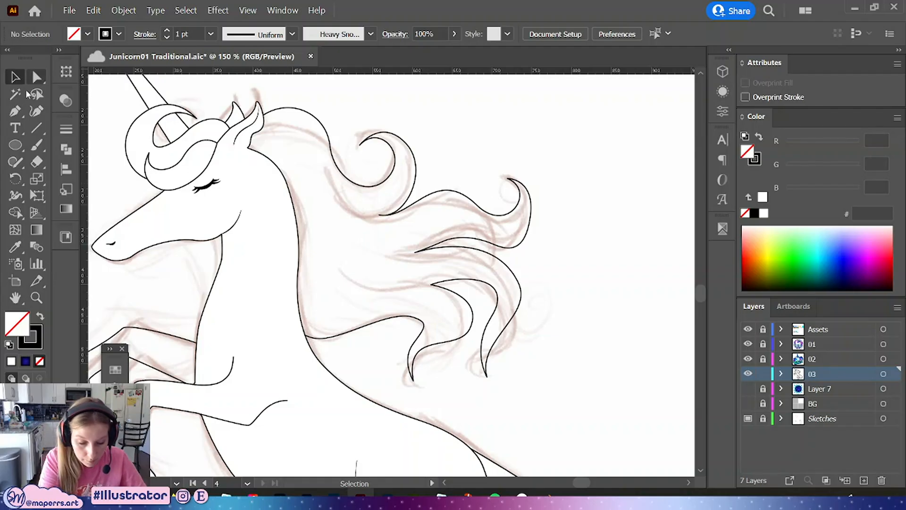
# Fine-tune the anchors and handles of the lower strands to match the sketch
pyautogui.click(412, 380)
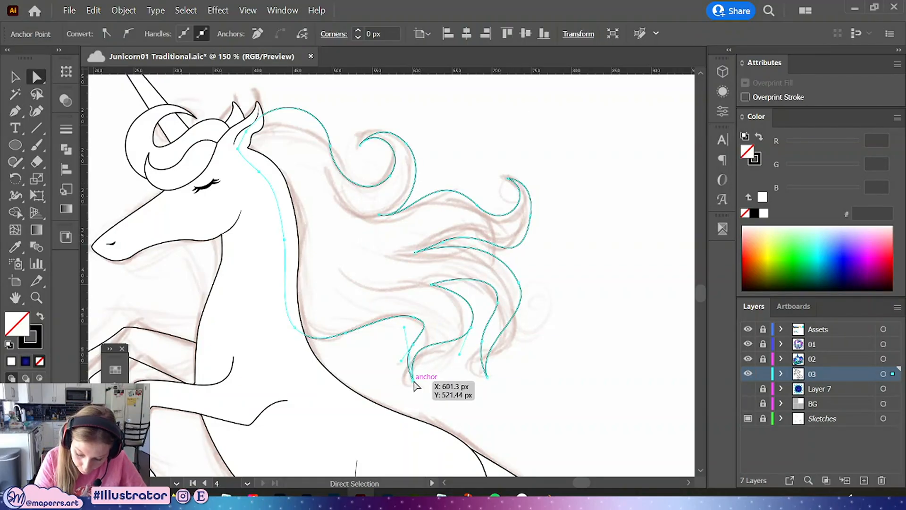
pyautogui.click(413, 322)
pyautogui.moveTo(413, 323); pyautogui.dragTo(398, 354)
pyautogui.click(414, 344)
pyautogui.click(471, 327)
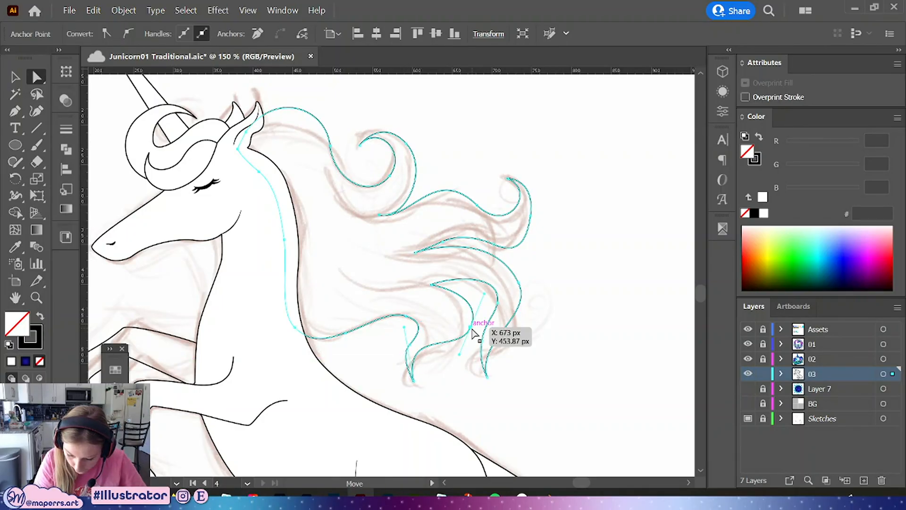
pyautogui.moveTo(472, 329)
pyautogui.mouseDown()
pyautogui.moveTo(500, 298)
pyautogui.moveTo(490, 302)
pyautogui.moveTo(478, 342)
pyautogui.mouseUp()
pyautogui.click(456, 377)
pyautogui.moveTo(492, 306); pyautogui.dragTo(491, 307)
pyautogui.moveTo(478, 342); pyautogui.dragTo(483, 348)
pyautogui.click(538, 350)
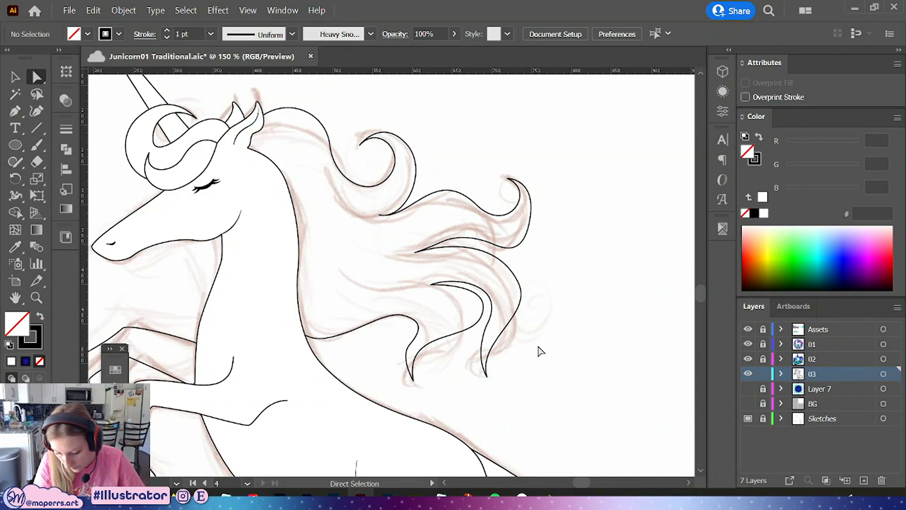
# Adjust the middle strand's anchor handles to smooth its inner curve
pyautogui.scroll(2, 536, 318)
pyautogui.moveTo(423, 279); pyautogui.dragTo(391, 276)
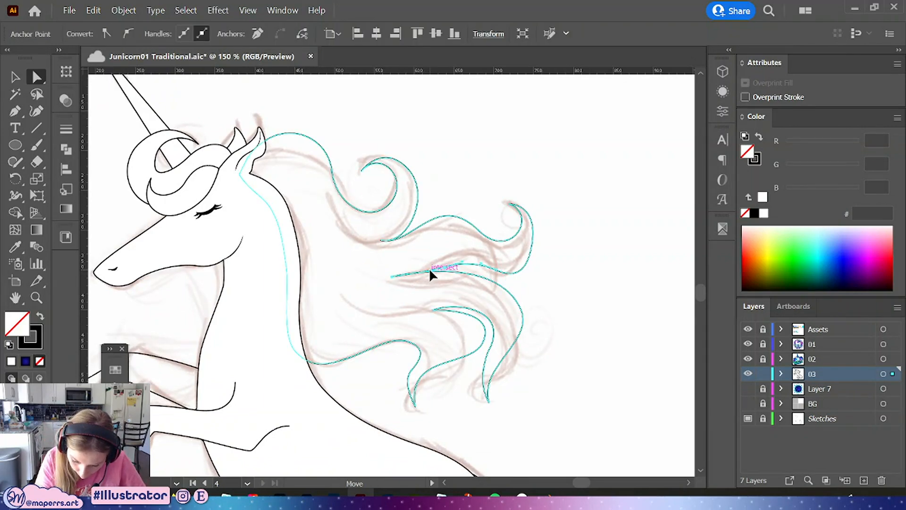
pyautogui.moveTo(510, 271); pyautogui.dragTo(446, 252)
pyautogui.click(592, 326)
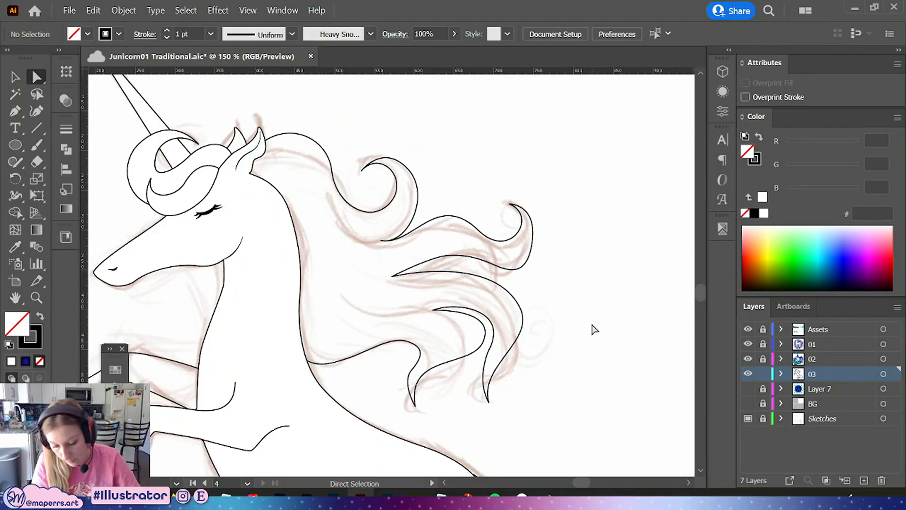
# Select the mane path and adjust the handle of the wave's upper anchor near the curled tip
pyautogui.hotkey('ctrl', 'a')
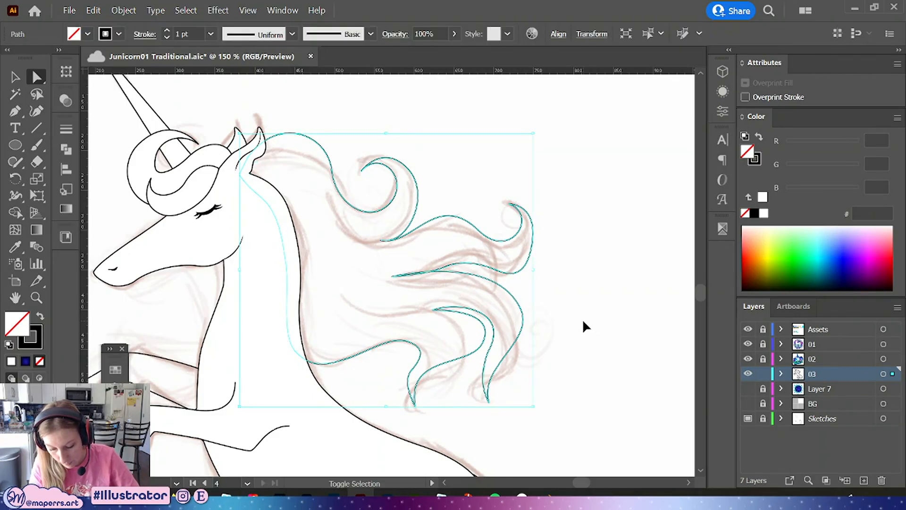
pyautogui.click(479, 230)
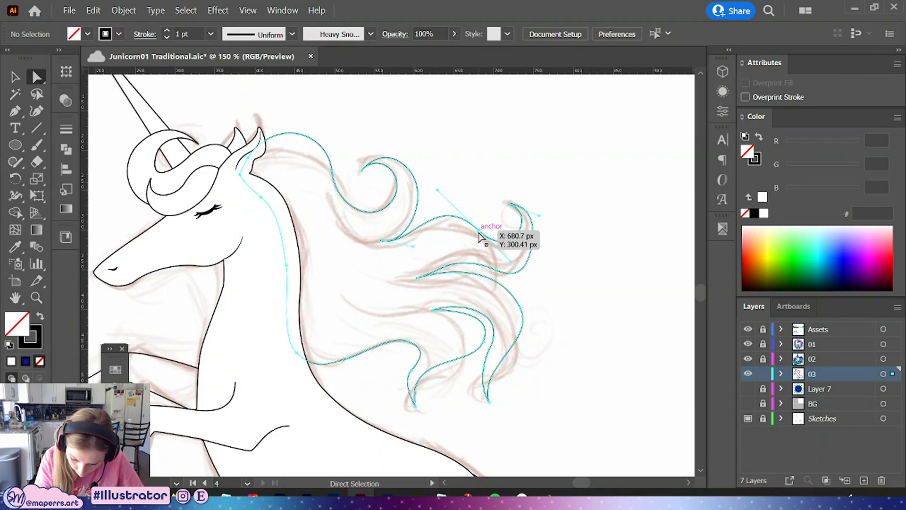
pyautogui.moveTo(437, 190); pyautogui.dragTo(443, 198)
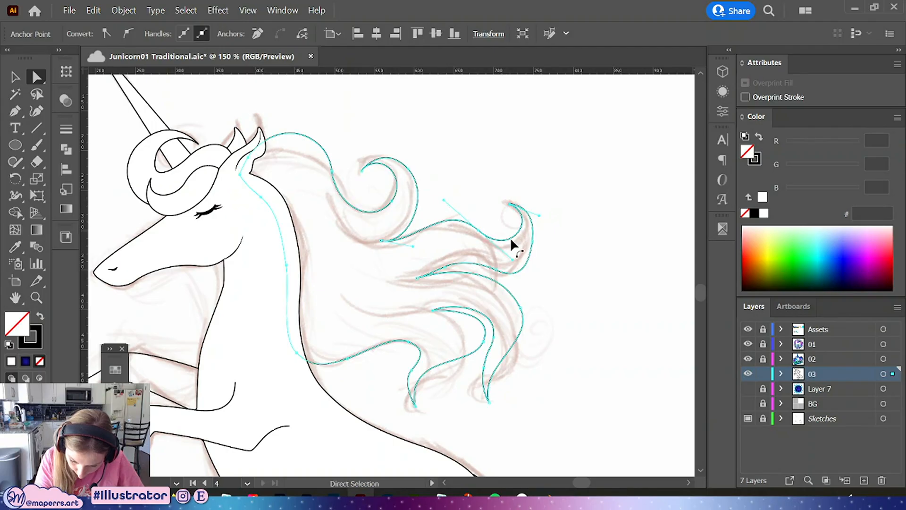
# Finish shaping the curled mane tip's handle and deselect the mane path
pyautogui.moveTo(511, 262); pyautogui.dragTo(514, 263)
pyautogui.click(566, 320)
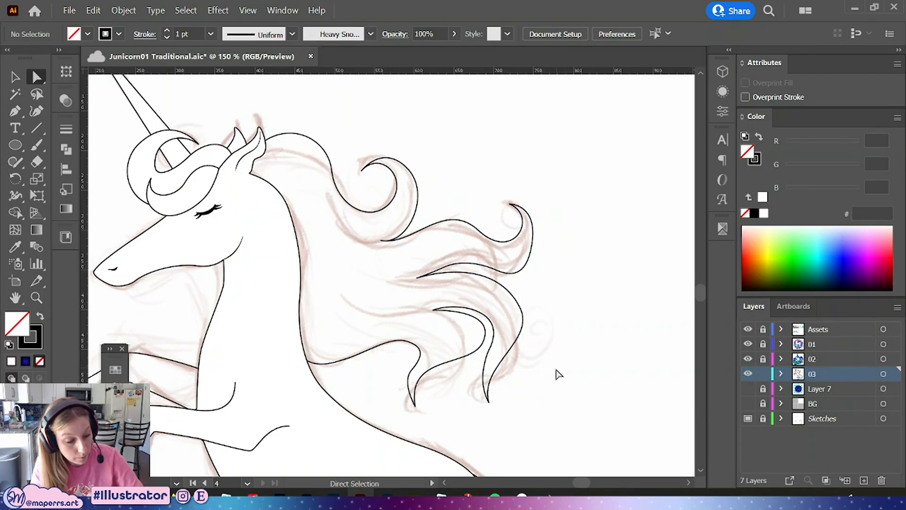
pyautogui.hotkey('ctrl', '-')
pyautogui.hotkey('ctrl', '-')
pyautogui.hotkey('ctrl', '-')
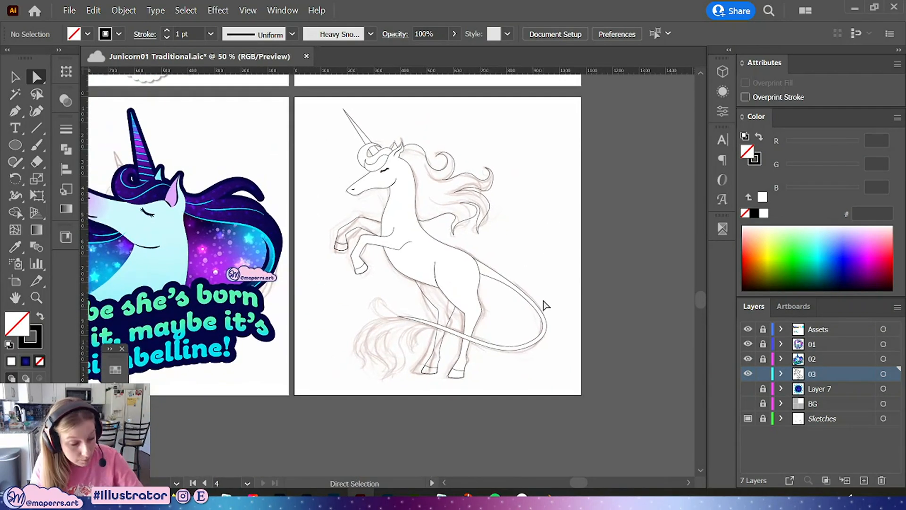
pyautogui.scroll(5, 545, 304)
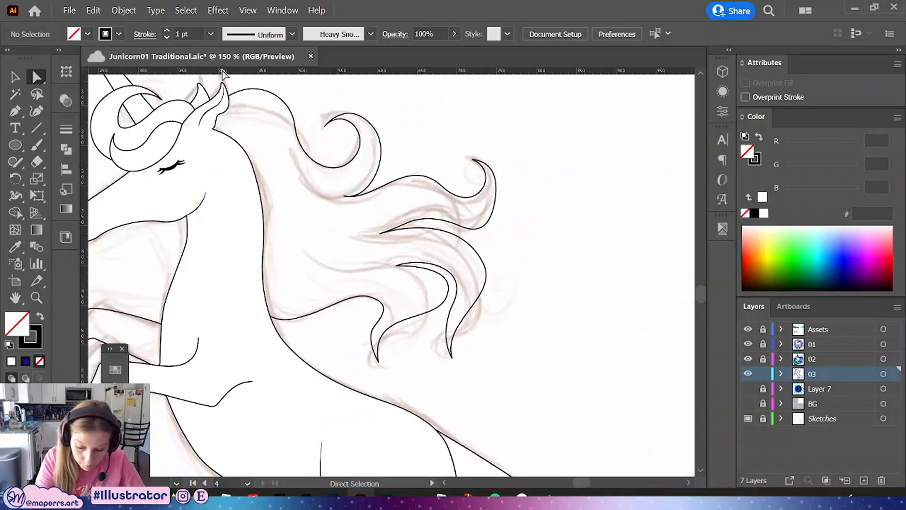
# Draw a new strand with the Pen tool from the upper wave's inner curve toward the neck
pyautogui.click(15, 111)
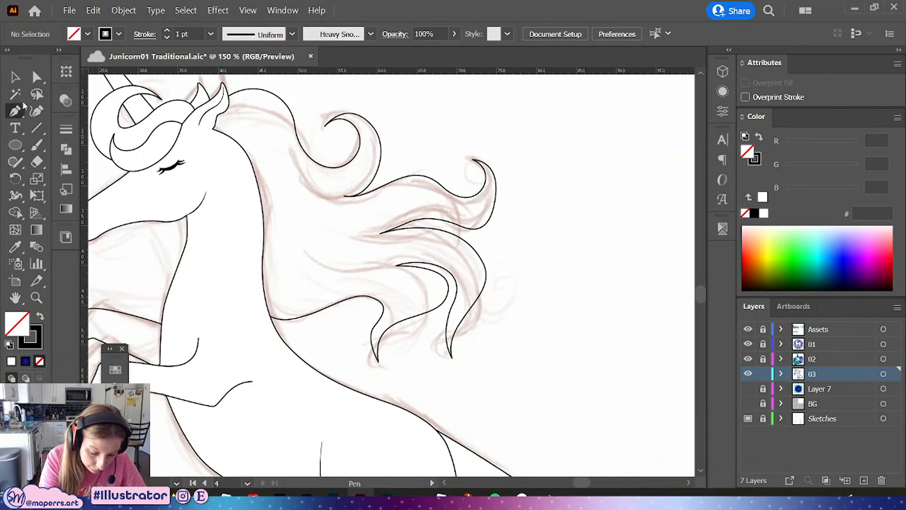
pyautogui.moveTo(342, 195)
pyautogui.mouseDown()
pyautogui.moveTo(304, 191)
pyautogui.moveTo(297, 174)
pyautogui.mouseUp()
pyautogui.moveTo(273, 136); pyautogui.dragTo(275, 136)
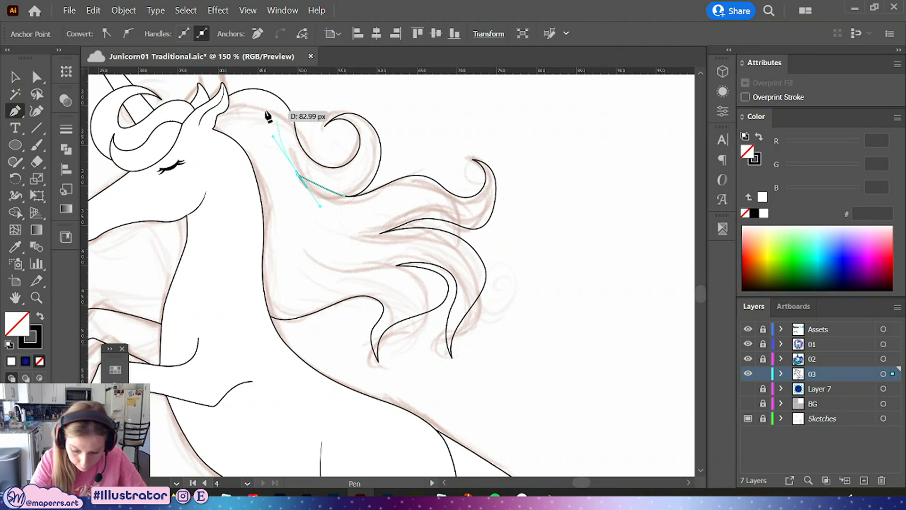
pyautogui.hotkey('ctrl', 'z')
pyautogui.moveTo(298, 172); pyautogui.dragTo(276, 139)
# Refine the new inner strand's anchors and handles so it follows the sketch curve, then deselect it
pyautogui.click(37, 76)
pyautogui.hotkey('ctrl', '+')
pyautogui.hotkey('ctrl', '+')
pyautogui.hotkey('ctrl', '+')
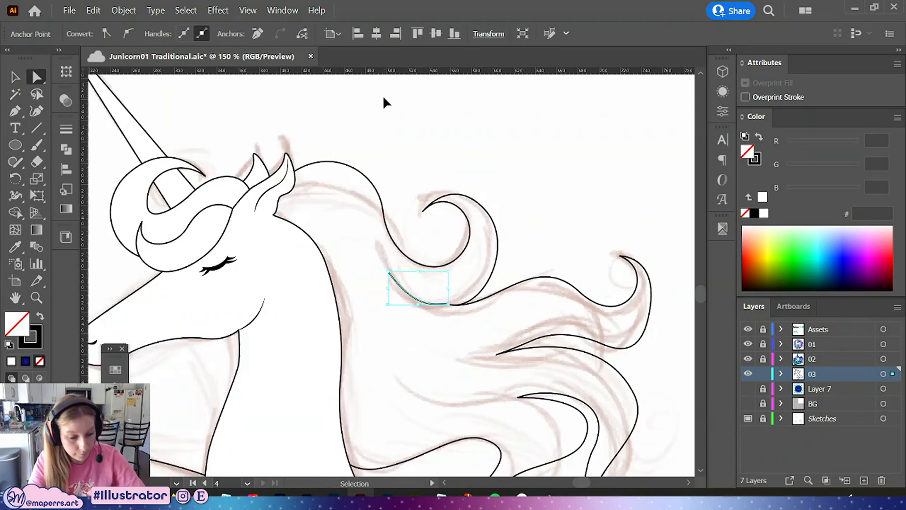
pyautogui.moveTo(488, 284); pyautogui.dragTo(383, 234)
pyautogui.moveTo(383, 282); pyautogui.dragTo(387, 290)
pyautogui.click(283, 221)
pyautogui.moveTo(235, 155); pyautogui.dragTo(235, 155)
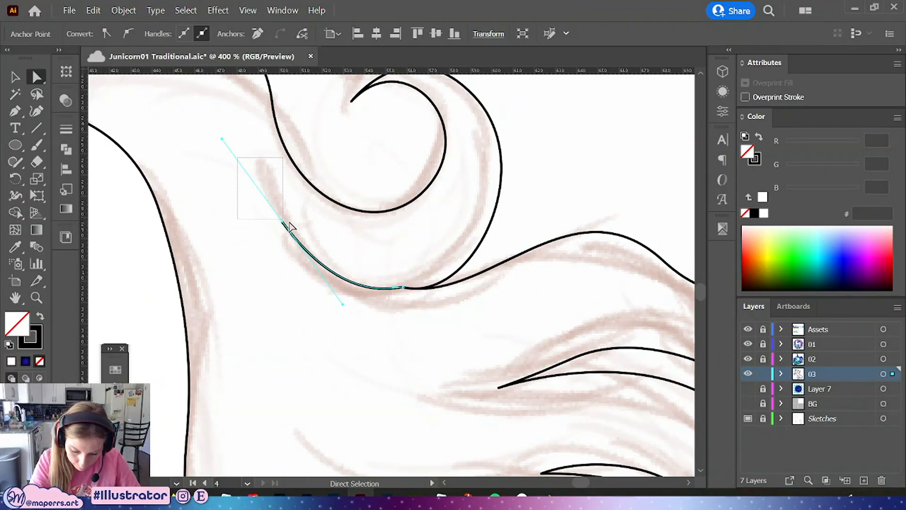
pyautogui.click(283, 222)
pyautogui.moveTo(282, 224); pyautogui.dragTo(241, 144)
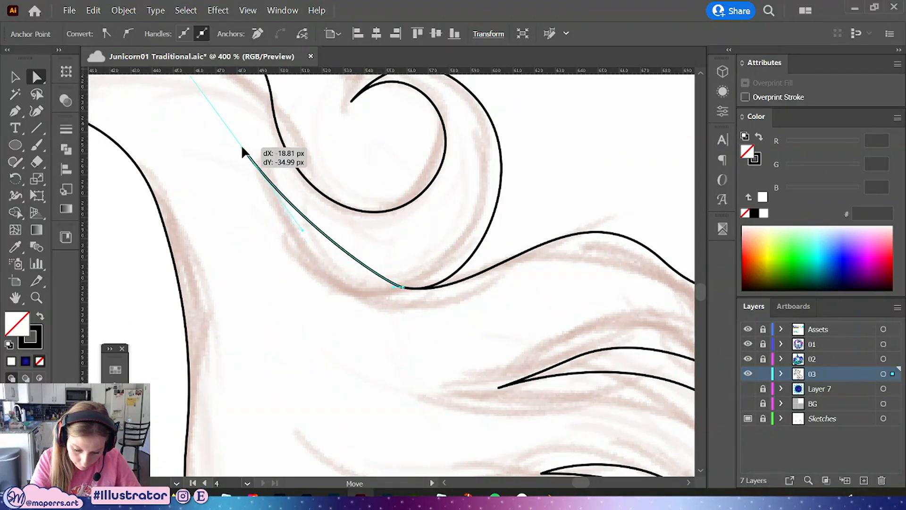
pyautogui.moveTo(302, 227); pyautogui.dragTo(304, 284)
pyautogui.moveTo(393, 286); pyautogui.dragTo(365, 290)
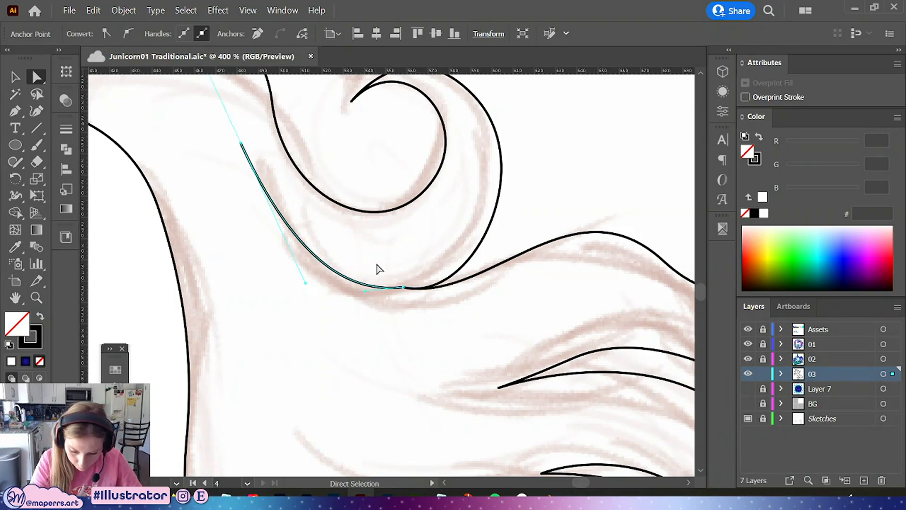
pyautogui.click(241, 143)
pyautogui.moveTo(241, 144); pyautogui.dragTo(238, 168)
pyautogui.moveTo(302, 310); pyautogui.dragTo(293, 276)
pyautogui.moveTo(365, 290); pyautogui.dragTo(351, 279)
pyautogui.click(238, 167)
pyautogui.moveTo(239, 167); pyautogui.dragTo(244, 156)
pyautogui.moveTo(351, 279); pyautogui.dragTo(358, 283)
pyautogui.click(415, 235)
# Extend the middle mane strand leftward toward the neck with the Pen tool
pyautogui.moveTo(398, 241); pyautogui.dragTo(464, 316)
pyautogui.hotkey('ctrl', '-')
pyautogui.hotkey('ctrl', '-')
pyautogui.moveTo(521, 239); pyautogui.dragTo(489, 181)
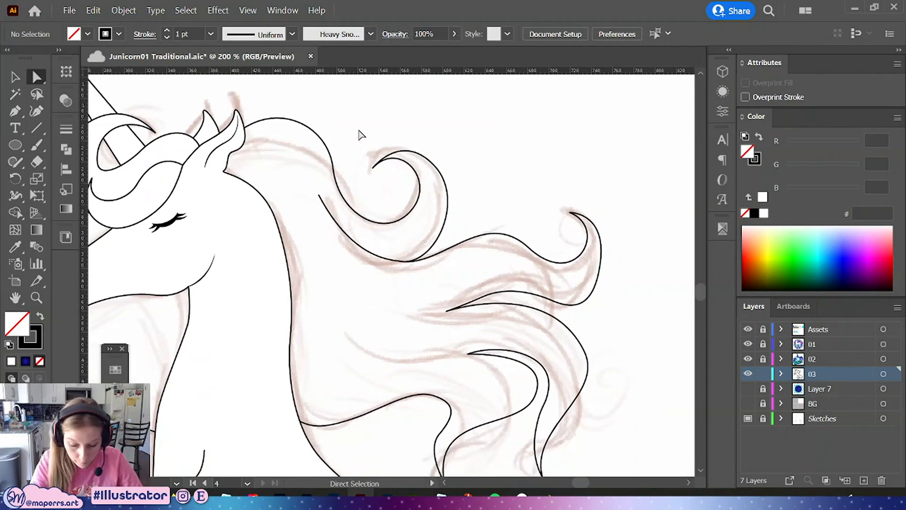
pyautogui.click(16, 111)
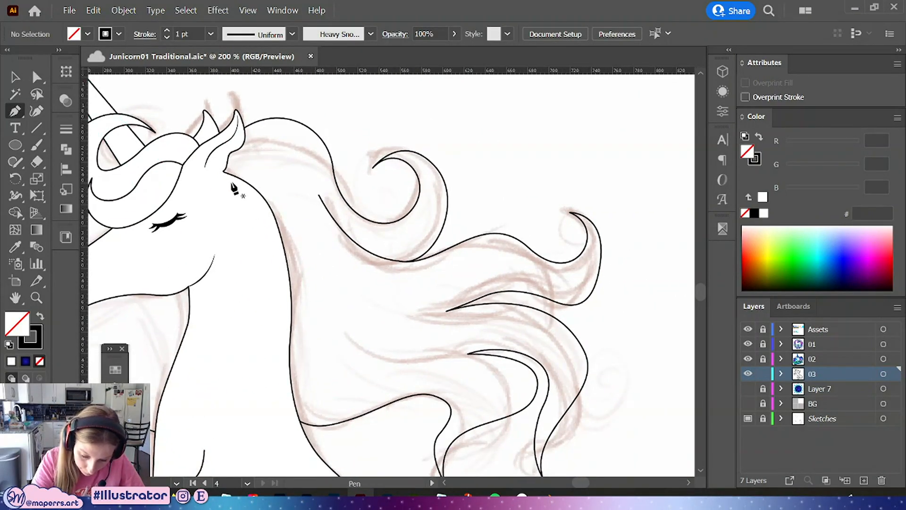
pyautogui.moveTo(230, 183); pyautogui.dragTo(240, 171)
pyautogui.moveTo(310, 158); pyautogui.dragTo(342, 177)
pyautogui.moveTo(430, 273); pyautogui.dragTo(377, 191)
pyautogui.moveTo(392, 229); pyautogui.dragTo(338, 247)
pyautogui.moveTo(313, 234); pyautogui.dragTo(276, 215)
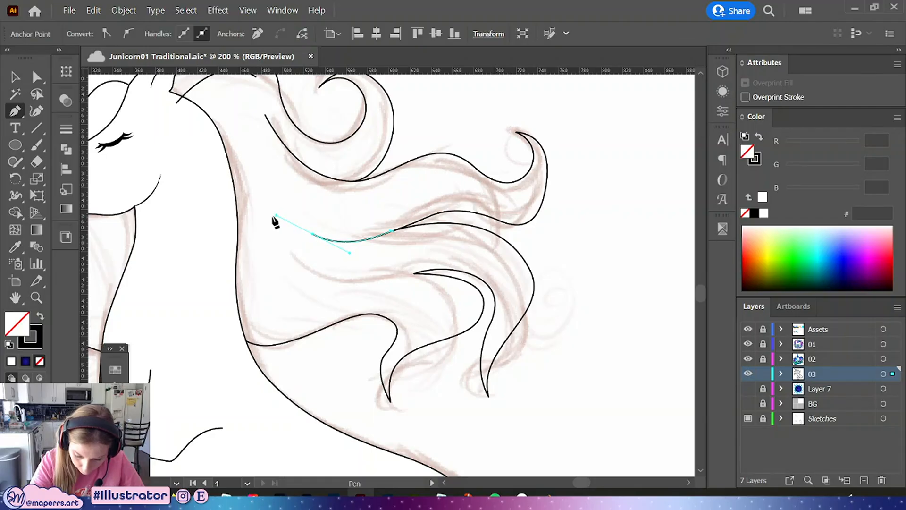
# Nudge the left end of the extended middle strand into place and deselect it
pyautogui.click(37, 79)
pyautogui.click(592, 151)
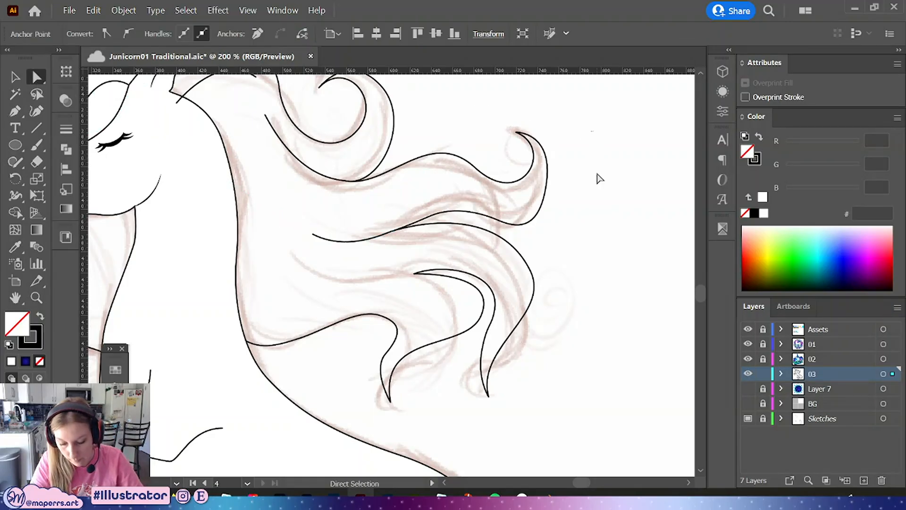
pyautogui.scroll(2, 548, 248)
pyautogui.moveTo(317, 292); pyautogui.dragTo(312, 281)
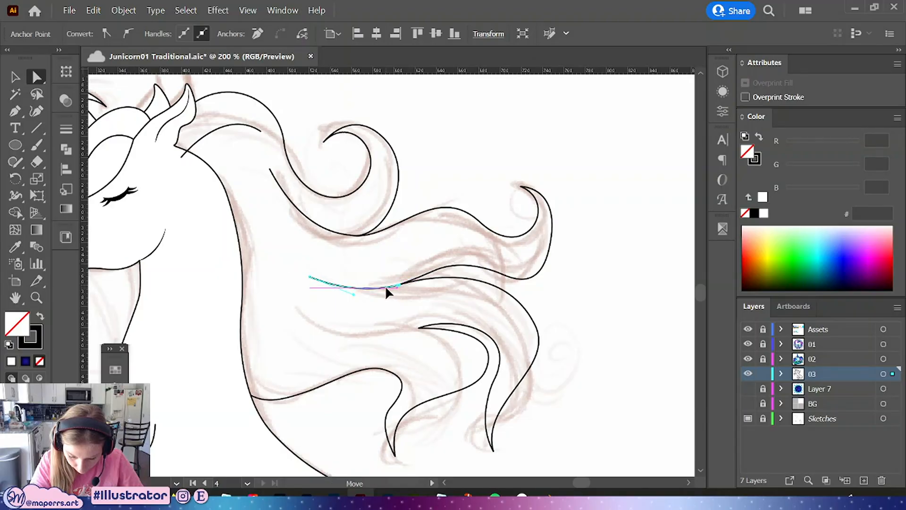
pyautogui.moveTo(385, 287); pyautogui.dragTo(384, 285)
pyautogui.click(401, 260)
pyautogui.moveTo(586, 292); pyautogui.dragTo(550, 257)
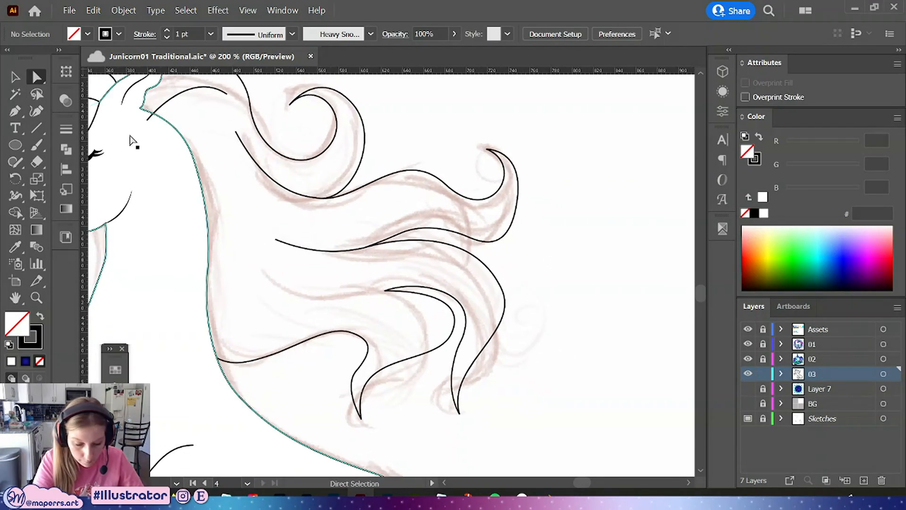
# Draw a new strand from behind the head curving toward the middle of the mane
pyautogui.click(15, 111)
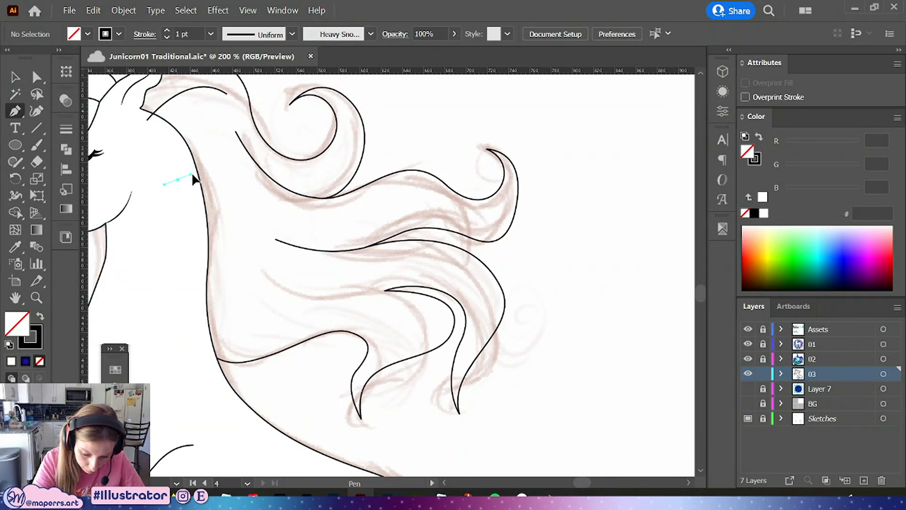
pyautogui.moveTo(236, 186); pyautogui.dragTo(254, 205)
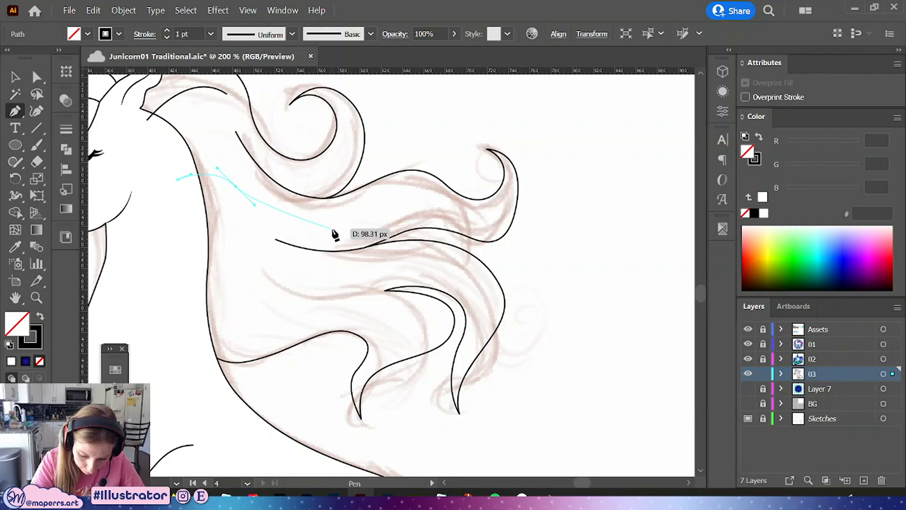
pyautogui.moveTo(332, 227); pyautogui.dragTo(386, 220)
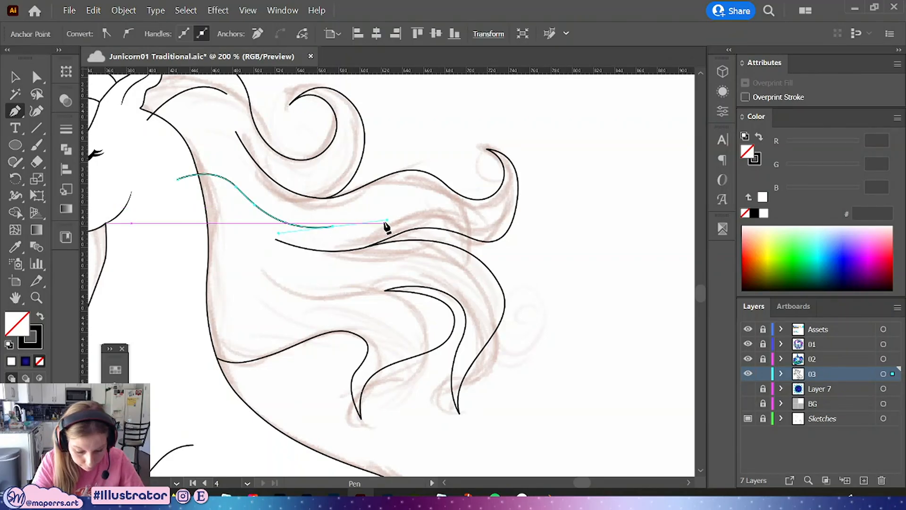
# Extend the lower strand leftward with the Pen tool and deselect it
pyautogui.click(386, 291)
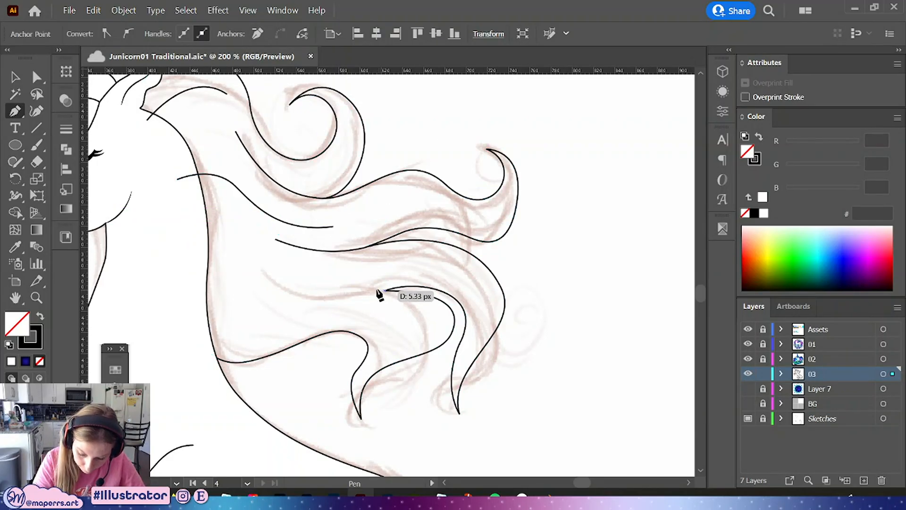
pyautogui.moveTo(324, 293)
pyautogui.mouseDown()
pyautogui.moveTo(275, 281)
pyautogui.moveTo(317, 293)
pyautogui.moveTo(315, 277)
pyautogui.mouseUp()
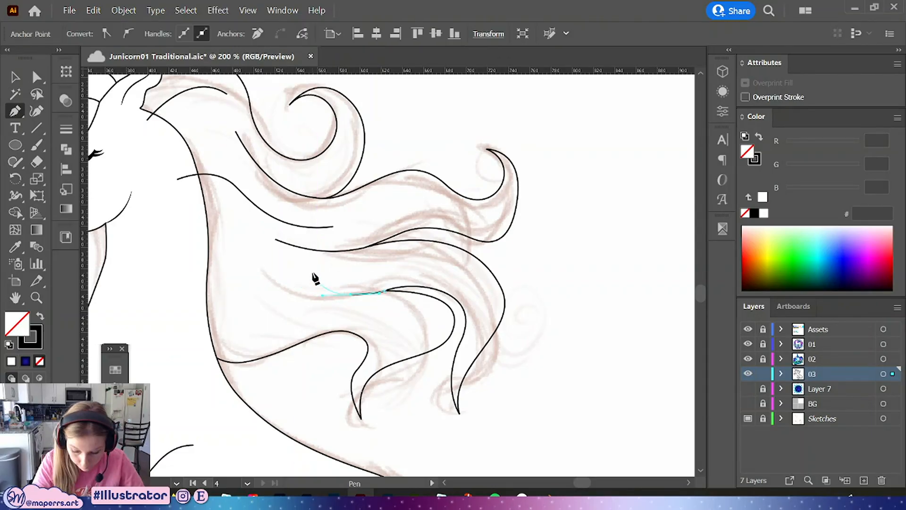
pyautogui.click(42, 82)
pyautogui.click(591, 251)
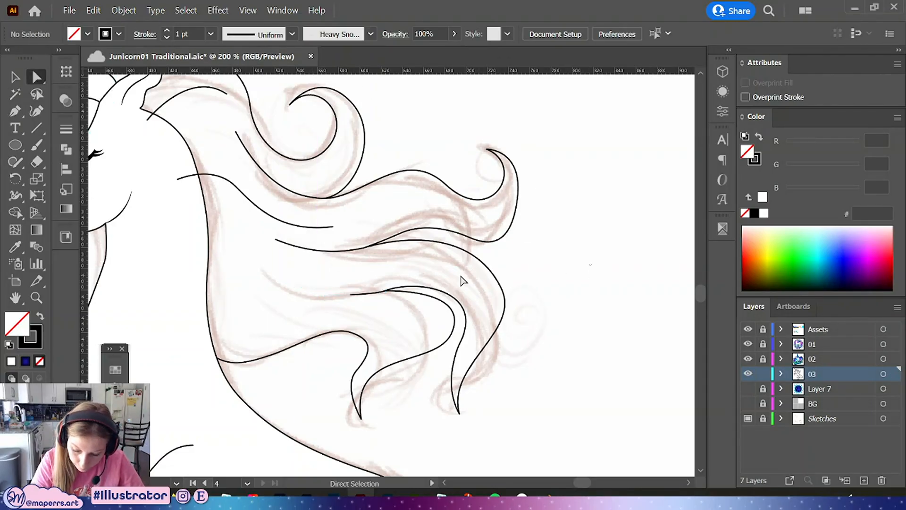
# Reshape the extended lower strand's curve and convert its joining anchor to smooth
pyautogui.moveTo(349, 294); pyautogui.dragTo(295, 318)
pyautogui.moveTo(253, 271); pyautogui.dragTo(230, 251)
pyautogui.moveTo(272, 297); pyautogui.dragTo(279, 318)
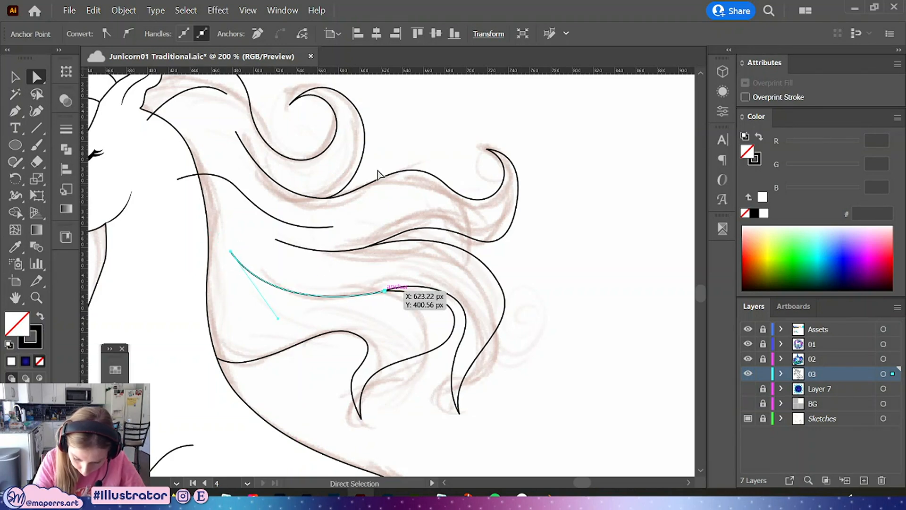
pyautogui.click(132, 33)
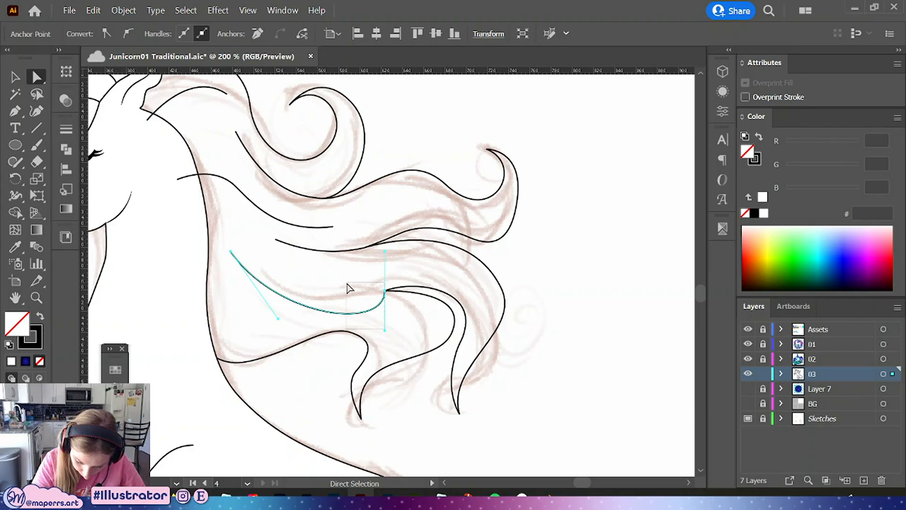
pyautogui.moveTo(347, 283); pyautogui.dragTo(347, 282)
pyautogui.click(372, 310)
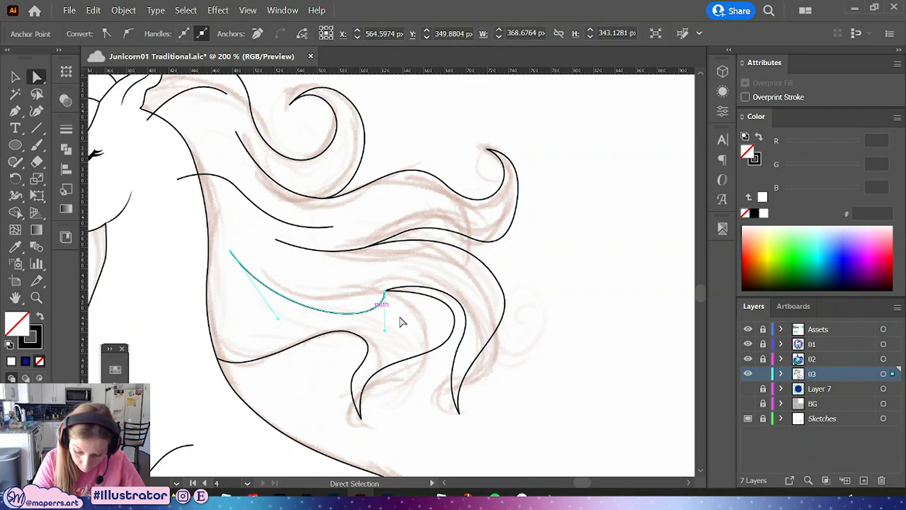
pyautogui.moveTo(385, 329); pyautogui.dragTo(354, 296)
pyautogui.click(404, 266)
# Draw a short strand inside the lowest mane curl with the Pen tool
pyautogui.moveTo(550, 318); pyautogui.dragTo(581, 342)
pyautogui.press('p')
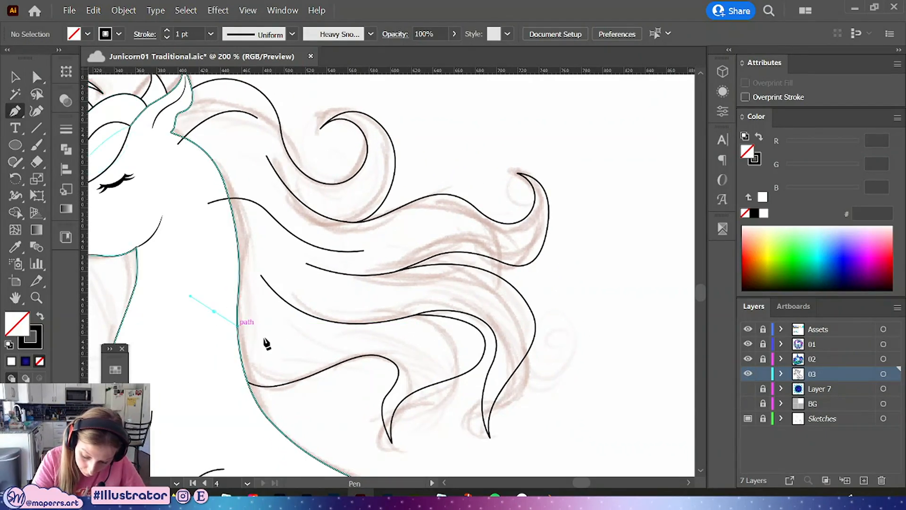
pyautogui.moveTo(316, 346); pyautogui.dragTo(453, 365)
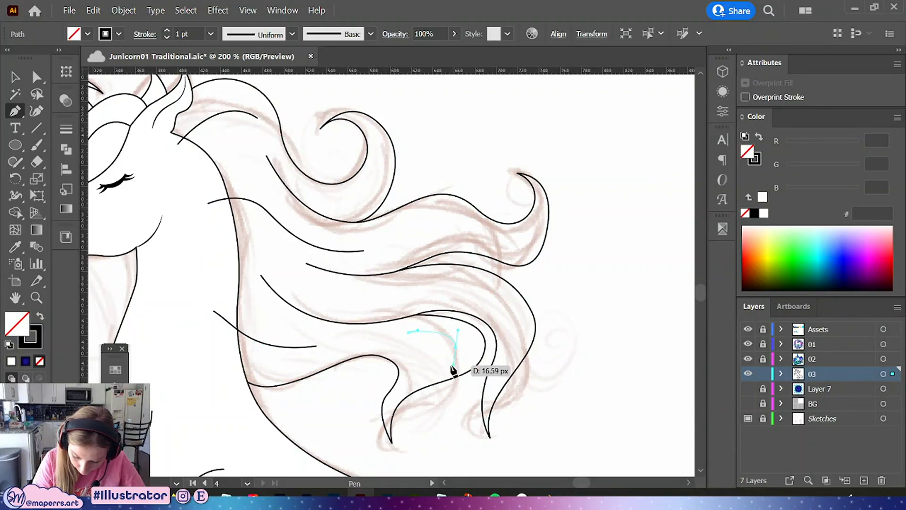
pyautogui.moveTo(403, 400); pyautogui.dragTo(389, 427)
pyautogui.press('a')
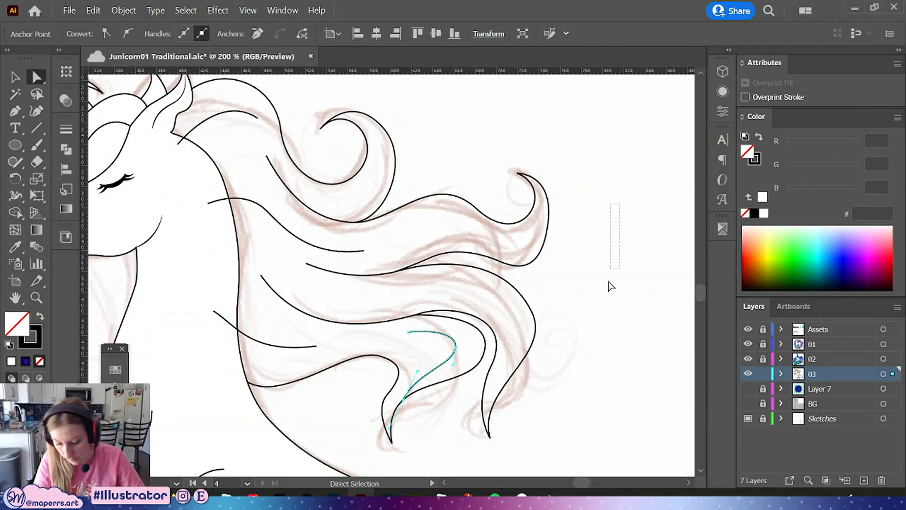
pyautogui.moveTo(609, 283); pyautogui.dragTo(609, 298)
# Draw a long strand from the mane's middle curving down toward the lower right, then adjust its handle
pyautogui.moveTo(583, 332); pyautogui.dragTo(545, 343)
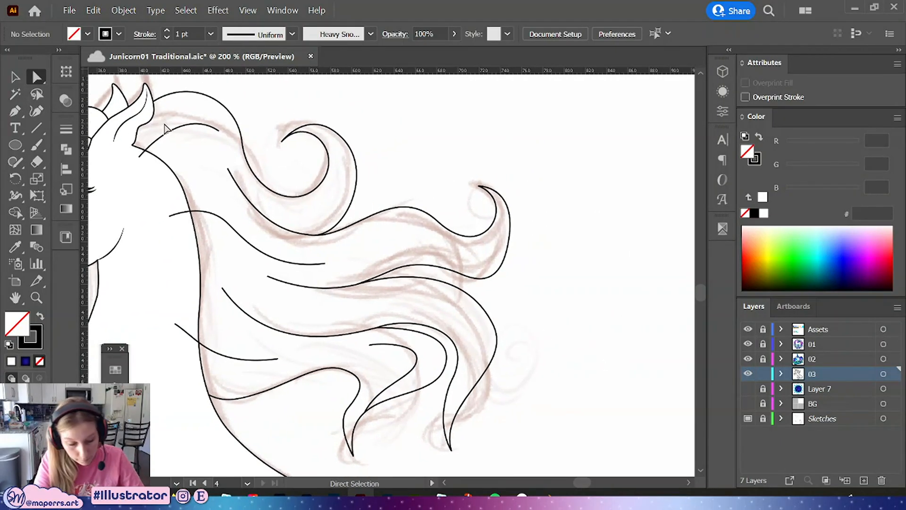
pyautogui.click(15, 112)
pyautogui.moveTo(347, 306); pyautogui.dragTo(360, 306)
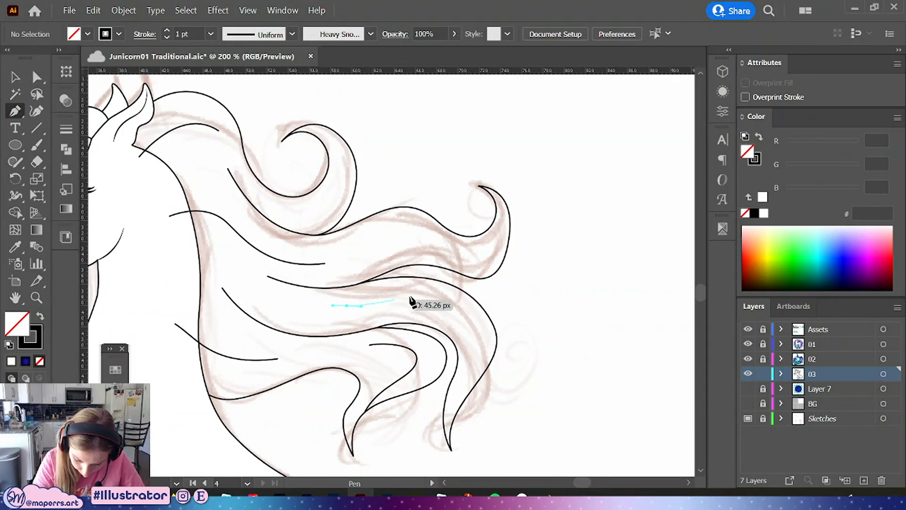
pyautogui.moveTo(493, 323); pyautogui.dragTo(507, 345)
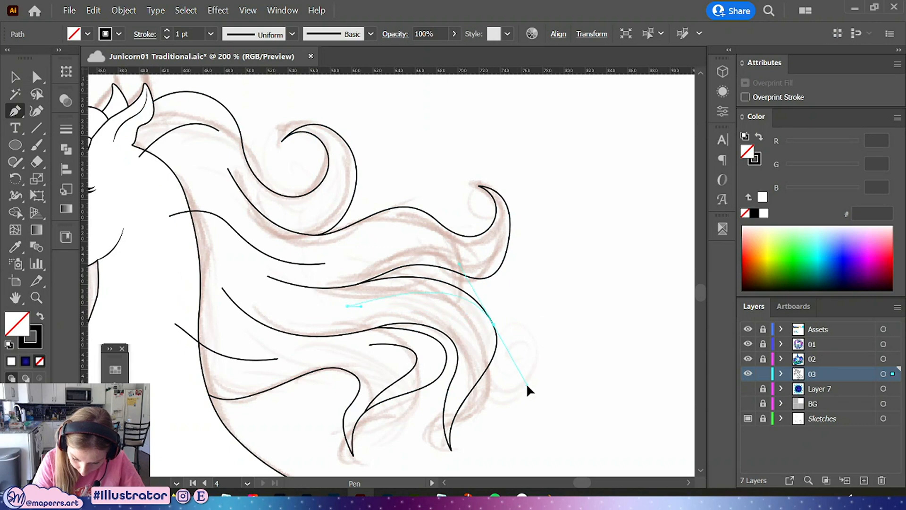
pyautogui.moveTo(528, 386); pyautogui.dragTo(526, 386)
pyautogui.press('a')
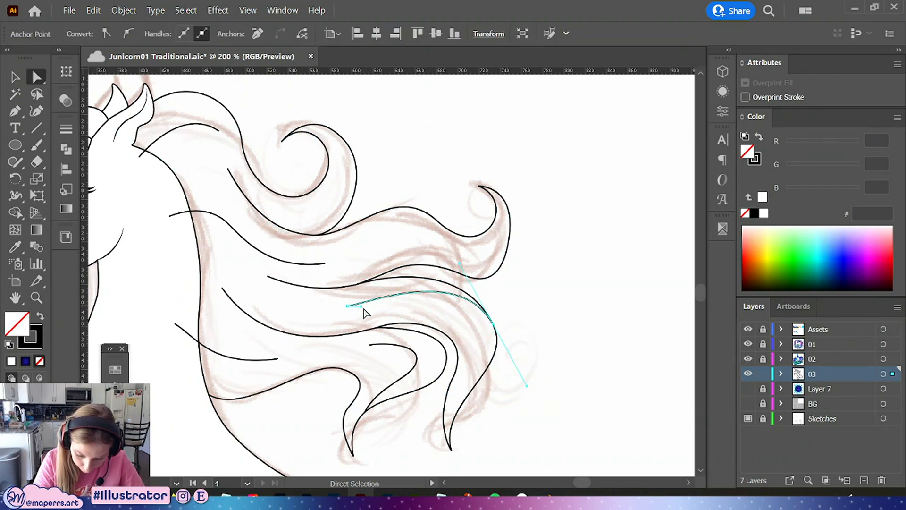
pyautogui.moveTo(460, 262); pyautogui.dragTo(463, 278)
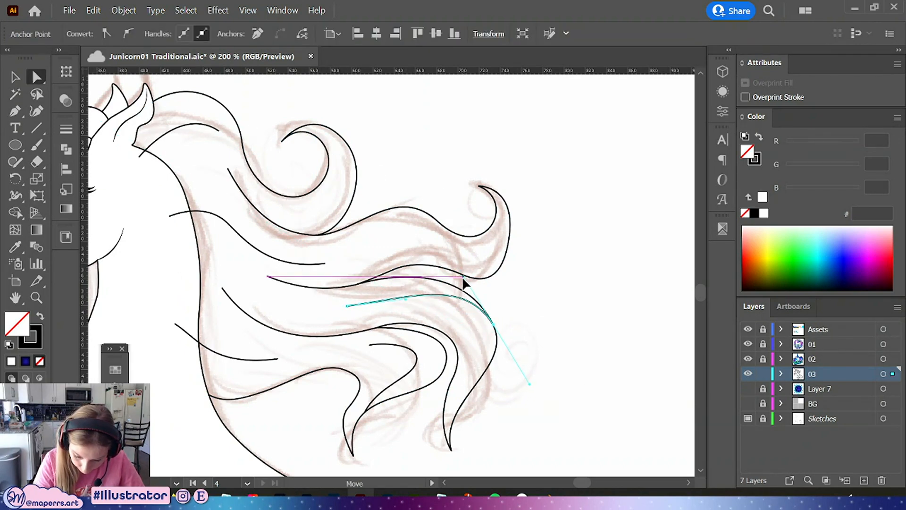
pyautogui.click(533, 316)
pyautogui.click(414, 296)
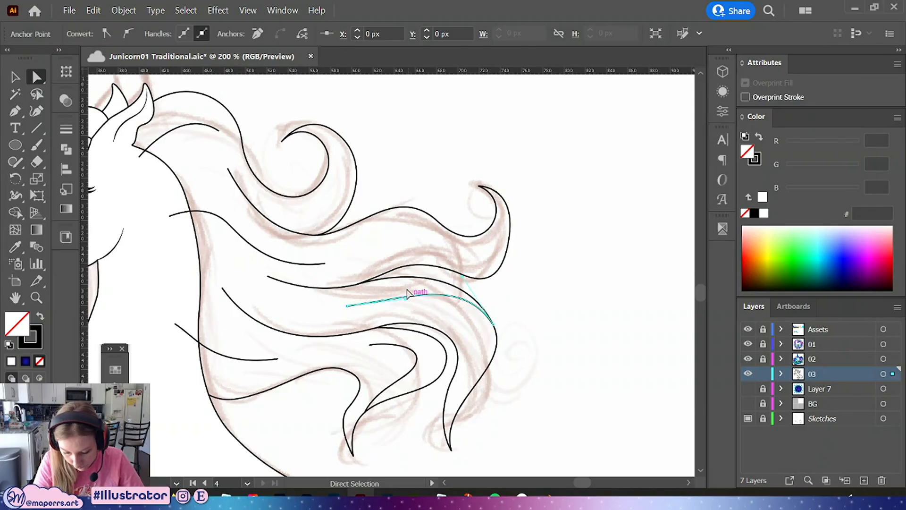
pyautogui.click(527, 343)
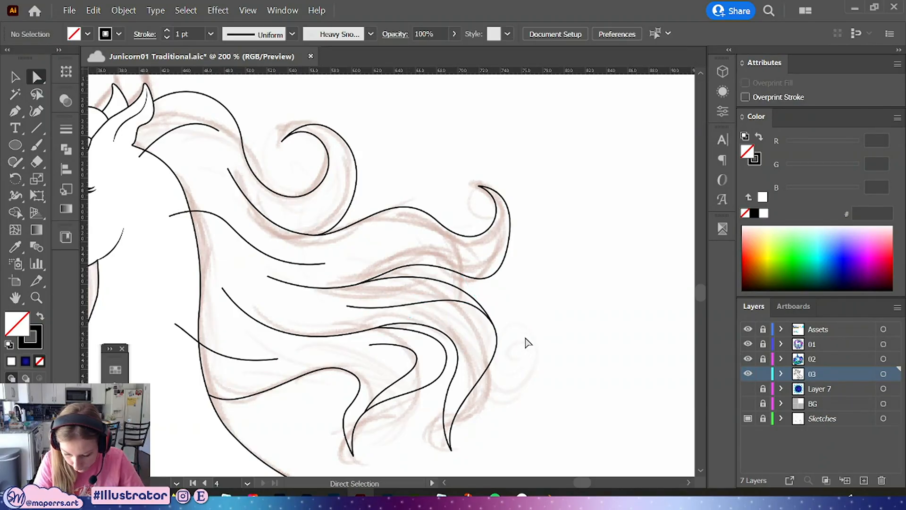
# Draw a new strand across the upper mane from its middle toward the right curl with the Pen tool and reshape its curve
pyautogui.scroll(2, 497, 279)
pyautogui.click(15, 111)
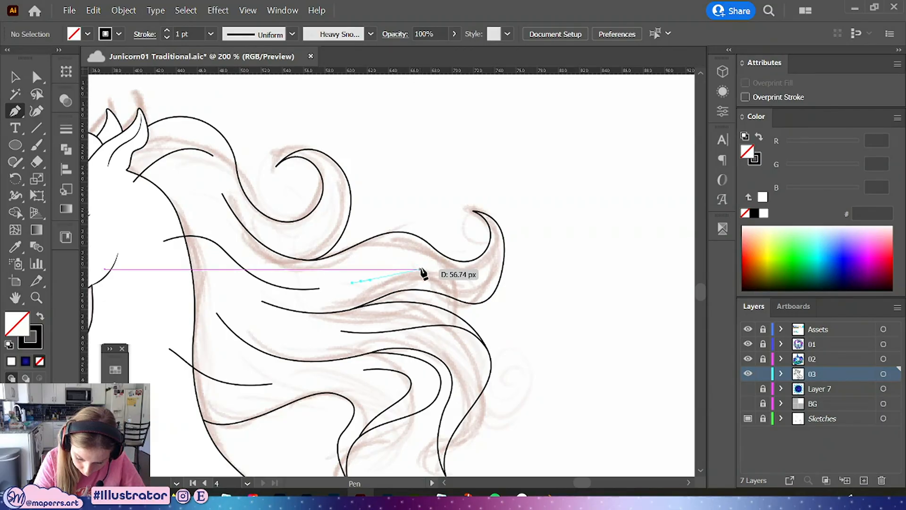
pyautogui.moveTo(421, 268); pyautogui.dragTo(438, 271)
pyautogui.moveTo(501, 279); pyautogui.dragTo(527, 250)
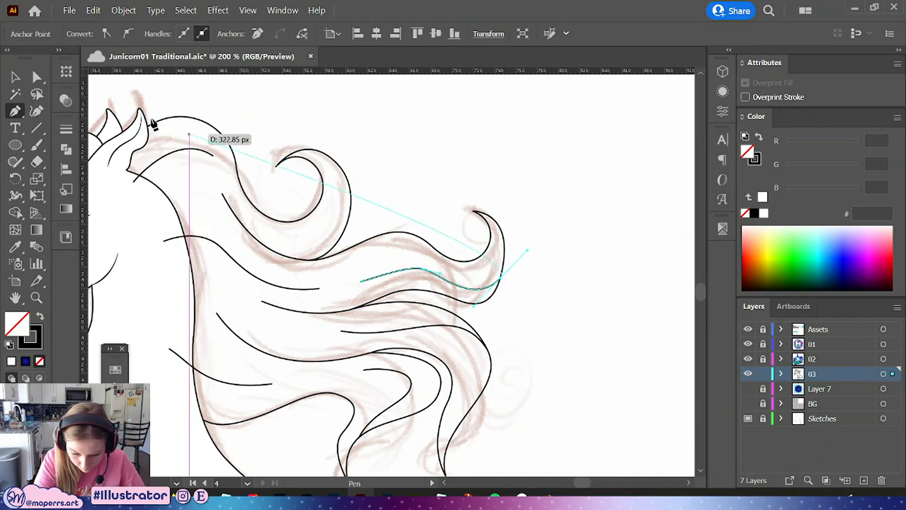
pyautogui.click(37, 77)
pyautogui.moveTo(440, 273); pyautogui.dragTo(504, 247)
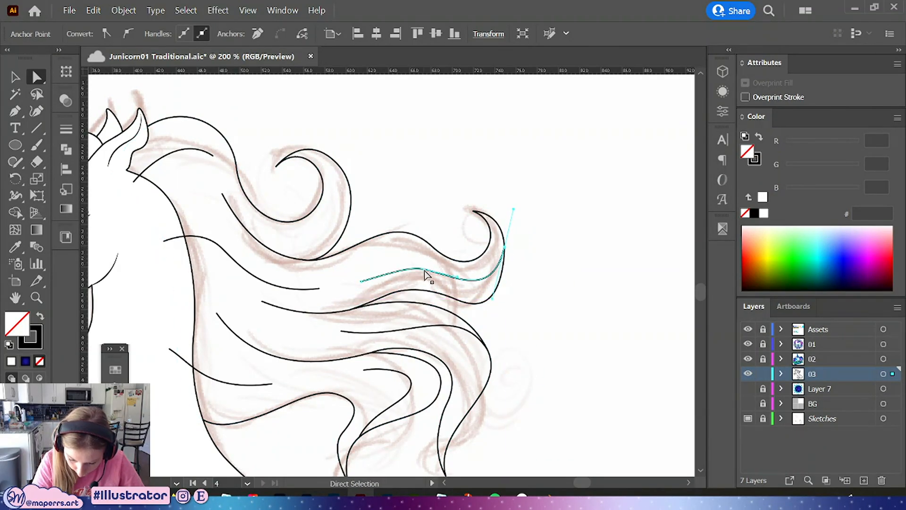
pyautogui.moveTo(358, 283)
pyautogui.mouseDown()
pyautogui.moveTo(360, 270)
pyautogui.moveTo(379, 265)
pyautogui.mouseUp()
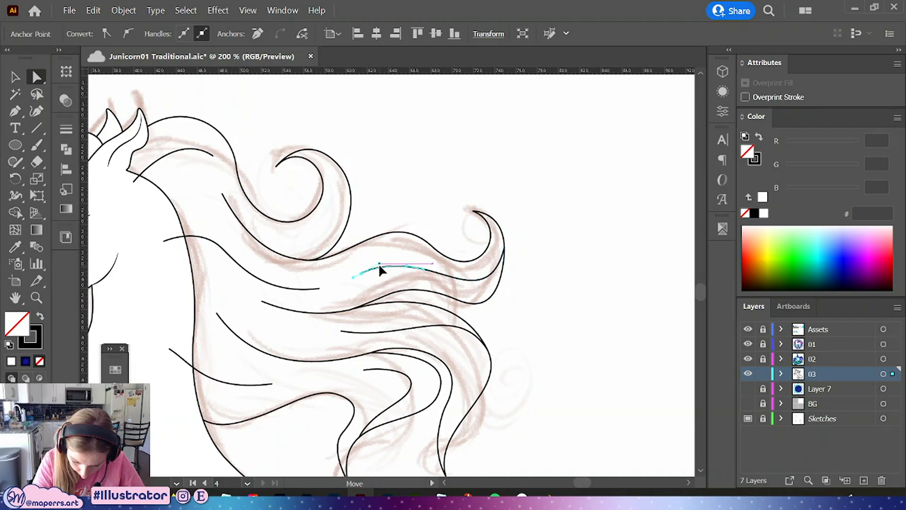
pyautogui.click(424, 268)
pyautogui.click(534, 200)
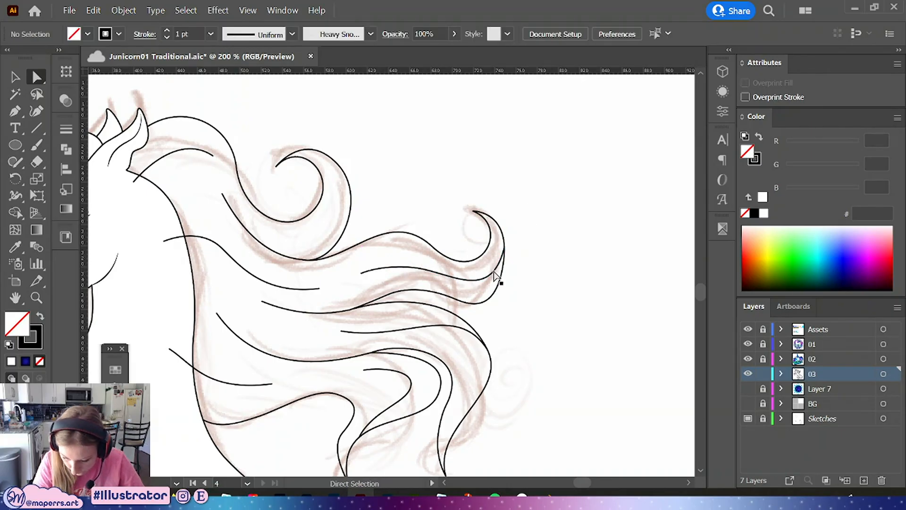
# Adjust the handle at the new strand's right end and zoom out to 100%
pyautogui.click(504, 248)
pyautogui.moveTo(504, 247); pyautogui.dragTo(542, 267)
pyautogui.click(530, 259)
pyautogui.press('space')
pyautogui.hotkey('ctrl', '1')
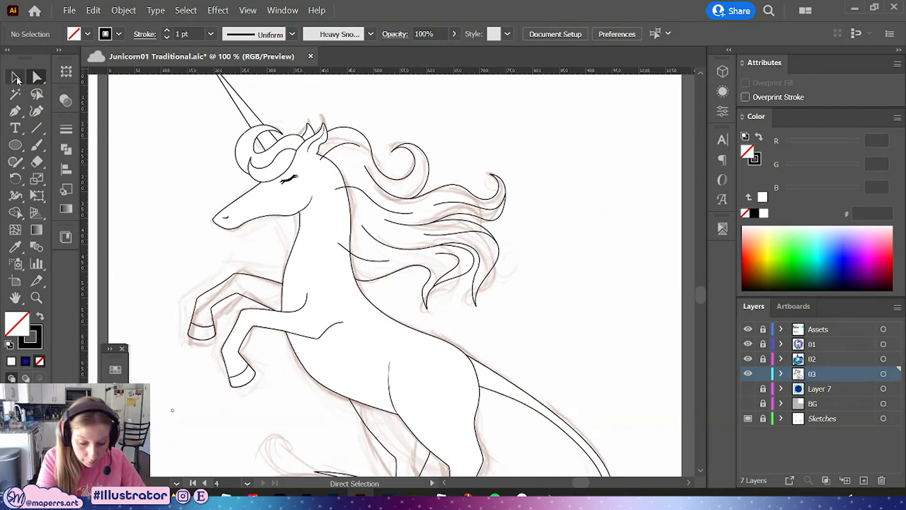
# Select all the mane paths and group them together
pyautogui.click(15, 78)
pyautogui.click(490, 253)
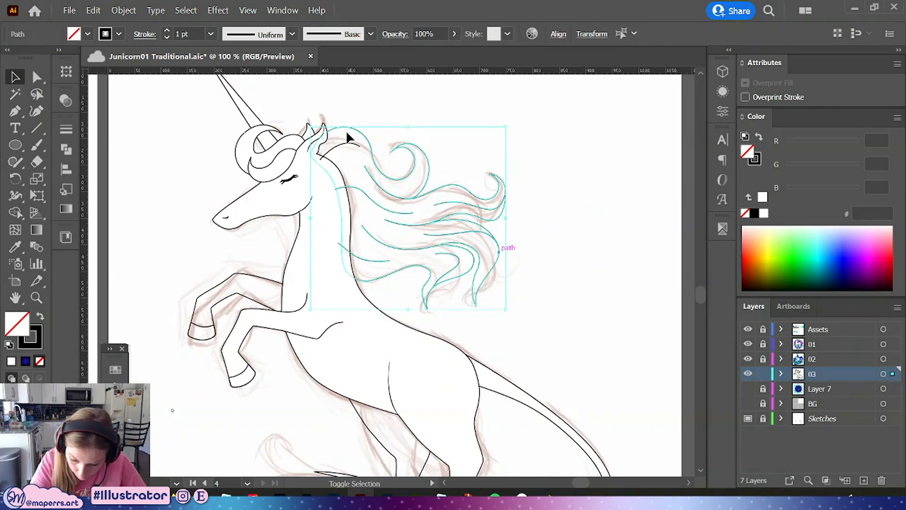
pyautogui.hotkey('ctrl', 'g')
pyautogui.rightClick(509, 176)
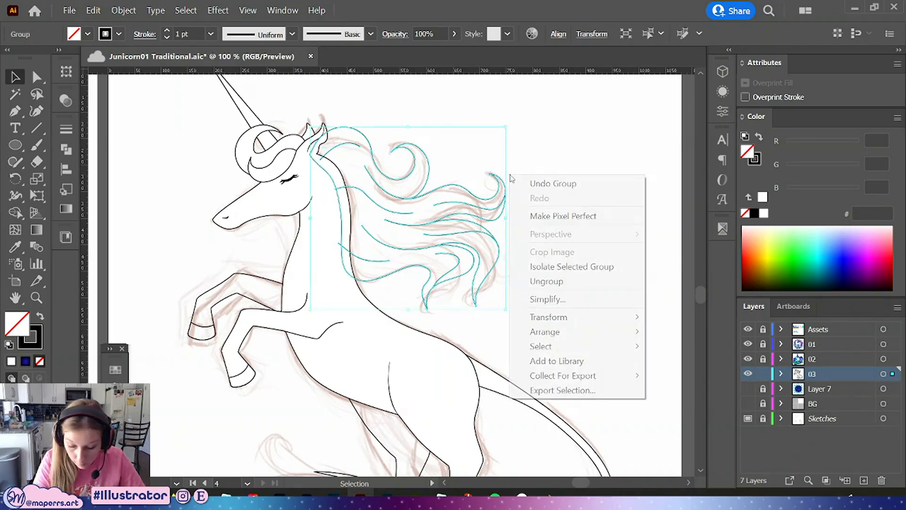
pyautogui.moveTo(545, 331)
pyautogui.click(704, 376)
pyautogui.click(603, 226)
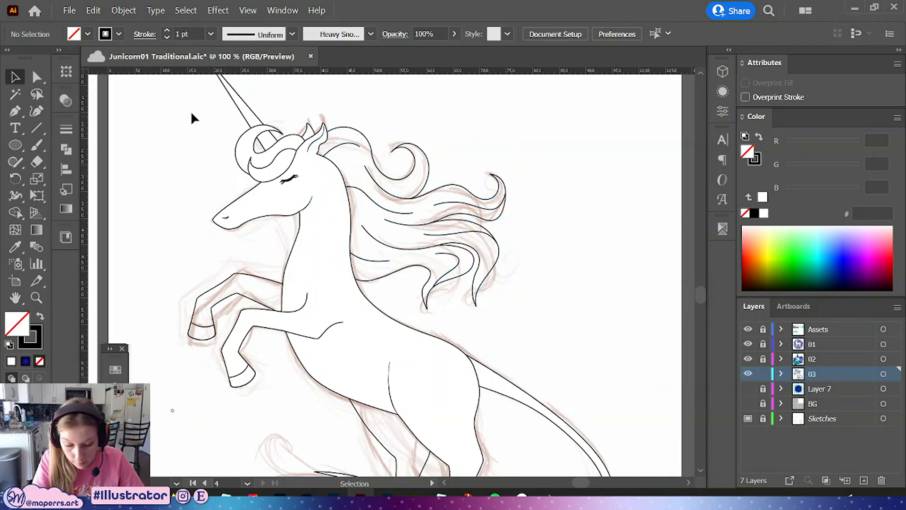
# Fill the mane's outer outline path with white
pyautogui.click(36, 77)
pyautogui.click(367, 139)
pyautogui.click(764, 214)
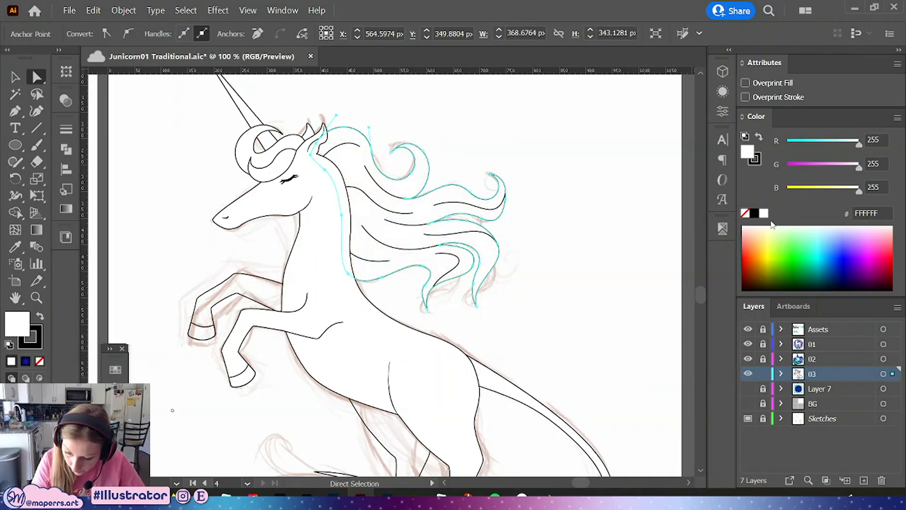
pyautogui.click(565, 176)
pyautogui.hotkey('ctrl', '=')
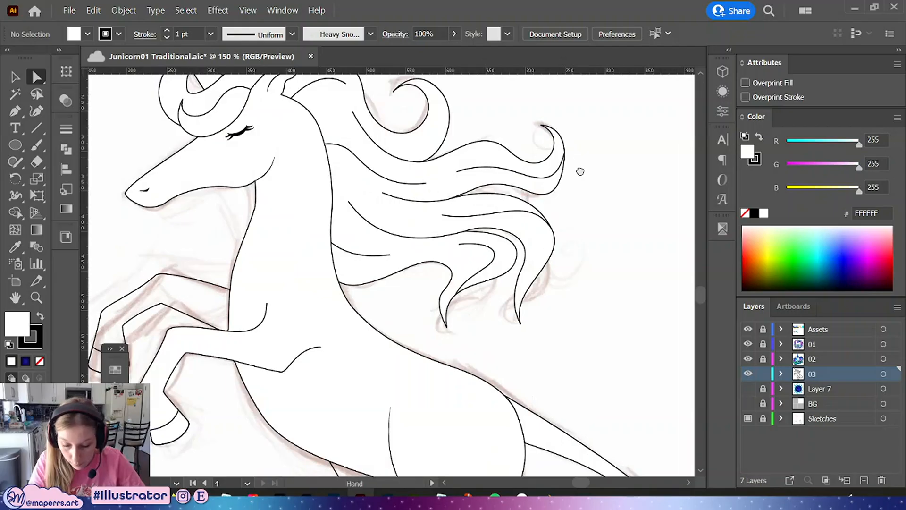
# Enter the mane group, select only the inner strands, apply a tapered width profile, and exit the group
pyautogui.moveTo(579, 171); pyautogui.dragTo(528, 225)
pyautogui.click(40, 95)
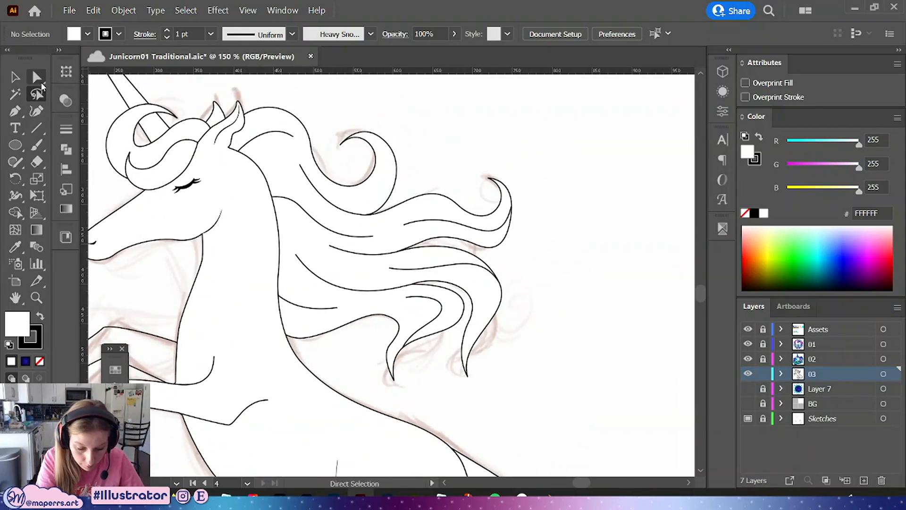
pyautogui.click(14, 77)
pyautogui.click(316, 165)
pyautogui.doubleClick(315, 163)
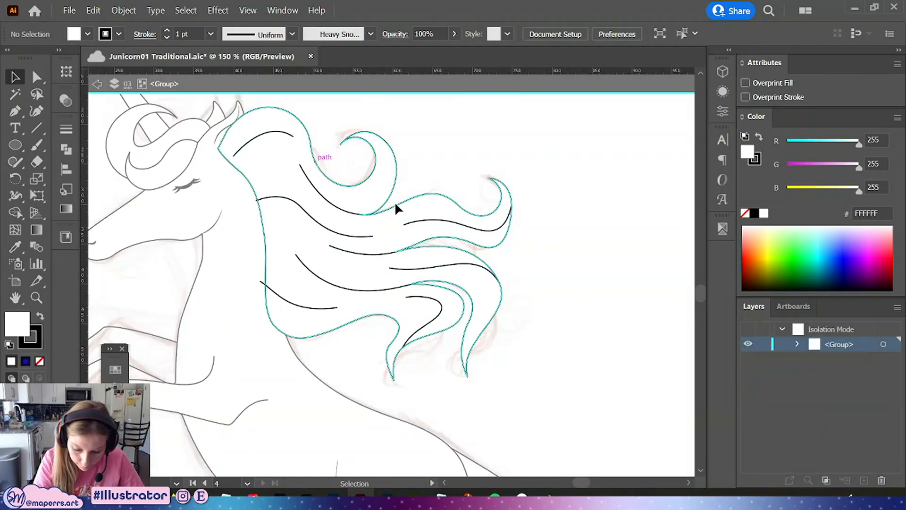
pyautogui.scroll(2, 511, 193)
pyautogui.moveTo(566, 137); pyautogui.dragTo(263, 388)
pyautogui.keyDown('shift'); pyautogui.click(282, 202); pyautogui.keyUp('shift')
pyautogui.click(294, 33)
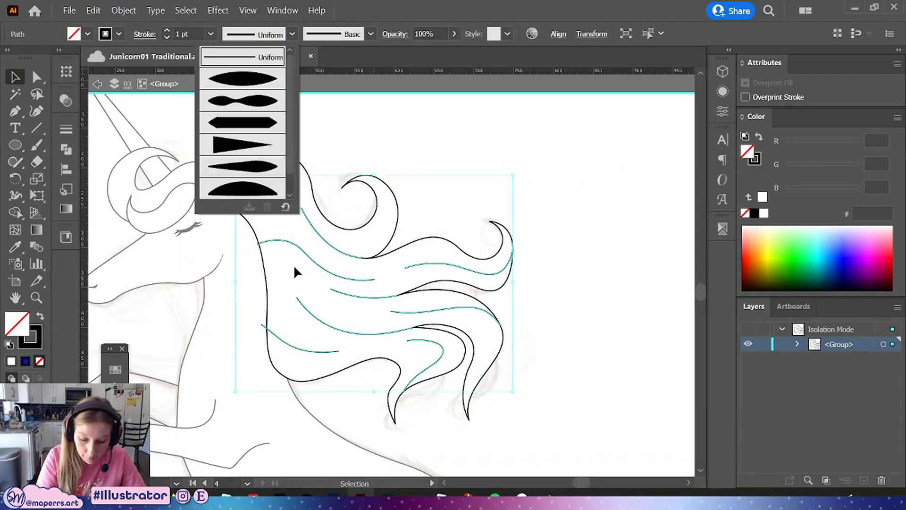
pyautogui.click(258, 165)
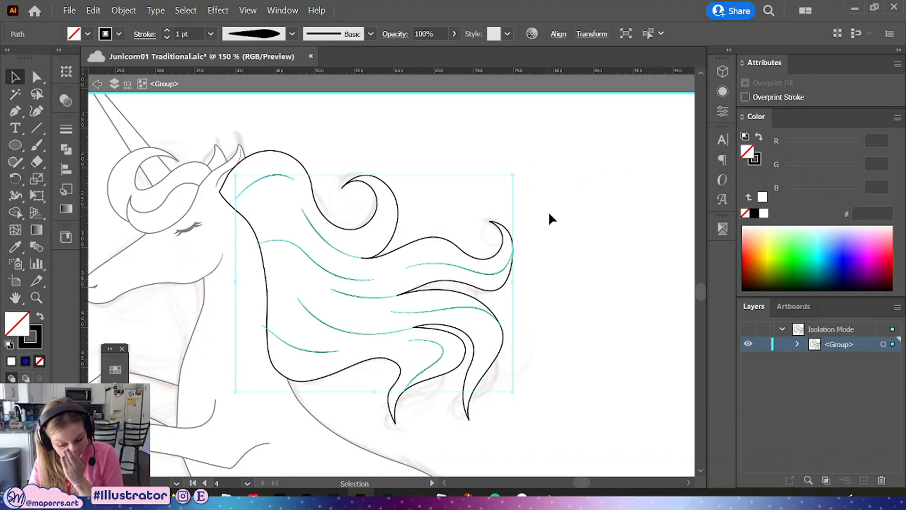
pyautogui.click(562, 239)
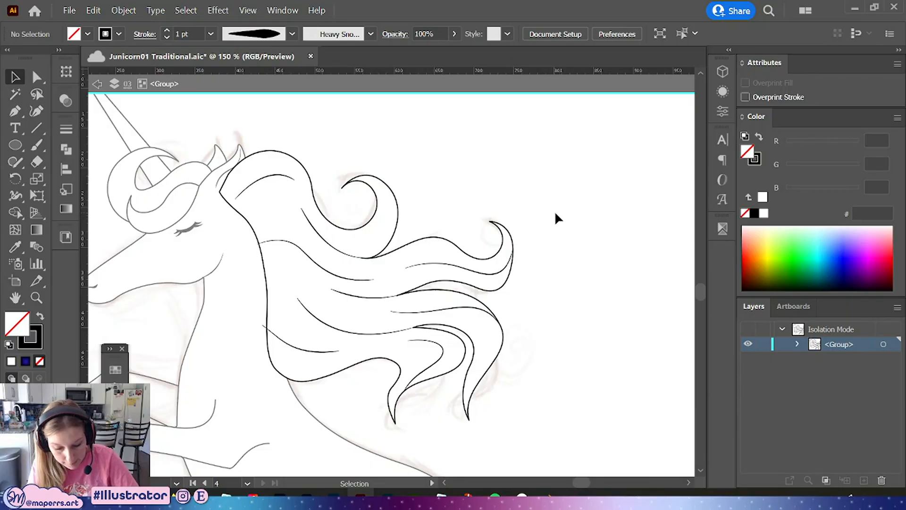
pyautogui.doubleClick(557, 222)
# Zoom out and browse the other artboards of the document
pyautogui.hotkey('ctrl', '-')
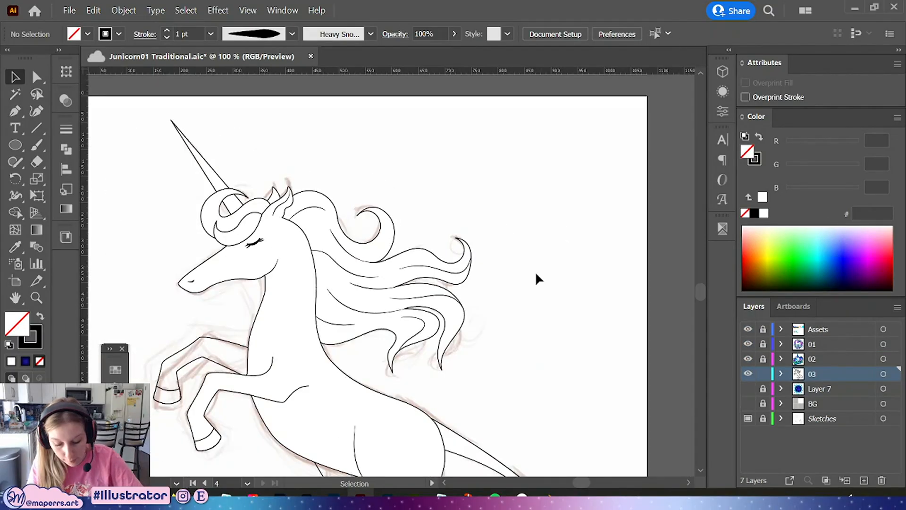
pyautogui.moveTo(522, 300); pyautogui.dragTo(557, 253)
pyautogui.hotkey('ctrl', '-')
pyautogui.moveTo(494, 298); pyautogui.dragTo(636, 217)
pyautogui.moveTo(317, 269); pyautogui.dragTo(459, 303)
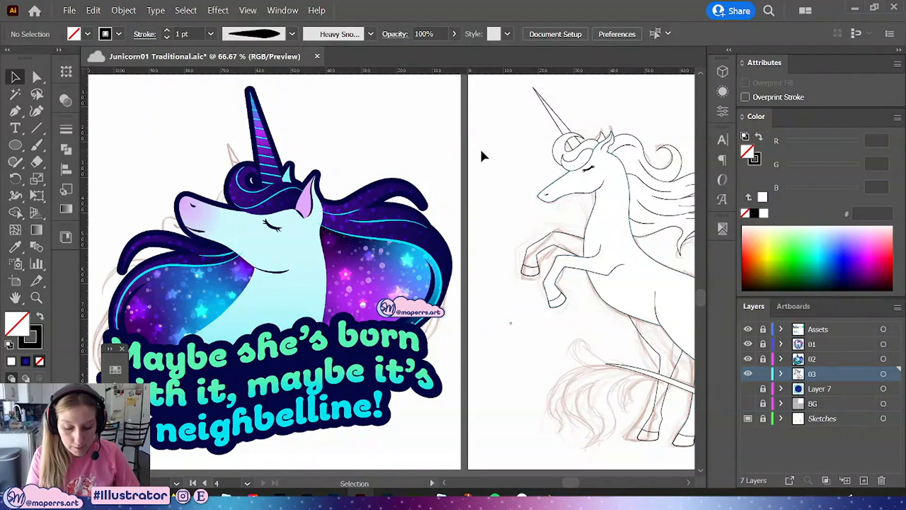
pyautogui.moveTo(510, 182); pyautogui.dragTo(418, 362)
pyautogui.moveTo(367, 196); pyautogui.dragTo(440, 406)
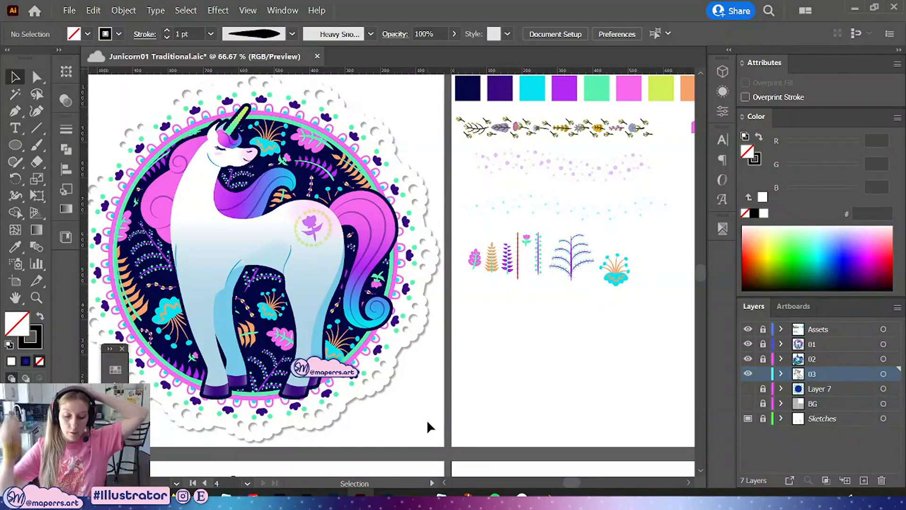
pyautogui.moveTo(497, 362)
pyautogui.mouseDown()
pyautogui.moveTo(457, 269)
pyautogui.moveTo(344, 145)
pyautogui.mouseUp()
pyautogui.moveTo(509, 352); pyautogui.dragTo(406, 181)
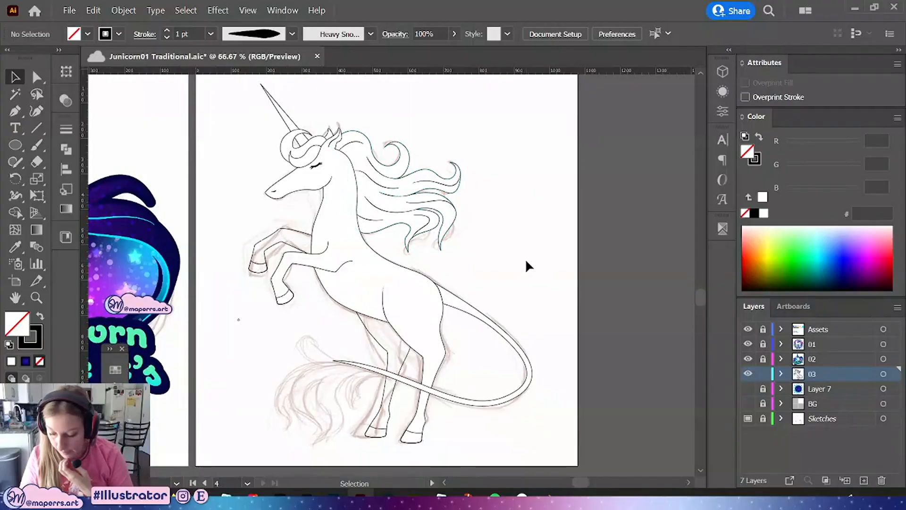
# Show Layer 7 and fill the front hoof shapes with white
pyautogui.click(747, 388)
pyautogui.moveTo(572, 186); pyautogui.dragTo(584, 207)
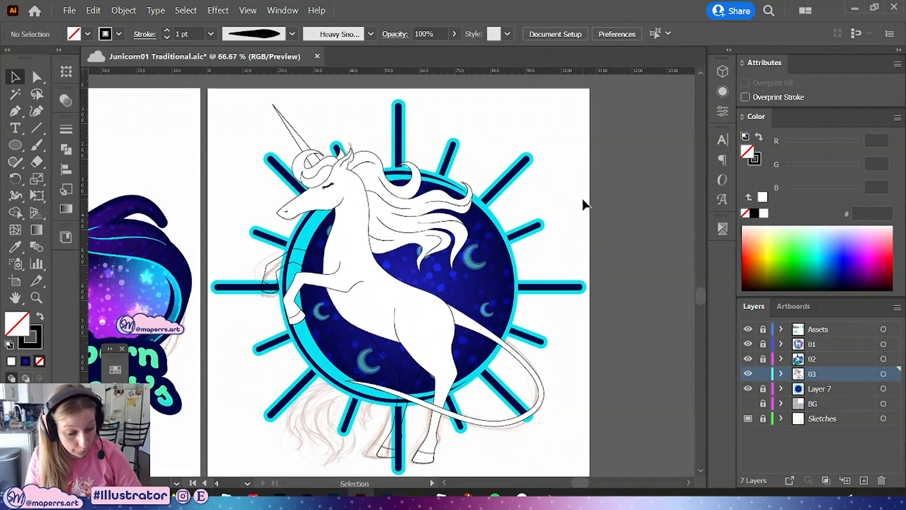
pyautogui.click(272, 264)
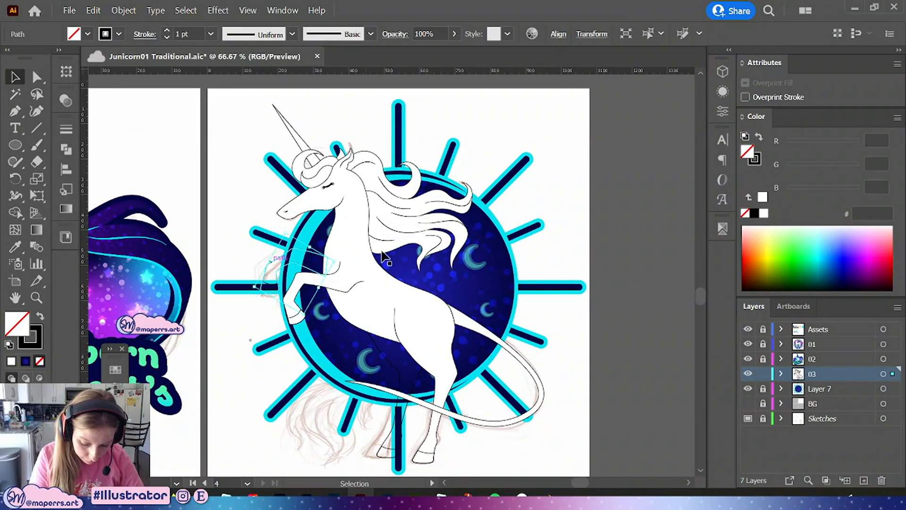
pyautogui.click(763, 213)
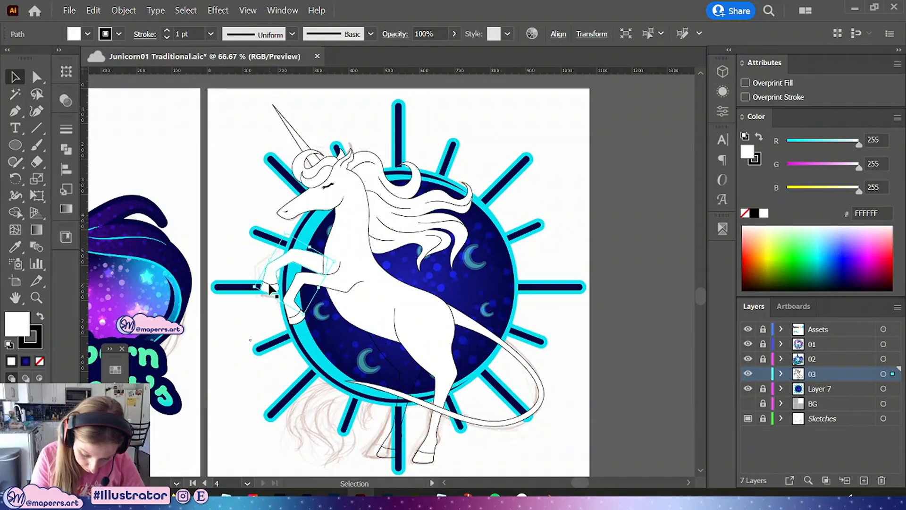
pyautogui.click(270, 284)
pyautogui.click(764, 216)
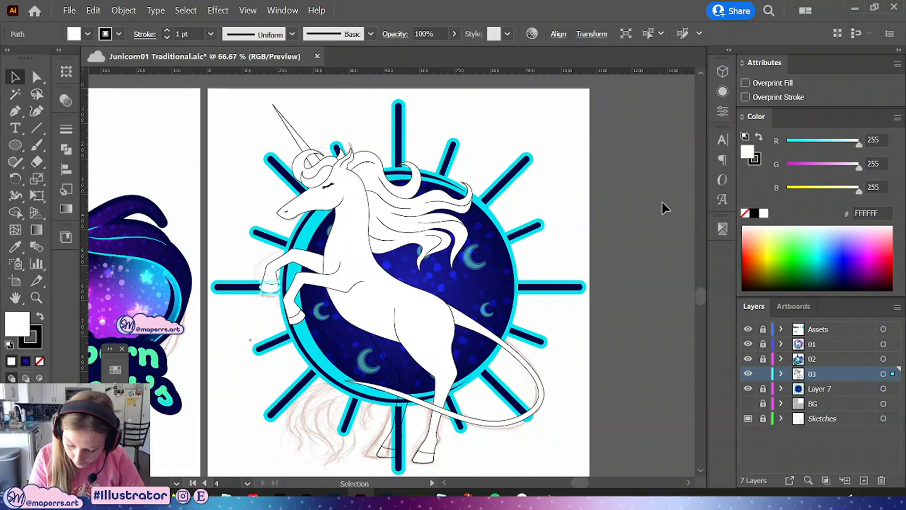
pyautogui.click(296, 318)
pyautogui.click(764, 213)
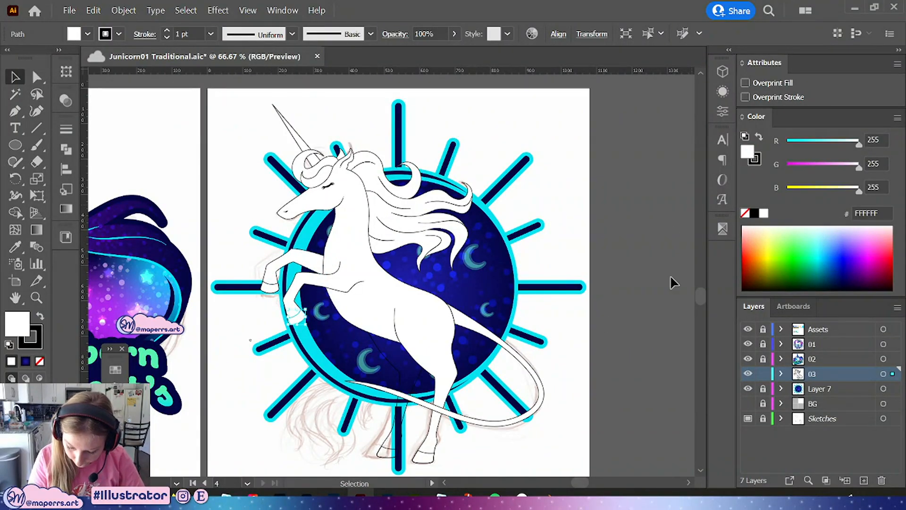
# Fill the back hoof shapes with white and hide Layer 7 again
pyautogui.click(422, 452)
pyautogui.keyDown('shift'); pyautogui.click(390, 459); pyautogui.keyUp('shift')
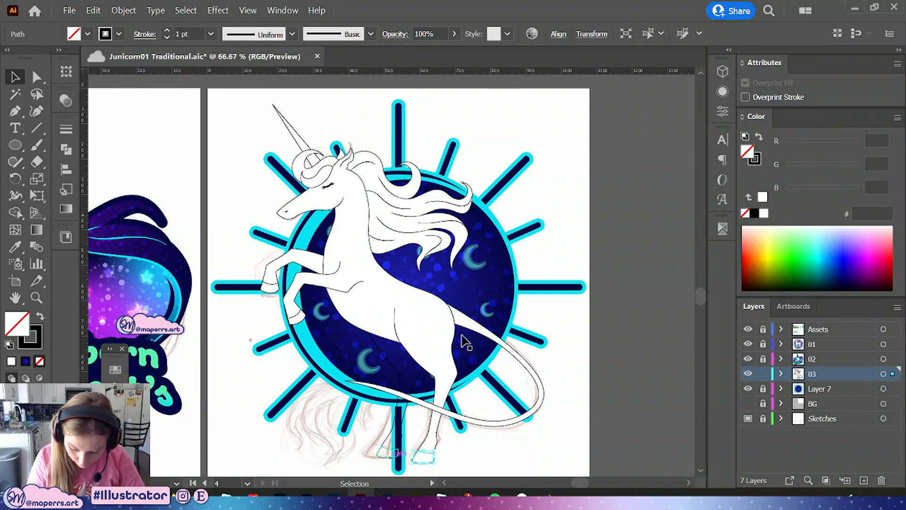
pyautogui.click(380, 448)
pyautogui.click(763, 215)
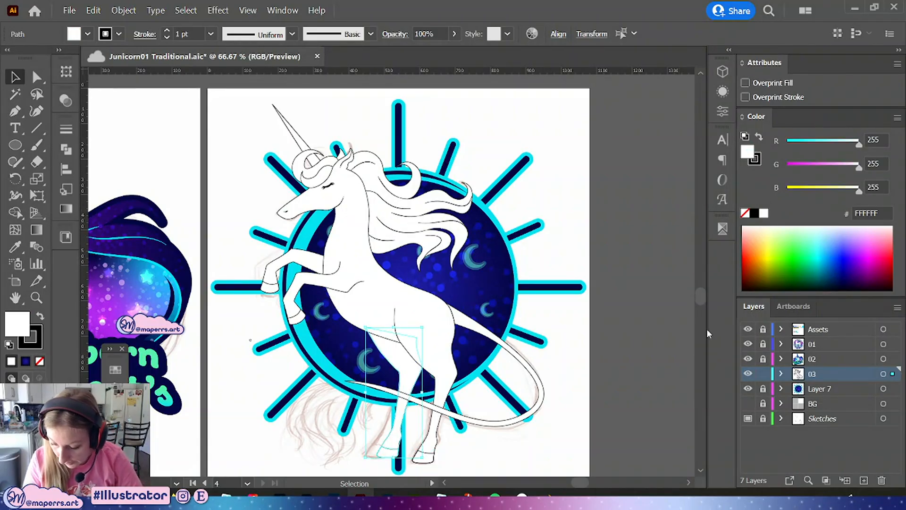
pyautogui.click(627, 293)
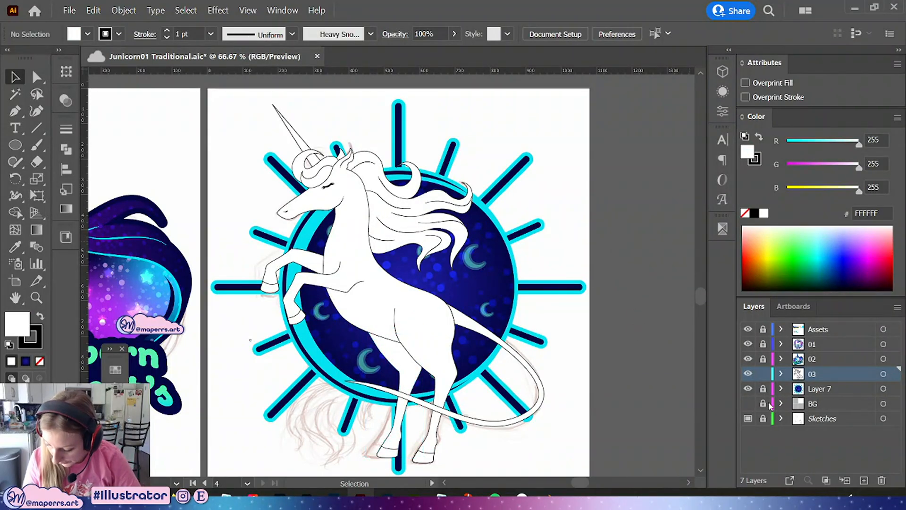
pyautogui.click(748, 388)
# Zoom in on the tail and draw a curved strand from under the tail curling down to the left with the Pen tool
pyautogui.scroll(1, 588, 320)
pyautogui.click(589, 320)
pyautogui.scroll(1, 560, 302)
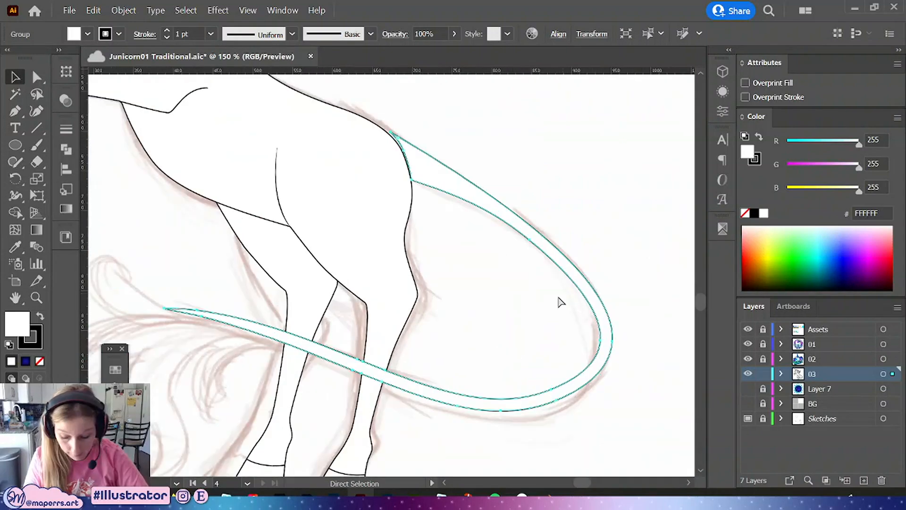
pyautogui.hotkey('ctrl', '=')
pyautogui.moveTo(396, 381); pyautogui.dragTo(631, 251)
pyautogui.moveTo(424, 267); pyautogui.dragTo(433, 269)
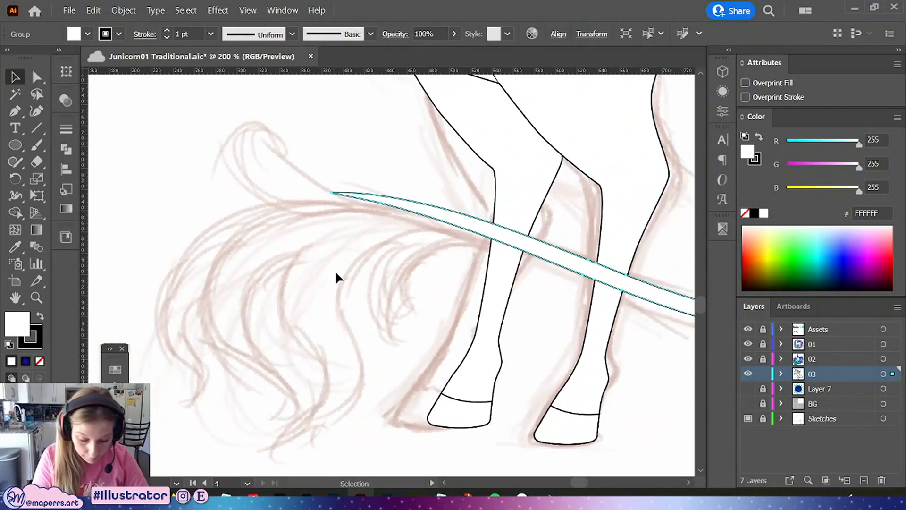
pyautogui.click(337, 278)
pyautogui.click(15, 112)
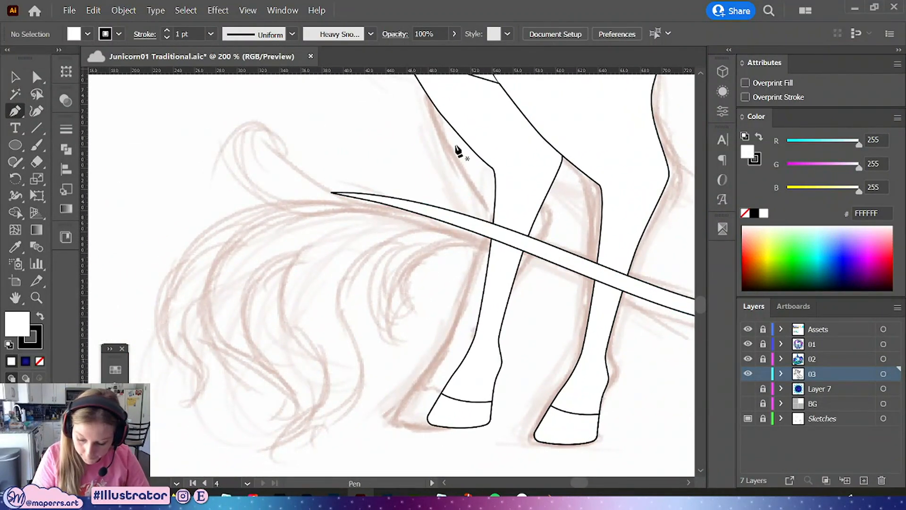
pyautogui.click(502, 242)
pyautogui.moveTo(414, 268); pyautogui.dragTo(394, 311)
pyautogui.click(414, 337)
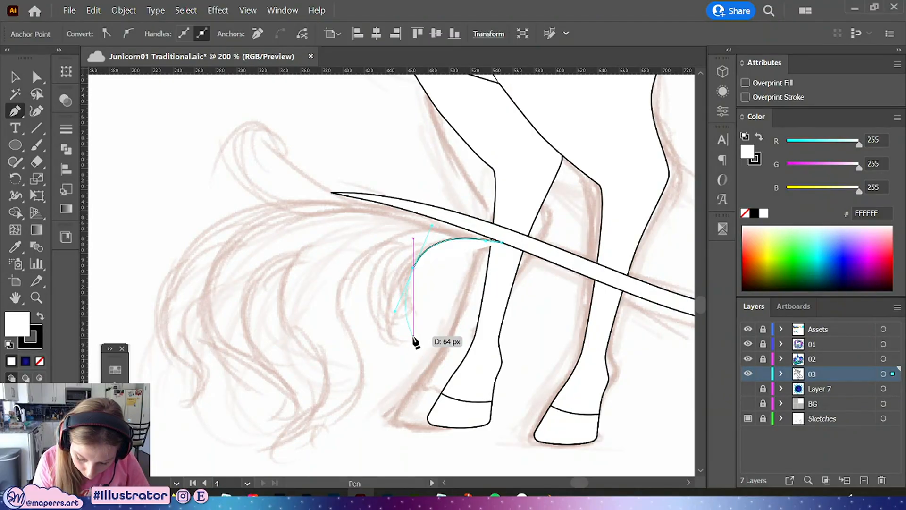
pyautogui.click(414, 337)
# Remove the tail strand's fill and adjust its handles to refine the curl
pyautogui.click(39, 361)
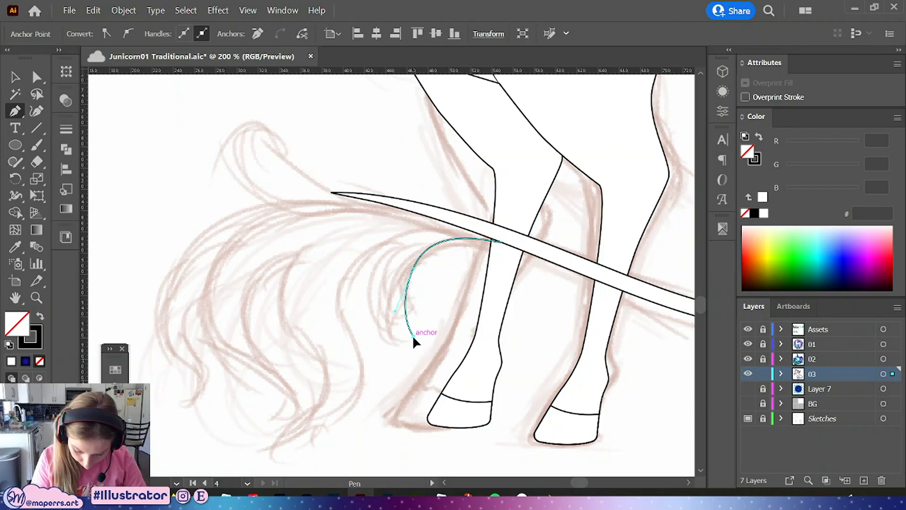
pyautogui.moveTo(390, 290); pyautogui.dragTo(391, 311)
pyautogui.click(37, 77)
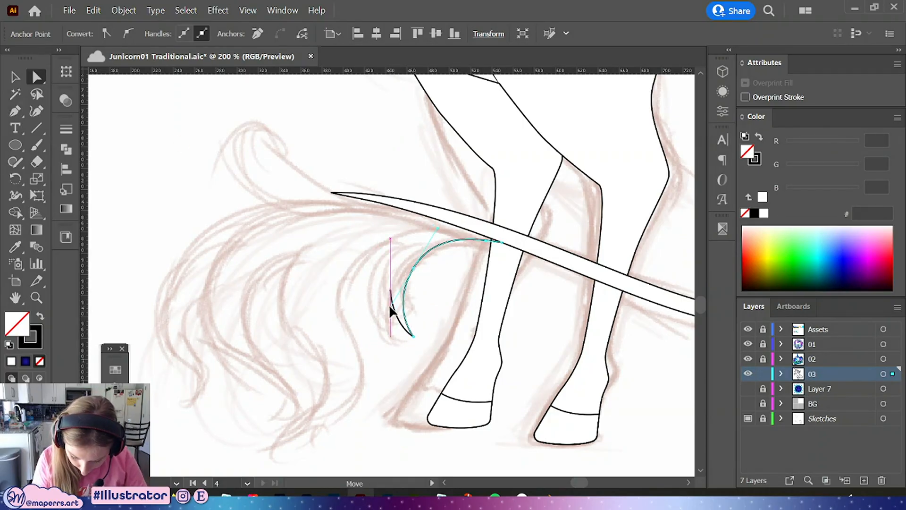
pyautogui.moveTo(437, 241); pyautogui.dragTo(389, 323)
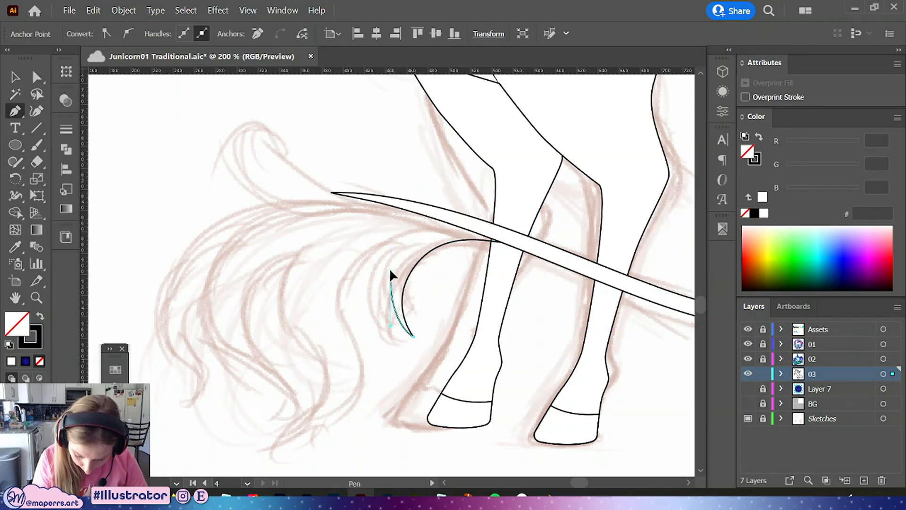
# Extend the tail path with the Pen tool into a pointed crescent and a long wavy strand tapering to the lower left
pyautogui.moveTo(391, 262); pyautogui.dragTo(413, 248)
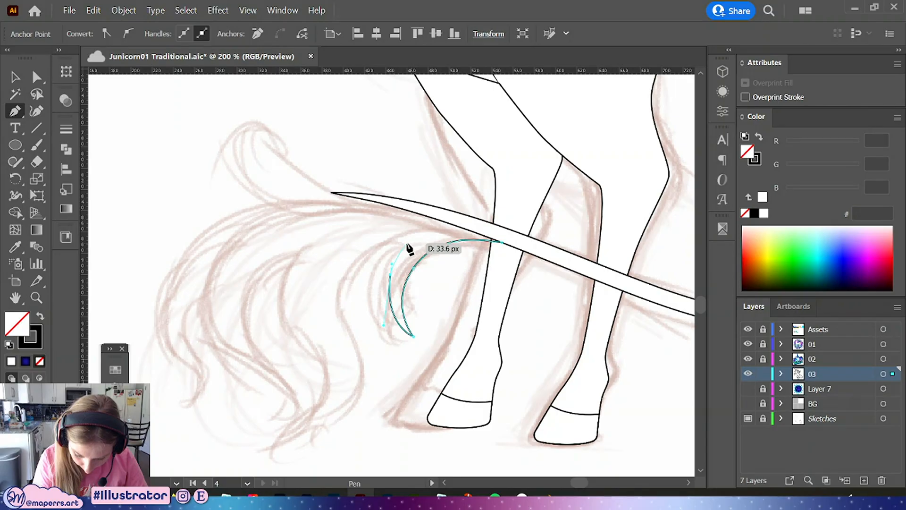
pyautogui.moveTo(353, 265); pyautogui.dragTo(340, 290)
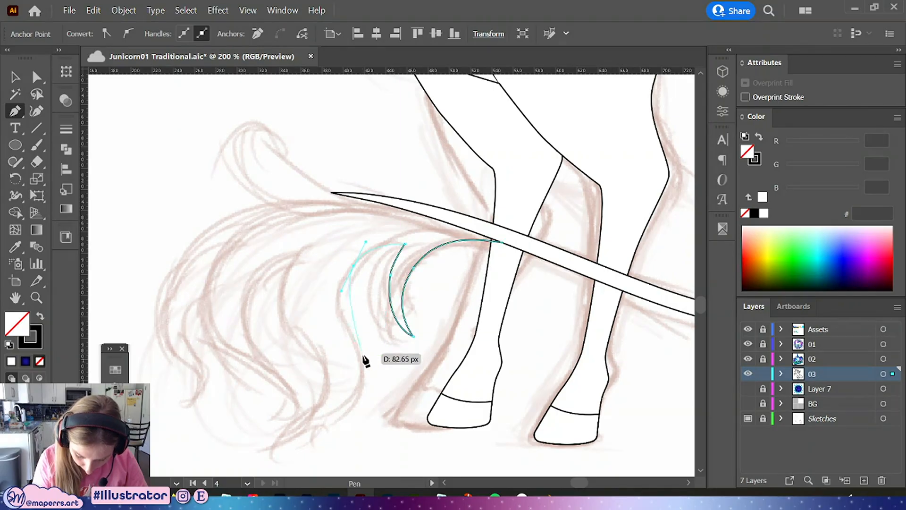
pyautogui.moveTo(366, 361); pyautogui.dragTo(363, 392)
pyautogui.moveTo(316, 425); pyautogui.dragTo(284, 438)
pyautogui.click(274, 453)
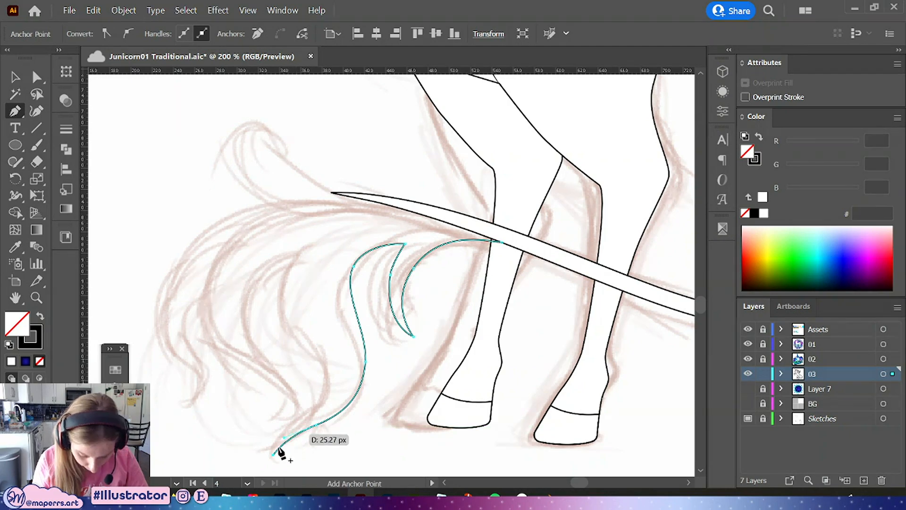
pyautogui.click(273, 452)
pyautogui.moveTo(325, 403); pyautogui.dragTo(313, 347)
pyautogui.moveTo(293, 267); pyautogui.dragTo(321, 221)
pyautogui.press('v')
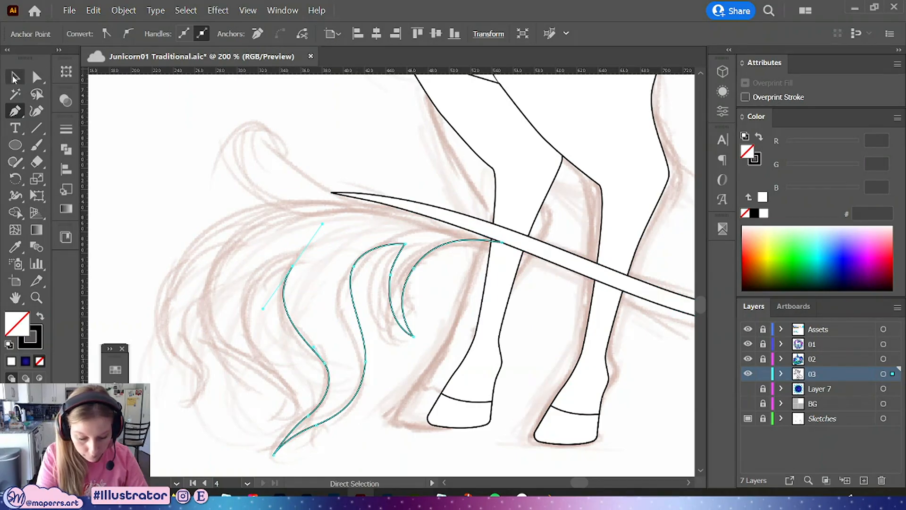
pyautogui.moveTo(326, 366); pyautogui.dragTo(334, 271)
pyautogui.click(183, 161)
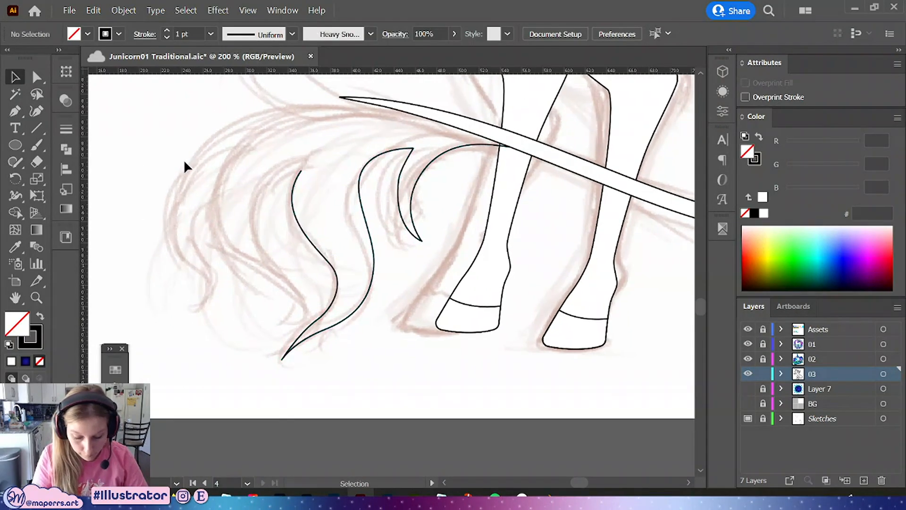
# Resume the tail path with the Pen tool and add another wavy strand ending in a point further left
pyautogui.click(17, 112)
pyautogui.click(301, 172)
pyautogui.moveTo(256, 214); pyautogui.dragTo(253, 248)
pyautogui.moveTo(294, 284); pyautogui.dragTo(304, 295)
pyautogui.moveTo(280, 324); pyautogui.dragTo(239, 345)
# Adjust the new strand's anchors and handles to smooth its S-curve and pointed tip
pyautogui.click(37, 77)
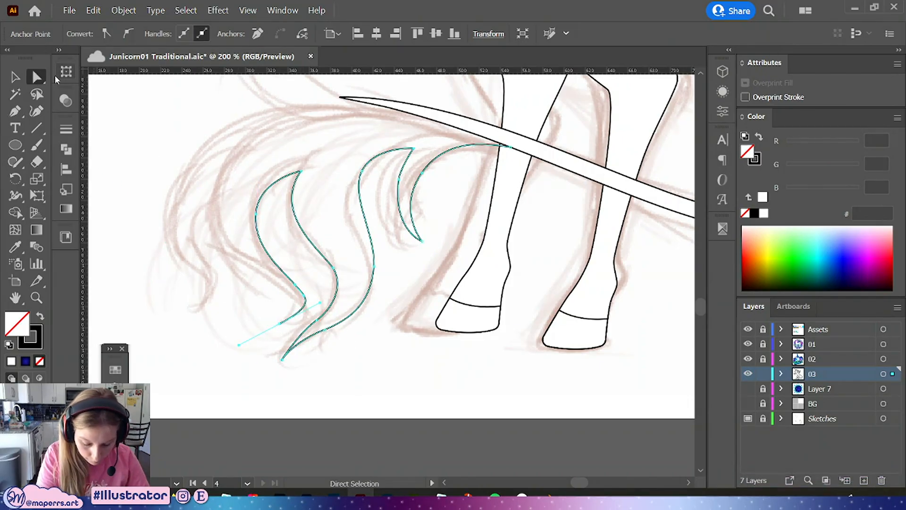
pyautogui.click(319, 312)
pyautogui.moveTo(309, 291); pyautogui.dragTo(309, 273)
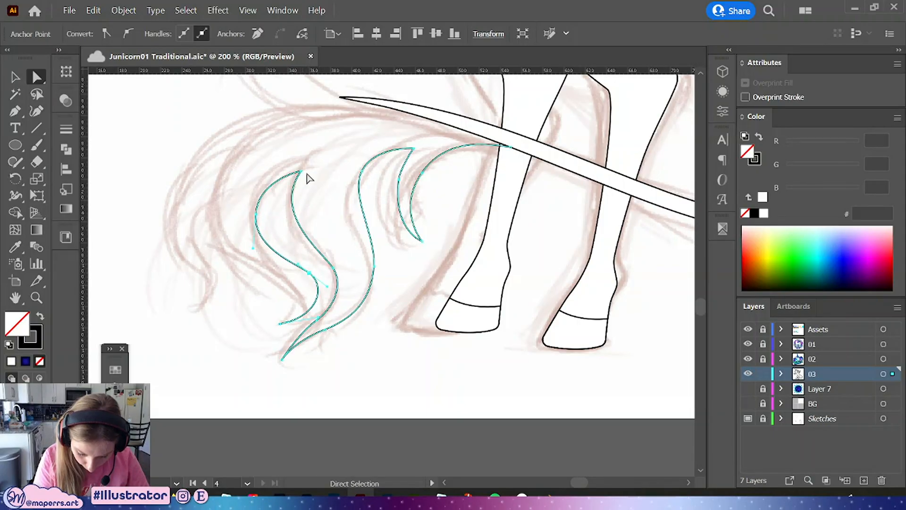
pyautogui.moveTo(255, 215); pyautogui.dragTo(268, 207)
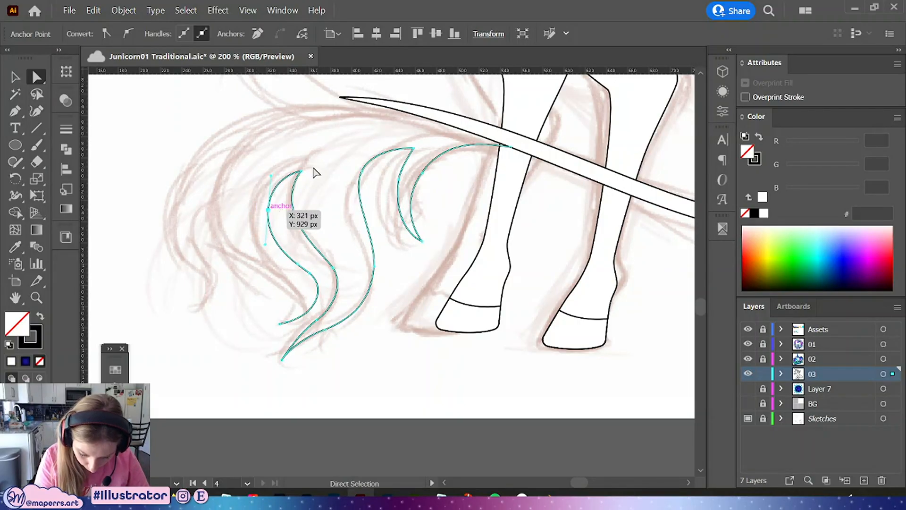
pyautogui.moveTo(301, 172); pyautogui.dragTo(306, 162)
pyautogui.moveTo(275, 204); pyautogui.dragTo(268, 212)
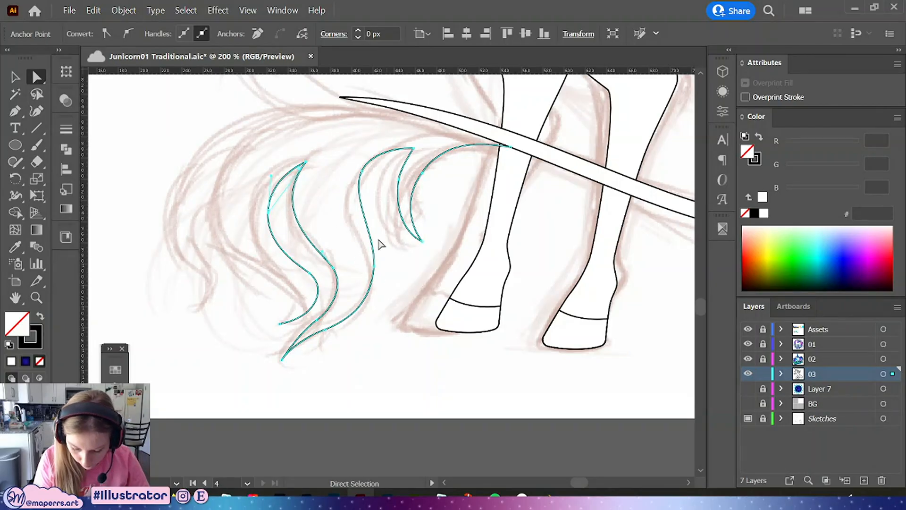
# Continue the path with a smaller pointed strand at the far left edge of the tail
pyautogui.click(15, 112)
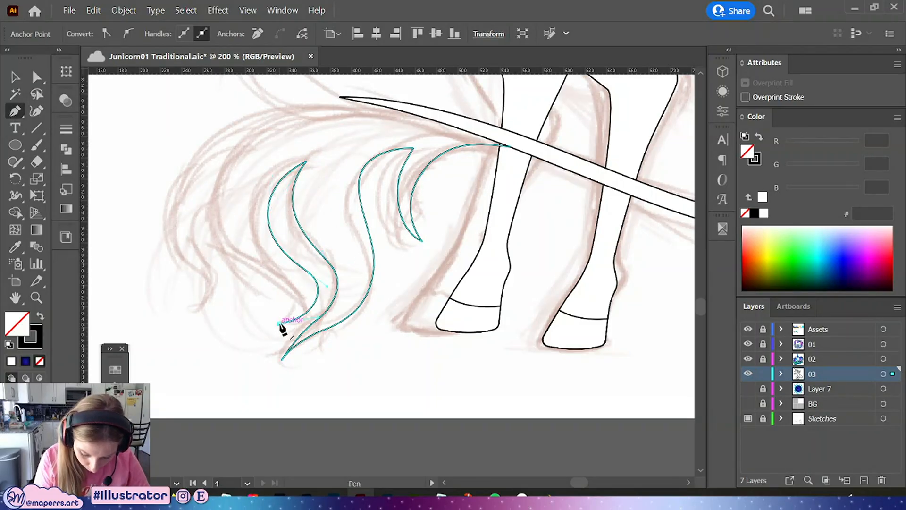
pyautogui.moveTo(279, 324); pyautogui.dragTo(300, 281)
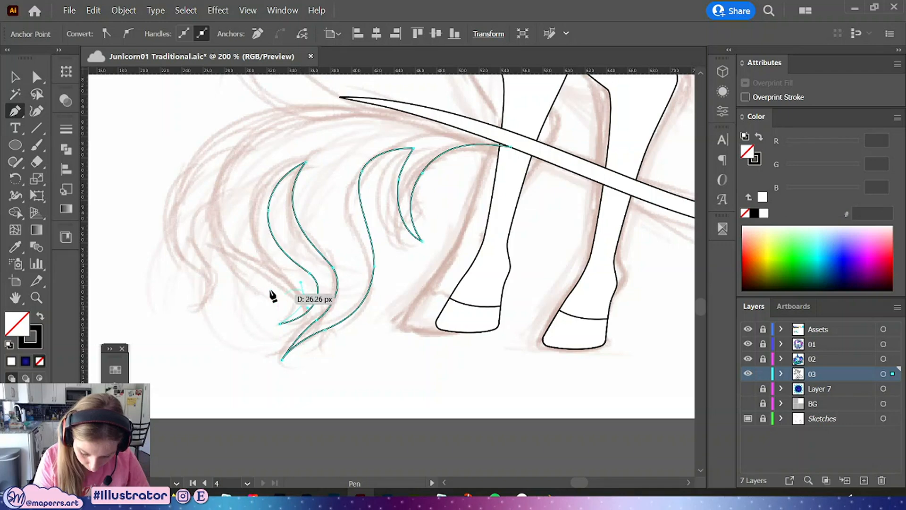
pyautogui.moveTo(227, 243); pyautogui.dragTo(196, 251)
pyautogui.click(220, 187)
pyautogui.press('space')
pyautogui.moveTo(223, 285)
pyautogui.mouseDown()
pyautogui.moveTo(245, 306)
pyautogui.moveTo(239, 302)
pyautogui.moveTo(238, 314)
pyautogui.moveTo(220, 288)
pyautogui.mouseUp()
pyautogui.click(220, 328)
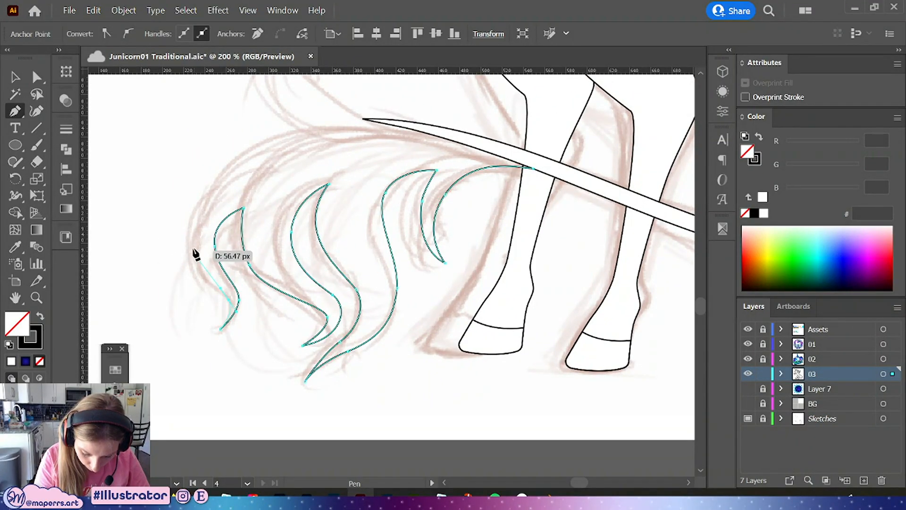
# Draw the tail's outer edge sweeping up and over to the tail base and close the path there
pyautogui.moveTo(192, 236); pyautogui.dragTo(197, 188)
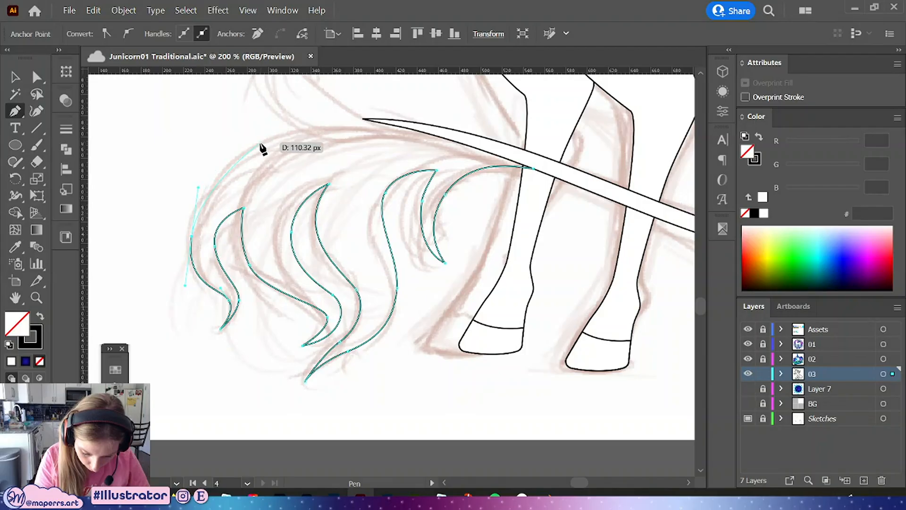
pyautogui.moveTo(262, 142); pyautogui.dragTo(298, 132)
pyautogui.press('space')
pyautogui.moveTo(353, 186); pyautogui.dragTo(325, 290)
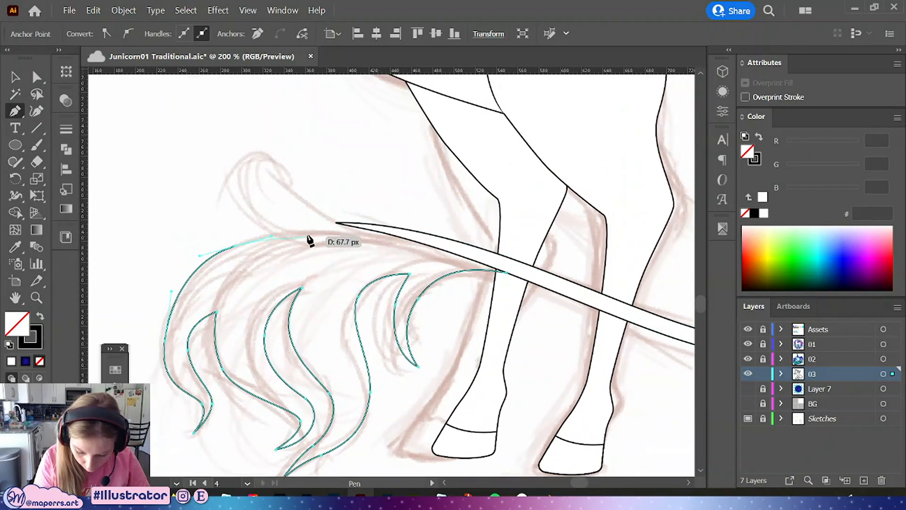
pyautogui.moveTo(315, 236); pyautogui.dragTo(315, 236)
pyautogui.moveTo(263, 209); pyautogui.dragTo(245, 181)
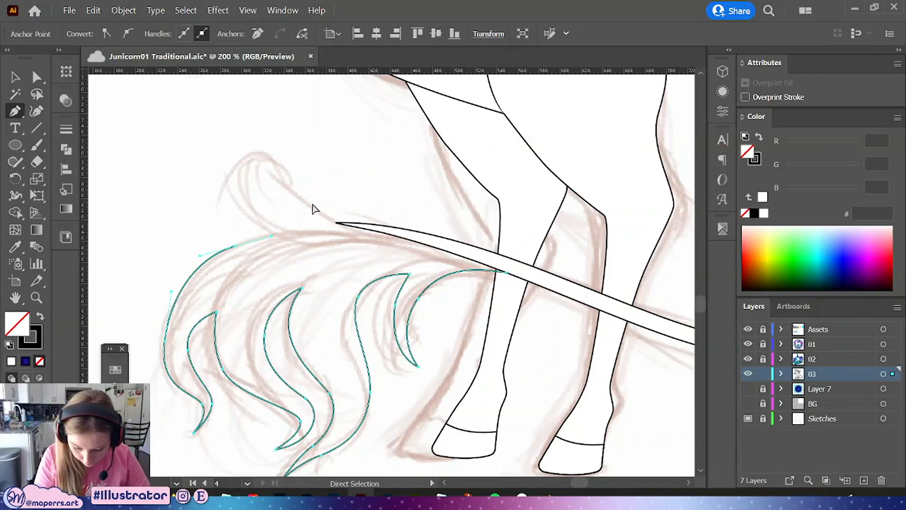
pyautogui.hotkey('ctrl', 'z')
pyautogui.moveTo(259, 228); pyautogui.dragTo(321, 208)
pyautogui.click(336, 222)
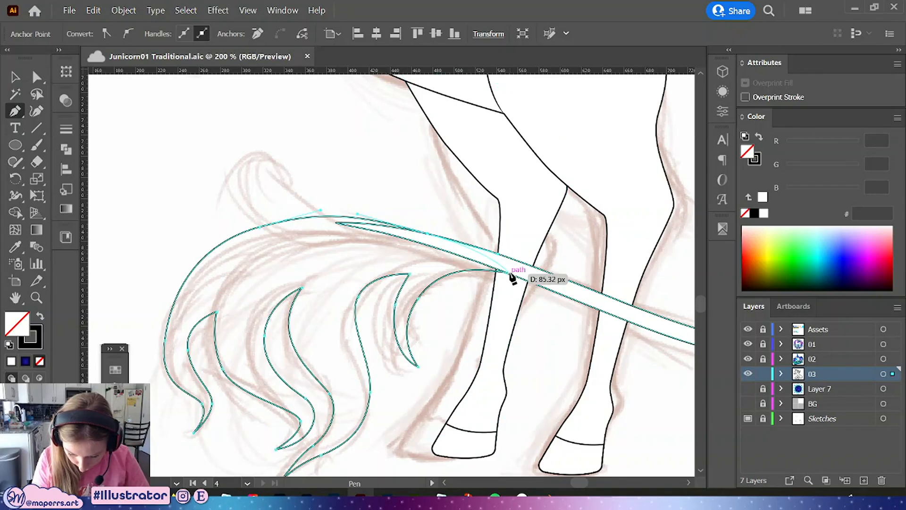
pyautogui.click(510, 272)
# Reposition the closing anchor where the tail outline meets the tail base
pyautogui.click(36, 76)
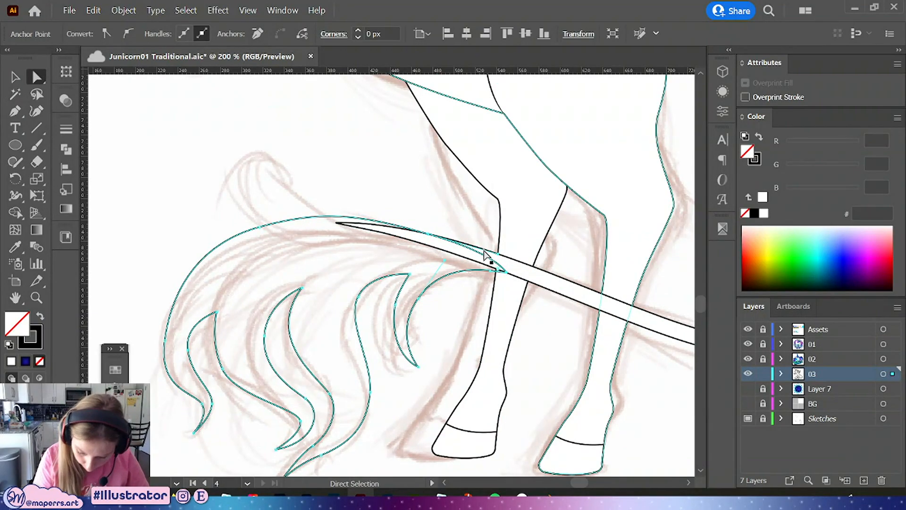
pyautogui.moveTo(506, 265); pyautogui.dragTo(514, 274)
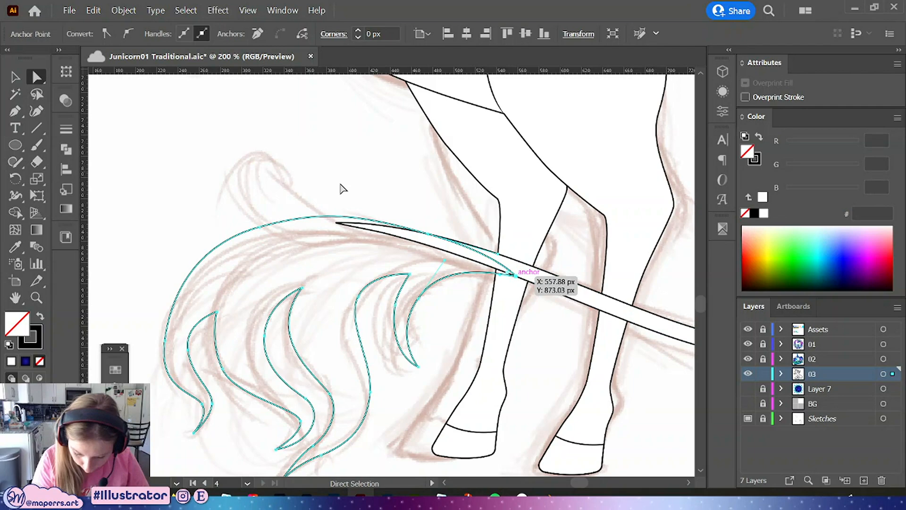
pyautogui.click(263, 228)
pyautogui.moveTo(239, 334); pyautogui.dragTo(300, 233)
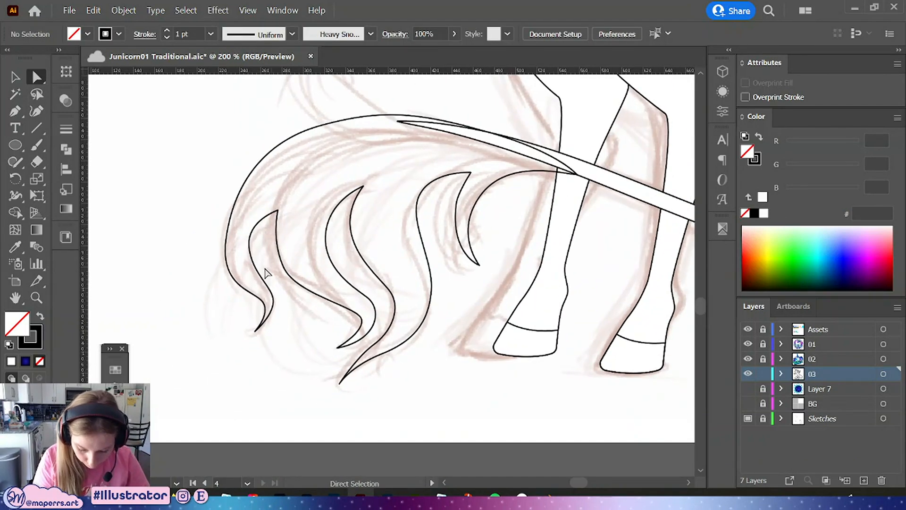
# Refine the anchors and handles around the leftmost strand's tip for a smoother curl
pyautogui.click(260, 271)
pyautogui.moveTo(252, 259); pyautogui.dragTo(258, 249)
pyautogui.moveTo(273, 305); pyautogui.dragTo(284, 303)
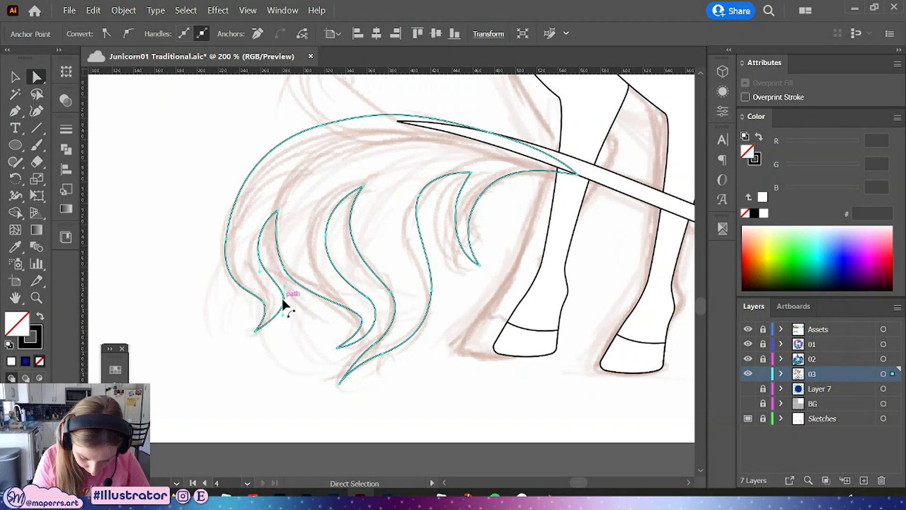
pyautogui.press('z')
pyautogui.moveTo(284, 304); pyautogui.dragTo(280, 304)
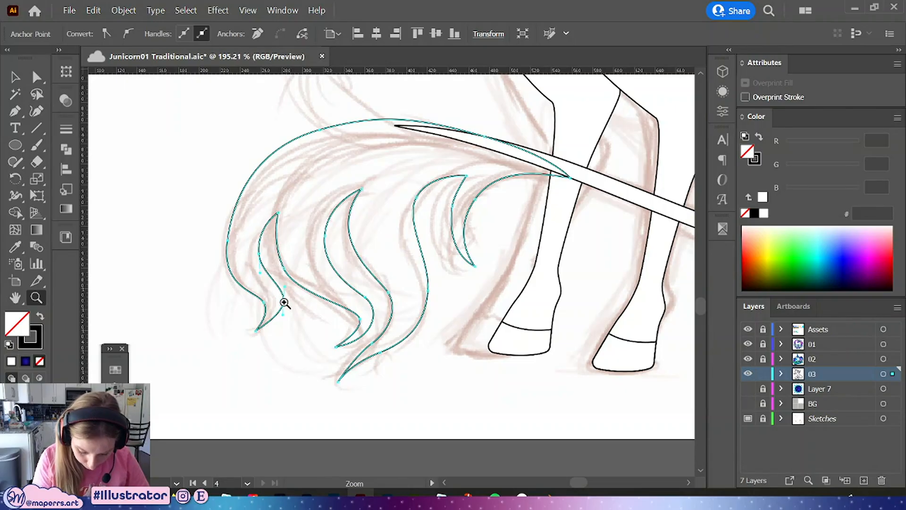
pyautogui.press('a')
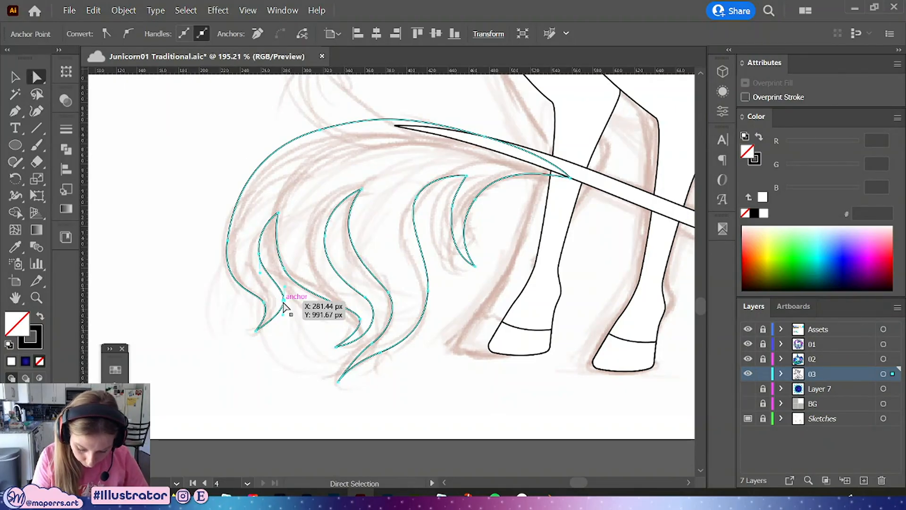
pyautogui.moveTo(286, 309); pyautogui.dragTo(281, 306)
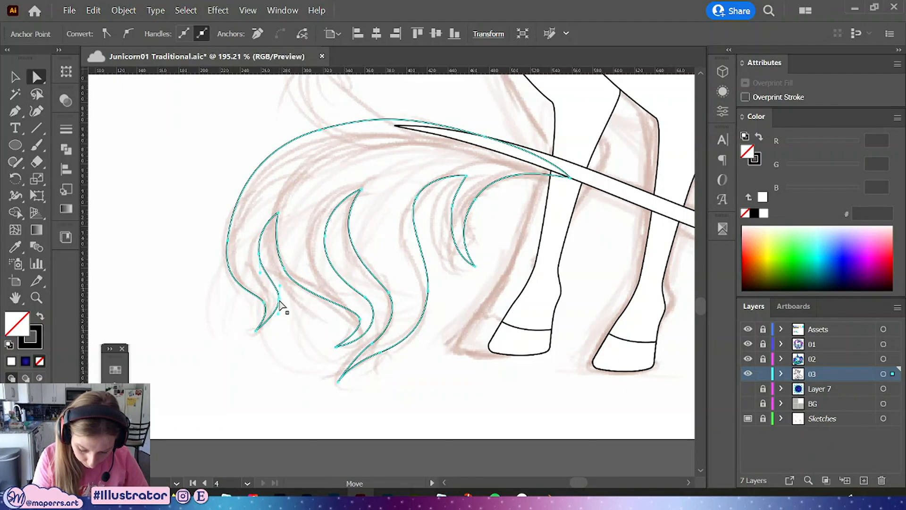
pyautogui.click(226, 277)
pyautogui.moveTo(226, 275); pyautogui.dragTo(226, 276)
pyautogui.click(296, 305)
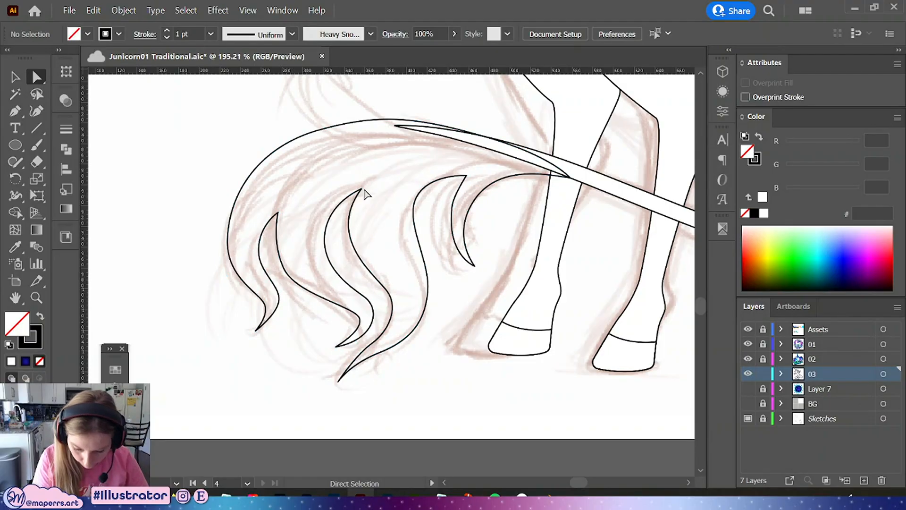
# Adjust the handles of the middle wavy strands to smooth their curves and points
pyautogui.moveTo(477, 120); pyautogui.dragTo(403, 165)
pyautogui.moveTo(398, 125); pyautogui.dragTo(420, 118)
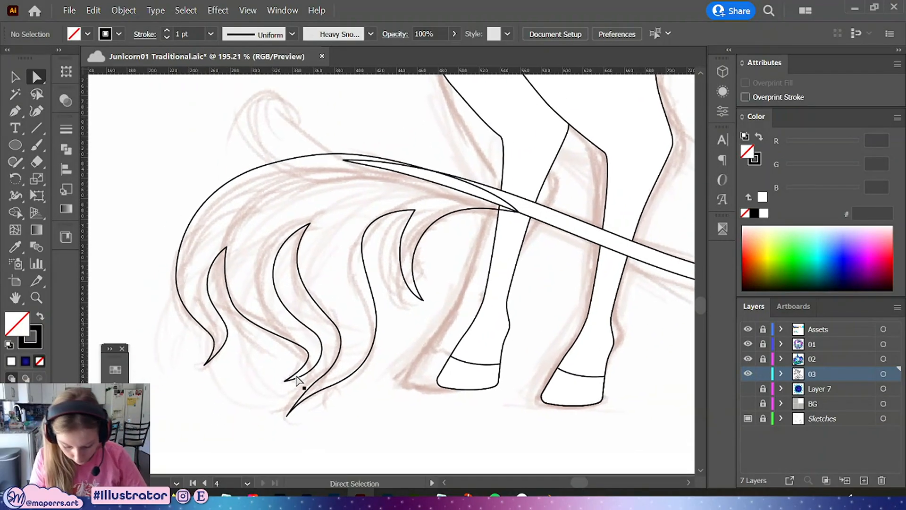
pyautogui.moveTo(284, 381); pyautogui.dragTo(277, 386)
pyautogui.moveTo(309, 354); pyautogui.dragTo(301, 331)
pyautogui.click(308, 353)
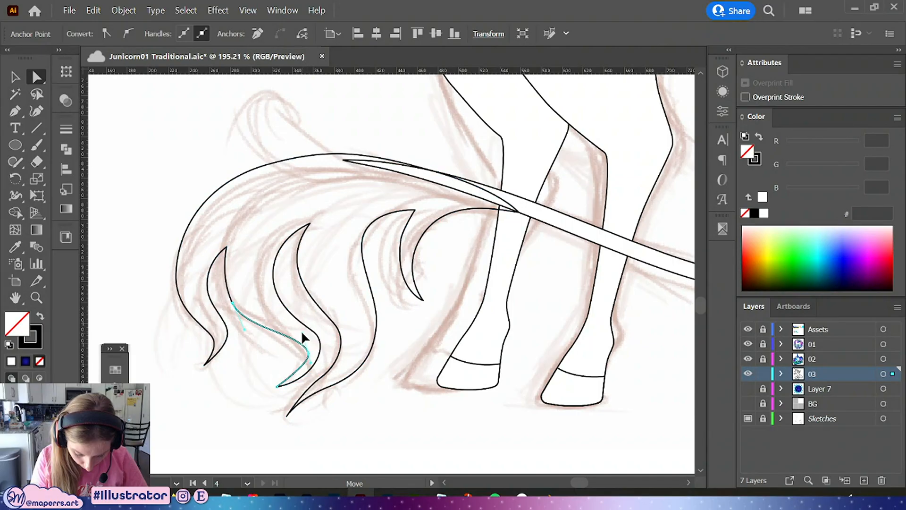
pyautogui.moveTo(311, 362)
pyautogui.mouseDown()
pyautogui.moveTo(310, 375)
pyautogui.moveTo(300, 355)
pyautogui.mouseUp()
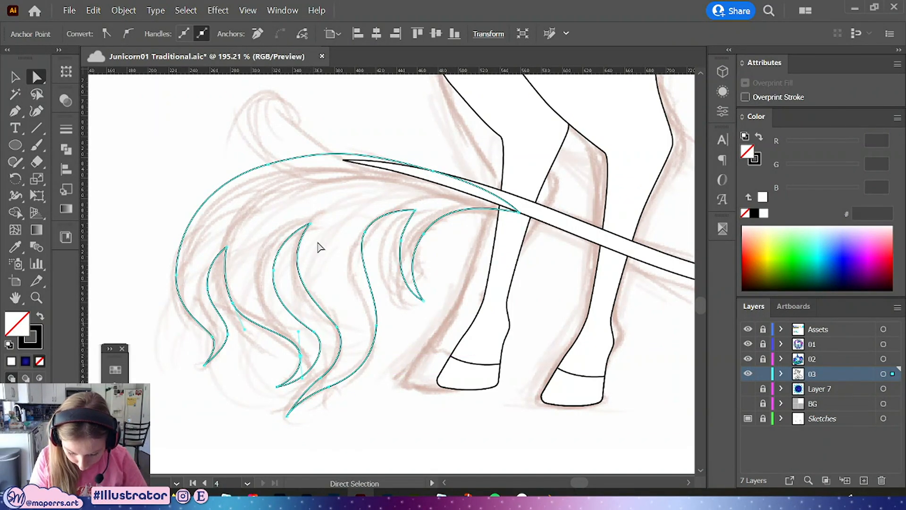
pyautogui.moveTo(310, 228)
pyautogui.mouseDown()
pyautogui.moveTo(319, 219)
pyautogui.moveTo(300, 229)
pyautogui.mouseUp()
pyautogui.click(338, 282)
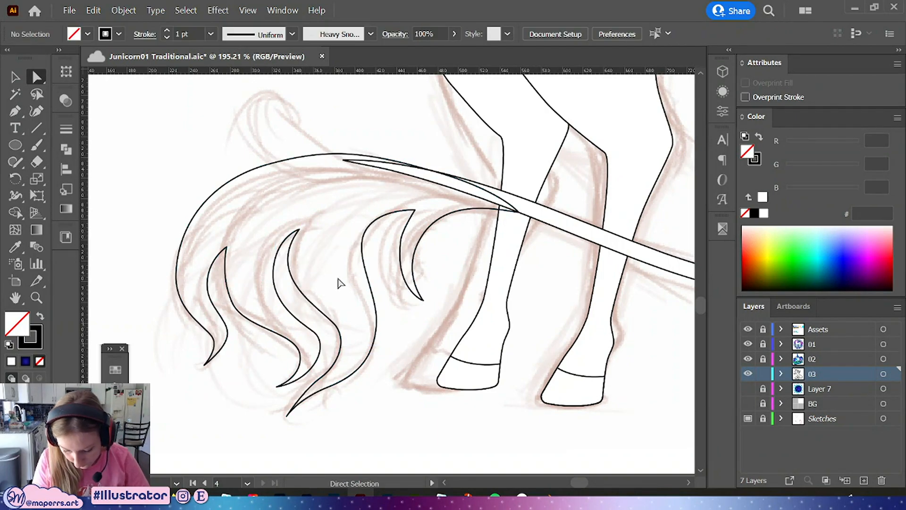
pyautogui.click(225, 254)
pyautogui.click(217, 273)
pyautogui.click(234, 307)
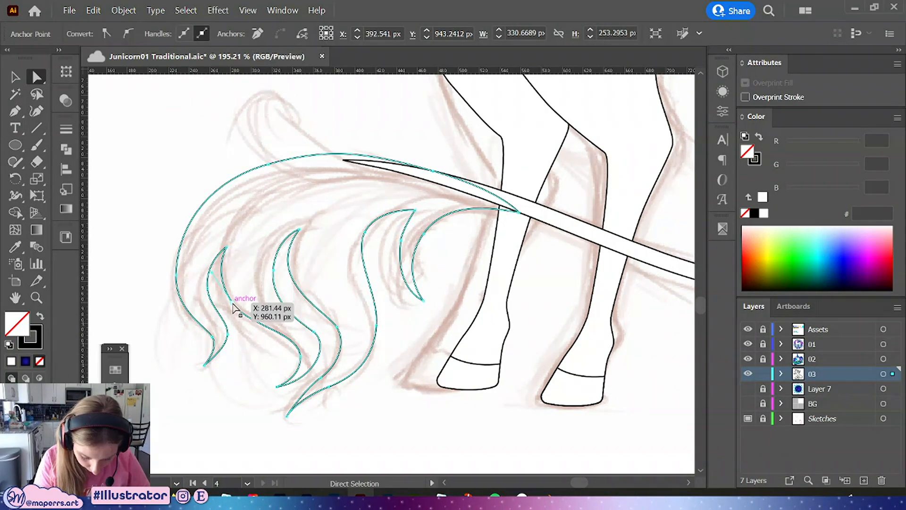
pyautogui.click(253, 259)
# Draw a short inner hair line with the Pen tool from a strand tip toward the tail base
pyautogui.press('p')
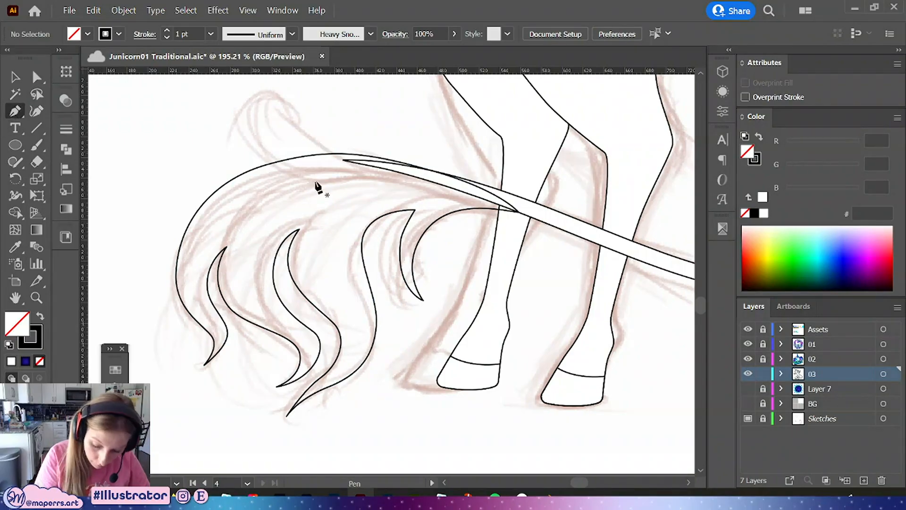
pyautogui.click(299, 231)
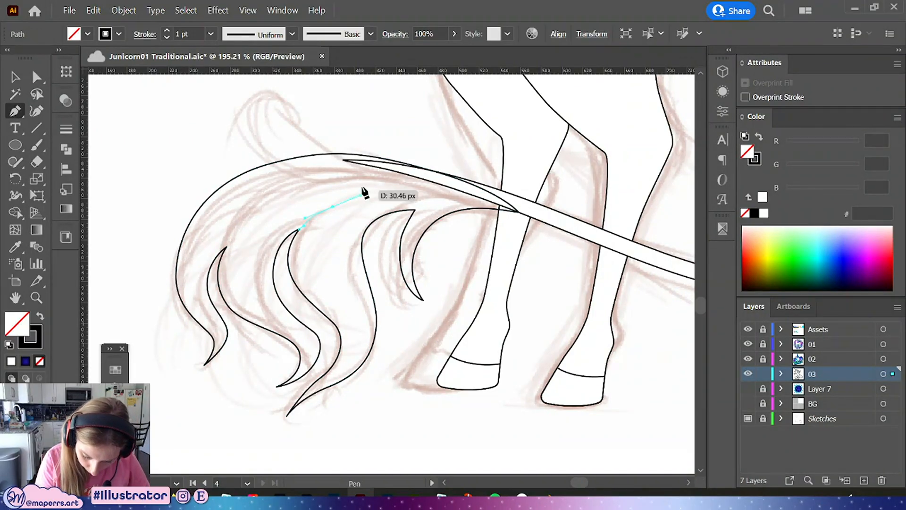
pyautogui.press('a')
pyautogui.click(375, 133)
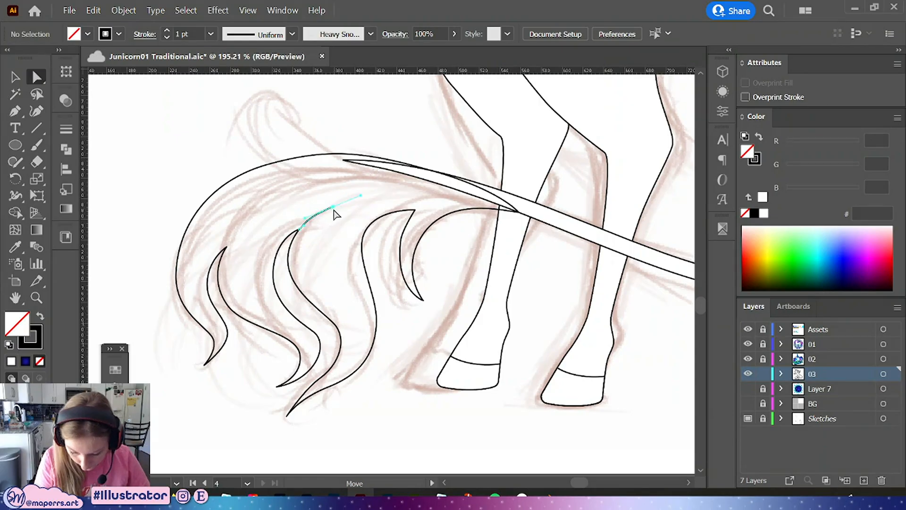
# Tweak the handles of the tail strands and select the short inner hair line
pyautogui.moveTo(333, 207); pyautogui.dragTo(340, 207)
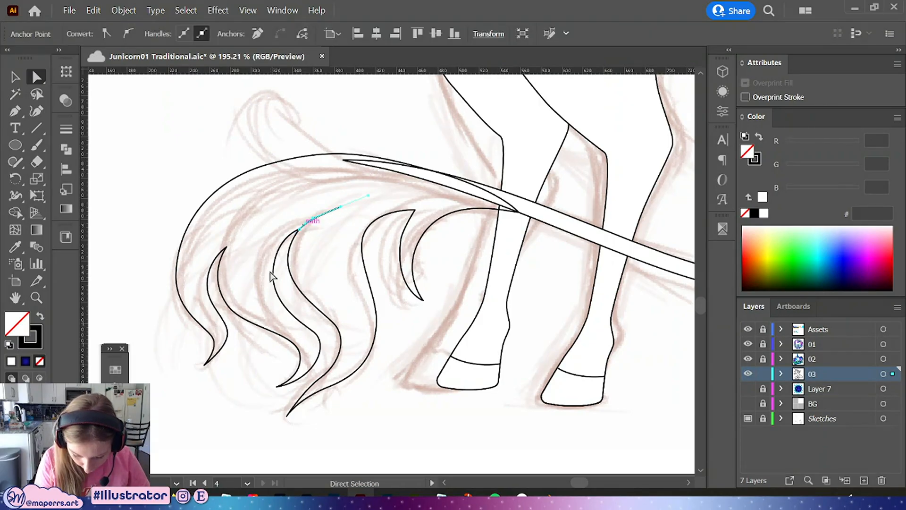
pyautogui.moveTo(275, 272); pyautogui.dragTo(280, 272)
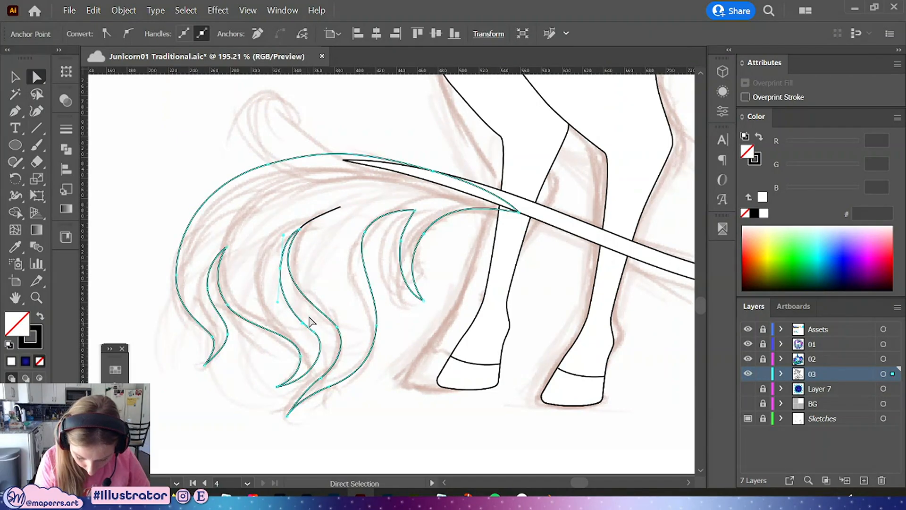
pyautogui.moveTo(310, 320); pyautogui.dragTo(303, 308)
pyautogui.click(380, 256)
pyautogui.moveTo(394, 339); pyautogui.dragTo(387, 325)
pyautogui.click(295, 205)
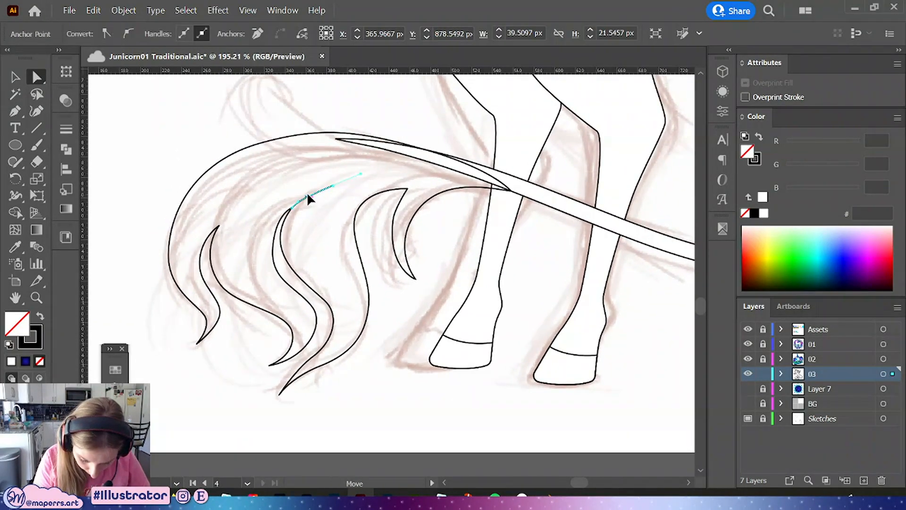
# Apply a tapered width profile to the short inner hair line
pyautogui.click(313, 189)
pyautogui.click(66, 129)
pyautogui.click(193, 346)
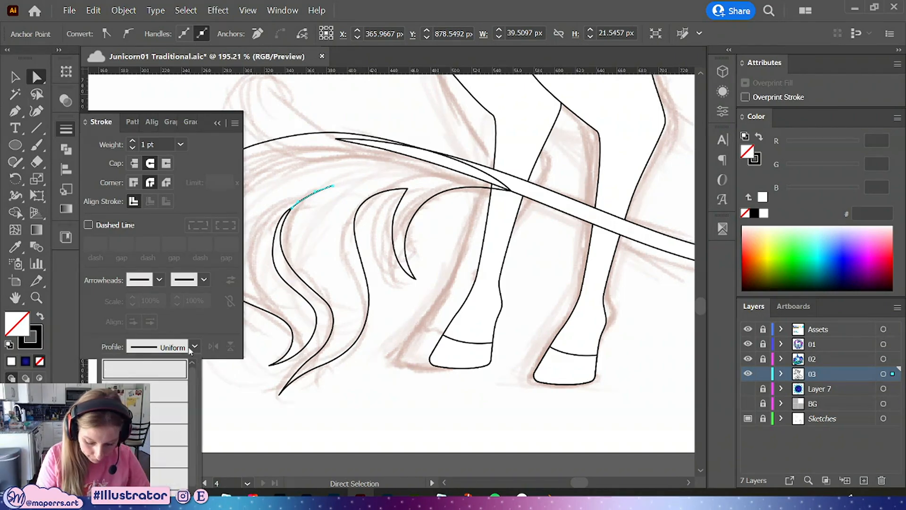
pyautogui.click(158, 476)
pyautogui.click(397, 411)
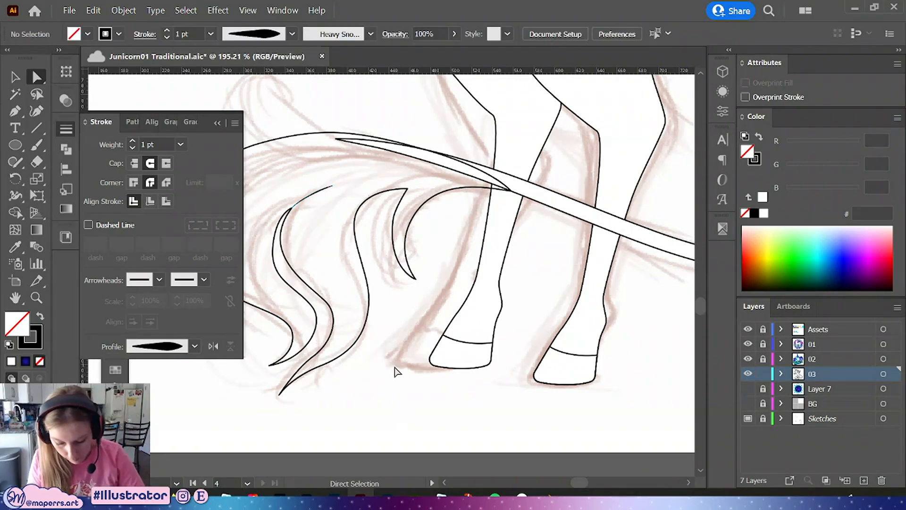
# Adjust the handles of the tail strands near the crescent-shaped strand to smooth their curves
pyautogui.moveTo(394, 368); pyautogui.dragTo(434, 418)
pyautogui.click(343, 255)
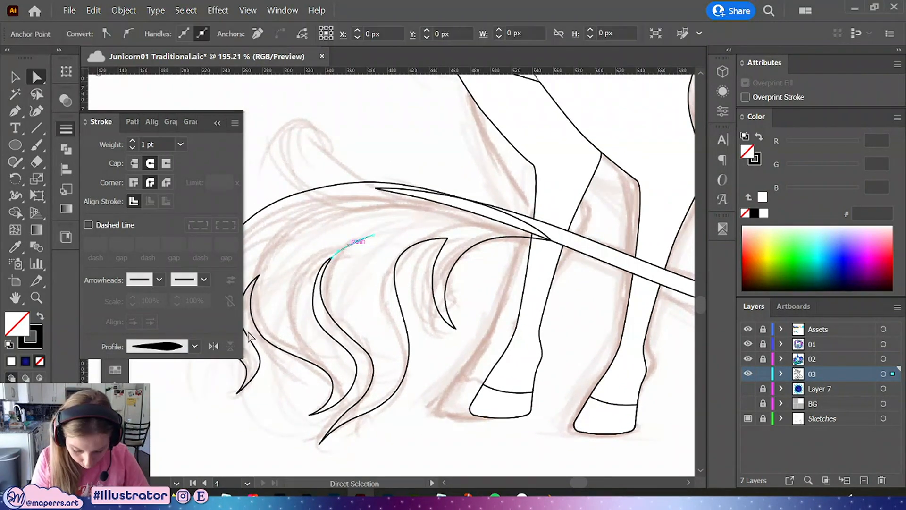
pyautogui.click(371, 274)
pyautogui.click(16, 111)
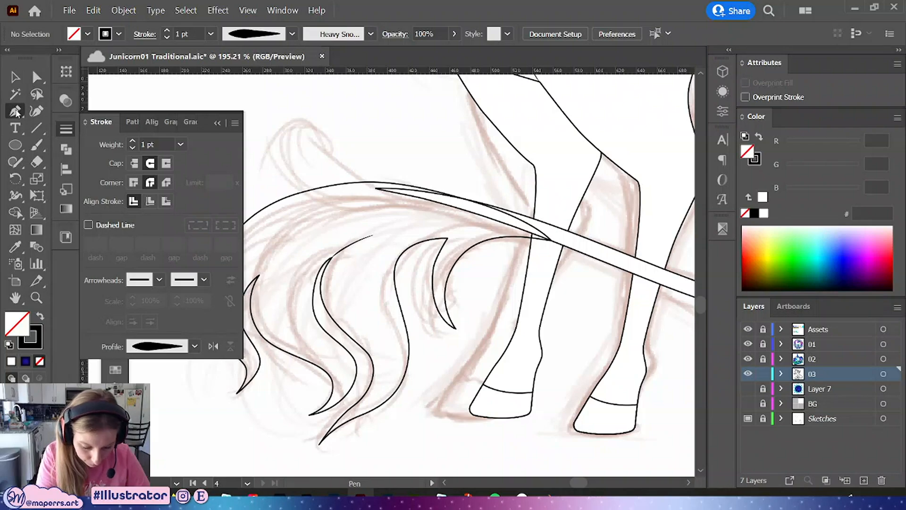
pyautogui.moveTo(459, 258); pyautogui.dragTo(436, 264)
pyautogui.click(456, 282)
pyautogui.moveTo(477, 326); pyautogui.dragTo(457, 323)
pyautogui.moveTo(478, 258); pyautogui.dragTo(464, 259)
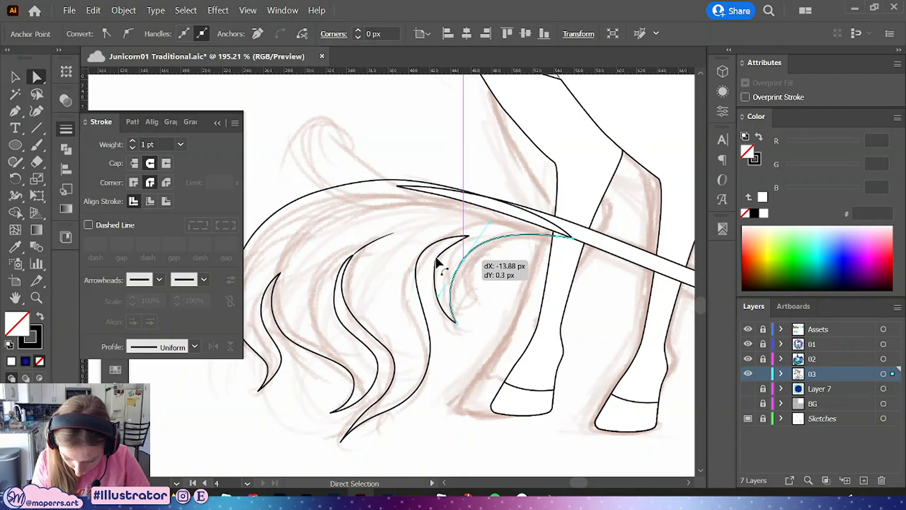
# Move the crescent strand's tip and bottom anchors and handles to reshape its curve
pyautogui.click(435, 258)
pyautogui.moveTo(427, 309); pyautogui.dragTo(427, 311)
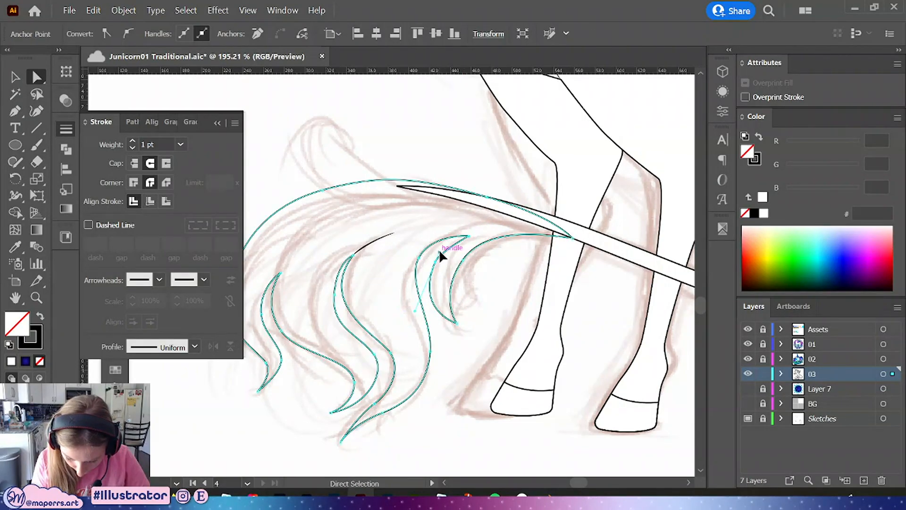
pyautogui.moveTo(439, 251)
pyautogui.mouseDown()
pyautogui.moveTo(444, 241)
pyautogui.moveTo(440, 260)
pyautogui.mouseUp()
pyautogui.moveTo(456, 323); pyautogui.dragTo(426, 290)
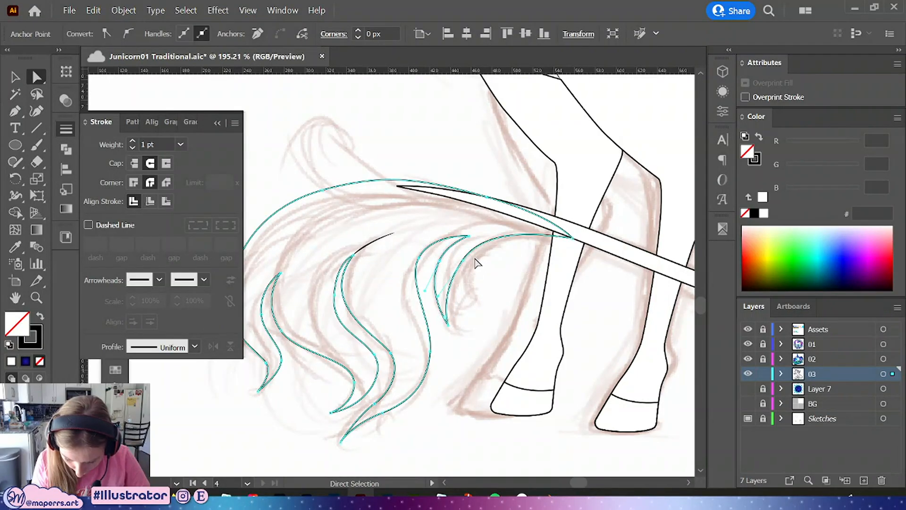
pyautogui.moveTo(457, 236); pyautogui.dragTo(428, 266)
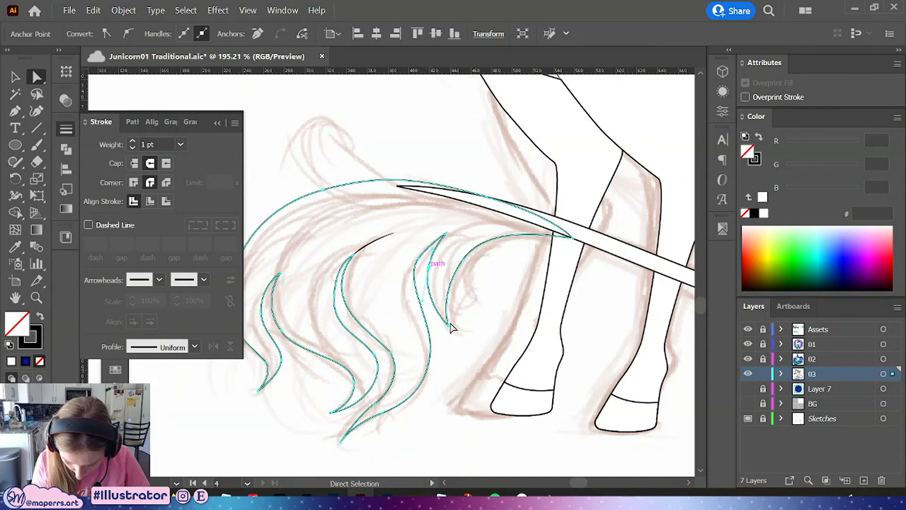
pyautogui.moveTo(448, 325); pyautogui.dragTo(440, 323)
pyautogui.click(463, 260)
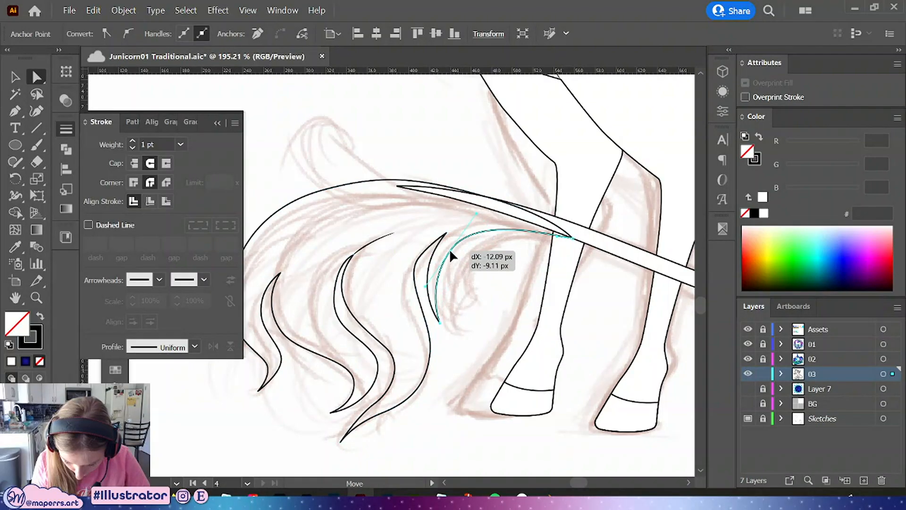
pyautogui.click(472, 289)
pyautogui.moveTo(473, 286); pyautogui.dragTo(491, 316)
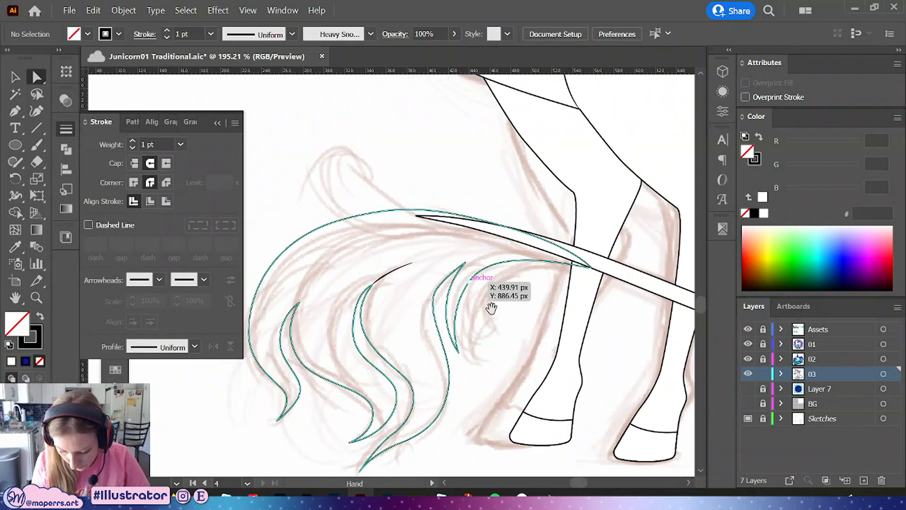
# Nudge an anchor on the crescent strand to refine its shape
pyautogui.click(23, 110)
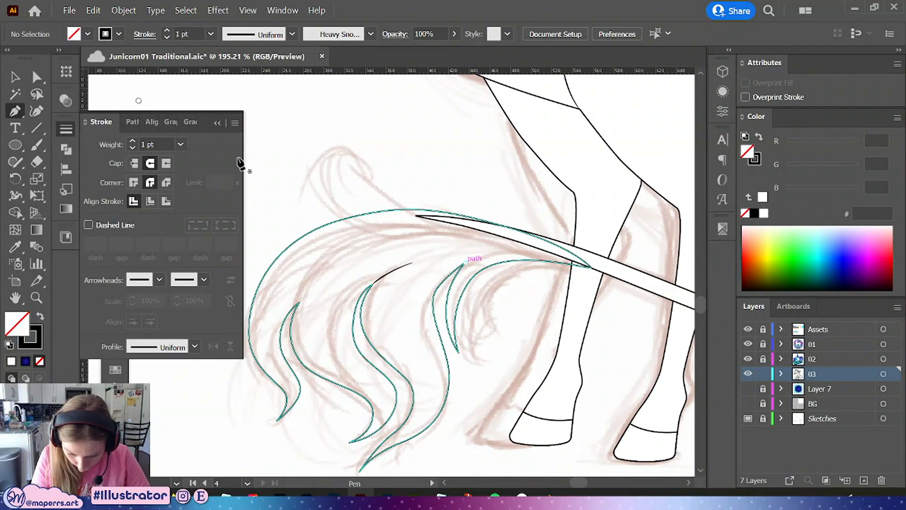
pyautogui.click(34, 73)
pyautogui.click(433, 295)
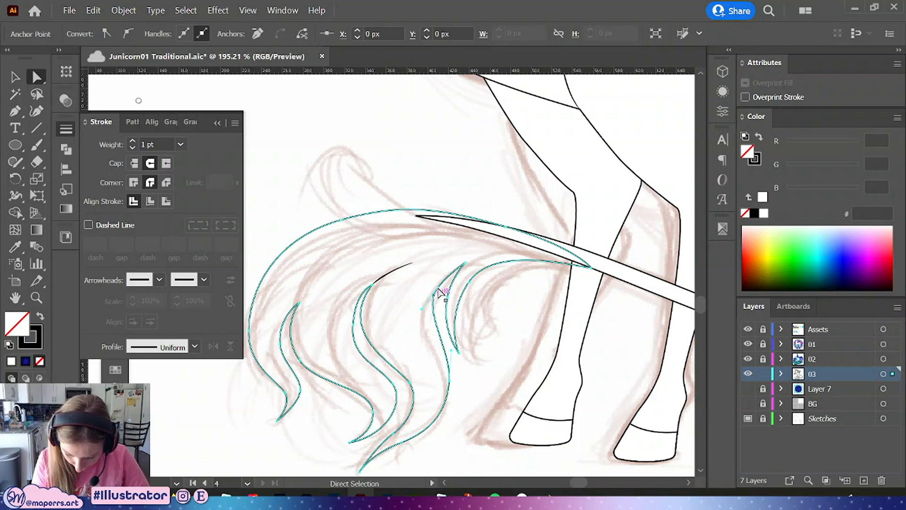
pyautogui.moveTo(433, 296)
pyautogui.mouseDown()
pyautogui.moveTo(442, 286)
pyautogui.moveTo(432, 307)
pyautogui.moveTo(446, 267)
pyautogui.moveTo(442, 294)
pyautogui.mouseUp()
# Draw two inner hair lines with the Pen tool, one near the crescent strand top and one from the leftmost strand tip
pyautogui.click(495, 251)
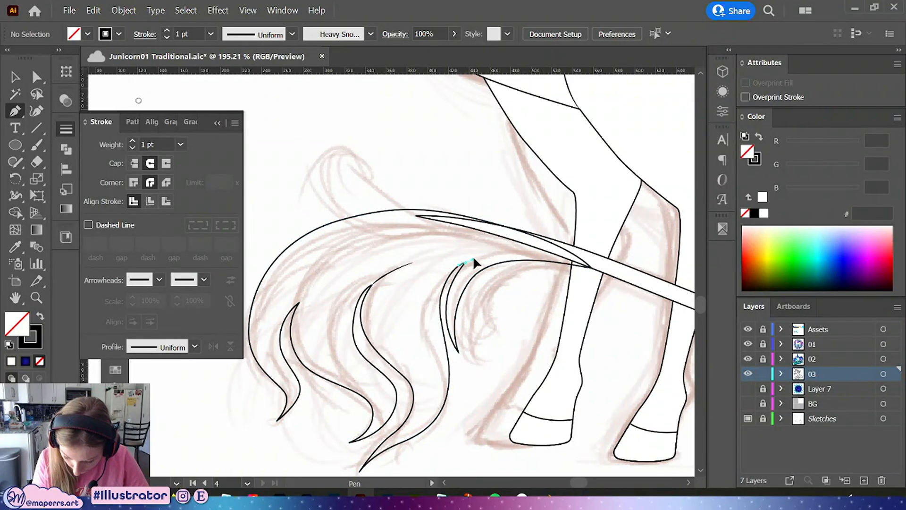
pyautogui.moveTo(500, 255); pyautogui.dragTo(521, 250)
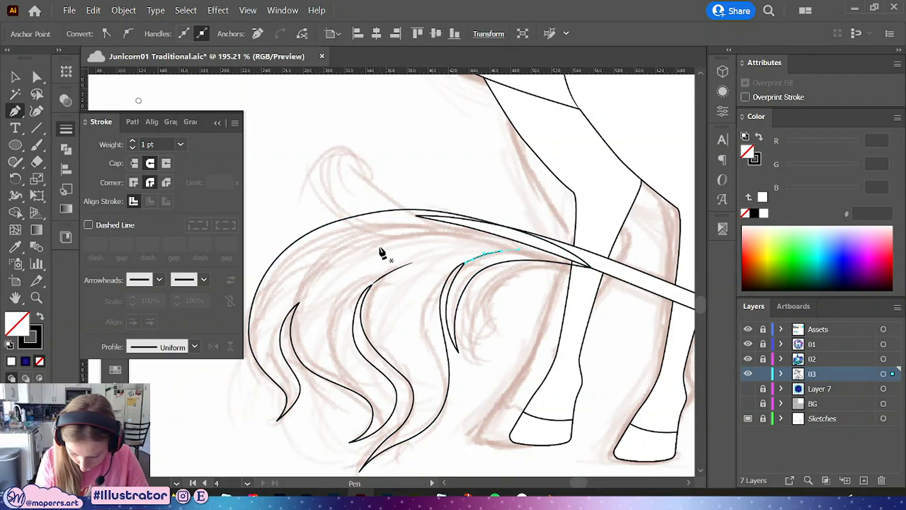
pyautogui.click(299, 303)
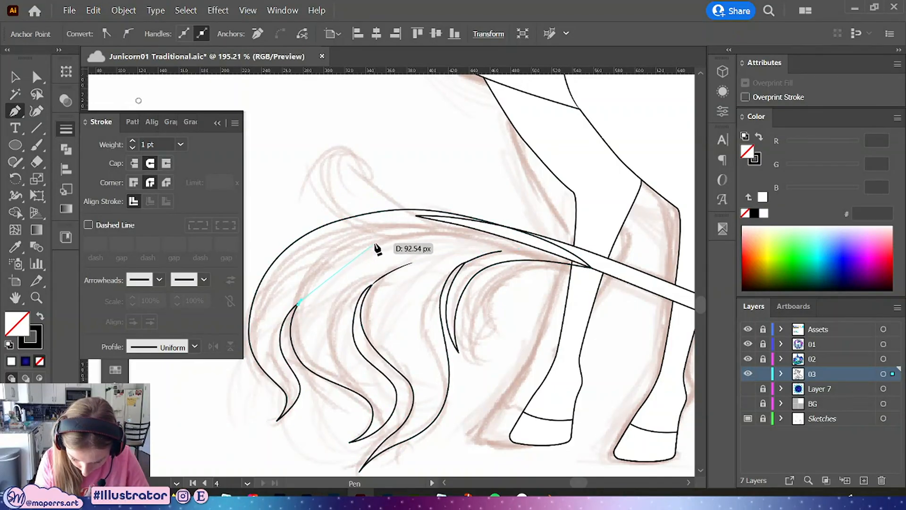
pyautogui.moveTo(425, 228); pyautogui.dragTo(428, 229)
# Reshape the new hair line from the leftmost strand tip by adjusting its anchors and handles
pyautogui.press('a')
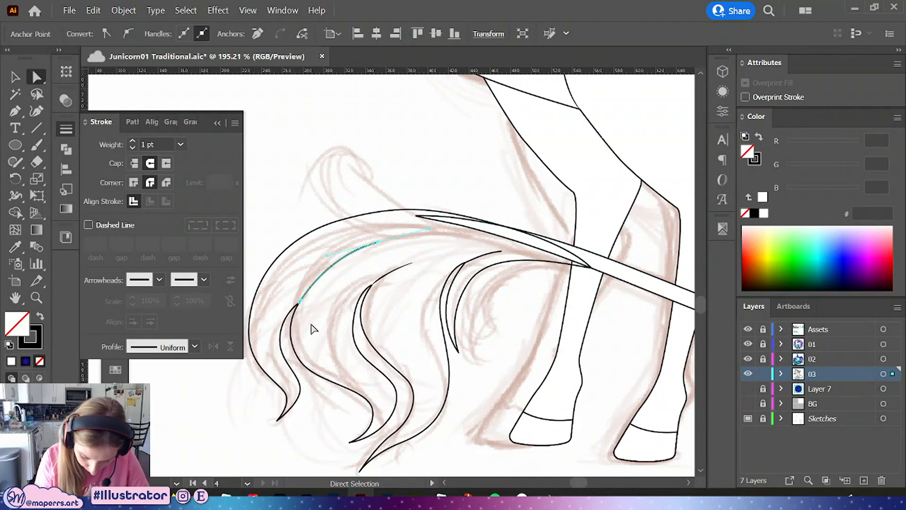
pyautogui.moveTo(310, 313); pyautogui.dragTo(295, 293)
pyautogui.click(378, 243)
pyautogui.moveTo(378, 242); pyautogui.dragTo(352, 246)
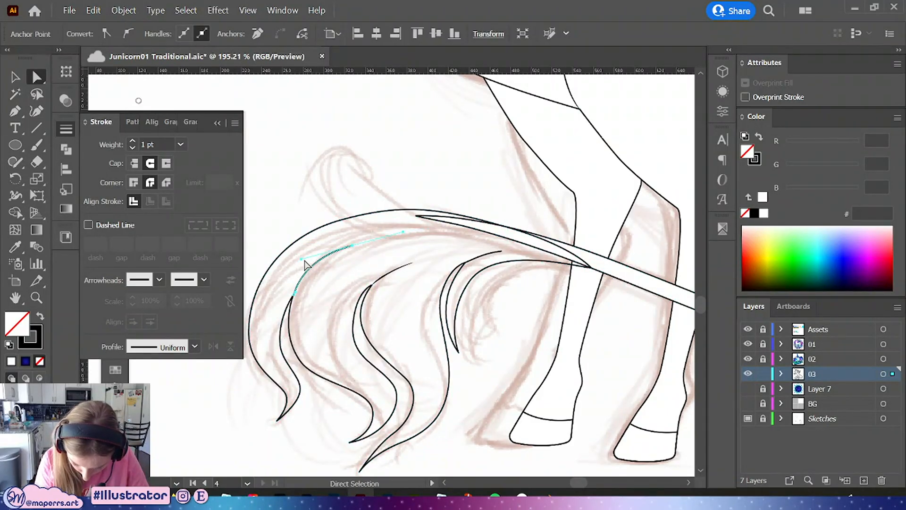
pyautogui.moveTo(301, 259); pyautogui.dragTo(315, 258)
pyautogui.click(347, 283)
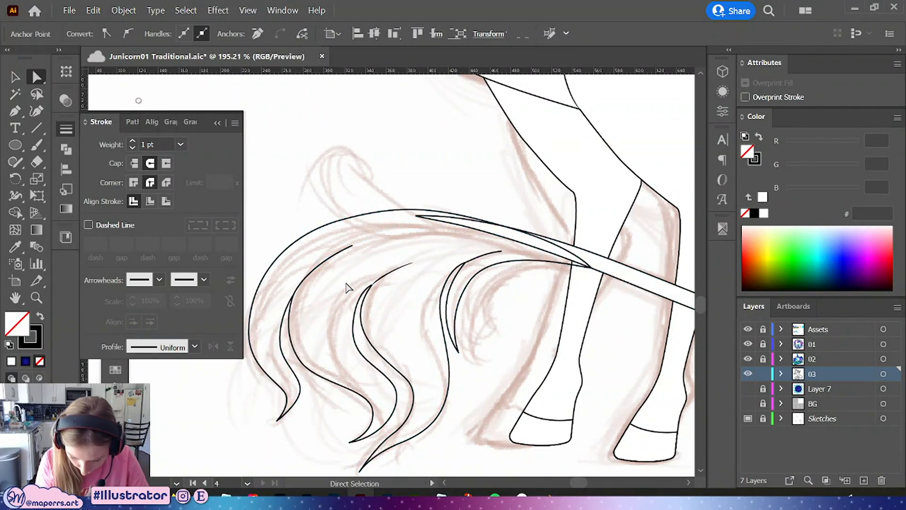
# Draw more inner hair lines with the Pen tool across the upper tail and between the middle strands
pyautogui.moveTo(433, 259); pyautogui.dragTo(451, 220)
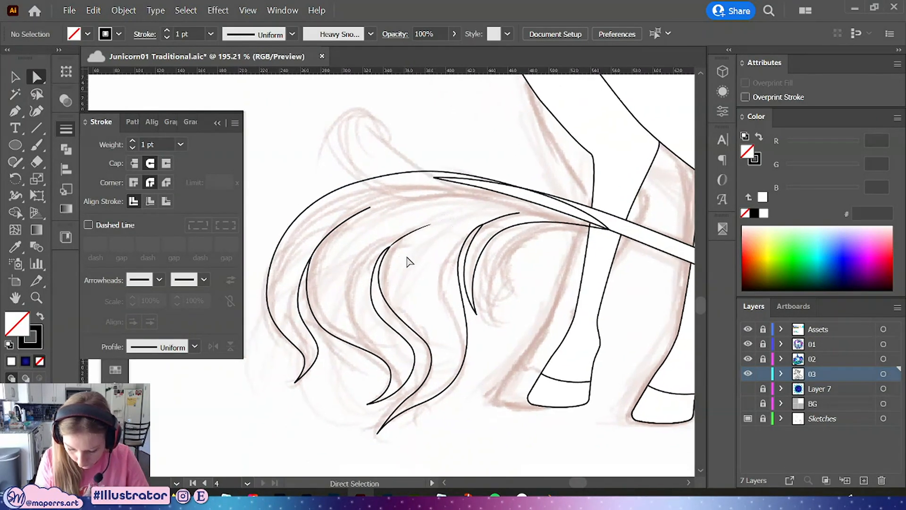
pyautogui.click(16, 111)
pyautogui.click(504, 189)
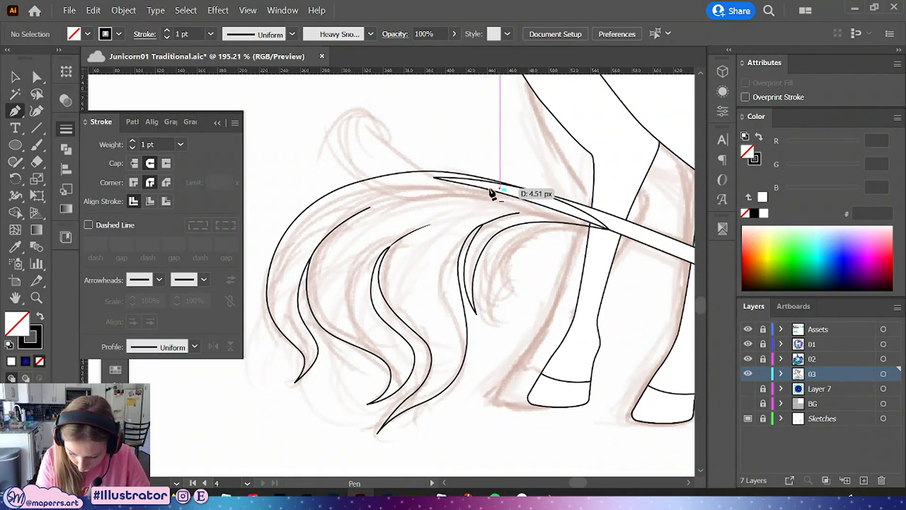
pyautogui.moveTo(372, 223); pyautogui.dragTo(317, 267)
pyautogui.moveTo(390, 380); pyautogui.dragTo(390, 347)
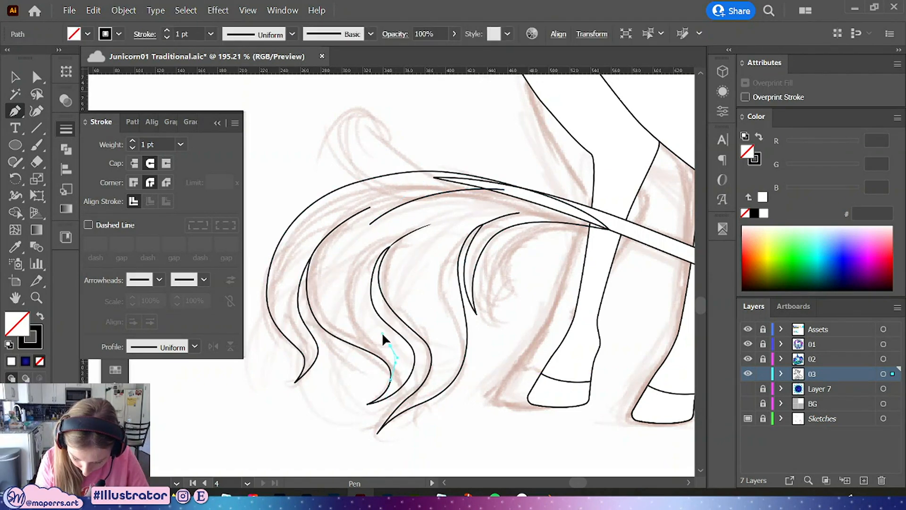
pyautogui.moveTo(347, 283); pyautogui.dragTo(347, 234)
# Draw a hair line from the tail's upper edge toward the middle strands
pyautogui.click(532, 200)
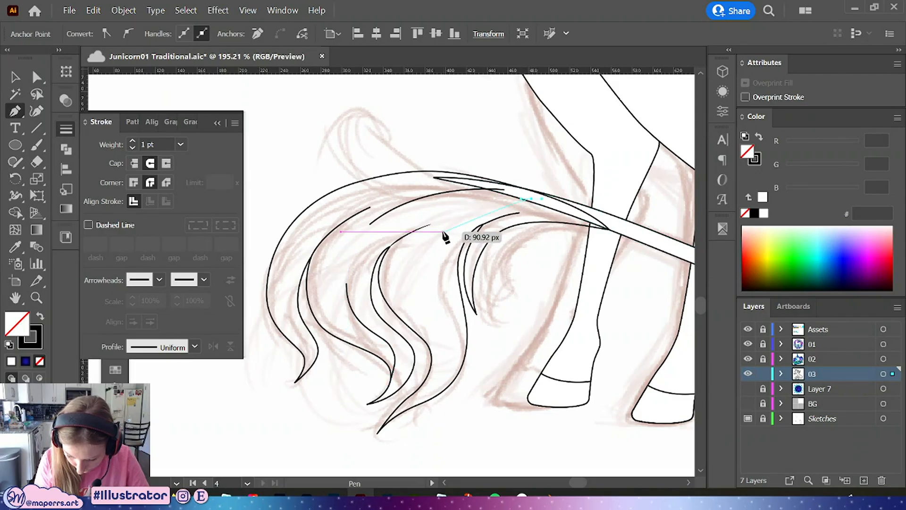
pyautogui.moveTo(442, 235); pyautogui.dragTo(424, 255)
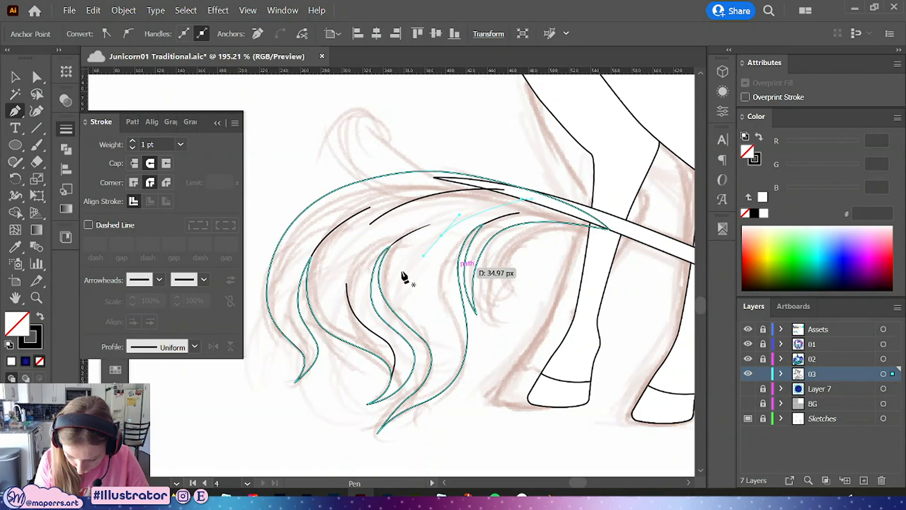
pyautogui.keyDown('ctrl'); pyautogui.click(408, 255); pyautogui.keyUp('ctrl')
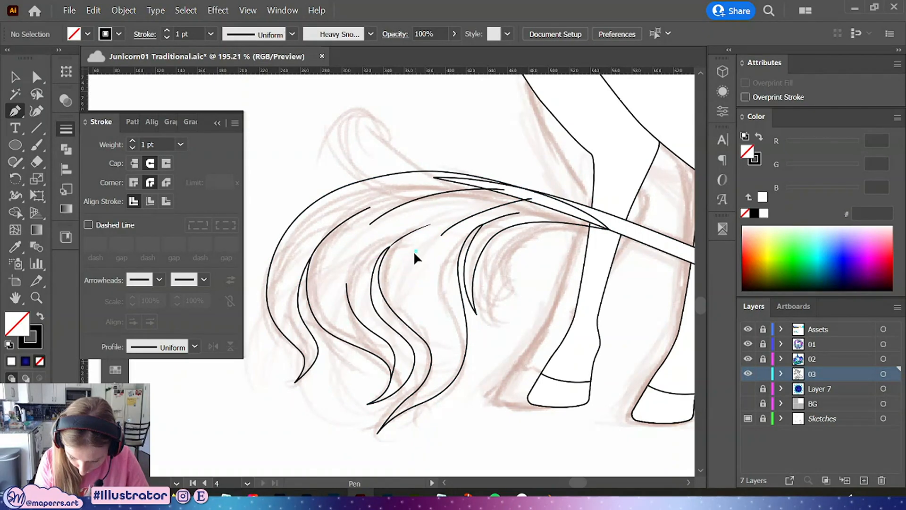
# Draw a long curved hair line down through the middle strands toward the lower strand tip
pyautogui.click(415, 251)
pyautogui.moveTo(428, 343); pyautogui.dragTo(444, 368)
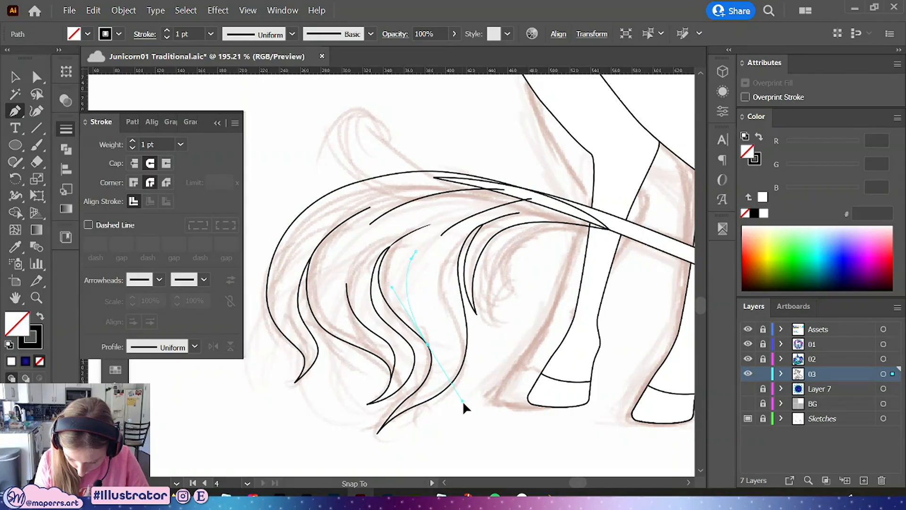
pyautogui.keyDown('ctrl'); pyautogui.click(467, 400); pyautogui.keyUp('ctrl')
pyautogui.click(437, 268)
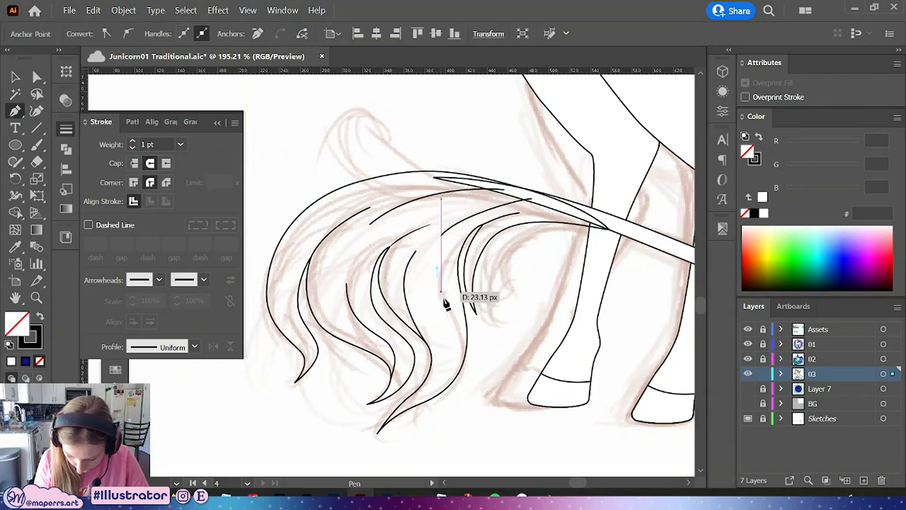
pyautogui.moveTo(456, 335); pyautogui.dragTo(391, 425)
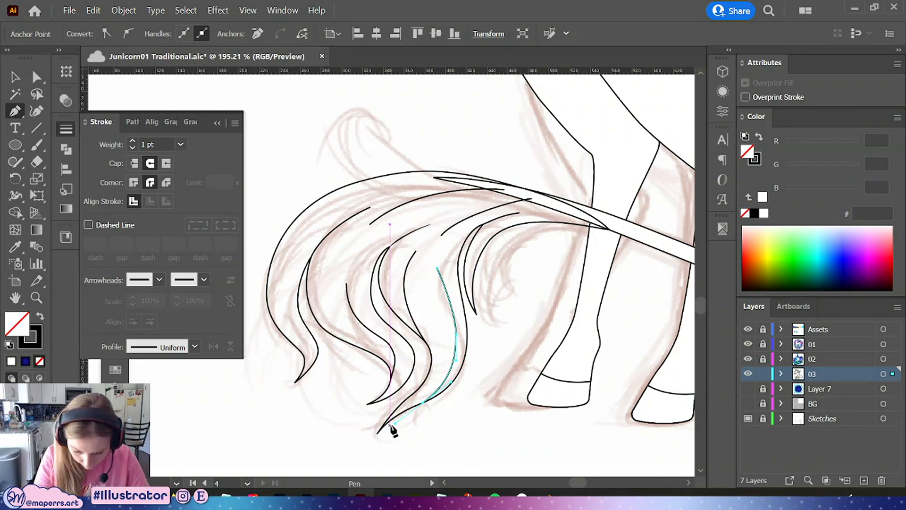
pyautogui.press('v')
pyautogui.click(427, 105)
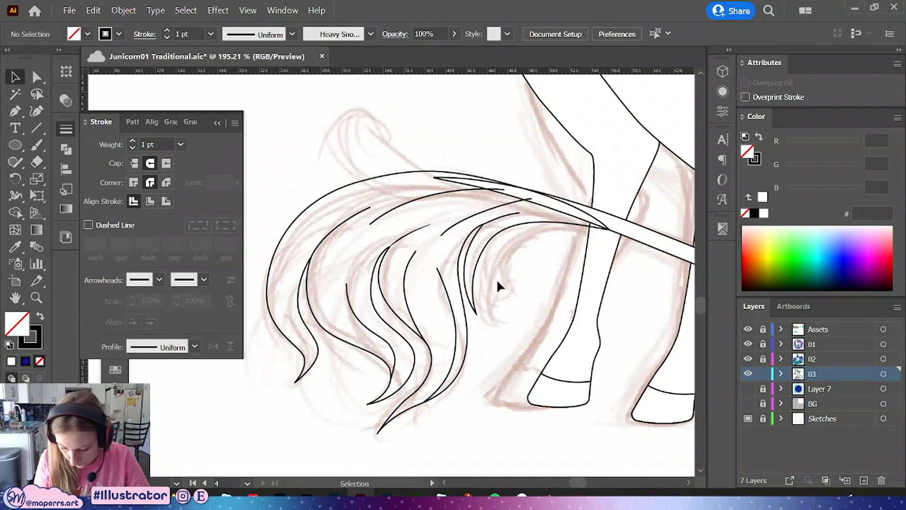
# Adjust the anchors and handles of the long curved hair line to smooth it
pyautogui.click(37, 77)
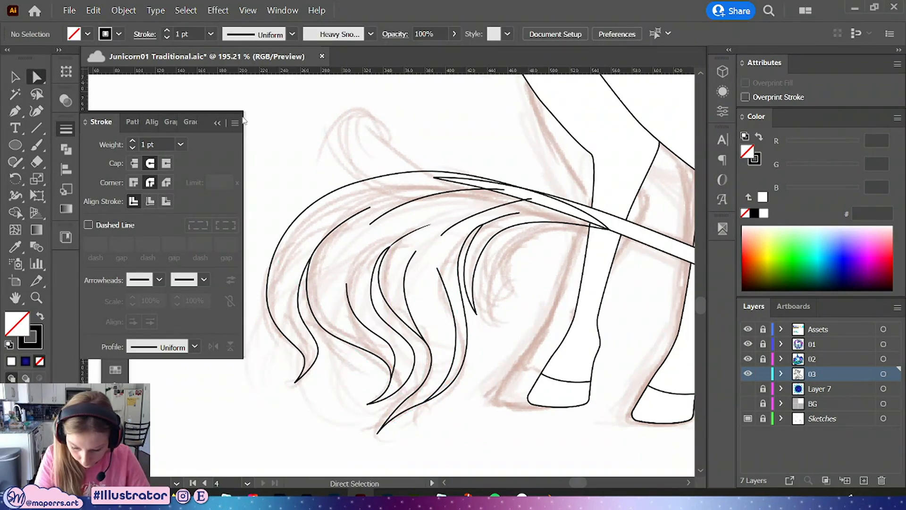
pyautogui.click(454, 307)
pyautogui.moveTo(437, 285); pyautogui.dragTo(427, 302)
pyautogui.moveTo(456, 334); pyautogui.dragTo(457, 345)
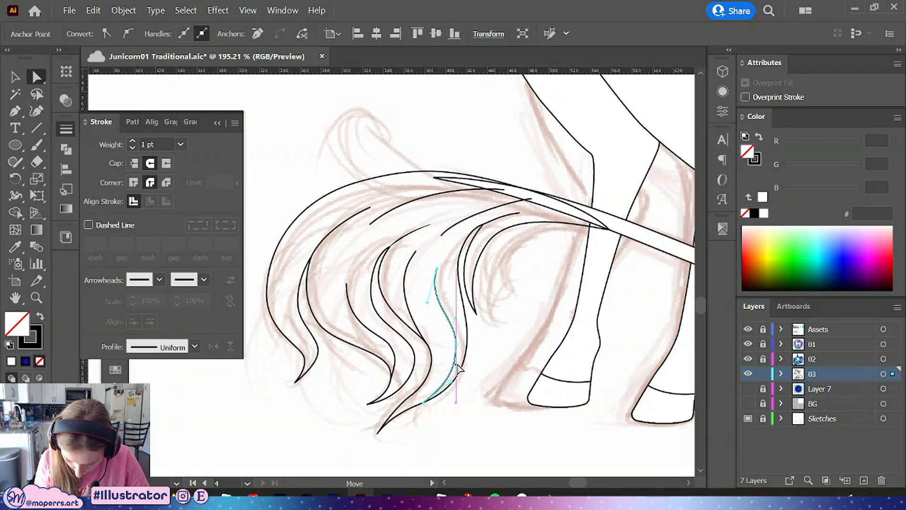
pyautogui.moveTo(436, 268); pyautogui.dragTo(435, 268)
pyautogui.click(483, 364)
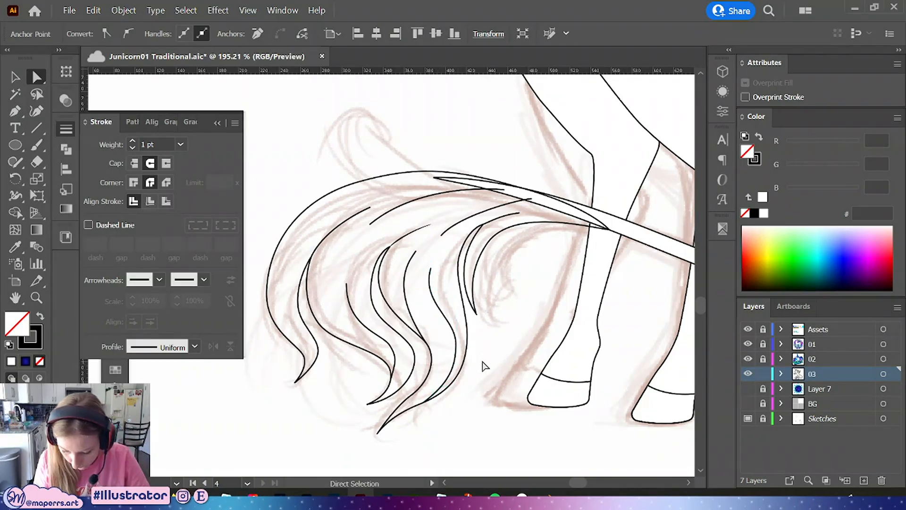
# Draw a hair line from the tail's top down its left side and a short line up from the leftmost strand tip
pyautogui.click(15, 111)
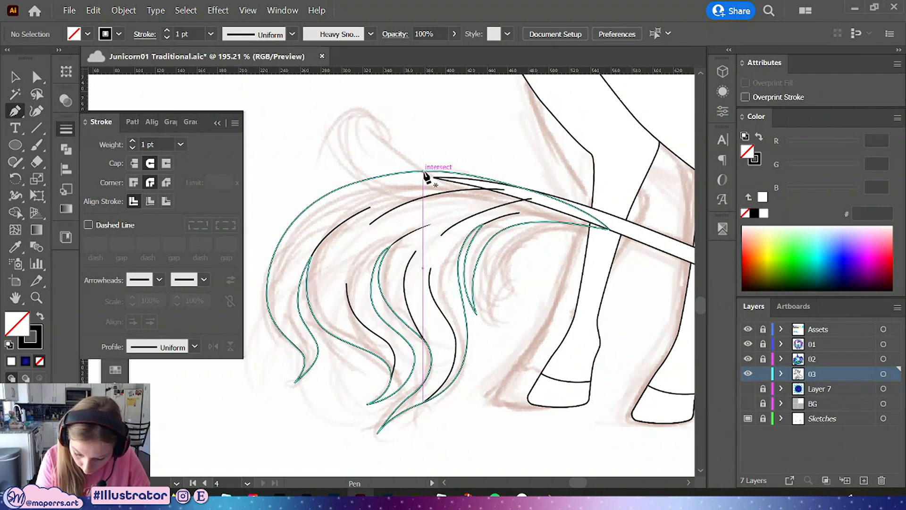
pyautogui.click(424, 171)
pyautogui.moveTo(271, 282); pyautogui.dragTo(259, 304)
pyautogui.click(305, 363)
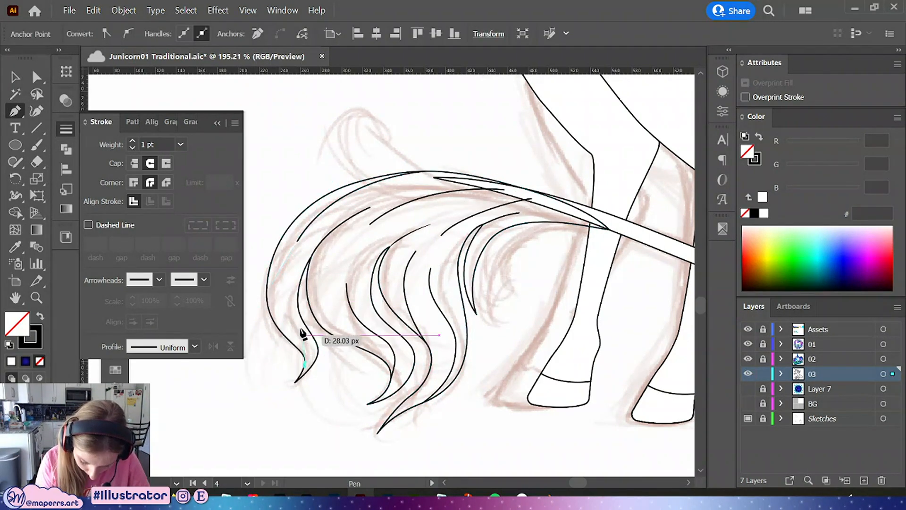
pyautogui.moveTo(304, 341); pyautogui.dragTo(298, 324)
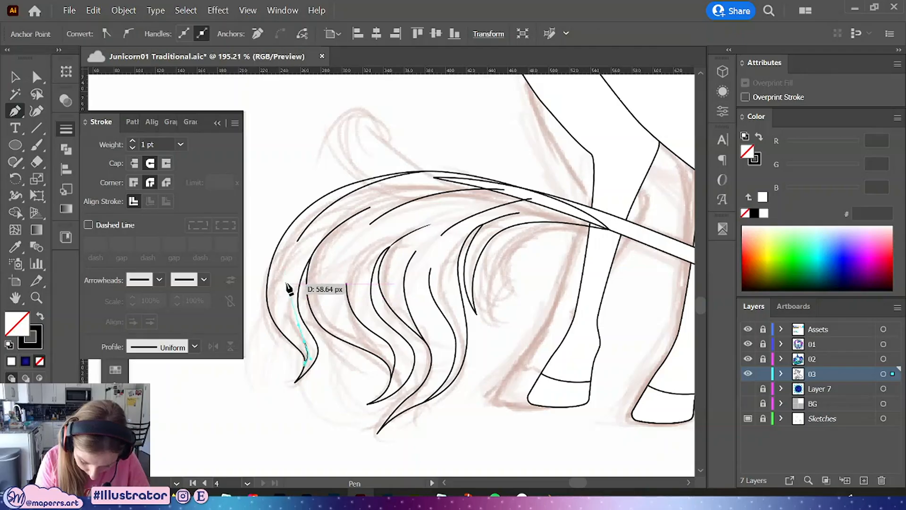
pyautogui.moveTo(285, 284); pyautogui.dragTo(289, 258)
pyautogui.click(15, 81)
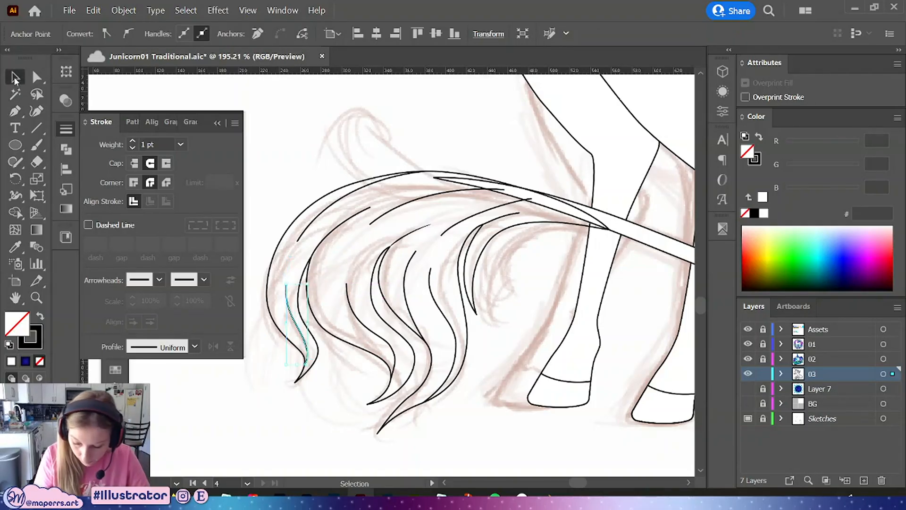
# Group the tail's hair lines together with the tail strip and send the group to the back
pyautogui.moveTo(293, 183)
pyautogui.mouseDown()
pyautogui.moveTo(483, 411)
pyautogui.moveTo(504, 403)
pyautogui.moveTo(504, 411)
pyautogui.mouseUp()
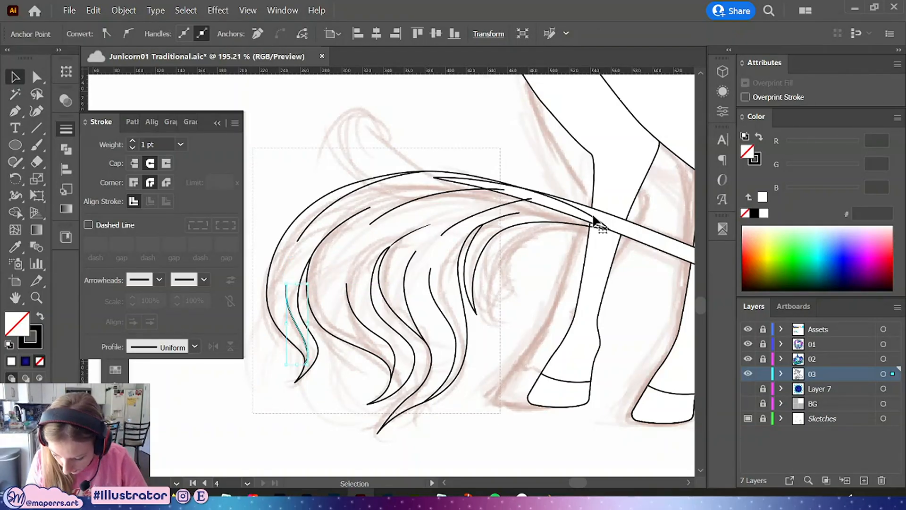
pyautogui.keyDown('shift'); pyautogui.click(603, 216); pyautogui.keyUp('shift')
pyautogui.hotkey('ctrl', 'g')
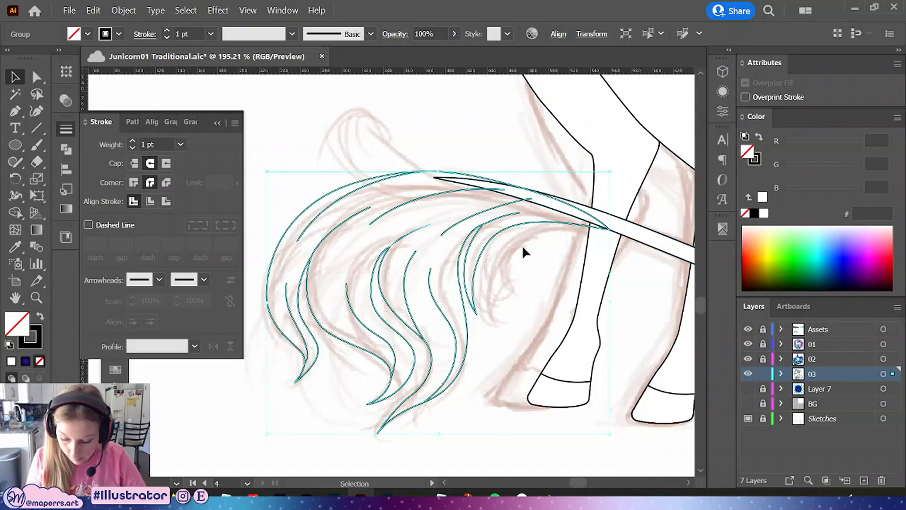
pyautogui.rightClick(533, 234)
pyautogui.moveTo(571, 393)
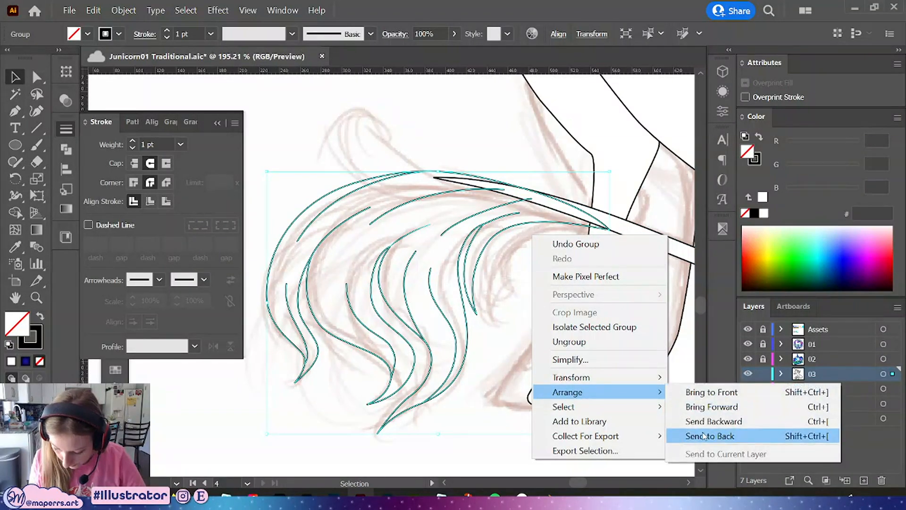
pyautogui.click(698, 434)
# Select the tail's outer strand shapes with Direct Selection and fill them with white
pyautogui.press('a')
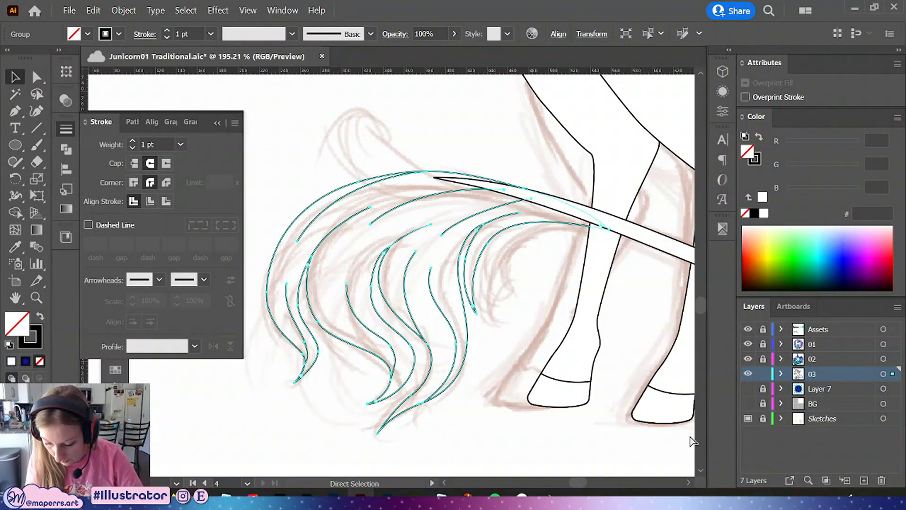
pyautogui.press('v')
pyautogui.press('a')
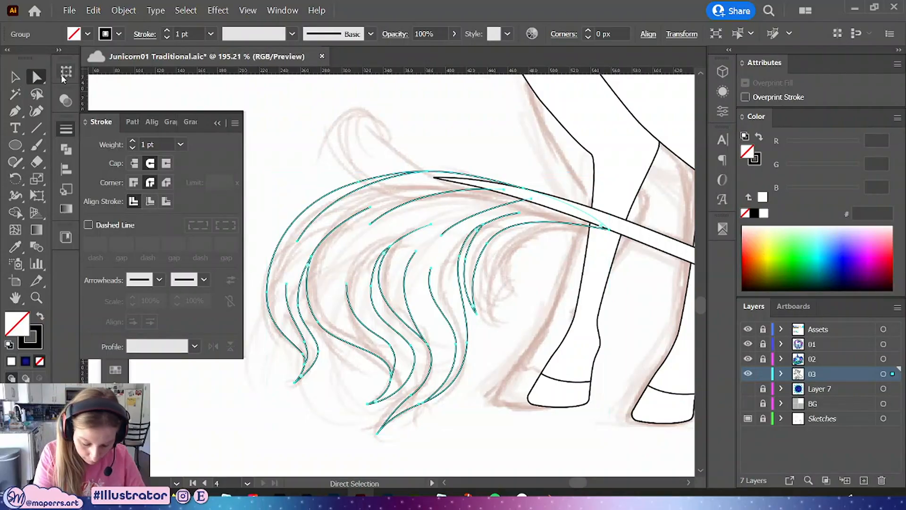
pyautogui.moveTo(303, 199); pyautogui.dragTo(312, 209)
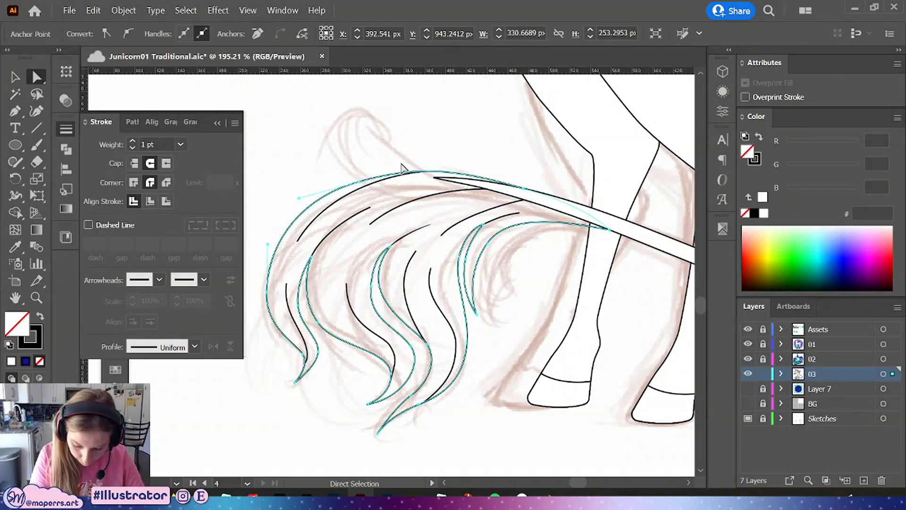
pyautogui.click(763, 213)
pyautogui.click(13, 77)
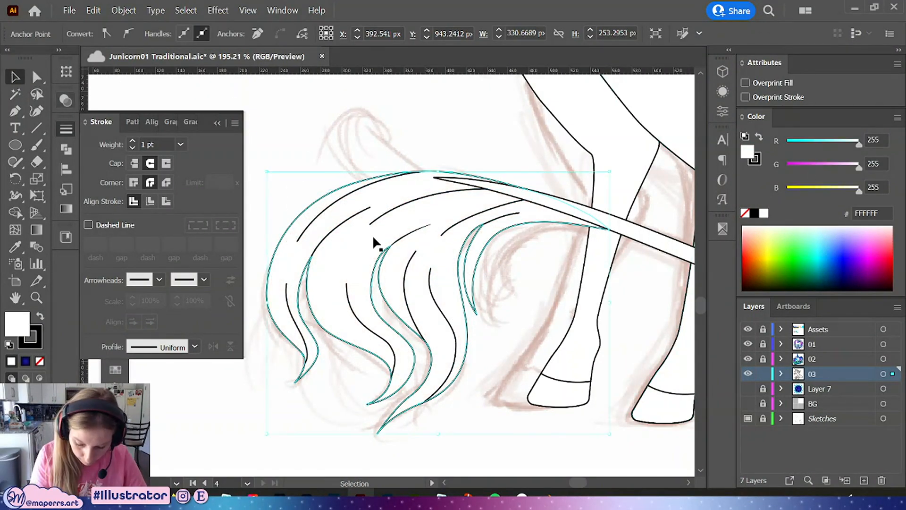
# Inside the tail group, apply a tapered width profile to the inner hair lines, then exit isolation mode
pyautogui.doubleClick(363, 257)
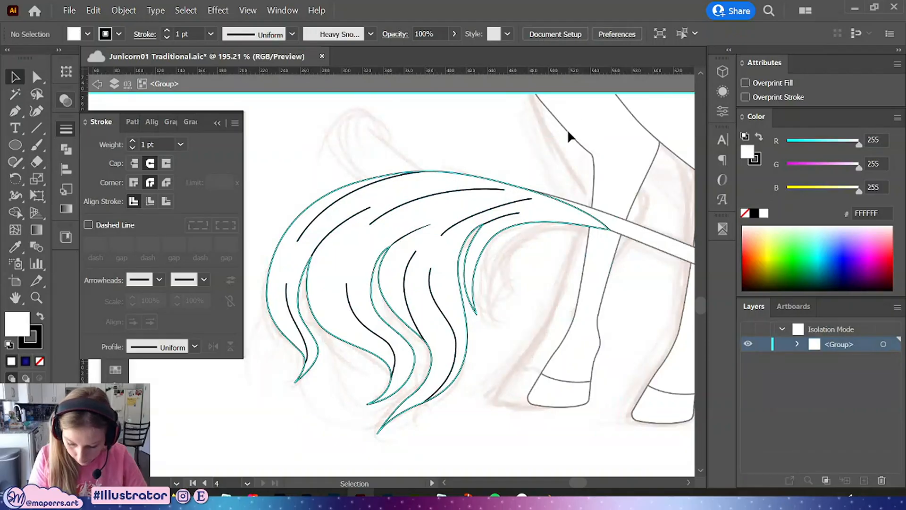
pyautogui.moveTo(603, 144)
pyautogui.mouseDown()
pyautogui.moveTo(267, 392)
pyautogui.moveTo(246, 418)
pyautogui.mouseUp()
pyautogui.keyDown('shift'); pyautogui.click(359, 243); pyautogui.keyUp('shift')
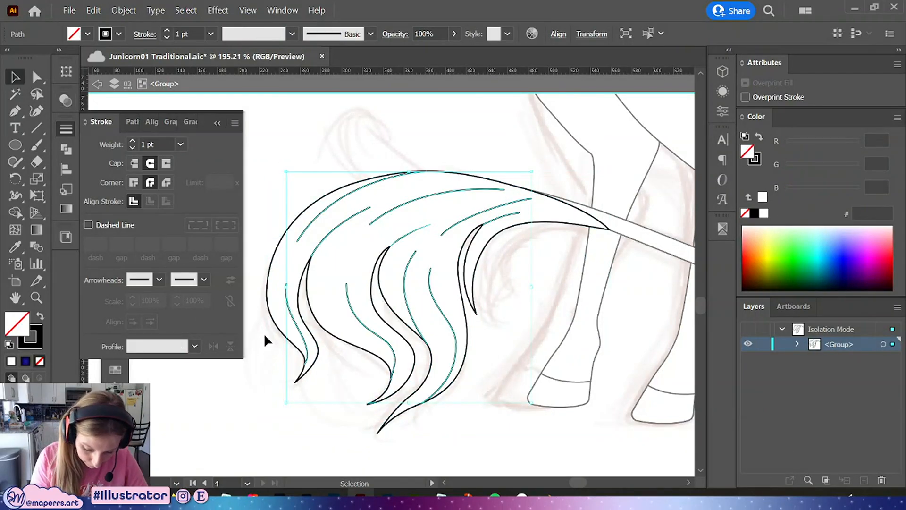
pyautogui.click(195, 346)
pyautogui.click(155, 457)
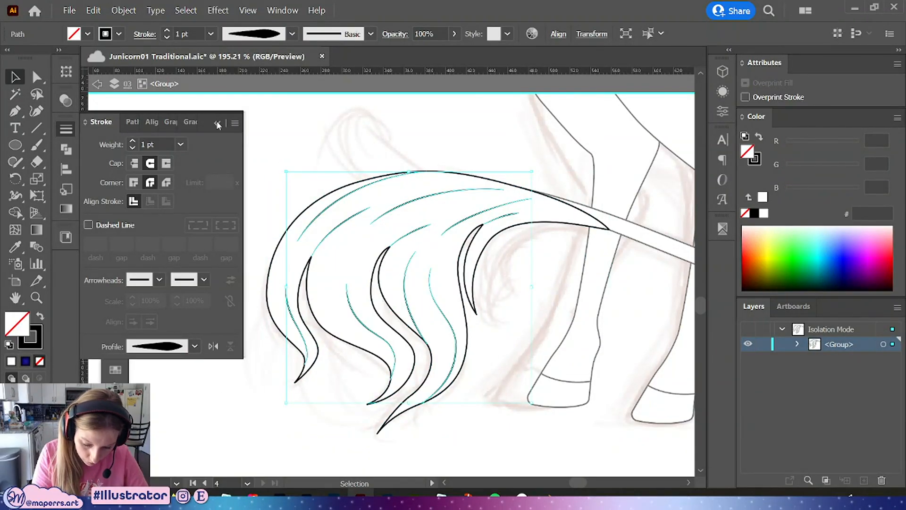
pyautogui.click(217, 124)
pyautogui.doubleClick(469, 128)
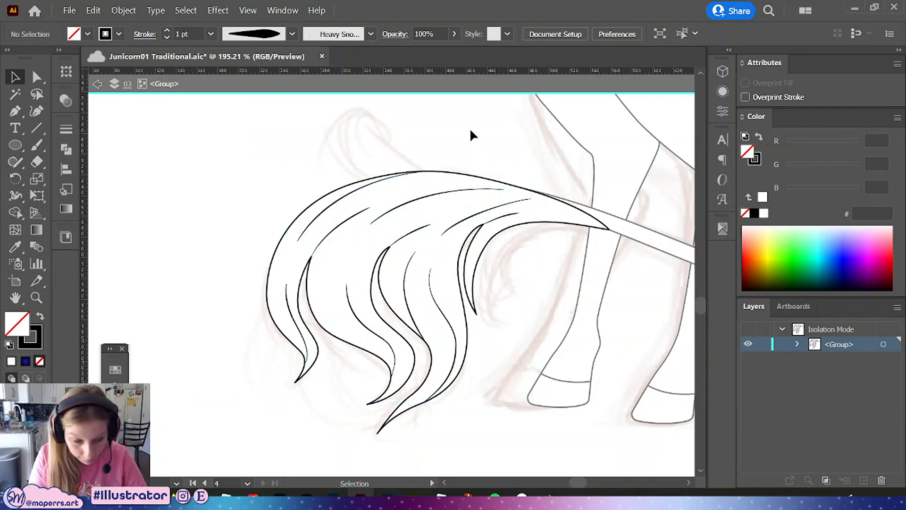
# Zoom out to the whole unicorn and save the document
pyautogui.hotkey('ctrl', '-')
pyautogui.hotkey('ctrl', '-')
pyautogui.hotkey('ctrl', '-')
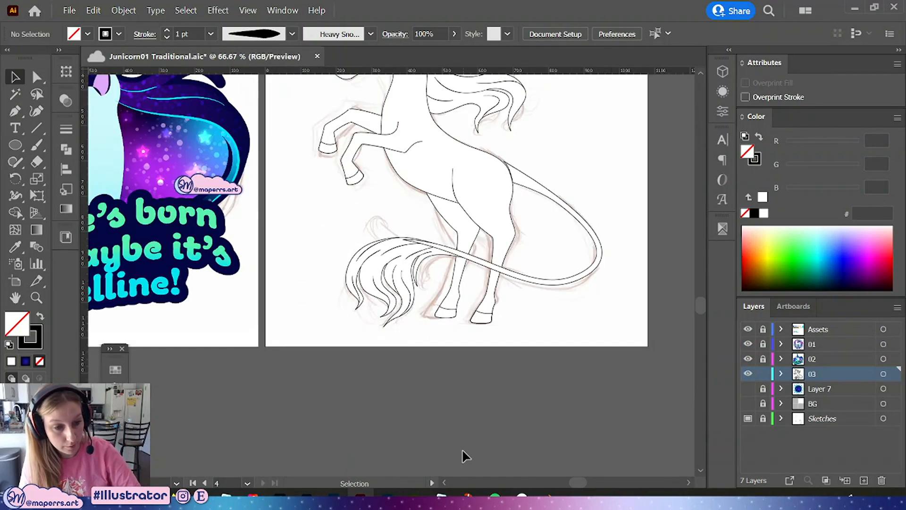
pyautogui.moveTo(513, 248); pyautogui.dragTo(507, 298)
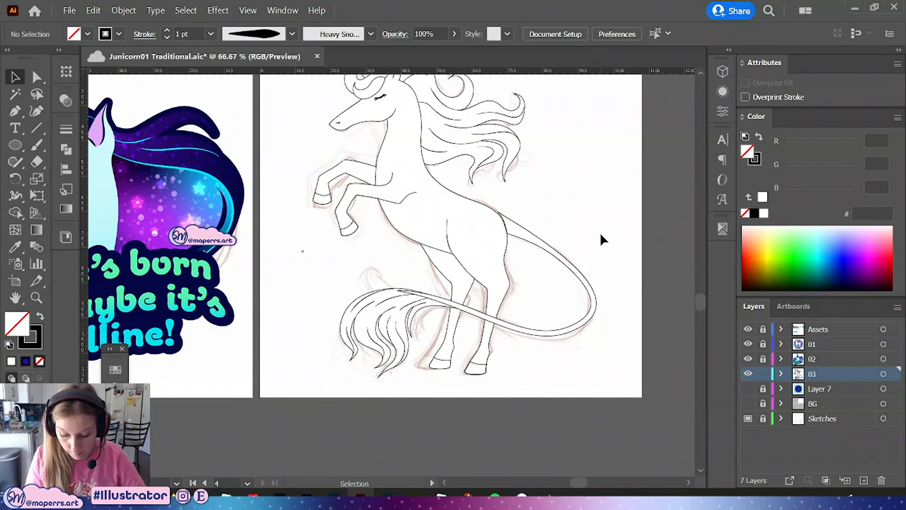
pyautogui.moveTo(599, 199); pyautogui.dragTo(611, 230)
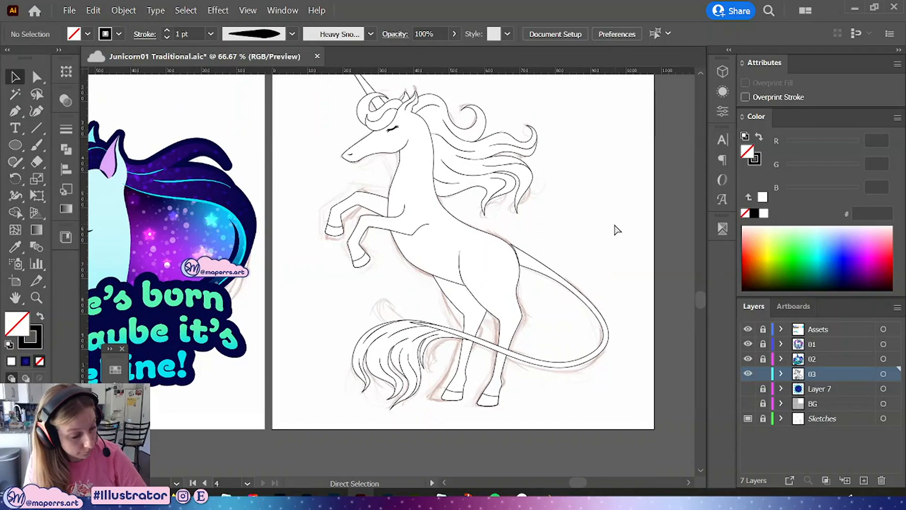
pyautogui.hotkey('ctrl', 's')
# Show Layer 7 so the sunburst background appears behind the unicorn, and save the document
pyautogui.moveTo(568, 153); pyautogui.dragTo(601, 203)
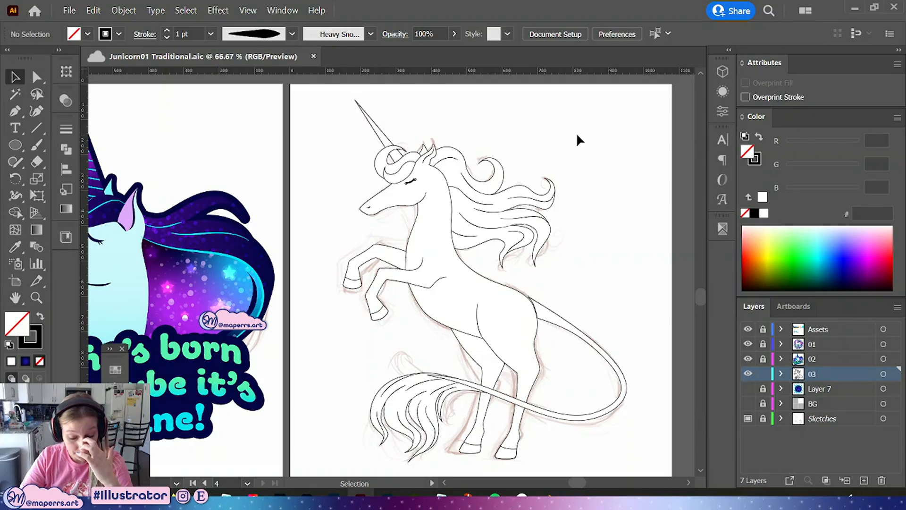
pyautogui.press('space')
pyautogui.moveTo(471, 212); pyautogui.dragTo(404, 193)
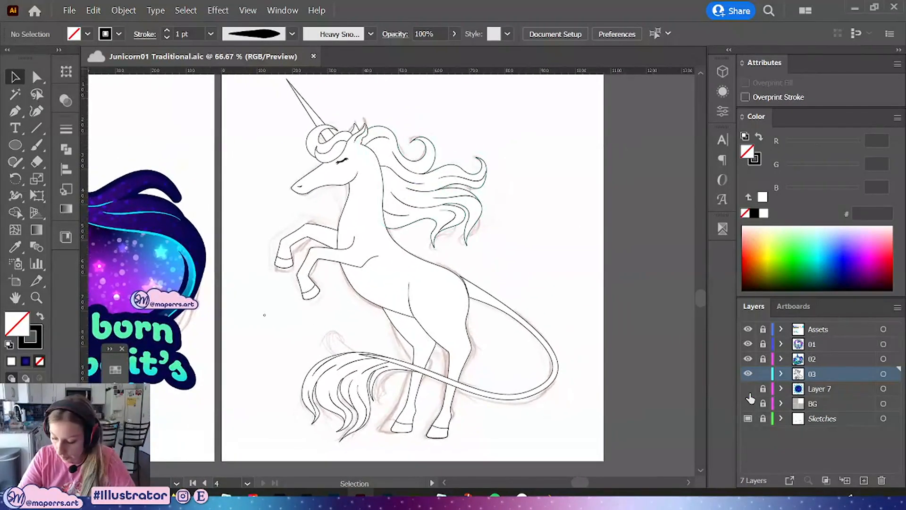
pyautogui.click(748, 388)
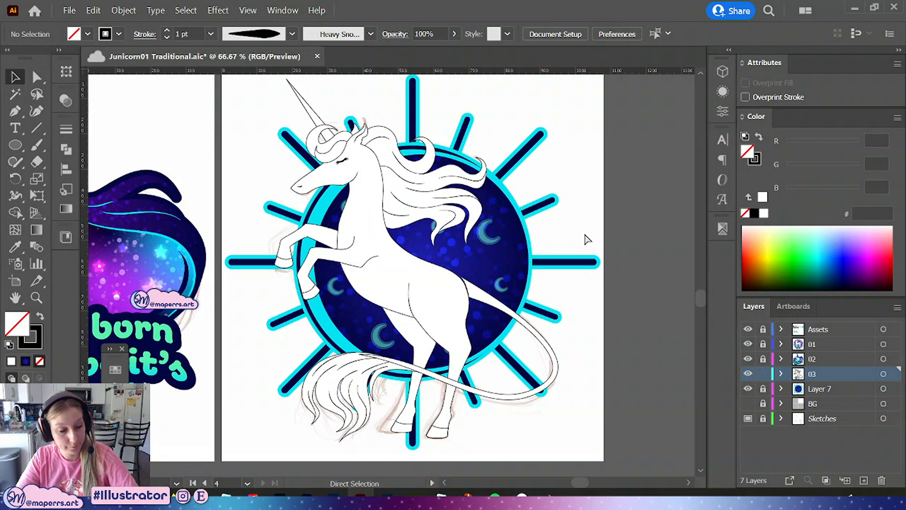
pyautogui.hotkey('ctrl', '-')
pyautogui.hotkey('ctrl', '-')
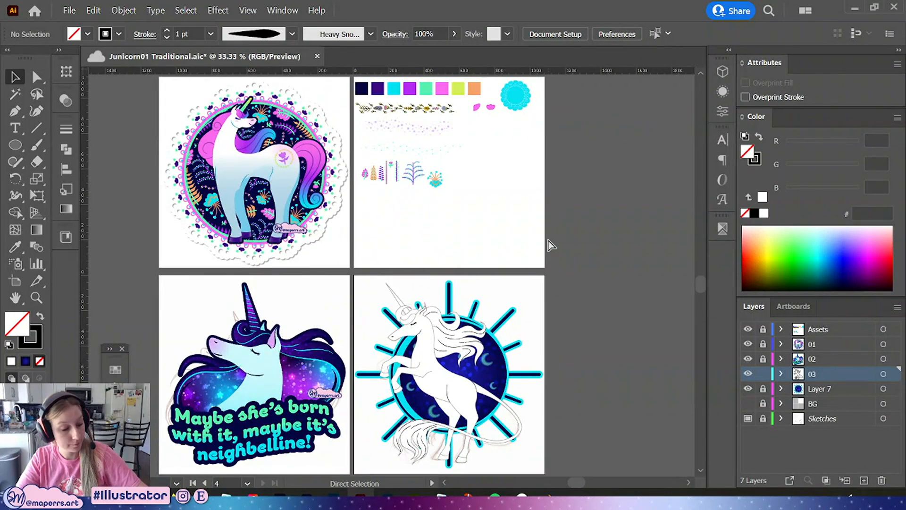
pyautogui.hotkey('ctrl', 's')
# Select the horn and fill it with the dark blue gradient sampled from the background circle using the Eyedropper
pyautogui.press('space')
pyautogui.moveTo(545, 311); pyautogui.dragTo(542, 272)
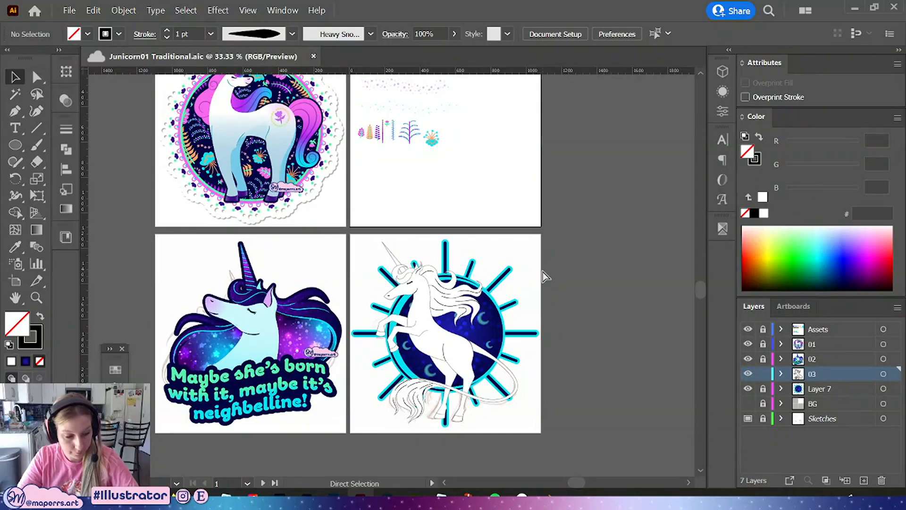
pyautogui.hotkey('ctrl', '+')
pyautogui.hotkey('ctrl', '+')
pyautogui.moveTo(583, 328); pyautogui.dragTo(540, 194)
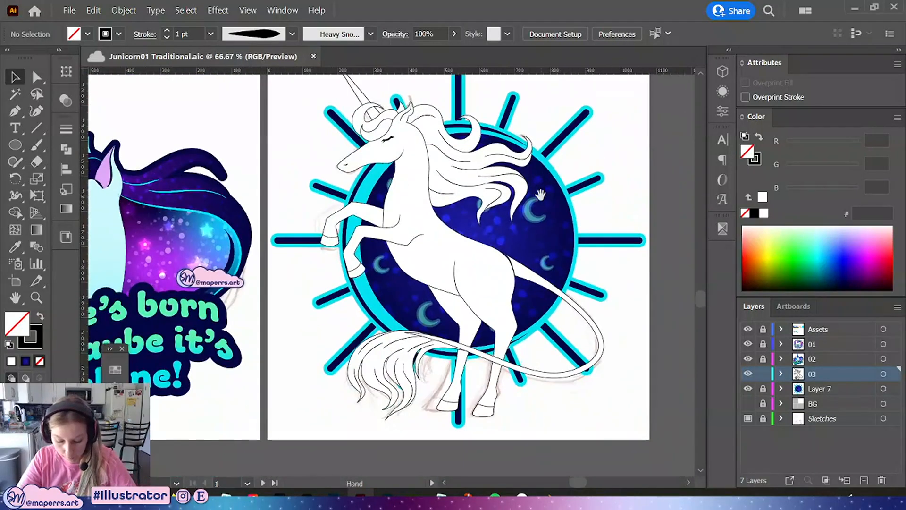
pyautogui.moveTo(545, 97); pyautogui.dragTo(549, 152)
pyautogui.click(377, 144)
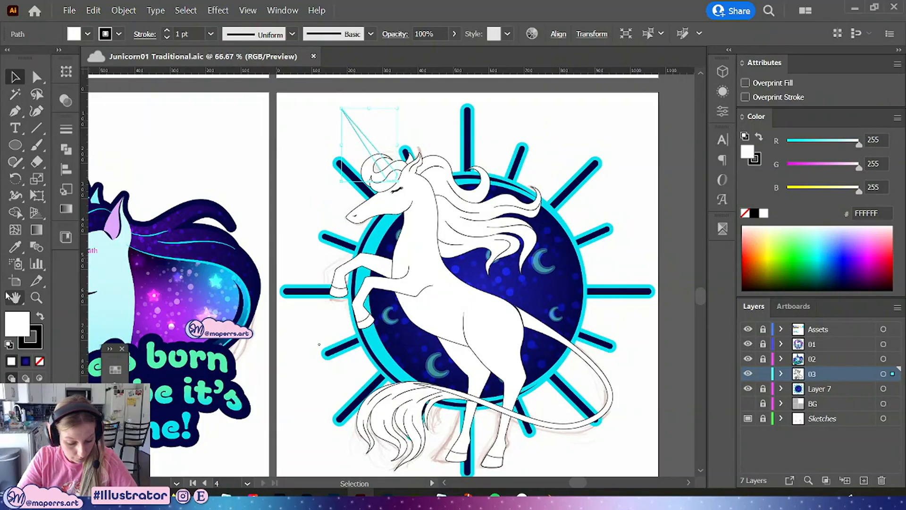
pyautogui.click(116, 371)
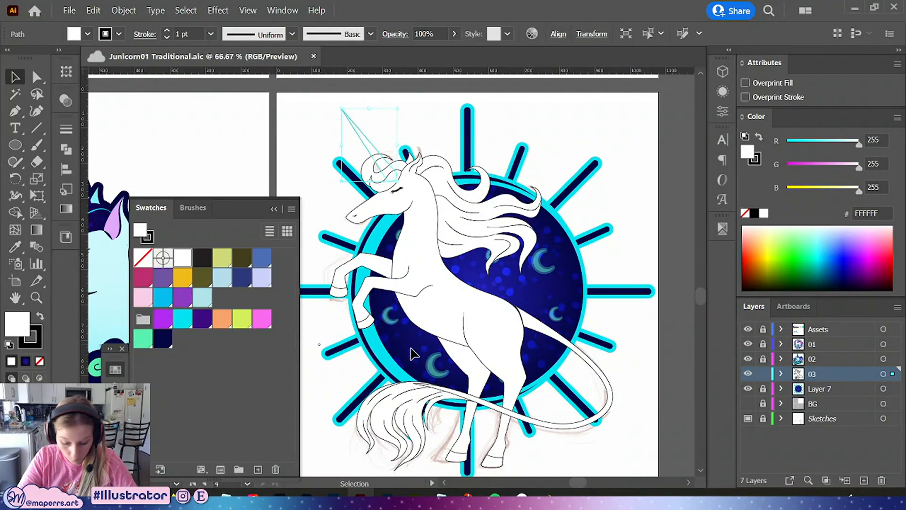
pyautogui.press('i')
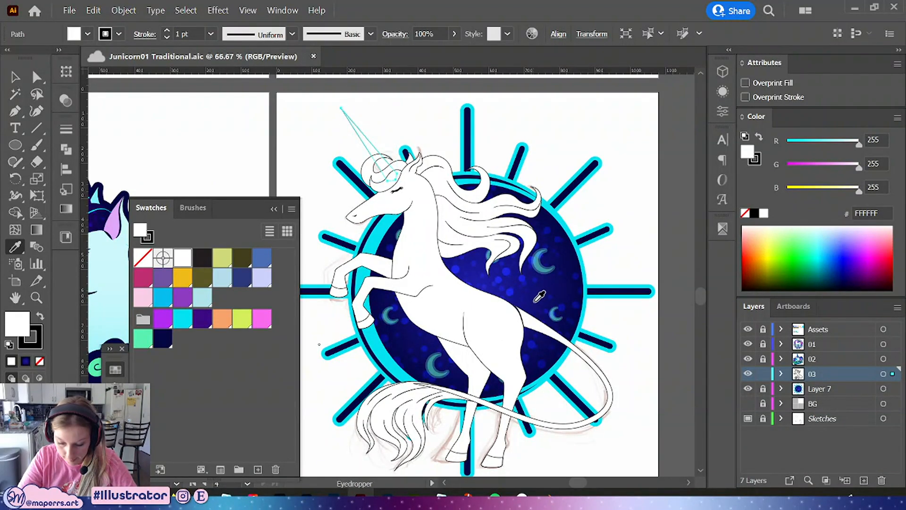
pyautogui.click(535, 298)
pyautogui.click(14, 78)
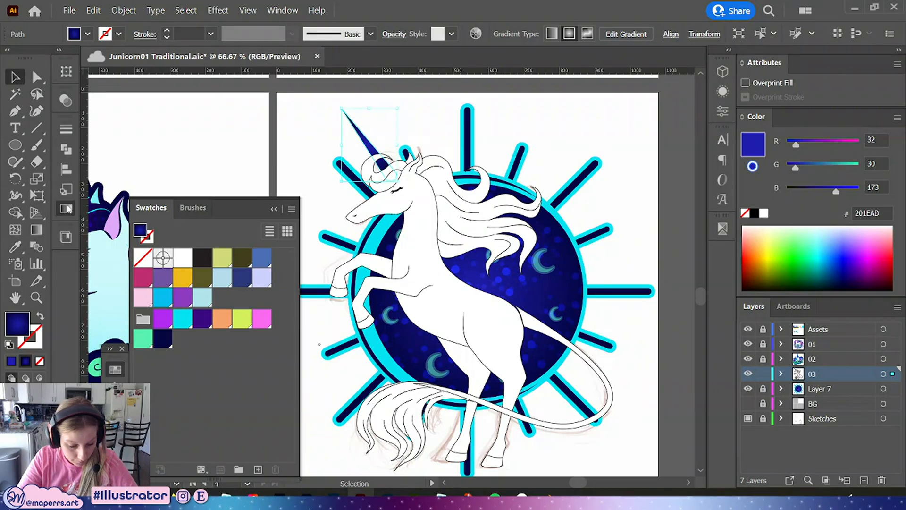
# Redirect the horn's gradient along its length from tip to base with the Gradient tool, at about -54.46°
pyautogui.click(66, 208)
pyautogui.click(150, 145)
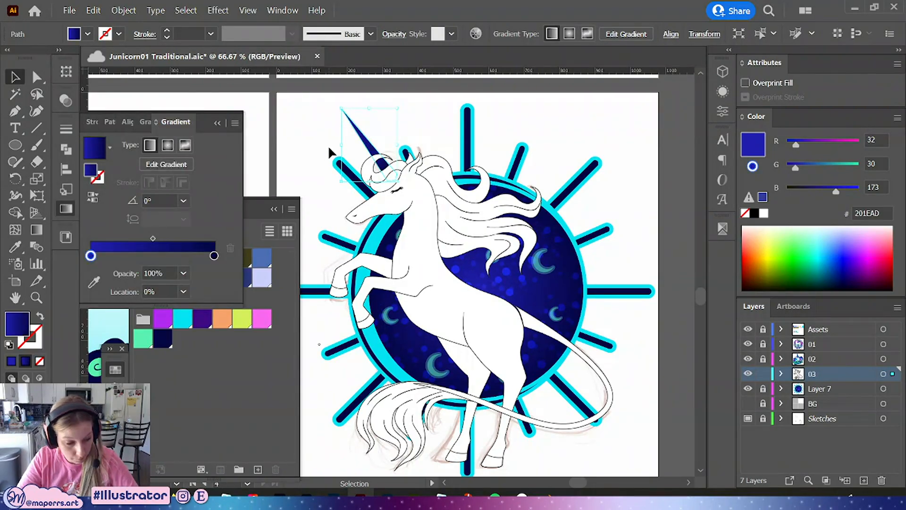
pyautogui.hotkey('ctrl', '=')
pyautogui.hotkey('ctrl', '=')
pyautogui.hotkey('ctrl', '=')
pyautogui.moveTo(456, 244); pyautogui.dragTo(501, 241)
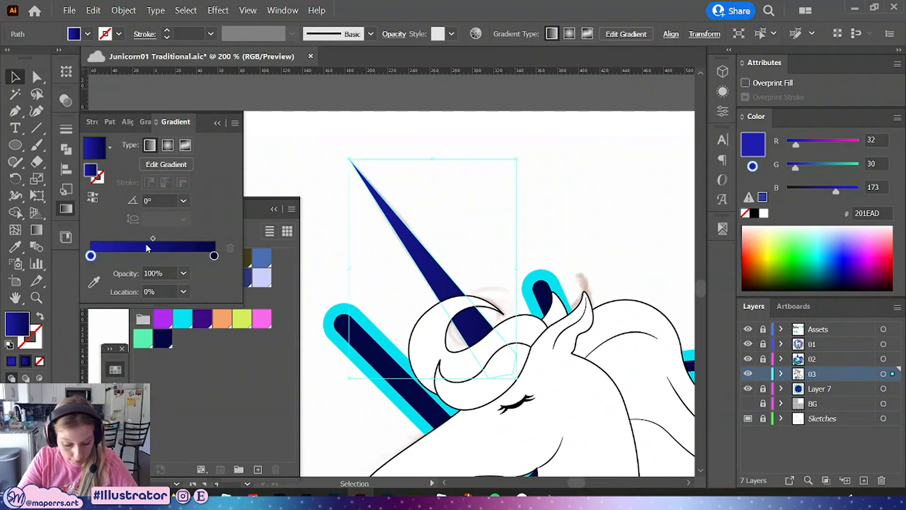
pyautogui.click(37, 230)
pyautogui.moveTo(366, 181); pyautogui.dragTo(500, 369)
pyautogui.press('v')
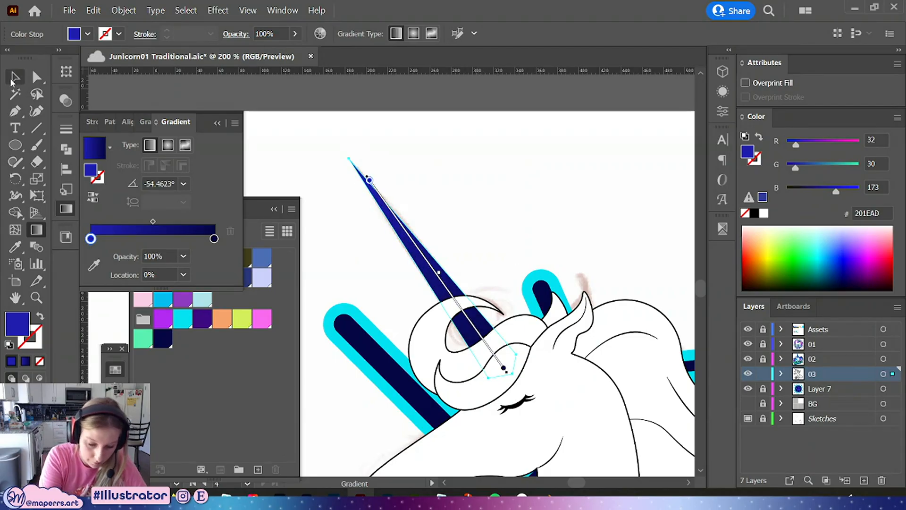
pyautogui.click(501, 234)
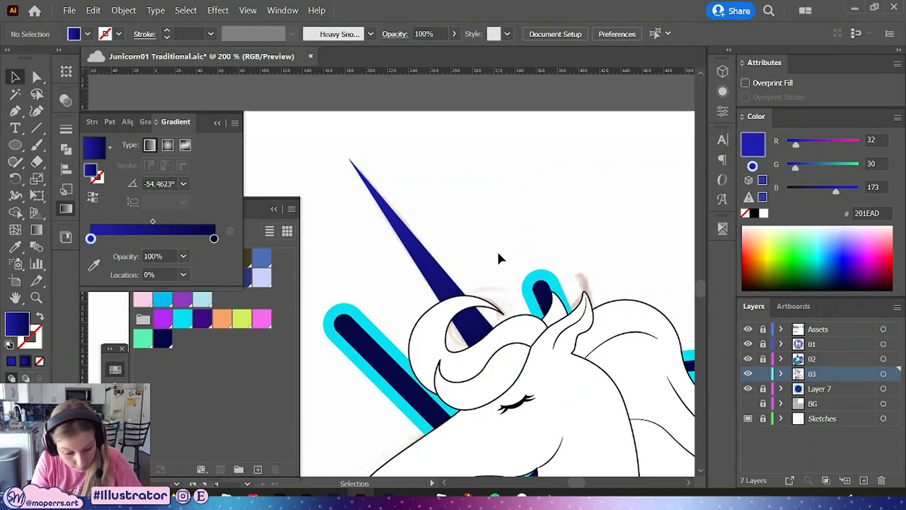
# Collapse the gradient panel, move the swatches panel aside, and save the document
pyautogui.hotkey('ctrl', '-')
pyautogui.hotkey('ctrl', '-')
pyautogui.hotkey('ctrl', '-')
pyautogui.scroll(-4, 514, 202)
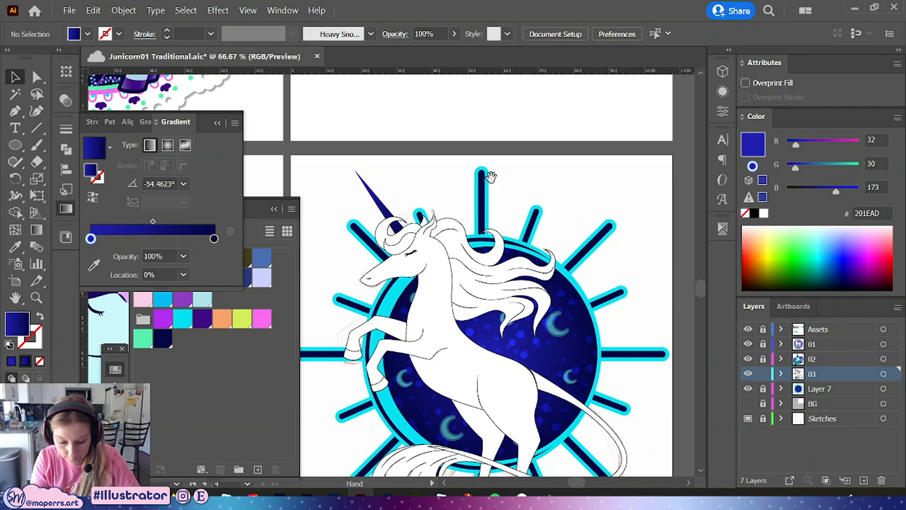
pyautogui.click(217, 123)
pyautogui.scroll(-2, 531, 202)
pyautogui.moveTo(276, 219); pyautogui.dragTo(248, 203)
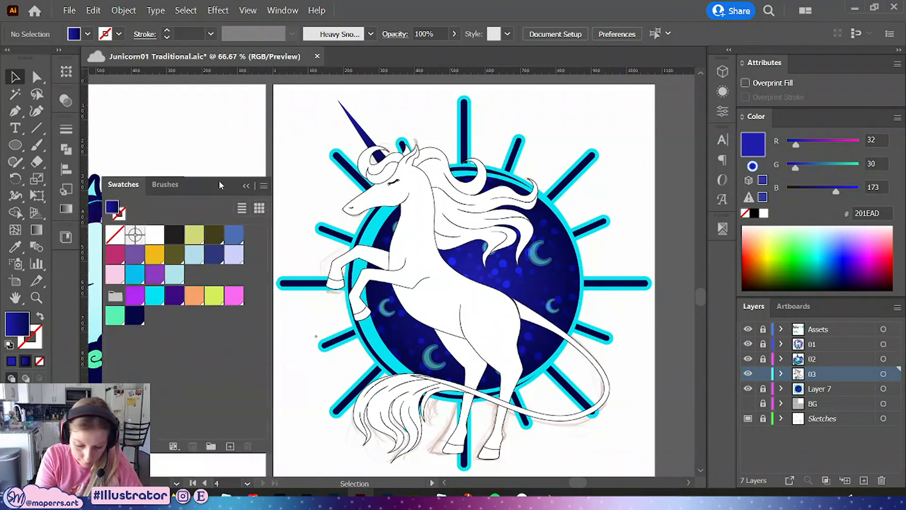
pyautogui.scroll(1, 627, 178)
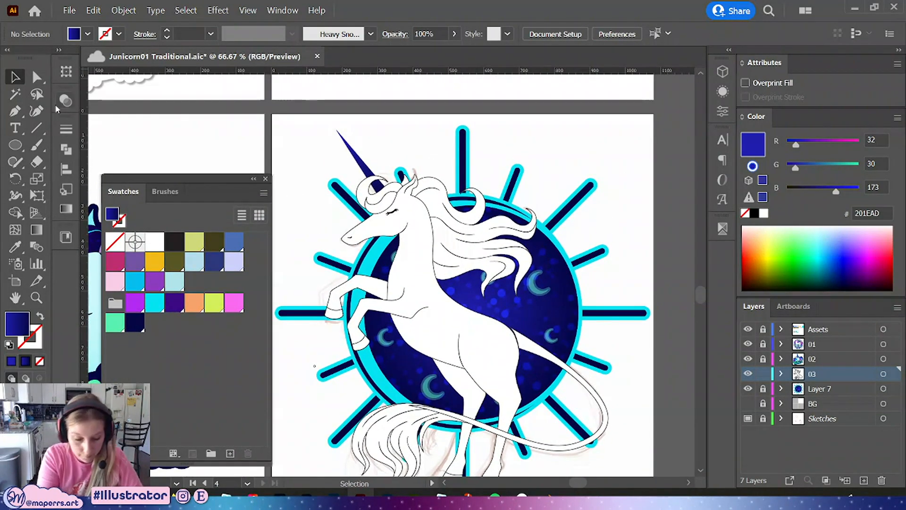
pyautogui.press('a')
pyautogui.scroll(-2, 608, 160)
pyautogui.hotkey('ctrl', 's')
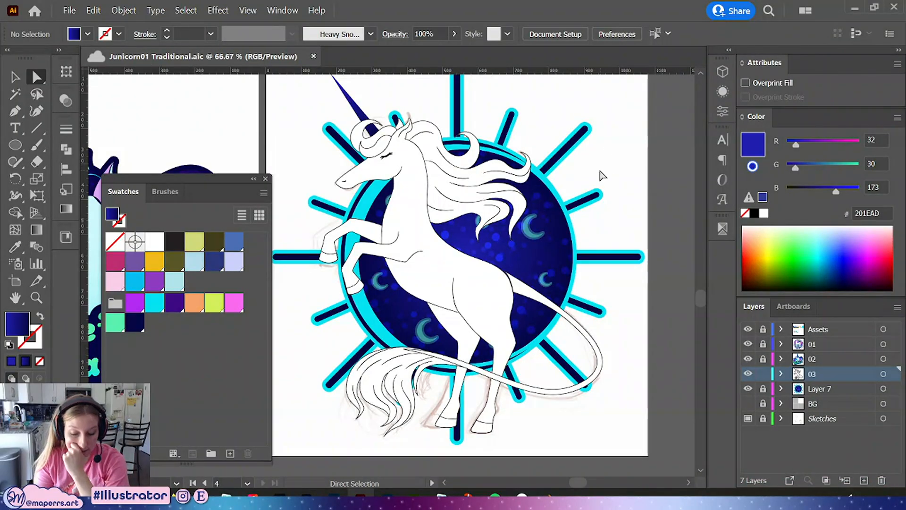
# Select the unicorn's body shape and fill it with the purple swatch
pyautogui.press('v')
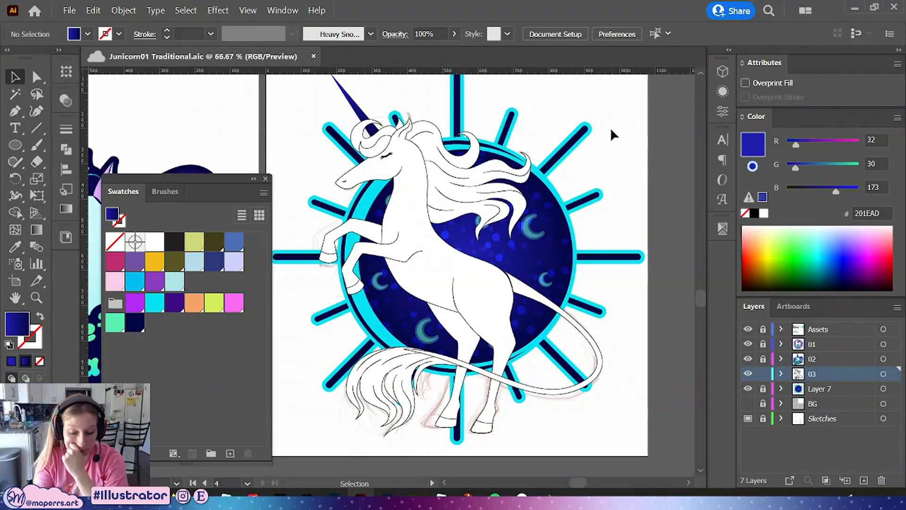
pyautogui.press('a')
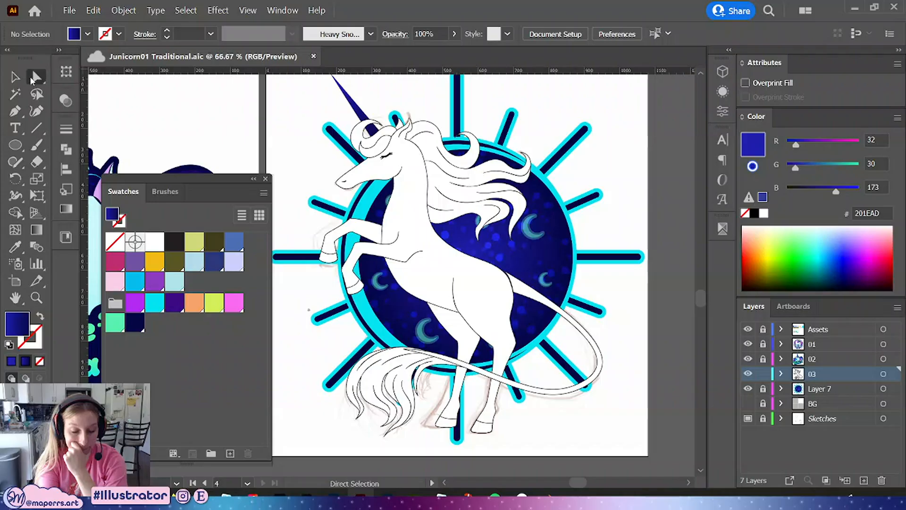
pyautogui.click(490, 209)
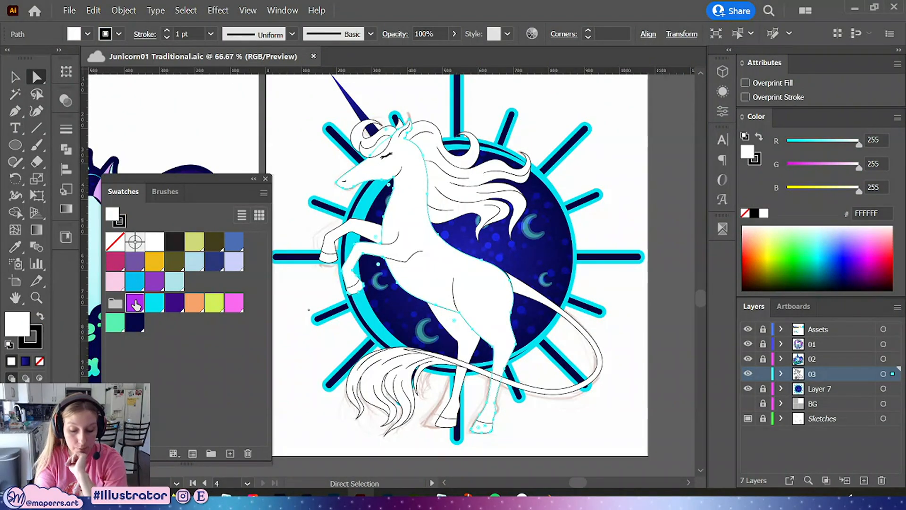
pyautogui.click(136, 305)
pyautogui.click(601, 115)
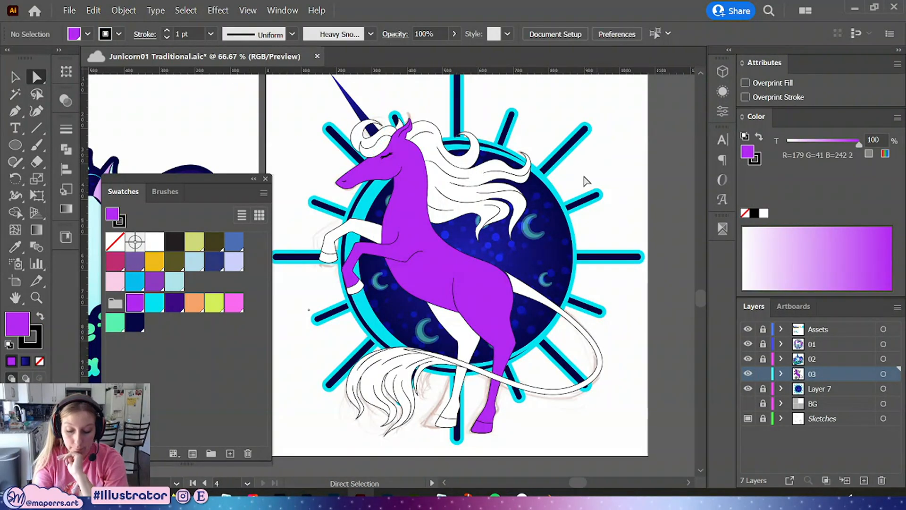
# Fill the hind leg shape with the same purple swatch
pyautogui.click(455, 336)
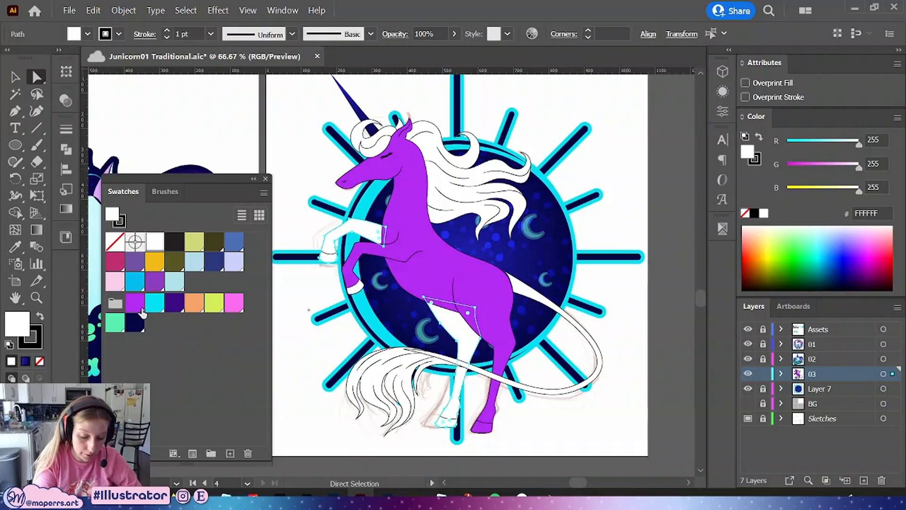
pyautogui.click(135, 304)
pyautogui.click(631, 158)
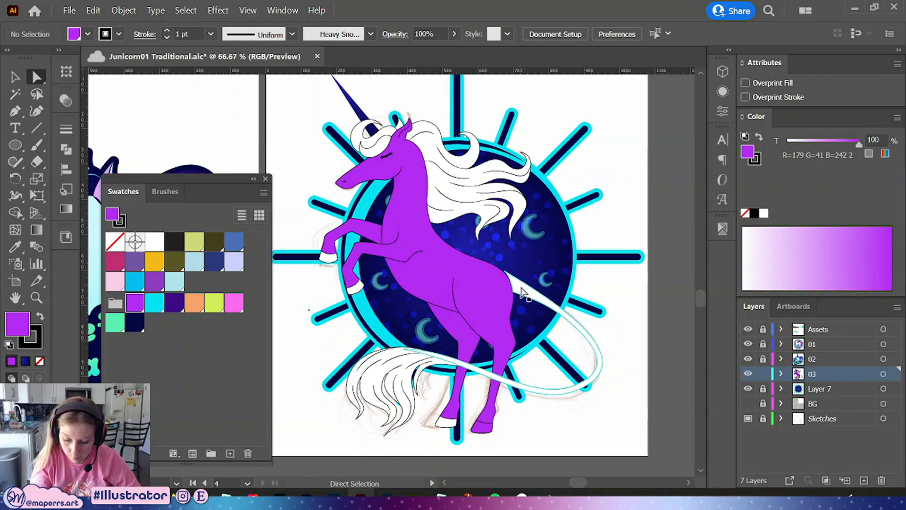
# Fill the tail group purple and remove its stroke
pyautogui.click(523, 294)
pyautogui.click(136, 303)
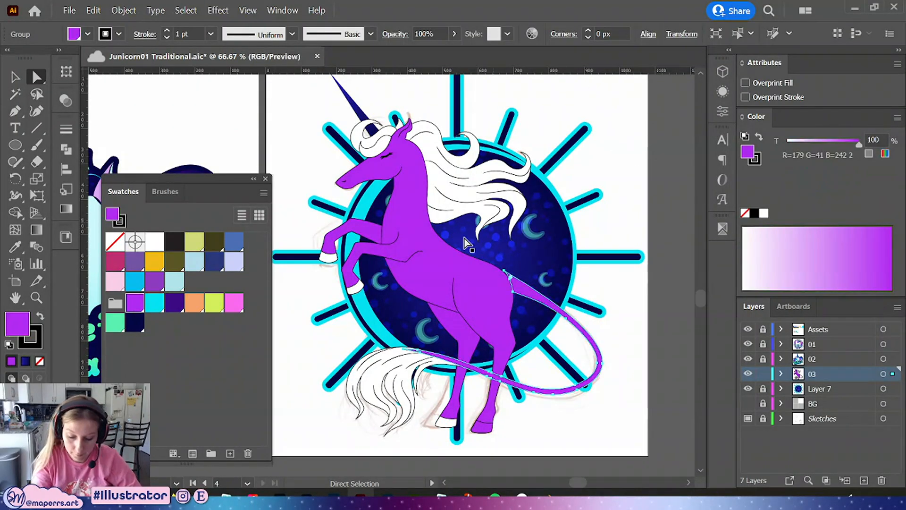
pyautogui.press('x')
pyautogui.press('/')
pyautogui.press('x')
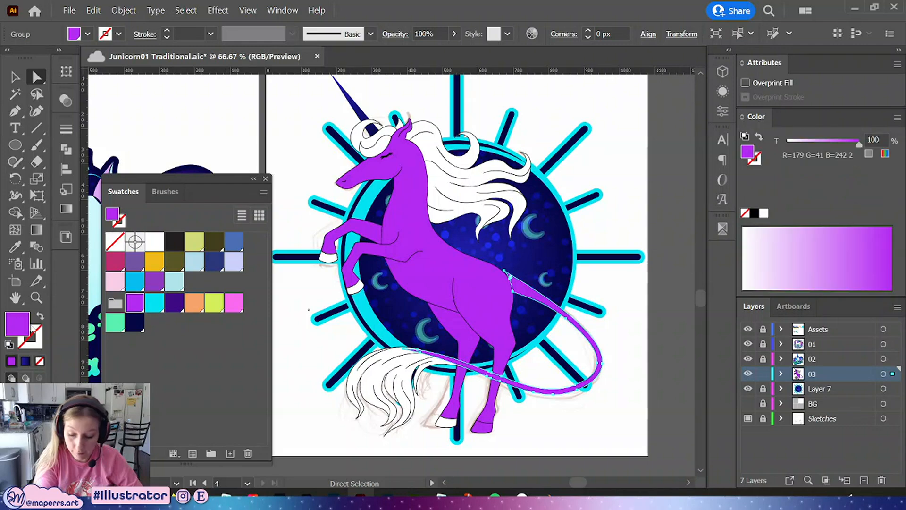
# Remove the stroke from the purple body shape
pyautogui.click(439, 276)
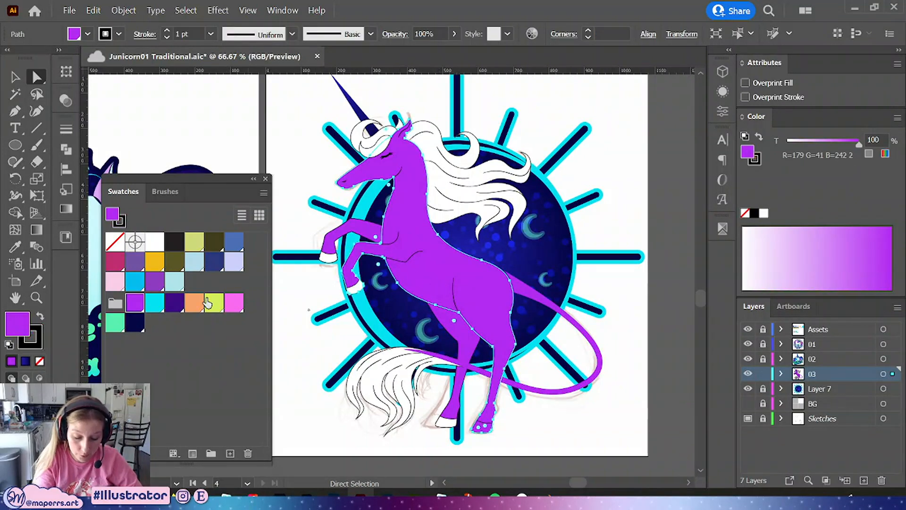
pyautogui.press('x')
pyautogui.press('/')
pyautogui.press('x')
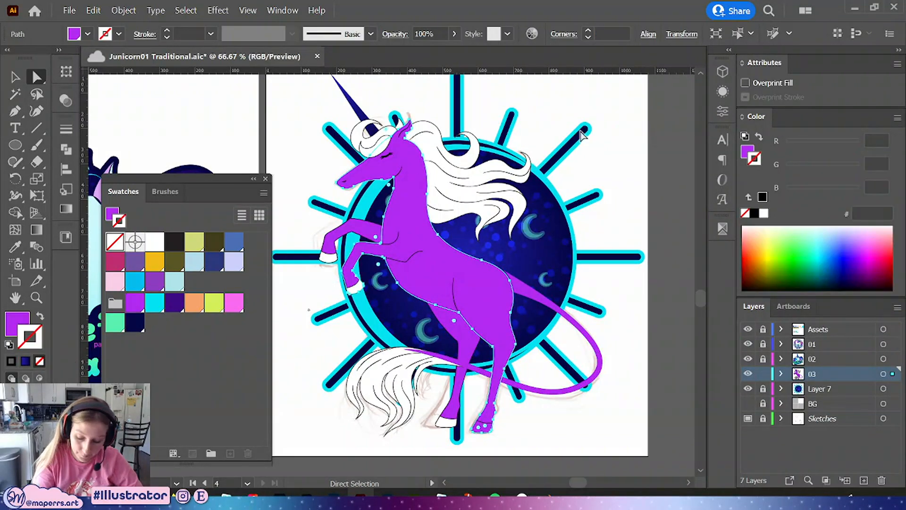
pyautogui.click(608, 164)
# Select the hind leg and front leg shapes and remove their strokes
pyautogui.click(461, 334)
pyautogui.keyDown('shift'); pyautogui.click(360, 230); pyautogui.keyUp('shift')
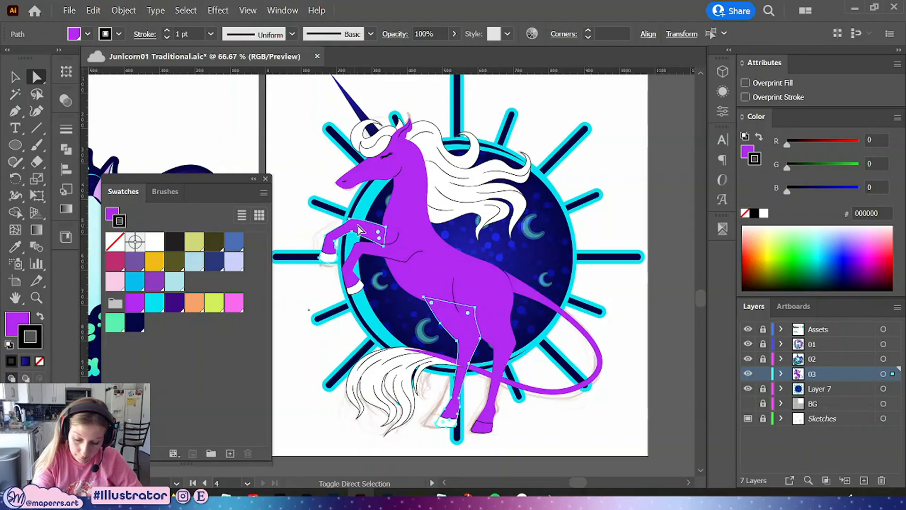
pyautogui.press('x')
pyautogui.press('/')
pyautogui.press('x')
pyautogui.click(623, 162)
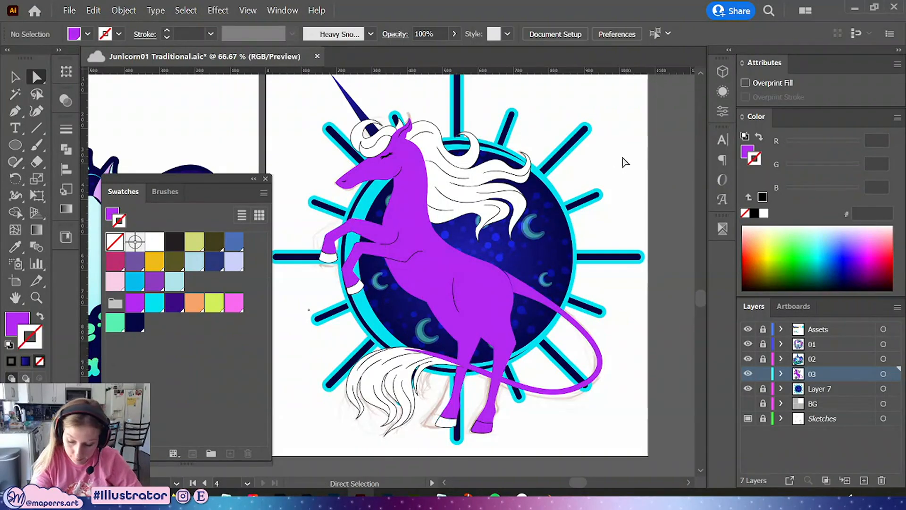
# Select all four hooves, set their stroke to none, and fill them with the dark purple swatch
pyautogui.click(446, 421)
pyautogui.keyDown('shift'); pyautogui.click(483, 427); pyautogui.keyUp('shift')
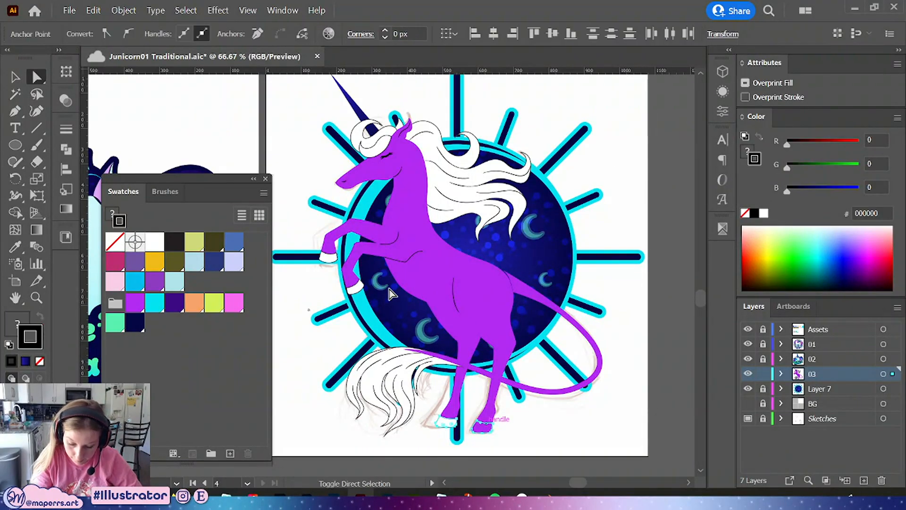
pyautogui.keyDown('shift'); pyautogui.click(354, 285); pyautogui.keyUp('shift')
pyautogui.keyDown('shift'); pyautogui.click(328, 257); pyautogui.keyUp('shift')
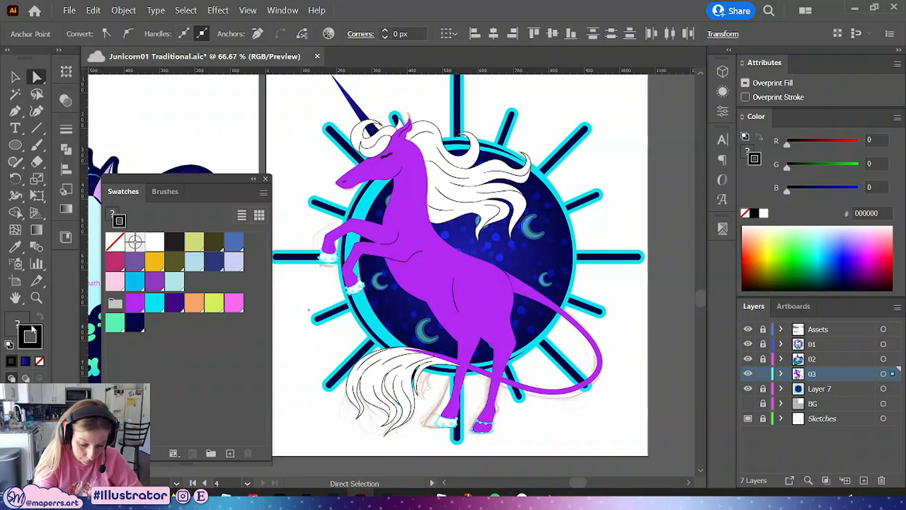
pyautogui.click(39, 361)
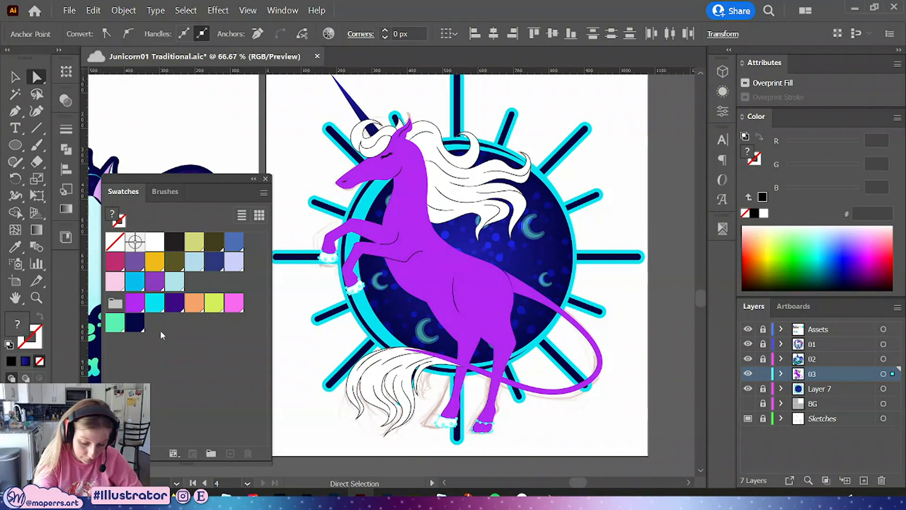
pyautogui.click(176, 303)
pyautogui.click(627, 179)
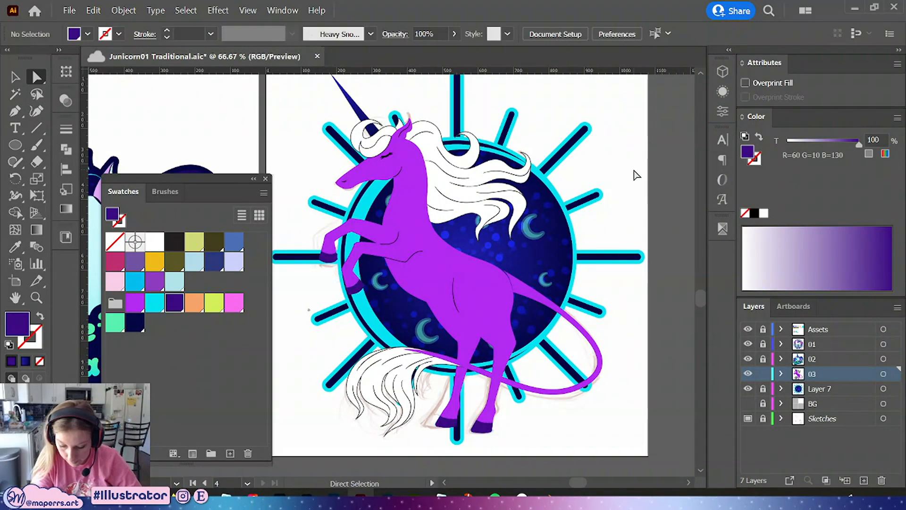
# Save the document
pyautogui.scroll(1, 623, 156)
pyautogui.scroll(1, 630, 172)
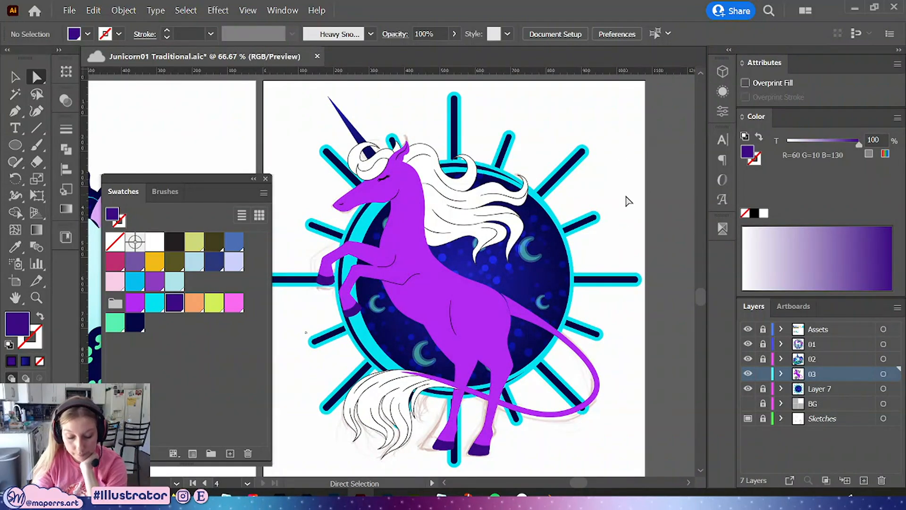
pyautogui.hotkey('ctrl', 's')
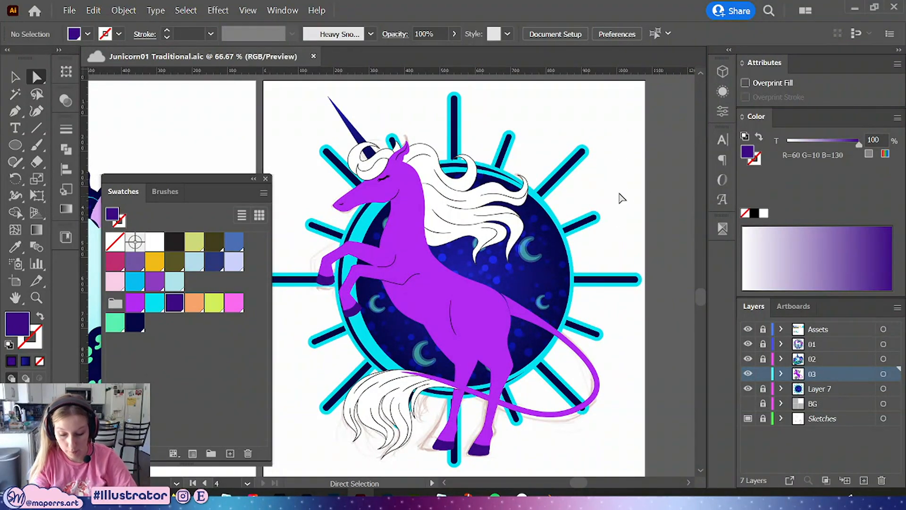
pyautogui.moveTo(637, 222); pyautogui.dragTo(607, 292)
pyautogui.hotkey('ctrl', '-')
pyautogui.hotkey('ctrl', '-')
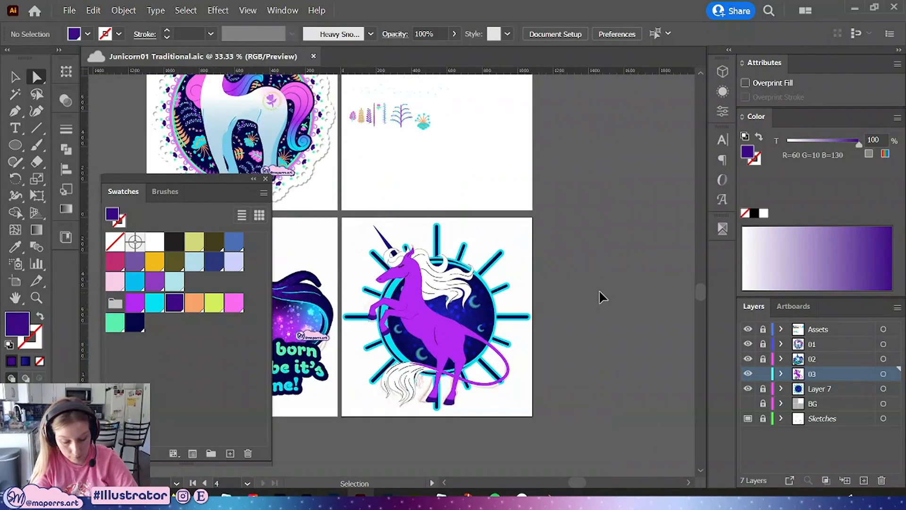
pyautogui.hotkey('ctrl', '-')
pyautogui.hotkey('ctrl', '+')
pyautogui.hotkey('ctrl', '+')
pyautogui.hotkey('ctrl', '+')
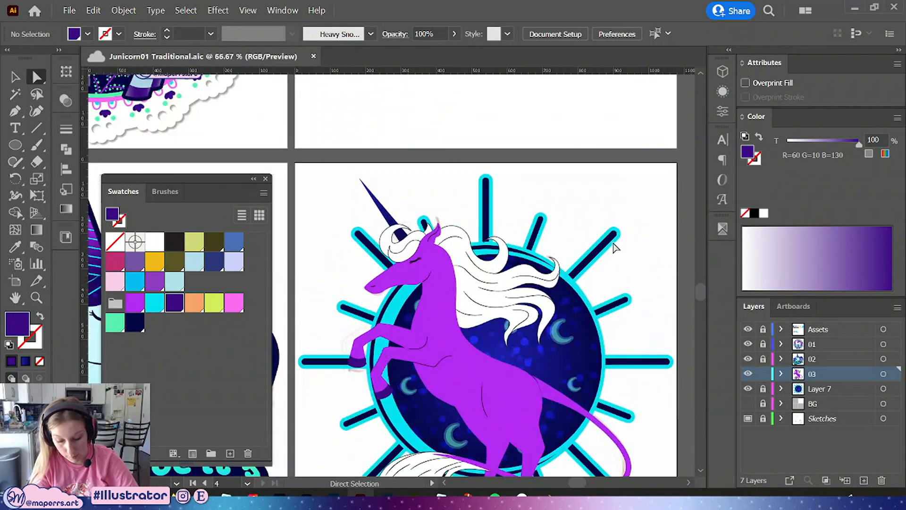
pyautogui.moveTo(621, 272); pyautogui.dragTo(597, 198)
pyautogui.click(15, 75)
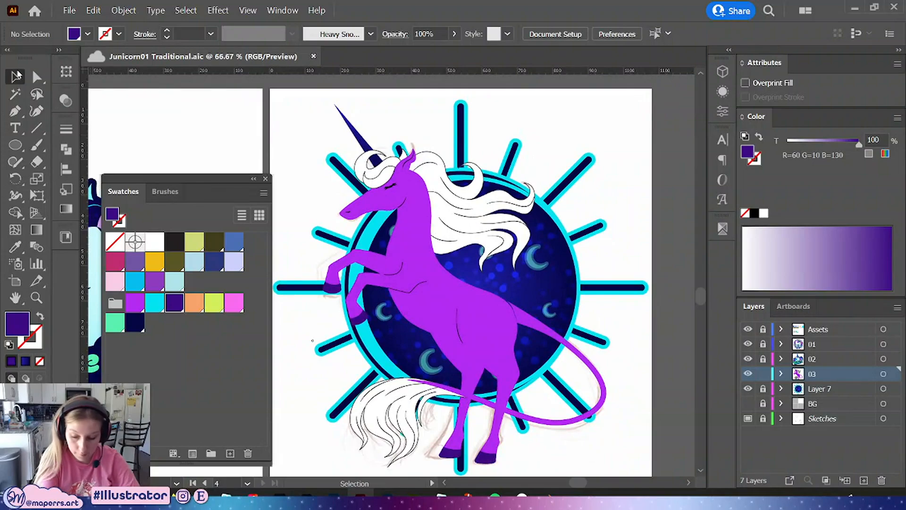
pyautogui.moveTo(609, 319); pyautogui.dragTo(593, 325)
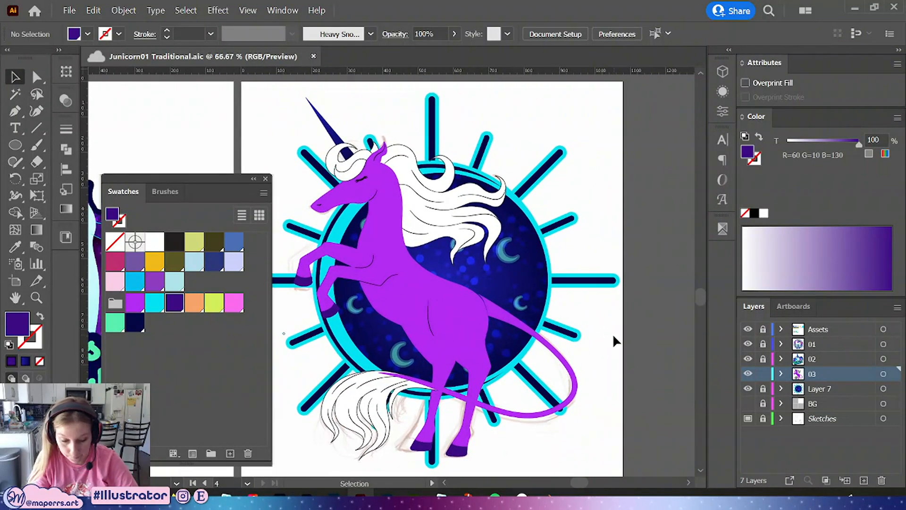
pyautogui.hotkey('ctrl', '-')
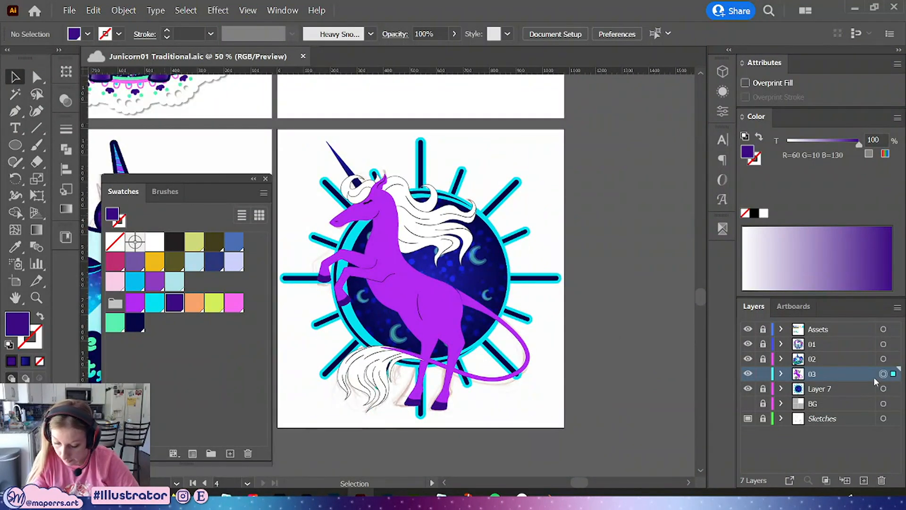
# Select all artwork on layer 03 and shift it slightly right to center it over the sunburst background
pyautogui.click(883, 373)
pyautogui.moveTo(451, 299); pyautogui.dragTo(473, 293)
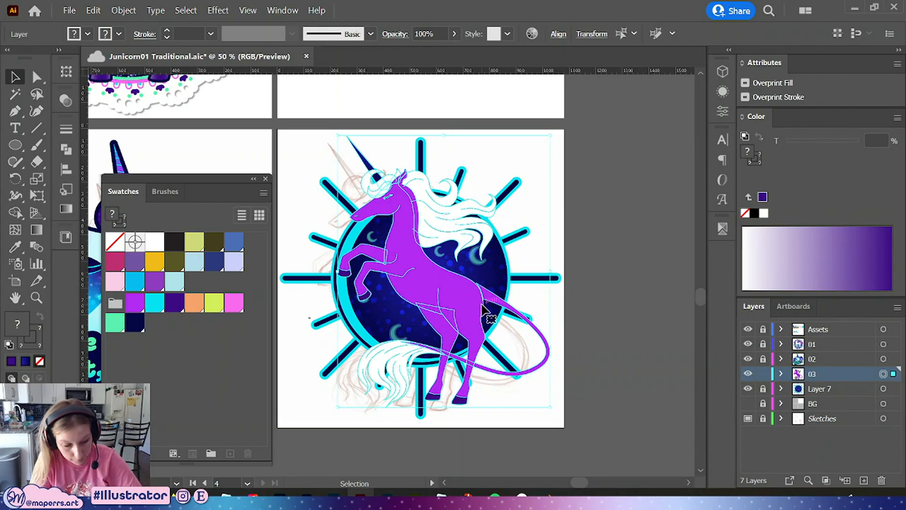
pyautogui.press('Left')
pyautogui.press('Left')
pyautogui.press('Left')
pyautogui.press('Left')
pyautogui.press('Left')
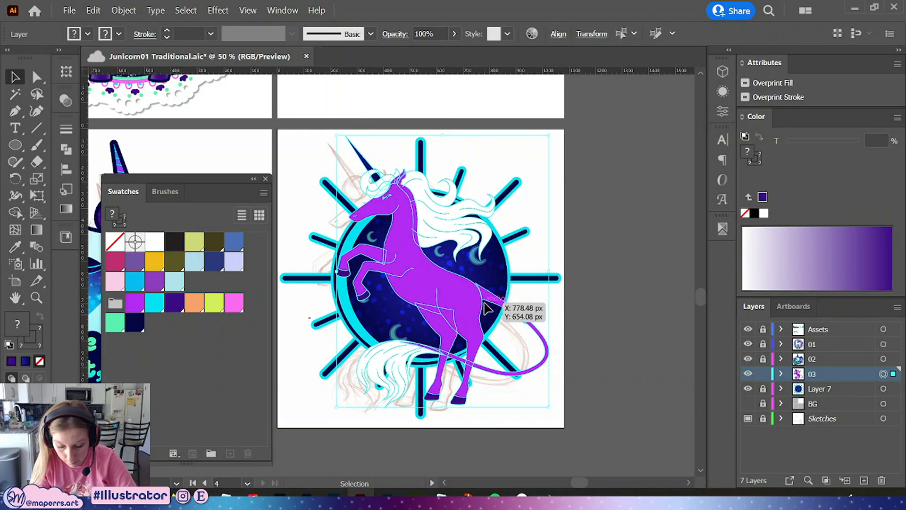
pyautogui.press('Right')
pyautogui.press('Right')
pyautogui.press('Right')
pyautogui.press('Right')
pyautogui.press('Right')
pyautogui.press('Right')
pyautogui.press('Right')
pyautogui.press('Right')
pyautogui.press('Right')
pyautogui.press('Right')
pyautogui.press('Right')
pyautogui.press('Right')
pyautogui.press('Right')
pyautogui.press('Right')
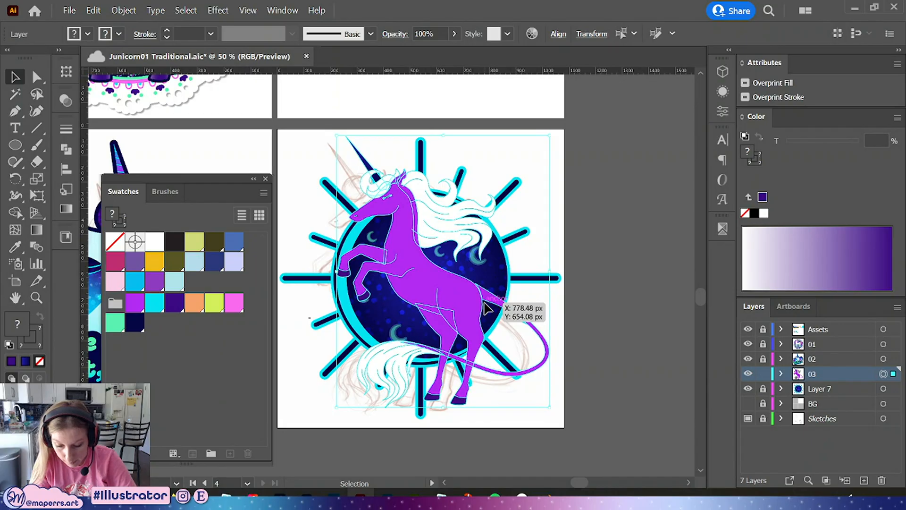
pyautogui.press('Right')
pyautogui.press('Right')
pyautogui.press('Right')
pyautogui.press('Right')
pyautogui.press('Right')
pyautogui.press('Right')
pyautogui.press('Right')
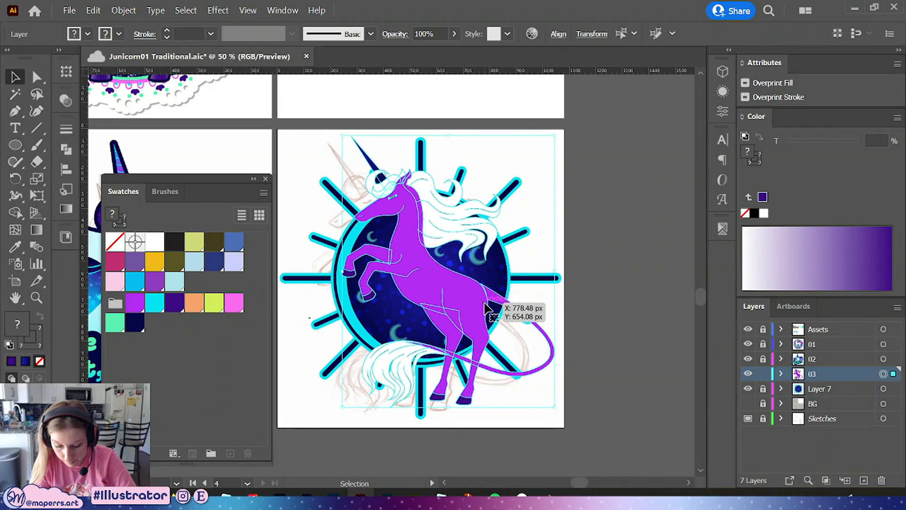
pyautogui.click(590, 251)
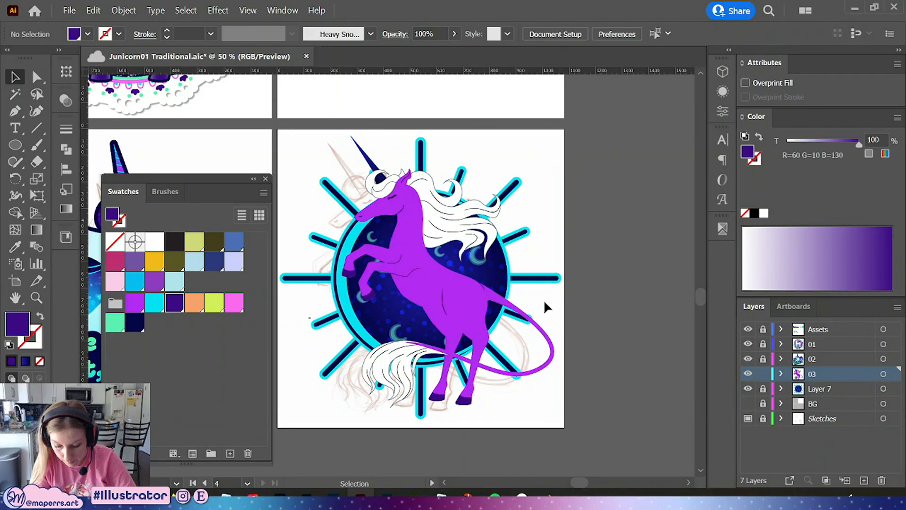
# Select the tail and inspect its loop closely at 150% zoom
pyautogui.click(506, 312)
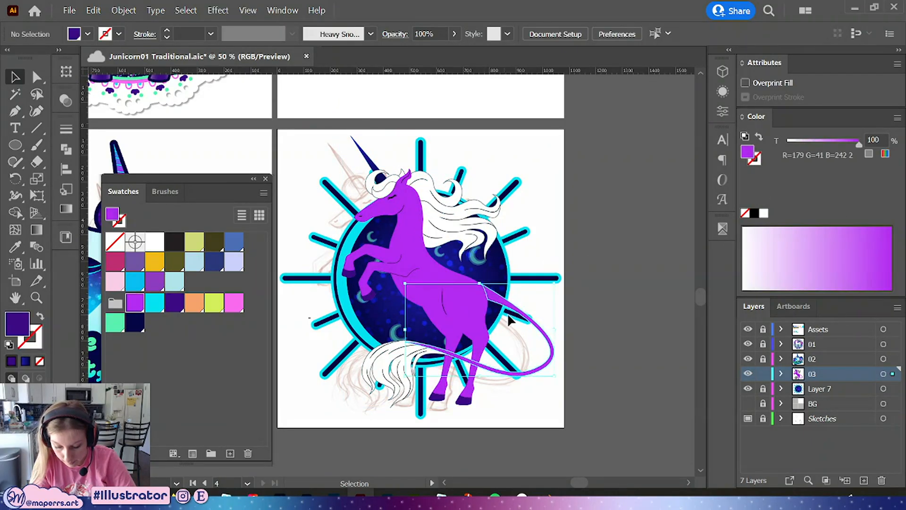
pyautogui.keyDown('shift'); pyautogui.click(395, 352); pyautogui.keyUp('shift')
pyautogui.hotkey('ctrl', '=')
pyautogui.hotkey('ctrl', '=')
pyautogui.hotkey('ctrl', '=')
pyautogui.moveTo(591, 282); pyautogui.dragTo(542, 348)
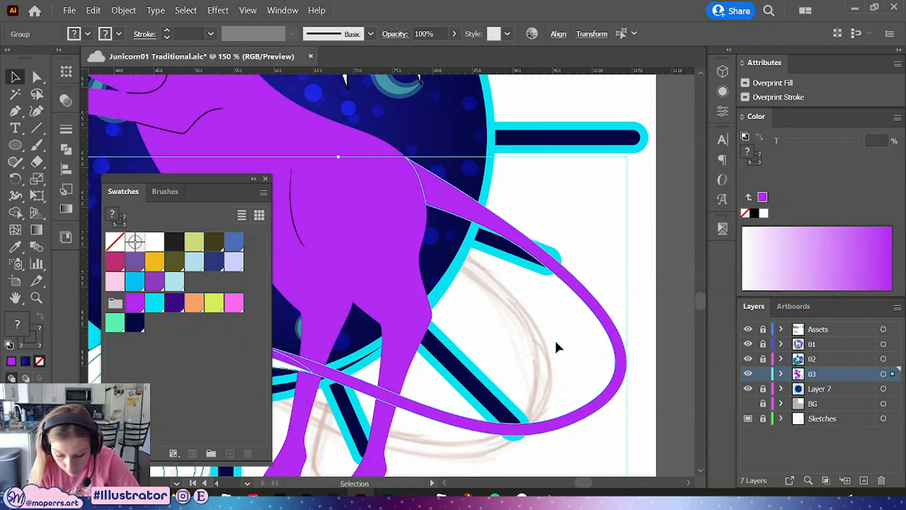
pyautogui.click(618, 259)
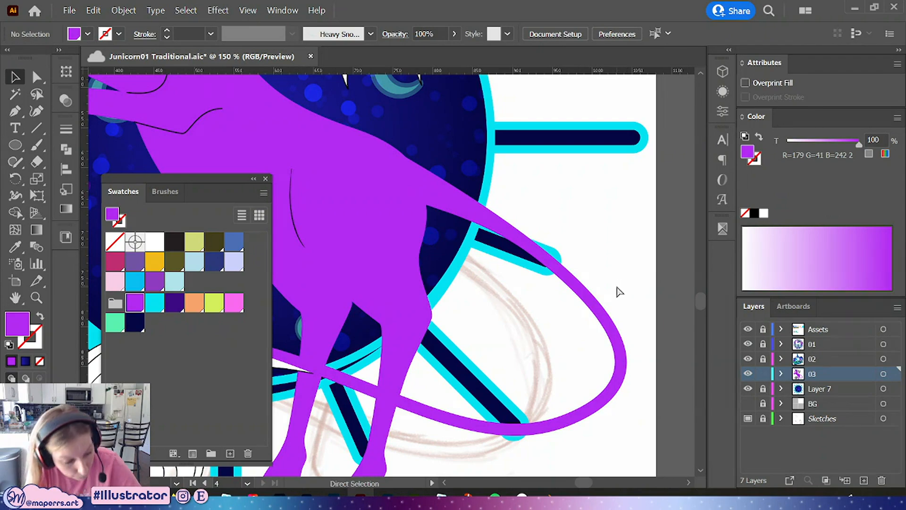
# Save the document
pyautogui.hotkey('ctrl', '-')
pyautogui.hotkey('ctrl', '-')
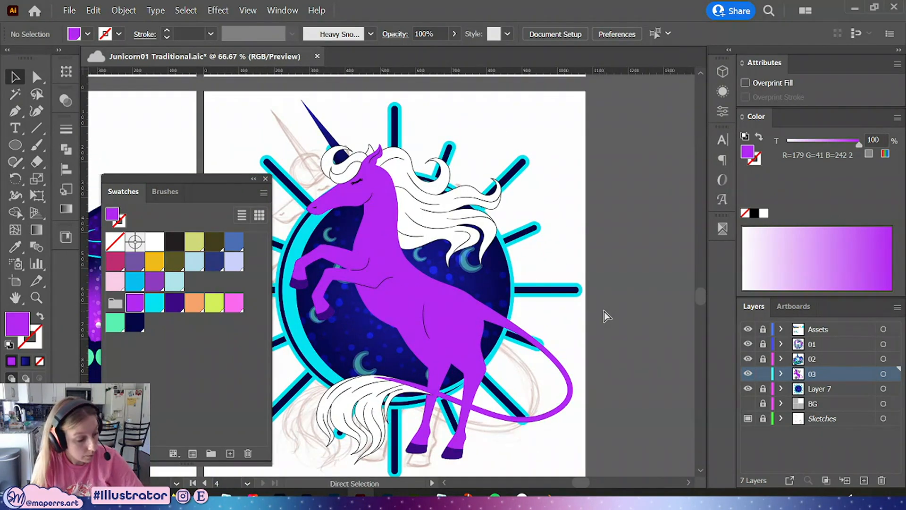
pyautogui.hotkey('ctrl', 's')
pyautogui.hotkey('ctrl', '-')
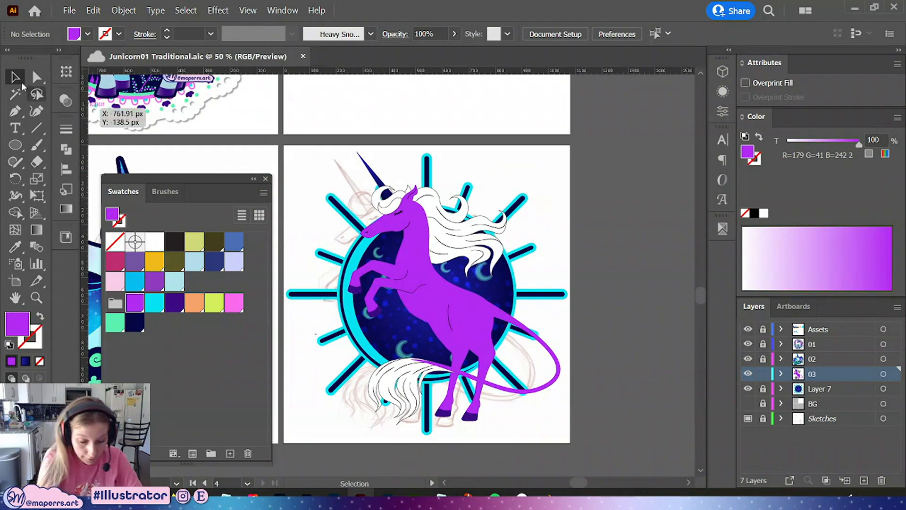
pyautogui.click(35, 78)
pyautogui.moveTo(586, 277); pyautogui.dragTo(603, 267)
pyautogui.hotkey('ctrl', '+')
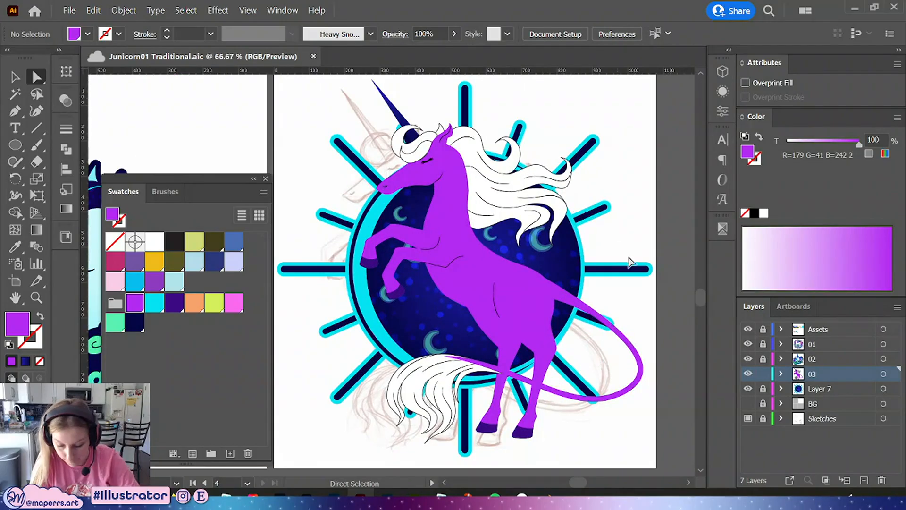
pyautogui.scroll(2, 615, 302)
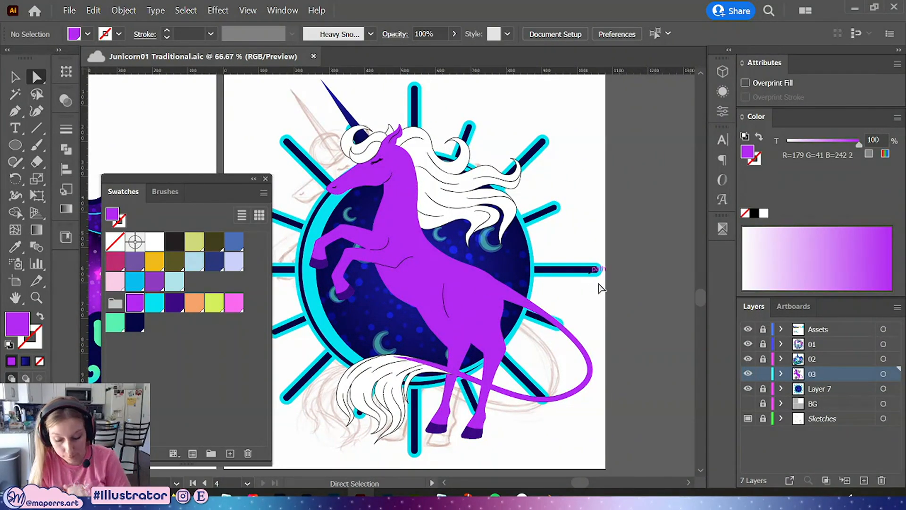
# Fill the mane and tail hair with mint green and remove their stroke
pyautogui.click(469, 311)
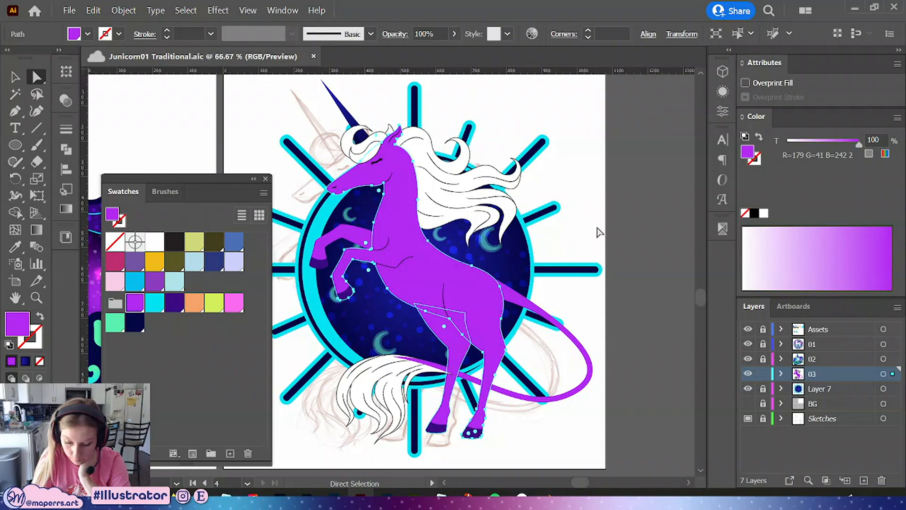
pyautogui.click(398, 401)
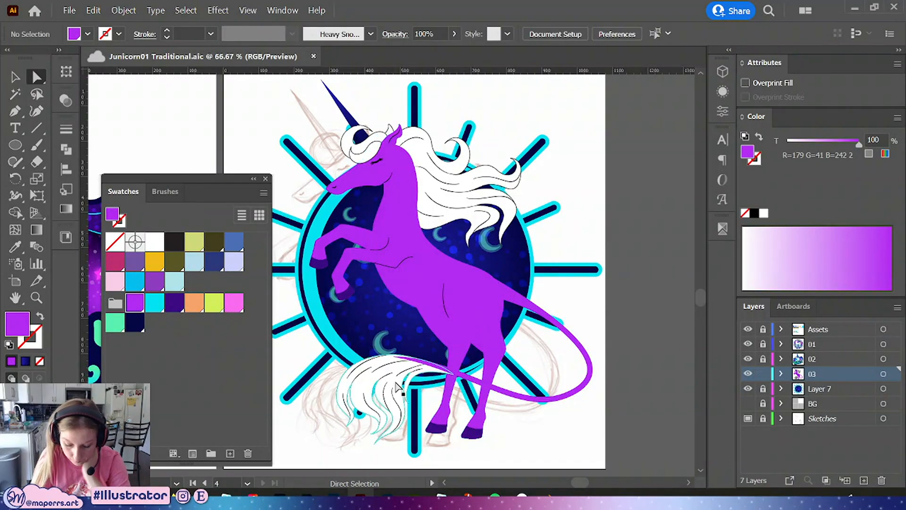
pyautogui.click(469, 187)
pyautogui.click(118, 324)
pyautogui.press('x')
pyautogui.press('/')
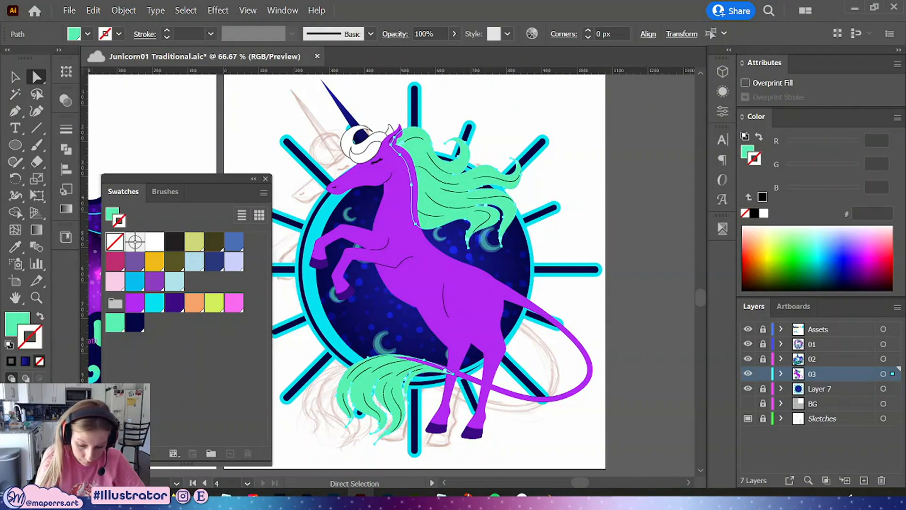
# Fill the forelock with the same mint green and remove its stroke
pyautogui.click(346, 149)
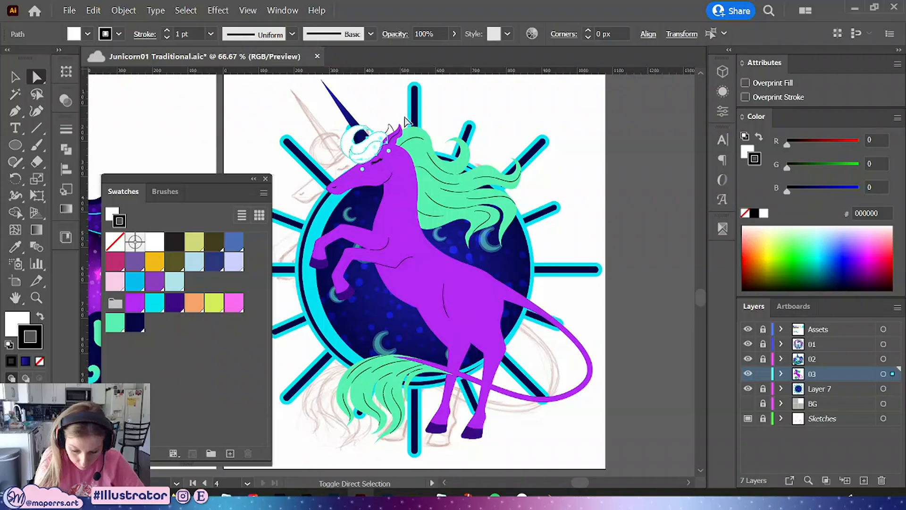
pyautogui.click(118, 324)
pyautogui.press('x')
pyautogui.press('/')
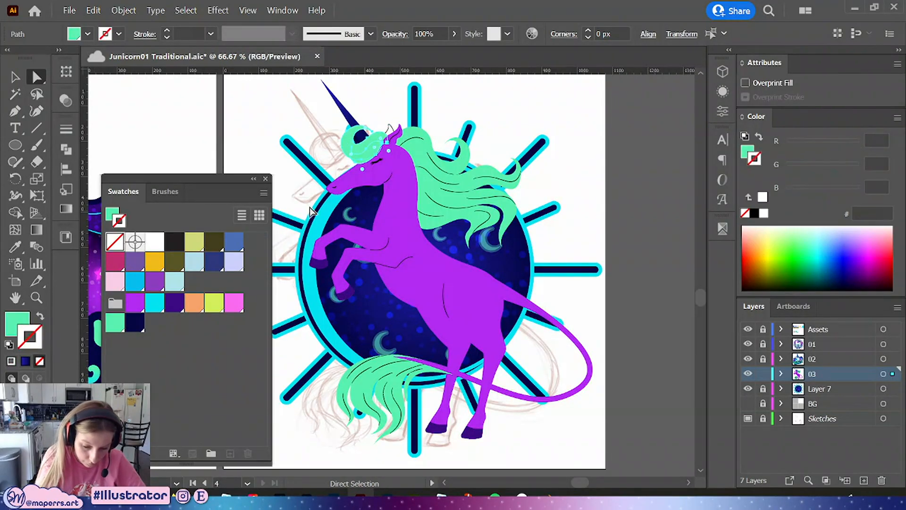
# Fill the inner ear shape purple and remove its stroke
pyautogui.click(570, 125)
pyautogui.click(390, 127)
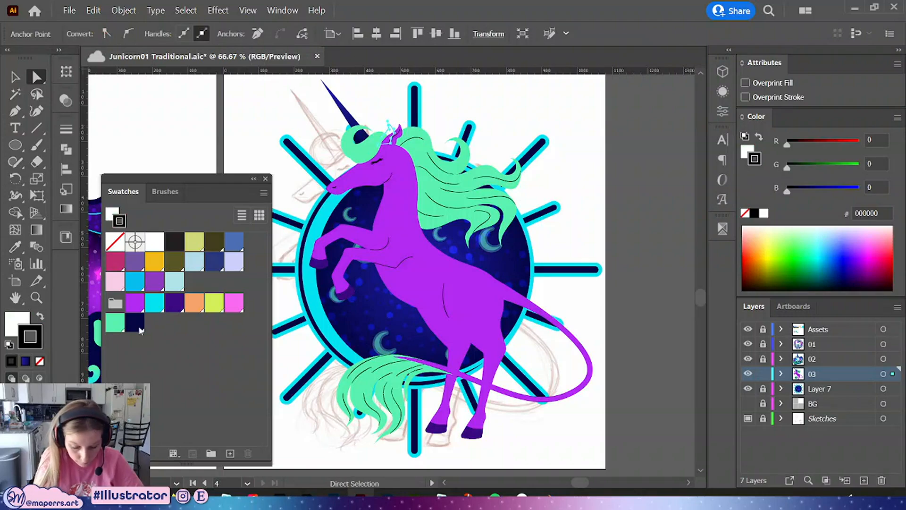
pyautogui.click(136, 304)
pyautogui.press('x')
pyautogui.press('/')
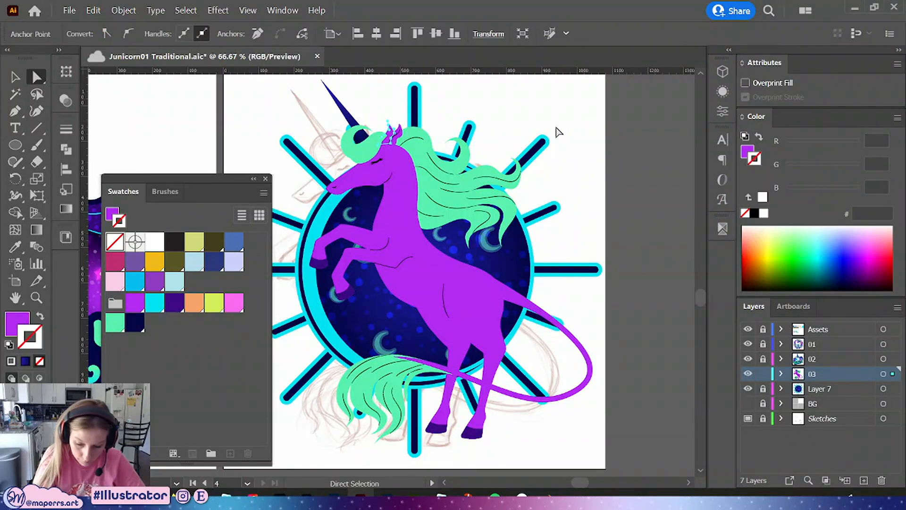
# Collapse the swatch palette and save the document
pyautogui.click(595, 147)
pyautogui.moveTo(592, 220); pyautogui.dragTo(605, 199)
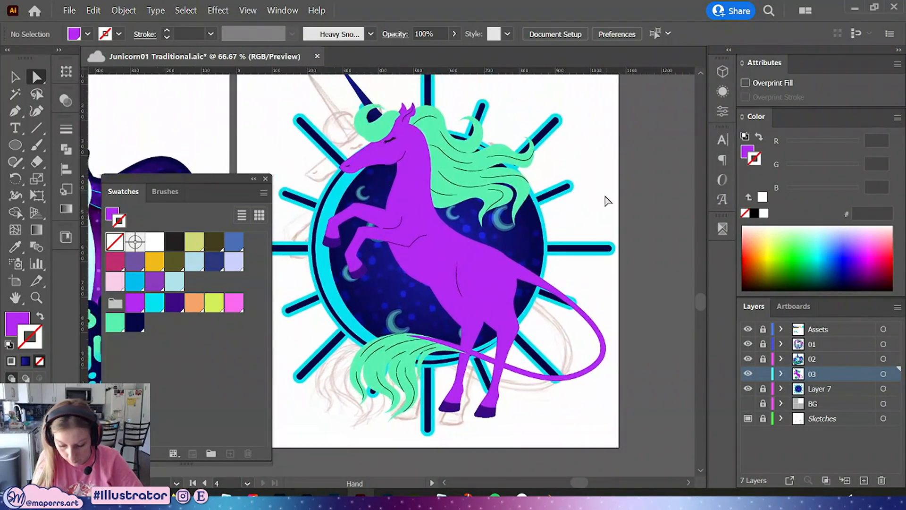
pyautogui.hotkey('ctrl', 'alt', '0')
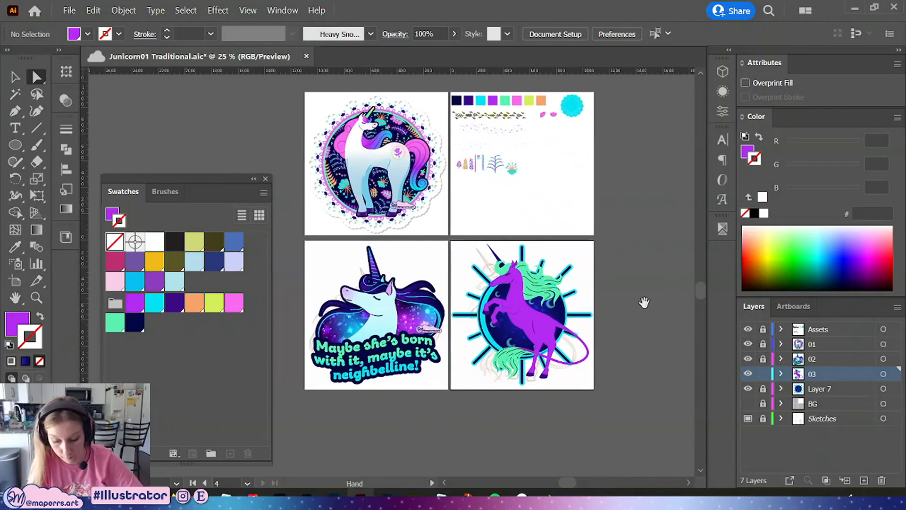
pyautogui.click(253, 180)
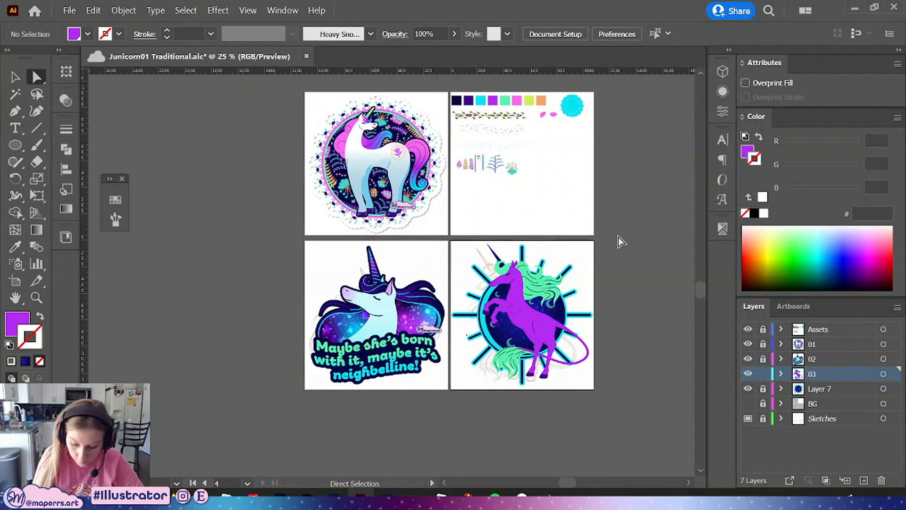
pyautogui.scroll(3, 597, 271)
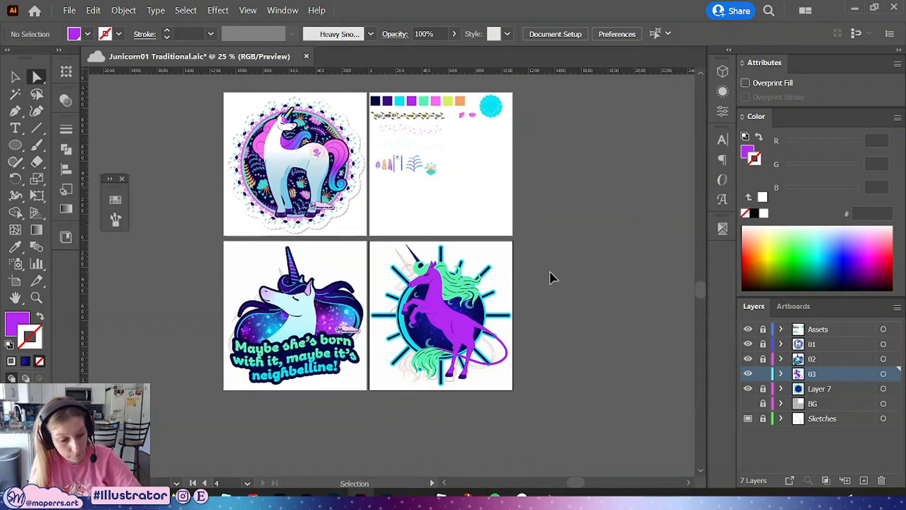
pyautogui.scroll(1, 551, 277)
pyautogui.scroll(2, 551, 278)
pyautogui.scroll(-1, 618, 243)
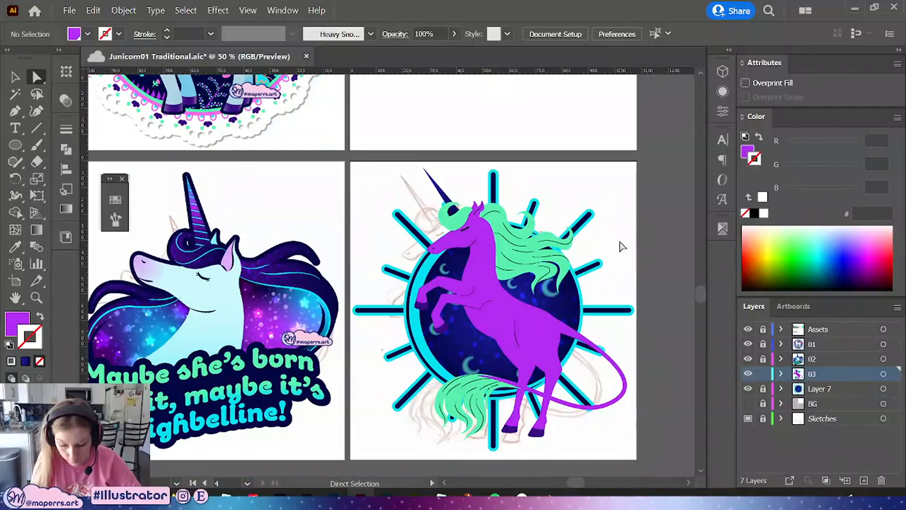
pyautogui.hotkey('ctrl', 's')
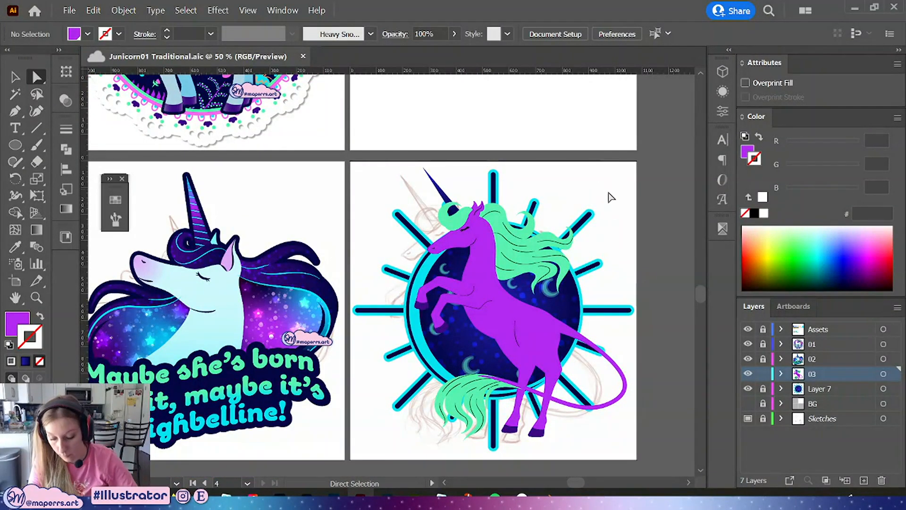
# Add an anchor point to the body's belly outline and nudge a nearby point to refine the belly curve
pyautogui.scroll(-1, 609, 197)
pyautogui.scroll(1, 607, 196)
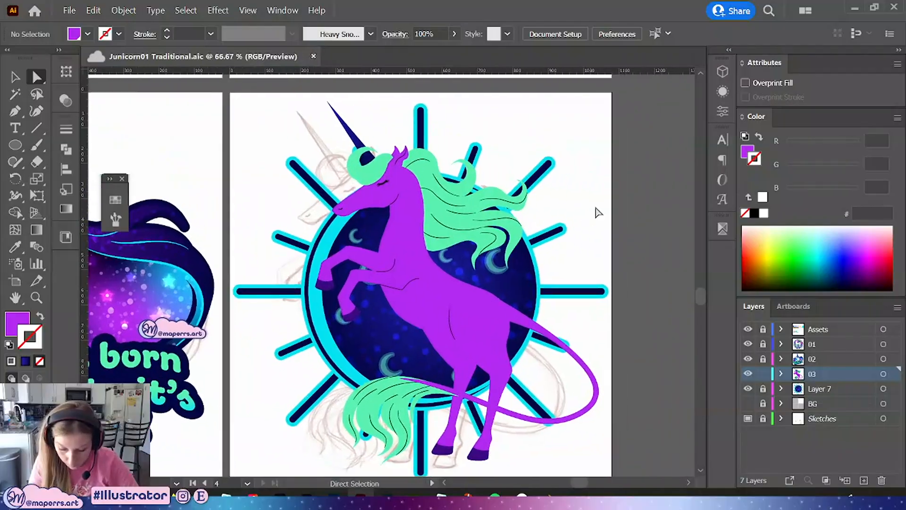
pyautogui.press('a')
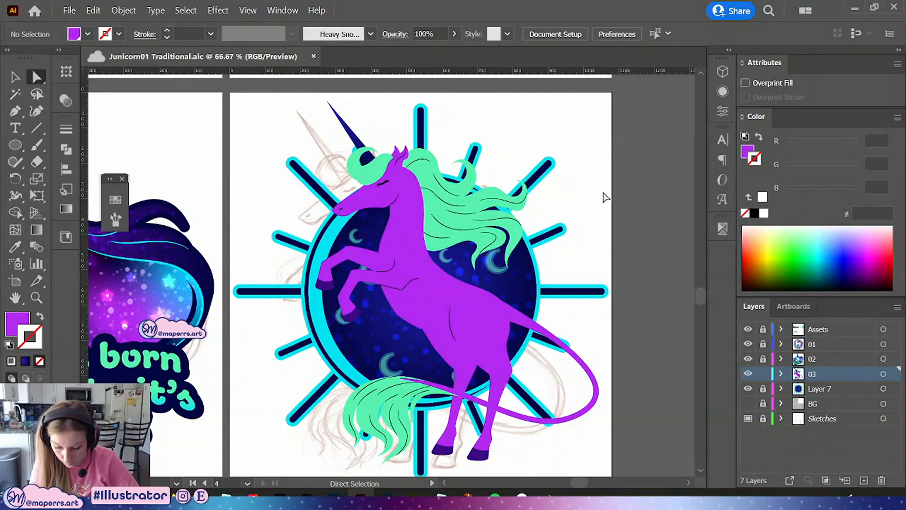
pyautogui.press('space')
pyautogui.moveTo(607, 236)
pyautogui.mouseDown()
pyautogui.moveTo(612, 191)
pyautogui.moveTo(599, 246)
pyautogui.mouseUp()
pyautogui.hotkey('ctrl', '+')
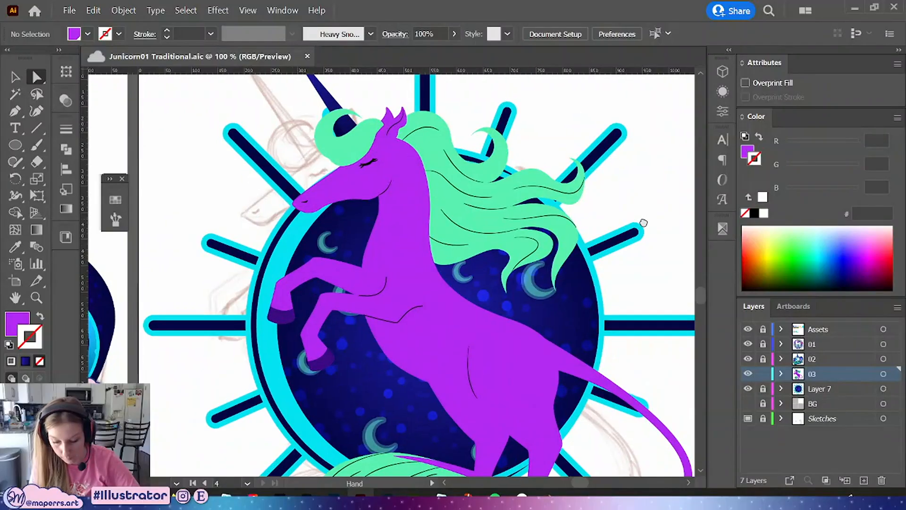
pyautogui.moveTo(644, 223); pyautogui.dragTo(683, 213)
pyautogui.moveTo(637, 239); pyautogui.dragTo(651, 202)
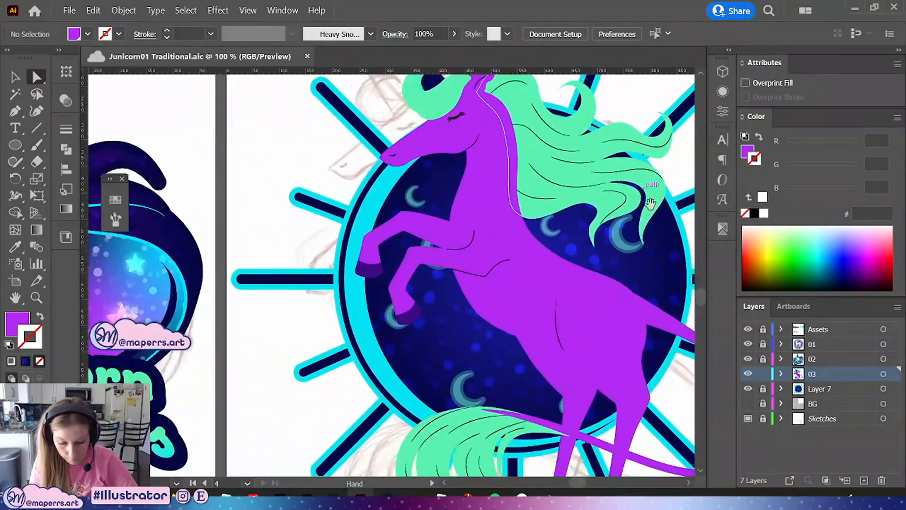
pyautogui.moveTo(569, 224); pyautogui.dragTo(433, 232)
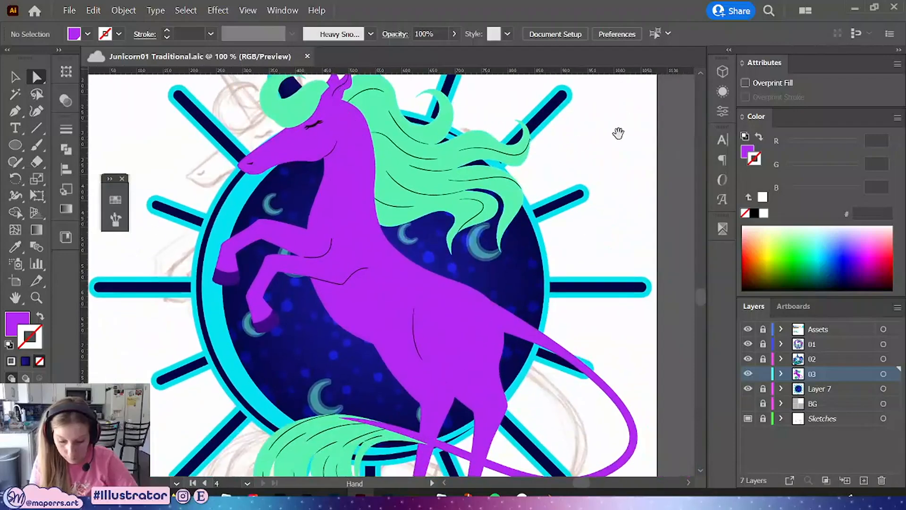
pyautogui.moveTo(618, 134); pyautogui.dragTo(629, 154)
pyautogui.click(379, 293)
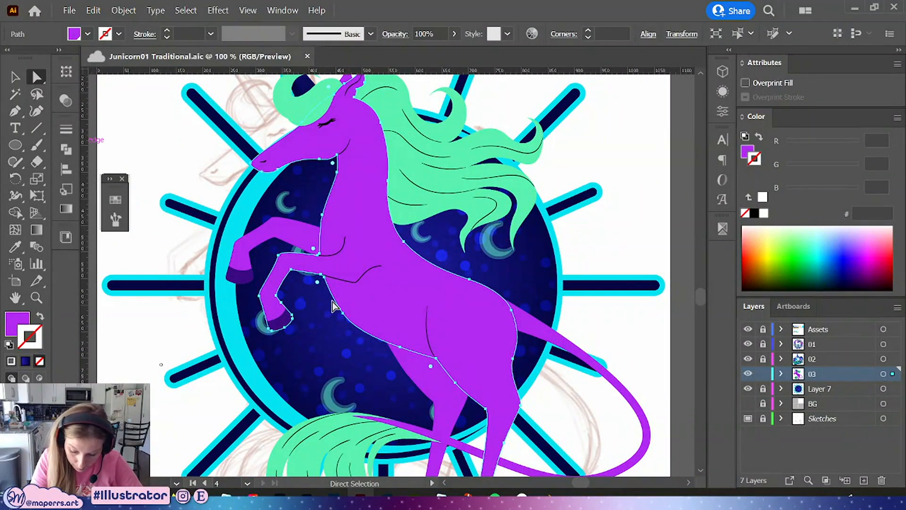
pyautogui.press('+')
pyautogui.click(407, 347)
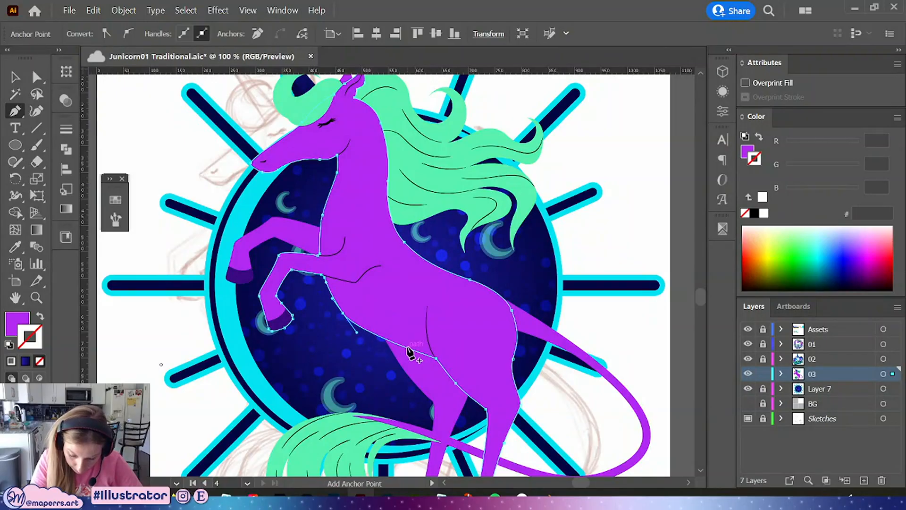
pyautogui.press('a')
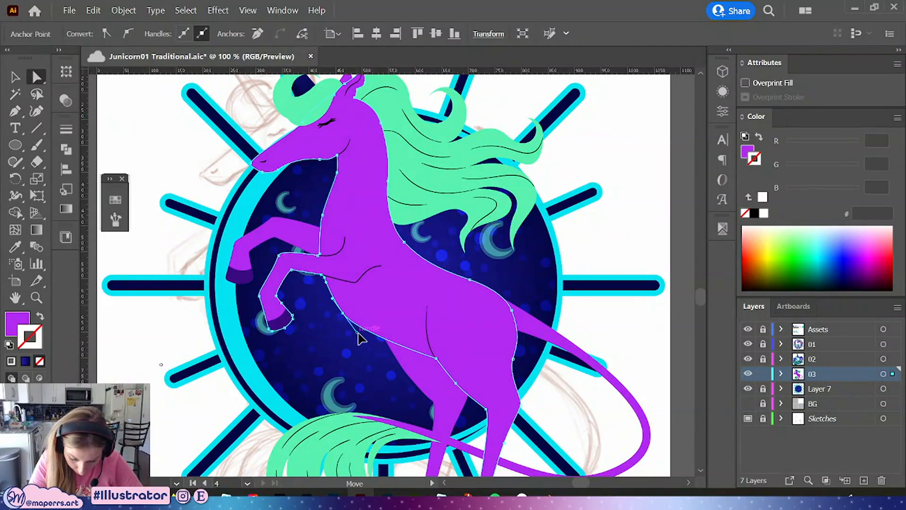
pyautogui.moveTo(358, 337); pyautogui.dragTo(369, 348)
pyautogui.click(618, 203)
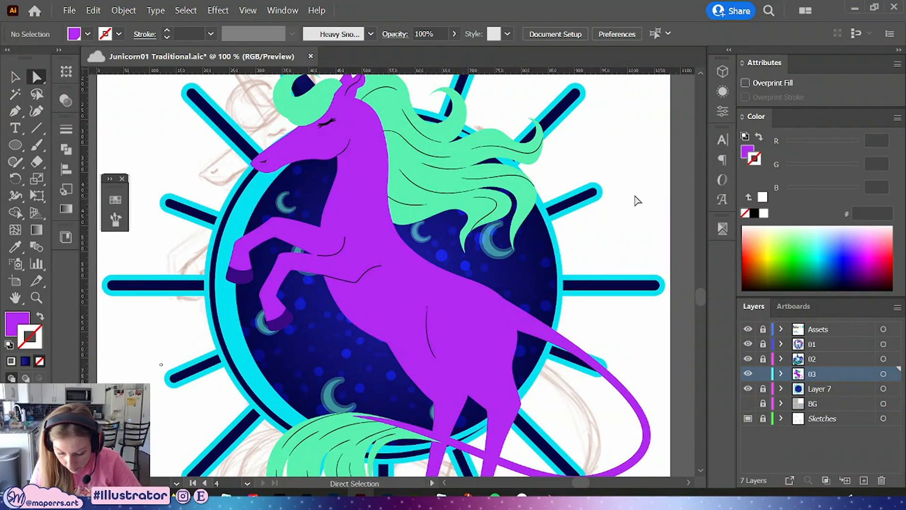
# Darken the front leg and hind thigh shading shapes by lowering their HSB brightness to about 77%
pyautogui.moveTo(629, 188); pyautogui.dragTo(619, 198)
pyautogui.click(418, 400)
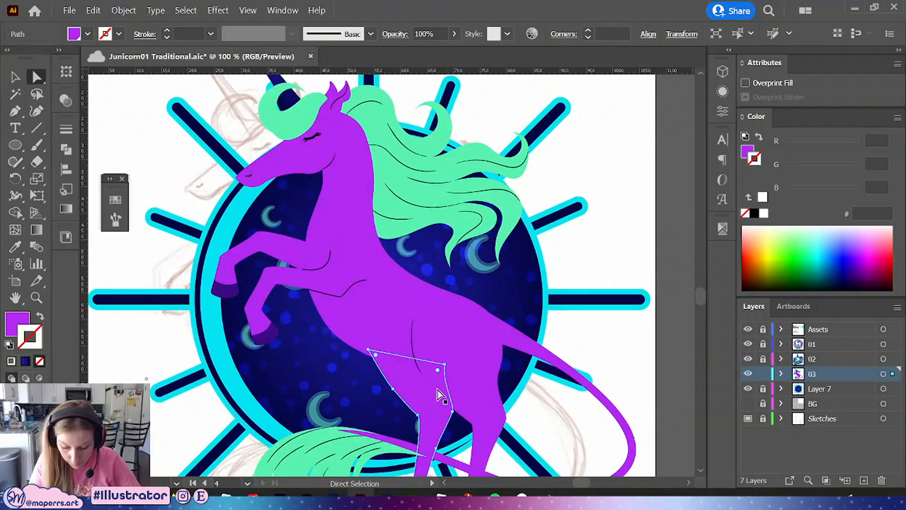
pyautogui.keyDown('shift'); pyautogui.click(276, 247); pyautogui.keyUp('shift')
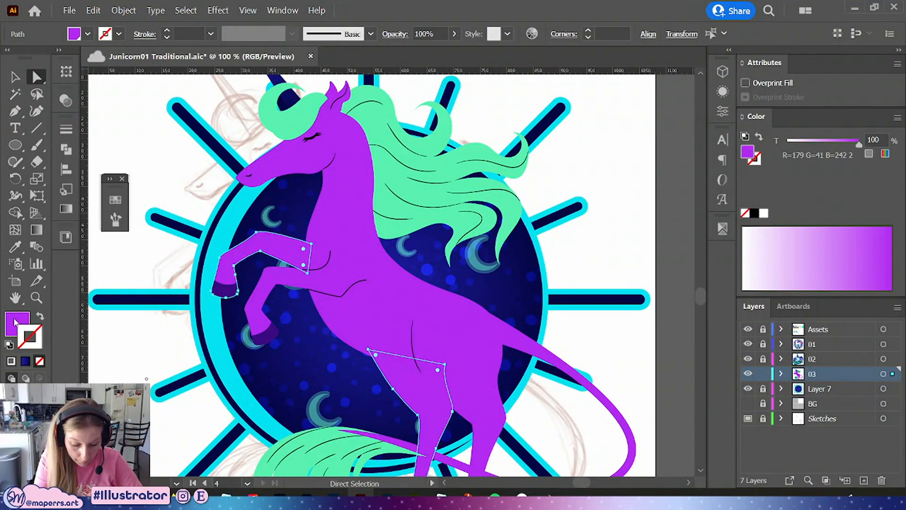
pyautogui.click(115, 200)
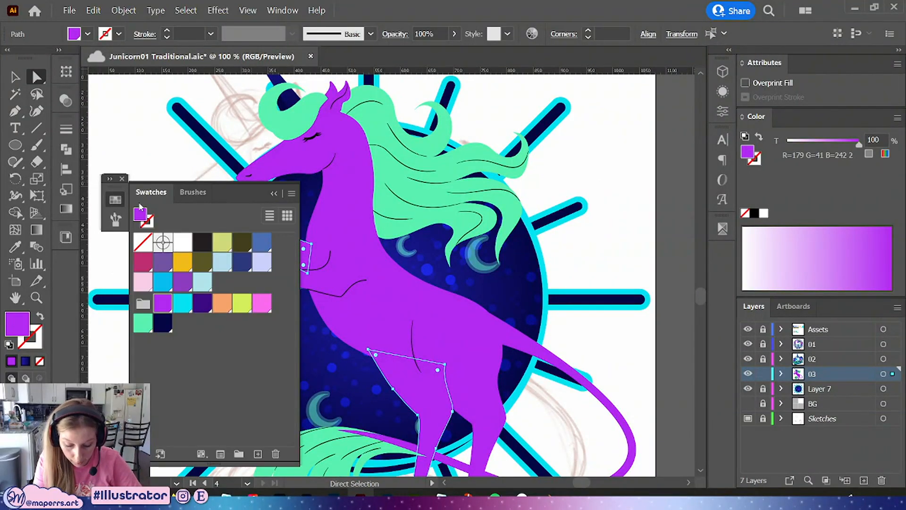
pyautogui.click(897, 119)
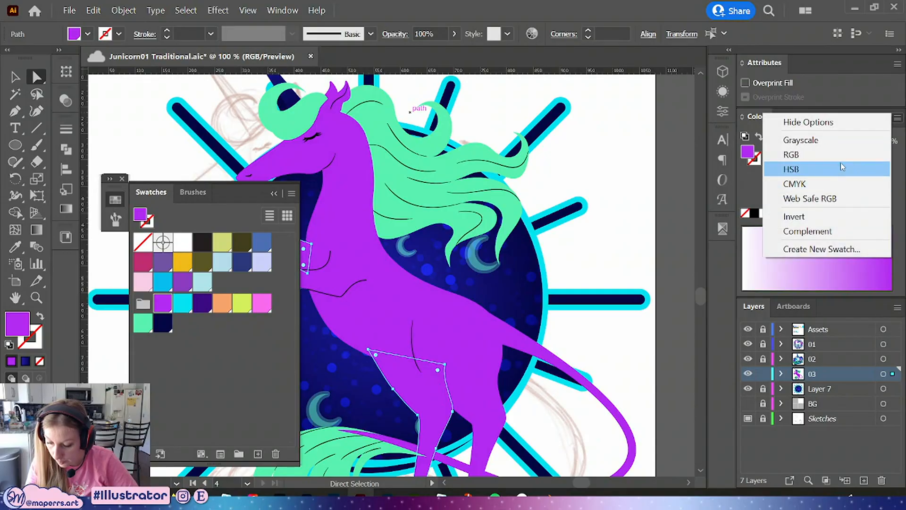
pyautogui.click(875, 171)
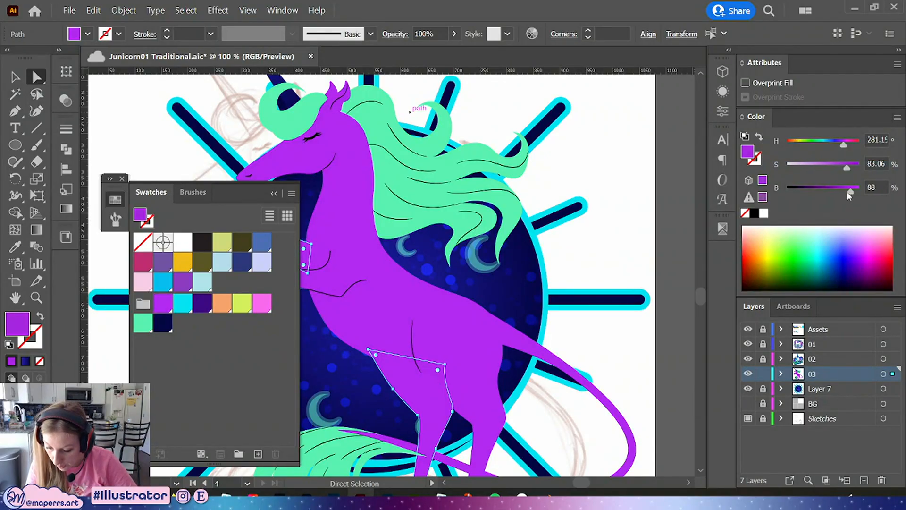
pyautogui.moveTo(842, 193); pyautogui.dragTo(843, 194)
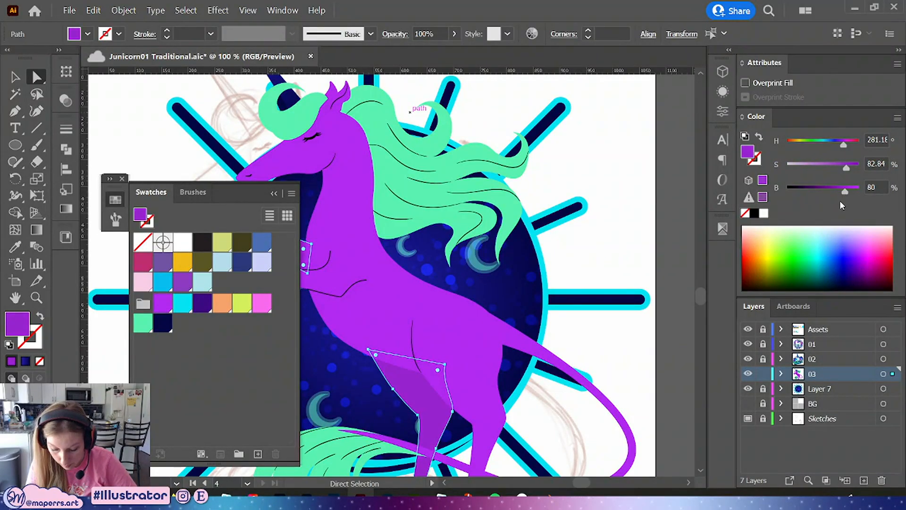
pyautogui.click(284, 195)
pyautogui.scroll(-5, 431, 213)
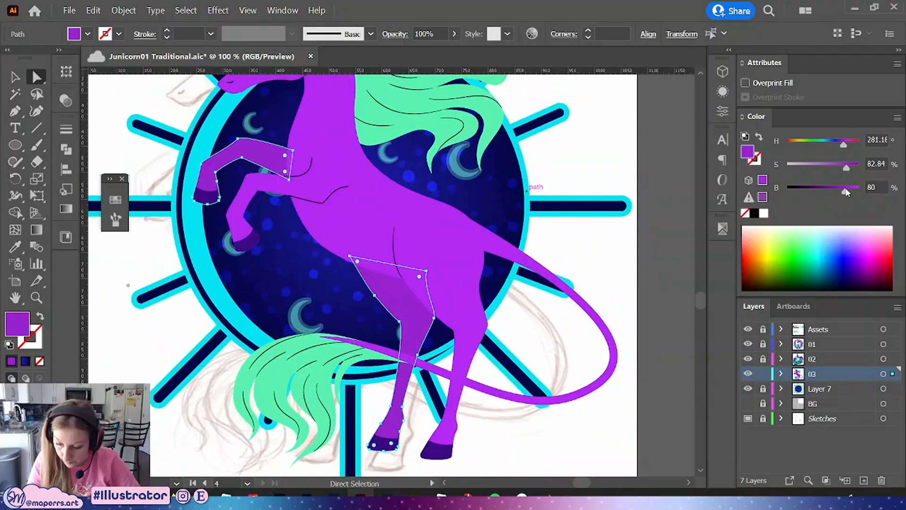
pyautogui.moveTo(583, 156); pyautogui.dragTo(618, 272)
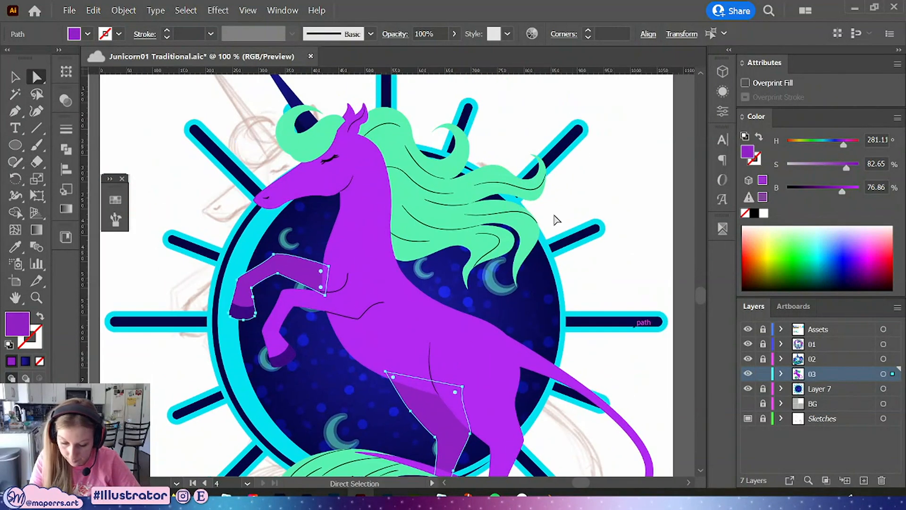
# Sample the darker shading purple onto the inner ear with the Eyedropper tool
pyautogui.click(349, 109)
pyautogui.press('i')
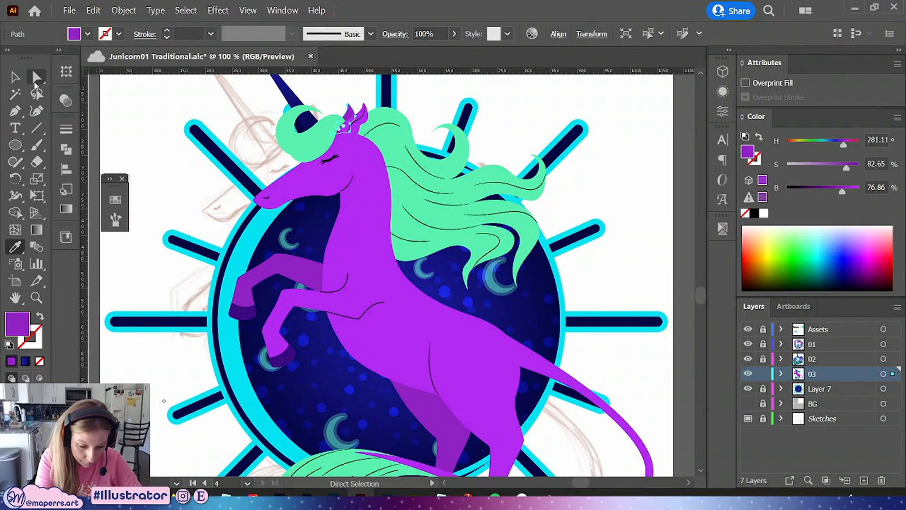
pyautogui.click(36, 80)
pyautogui.click(617, 164)
pyautogui.hotkey('ctrl', '-')
pyautogui.hotkey('ctrl', '-')
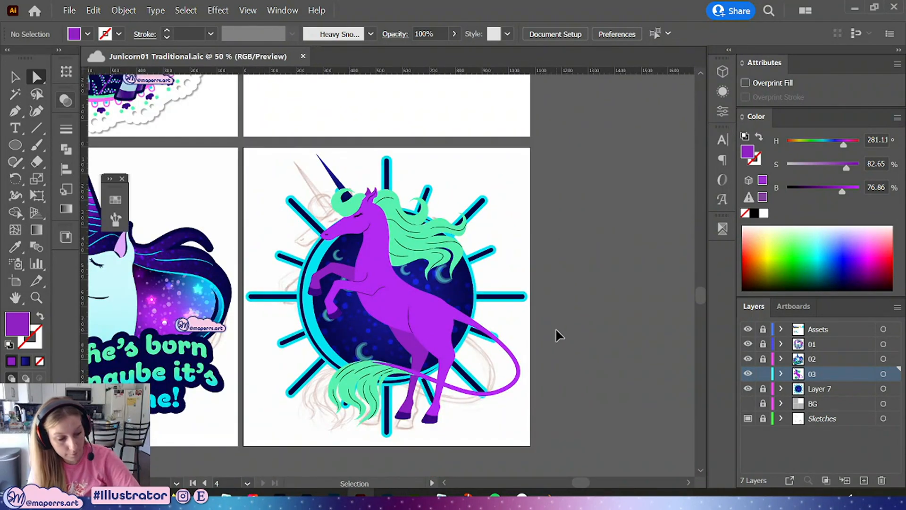
# Fill the unicorn's body with a linear gradient running from blue to dark navy, then deselect it
pyautogui.hotkey('ctrl', '+')
pyautogui.hotkey('ctrl', '+')
pyautogui.moveTo(613, 276); pyautogui.dragTo(600, 305)
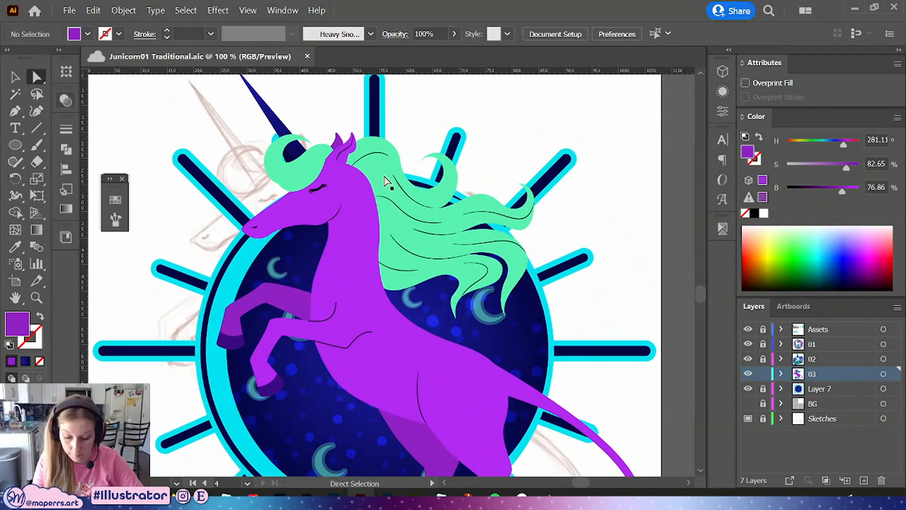
pyautogui.click(354, 265)
pyautogui.moveTo(414, 338); pyautogui.dragTo(411, 178)
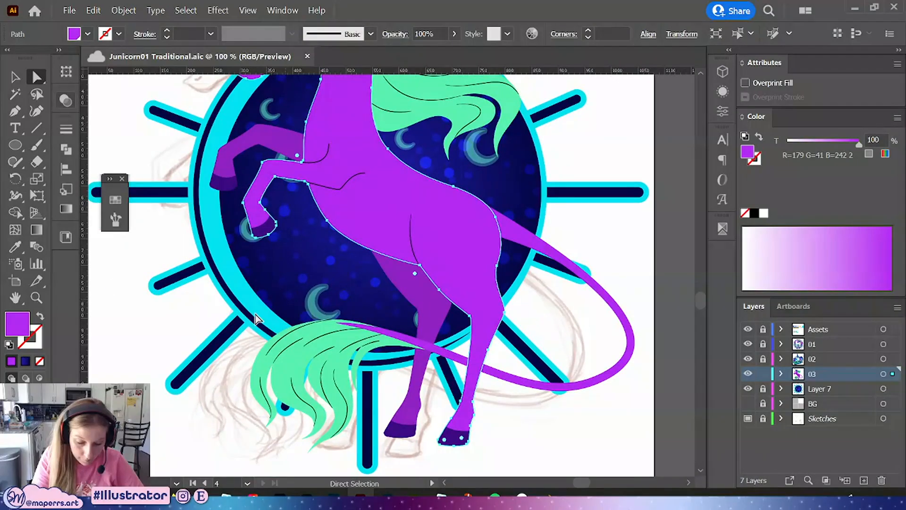
pyautogui.click(67, 208)
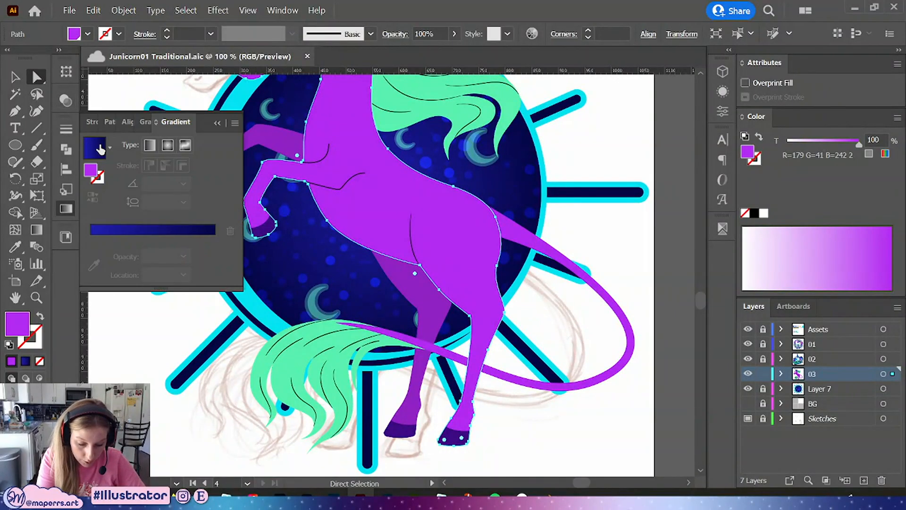
pyautogui.click(150, 145)
pyautogui.click(213, 256)
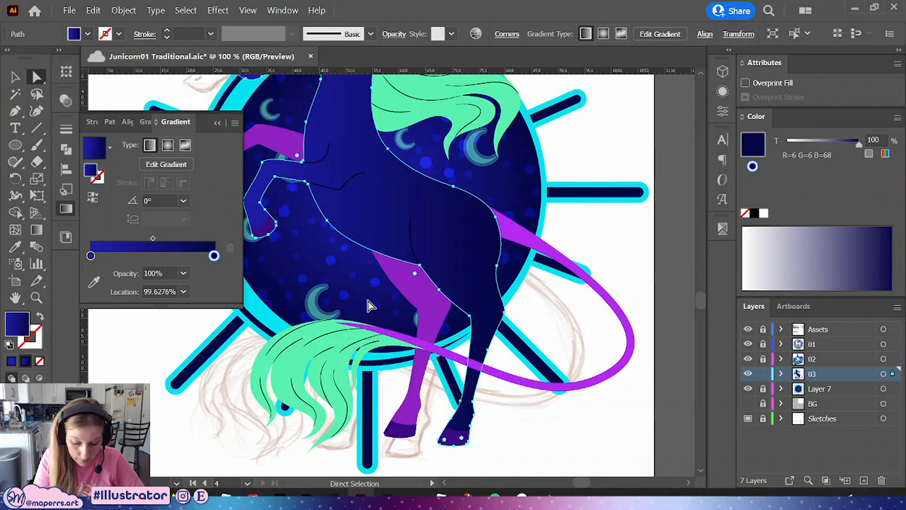
pyautogui.doubleClick(214, 256)
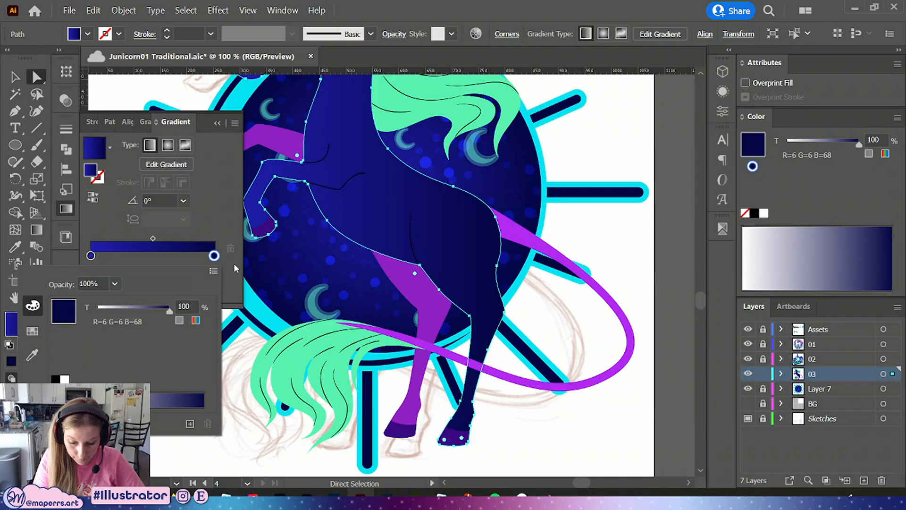
pyautogui.click(623, 280)
pyautogui.hotkey('ctrl', '-')
pyautogui.hotkey('ctrl', '-')
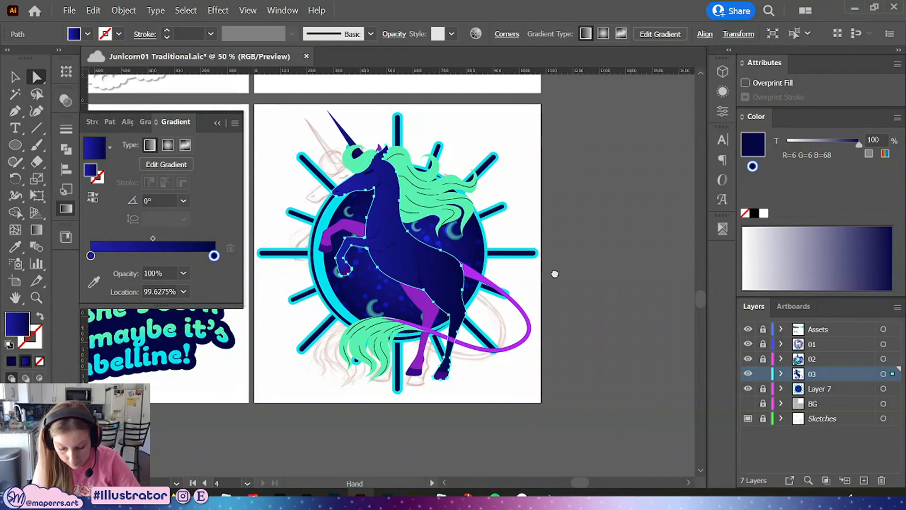
pyautogui.press('a')
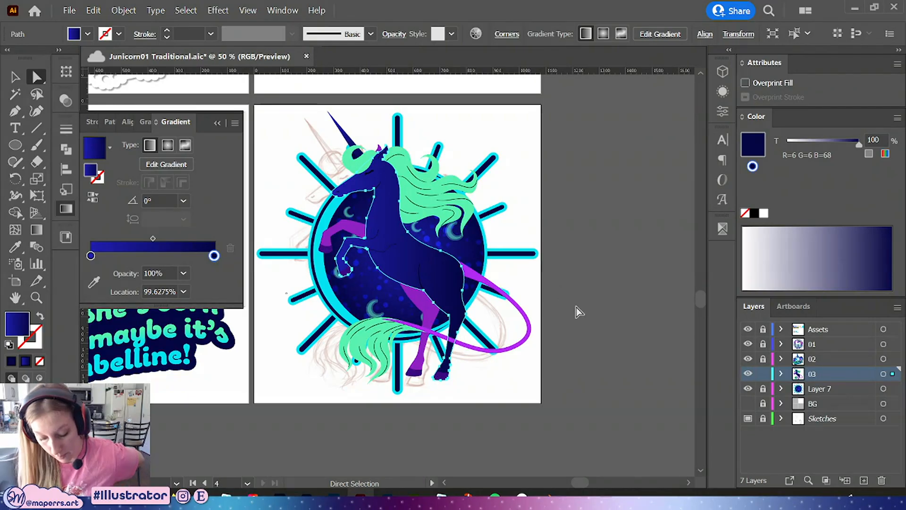
pyautogui.click(576, 307)
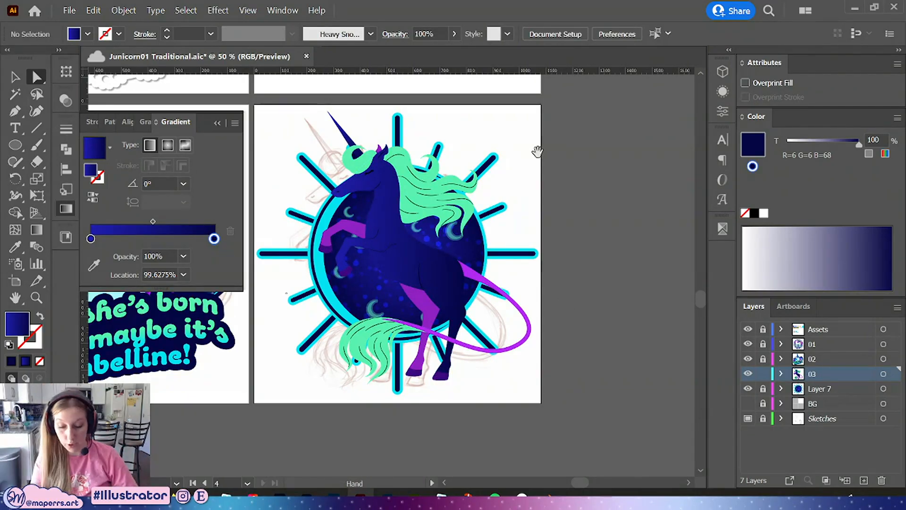
# Examine the gradient-filled unicorn against the sunburst background across the whole artboard
pyautogui.moveTo(541, 157); pyautogui.dragTo(611, 187)
pyautogui.hotkey('ctrl', '-')
pyautogui.moveTo(542, 192); pyautogui.dragTo(596, 256)
pyautogui.hotkey('ctrl', '+')
pyautogui.hotkey('ctrl', '+')
pyautogui.hotkey('ctrl', '+')
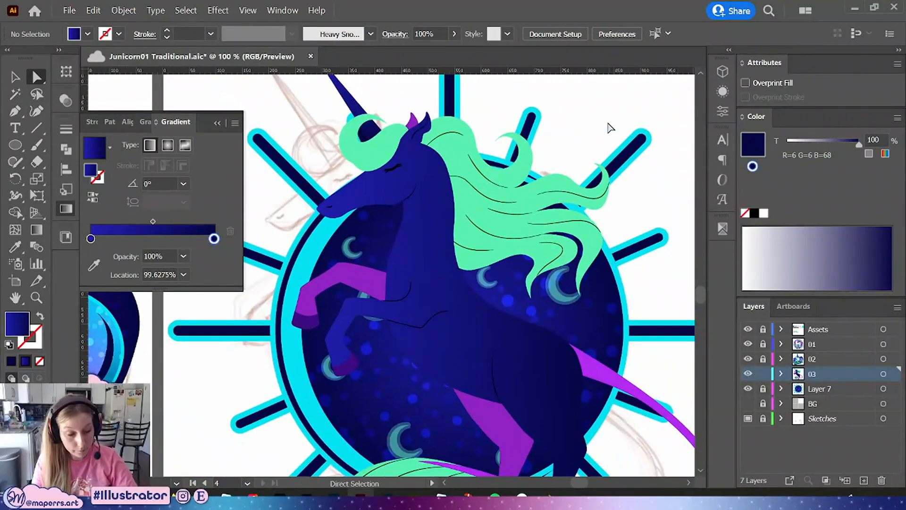
pyautogui.hotkey('ctrl', '-')
pyautogui.moveTo(624, 230); pyautogui.dragTo(619, 191)
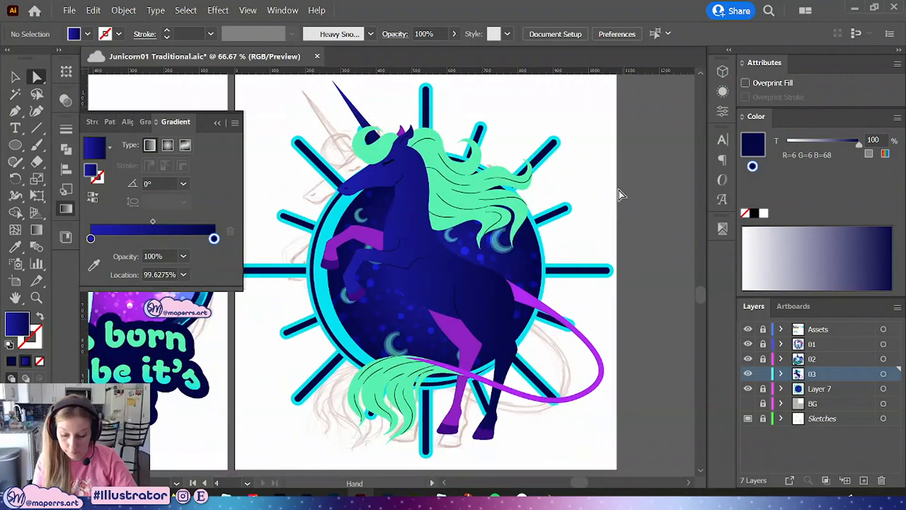
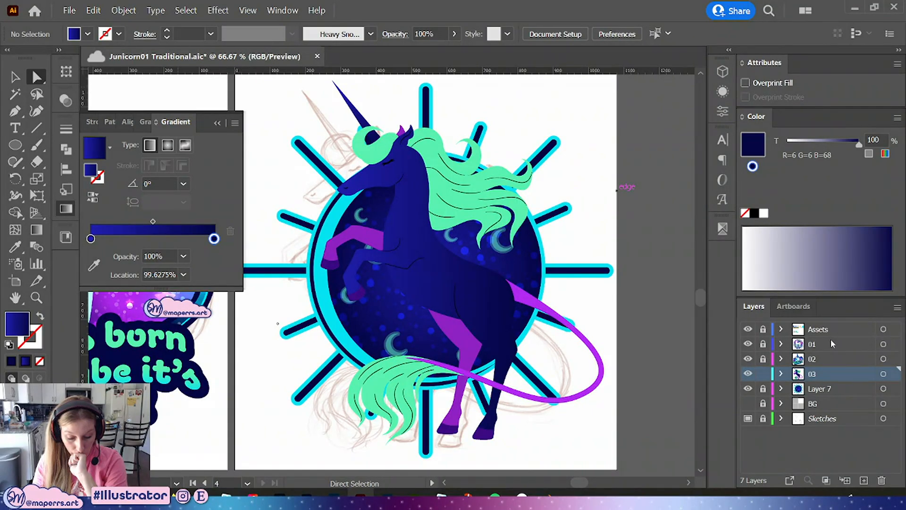
# Recolor the unicorn's mane, tail hair and forelock with the cyan swatch, then deselect
pyautogui.click(519, 227)
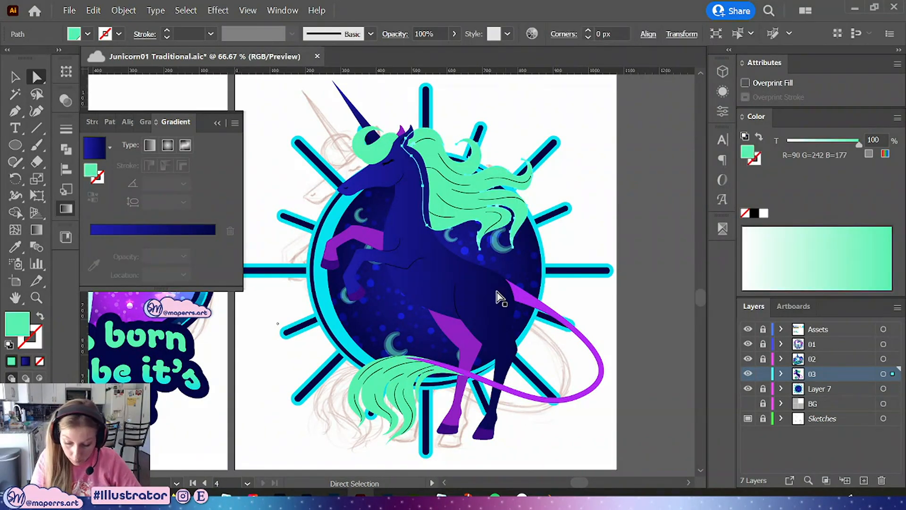
pyautogui.click(65, 207)
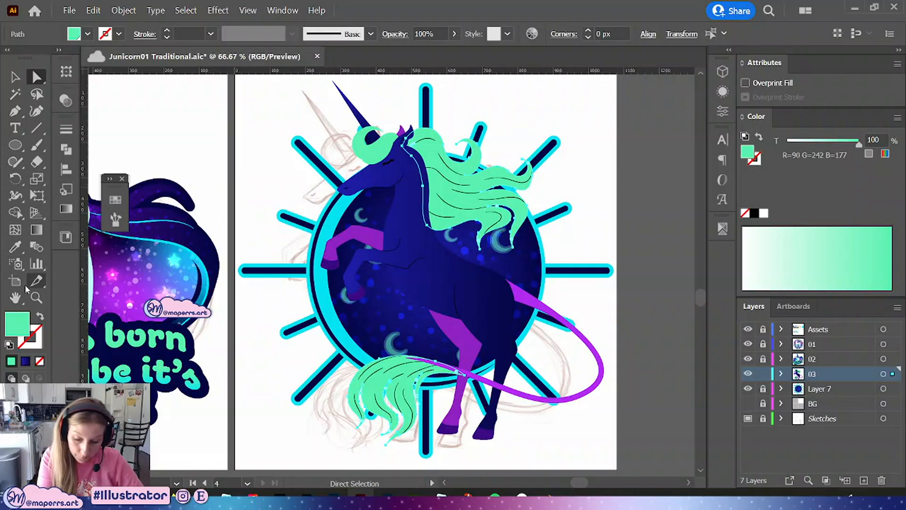
pyautogui.click(116, 202)
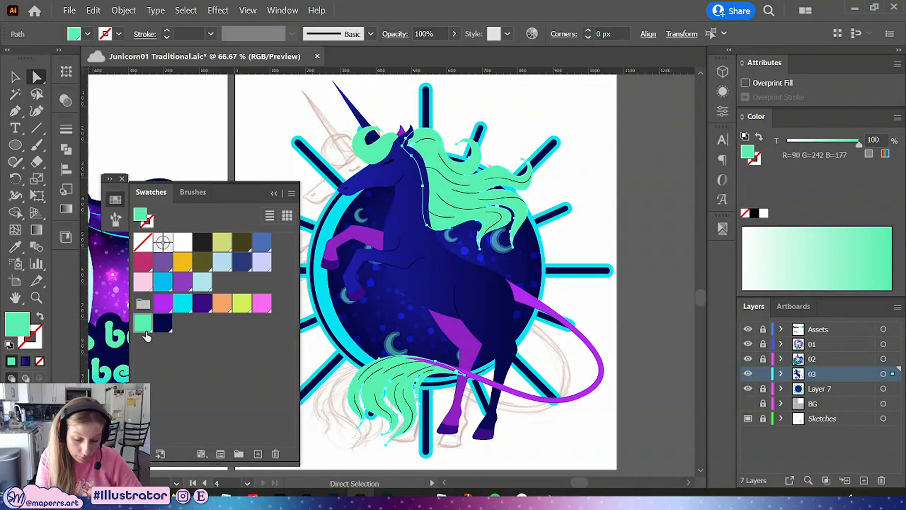
pyautogui.click(182, 303)
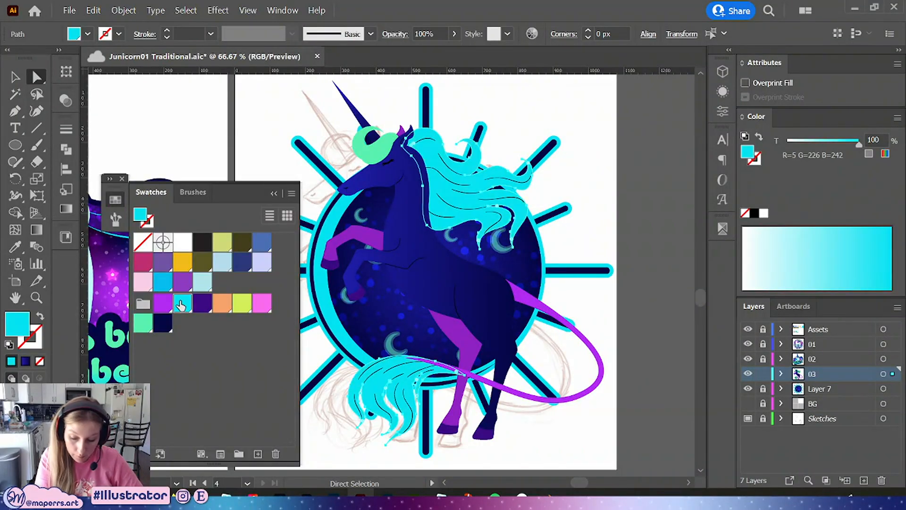
pyautogui.click(358, 157)
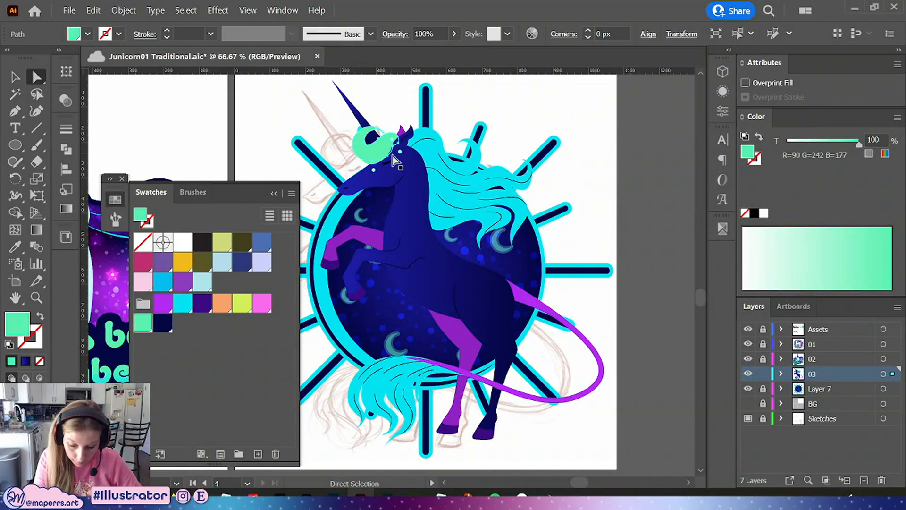
pyautogui.click(182, 305)
pyautogui.click(609, 125)
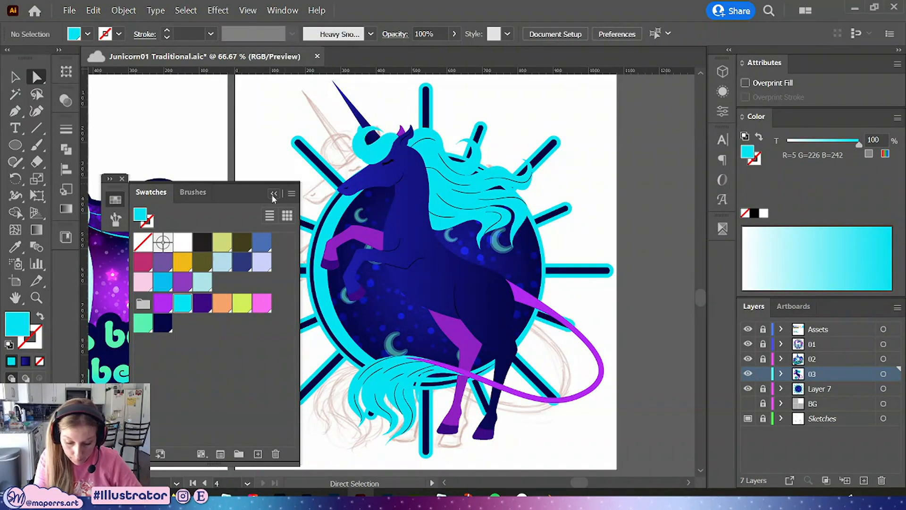
# Apply the body's blue gradient to the front leg shading, hind leg shading and tail with the Eyedropper tool
pyautogui.click(359, 238)
pyautogui.keyDown('shift'); pyautogui.click(454, 330); pyautogui.keyUp('shift')
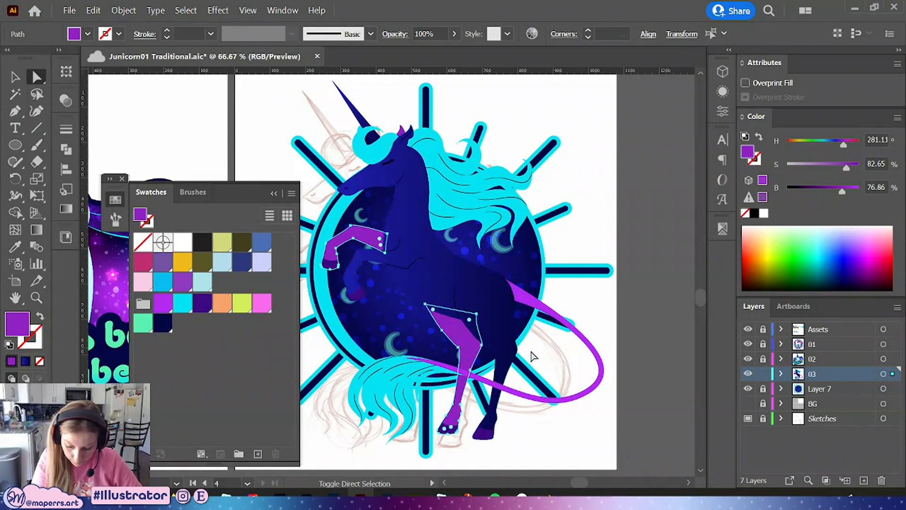
pyautogui.keyDown('shift'); pyautogui.click(533, 306); pyautogui.keyUp('shift')
pyautogui.press('i')
pyautogui.click(479, 310)
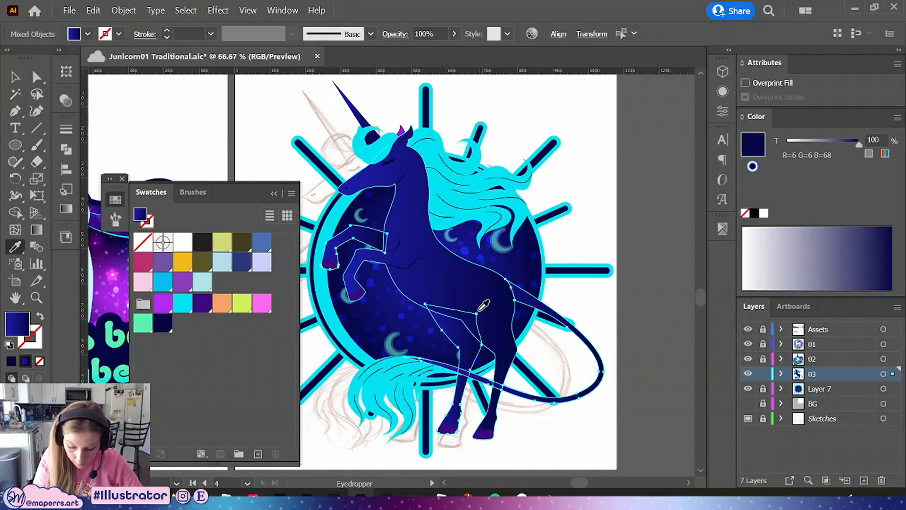
# Sample the body gradient onto the inner ear with the Eyedropper tool, then deselect and collapse the swatches
pyautogui.press('a')
pyautogui.click(406, 131)
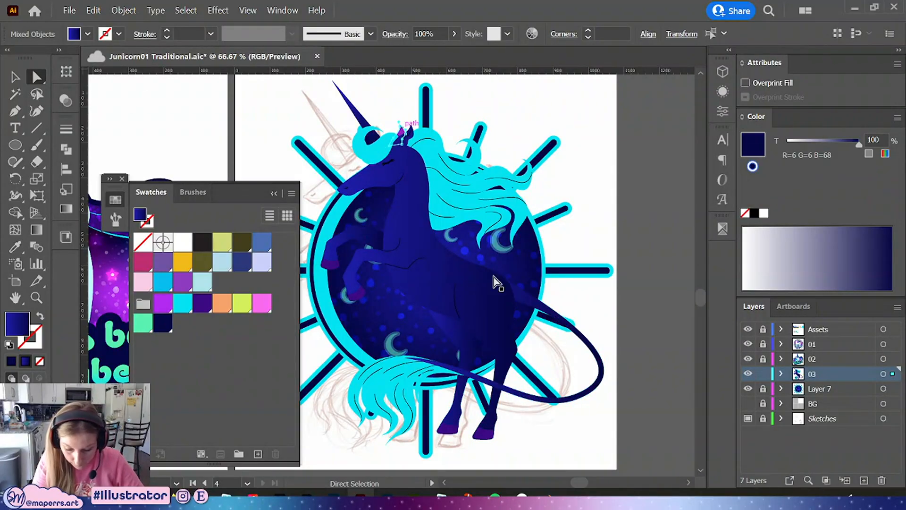
pyautogui.press('i')
pyautogui.click(462, 267)
pyautogui.press('a')
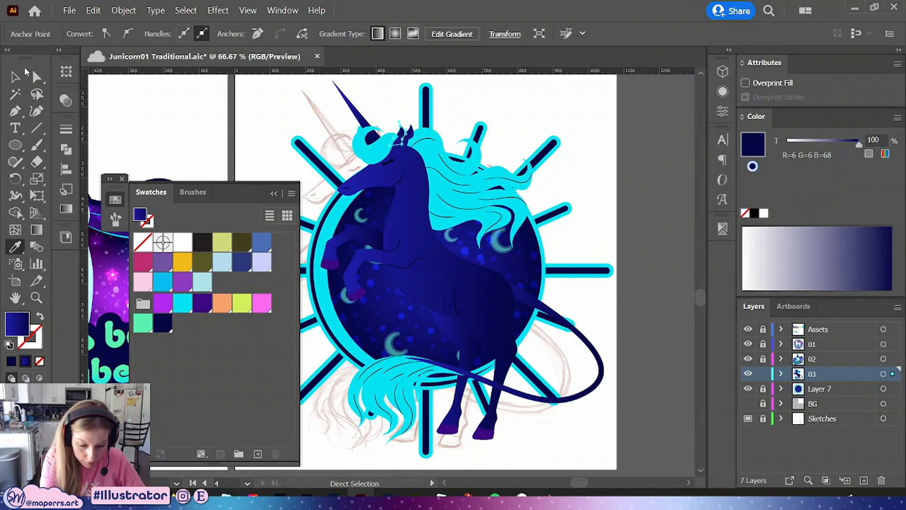
pyautogui.click(361, 220)
pyautogui.click(274, 193)
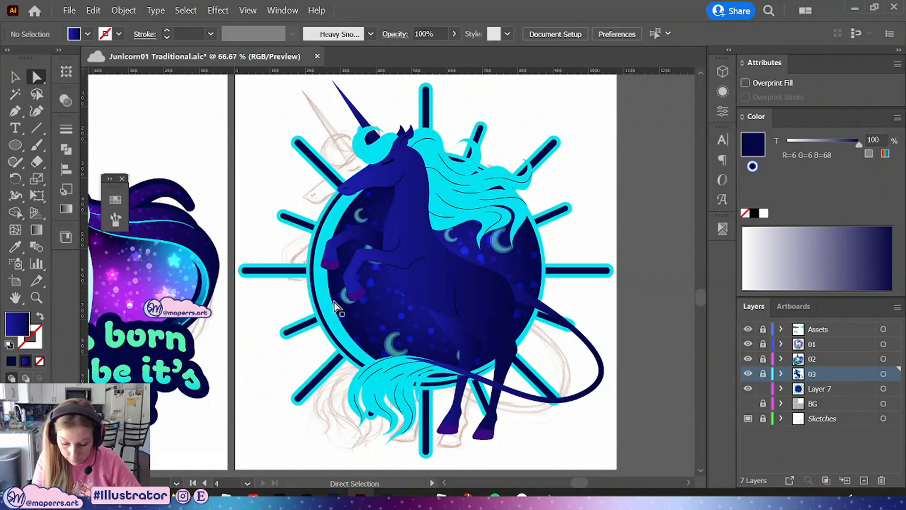
# Inside the background group, select all sunburst rays by same appearance and give them a mint green stroke and purple fill
pyautogui.press('v')
pyautogui.click(347, 339)
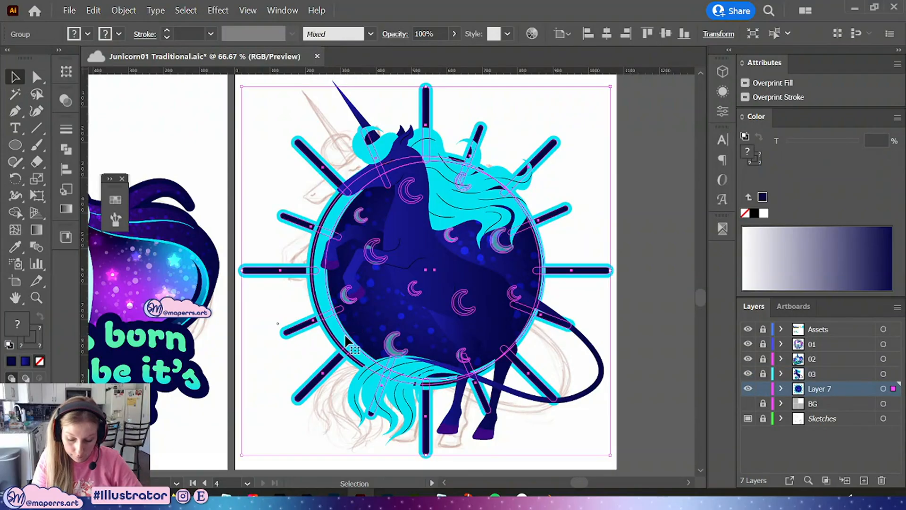
pyautogui.doubleClick(348, 341)
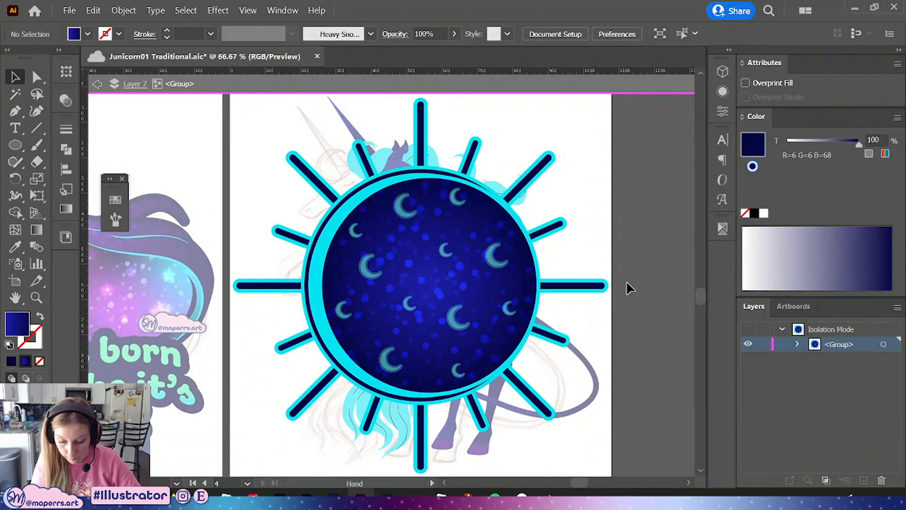
pyautogui.press('a')
pyautogui.click(420, 137)
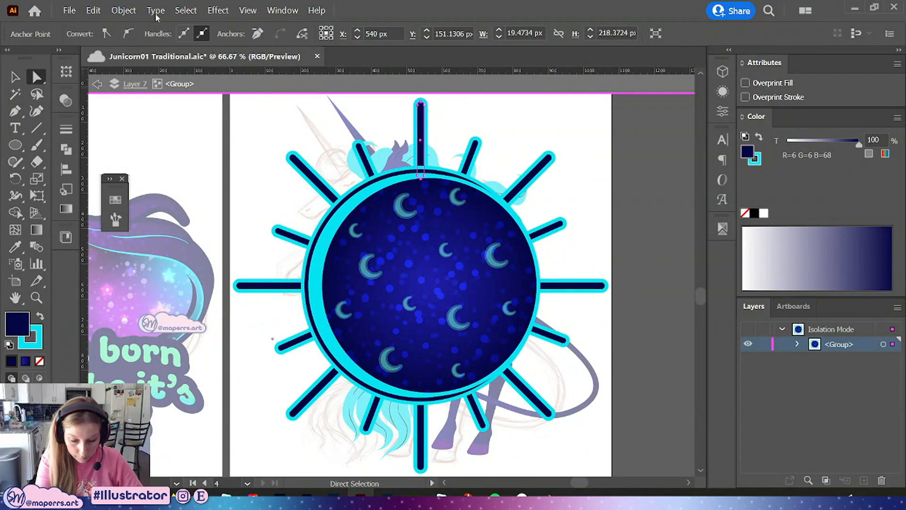
pyautogui.click(185, 10)
pyautogui.moveTo(330, 135)
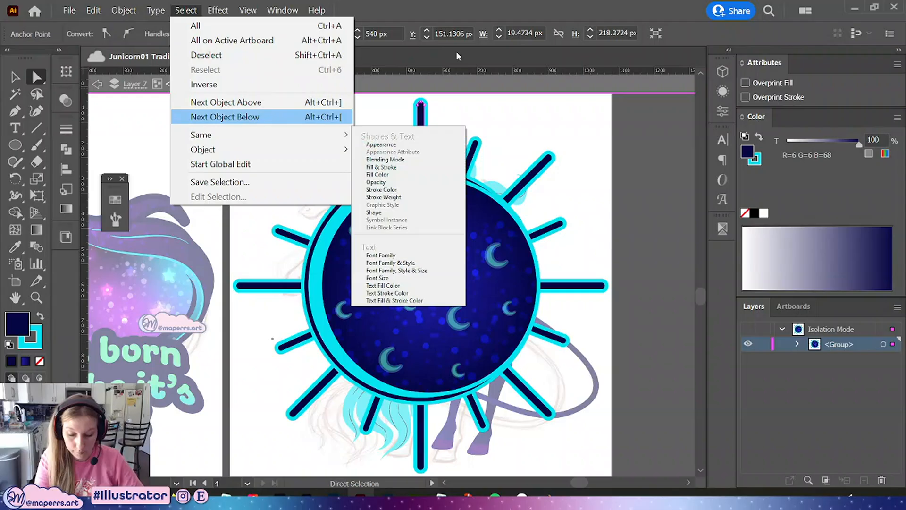
pyautogui.click(405, 145)
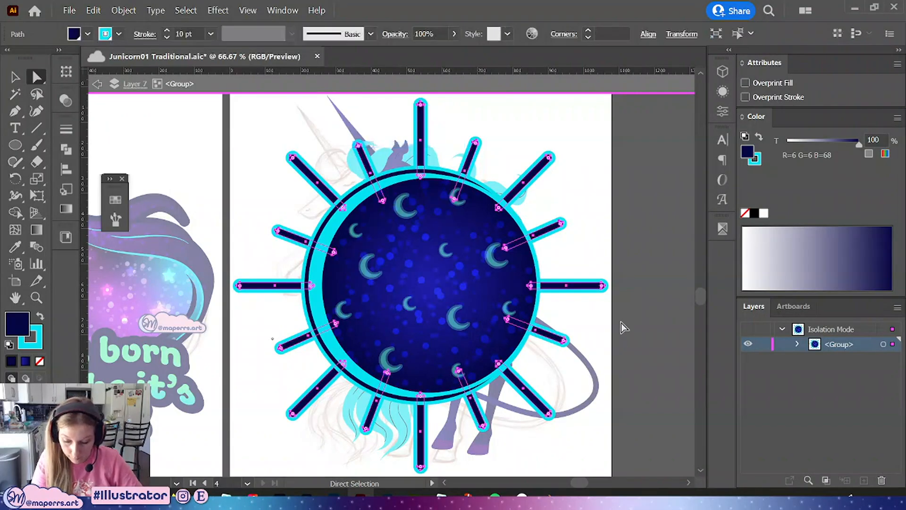
pyautogui.click(115, 200)
pyautogui.press('x')
pyautogui.click(115, 322)
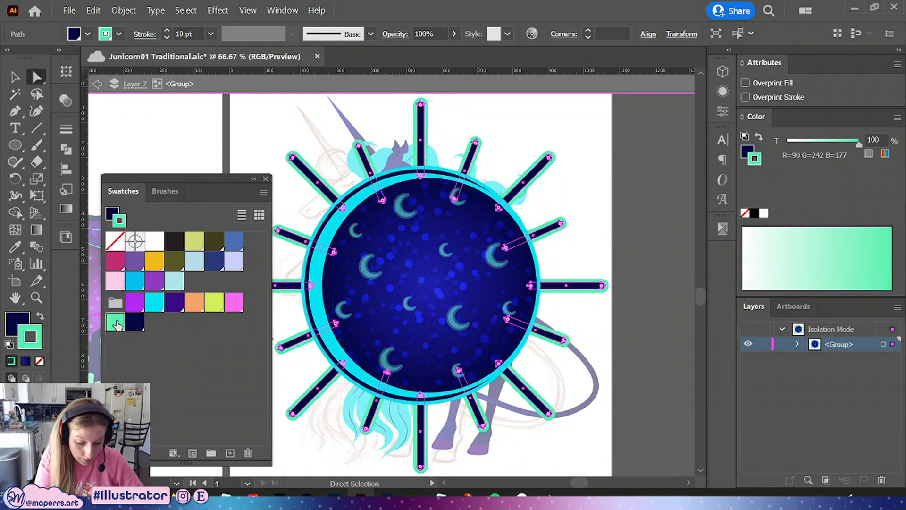
pyautogui.press('x')
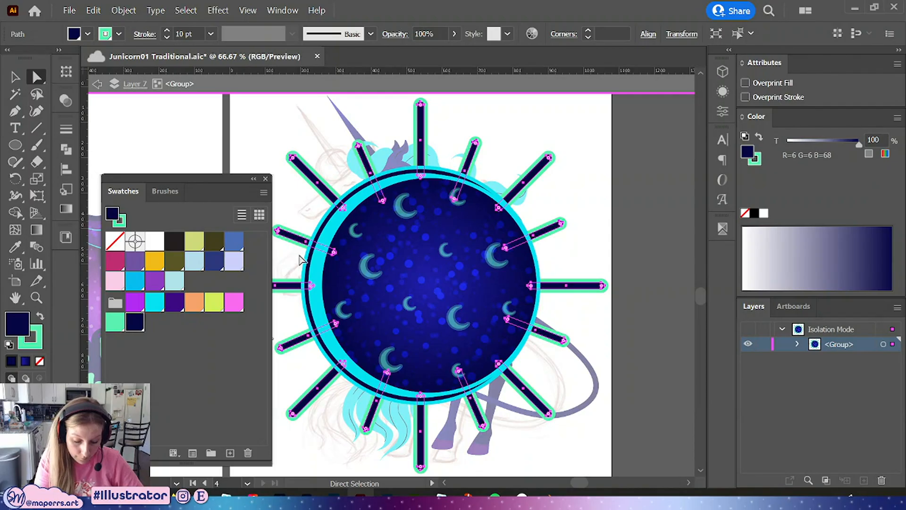
pyautogui.click(175, 302)
pyautogui.moveTo(601, 283); pyautogui.dragTo(635, 379)
pyautogui.hotkey('ctrl', '=')
pyautogui.hotkey('ctrl', '-')
pyautogui.moveTo(572, 324); pyautogui.dragTo(618, 338)
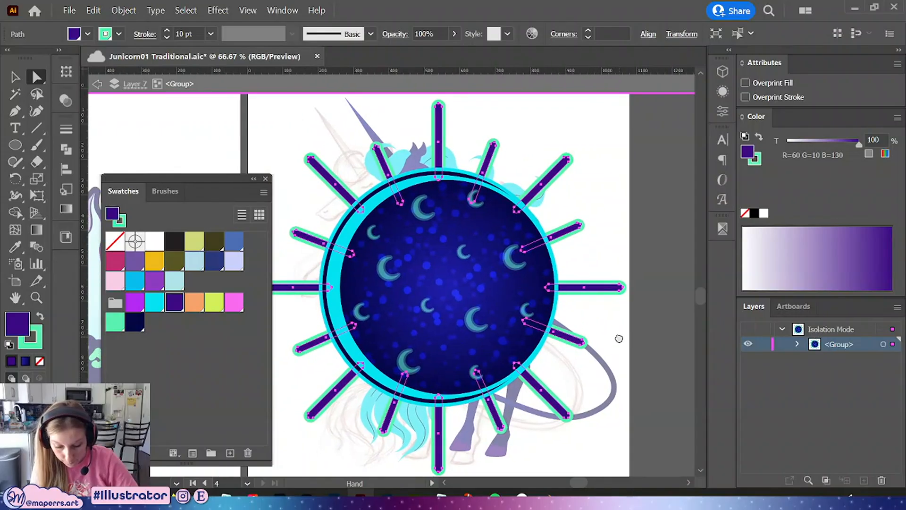
pyautogui.hotkey('shift', 'x')
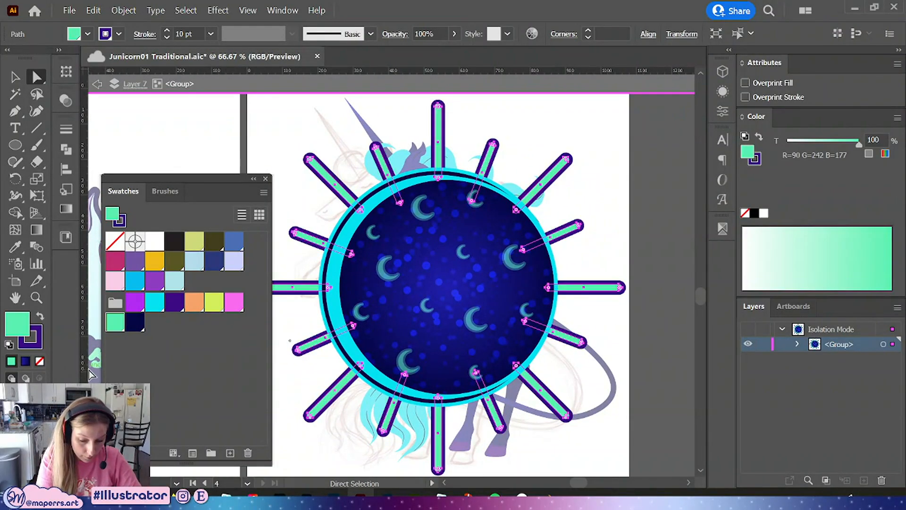
pyautogui.click(41, 316)
# Leave isolation mode, select all rays sharing the same stroke color, and set their fill to mint green and stroke to dark navy
pyautogui.click(629, 191)
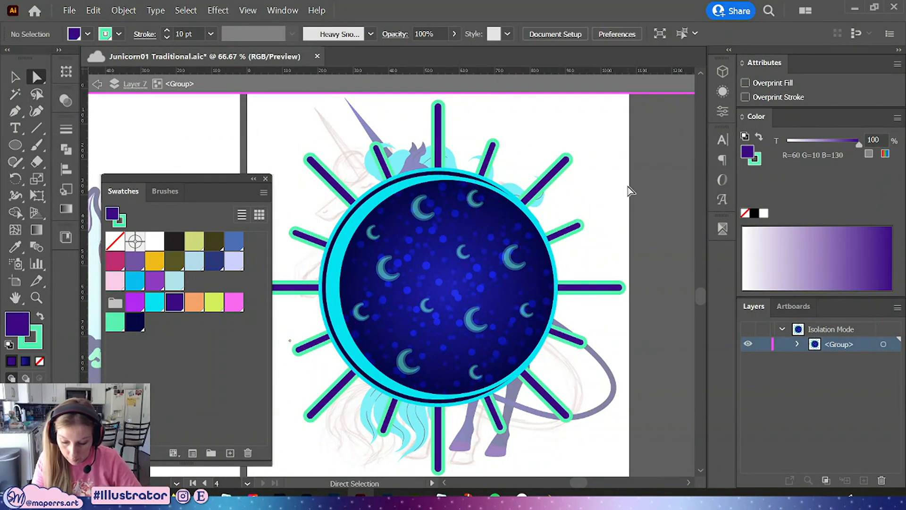
pyautogui.doubleClick(629, 191)
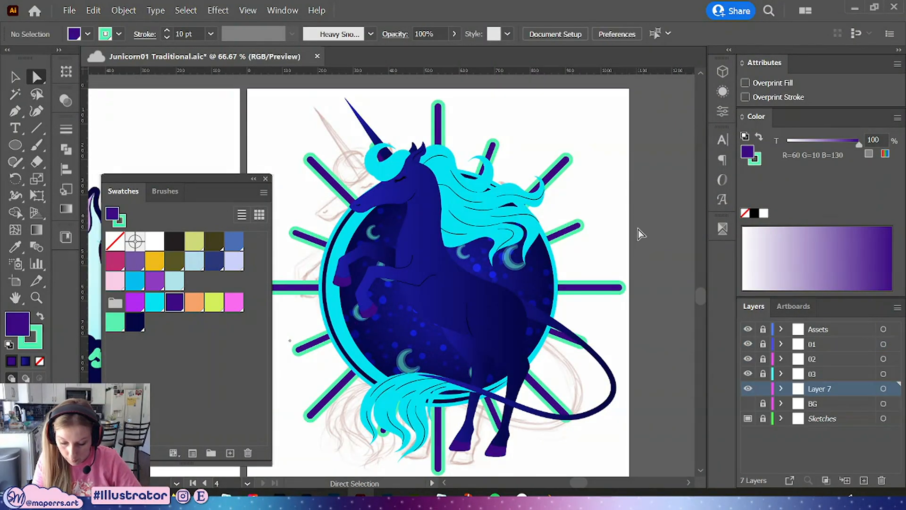
pyautogui.click(434, 125)
pyautogui.click(185, 10)
pyautogui.moveTo(283, 134)
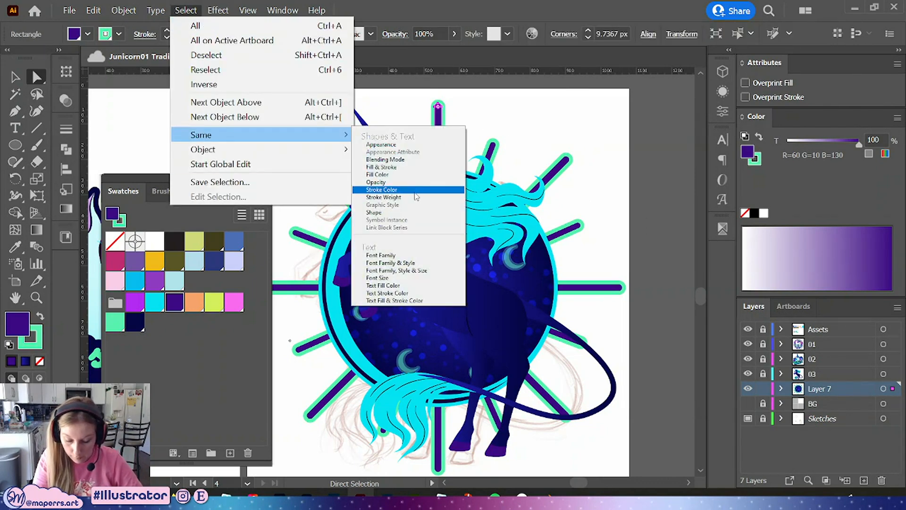
pyautogui.click(402, 145)
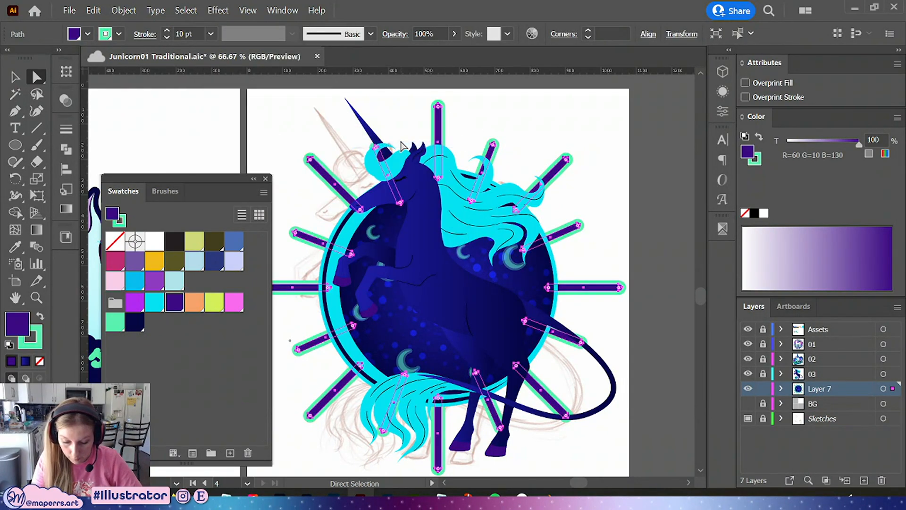
pyautogui.click(40, 316)
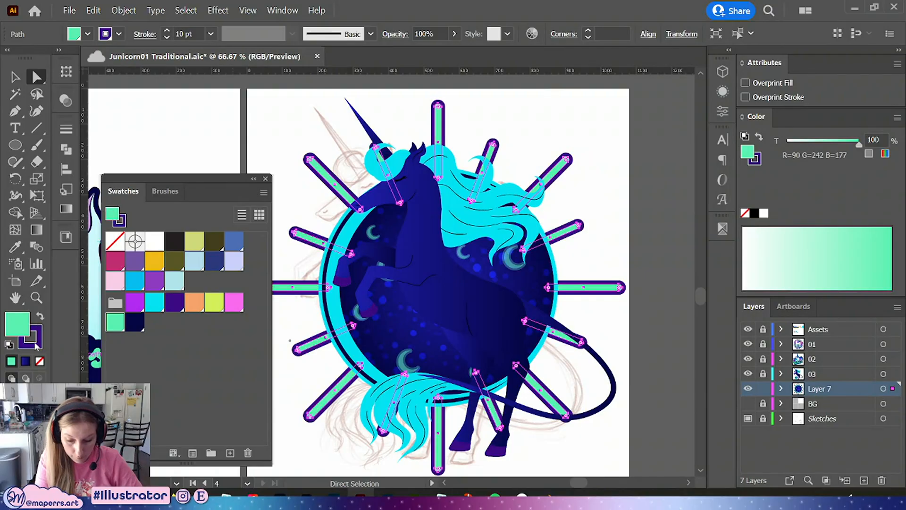
pyautogui.click(37, 347)
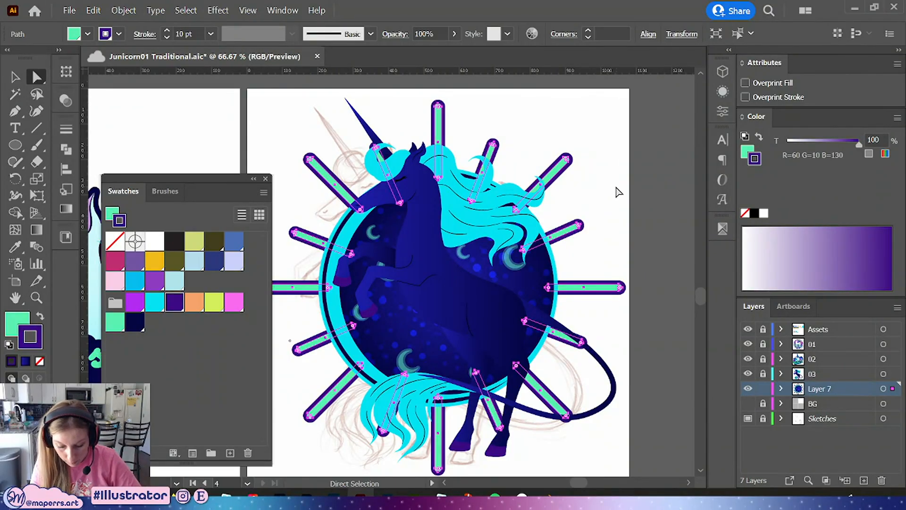
pyautogui.moveTo(615, 195)
pyautogui.mouseDown()
pyautogui.moveTo(614, 147)
pyautogui.moveTo(612, 187)
pyautogui.mouseUp()
pyautogui.moveTo(202, 179); pyautogui.dragTo(197, 177)
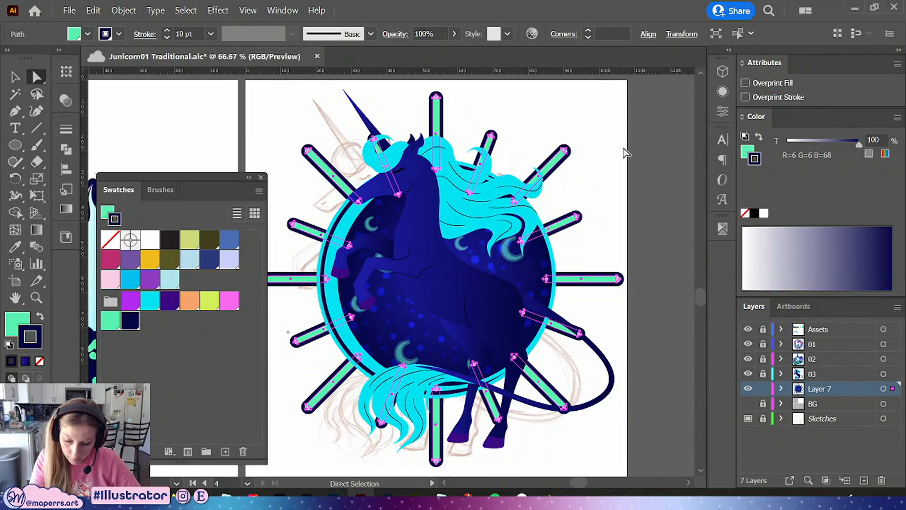
pyautogui.click(630, 174)
# Enter the background group, select all the crescent moons inside the circle, and hide them
pyautogui.moveTo(629, 329); pyautogui.dragTo(632, 309)
pyautogui.click(14, 82)
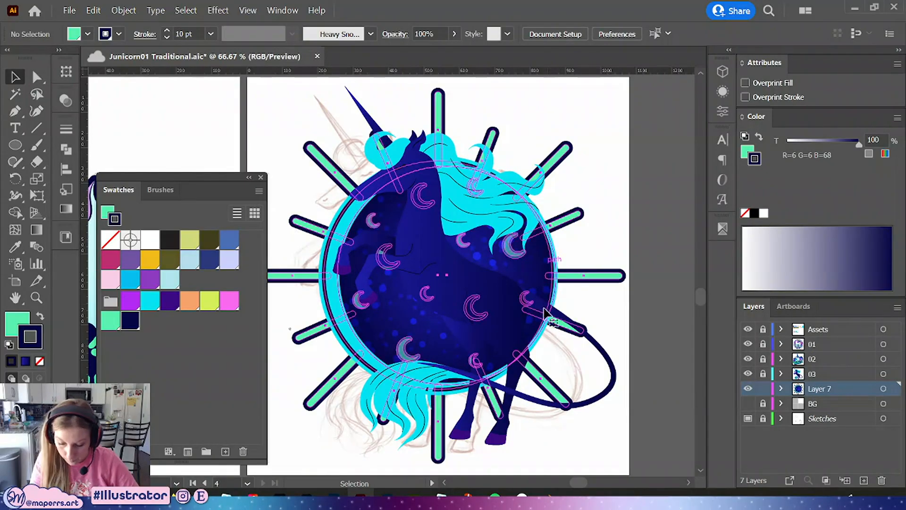
pyautogui.doubleClick(542, 263)
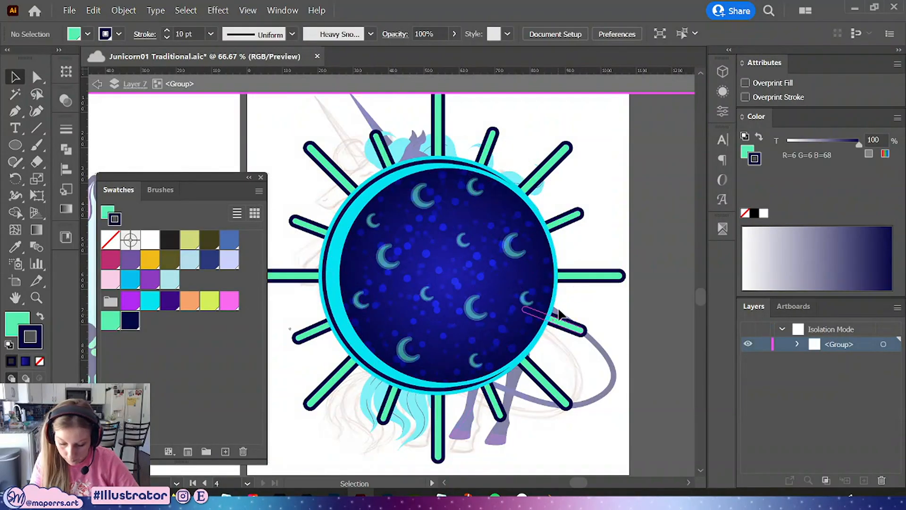
pyautogui.click(457, 245)
pyautogui.keyDown('shift'); pyautogui.click(514, 249); pyautogui.keyUp('shift')
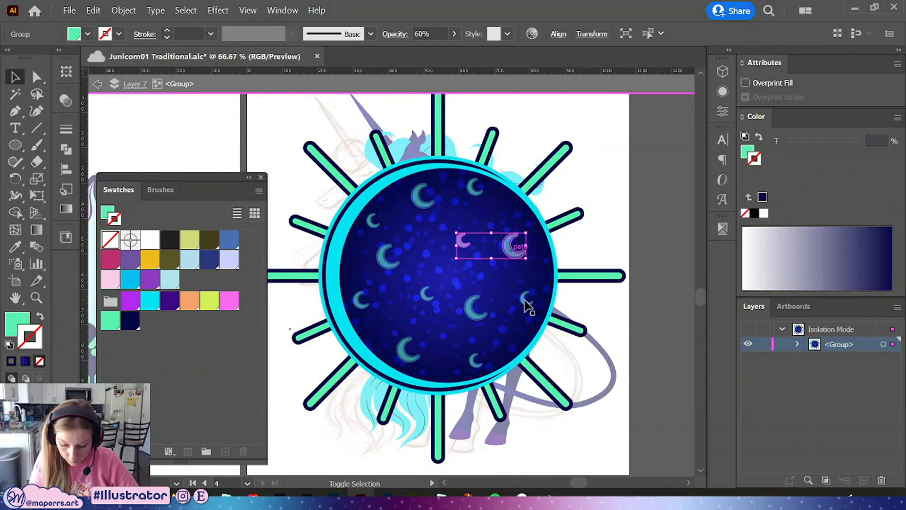
pyautogui.keyDown('shift'); pyautogui.click(527, 298); pyautogui.keyUp('shift')
pyautogui.keyDown('shift'); pyautogui.click(476, 312); pyautogui.keyUp('shift')
pyautogui.keyDown('shift'); pyautogui.click(427, 294); pyautogui.keyUp('shift')
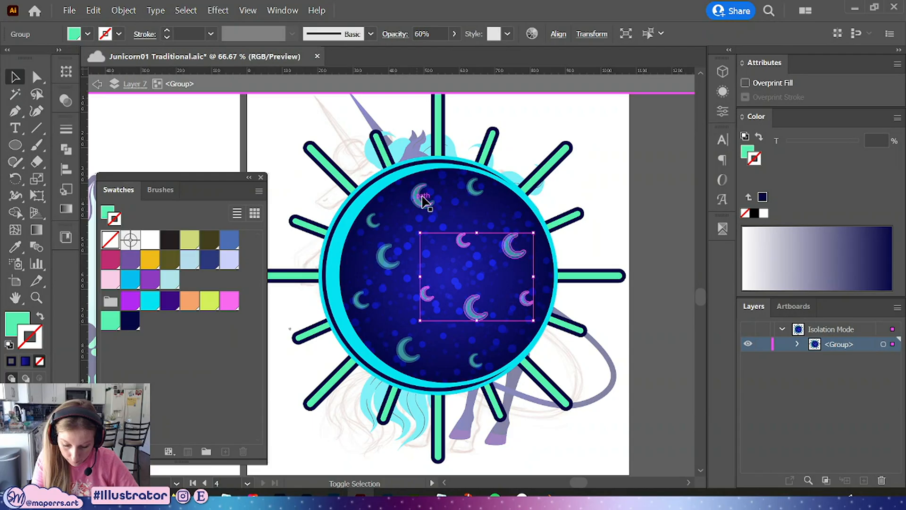
pyautogui.keyDown('shift'); pyautogui.click(474, 189); pyautogui.keyUp('shift')
pyautogui.keyDown('shift'); pyautogui.click(422, 195); pyautogui.keyUp('shift')
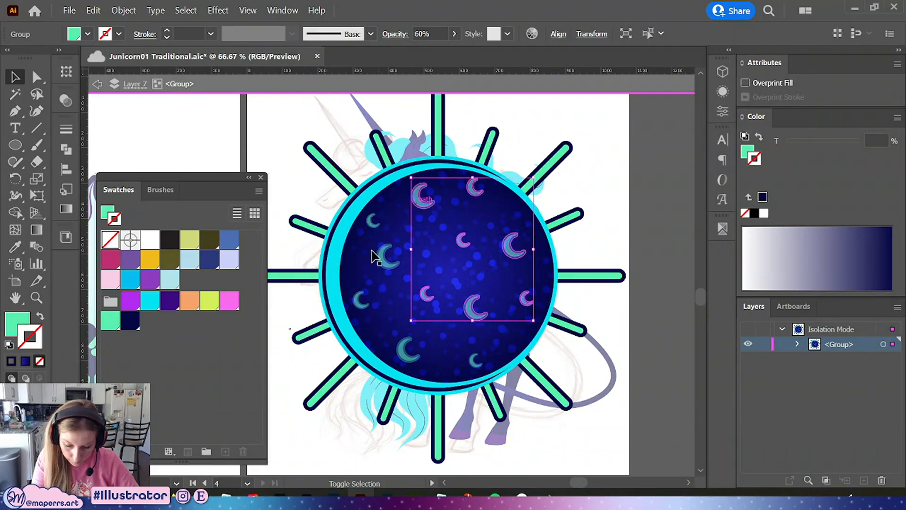
pyautogui.keyDown('shift'); pyautogui.click(370, 226); pyautogui.keyUp('shift')
pyautogui.keyDown('shift'); pyautogui.click(358, 301); pyautogui.keyUp('shift')
pyautogui.keyDown('shift'); pyautogui.click(409, 350); pyautogui.keyUp('shift')
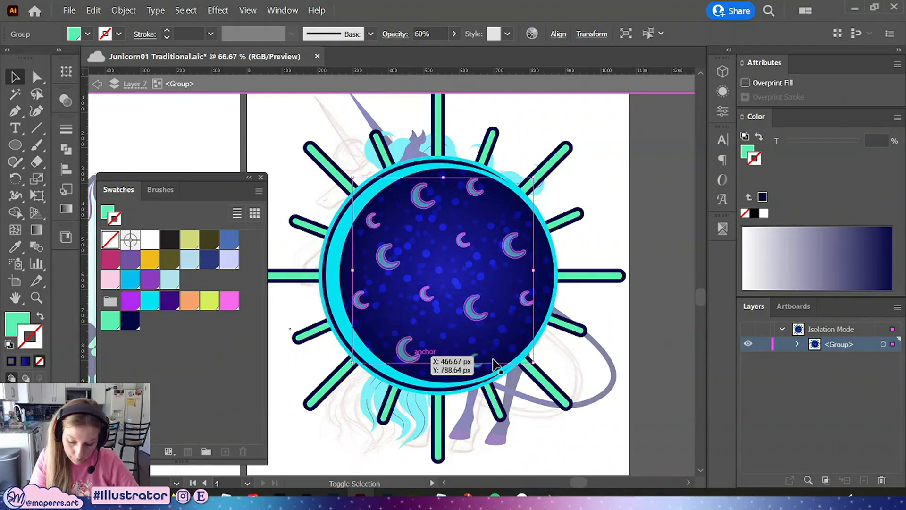
pyautogui.keyDown('shift'); pyautogui.click(475, 363); pyautogui.keyUp('shift')
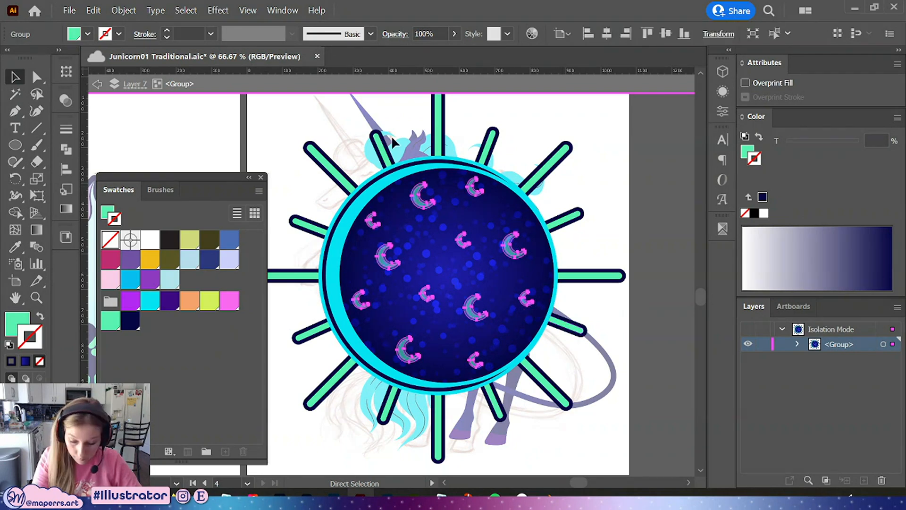
pyautogui.click(123, 10)
pyautogui.moveTo(172, 122)
pyautogui.click(363, 122)
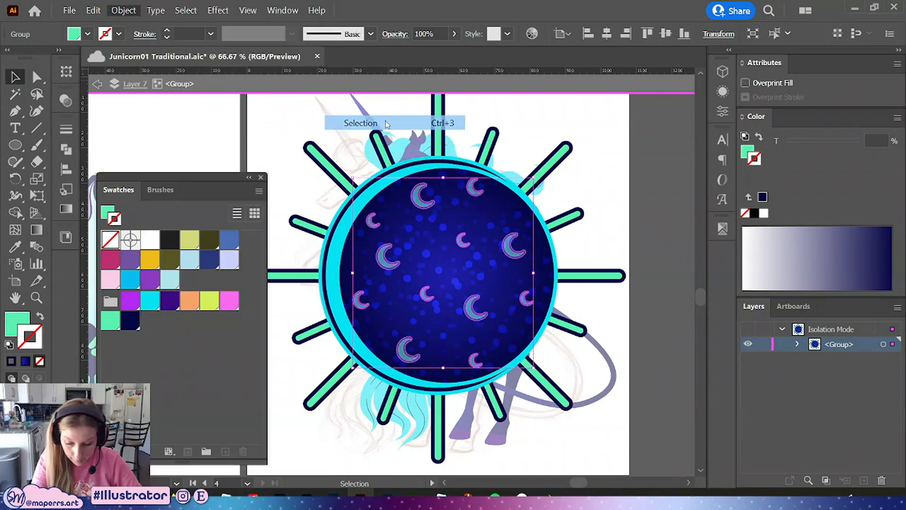
# Hide the selected bokeh-textured circle group and leave isolation mode
pyautogui.click(453, 283)
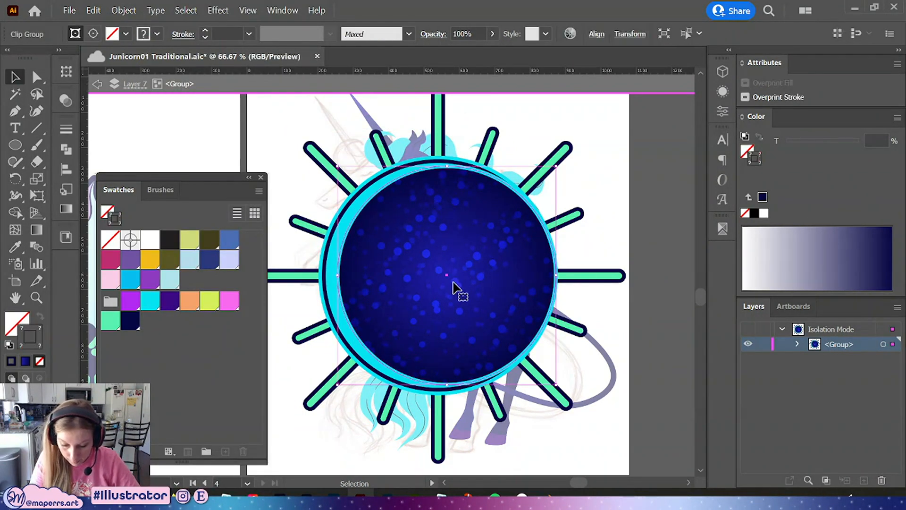
pyautogui.click(124, 10)
pyautogui.moveTo(172, 123)
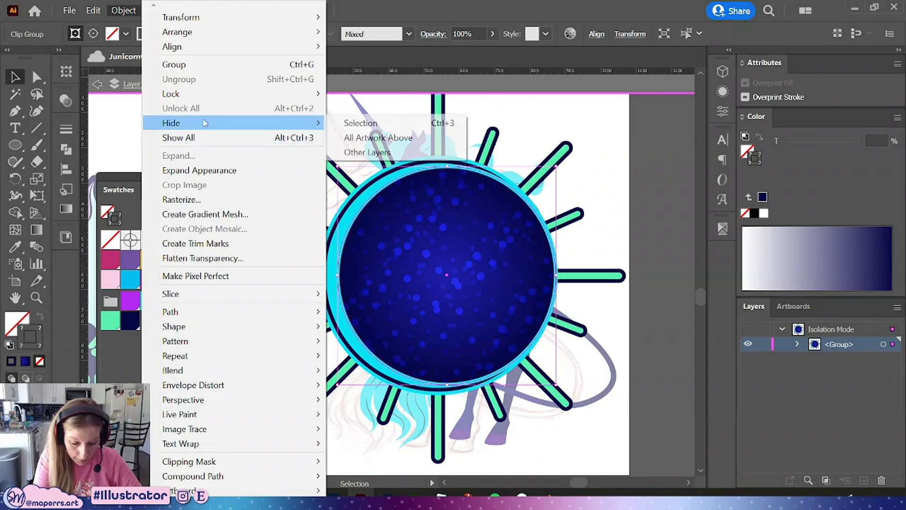
pyautogui.click(376, 123)
pyautogui.doubleClick(632, 233)
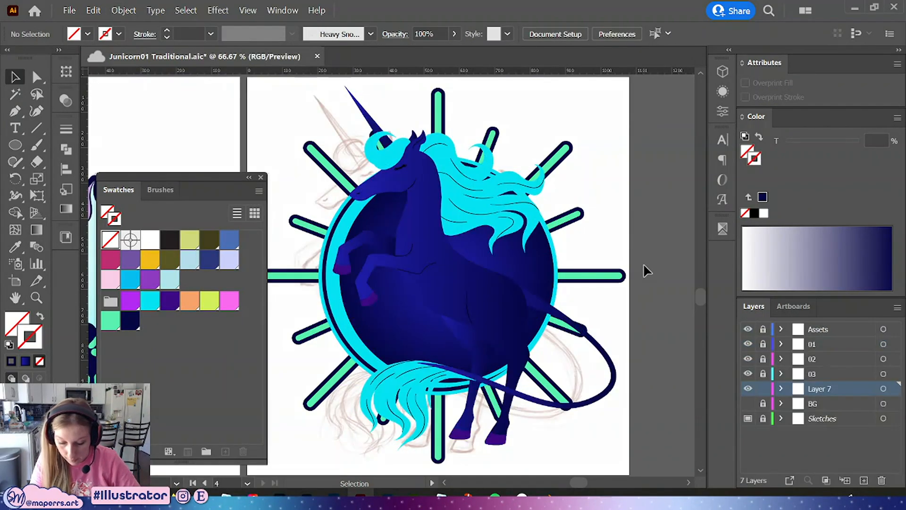
# Make the inner circle a radial gradient running from purple at the centre to dark navy at the edge
pyautogui.click(37, 76)
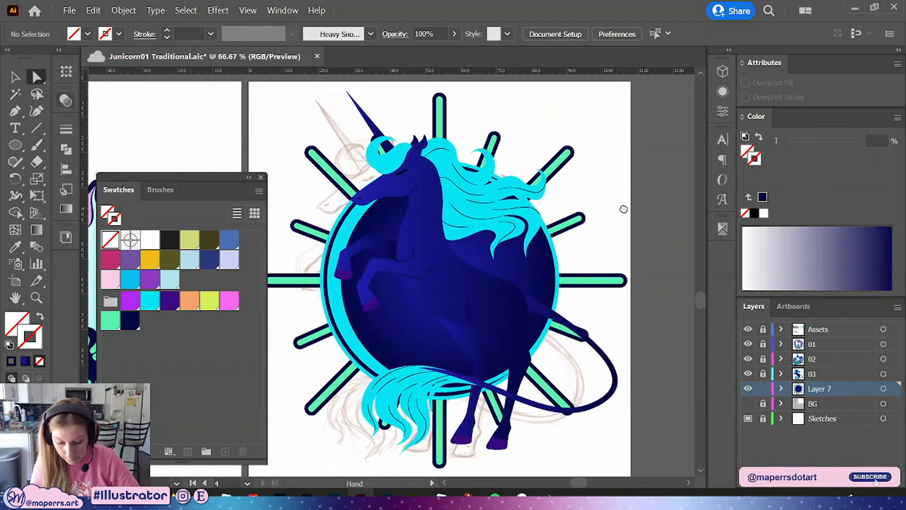
pyautogui.click(400, 340)
pyautogui.moveTo(613, 287)
pyautogui.mouseDown()
pyautogui.moveTo(618, 315)
pyautogui.moveTo(631, 281)
pyautogui.mouseUp()
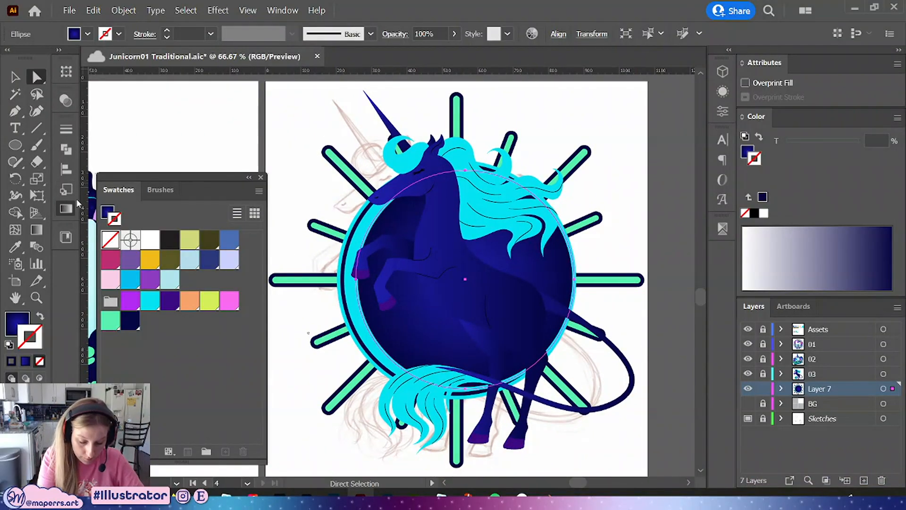
pyautogui.click(66, 208)
pyautogui.click(150, 146)
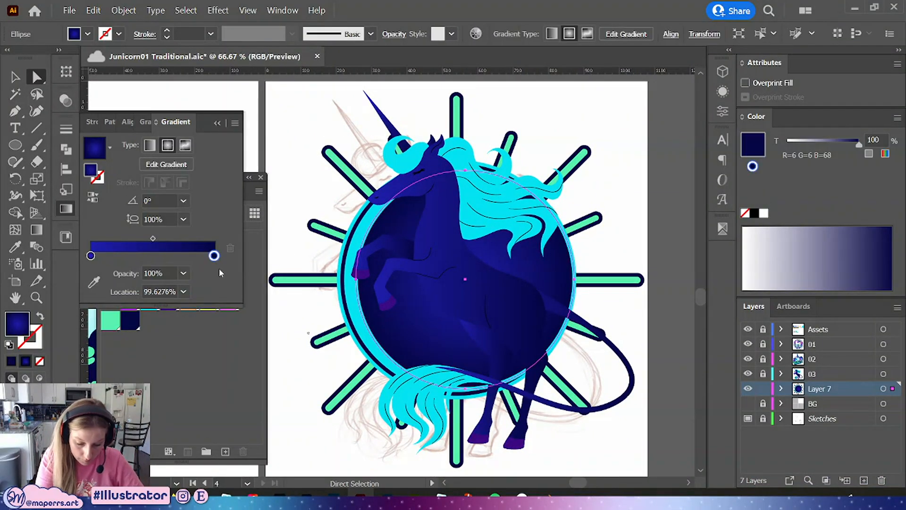
pyautogui.doubleClick(210, 256)
pyautogui.click(229, 274)
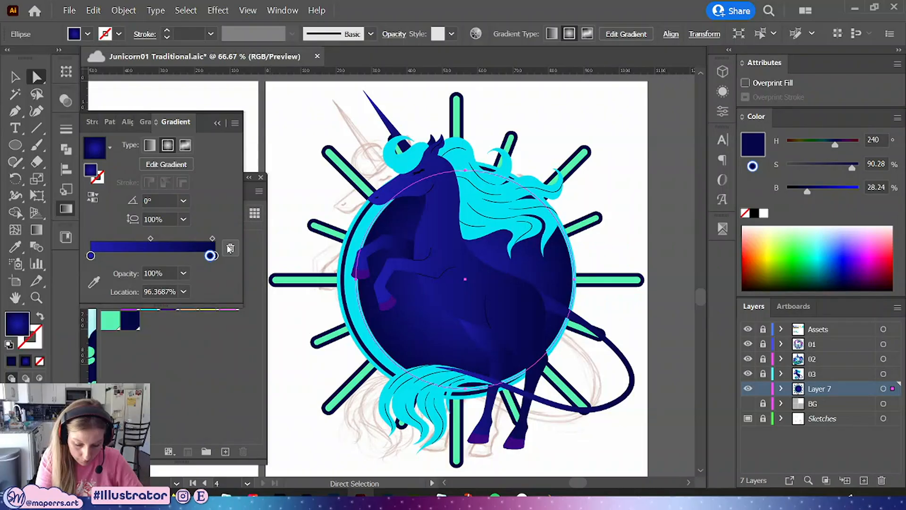
pyautogui.click(230, 248)
pyautogui.doubleClick(214, 255)
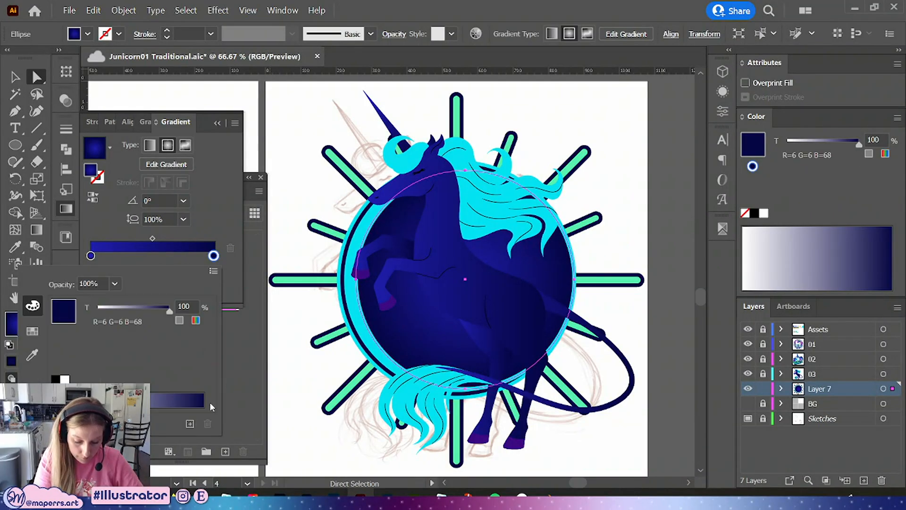
pyautogui.click(196, 320)
pyautogui.click(33, 330)
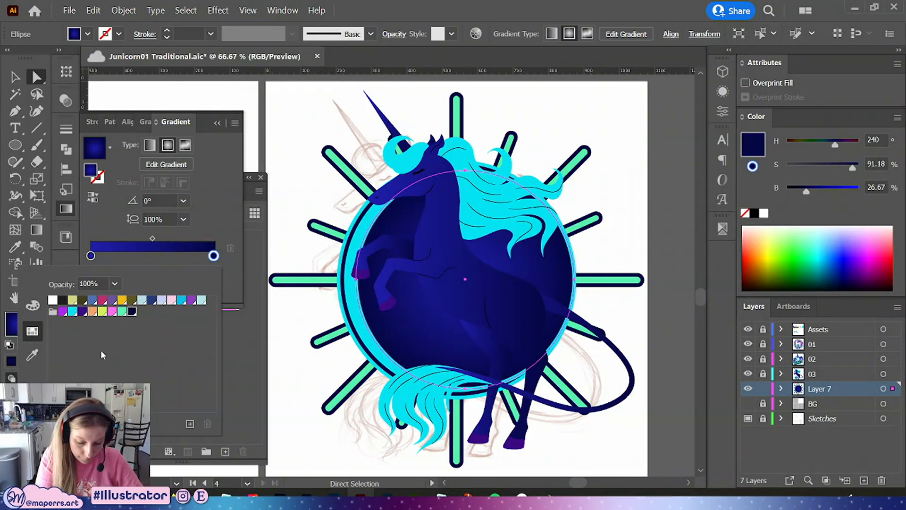
pyautogui.click(82, 311)
pyautogui.doubleClick(91, 255)
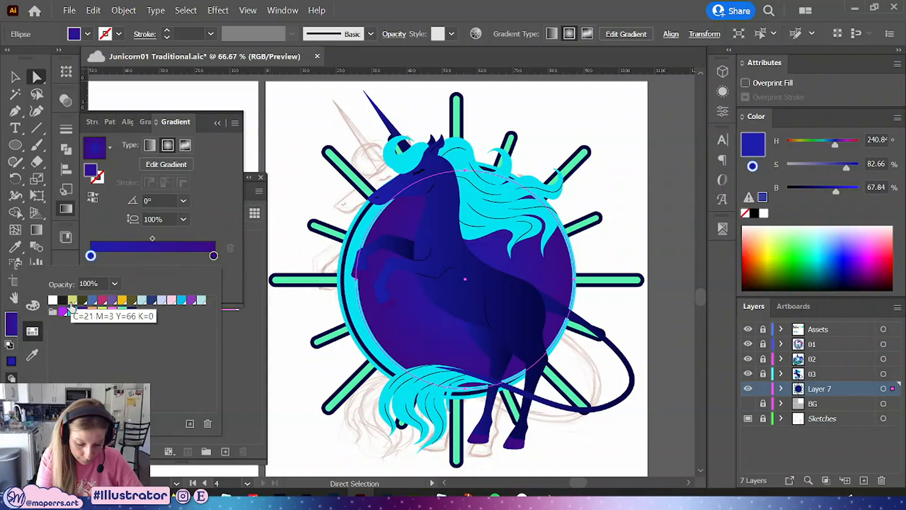
pyautogui.click(73, 311)
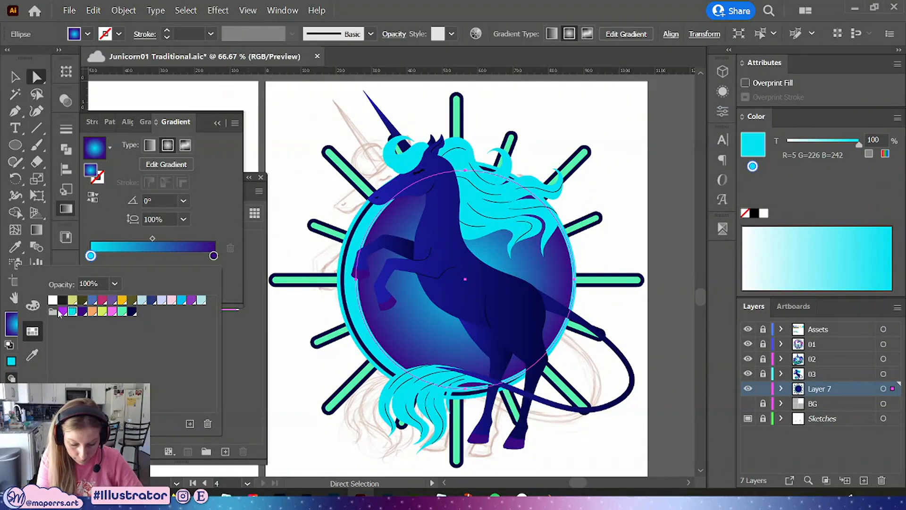
pyautogui.click(63, 311)
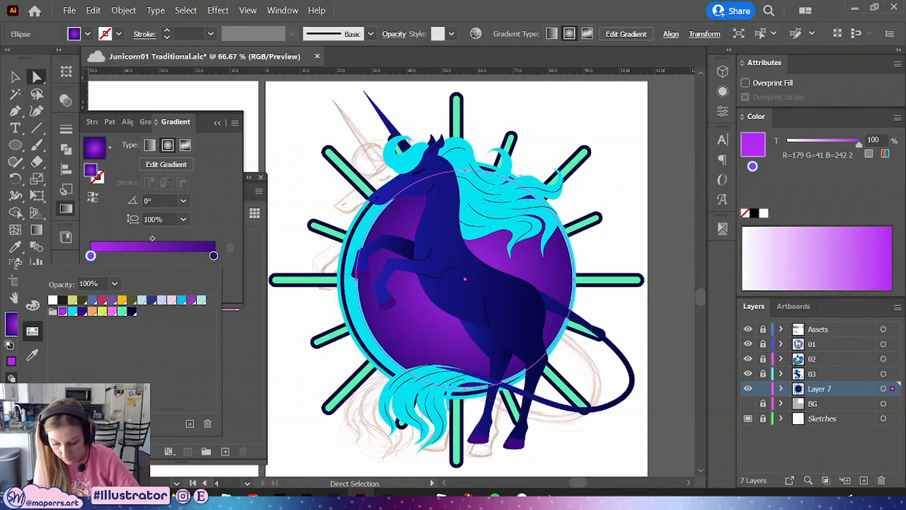
# Give the outer ring a mint green fill and set its 10 pt inner stroke to dark purple
pyautogui.click(594, 134)
pyautogui.moveTo(614, 207)
pyautogui.mouseDown()
pyautogui.moveTo(606, 240)
pyautogui.moveTo(606, 222)
pyautogui.mouseUp()
pyautogui.click(342, 272)
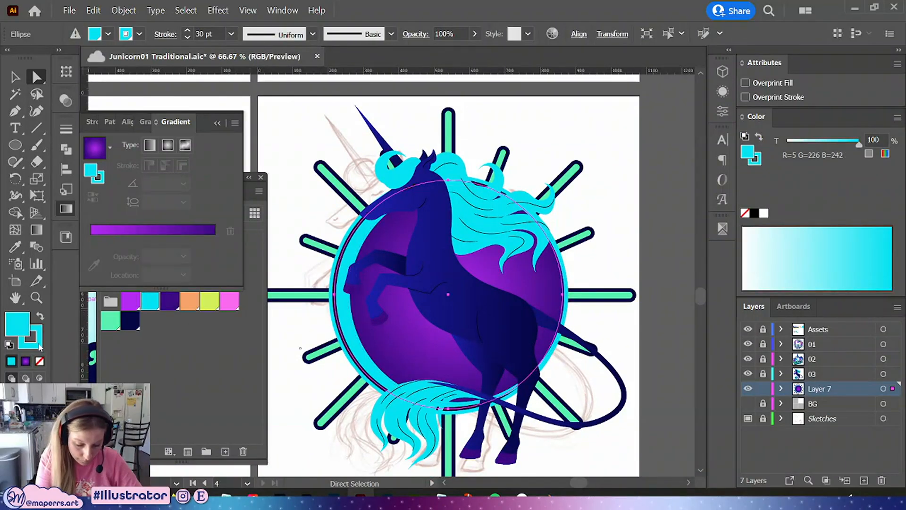
pyautogui.click(118, 332)
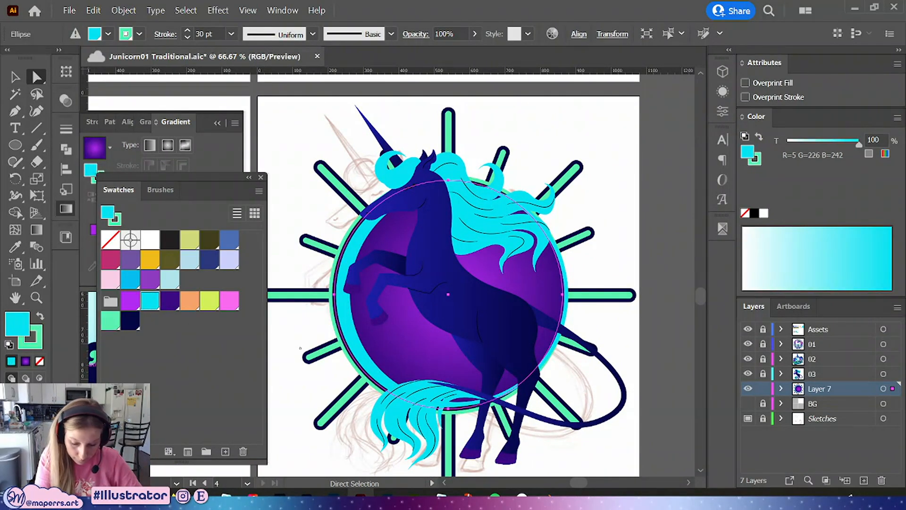
pyautogui.click(111, 321)
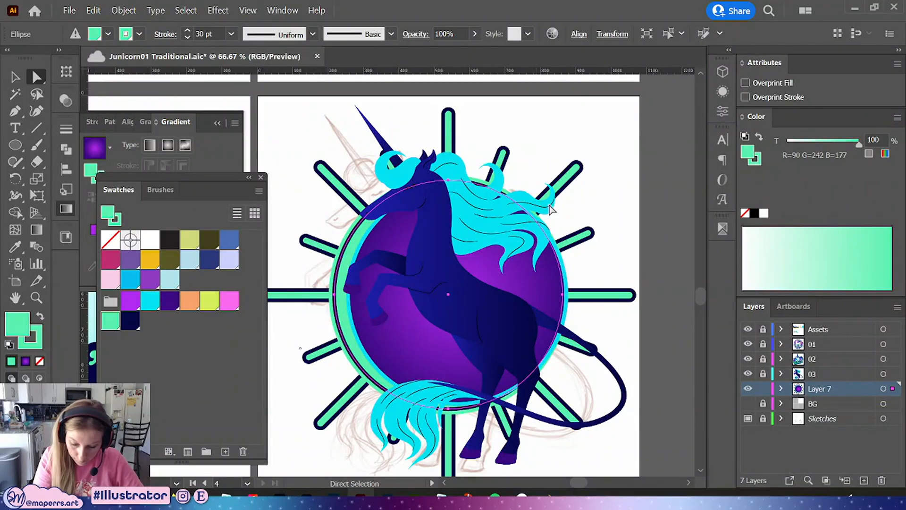
pyautogui.click(723, 92)
pyautogui.click(616, 106)
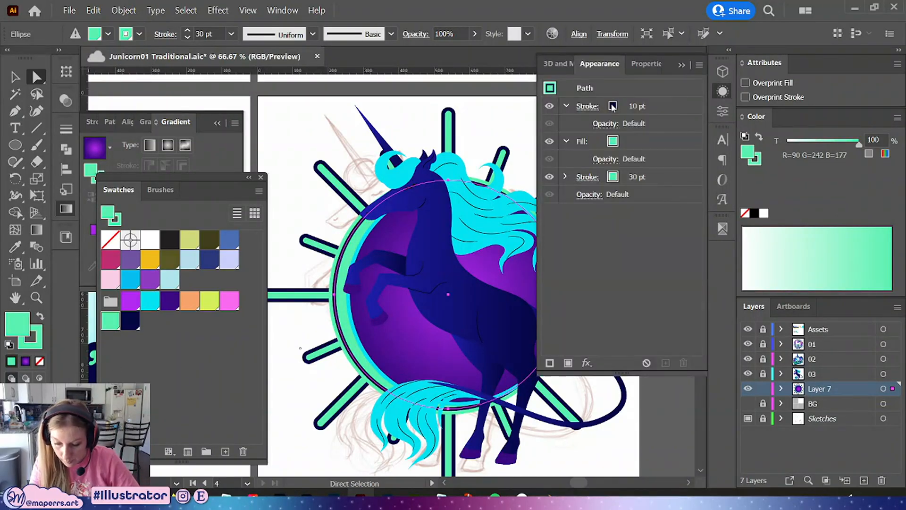
pyautogui.click(625, 107)
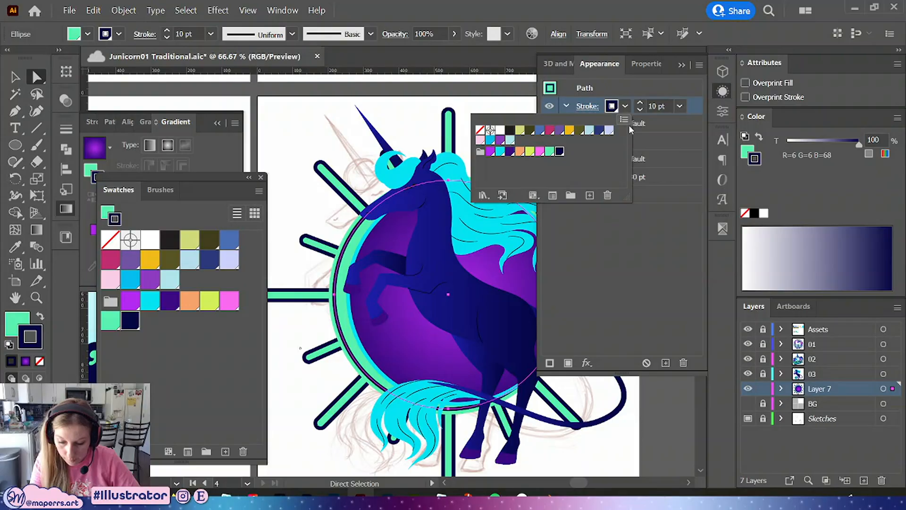
pyautogui.click(511, 156)
pyautogui.click(723, 90)
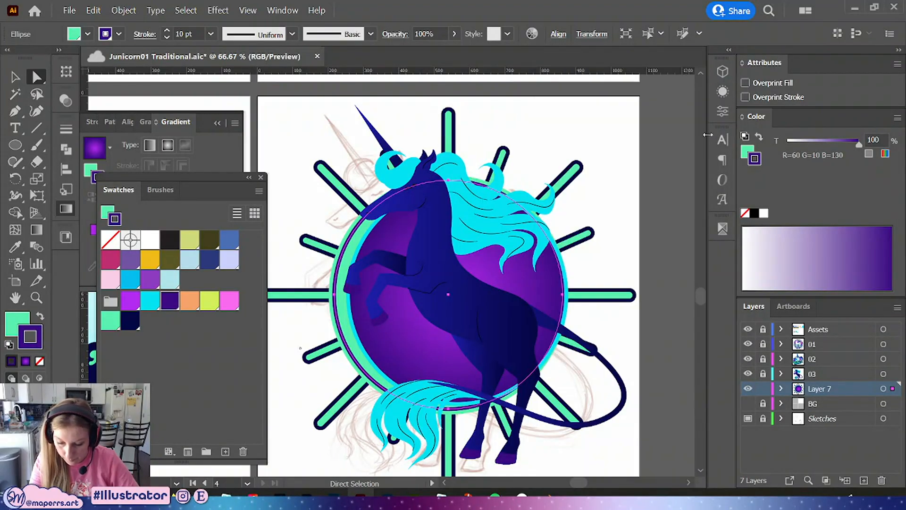
# Give the inner circle's outline a dark purple stroke
pyautogui.click(624, 186)
pyautogui.moveTo(625, 230); pyautogui.dragTo(618, 207)
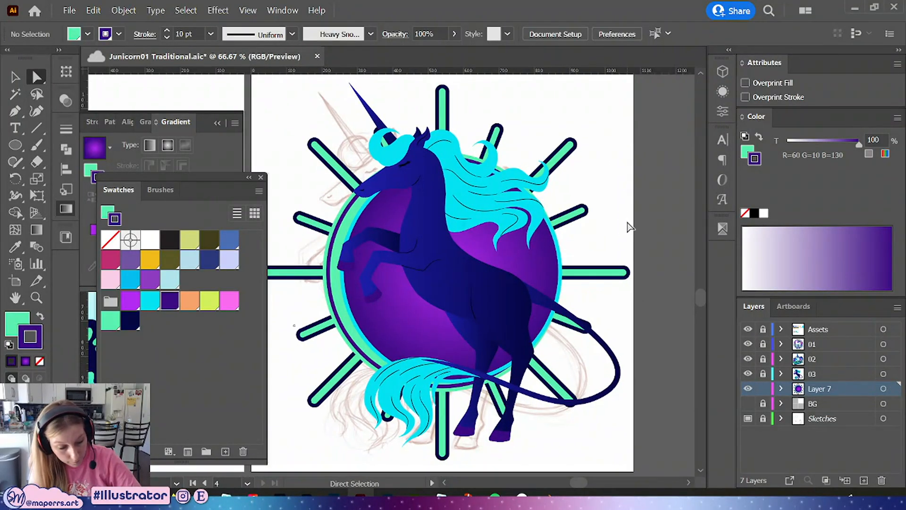
pyautogui.click(350, 340)
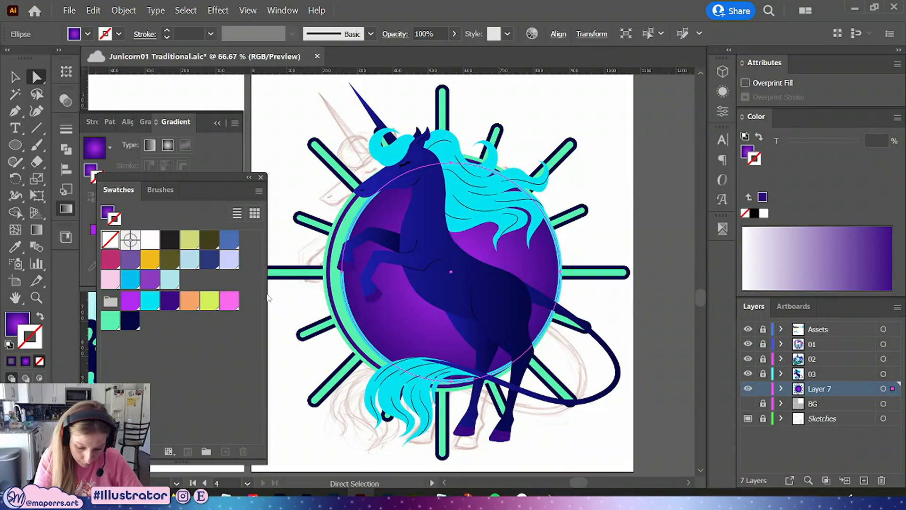
pyautogui.click(600, 237)
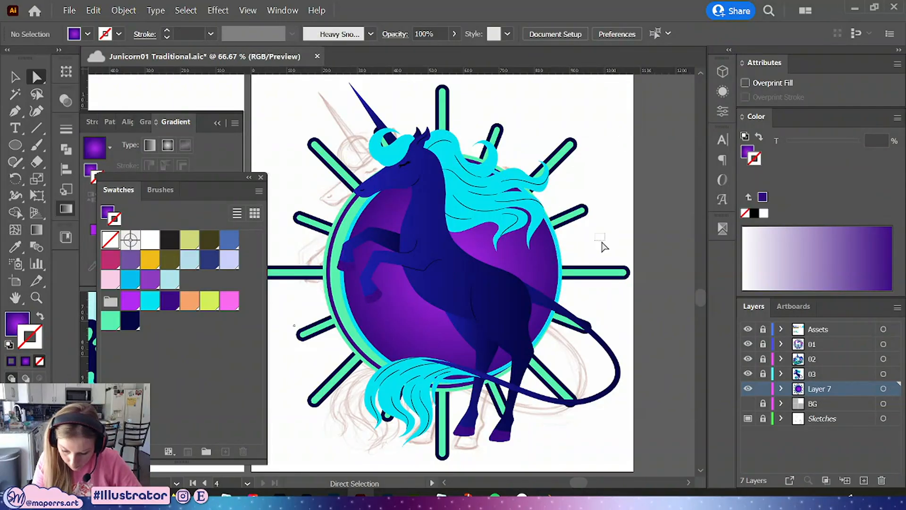
pyautogui.click(560, 258)
pyautogui.click(174, 304)
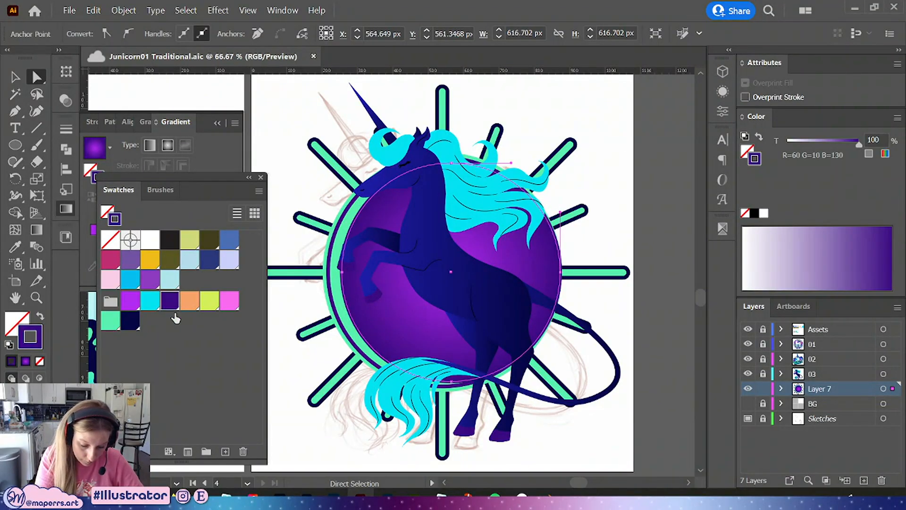
# Inside the background group, set the sunburst rays' stroke to dark purple, then leave isolation mode
pyautogui.click(13, 78)
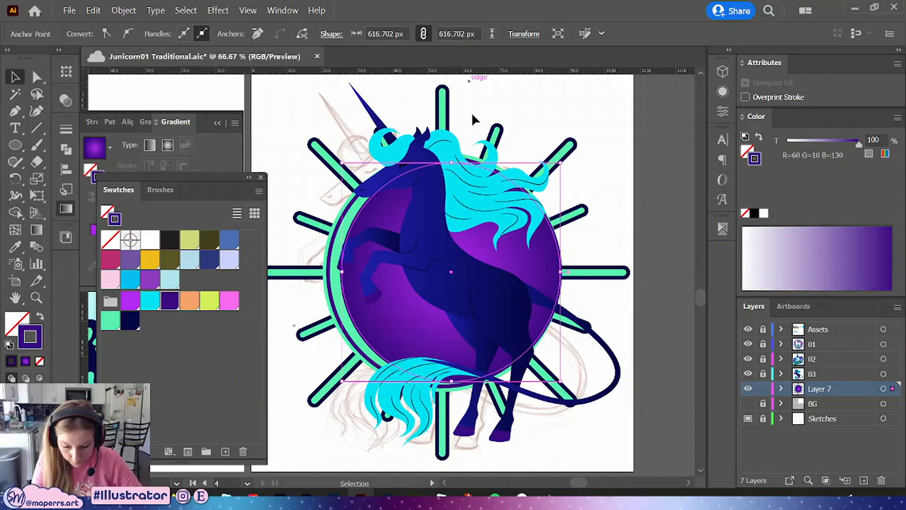
pyautogui.click(457, 118)
pyautogui.doubleClick(448, 108)
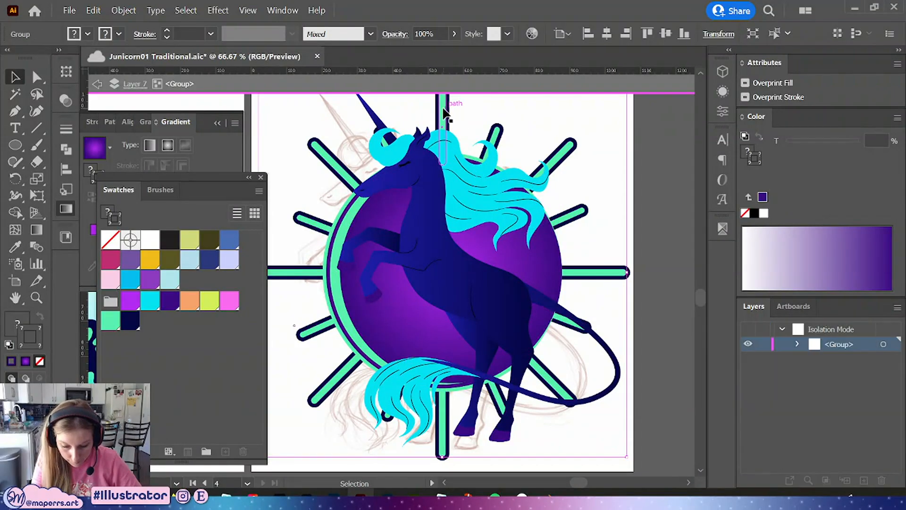
pyautogui.click(170, 301)
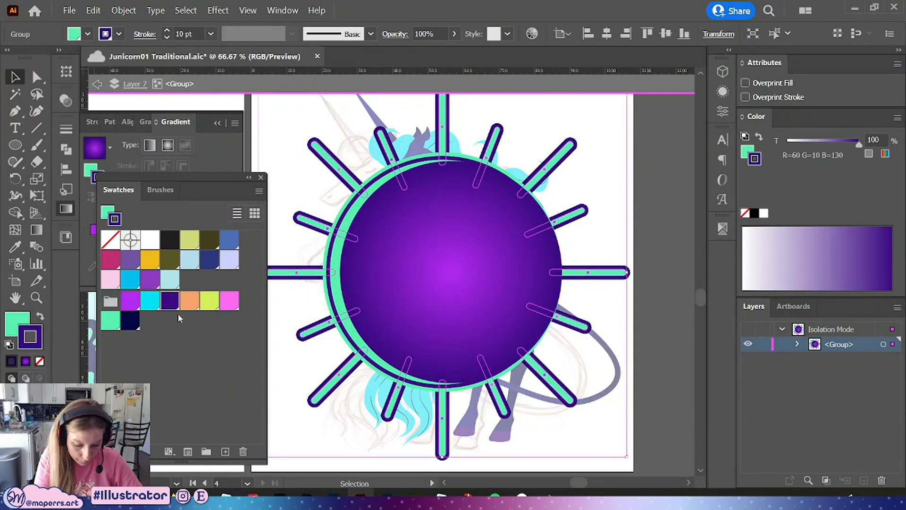
pyautogui.click(628, 174)
pyautogui.doubleClick(632, 180)
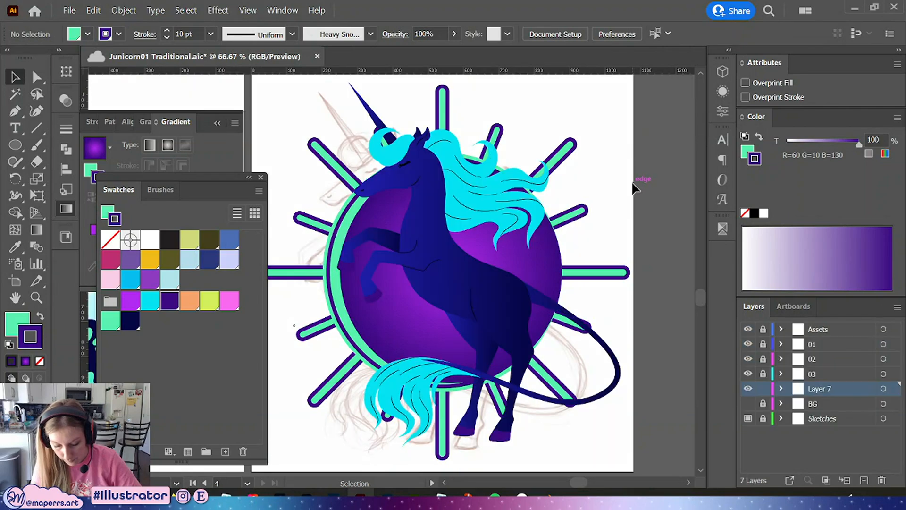
# Recolor the inner circle's outline stroke to mint green
pyautogui.hotkey('ctrl', '-')
pyautogui.hotkey('ctrl', '-')
pyautogui.moveTo(575, 239); pyautogui.dragTo(608, 242)
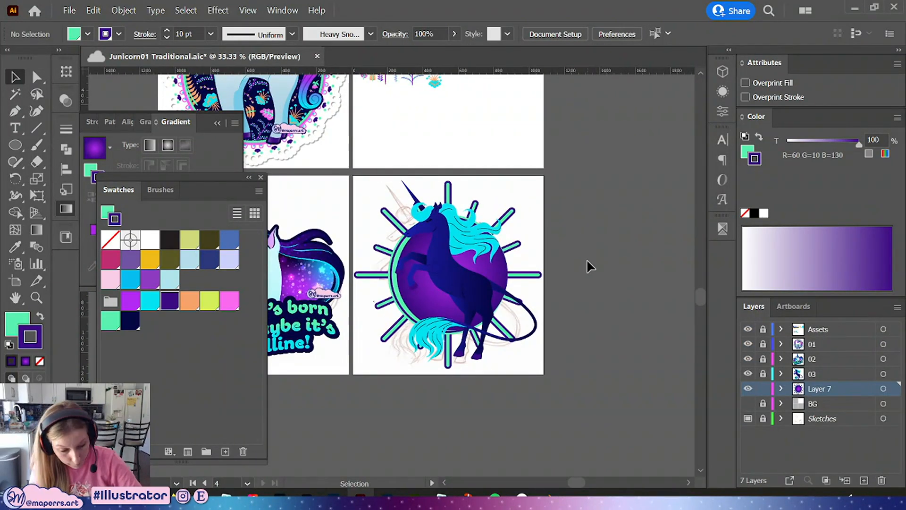
pyautogui.hotkey('ctrl', '+')
pyautogui.hotkey('ctrl', '+')
pyautogui.click(37, 81)
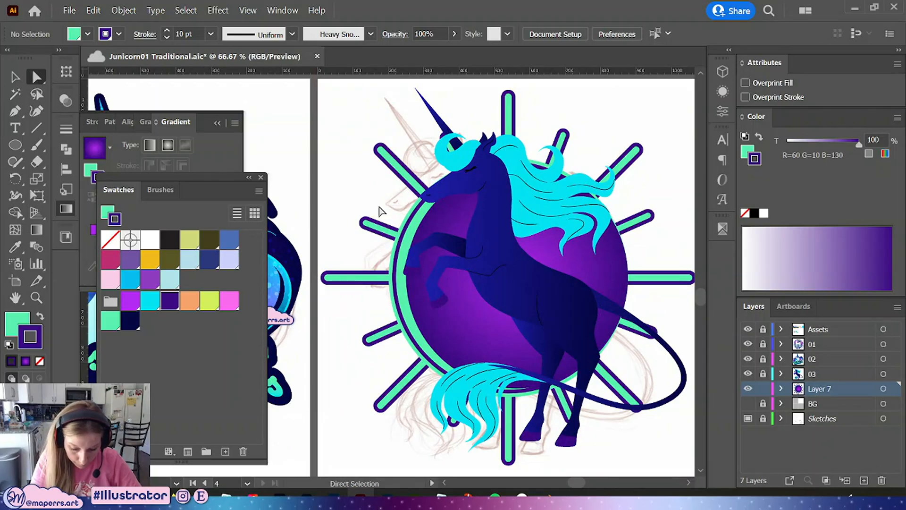
pyautogui.click(417, 320)
pyautogui.click(117, 314)
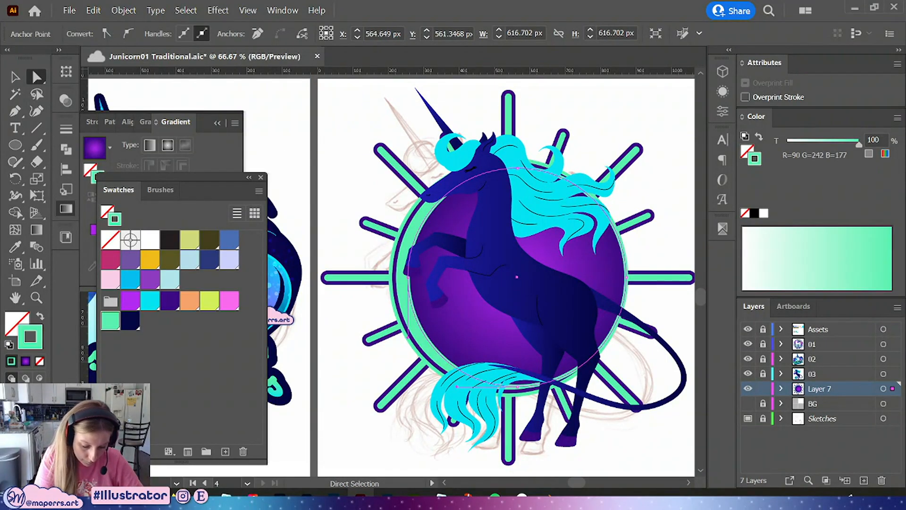
# Collapse the Swatches and Gradient panels and save the document
pyautogui.moveTo(643, 304); pyautogui.dragTo(592, 281)
pyautogui.click(316, 249)
pyautogui.click(249, 177)
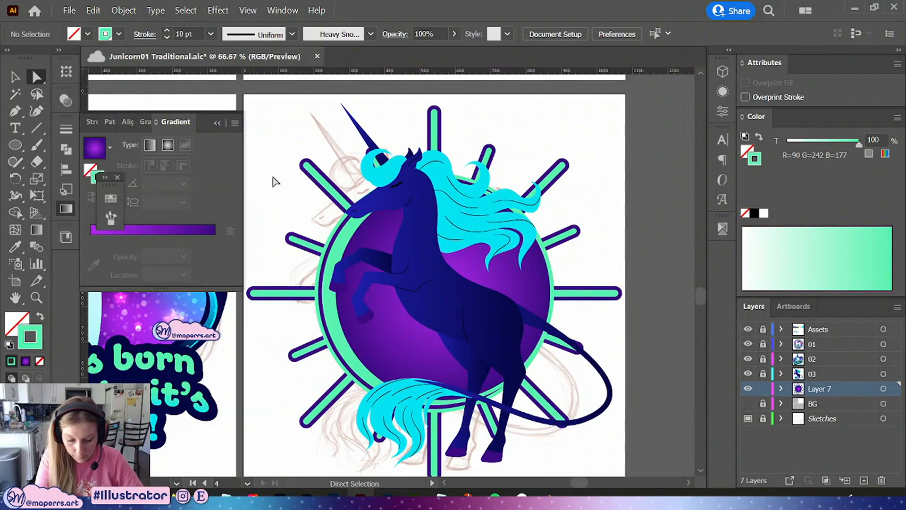
pyautogui.moveTo(625, 251); pyautogui.dragTo(596, 265)
pyautogui.hotkey('ctrl', '-')
pyautogui.click(216, 124)
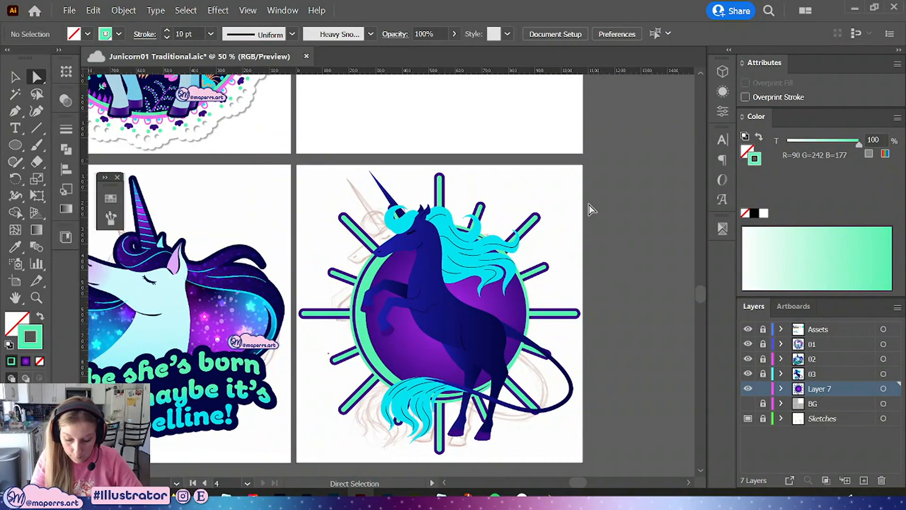
pyautogui.scroll(-3, 589, 205)
pyautogui.scroll(1, 599, 219)
pyautogui.hotkey('ctrl', '+')
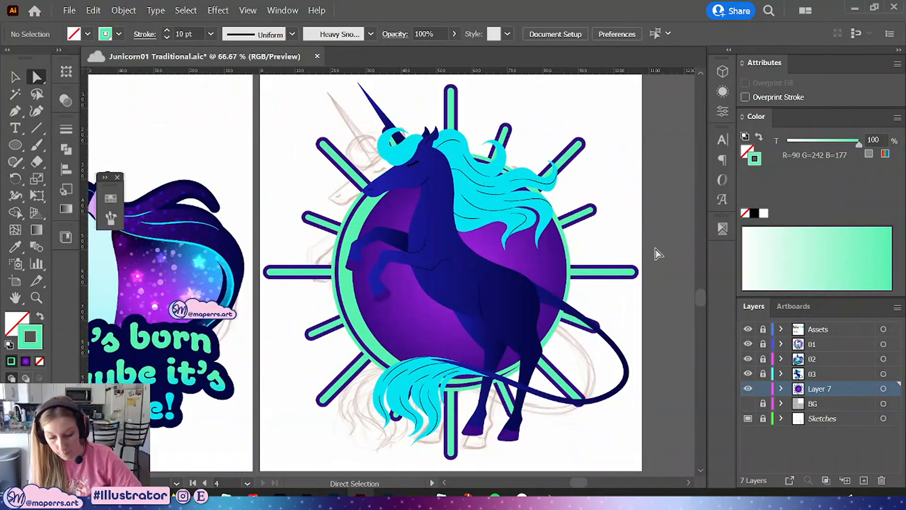
pyautogui.moveTo(655, 215); pyautogui.dragTo(591, 238)
pyautogui.hotkey('ctrl', 's')
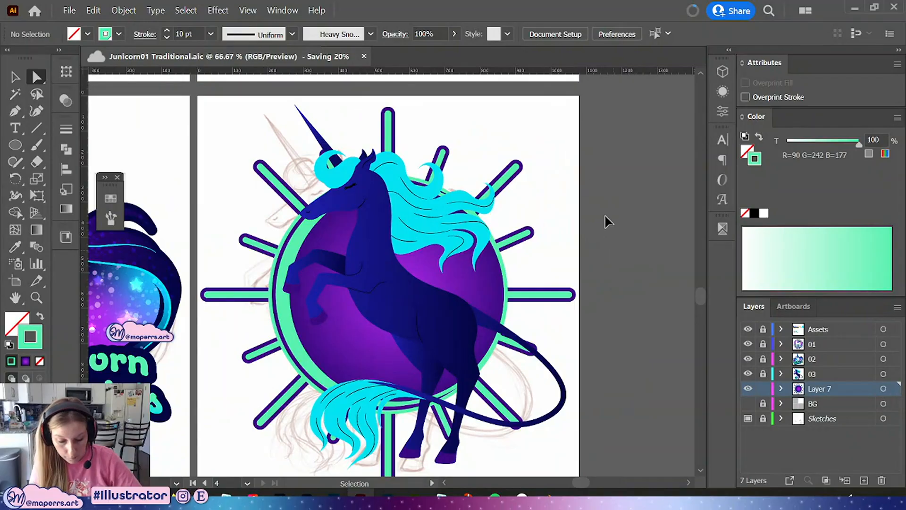
pyautogui.press('a')
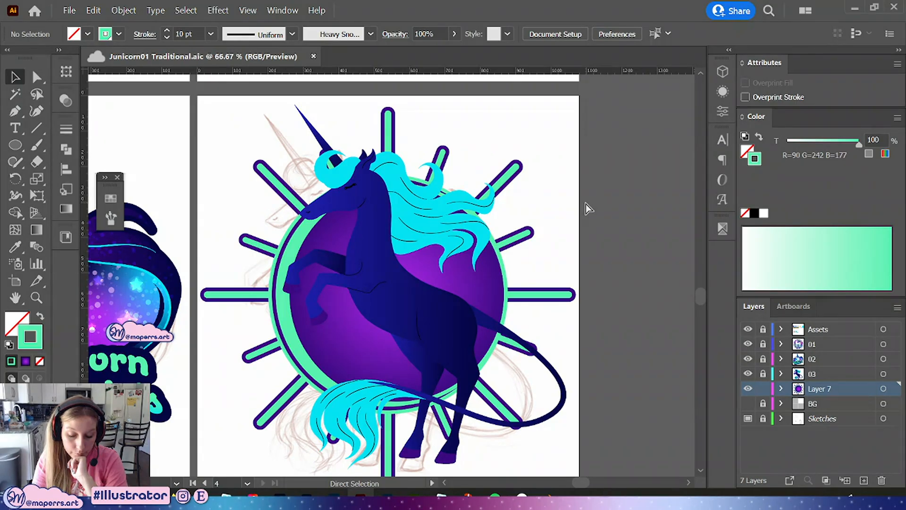
pyautogui.press('a')
pyautogui.click(295, 251)
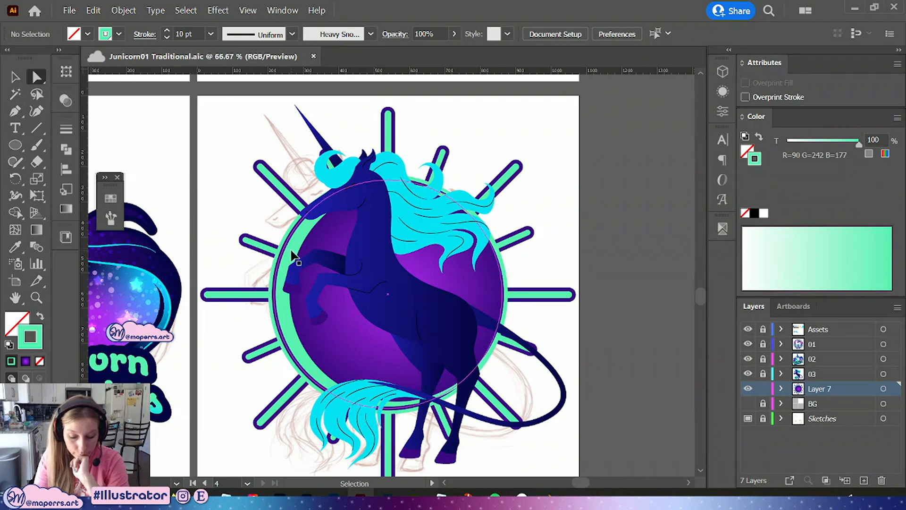
pyautogui.click(16, 77)
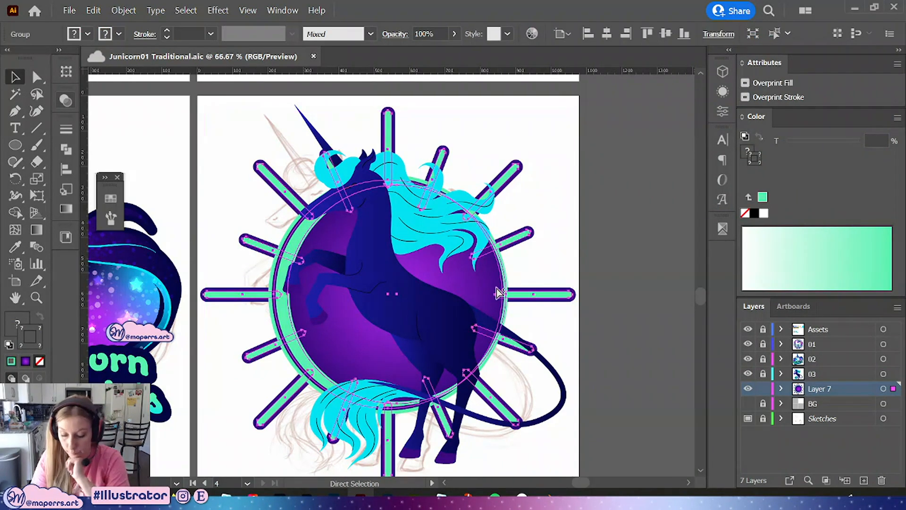
pyautogui.click(16, 77)
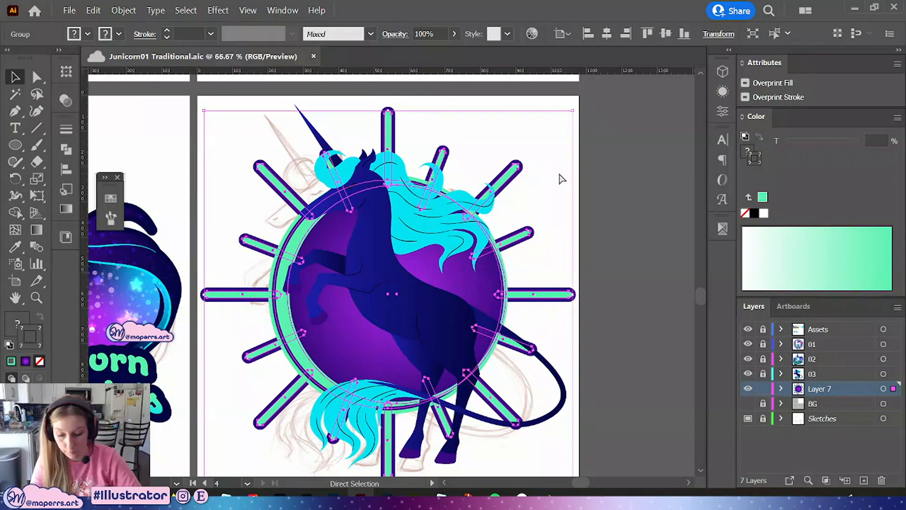
pyautogui.press('v')
pyautogui.click(584, 180)
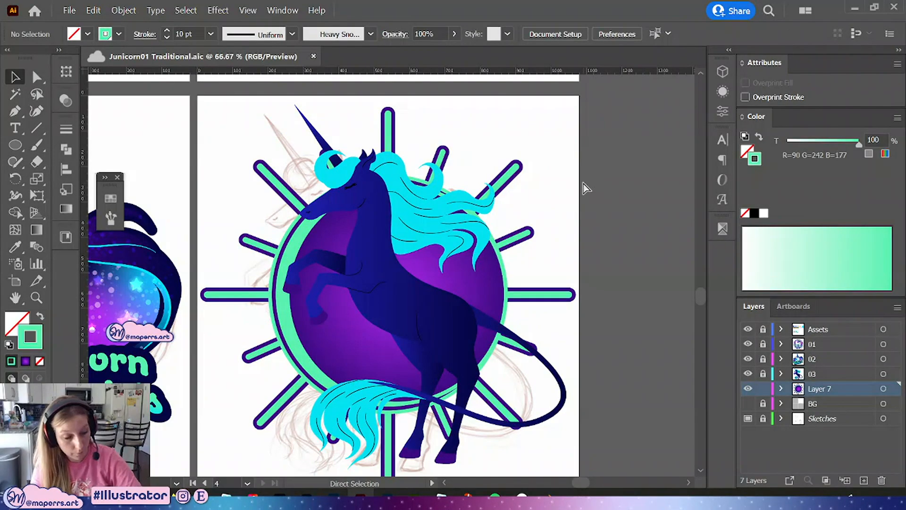
# Place a copy of the sunburst and circle background beside the artboard
pyautogui.hotkey('ctrl', '-')
pyautogui.hotkey('ctrl', '-')
pyautogui.hotkey('ctrl', '-')
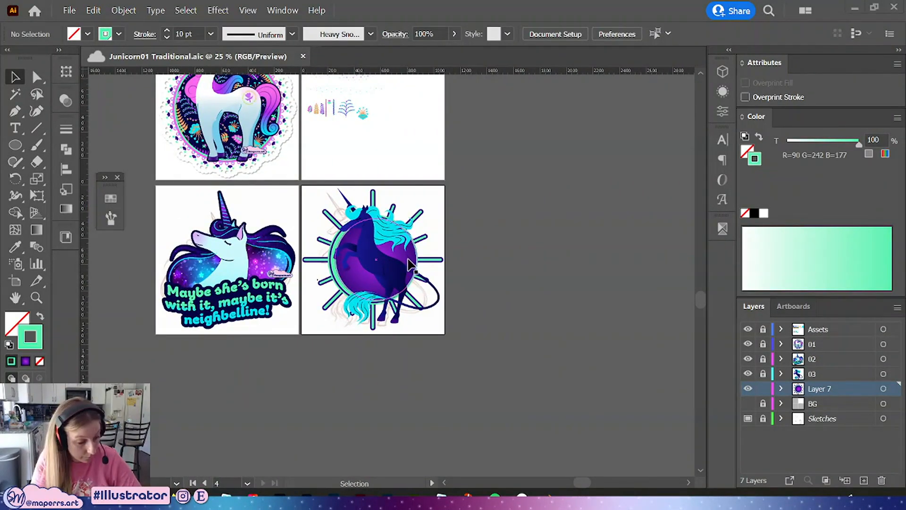
pyautogui.moveTo(412, 258); pyautogui.dragTo(587, 256)
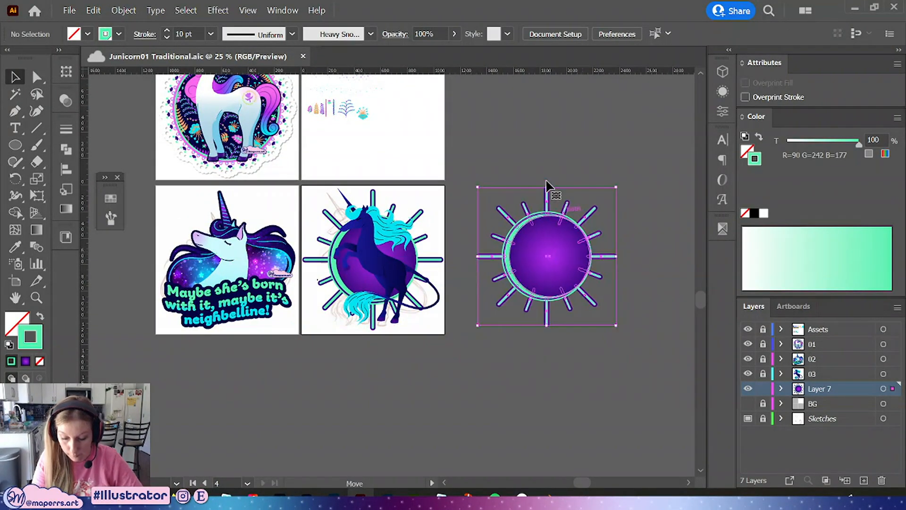
pyautogui.click(552, 164)
# Inside the background group, delete the gradient-filled circle sitting over the outlined circle
pyautogui.hotkey('ctrl', '+')
pyautogui.hotkey('ctrl', '+')
pyautogui.moveTo(431, 237); pyautogui.dragTo(445, 284)
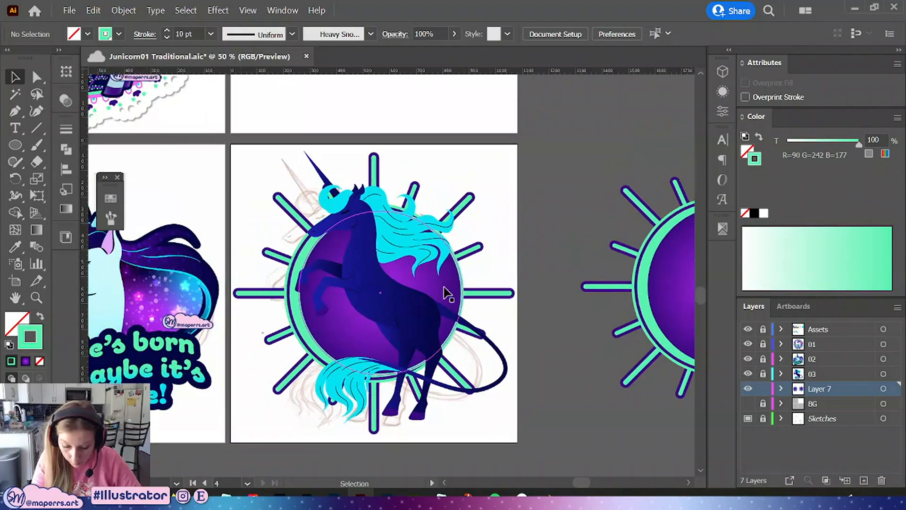
pyautogui.click(446, 286)
pyautogui.doubleClick(445, 277)
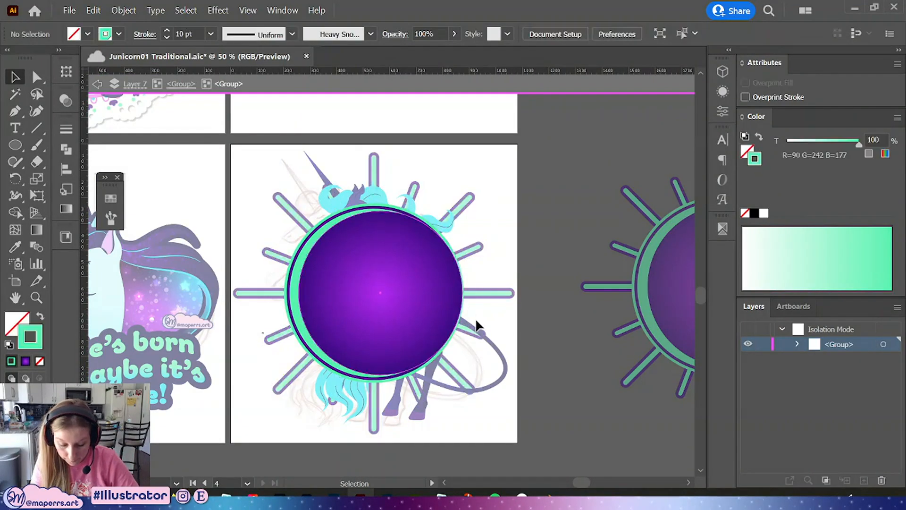
pyautogui.moveTo(495, 243); pyautogui.dragTo(506, 265)
pyautogui.moveTo(459, 203); pyautogui.dragTo(469, 175)
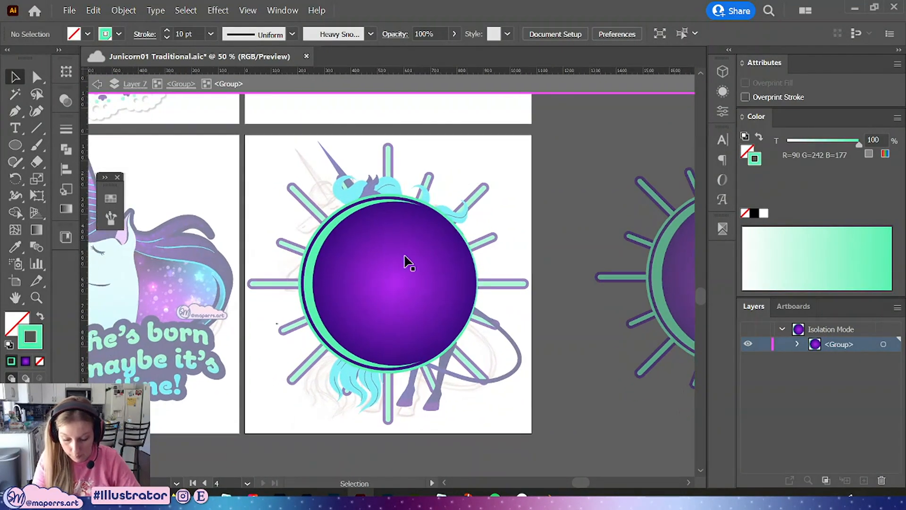
pyautogui.click(450, 316)
pyautogui.press('Delete')
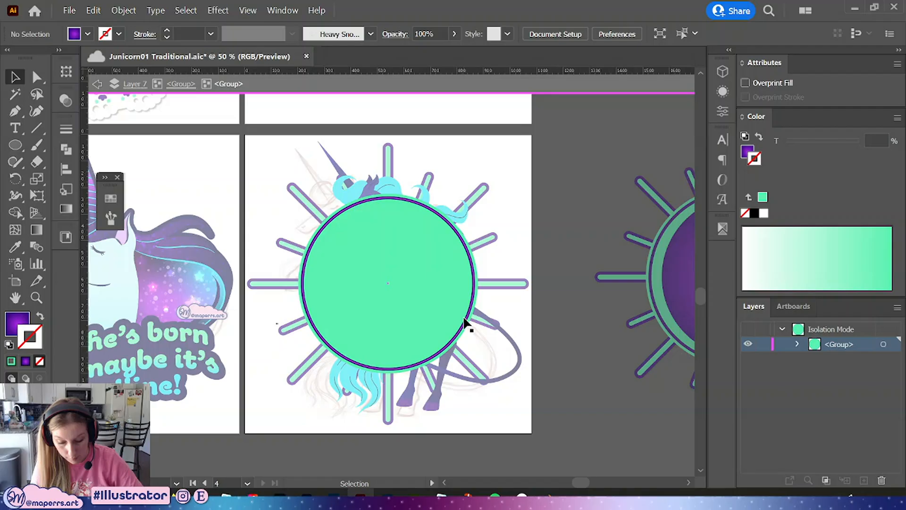
# Fill the remaining outlined circle with the purple radial gradient swatch
pyautogui.click(430, 311)
pyautogui.click(29, 316)
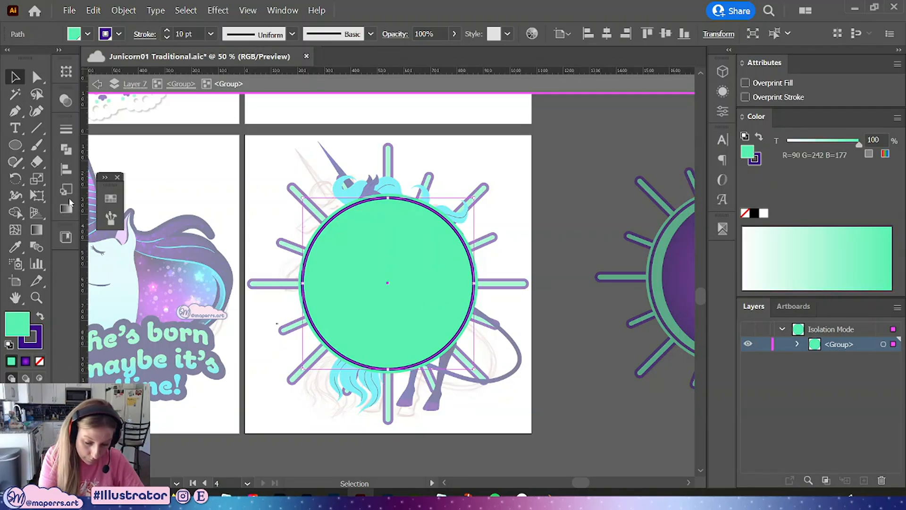
pyautogui.click(110, 199)
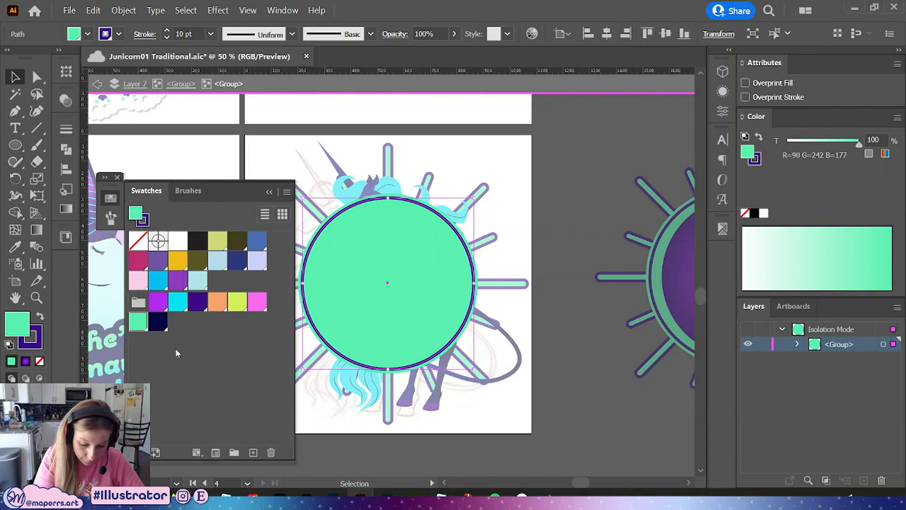
pyautogui.click(157, 326)
pyautogui.moveTo(449, 252); pyautogui.dragTo(458, 282)
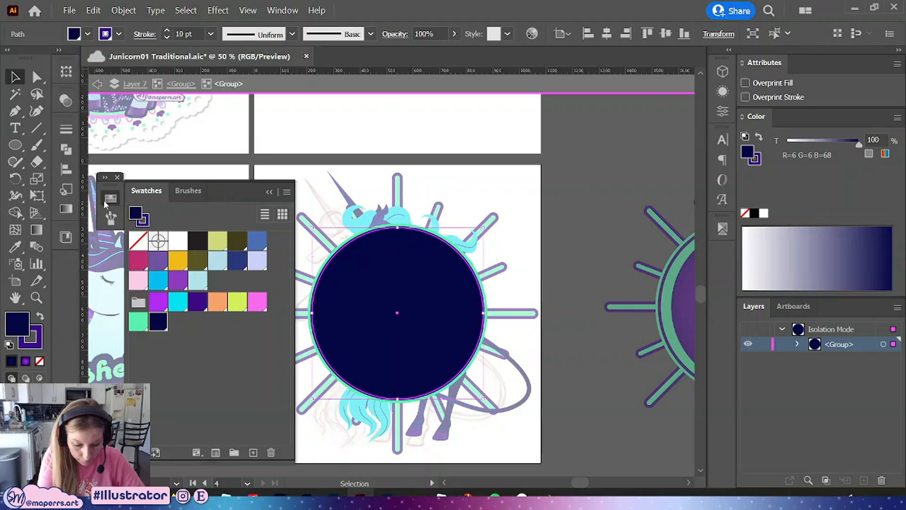
pyautogui.click(106, 201)
pyautogui.click(115, 202)
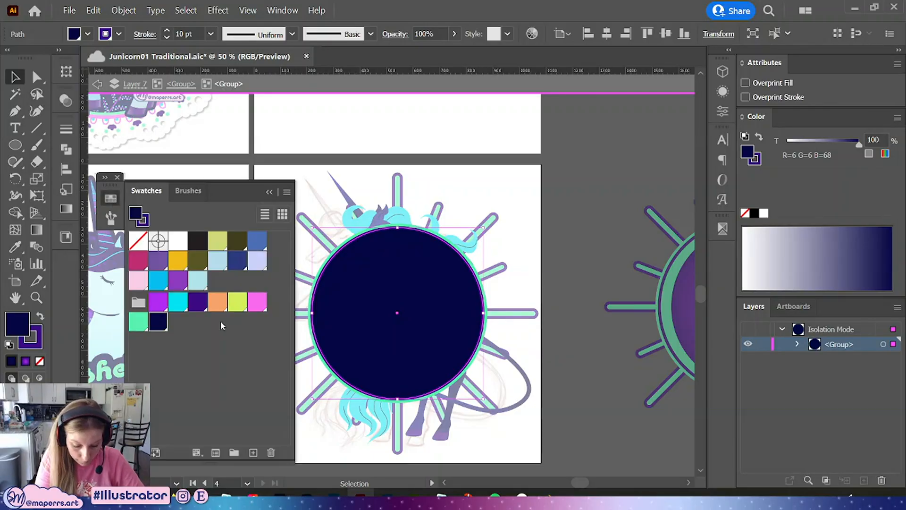
pyautogui.click(197, 302)
pyautogui.click(66, 209)
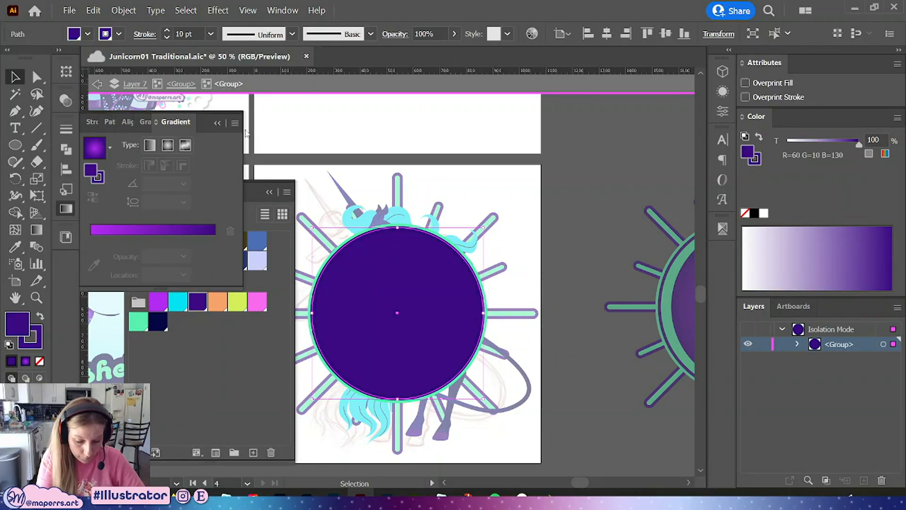
pyautogui.click(88, 149)
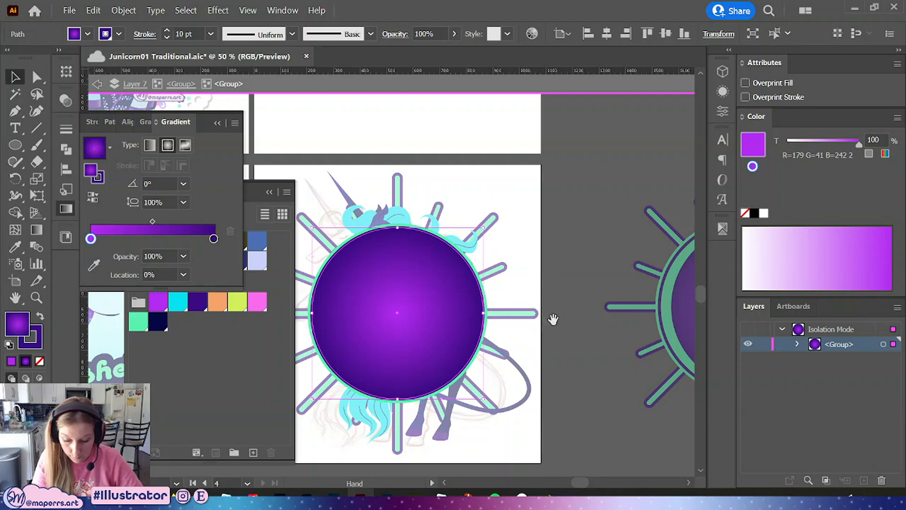
pyautogui.moveTo(553, 319); pyautogui.dragTo(556, 291)
pyautogui.click(217, 122)
pyautogui.click(557, 222)
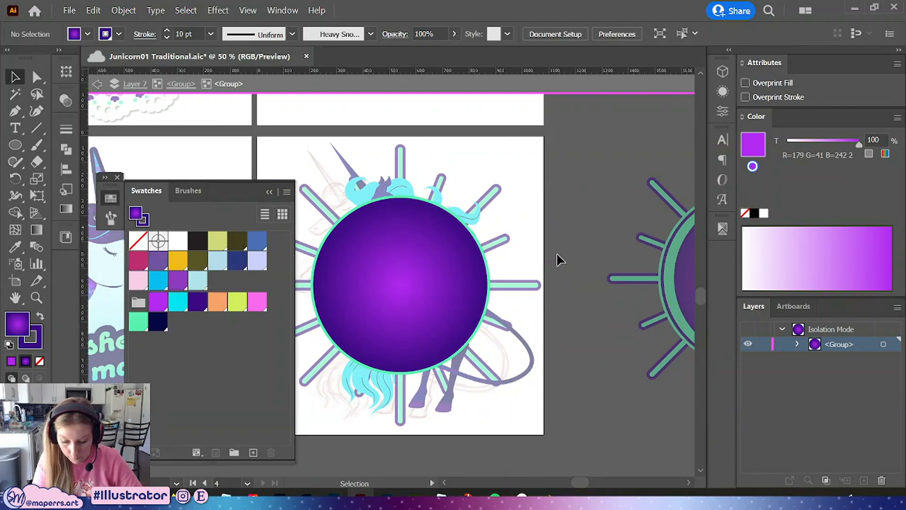
pyautogui.doubleClick(557, 252)
pyautogui.doubleClick(343, 336)
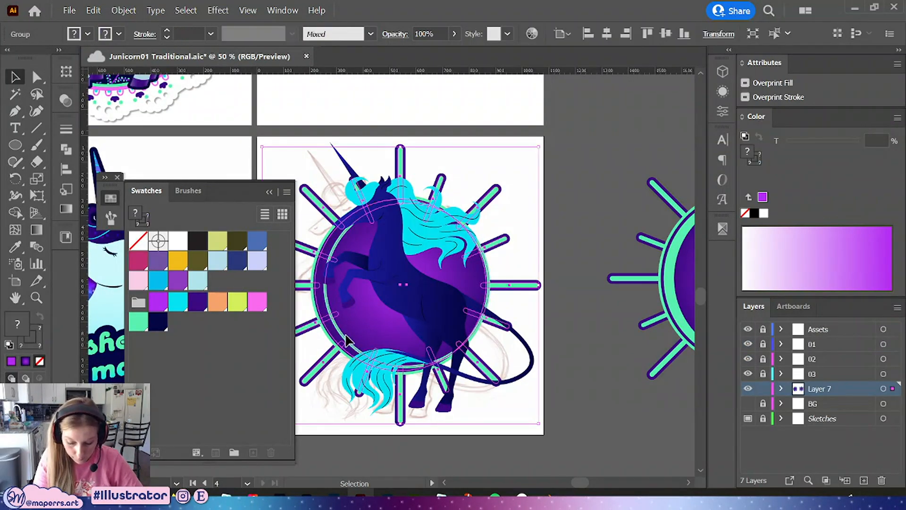
pyautogui.click(559, 312)
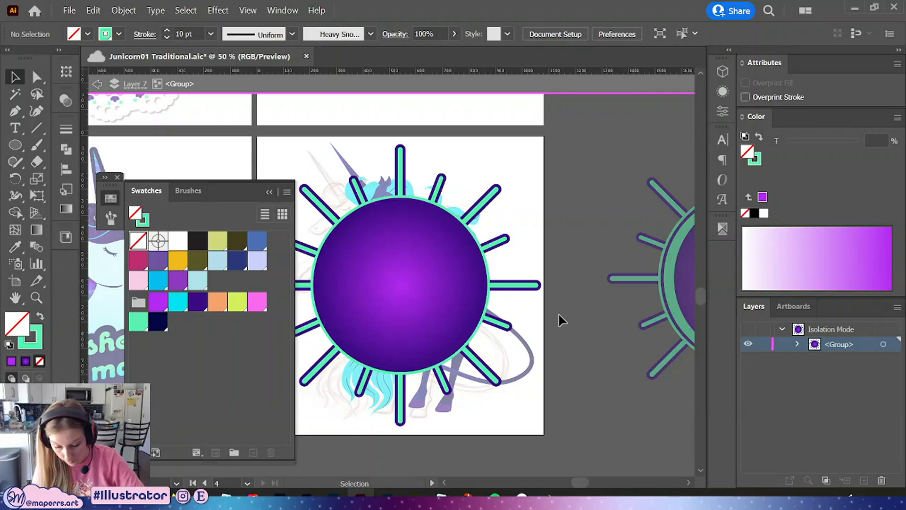
pyautogui.doubleClick(559, 313)
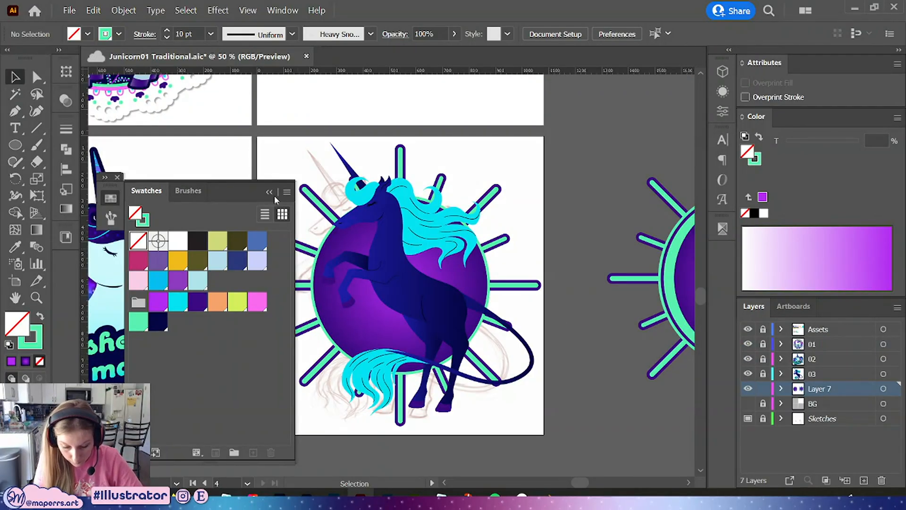
pyautogui.click(272, 194)
pyautogui.doubleClick(343, 328)
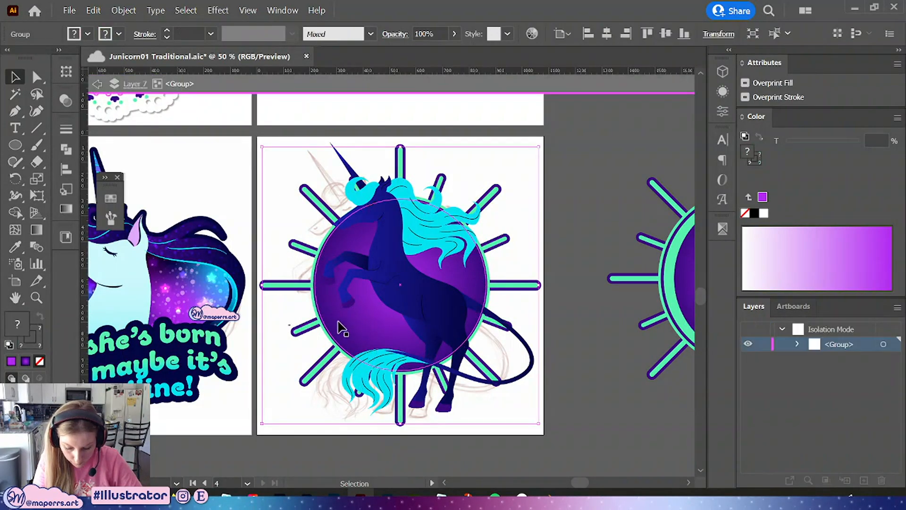
pyautogui.click(721, 92)
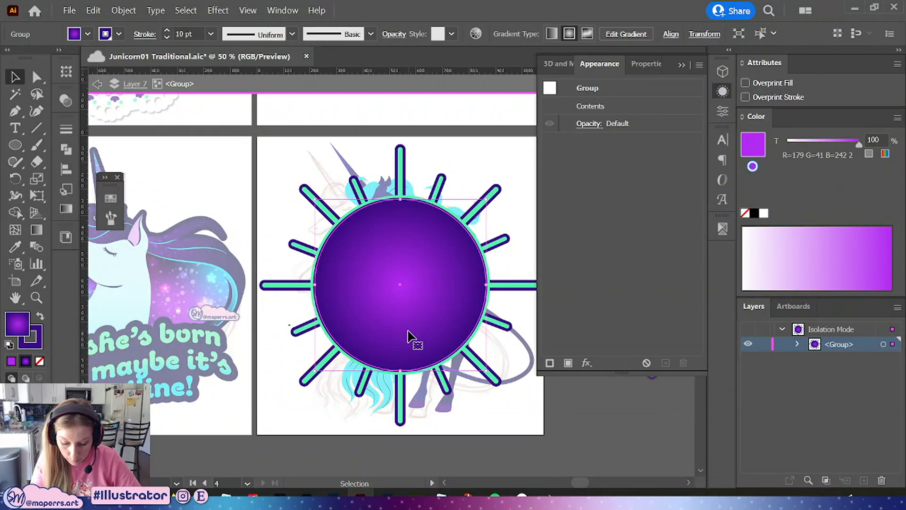
pyautogui.press('Delete')
pyautogui.hotkey('ctrl', 'z')
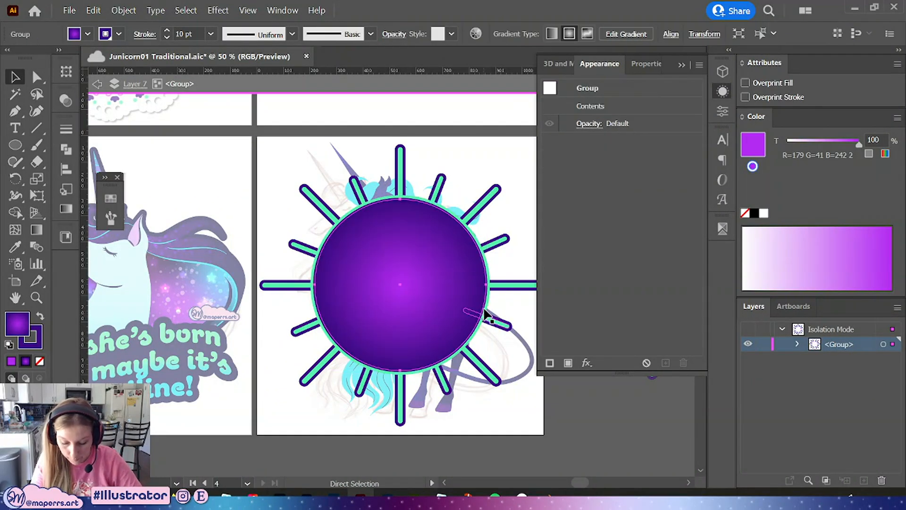
# Select the circle and recolor its inner 10 pt stroke to mint green
pyautogui.rightClick(418, 288)
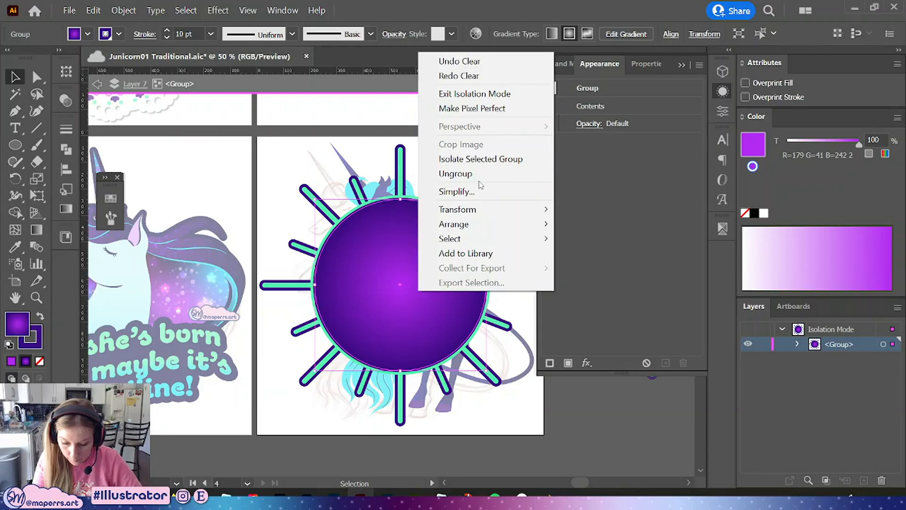
pyautogui.click(418, 288)
pyautogui.click(638, 142)
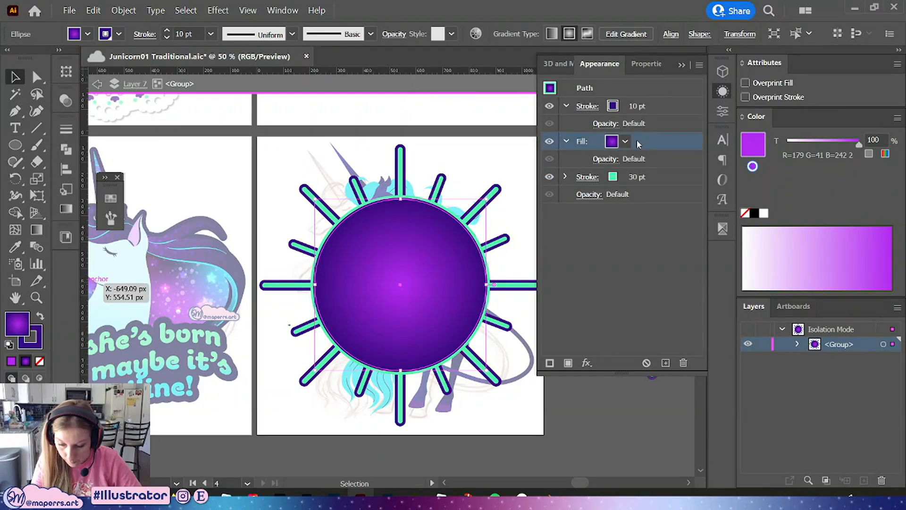
pyautogui.click(655, 176)
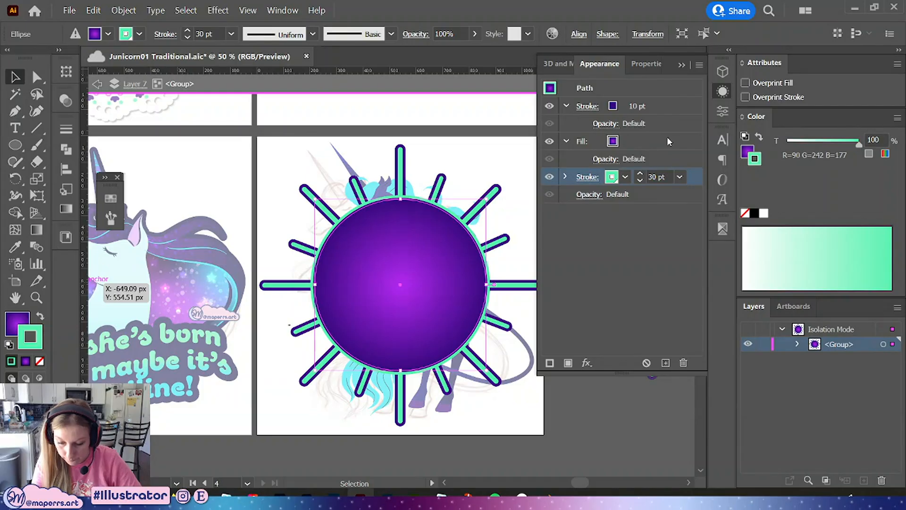
pyautogui.click(625, 108)
pyautogui.click(624, 106)
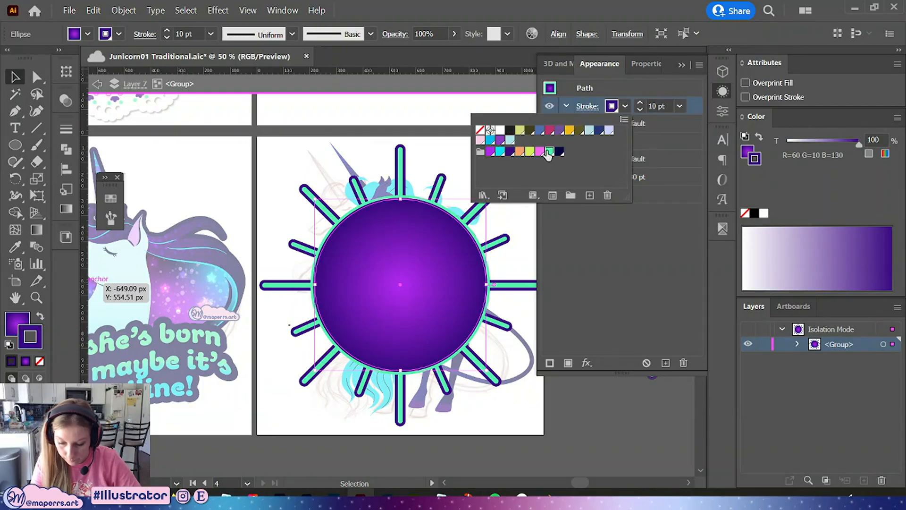
pyautogui.click(548, 151)
# Set the circle's outer 30 pt stroke to dark purple and deselect
pyautogui.click(610, 178)
pyautogui.click(624, 177)
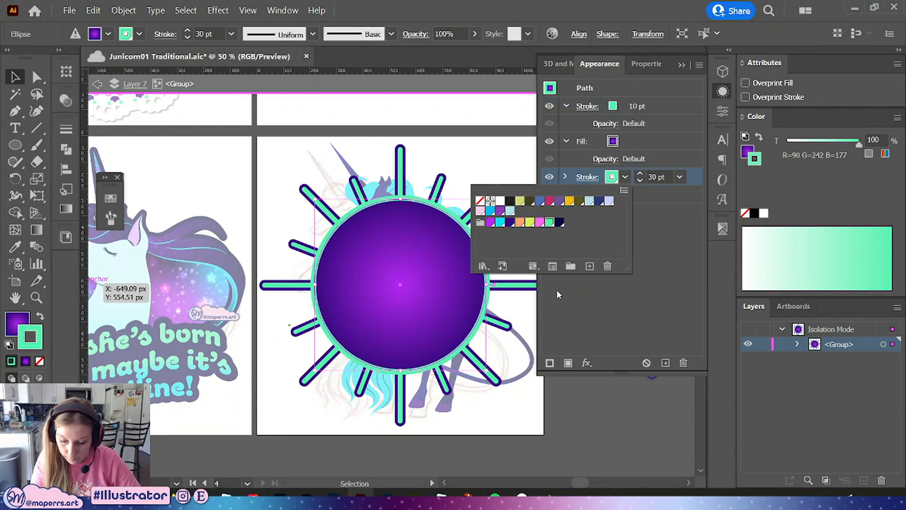
pyautogui.click(509, 222)
pyautogui.click(725, 92)
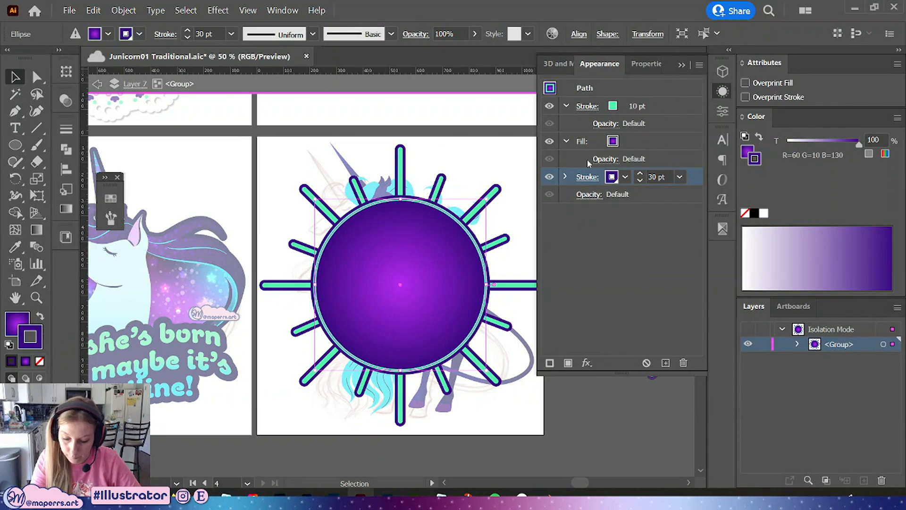
pyautogui.click(723, 93)
pyautogui.click(546, 198)
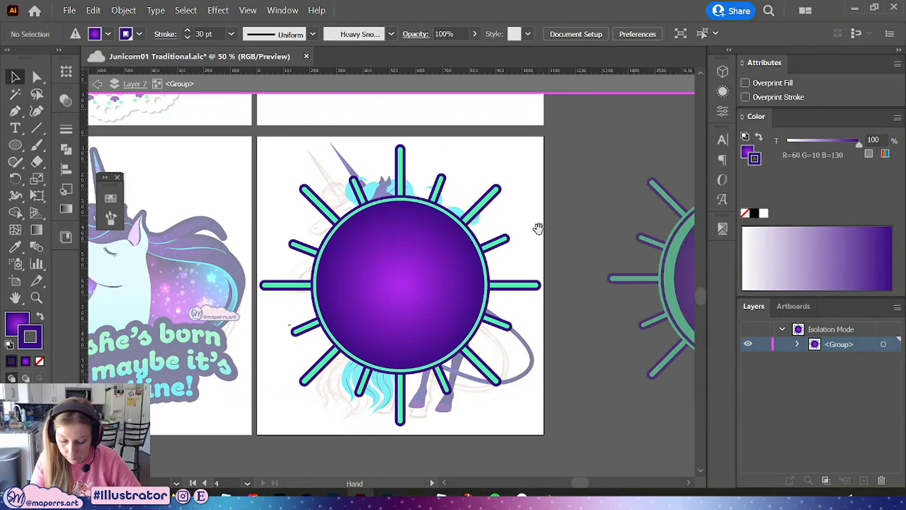
# Leave isolation mode and hide the 03 layer holding the unicorn
pyautogui.moveTo(539, 229); pyautogui.dragTo(576, 238)
pyautogui.doubleClick(556, 233)
pyautogui.hotkey('ctrl', '-')
pyautogui.hotkey('ctrl', '+')
pyautogui.hotkey('ctrl', '+')
pyautogui.moveTo(646, 262); pyautogui.dragTo(544, 179)
pyautogui.click(748, 374)
pyautogui.moveTo(568, 141); pyautogui.dragTo(548, 176)
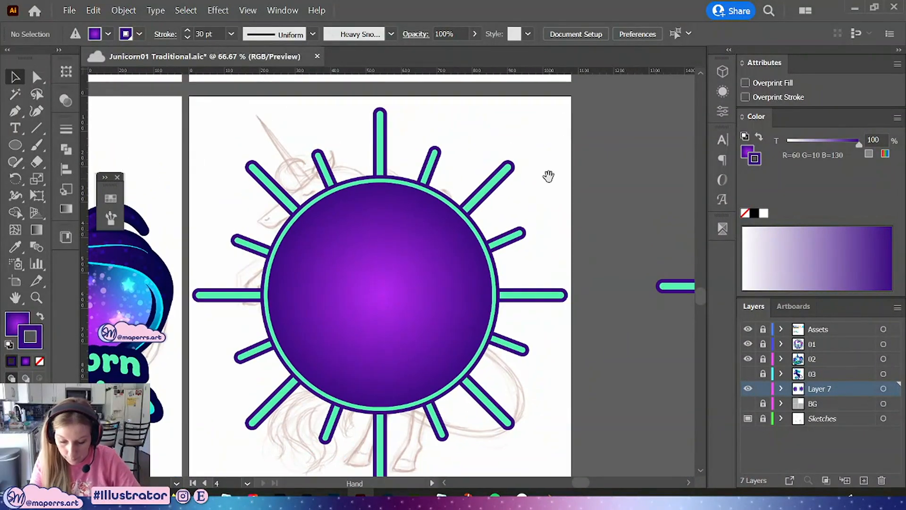
# Reveal the hidden moon-pattern group and move it into place over the sunburst circle
pyautogui.click(124, 10)
pyautogui.click(146, 135)
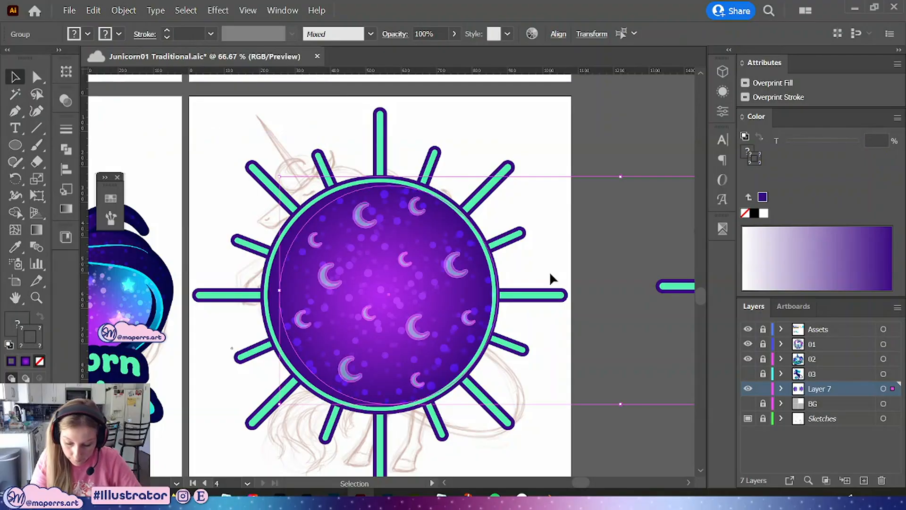
pyautogui.moveTo(599, 350); pyautogui.dragTo(461, 358)
pyautogui.click(491, 150)
pyautogui.moveTo(409, 249); pyautogui.dragTo(516, 264)
pyautogui.click(427, 419)
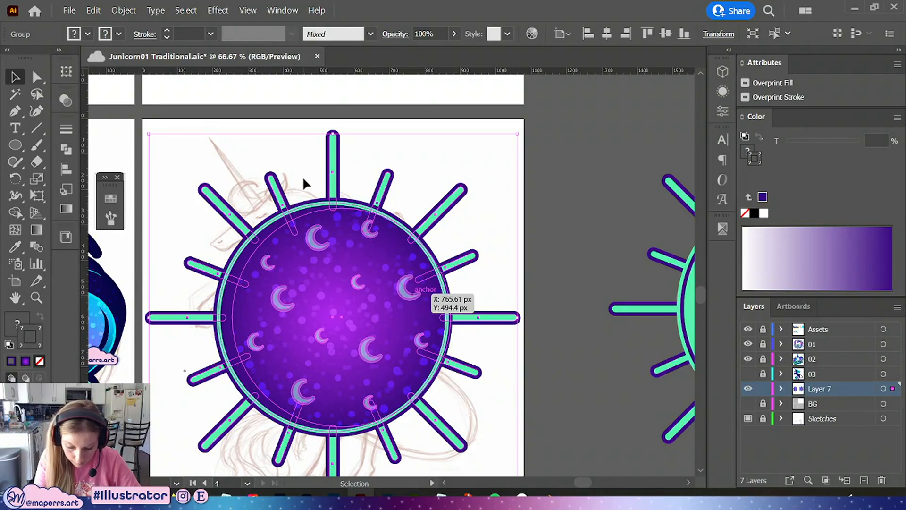
# Release the moon pattern's clipping mask and bring the selected clipping shapes to the front
pyautogui.doubleClick(311, 219)
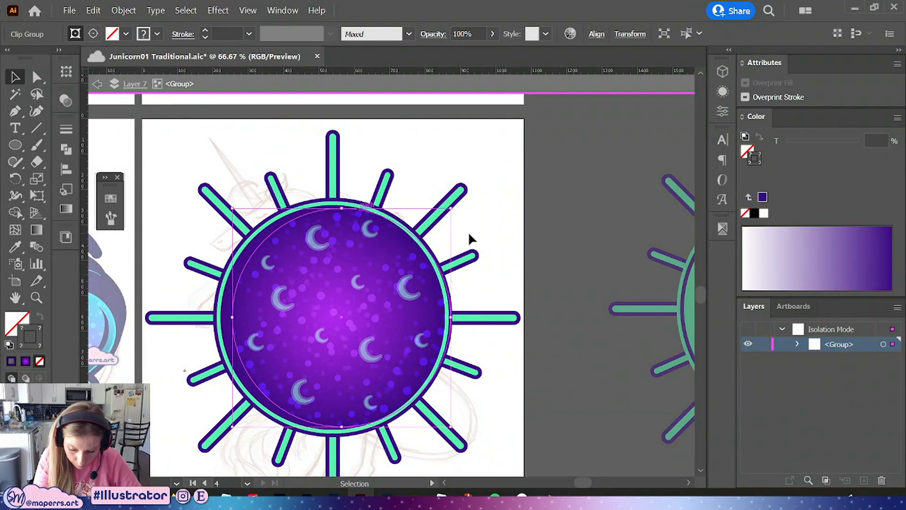
pyautogui.rightClick(400, 312)
pyautogui.click(472, 181)
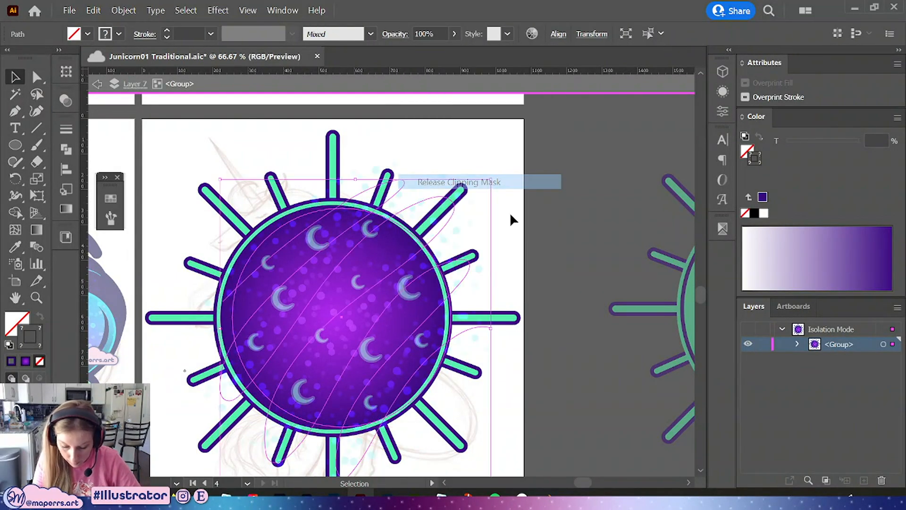
pyautogui.click(555, 245)
pyautogui.click(302, 220)
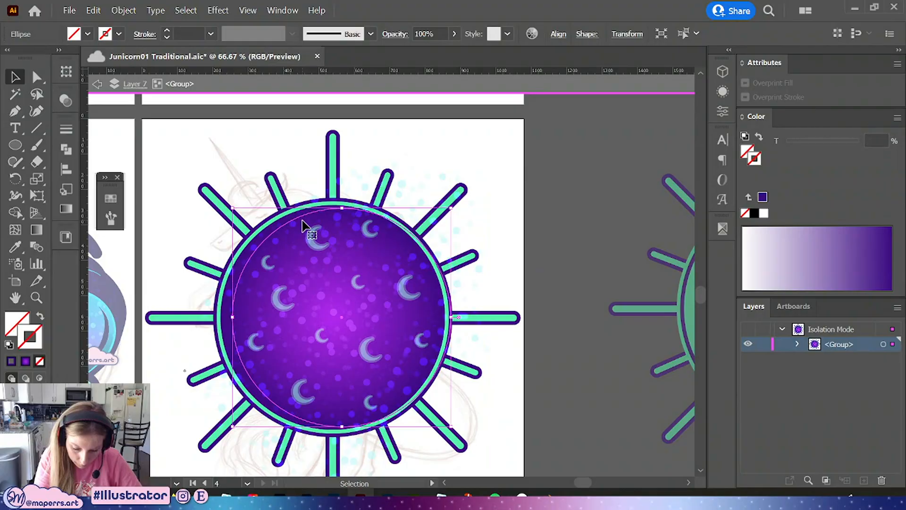
pyautogui.click(521, 279)
pyautogui.click(358, 307)
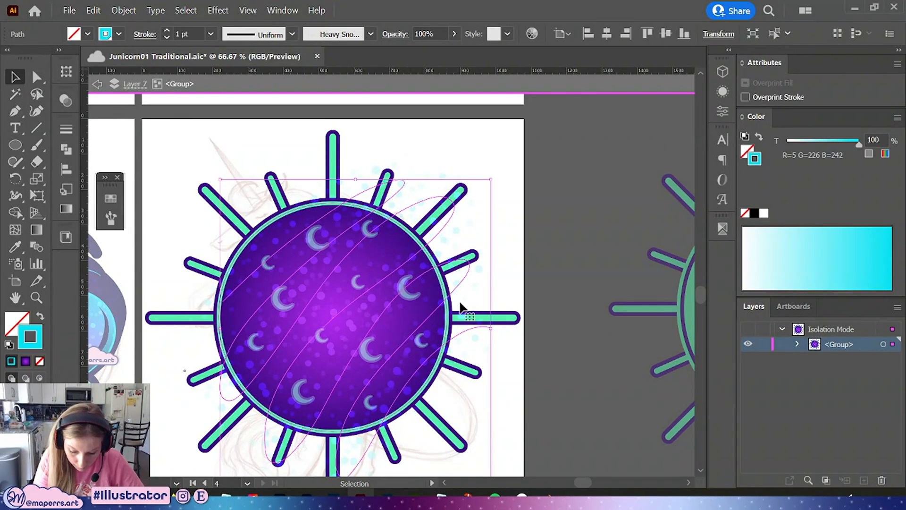
pyautogui.click(294, 210)
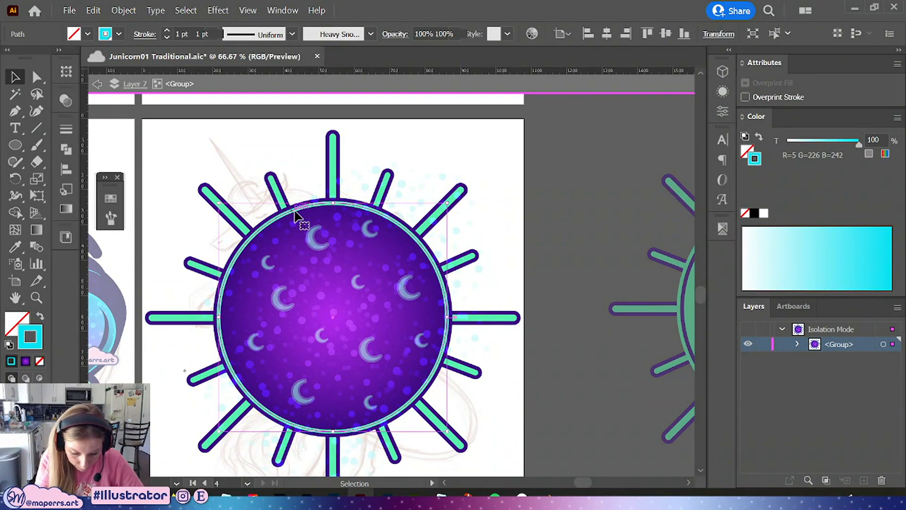
pyautogui.hotkey('ctrl', 'shift', ']')
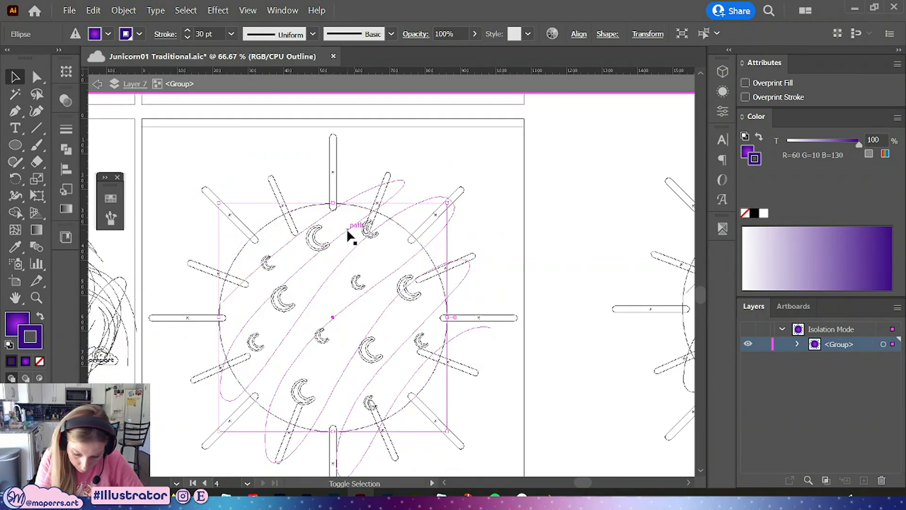
# Re-clip the moon pattern inside the circle with a new clipping mask
pyautogui.keyDown('shift'); pyautogui.click(347, 228); pyautogui.keyUp('shift')
pyautogui.hotkey('ctrl', 'y')
pyautogui.rightClick(378, 255)
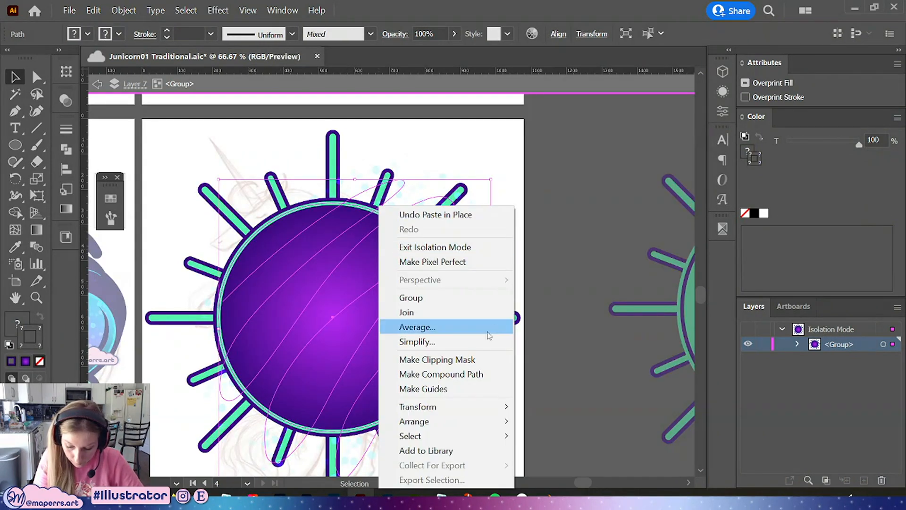
pyautogui.click(470, 361)
pyautogui.click(530, 161)
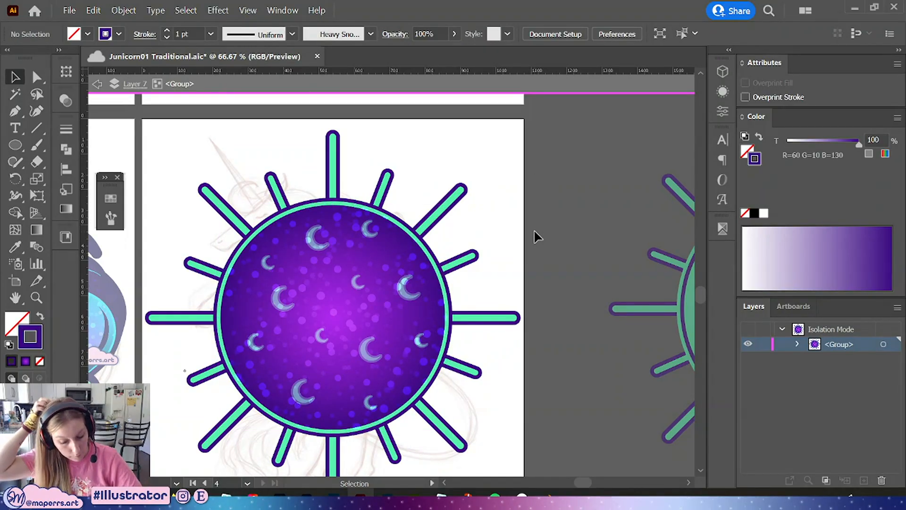
# Give the clipping circle a mint green stroke, then leave isolation mode
pyautogui.press('a')
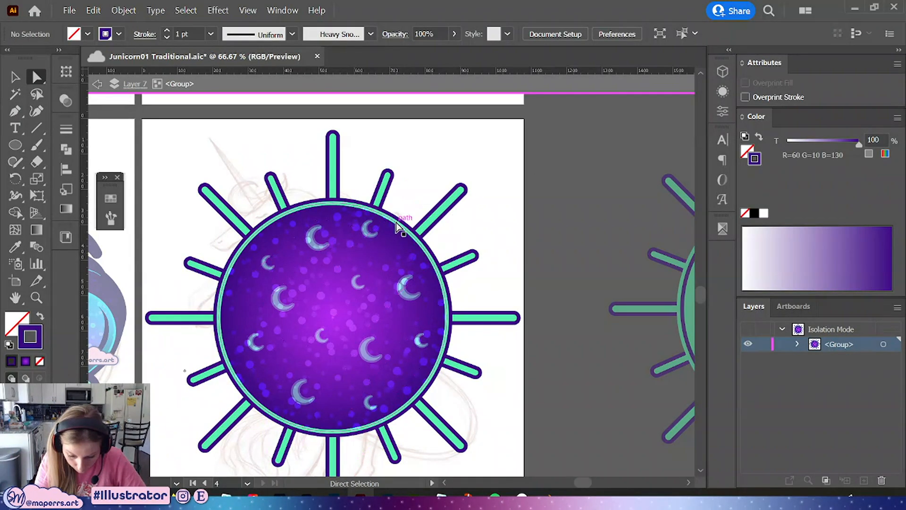
pyautogui.click(385, 214)
pyautogui.click(111, 198)
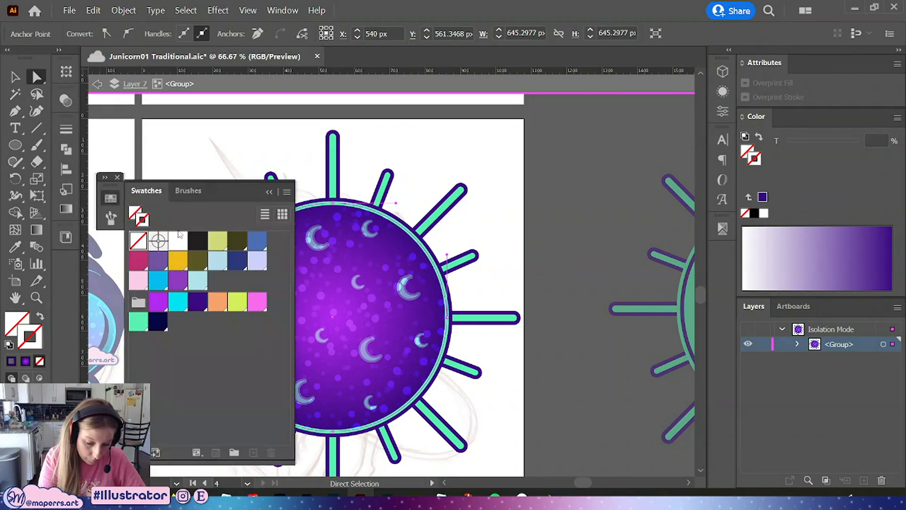
pyautogui.click(140, 323)
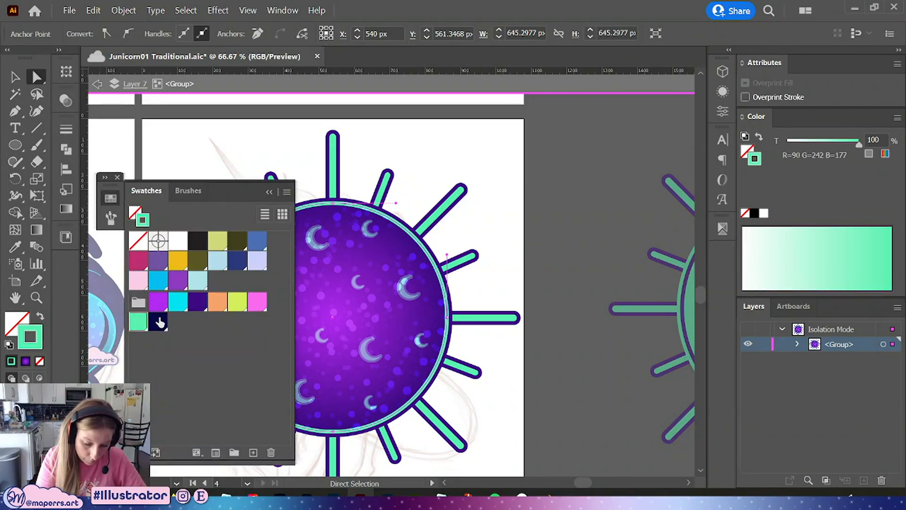
pyautogui.click(268, 192)
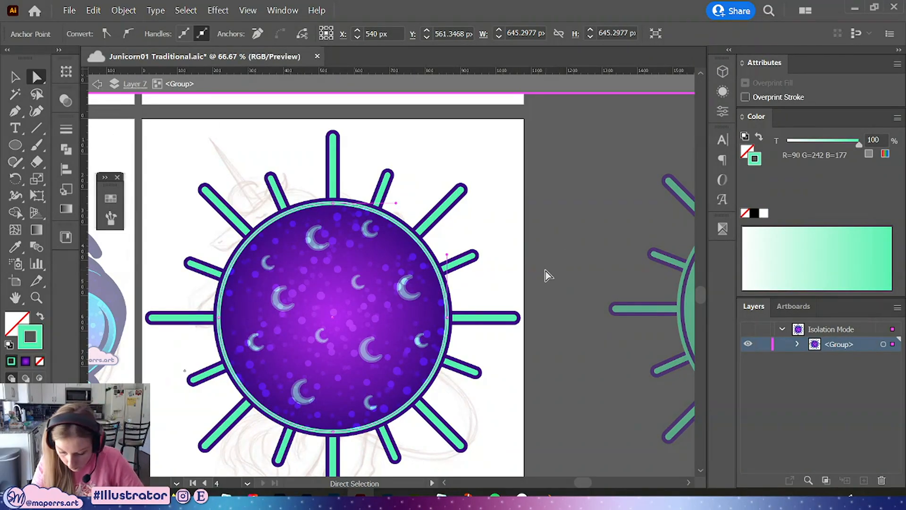
pyautogui.click(545, 265)
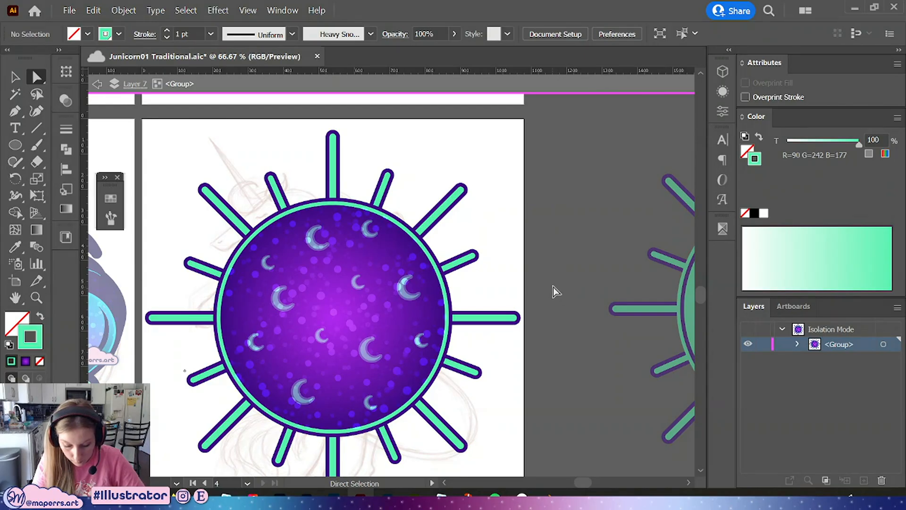
pyautogui.press('v')
pyautogui.press('Escape')
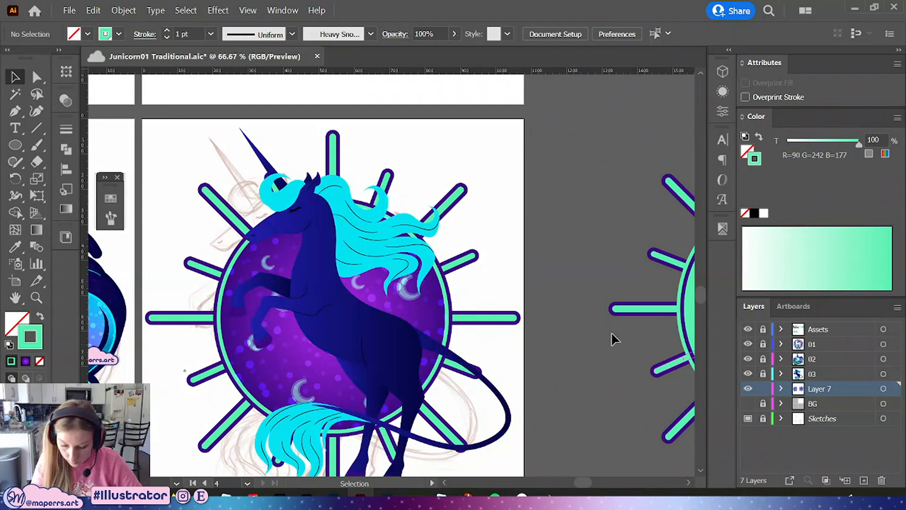
# Delete the spare sunburst copy lying beside the artboard
pyautogui.hotkey('ctrl', '-')
pyautogui.hotkey('ctrl', '-')
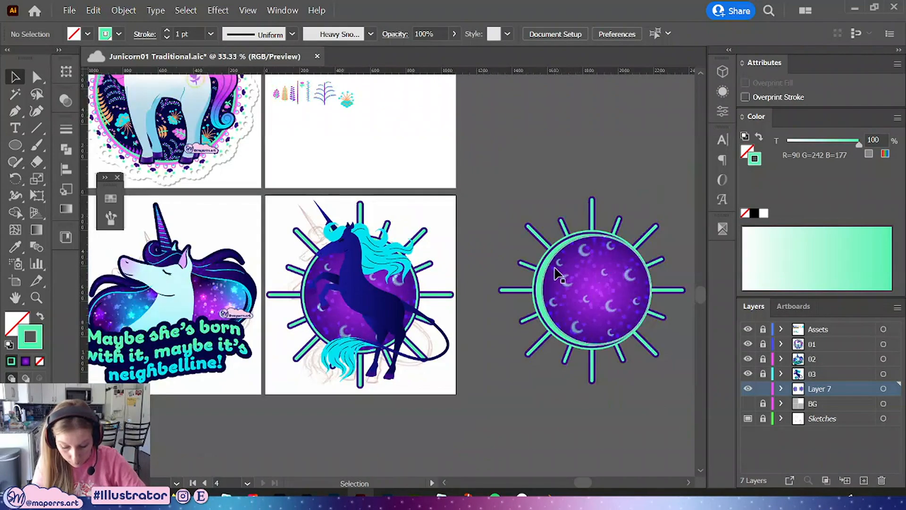
pyautogui.hotkey('ctrl', '+')
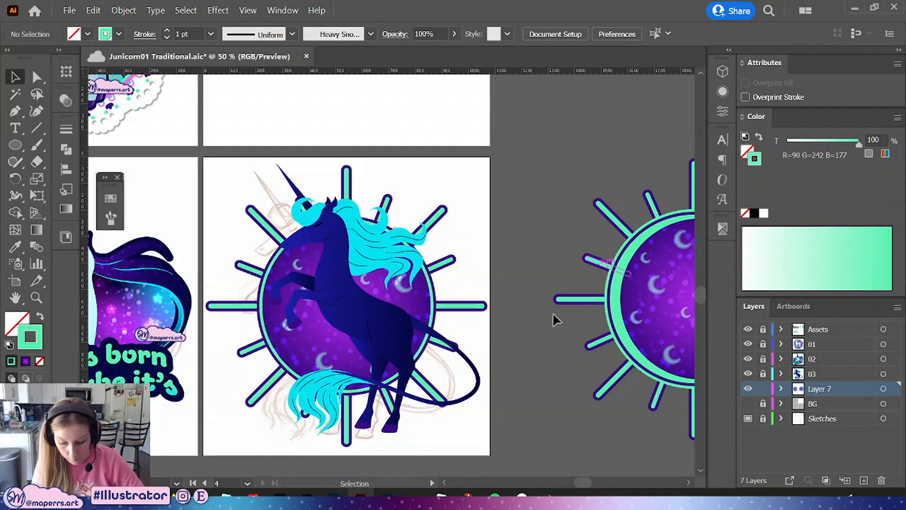
pyautogui.moveTo(556, 318); pyautogui.dragTo(377, 250)
pyautogui.moveTo(654, 153); pyautogui.dragTo(588, 236)
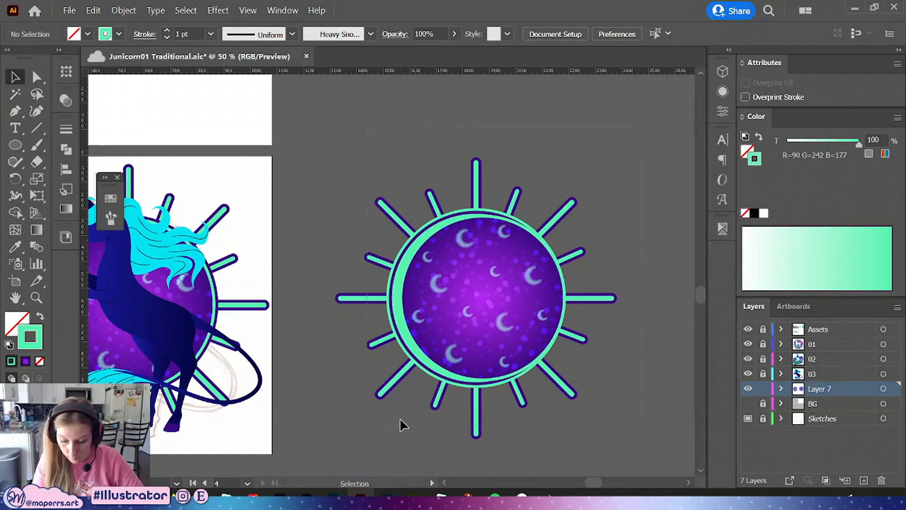
pyautogui.click(513, 394)
pyautogui.press('Delete')
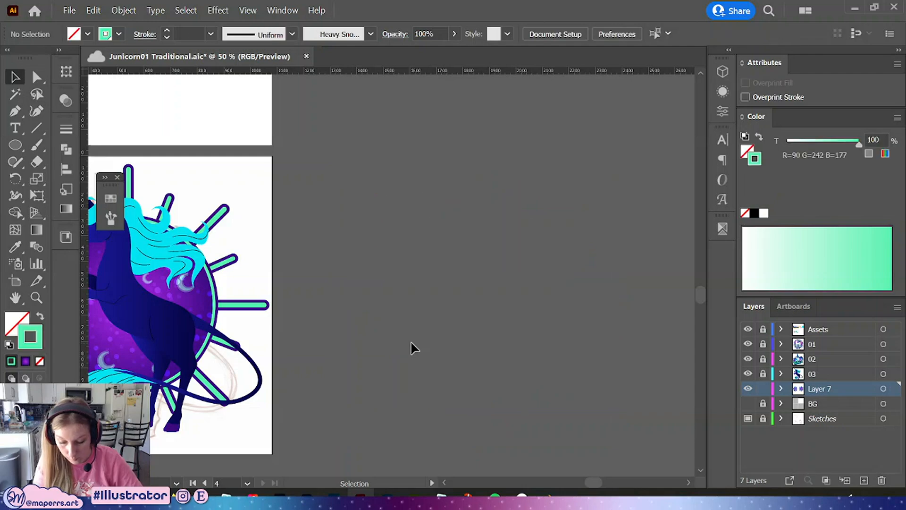
# Undo the last change
pyautogui.moveTo(332, 334); pyautogui.dragTo(577, 309)
pyautogui.hotkey('ctrl', '+')
pyautogui.hotkey('ctrl', 'z')
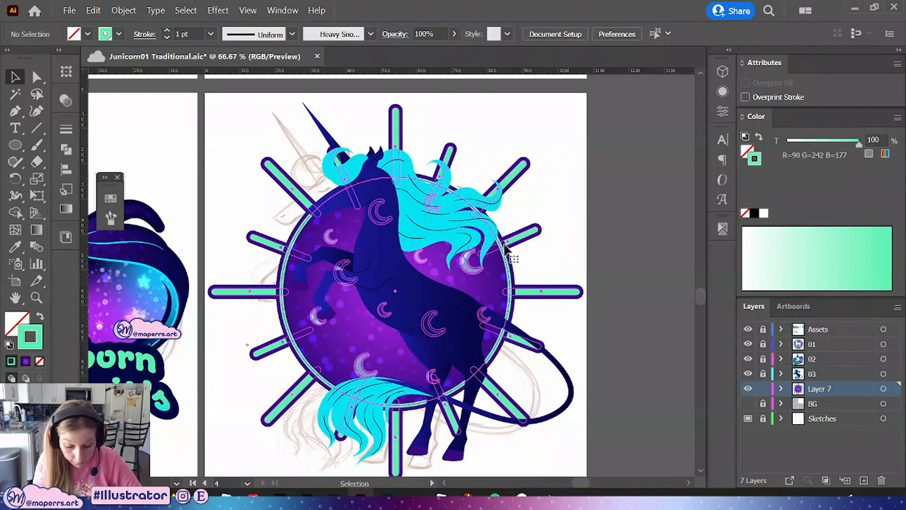
pyautogui.click(467, 278)
pyautogui.click(157, 318)
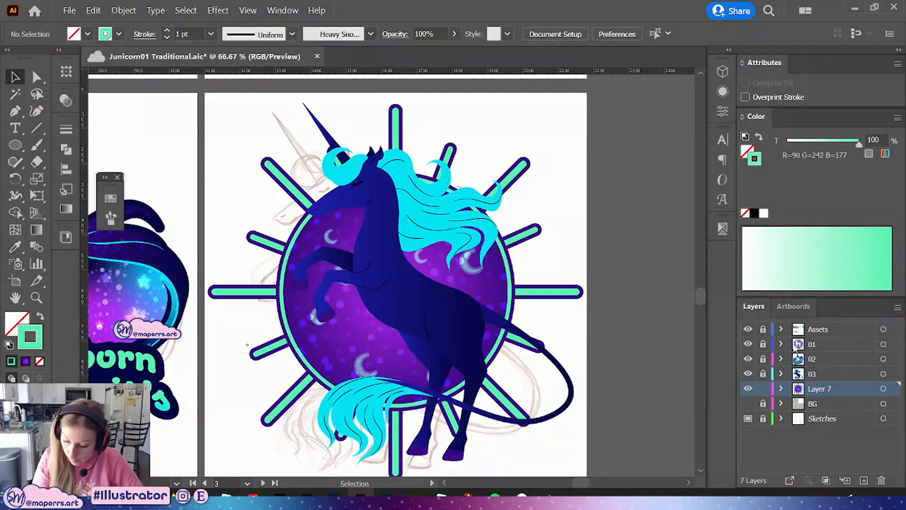
# Open the neighbouring galaxy artwork's clip group to examine its star pattern
pyautogui.click(145, 281)
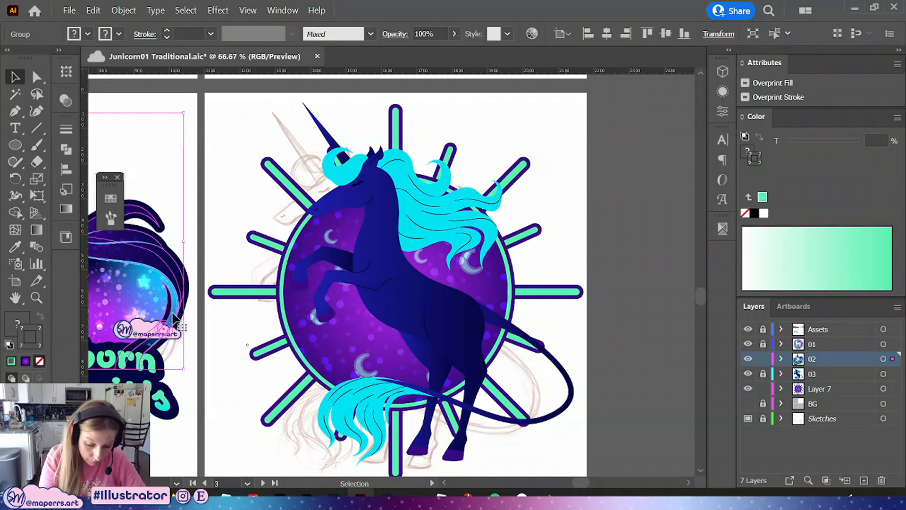
pyautogui.doubleClick(145, 282)
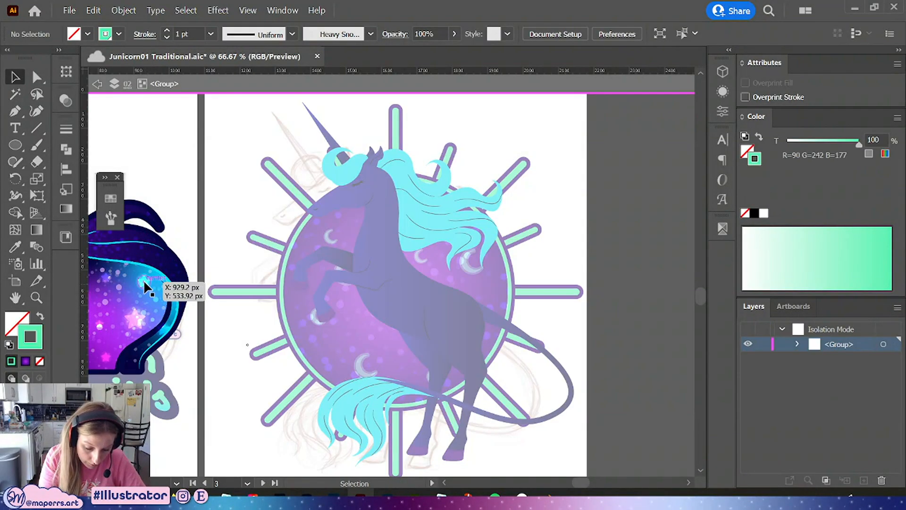
pyautogui.doubleClick(131, 316)
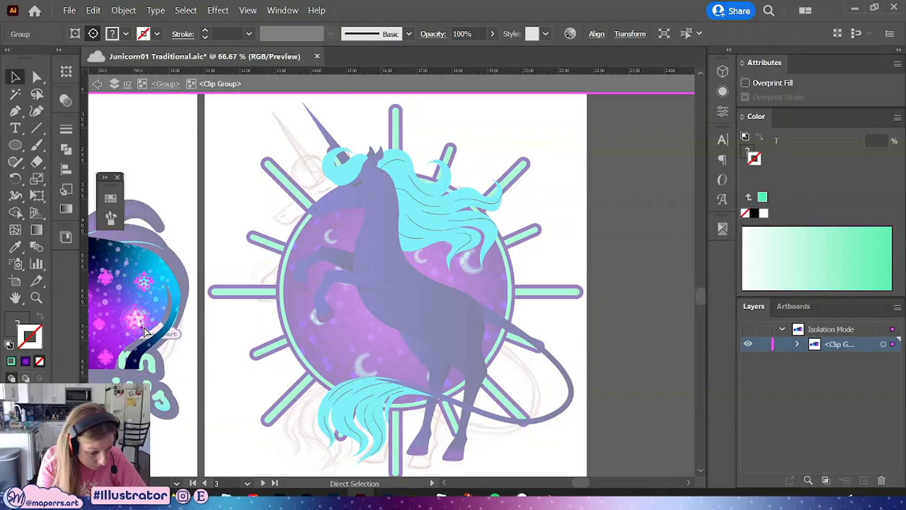
pyautogui.doubleClick(605, 219)
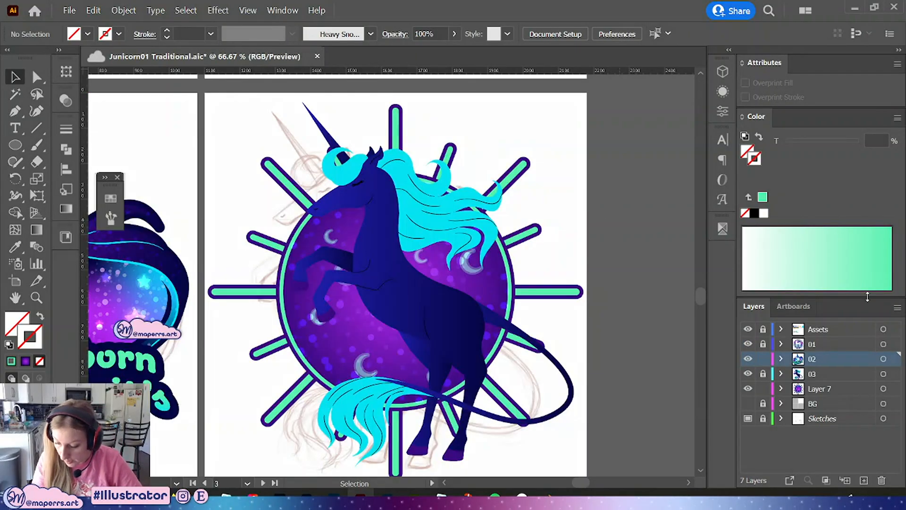
# Hide the unicorn layer so the sunburst shows alone
pyautogui.click(748, 360)
pyautogui.click(748, 360)
pyautogui.click(747, 374)
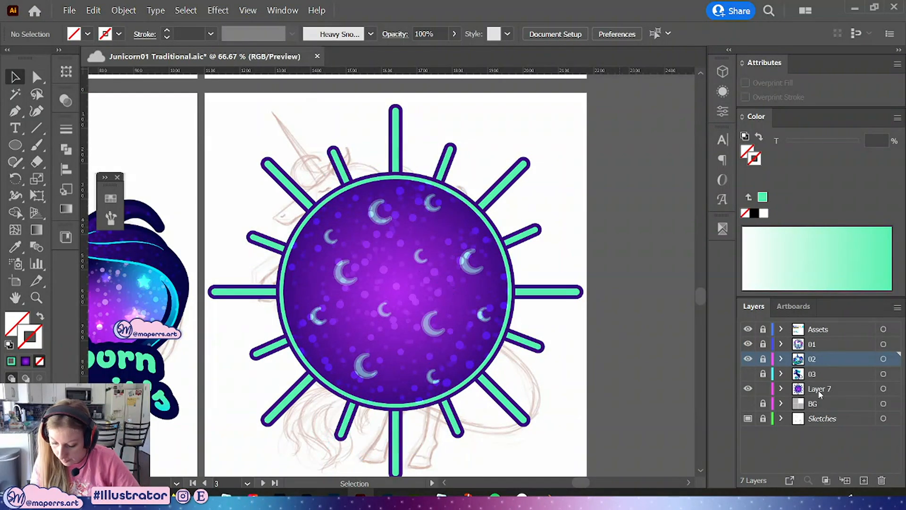
# Enter the sunburst group and place the copied pink stars inside the circle
pyautogui.click(422, 290)
pyautogui.doubleClick(431, 324)
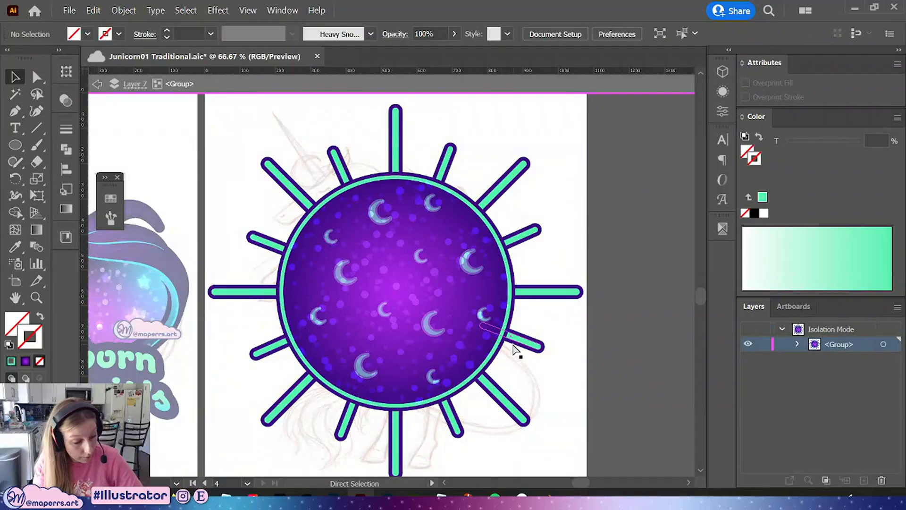
pyautogui.click(516, 350)
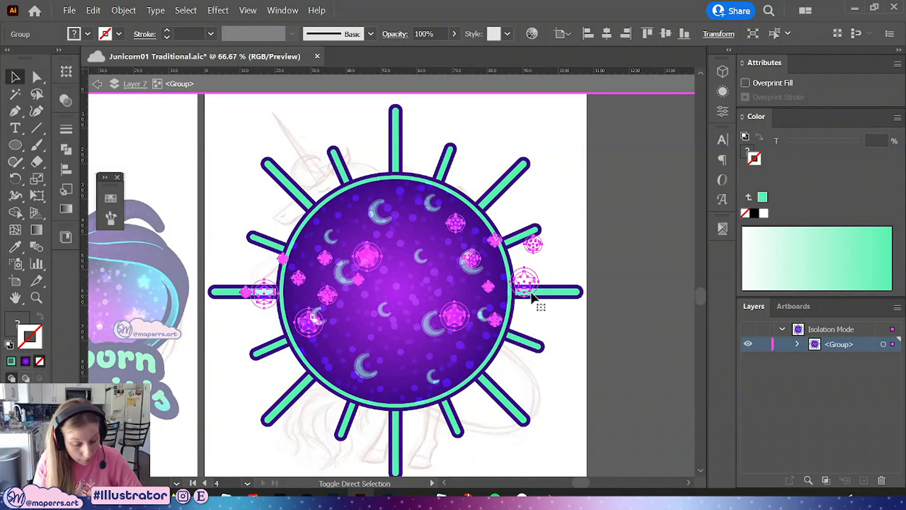
pyautogui.click(607, 256)
pyautogui.moveTo(531, 274); pyautogui.dragTo(446, 276)
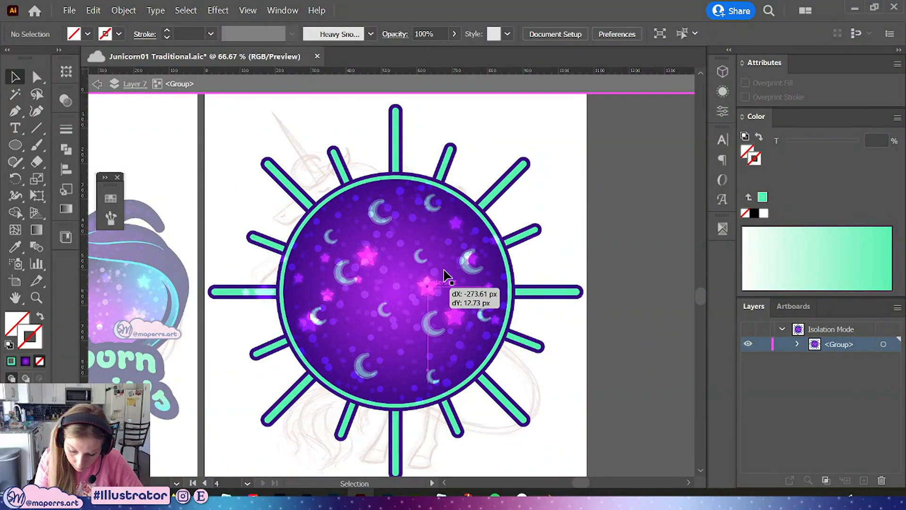
# Rearrange the individual pink stars across the circle's moon pattern
pyautogui.moveTo(372, 255); pyautogui.dragTo(357, 222)
pyautogui.moveTo(323, 258); pyautogui.dragTo(309, 252)
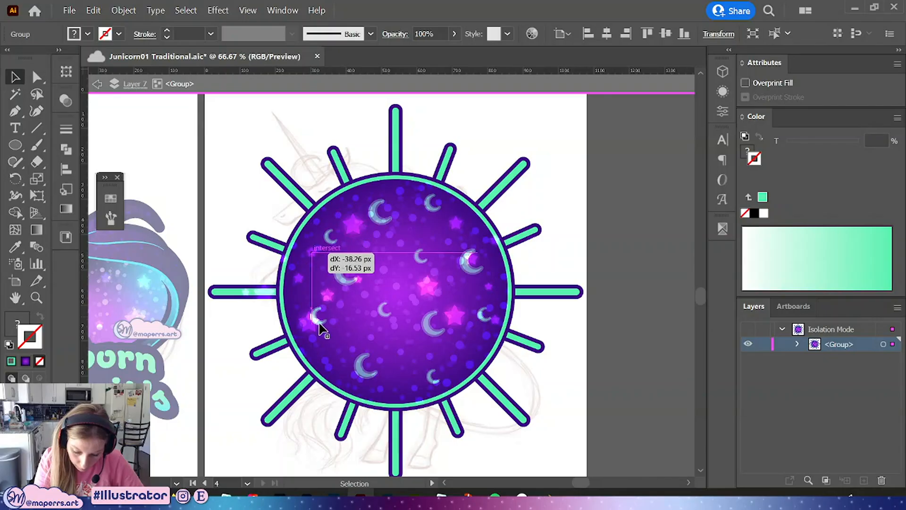
pyautogui.moveTo(319, 325); pyautogui.dragTo(368, 316)
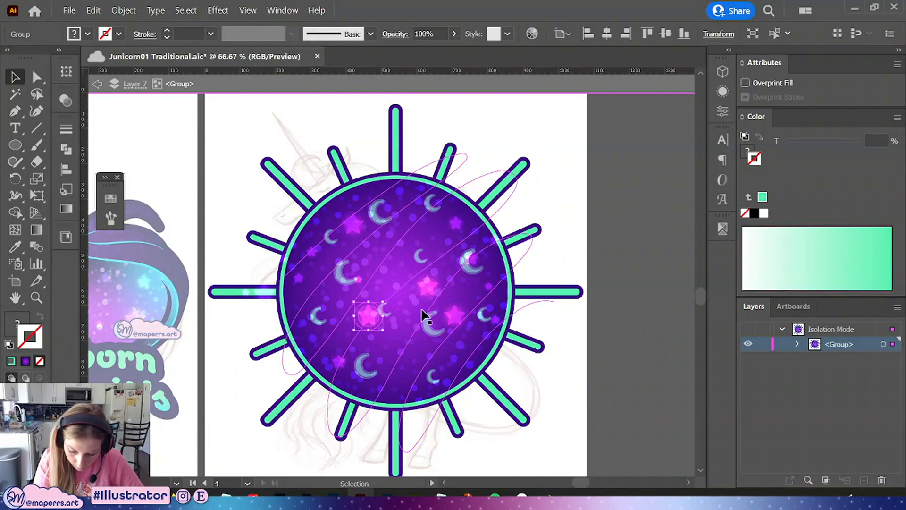
pyautogui.moveTo(362, 278); pyautogui.dragTo(392, 273)
pyautogui.moveTo(459, 223); pyautogui.dragTo(457, 229)
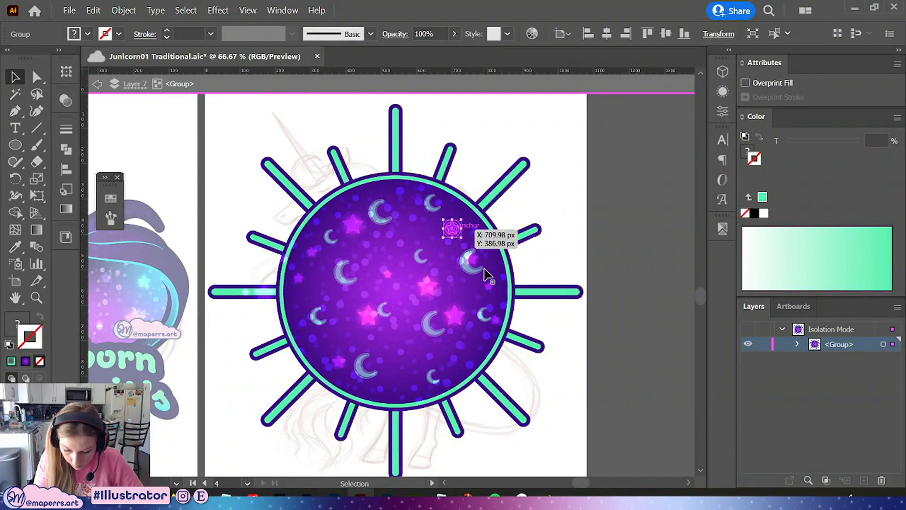
pyautogui.moveTo(474, 264); pyautogui.dragTo(415, 232)
pyautogui.moveTo(449, 319); pyautogui.dragTo(459, 349)
pyautogui.moveTo(488, 287)
pyautogui.mouseDown()
pyautogui.moveTo(402, 353)
pyautogui.moveTo(485, 314)
pyautogui.moveTo(483, 286)
pyautogui.mouseUp()
pyautogui.moveTo(364, 325); pyautogui.dragTo(354, 332)
pyautogui.click(601, 235)
pyautogui.moveTo(452, 230); pyautogui.dragTo(414, 221)
pyautogui.moveTo(429, 289); pyautogui.dragTo(435, 291)
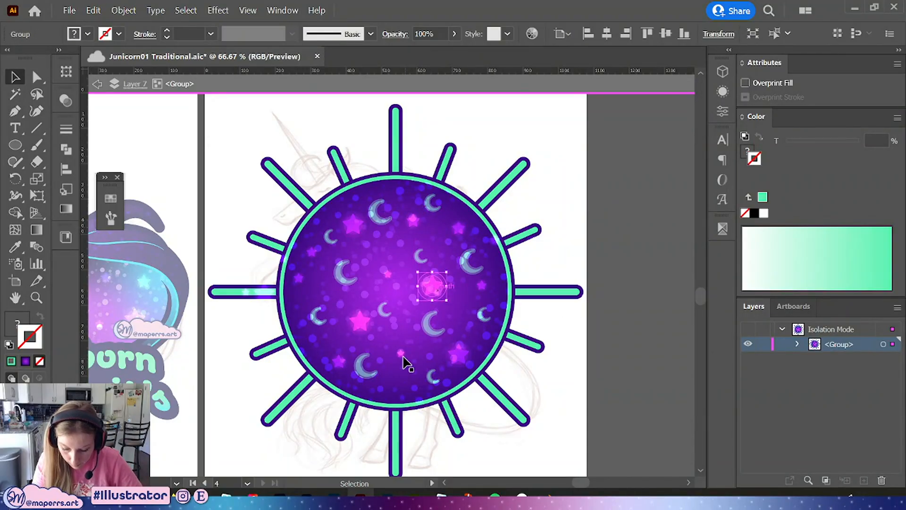
pyautogui.click(590, 368)
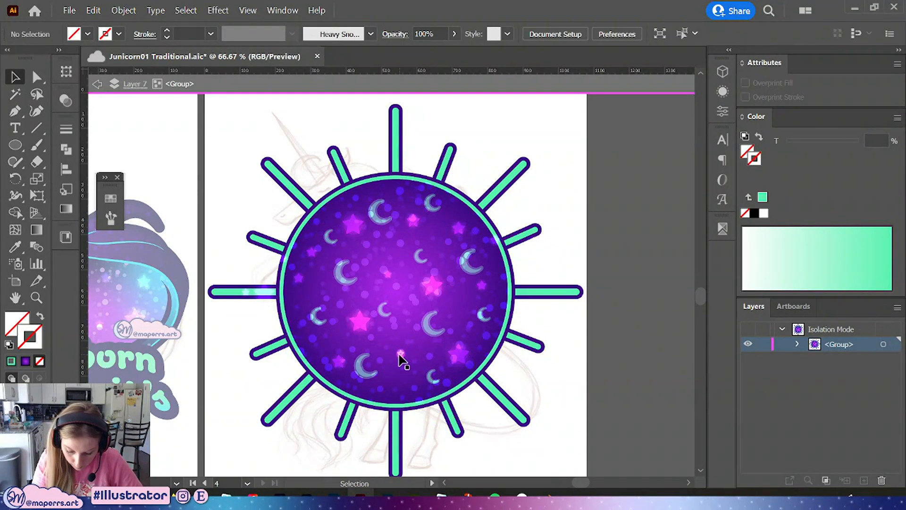
# Move several more pink stars to new positions inside the moon-patterned circle, then deselect
pyautogui.moveTo(400, 356); pyautogui.dragTo(388, 393)
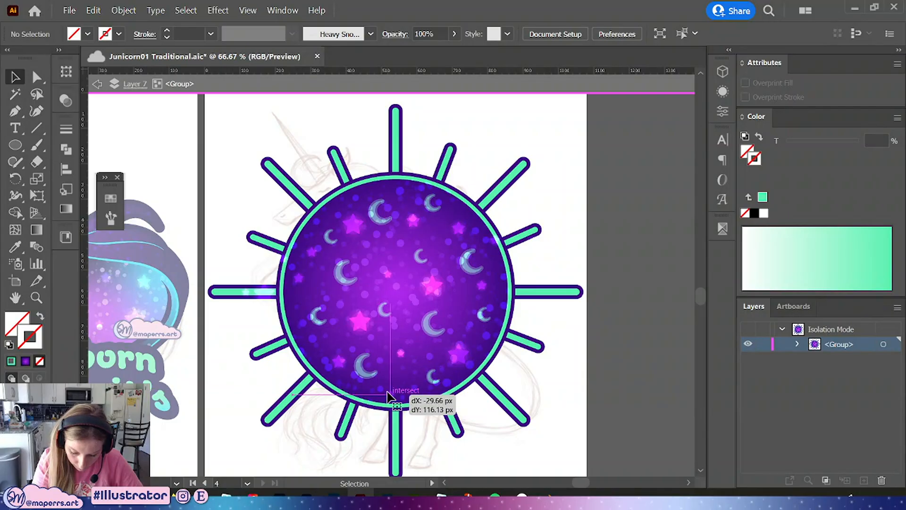
pyautogui.moveTo(335, 361); pyautogui.dragTo(325, 350)
pyautogui.moveTo(299, 275); pyautogui.dragTo(315, 286)
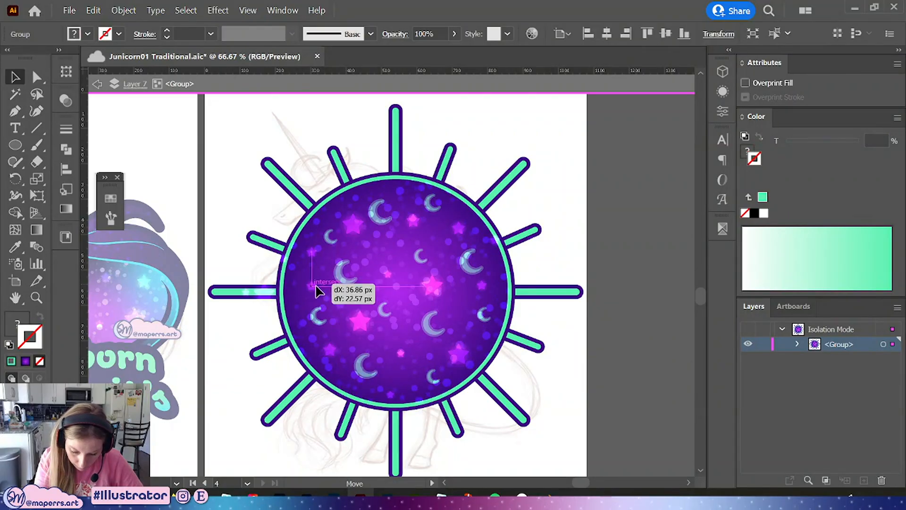
pyautogui.click(312, 257)
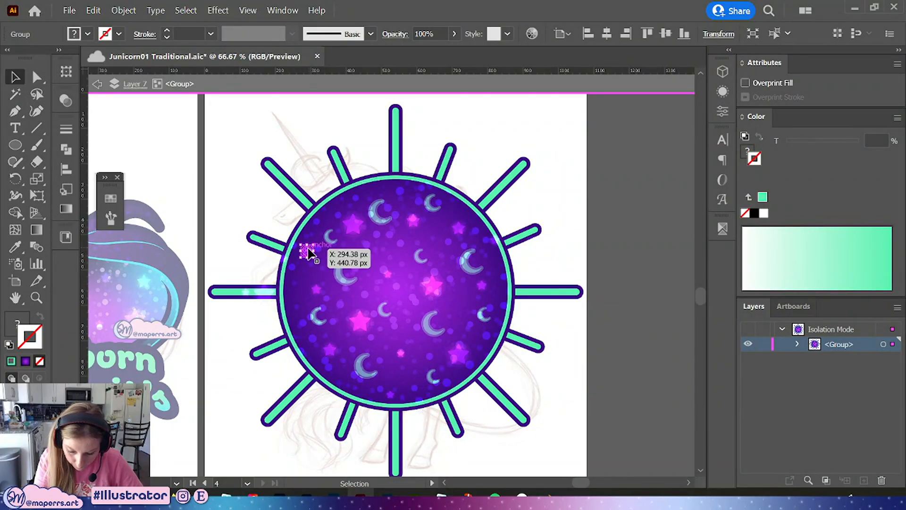
pyautogui.moveTo(309, 253); pyautogui.dragTo(343, 206)
pyautogui.moveTo(414, 220); pyautogui.dragTo(409, 230)
pyautogui.click(600, 222)
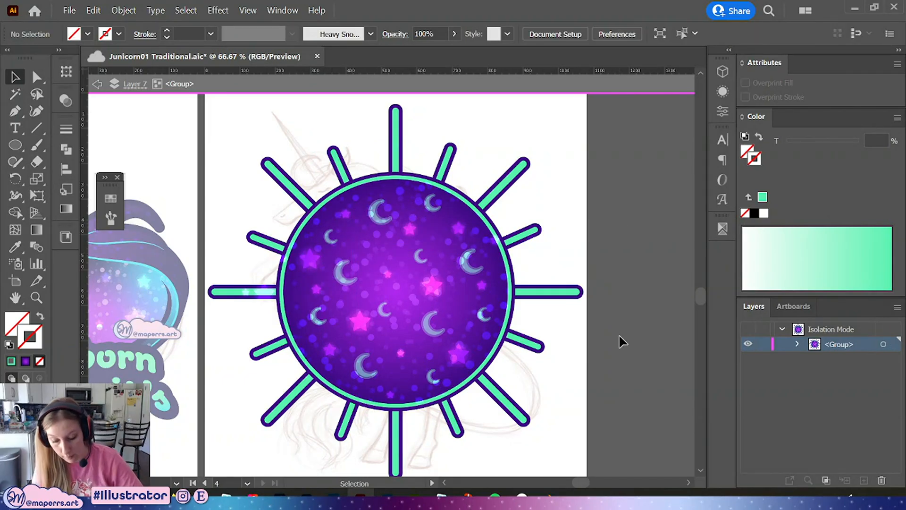
# Exit the sunburst group's isolation mode and make the unicorn layer 03 visible again
pyautogui.doubleClick(613, 327)
pyautogui.hotkey('ctrl', '-')
pyautogui.hotkey('ctrl', '-')
pyautogui.hotkey('ctrl', '-')
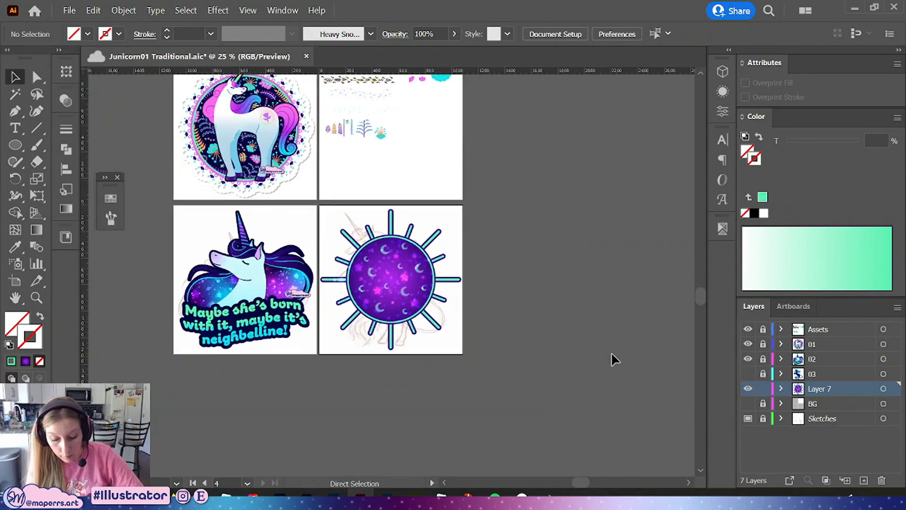
pyautogui.moveTo(499, 342); pyautogui.dragTo(525, 353)
pyautogui.hotkey('ctrl', '+')
pyautogui.hotkey('ctrl', '+')
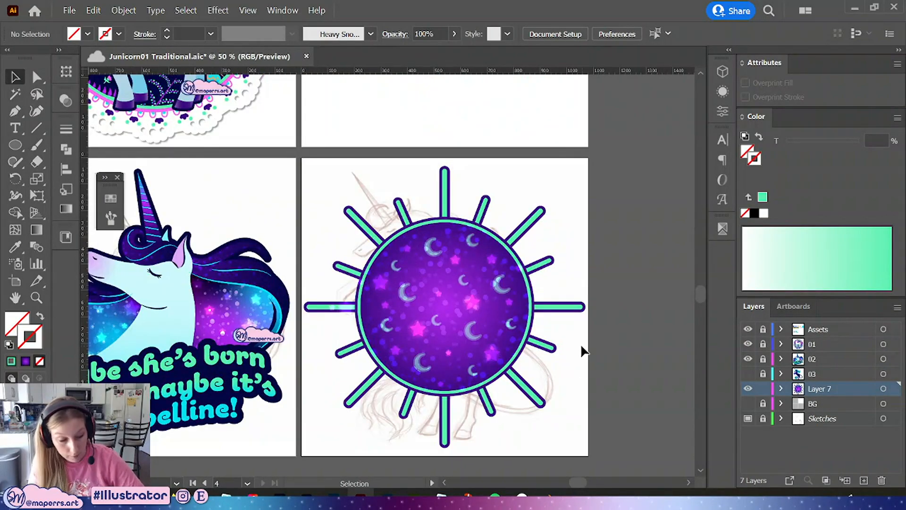
pyautogui.click(748, 374)
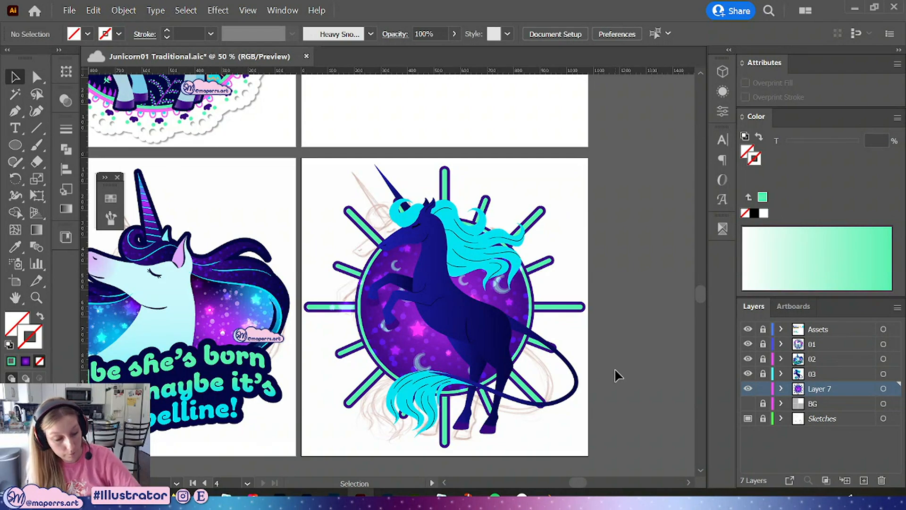
# Save the document
pyautogui.hotkey('ctrl', '+')
pyautogui.moveTo(618, 373); pyautogui.dragTo(538, 316)
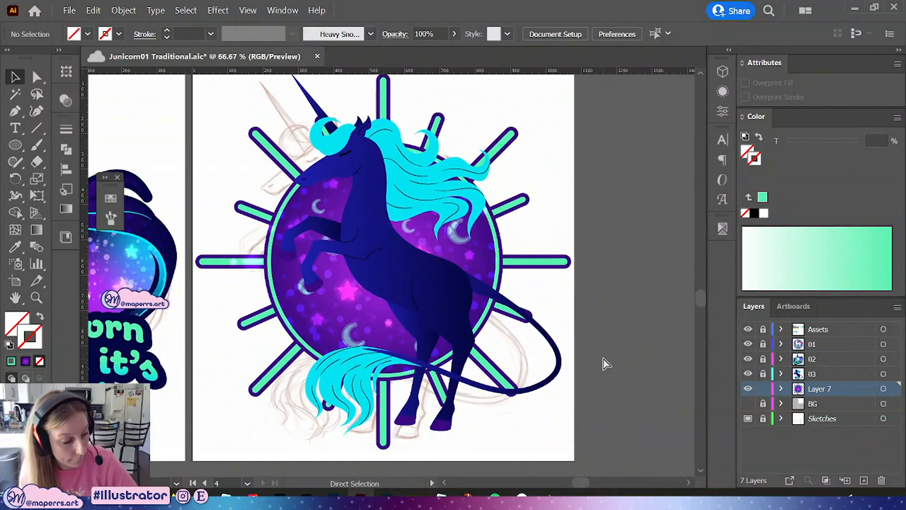
pyautogui.hotkey('ctrl', 's')
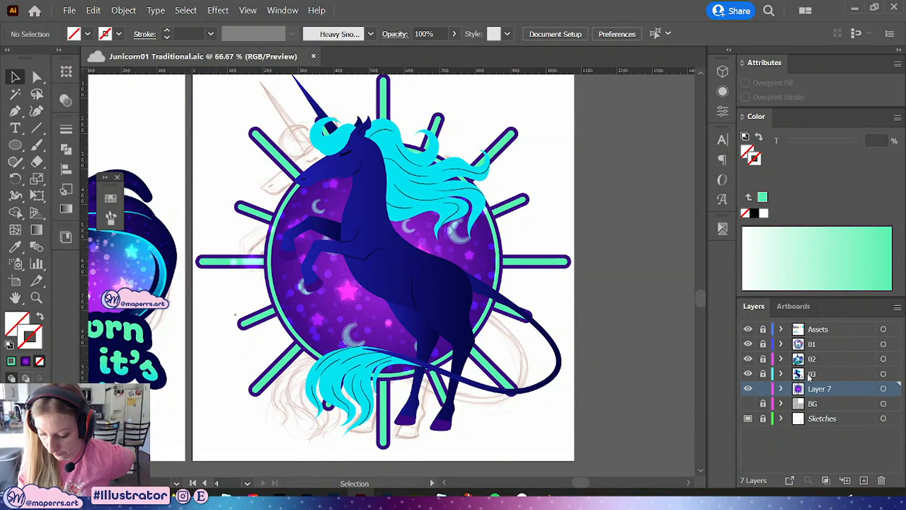
# Paste a copy of the unicorn artwork from layer 03 in front and fill the copy with black
pyautogui.click(883, 374)
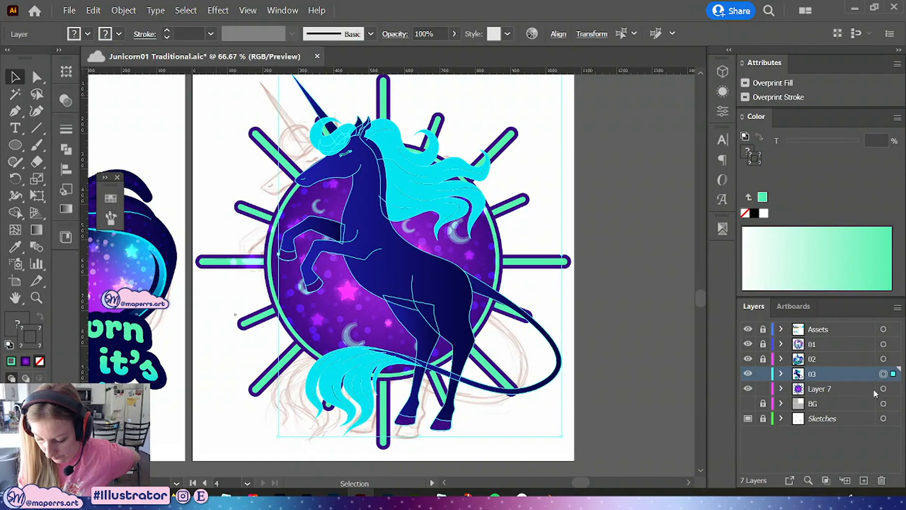
pyautogui.click(619, 322)
pyautogui.hotkey('ctrl', 'f')
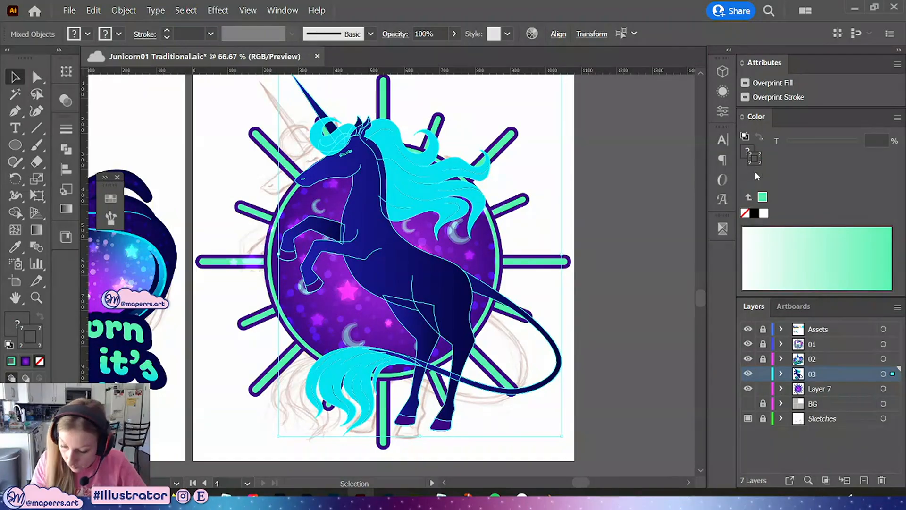
pyautogui.click(754, 214)
pyautogui.click(748, 152)
pyautogui.click(755, 214)
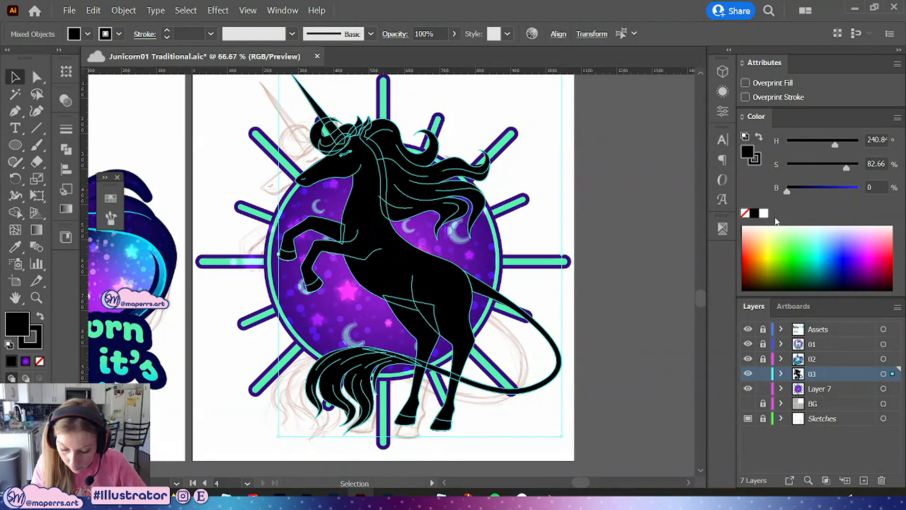
# Group the black copy and merge it into a single silhouette with Pathfinder Unite
pyautogui.hotkey('ctrl', 'g')
pyautogui.click(66, 149)
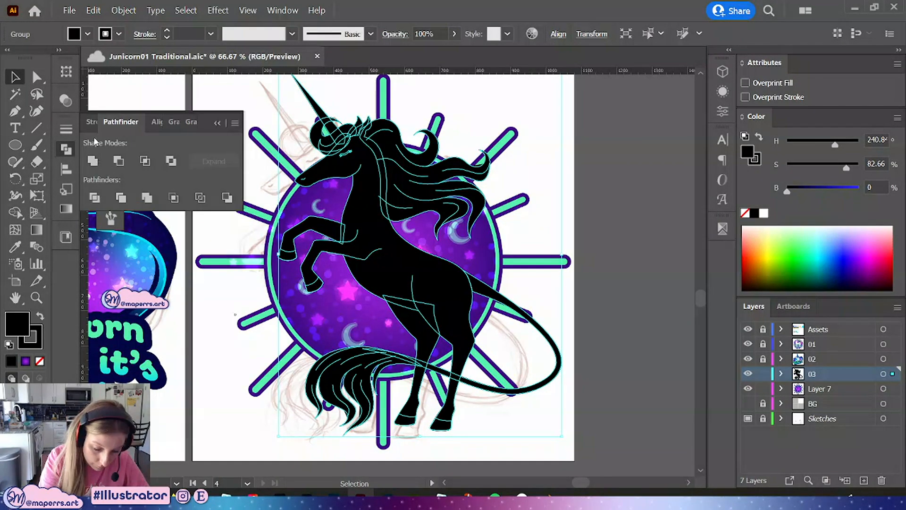
pyautogui.click(92, 161)
pyautogui.click(216, 125)
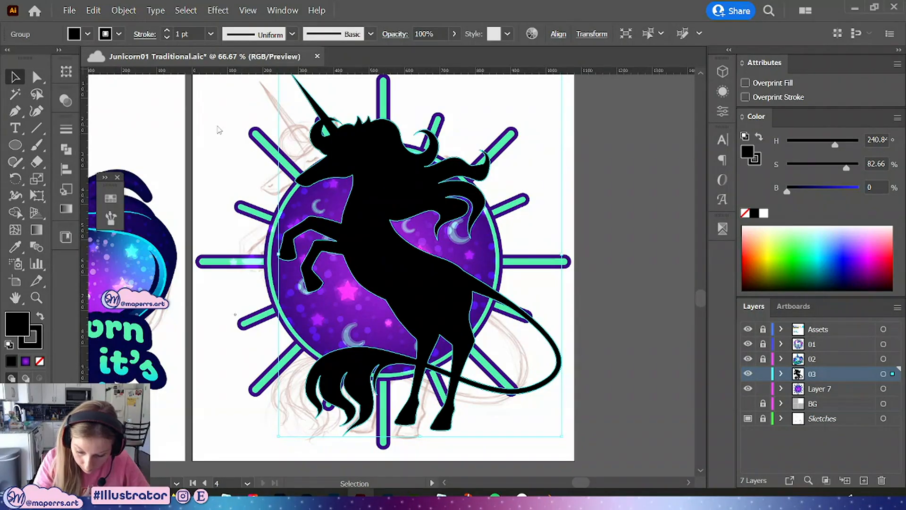
# Fill and stroke the silhouette with the mint green swatch
pyautogui.click(111, 198)
pyautogui.click(138, 322)
pyautogui.click(40, 317)
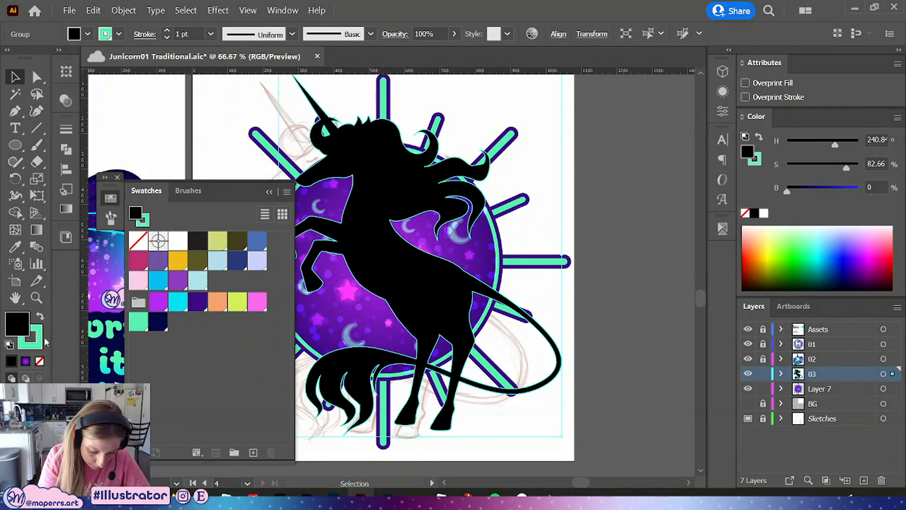
pyautogui.click(138, 322)
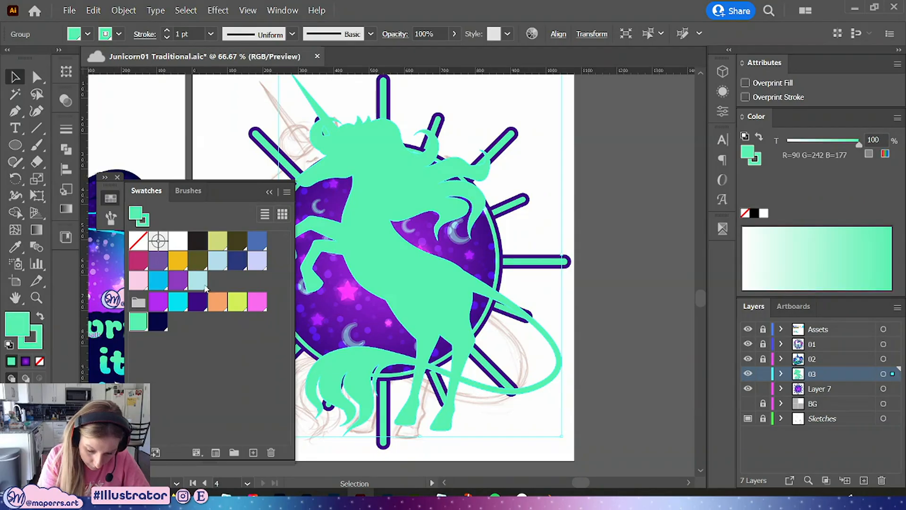
pyautogui.click(269, 193)
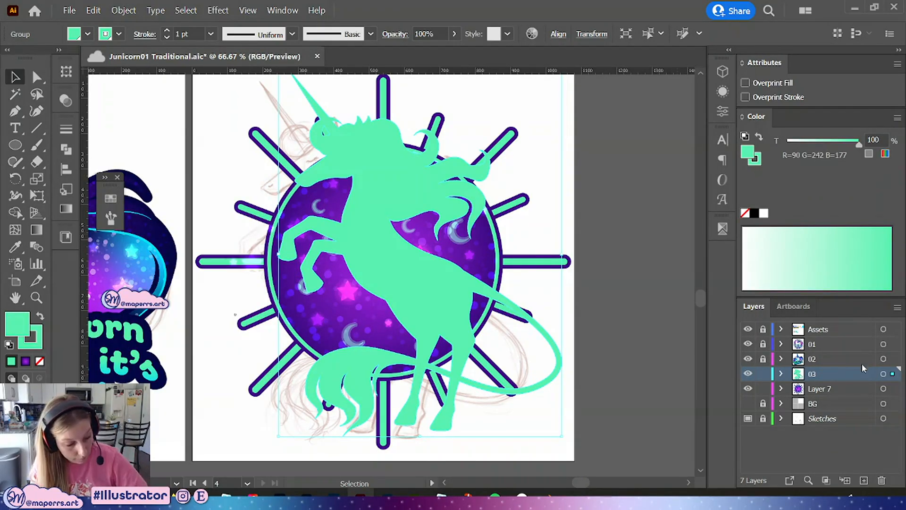
# Move the silhouette into a new layer, Layer 8, placed beneath the unicorn layer 03
pyautogui.hotkey('ctrl', 'x')
pyautogui.click(863, 481)
pyautogui.moveTo(841, 376); pyautogui.dragTo(843, 399)
pyautogui.hotkey('ctrl', 'f')
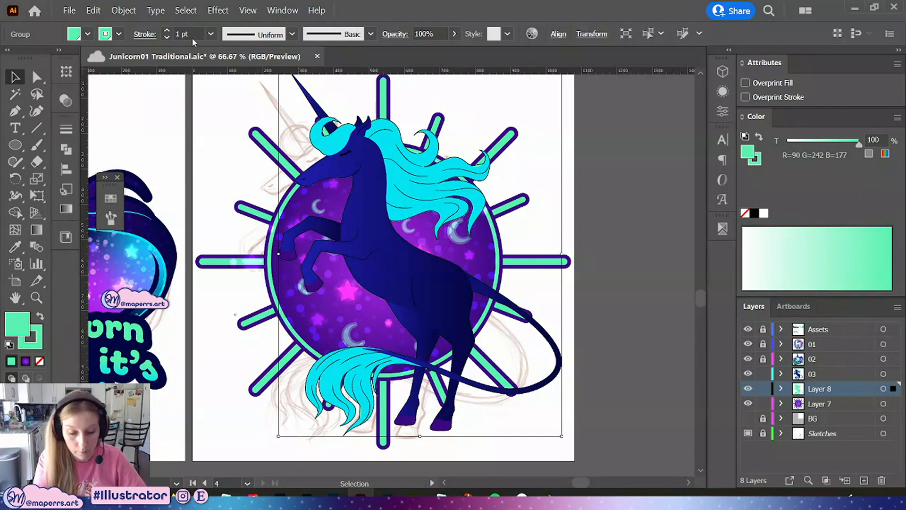
# Set the silhouette's stroke weight to 17 pt to form a thick outline around the unicorn
pyautogui.press('Up')
pyautogui.press('Up')
pyautogui.press('Up')
pyautogui.press('Up')
pyautogui.press('Up')
pyautogui.press('Up')
pyautogui.press('Up')
pyautogui.press('Up')
pyautogui.press('Up')
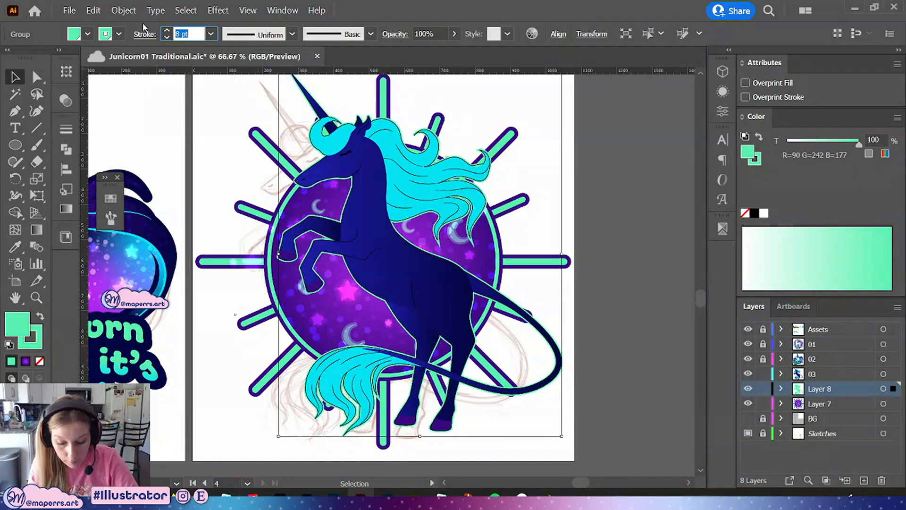
pyautogui.press('Up')
pyautogui.press('Up')
pyautogui.press('Up')
pyautogui.press('Up')
pyautogui.press('Up')
pyautogui.press('Up')
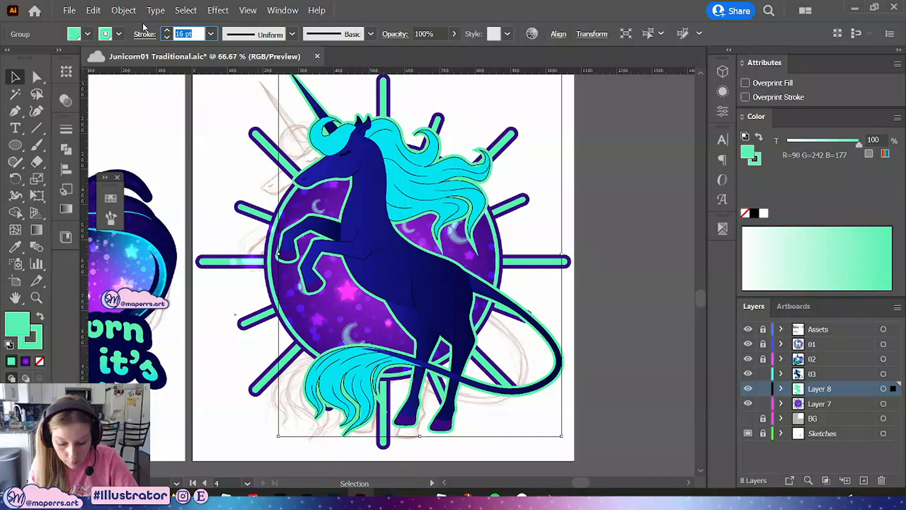
pyautogui.press('Up')
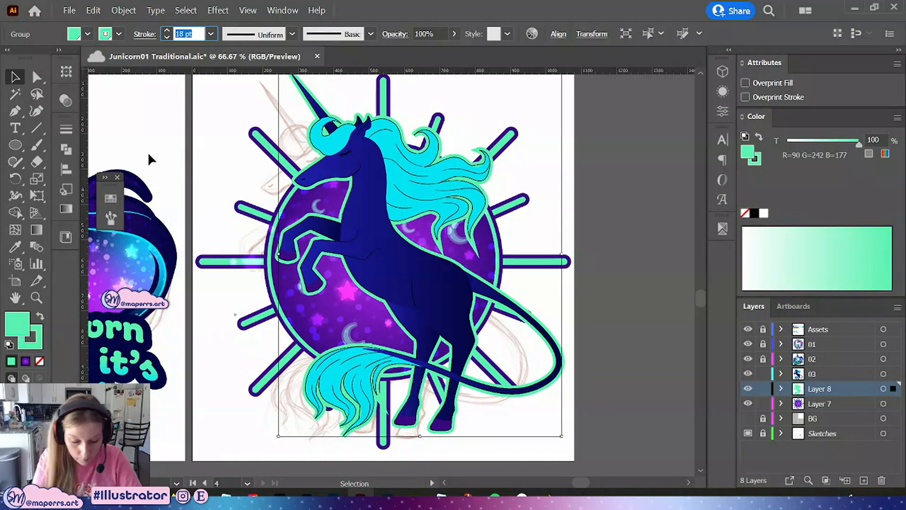
pyautogui.press('Down')
pyautogui.click(66, 128)
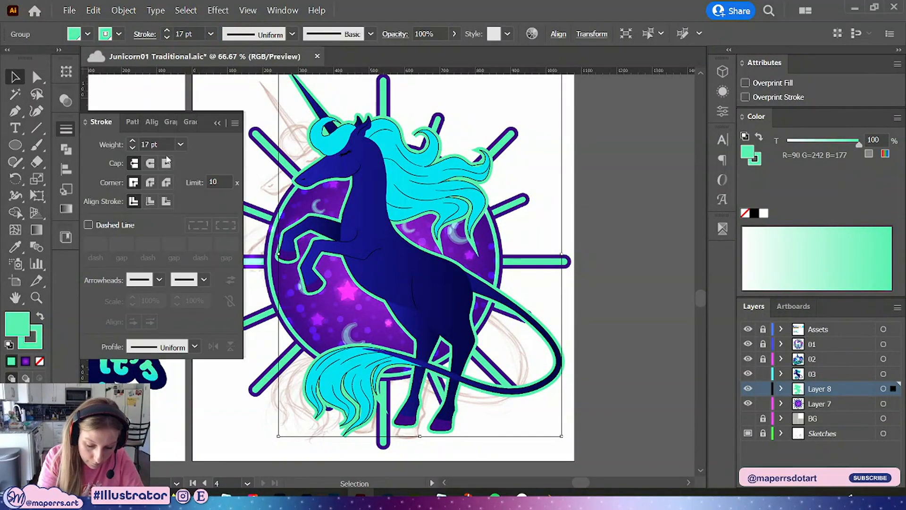
pyautogui.click(218, 124)
# Deselect, fit the view to the artboard, and save the document
pyautogui.click(623, 314)
pyautogui.hotkey('ctrl', '0')
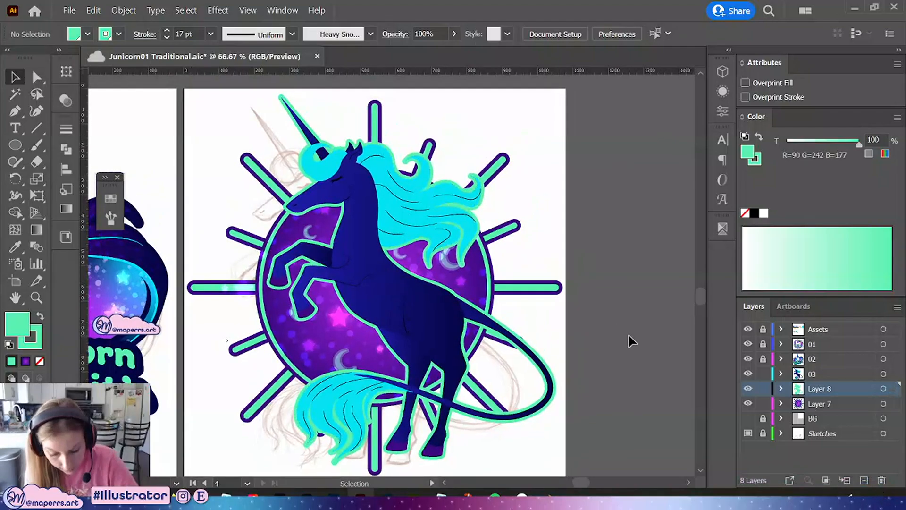
pyautogui.hotkey('ctrl', '1')
pyautogui.hotkey('ctrl', '-')
pyautogui.hotkey('ctrl', '-')
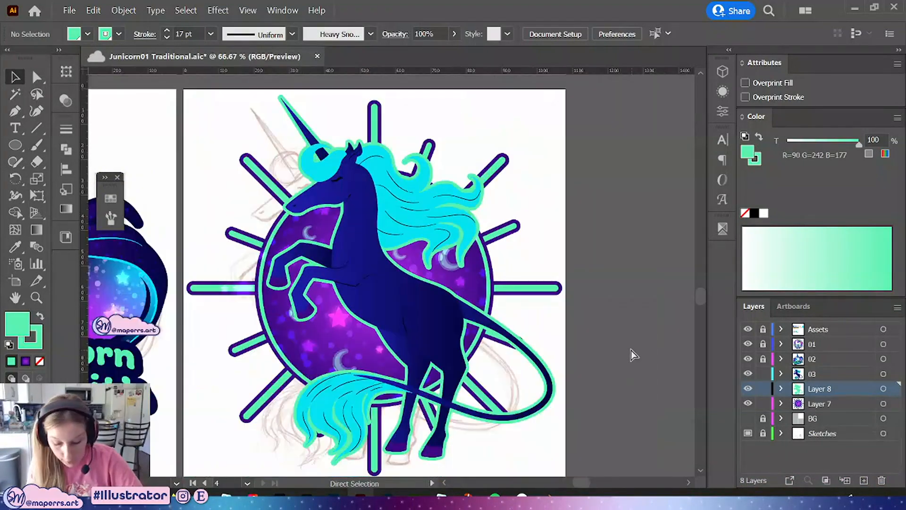
pyautogui.press('a')
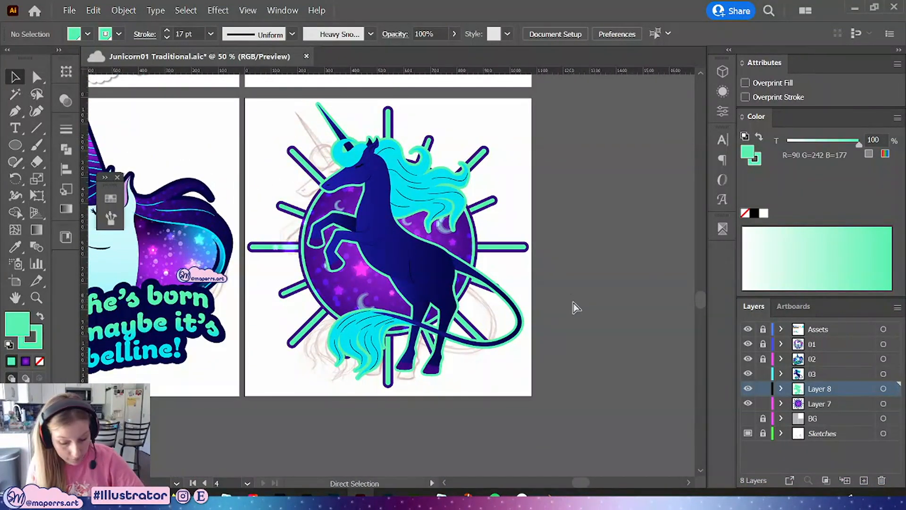
pyautogui.hotkey('ctrl', 's')
pyautogui.press('s')
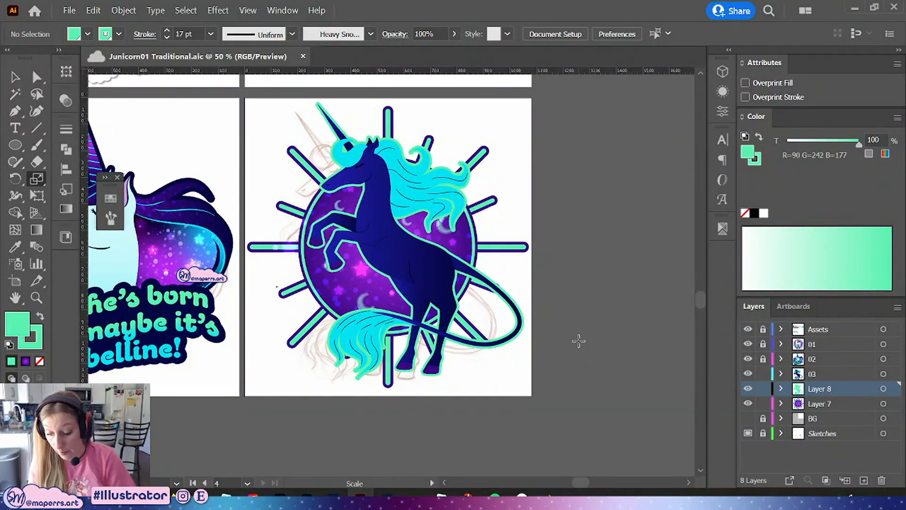
# Try expanding the Layer 8 silhouette's stroke into outlines with Expand, and undo the expansion
pyautogui.click(883, 389)
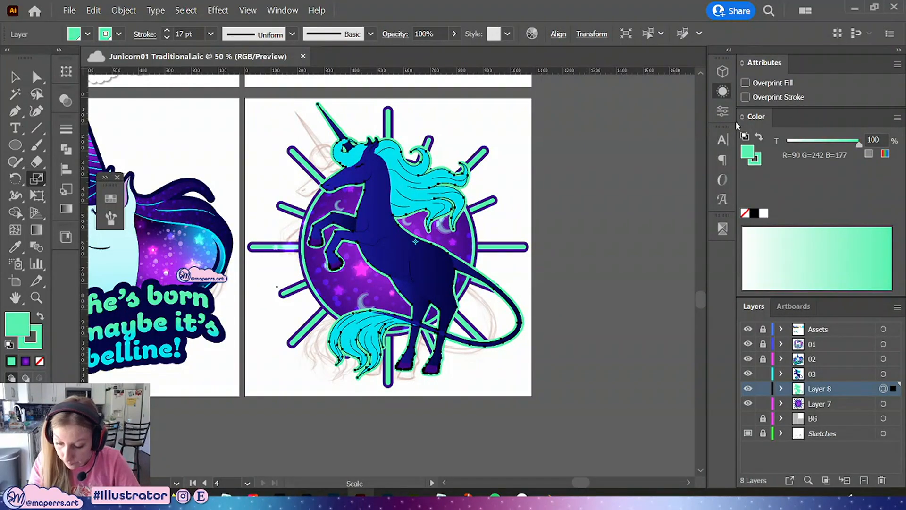
pyautogui.click(723, 91)
pyautogui.click(722, 91)
pyautogui.press('v')
pyautogui.click(124, 10)
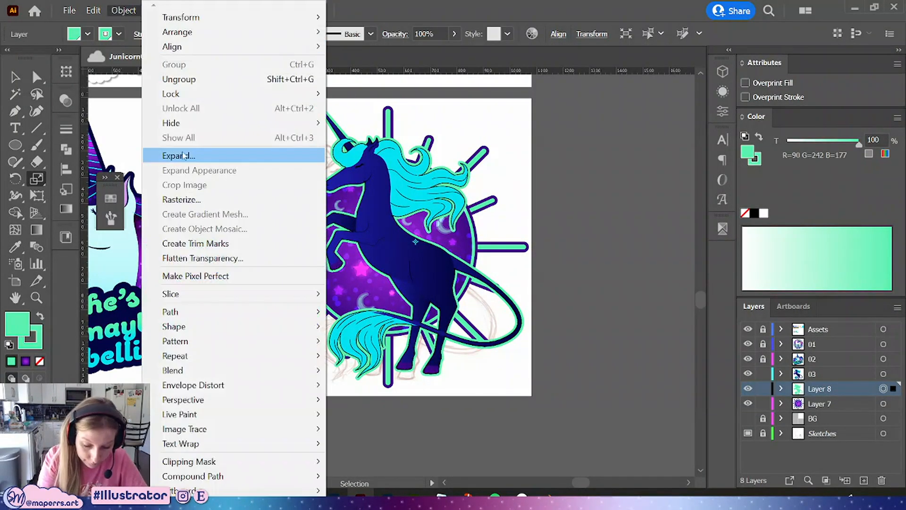
pyautogui.click(184, 156)
pyautogui.click(415, 330)
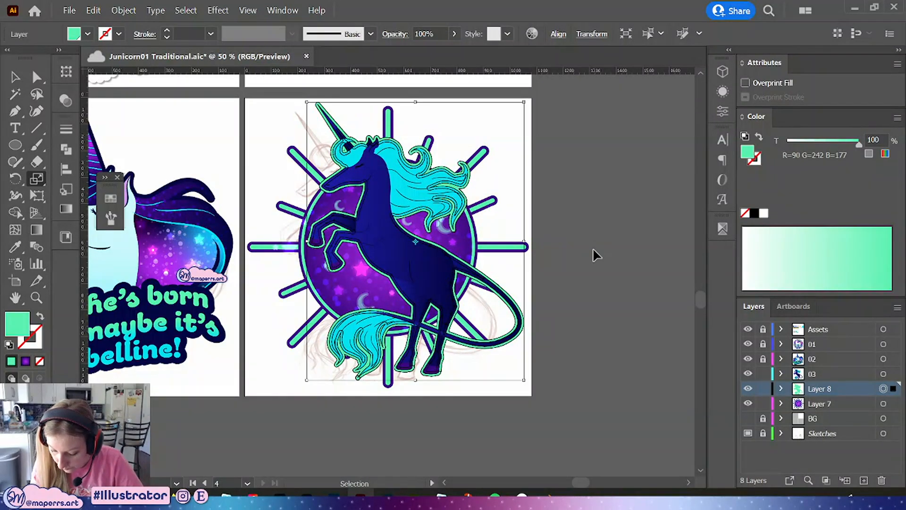
pyautogui.click(748, 374)
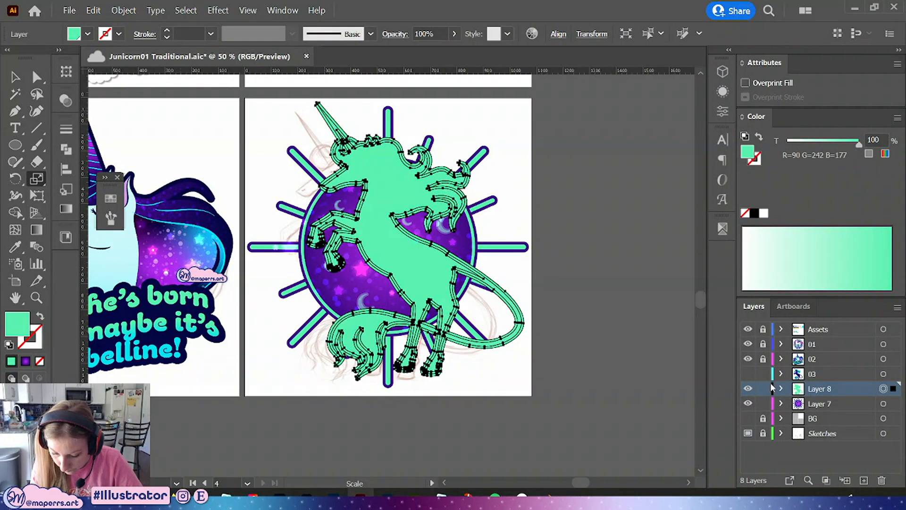
pyautogui.press('v')
pyautogui.click(748, 373)
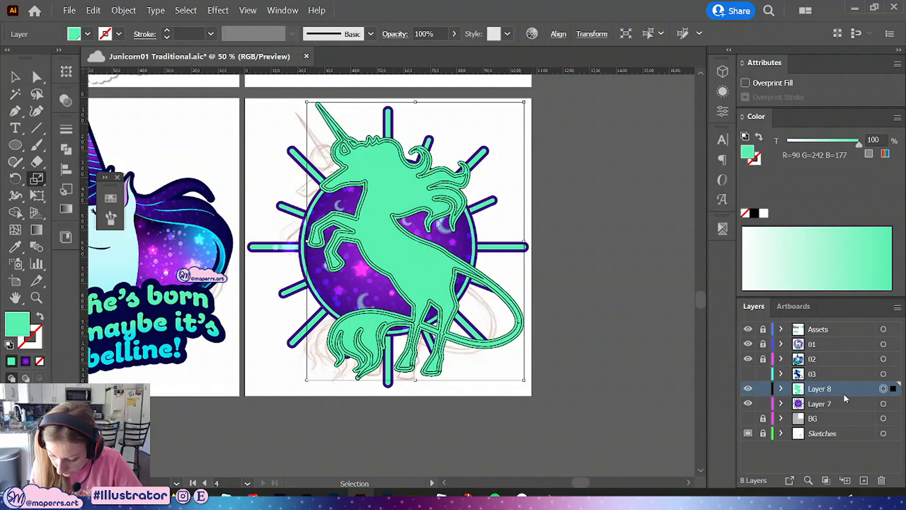
pyautogui.hotkey('ctrl', 'z')
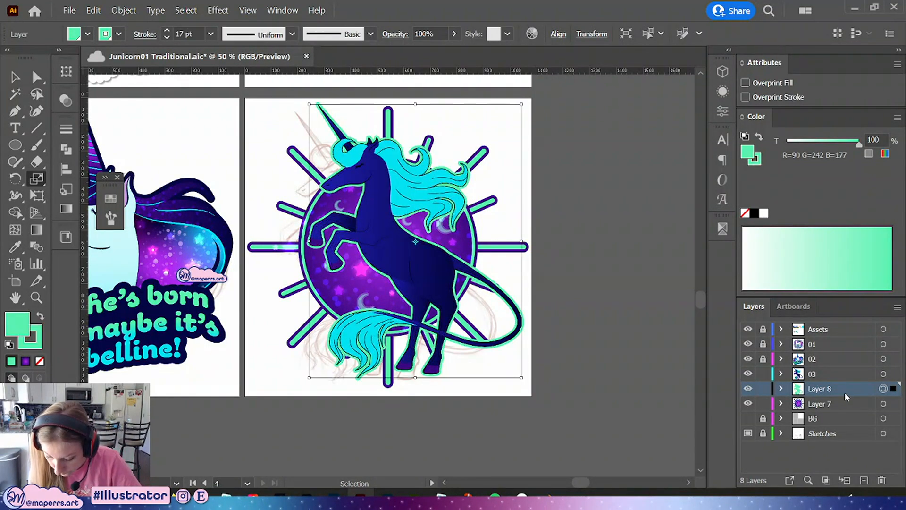
# With the unicorn layer hidden, set the silhouette's stroke to none, and show the unicorn layer again
pyautogui.click(750, 373)
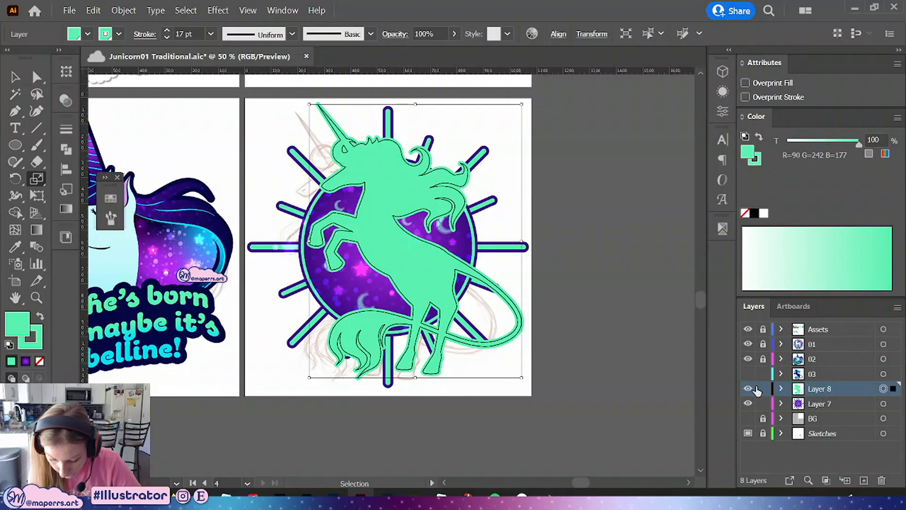
pyautogui.click(38, 341)
pyautogui.click(40, 361)
pyautogui.click(15, 324)
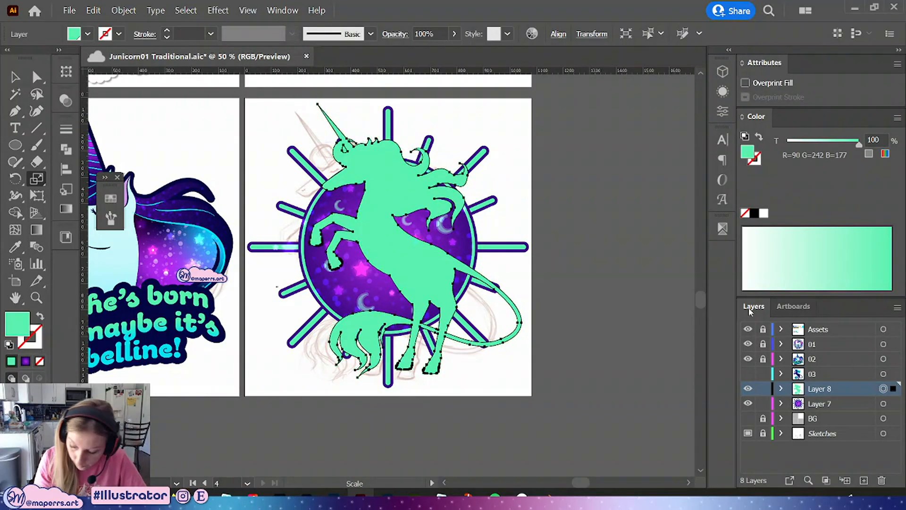
pyautogui.click(748, 374)
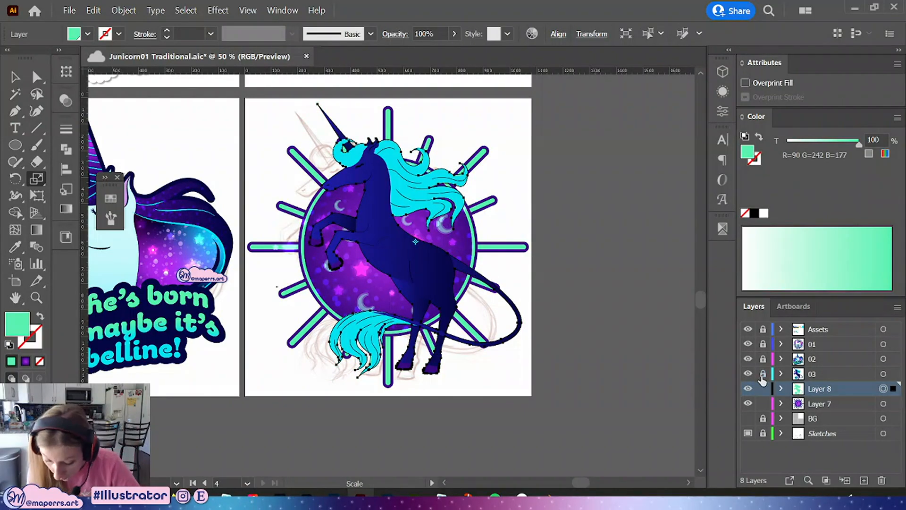
# Apply a 10 px Offset Path effect to the Layer 8 silhouette layer
pyautogui.click(722, 92)
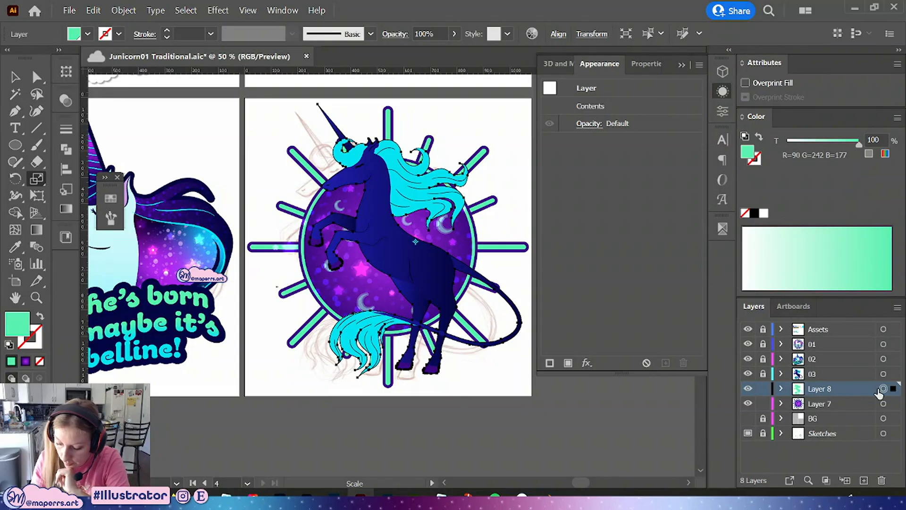
pyautogui.click(586, 363)
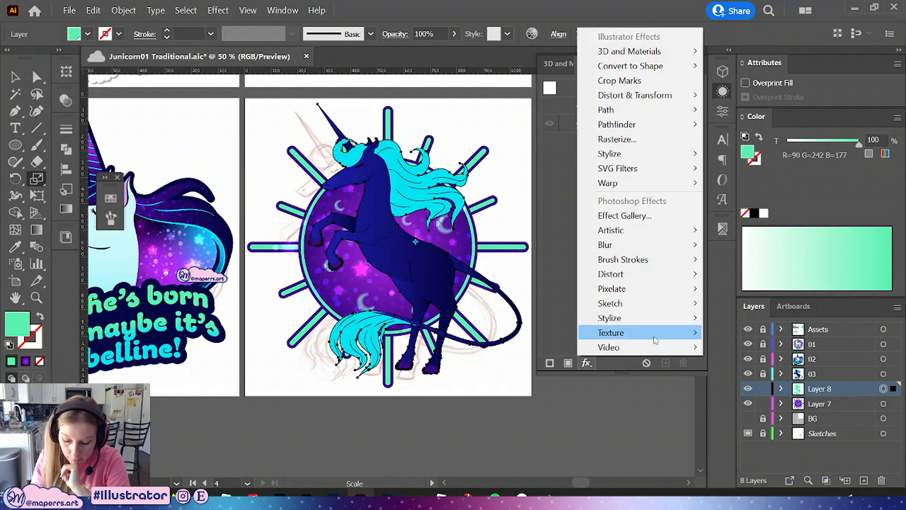
pyautogui.moveTo(644, 109)
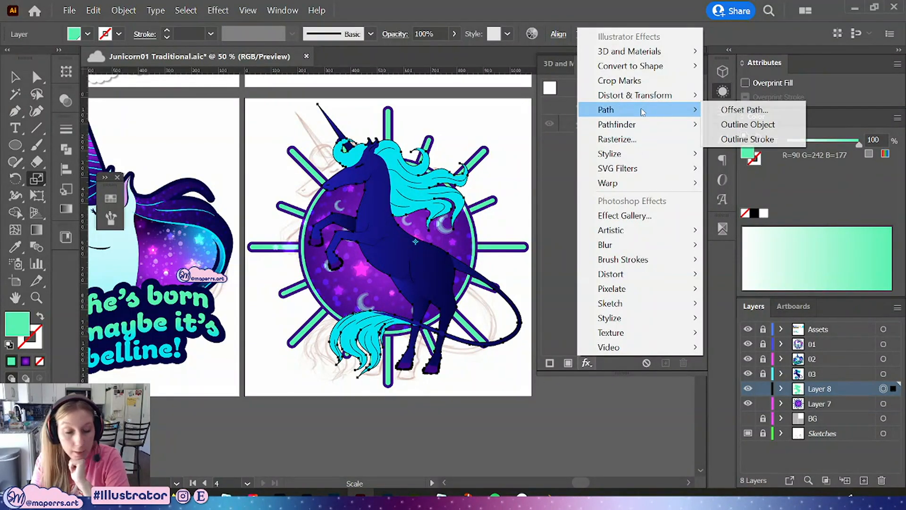
pyautogui.click(769, 111)
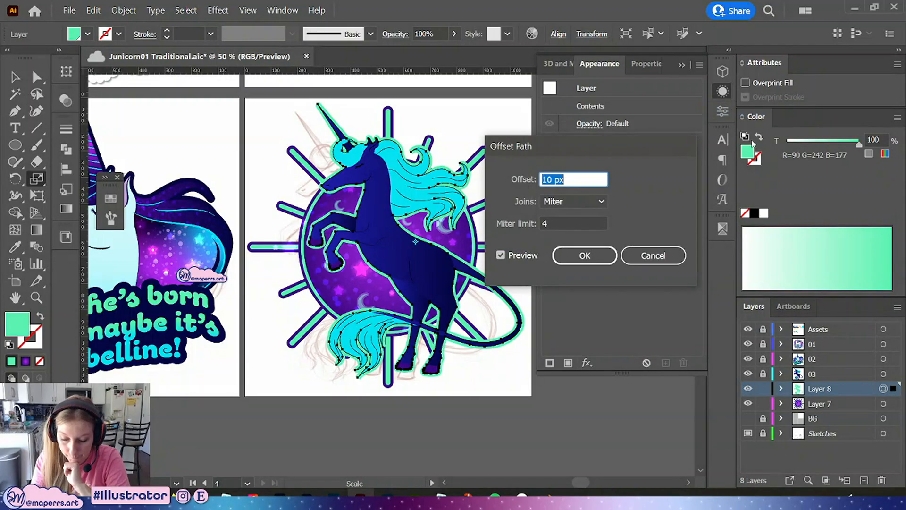
pyautogui.click(585, 255)
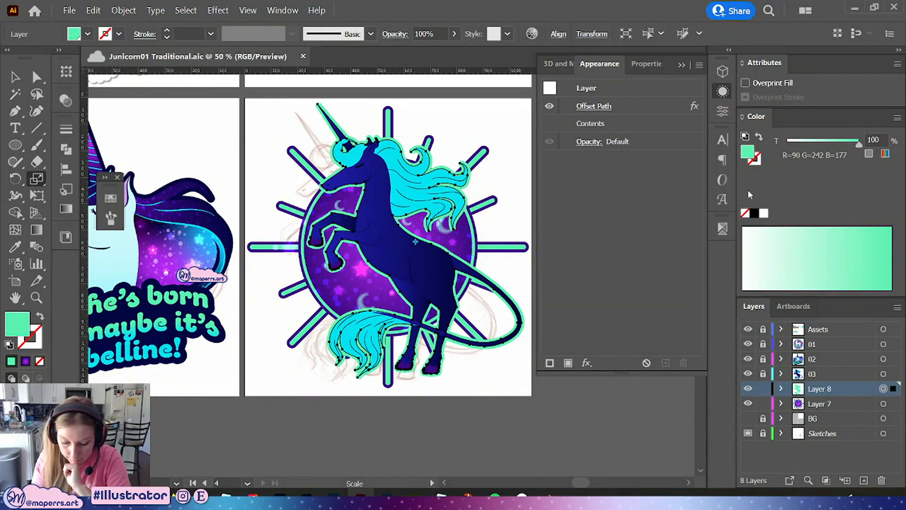
# Expand the silhouette's appearance
pyautogui.click(723, 90)
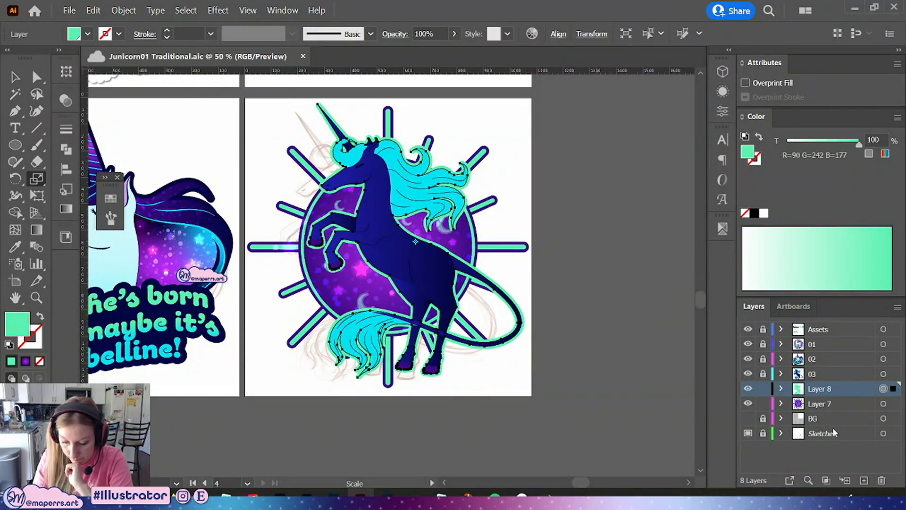
pyautogui.click(123, 10)
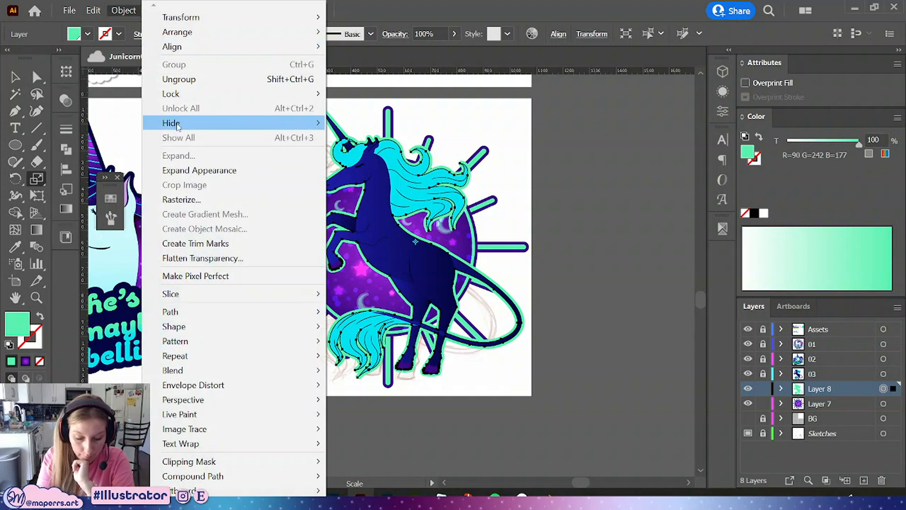
pyautogui.click(189, 169)
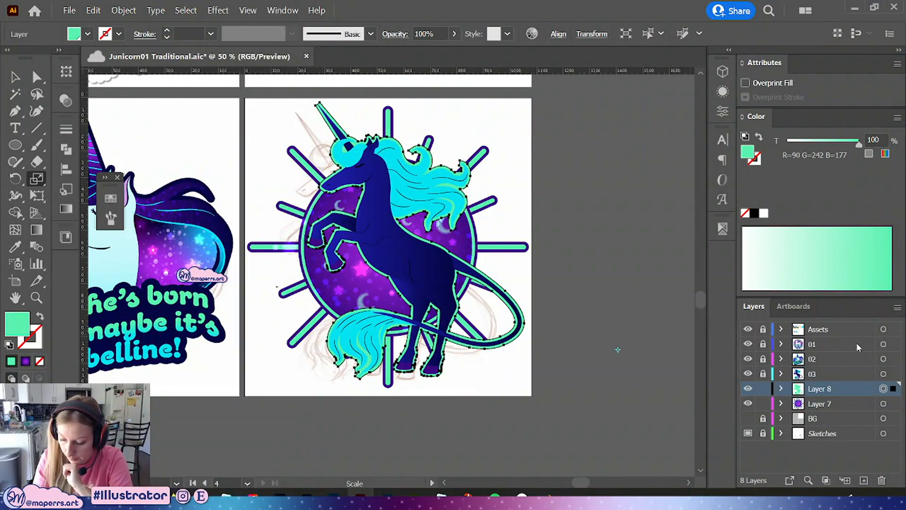
# Inspect the expanded silhouette outline up close around the unicorn's head and mane
pyautogui.press('a')
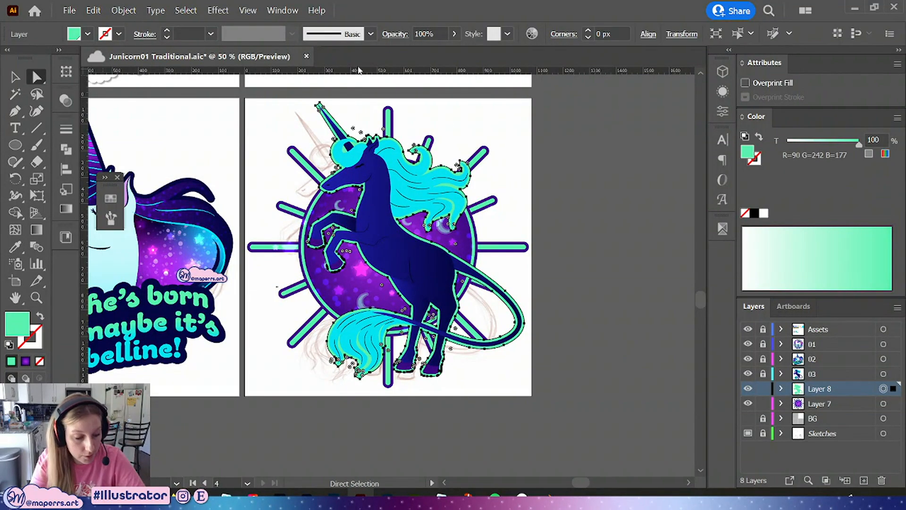
pyautogui.scroll(3, 447, 121)
pyautogui.moveTo(296, 104); pyautogui.dragTo(412, 328)
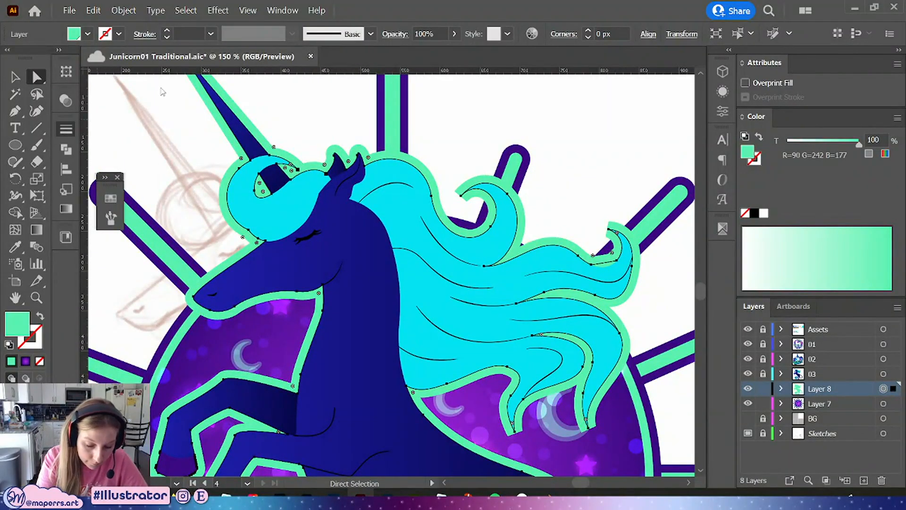
pyautogui.click(66, 128)
pyautogui.click(61, 125)
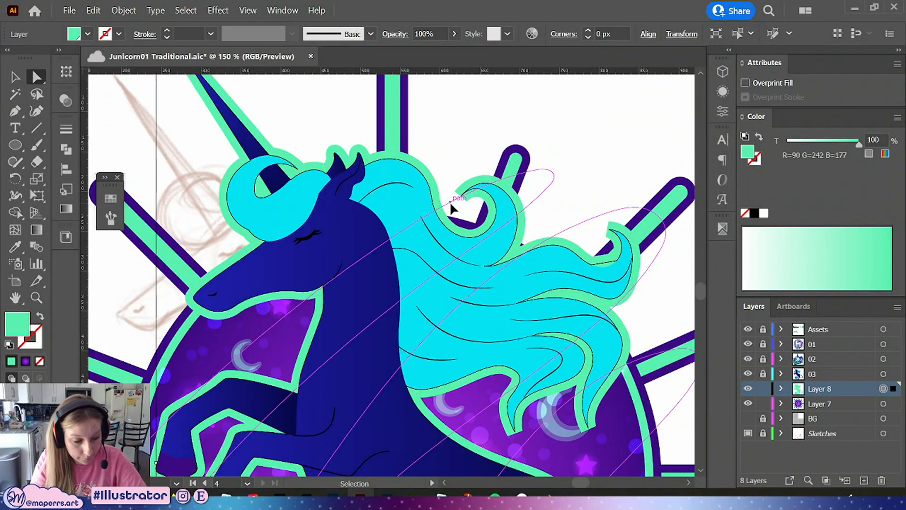
pyautogui.hotkey('ctrl', '-')
pyautogui.hotkey('ctrl', '-')
pyautogui.hotkey('ctrl', '-')
pyautogui.hotkey('ctrl', '-')
pyautogui.scroll(-2, 547, 273)
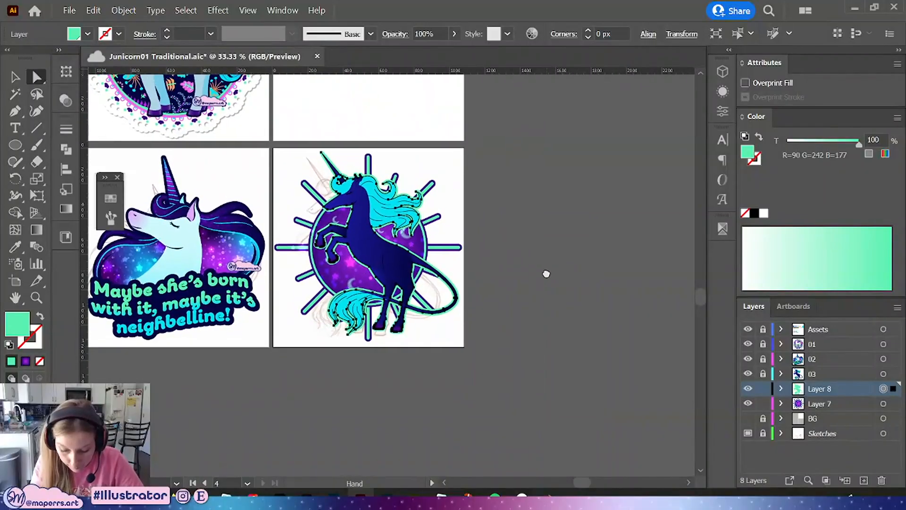
pyautogui.hotkey('ctrl', '+')
# Change the silhouette's Offset Path effect joins to Round
pyautogui.click(722, 90)
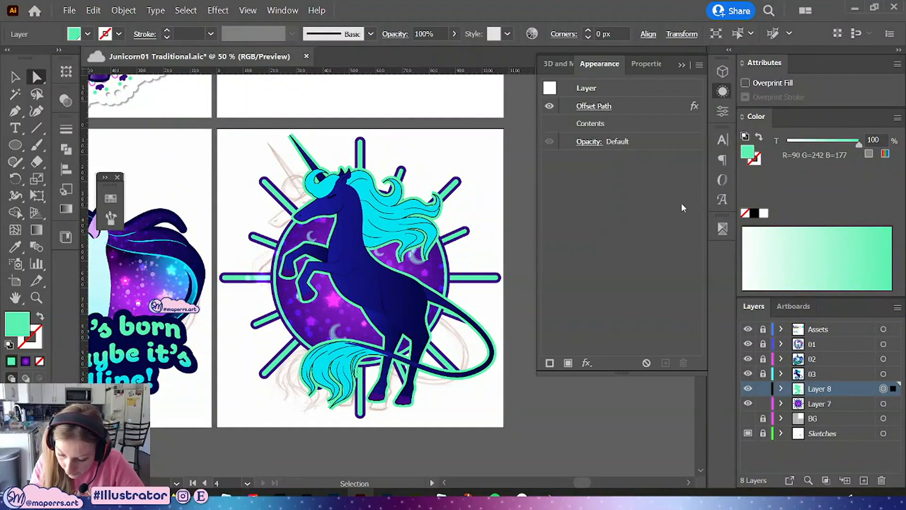
pyautogui.click(601, 104)
pyautogui.click(599, 201)
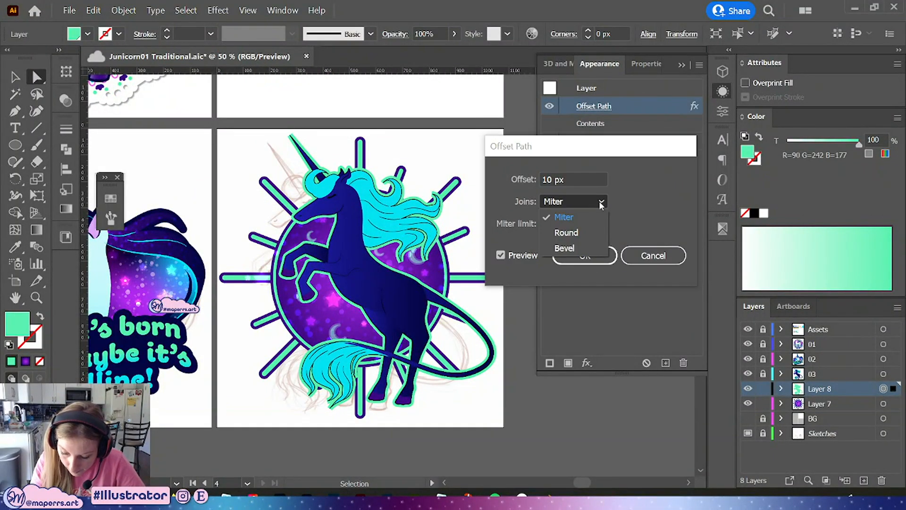
pyautogui.click(588, 232)
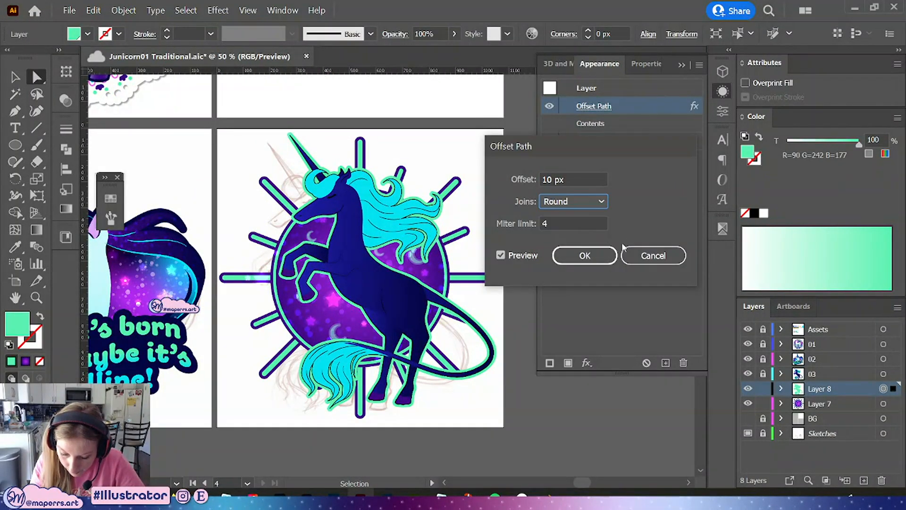
pyautogui.click(594, 256)
# Expand the silhouette's appearance and give it a dark purple 8 pt stroke aligned to the outside
pyautogui.moveTo(521, 288)
pyautogui.mouseDown()
pyautogui.moveTo(529, 303)
pyautogui.moveTo(532, 269)
pyautogui.moveTo(532, 285)
pyautogui.moveTo(533, 278)
pyautogui.mouseUp()
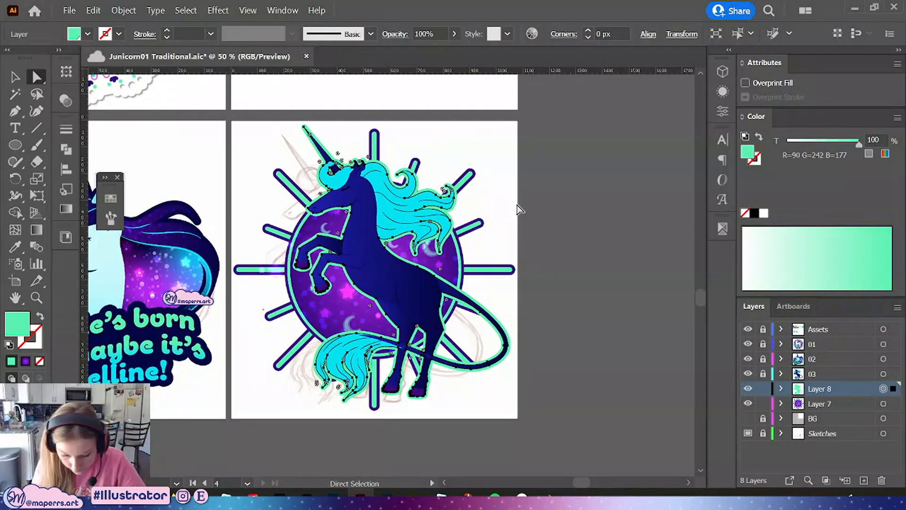
pyautogui.click(124, 10)
pyautogui.click(188, 169)
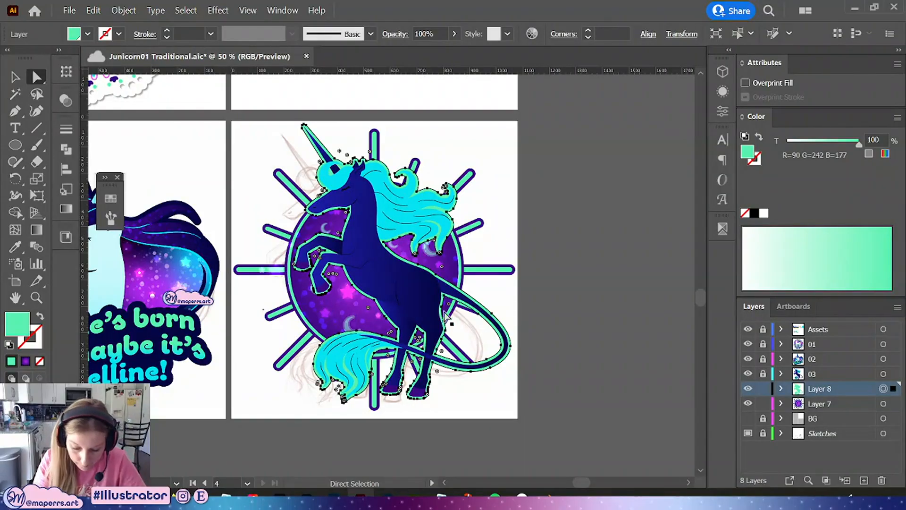
pyautogui.click(111, 200)
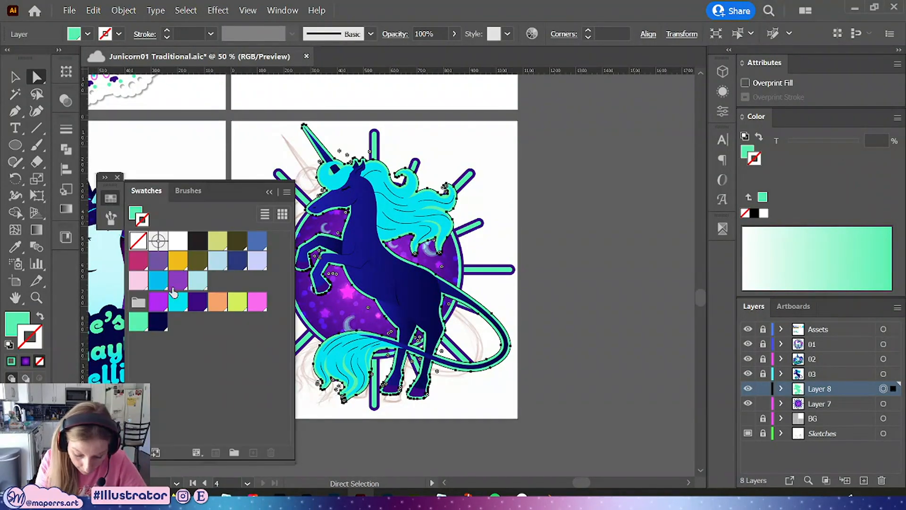
pyautogui.click(270, 194)
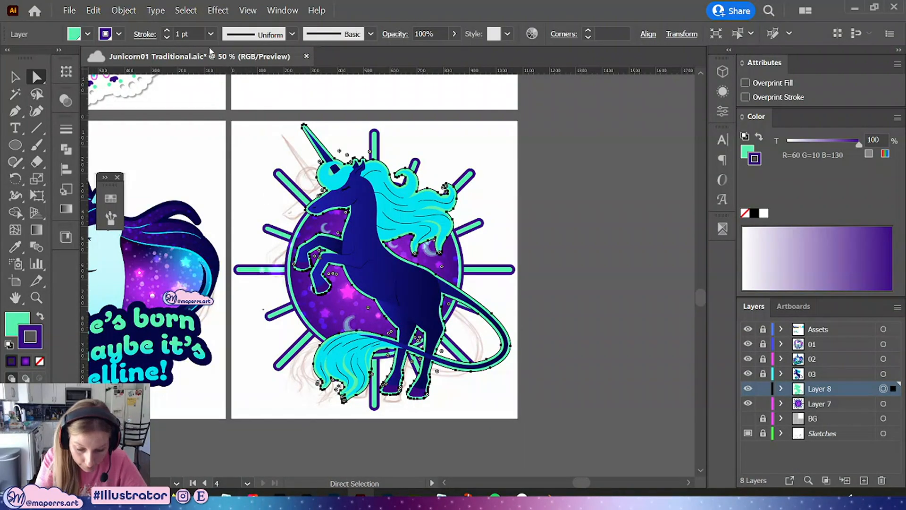
pyautogui.press('Up')
pyautogui.press('Up')
pyautogui.press('Up')
pyautogui.press('Up')
pyautogui.press('Up')
pyautogui.press('Up')
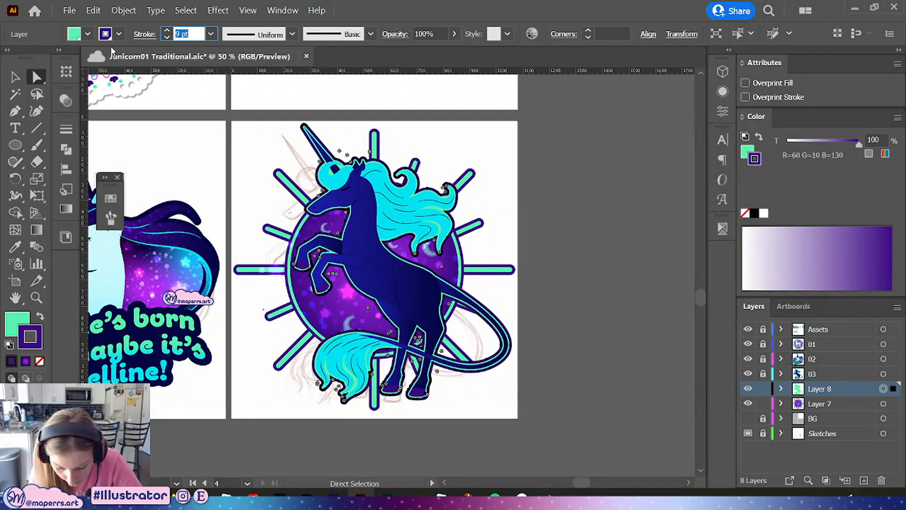
pyautogui.press('Down')
pyautogui.click(64, 137)
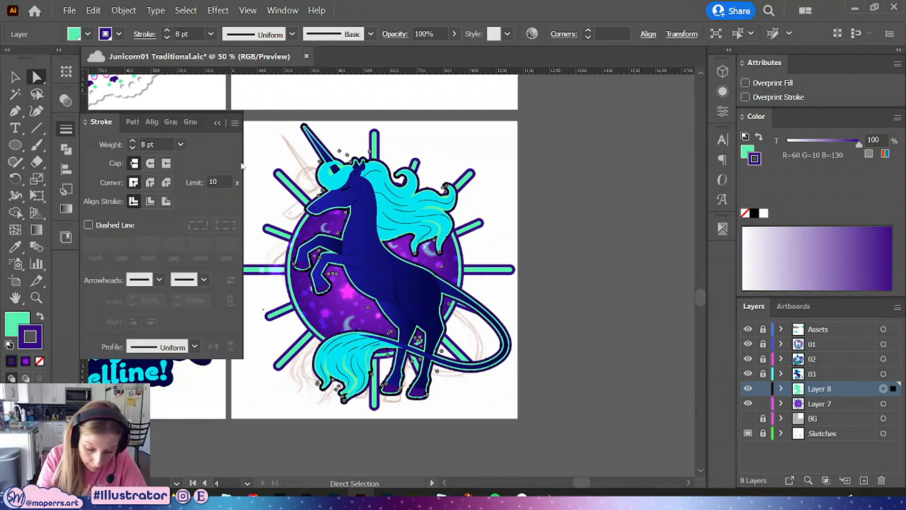
pyautogui.click(167, 202)
pyautogui.click(221, 124)
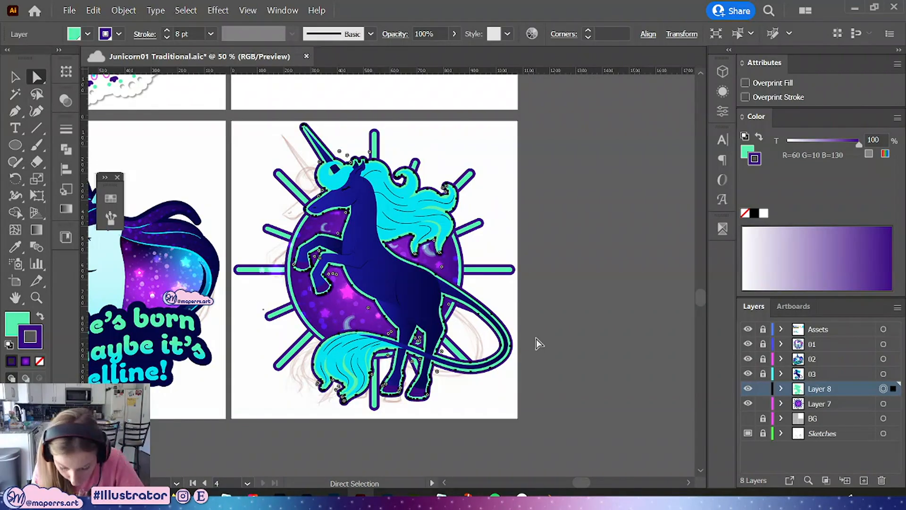
# Inside the silhouette group, delete stray anchor points around the raised front hoof and the hind hooves
pyautogui.click(537, 380)
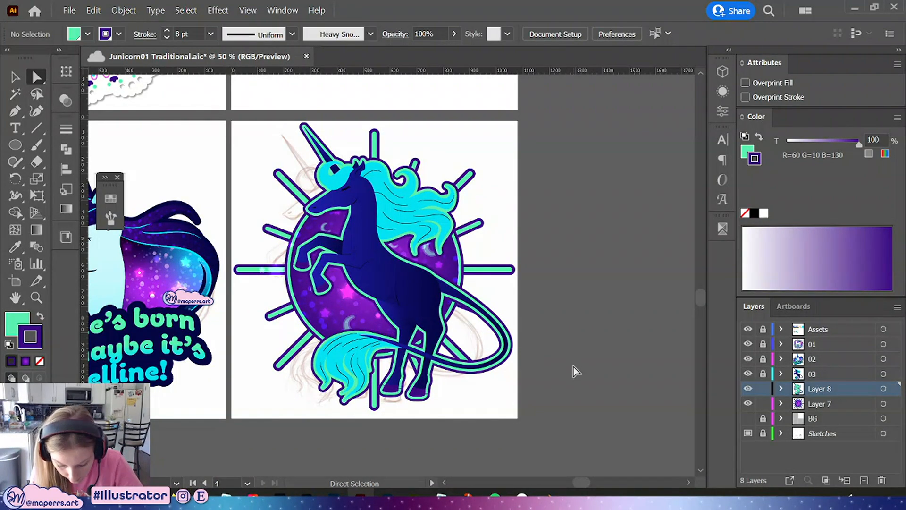
pyautogui.hotkey('ctrl', '=')
pyautogui.hotkey('ctrl', '=')
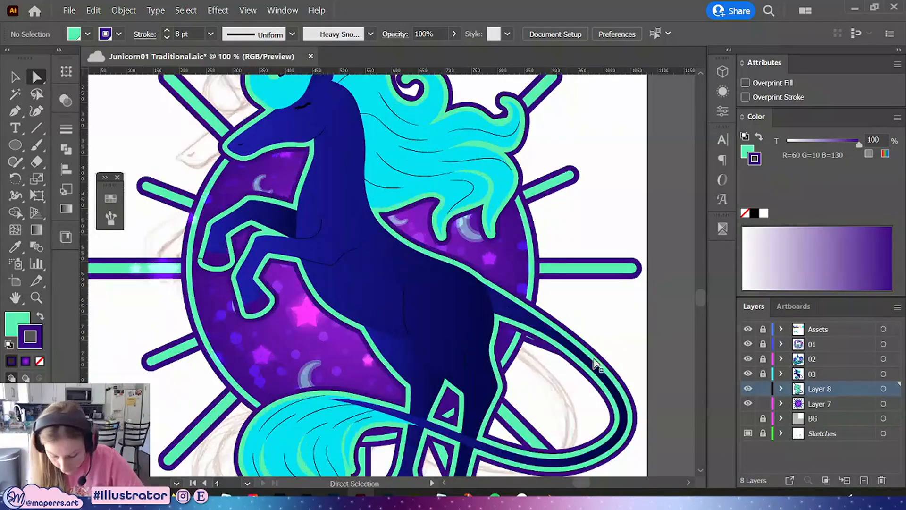
pyautogui.moveTo(590, 389); pyautogui.dragTo(573, 265)
pyautogui.click(439, 396)
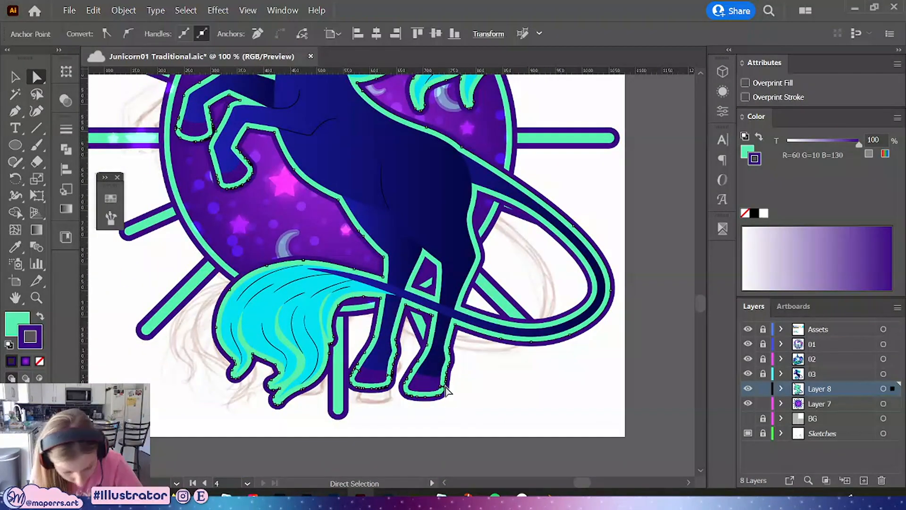
pyautogui.press('v')
pyautogui.click(444, 397)
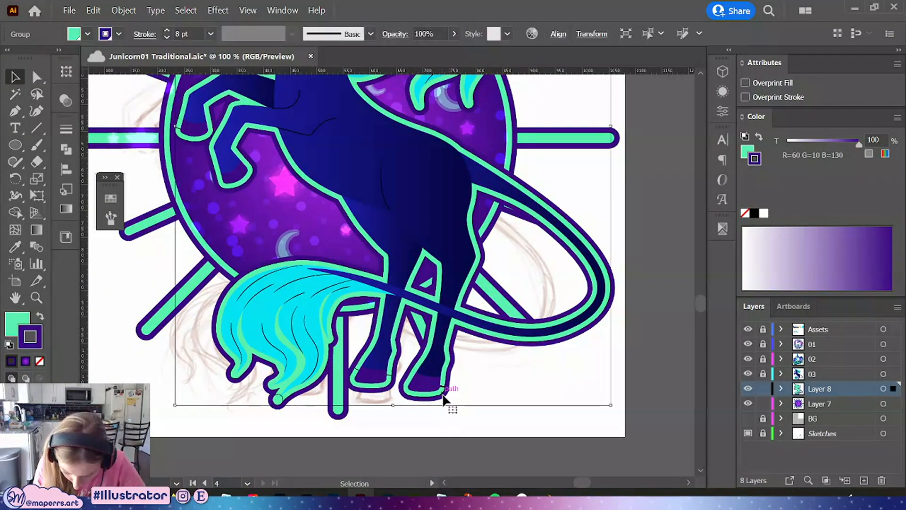
pyautogui.doubleClick(443, 397)
pyautogui.moveTo(221, 196); pyautogui.dragTo(287, 279)
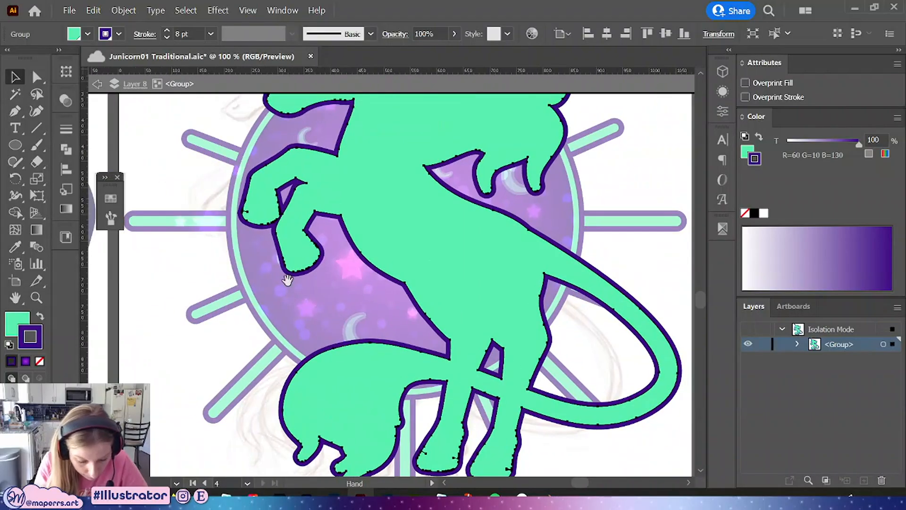
pyautogui.click(15, 111)
pyautogui.click(247, 212)
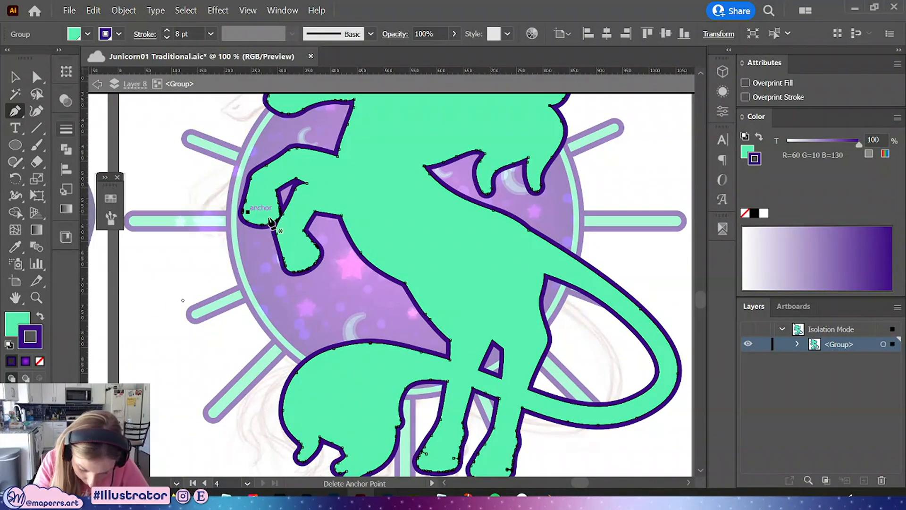
pyautogui.scroll(-5, 356, 273)
pyautogui.hscroll(2, 356, 274)
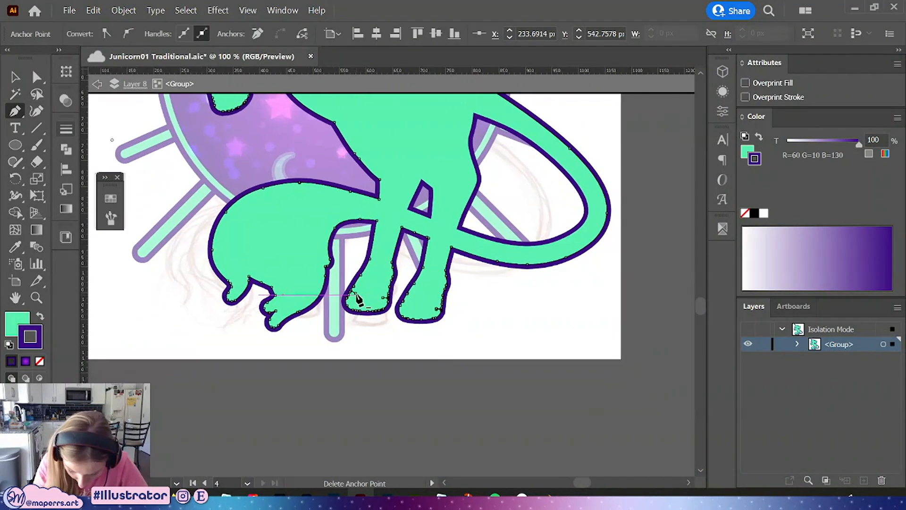
pyautogui.click(382, 296)
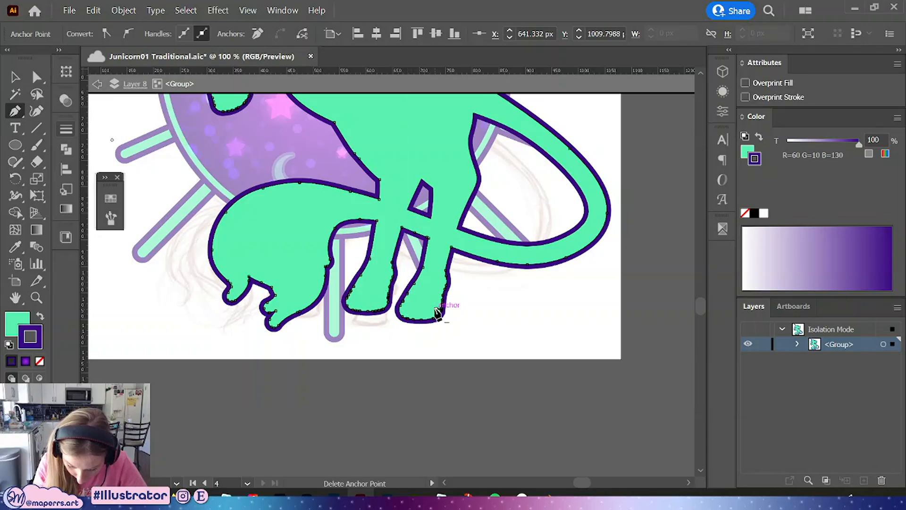
pyautogui.click(437, 310)
# Exit isolation mode, return to the full artboard view, and save the document
pyautogui.click(15, 77)
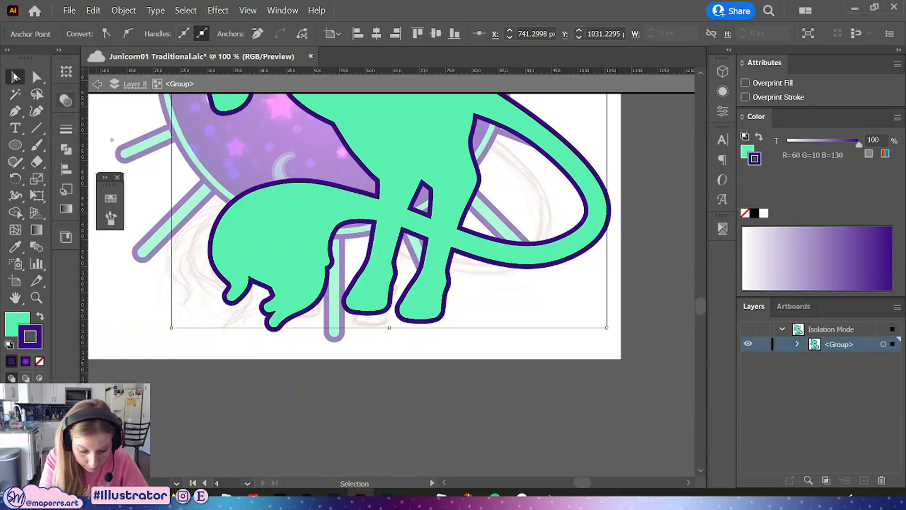
pyautogui.doubleClick(556, 362)
pyautogui.scroll(1, 573, 377)
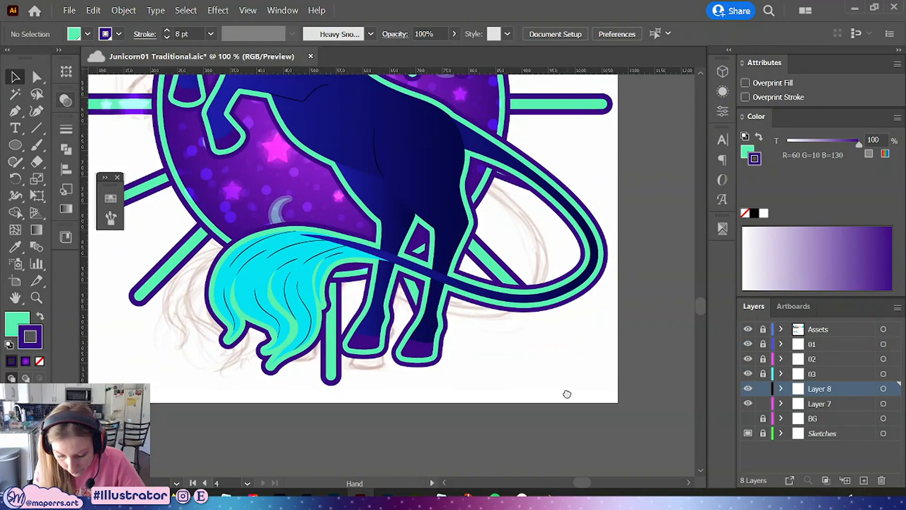
pyautogui.scroll(-3, 576, 376)
pyautogui.scroll(1, 554, 328)
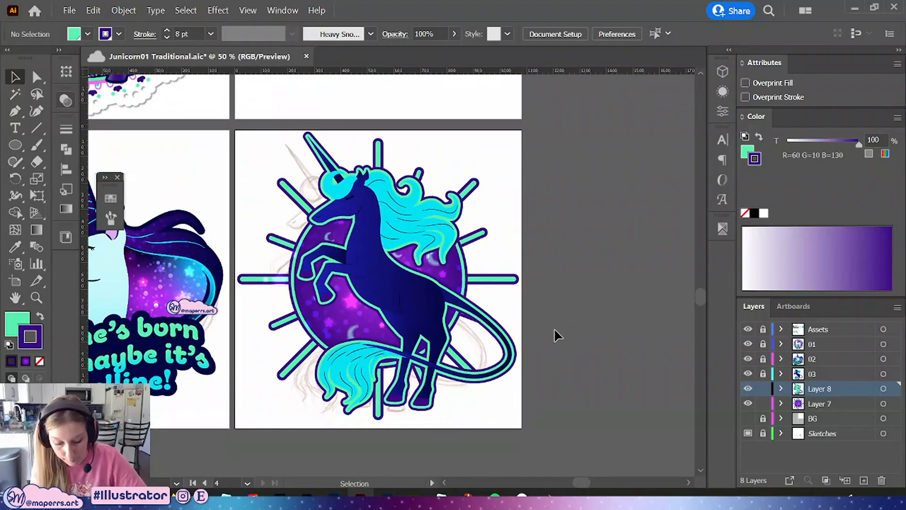
pyautogui.hotkey('ctrl', 's')
# Inside the sunburst group, group the moon and star shapes of the fill, then copy and delete them
pyautogui.moveTo(557, 347); pyautogui.dragTo(572, 321)
pyautogui.click(365, 276)
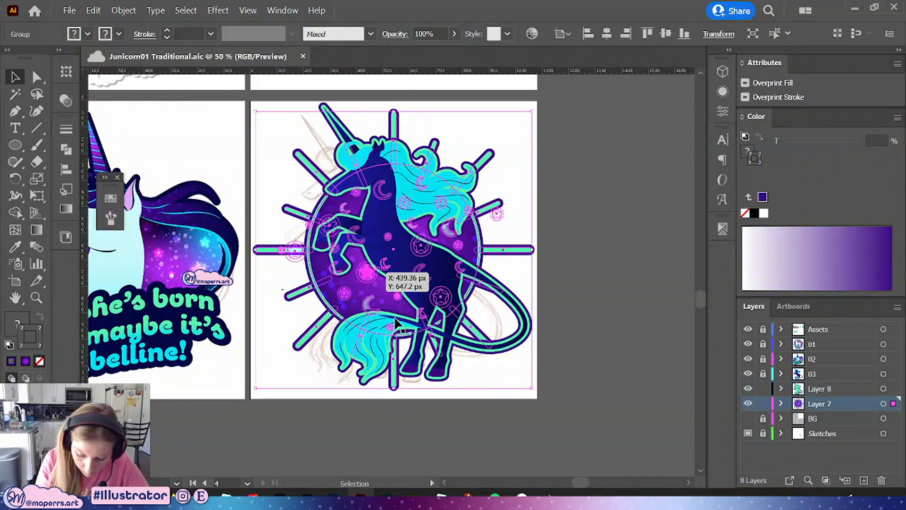
pyautogui.doubleClick(367, 274)
pyautogui.keyDown('shift'); pyautogui.click(395, 316); pyautogui.keyUp('shift')
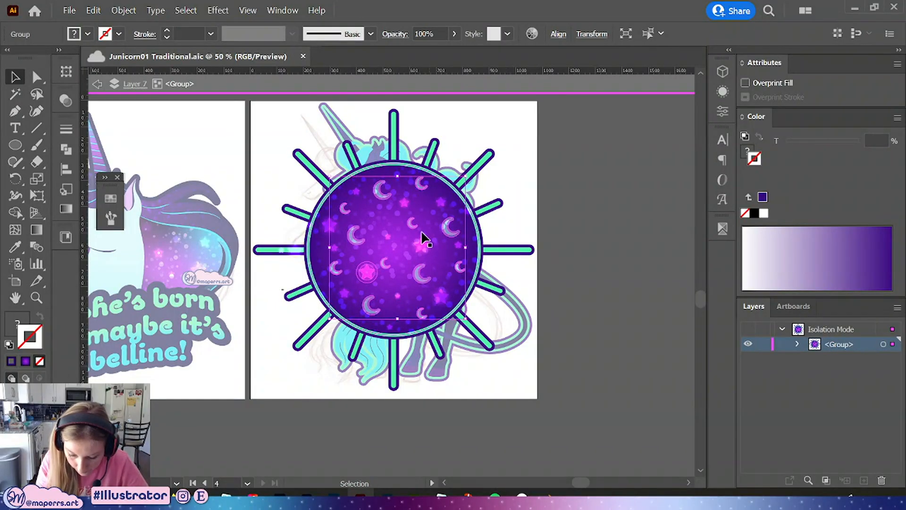
pyautogui.keyDown('shift'); pyautogui.click(406, 206); pyautogui.keyUp('shift')
pyautogui.keyDown('shift'); pyautogui.click(420, 246); pyautogui.keyUp('shift')
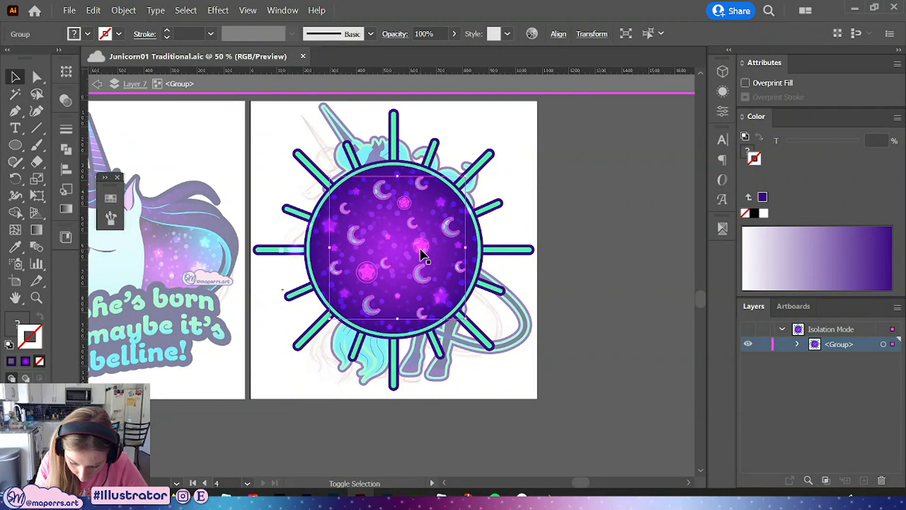
pyautogui.keyDown('shift'); pyautogui.click(357, 194); pyautogui.keyUp('shift')
pyautogui.keyDown('shift'); pyautogui.click(329, 226); pyautogui.keyUp('shift')
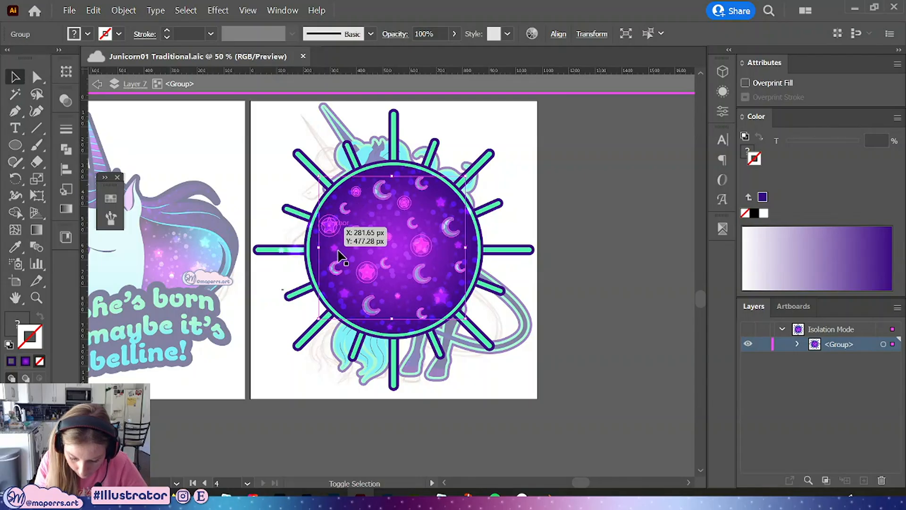
pyautogui.keyDown('shift'); pyautogui.click(334, 248); pyautogui.keyUp('shift')
pyautogui.keyDown('shift'); pyautogui.click(344, 296); pyautogui.keyUp('shift')
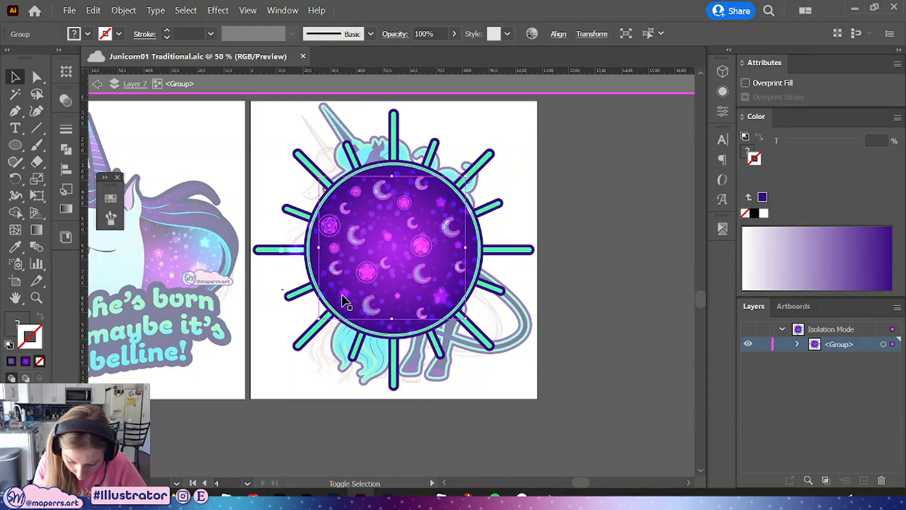
pyautogui.keyDown('shift'); pyautogui.click(396, 296); pyautogui.keyUp('shift')
pyautogui.keyDown('shift'); pyautogui.click(348, 295); pyautogui.keyUp('shift')
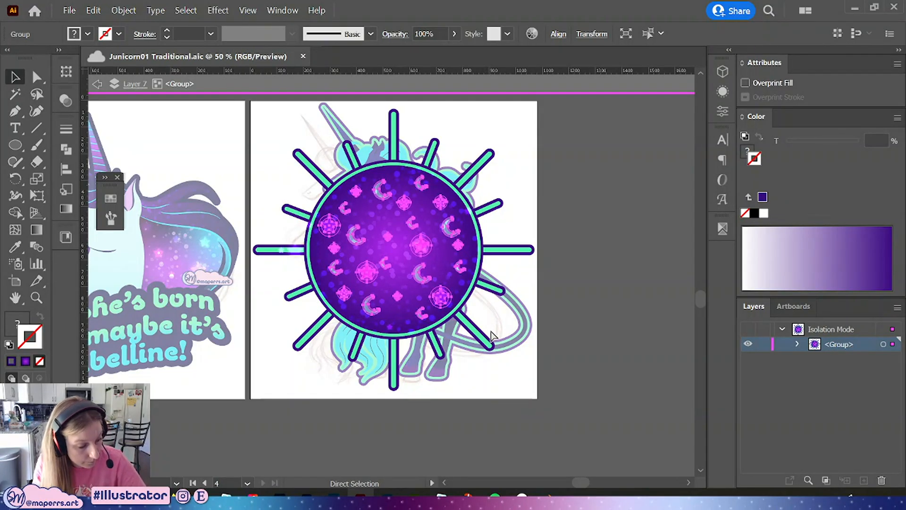
pyautogui.hotkey('ctrl', 'g')
pyautogui.hotkey('ctrl', 'v')
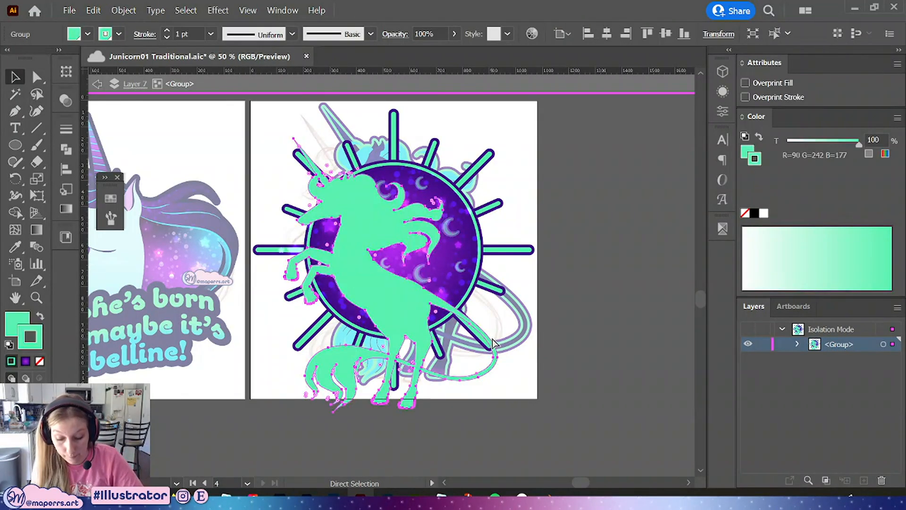
pyautogui.hotkey('ctrl', 'z')
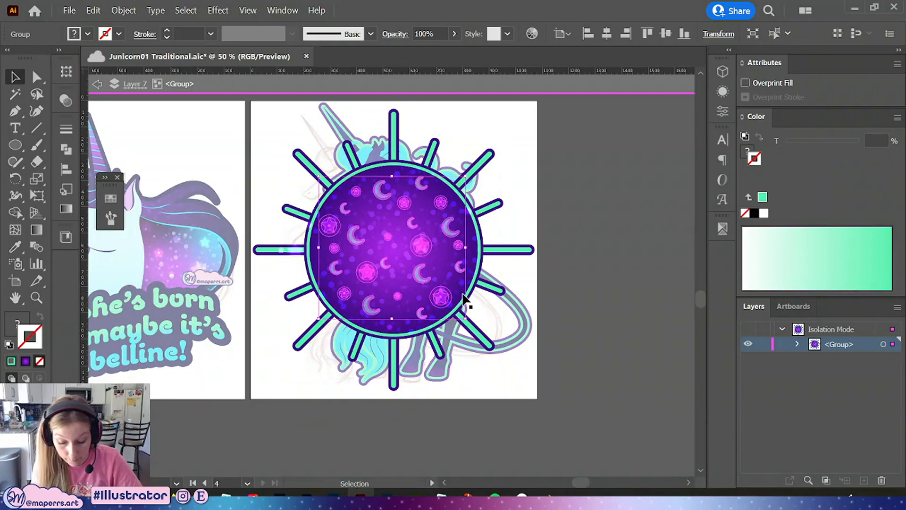
pyautogui.hotkey('ctrl', 'c')
pyautogui.press('Delete')
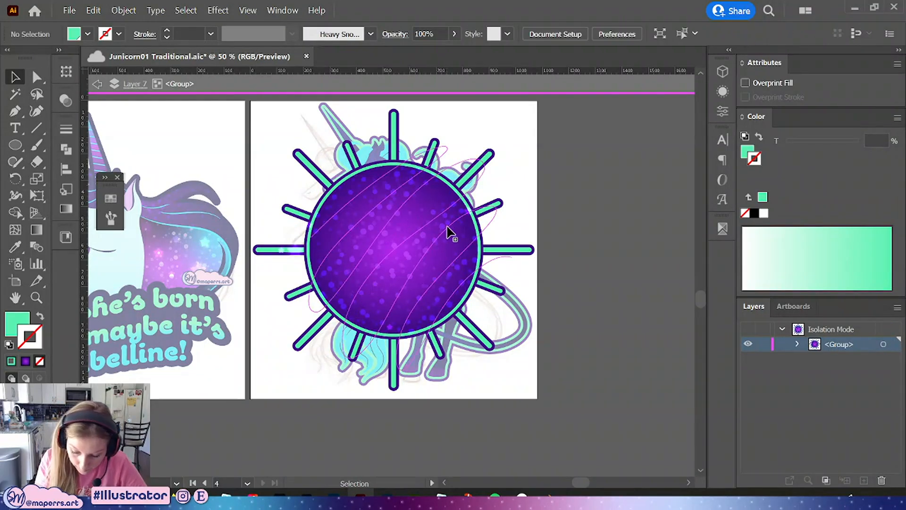
# Paste the moon-and-star group in front inside the circle's clipping group and exit isolation
pyautogui.doubleClick(449, 229)
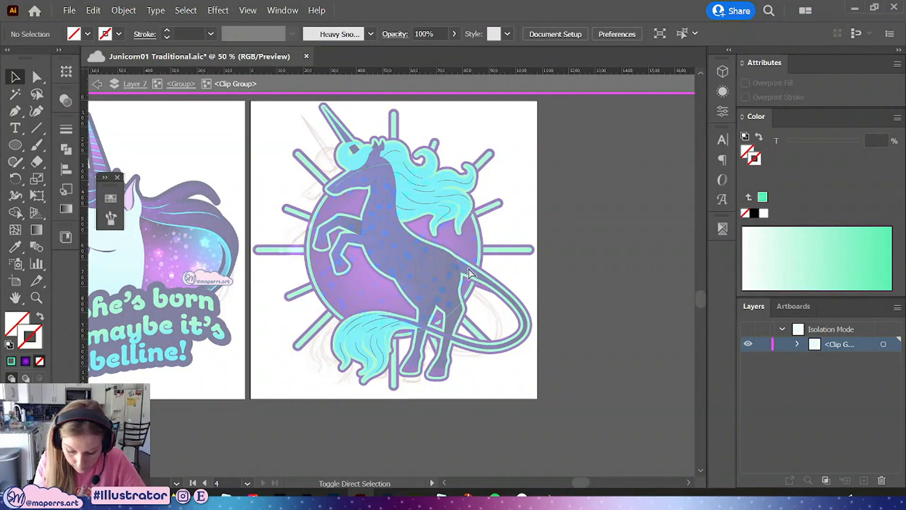
pyautogui.hotkey('ctrl', 'f')
pyautogui.click(568, 233)
pyautogui.doubleClick(570, 290)
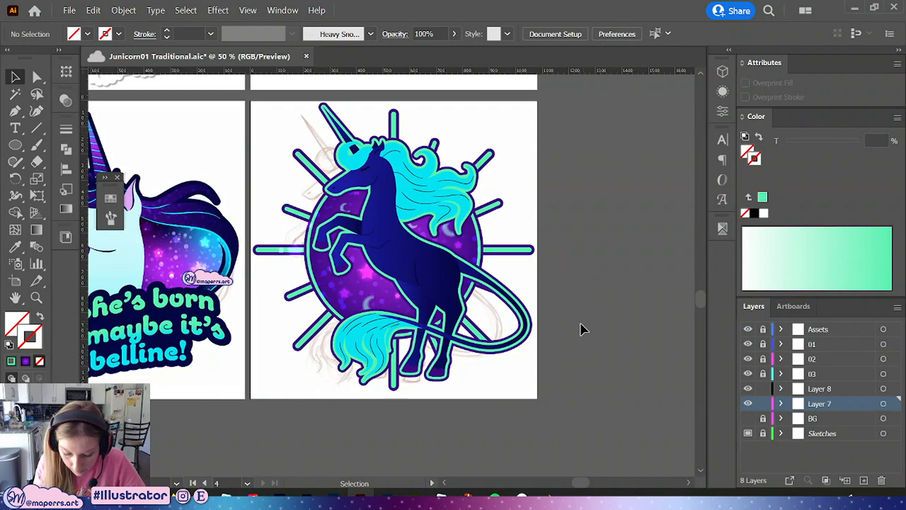
pyautogui.hotkey('ctrl', 'z')
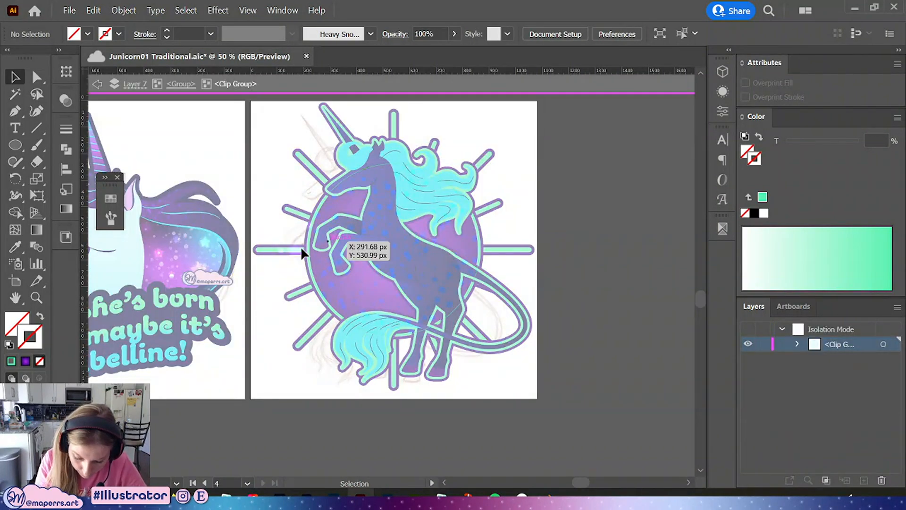
pyautogui.doubleClick(568, 266)
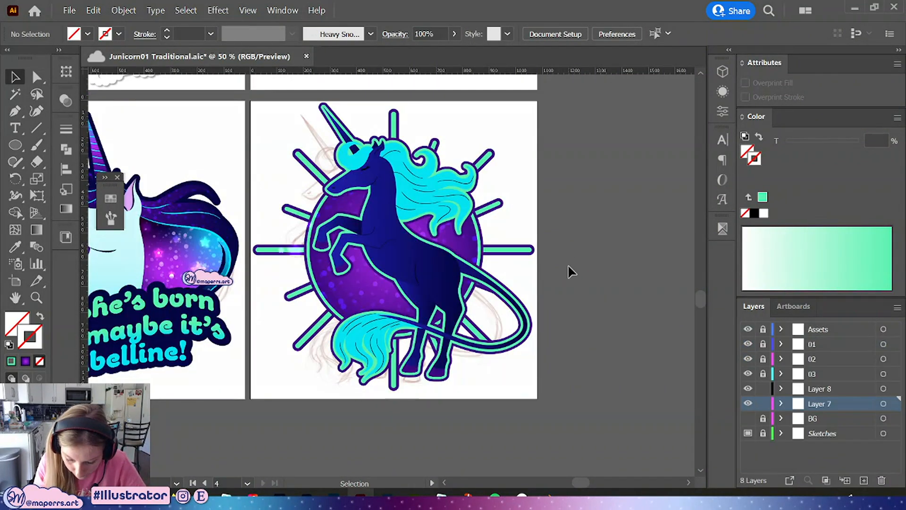
# Inside the sunburst group, delete the stray small objects near the left ray and the upper-right edge of the circle
pyautogui.click(288, 250)
pyautogui.doubleClick(295, 254)
pyautogui.click(290, 252)
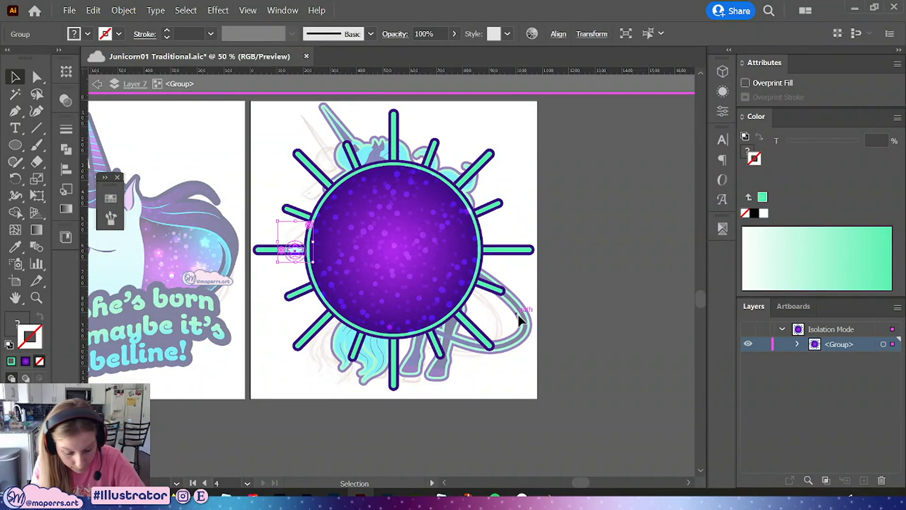
pyautogui.click(562, 290)
pyautogui.click(467, 212)
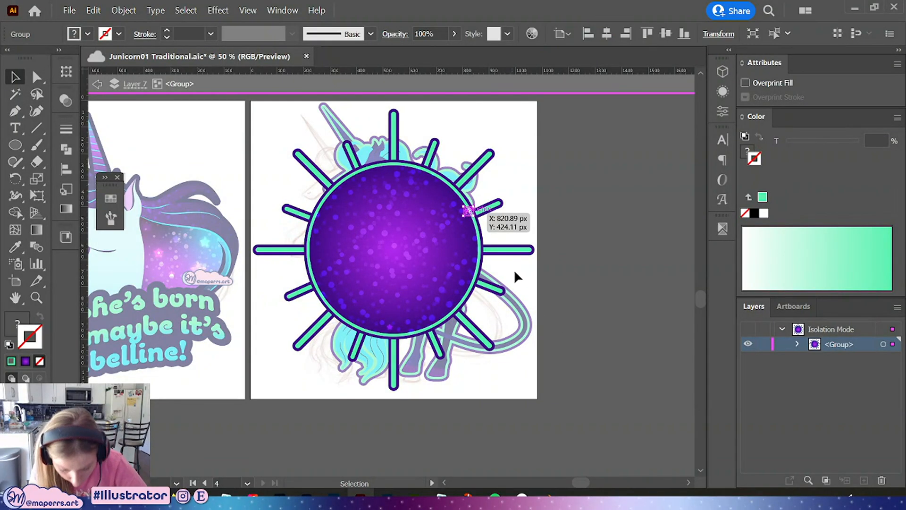
pyautogui.press('Delete')
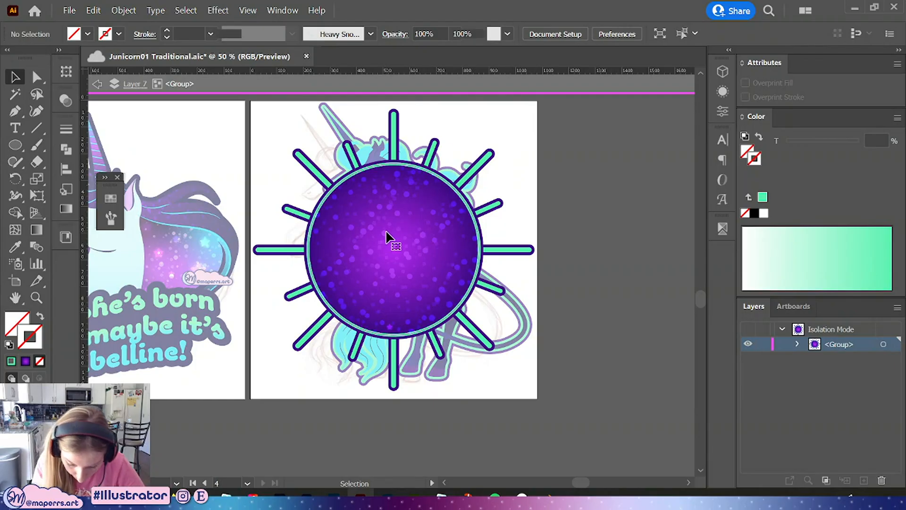
# Inspect the contents of the circle's clipping group, then exit isolation and review the artboard
pyautogui.doubleClick(386, 239)
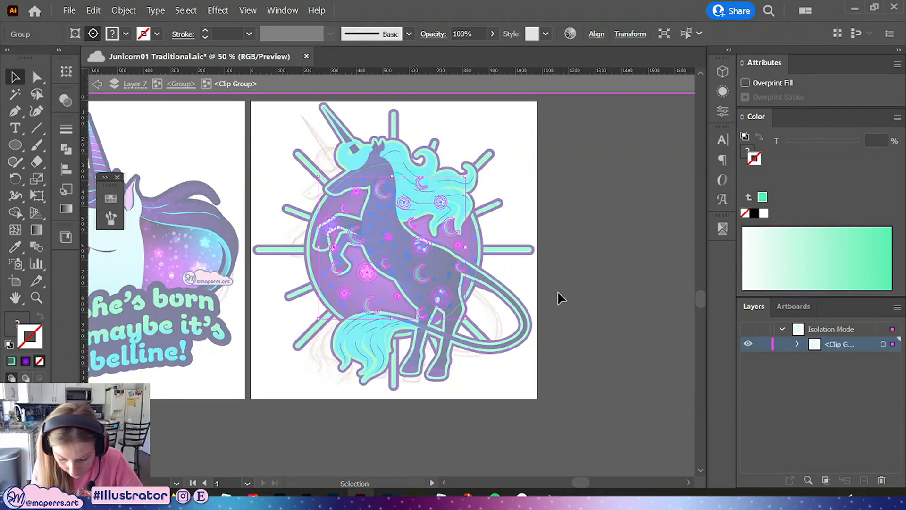
pyautogui.click(189, 83)
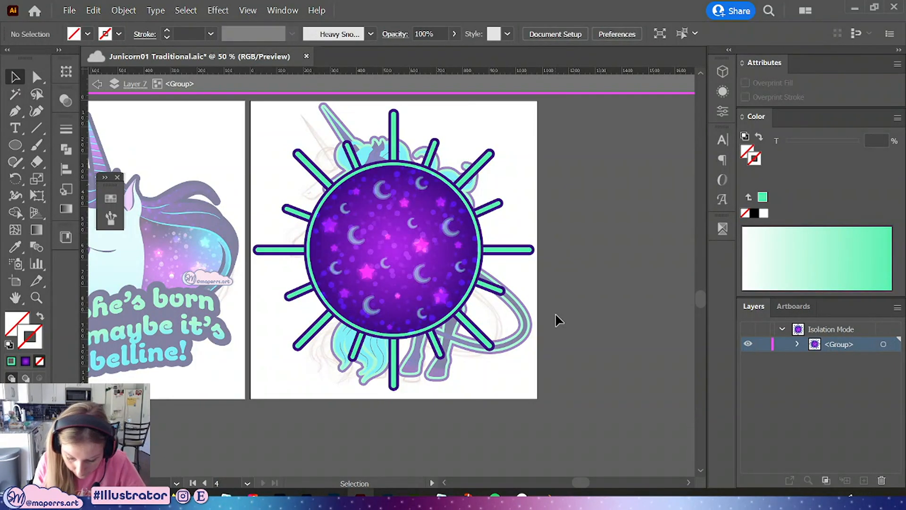
pyautogui.doubleClick(585, 270)
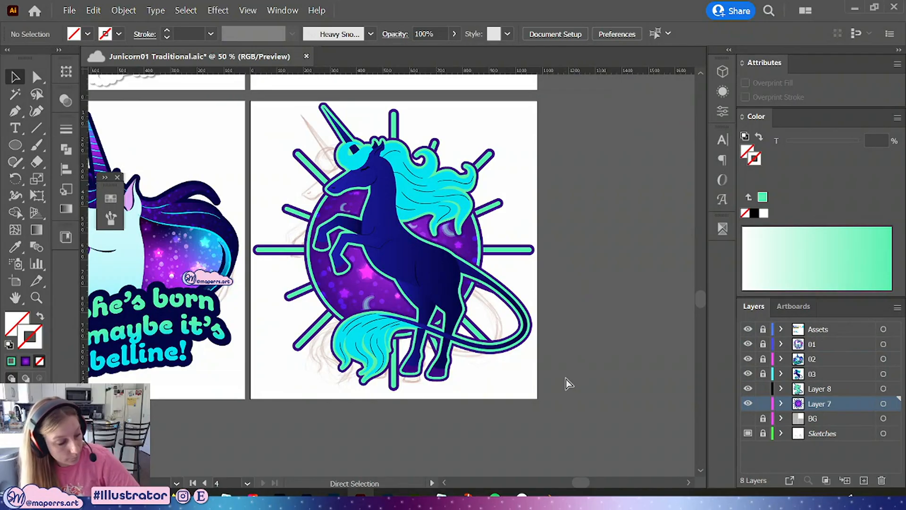
pyautogui.hotkey('ctrl', '-')
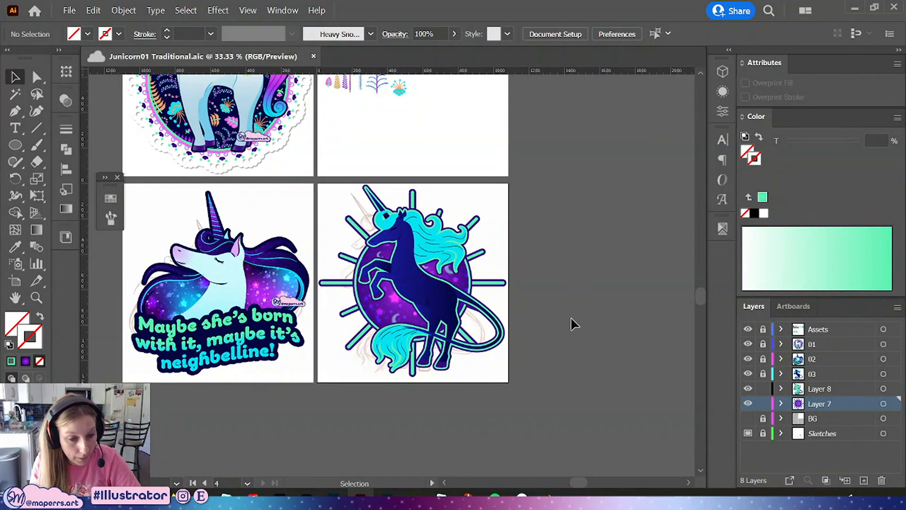
pyautogui.moveTo(563, 284); pyautogui.dragTo(561, 296)
pyautogui.hotkey('ctrl', '+')
pyautogui.hotkey('ctrl', '+')
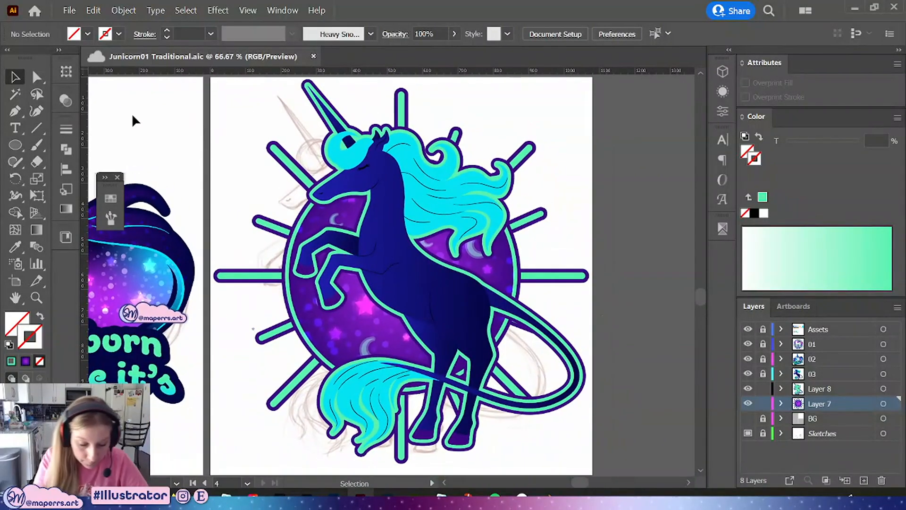
# Undo the last change and paste the moon-and-star group in place inside the circle's clipping group again
pyautogui.click(44, 80)
pyautogui.moveTo(594, 208); pyautogui.dragTo(590, 199)
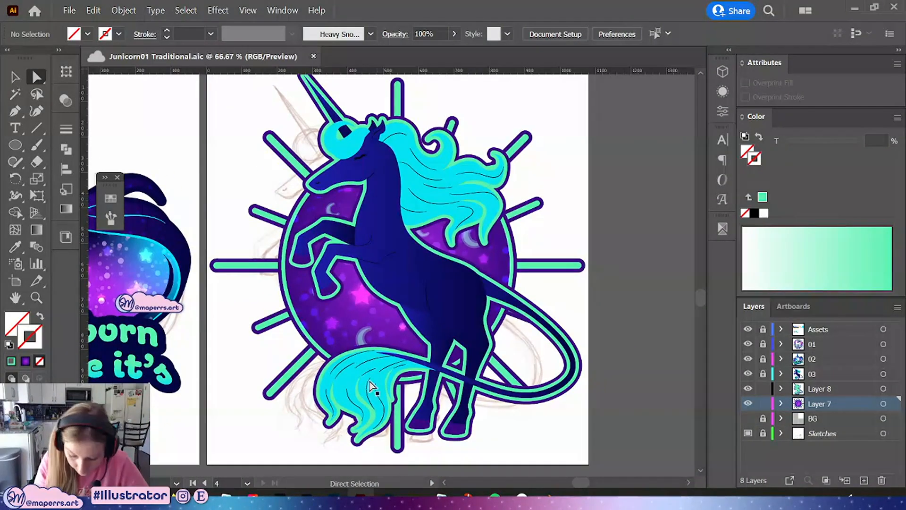
pyautogui.click(352, 388)
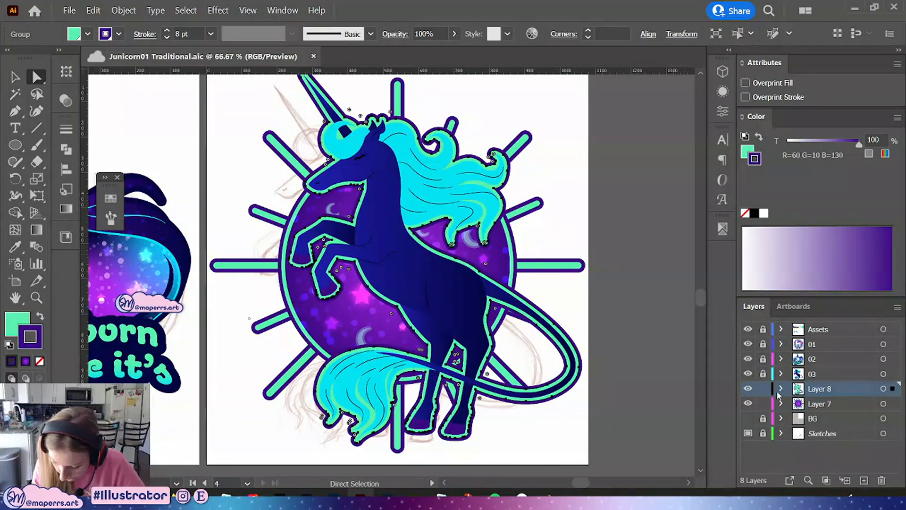
pyautogui.click(605, 409)
pyautogui.hotkey('ctrl', 'z')
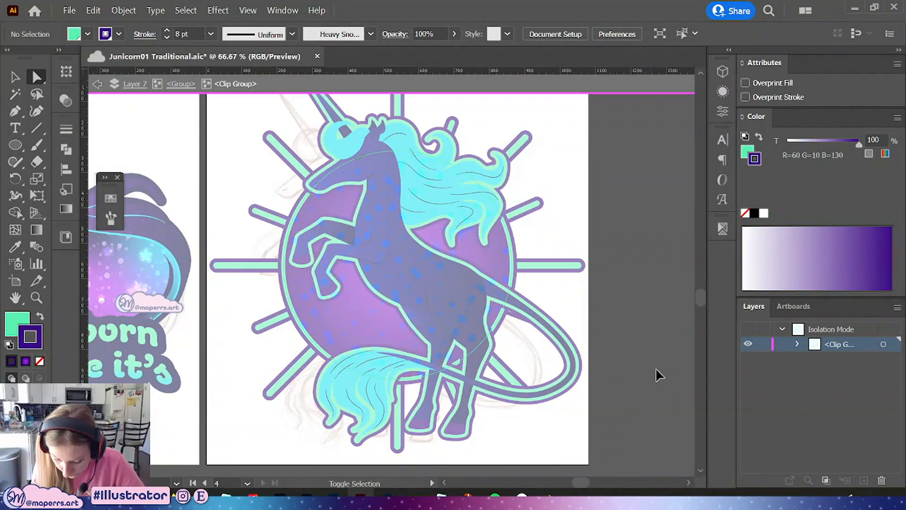
pyautogui.hotkey('ctrl', 'shift', 'v')
pyautogui.click(638, 340)
pyautogui.doubleClick(638, 340)
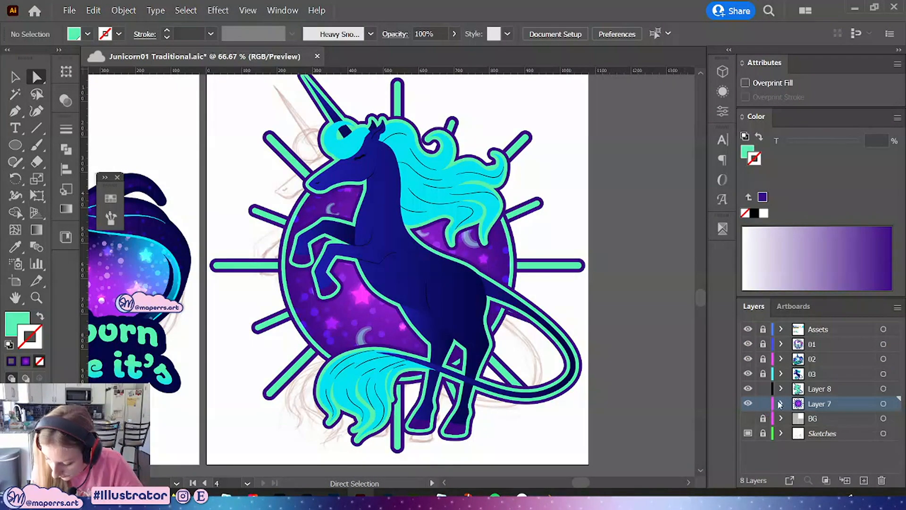
# On layer 03, recolor the unicorn's mane and tail with the purple swatch and remove their stroke
pyautogui.click(858, 375)
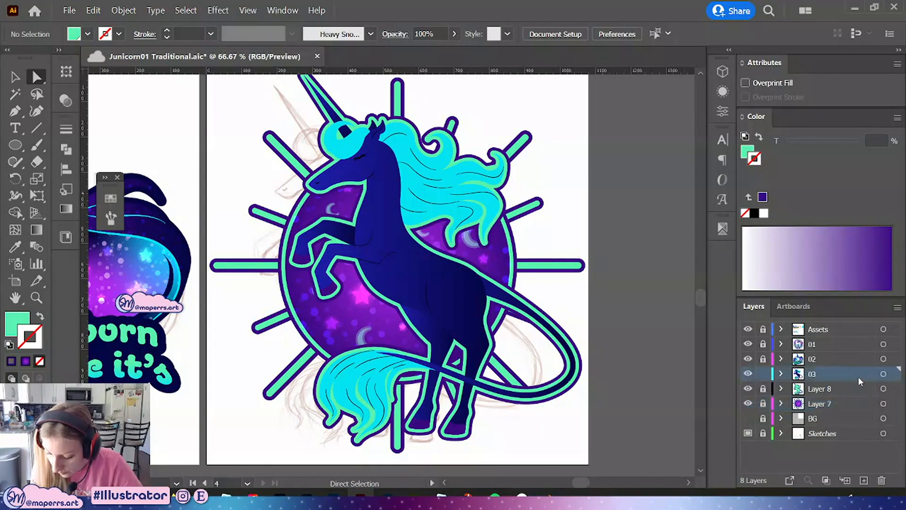
pyautogui.moveTo(522, 217); pyautogui.dragTo(496, 208)
pyautogui.click(390, 182)
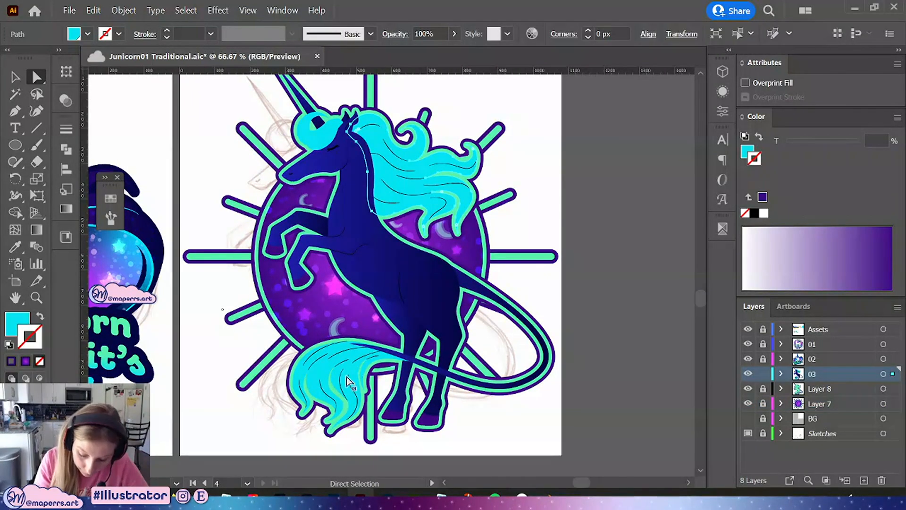
pyautogui.keyDown('shift'); pyautogui.click(315, 137); pyautogui.keyUp('shift')
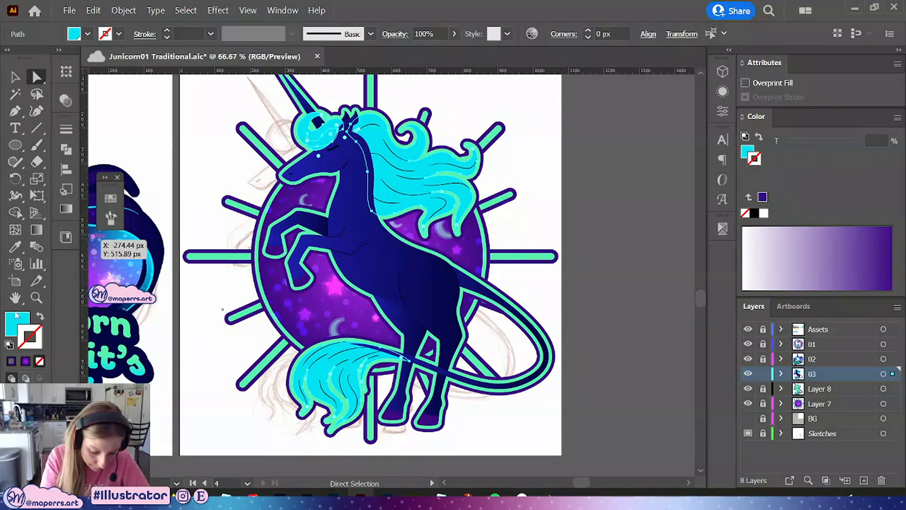
pyautogui.click(111, 198)
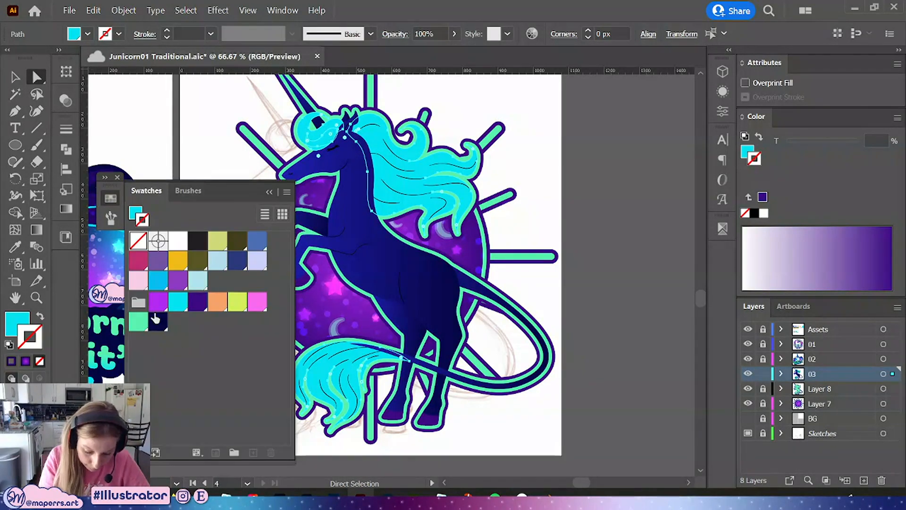
pyautogui.click(158, 301)
pyautogui.click(40, 315)
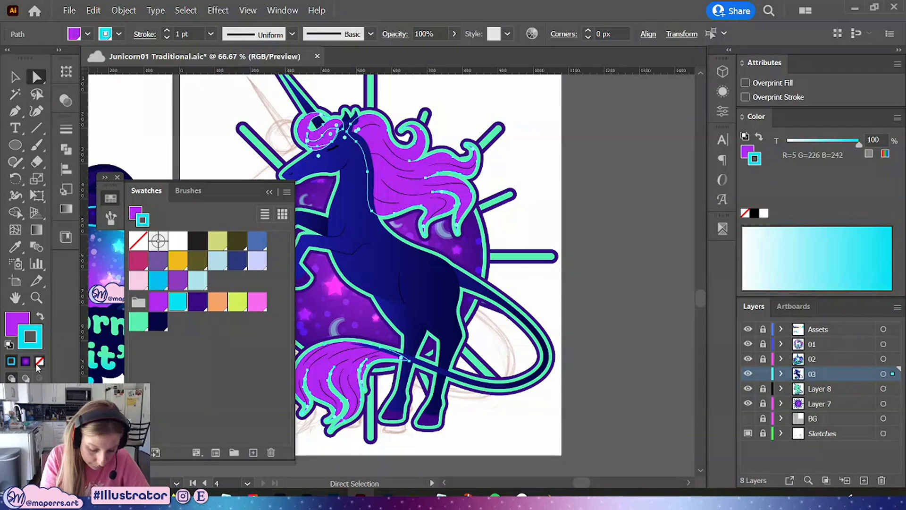
pyautogui.click(40, 361)
pyautogui.click(602, 273)
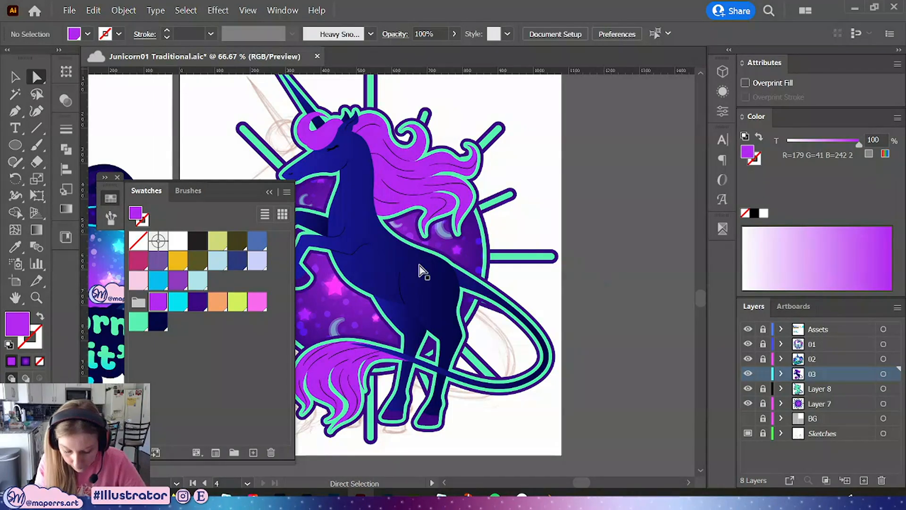
pyautogui.click(268, 192)
# Zoom into the unicorn's head and recolor the closed-eye eyelashes with the cyan swatch
pyautogui.moveTo(584, 263); pyautogui.dragTo(571, 298)
pyautogui.hotkey('ctrl', '1')
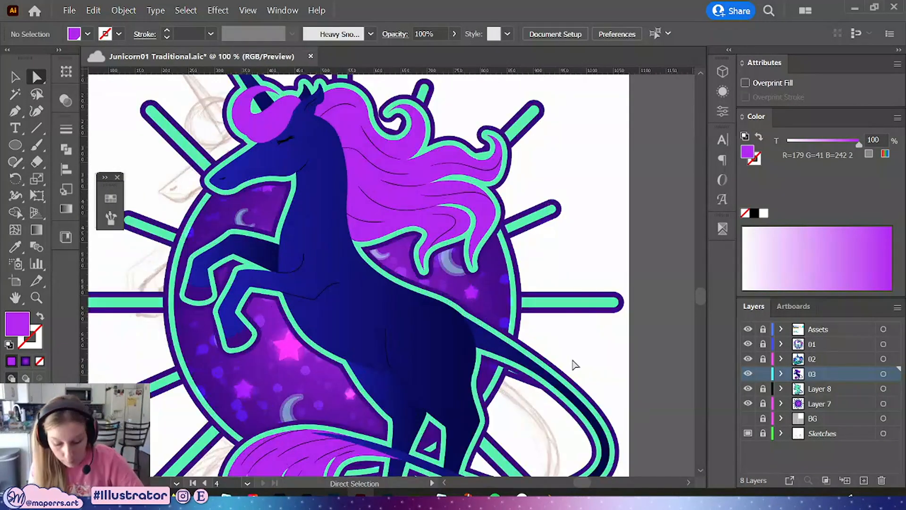
pyautogui.scroll(-2, 595, 326)
pyautogui.scroll(2, 607, 202)
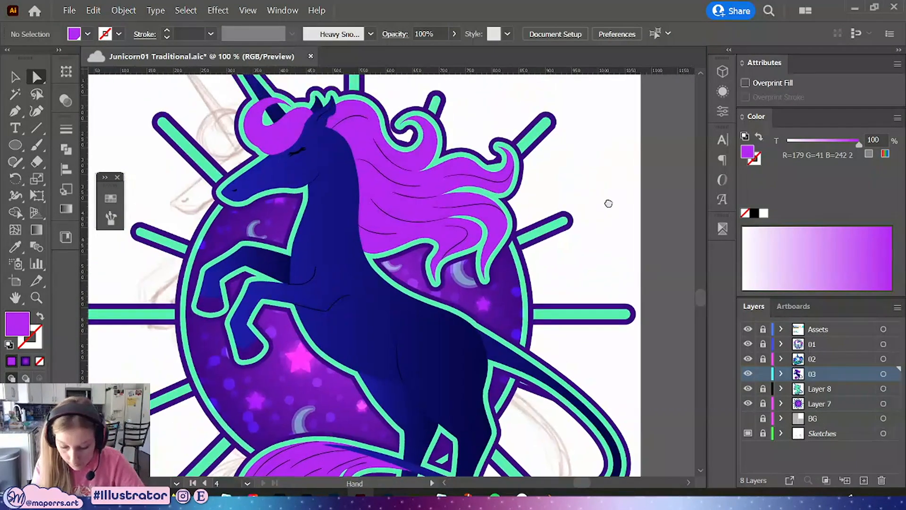
pyautogui.hotkey('ctrl', '+')
pyautogui.moveTo(354, 254); pyautogui.dragTo(448, 393)
pyautogui.hotkey('ctrl', '+')
pyautogui.hotkey('ctrl', '+')
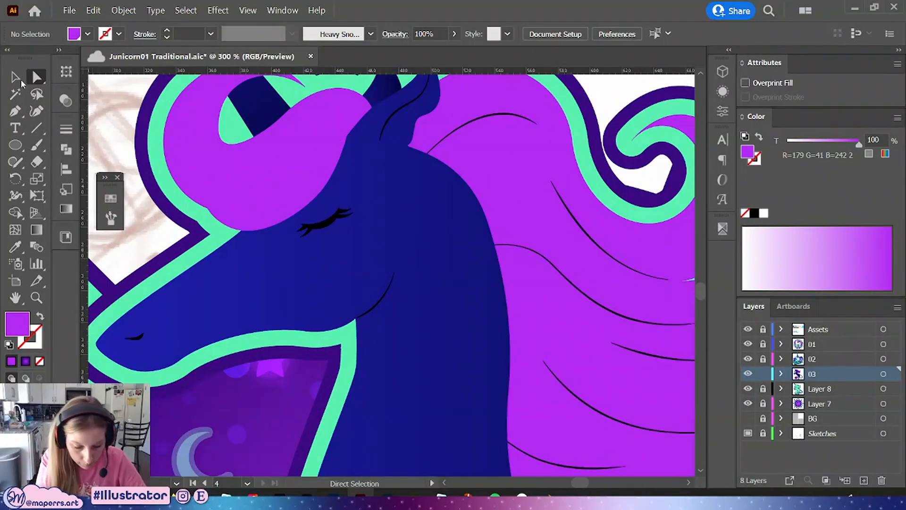
pyautogui.press('v')
pyautogui.click(330, 232)
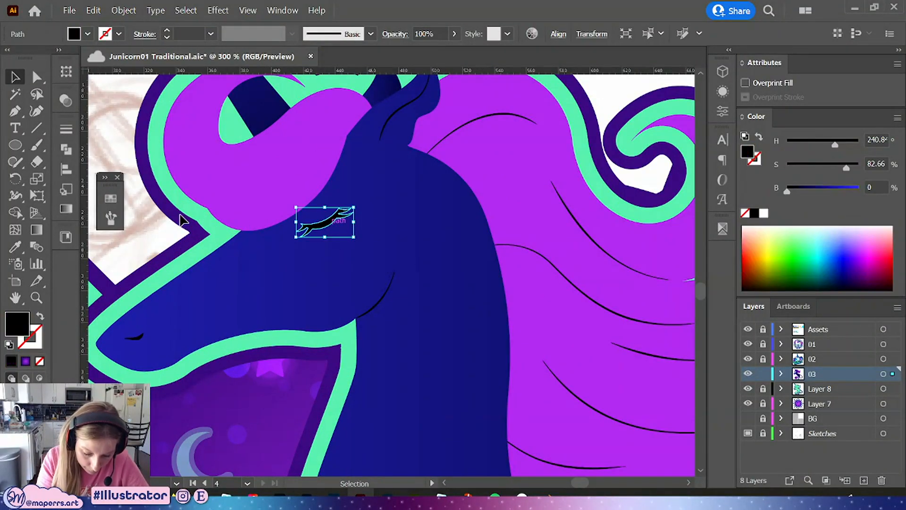
pyautogui.click(111, 198)
pyautogui.click(177, 302)
# Select the mouth line and the body contour lines on the chest and legs, and set their stroke to cyan
pyautogui.moveTo(398, 320); pyautogui.dragTo(580, 265)
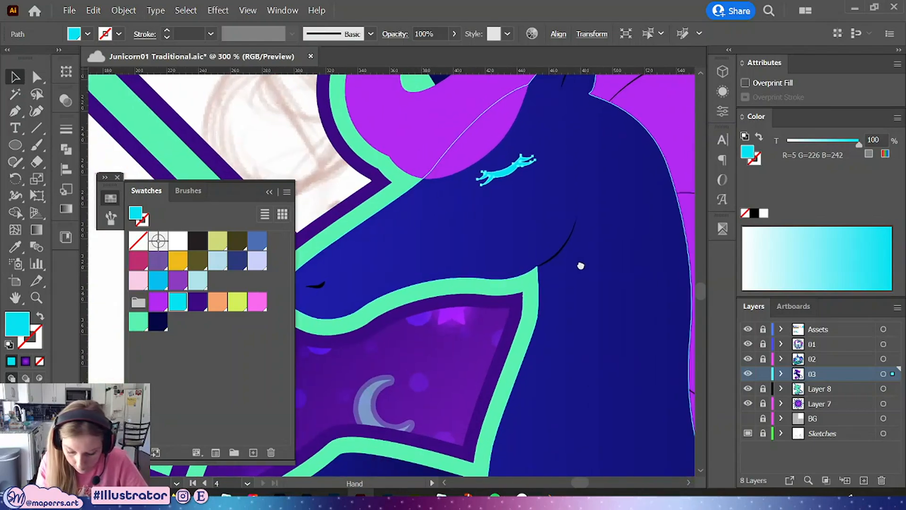
pyautogui.click(315, 285)
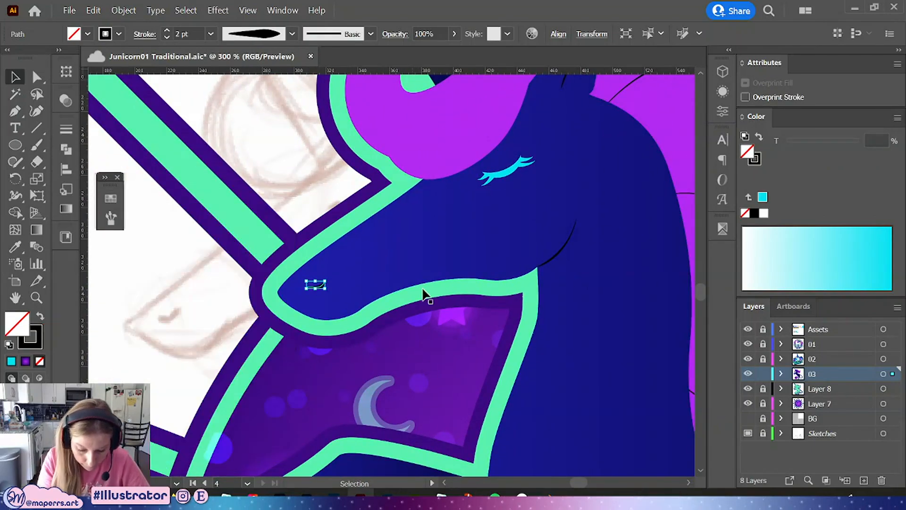
pyautogui.hotkey('ctrl', '-')
pyautogui.hotkey('ctrl', '-')
pyautogui.moveTo(499, 346); pyautogui.dragTo(355, 175)
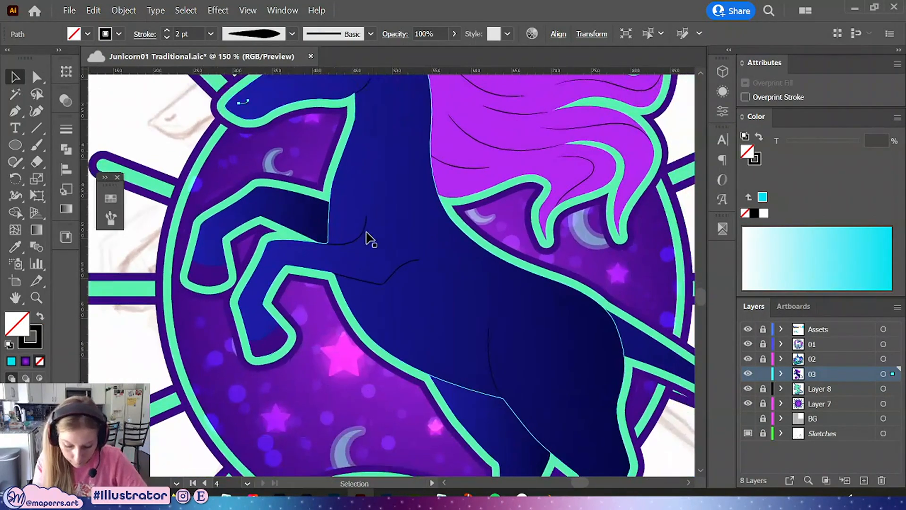
pyautogui.click(358, 242)
pyautogui.moveTo(530, 279); pyautogui.dragTo(368, 165)
pyautogui.keyDown('shift'); pyautogui.click(369, 163); pyautogui.keyUp('shift')
pyautogui.moveTo(514, 347)
pyautogui.mouseDown()
pyautogui.moveTo(473, 417)
pyautogui.moveTo(595, 298)
pyautogui.moveTo(582, 300)
pyautogui.mouseUp()
pyautogui.moveTo(554, 255); pyautogui.dragTo(531, 342)
pyautogui.moveTo(418, 183); pyautogui.dragTo(440, 307)
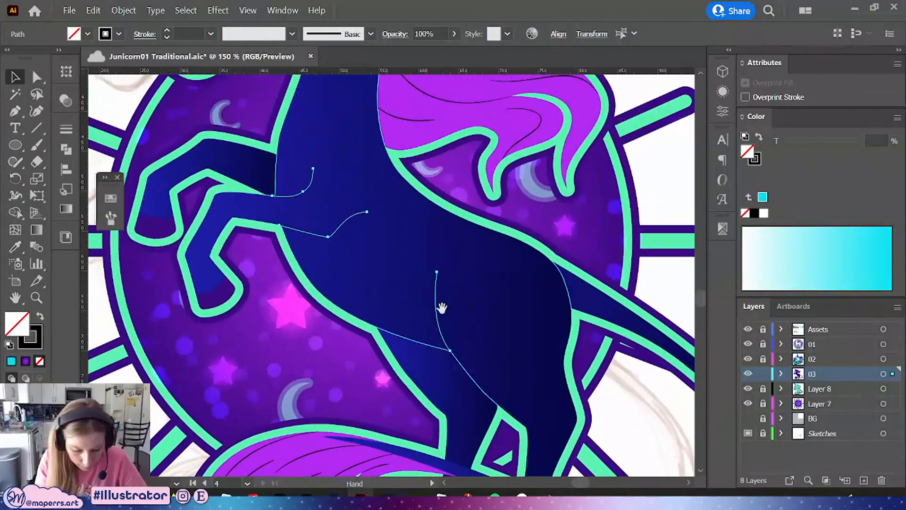
pyautogui.press('x')
pyautogui.click(109, 200)
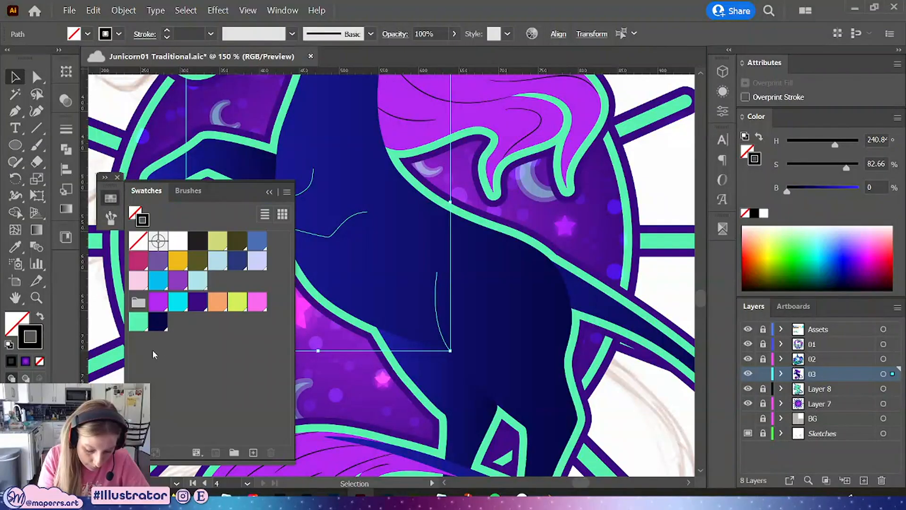
pyautogui.click(175, 298)
pyautogui.click(110, 200)
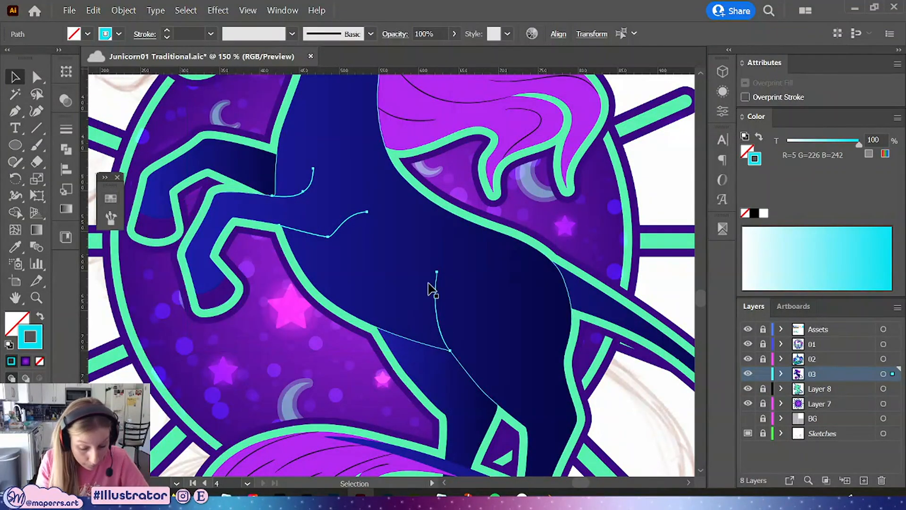
# Select the eyelashes, mouth, ear and body detail lines together and group them
pyautogui.moveTo(387, 199); pyautogui.dragTo(405, 407)
pyautogui.keyDown('shift'); pyautogui.click(305, 203); pyautogui.keyUp('shift')
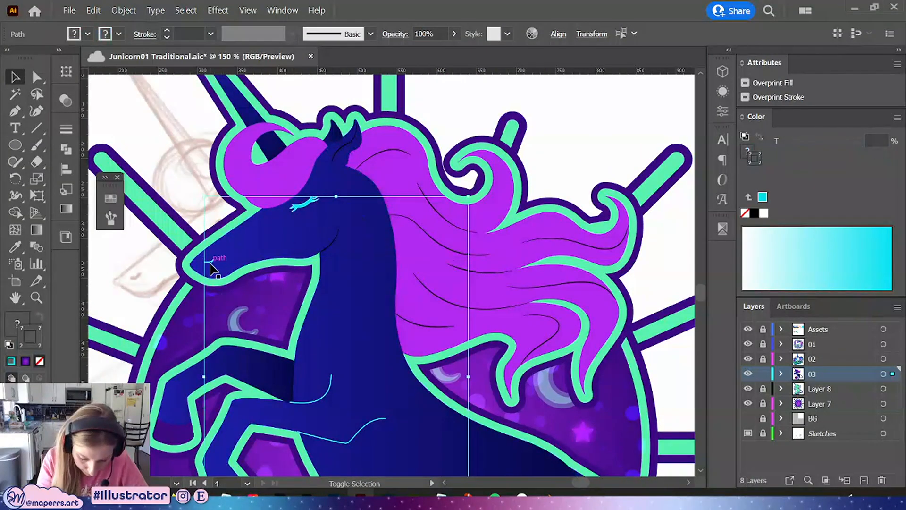
pyautogui.keyDown('shift'); pyautogui.click(332, 256); pyautogui.keyUp('shift')
pyautogui.keyDown('shift'); pyautogui.click(349, 192); pyautogui.keyUp('shift')
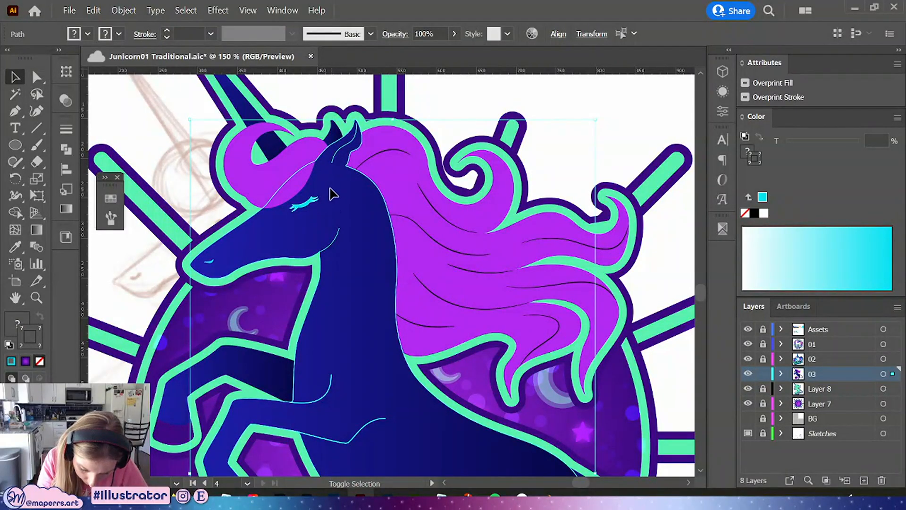
pyautogui.keyDown('shift'); pyautogui.click(330, 188); pyautogui.keyUp('shift')
pyautogui.keyDown('shift'); pyautogui.click(210, 260); pyautogui.keyUp('shift')
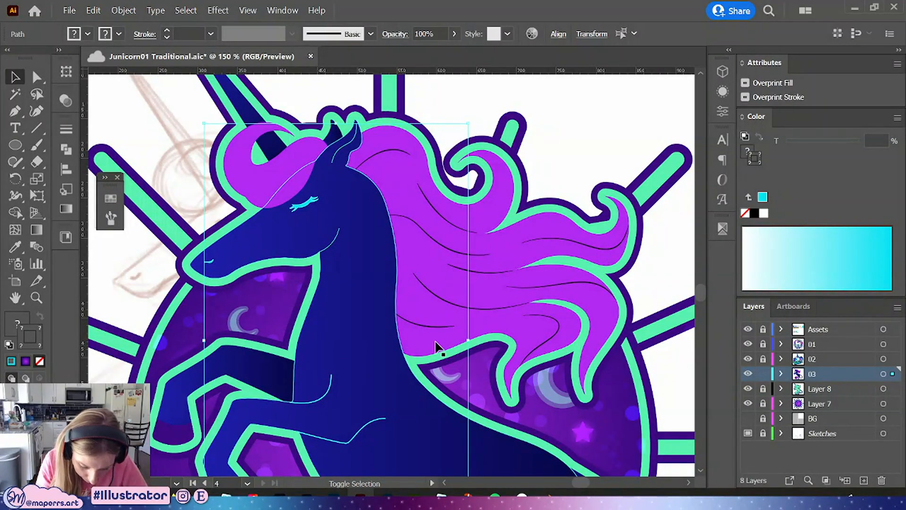
pyautogui.hotkey('ctrl', 'g')
pyautogui.press('g')
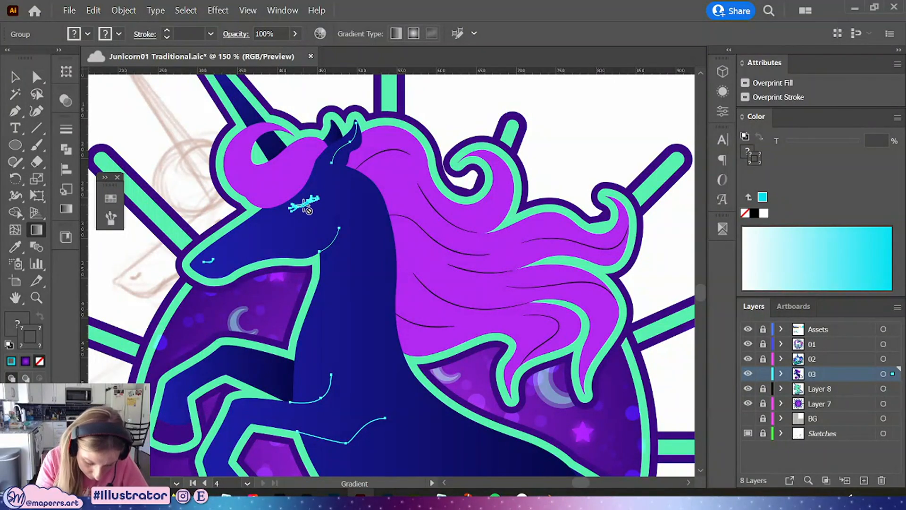
pyautogui.click(15, 77)
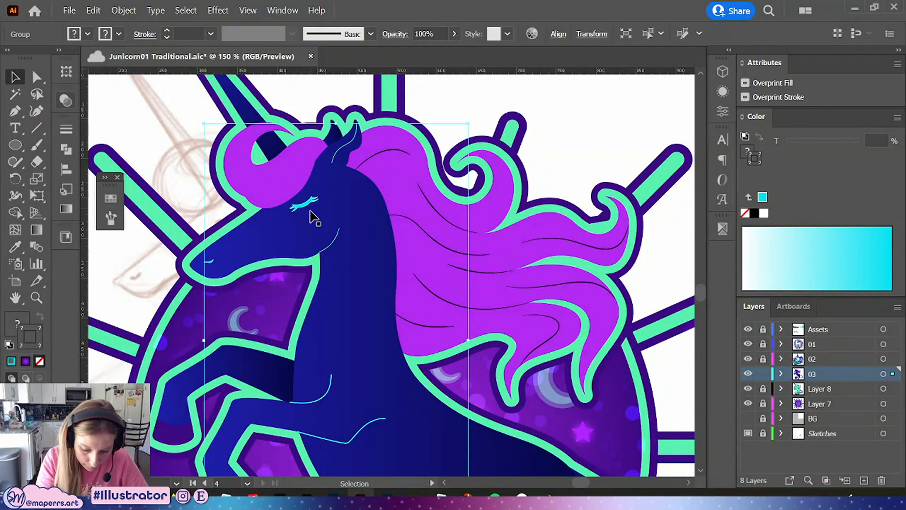
# Inside the detail-line group, recolor the ear line's stroke with the cyan swatch
pyautogui.doubleClick(339, 240)
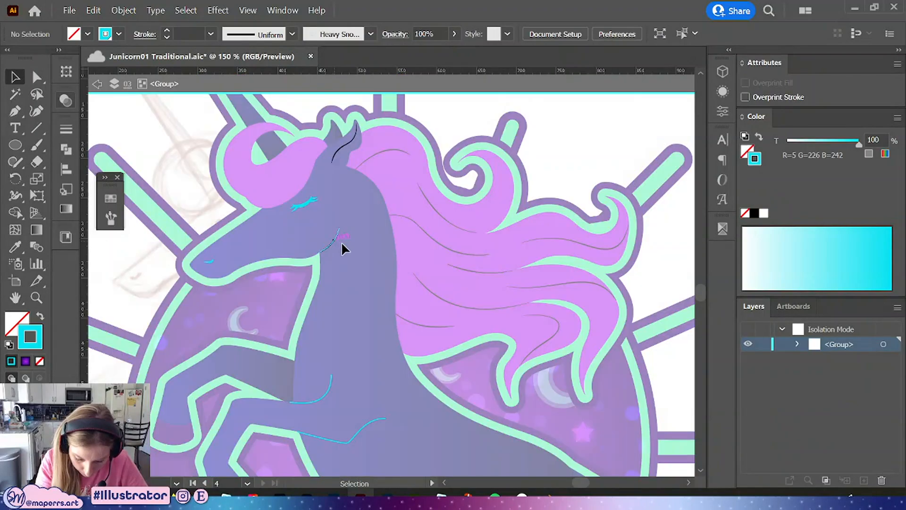
pyautogui.click(352, 157)
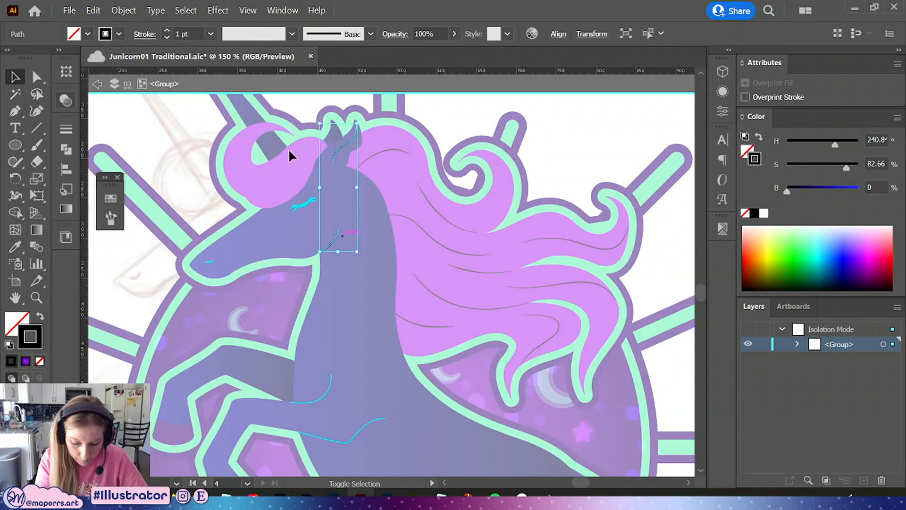
pyautogui.click(110, 200)
pyautogui.click(177, 308)
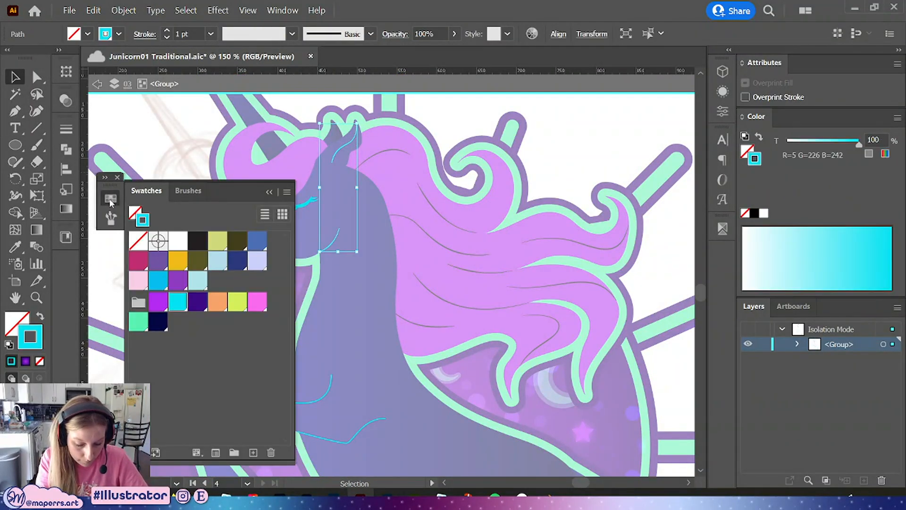
# Apply a tapered width profile to the cyan chest and leg lines, then exit the group's isolation mode
pyautogui.scroll(1, 528, 163)
pyautogui.click(591, 163)
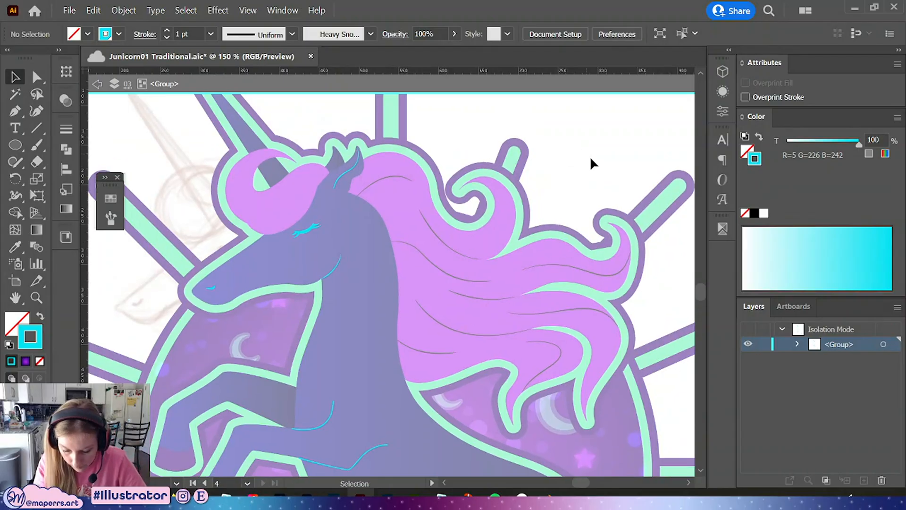
pyautogui.scroll(-7, 553, 292)
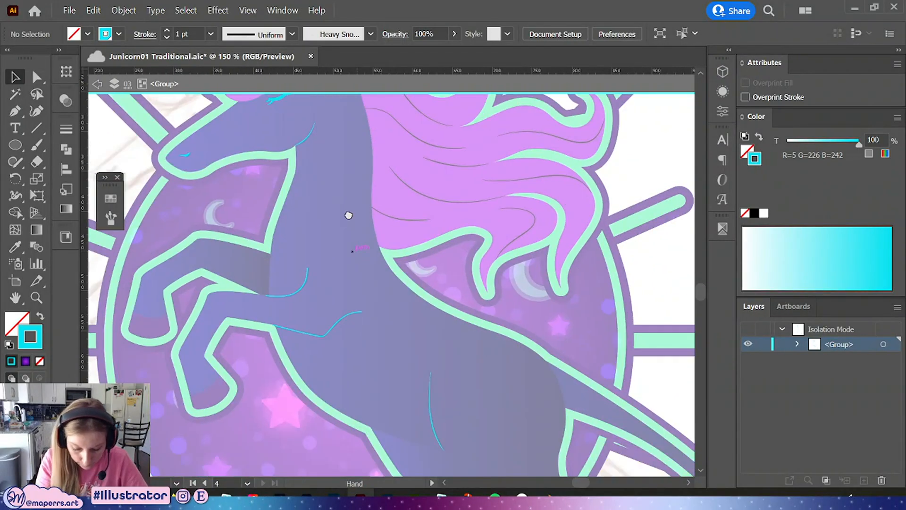
pyautogui.press('a')
pyautogui.moveTo(320, 173); pyautogui.dragTo(282, 328)
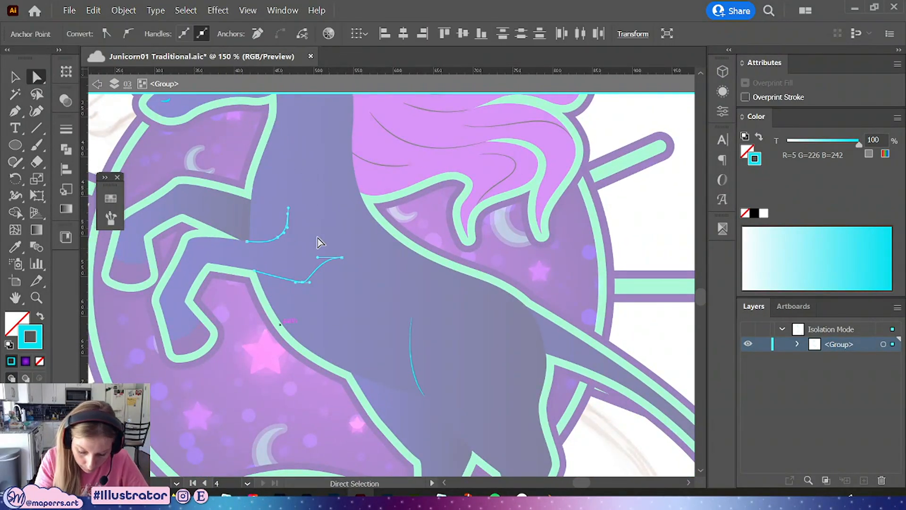
pyautogui.click(110, 197)
pyautogui.click(111, 200)
pyautogui.click(66, 129)
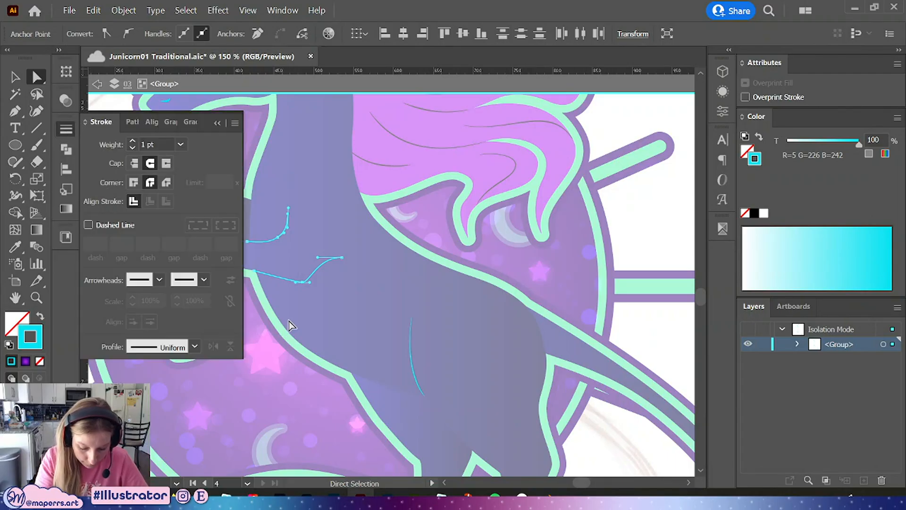
pyautogui.click(196, 347)
pyautogui.click(151, 480)
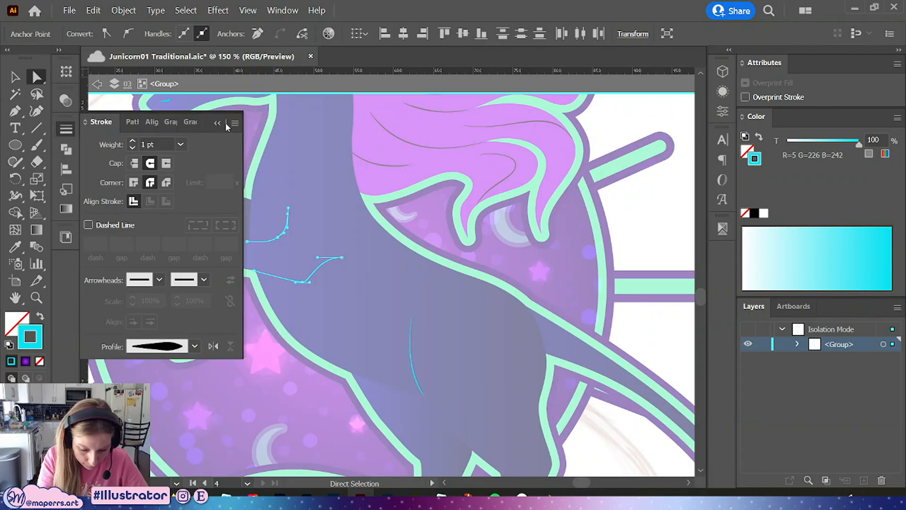
pyautogui.click(218, 123)
pyautogui.moveTo(613, 228); pyautogui.dragTo(592, 273)
pyautogui.click(14, 76)
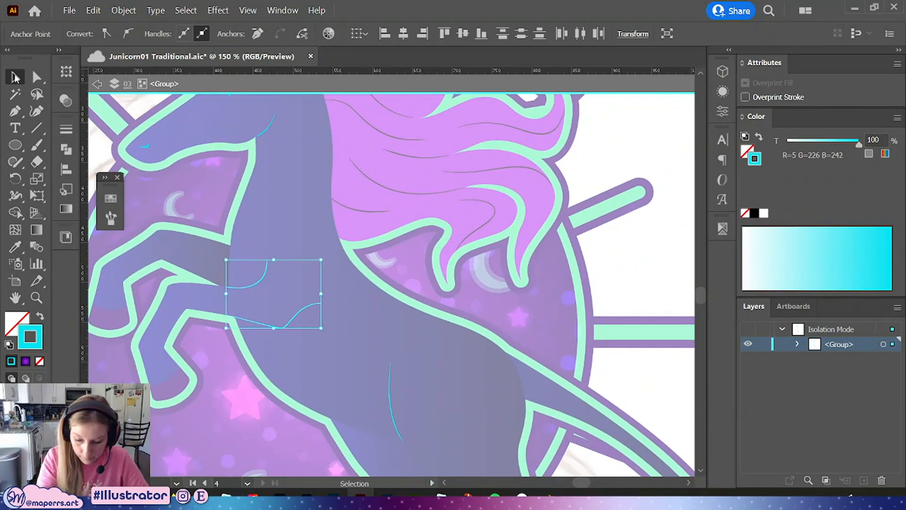
pyautogui.click(641, 145)
pyautogui.doubleClick(635, 271)
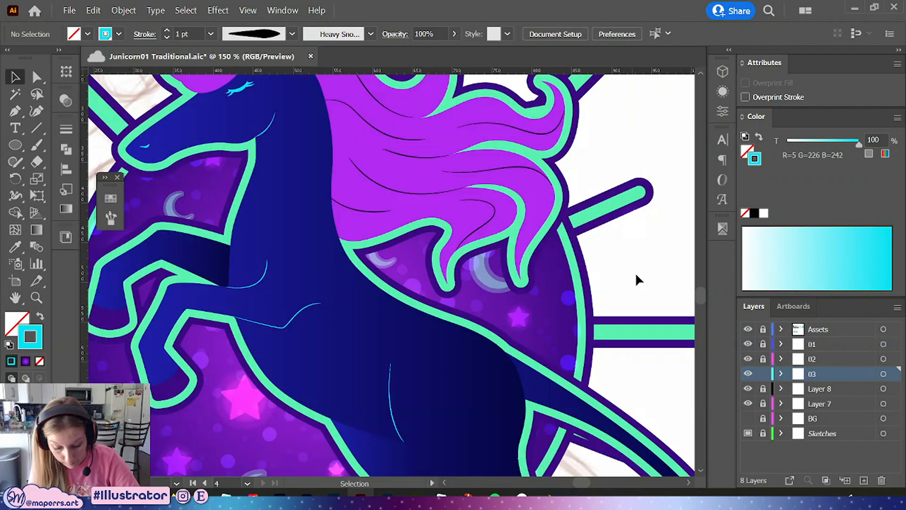
# Apply a linear gradient to the mane, forelock and tail, setting the end stop to the dark navy swatch
pyautogui.hotkey('ctrl', '-')
pyautogui.hotkey('ctrl', '-')
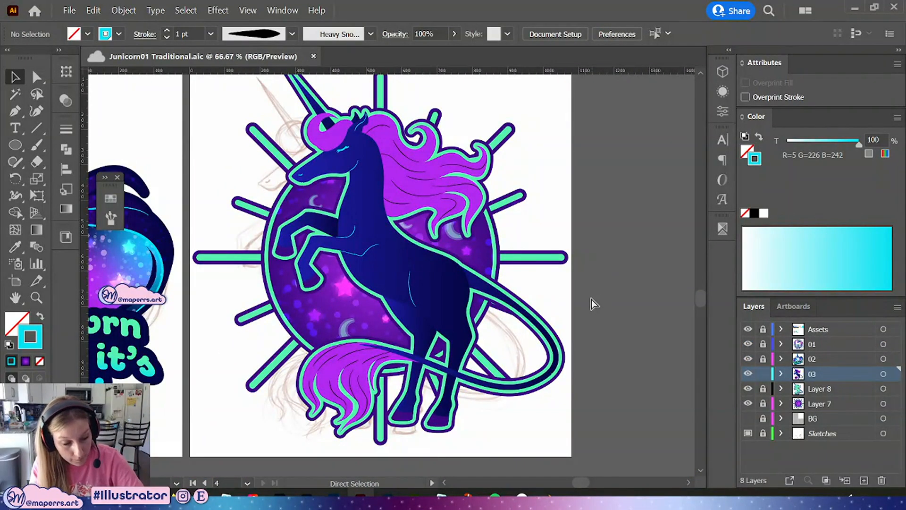
pyautogui.hotkey('ctrl', '-')
pyautogui.moveTo(570, 263); pyautogui.dragTo(539, 313)
pyautogui.hotkey('ctrl', '+')
pyautogui.click(41, 76)
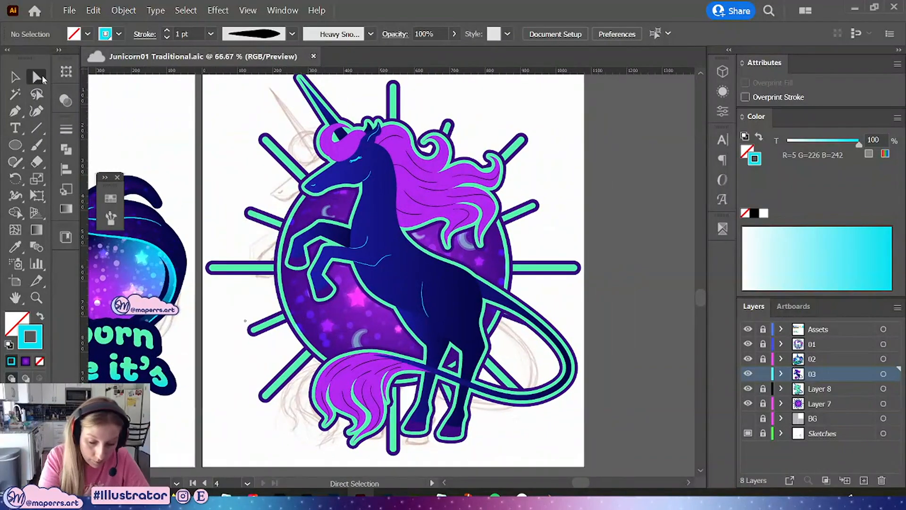
pyautogui.click(462, 190)
pyautogui.keyDown('shift'); pyautogui.click(350, 376); pyautogui.keyUp('shift')
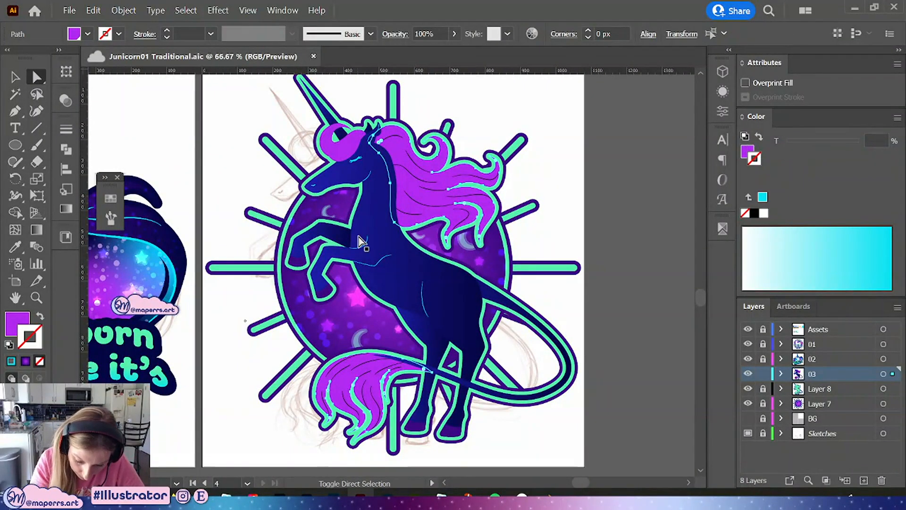
pyautogui.keyDown('shift'); pyautogui.click(328, 142); pyautogui.keyUp('shift')
pyautogui.hotkey('ctrl', '+')
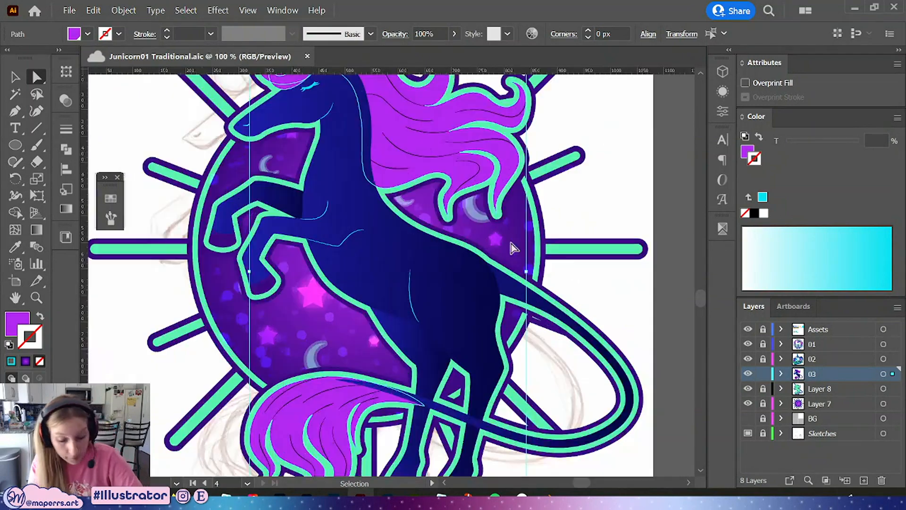
pyautogui.scroll(3, 584, 299)
pyautogui.click(67, 208)
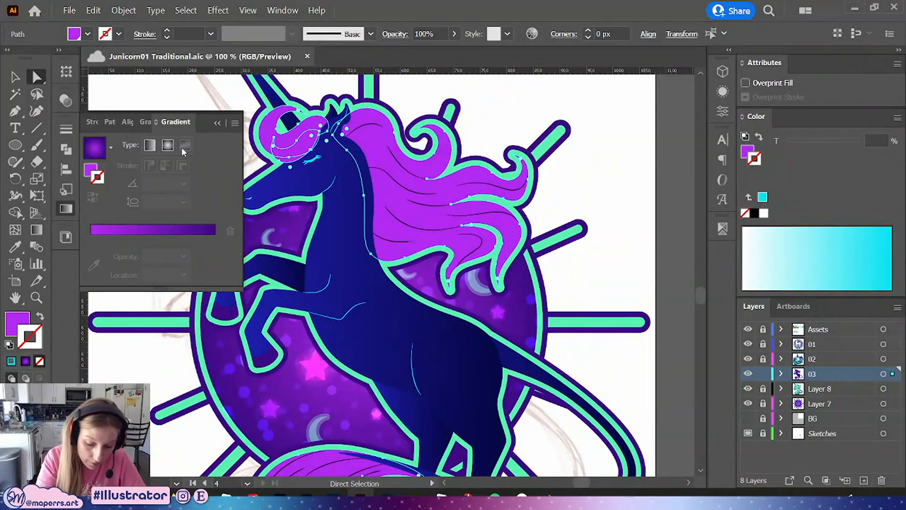
pyautogui.hscroll(-3, 327, 241)
pyautogui.scroll(1, 327, 241)
pyautogui.click(149, 145)
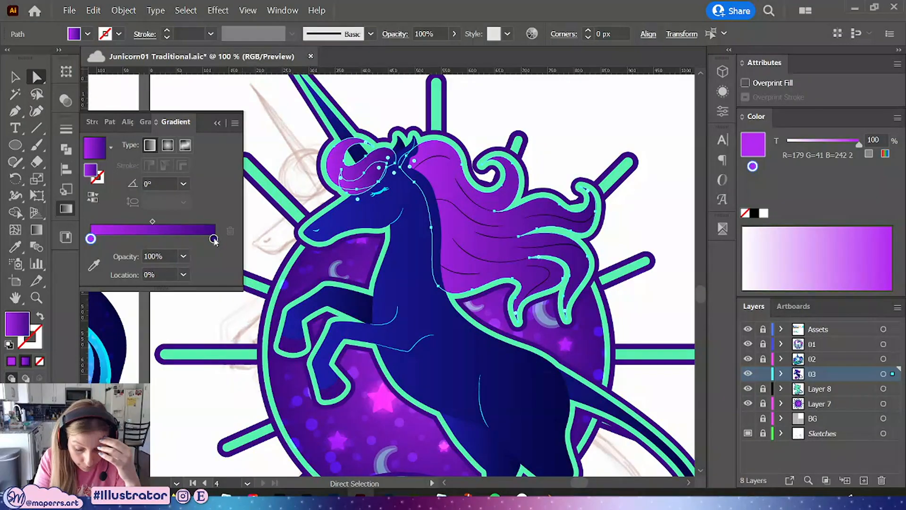
pyautogui.doubleClick(214, 238)
pyautogui.click(132, 294)
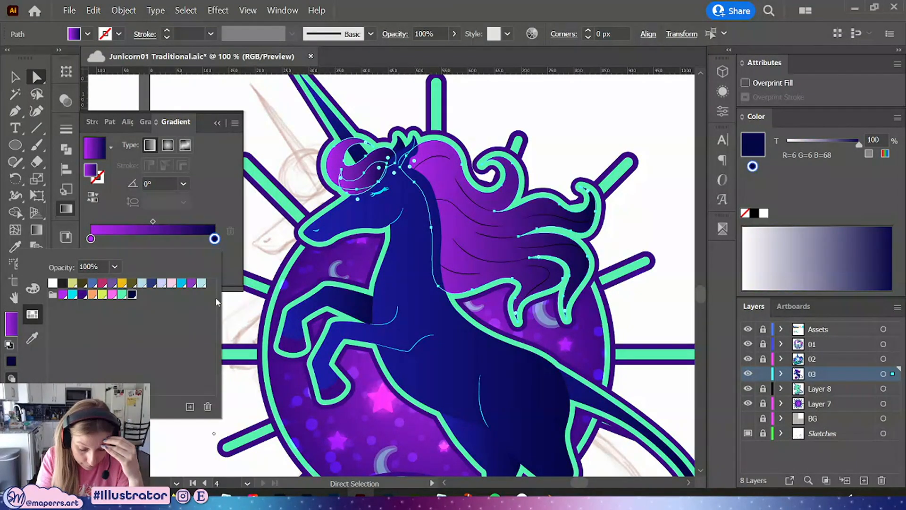
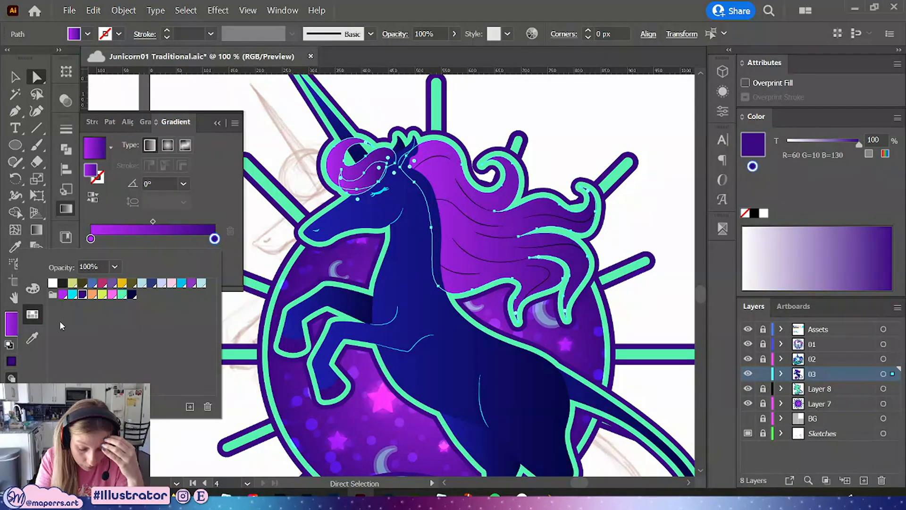
# Try darkening the gradient's end stop by adjusting its RGB sliders and then its HSB brightness
pyautogui.click(215, 238)
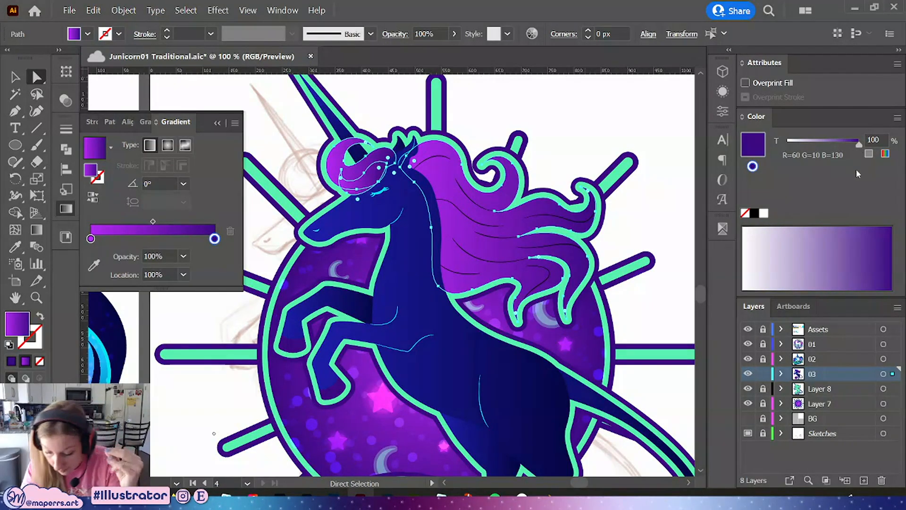
pyautogui.click(885, 154)
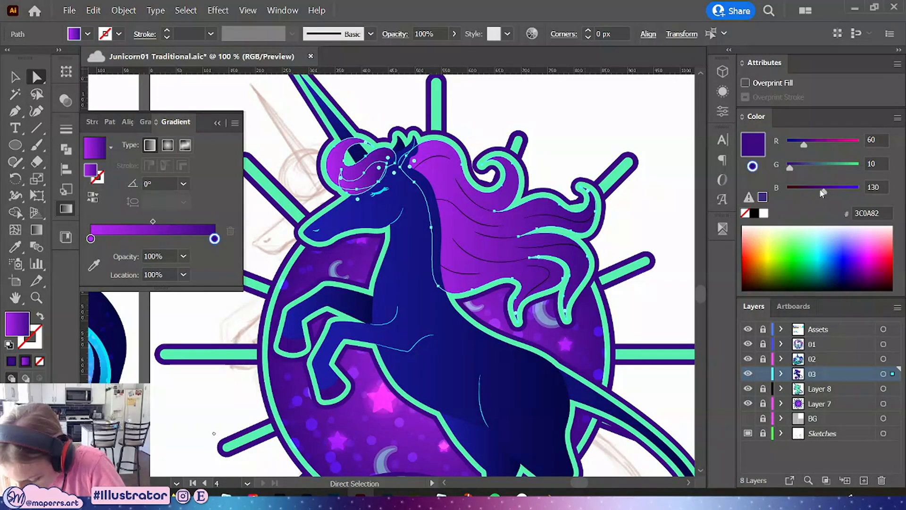
pyautogui.click(819, 195)
pyautogui.moveTo(818, 196); pyautogui.dragTo(813, 192)
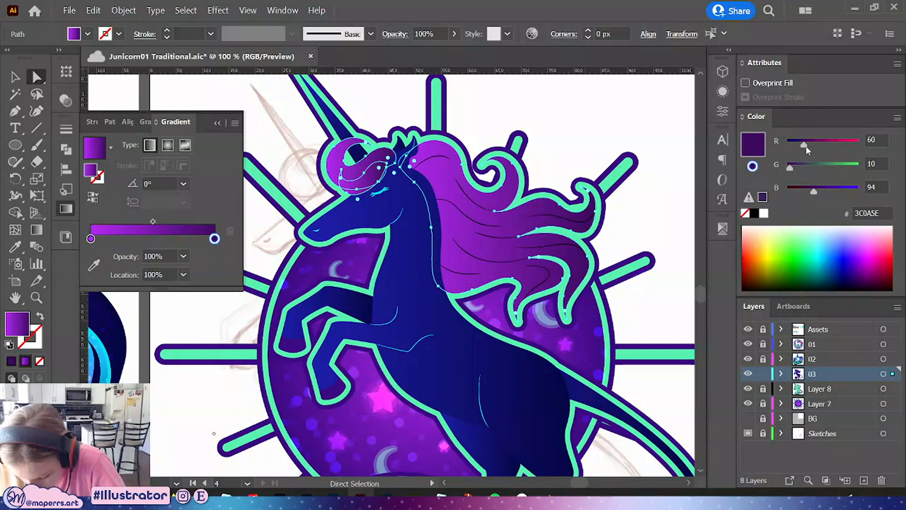
pyautogui.moveTo(803, 143); pyautogui.dragTo(798, 147)
pyautogui.moveTo(814, 191); pyautogui.dragTo(805, 194)
pyautogui.click(896, 117)
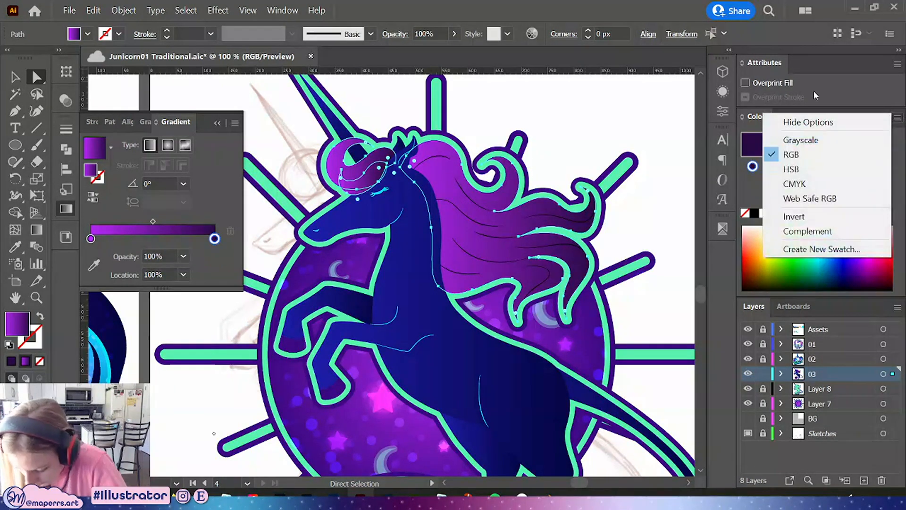
pyautogui.click(862, 168)
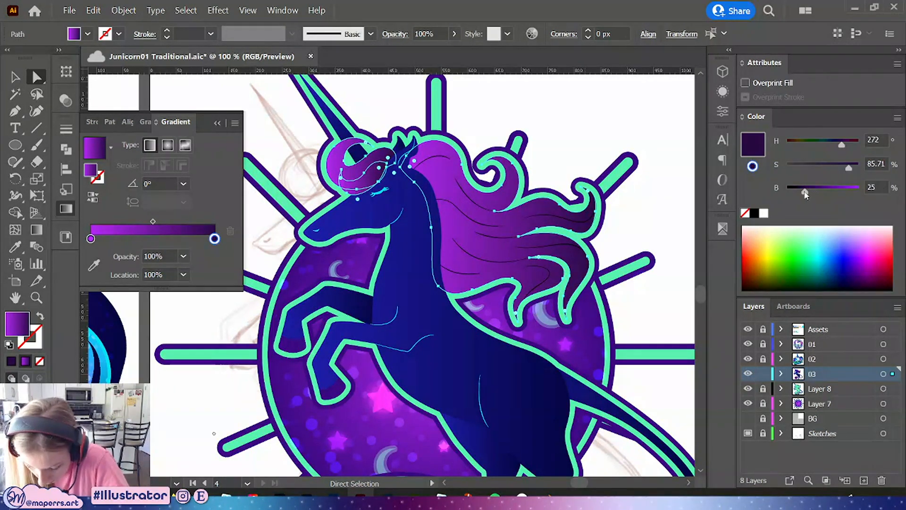
pyautogui.moveTo(805, 193); pyautogui.dragTo(804, 193)
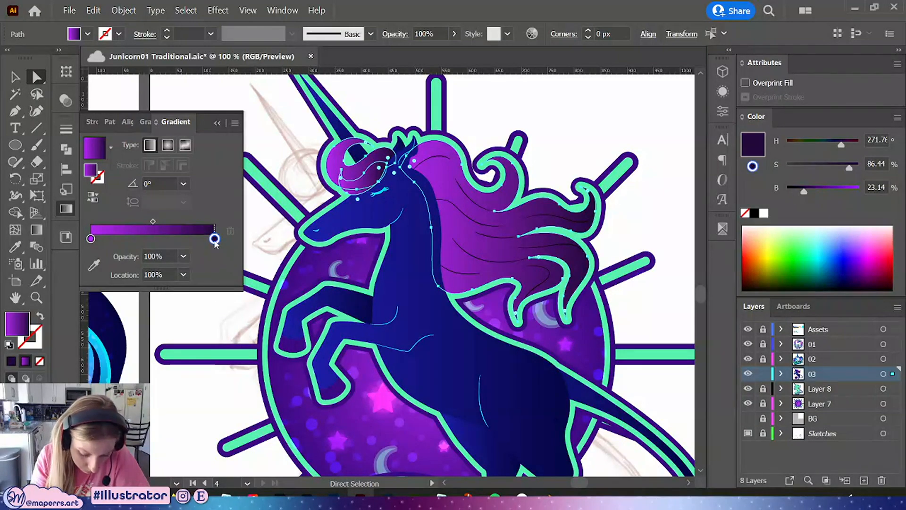
# Reselect the gradient's end stop and set it to a darker navy, about 34% brightness in HSB mode
pyautogui.doubleClick(214, 239)
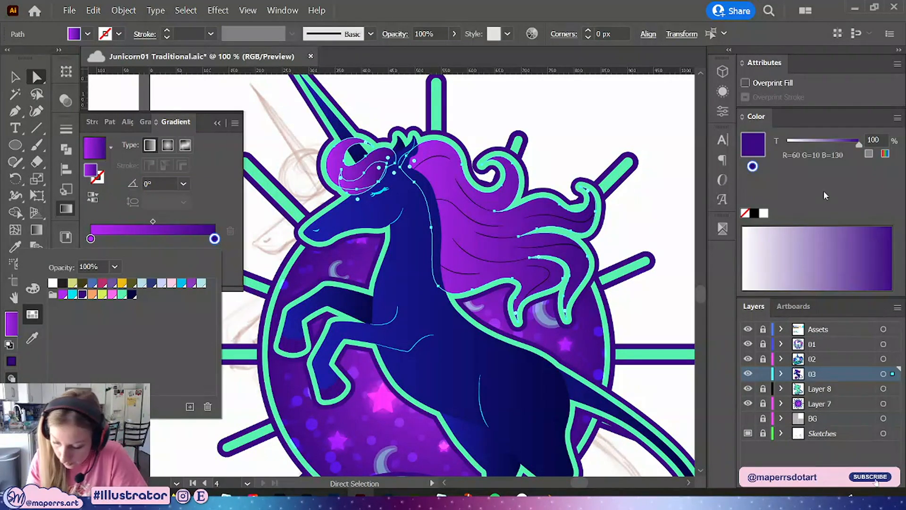
pyautogui.click(885, 153)
pyautogui.click(897, 118)
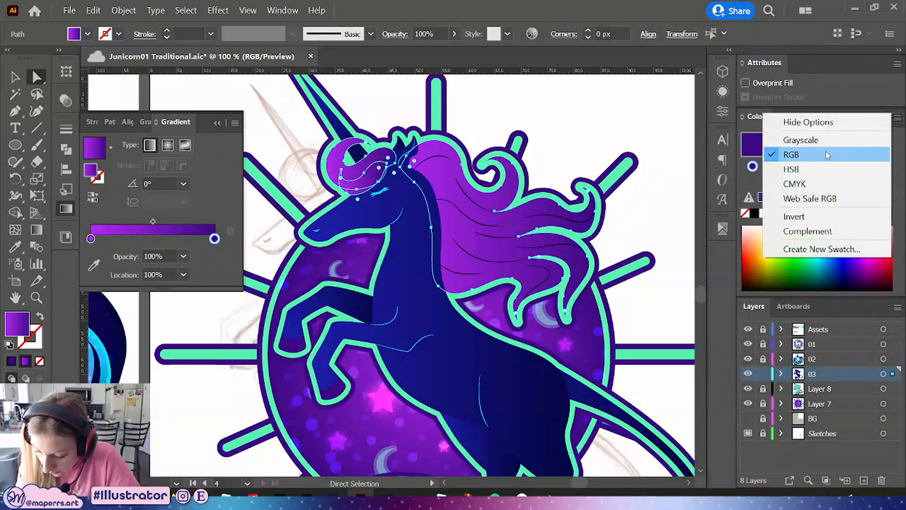
pyautogui.click(845, 169)
pyautogui.moveTo(820, 191); pyautogui.dragTo(813, 194)
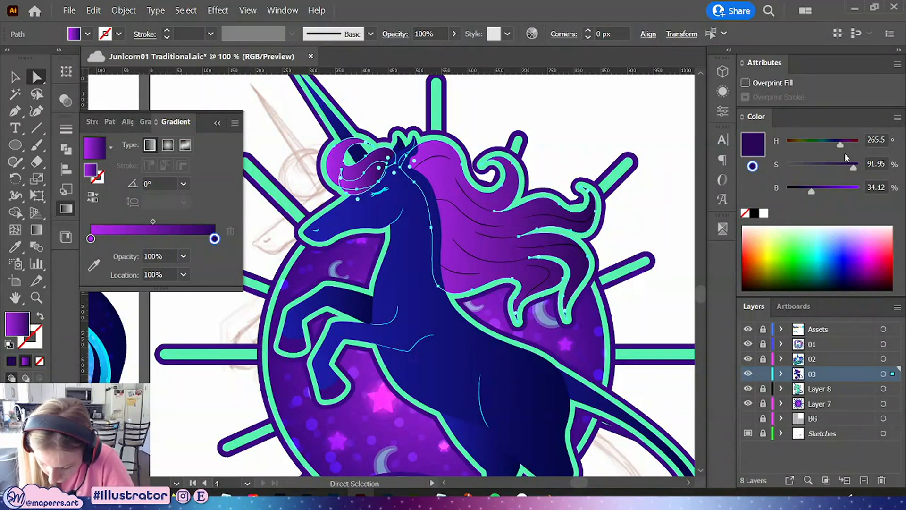
# Select the hair-strand lines in the mane and tail and recolor their strokes with the violet swatch at about 58% saturation
pyautogui.click(606, 125)
pyautogui.click(547, 251)
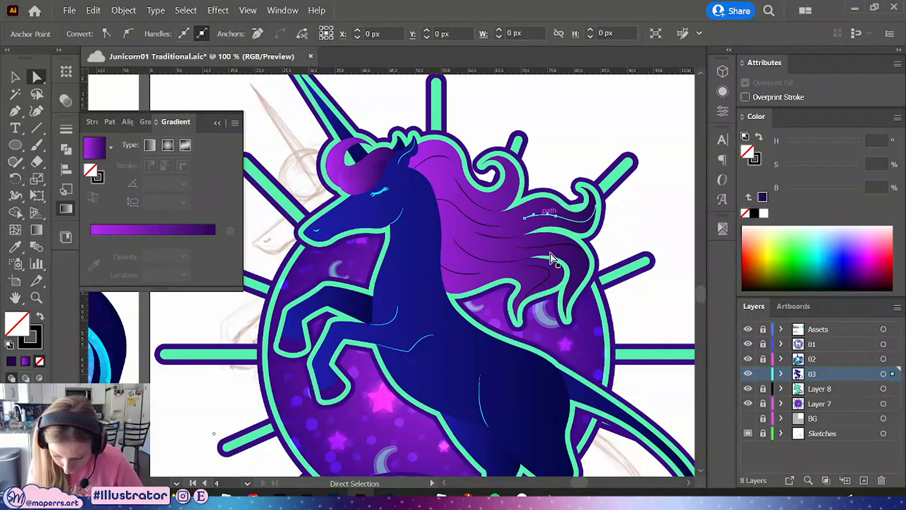
pyautogui.keyDown('shift'); pyautogui.click(546, 273); pyautogui.keyUp('shift')
pyautogui.keyDown('shift'); pyautogui.click(549, 282); pyautogui.keyUp('shift')
pyautogui.keyDown('shift'); pyautogui.click(543, 273); pyautogui.keyUp('shift')
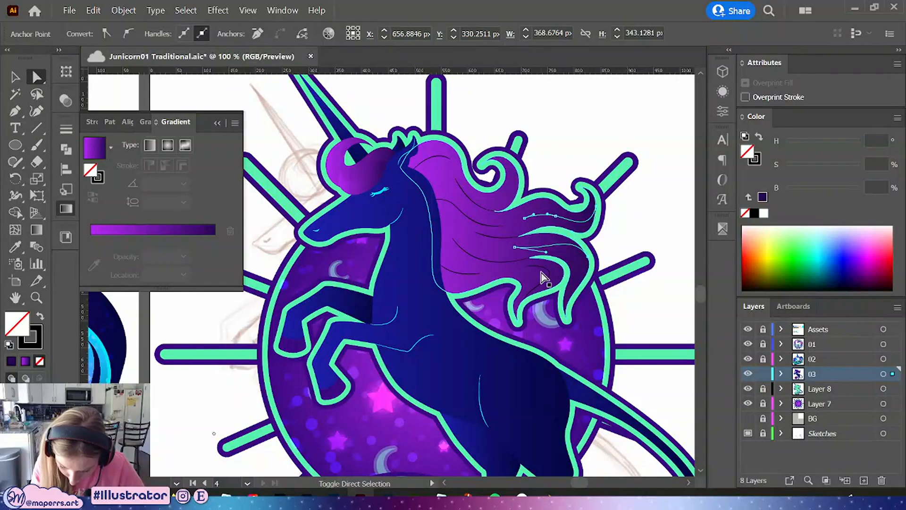
pyautogui.keyDown('shift'); pyautogui.click(494, 261); pyautogui.keyUp('shift')
pyautogui.keyDown('shift'); pyautogui.click(490, 236); pyautogui.keyUp('shift')
pyautogui.keyDown('shift'); pyautogui.click(474, 221); pyautogui.keyUp('shift')
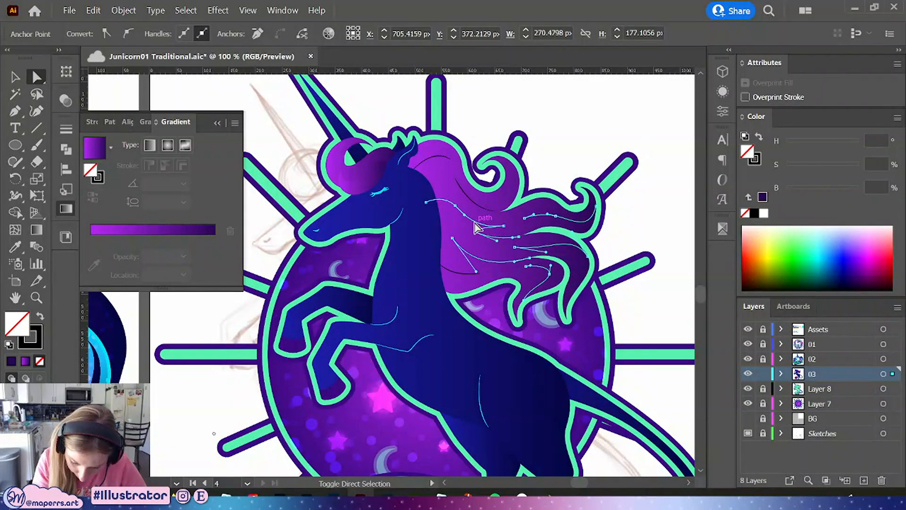
pyautogui.keyDown('shift'); pyautogui.click(474, 200); pyautogui.keyUp('shift')
pyautogui.keyDown('shift'); pyautogui.click(432, 158); pyautogui.keyUp('shift')
pyautogui.keyDown('shift'); pyautogui.click(461, 272); pyautogui.keyUp('shift')
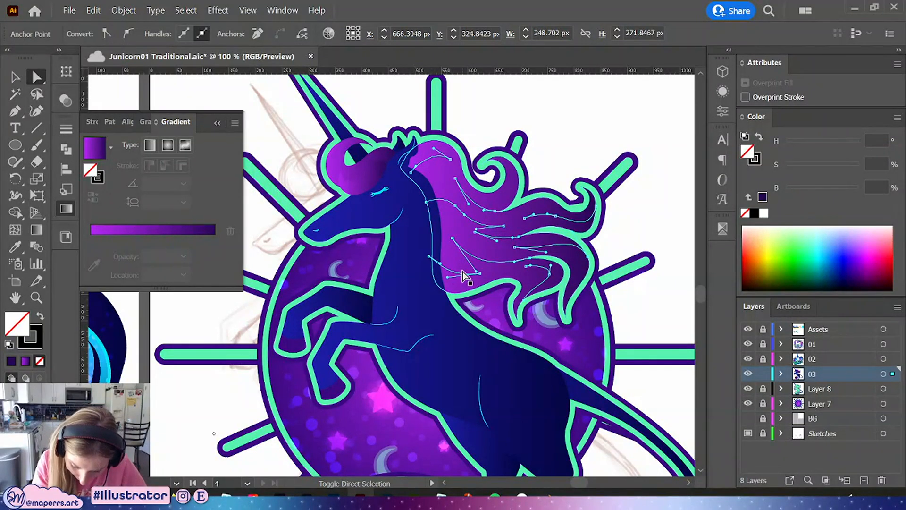
pyautogui.press('space')
pyautogui.moveTo(574, 378); pyautogui.dragTo(553, 103)
pyautogui.keyDown('shift'); pyautogui.click(392, 282); pyautogui.keyUp('shift')
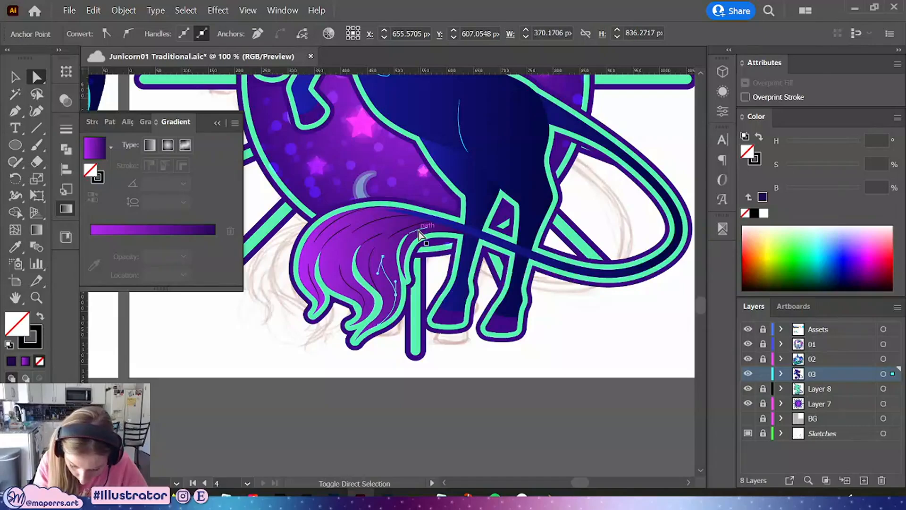
pyautogui.keyDown('shift'); pyautogui.click(417, 231); pyautogui.keyUp('shift')
pyautogui.keyDown('shift'); pyautogui.click(381, 222); pyautogui.keyUp('shift')
pyautogui.keyDown('shift'); pyautogui.click(370, 241); pyautogui.keyUp('shift')
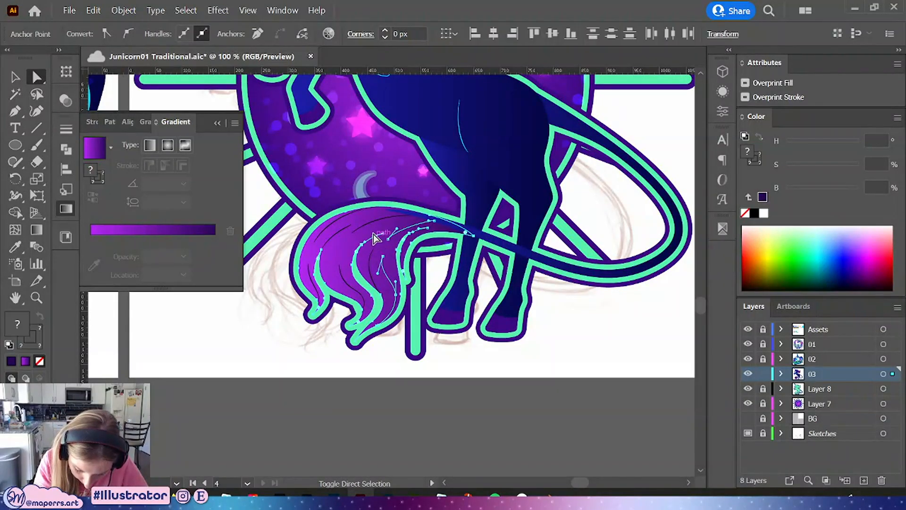
pyautogui.keyDown('shift'); pyautogui.click(373, 222); pyautogui.keyUp('shift')
pyautogui.keyDown('shift'); pyautogui.click(341, 247); pyautogui.keyUp('shift')
pyautogui.keyDown('shift'); pyautogui.click(341, 230); pyautogui.keyUp('shift')
pyautogui.keyDown('shift'); pyautogui.click(343, 217); pyautogui.keyUp('shift')
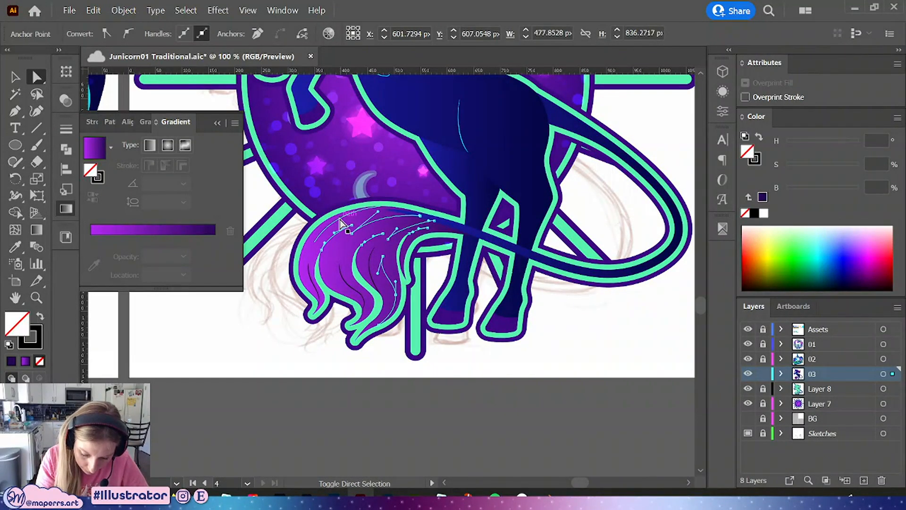
pyautogui.keyDown('shift'); pyautogui.click(352, 288); pyautogui.keyUp('shift')
pyautogui.keyDown('shift'); pyautogui.click(309, 283); pyautogui.keyUp('shift')
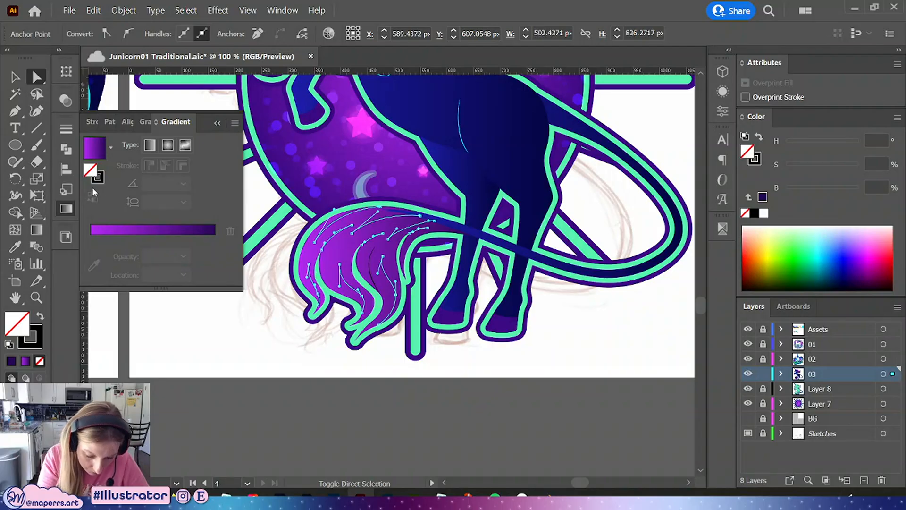
pyautogui.click(66, 208)
pyautogui.click(110, 198)
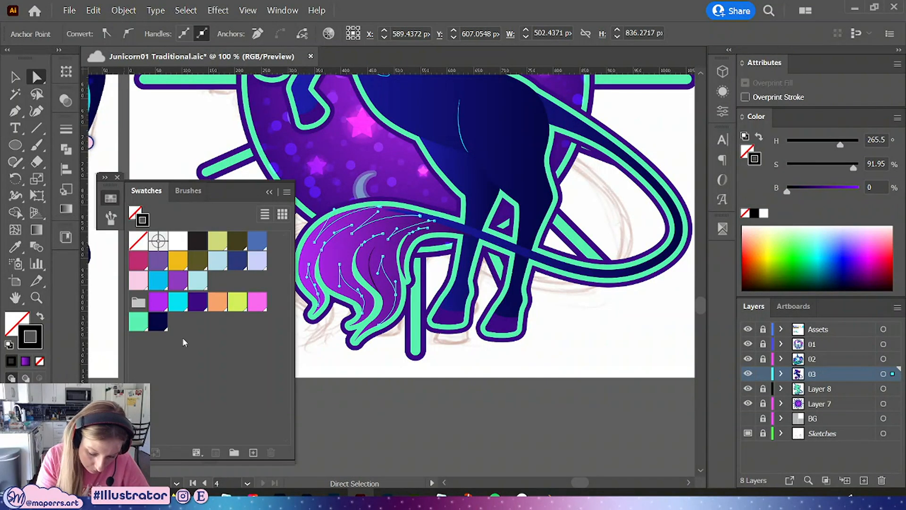
pyautogui.click(150, 305)
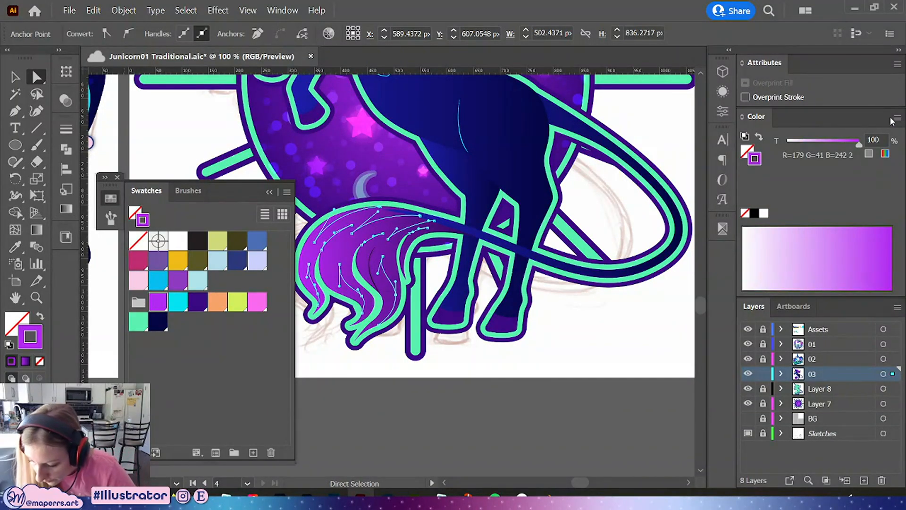
pyautogui.click(897, 118)
pyautogui.click(864, 168)
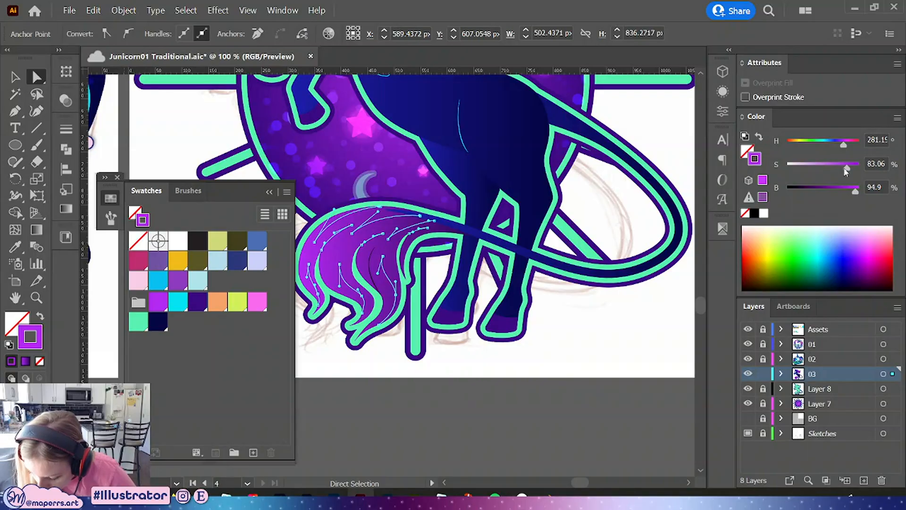
pyautogui.moveTo(846, 171); pyautogui.dragTo(832, 168)
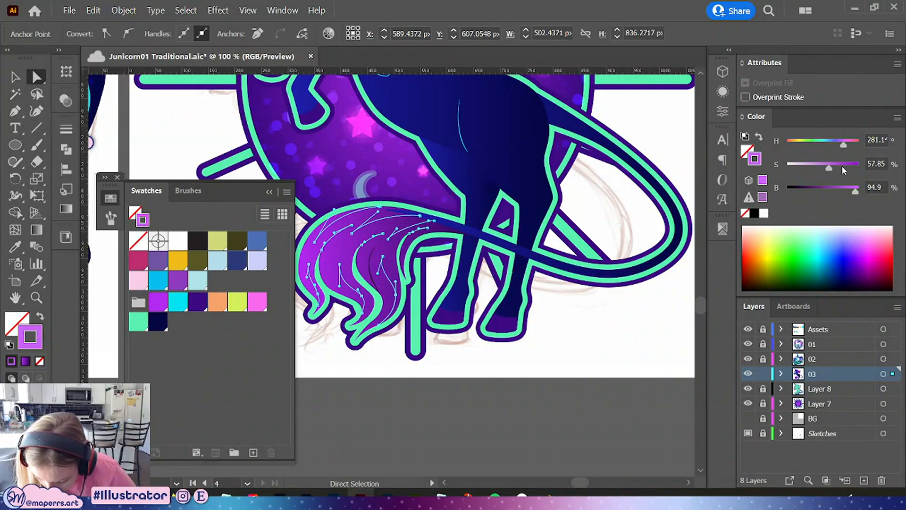
pyautogui.click(554, 348)
pyautogui.moveTo(566, 321); pyautogui.dragTo(571, 349)
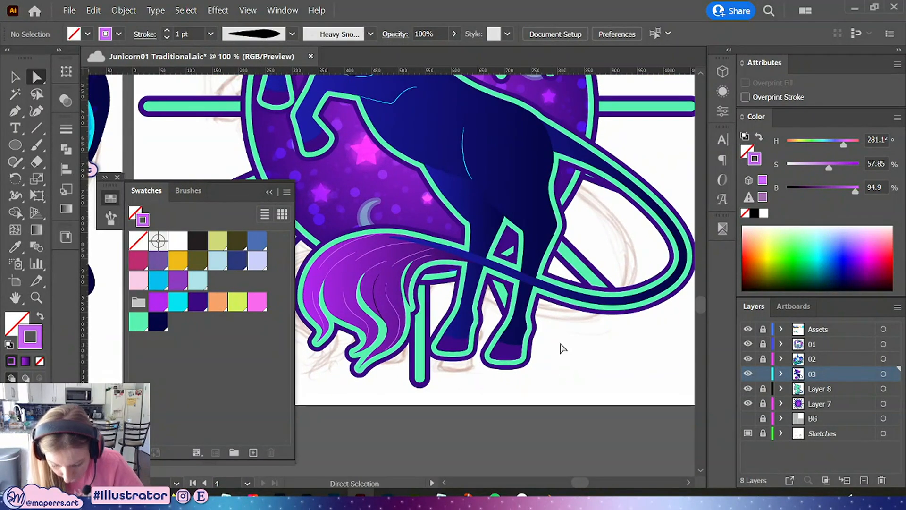
# Select a tail strand and all paths with the same stroke weight, then set their stroke weight to 3 pt
pyautogui.click(379, 306)
pyautogui.press('i')
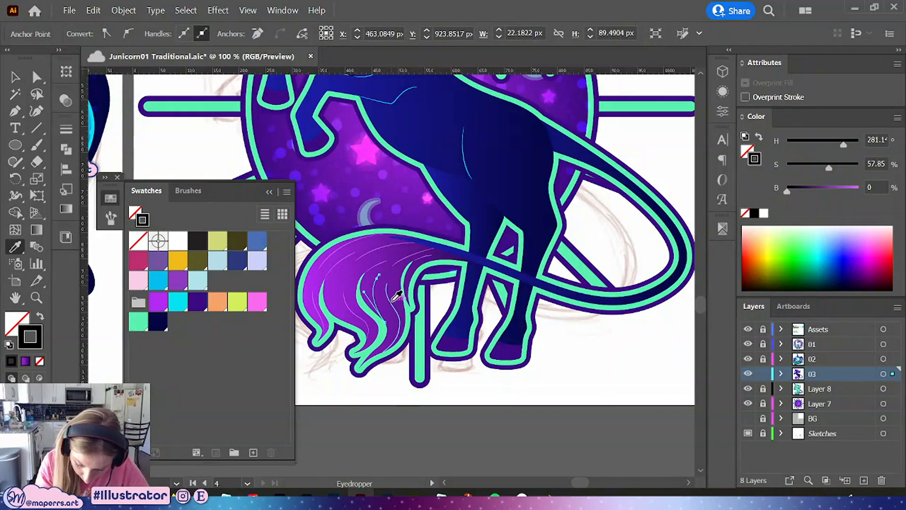
pyautogui.click(269, 192)
pyautogui.press('a')
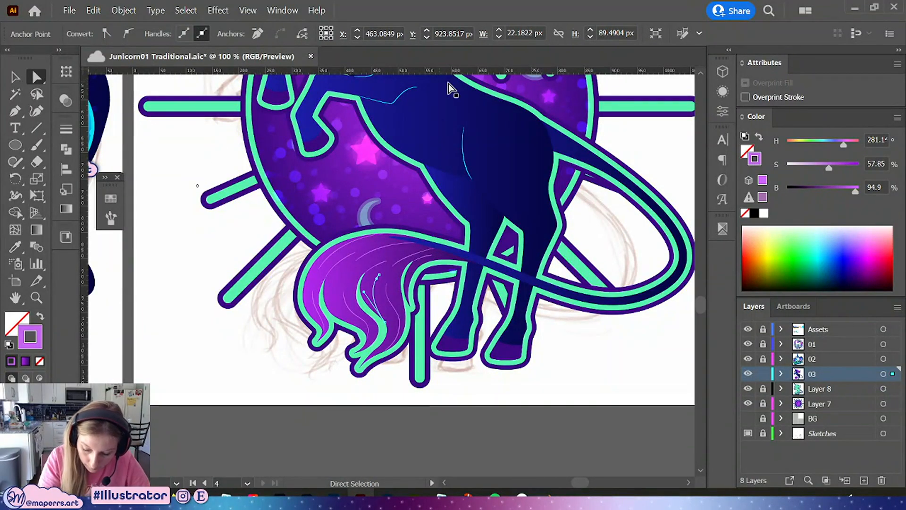
pyautogui.click(185, 9)
pyautogui.moveTo(283, 134)
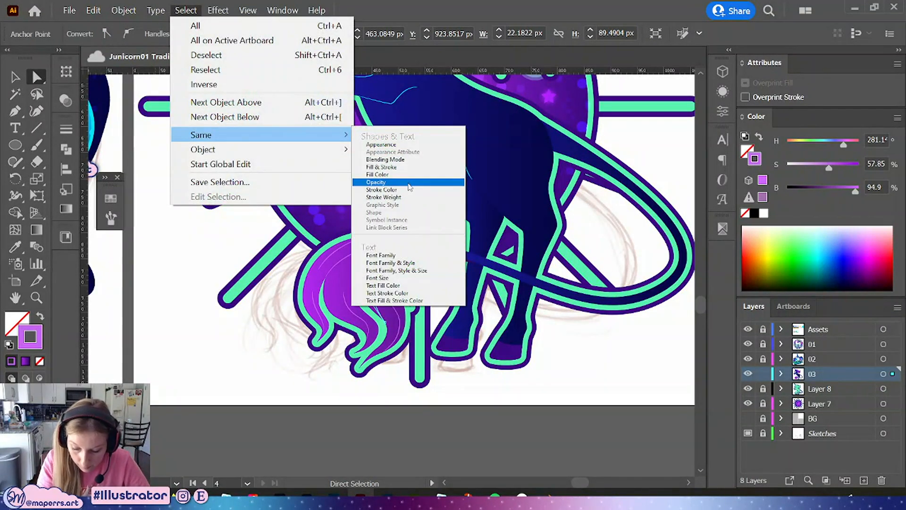
pyautogui.click(404, 199)
pyautogui.moveTo(527, 173)
pyautogui.mouseDown()
pyautogui.moveTo(433, 347)
pyautogui.moveTo(435, 322)
pyautogui.mouseUp()
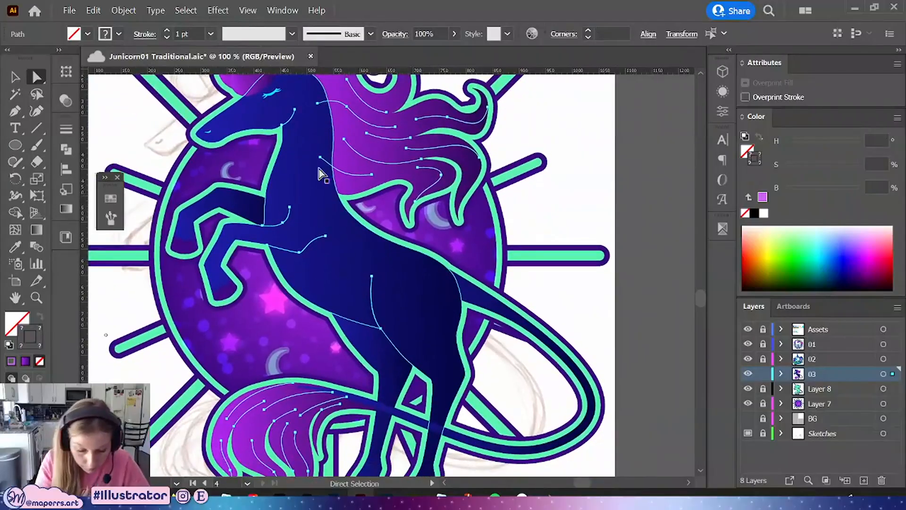
pyautogui.click(180, 33)
pyautogui.write('3')
pyautogui.press('Return')
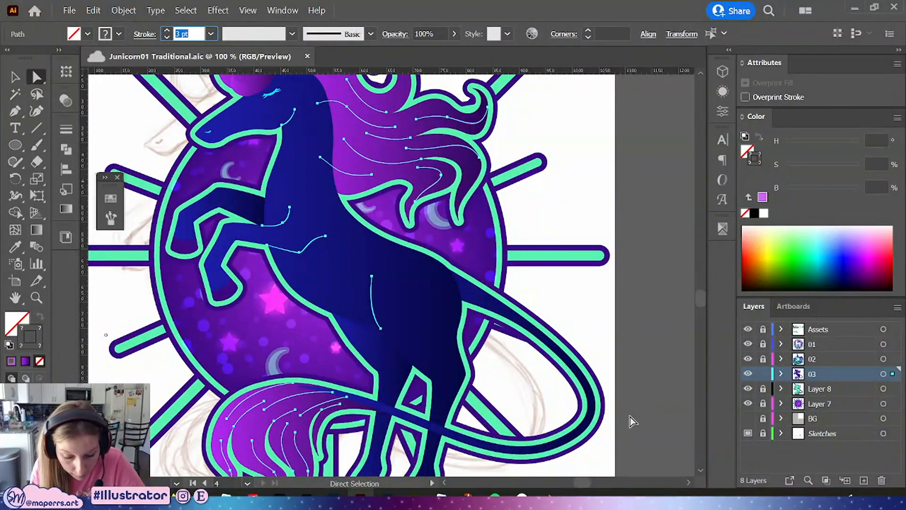
pyautogui.click(633, 179)
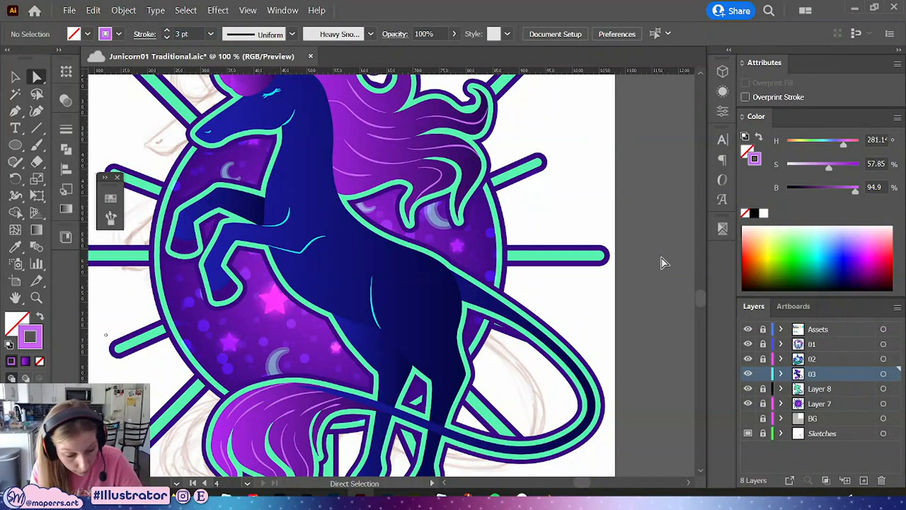
# Select all strands sharing the same stroke color and lighten them to about 55% saturation and 98% brightness
pyautogui.hotkey('ctrl', '-')
pyautogui.click(456, 174)
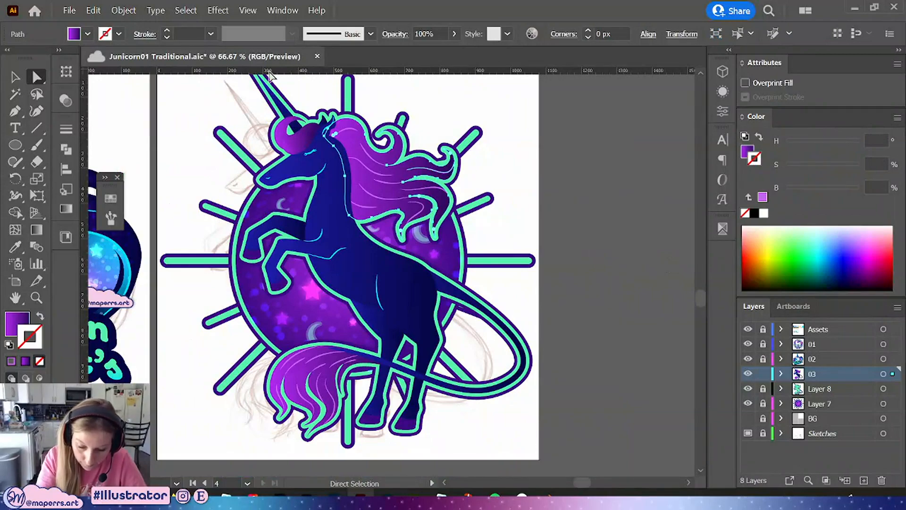
pyautogui.click(186, 11)
pyautogui.click(413, 168)
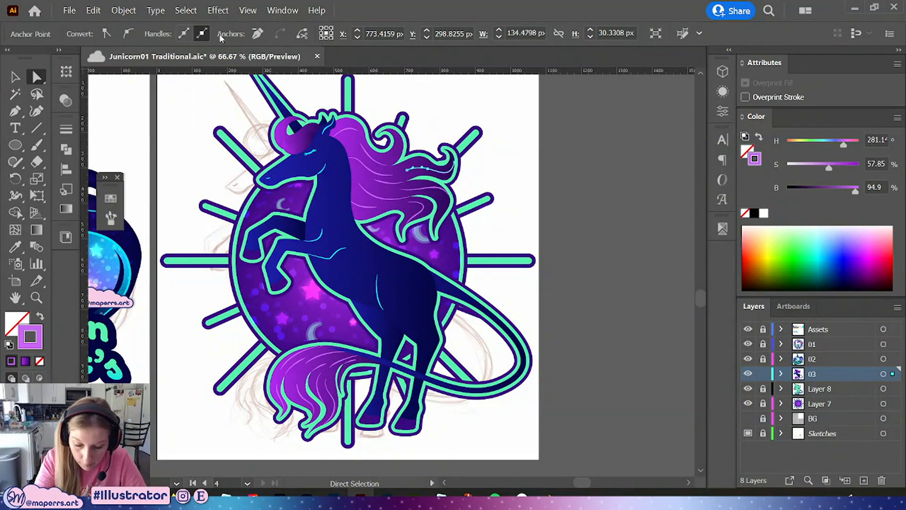
pyautogui.click(186, 10)
pyautogui.moveTo(208, 134)
pyautogui.click(405, 192)
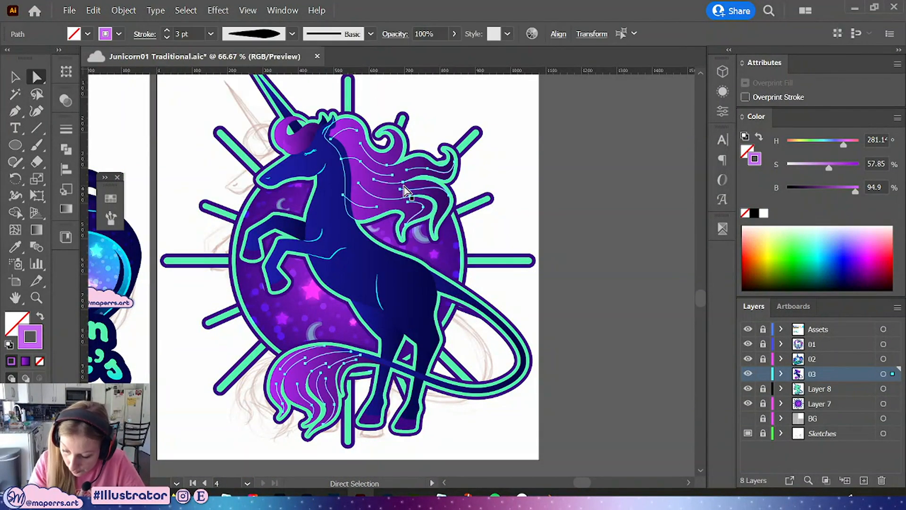
pyautogui.moveTo(855, 191); pyautogui.dragTo(827, 168)
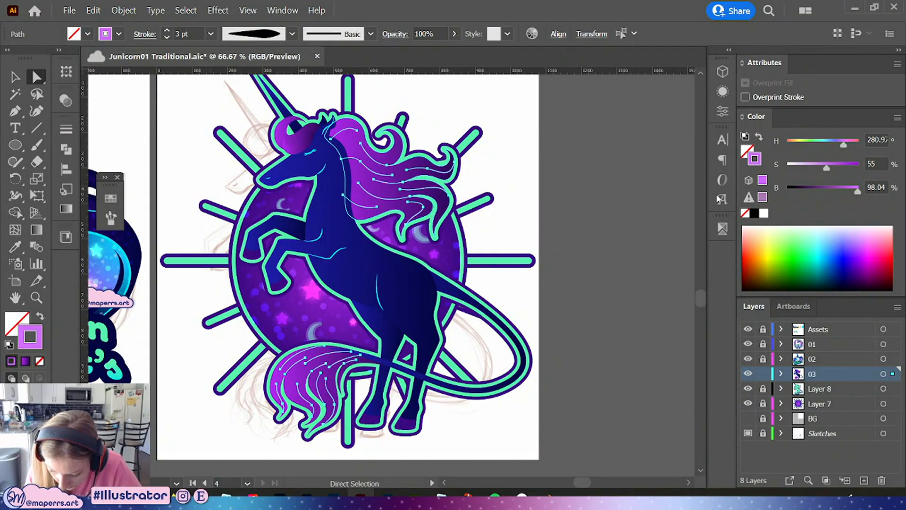
pyautogui.click(577, 260)
pyautogui.moveTo(574, 267); pyautogui.dragTo(585, 295)
# Select the forelock curl beside the horn and apply a purple gradient fill to it
pyautogui.hotkey('ctrl', '-')
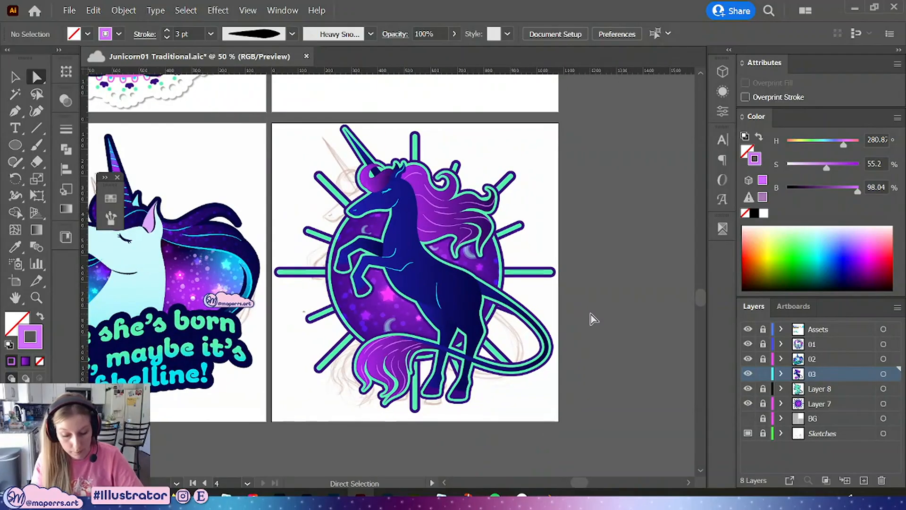
pyautogui.hotkey('ctrl', '+')
pyautogui.hotkey('ctrl', '+')
pyautogui.hotkey('ctrl', '+')
pyautogui.hotkey('ctrl', '+')
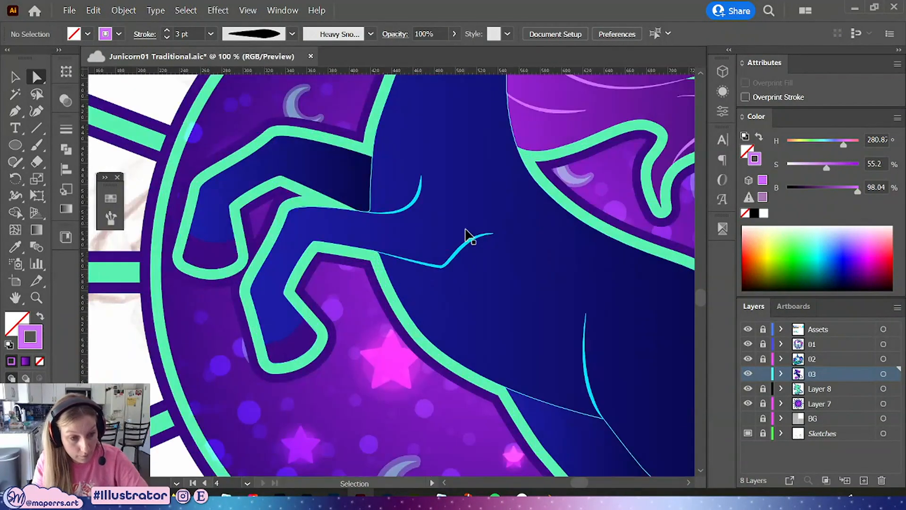
pyautogui.moveTo(410, 137); pyautogui.dragTo(415, 405)
pyautogui.click(325, 180)
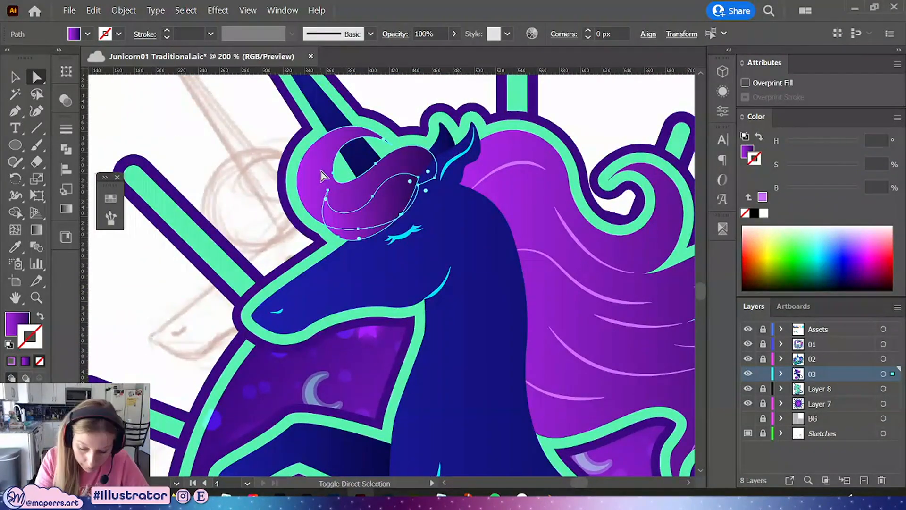
pyautogui.click(65, 189)
pyautogui.click(66, 209)
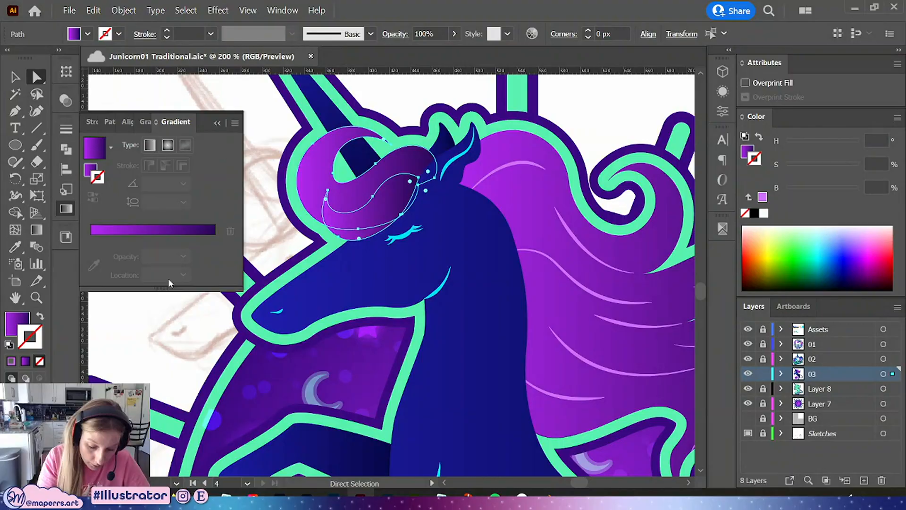
pyautogui.click(88, 170)
pyautogui.click(93, 197)
pyautogui.click(218, 123)
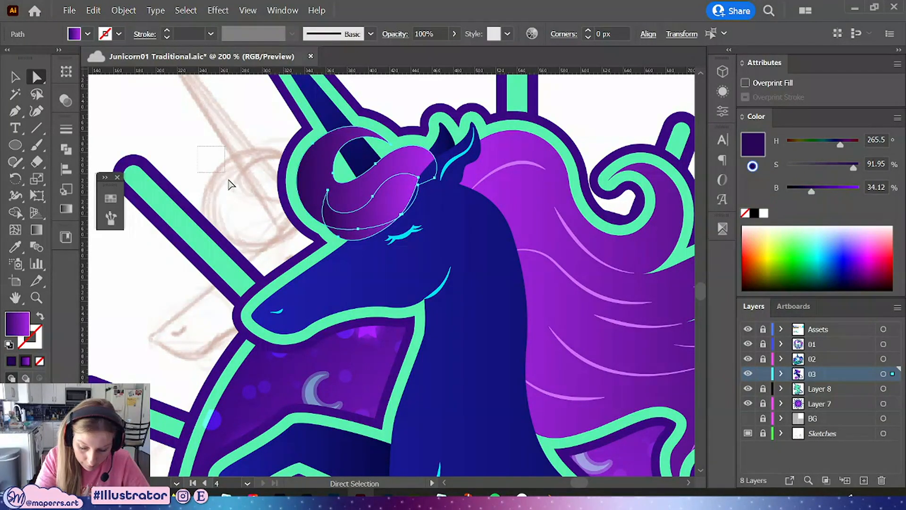
# Reshape the forelock's inner curl by adjusting its anchor points near the base of the horn
pyautogui.moveTo(228, 179); pyautogui.dragTo(230, 174)
pyautogui.moveTo(458, 329); pyautogui.dragTo(336, 371)
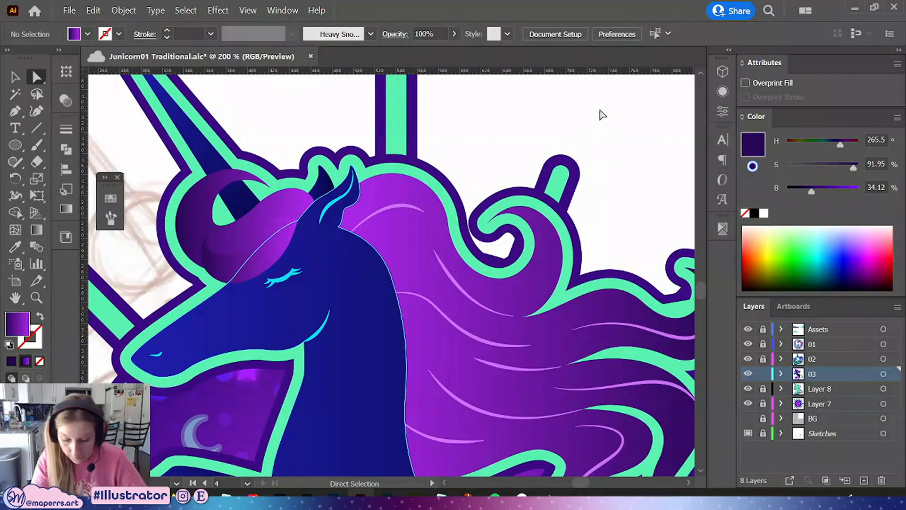
pyautogui.click(216, 224)
pyautogui.moveTo(213, 214); pyautogui.dragTo(223, 228)
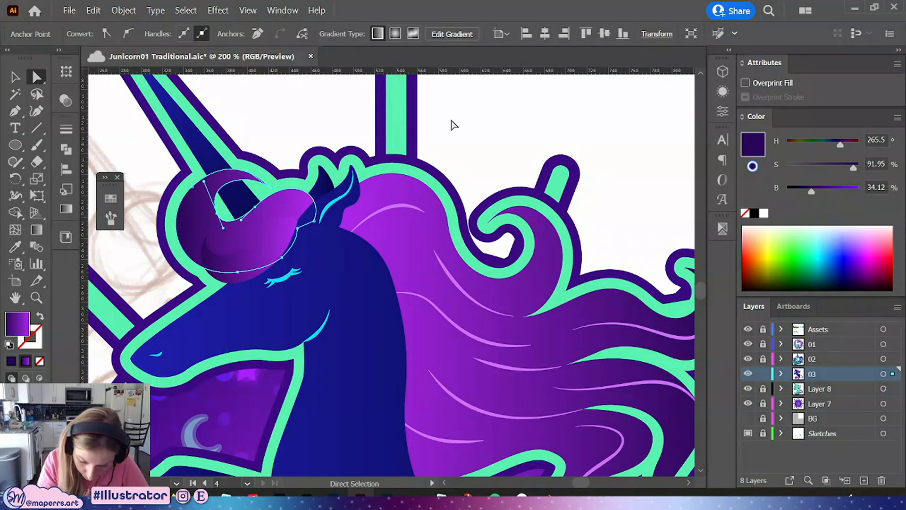
pyautogui.click(453, 125)
pyautogui.click(217, 213)
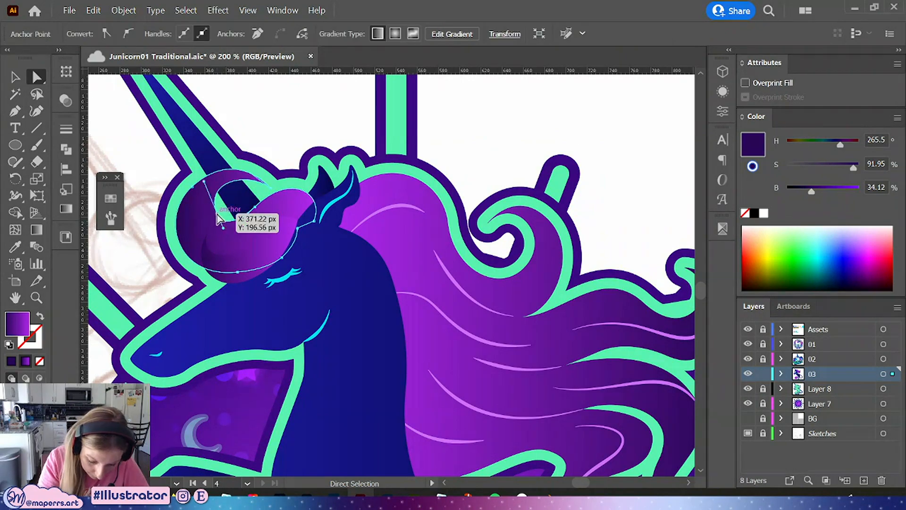
pyautogui.moveTo(223, 228); pyautogui.dragTo(224, 227)
pyautogui.moveTo(201, 183); pyautogui.dragTo(201, 188)
pyautogui.moveTo(226, 226); pyautogui.dragTo(227, 227)
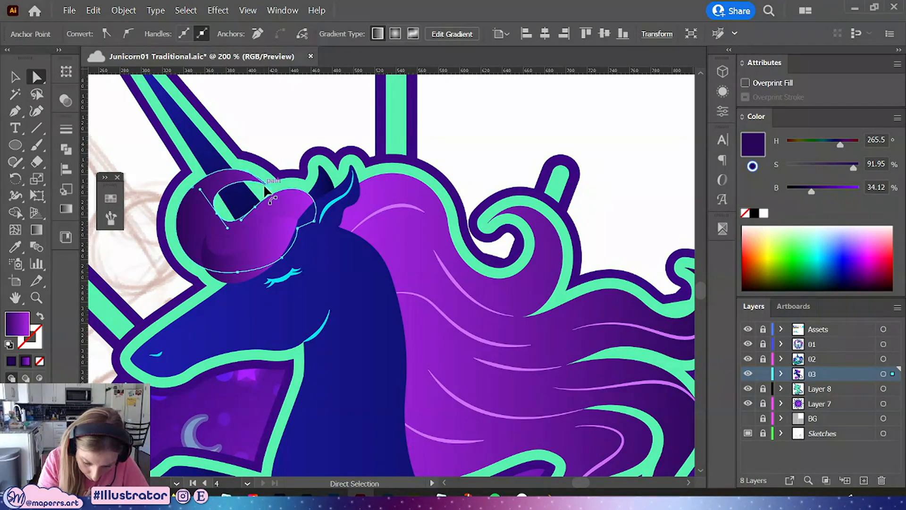
pyautogui.moveTo(200, 190); pyautogui.dragTo(199, 188)
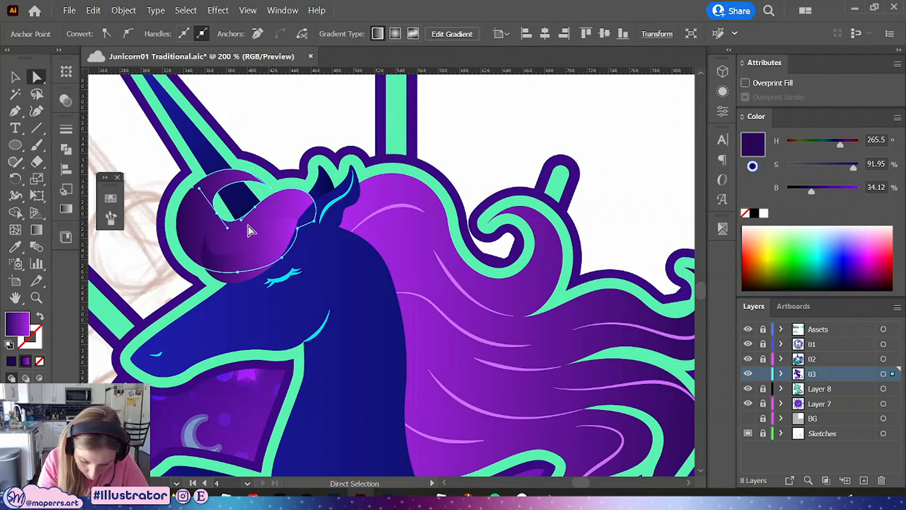
pyautogui.click(457, 116)
# Save the document
pyautogui.scroll(-1, 515, 115)
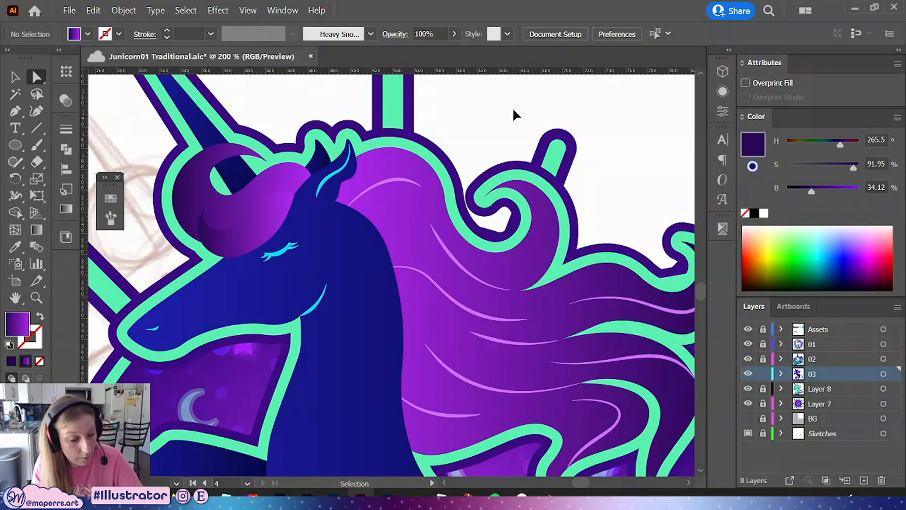
pyautogui.hotkey('ctrl', '-')
pyautogui.hotkey('ctrl', '-')
pyautogui.hotkey('ctrl', '-')
pyautogui.scroll(-3, 587, 233)
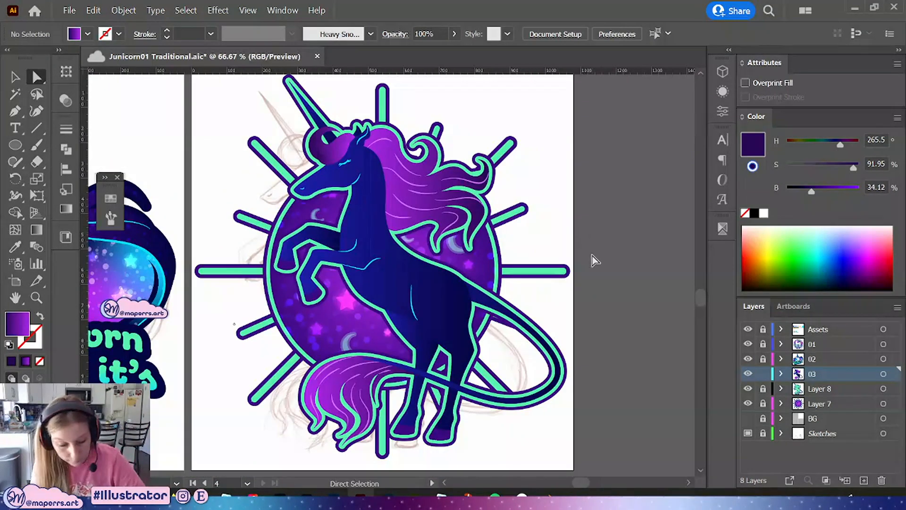
pyautogui.hotkey('ctrl', '-')
pyautogui.scroll(1, 580, 265)
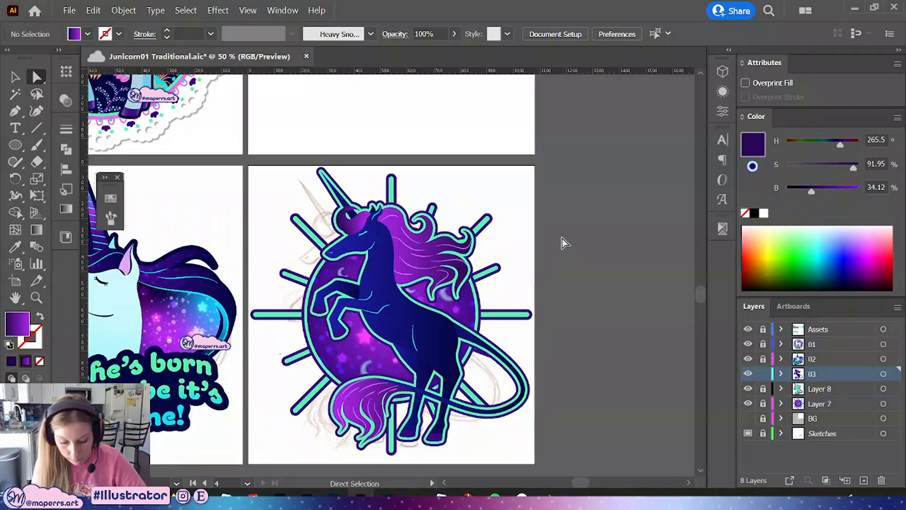
pyautogui.click(14, 77)
pyautogui.scroll(-1, 561, 231)
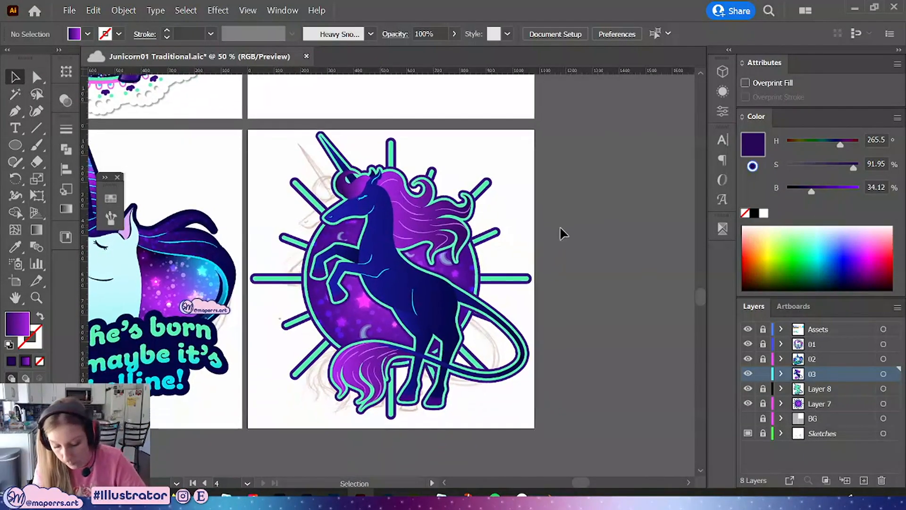
pyautogui.hotkey('ctrl', 's')
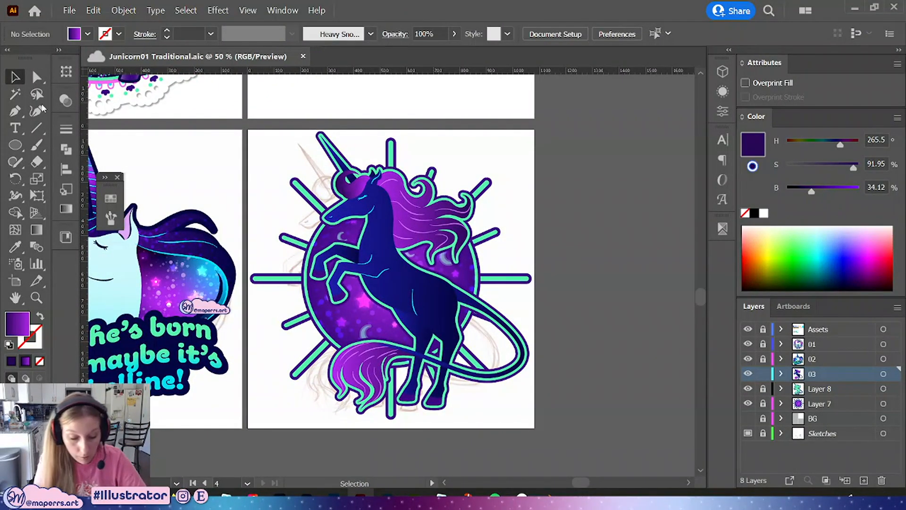
# Select the unicorn's body and set its linear gradient angle to -90°
pyautogui.press('a')
pyautogui.click(401, 290)
pyautogui.hotkey('ctrl', '=')
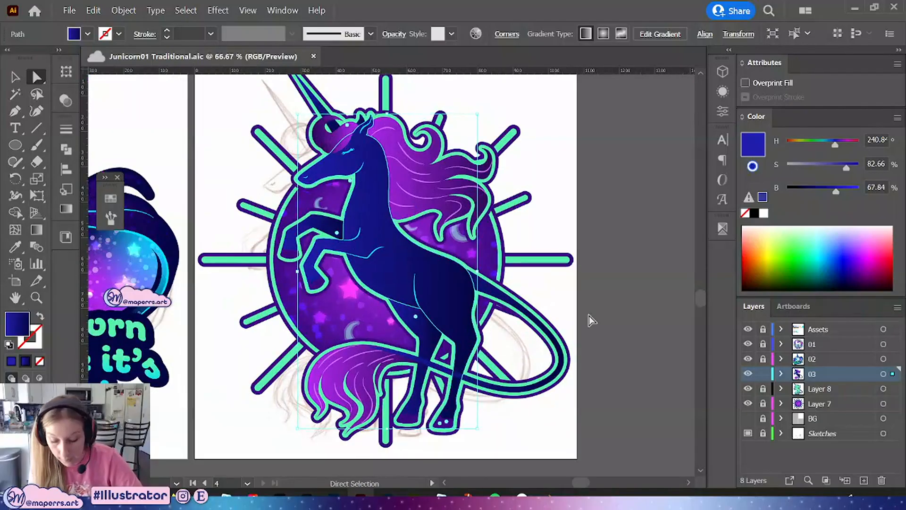
pyautogui.moveTo(589, 315); pyautogui.dragTo(592, 286)
pyautogui.keyDown('shift'); pyautogui.click(334, 200); pyautogui.keyUp('shift')
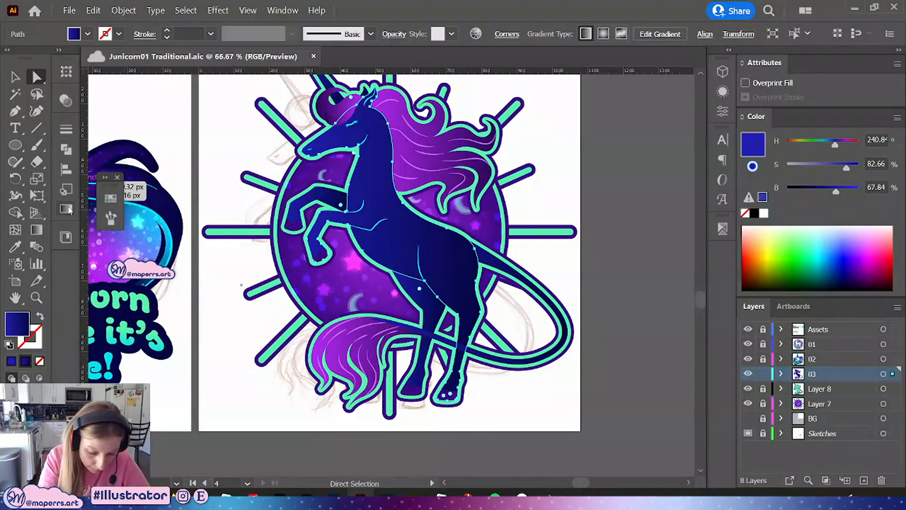
pyautogui.click(110, 198)
pyautogui.scroll(2, 560, 277)
pyautogui.hscroll(-1, 597, 259)
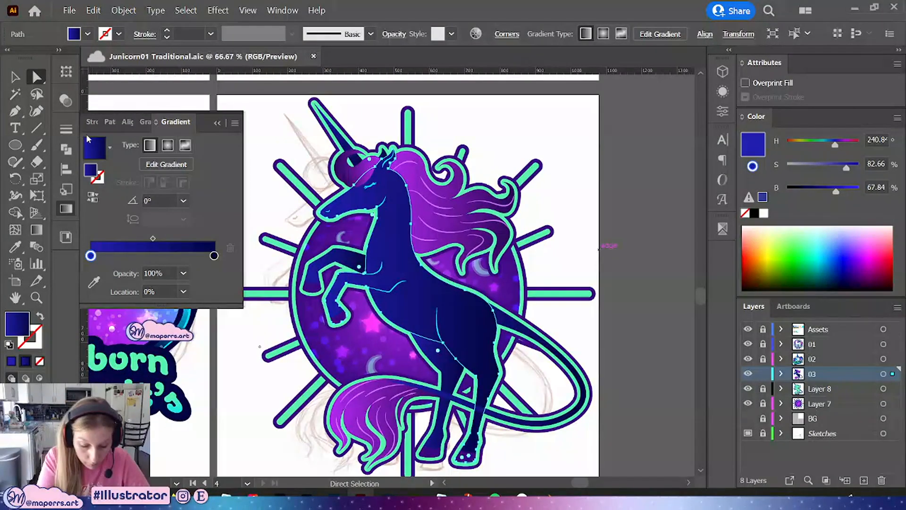
pyautogui.click(183, 200)
pyautogui.click(200, 265)
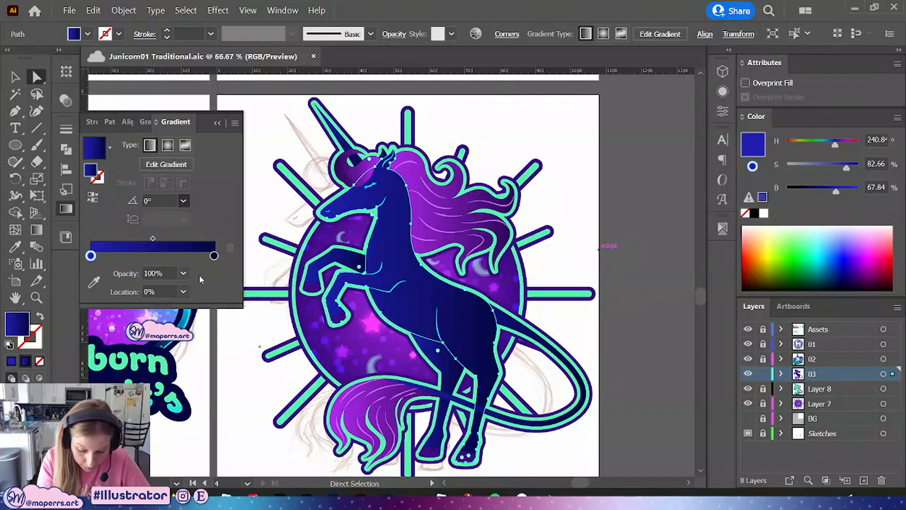
pyautogui.press('g')
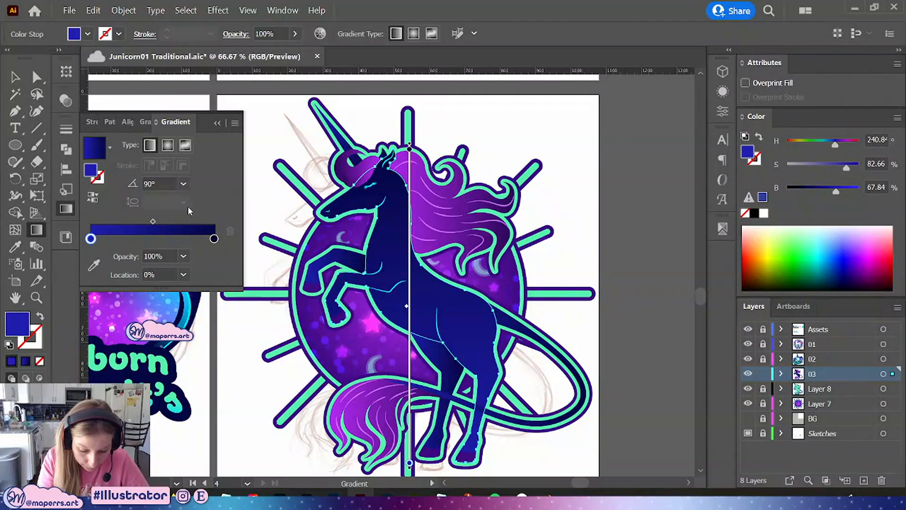
pyautogui.click(183, 184)
pyautogui.click(198, 392)
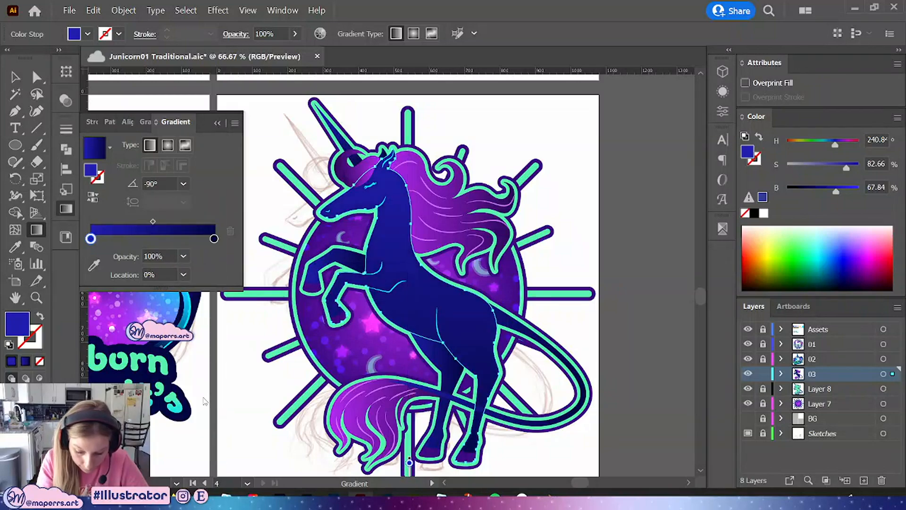
# Select the body gradient's start stop and lighten it to about 65% saturation and 76% brightness
pyautogui.scroll(-3, 409, 430)
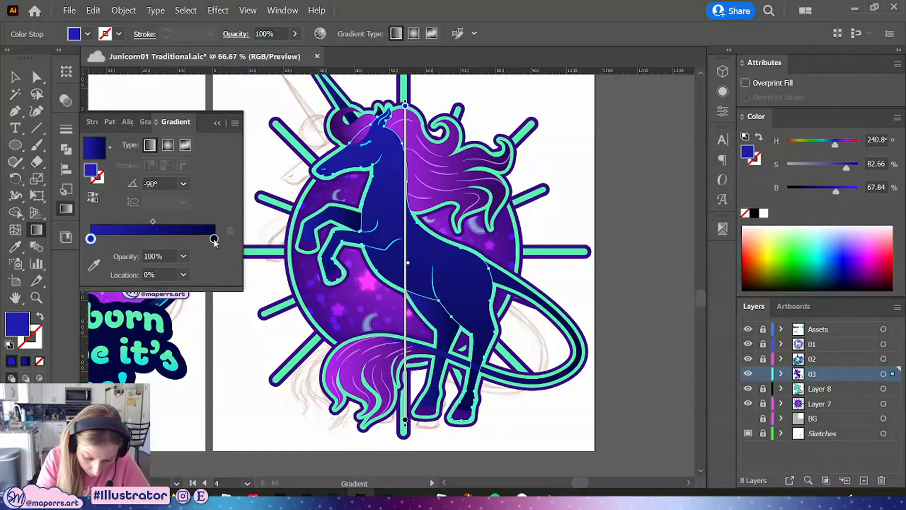
pyautogui.click(214, 238)
pyautogui.click(88, 235)
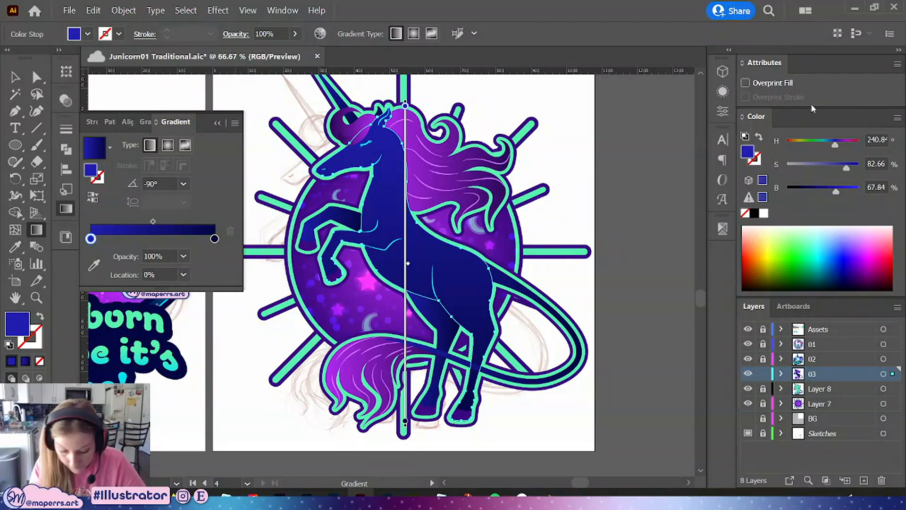
pyautogui.click(897, 119)
pyautogui.click(897, 118)
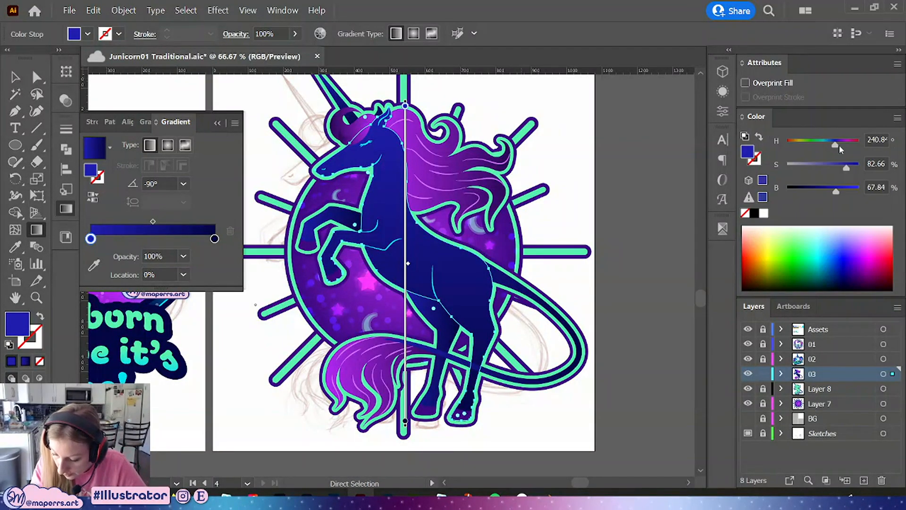
pyautogui.moveTo(842, 173)
pyautogui.mouseDown()
pyautogui.moveTo(841, 194)
pyautogui.moveTo(834, 171)
pyautogui.mouseUp()
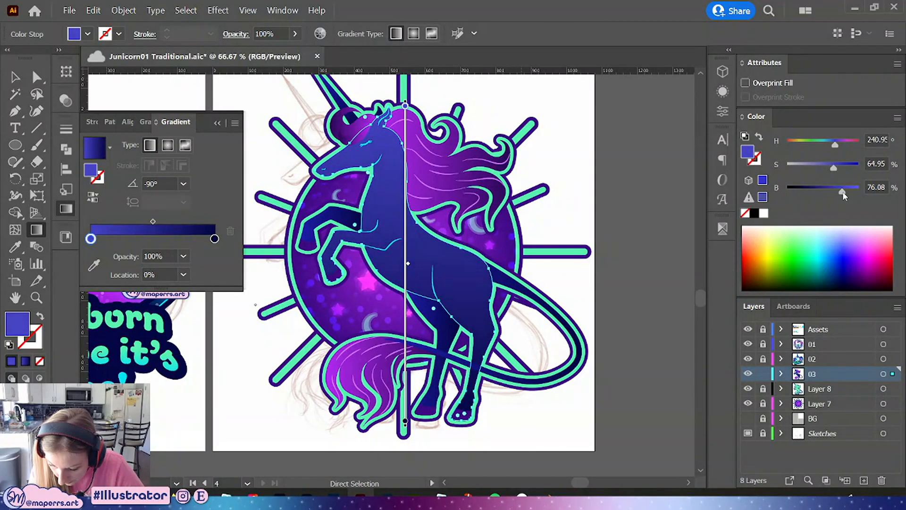
# Set the body gradient's end stop to a dark navy of about 92% saturation and 35% brightness in HSB mode
pyautogui.click(404, 421)
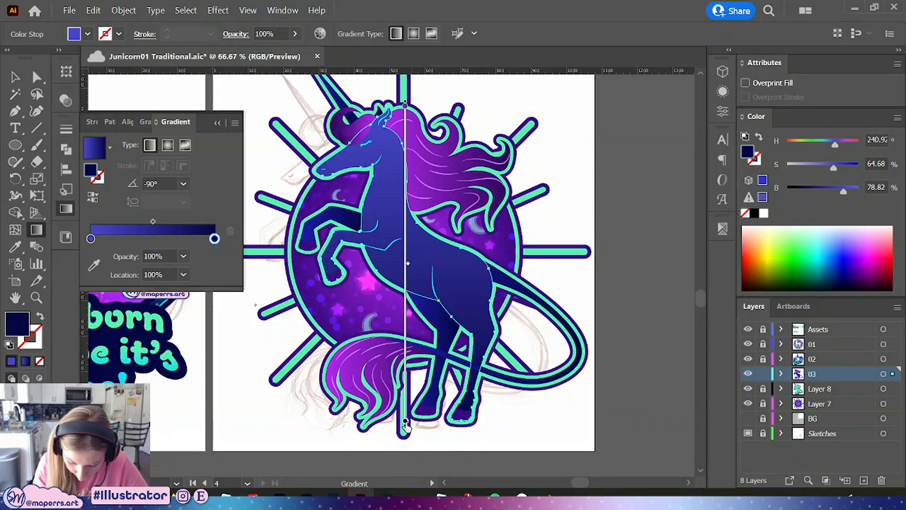
pyautogui.moveTo(859, 148); pyautogui.dragTo(854, 150)
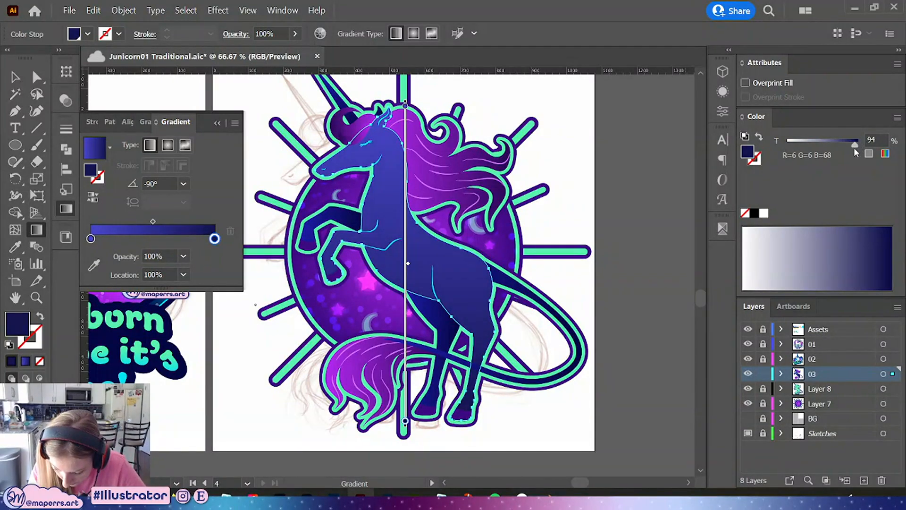
pyautogui.click(897, 118)
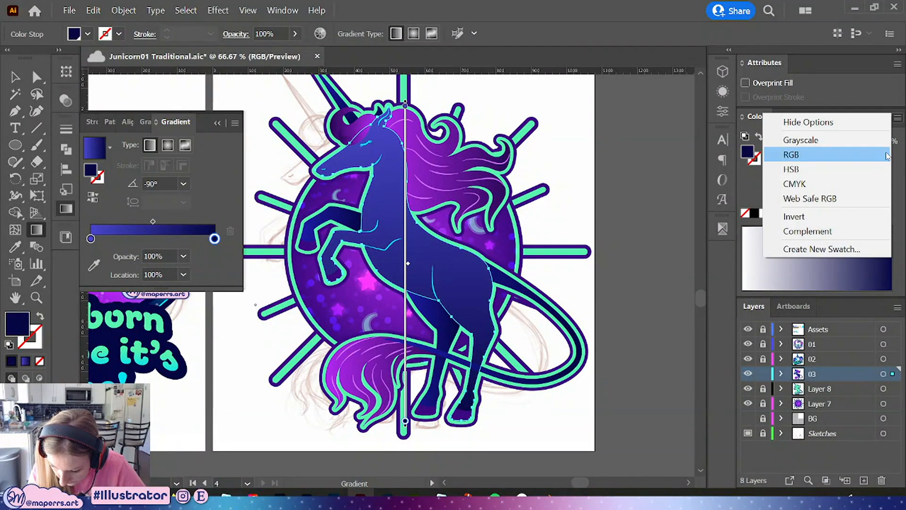
pyautogui.click(836, 173)
pyautogui.moveTo(808, 197); pyautogui.dragTo(818, 201)
pyautogui.click(852, 169)
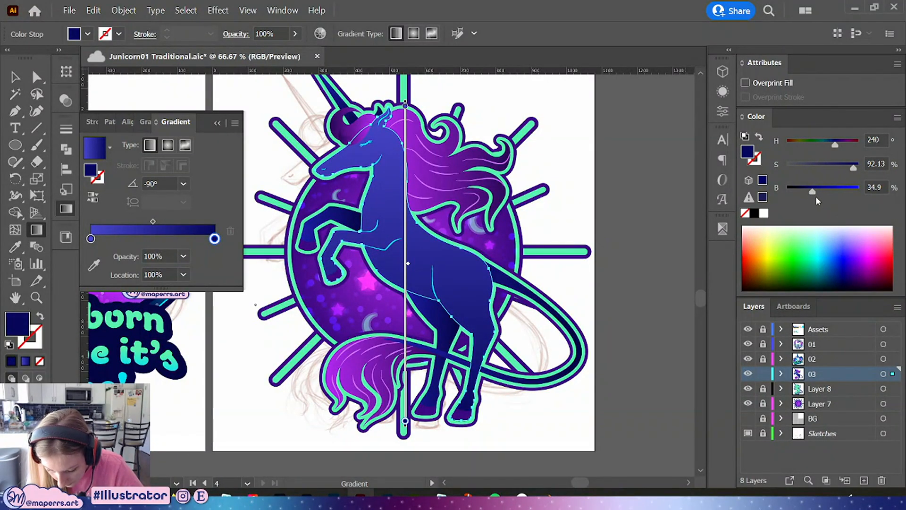
pyautogui.click(15, 77)
pyautogui.click(623, 206)
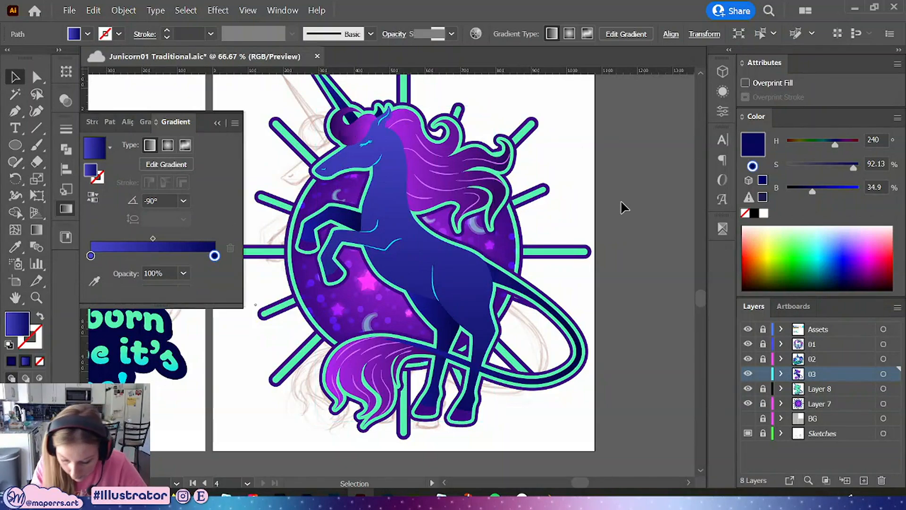
# Deselect and save the document
pyautogui.moveTo(625, 175); pyautogui.dragTo(619, 199)
pyautogui.hotkey('ctrl', '-')
pyautogui.hotkey('ctrl', '-')
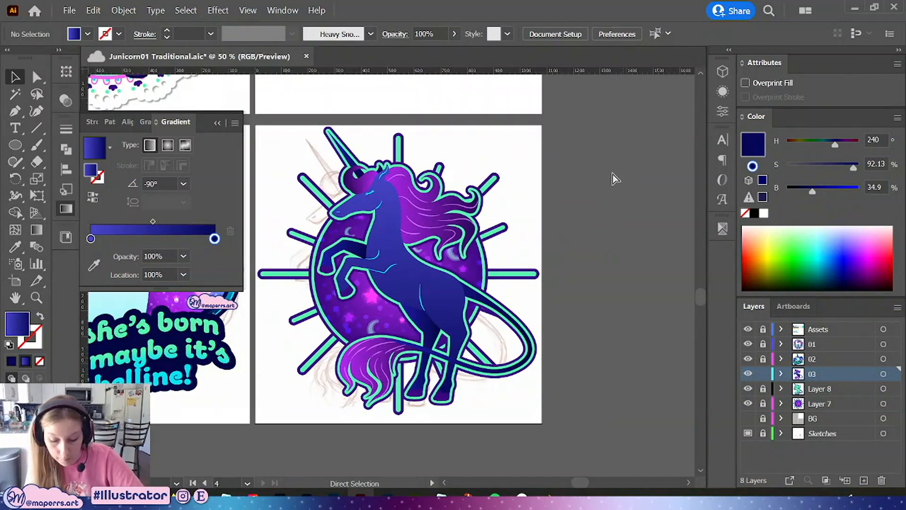
pyautogui.hotkey('ctrl', 's')
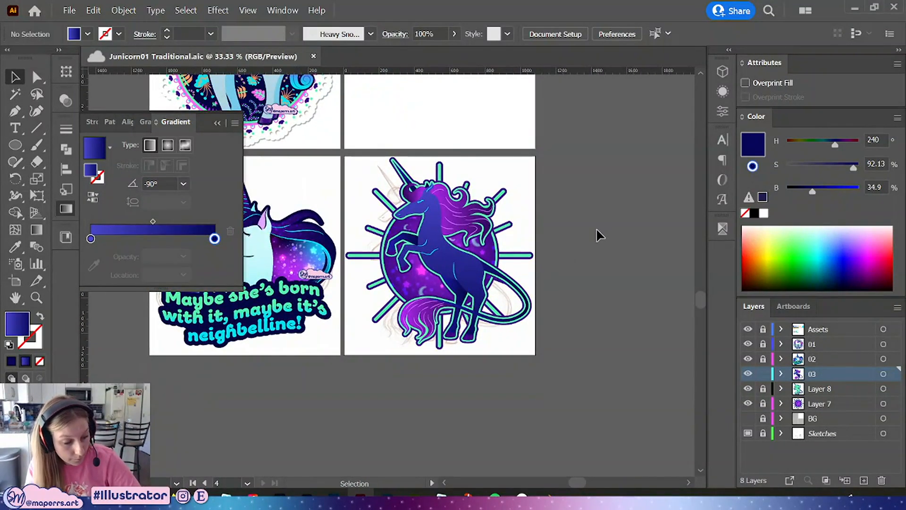
# Inspect the fill of a unicorn body path and browse the library and swatch collections
pyautogui.hotkey('ctrl', '+')
pyautogui.hotkey('ctrl', '+')
pyautogui.moveTo(660, 178); pyautogui.dragTo(606, 221)
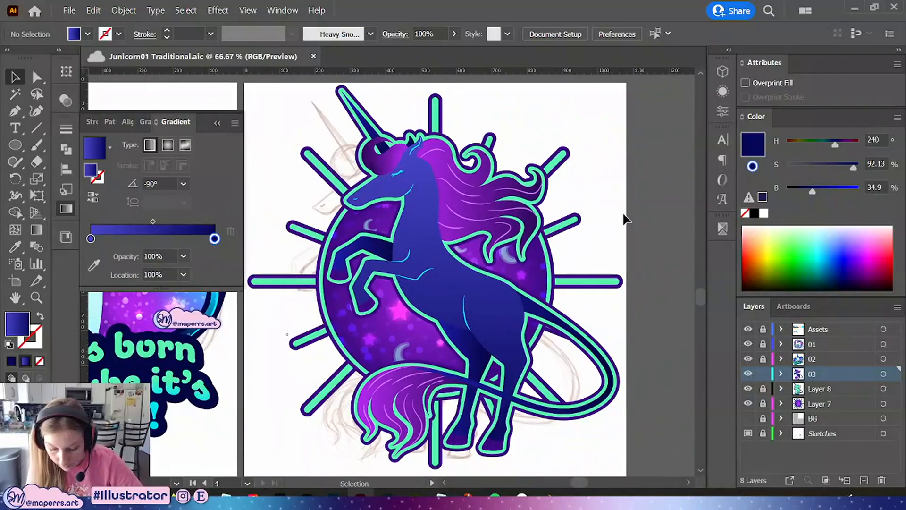
pyautogui.click(43, 76)
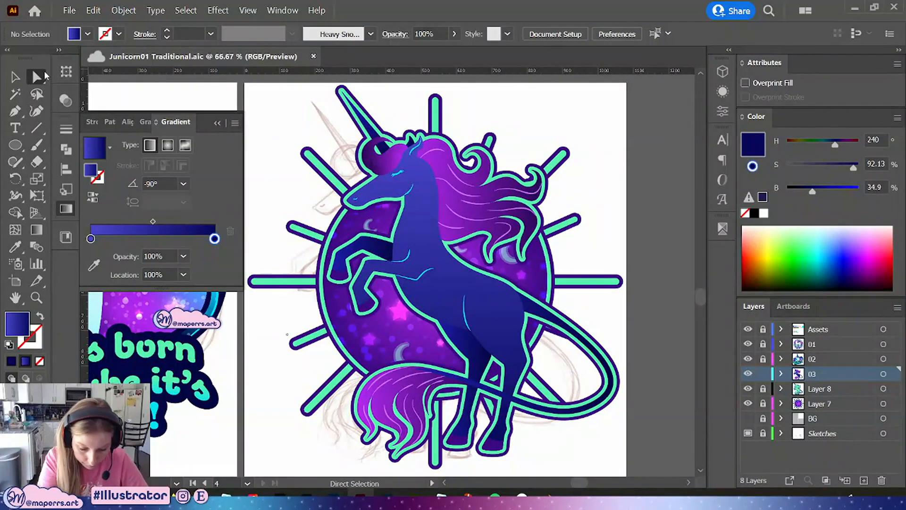
pyautogui.click(386, 256)
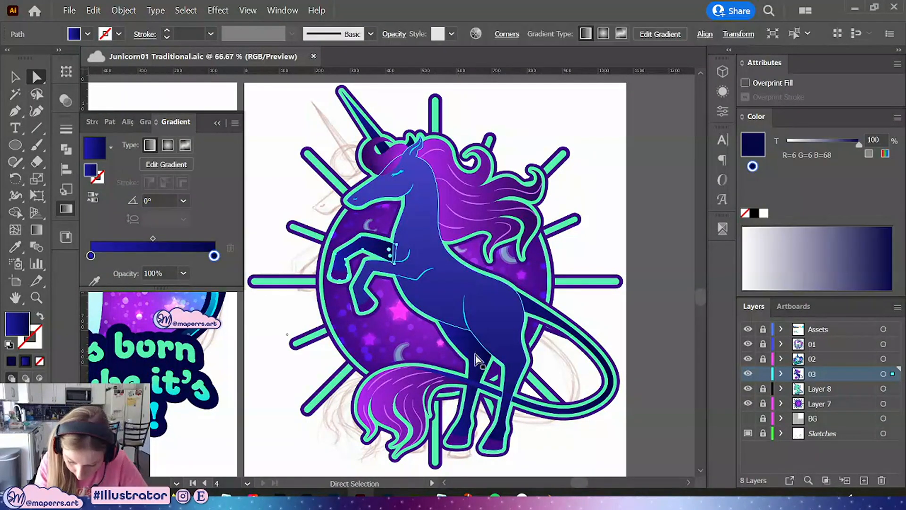
pyautogui.click(65, 209)
pyautogui.click(66, 236)
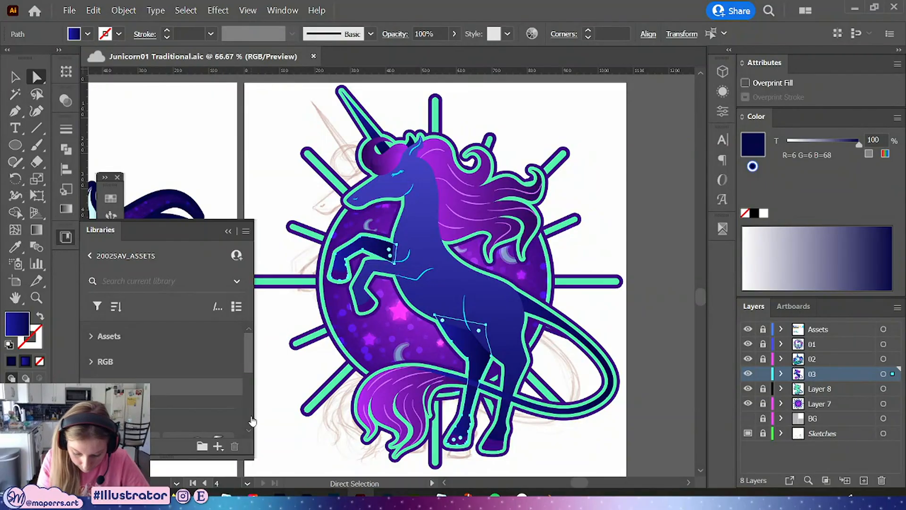
pyautogui.click(65, 235)
pyautogui.click(111, 198)
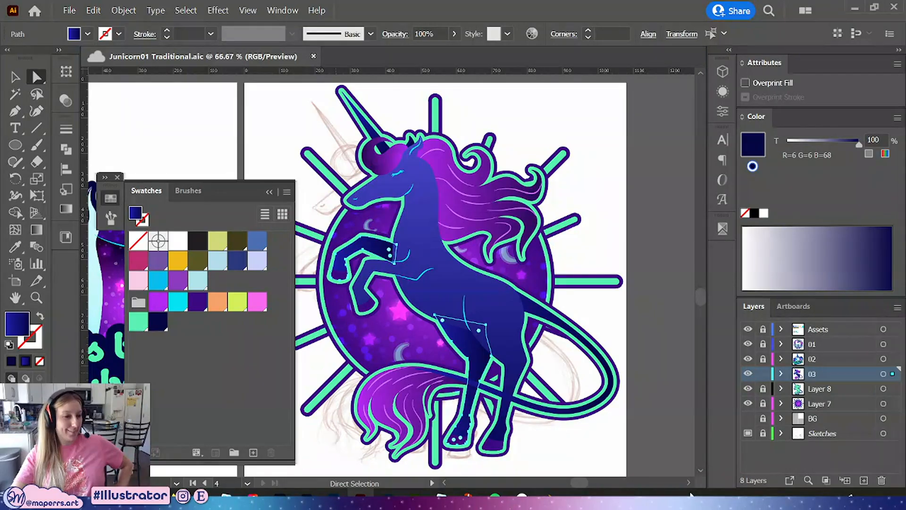
pyautogui.click(497, 310)
pyautogui.press('v')
pyautogui.click(172, 137)
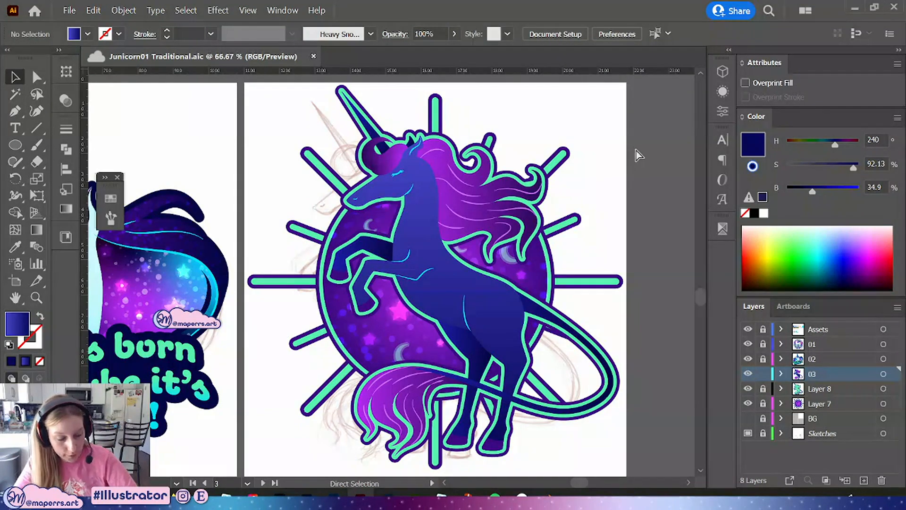
pyautogui.hotkey('ctrl', '-')
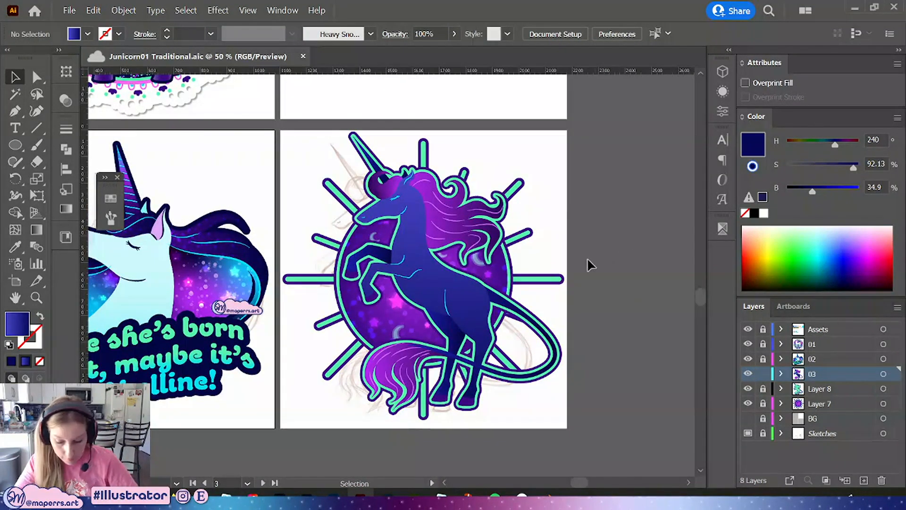
pyautogui.moveTo(576, 316); pyautogui.dragTo(618, 377)
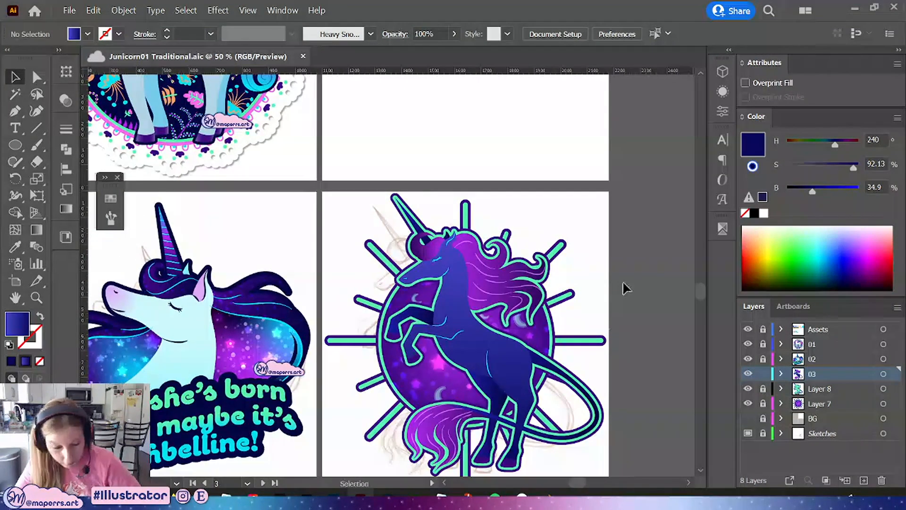
pyautogui.hotkey('ctrl', '-')
pyautogui.moveTo(582, 241); pyautogui.dragTo(582, 278)
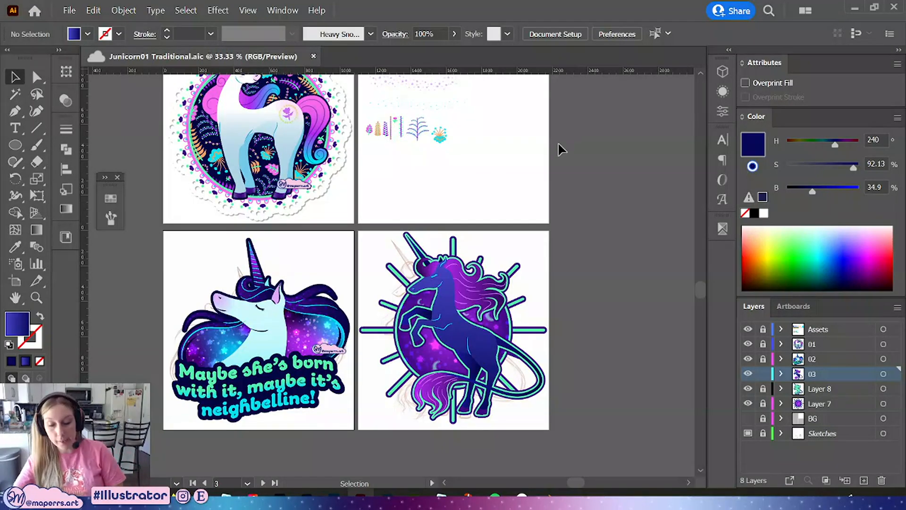
pyautogui.click(535, 164)
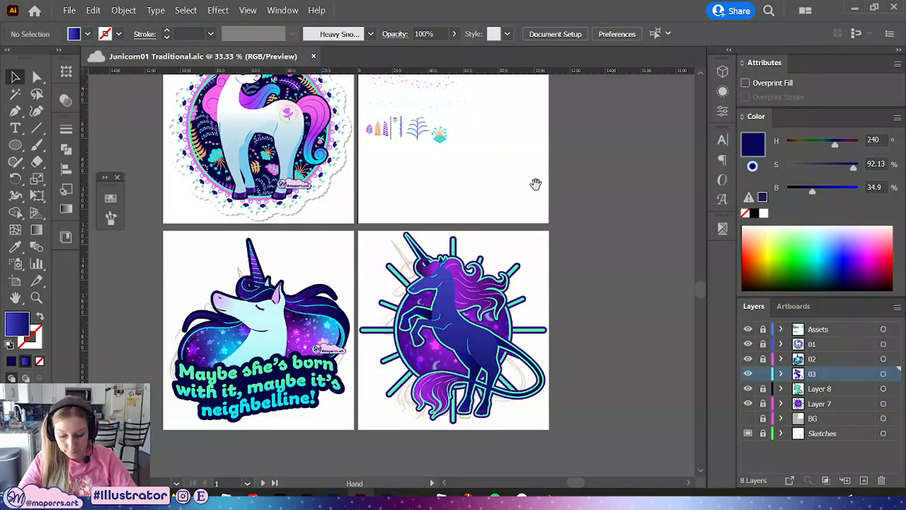
pyautogui.moveTo(536, 184); pyautogui.dragTo(509, 187)
pyautogui.hotkey('ctrl', '+')
pyautogui.hotkey('ctrl', '+')
pyautogui.moveTo(570, 182); pyautogui.dragTo(480, 100)
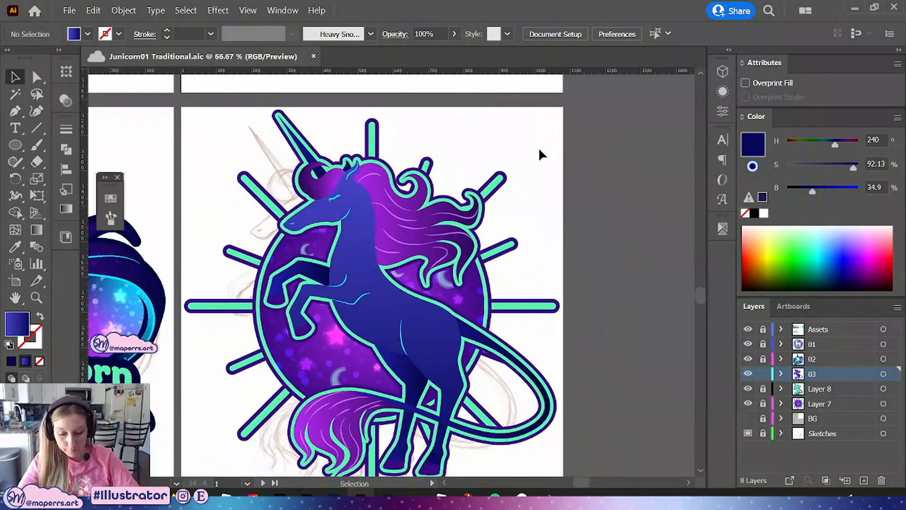
pyautogui.moveTo(569, 243); pyautogui.dragTo(599, 212)
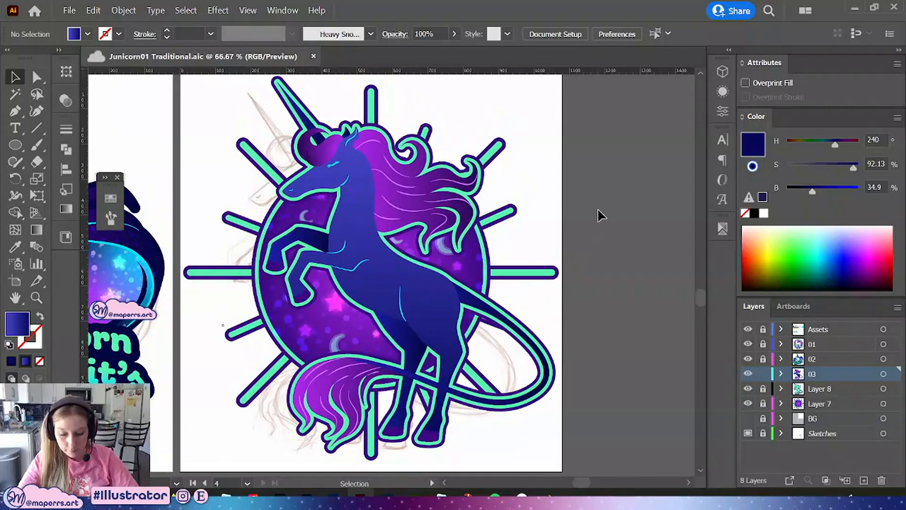
pyautogui.moveTo(596, 157); pyautogui.dragTo(597, 178)
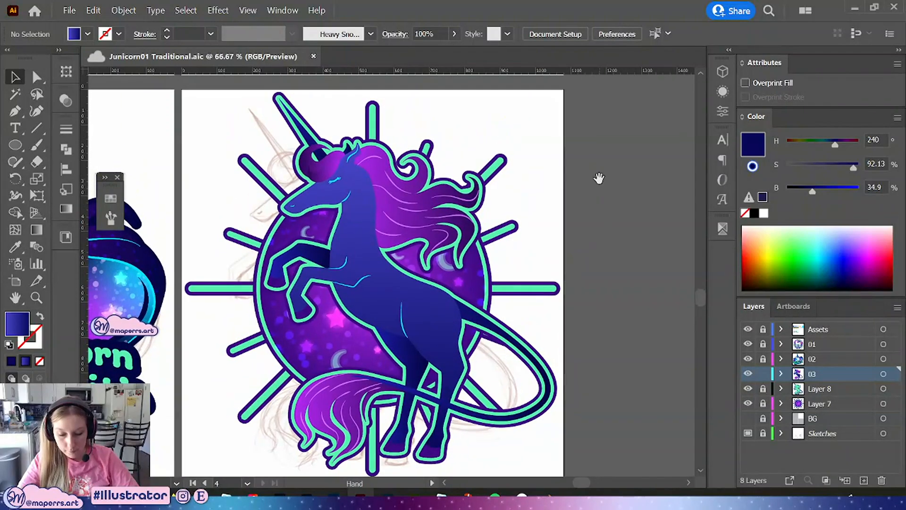
# Lock layer 03, unlock Layer 8, and delete the lower object inside Layer 8's group
pyautogui.click(762, 374)
pyautogui.click(762, 389)
pyautogui.click(812, 388)
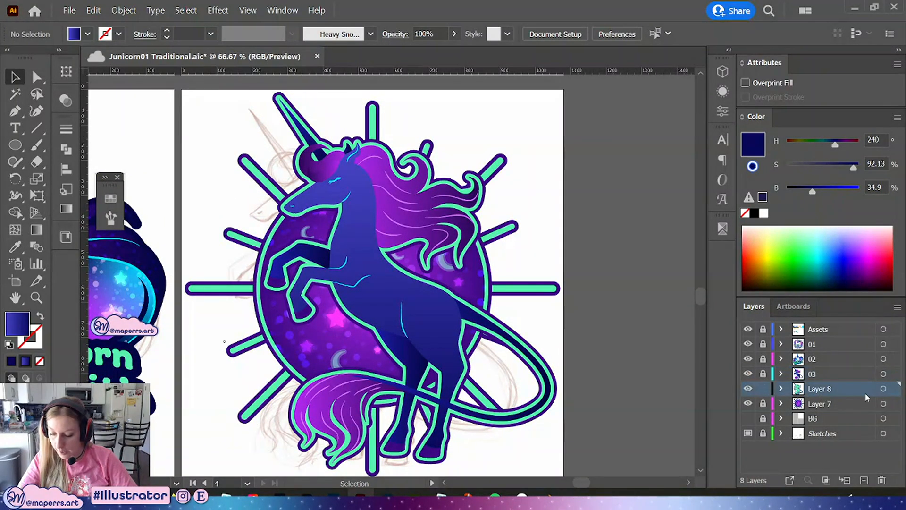
pyautogui.click(781, 388)
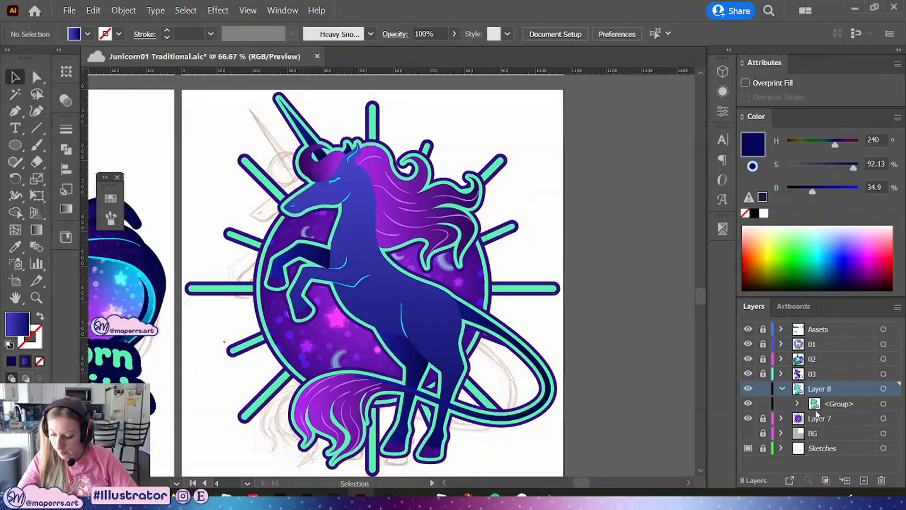
pyautogui.click(797, 404)
pyautogui.click(830, 433)
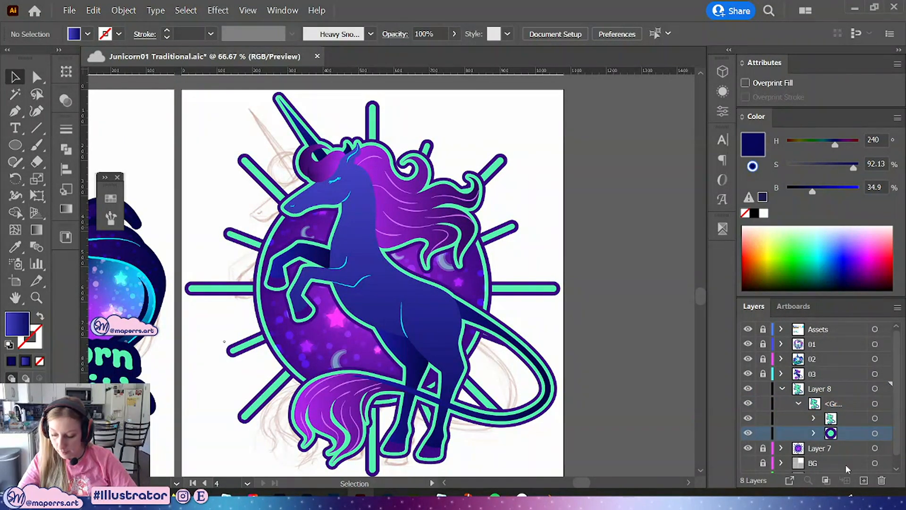
pyautogui.click(880, 480)
# Select the remaining outline group in Layer 8 and ungroup it
pyautogui.click(848, 420)
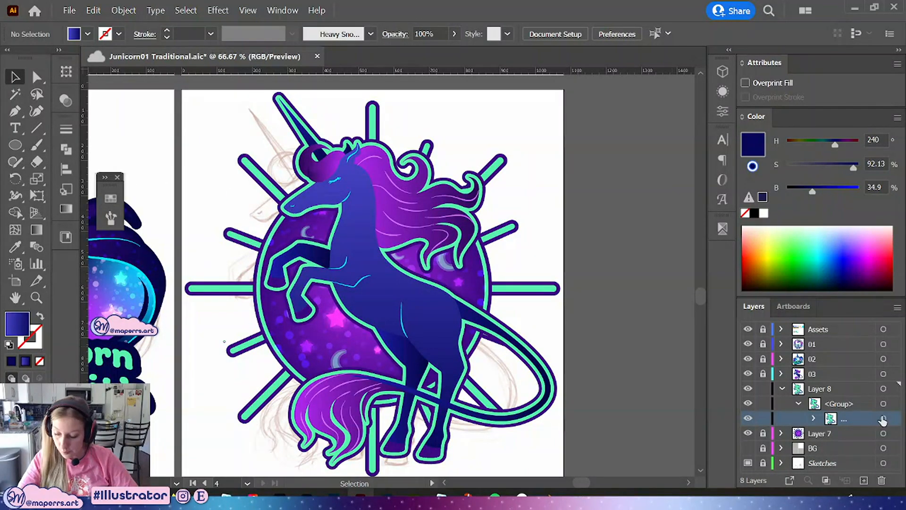
pyautogui.click(813, 418)
pyautogui.click(855, 418)
pyautogui.click(837, 392)
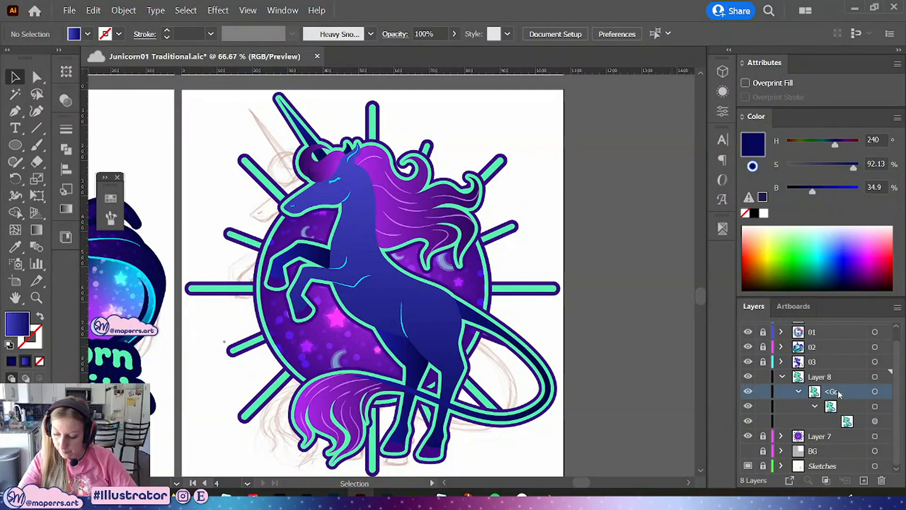
pyautogui.click(875, 392)
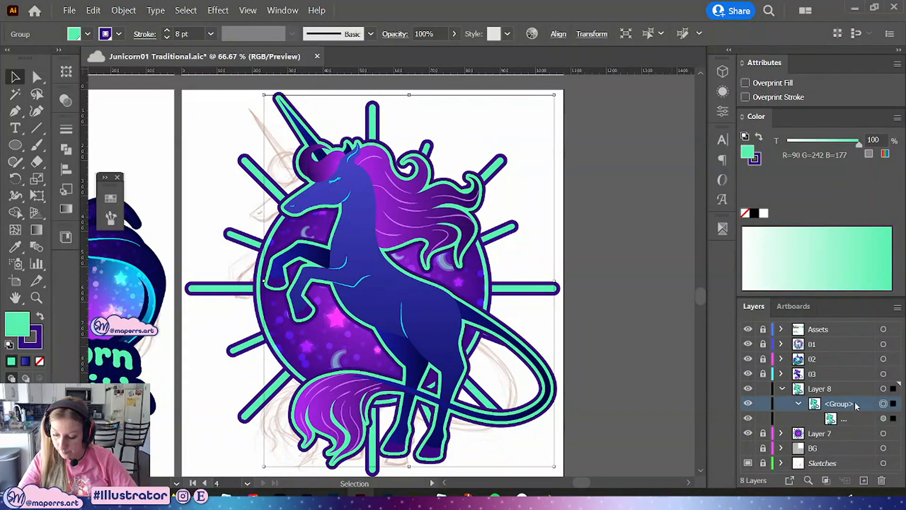
pyautogui.hotkey('ctrl', 'shift', 'g')
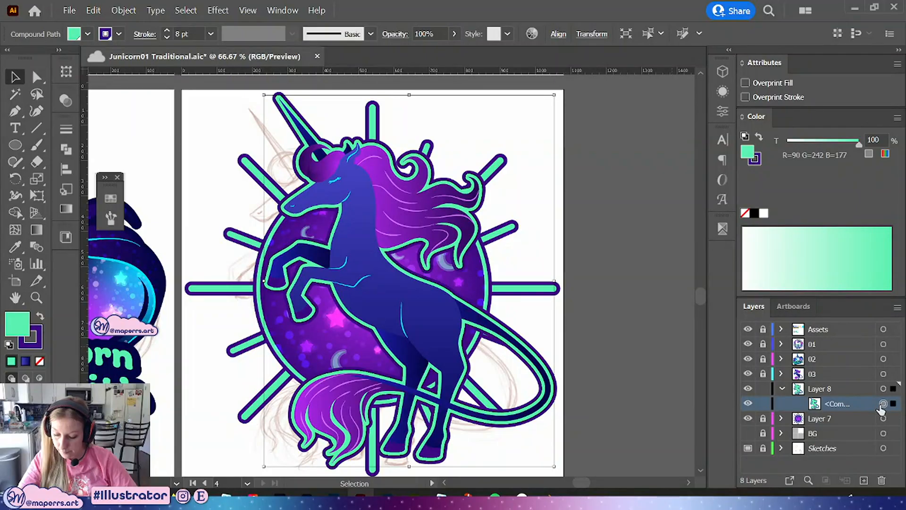
pyautogui.rightClick(494, 301)
pyautogui.click(546, 181)
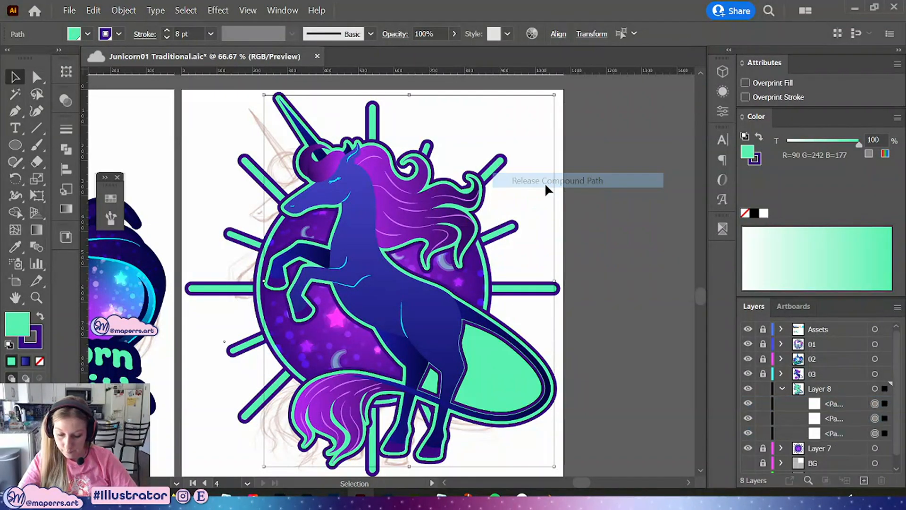
pyautogui.hotkey('ctrl', 'z')
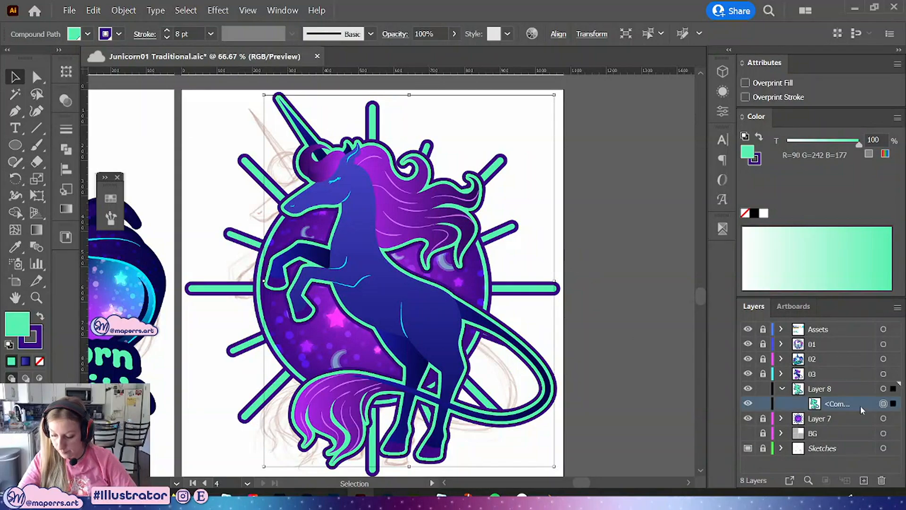
# Fill the unicorn's outer outline compound path with the cyan swatch, deselect, and save the document
pyautogui.click(111, 198)
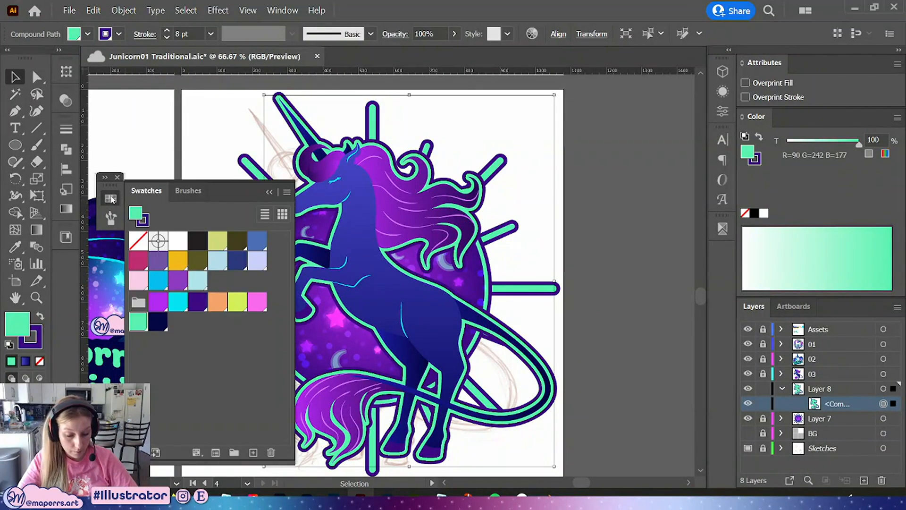
pyautogui.click(176, 304)
pyautogui.click(607, 221)
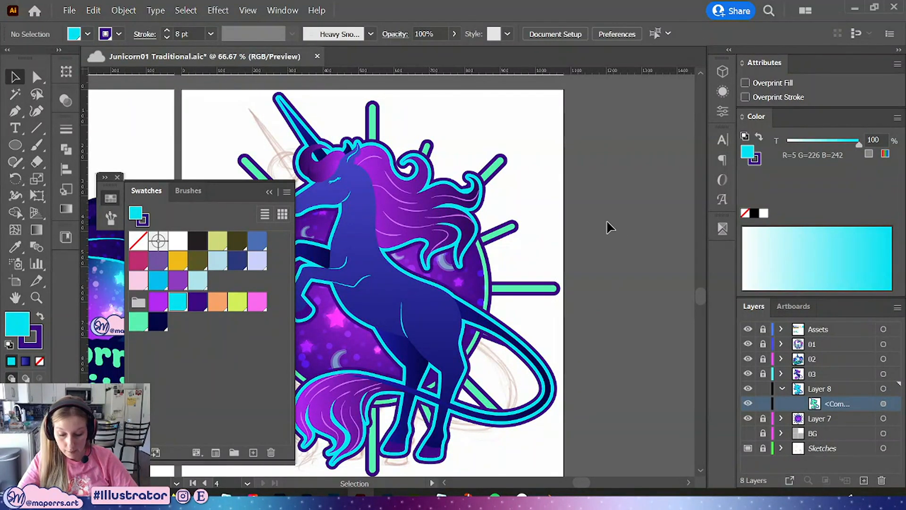
pyautogui.moveTo(551, 161); pyautogui.dragTo(556, 181)
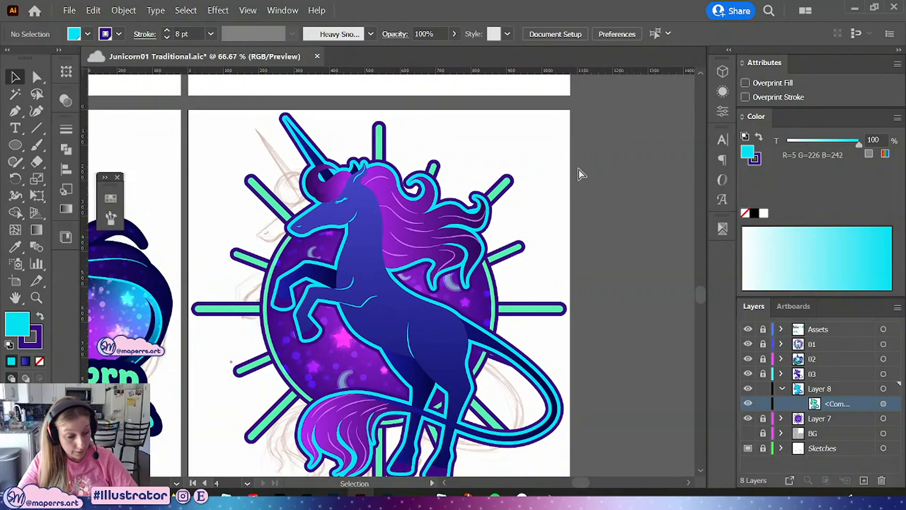
pyautogui.hotkey('ctrl', 's')
# Collapse Layer 8 and unlock layer 03
pyautogui.moveTo(599, 240)
pyautogui.mouseDown()
pyautogui.moveTo(597, 192)
pyautogui.moveTo(614, 242)
pyautogui.mouseUp()
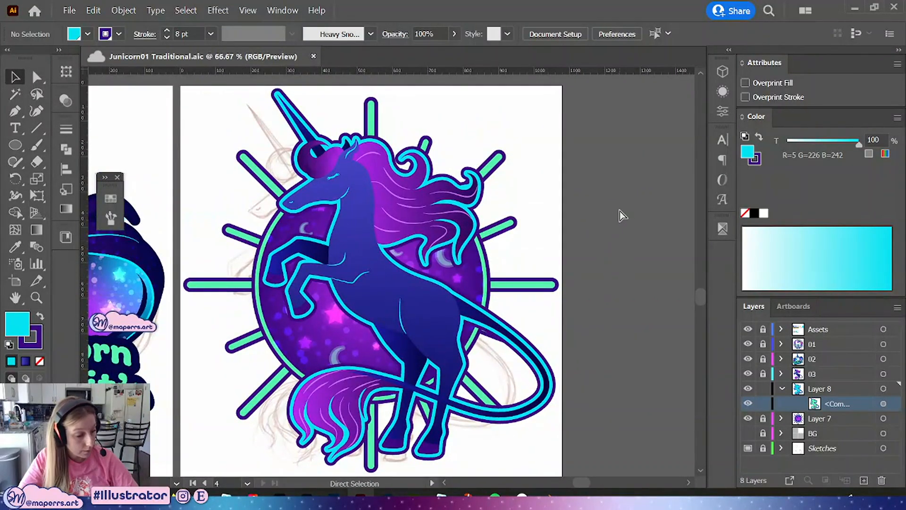
pyautogui.hotkey('ctrl', '-')
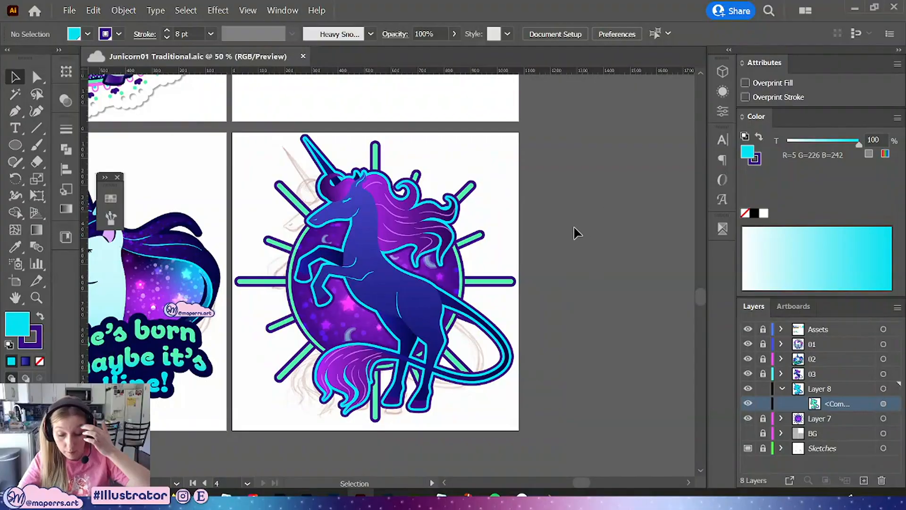
pyautogui.scroll(2, 573, 225)
pyautogui.moveTo(522, 196); pyautogui.dragTo(576, 177)
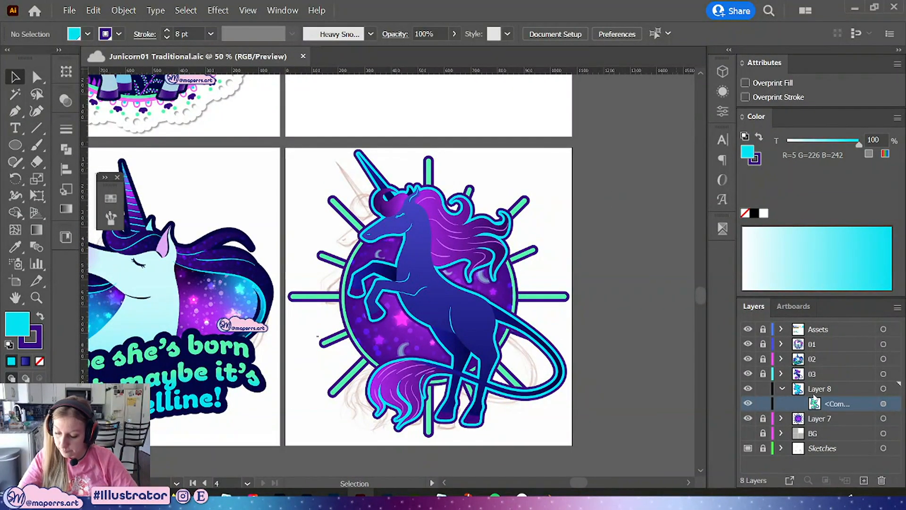
pyautogui.click(781, 374)
pyautogui.click(781, 374)
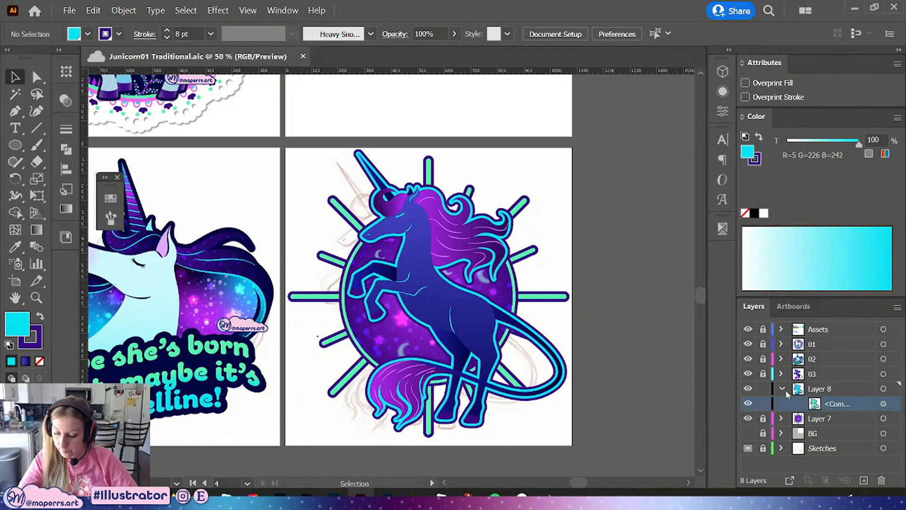
pyautogui.click(782, 389)
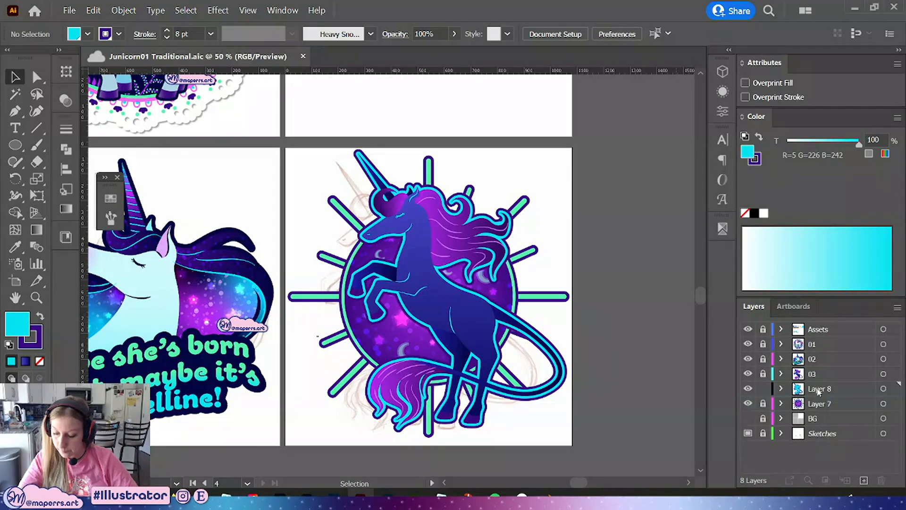
pyautogui.click(867, 374)
pyautogui.click(763, 373)
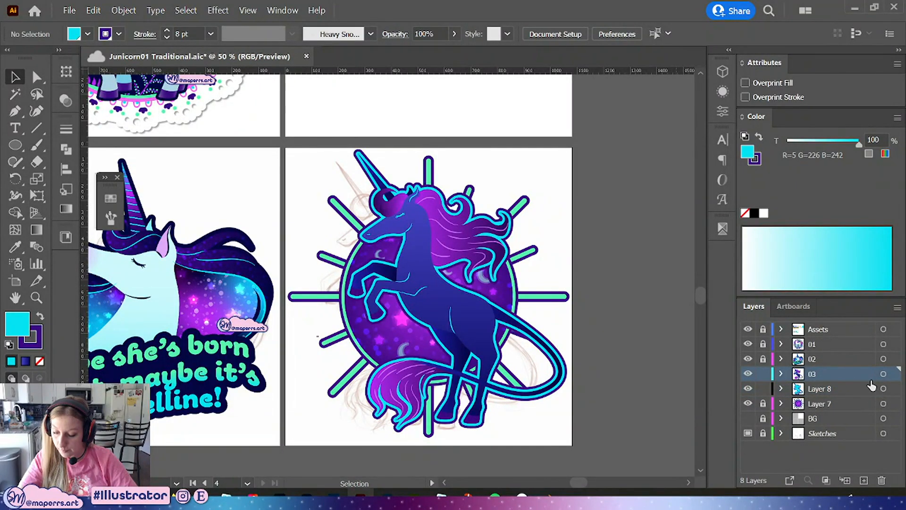
# Select the artwork of layers 03 and Layer 8 together, enlarge it slightly, and nudge it left
pyautogui.click(882, 373)
pyautogui.keyDown('shift'); pyautogui.click(882, 389); pyautogui.keyUp('shift')
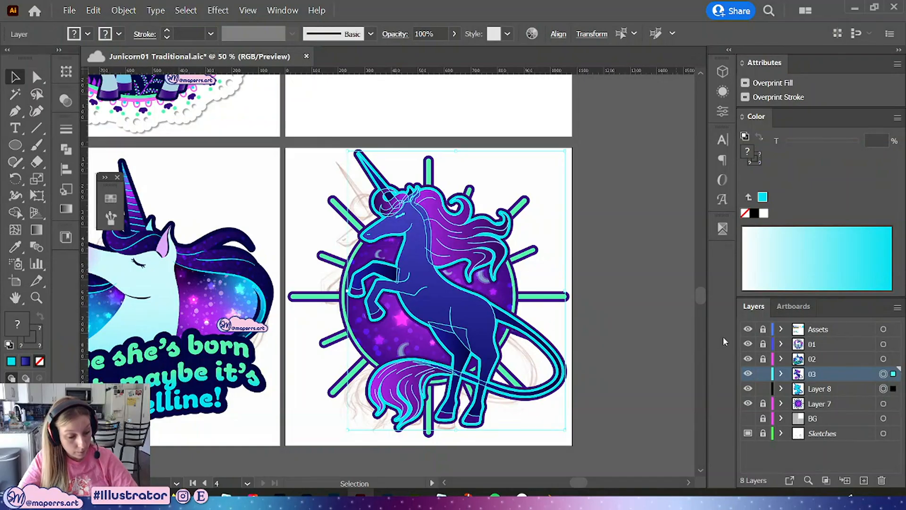
pyautogui.click(723, 140)
pyautogui.click(722, 140)
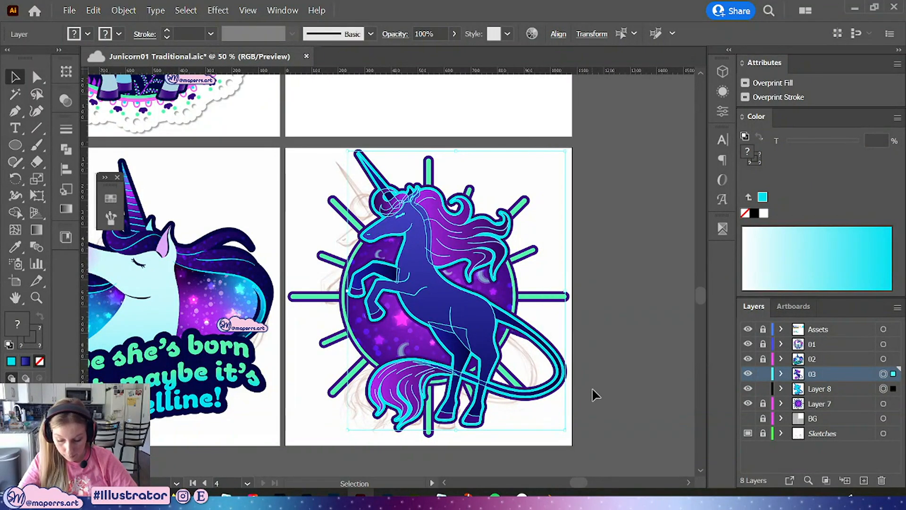
pyautogui.moveTo(566, 429); pyautogui.dragTo(573, 442)
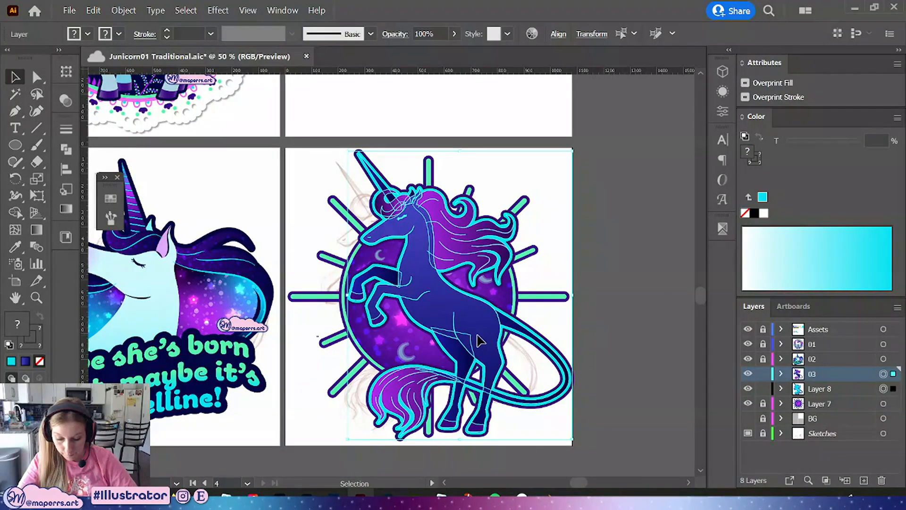
pyautogui.moveTo(478, 339)
pyautogui.mouseDown()
pyautogui.moveTo(473, 329)
pyautogui.moveTo(472, 339)
pyautogui.mouseUp()
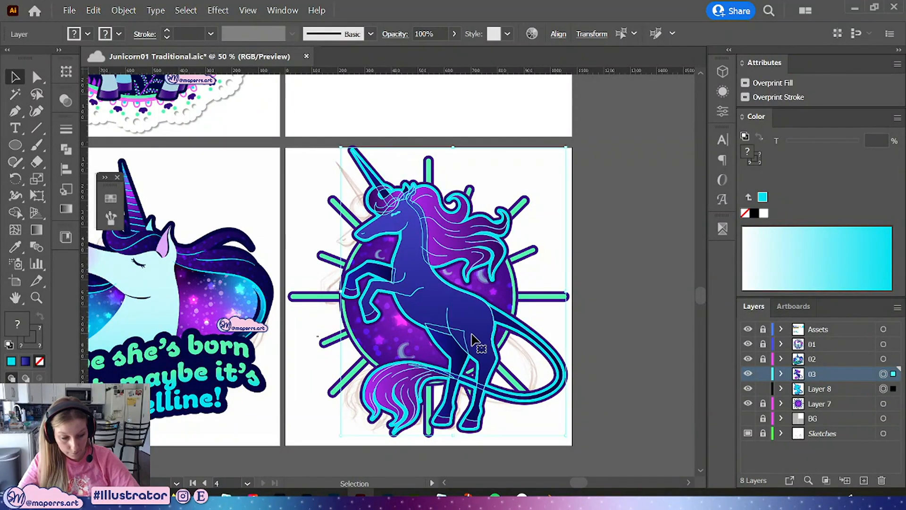
# Select the unicorn artwork on the artboard, nudge its top and bottom edges down slightly, deselect, and save
pyautogui.click(610, 307)
pyautogui.moveTo(599, 134); pyautogui.dragTo(348, 420)
pyautogui.moveTo(584, 147); pyautogui.dragTo(307, 443)
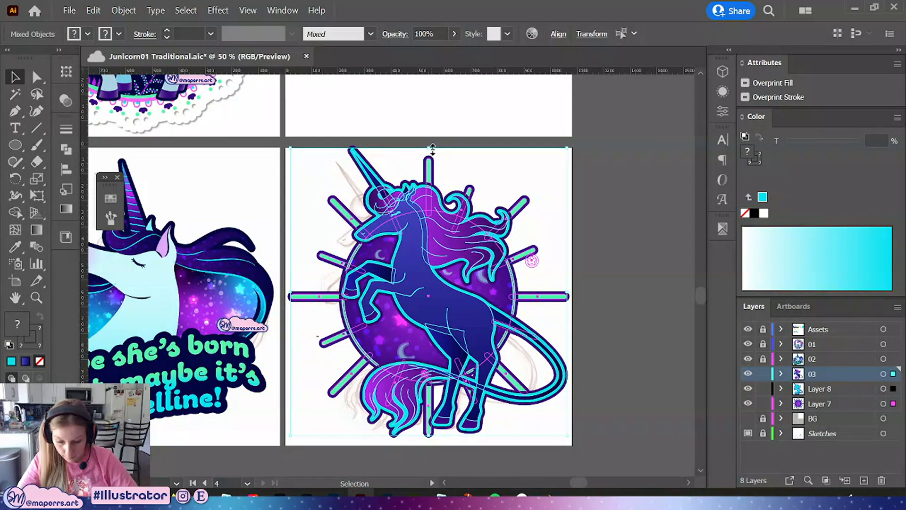
pyautogui.moveTo(429, 148); pyautogui.dragTo(432, 151)
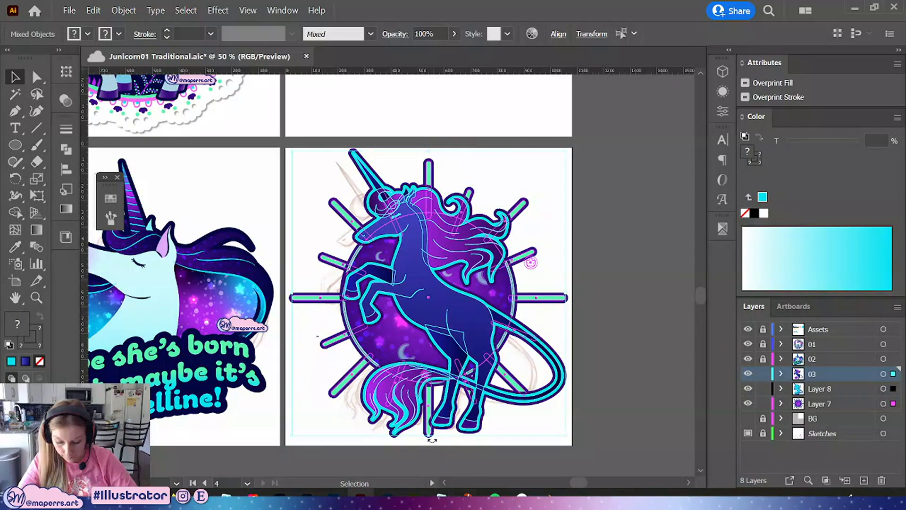
pyautogui.moveTo(430, 434); pyautogui.dragTo(432, 439)
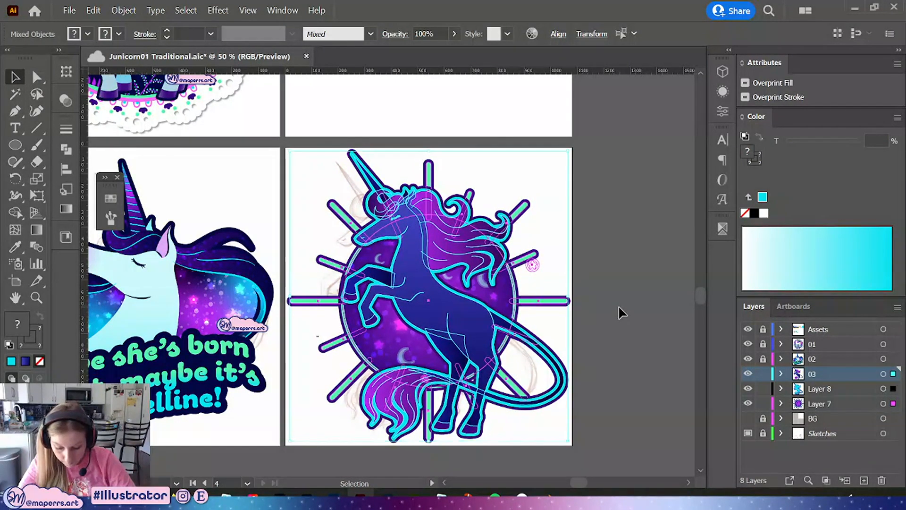
pyautogui.click(607, 262)
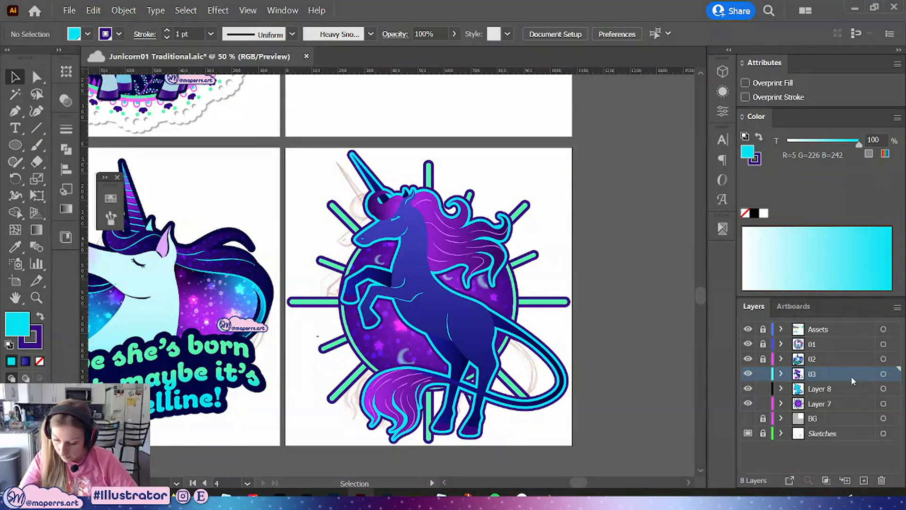
pyautogui.hotkey('ctrl', 's')
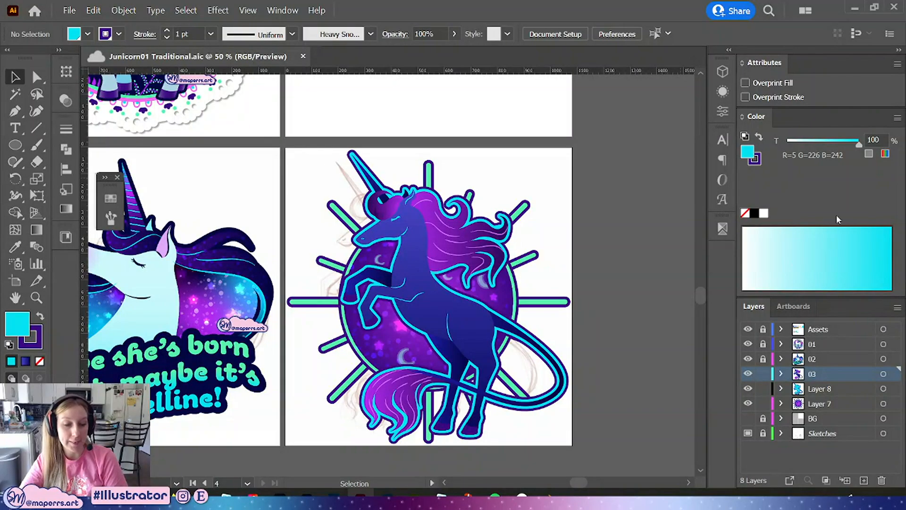
pyautogui.moveTo(840, 298); pyautogui.dragTo(833, 219)
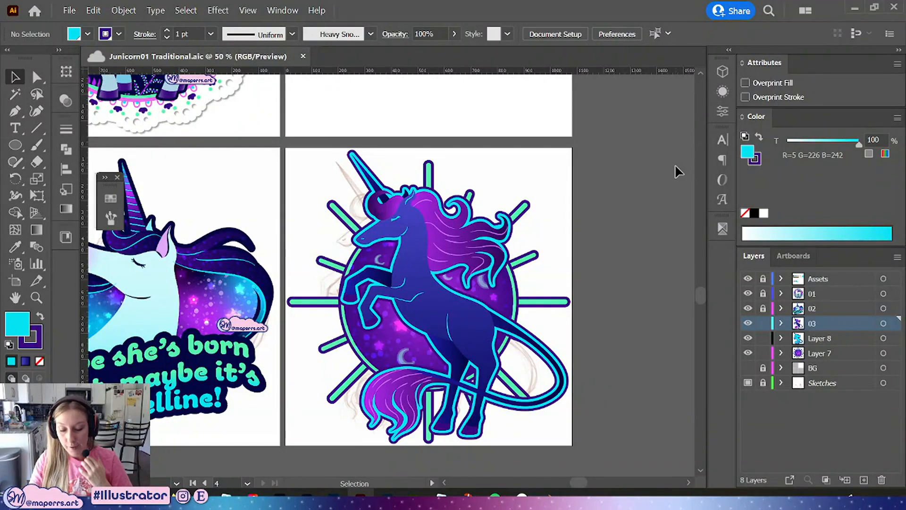
pyautogui.moveTo(576, 241)
pyautogui.mouseDown()
pyautogui.moveTo(578, 205)
pyautogui.moveTo(574, 233)
pyautogui.mouseUp()
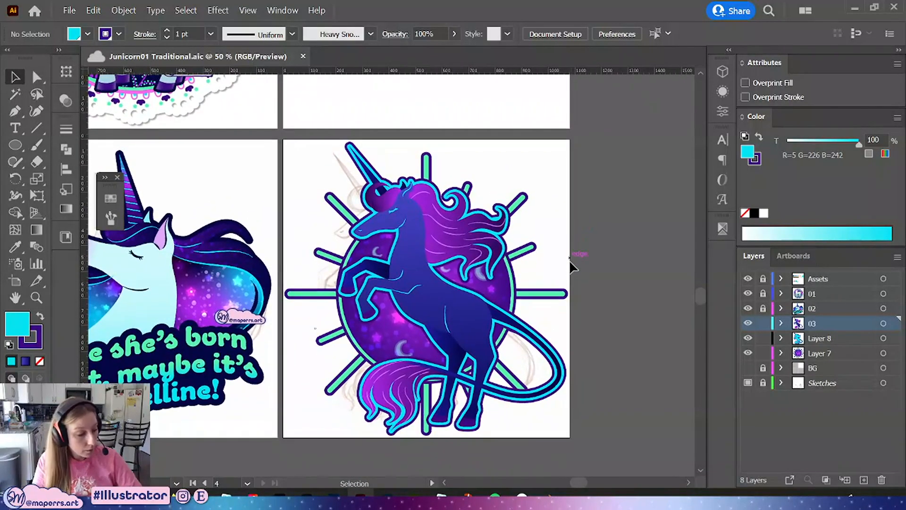
pyautogui.moveTo(577, 199); pyautogui.dragTo(571, 210)
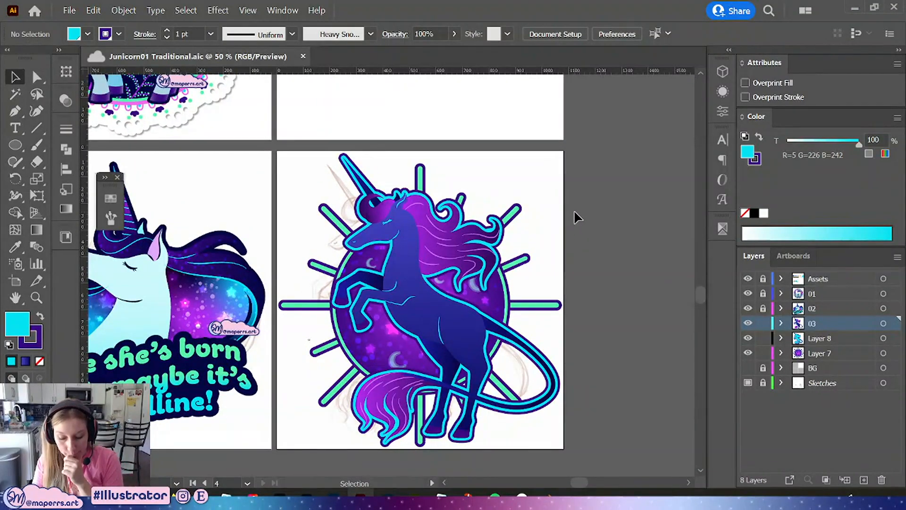
# Select the four hoof paths with Direct Selection, save, and apply a linear gradient fill to them
pyautogui.press('a')
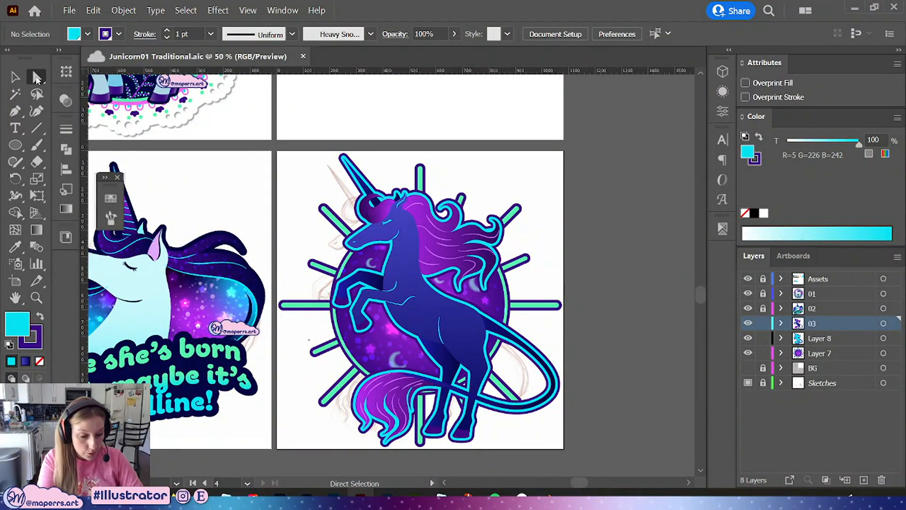
pyautogui.scroll(3, 354, 263)
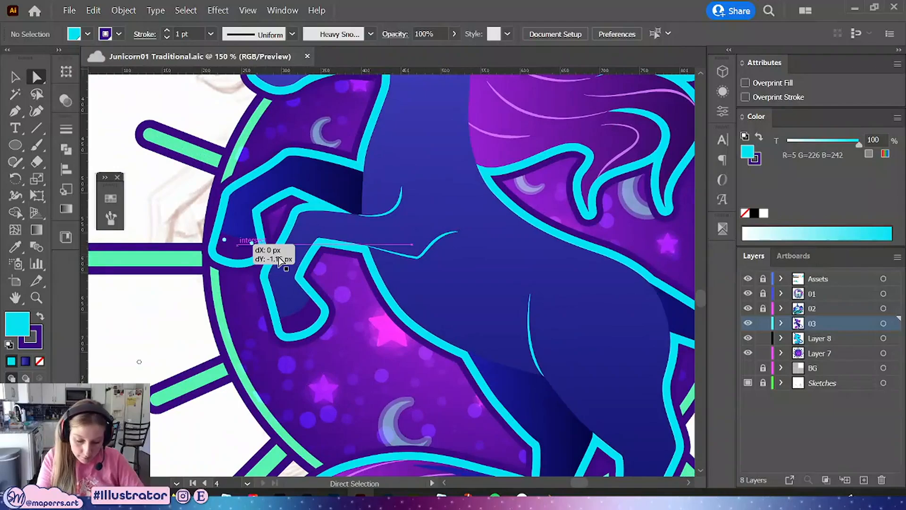
pyautogui.click(243, 248)
pyautogui.keyDown('shift'); pyautogui.click(294, 324); pyautogui.keyUp('shift')
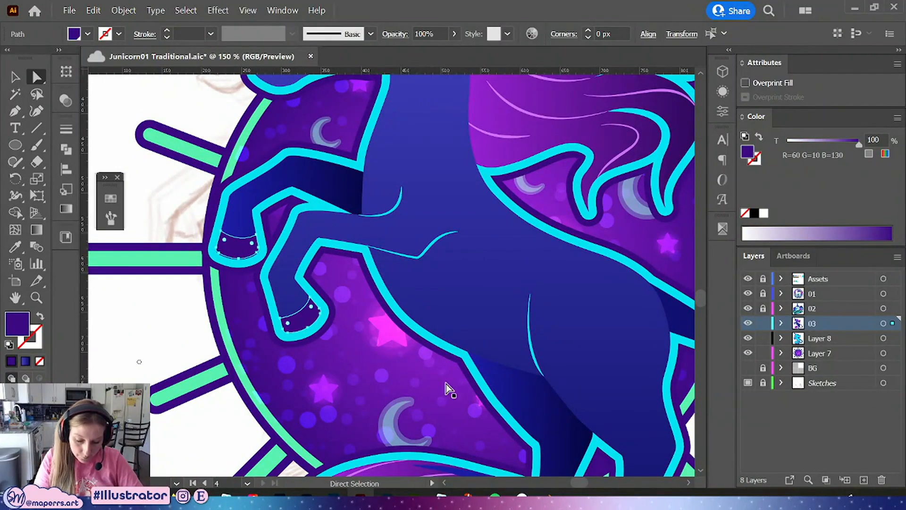
pyautogui.moveTo(446, 385); pyautogui.dragTo(337, 195)
pyautogui.keyDown('shift'); pyautogui.click(421, 434); pyautogui.keyUp('shift')
pyautogui.keyDown('shift'); pyautogui.click(484, 460); pyautogui.keyUp('shift')
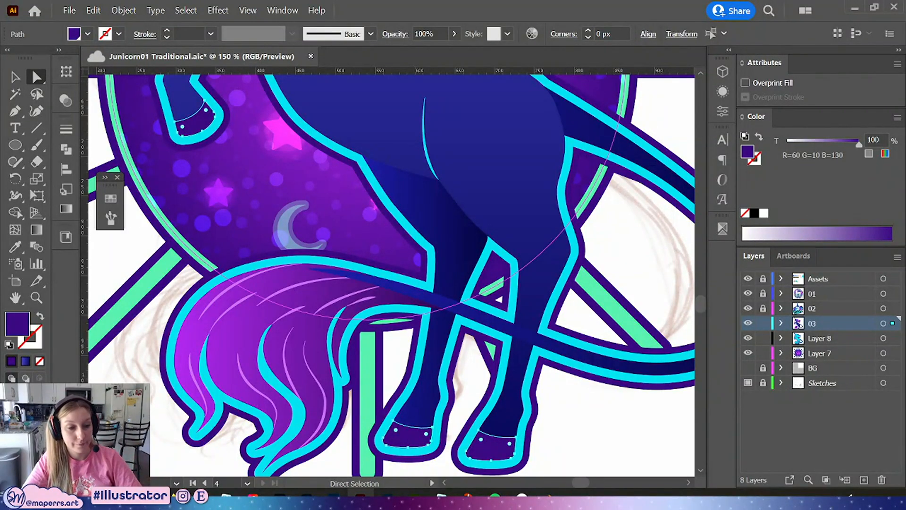
pyautogui.hotkey('ctrl', 's')
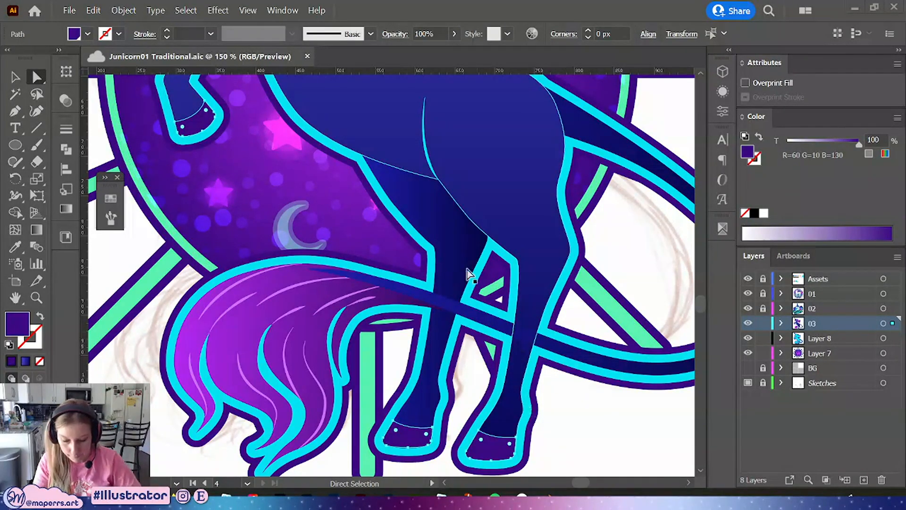
pyautogui.moveTo(311, 157); pyautogui.dragTo(441, 351)
pyautogui.click(111, 198)
pyautogui.click(67, 208)
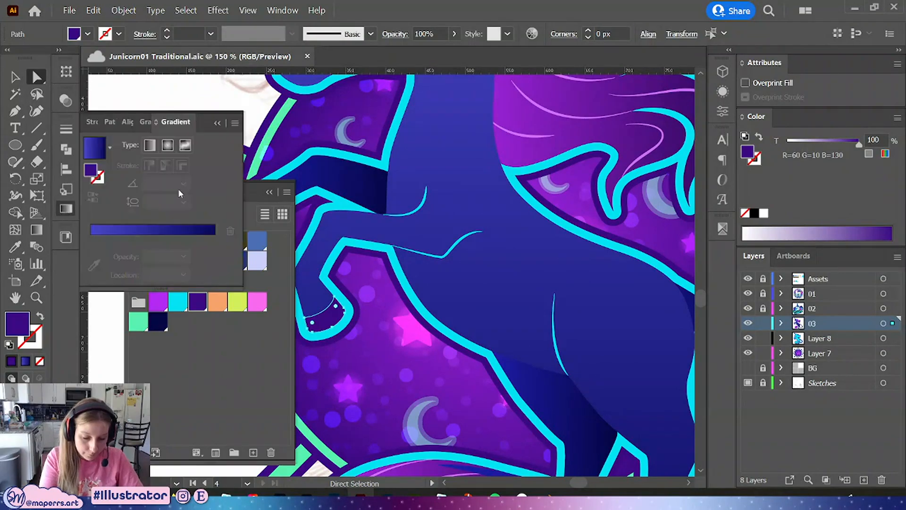
pyautogui.click(95, 148)
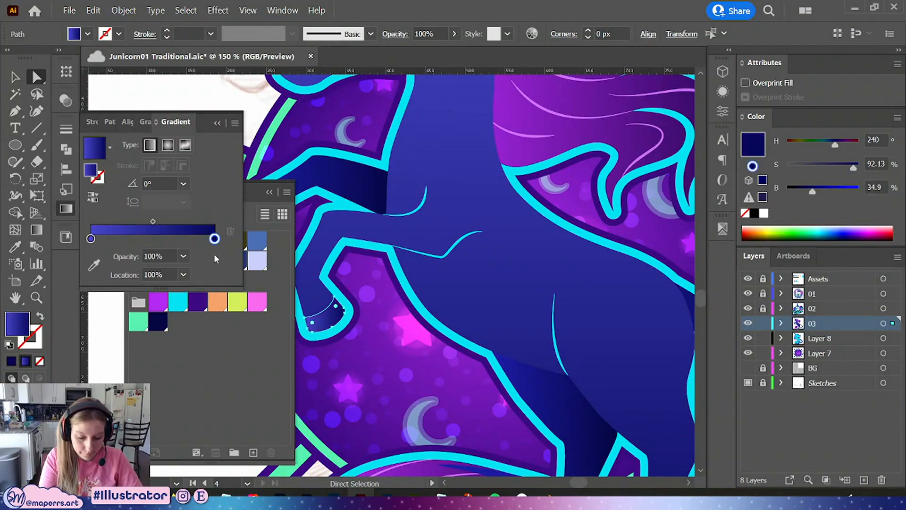
# Edit the hoof gradient into three stops: purple at both ends and cyan in the middle
pyautogui.click(167, 304)
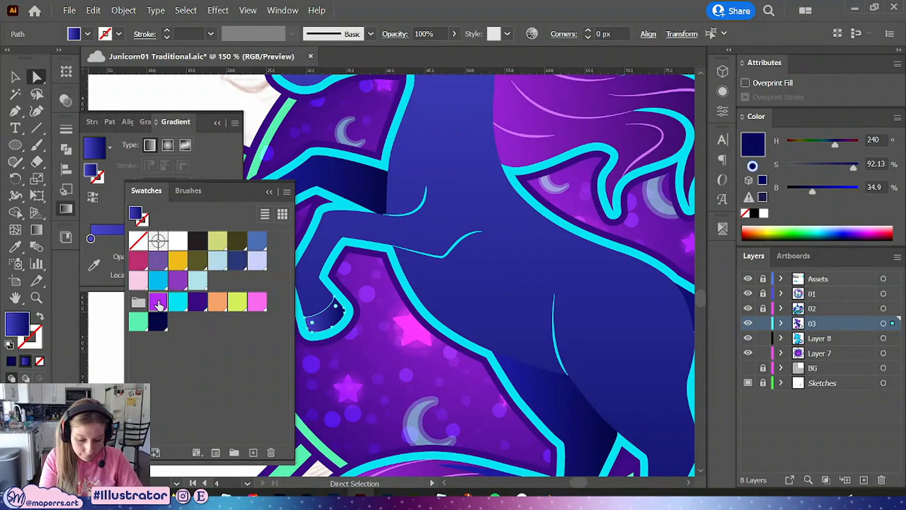
pyautogui.click(104, 238)
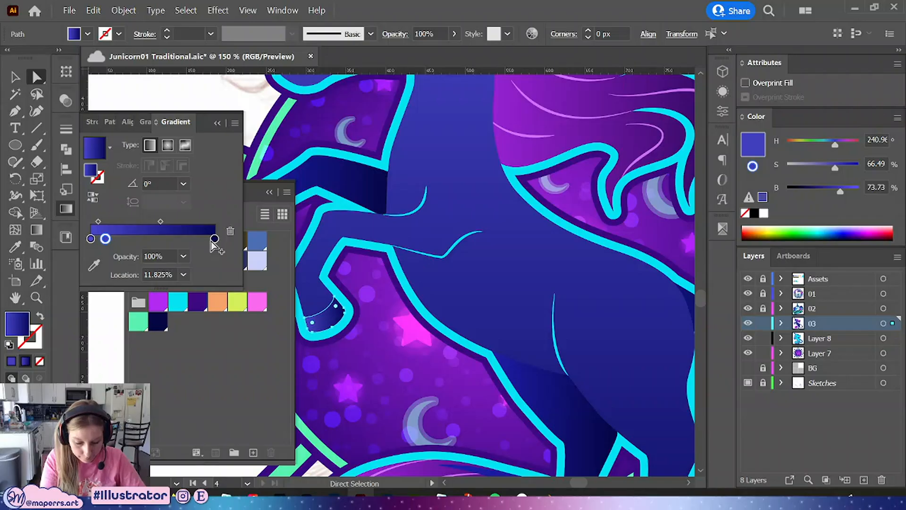
pyautogui.click(231, 230)
pyautogui.doubleClick(213, 238)
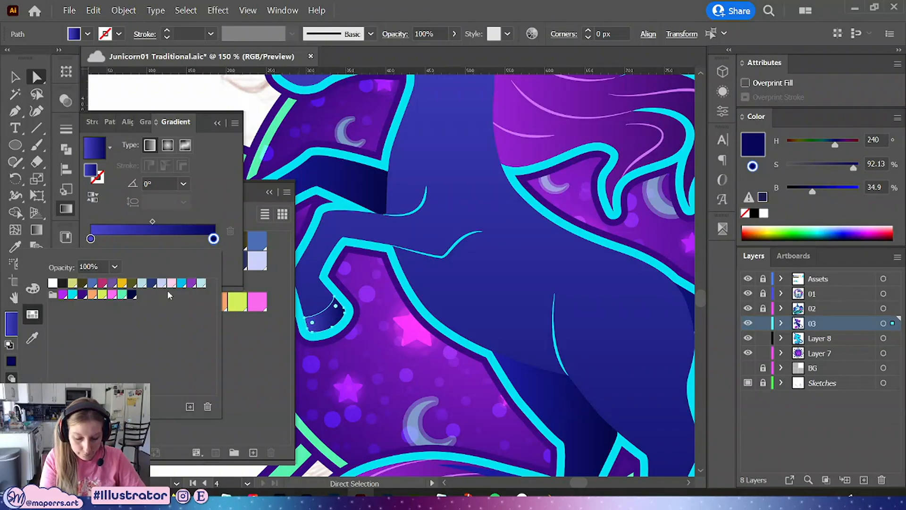
pyautogui.click(62, 295)
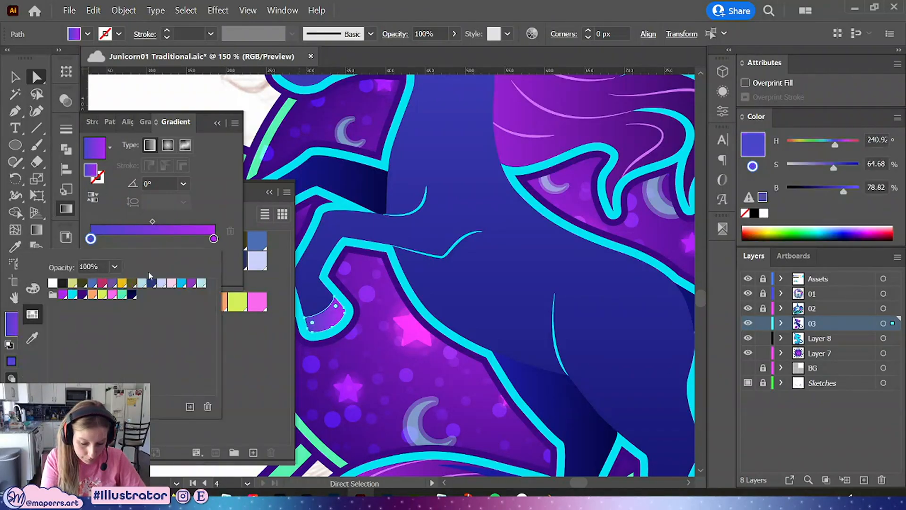
pyautogui.click(72, 295)
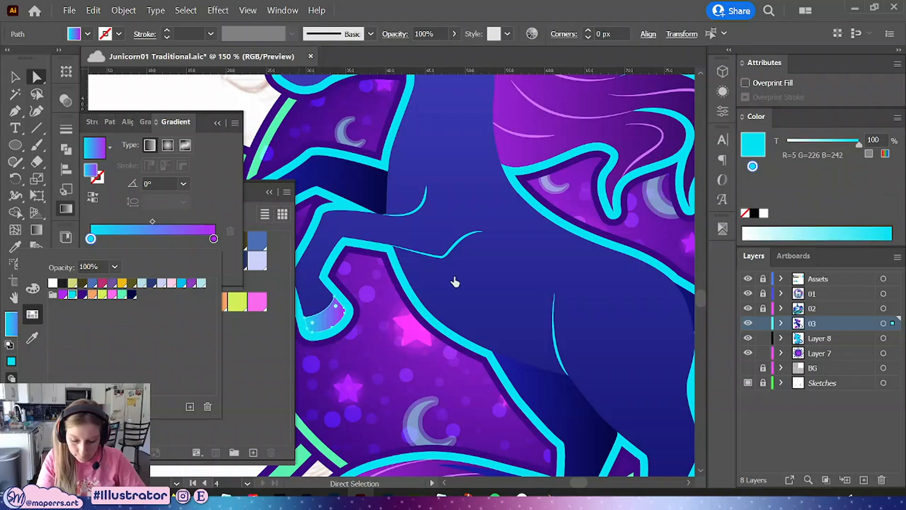
pyautogui.moveTo(90, 239); pyautogui.dragTo(133, 238)
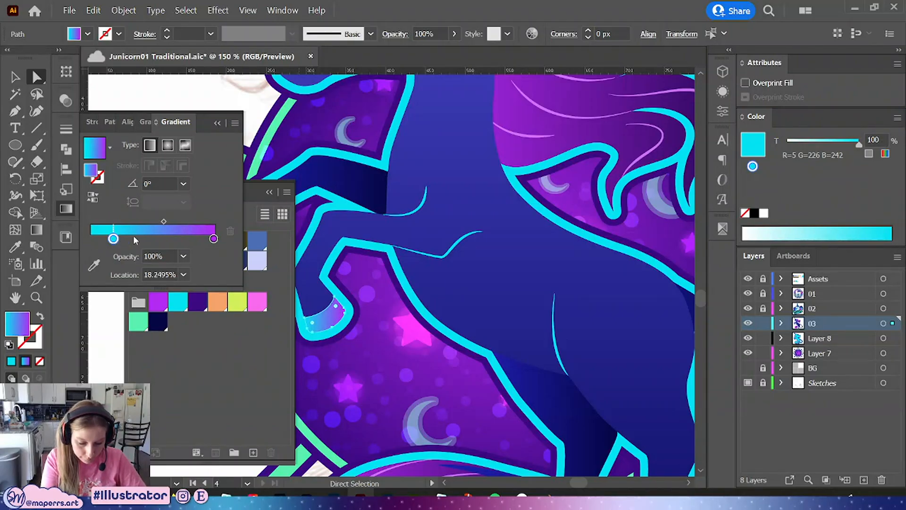
pyautogui.click(91, 239)
pyautogui.doubleClick(91, 239)
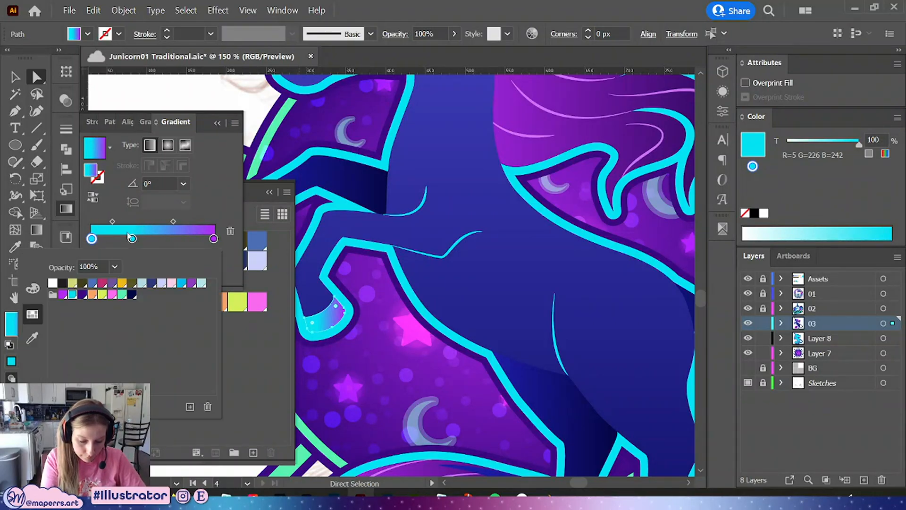
pyautogui.click(62, 295)
pyautogui.click(212, 154)
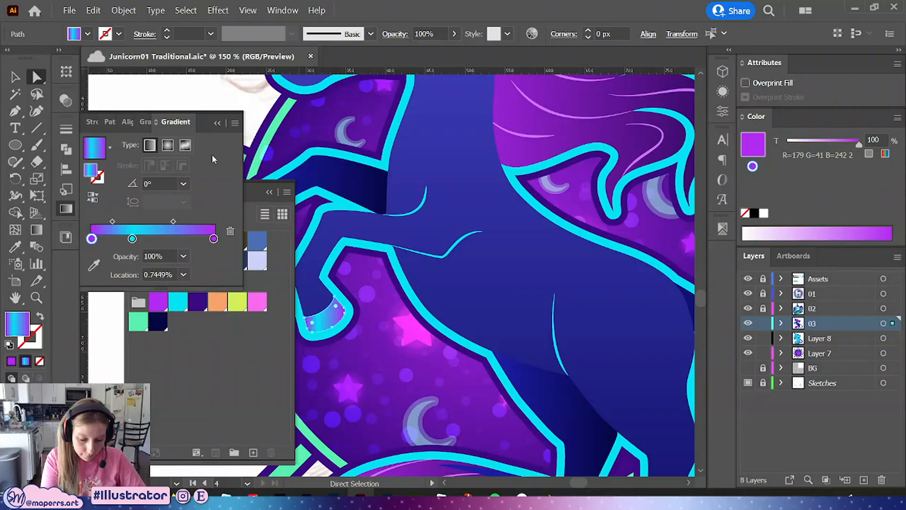
# Change the middle hoof gradient stop to purple at 50% opacity
pyautogui.moveTo(381, 268); pyautogui.dragTo(464, 303)
pyautogui.hotkey('ctrl', '+')
pyautogui.hotkey('ctrl', '+')
pyautogui.click(159, 305)
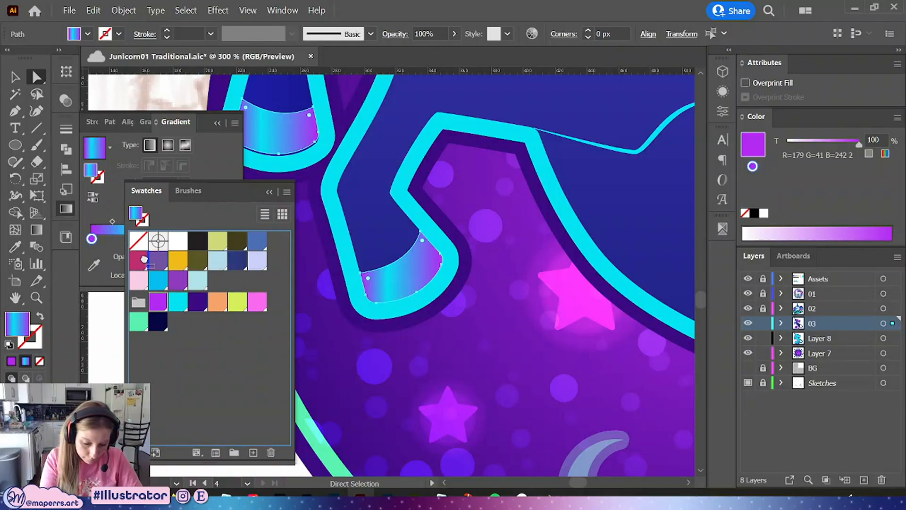
pyautogui.click(207, 126)
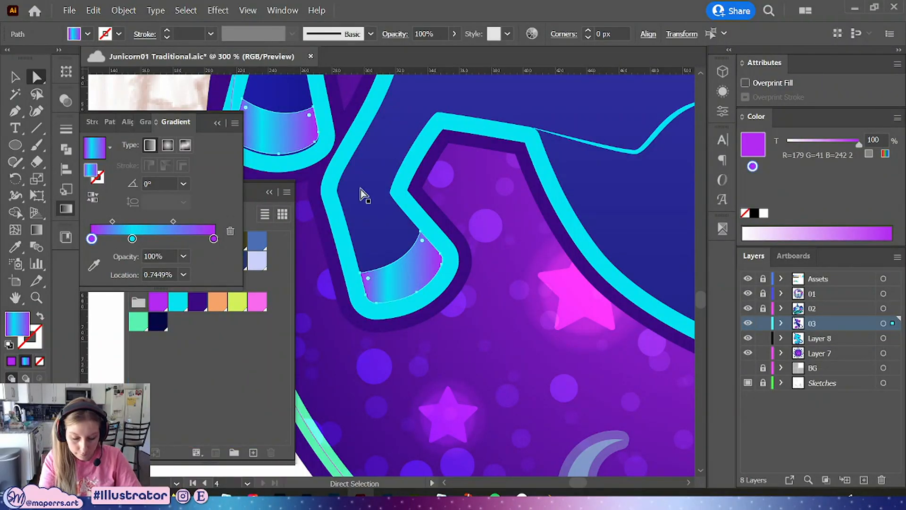
pyautogui.doubleClick(132, 238)
pyautogui.click(63, 294)
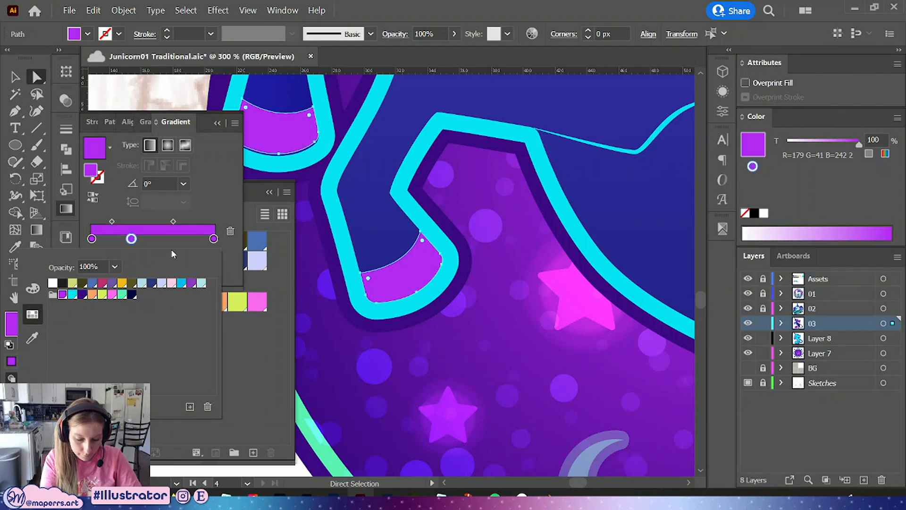
pyautogui.click(153, 235)
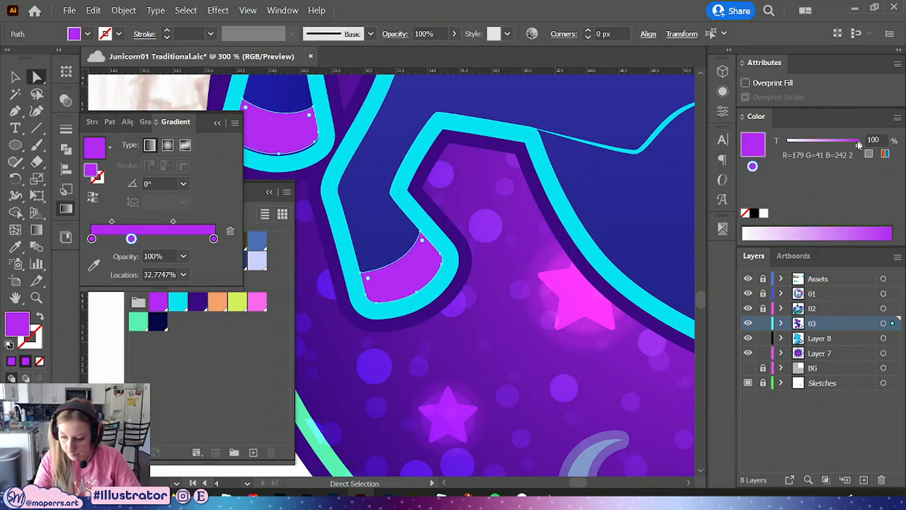
pyautogui.moveTo(856, 140); pyautogui.dragTo(839, 147)
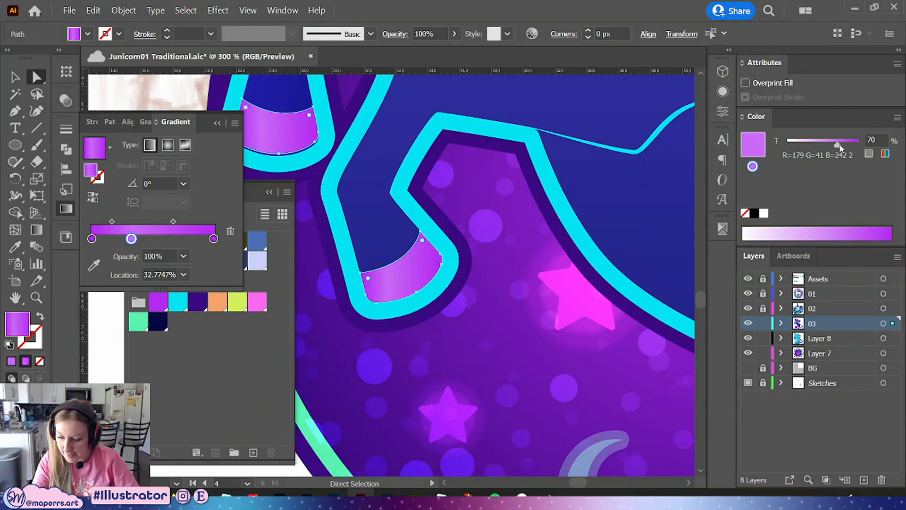
pyautogui.moveTo(838, 142); pyautogui.dragTo(833, 141)
pyautogui.click(872, 140)
pyautogui.write('5')
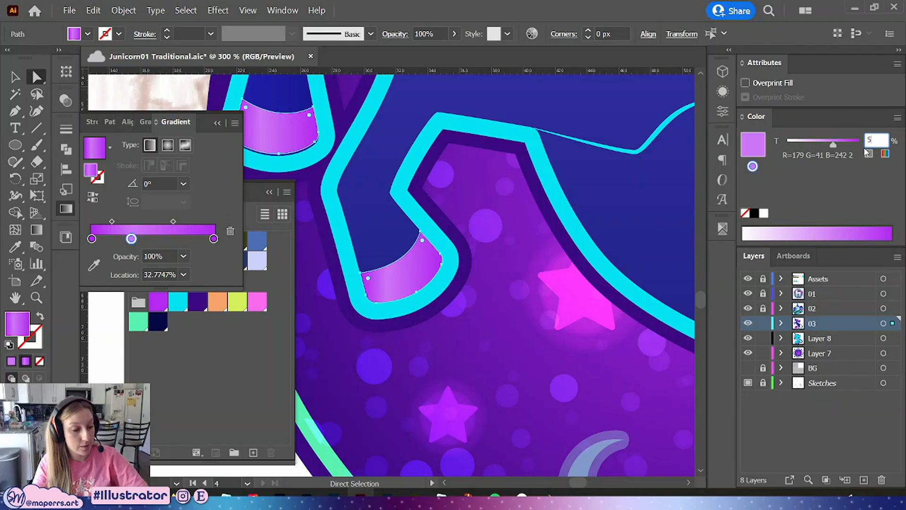
pyautogui.write('0')
pyautogui.press('Return')
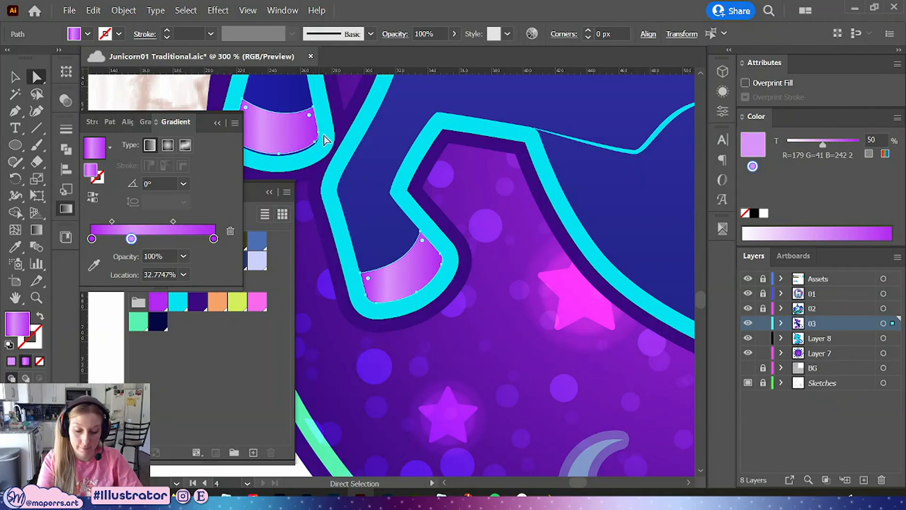
# Redraw the hoof gradient's direction across the front hoof with the Gradient tool
pyautogui.press('space')
pyautogui.moveTo(370, 144); pyautogui.dragTo(463, 246)
pyautogui.click(385, 236)
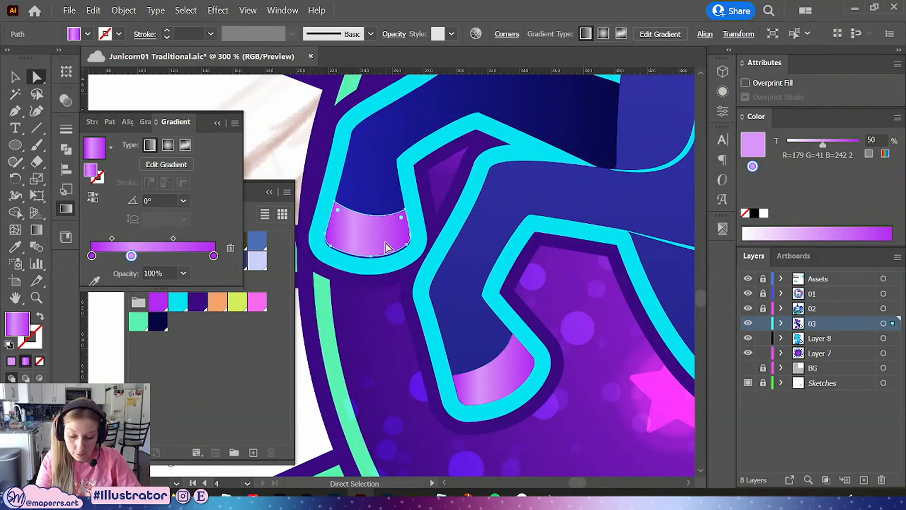
pyautogui.moveTo(384, 234); pyautogui.dragTo(384, 236)
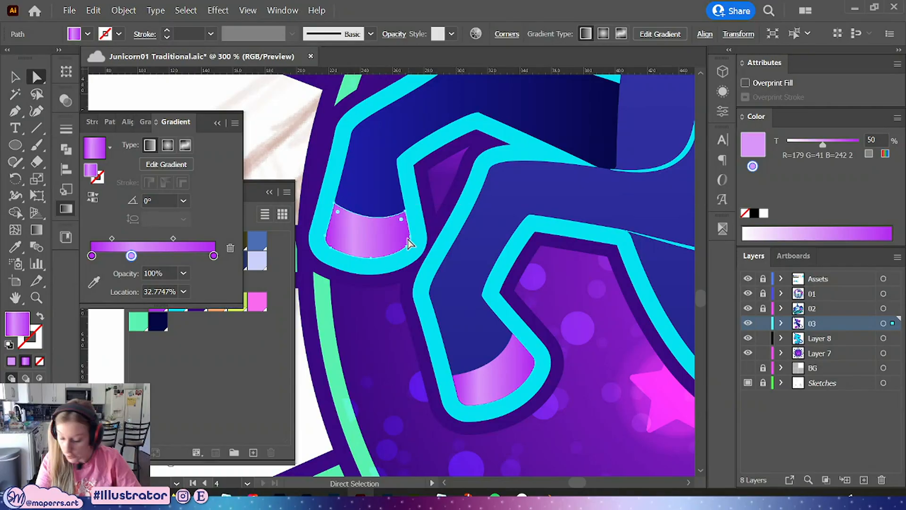
pyautogui.hotkey('ctrl', '=')
pyautogui.press('space')
pyautogui.moveTo(449, 284); pyautogui.dragTo(466, 239)
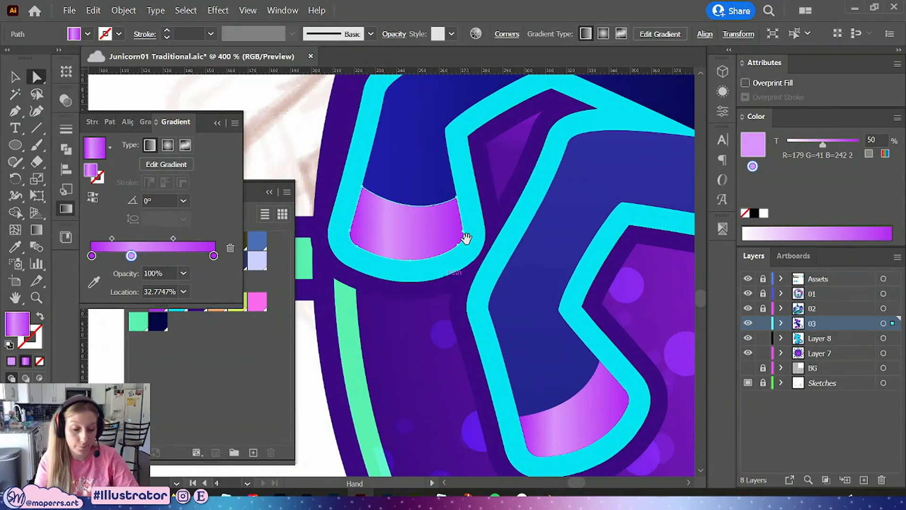
pyautogui.click(37, 231)
pyautogui.moveTo(354, 210); pyautogui.dragTo(464, 233)
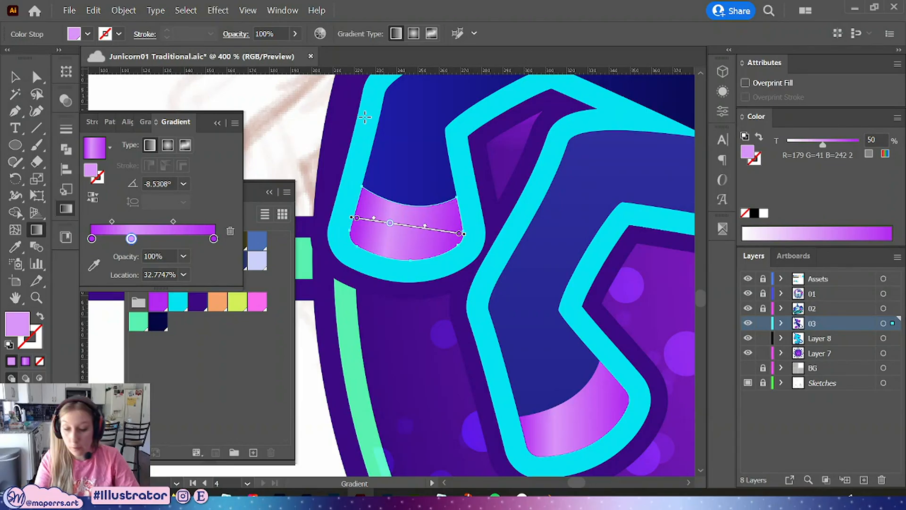
pyautogui.click(38, 77)
pyautogui.scroll(-5, 506, 249)
pyautogui.hscroll(4, 435, 268)
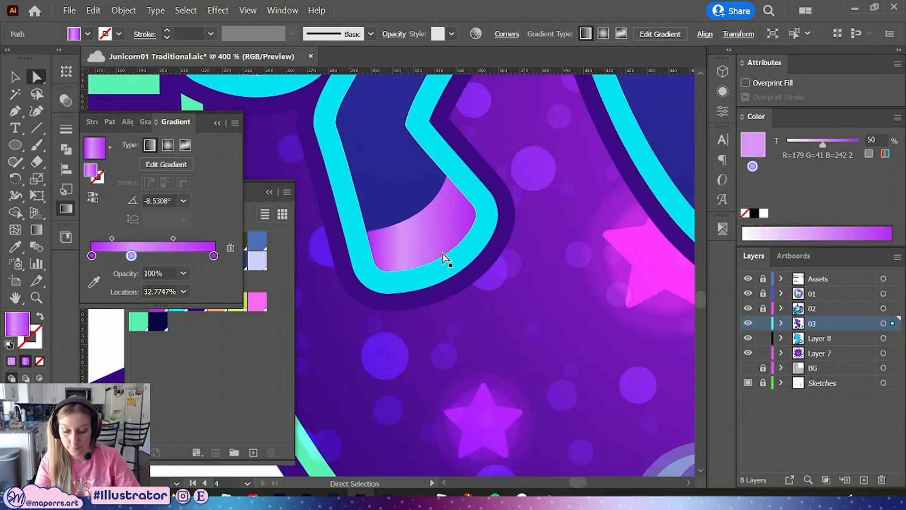
# Redraw the raised front hoof's gradient at an upward diagonal of about 30° with the Gradient tool
pyautogui.click(36, 230)
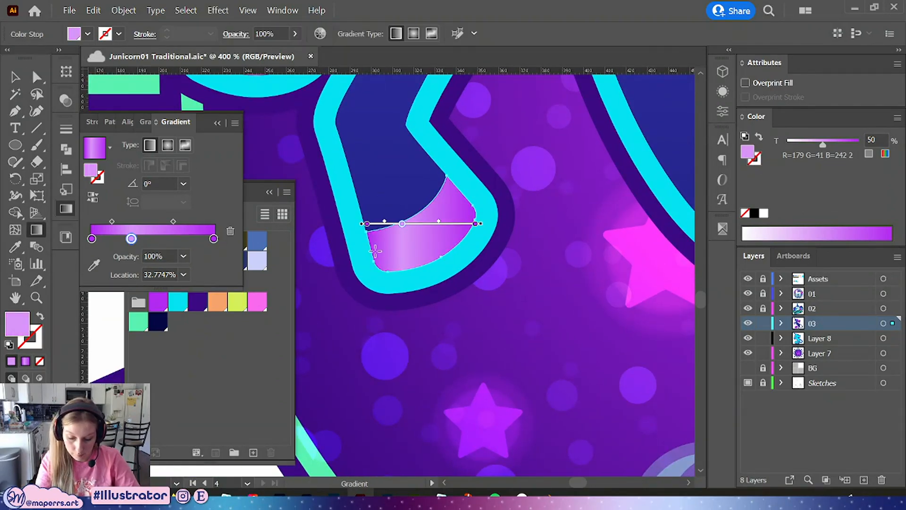
pyautogui.moveTo(375, 253); pyautogui.dragTo(471, 206)
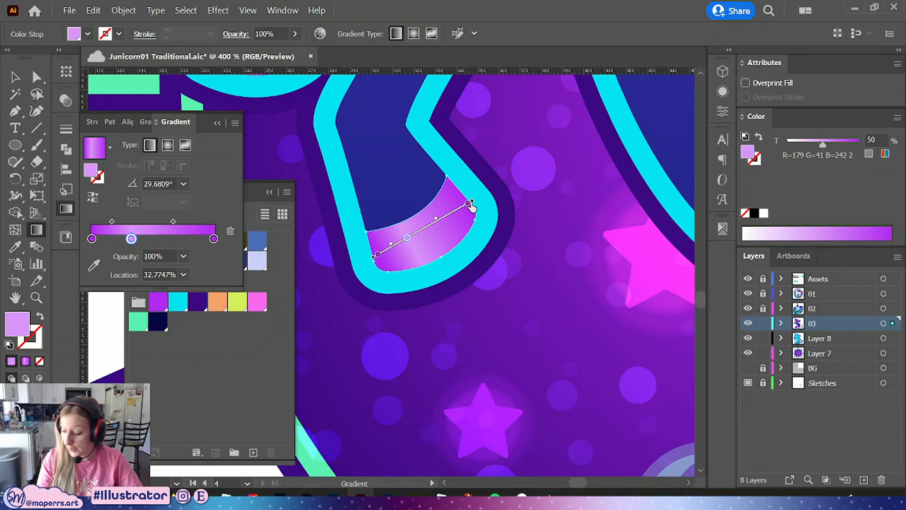
pyautogui.press('a')
# Redraw the gradient across the left hind hoof at a slight downward angle of about -15°
pyautogui.moveTo(572, 297); pyautogui.dragTo(271, 227)
pyautogui.moveTo(550, 374); pyautogui.dragTo(325, 80)
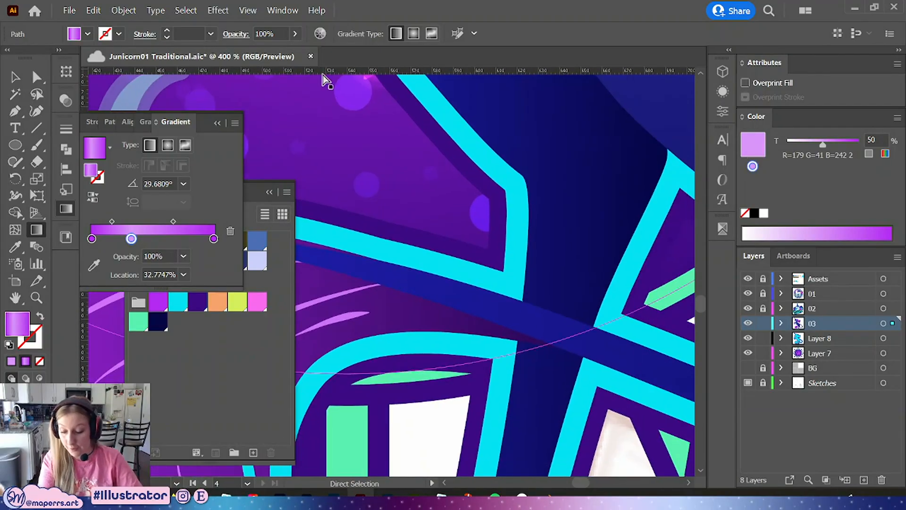
pyautogui.moveTo(606, 296); pyautogui.dragTo(615, 87)
pyautogui.moveTo(525, 386); pyautogui.dragTo(521, 207)
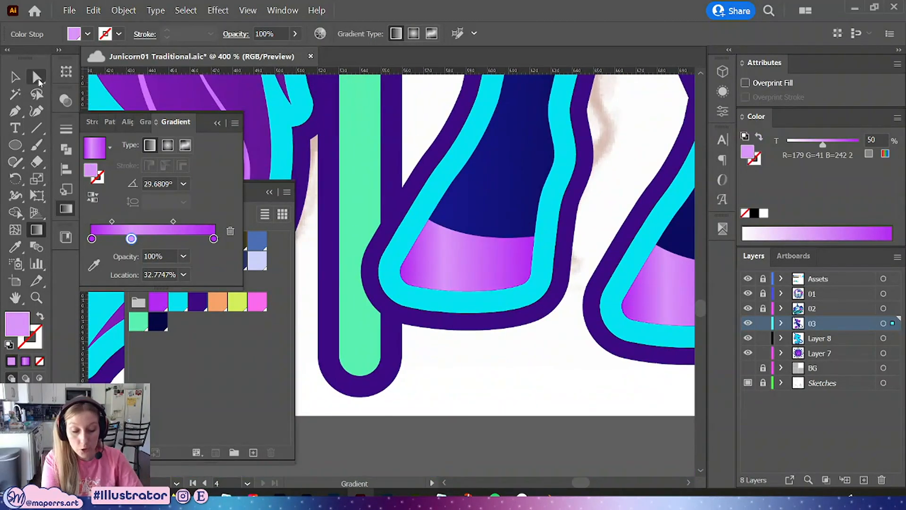
pyautogui.click(472, 281)
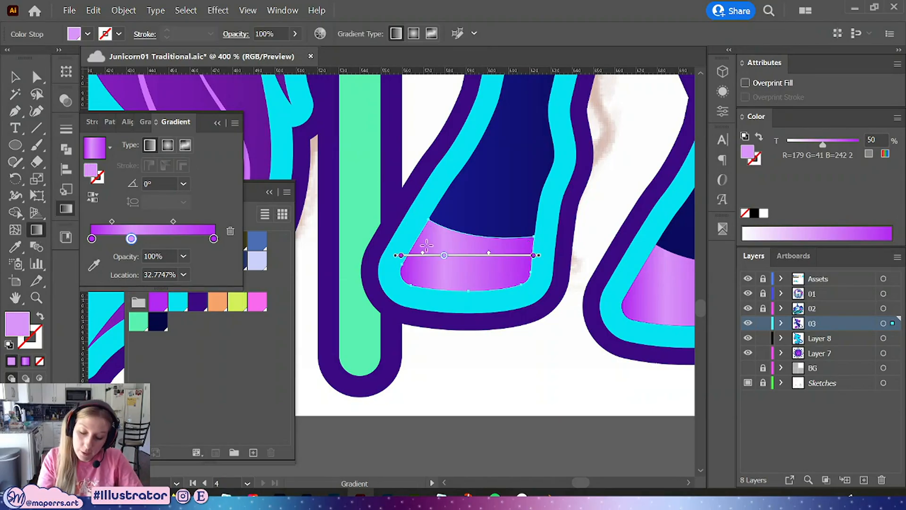
pyautogui.moveTo(413, 240)
pyautogui.mouseDown()
pyautogui.moveTo(529, 257)
pyautogui.moveTo(534, 273)
pyautogui.mouseUp()
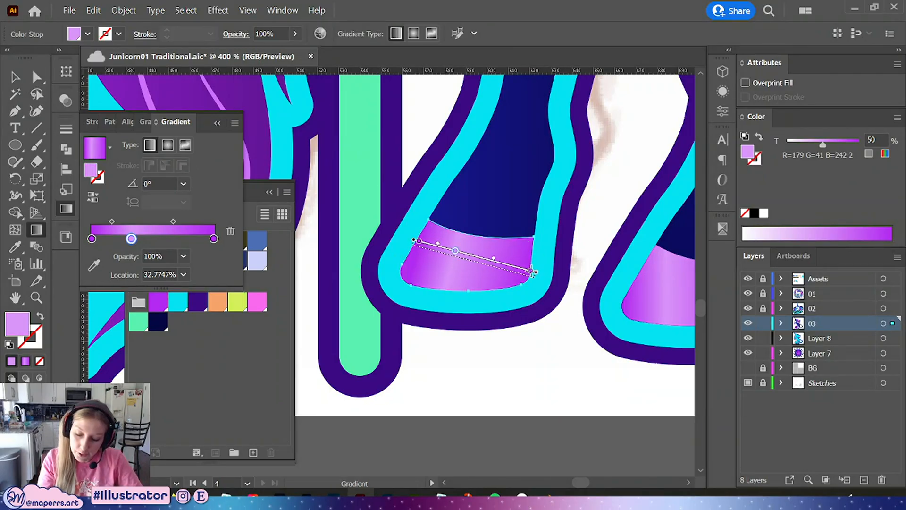
pyautogui.press('a')
# Redraw the gradient across the right hind hoof at about -14.5° and deselect it
pyautogui.hscroll(5, 390, 336)
pyautogui.scroll(-1, 391, 335)
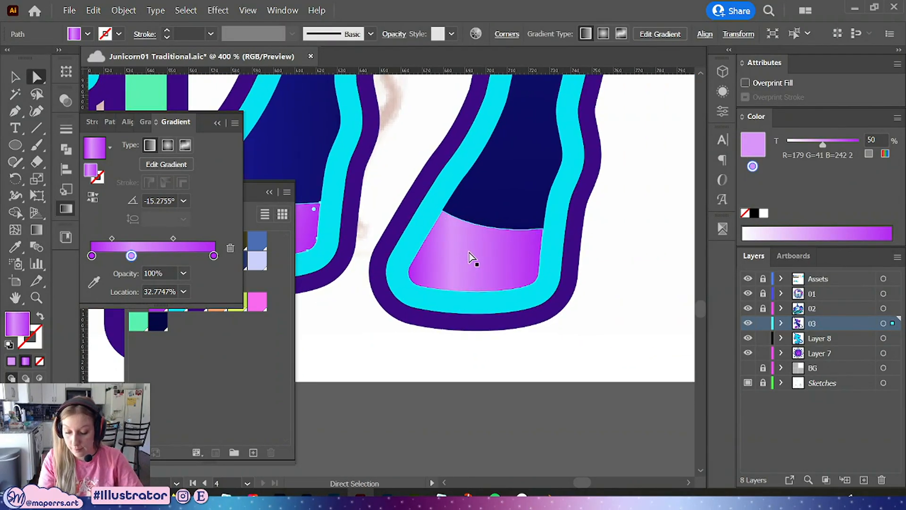
pyautogui.click(472, 257)
pyautogui.click(36, 230)
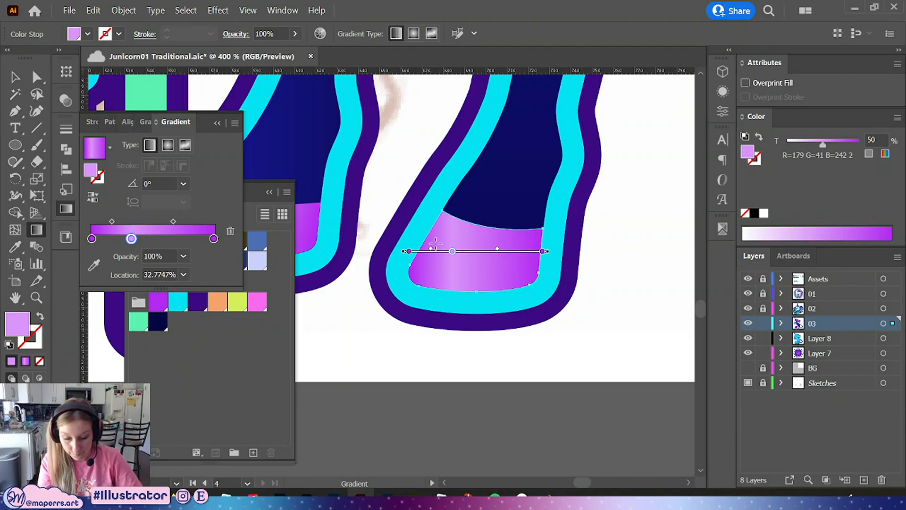
pyautogui.moveTo(422, 241)
pyautogui.mouseDown()
pyautogui.moveTo(562, 259)
pyautogui.moveTo(534, 270)
pyautogui.mouseUp()
pyautogui.press('a')
pyautogui.click(488, 416)
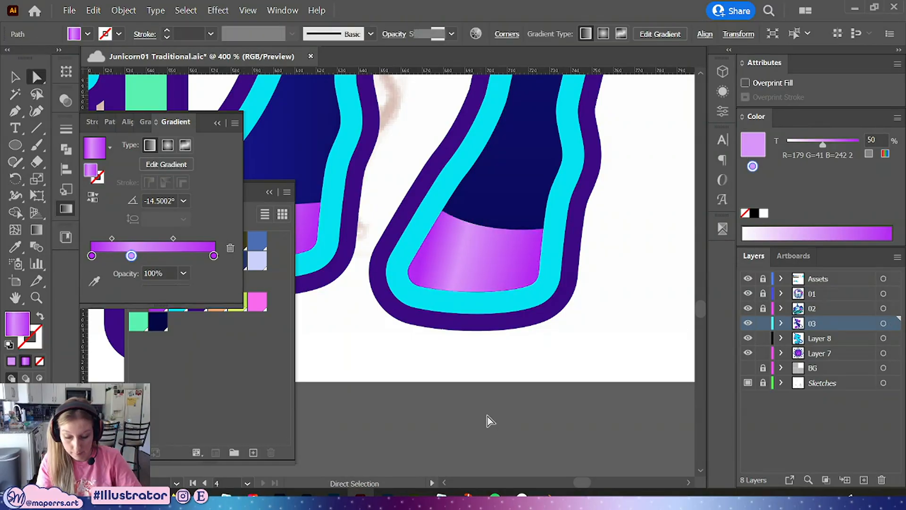
# Collapse the Gradient and Swatches panels and save the document
pyautogui.hotkey('ctrl', '-')
pyautogui.hotkey('ctrl', '-')
pyautogui.hotkey('ctrl', '-')
pyautogui.hotkey('ctrl', '-')
pyautogui.hotkey('ctrl', '-')
pyautogui.moveTo(506, 274); pyautogui.dragTo(567, 390)
pyautogui.scroll(3, 621, 309)
pyautogui.click(217, 123)
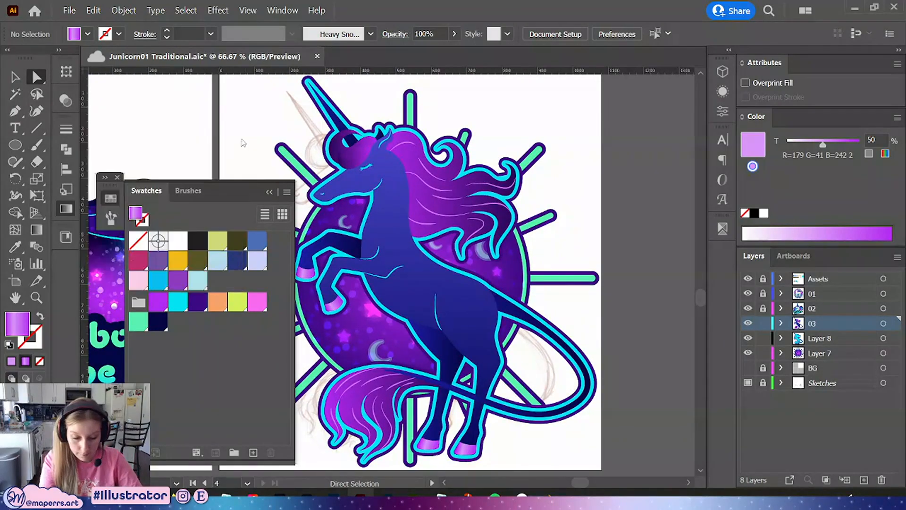
pyautogui.click(111, 198)
pyautogui.click(180, 137)
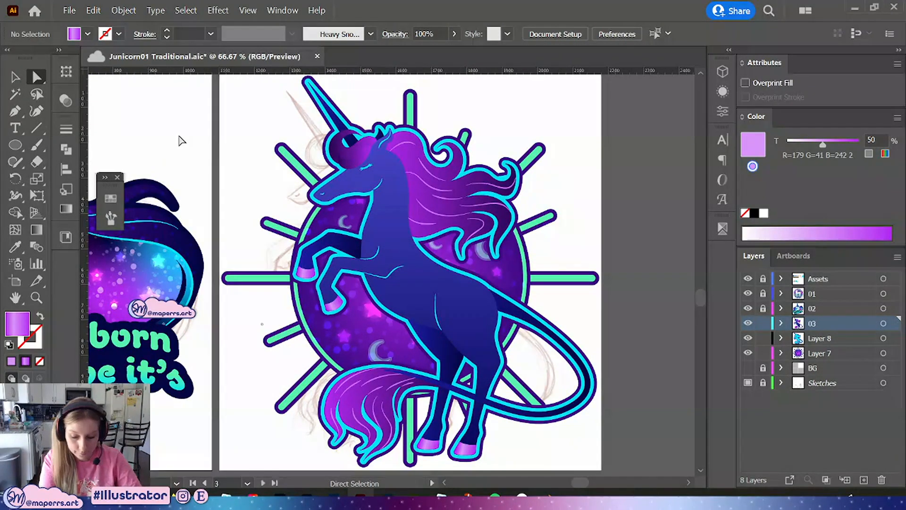
pyautogui.moveTo(582, 303); pyautogui.dragTo(564, 274)
pyautogui.hotkey('ctrl', '-')
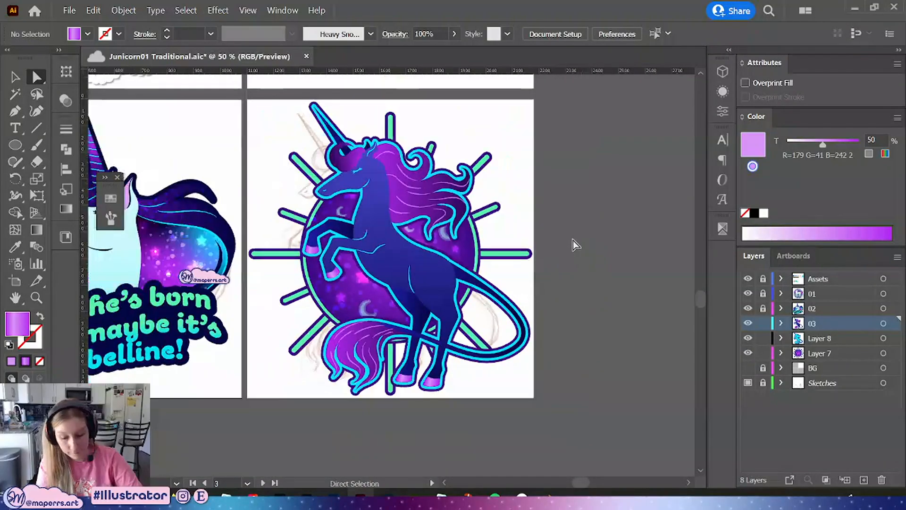
pyautogui.moveTo(545, 180); pyautogui.dragTo(544, 222)
pyautogui.hotkey('ctrl', 's')
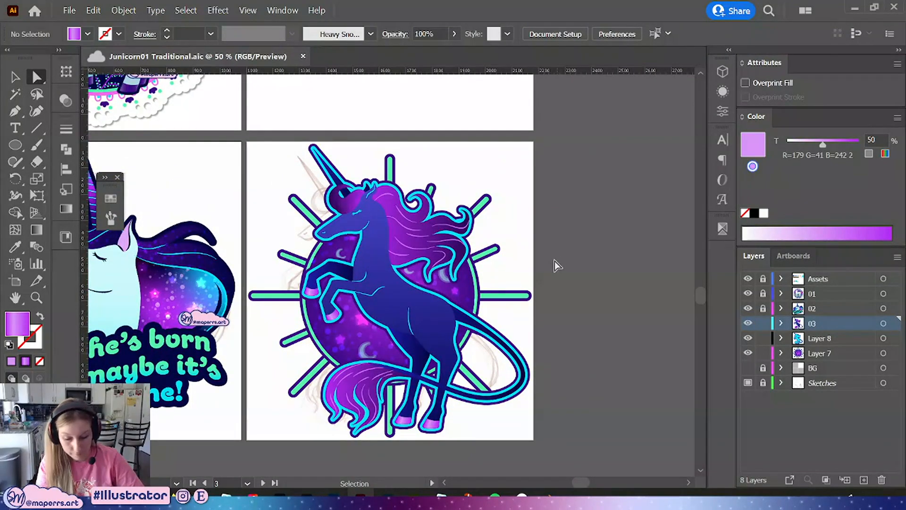
pyautogui.moveTo(550, 310)
pyautogui.mouseDown()
pyautogui.moveTo(557, 258)
pyautogui.moveTo(556, 307)
pyautogui.moveTo(554, 293)
pyautogui.mouseUp()
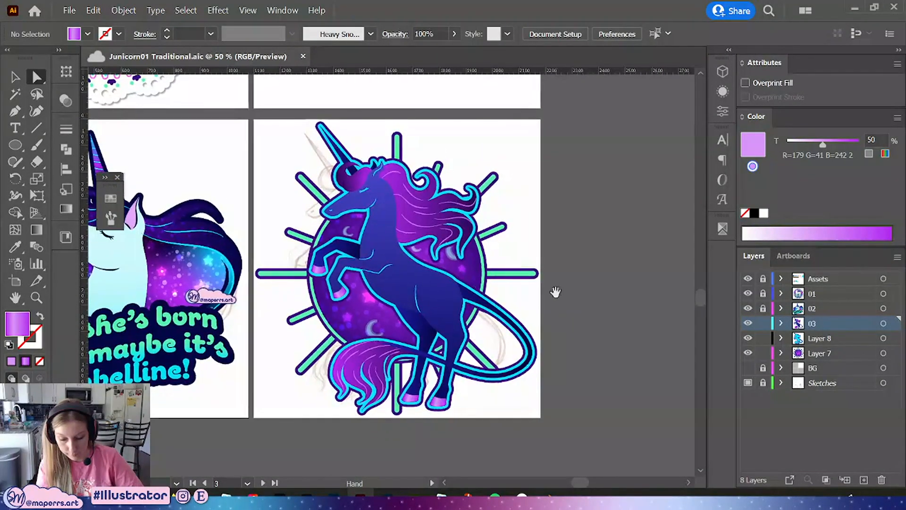
# Lock layers 03 and Layer 8
pyautogui.click(15, 77)
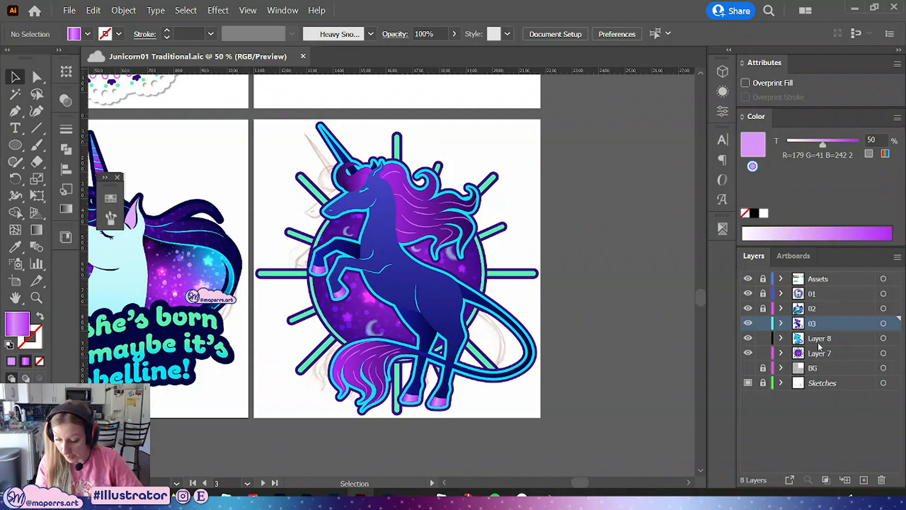
pyautogui.click(761, 338)
pyautogui.click(763, 324)
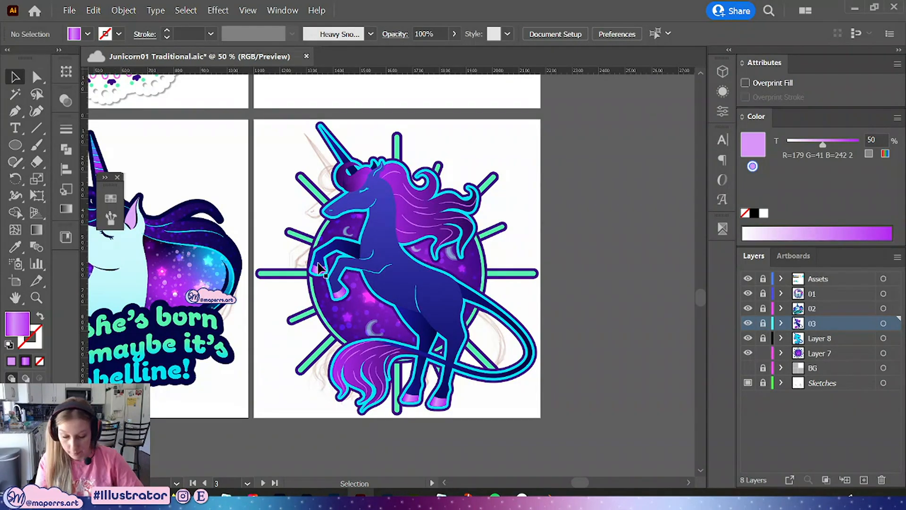
# Isolate the sunburst group and lock the starry clipped circle inside it
pyautogui.click(479, 285)
pyautogui.doubleClick(479, 284)
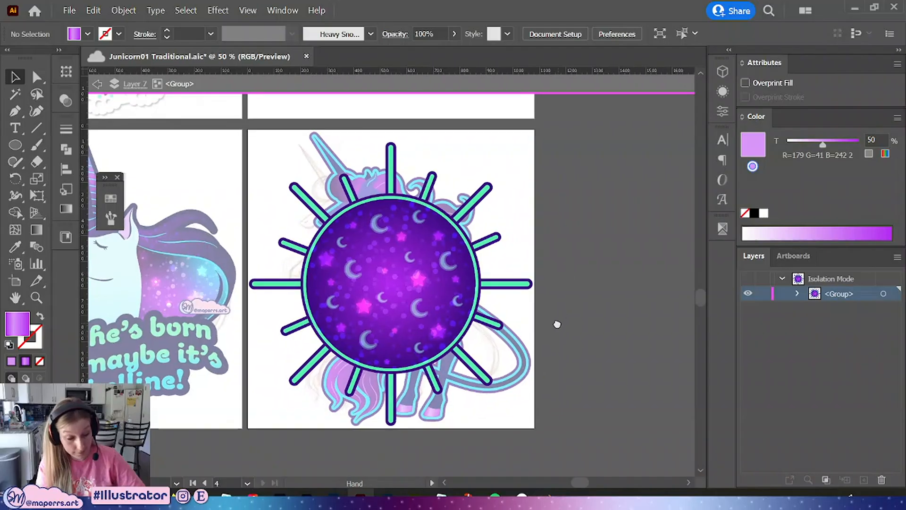
pyautogui.hotkey('ctrl', '=')
pyautogui.click(417, 299)
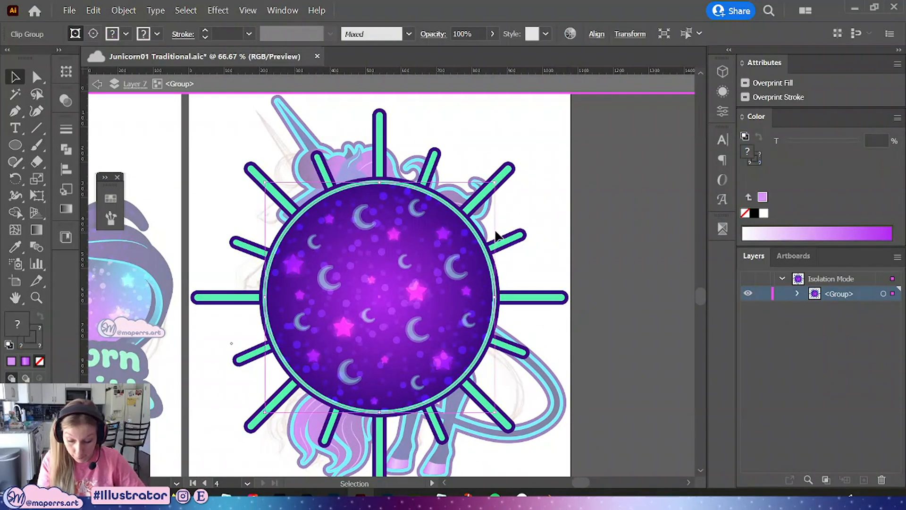
pyautogui.click(123, 10)
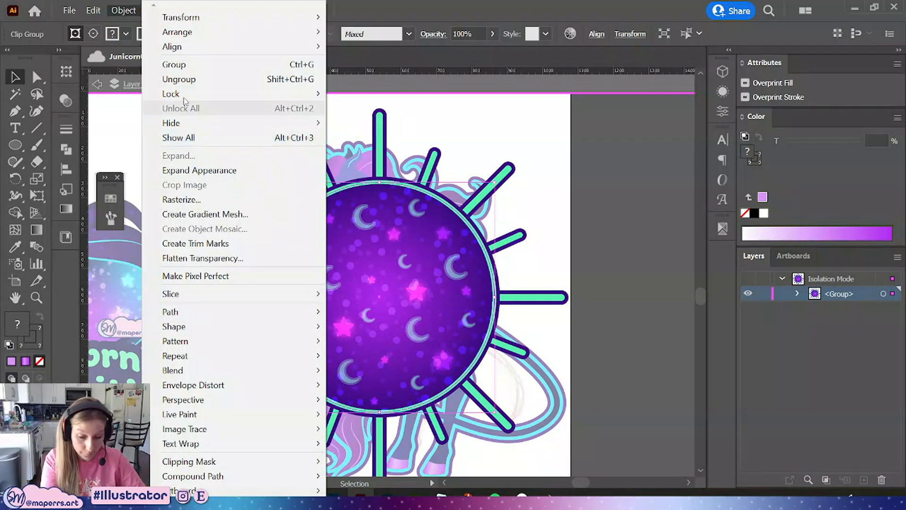
pyautogui.click(360, 91)
# Copy the background circle shifted upward, undo the move, and paste the copy in front
pyautogui.click(465, 302)
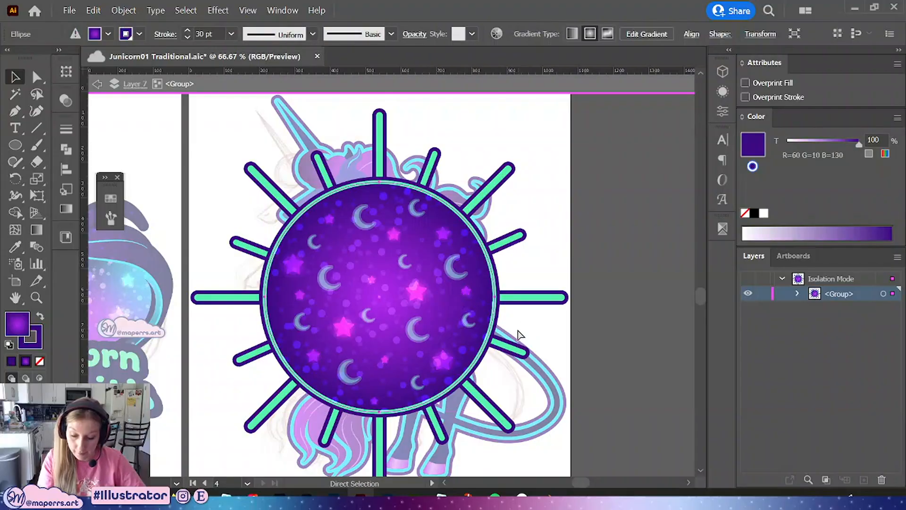
pyautogui.moveTo(419, 354); pyautogui.dragTo(419, 324)
pyautogui.moveTo(380, 155); pyautogui.dragTo(385, 176)
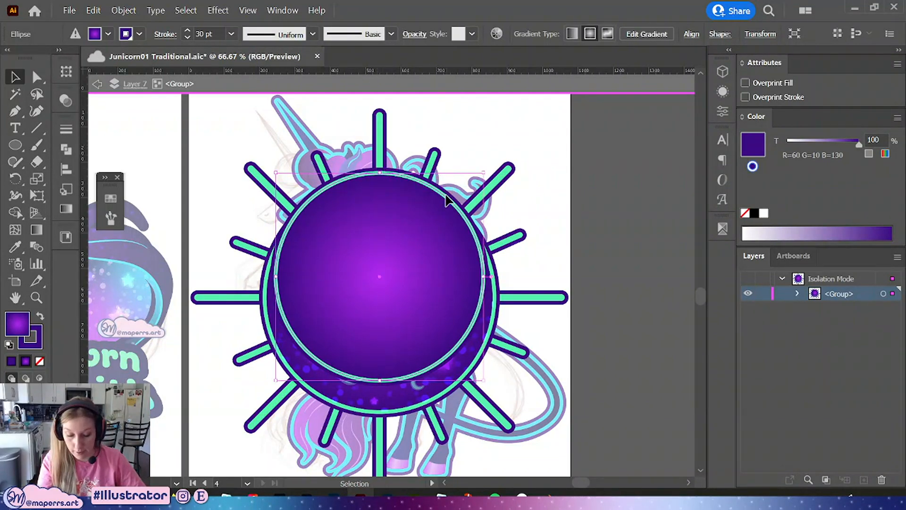
pyautogui.hotkey('ctrl', 'c')
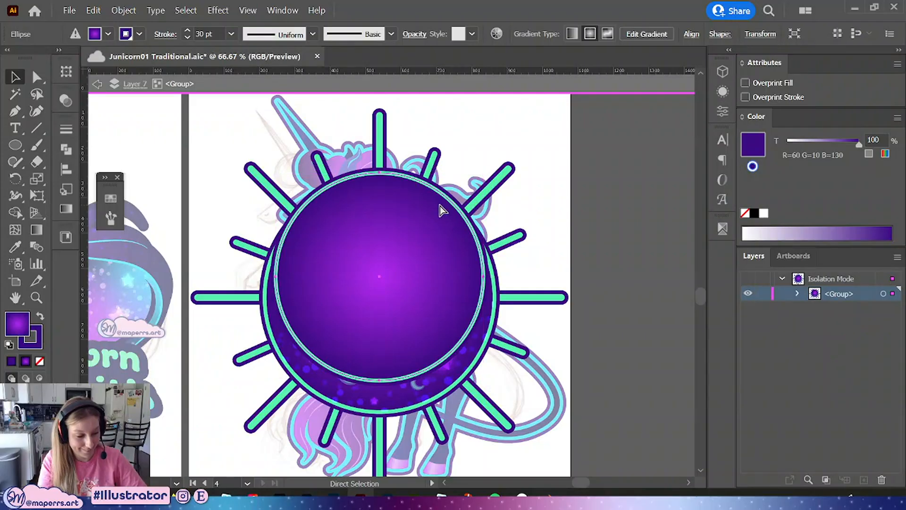
pyautogui.hotkey('ctrl', 'z')
pyautogui.hotkey('ctrl', 'z')
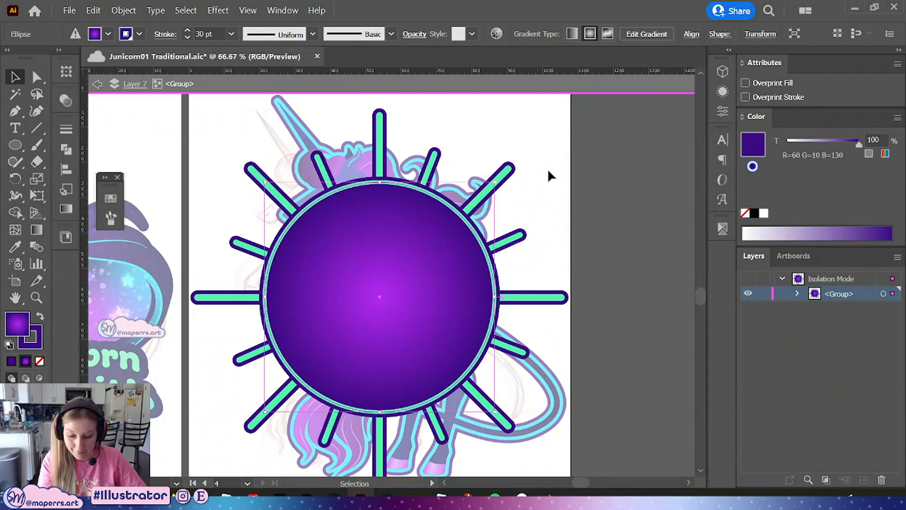
pyautogui.hotkey('ctrl', 'shift', 'a')
pyautogui.hotkey('ctrl', 'f')
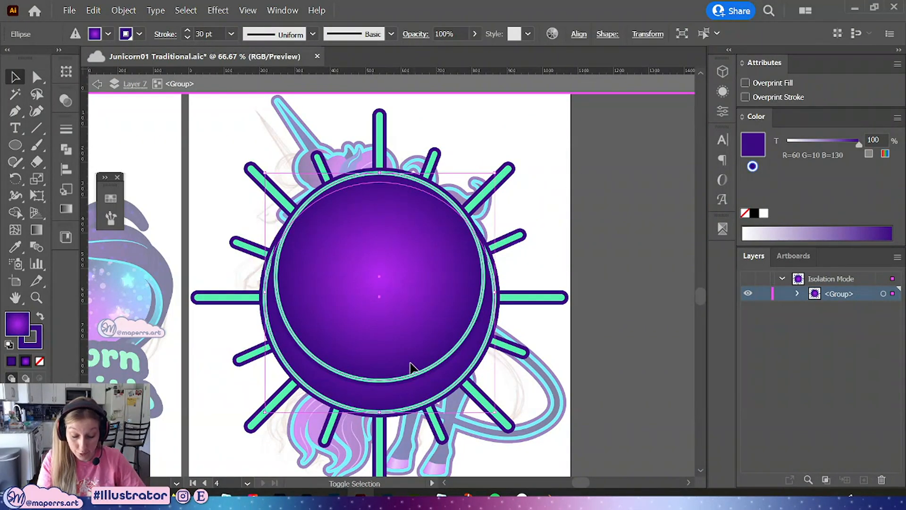
# Subtract the front copy from the circle with Minus Front to make a crescent and fill it mint green
pyautogui.click(67, 149)
pyautogui.click(118, 161)
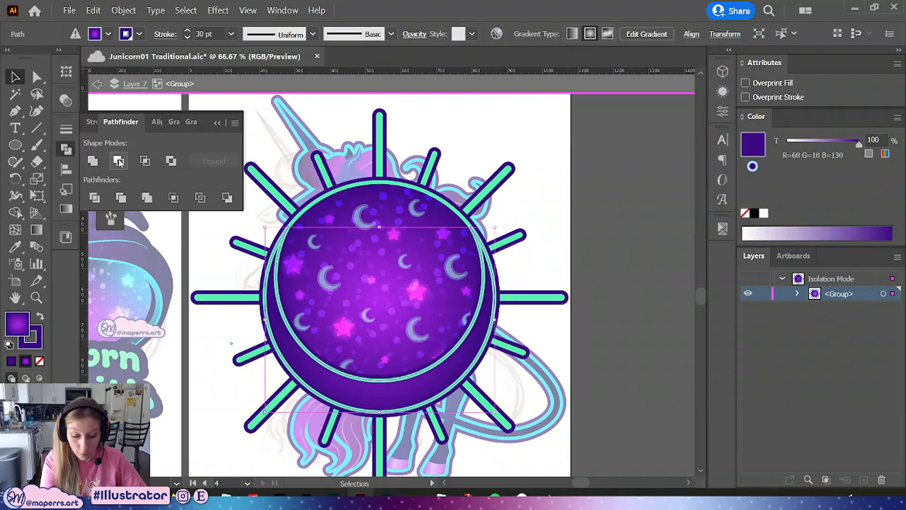
pyautogui.click(110, 199)
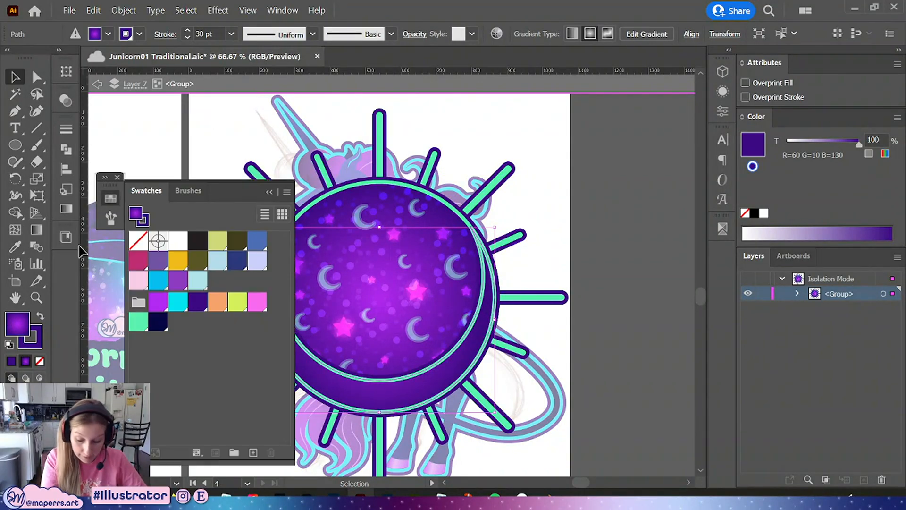
pyautogui.click(137, 324)
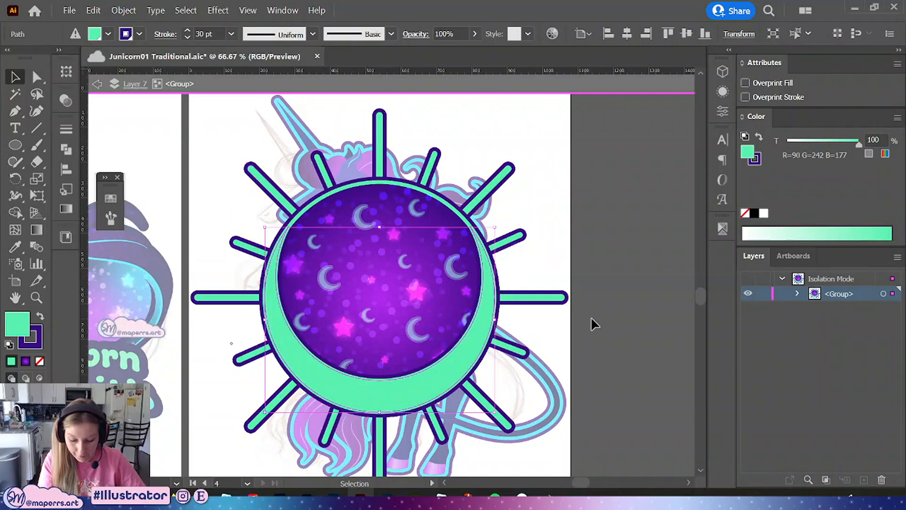
# Exit isolation mode and save the document
pyautogui.click(593, 330)
pyautogui.moveTo(584, 391); pyautogui.dragTo(589, 344)
pyautogui.press('Escape')
pyautogui.hotkey('ctrl', '-')
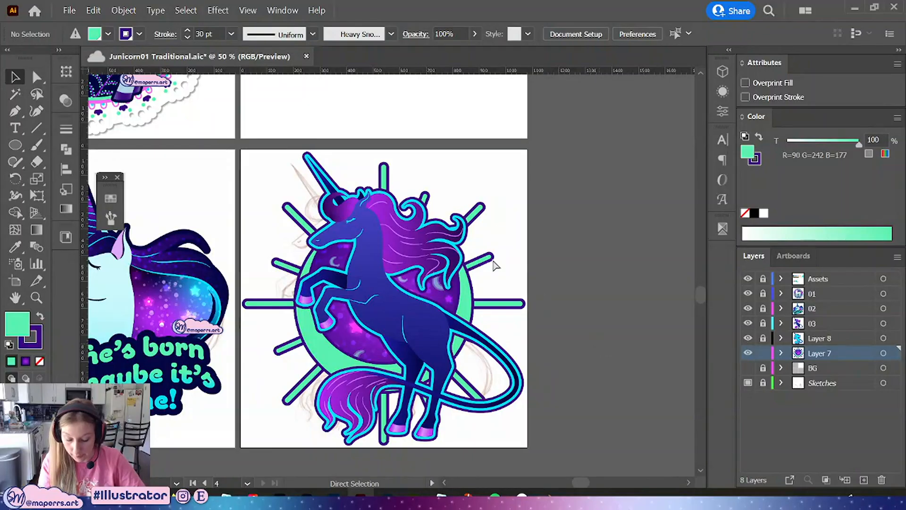
pyautogui.hotkey('ctrl', 's')
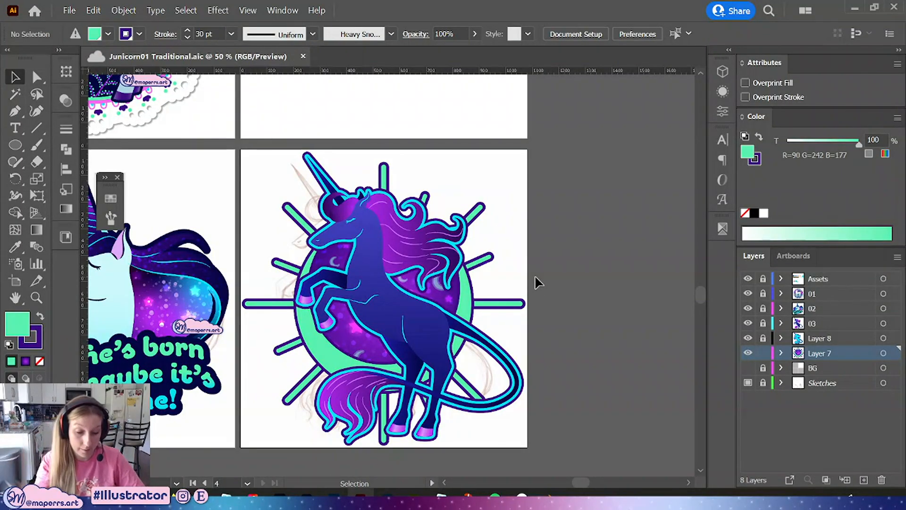
# Zoom and pan around the artboard to review the finished unicorn design
pyautogui.moveTo(566, 252); pyautogui.dragTo(580, 262)
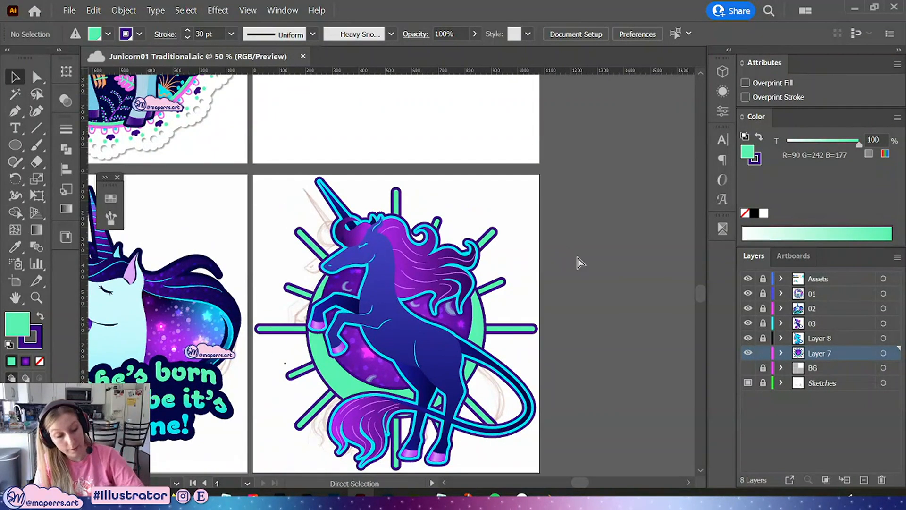
pyautogui.hotkey('ctrl', '-')
pyautogui.moveTo(523, 237); pyautogui.dragTo(550, 236)
pyautogui.hotkey('ctrl', '+')
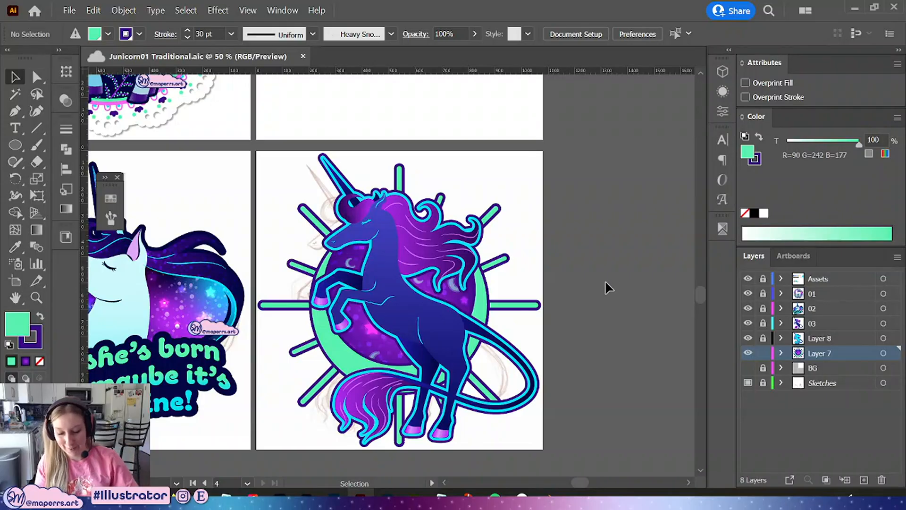
pyautogui.moveTo(577, 327); pyautogui.dragTo(578, 323)
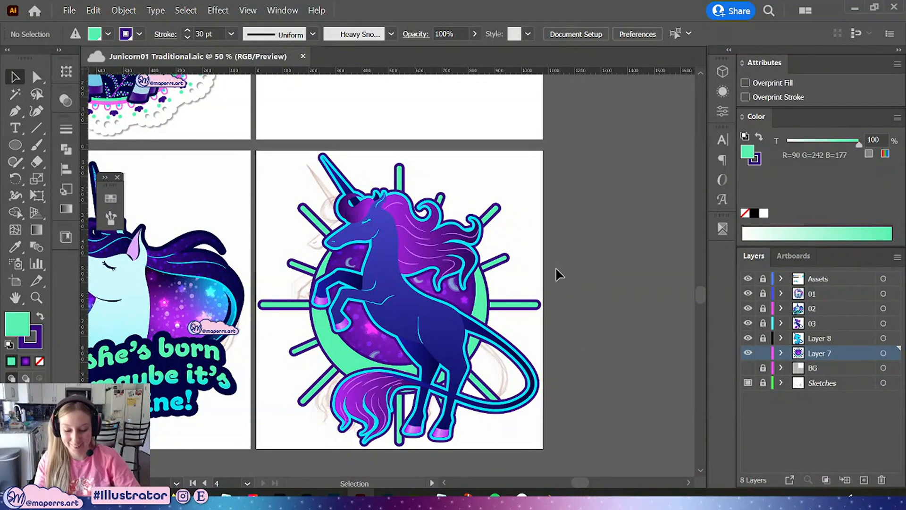
pyautogui.moveTo(557, 268)
pyautogui.mouseDown()
pyautogui.moveTo(551, 253)
pyautogui.moveTo(551, 290)
pyautogui.moveTo(528, 317)
pyautogui.mouseUp()
pyautogui.hotkey('ctrl', '+')
pyautogui.moveTo(543, 298); pyautogui.dragTo(554, 226)
pyautogui.moveTo(575, 309)
pyautogui.mouseDown()
pyautogui.moveTo(579, 244)
pyautogui.moveTo(576, 326)
pyautogui.mouseUp()
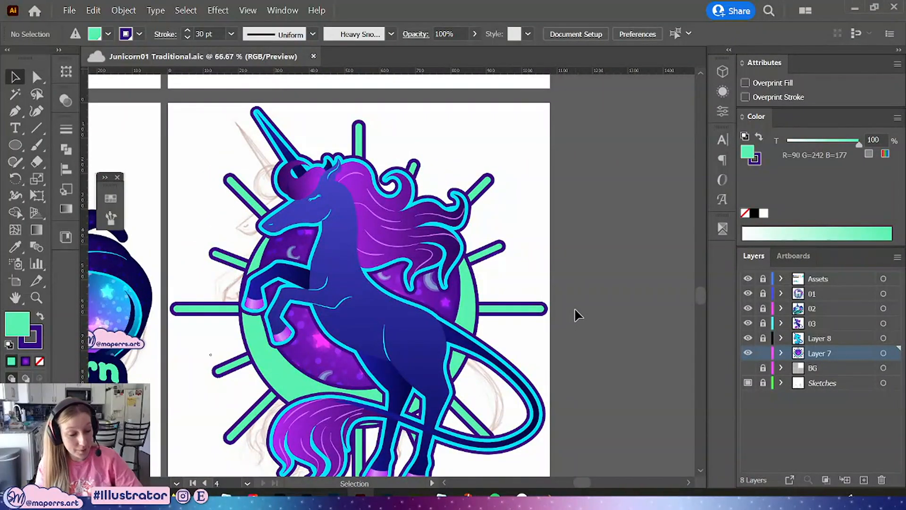
pyautogui.hotkey('ctrl', '0')
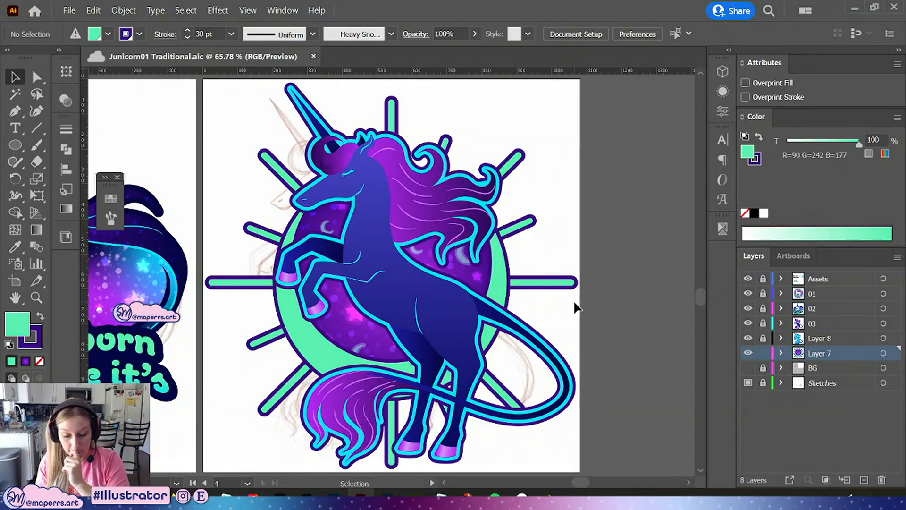
# Lock Layer 7 and unlock layer 03
pyautogui.click(36, 77)
pyautogui.click(430, 353)
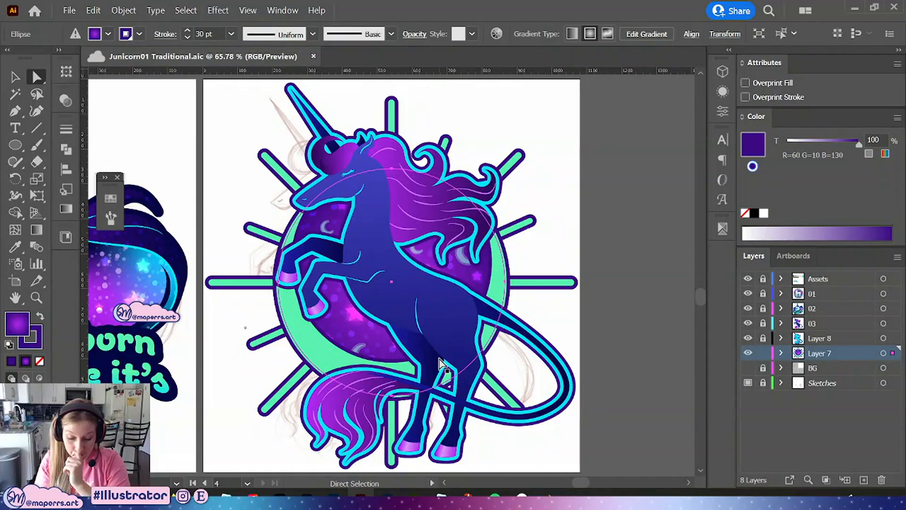
pyautogui.click(763, 352)
pyautogui.click(763, 323)
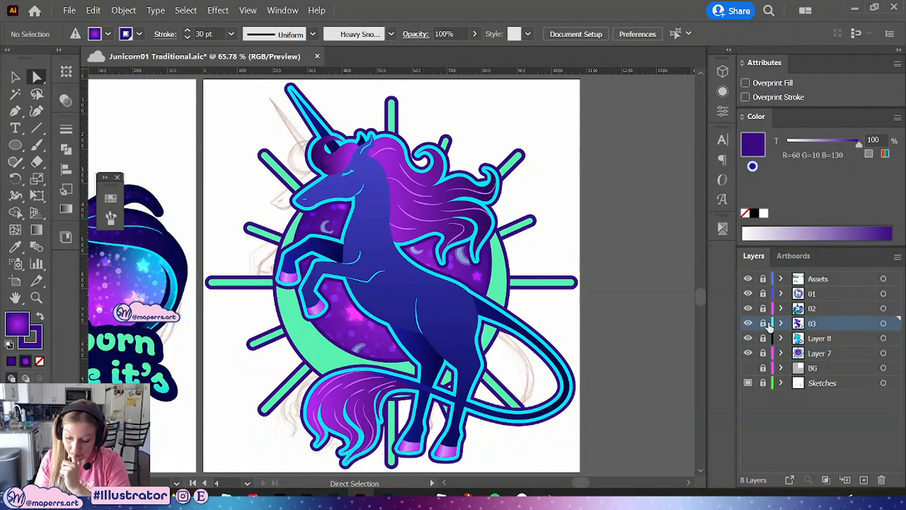
# Apply a vertical gradient running downward across the unicorn's hind leg path
pyautogui.click(419, 353)
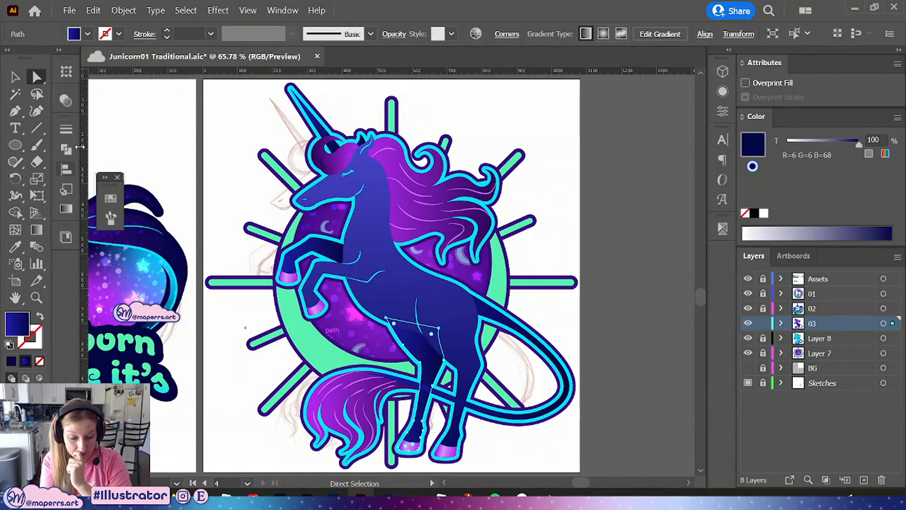
pyautogui.click(66, 209)
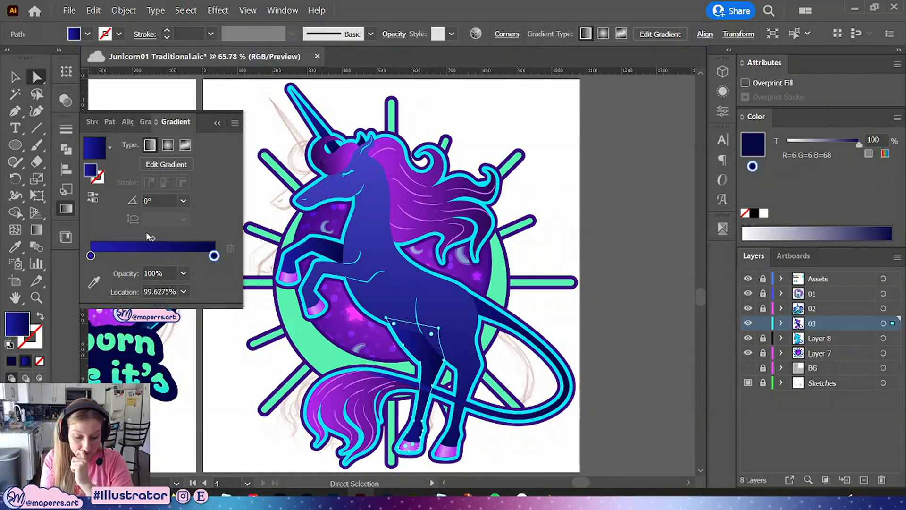
pyautogui.click(37, 230)
pyautogui.moveTo(421, 326); pyautogui.dragTo(414, 443)
pyautogui.click(93, 197)
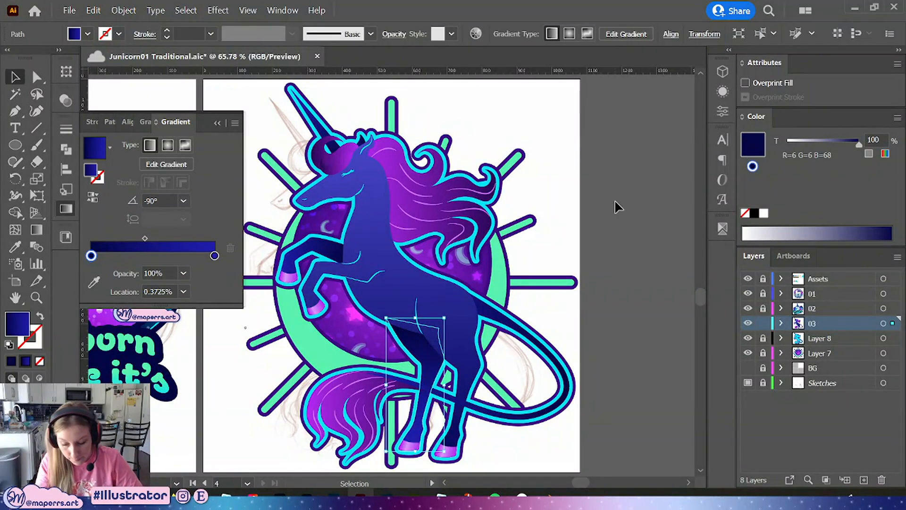
pyautogui.press('v')
pyautogui.click(620, 224)
pyautogui.click(217, 123)
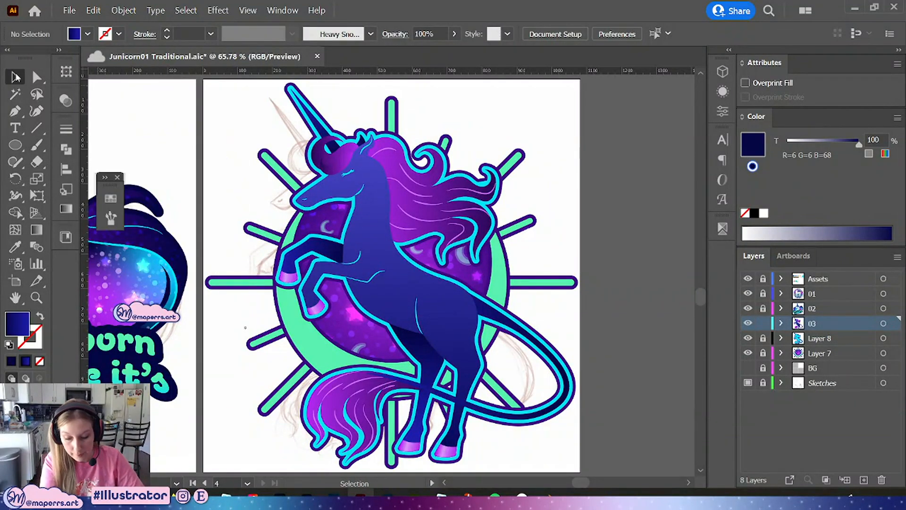
# Save the document
pyautogui.moveTo(617, 163); pyautogui.dragTo(606, 201)
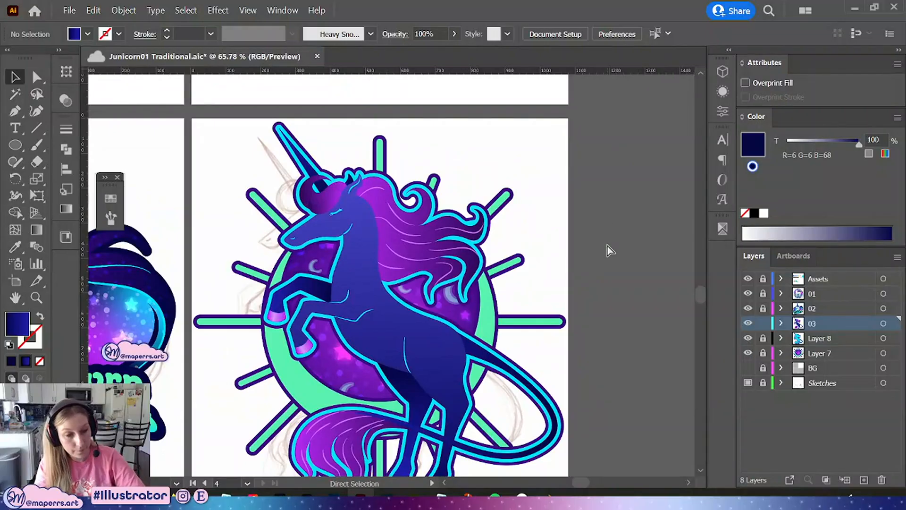
pyautogui.hotkey('ctrl', '-')
pyautogui.moveTo(571, 334); pyautogui.dragTo(603, 293)
pyautogui.hotkey('ctrl', 's')
pyautogui.hotkey('ctrl', '-')
pyautogui.hotkey('ctrl', '-')
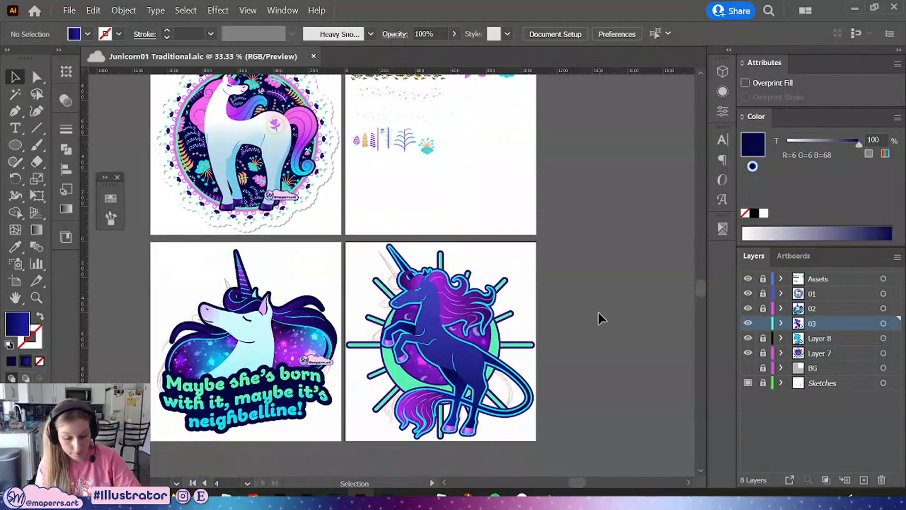
# Isolate the unicorn's head path and draw a circle over the tip of its muzzle
pyautogui.moveTo(583, 339); pyautogui.dragTo(655, 313)
pyautogui.hotkey('ctrl', '+')
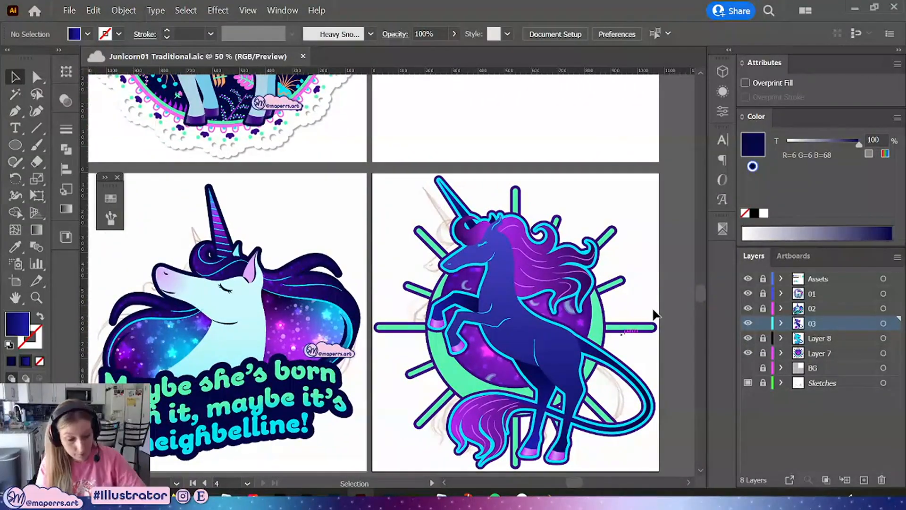
pyautogui.hotkey('ctrl', '+')
pyautogui.hotkey('ctrl', '+')
pyautogui.hotkey('ctrl', '+')
pyautogui.hotkey('ctrl', '+')
pyautogui.moveTo(485, 291); pyautogui.dragTo(261, 318)
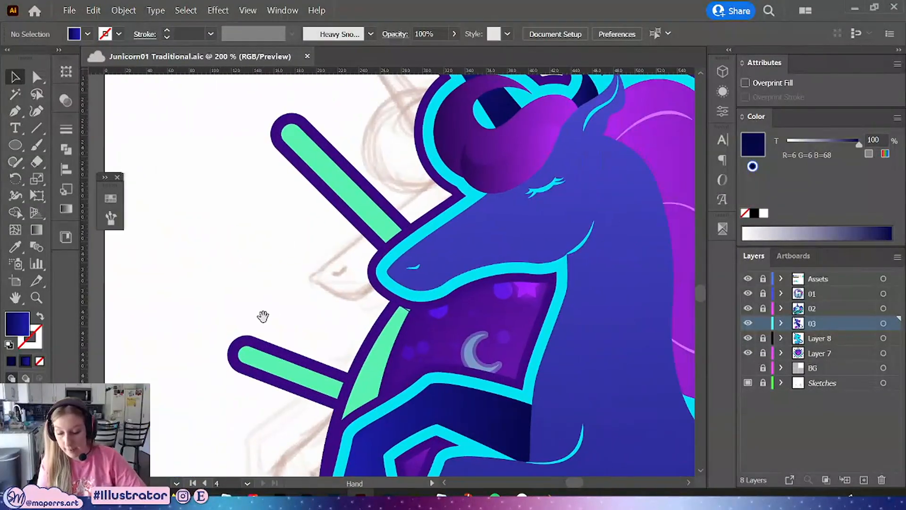
pyautogui.click(519, 257)
pyautogui.doubleClick(499, 242)
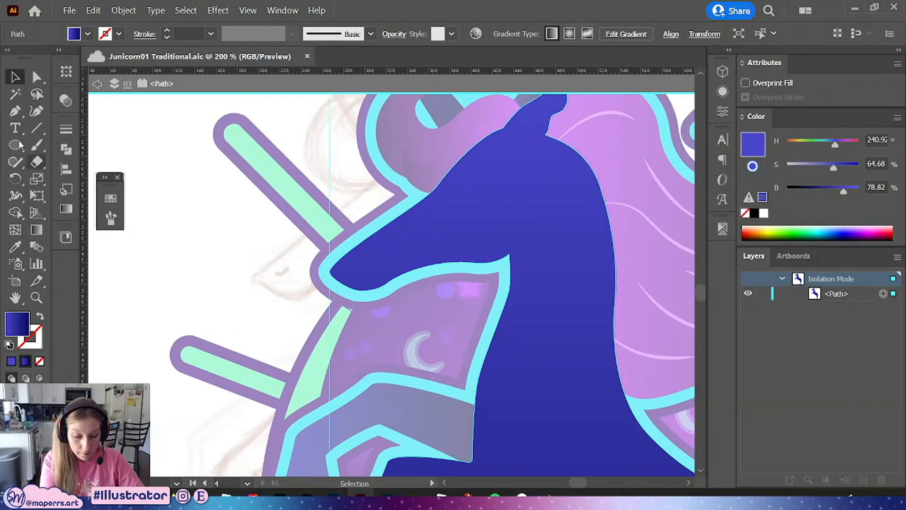
pyautogui.click(18, 144)
pyautogui.moveTo(296, 231); pyautogui.dragTo(412, 347)
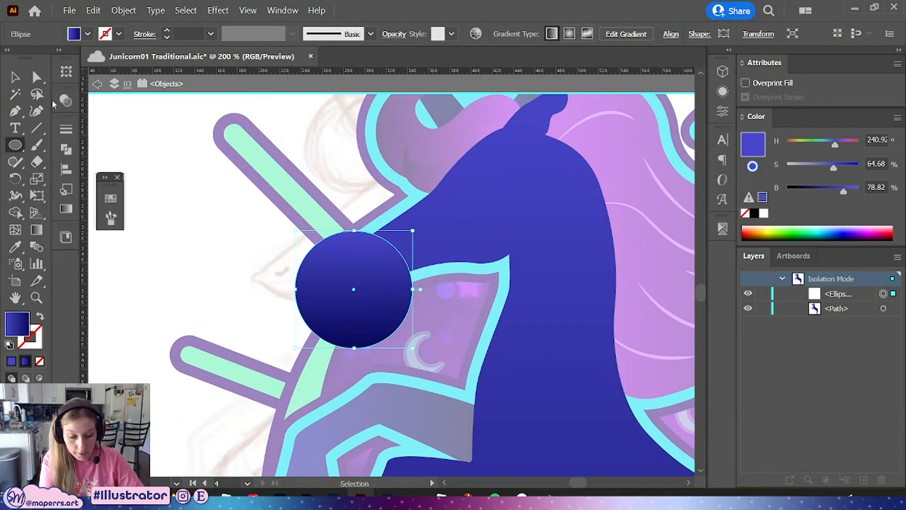
# Fill the circle with the pink muzzle gradient sampled from the other unicorn and position it on the muzzle
pyautogui.moveTo(160, 287); pyautogui.dragTo(502, 289)
pyautogui.press('v')
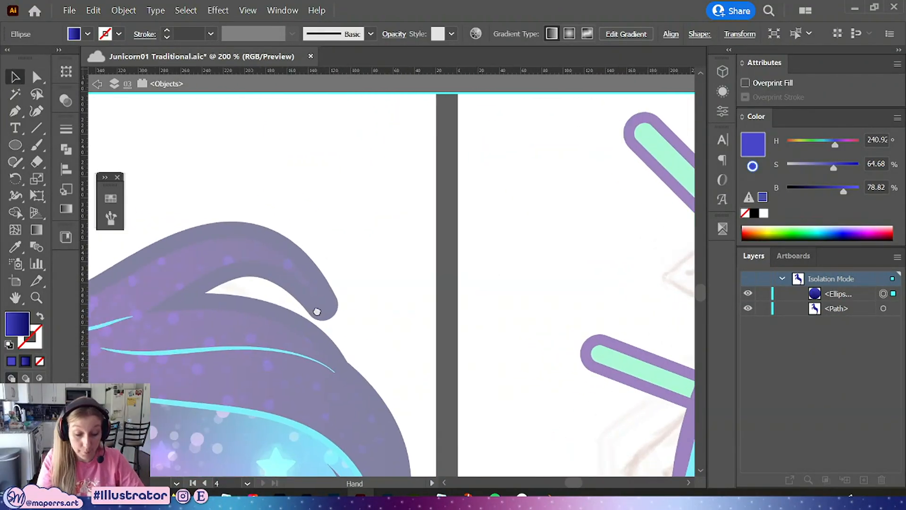
pyautogui.moveTo(317, 311); pyautogui.dragTo(666, 225)
pyautogui.moveTo(374, 335); pyautogui.dragTo(612, 337)
pyautogui.press('i')
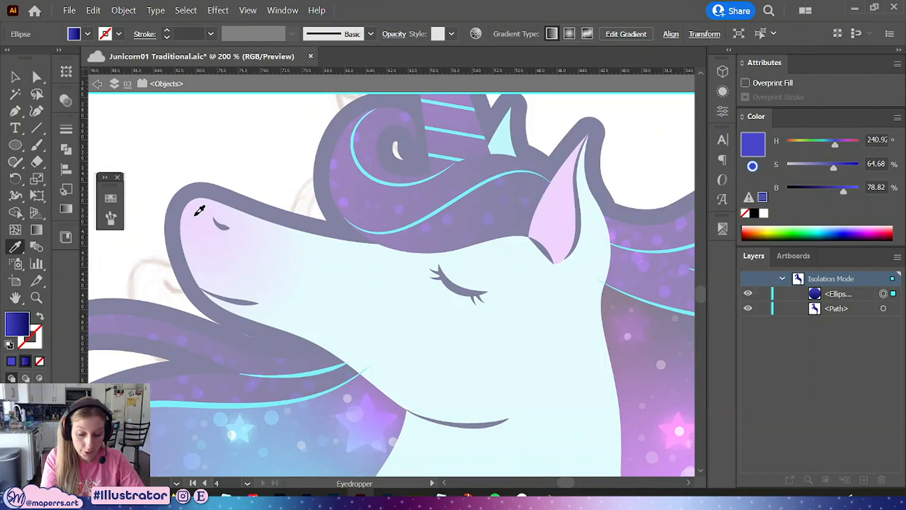
pyautogui.click(196, 215)
pyautogui.press('v')
pyautogui.moveTo(564, 233); pyautogui.dragTo(109, 291)
pyautogui.moveTo(600, 240); pyautogui.dragTo(160, 349)
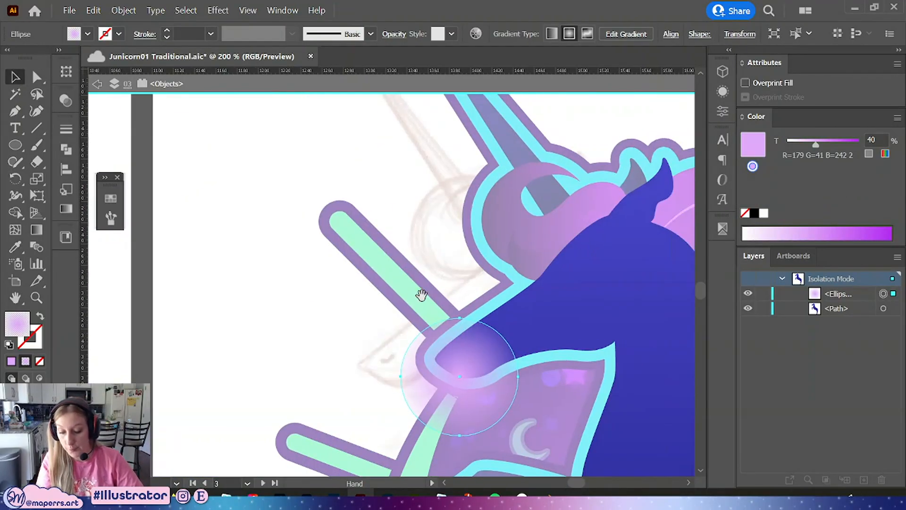
pyautogui.moveTo(502, 287)
pyautogui.mouseDown()
pyautogui.moveTo(451, 264)
pyautogui.moveTo(354, 246)
pyautogui.mouseUp()
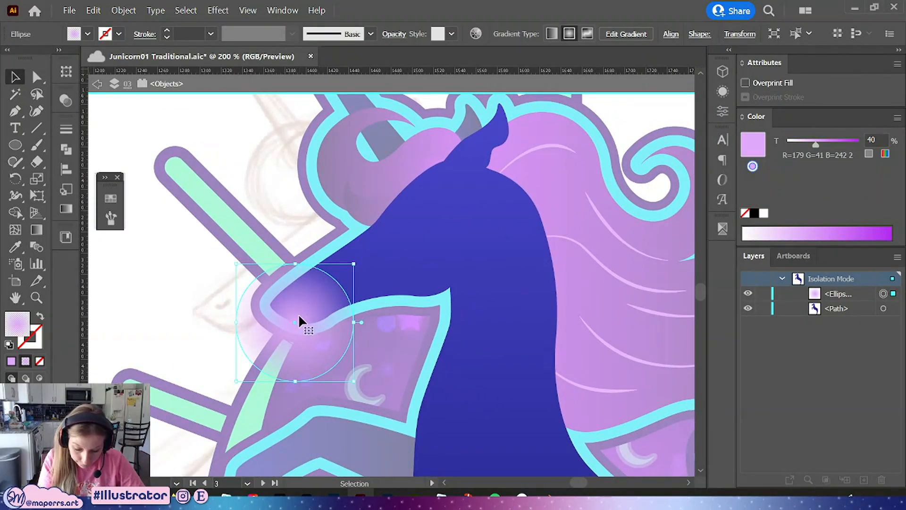
pyautogui.moveTo(299, 314); pyautogui.dragTo(288, 307)
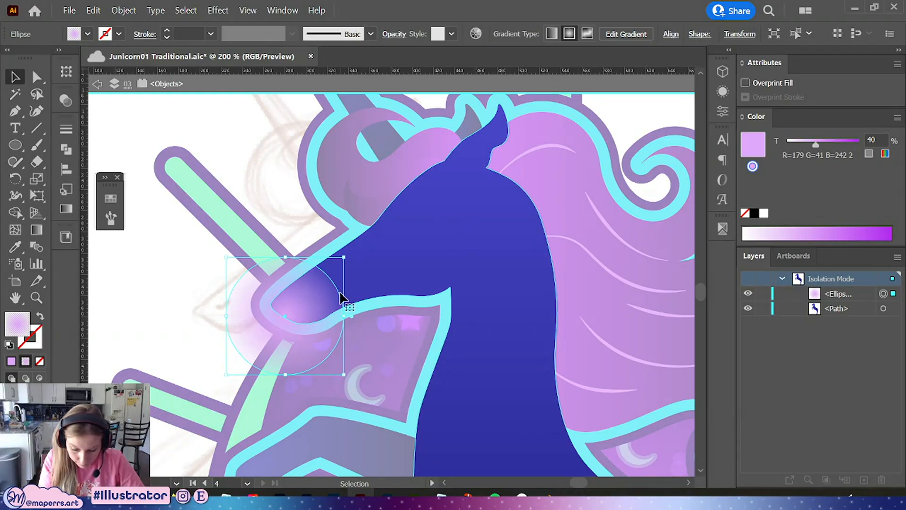
# Paste a copy of the head path in front and intersect it with the circle to clip the blush to the muzzle
pyautogui.click(372, 286)
pyautogui.hotkey('ctrl', 'c')
pyautogui.hotkey('ctrl', 'f')
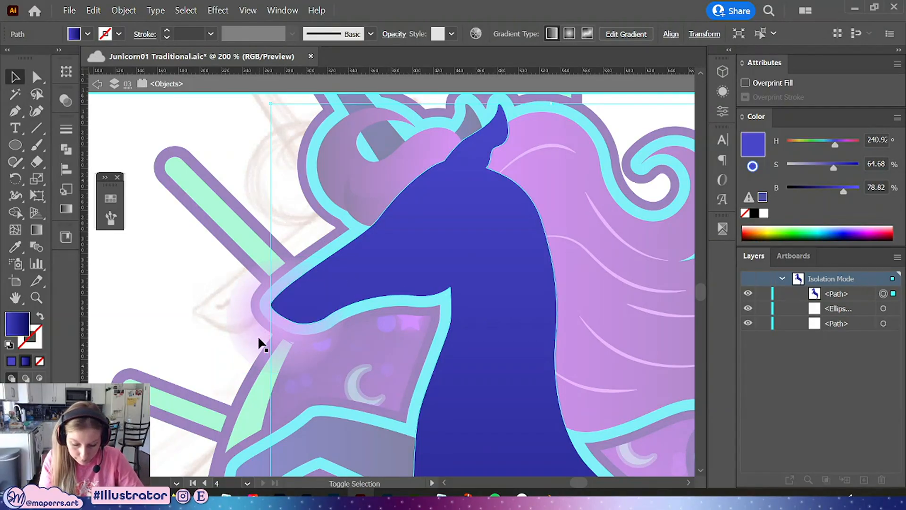
pyautogui.keyDown('shift'); pyautogui.click(258, 335); pyautogui.keyUp('shift')
pyautogui.click(66, 151)
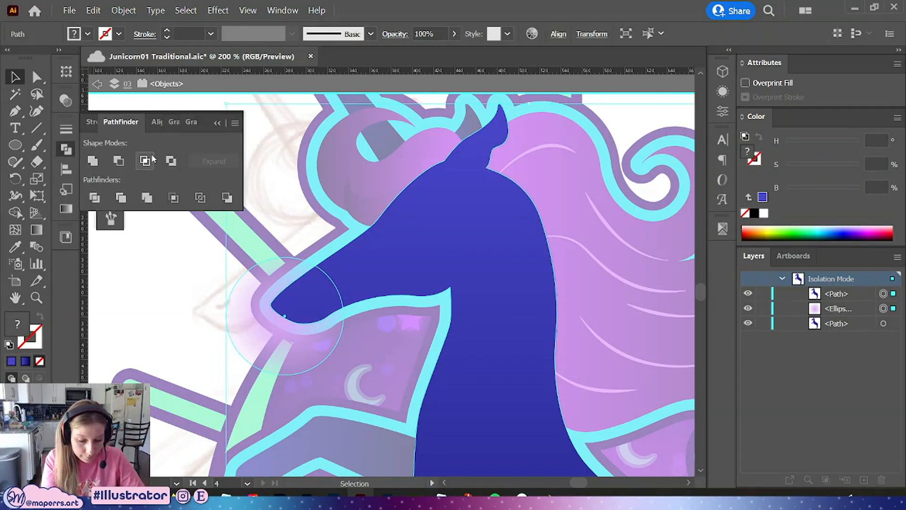
pyautogui.click(156, 158)
# Re-sample the pink muzzle gradient from the other unicorn onto the clipped shape
pyautogui.moveTo(152, 348); pyautogui.dragTo(579, 279)
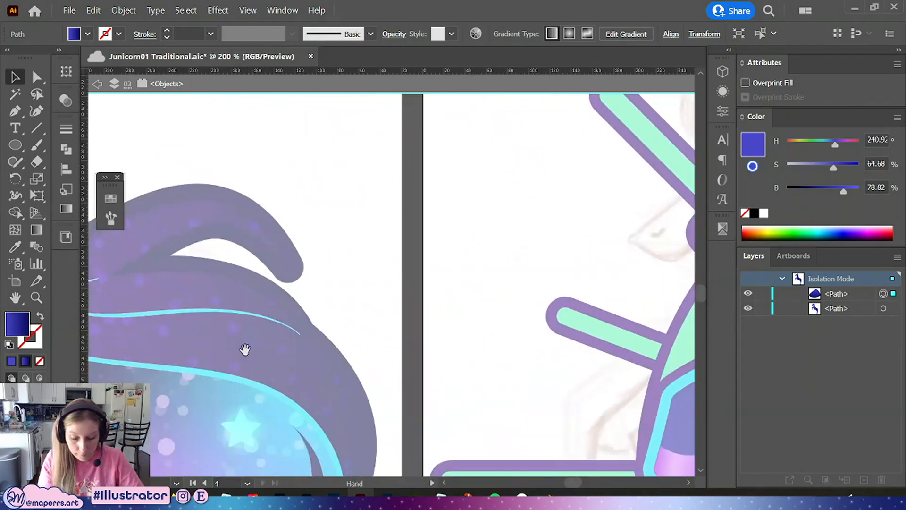
pyautogui.moveTo(208, 356); pyautogui.dragTo(675, 299)
pyautogui.moveTo(231, 370); pyautogui.dragTo(568, 352)
pyautogui.press('i')
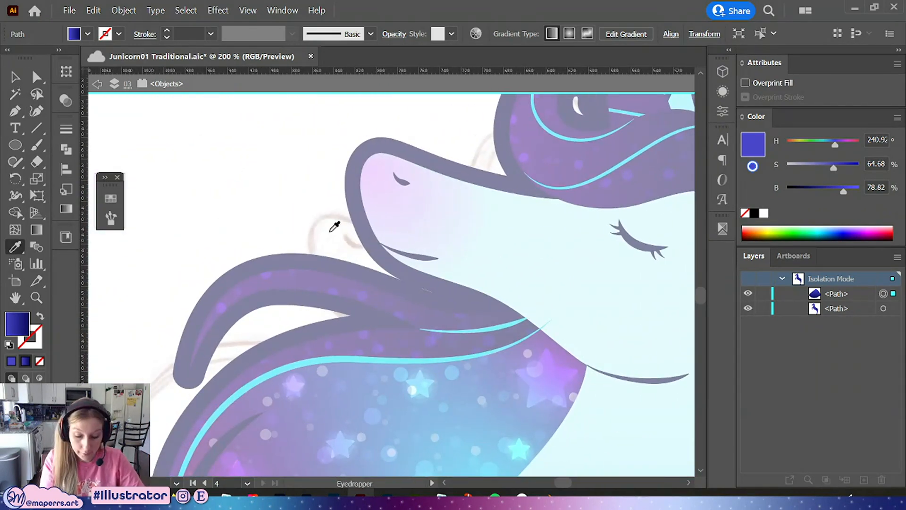
pyautogui.click(374, 174)
pyautogui.moveTo(468, 322); pyautogui.dragTo(71, 380)
pyautogui.moveTo(544, 318); pyautogui.dragTo(135, 372)
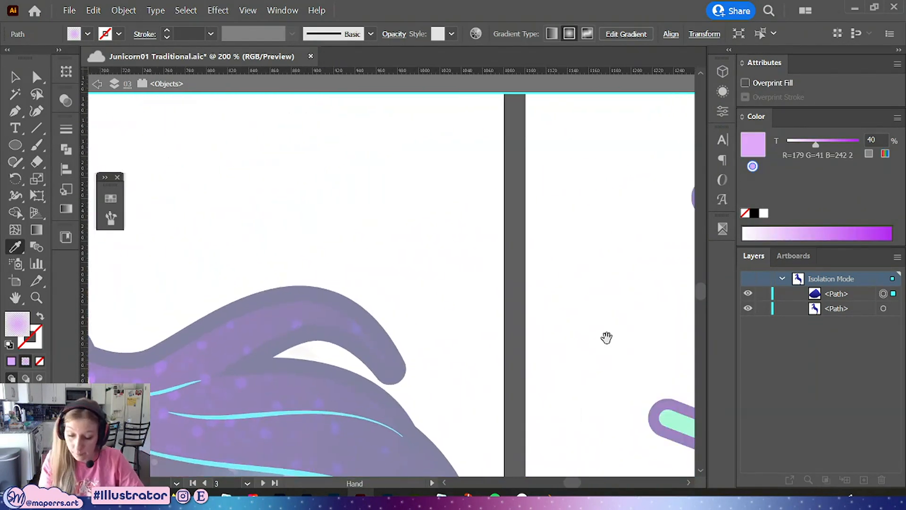
pyautogui.moveTo(607, 338); pyautogui.dragTo(181, 383)
# Reposition the radial gradient so it fades from the muzzle tip toward the head, then exit isolation mode
pyautogui.moveTo(511, 369); pyautogui.dragTo(406, 334)
pyautogui.hotkey('ctrl', '=')
pyautogui.press('g')
pyautogui.click(342, 290)
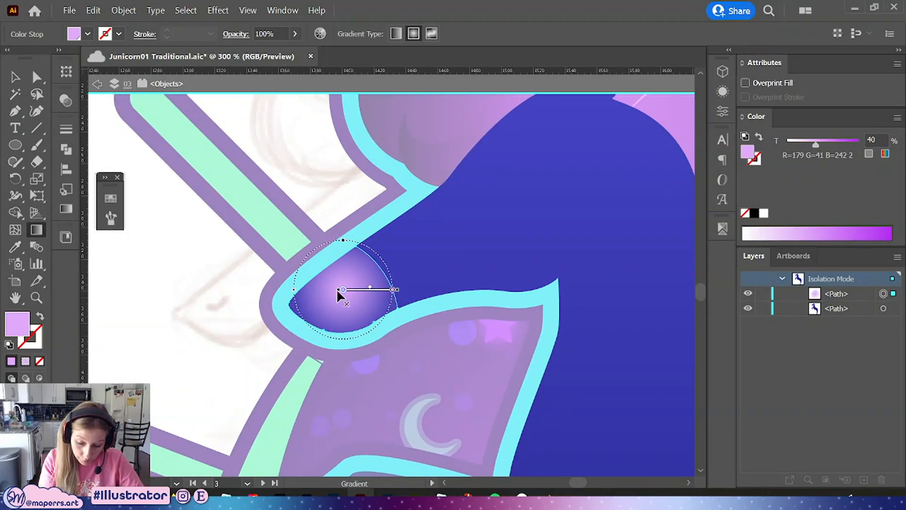
pyautogui.moveTo(312, 303); pyautogui.dragTo(382, 270)
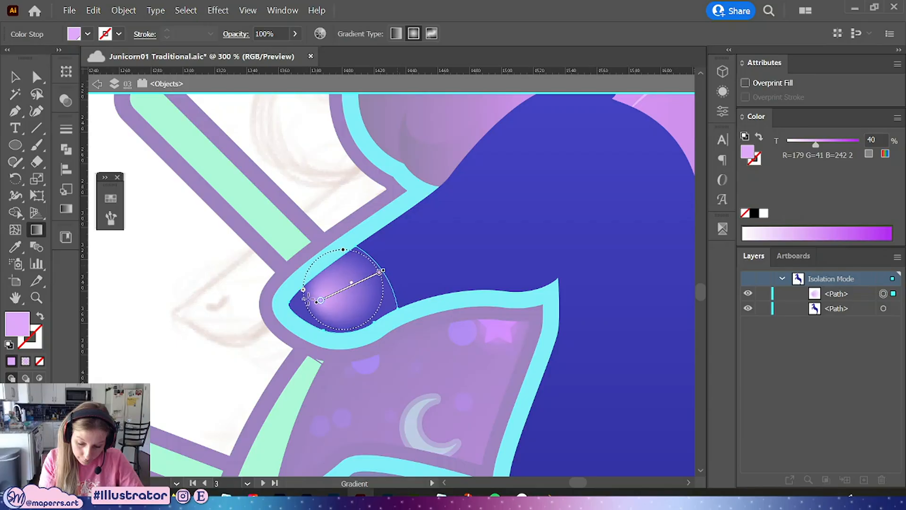
pyautogui.moveTo(314, 303)
pyautogui.mouseDown()
pyautogui.moveTo(297, 313)
pyautogui.moveTo(319, 302)
pyautogui.mouseUp()
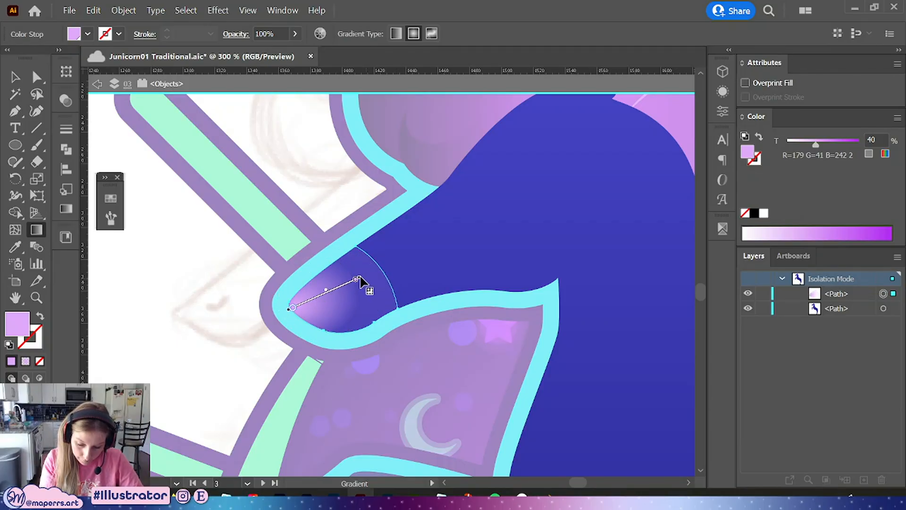
pyautogui.moveTo(362, 279); pyautogui.dragTo(382, 268)
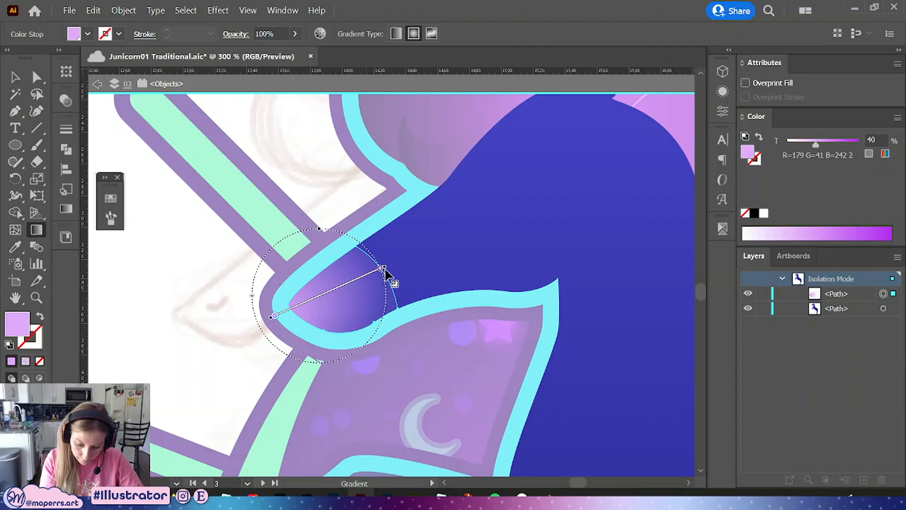
pyautogui.moveTo(311, 297); pyautogui.dragTo(324, 313)
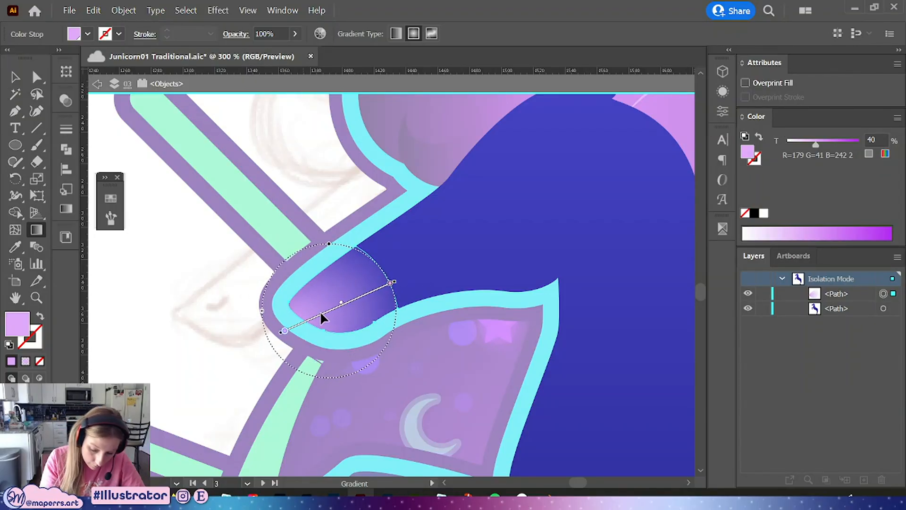
pyautogui.moveTo(390, 284); pyautogui.dragTo(388, 284)
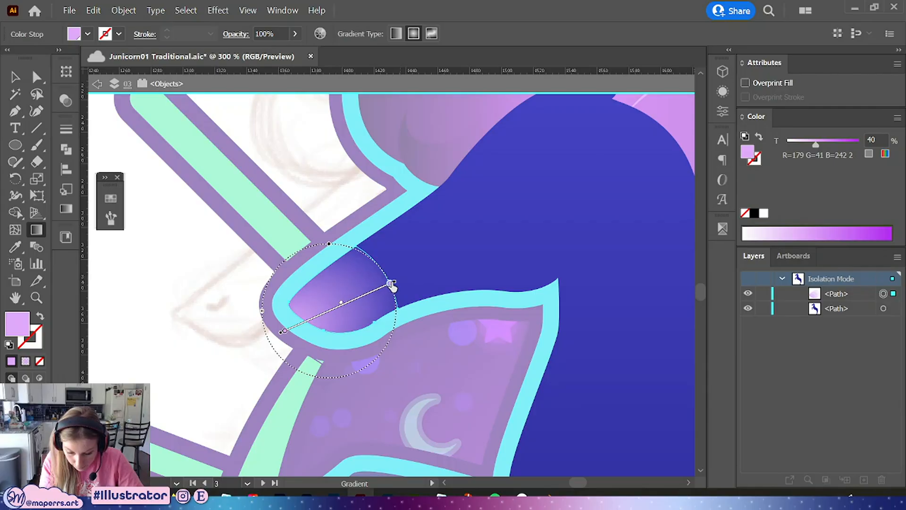
pyautogui.click(390, 283)
pyautogui.moveTo(283, 333); pyautogui.dragTo(312, 318)
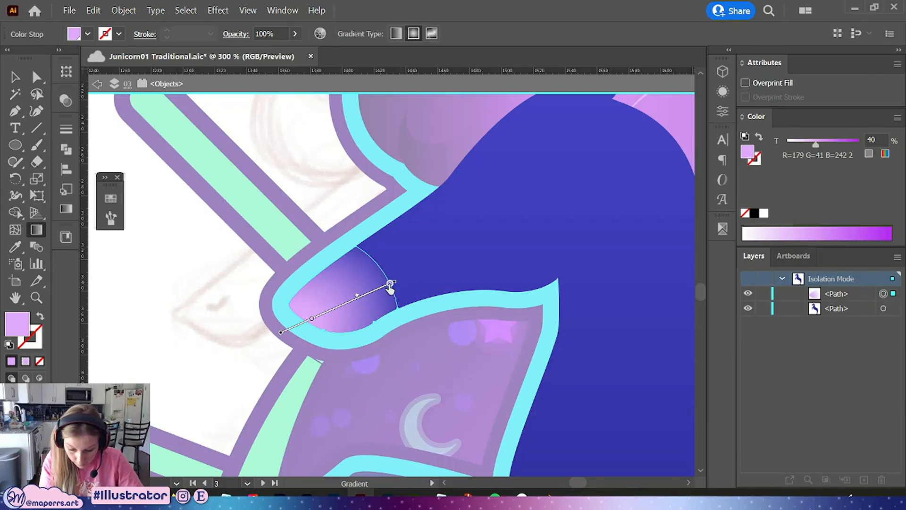
pyautogui.click(16, 76)
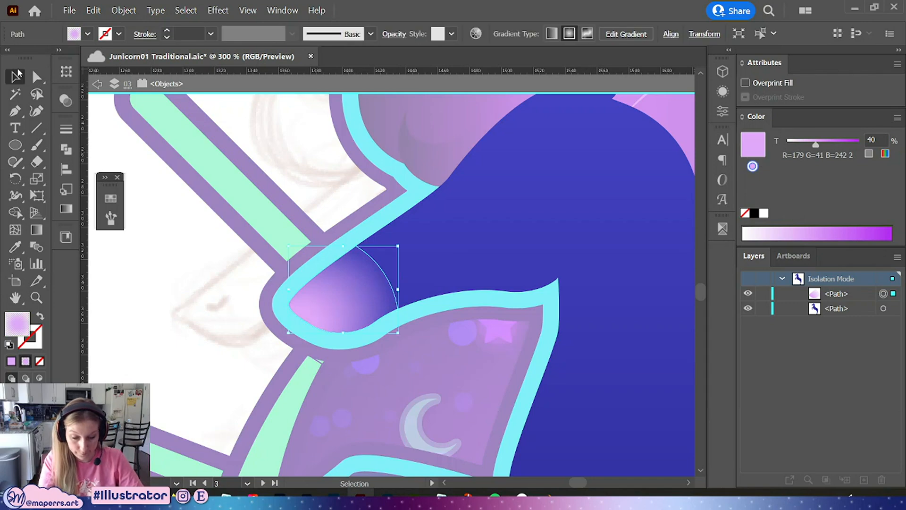
pyautogui.click(126, 83)
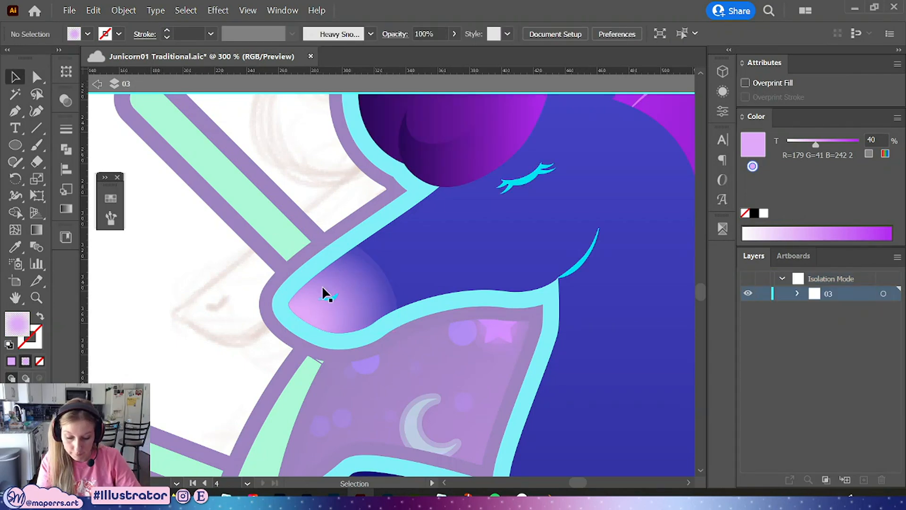
# Recolor the nostril stroke with the dark purple swatch
pyautogui.press('a')
pyautogui.moveTo(238, 384); pyautogui.dragTo(208, 356)
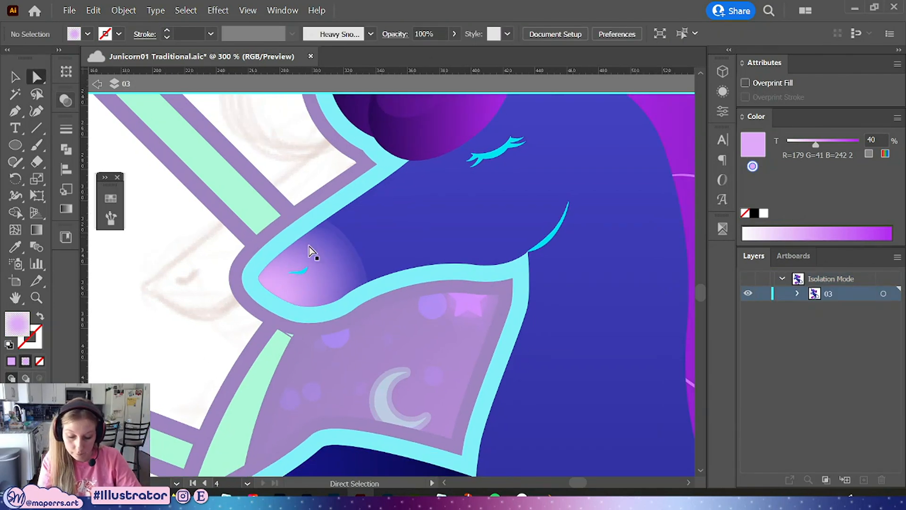
pyautogui.click(302, 270)
pyautogui.click(110, 198)
pyautogui.click(178, 301)
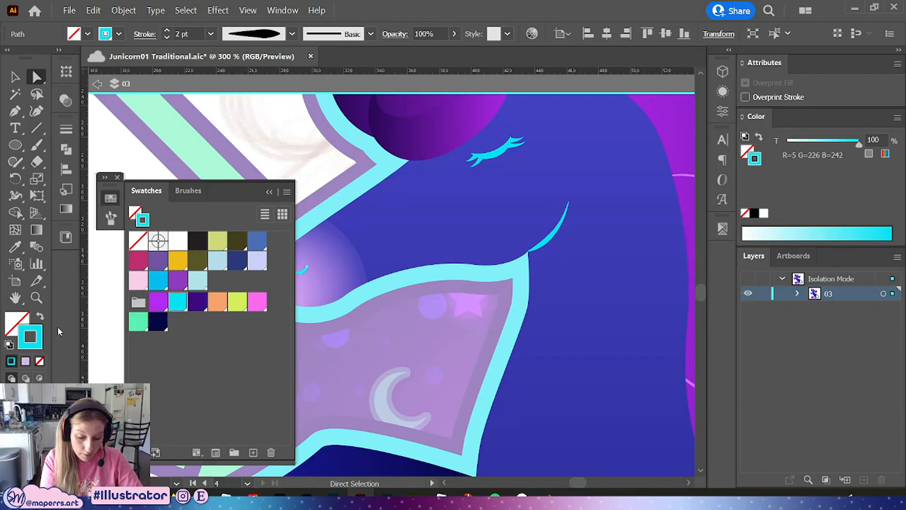
pyautogui.click(158, 321)
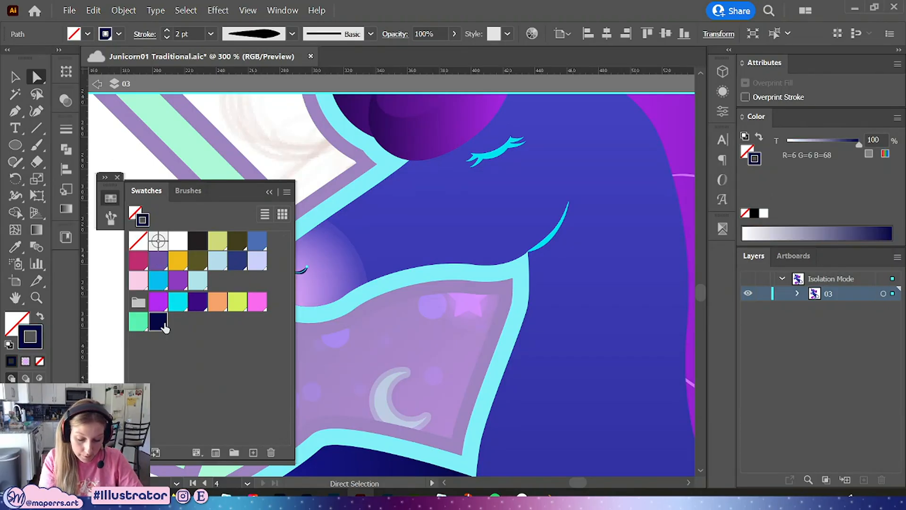
pyautogui.click(198, 301)
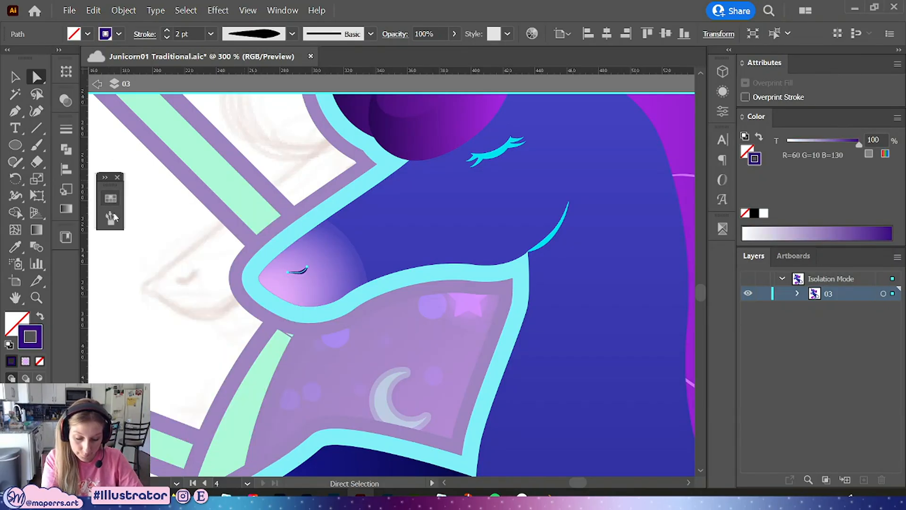
# Nudge the outer gradient stop of the muzzle blush slightly and exit isolation mode
pyautogui.click(118, 353)
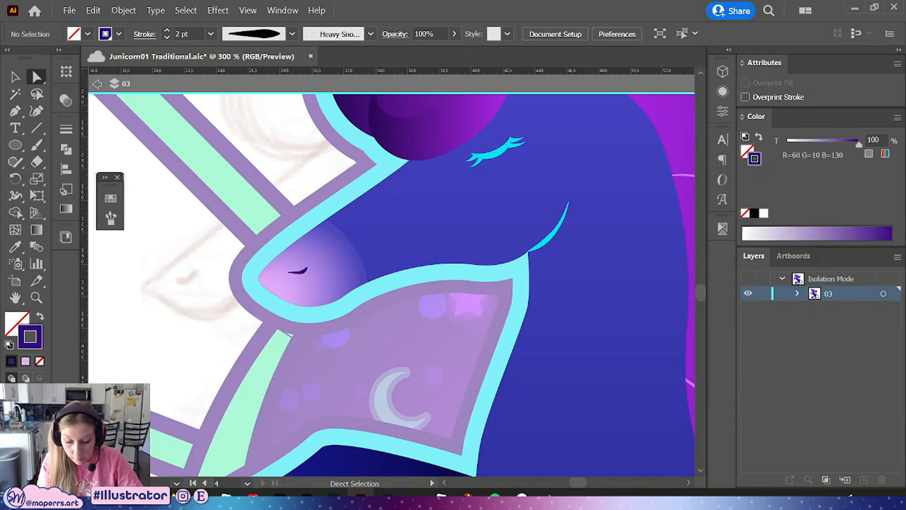
pyautogui.click(340, 254)
pyautogui.click(37, 230)
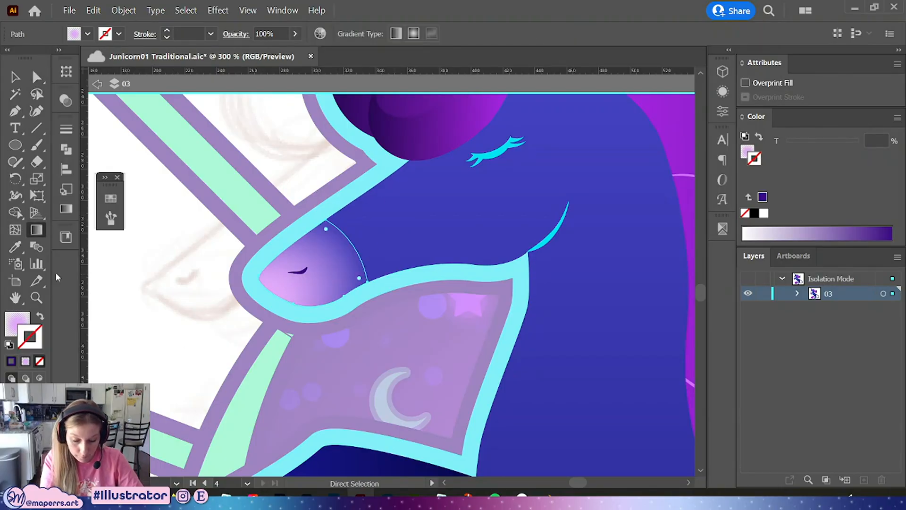
pyautogui.click(358, 257)
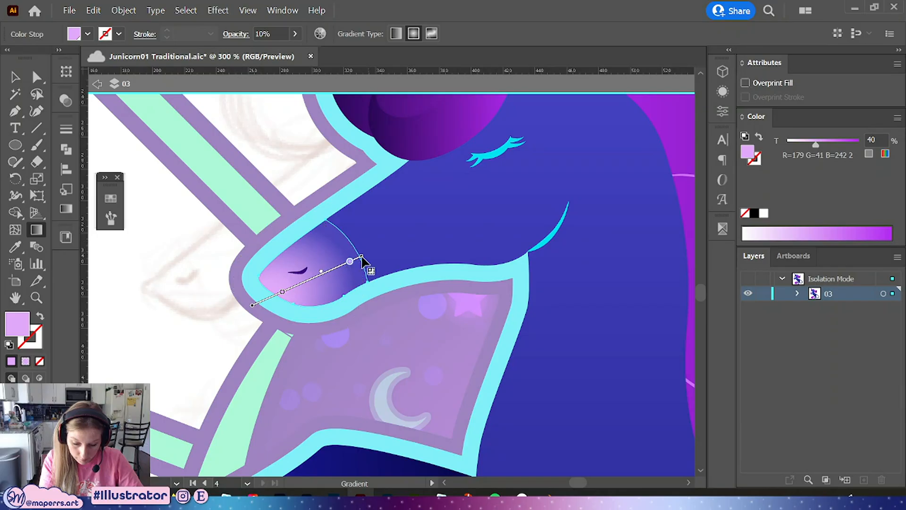
pyautogui.moveTo(362, 256); pyautogui.dragTo(363, 258)
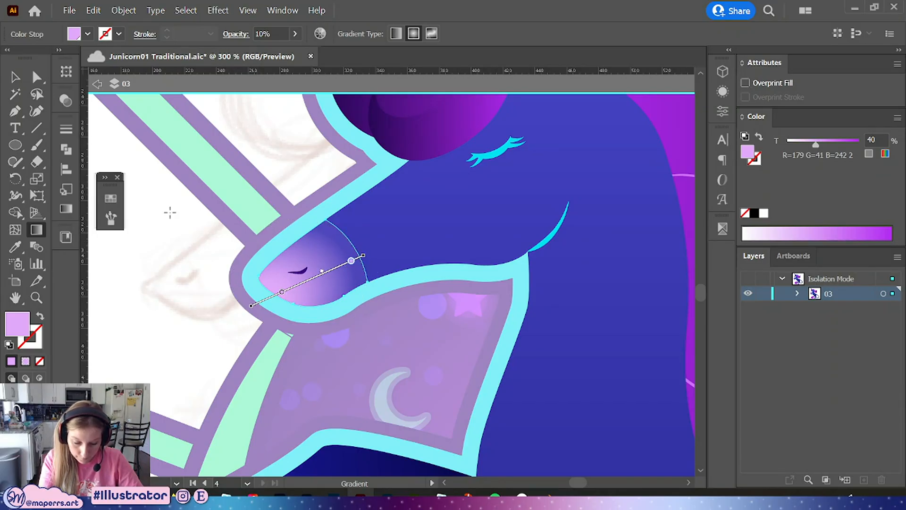
pyautogui.click(14, 78)
pyautogui.click(329, 155)
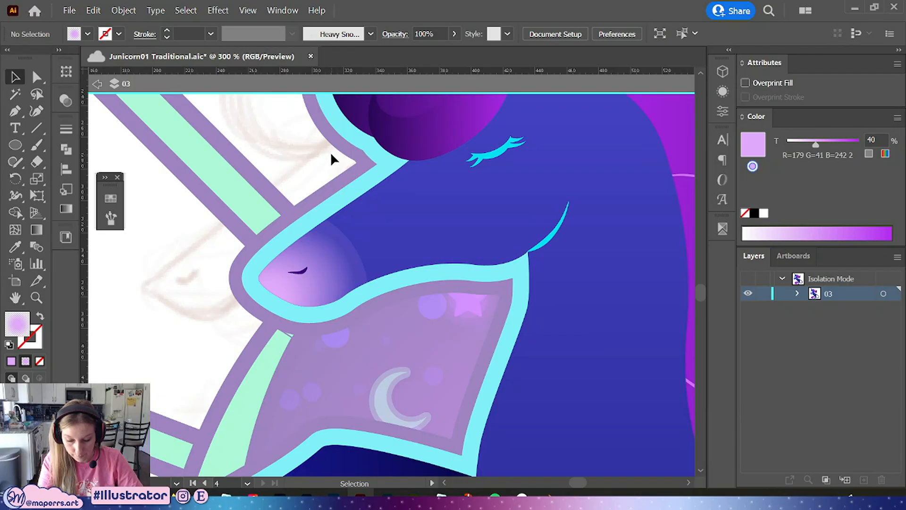
pyautogui.doubleClick(330, 157)
# Set the muzzle blush gradient's outer stop opacity to 0% and widen the radial gradient slightly
pyautogui.hotkey('ctrl', '-')
pyautogui.hotkey('ctrl', '-')
pyautogui.hotkey('ctrl', '-')
pyautogui.hotkey('ctrl', '-')
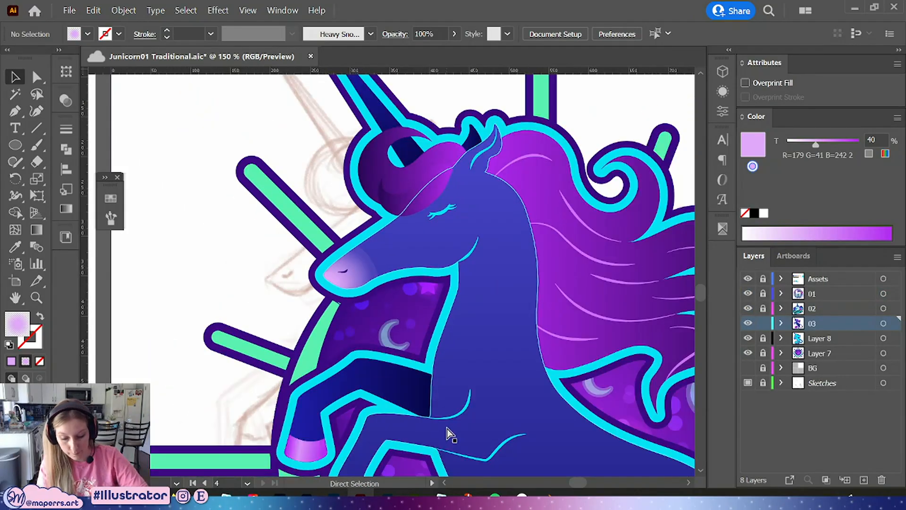
pyautogui.hotkey('ctrl', '+')
pyautogui.hotkey('ctrl', '+')
pyautogui.hotkey('ctrl', '+')
pyautogui.hotkey('ctrl', '+')
pyautogui.hotkey('ctrl', '+')
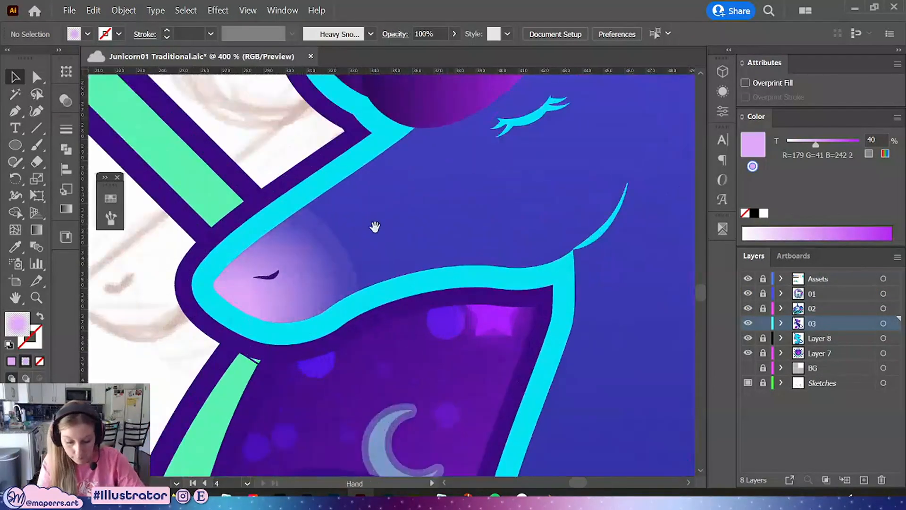
pyautogui.scroll(2, 368, 236)
pyautogui.press('a')
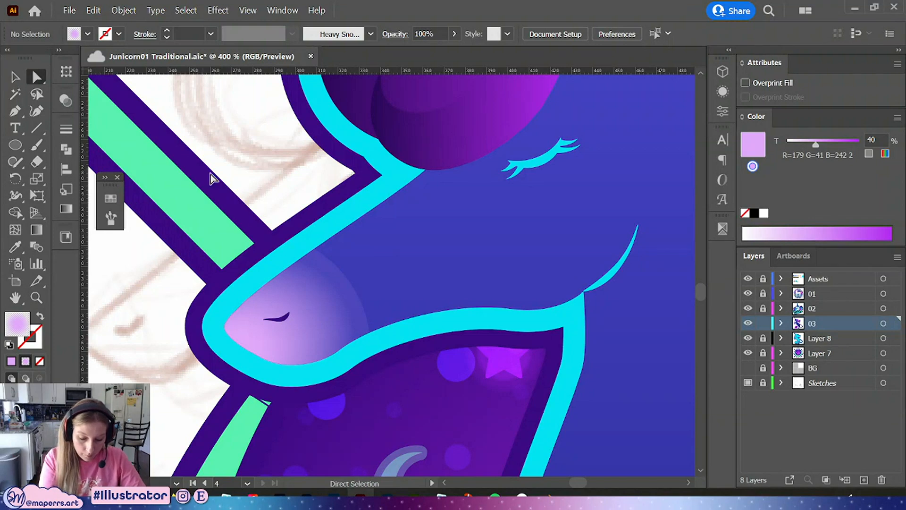
pyautogui.click(292, 299)
pyautogui.press('g')
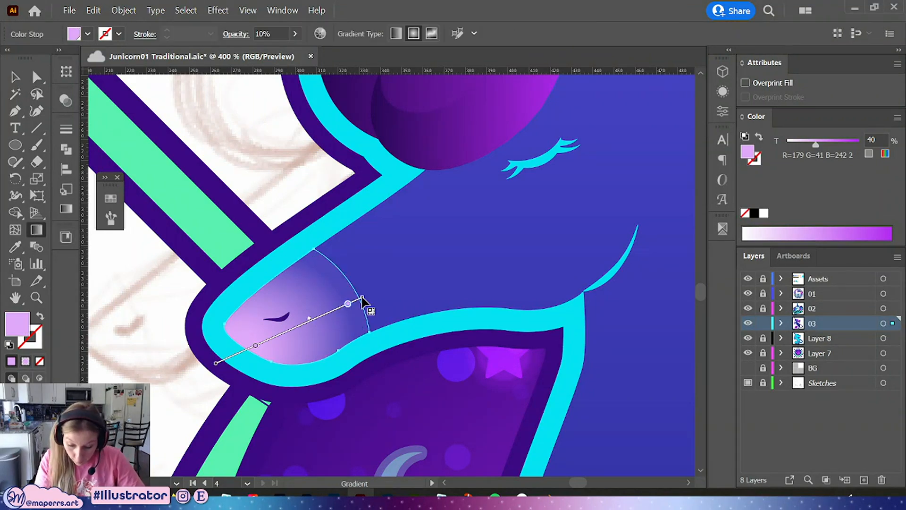
pyautogui.moveTo(358, 302)
pyautogui.moveTo(358, 298); pyautogui.dragTo(359, 303)
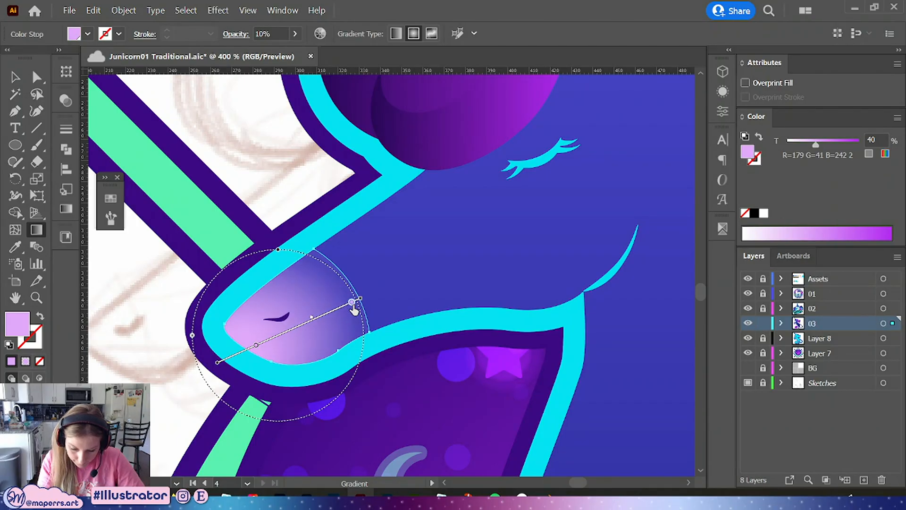
pyautogui.click(65, 209)
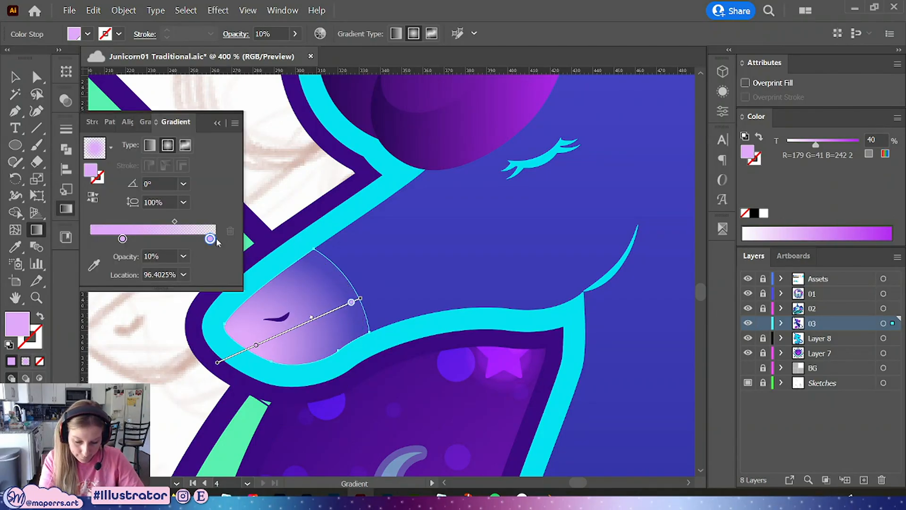
pyautogui.click(183, 256)
pyautogui.click(198, 264)
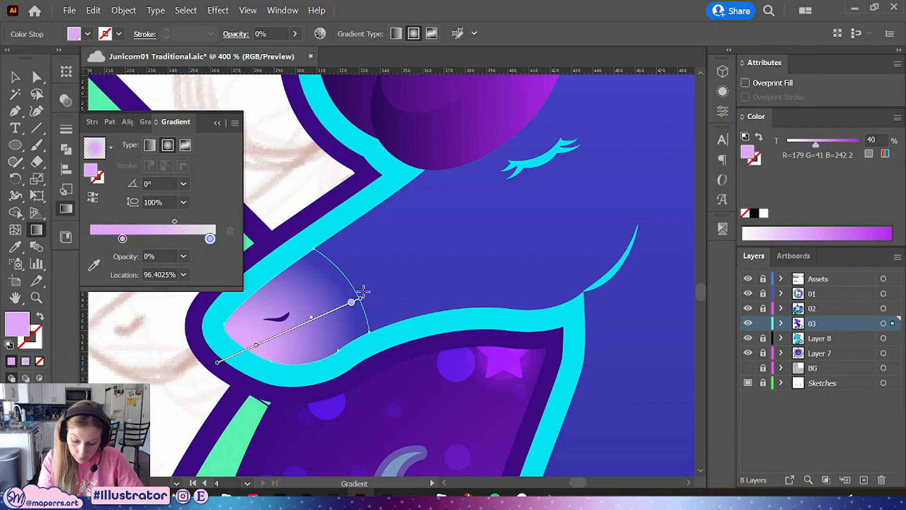
pyautogui.moveTo(360, 302); pyautogui.dragTo(365, 300)
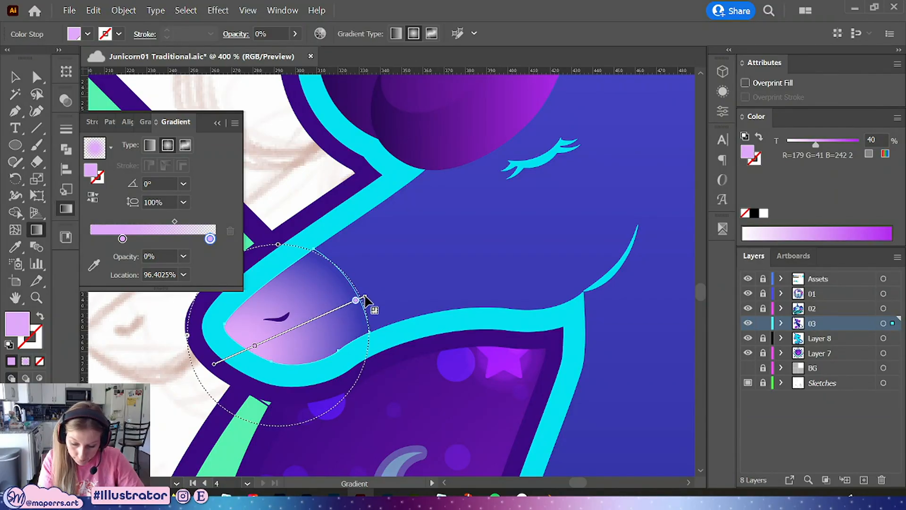
pyautogui.click(218, 123)
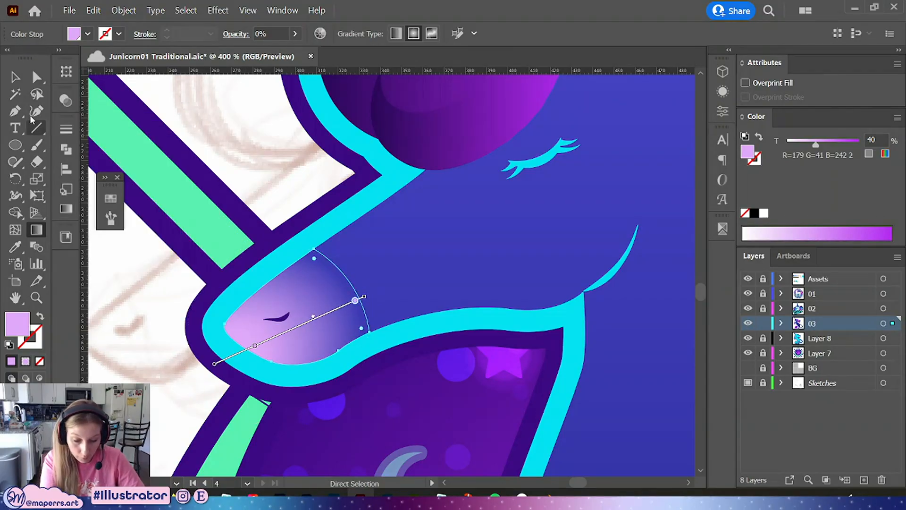
# Recolor the muzzle blush gradient's inner stop with the bright purple swatch
pyautogui.press('v')
pyautogui.click(275, 161)
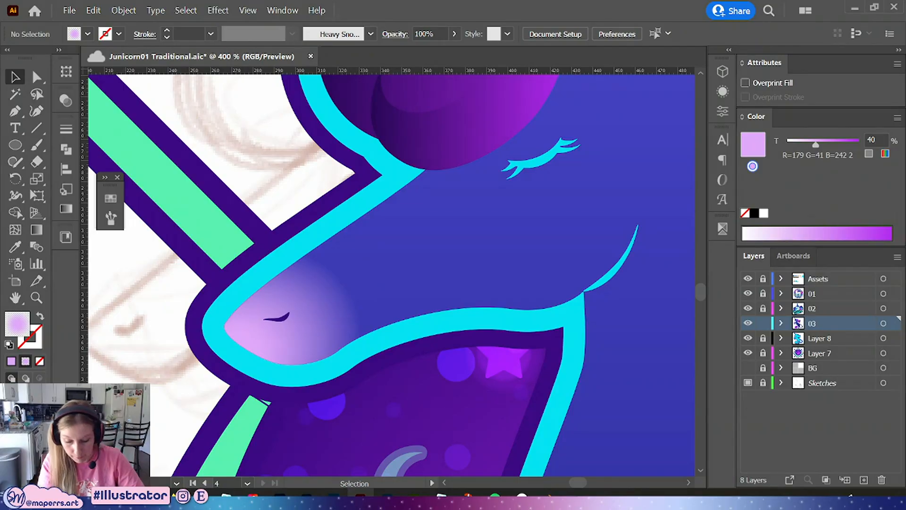
pyautogui.hotkey('ctrl', '-')
pyautogui.hotkey('ctrl', '-')
pyautogui.hotkey('ctrl', '-')
pyautogui.hotkey('ctrl', '-')
pyautogui.moveTo(604, 162); pyautogui.dragTo(484, 99)
pyautogui.press('a')
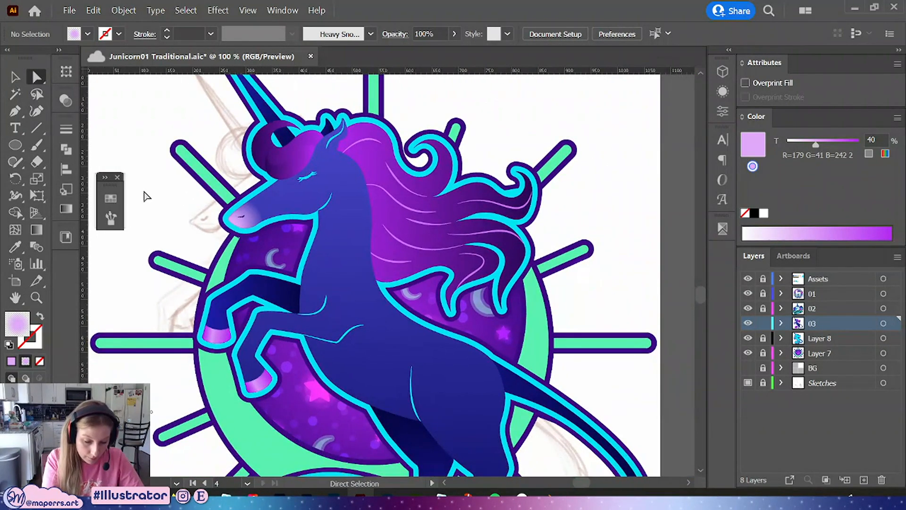
pyautogui.click(246, 225)
pyautogui.click(66, 208)
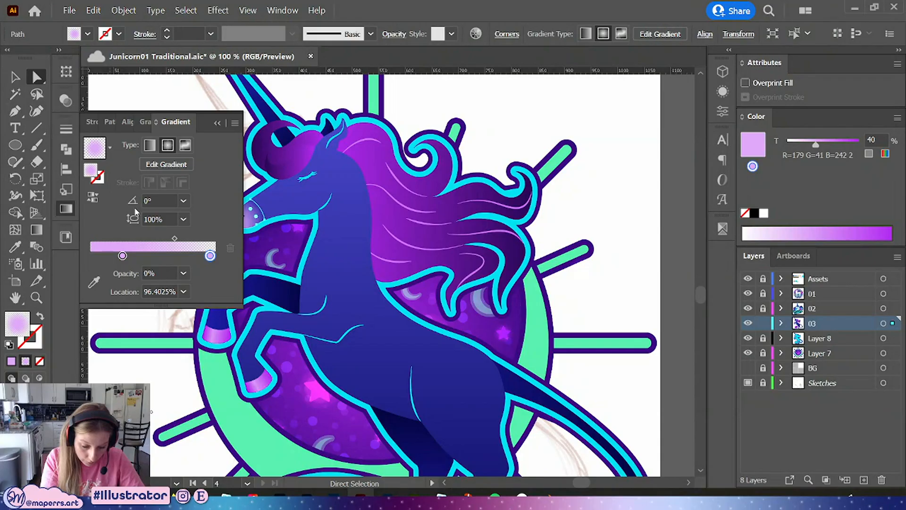
pyautogui.click(123, 255)
pyautogui.doubleClick(124, 257)
pyautogui.click(78, 307)
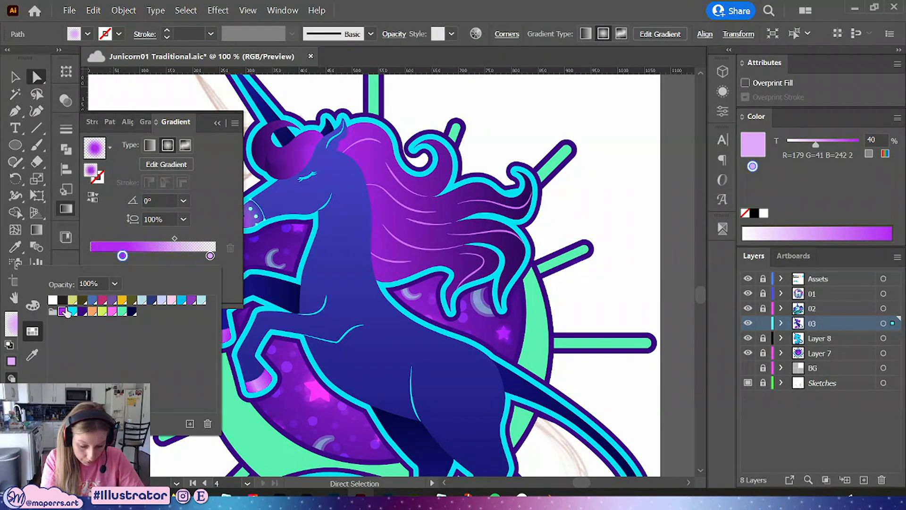
# Lower the inner purple stop's tint to 66%
pyautogui.click(211, 255)
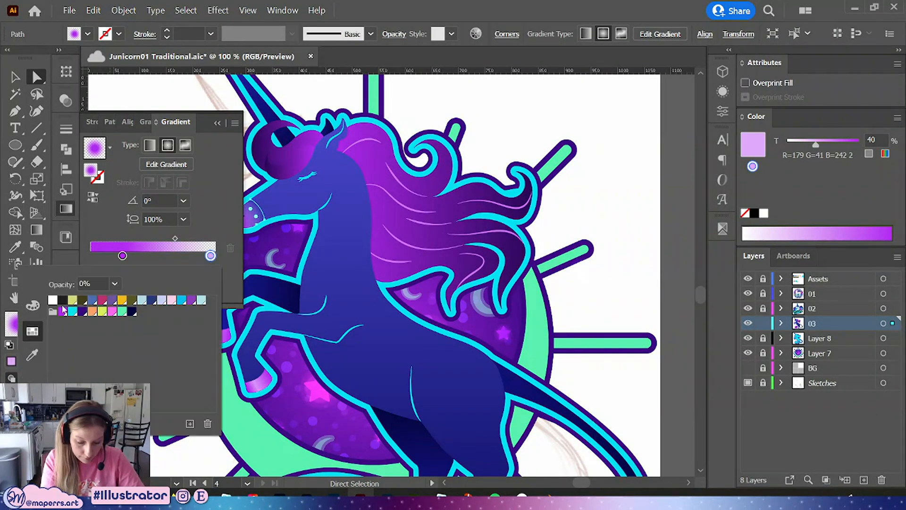
pyautogui.moveTo(428, 245); pyautogui.dragTo(353, 352)
pyautogui.hotkey('ctrl', '+')
pyautogui.hotkey('ctrl', '+')
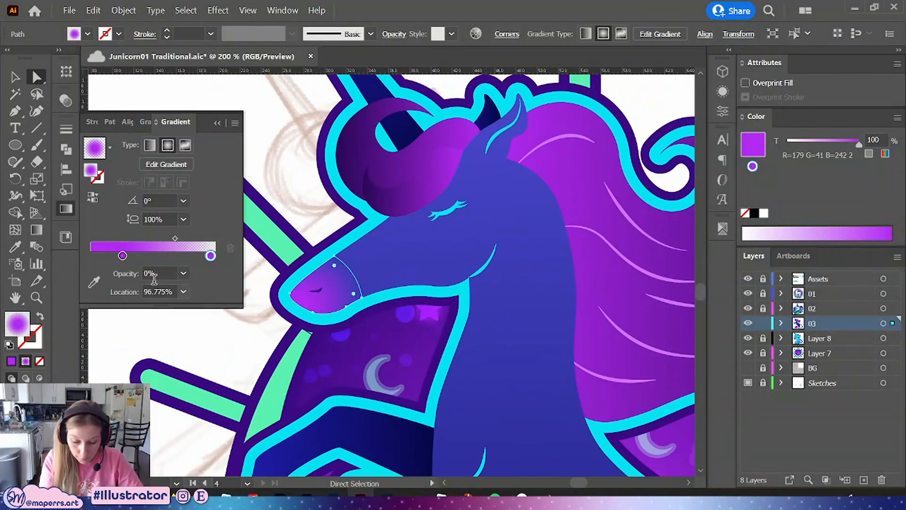
pyautogui.click(122, 255)
pyautogui.moveTo(857, 144); pyautogui.dragTo(852, 146)
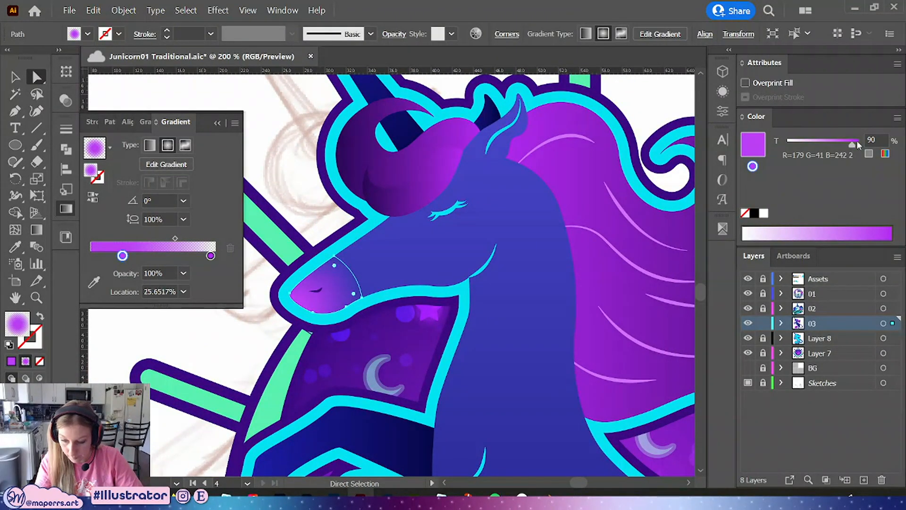
pyautogui.click(838, 146)
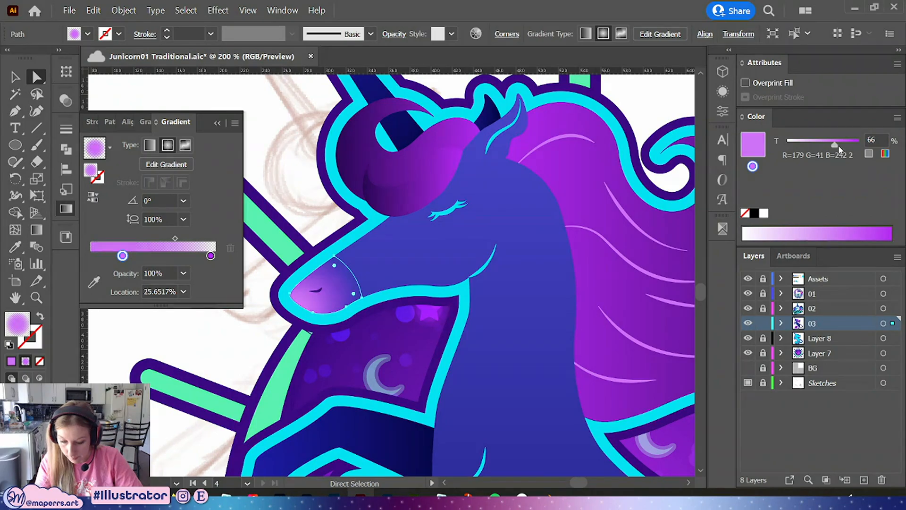
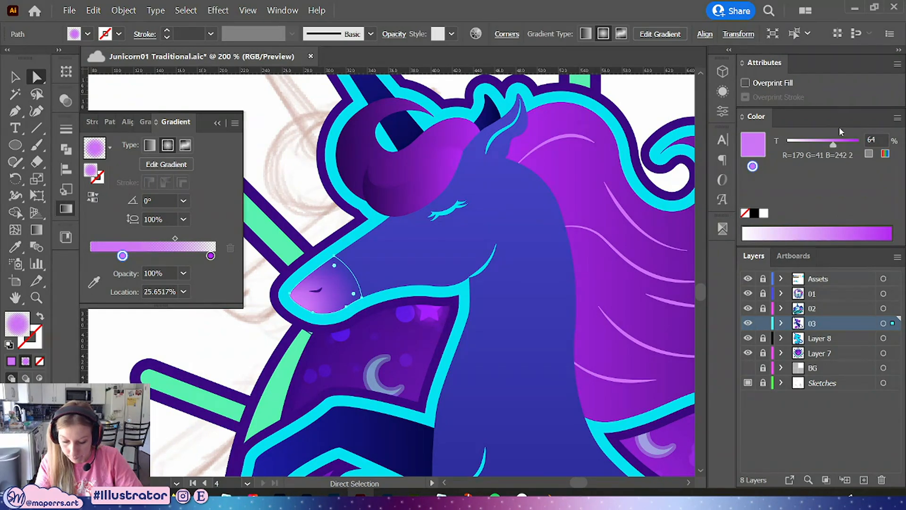
# Set the tint of both default gradient stops to 65%
pyautogui.click(293, 190)
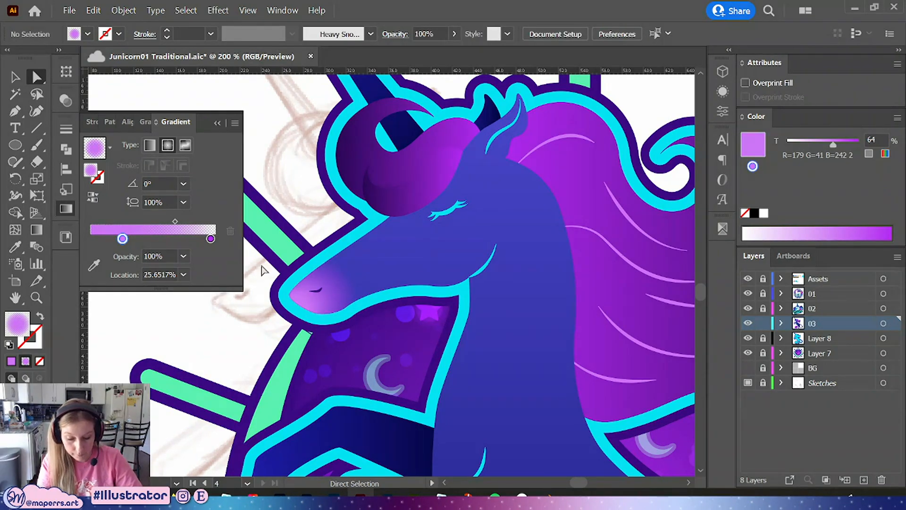
pyautogui.click(210, 238)
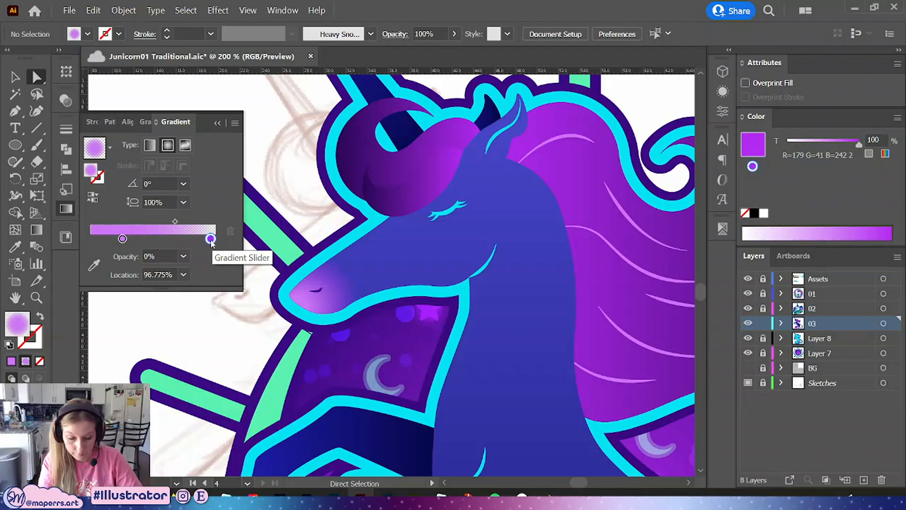
pyautogui.click(122, 241)
pyautogui.moveTo(876, 138); pyautogui.dragTo(833, 129)
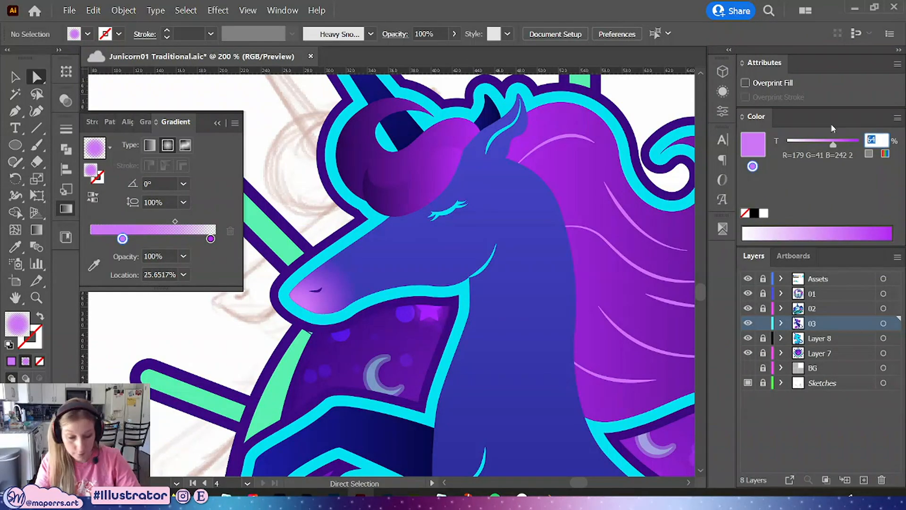
pyautogui.write('65')
pyautogui.press('Return')
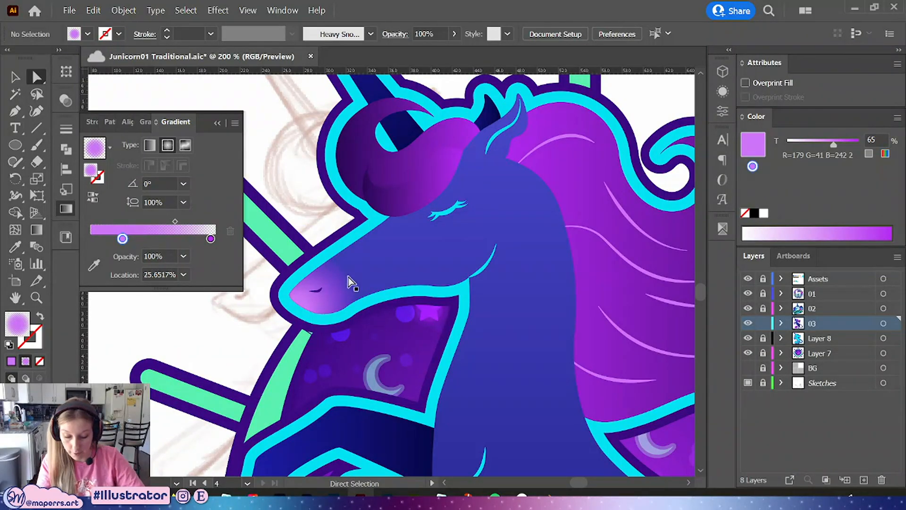
pyautogui.click(211, 238)
pyautogui.moveTo(876, 139); pyautogui.dragTo(818, 124)
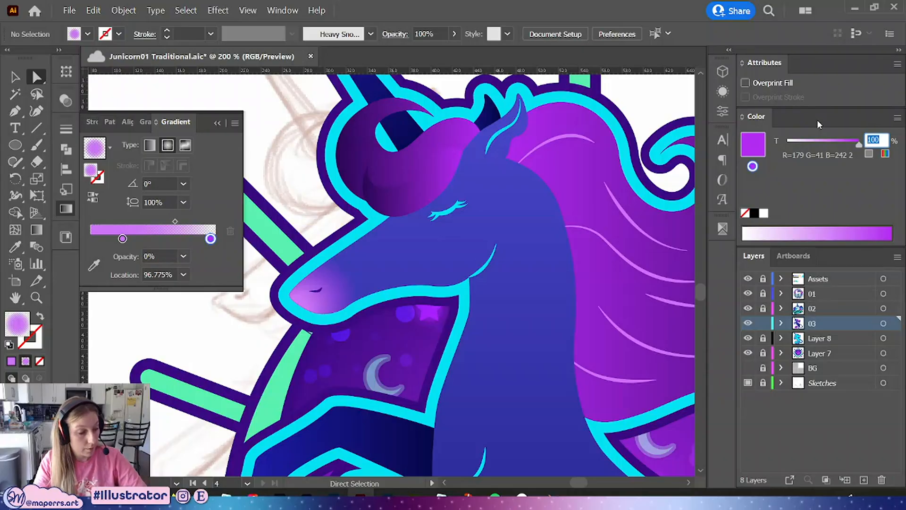
pyautogui.write('65')
pyautogui.press('Return')
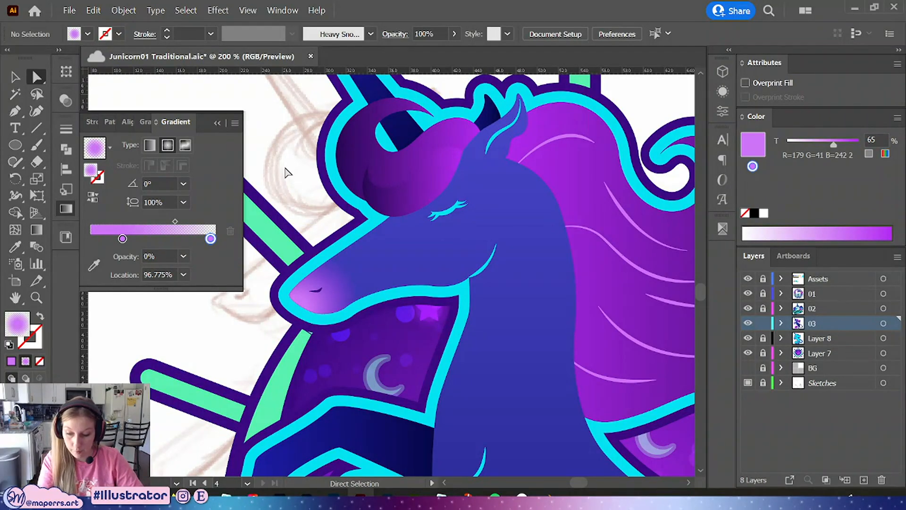
# Select the nose highlight and set the tint of both its gradient stops to 65%
pyautogui.click(326, 296)
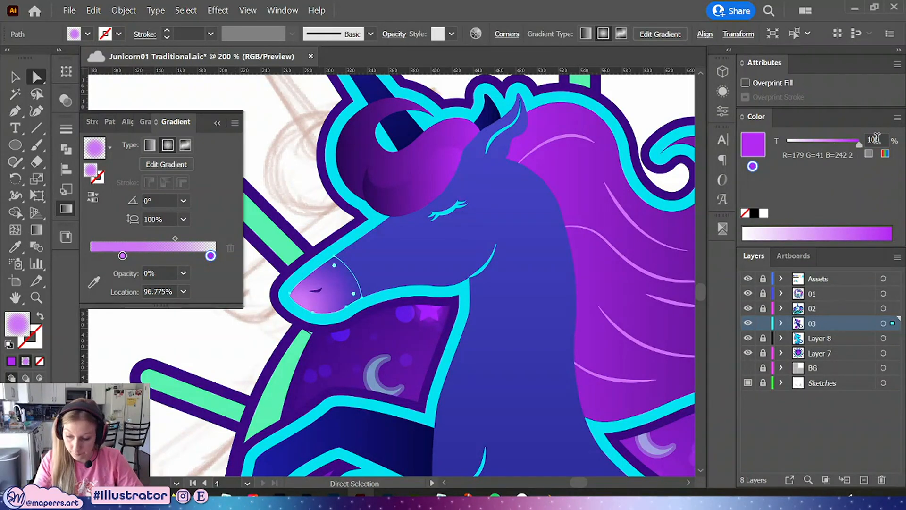
pyautogui.moveTo(876, 137); pyautogui.dragTo(787, 137)
pyautogui.write('64')
pyautogui.press('Return')
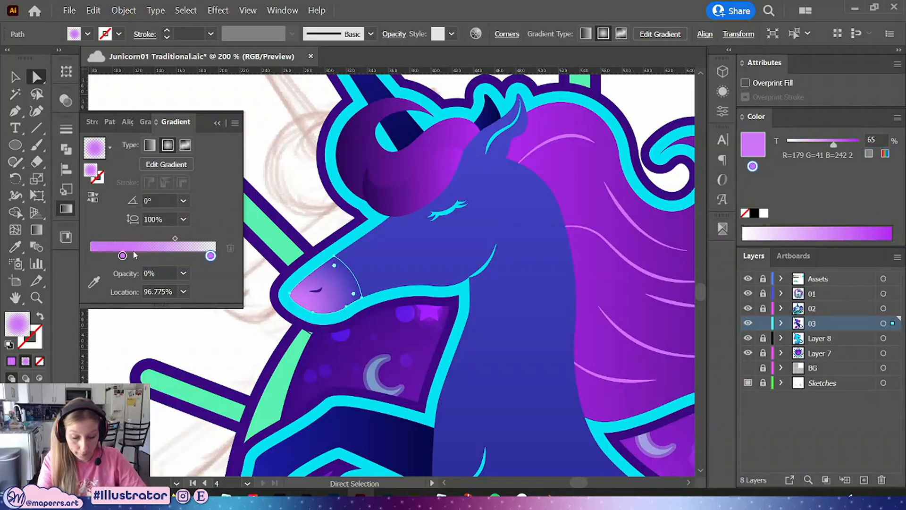
pyautogui.click(123, 255)
pyautogui.moveTo(878, 138); pyautogui.dragTo(773, 134)
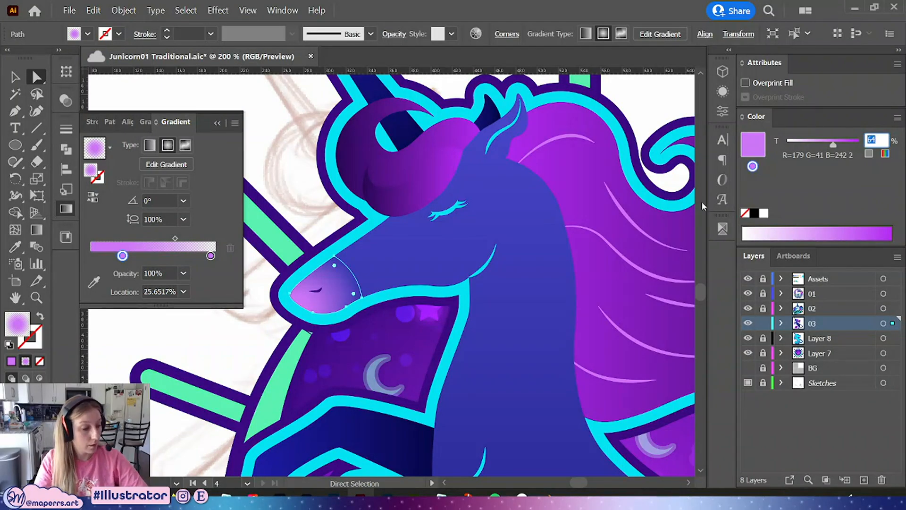
pyautogui.write('65')
pyautogui.press('Return')
pyautogui.click(295, 163)
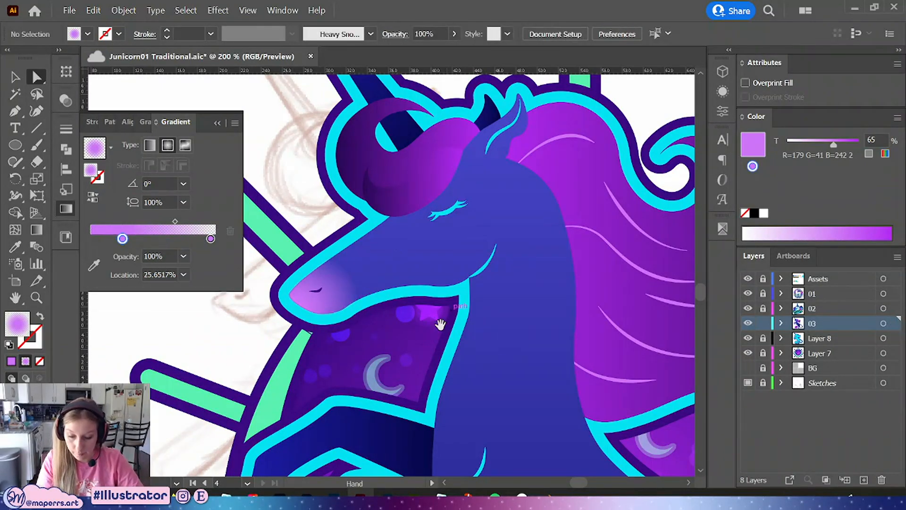
# Enter the unicorn body in isolation and draw a circle over its hindquarters
pyautogui.moveTo(440, 325); pyautogui.dragTo(352, 303)
pyautogui.moveTo(553, 388); pyautogui.dragTo(491, 259)
pyautogui.hotkey('ctrl', '-')
pyautogui.hotkey('ctrl', '-')
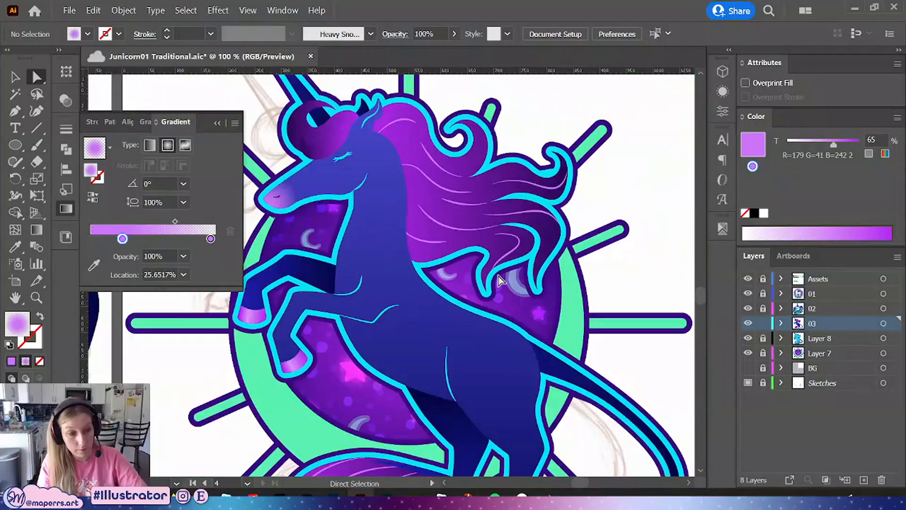
pyautogui.scroll(-3, 499, 279)
pyautogui.press('v')
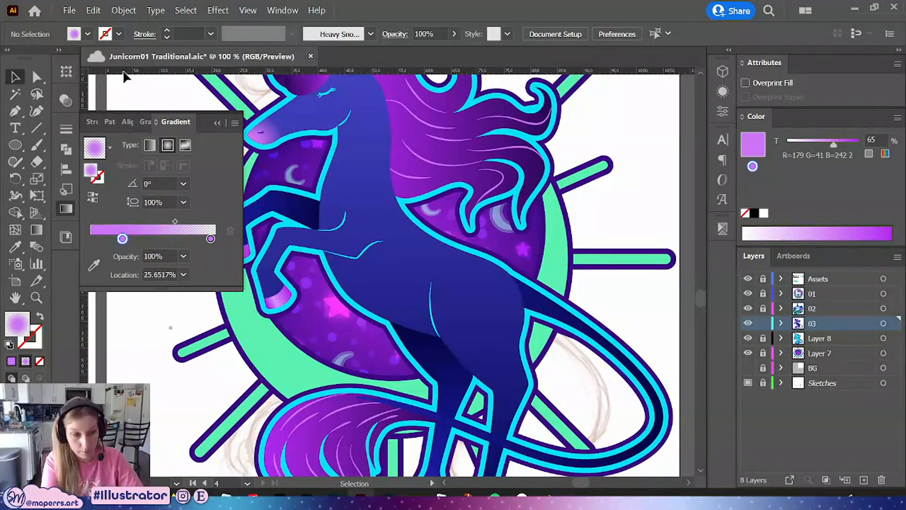
pyautogui.click(487, 303)
pyautogui.doubleClick(513, 302)
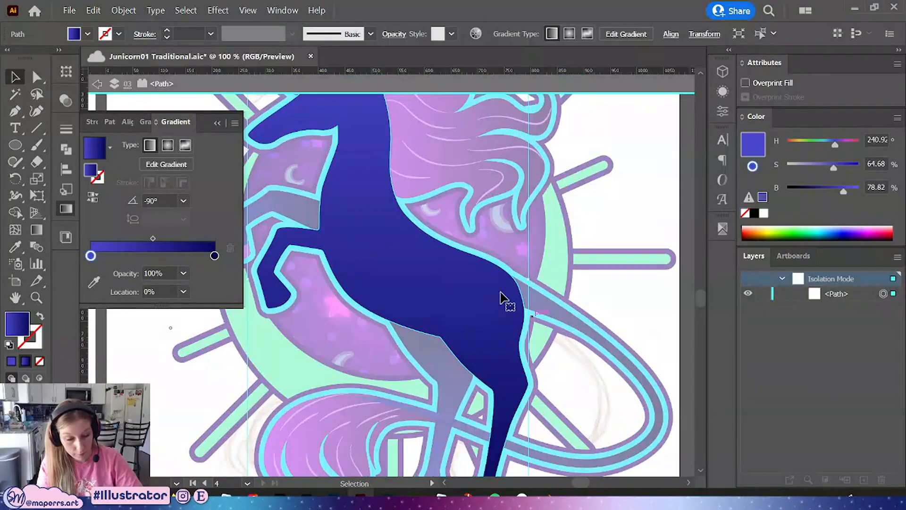
pyautogui.press('l')
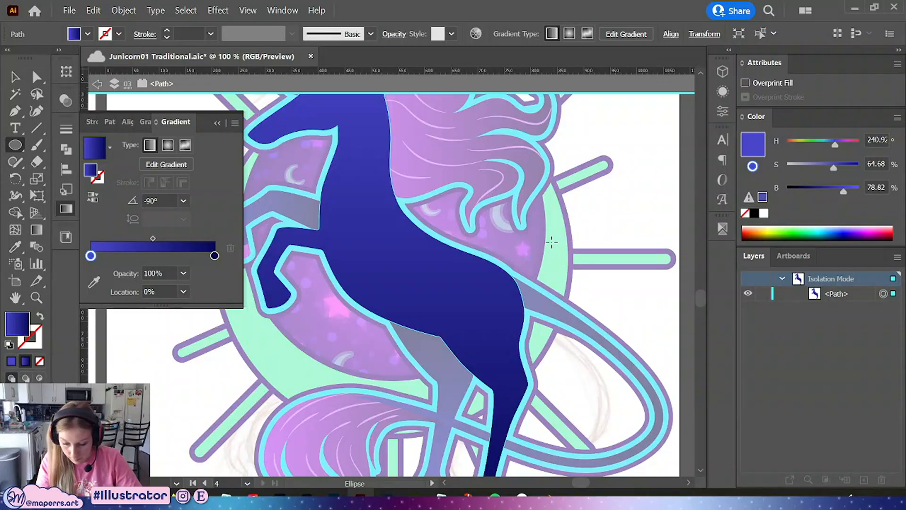
pyautogui.moveTo(554, 234)
pyautogui.mouseDown()
pyautogui.moveTo(491, 310)
pyautogui.moveTo(476, 312)
pyautogui.mouseUp()
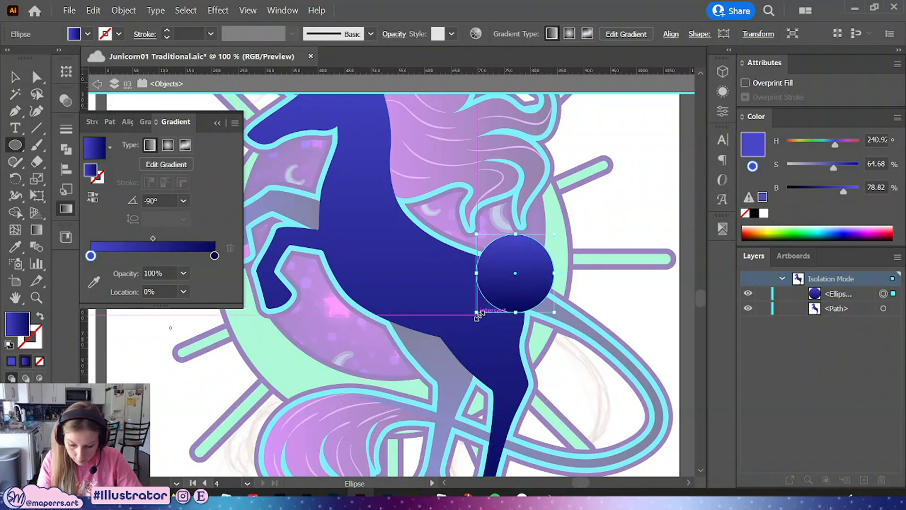
# Switch the circle's fill to a radial gradient and exit isolation mode
pyautogui.click(168, 145)
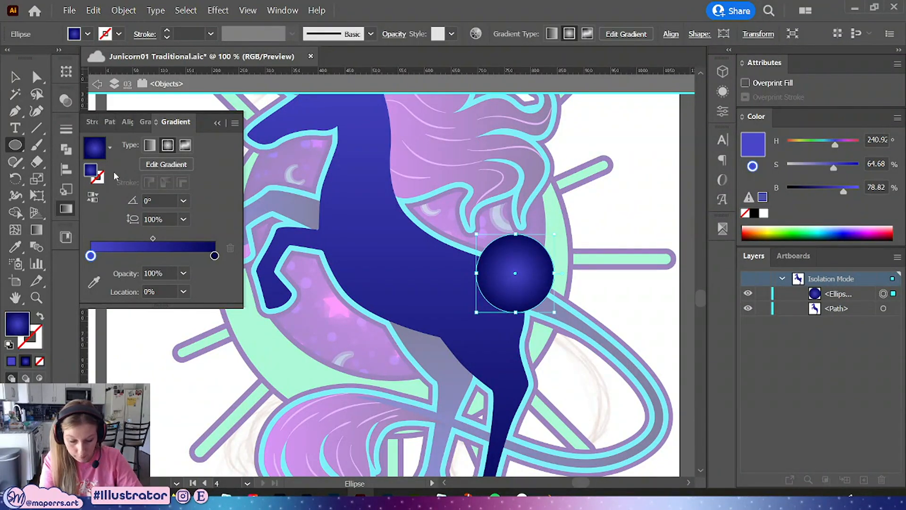
pyautogui.moveTo(346, 185); pyautogui.dragTo(466, 281)
pyautogui.click(20, 82)
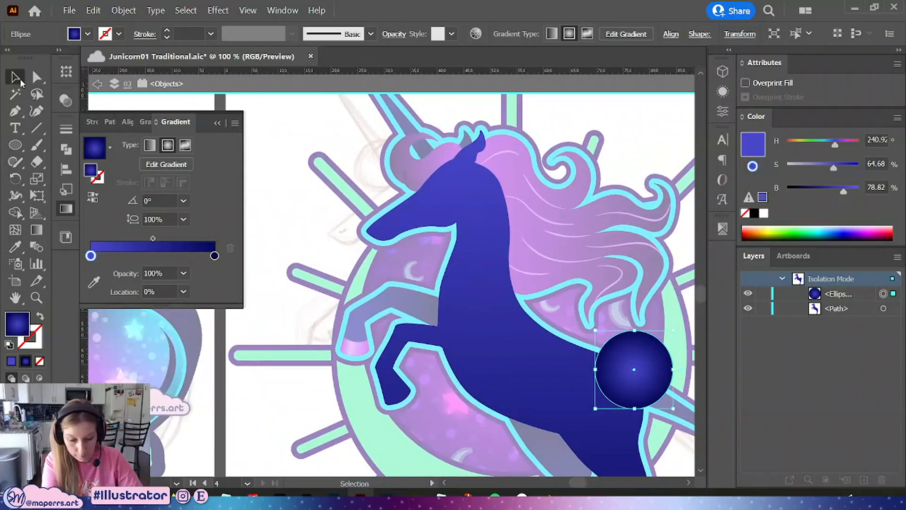
pyautogui.keyDown('shift'); pyautogui.click(488, 302); pyautogui.keyUp('shift')
pyautogui.doubleClick(307, 197)
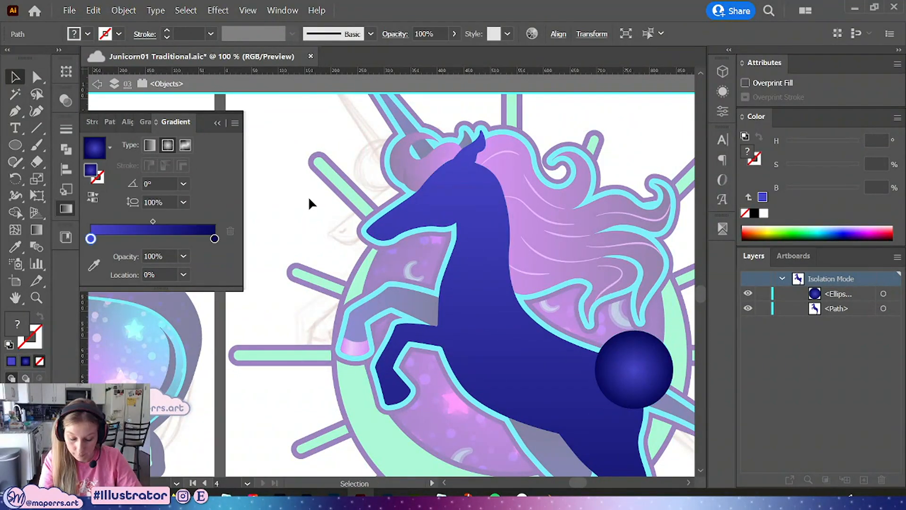
# Copy the nose highlight's pink radial gradient onto the hip circle with the Eyedropper
pyautogui.click(385, 229)
pyautogui.press('a')
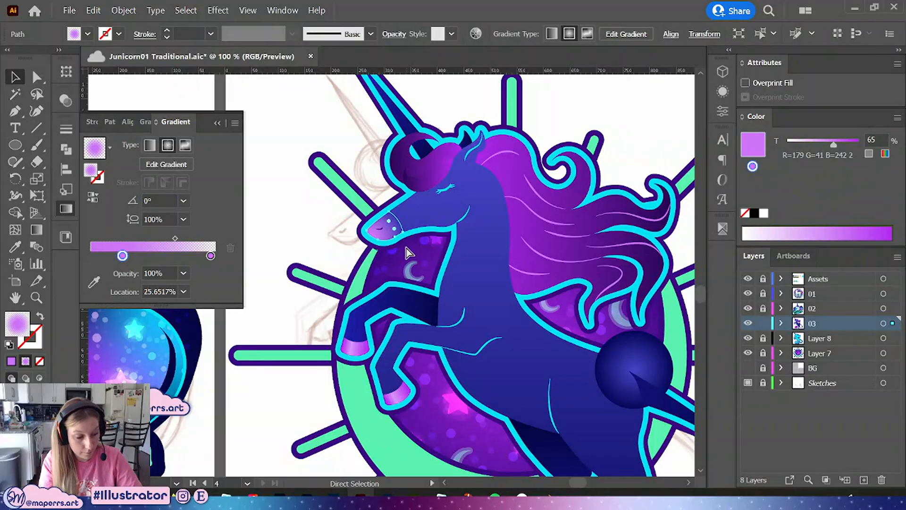
pyautogui.press('v')
pyautogui.click(649, 364)
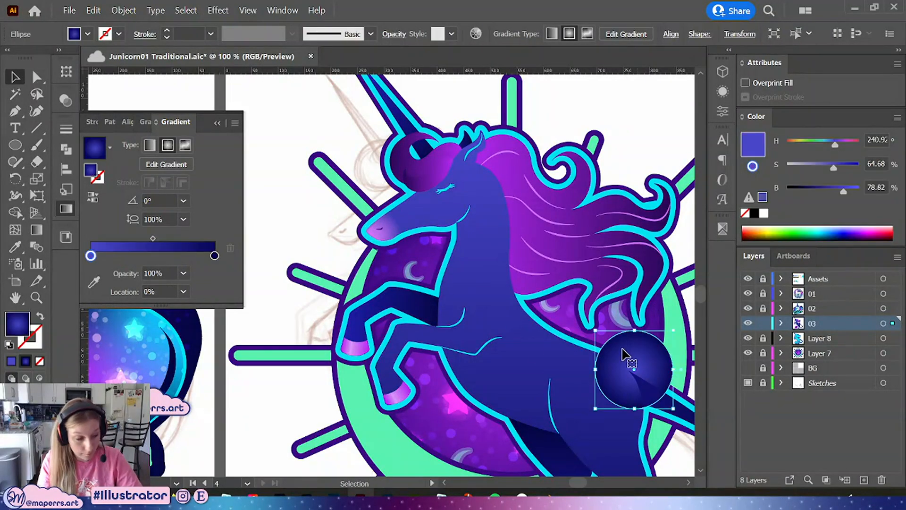
pyautogui.press('i')
pyautogui.click(390, 222)
pyautogui.press('a')
pyautogui.press('v')
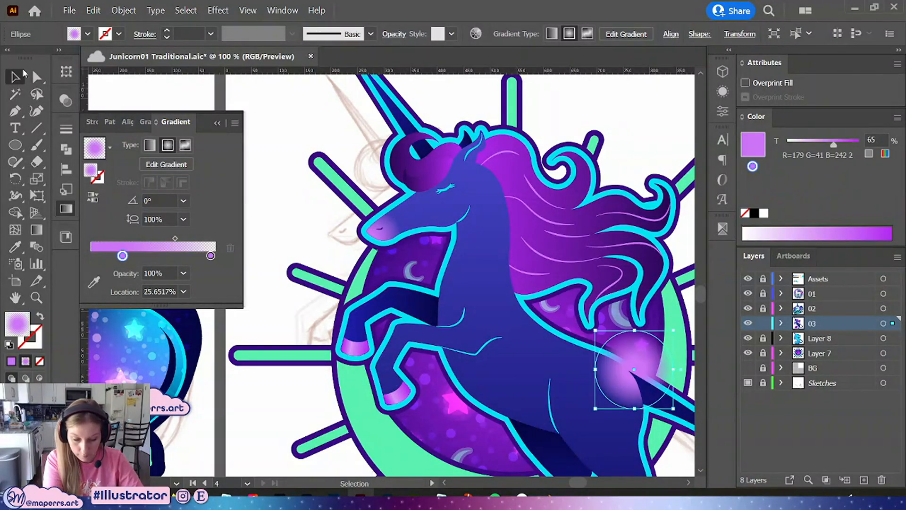
# Stretch the hip circle downward into a taller ellipse
pyautogui.press('space')
pyautogui.moveTo(604, 361); pyautogui.dragTo(512, 307)
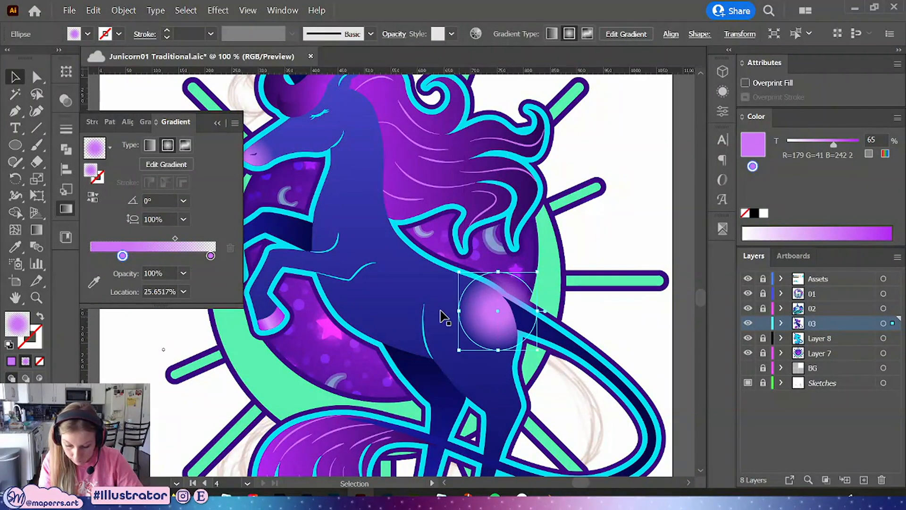
pyautogui.moveTo(499, 350); pyautogui.dragTo(543, 371)
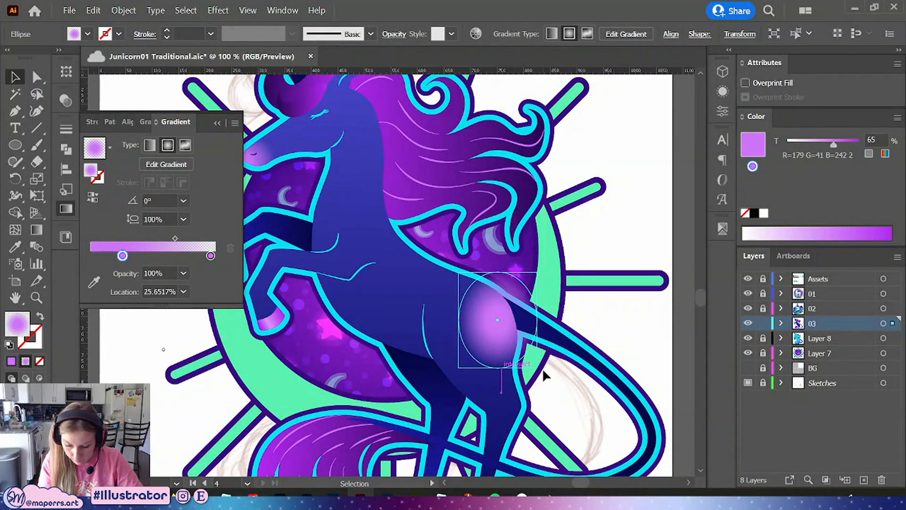
pyautogui.click(544, 375)
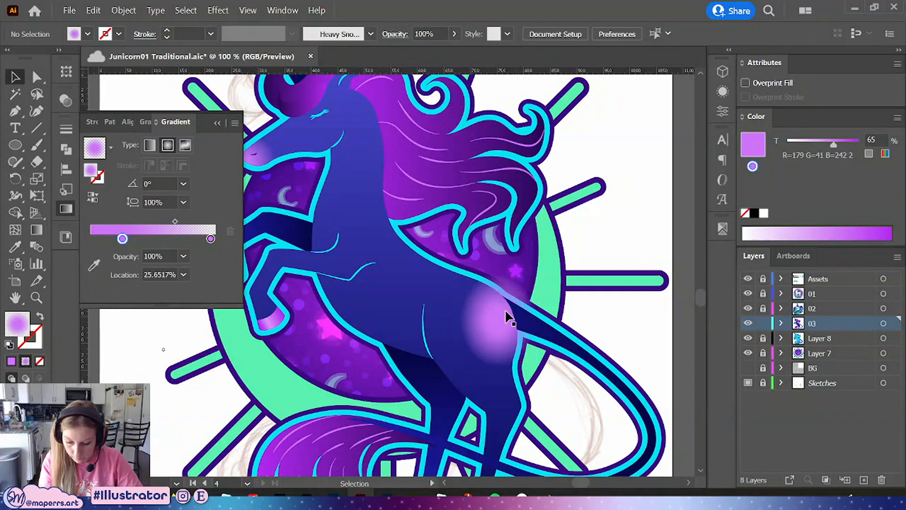
# Rotate and reshape the hip ellipse to follow the curve of the leg
pyautogui.click(505, 316)
pyautogui.moveTo(539, 262); pyautogui.dragTo(504, 265)
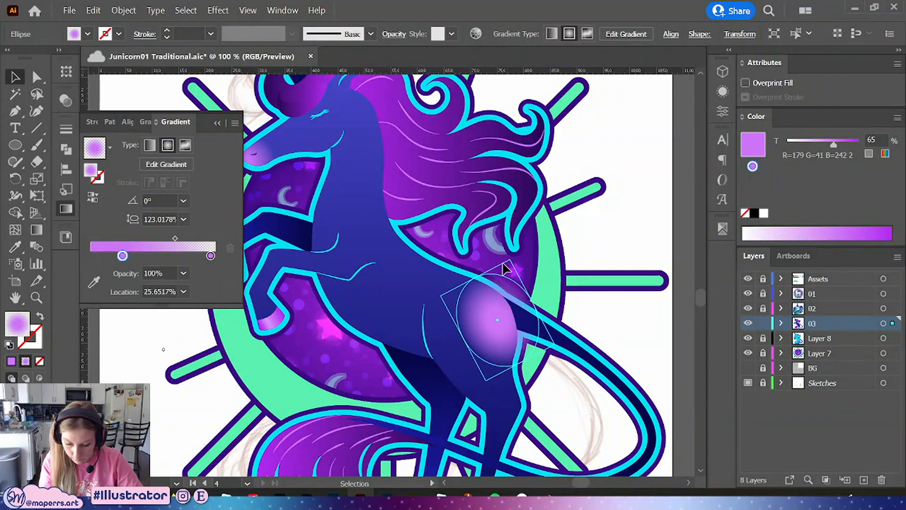
pyautogui.moveTo(488, 312); pyautogui.dragTo(476, 257)
pyautogui.moveTo(530, 357); pyautogui.dragTo(503, 352)
pyautogui.moveTo(499, 310); pyautogui.dragTo(494, 324)
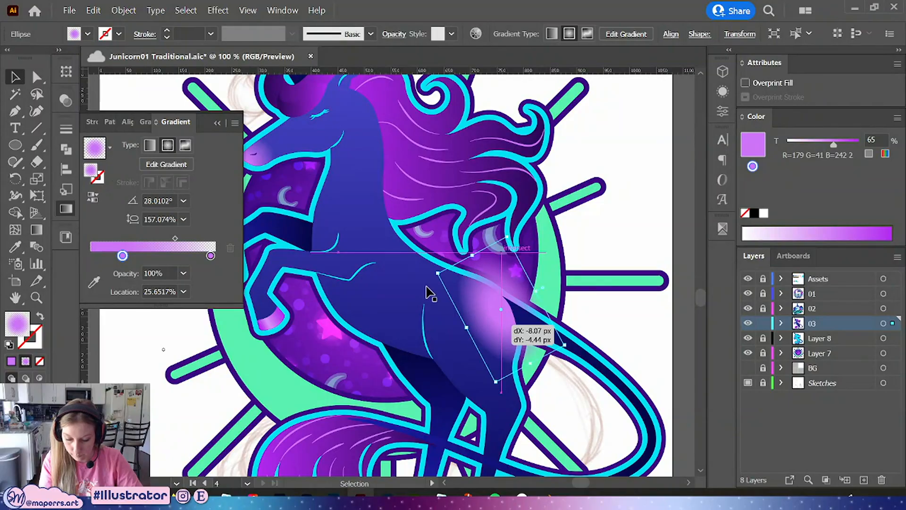
# Bring the body shape to the front and intersect it with the hip ellipse using Pathfinder
pyautogui.click(417, 280)
pyautogui.hotkey('ctrl', 'shift', ']')
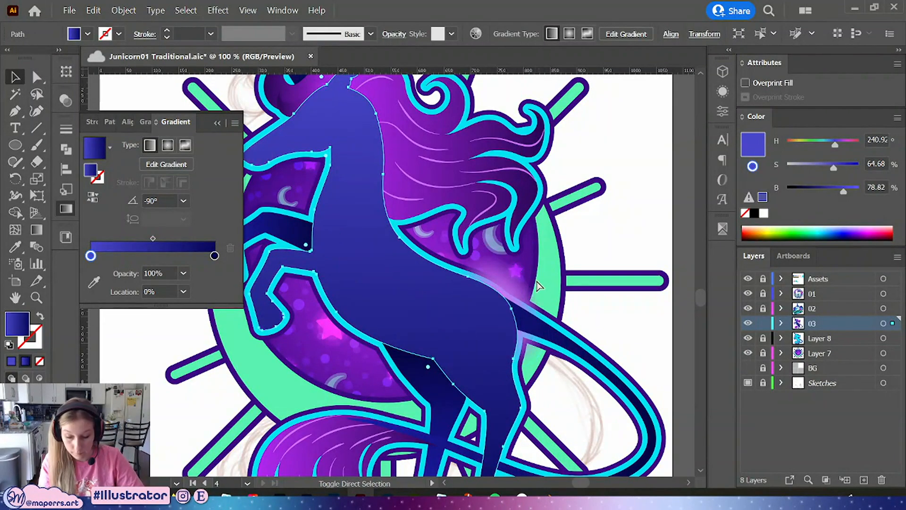
pyautogui.keyDown('shift'); pyautogui.click(508, 279); pyautogui.keyUp('shift')
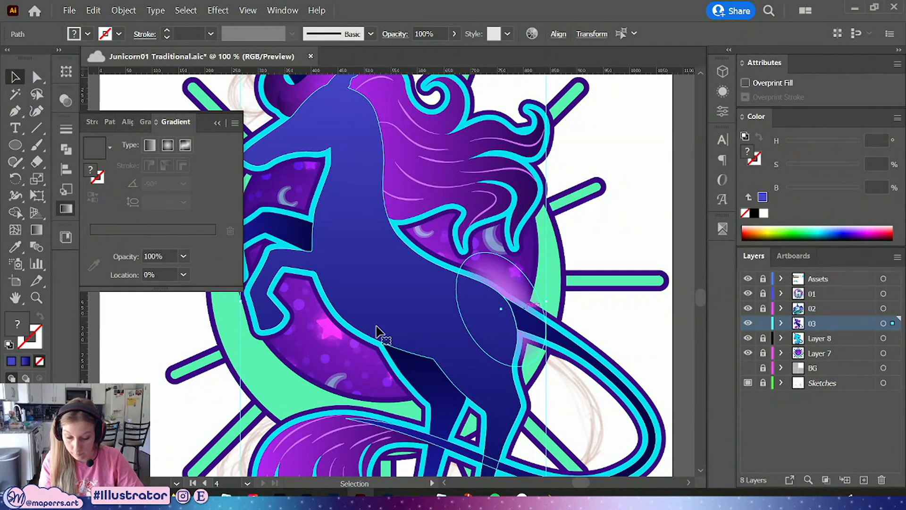
pyautogui.click(66, 149)
pyautogui.click(119, 162)
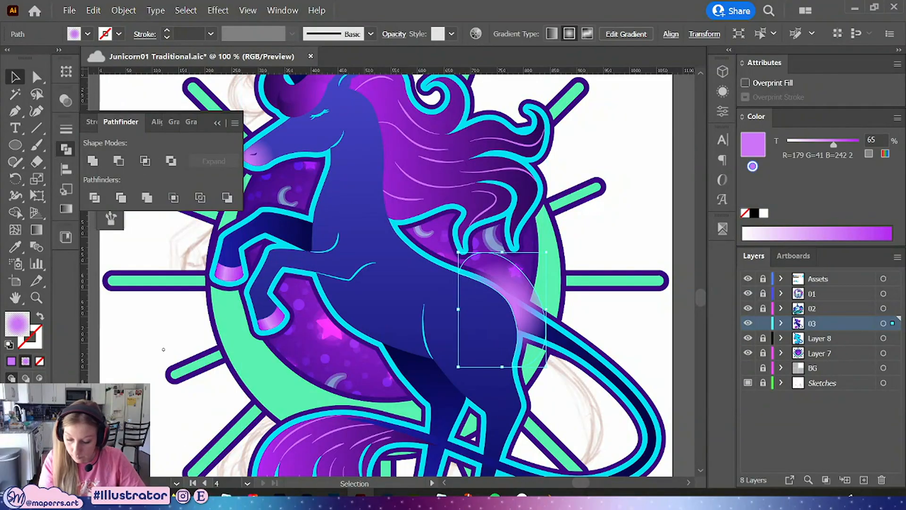
pyautogui.hotkey('ctrl', 'z')
pyautogui.click(146, 163)
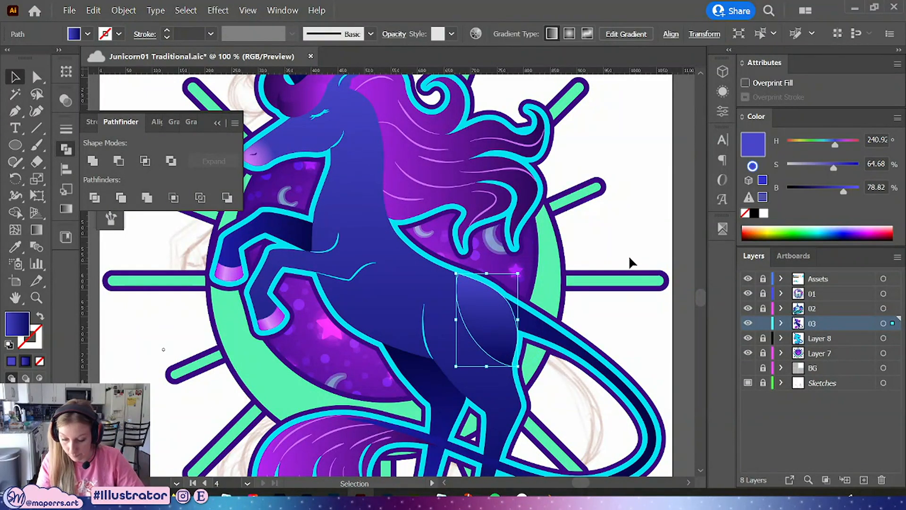
# Reapply the nose highlight's pink gradient to the intersected hip shape with the Eyedropper
pyautogui.moveTo(334, 221); pyautogui.dragTo(375, 255)
pyautogui.press('i')
pyautogui.click(297, 183)
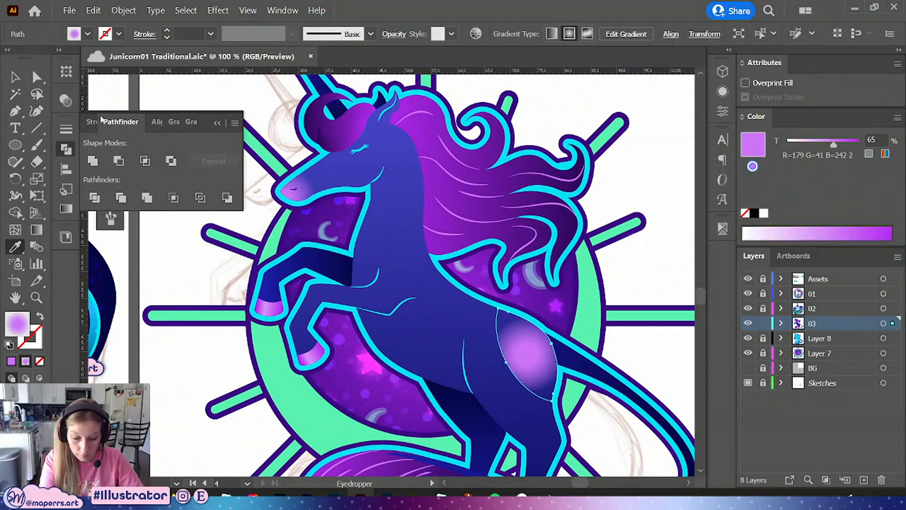
pyautogui.click(16, 77)
# Enter isolation mode on the hip shape and try dragging its radial gradient with the Gradient tool, undoing the attempts
pyautogui.moveTo(600, 330); pyautogui.dragTo(548, 265)
pyautogui.hotkey('ctrl', '=')
pyautogui.hotkey('ctrl', '=')
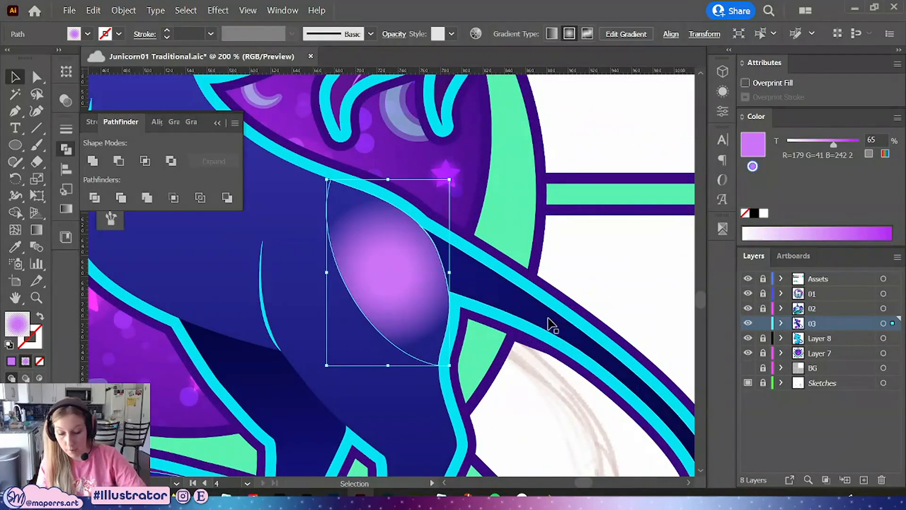
pyautogui.moveTo(364, 261); pyautogui.dragTo(424, 301)
pyautogui.click(424, 302)
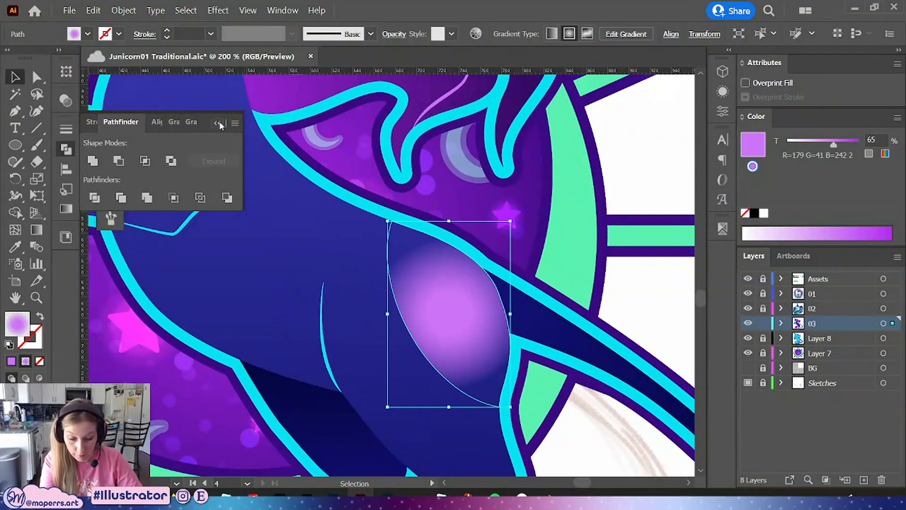
pyautogui.doubleClick(472, 326)
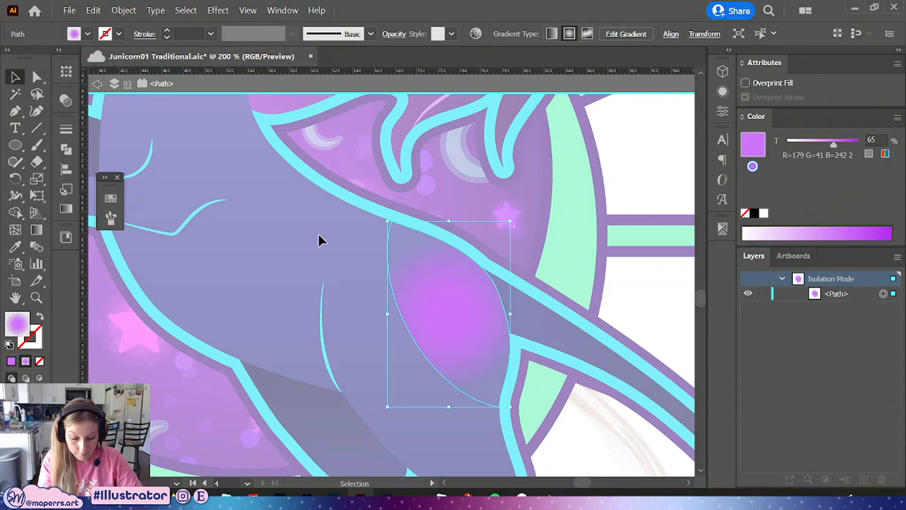
pyautogui.click(69, 208)
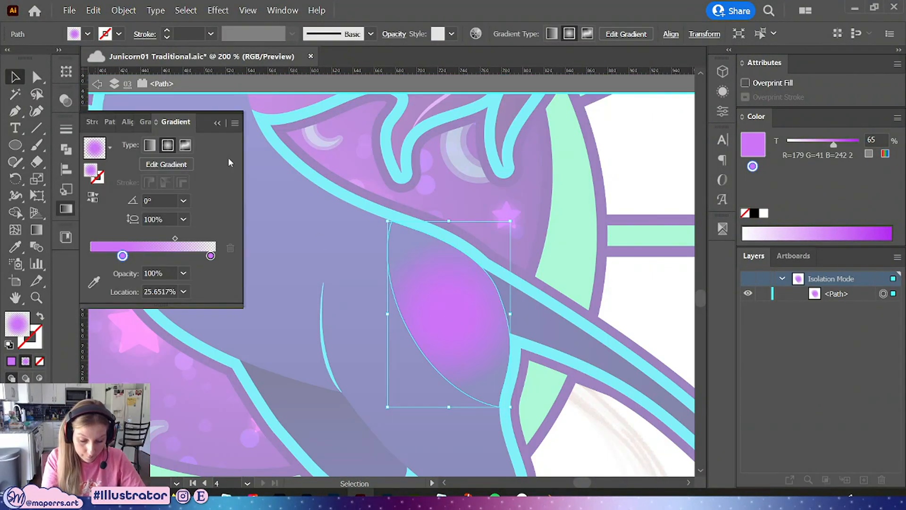
pyautogui.click(37, 234)
pyautogui.moveTo(443, 313)
pyautogui.mouseDown()
pyautogui.moveTo(480, 286)
pyautogui.moveTo(495, 290)
pyautogui.mouseUp()
pyautogui.moveTo(375, 350); pyautogui.dragTo(402, 337)
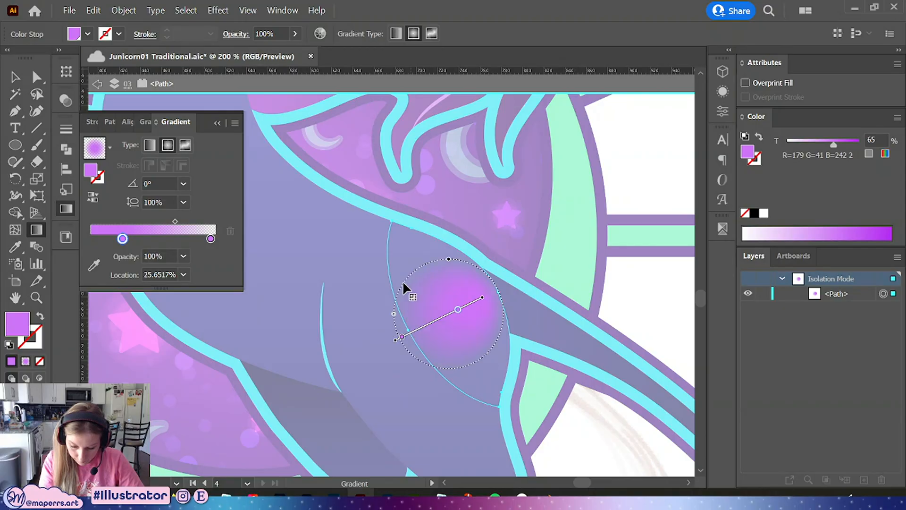
pyautogui.moveTo(448, 255); pyautogui.dragTo(506, 305)
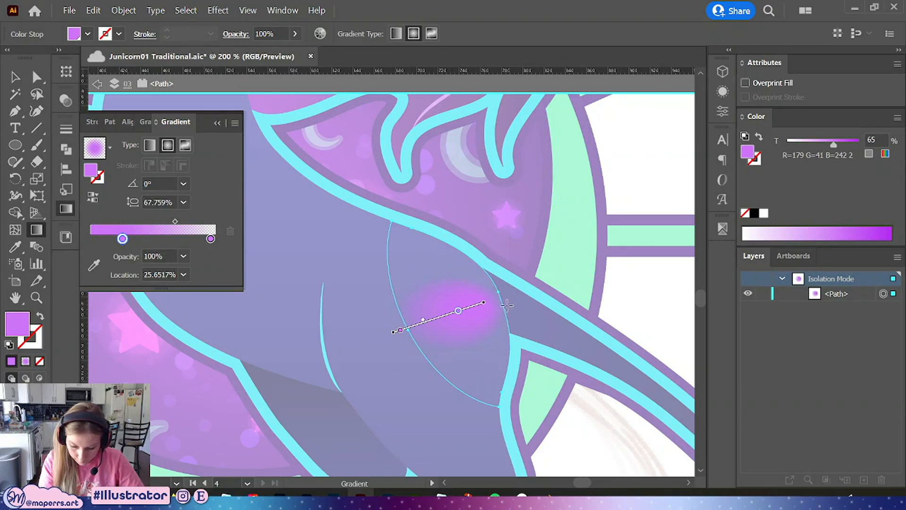
pyautogui.click(370, 339)
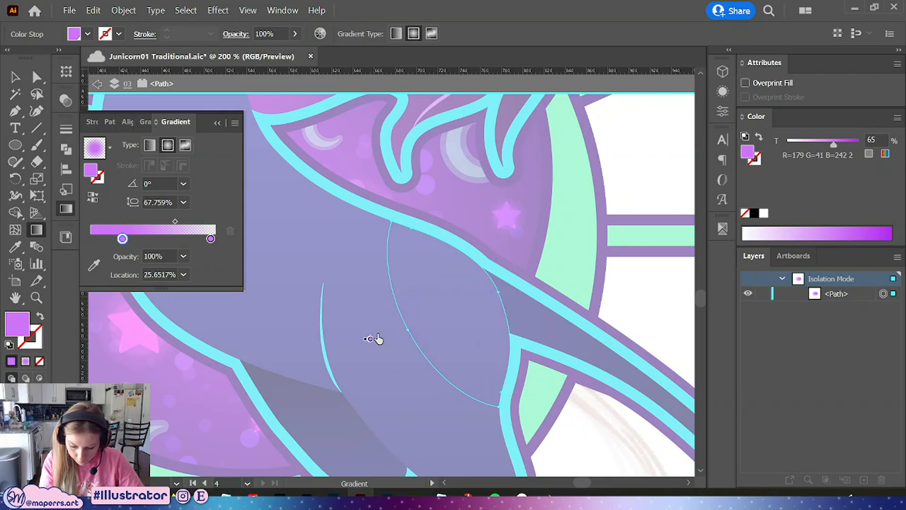
pyautogui.hotkey('ctrl', 'z')
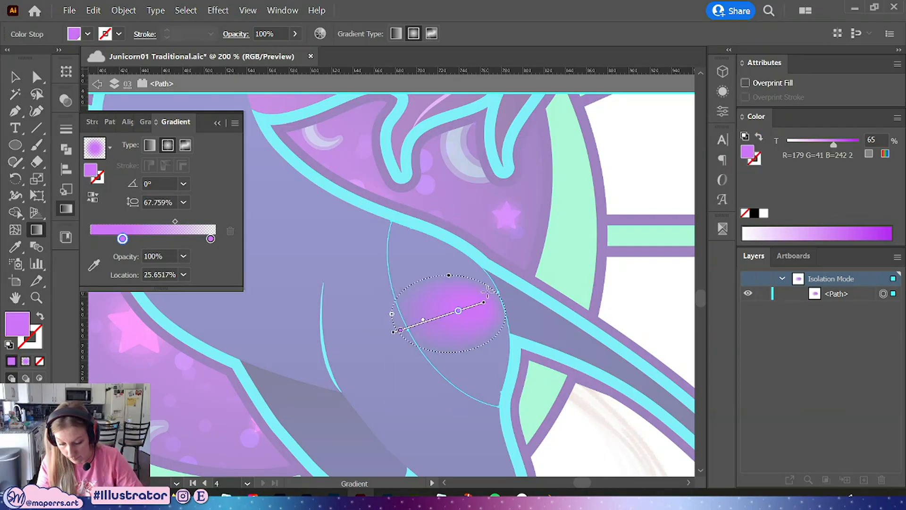
pyautogui.hotkey('ctrl', 'z')
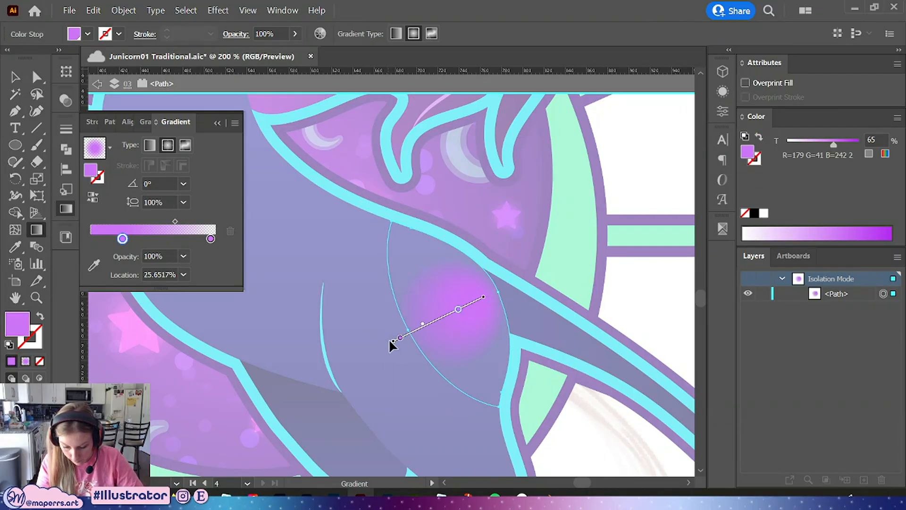
# Try resizing and repositioning the hip shape's radial gradient, then exit isolation mode
pyautogui.moveTo(389, 340)
pyautogui.mouseDown()
pyautogui.moveTo(391, 264)
pyautogui.moveTo(411, 241)
pyautogui.mouseUp()
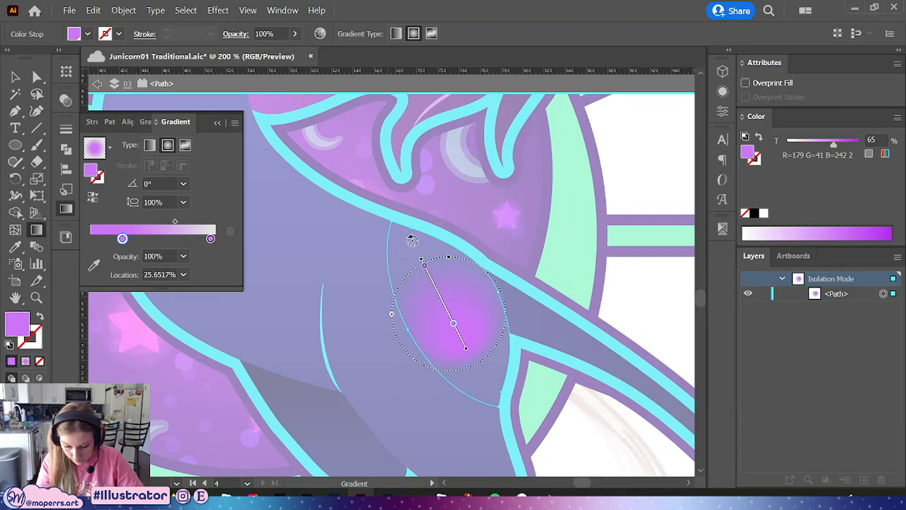
pyautogui.doubleClick(453, 324)
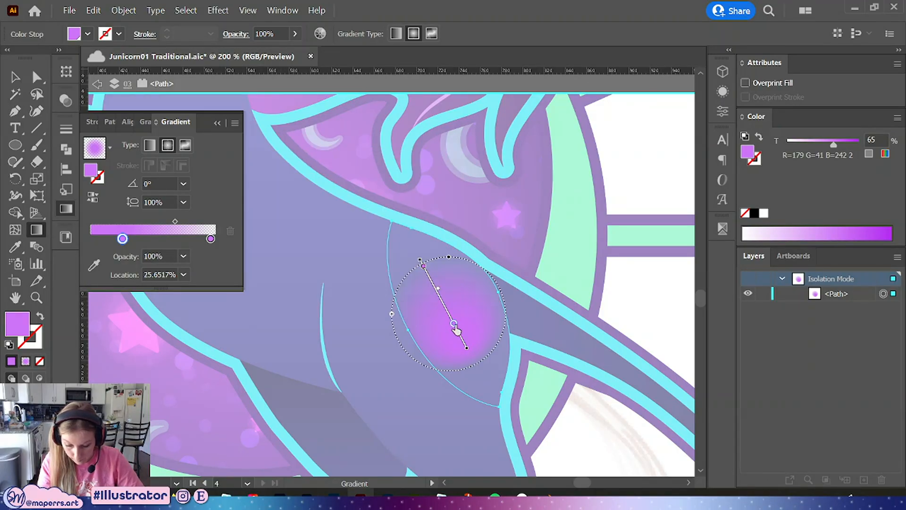
pyautogui.moveTo(454, 324); pyautogui.dragTo(421, 261)
pyautogui.moveTo(392, 314); pyautogui.dragTo(418, 315)
pyautogui.moveTo(449, 282); pyautogui.dragTo(468, 329)
pyautogui.moveTo(417, 312)
pyautogui.mouseDown()
pyautogui.moveTo(364, 280)
pyautogui.moveTo(407, 255)
pyautogui.moveTo(497, 256)
pyautogui.moveTo(408, 326)
pyautogui.mouseUp()
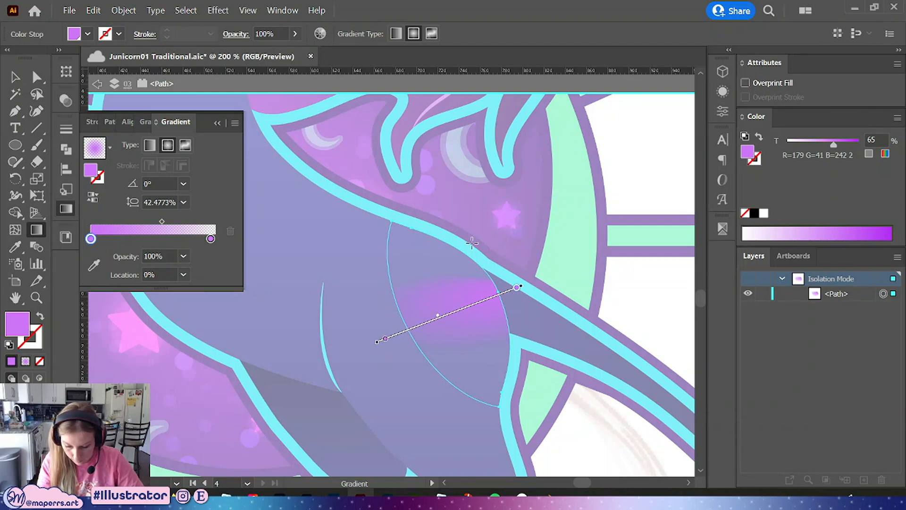
pyautogui.moveTo(448, 274); pyautogui.dragTo(409, 216)
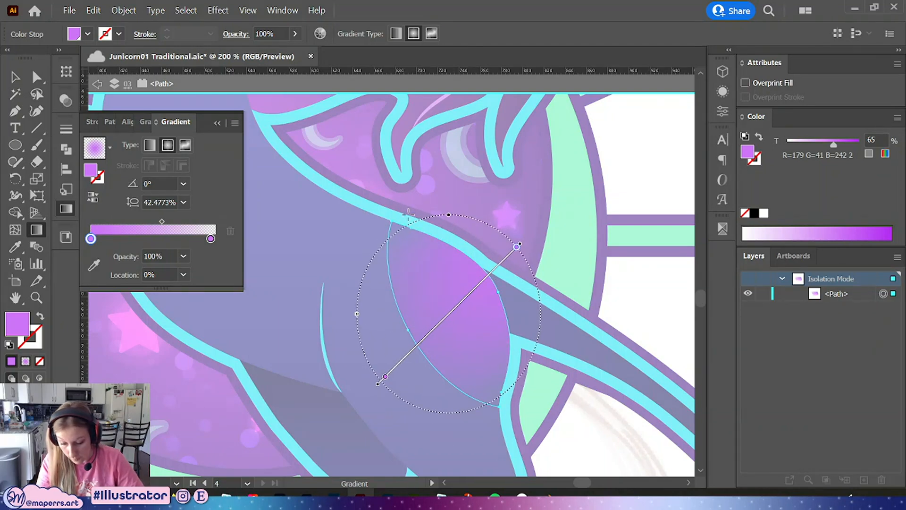
pyautogui.moveTo(519, 246); pyautogui.dragTo(475, 298)
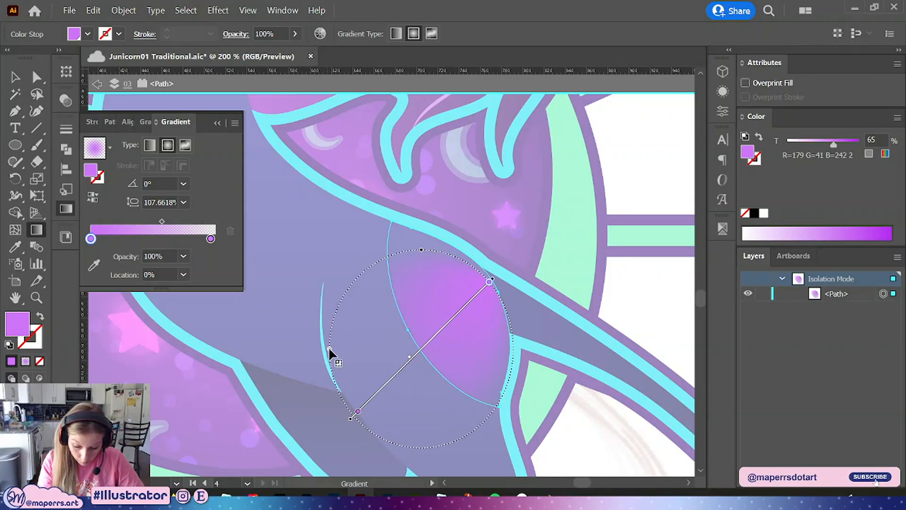
pyautogui.moveTo(328, 347); pyautogui.dragTo(381, 305)
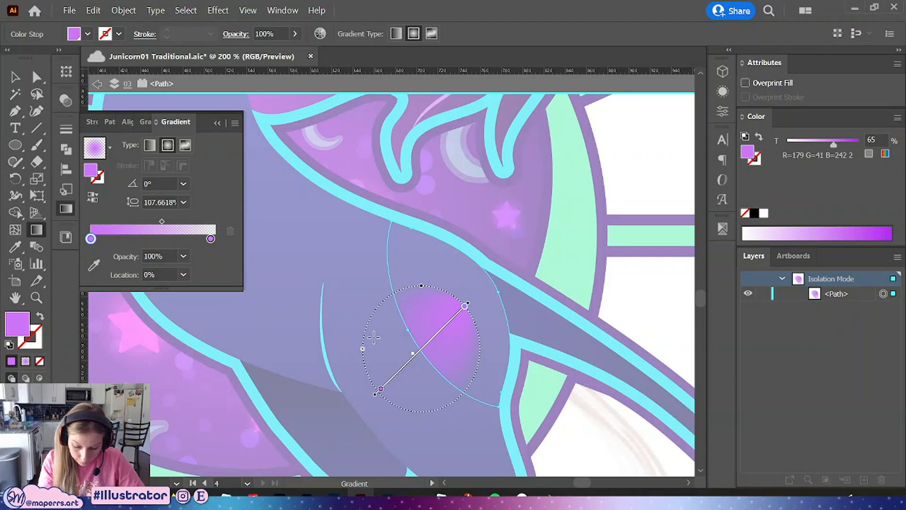
pyautogui.moveTo(362, 348); pyautogui.dragTo(352, 341)
pyautogui.press('v')
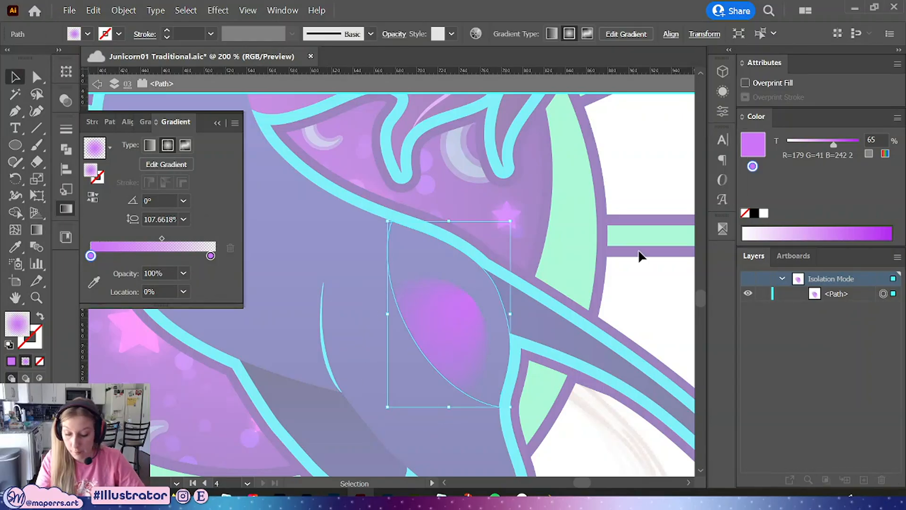
pyautogui.click(641, 260)
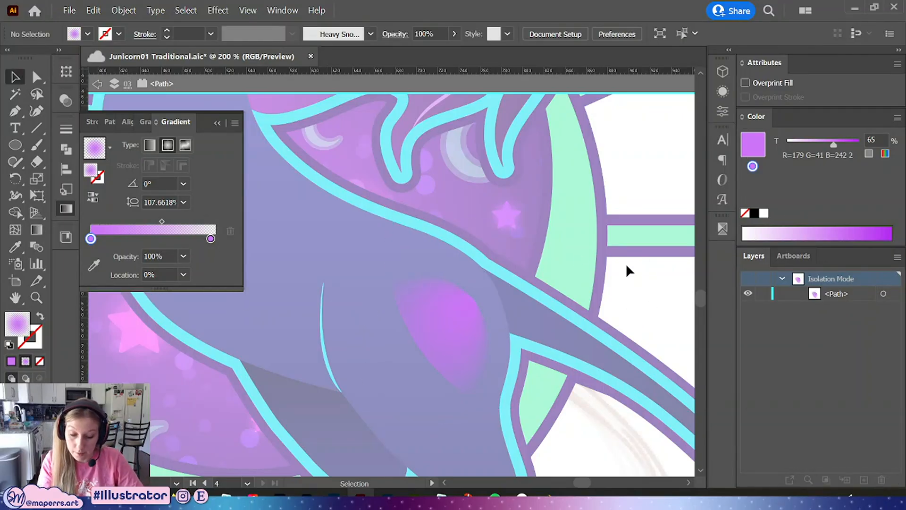
pyautogui.click(213, 123)
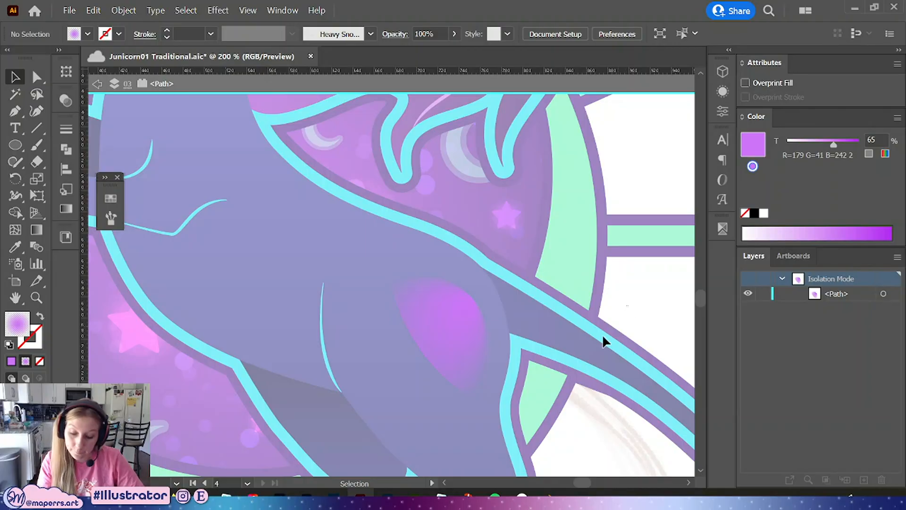
pyautogui.doubleClick(271, 403)
# Fill the hip shape with the solid purple swatch at a 65% tint
pyautogui.click(471, 328)
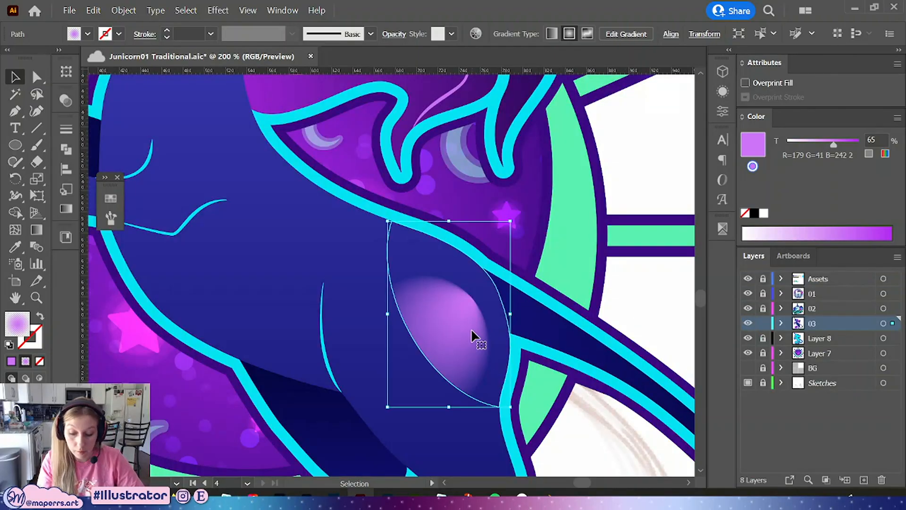
pyautogui.click(66, 208)
pyautogui.click(110, 199)
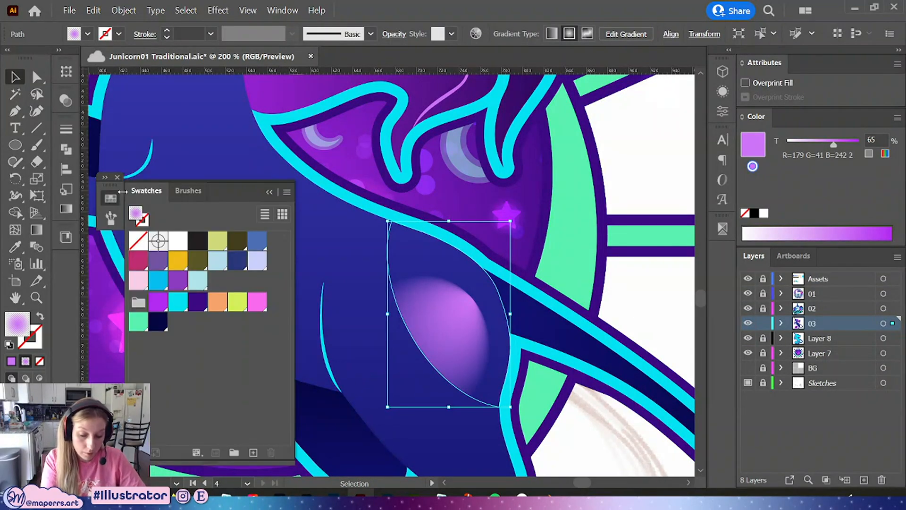
pyautogui.click(158, 302)
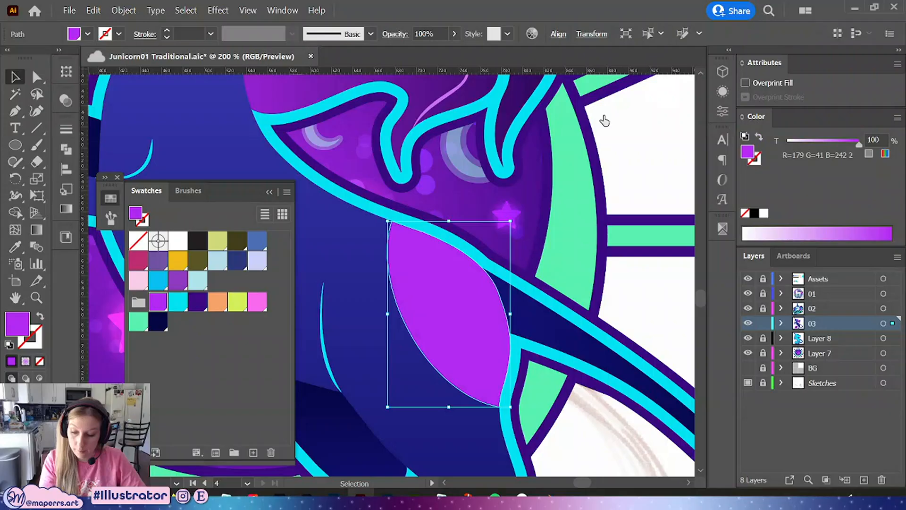
pyautogui.doubleClick(880, 139)
pyautogui.write('65')
pyautogui.press('Return')
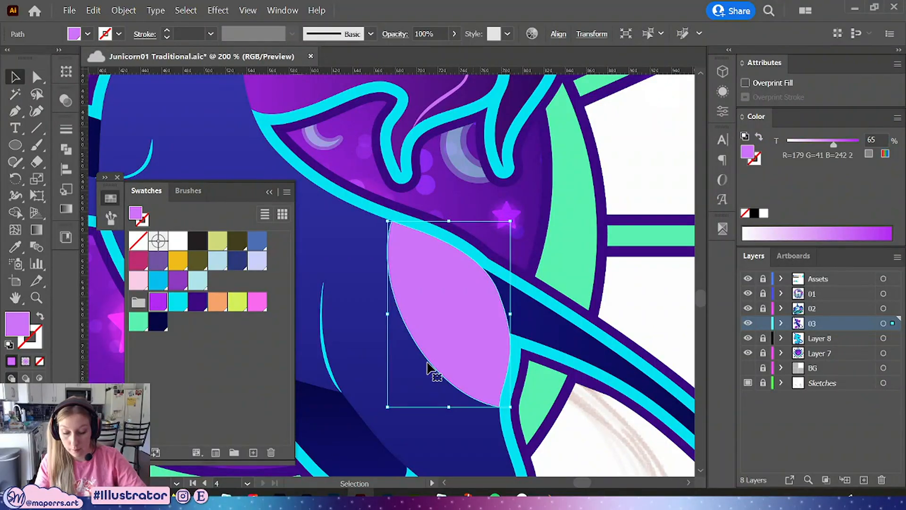
# Shift the hip shape slightly to reposition it over the hip
pyautogui.click(269, 192)
pyautogui.hotkey('ctrl', '-')
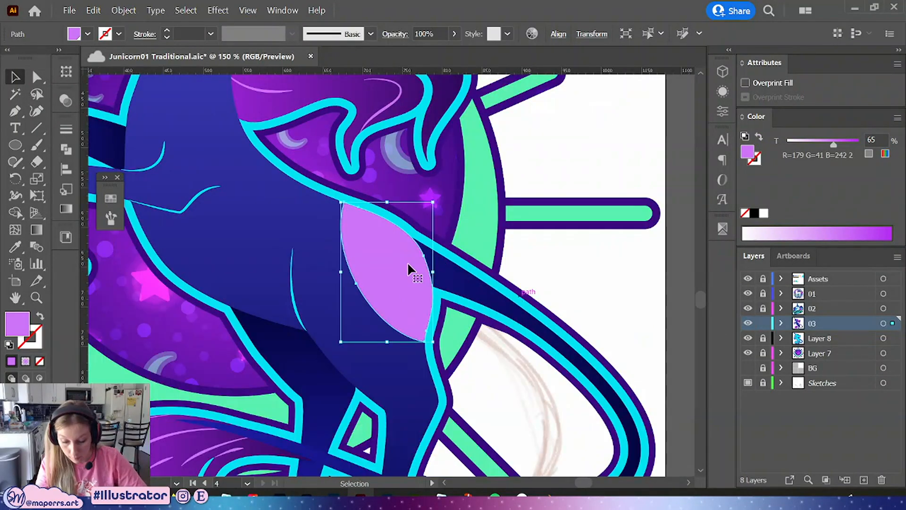
pyautogui.moveTo(433, 271)
pyautogui.mouseDown()
pyautogui.moveTo(447, 268)
pyautogui.moveTo(411, 279)
pyautogui.moveTo(415, 272)
pyautogui.mouseUp()
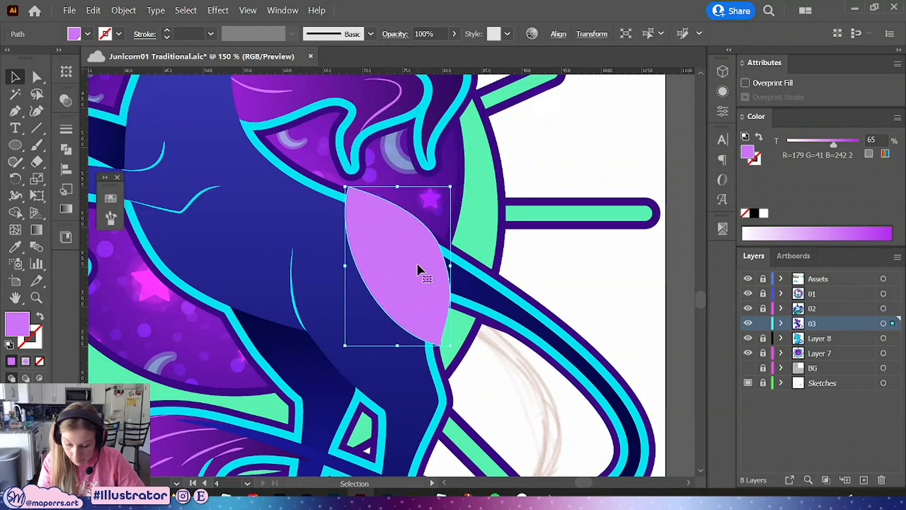
# Apply a Stylize Feather effect with a 17 px radius to the hip shape
pyautogui.click(722, 92)
pyautogui.click(589, 362)
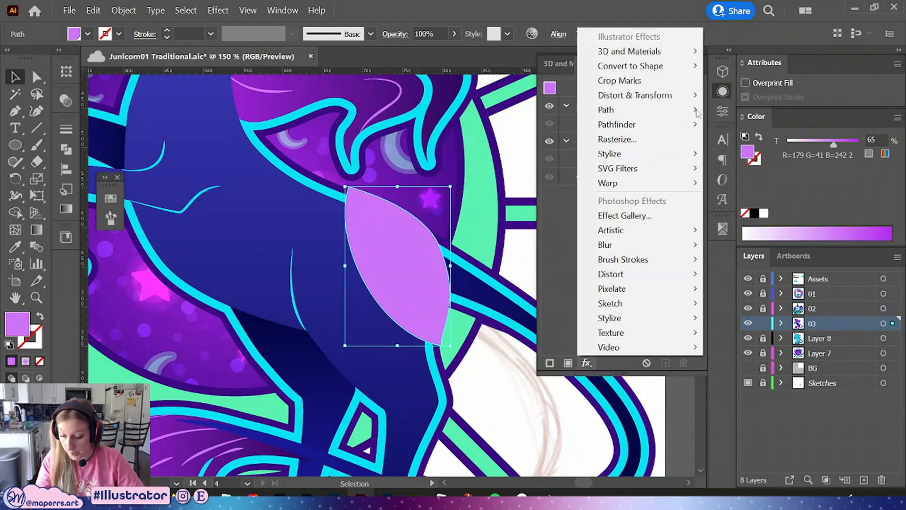
pyautogui.moveTo(623, 153)
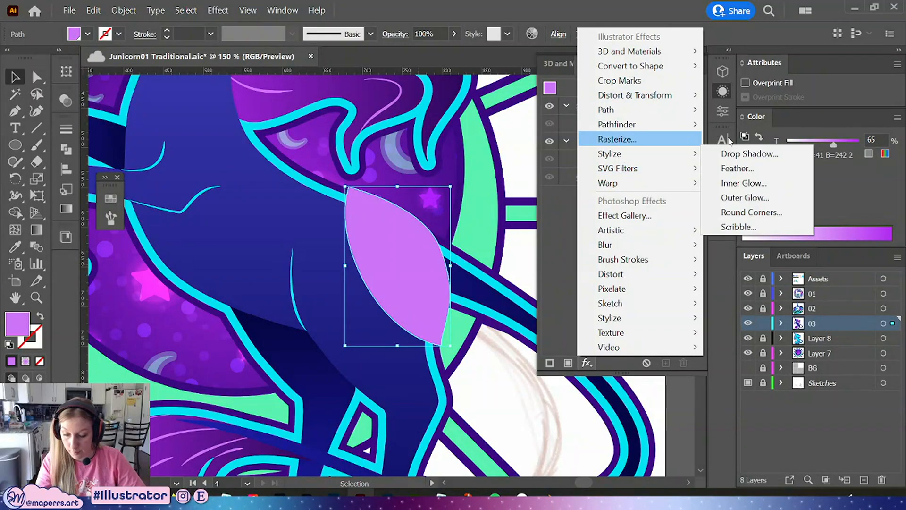
pyautogui.click(753, 168)
pyautogui.moveTo(474, 192); pyautogui.dragTo(628, 169)
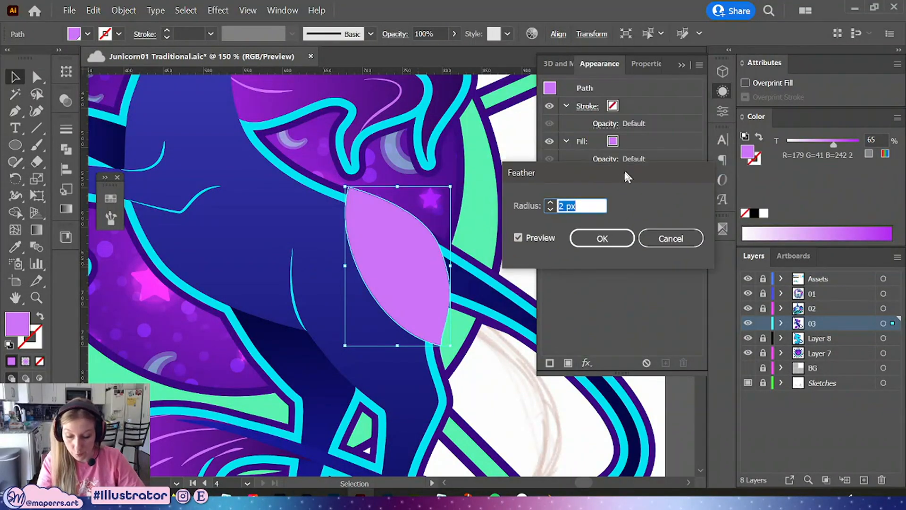
pyautogui.press('Up')
pyautogui.press('Up')
pyautogui.press('Up')
pyautogui.press('Up')
pyautogui.press('Up')
pyautogui.press('Up')
pyautogui.press('Up')
pyautogui.press('Up')
pyautogui.press('Up')
pyautogui.press('Up')
pyautogui.press('Up')
pyautogui.press('Up')
pyautogui.press('Up')
pyautogui.press('Up')
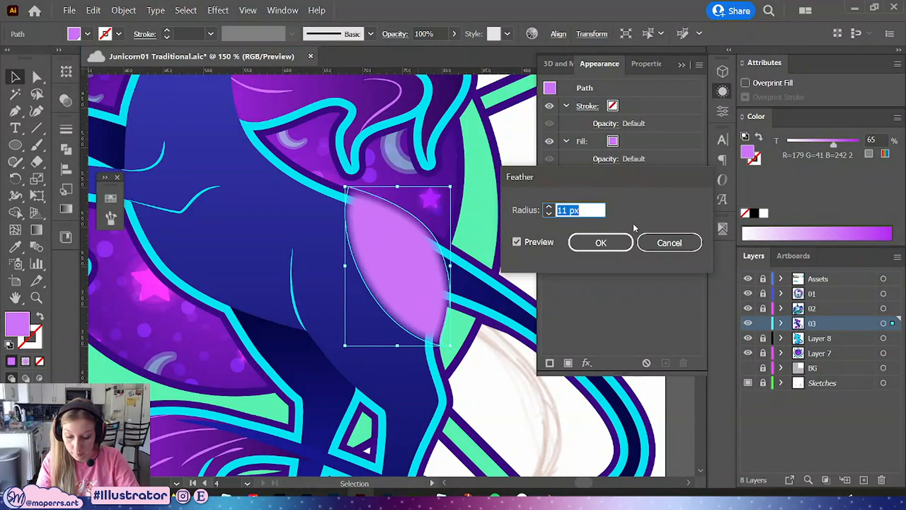
pyautogui.click(599, 242)
# Set the hip shape's opacity to 80%
pyautogui.click(438, 33)
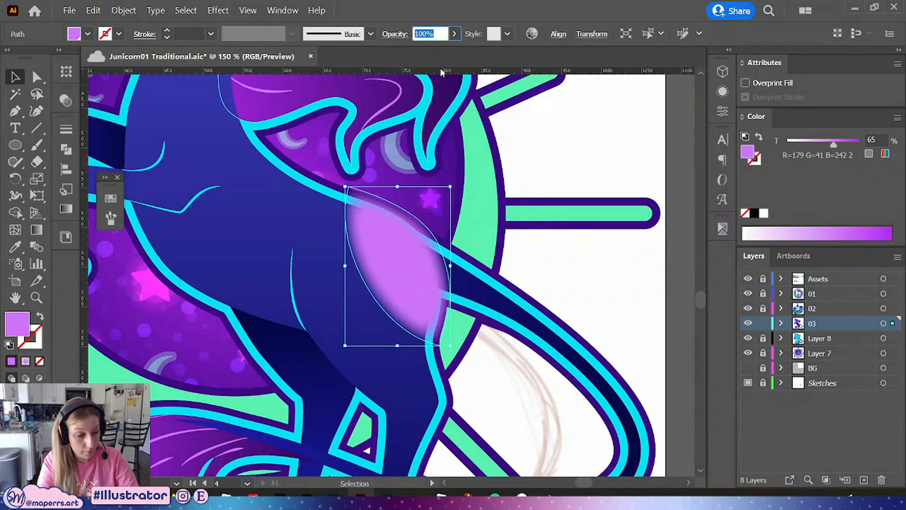
pyautogui.write('80')
pyautogui.press('Return')
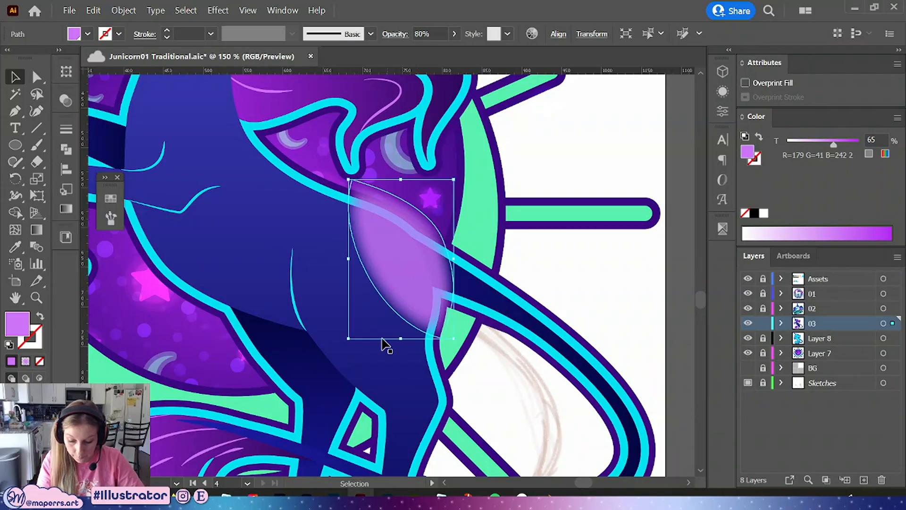
# Turn the selected hip highlight objects into a clipping mask so the highlight stays within the body
pyautogui.press('a')
pyautogui.click(434, 363)
pyautogui.press('v')
pyautogui.keyDown('shift'); pyautogui.click(410, 259); pyautogui.keyUp('shift')
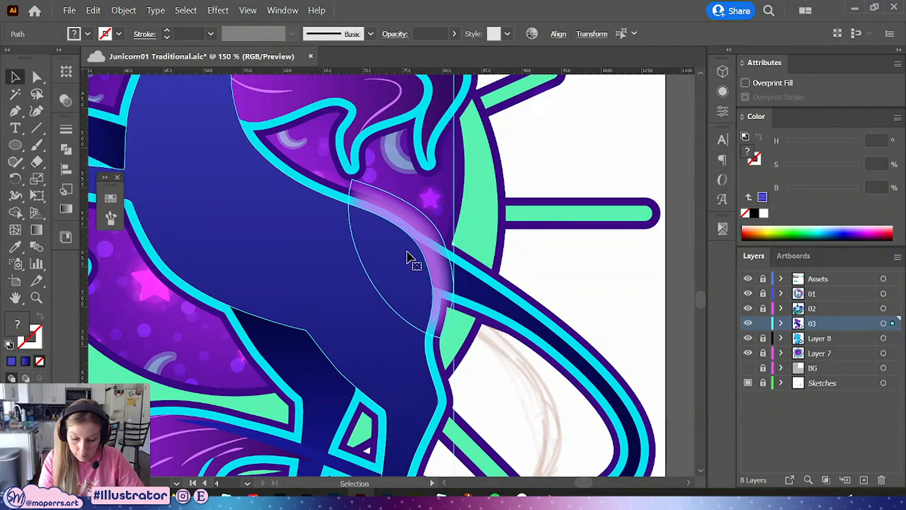
pyautogui.rightClick(410, 259)
pyautogui.click(486, 359)
pyautogui.click(585, 162)
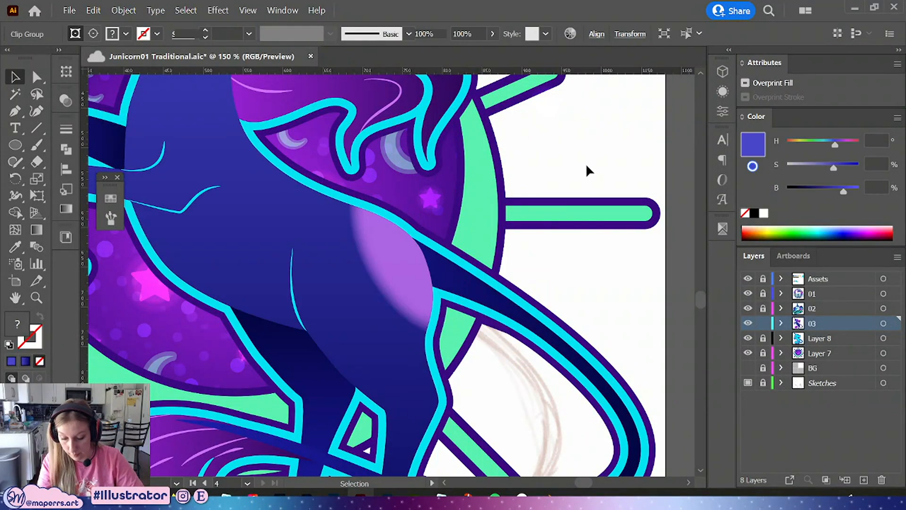
pyautogui.scroll(1, 578, 156)
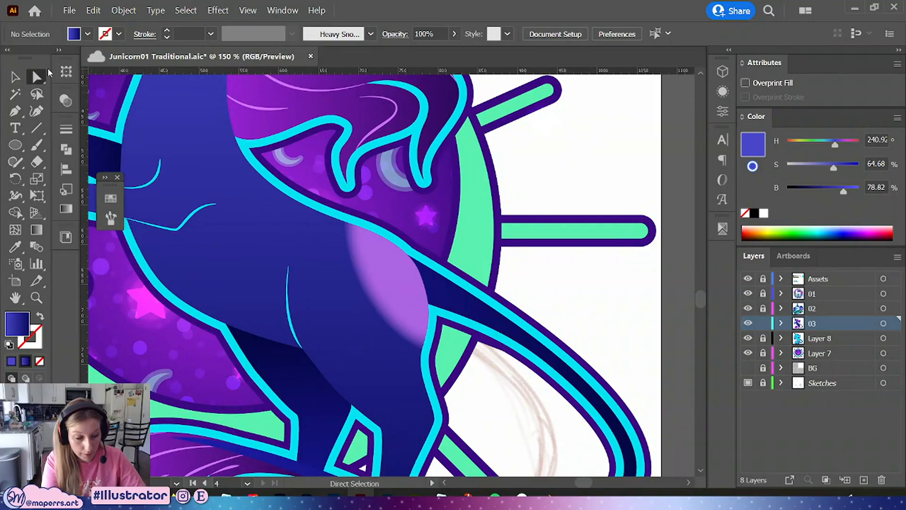
pyautogui.hotkey('ctrl', '-')
pyautogui.hotkey('ctrl', '-')
pyautogui.moveTo(542, 214); pyautogui.dragTo(602, 300)
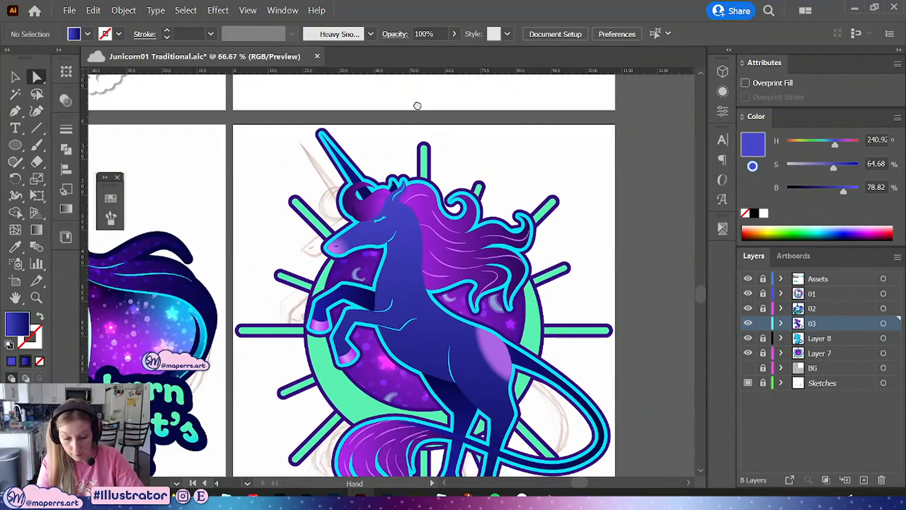
pyautogui.moveTo(415, 105); pyautogui.dragTo(594, 415)
pyautogui.scroll(-4, 420, 186)
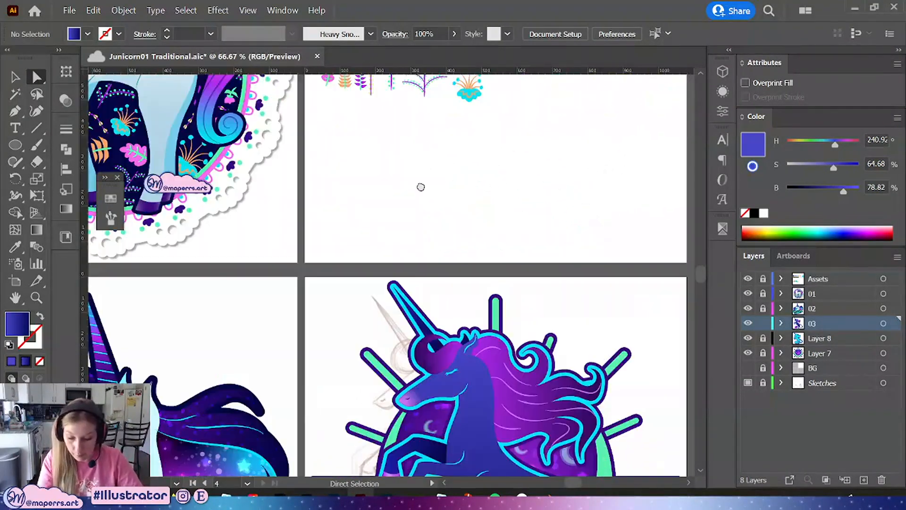
# Set the hip highlight's opacity to 30%
pyautogui.hotkey('ctrl', '+')
pyautogui.hotkey('ctrl', '+')
pyautogui.moveTo(593, 370); pyautogui.dragTo(516, 230)
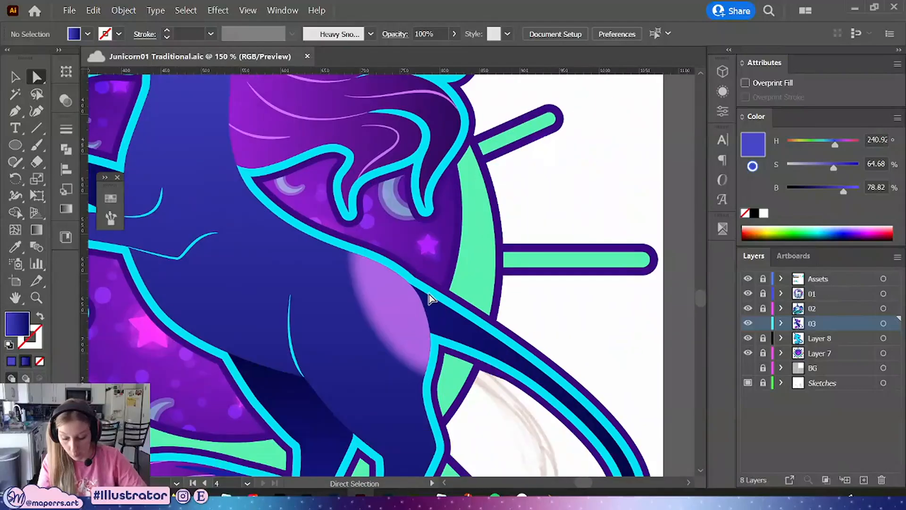
pyautogui.click(400, 311)
pyautogui.click(467, 34)
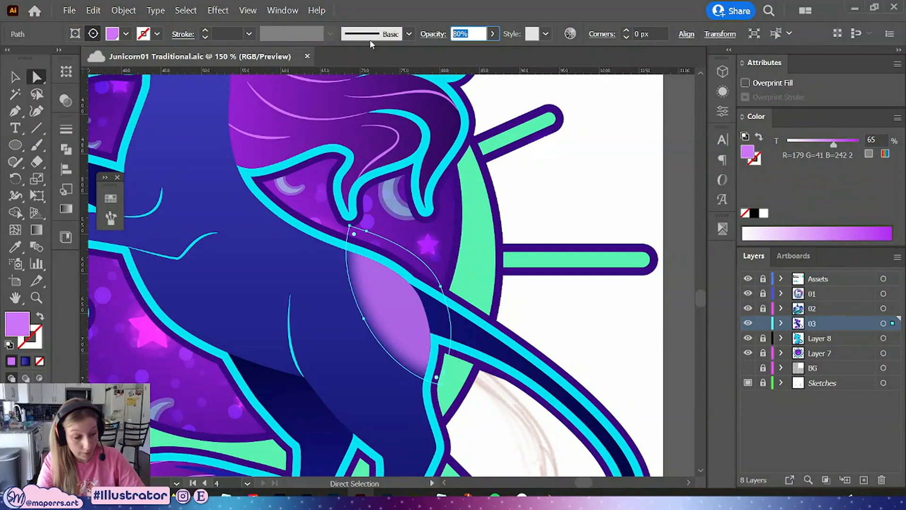
pyautogui.write('30')
pyautogui.press('Return')
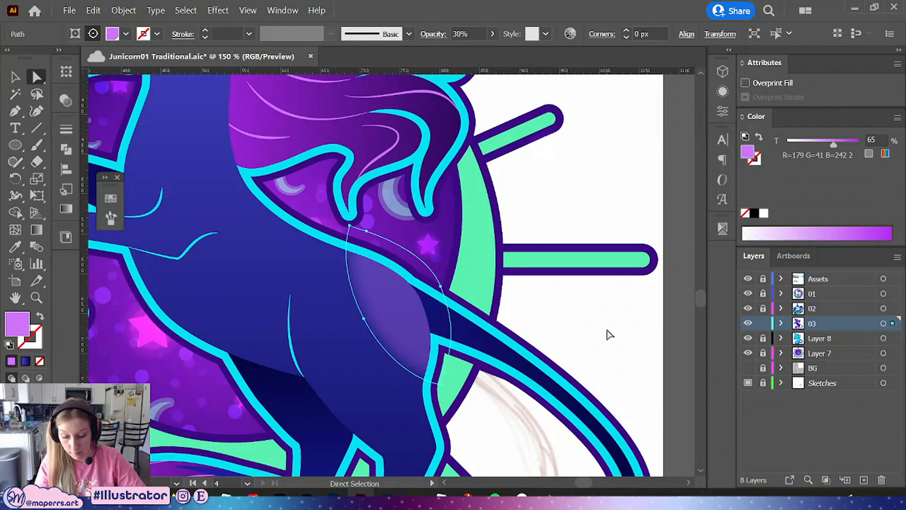
# Set the nose highlight's opacity to 30%
pyautogui.click(604, 155)
pyautogui.moveTo(311, 171); pyautogui.dragTo(514, 407)
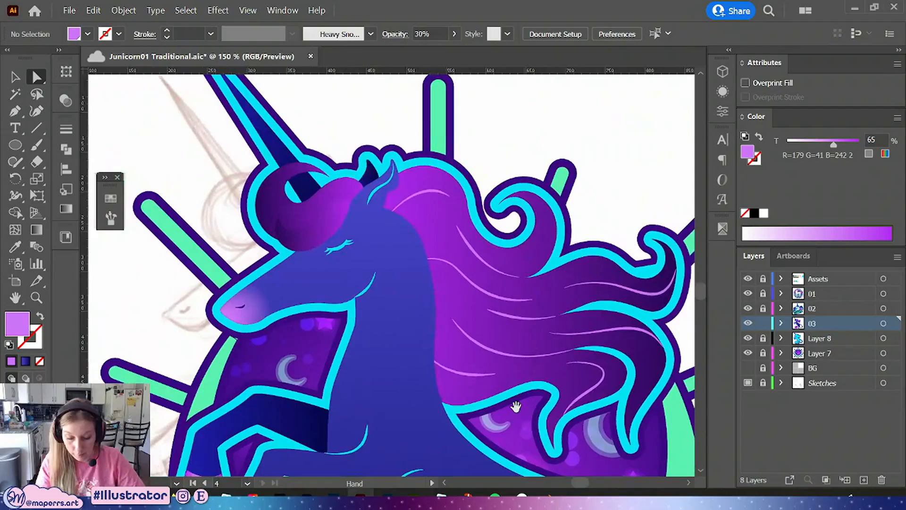
pyautogui.click(257, 307)
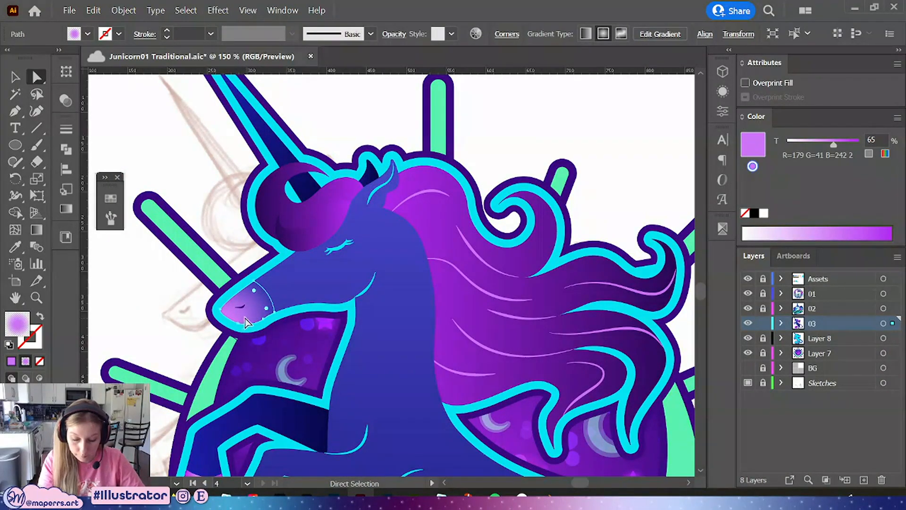
pyautogui.press('v')
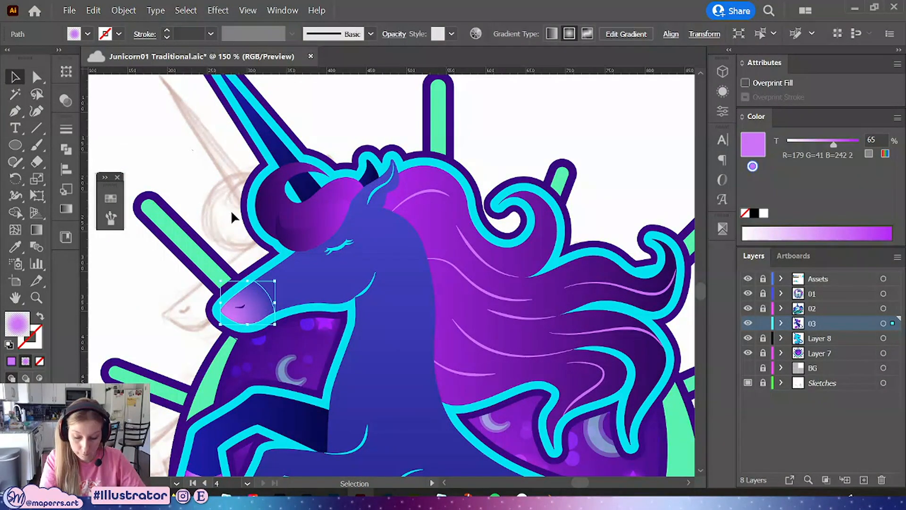
pyautogui.click(394, 34)
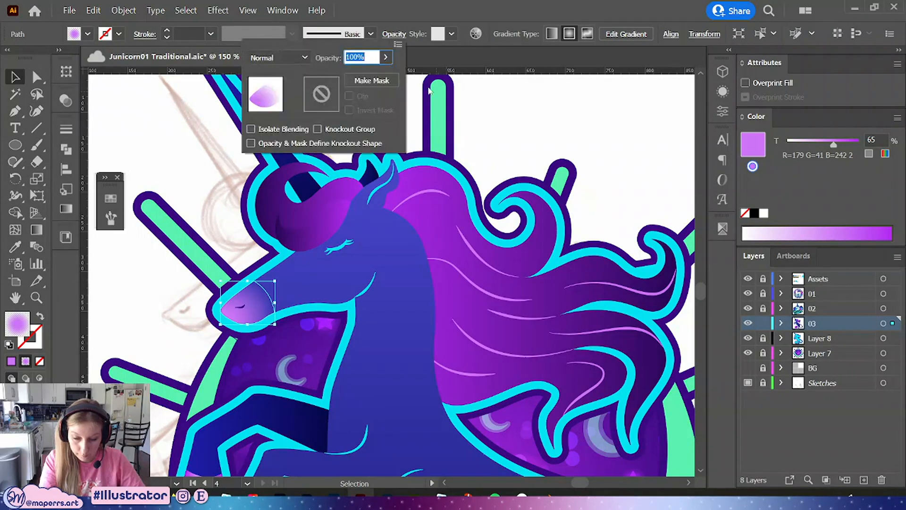
pyautogui.write('30')
pyautogui.press('Return')
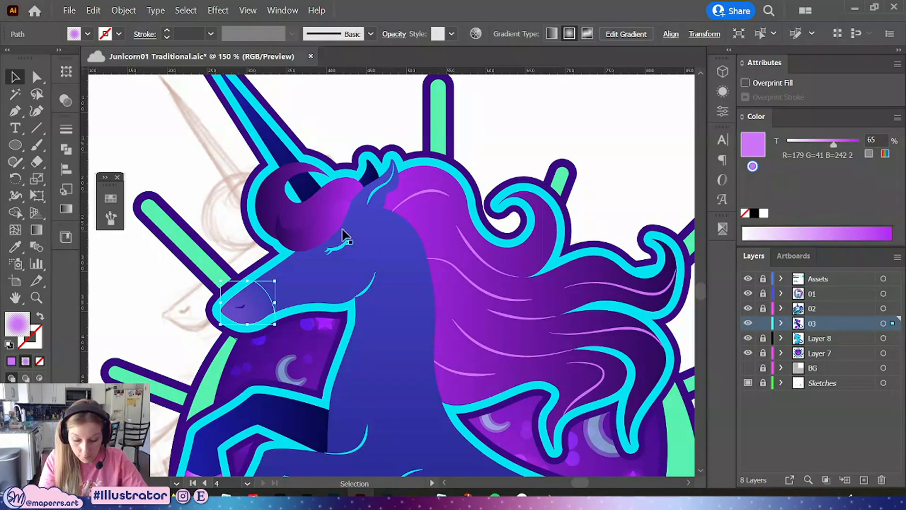
# Review the whole unicorn illustration and save the document
pyautogui.click(574, 113)
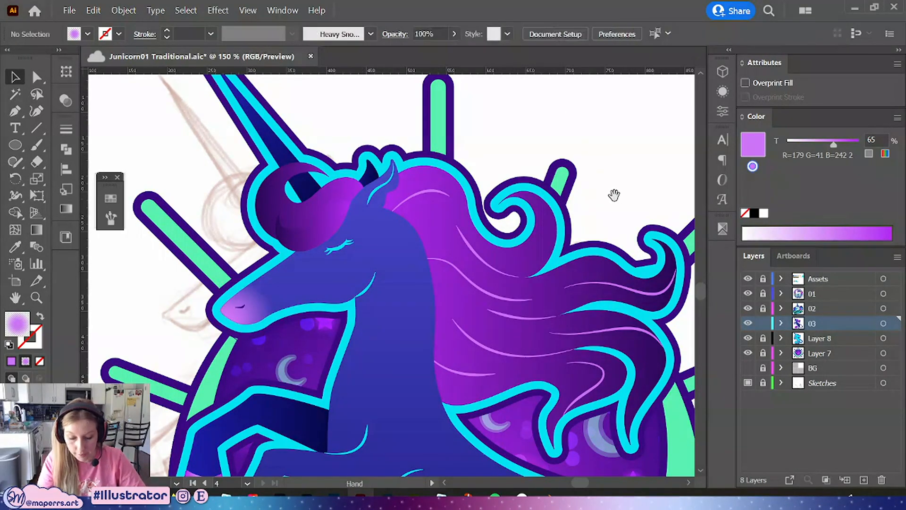
pyautogui.moveTo(615, 194); pyautogui.dragTo(557, 126)
pyautogui.hotkey('ctrl', '-')
pyautogui.hotkey('ctrl', '-')
pyautogui.moveTo(621, 335); pyautogui.dragTo(611, 253)
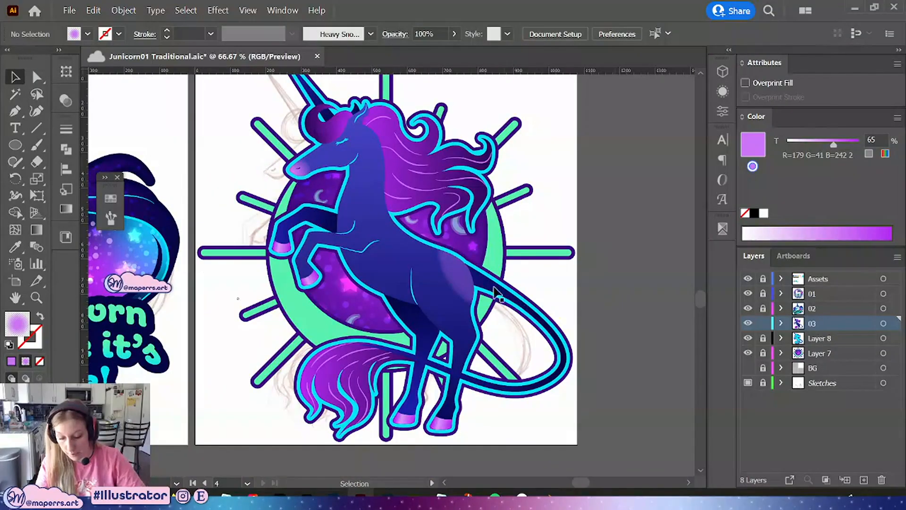
pyautogui.click(463, 278)
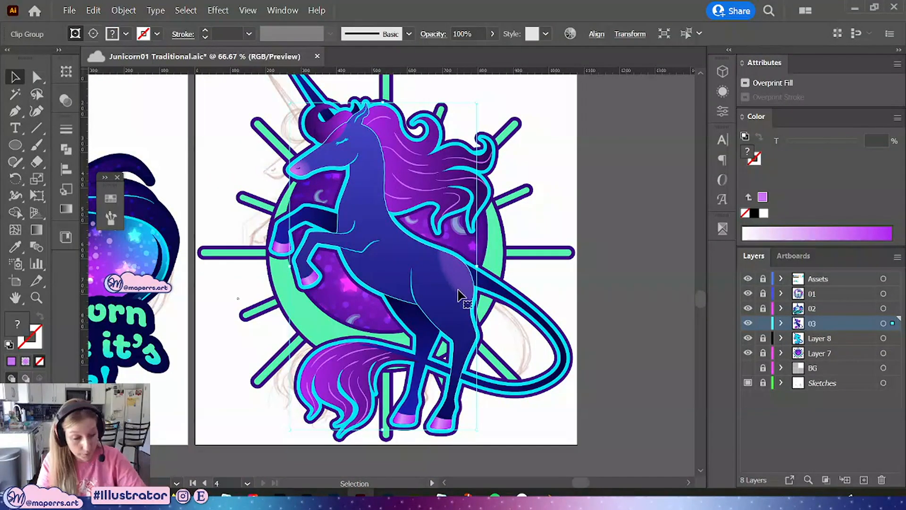
pyautogui.scroll(2, 588, 201)
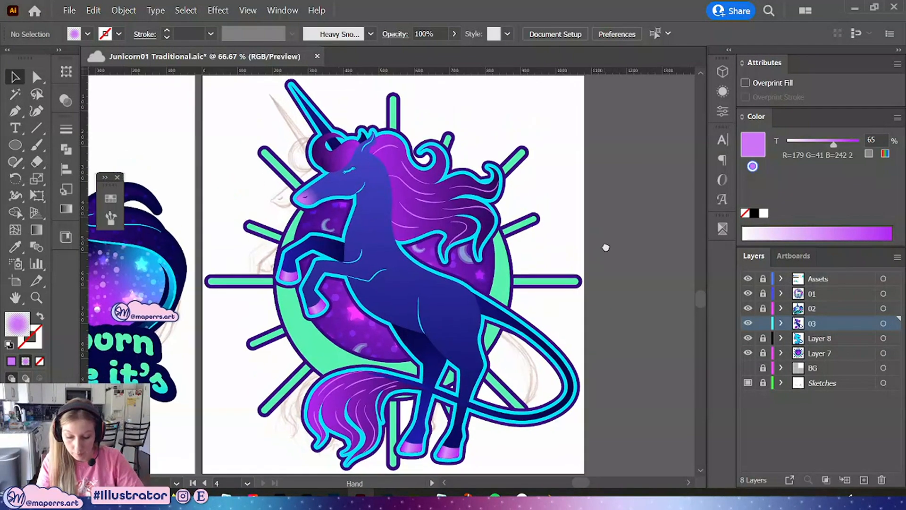
pyautogui.hotkey('ctrl', 's')
# Apply the body's gradient fill to the tail section with the Eyedropper
pyautogui.click(34, 73)
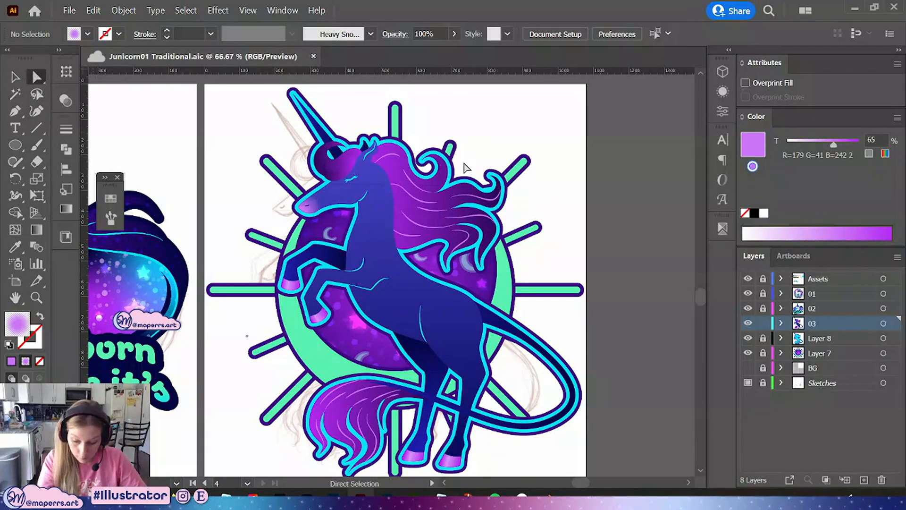
pyautogui.click(511, 335)
pyautogui.press('i')
pyautogui.click(366, 261)
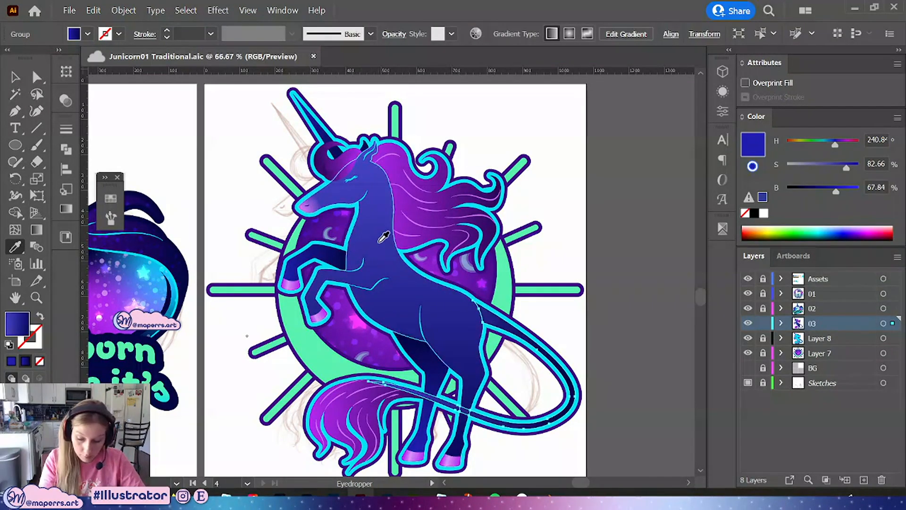
pyautogui.press('v')
# Redraw the tail's gradient with the Gradient tool, running it diagonally down across the hip
pyautogui.click(37, 230)
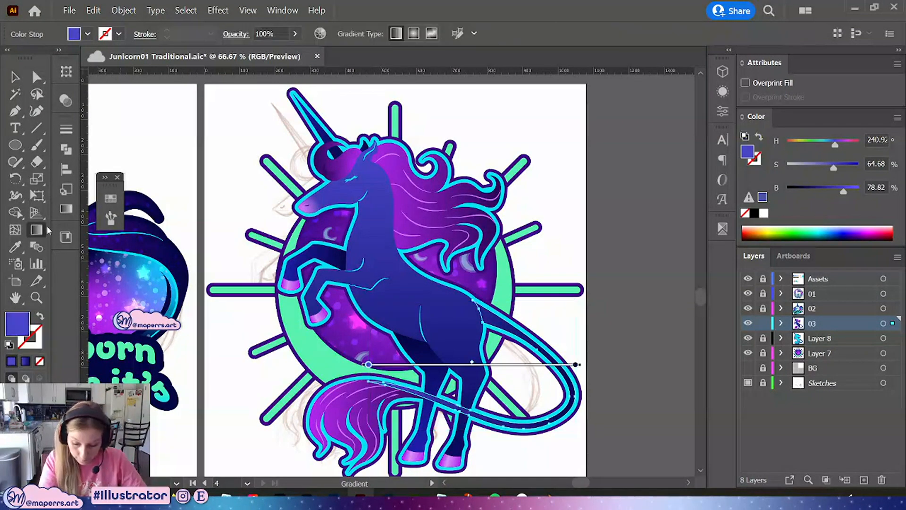
pyautogui.moveTo(503, 298); pyautogui.dragTo(406, 256)
pyautogui.hotkey('ctrl', '=')
pyautogui.hotkey('ctrl', '=')
pyautogui.moveTo(450, 203); pyautogui.dragTo(359, 268)
pyautogui.moveTo(306, 207); pyautogui.dragTo(512, 389)
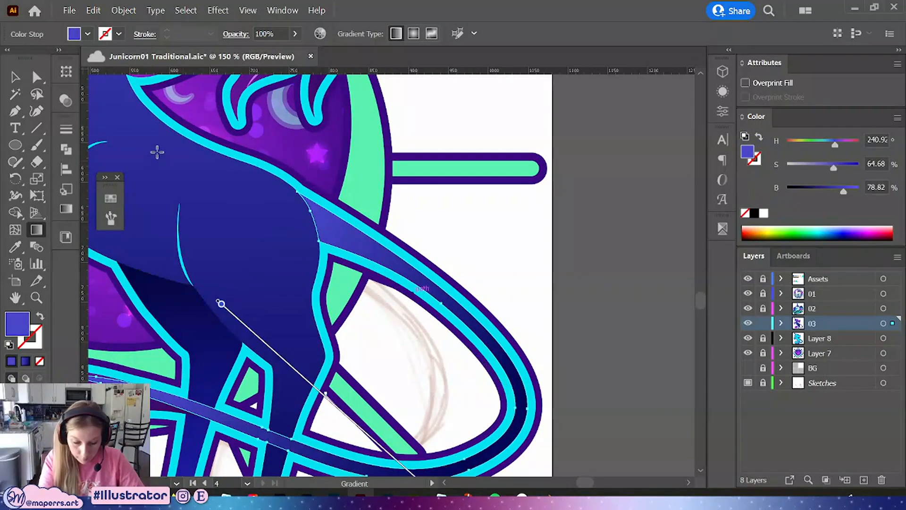
pyautogui.click(111, 198)
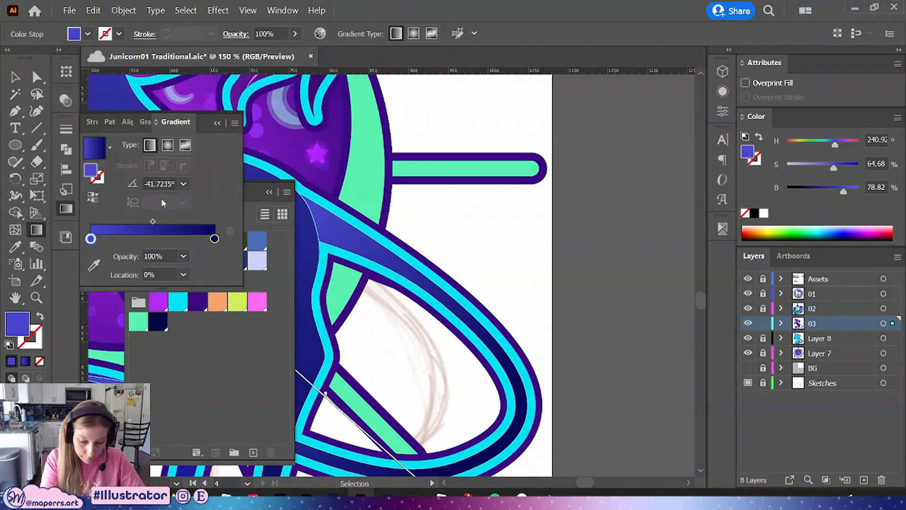
pyautogui.click(94, 197)
pyautogui.moveTo(310, 206)
pyautogui.mouseDown()
pyautogui.moveTo(395, 358)
pyautogui.moveTo(449, 412)
pyautogui.moveTo(423, 421)
pyautogui.mouseUp()
pyautogui.click(217, 123)
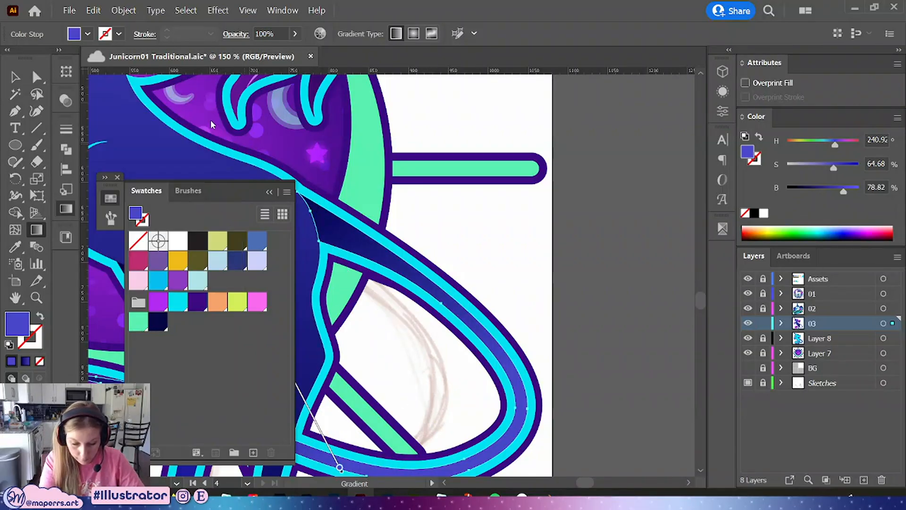
# Redraw the tail's gradient vertically from the hip down toward the lower tail loop
pyautogui.click(15, 77)
pyautogui.moveTo(481, 278); pyautogui.dragTo(587, 174)
pyautogui.moveTo(575, 143); pyautogui.dragTo(604, 267)
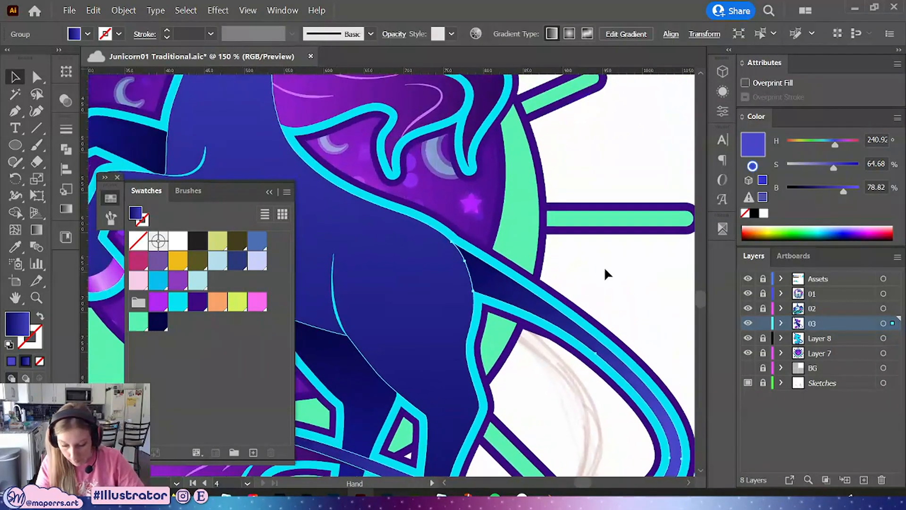
pyautogui.click(602, 267)
pyautogui.hotkey('ctrl', '-')
pyautogui.hotkey('ctrl', '-')
pyautogui.moveTo(597, 308); pyautogui.dragTo(632, 309)
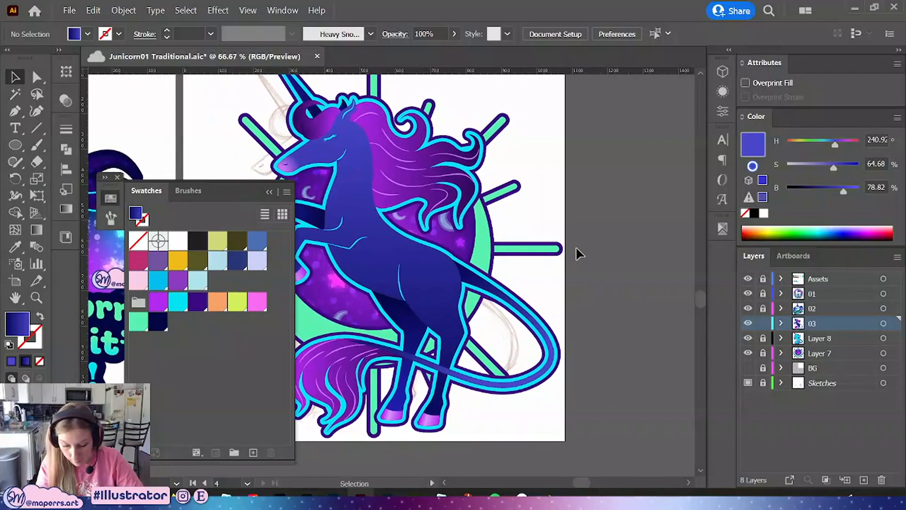
pyautogui.click(482, 275)
pyautogui.click(36, 229)
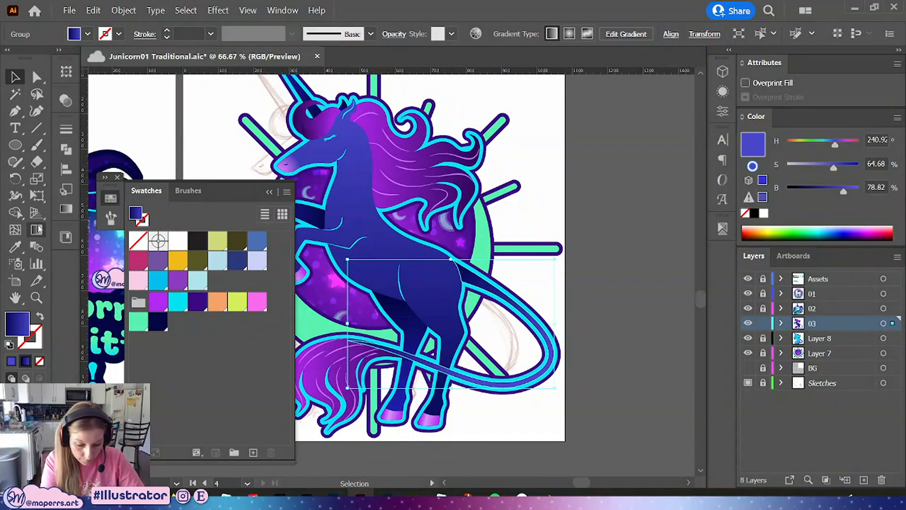
pyautogui.moveTo(470, 265)
pyautogui.mouseDown()
pyautogui.moveTo(514, 359)
pyautogui.moveTo(486, 382)
pyautogui.moveTo(461, 374)
pyautogui.mouseUp()
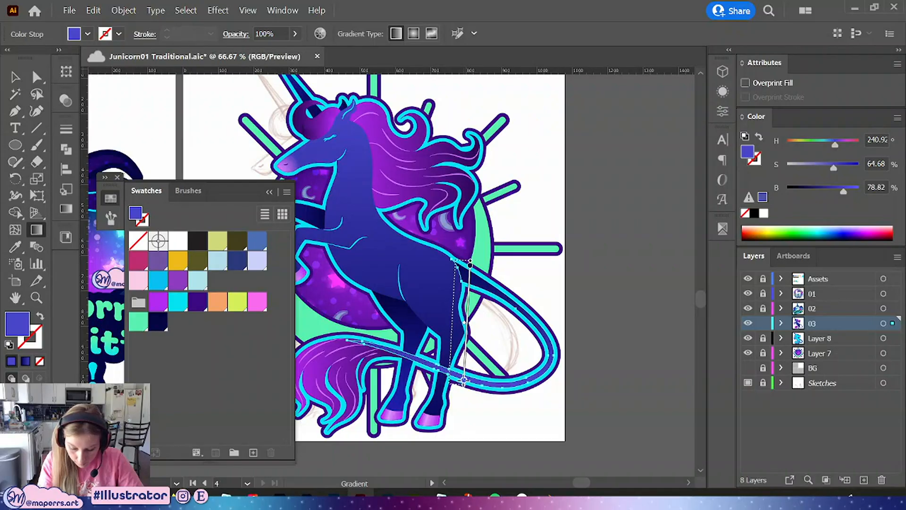
pyautogui.click(13, 78)
pyautogui.click(556, 301)
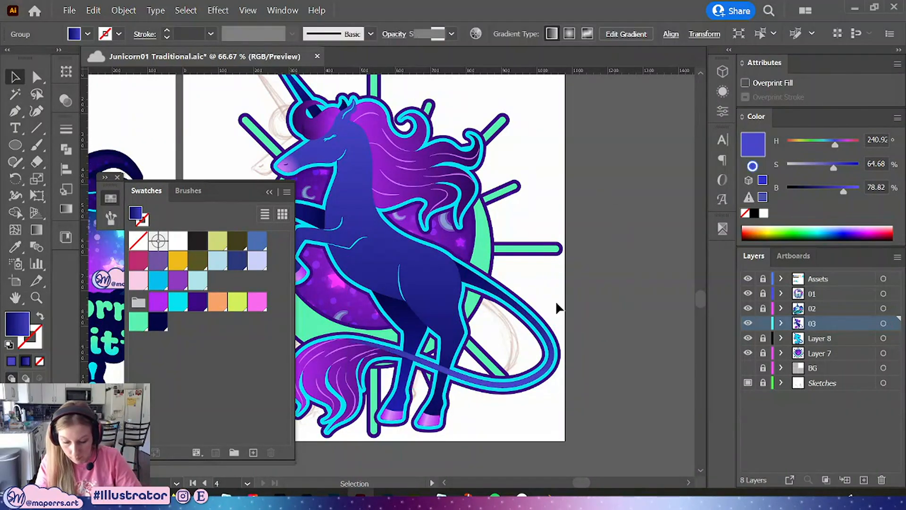
# Close the Swatches panel to see the full artboard
pyautogui.click(269, 192)
pyautogui.moveTo(600, 201); pyautogui.dragTo(603, 276)
pyautogui.hotkey('ctrl', '-')
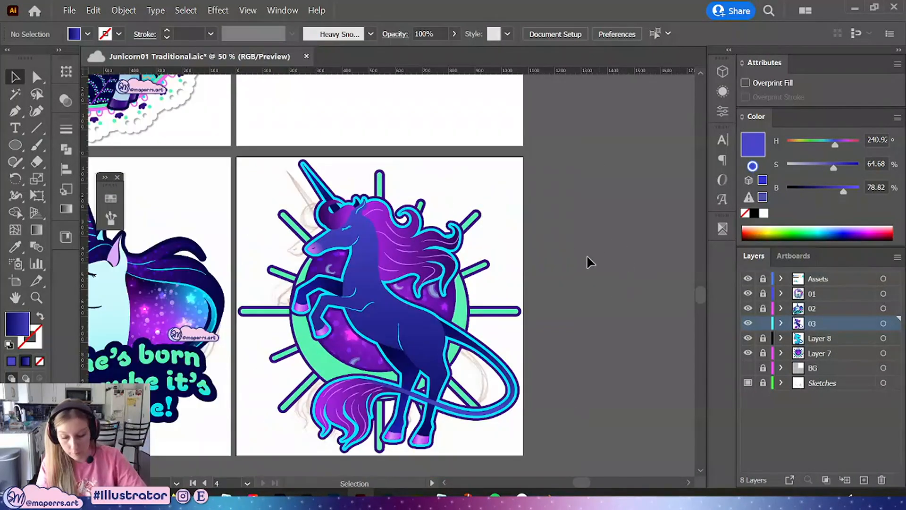
pyautogui.moveTo(564, 231); pyautogui.dragTo(575, 185)
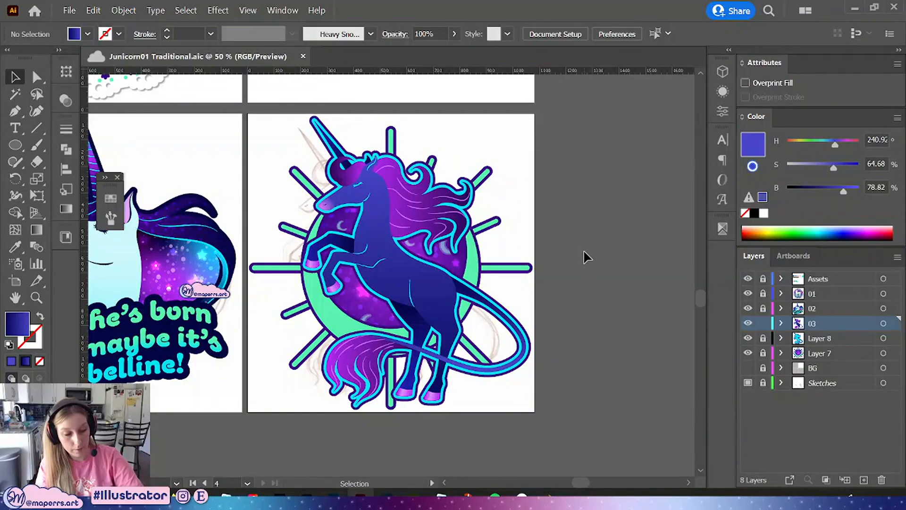
pyautogui.hotkey('ctrl', '-')
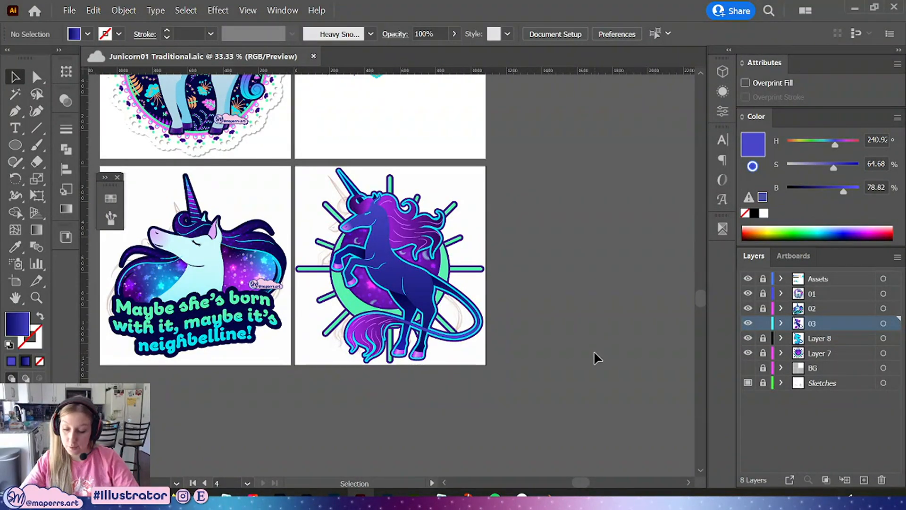
# Show the BG layer, unlock Layer 8 and Layer 7, and lock layer 02
pyautogui.click(748, 368)
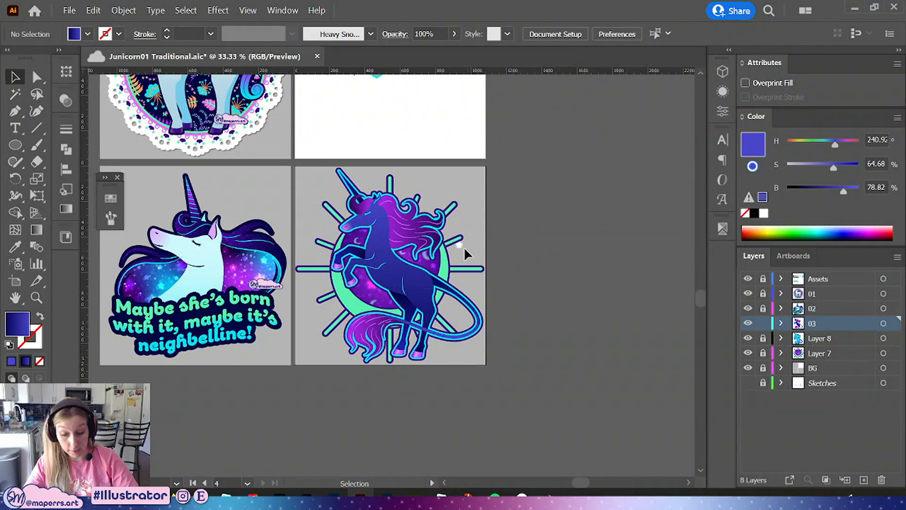
pyautogui.click(763, 338)
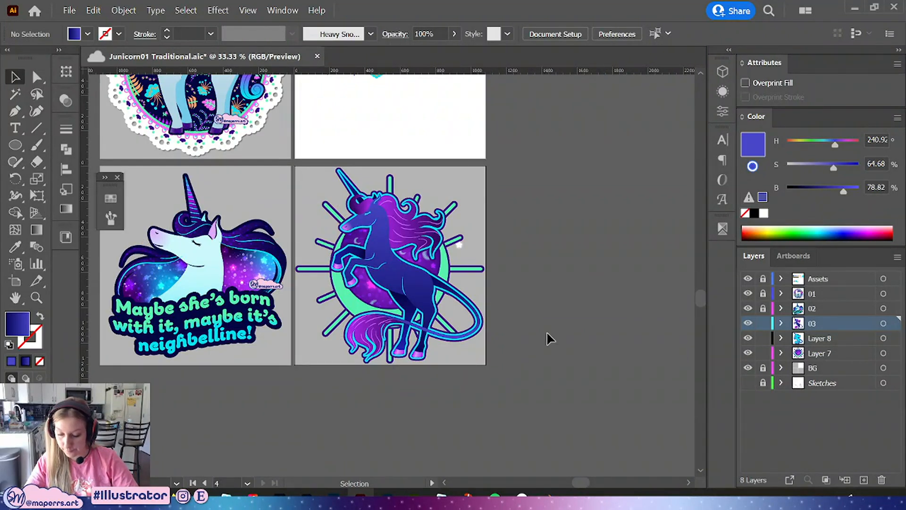
pyautogui.click(763, 353)
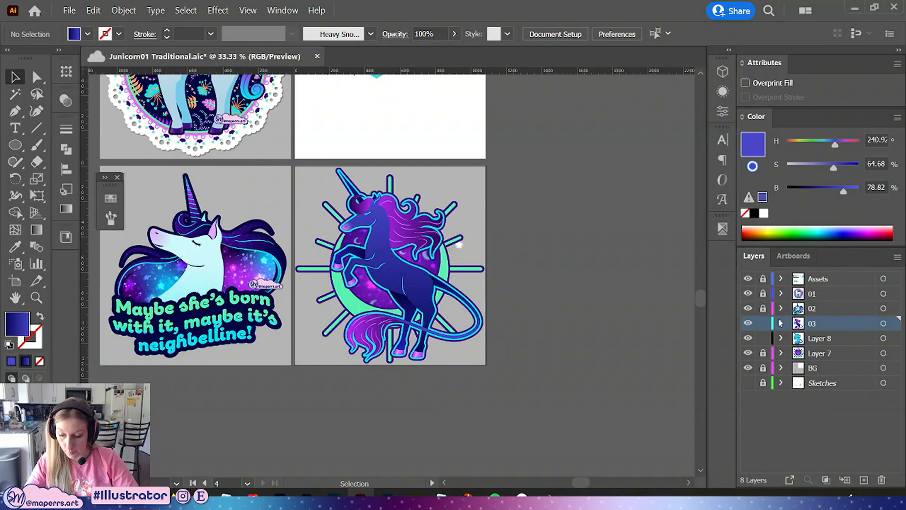
pyautogui.click(763, 308)
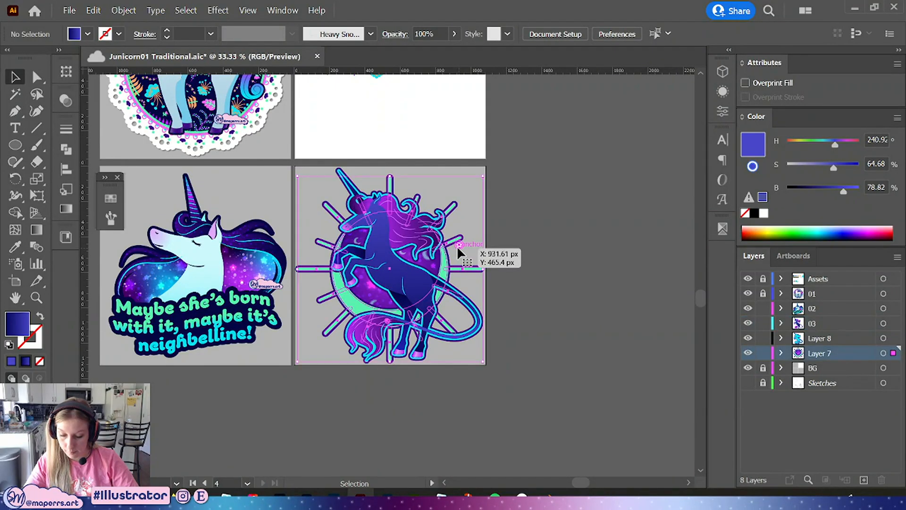
pyautogui.click(457, 245)
pyautogui.doubleClick(457, 245)
pyautogui.doubleClick(586, 301)
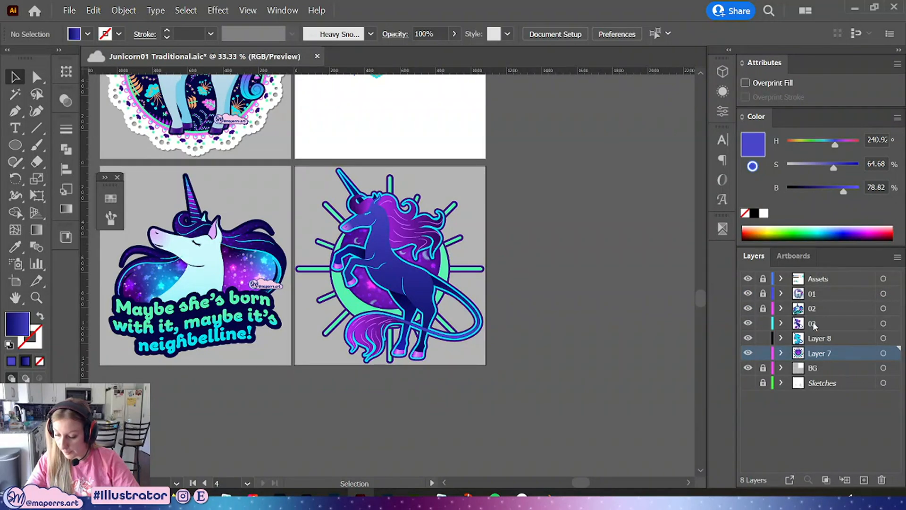
# Delete the artwork on layers 03, Layer 8 and Layer 7, then undo the deletion
pyautogui.click(814, 325)
pyautogui.click(883, 323)
pyautogui.keyDown('shift'); pyautogui.click(883, 338); pyautogui.keyUp('shift')
pyautogui.keyDown('shift'); pyautogui.click(883, 353); pyautogui.keyUp('shift')
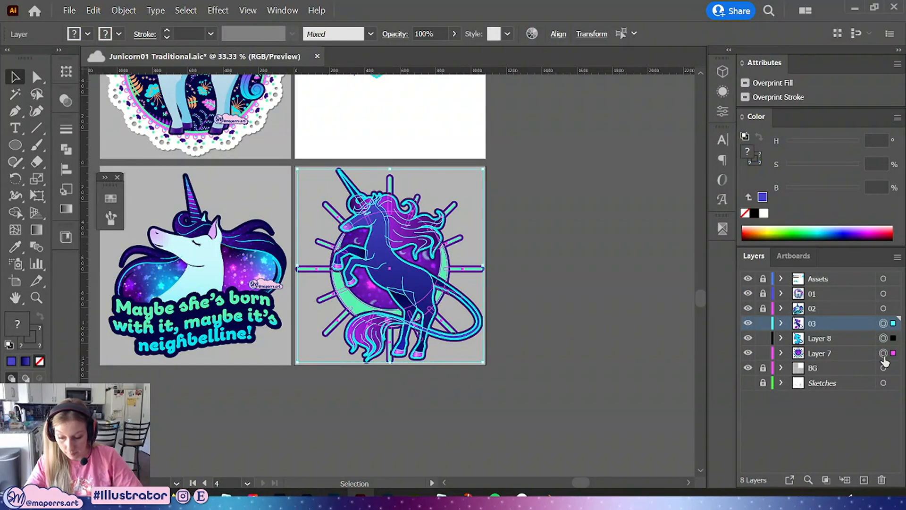
pyautogui.press('Delete')
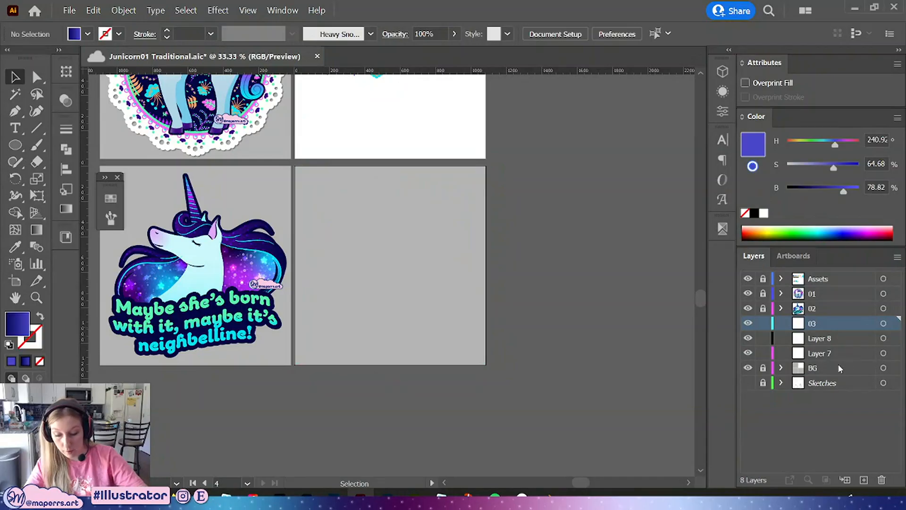
pyautogui.hotkey('ctrl', 'z')
# Delete the Layer 8 and Layer 7 layers
pyautogui.click(834, 338)
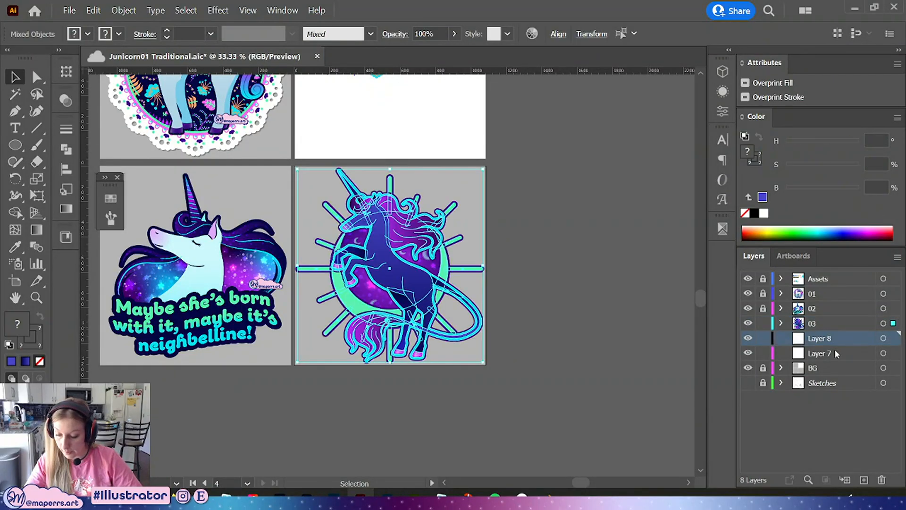
pyautogui.keyDown('shift'); pyautogui.click(834, 353); pyautogui.keyUp('shift')
pyautogui.click(881, 479)
# Save the document
pyautogui.click(585, 271)
pyautogui.moveTo(585, 271); pyautogui.dragTo(617, 261)
pyautogui.hotkey('ctrl', '=')
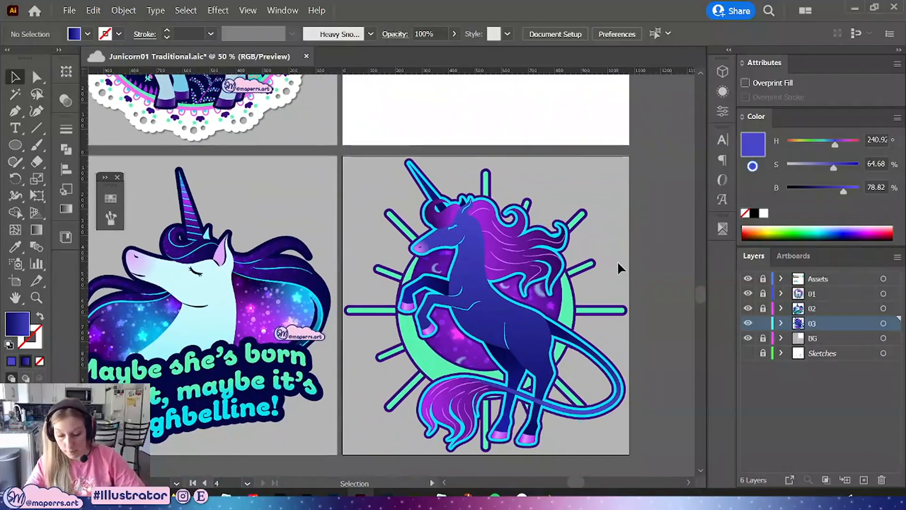
pyautogui.hotkey('ctrl', 's')
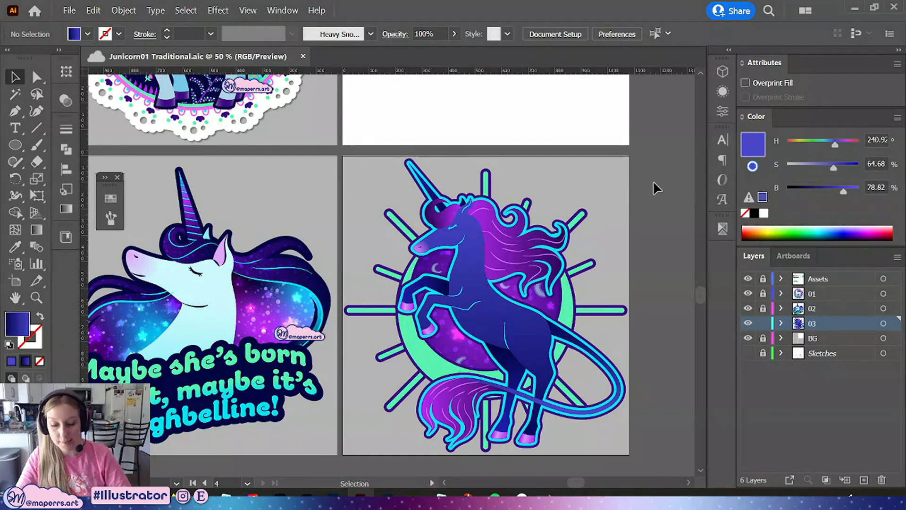
pyautogui.hotkey('ctrl', '-')
pyautogui.moveTo(623, 133); pyautogui.dragTo(628, 209)
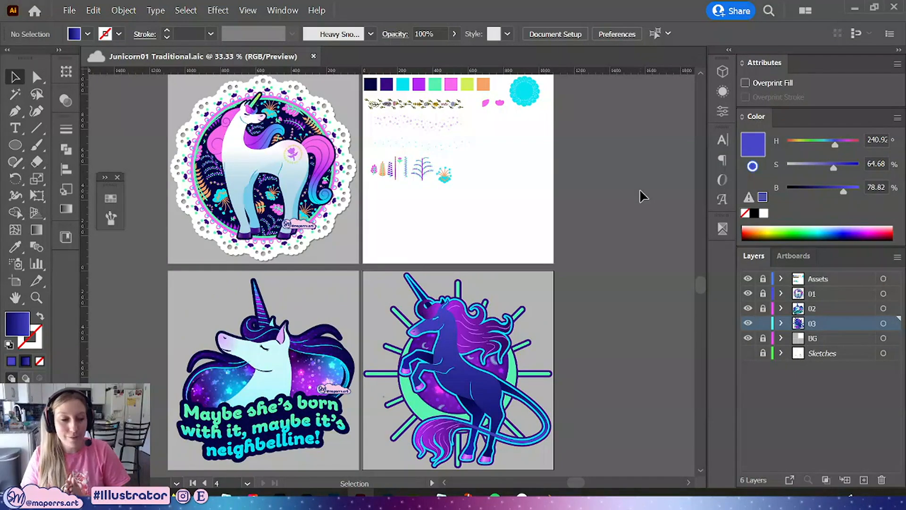